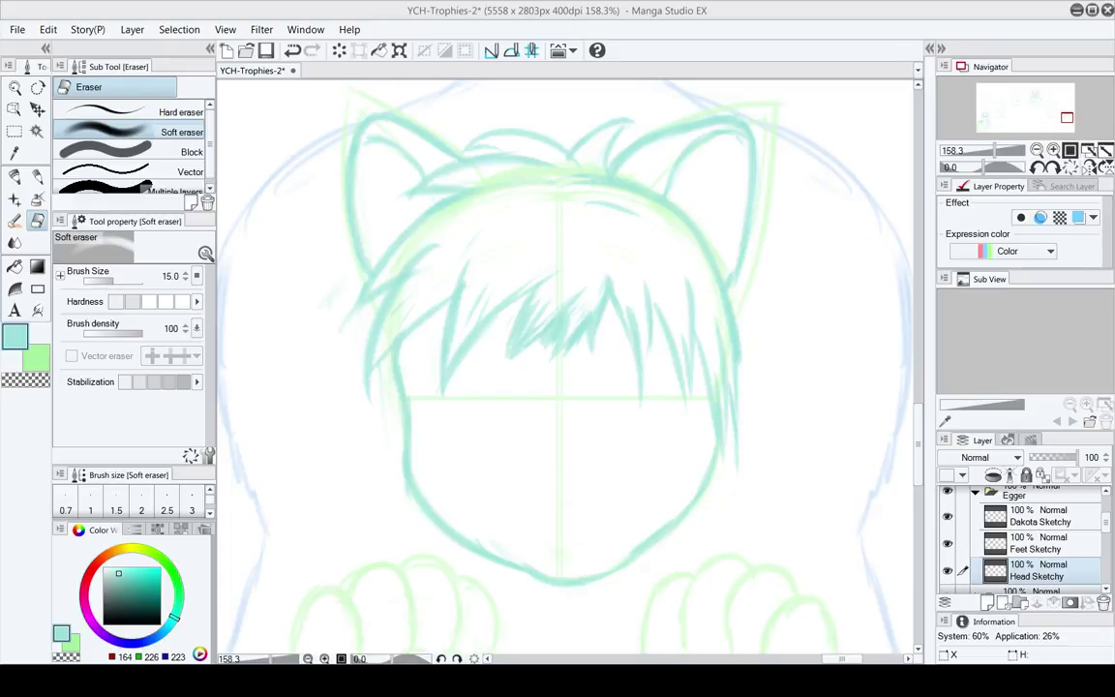
Add a new layer above the Head Sketchy layer and name it "Eyes Sketchy"
{"action": "left_click_drag", "start_coordinate": [550, 469], "coordinate": [532, 362]}
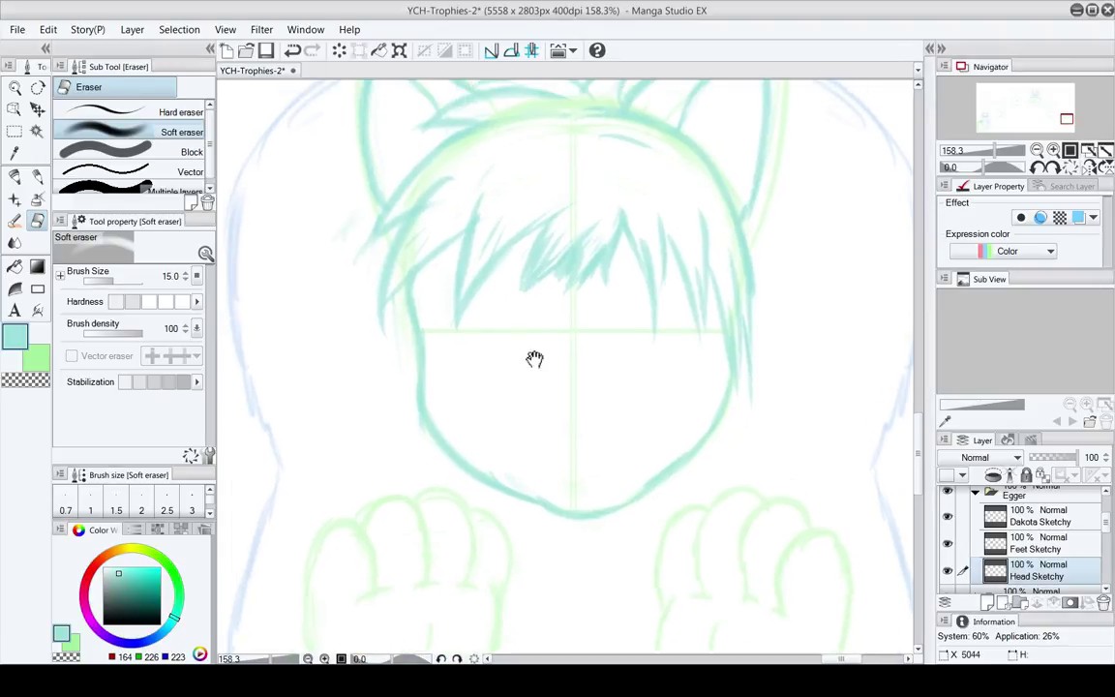
{"action": "mouse_move", "coordinate": [466, 352]}
{"action": "left_mouse_down"}
{"action": "mouse_move", "coordinate": [430, 258]}
{"action": "mouse_move", "coordinate": [522, 344]}
{"action": "mouse_move", "coordinate": [443, 254]}
{"action": "mouse_move", "coordinate": [497, 298]}
{"action": "left_mouse_up"}
{"action": "key", "text": "ctrl+shift+n"}
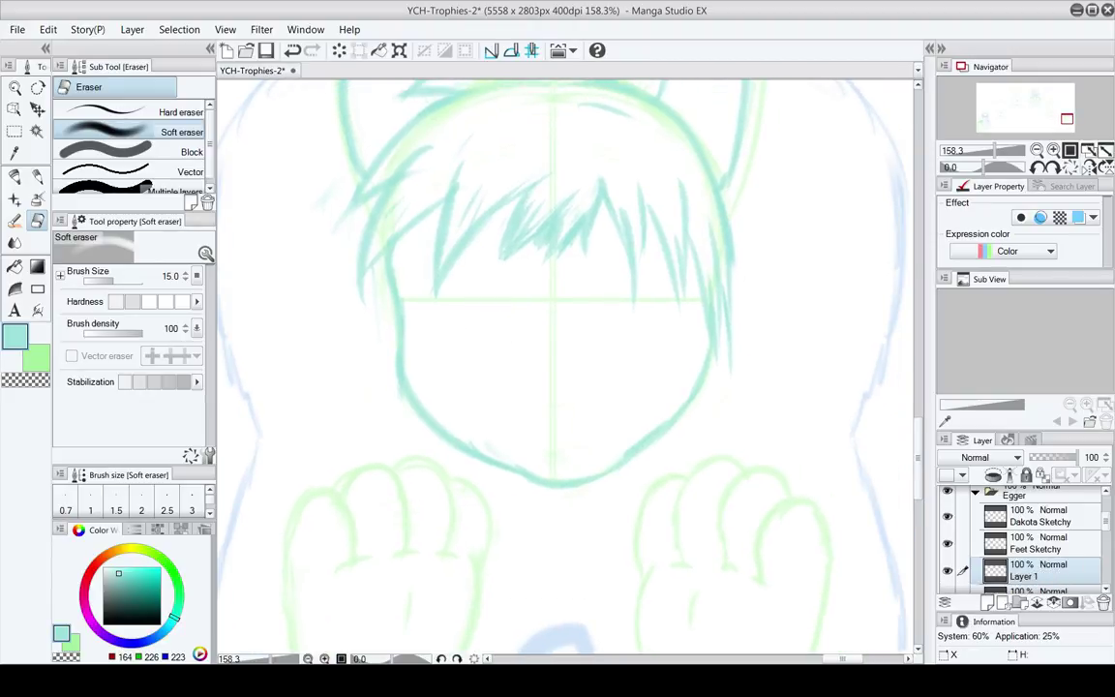
{"action": "double_click", "coordinate": [1024, 576]}
{"action": "type", "text": "Eyes Sketchy"}
{"action": "key", "text": "Return"}
On the Head Sketchy layer, erase the chin's left half with a size 20 soft eraser and redraw it straighter
{"action": "mouse_move", "coordinate": [507, 334]}
{"action": "left_mouse_down"}
{"action": "mouse_move", "coordinate": [494, 370]}
{"action": "mouse_move", "coordinate": [487, 323]}
{"action": "mouse_move", "coordinate": [516, 322]}
{"action": "left_mouse_up"}
{"action": "left_click", "coordinate": [1048, 590]}
{"action": "mouse_move", "coordinate": [636, 388]}
{"action": "left_mouse_down"}
{"action": "mouse_move", "coordinate": [635, 325]}
{"action": "mouse_move", "coordinate": [607, 403]}
{"action": "mouse_move", "coordinate": [565, 410]}
{"action": "mouse_move", "coordinate": [564, 438]}
{"action": "left_mouse_up"}
{"action": "key", "text": "]"}
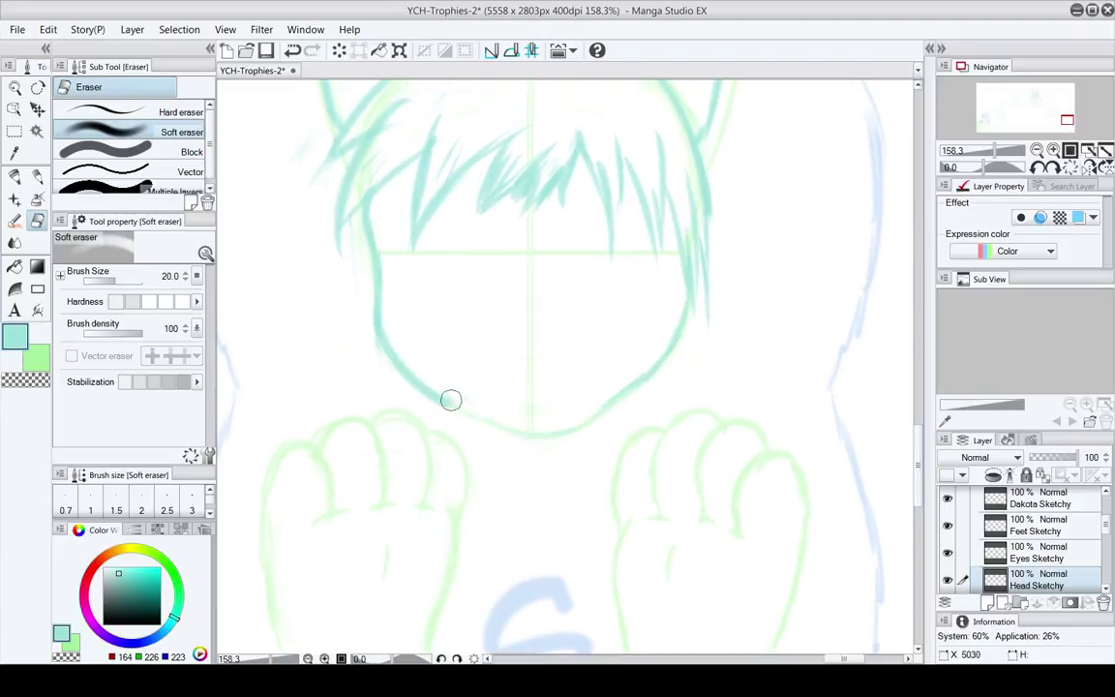
{"action": "key", "text": "p"}
{"action": "key", "text": "e"}
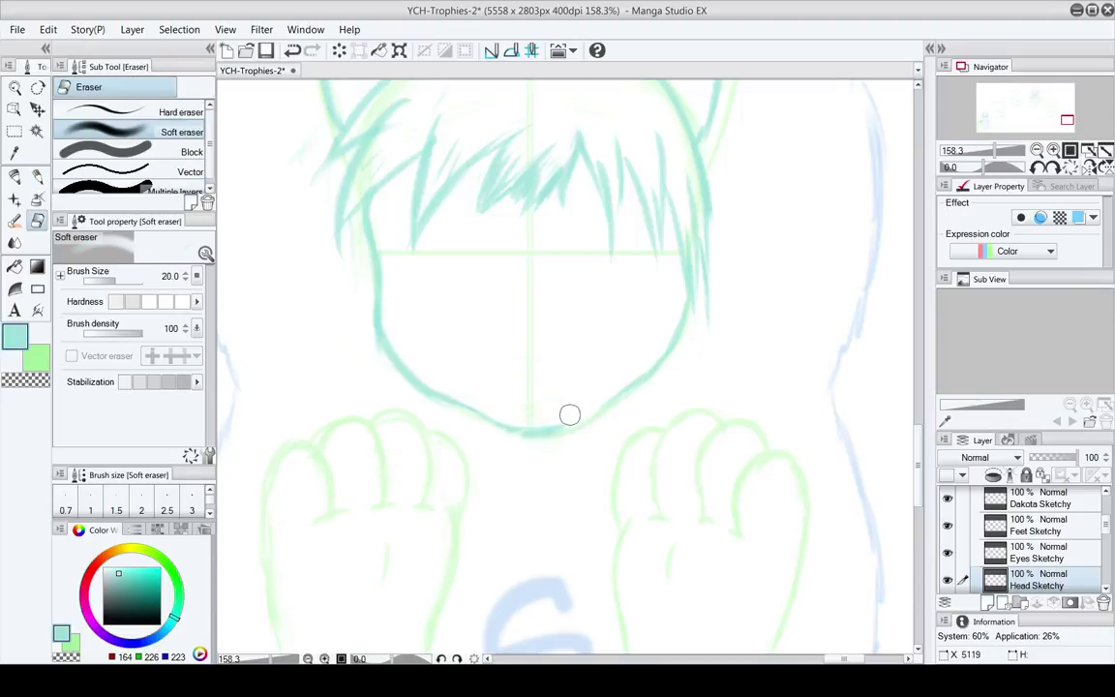
Rework the chin's tip and right half on the head sketch with the size 30 rough pencil and soft eraser
{"action": "key", "text": "p"}
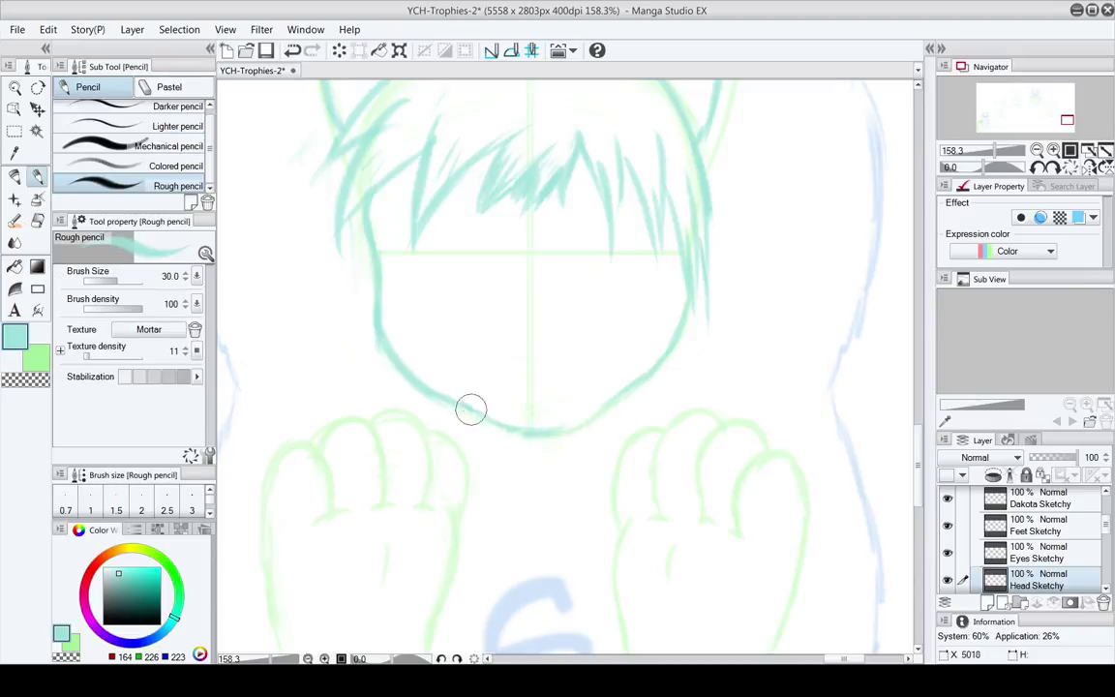
{"action": "key", "text": "e"}
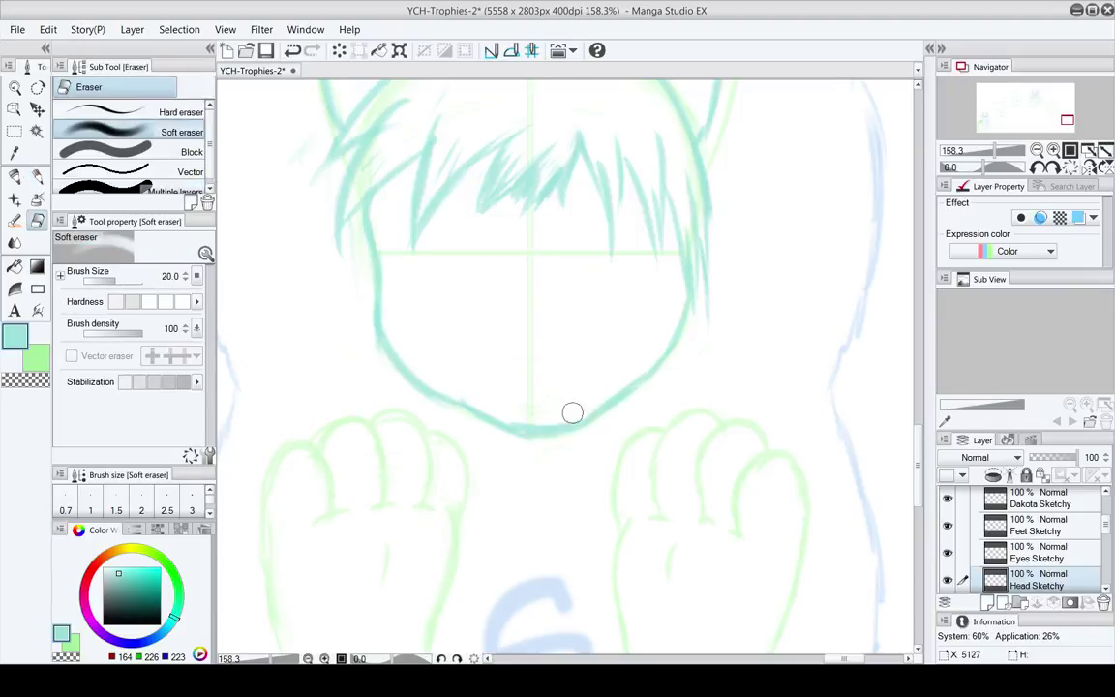
{"action": "key", "text": "p"}
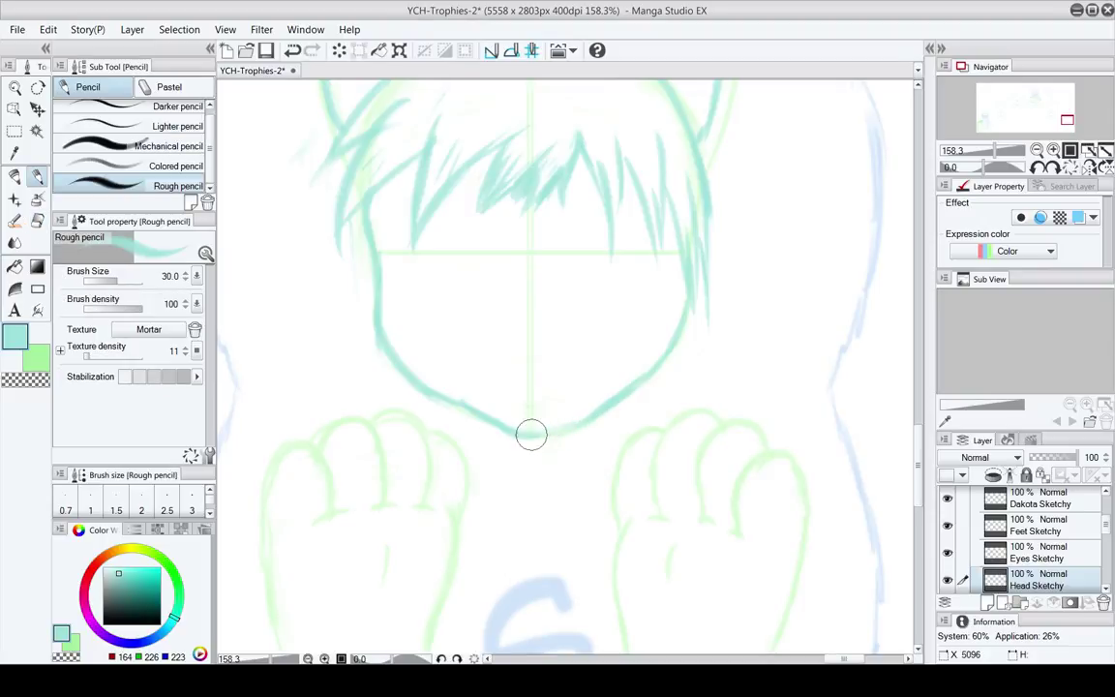
{"action": "key", "text": "e"}
{"action": "key", "text": "p"}
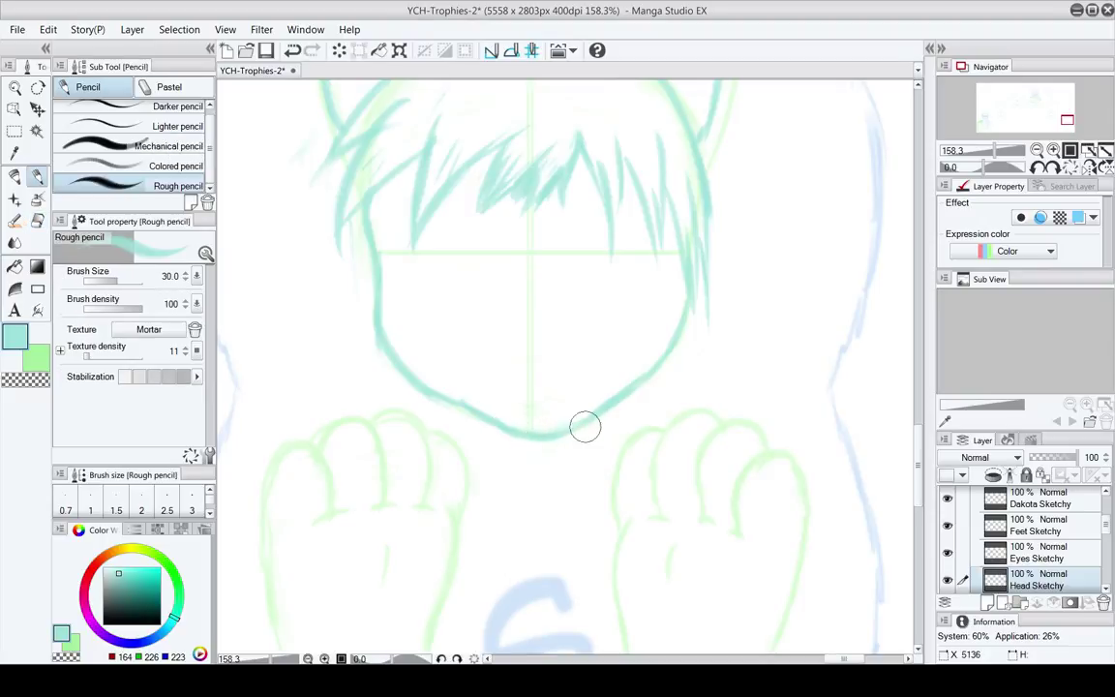
{"action": "key", "text": "e"}
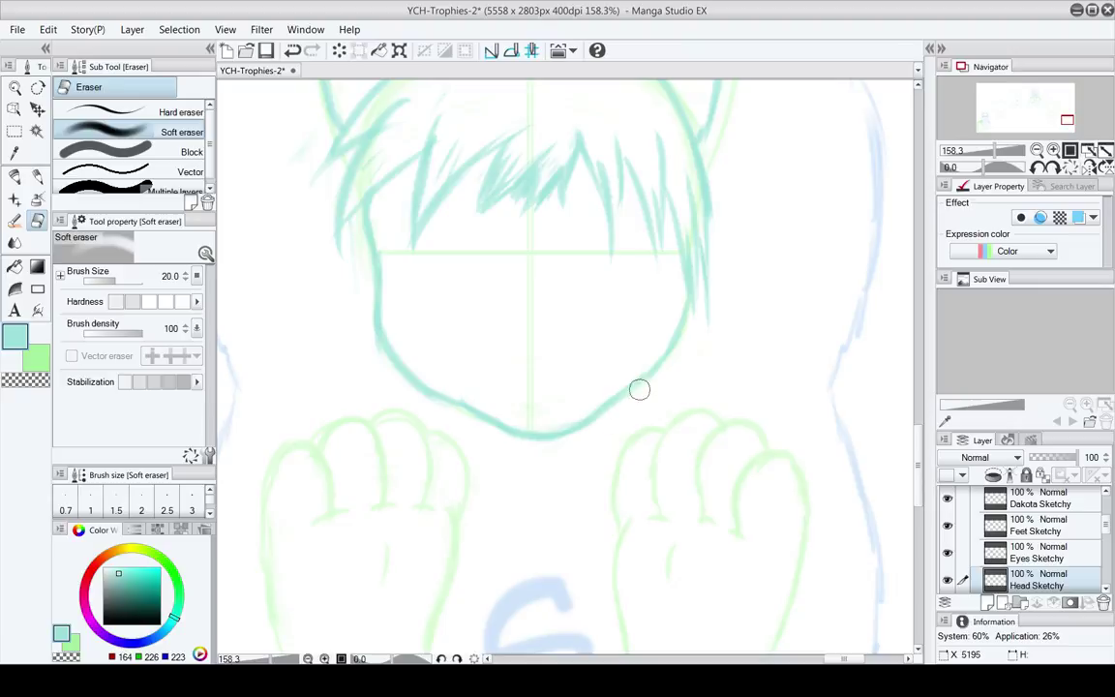
Enlarge the soft eraser to 50, erase the lower left jaw and redraw it as a straighter line to the chin
{"action": "mouse_move", "coordinate": [559, 458]}
{"action": "left_mouse_down"}
{"action": "mouse_move", "coordinate": [576, 484]}
{"action": "mouse_move", "coordinate": [556, 458]}
{"action": "left_mouse_up"}
{"action": "key", "text": "]"}
{"action": "key", "text": "]"}
{"action": "key", "text": "]"}
{"action": "key", "text": "]"}
{"action": "key", "text": "p"}
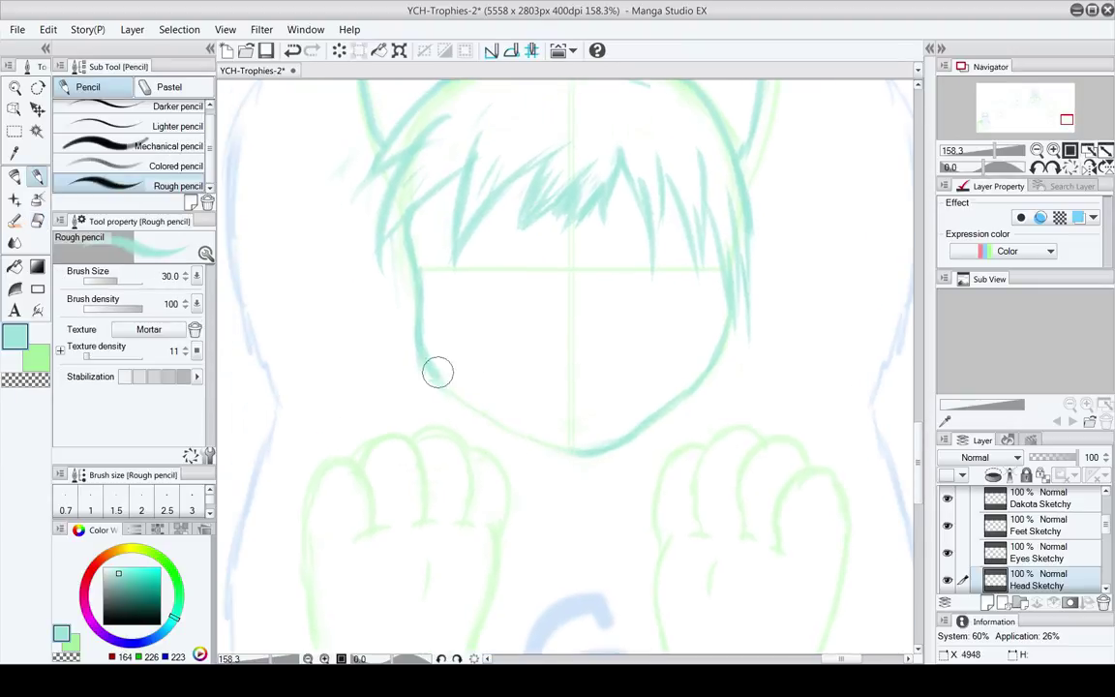
{"action": "key", "text": "e"}
{"action": "key", "text": "p"}
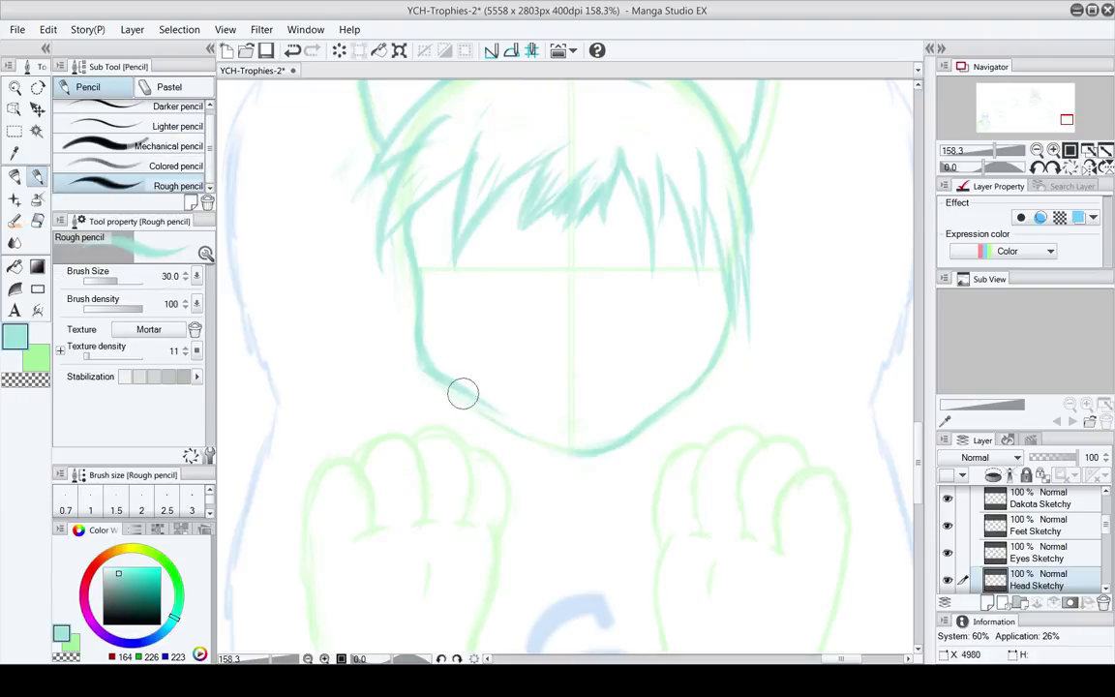
{"action": "left_click_drag", "start_coordinate": [463, 393], "coordinate": [585, 453]}
Erase and redraw both jaw lines with the rough pencil so they slope into a more pointed chin
{"action": "key", "text": "e"}
{"action": "mouse_move", "coordinate": [714, 357]}
{"action": "left_mouse_down"}
{"action": "mouse_move", "coordinate": [656, 418]}
{"action": "mouse_move", "coordinate": [704, 361]}
{"action": "mouse_move", "coordinate": [603, 447]}
{"action": "mouse_move", "coordinate": [630, 440]}
{"action": "mouse_move", "coordinate": [699, 367]}
{"action": "left_mouse_up"}
{"action": "key", "text": "p"}
{"action": "key", "text": "e"}
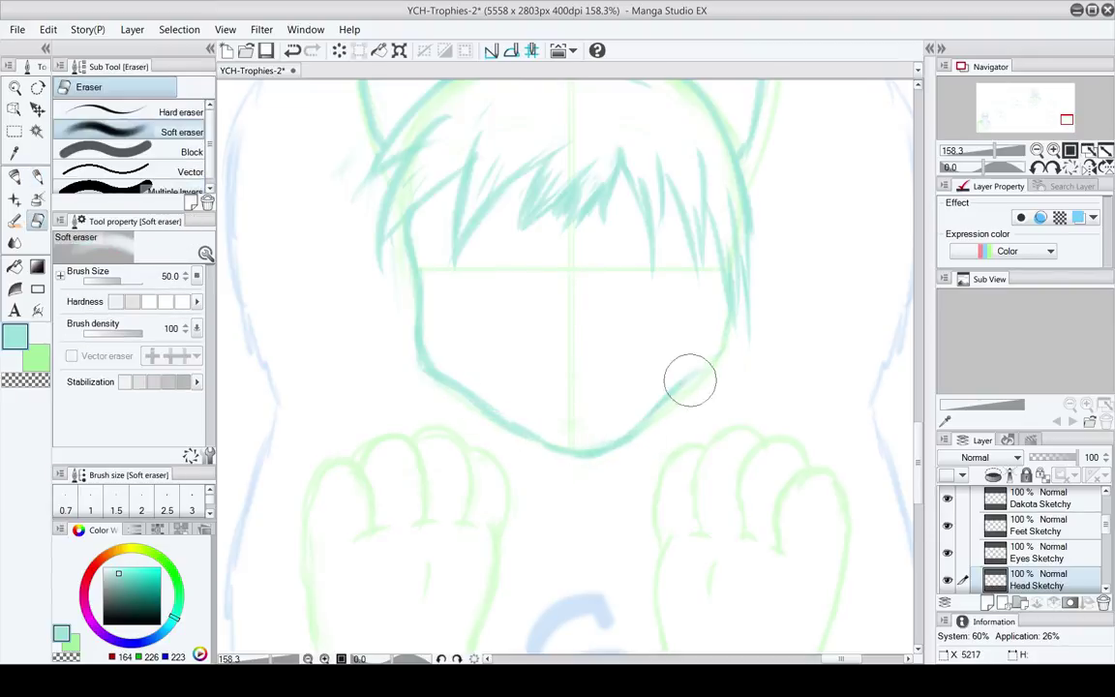
{"action": "key", "text": "ctrl+z"}
{"action": "mouse_move", "coordinate": [441, 373]}
{"action": "left_mouse_down"}
{"action": "mouse_move", "coordinate": [559, 435]}
{"action": "mouse_move", "coordinate": [523, 423]}
{"action": "left_mouse_up"}
{"action": "key", "text": "p"}
{"action": "mouse_move", "coordinate": [424, 349]}
{"action": "left_mouse_down"}
{"action": "mouse_move", "coordinate": [541, 439]}
{"action": "mouse_move", "coordinate": [473, 406]}
{"action": "mouse_move", "coordinate": [575, 456]}
{"action": "mouse_move", "coordinate": [562, 449]}
{"action": "mouse_move", "coordinate": [598, 456]}
{"action": "mouse_move", "coordinate": [635, 439]}
{"action": "mouse_move", "coordinate": [718, 355]}
{"action": "mouse_move", "coordinate": [646, 429]}
{"action": "mouse_move", "coordinate": [577, 471]}
{"action": "mouse_move", "coordinate": [669, 403]}
{"action": "left_mouse_up"}
{"action": "key", "text": "e"}
{"action": "key", "text": "p"}
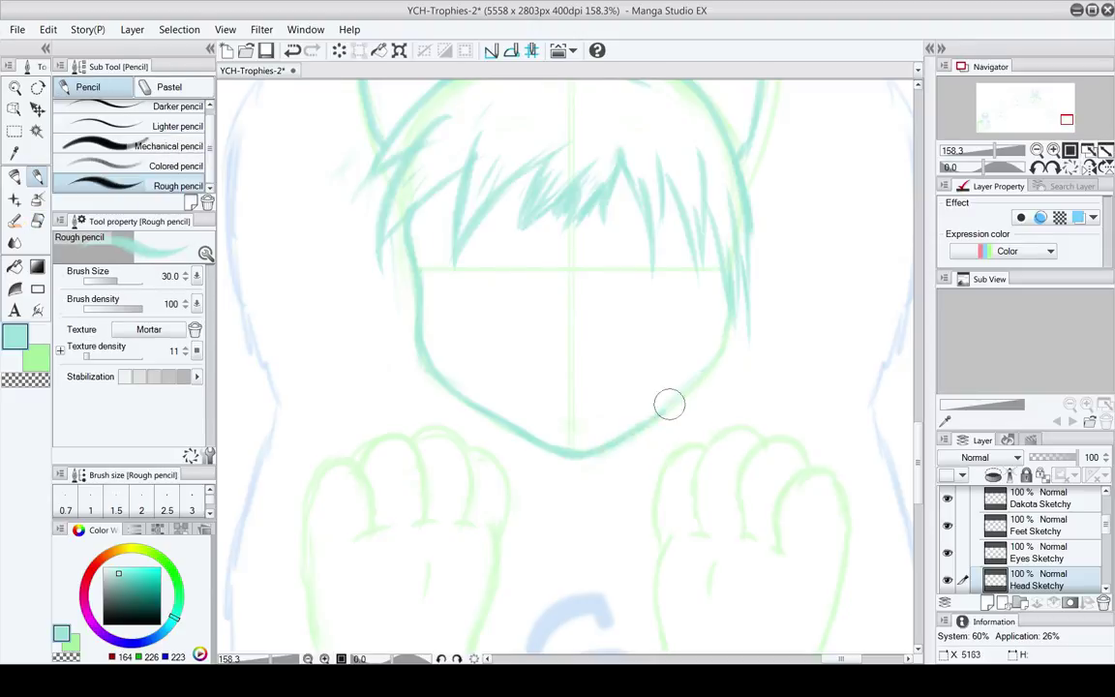
{"action": "key", "text": "e"}
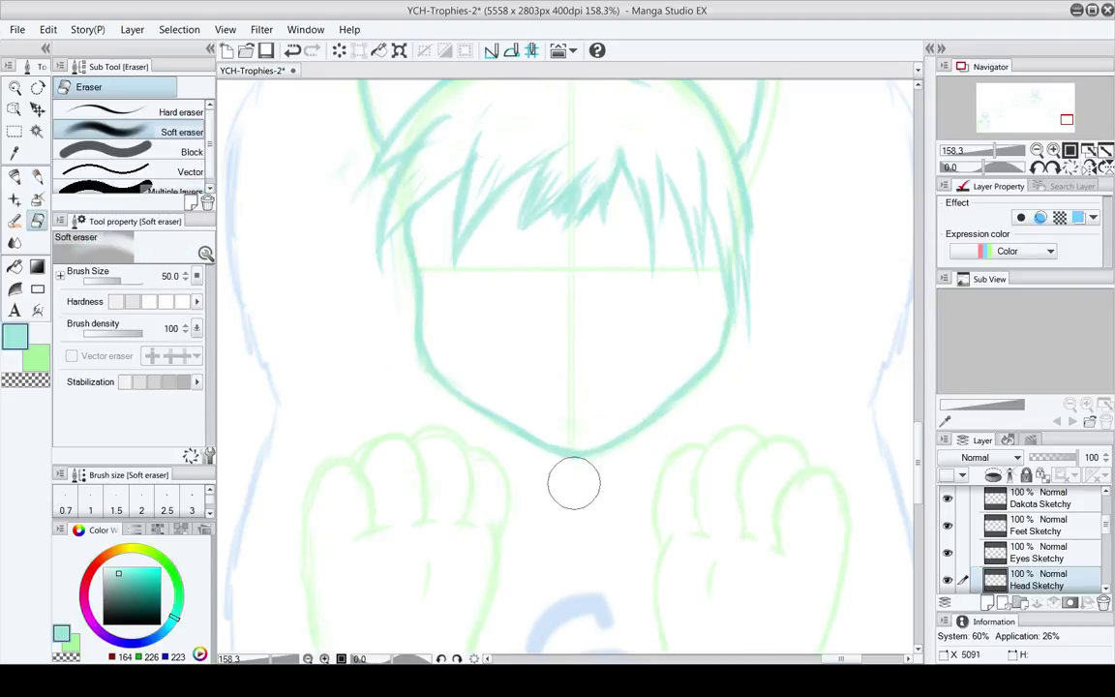
Refine the right jaw line with the rough pencil and trim its edges with the soft eraser at size 20
{"action": "key", "text": "p"}
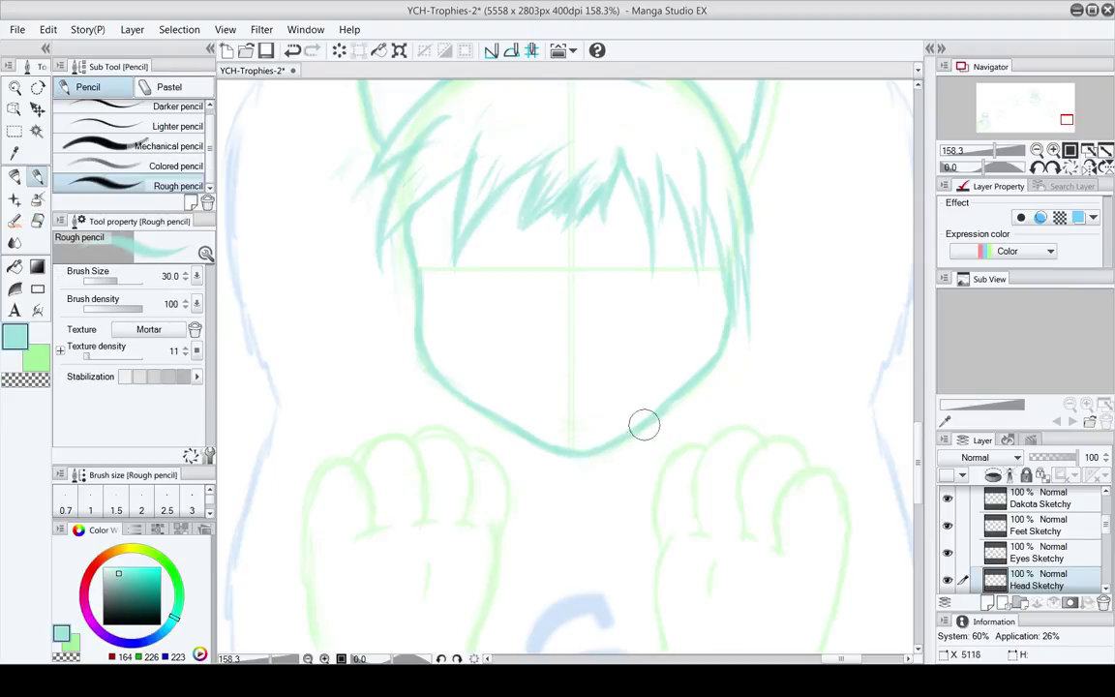
{"action": "key", "text": "e"}
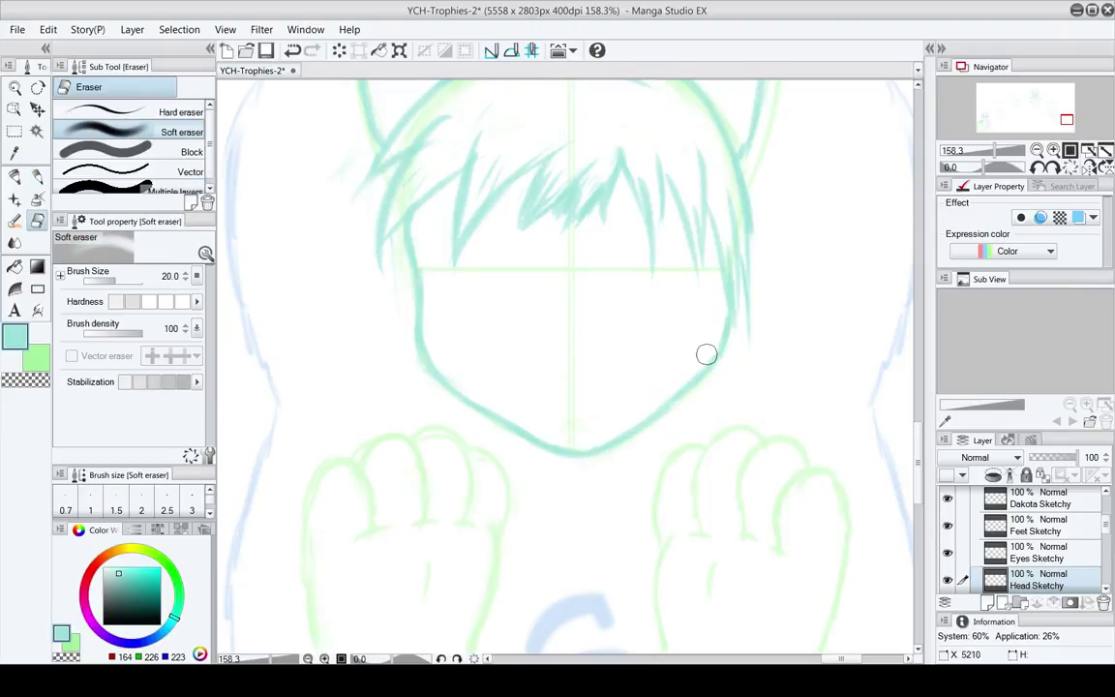
{"action": "key", "text": "p"}
{"action": "left_click_drag", "start_coordinate": [677, 396], "coordinate": [648, 439]}
{"action": "key", "text": "e"}
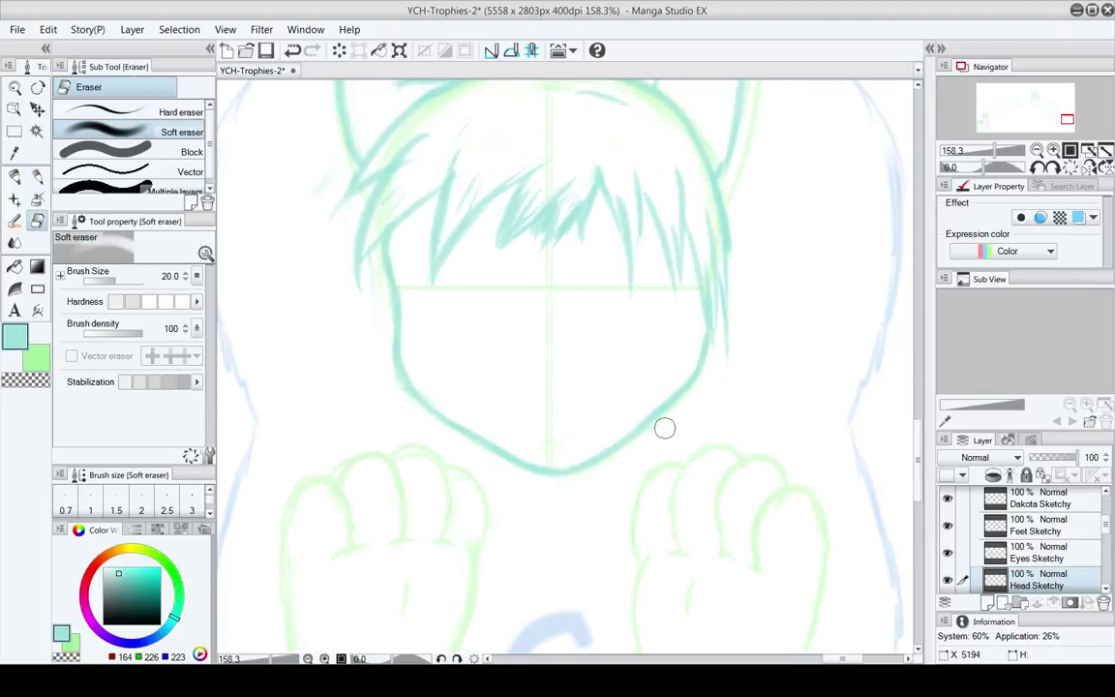
{"action": "key", "text": "p"}
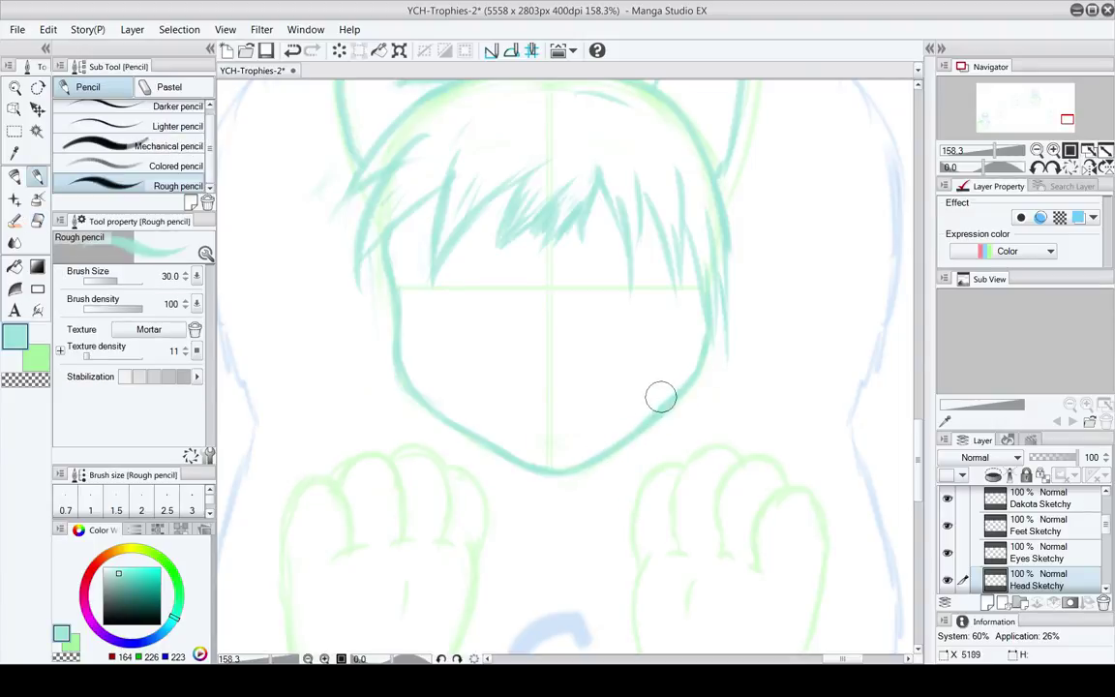
{"action": "key", "text": "e"}
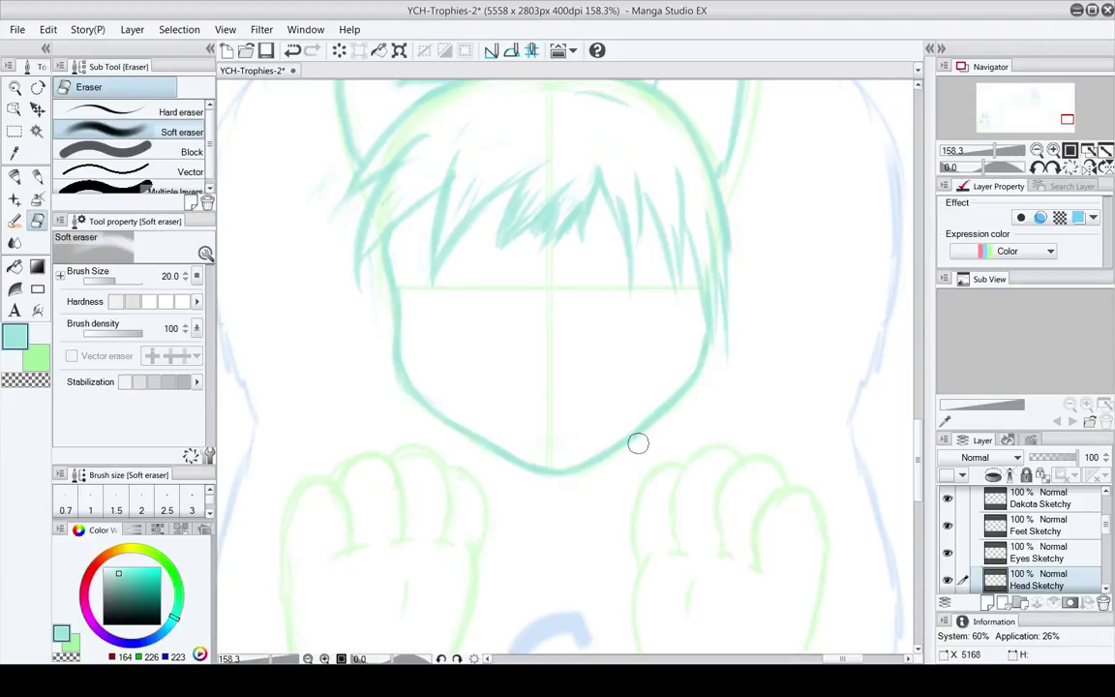
Touch up the right side of the jaw outline on the head sketch
{"action": "left_click_drag", "start_coordinate": [549, 412], "coordinate": [558, 384]}
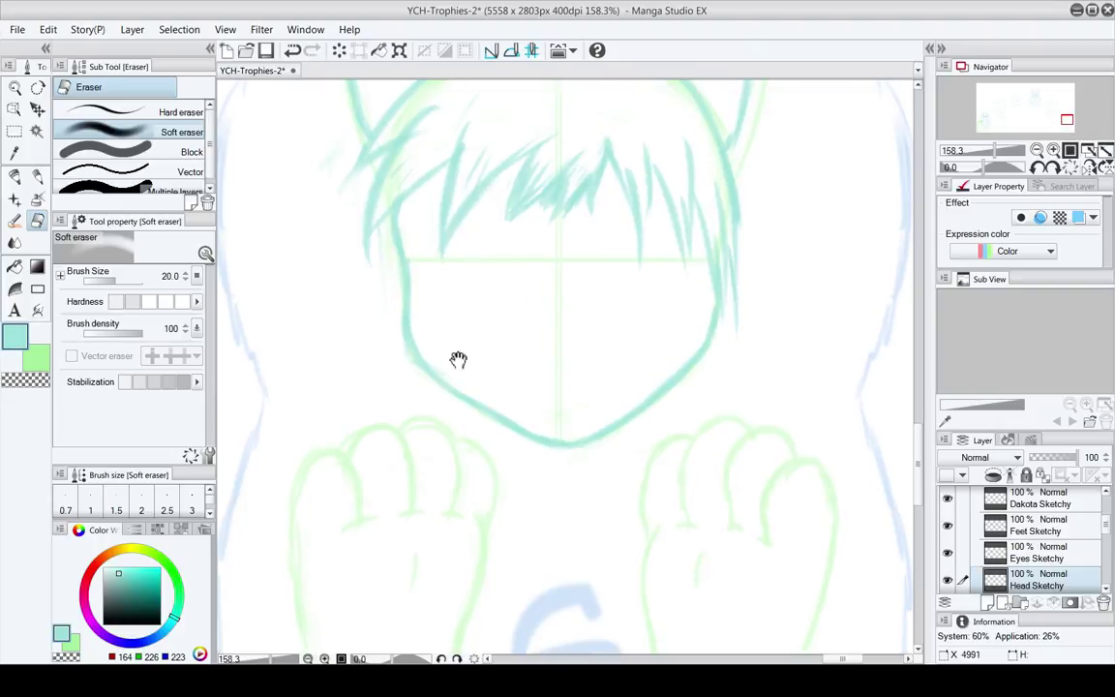
{"action": "left_click_drag", "start_coordinate": [408, 387], "coordinate": [401, 398]}
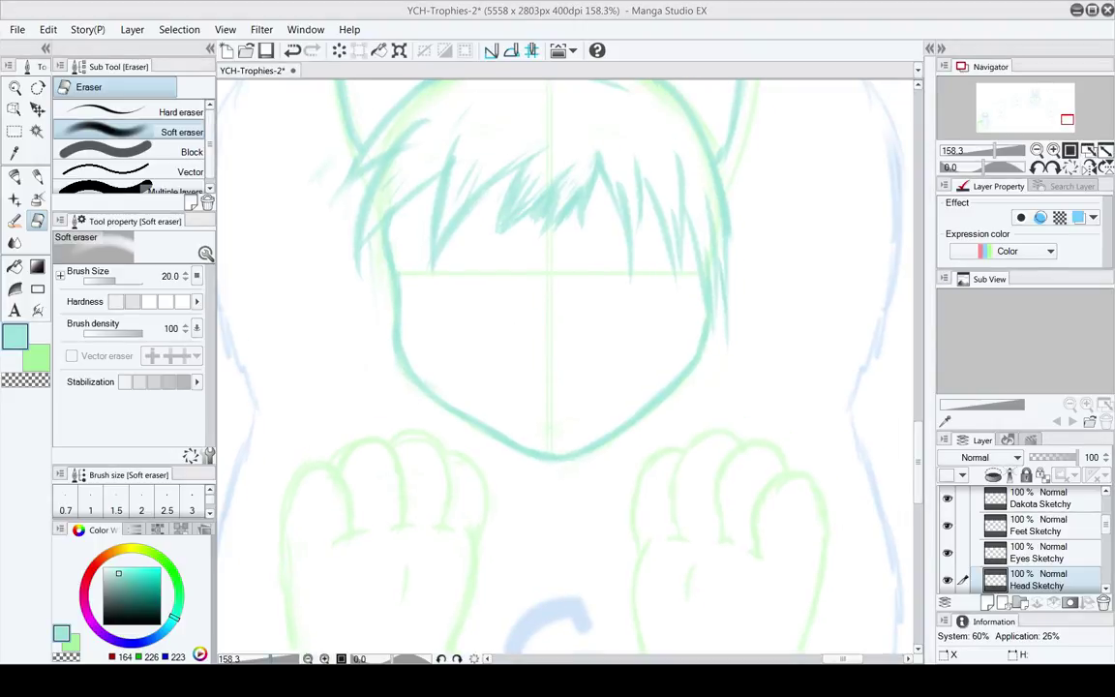
{"action": "left_click_drag", "start_coordinate": [331, 169], "coordinate": [312, 184]}
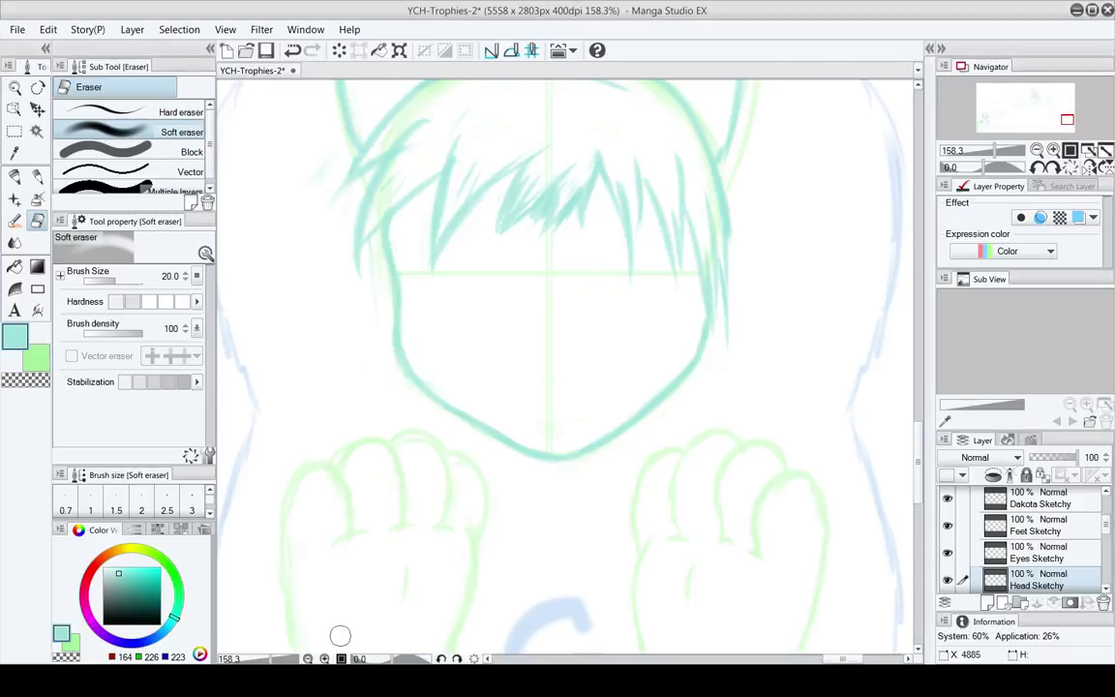
{"action": "mouse_move", "coordinate": [479, 362]}
{"action": "left_mouse_down"}
{"action": "mouse_move", "coordinate": [507, 443]}
{"action": "mouse_move", "coordinate": [499, 405]}
{"action": "left_mouse_up"}
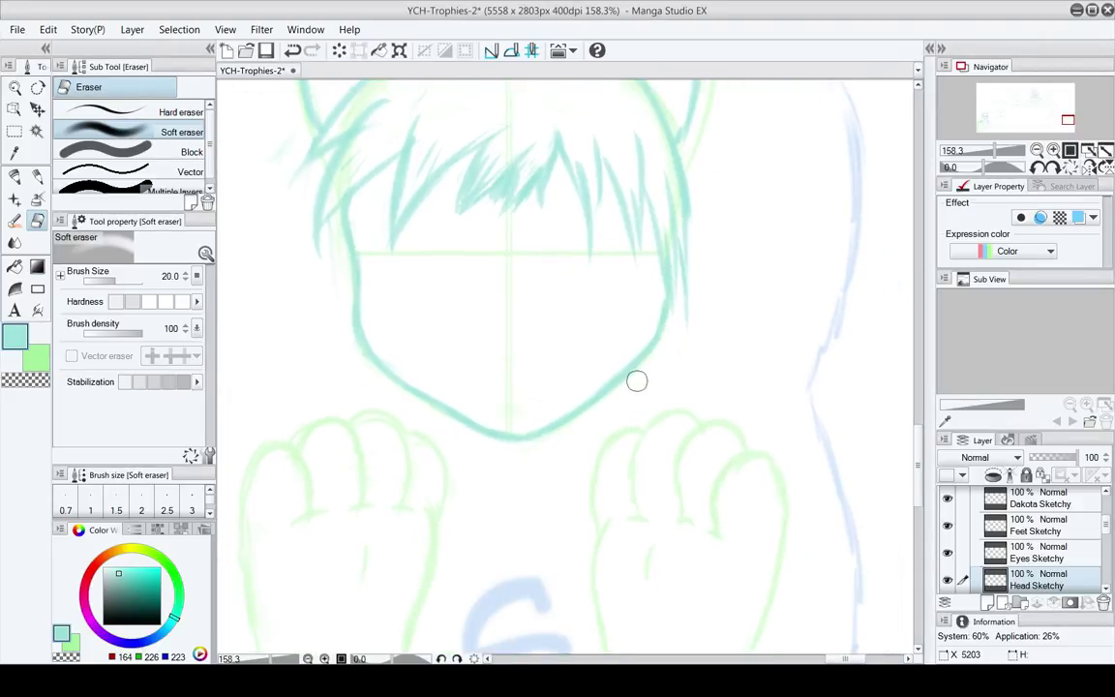
{"action": "key", "text": "p"}
{"action": "mouse_move", "coordinate": [655, 301]}
{"action": "left_mouse_down"}
{"action": "mouse_move", "coordinate": [610, 375]}
{"action": "mouse_move", "coordinate": [602, 332]}
{"action": "left_mouse_up"}
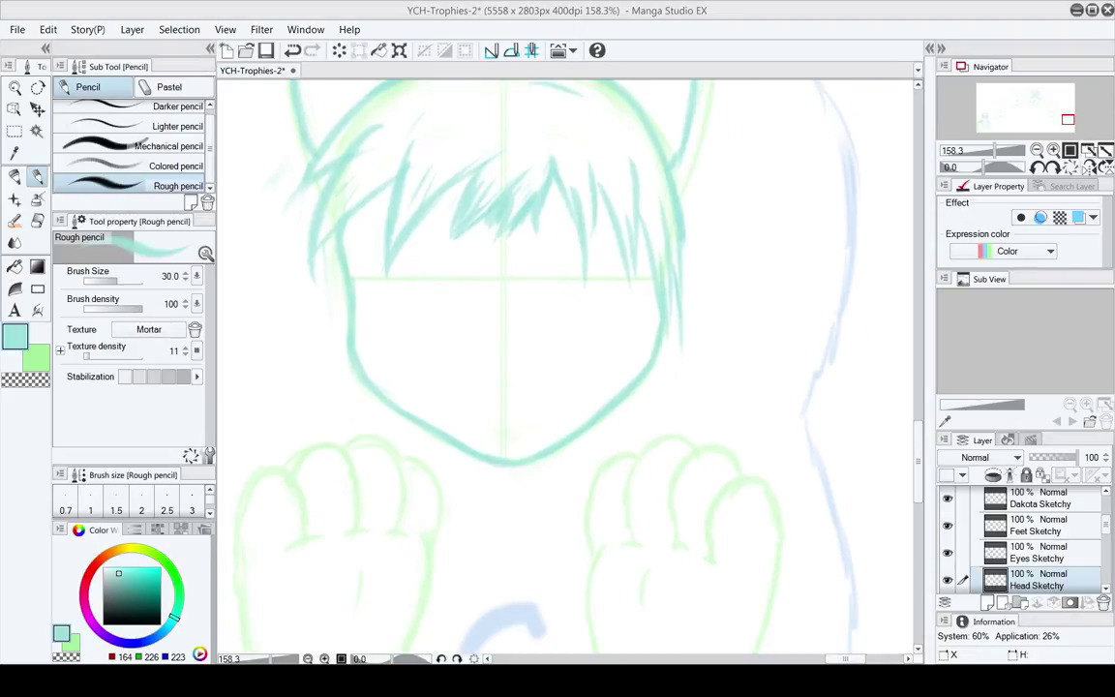
Sketch a small nose on the vertical guideline just below the horizontal one with the rough pencil and trim it
{"action": "scroll", "coordinate": [475, 430], "scroll_direction": "up", "scroll_amount": 2}
{"action": "key", "text": "b"}
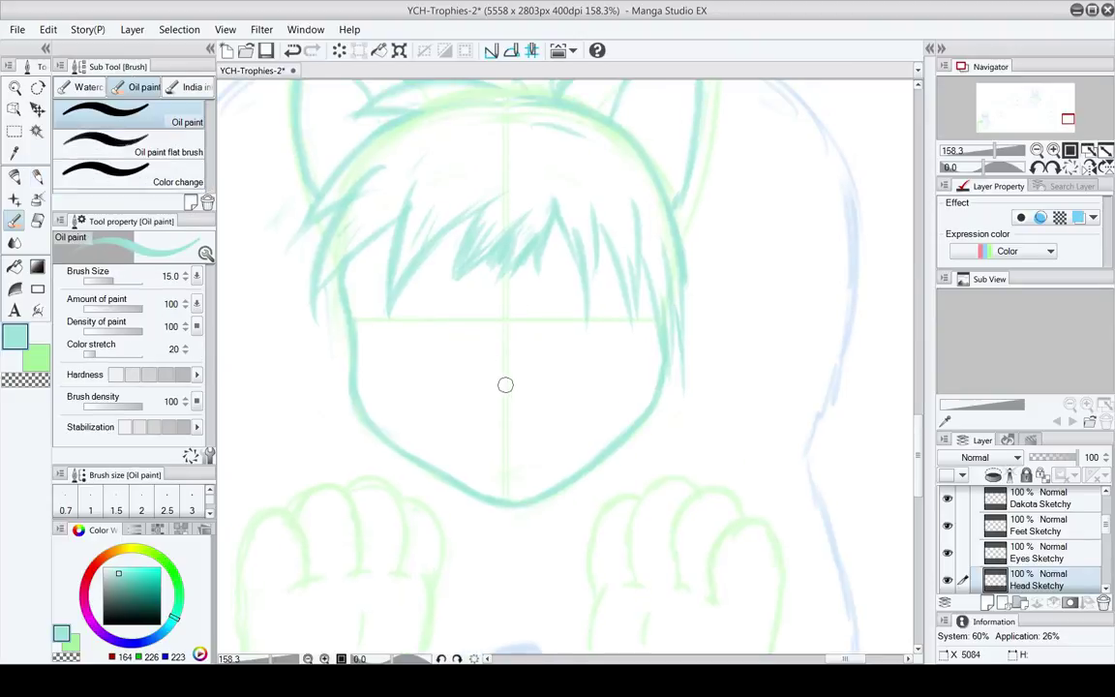
{"action": "key", "text": "p"}
{"action": "key", "text": "e"}
{"action": "mouse_move", "coordinate": [477, 380]}
{"action": "left_mouse_down"}
{"action": "mouse_move", "coordinate": [527, 367]}
{"action": "mouse_move", "coordinate": [501, 375]}
{"action": "mouse_move", "coordinate": [481, 366]}
{"action": "mouse_move", "coordinate": [515, 361]}
{"action": "mouse_move", "coordinate": [482, 361]}
{"action": "left_mouse_up"}
{"action": "key", "text": "p"}
{"action": "key", "text": "e"}
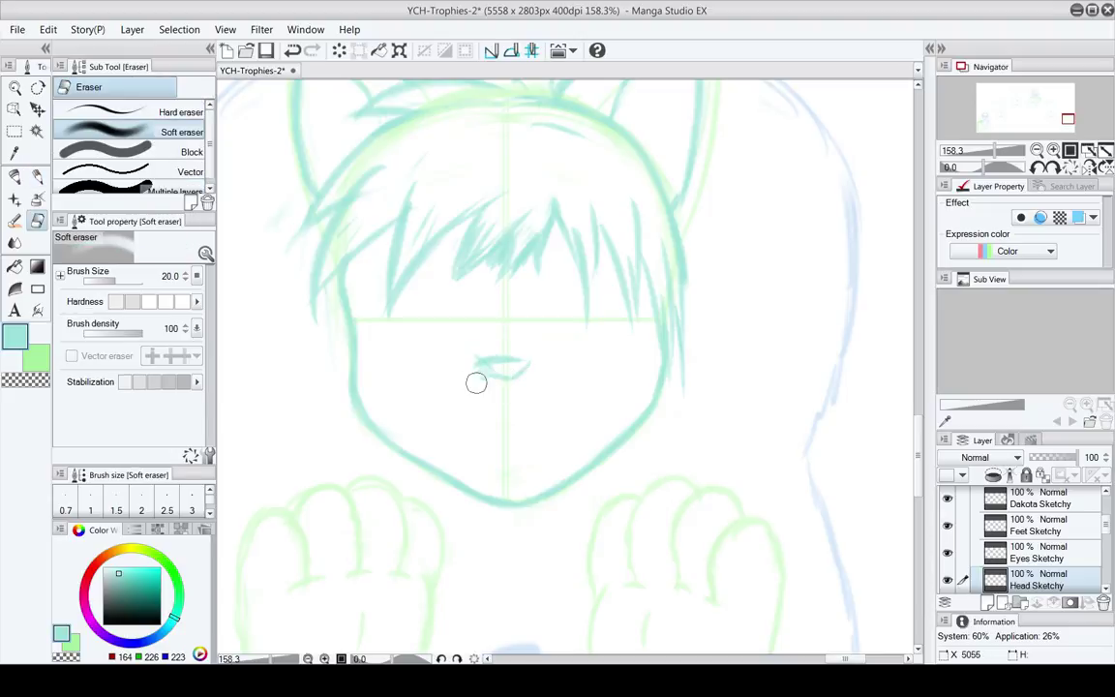
Erase and redraw the nose's lower curve, and add a short stroke above the nose for the bridge
{"action": "key", "text": "p"}
{"action": "key", "text": "e"}
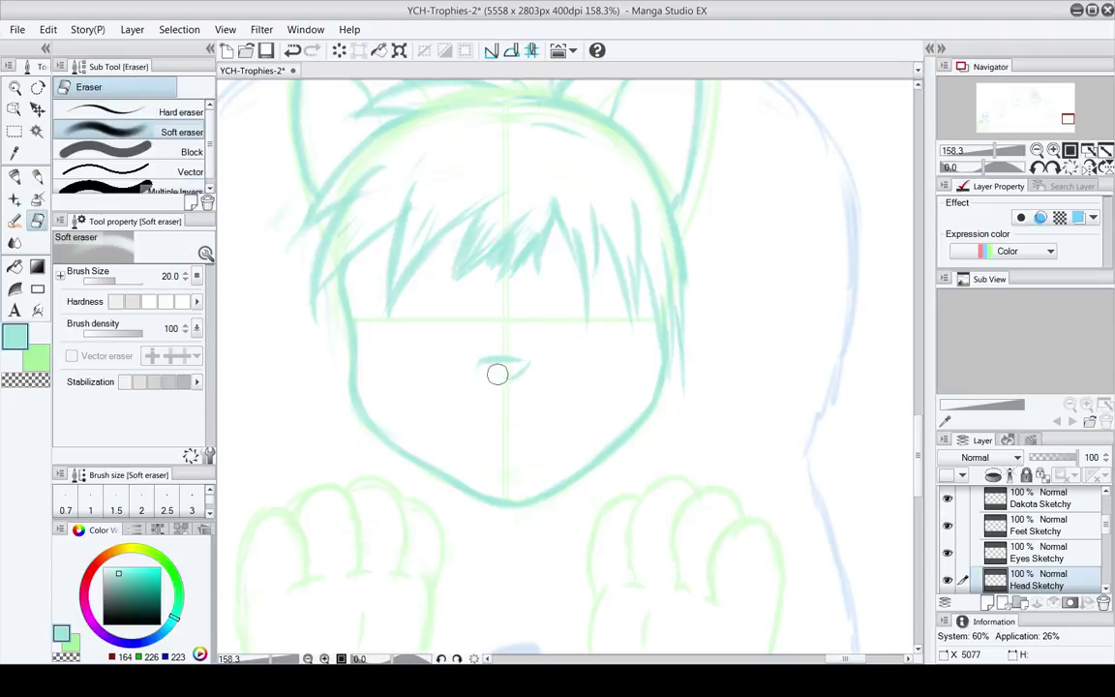
{"action": "key", "text": "p"}
{"action": "mouse_move", "coordinate": [514, 375]}
{"action": "left_mouse_down"}
{"action": "mouse_move", "coordinate": [518, 358]}
{"action": "mouse_move", "coordinate": [485, 350]}
{"action": "mouse_move", "coordinate": [458, 281]}
{"action": "mouse_move", "coordinate": [480, 391]}
{"action": "mouse_move", "coordinate": [524, 471]}
{"action": "mouse_move", "coordinate": [520, 419]}
{"action": "mouse_move", "coordinate": [505, 445]}
{"action": "left_mouse_up"}
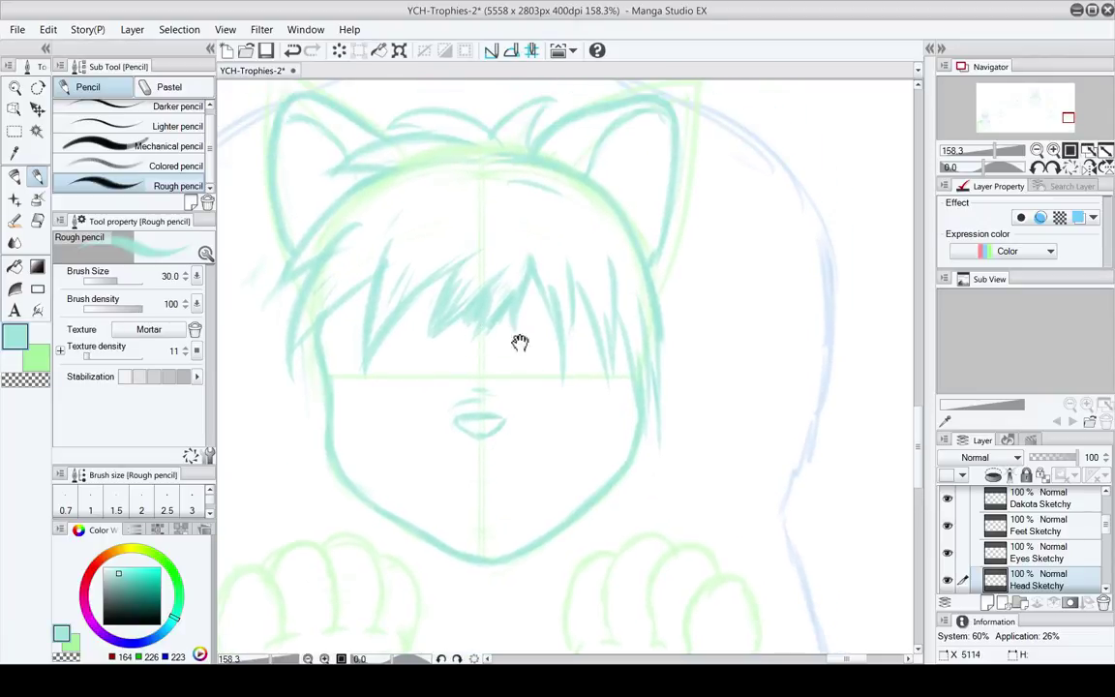
{"action": "left_click_drag", "start_coordinate": [514, 343], "coordinate": [485, 244]}
{"action": "mouse_move", "coordinate": [508, 376]}
{"action": "left_mouse_down"}
{"action": "mouse_move", "coordinate": [515, 385]}
{"action": "mouse_move", "coordinate": [523, 348]}
{"action": "mouse_move", "coordinate": [542, 366]}
{"action": "mouse_move", "coordinate": [555, 420]}
{"action": "mouse_move", "coordinate": [524, 406]}
{"action": "mouse_move", "coordinate": [550, 311]}
{"action": "mouse_move", "coordinate": [629, 326]}
{"action": "left_mouse_up"}
On the Head Sketchy layer, extend the curved bridge strokes above the nose with the rough pencil
{"action": "left_click", "coordinate": [1036, 552]}
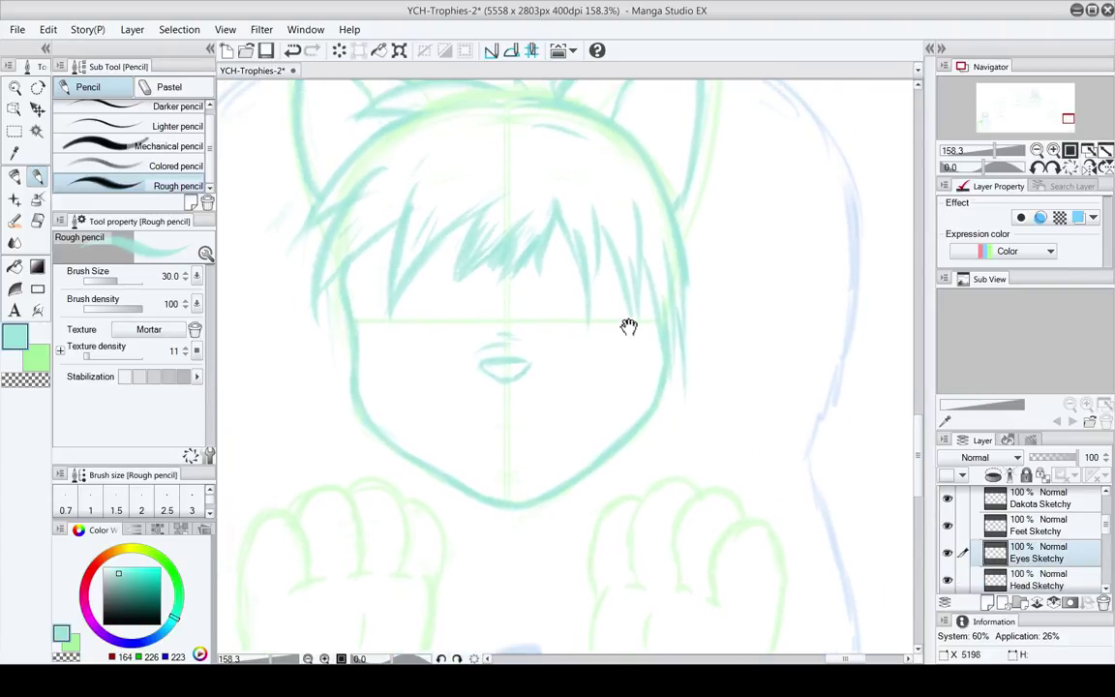
{"action": "left_click", "coordinate": [1042, 579]}
{"action": "left_click_drag", "start_coordinate": [500, 401], "coordinate": [498, 357]}
{"action": "left_click", "coordinate": [16, 107]}
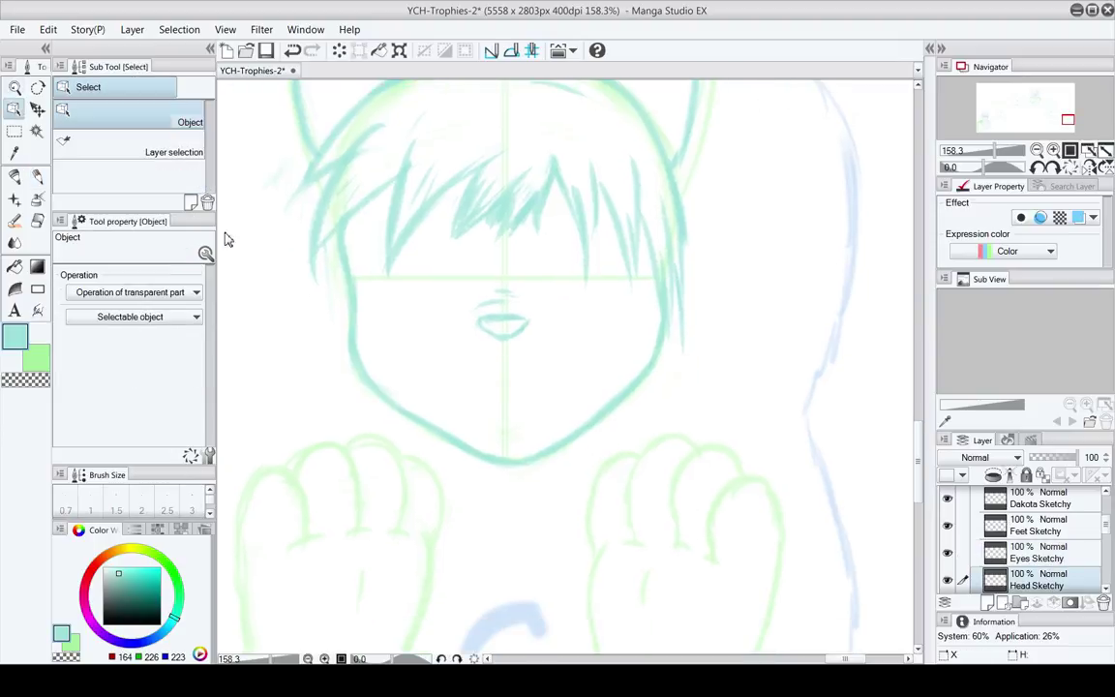
{"action": "left_click", "coordinate": [14, 87]}
{"action": "left_click", "coordinate": [520, 406]}
{"action": "left_click_drag", "start_coordinate": [533, 399], "coordinate": [553, 412]}
{"action": "key", "text": "p"}
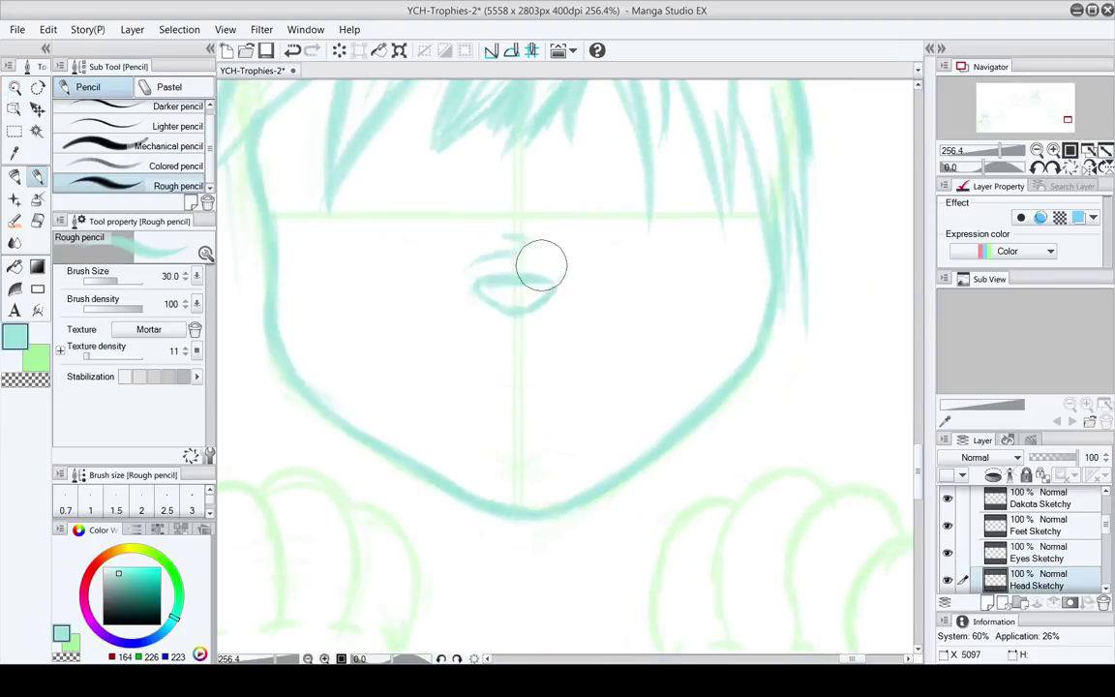
{"action": "left_click_drag", "start_coordinate": [544, 321], "coordinate": [465, 311]}
{"action": "left_click_drag", "start_coordinate": [624, 322], "coordinate": [618, 328]}
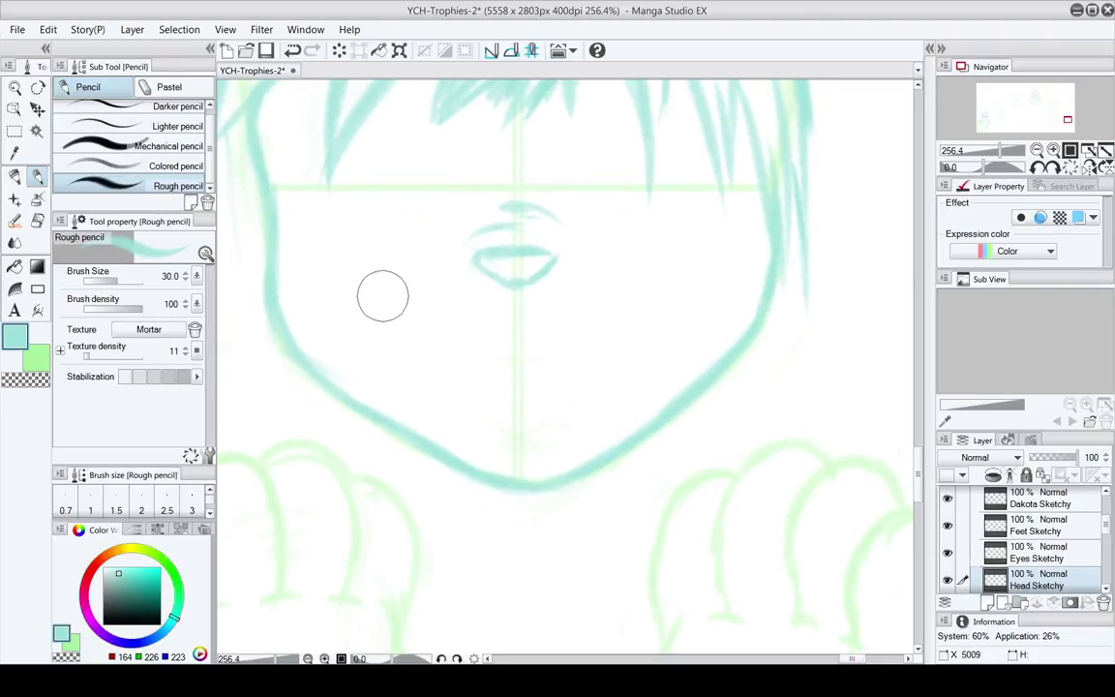
Sketch a wide smiling mouth below the nose with upturned corners, smoothing its middle and trimming its edges
{"action": "mouse_move", "coordinate": [388, 279]}
{"action": "left_mouse_down"}
{"action": "mouse_move", "coordinate": [401, 318]}
{"action": "mouse_move", "coordinate": [458, 334]}
{"action": "left_mouse_up"}
{"action": "key", "text": "e"}
{"action": "key", "text": "p"}
{"action": "mouse_move", "coordinate": [387, 281]}
{"action": "left_mouse_down"}
{"action": "mouse_move", "coordinate": [403, 316]}
{"action": "mouse_move", "coordinate": [536, 344]}
{"action": "mouse_move", "coordinate": [610, 328]}
{"action": "mouse_move", "coordinate": [632, 291]}
{"action": "left_mouse_up"}
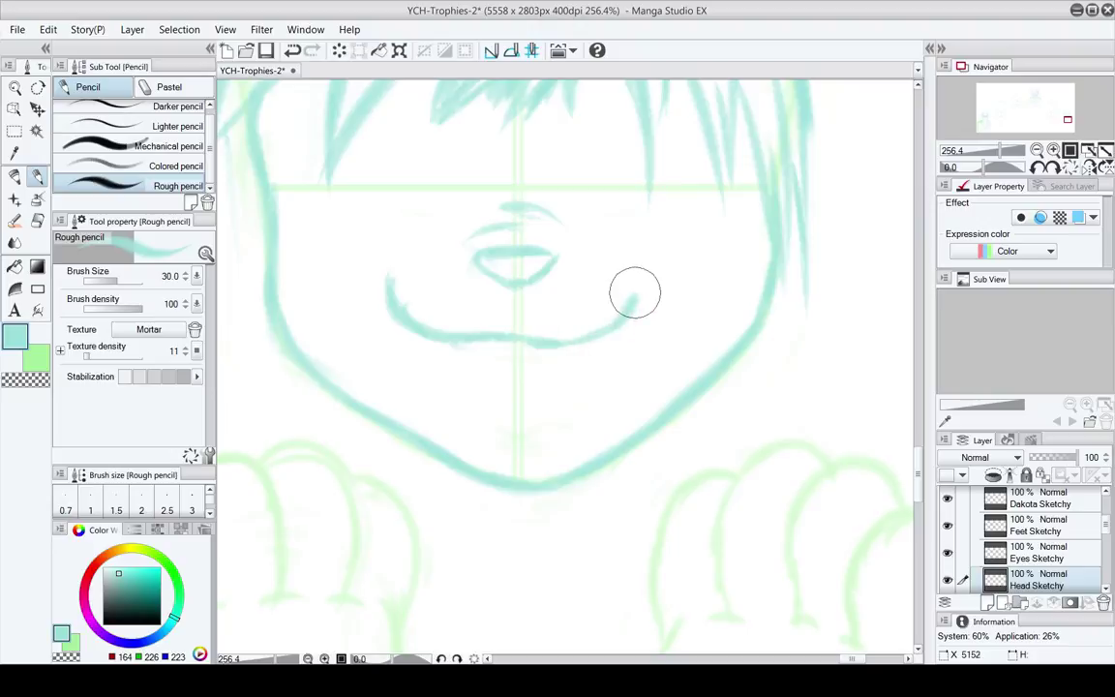
{"action": "key", "text": "e"}
{"action": "key", "text": "p"}
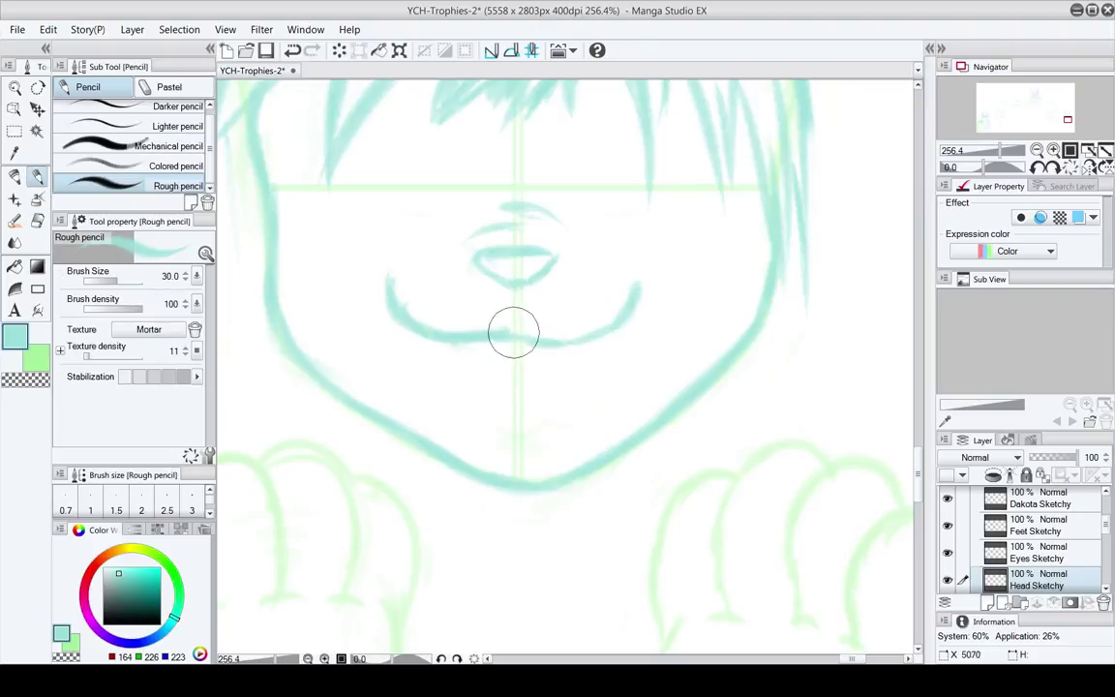
{"action": "key", "text": "e"}
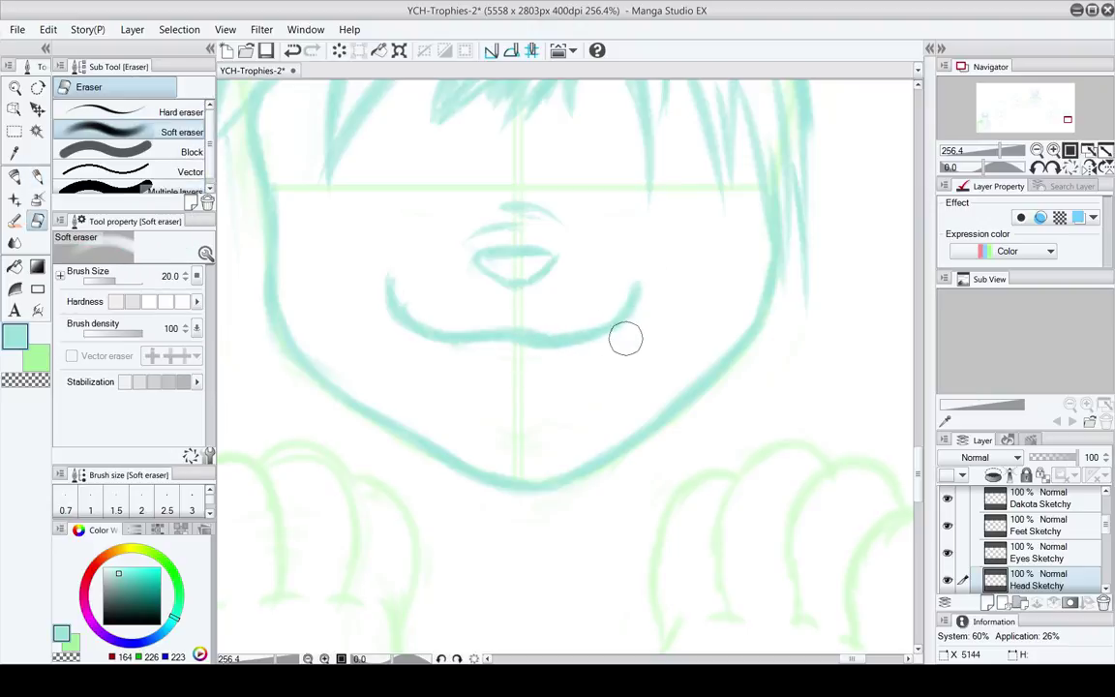
Reinforce the smile line with the rough pencil and sketch short curved creases across both mouth corners
{"action": "key", "text": "p"}
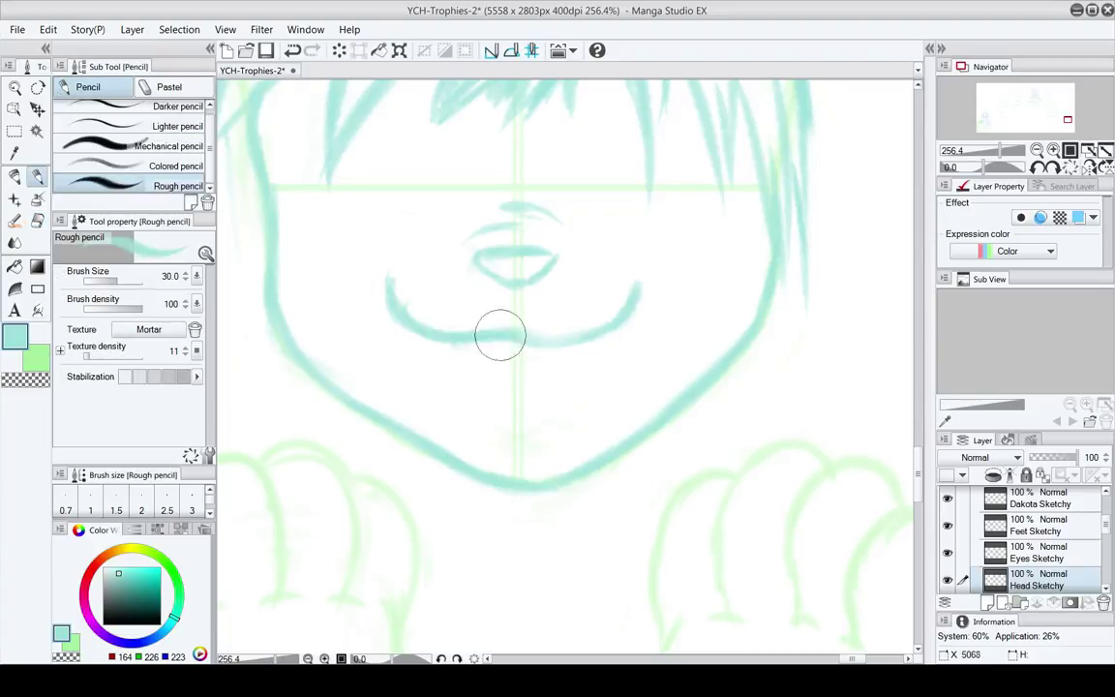
{"action": "mouse_move", "coordinate": [500, 334]}
{"action": "left_mouse_down"}
{"action": "mouse_move", "coordinate": [564, 343]}
{"action": "mouse_move", "coordinate": [623, 305]}
{"action": "mouse_move", "coordinate": [627, 324]}
{"action": "mouse_move", "coordinate": [598, 346]}
{"action": "mouse_move", "coordinate": [572, 317]}
{"action": "mouse_move", "coordinate": [579, 328]}
{"action": "mouse_move", "coordinate": [548, 340]}
{"action": "mouse_move", "coordinate": [640, 309]}
{"action": "left_mouse_up"}
{"action": "key", "text": "e"}
{"action": "key", "text": "p"}
{"action": "left_click_drag", "start_coordinate": [420, 271], "coordinate": [371, 306]}
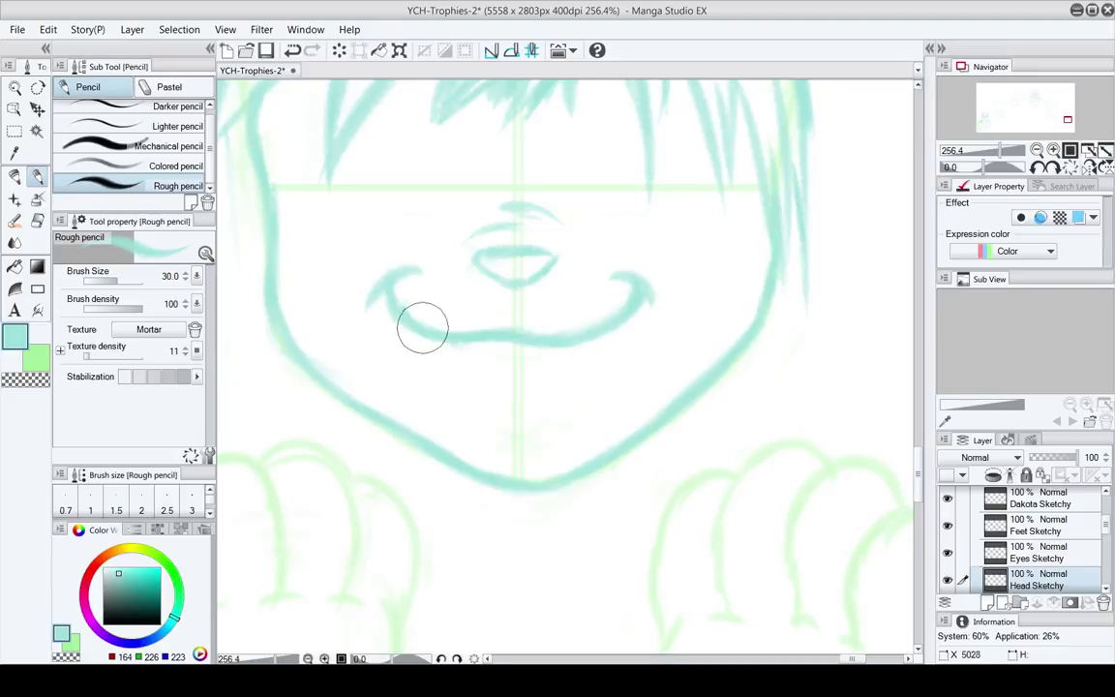
{"action": "left_click_drag", "start_coordinate": [423, 345], "coordinate": [427, 311]}
Sketch a small curved shape hanging under the middle of the mouth, and reduce the soft eraser size to 10
{"action": "mouse_move", "coordinate": [508, 333]}
{"action": "left_mouse_down"}
{"action": "mouse_move", "coordinate": [506, 351]}
{"action": "mouse_move", "coordinate": [580, 362]}
{"action": "left_mouse_up"}
{"action": "left_click_drag", "start_coordinate": [487, 375], "coordinate": [510, 379]}
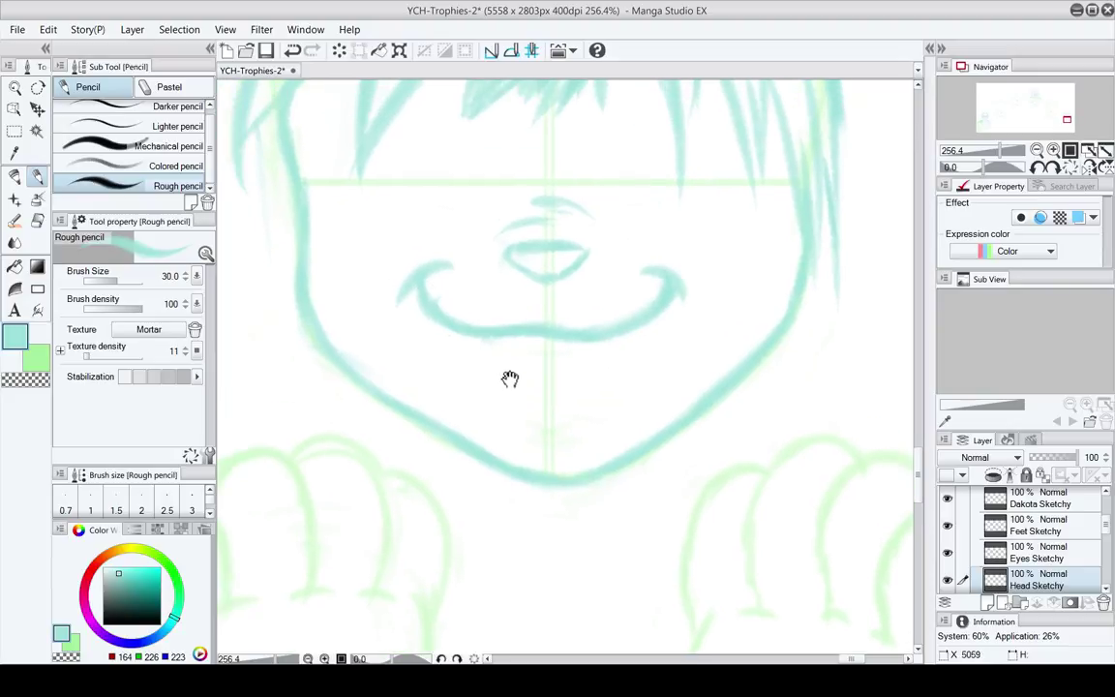
{"action": "mouse_move", "coordinate": [488, 339]}
{"action": "left_mouse_down"}
{"action": "mouse_move", "coordinate": [518, 365]}
{"action": "mouse_move", "coordinate": [598, 349]}
{"action": "left_mouse_up"}
{"action": "key", "text": "e"}
{"action": "key", "text": "bracketleft"}
{"action": "key", "text": "bracketleft"}
{"action": "key", "text": "bracketleft"}
{"action": "key", "text": "p"}
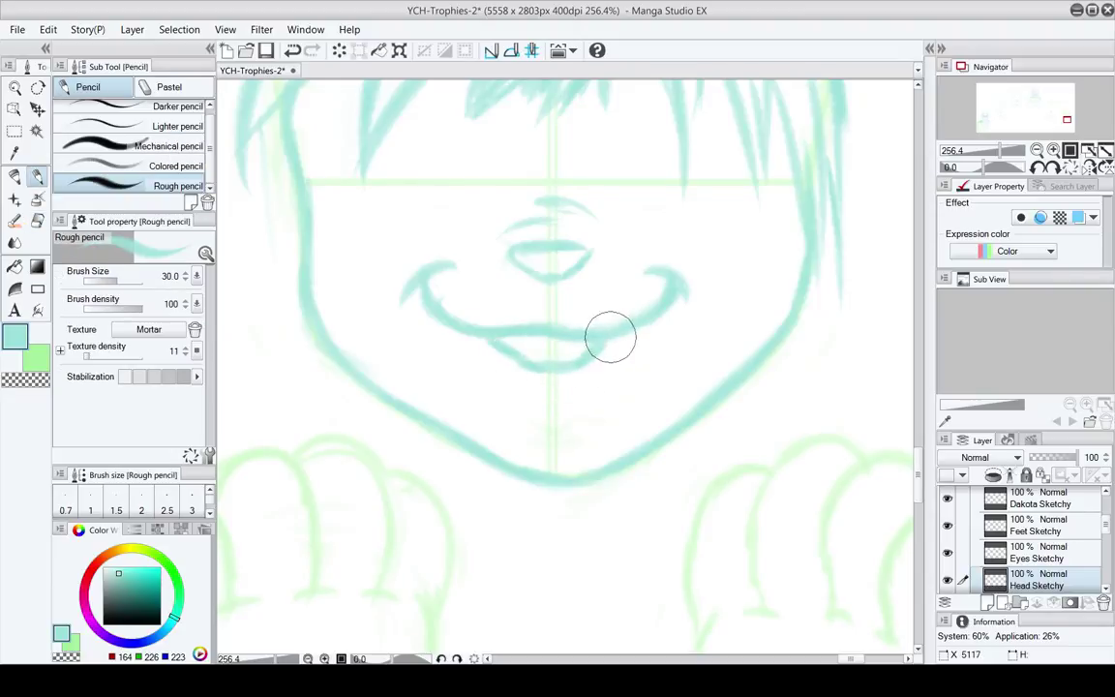
Trim and redraw the small curve beneath the mouth so its outline is cleaner and rounder
{"action": "key", "text": "e"}
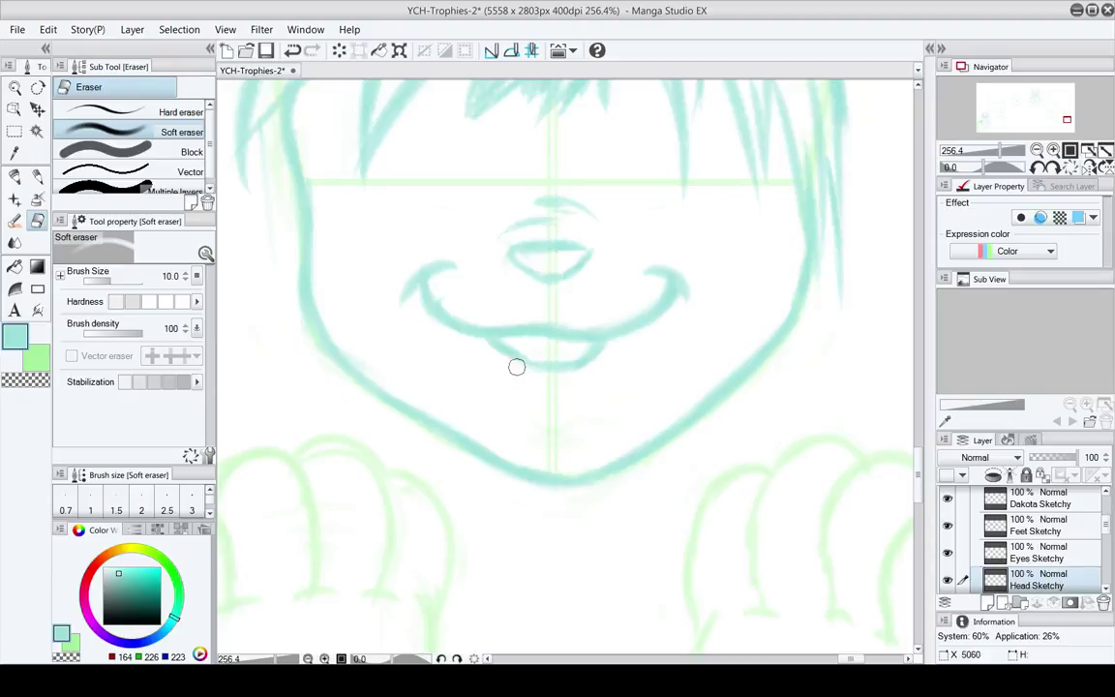
{"action": "key", "text": "p"}
{"action": "key", "text": "e"}
{"action": "key", "text": "p"}
{"action": "key", "text": "e"}
{"action": "key", "text": "p"}
{"action": "key", "text": "e"}
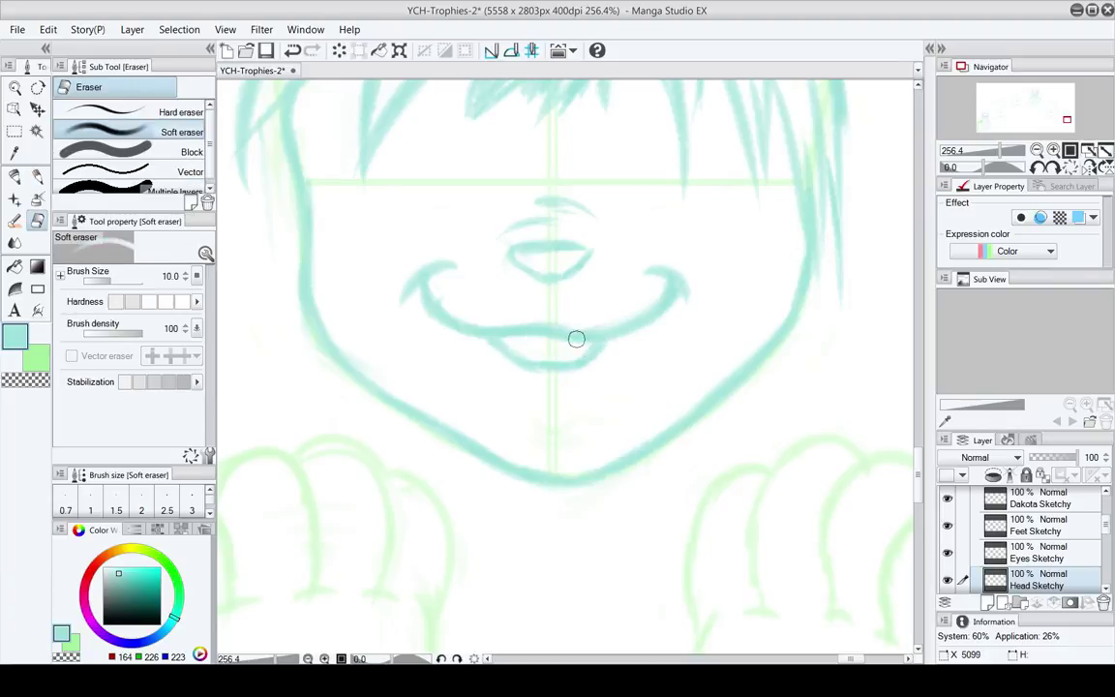
Erase and redraw the middle of the smile line so it runs smoothly above the small lower curve
{"action": "key", "text": "p"}
{"action": "key", "text": "e"}
{"action": "key", "text": "p"}
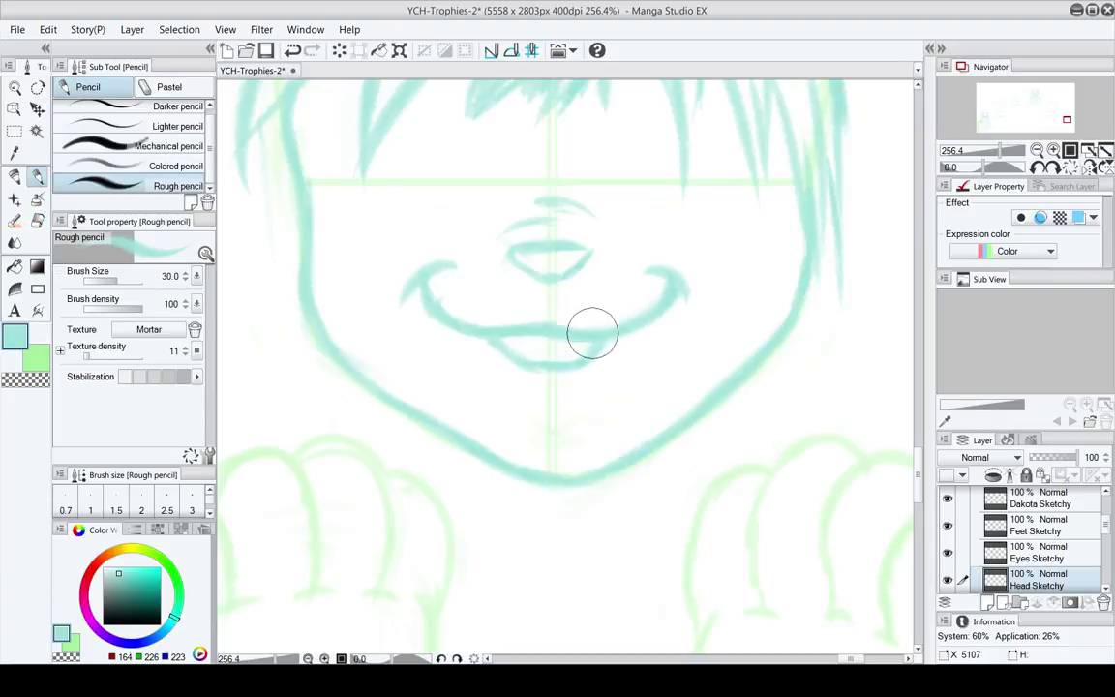
{"action": "key", "text": "e"}
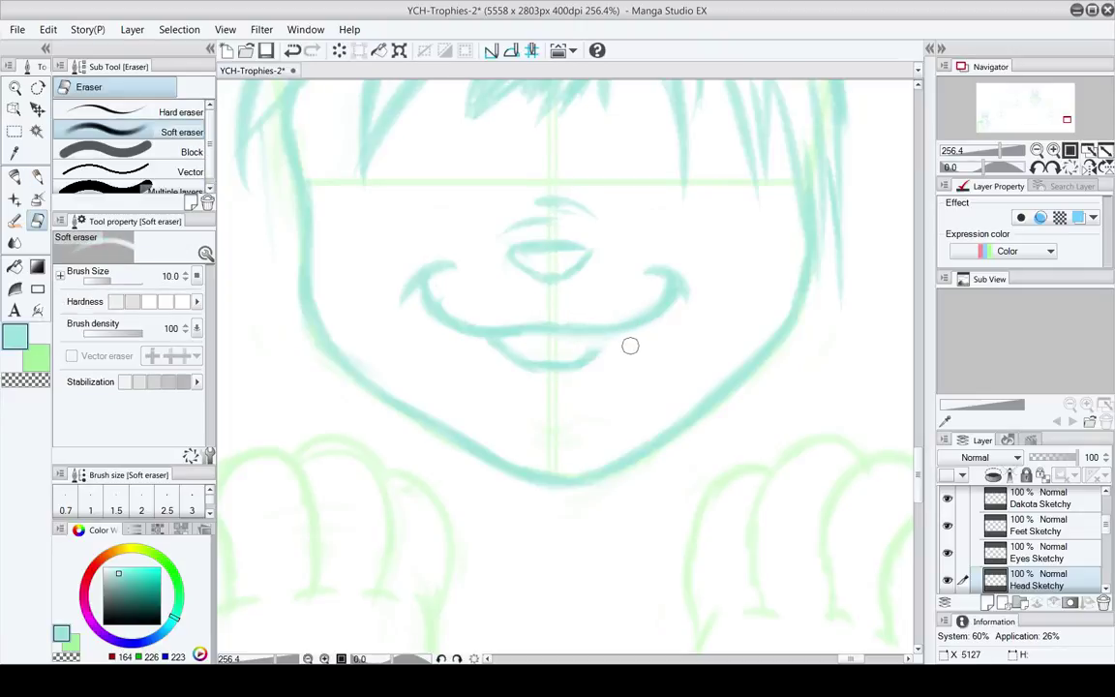
{"action": "key", "text": "p"}
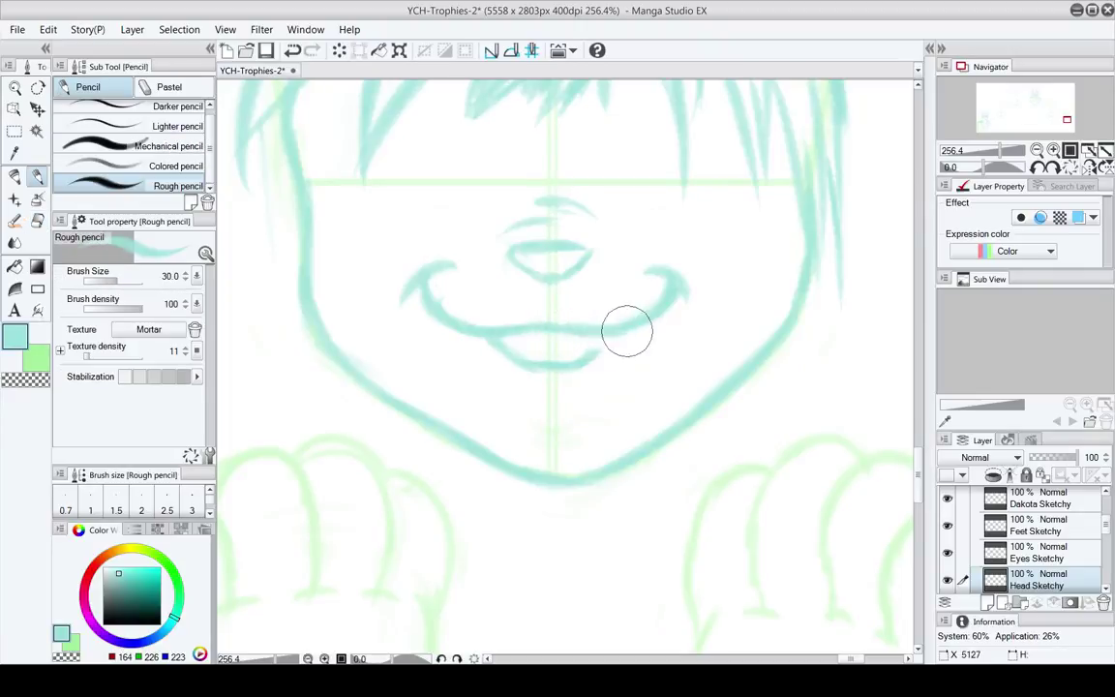
{"action": "key", "text": "e"}
{"action": "key", "text": "p"}
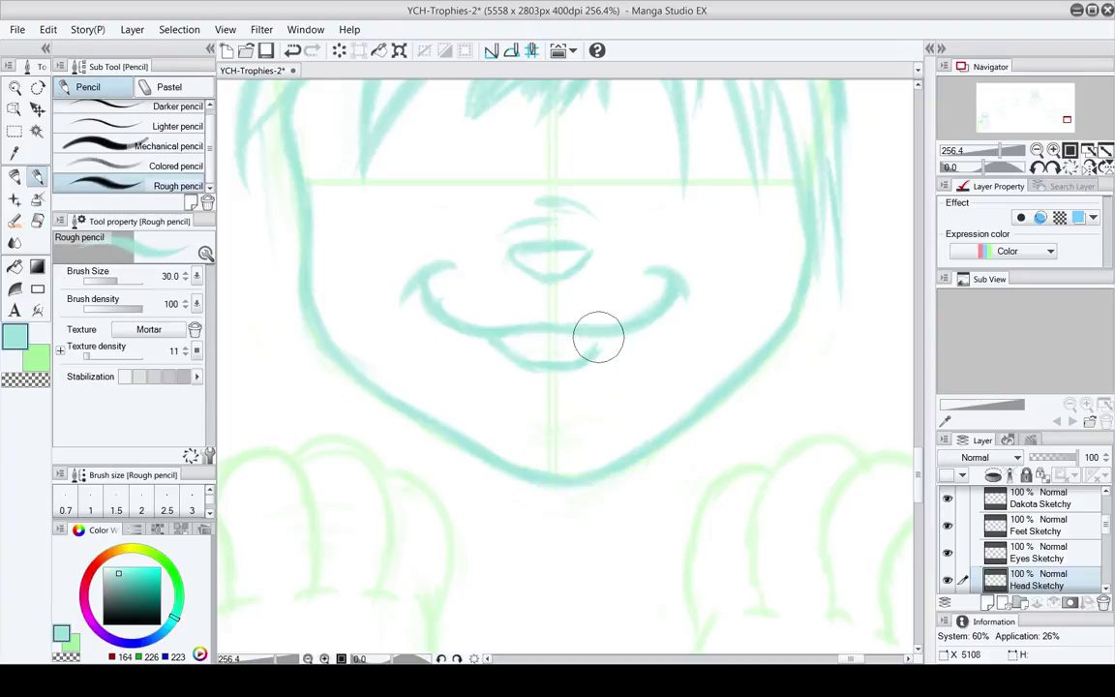
Add a short vertical mark on the centre guideline between the smile line and the small curve below it
{"action": "mouse_move", "coordinate": [552, 351]}
{"action": "left_mouse_down"}
{"action": "mouse_move", "coordinate": [563, 363]}
{"action": "mouse_move", "coordinate": [545, 339]}
{"action": "mouse_move", "coordinate": [562, 382]}
{"action": "mouse_move", "coordinate": [442, 331]}
{"action": "left_mouse_up"}
{"action": "key", "text": "e"}
{"action": "key", "text": "p"}
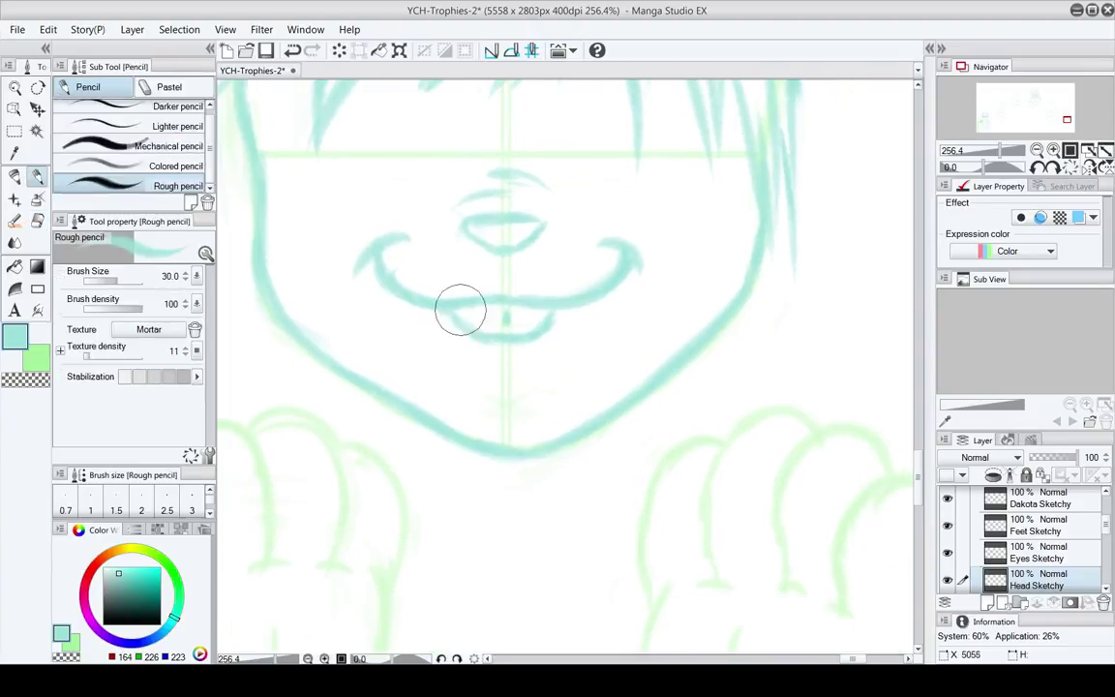
Sketch a large round outline around the small curve under the mouth, undoing the first version and redrawing it shallower
{"action": "mouse_move", "coordinate": [507, 380]}
{"action": "left_mouse_down"}
{"action": "mouse_move", "coordinate": [521, 380]}
{"action": "mouse_move", "coordinate": [494, 344]}
{"action": "left_mouse_up"}
{"action": "mouse_move", "coordinate": [466, 304]}
{"action": "left_mouse_down"}
{"action": "mouse_move", "coordinate": [453, 332]}
{"action": "mouse_move", "coordinate": [464, 381]}
{"action": "mouse_move", "coordinate": [511, 405]}
{"action": "mouse_move", "coordinate": [557, 389]}
{"action": "mouse_move", "coordinate": [584, 349]}
{"action": "mouse_move", "coordinate": [570, 304]}
{"action": "left_mouse_up"}
{"action": "mouse_move", "coordinate": [537, 347]}
{"action": "left_mouse_down"}
{"action": "mouse_move", "coordinate": [567, 410]}
{"action": "mouse_move", "coordinate": [560, 378]}
{"action": "left_mouse_up"}
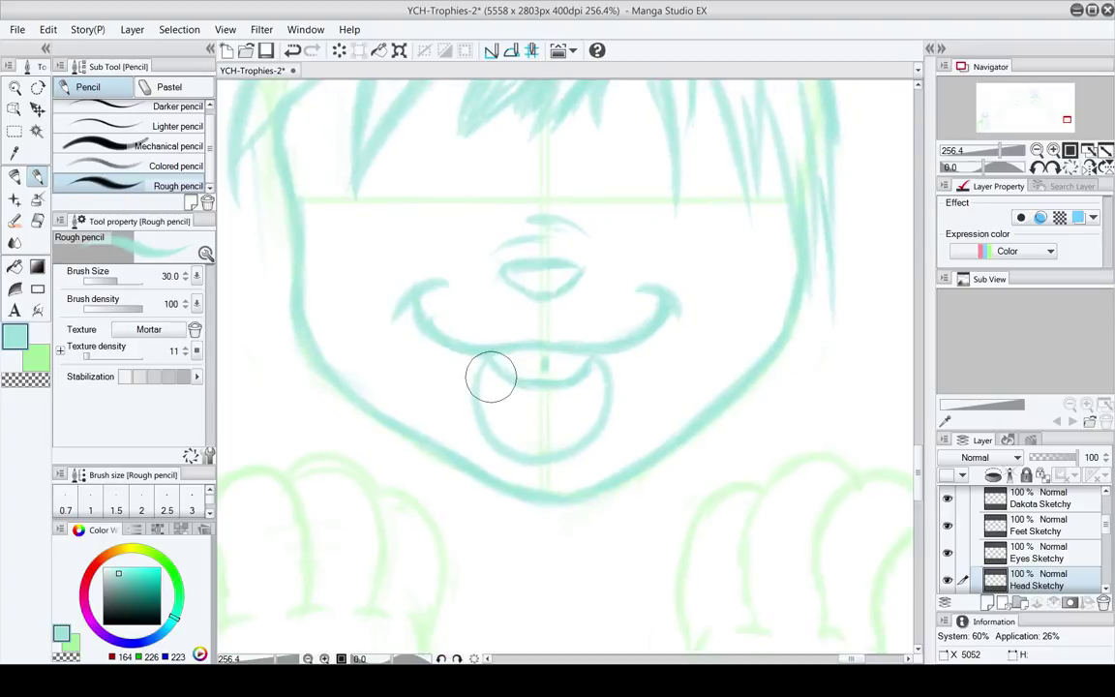
{"action": "key", "text": "ctrl+z"}
{"action": "mouse_move", "coordinate": [472, 399]}
{"action": "left_mouse_down"}
{"action": "mouse_move", "coordinate": [505, 431]}
{"action": "mouse_move", "coordinate": [565, 433]}
{"action": "mouse_move", "coordinate": [600, 406]}
{"action": "mouse_move", "coordinate": [597, 346]}
{"action": "left_mouse_up"}
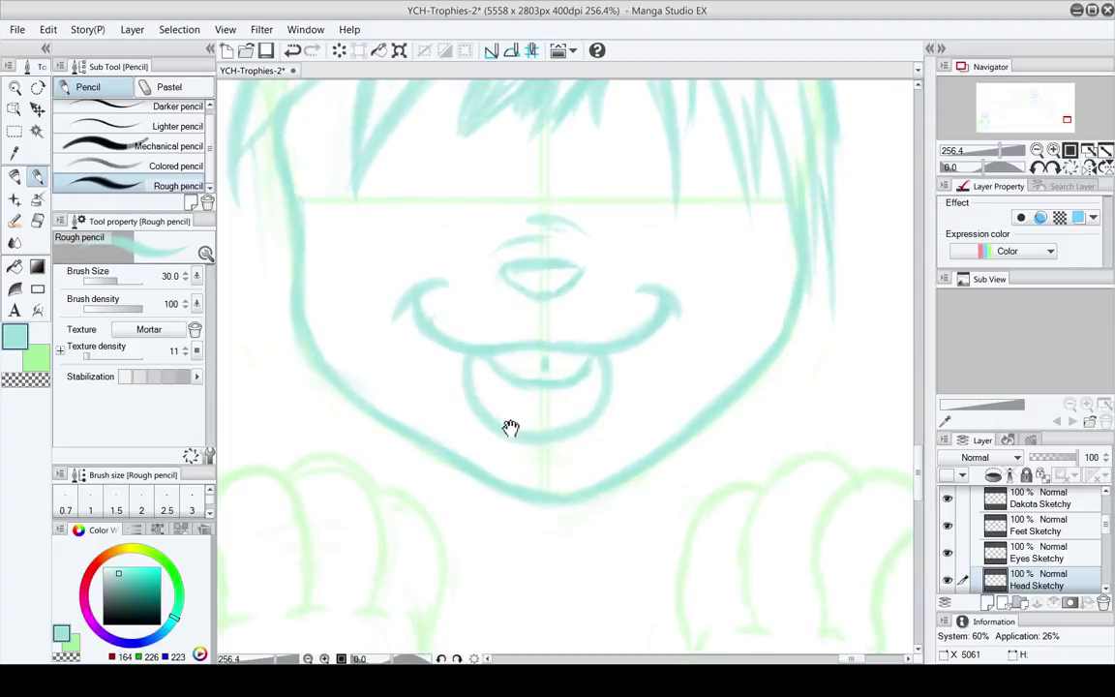
{"action": "left_click_drag", "start_coordinate": [510, 431], "coordinate": [519, 443]}
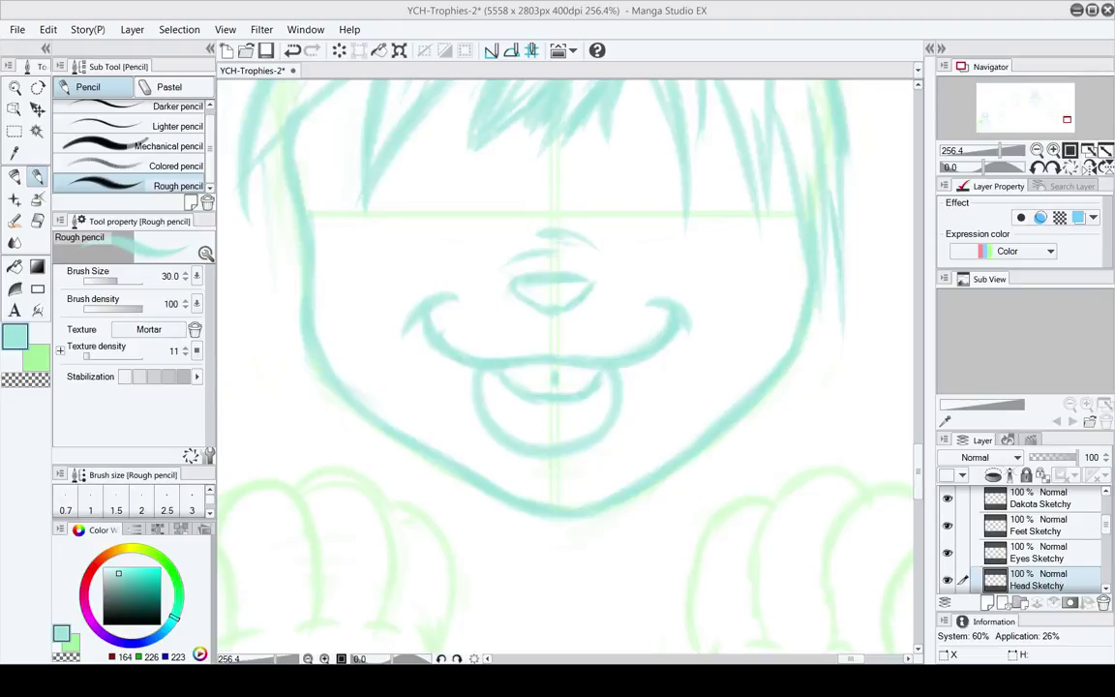
{"action": "mouse_move", "coordinate": [505, 405]}
{"action": "left_mouse_down"}
{"action": "mouse_move", "coordinate": [464, 390]}
{"action": "mouse_move", "coordinate": [503, 377]}
{"action": "mouse_move", "coordinate": [508, 458]}
{"action": "left_mouse_up"}
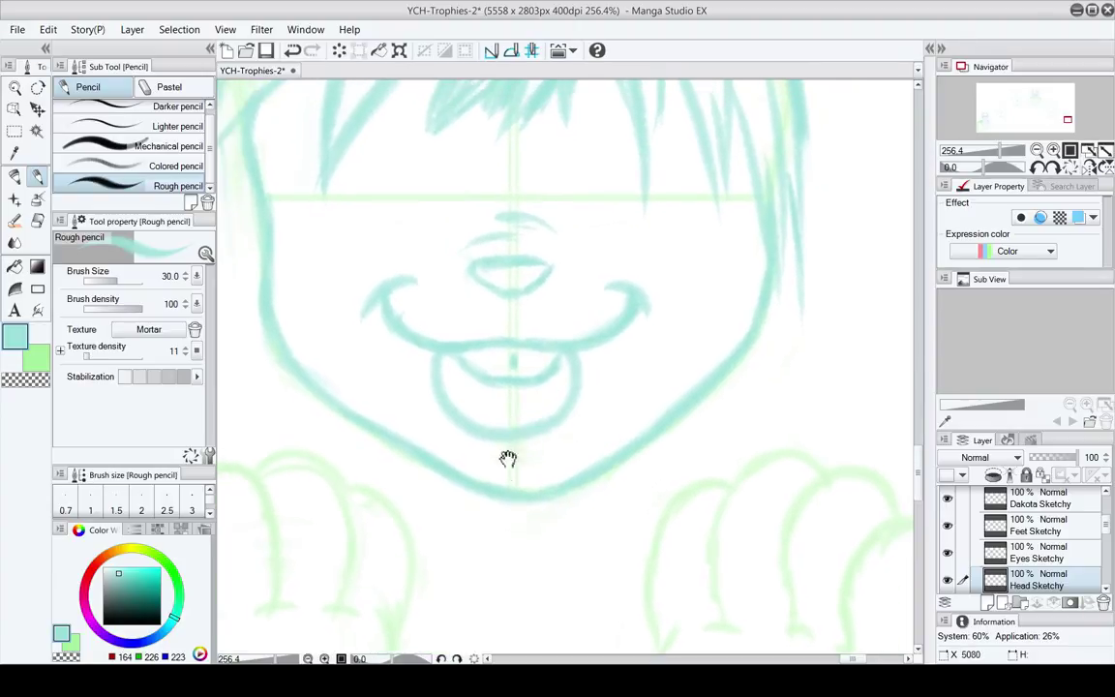
{"action": "key", "text": "e"}
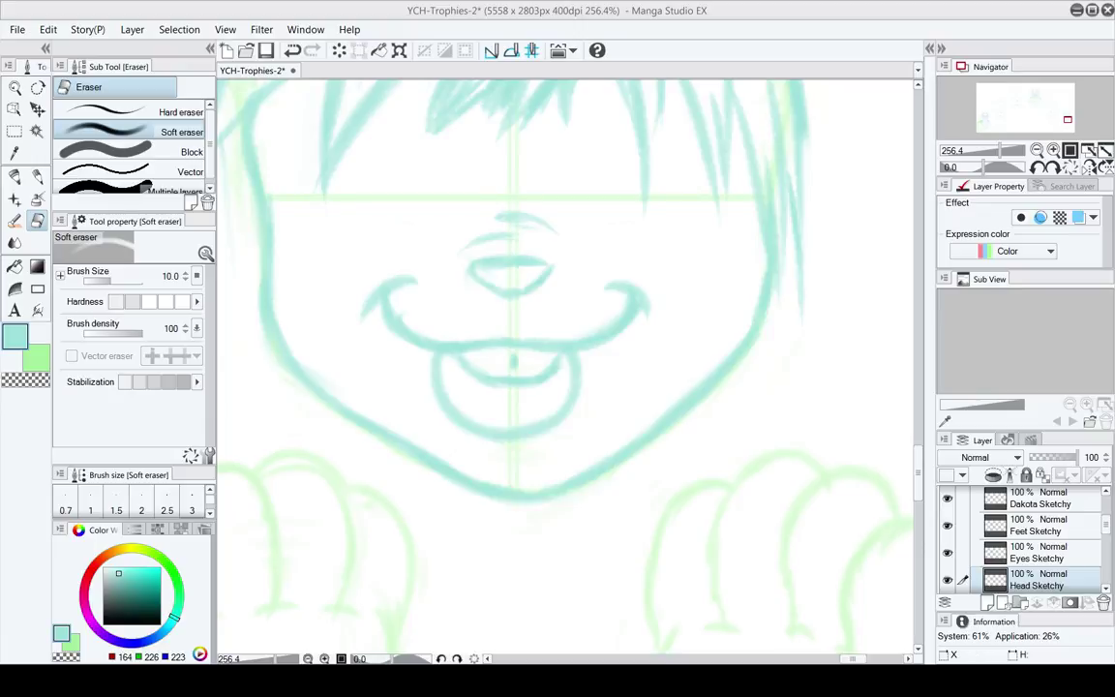
{"action": "mouse_move", "coordinate": [494, 471]}
{"action": "left_mouse_down"}
{"action": "mouse_move", "coordinate": [491, 436]}
{"action": "mouse_move", "coordinate": [572, 438]}
{"action": "mouse_move", "coordinate": [570, 448]}
{"action": "mouse_move", "coordinate": [511, 461]}
{"action": "left_mouse_up"}
{"action": "key", "text": "p"}
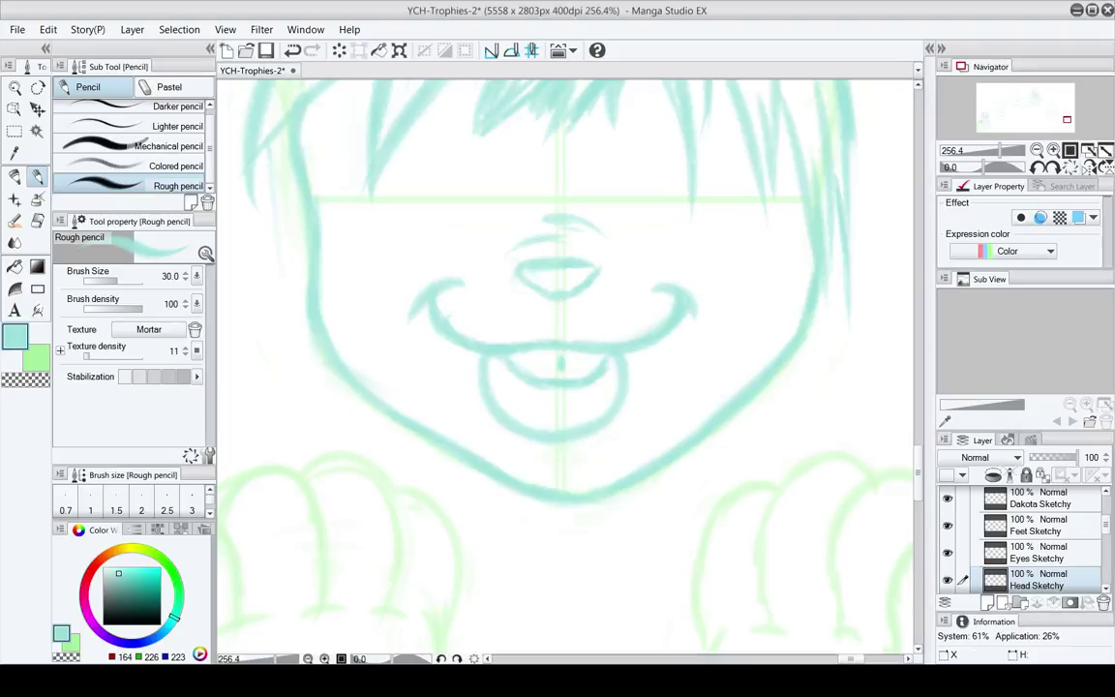
{"action": "key", "text": "space"}
{"action": "mouse_move", "coordinate": [565, 436]}
{"action": "left_mouse_down"}
{"action": "mouse_move", "coordinate": [517, 407]}
{"action": "mouse_move", "coordinate": [522, 401]}
{"action": "mouse_move", "coordinate": [518, 446]}
{"action": "mouse_move", "coordinate": [470, 385]}
{"action": "left_mouse_up"}
{"action": "key", "text": "e"}
{"action": "key", "text": "space"}
{"action": "key", "text": "p"}
{"action": "key", "text": "space"}
{"action": "key", "text": "space"}
{"action": "key", "text": "space"}
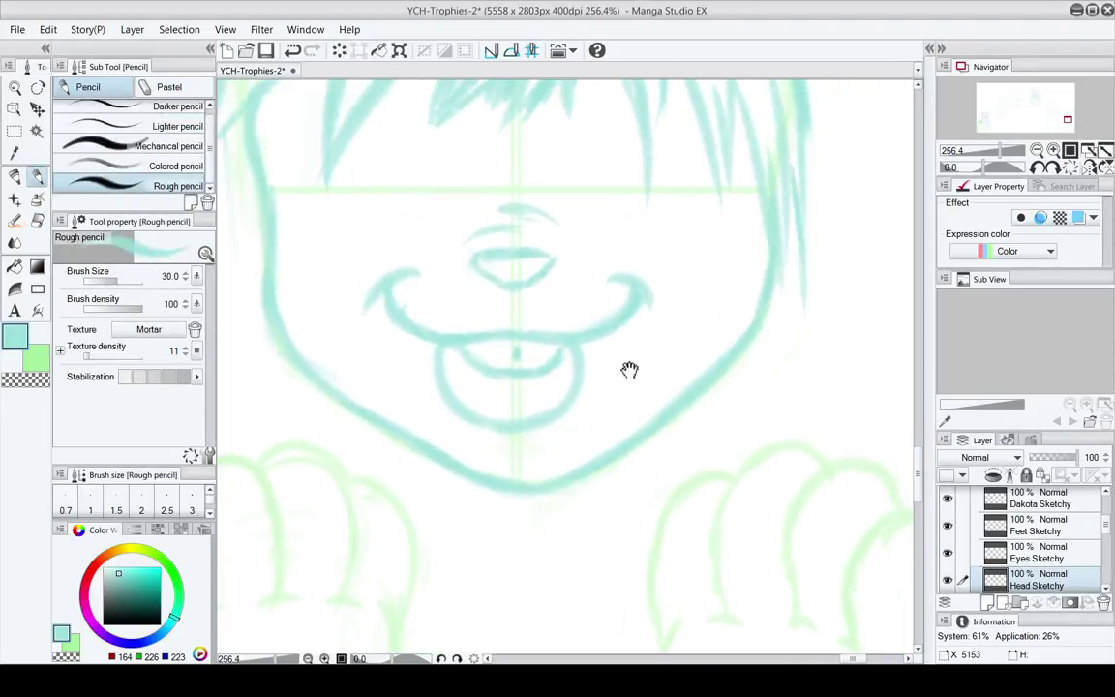
Sketch two strap lines from the round shape to the viewer's right edge of the face, using rough pencil size 25
{"action": "mouse_move", "coordinate": [633, 371]}
{"action": "left_mouse_down"}
{"action": "mouse_move", "coordinate": [616, 418]}
{"action": "mouse_move", "coordinate": [736, 334]}
{"action": "left_mouse_up"}
{"action": "key", "text": "bracketleft"}
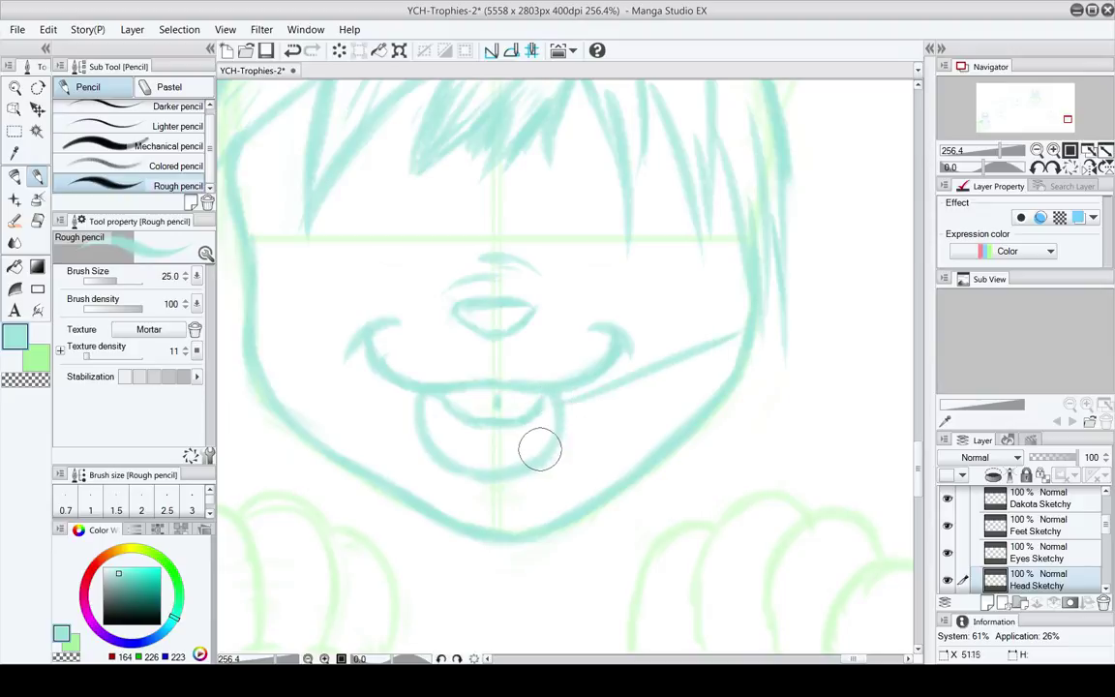
{"action": "mouse_move", "coordinate": [547, 418]}
{"action": "left_mouse_down"}
{"action": "mouse_move", "coordinate": [535, 444]}
{"action": "mouse_move", "coordinate": [629, 436]}
{"action": "mouse_move", "coordinate": [715, 388]}
{"action": "left_mouse_up"}
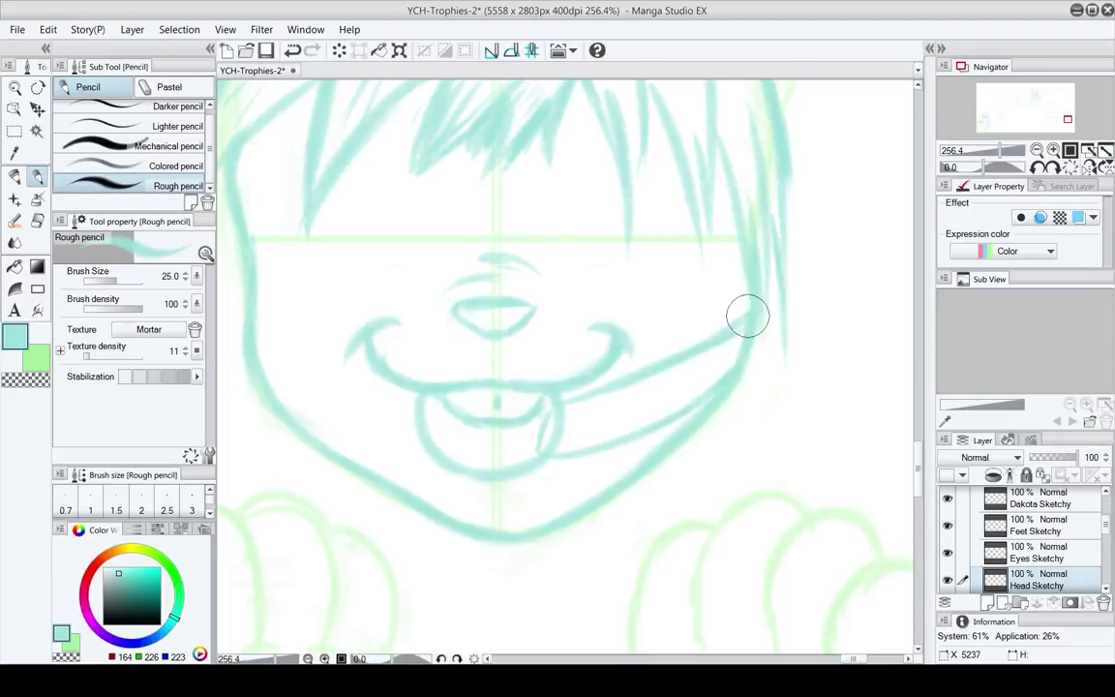
Erase the round shape's outer edge where the right-hand strap overlaps it, and clean up the strap's end
{"action": "key", "text": "e"}
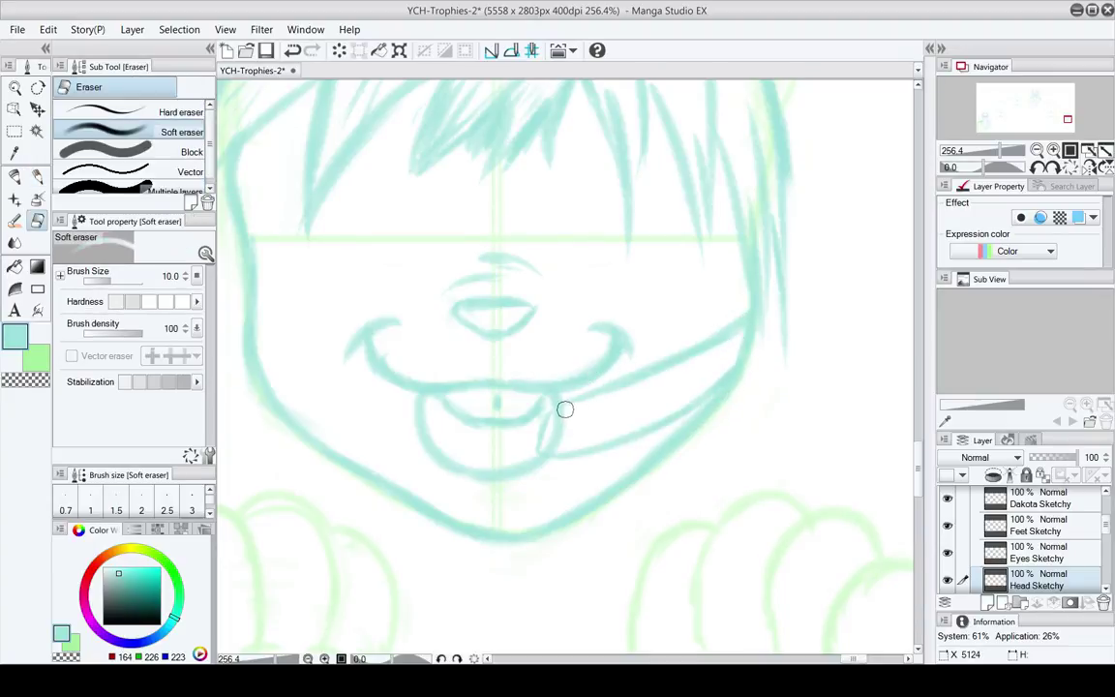
{"action": "mouse_move", "coordinate": [566, 410]}
{"action": "left_mouse_down"}
{"action": "mouse_move", "coordinate": [561, 439]}
{"action": "mouse_move", "coordinate": [563, 423]}
{"action": "left_mouse_up"}
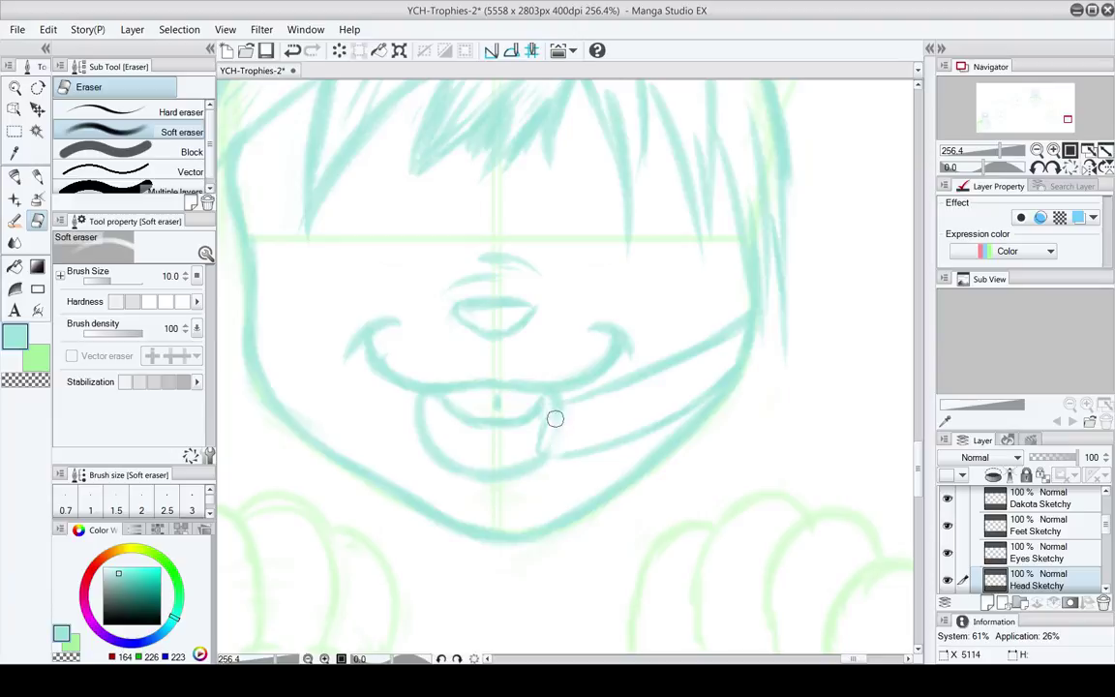
{"action": "key", "text": "p"}
{"action": "key", "text": "e"}
{"action": "key", "text": "p"}
{"action": "key", "text": "e"}
{"action": "left_click_drag", "start_coordinate": [550, 467], "coordinate": [540, 473]}
Sketch a matching pair of strap lines from the round shape to the left edge of the face
{"action": "left_click_drag", "start_coordinate": [413, 429], "coordinate": [540, 455]}
{"action": "key", "text": "p"}
{"action": "key", "text": "e"}
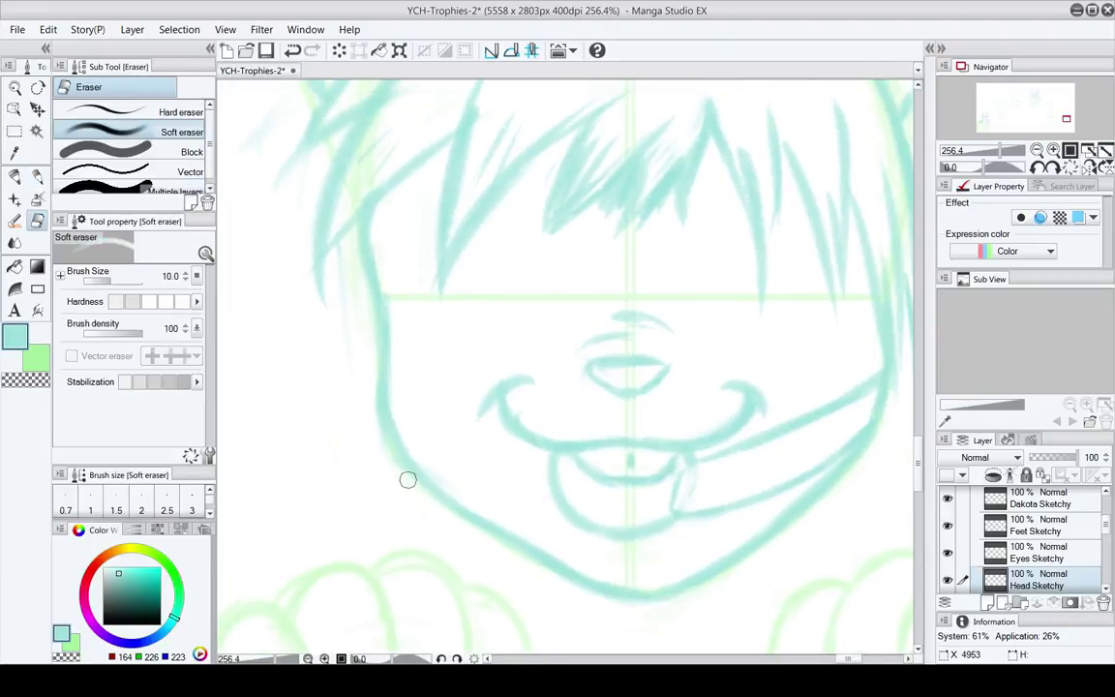
{"action": "key", "text": "p"}
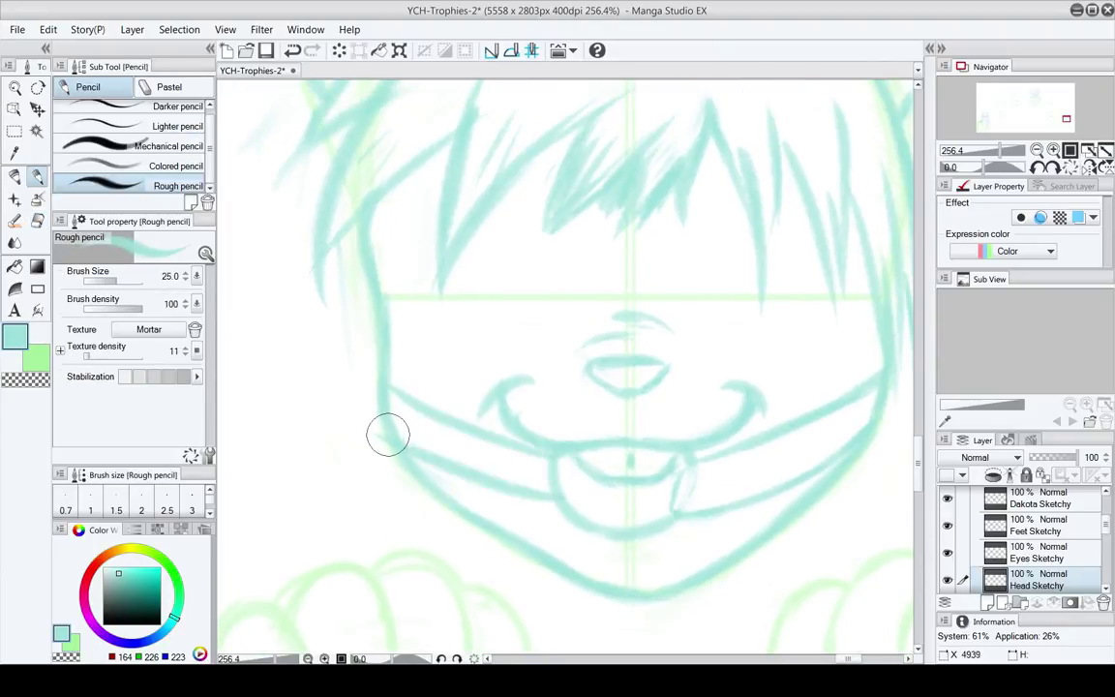
Trim the crease at the left mouth corner with the soft eraser
{"action": "key", "text": "e"}
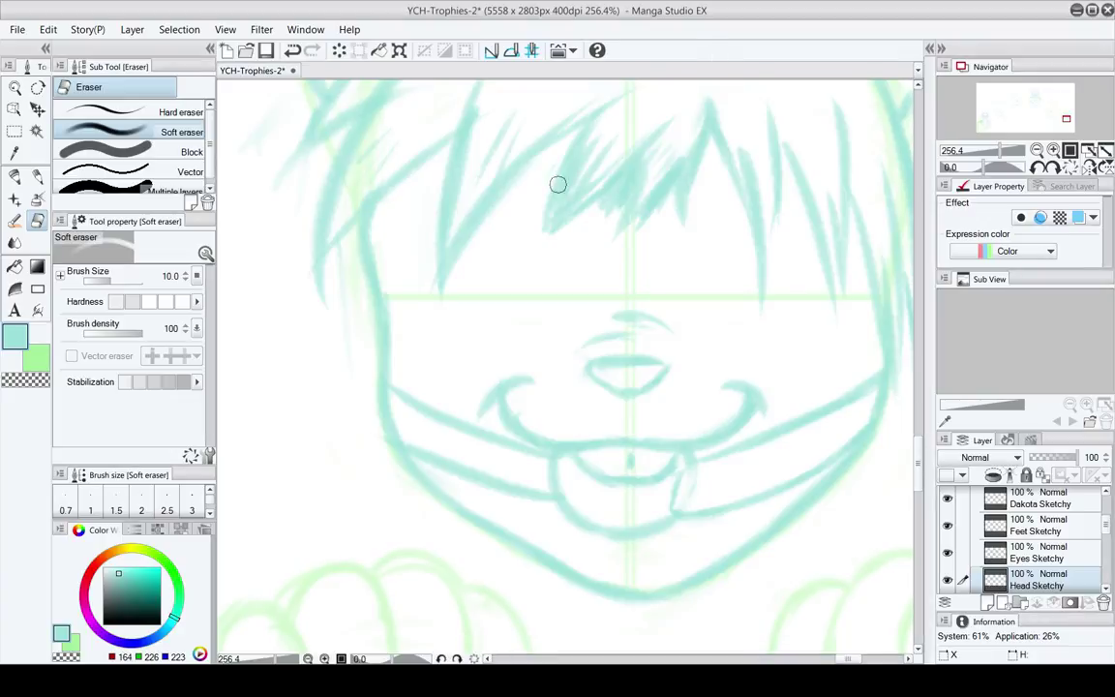
{"action": "left_click_drag", "start_coordinate": [500, 334], "coordinate": [413, 291]}
{"action": "mouse_move", "coordinate": [539, 350]}
{"action": "left_mouse_down"}
{"action": "mouse_move", "coordinate": [510, 276]}
{"action": "mouse_move", "coordinate": [590, 299]}
{"action": "left_mouse_up"}
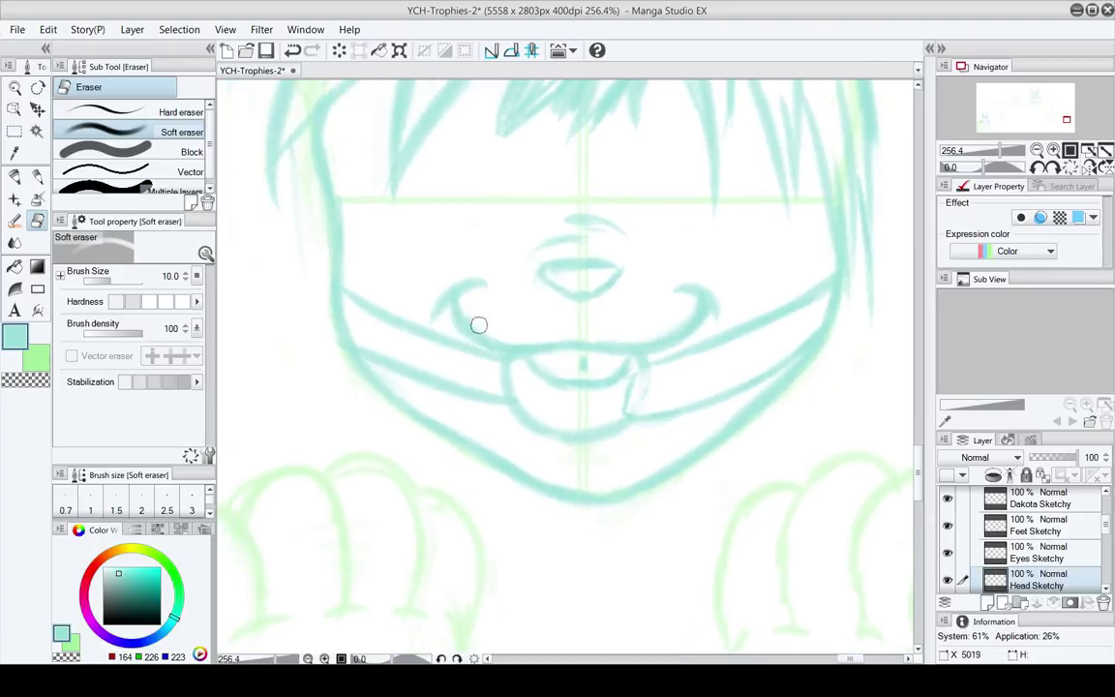
{"action": "left_click_drag", "start_coordinate": [469, 311], "coordinate": [437, 291]}
{"action": "mouse_move", "coordinate": [546, 393]}
{"action": "left_mouse_down"}
{"action": "mouse_move", "coordinate": [570, 403]}
{"action": "mouse_move", "coordinate": [542, 436]}
{"action": "left_mouse_up"}
Thin the round shape's lower curve and redraw its left side where the lower strap line meets it
{"action": "key", "text": "p"}
{"action": "key", "text": "e"}
{"action": "key", "text": "p"}
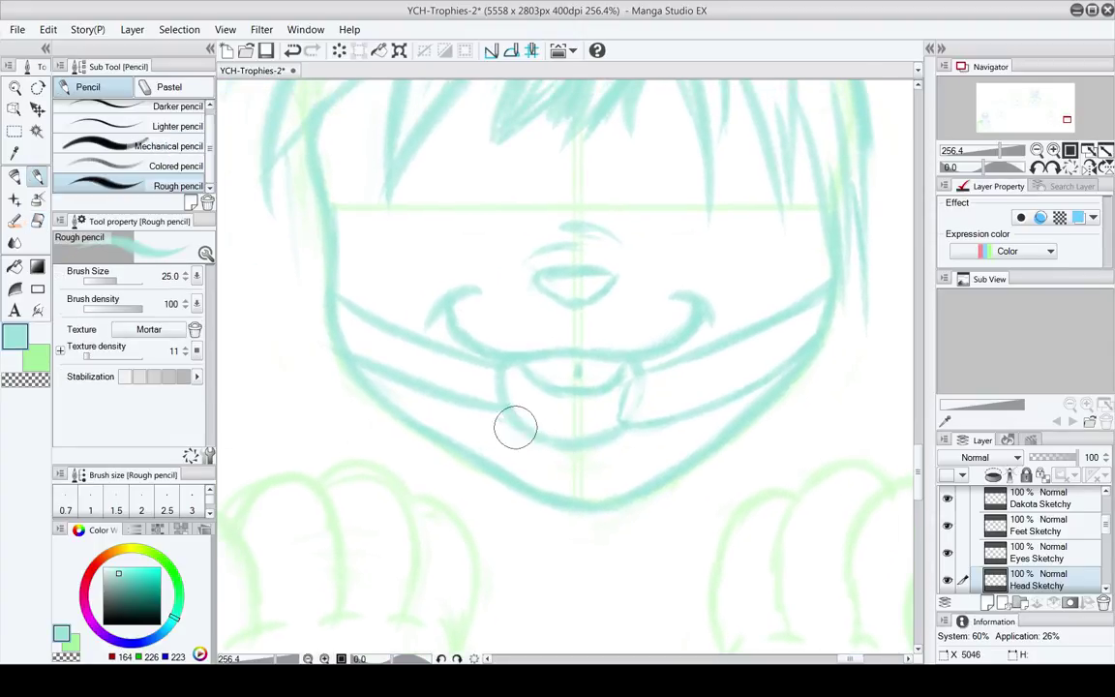
{"action": "key", "text": "e"}
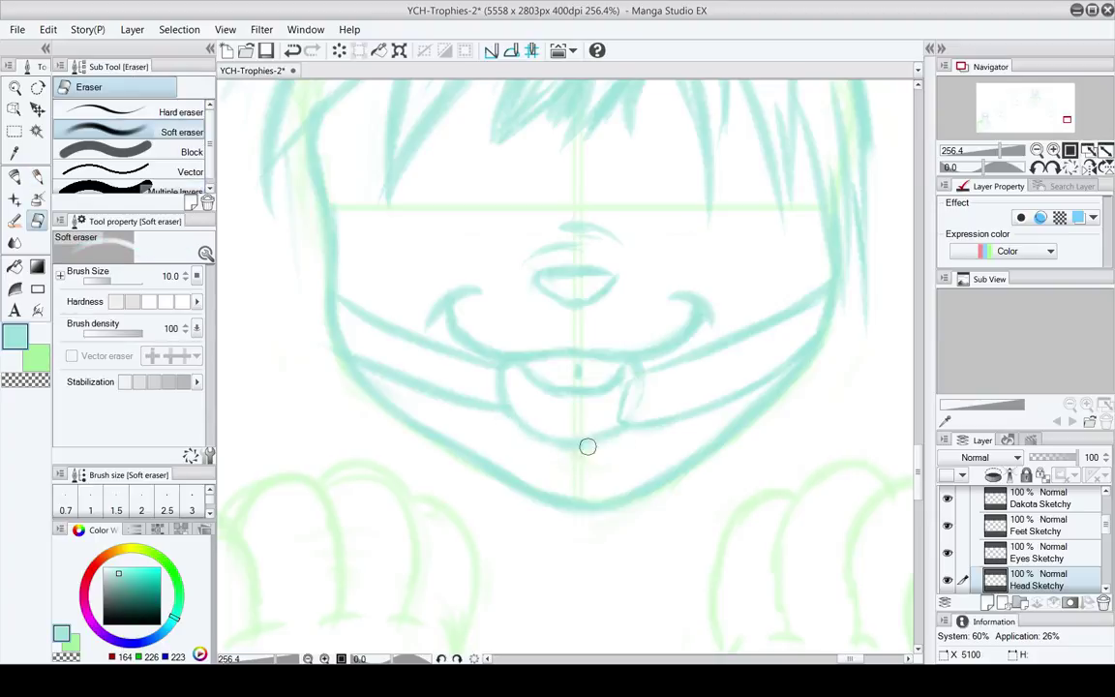
{"action": "key", "text": "p"}
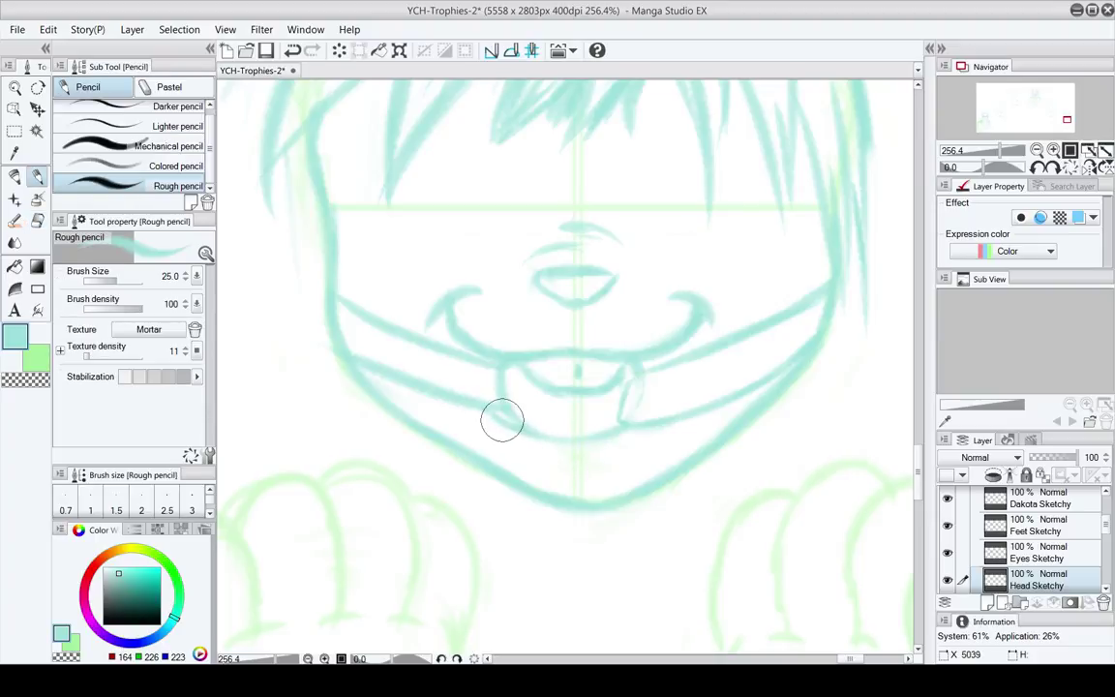
{"action": "key", "text": "e"}
{"action": "key", "text": "p"}
Extend the left lower strap line beneath the mouth, and erase the inner end of the right lower strap line
{"action": "mouse_move", "coordinate": [506, 409]}
{"action": "left_mouse_down"}
{"action": "mouse_move", "coordinate": [636, 425]}
{"action": "mouse_move", "coordinate": [623, 425]}
{"action": "mouse_move", "coordinate": [645, 422]}
{"action": "mouse_move", "coordinate": [626, 421]}
{"action": "mouse_move", "coordinate": [641, 392]}
{"action": "mouse_move", "coordinate": [691, 412]}
{"action": "left_mouse_up"}
{"action": "key", "text": "e"}
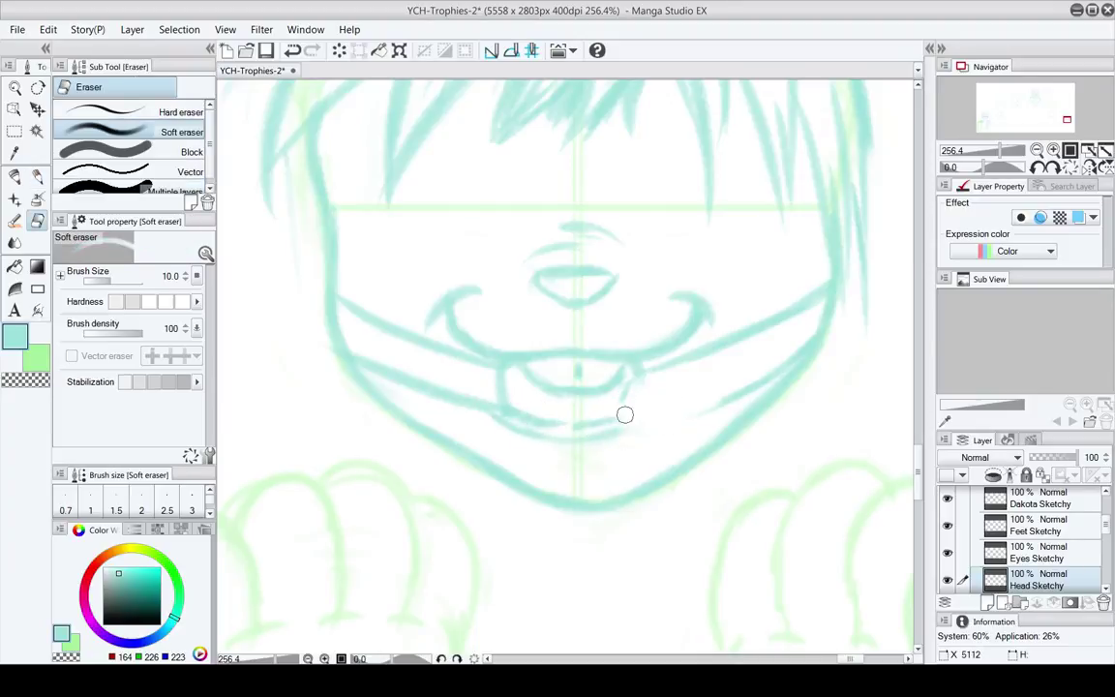
{"action": "key", "text": "p"}
{"action": "left_click_drag", "start_coordinate": [602, 425], "coordinate": [635, 424]}
{"action": "key", "text": "e"}
{"action": "key", "text": "p"}
{"action": "key", "text": "e"}
{"action": "key", "text": "p"}
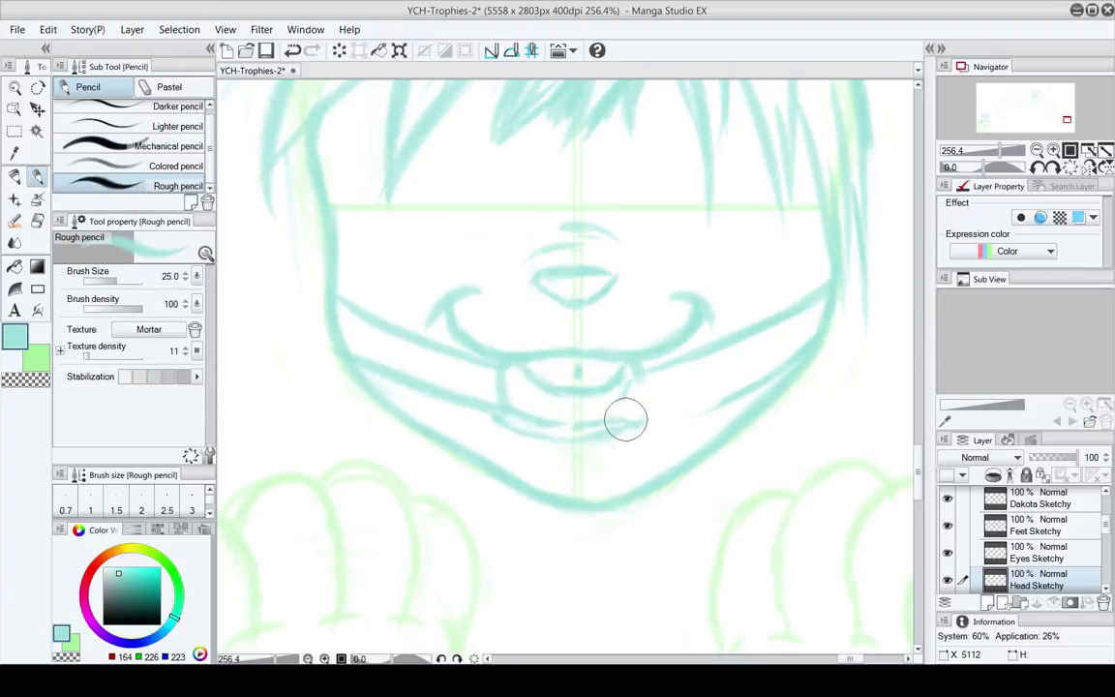
Redraw the inner part of the right lower strap line so it joins the line beneath the mouth
{"action": "left_click_drag", "start_coordinate": [625, 420], "coordinate": [715, 404]}
{"action": "key", "text": "e"}
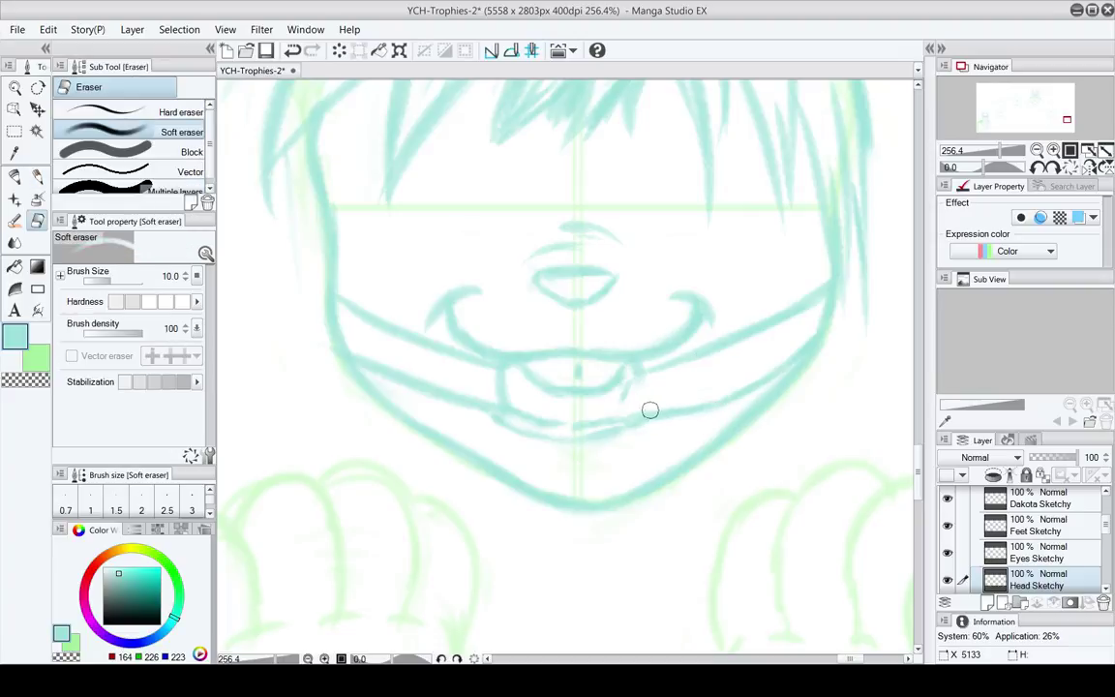
{"action": "key", "text": "p"}
{"action": "key", "text": "e"}
{"action": "key", "text": "p"}
{"action": "mouse_move", "coordinate": [637, 415]}
{"action": "left_mouse_down"}
{"action": "mouse_move", "coordinate": [737, 398]}
{"action": "mouse_move", "coordinate": [668, 420]}
{"action": "mouse_move", "coordinate": [634, 422]}
{"action": "mouse_move", "coordinate": [748, 394]}
{"action": "left_mouse_up"}
{"action": "key", "text": "e"}
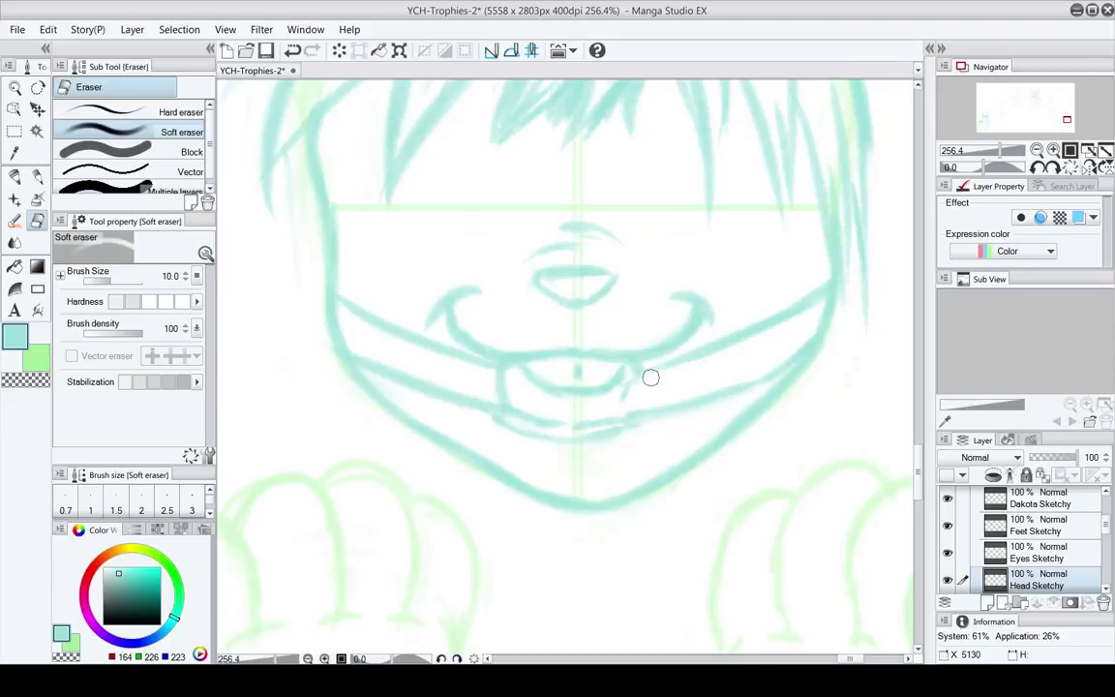
Reinforce the inner end of the right upper strap line and redraw the right vertical edge joining both strap lines
{"action": "key", "text": "p"}
{"action": "key", "text": "e"}
{"action": "key", "text": "p"}
{"action": "key", "text": "e"}
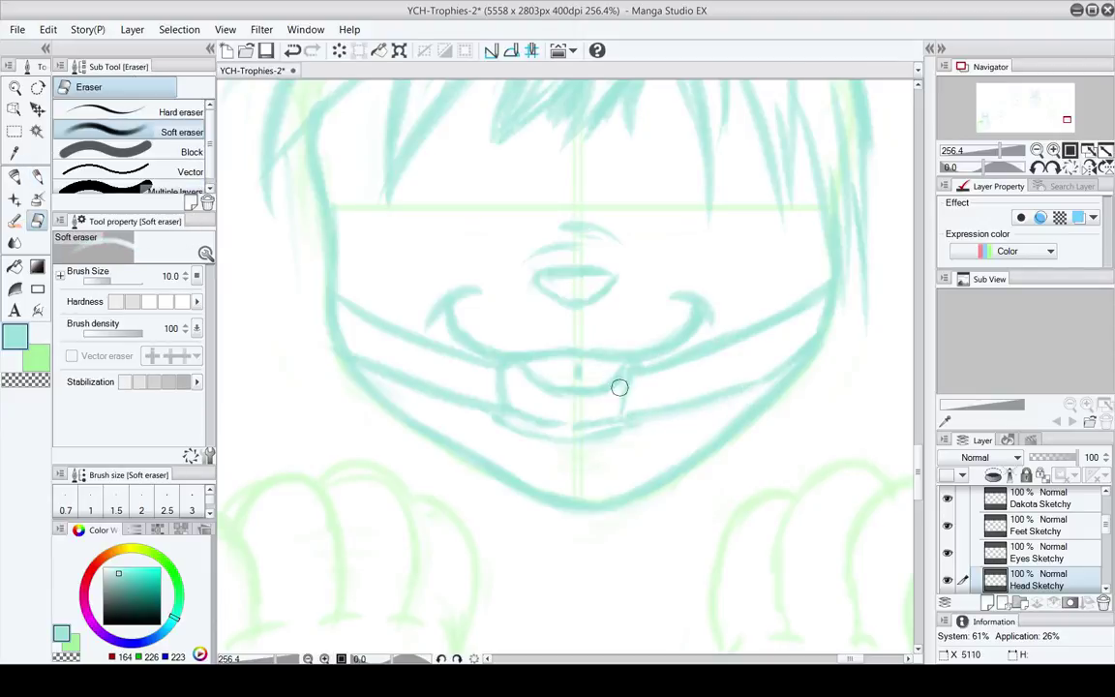
{"action": "key", "text": "p"}
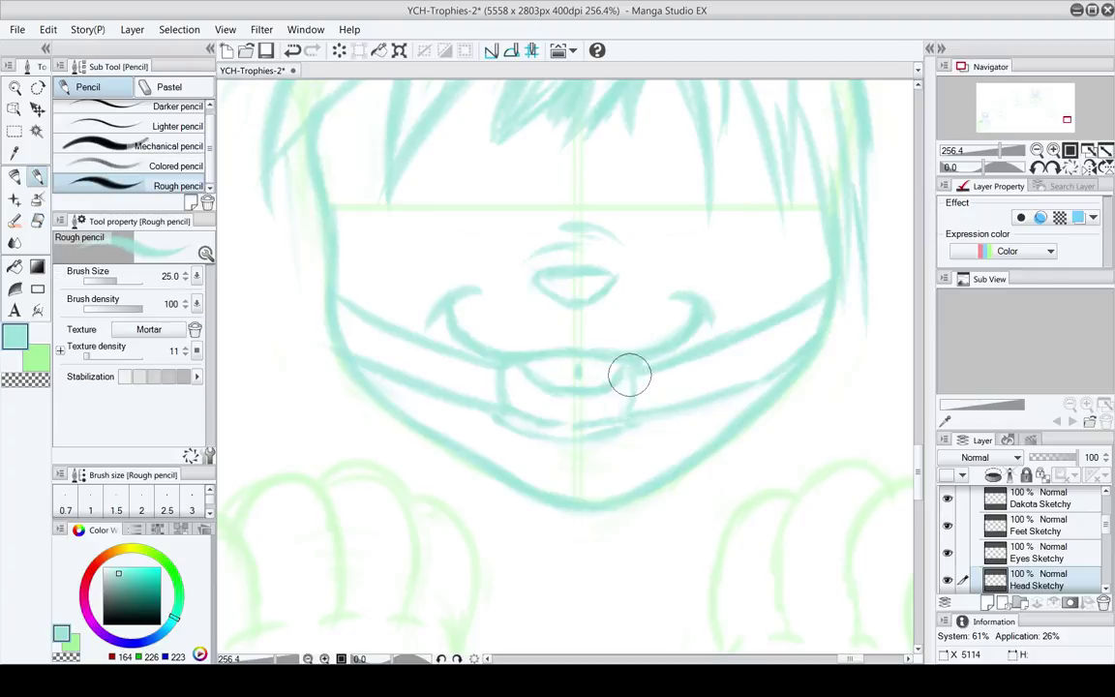
Clean up the right vertical edge of the shape over the mouth and darken the right upper strap line
{"action": "key", "text": "e"}
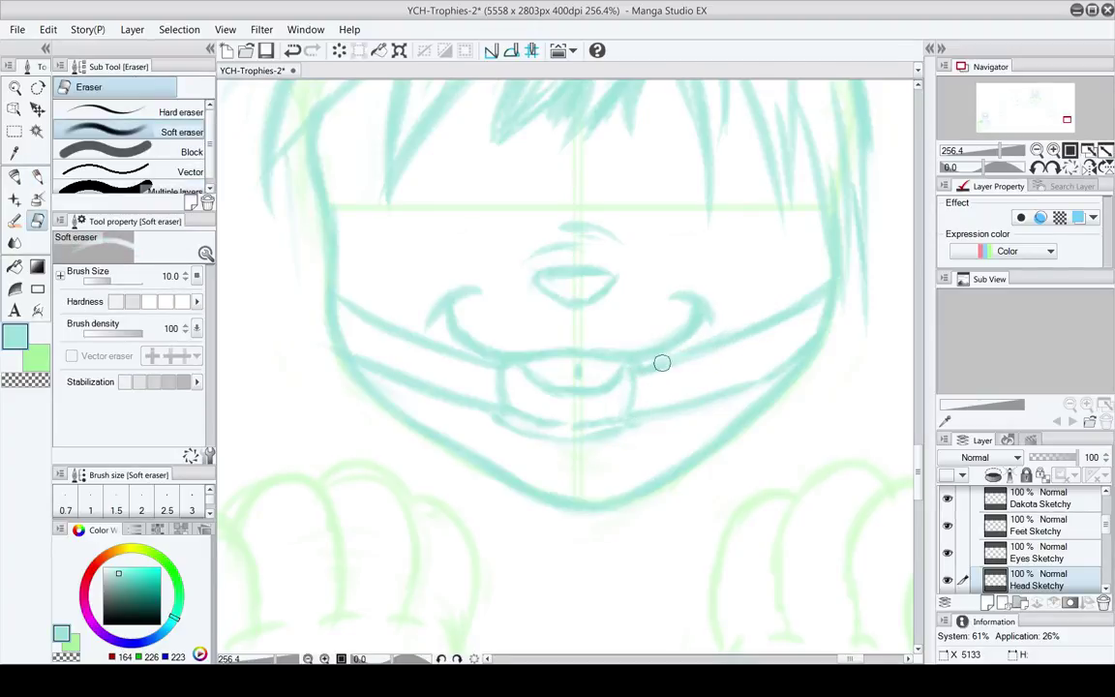
{"action": "key", "text": "p"}
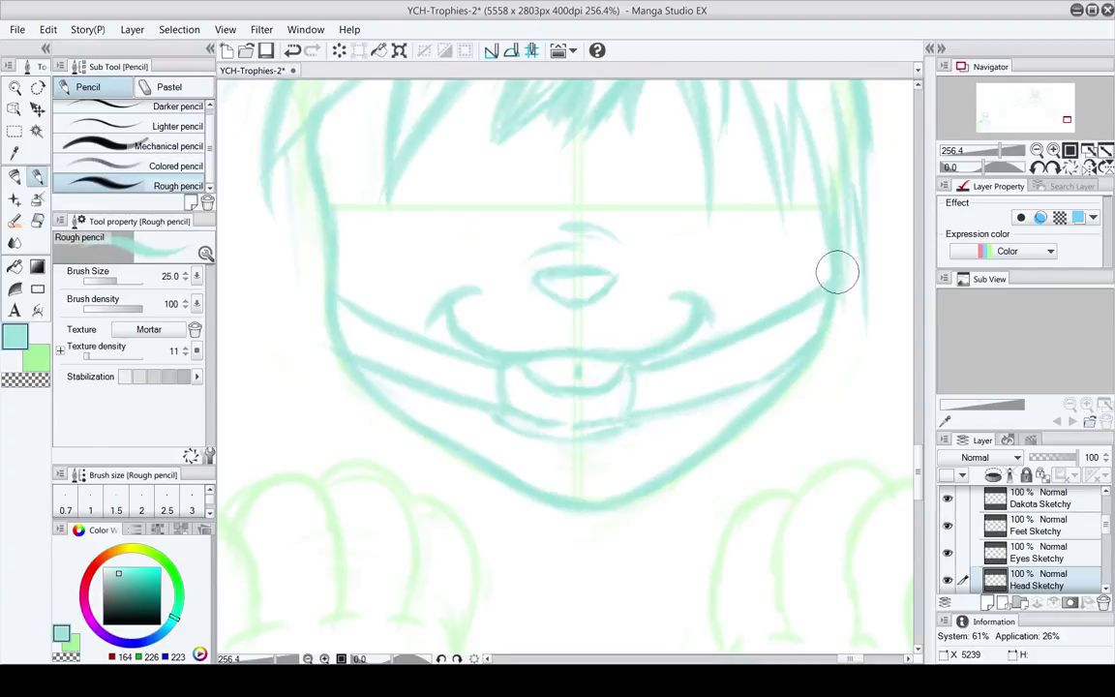
{"action": "key", "text": "space"}
{"action": "left_click_drag", "start_coordinate": [501, 492], "coordinate": [523, 513]}
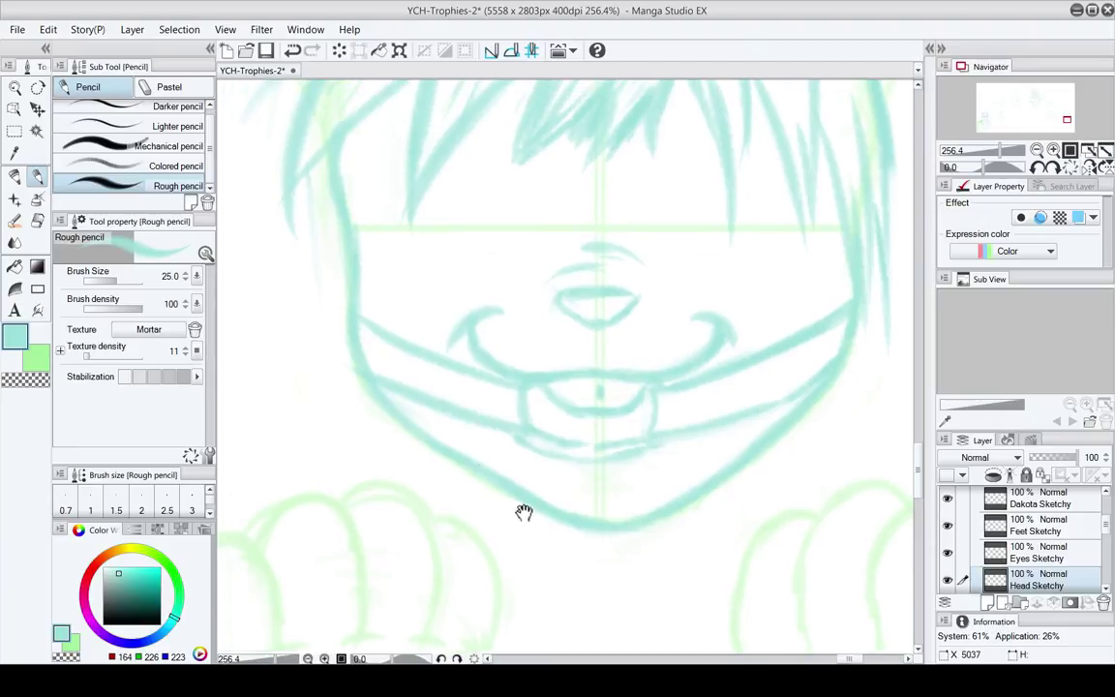
Erase the left side of the shape over the mouth and redraw it slightly farther inward
{"action": "key", "text": "e"}
{"action": "mouse_move", "coordinate": [532, 423]}
{"action": "left_mouse_down"}
{"action": "mouse_move", "coordinate": [528, 388]}
{"action": "mouse_move", "coordinate": [532, 427]}
{"action": "mouse_move", "coordinate": [536, 391]}
{"action": "mouse_move", "coordinate": [541, 423]}
{"action": "left_mouse_up"}
{"action": "key", "text": "p"}
{"action": "key", "text": "e"}
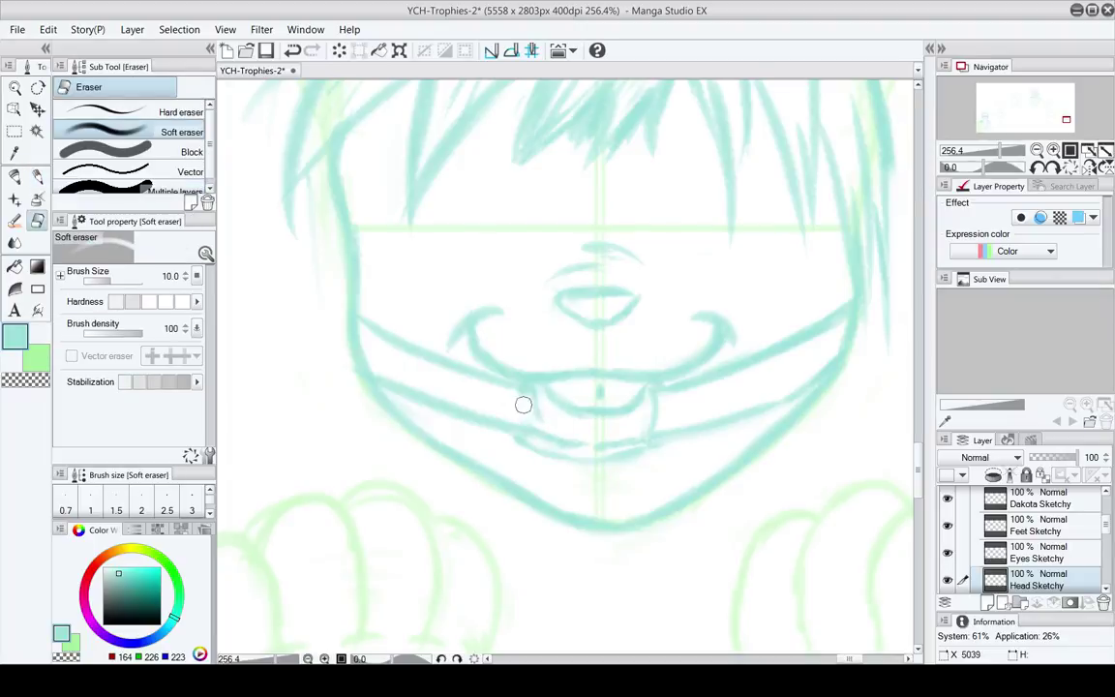
{"action": "key", "text": "p"}
{"action": "key", "text": "e"}
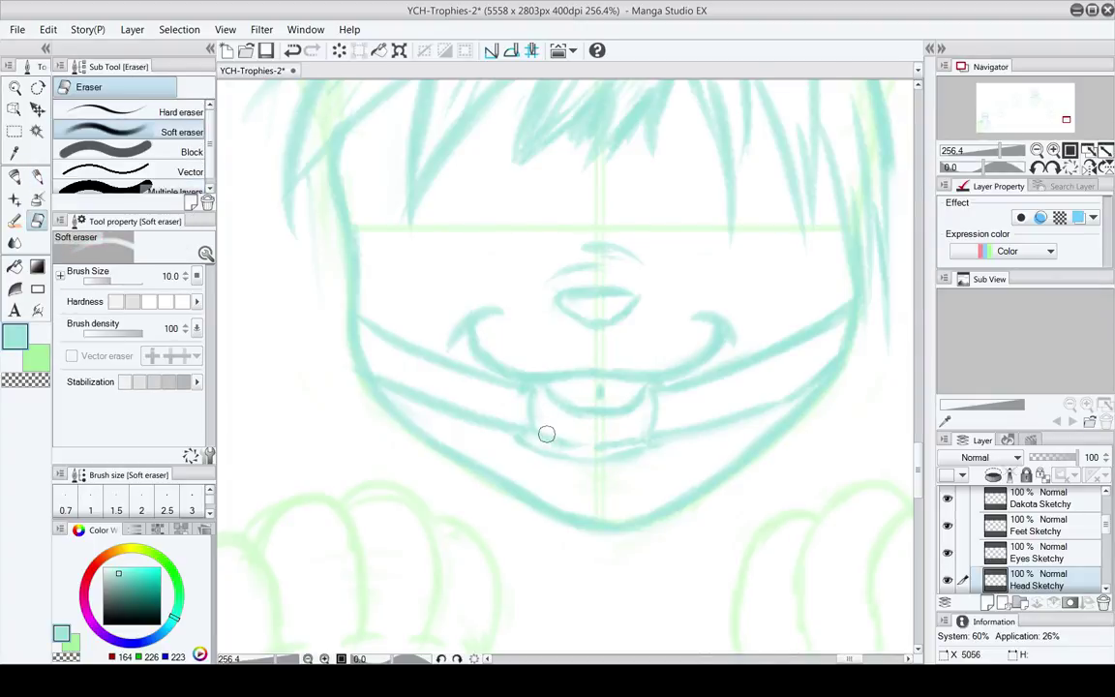
{"action": "key", "text": "p"}
With a pencil size of 20, redraw the shape's lower-left corner and the curve running beneath the mouth
{"action": "left_click_drag", "start_coordinate": [588, 463], "coordinate": [523, 412]}
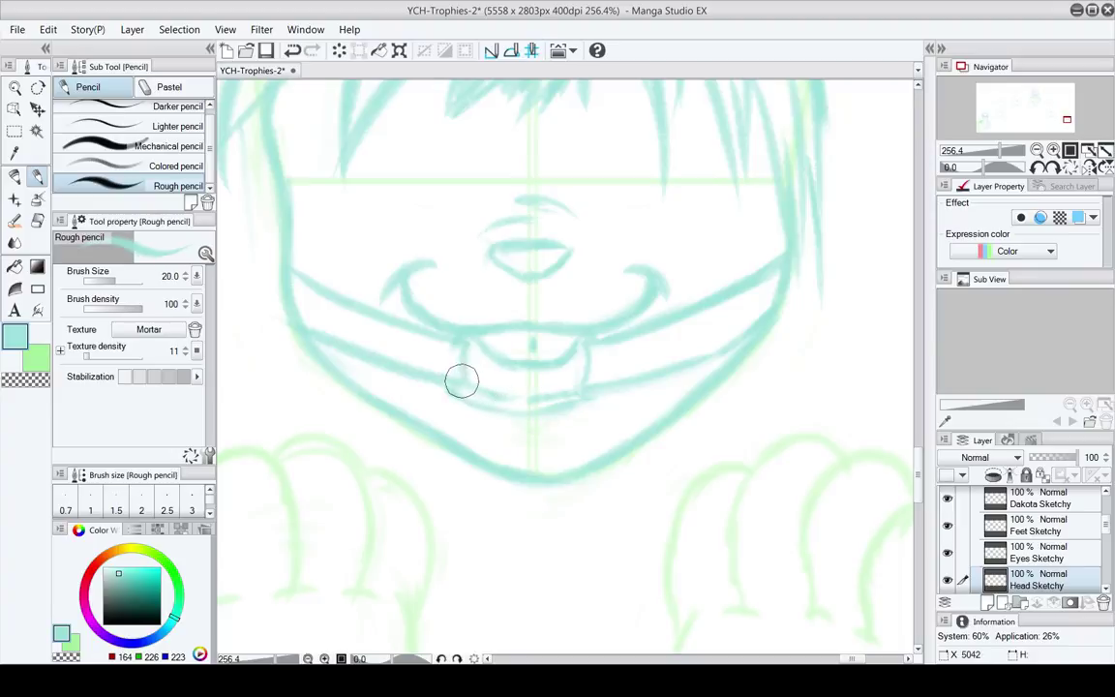
{"action": "key", "text": "e"}
{"action": "key", "text": "p"}
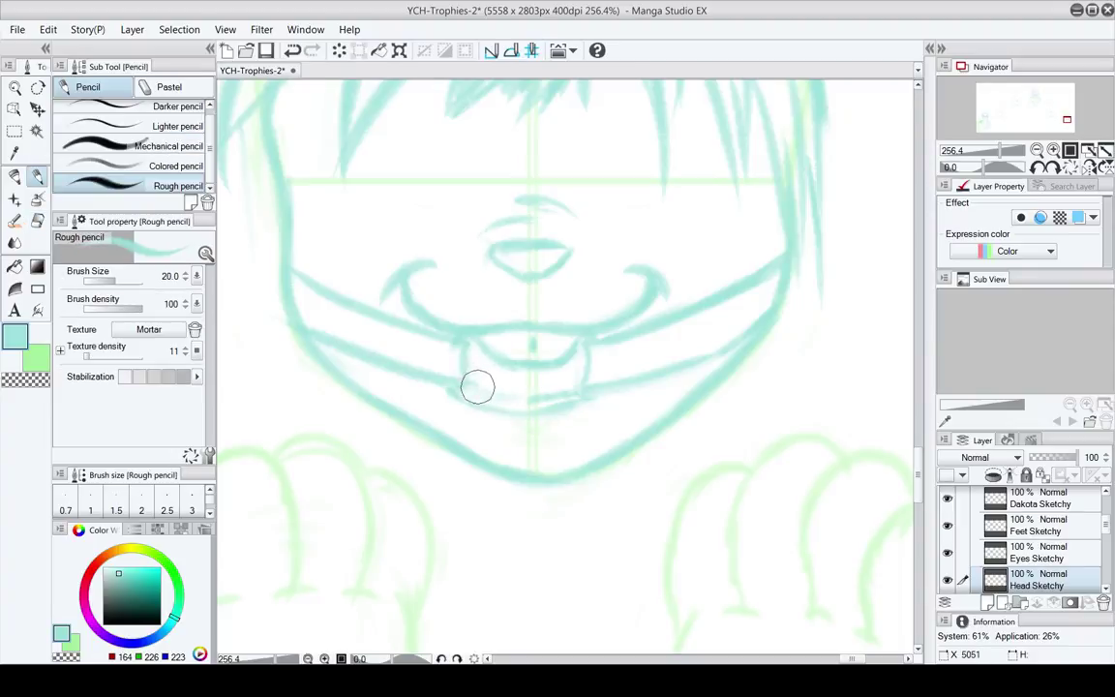
{"action": "key", "text": "e"}
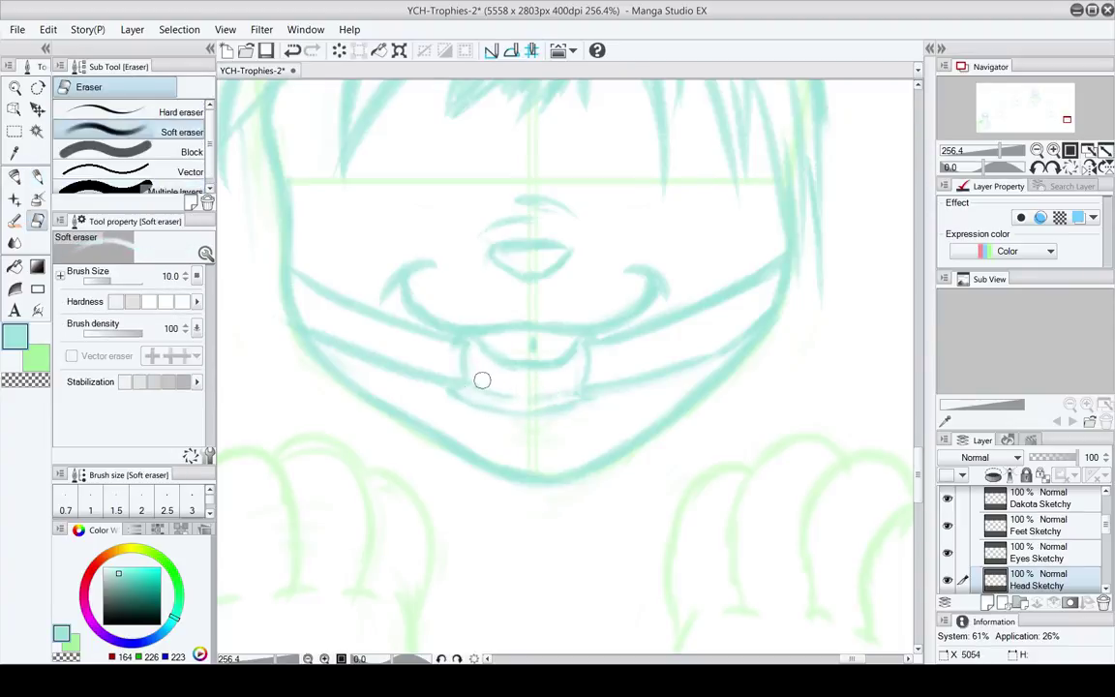
{"action": "key", "text": "p"}
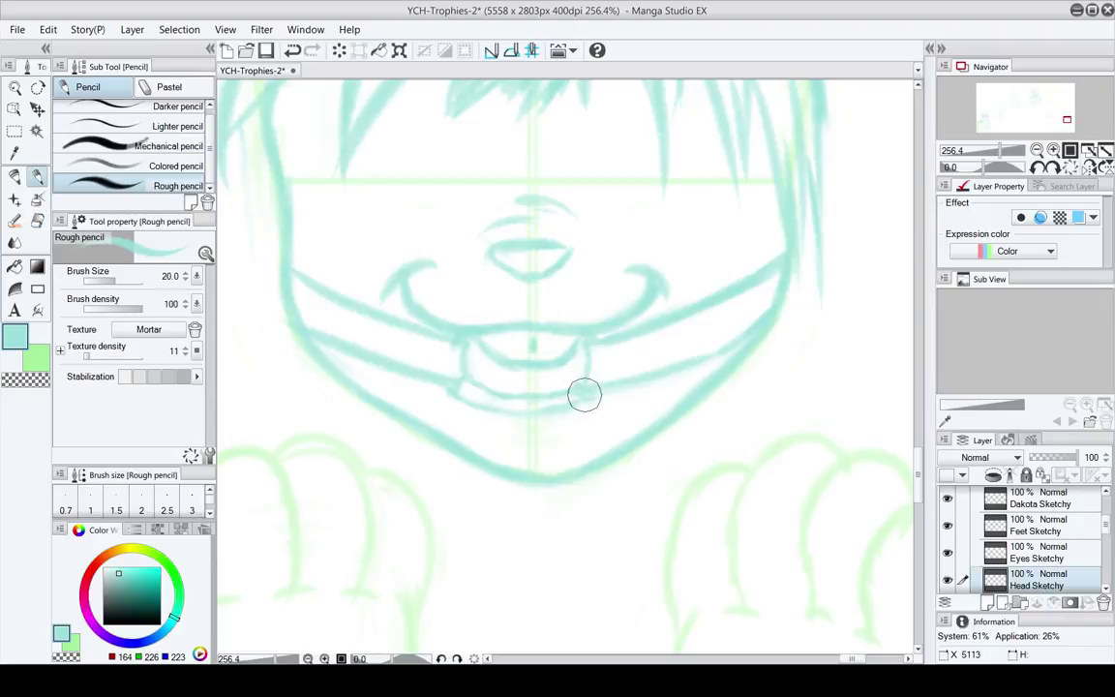
Clean up the shape's lower-right corner where the right lower strap line meets it
{"action": "key", "text": "e"}
{"action": "mouse_move", "coordinate": [474, 415]}
{"action": "left_mouse_down"}
{"action": "mouse_move", "coordinate": [447, 406]}
{"action": "mouse_move", "coordinate": [436, 385]}
{"action": "mouse_move", "coordinate": [471, 403]}
{"action": "left_mouse_up"}
{"action": "key", "text": "p"}
{"action": "mouse_move", "coordinate": [519, 443]}
{"action": "left_mouse_down"}
{"action": "mouse_move", "coordinate": [536, 531]}
{"action": "mouse_move", "coordinate": [529, 434]}
{"action": "left_mouse_up"}
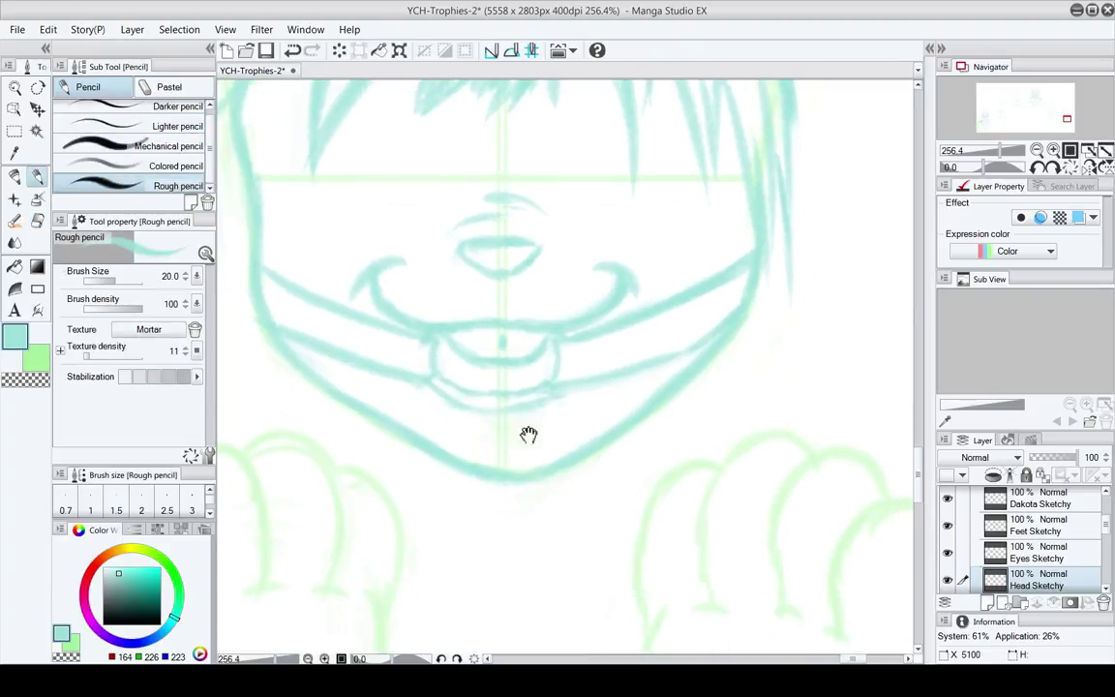
Refine the double curve beneath the mouth and add short curved strokes for the chin below it
{"action": "key", "text": "e"}
{"action": "key", "text": "p"}
{"action": "mouse_move", "coordinate": [451, 414]}
{"action": "left_mouse_down"}
{"action": "mouse_move", "coordinate": [554, 453]}
{"action": "mouse_move", "coordinate": [544, 441]}
{"action": "left_mouse_up"}
{"action": "key", "text": "e"}
{"action": "key", "text": "p"}
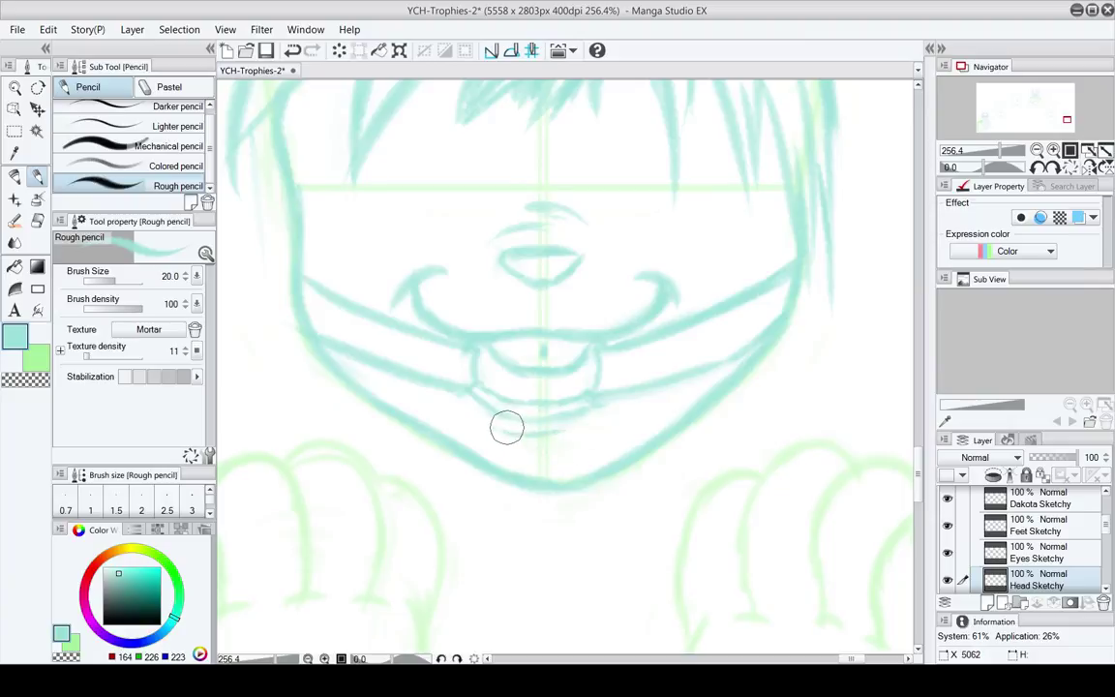
{"action": "key", "text": "e"}
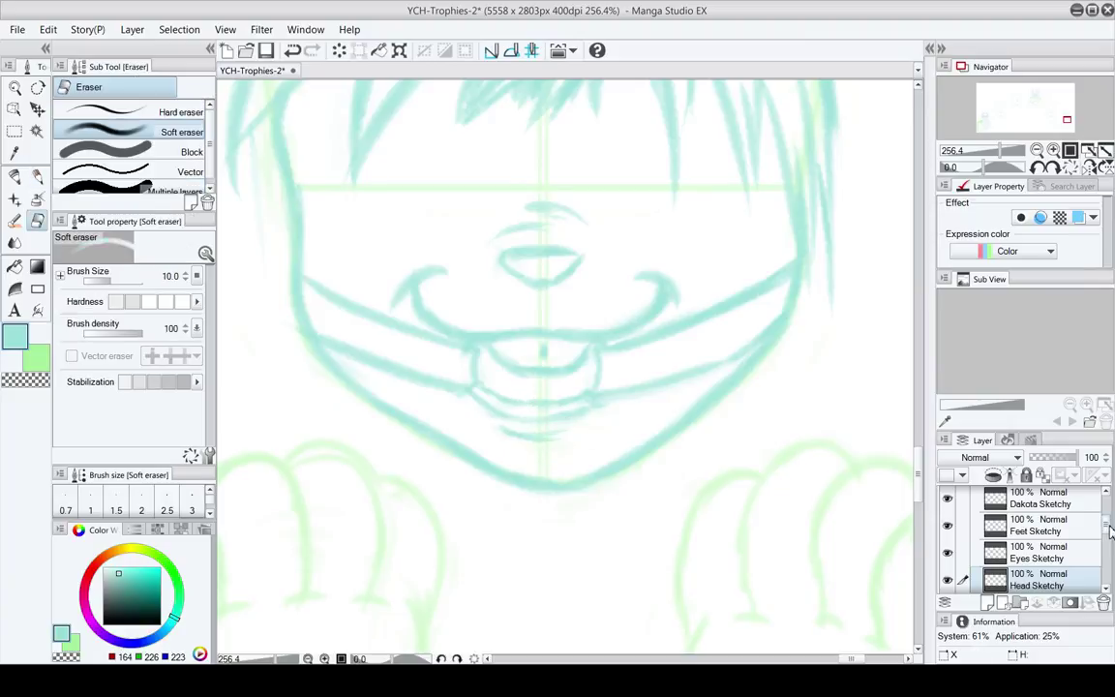
Hide the green rough sketch layer Sketchy 1 Copy and return to the Head Sketchy layer in the list
{"action": "left_click_drag", "start_coordinate": [1109, 526], "coordinate": [1110, 580]}
{"action": "left_click", "coordinate": [949, 558]}
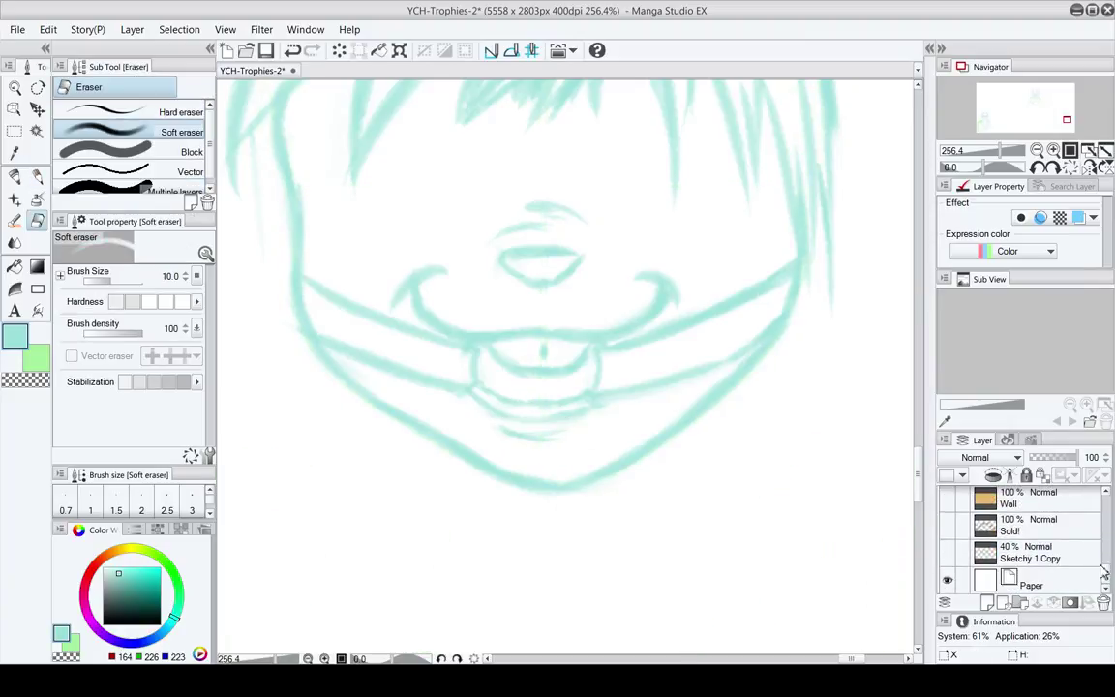
{"action": "scroll", "coordinate": [968, 523], "scroll_direction": "up", "scroll_amount": 5}
Erase stray marks around the left lower strap line and the left side of the jaw
{"action": "mouse_move", "coordinate": [549, 433]}
{"action": "left_mouse_down"}
{"action": "mouse_move", "coordinate": [565, 396]}
{"action": "mouse_move", "coordinate": [590, 476]}
{"action": "mouse_move", "coordinate": [637, 380]}
{"action": "mouse_move", "coordinate": [566, 391]}
{"action": "mouse_move", "coordinate": [561, 453]}
{"action": "left_mouse_up"}
{"action": "key", "text": "p"}
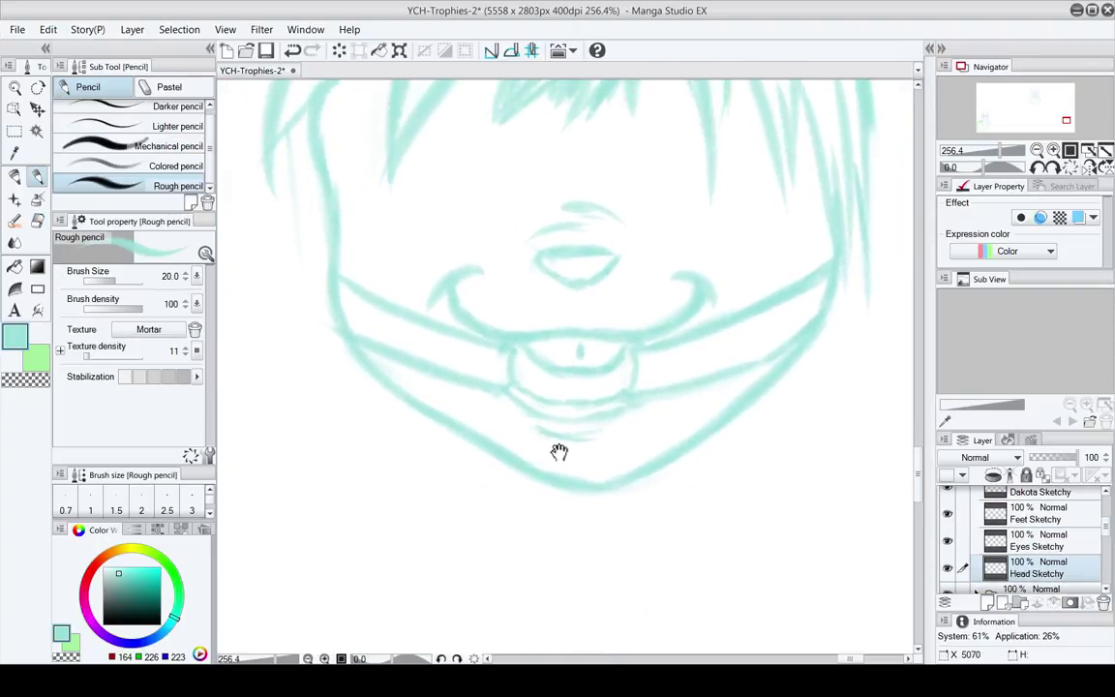
{"action": "key", "text": "e"}
{"action": "left_click_drag", "start_coordinate": [350, 324], "coordinate": [455, 395]}
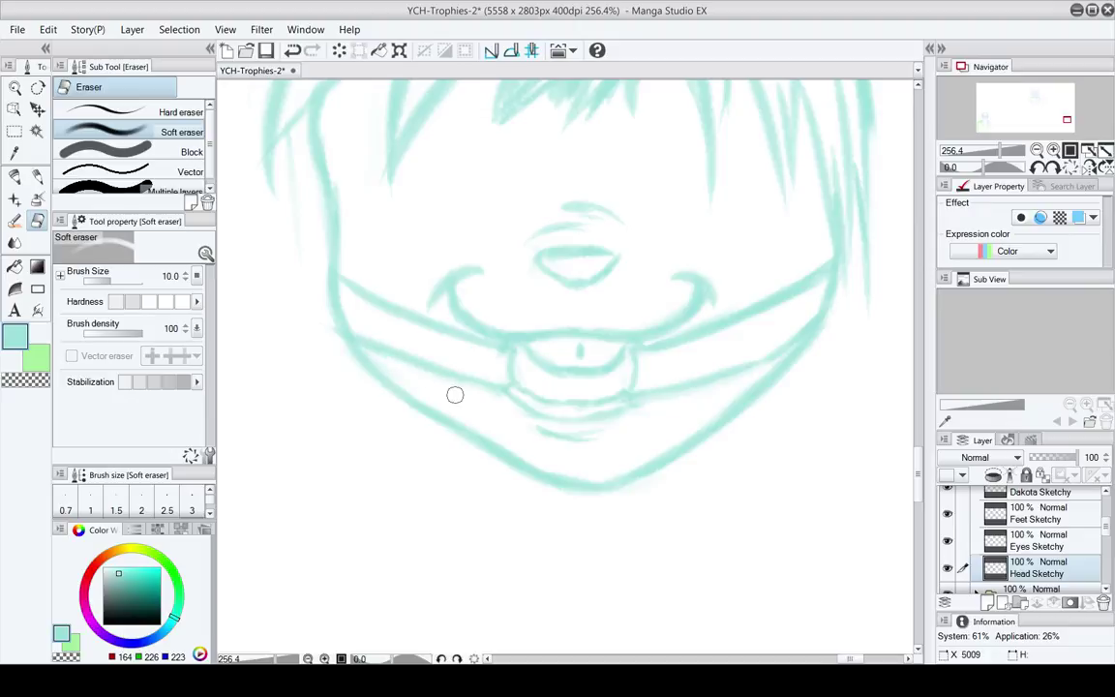
{"action": "left_click_drag", "start_coordinate": [325, 330], "coordinate": [381, 393]}
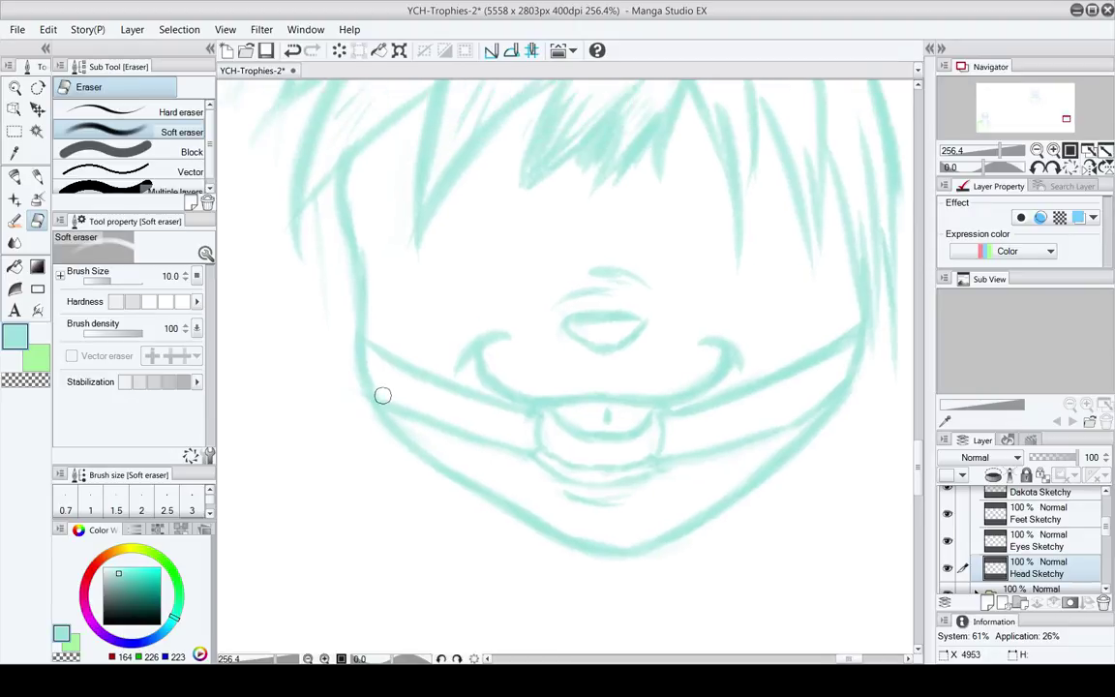
Clean and redraw the outer end of the right lower strap line where it meets the jaw
{"action": "mouse_move", "coordinate": [699, 422]}
{"action": "left_mouse_down"}
{"action": "mouse_move", "coordinate": [501, 427]}
{"action": "mouse_move", "coordinate": [488, 442]}
{"action": "left_mouse_up"}
{"action": "left_click_drag", "start_coordinate": [627, 433], "coordinate": [616, 364]}
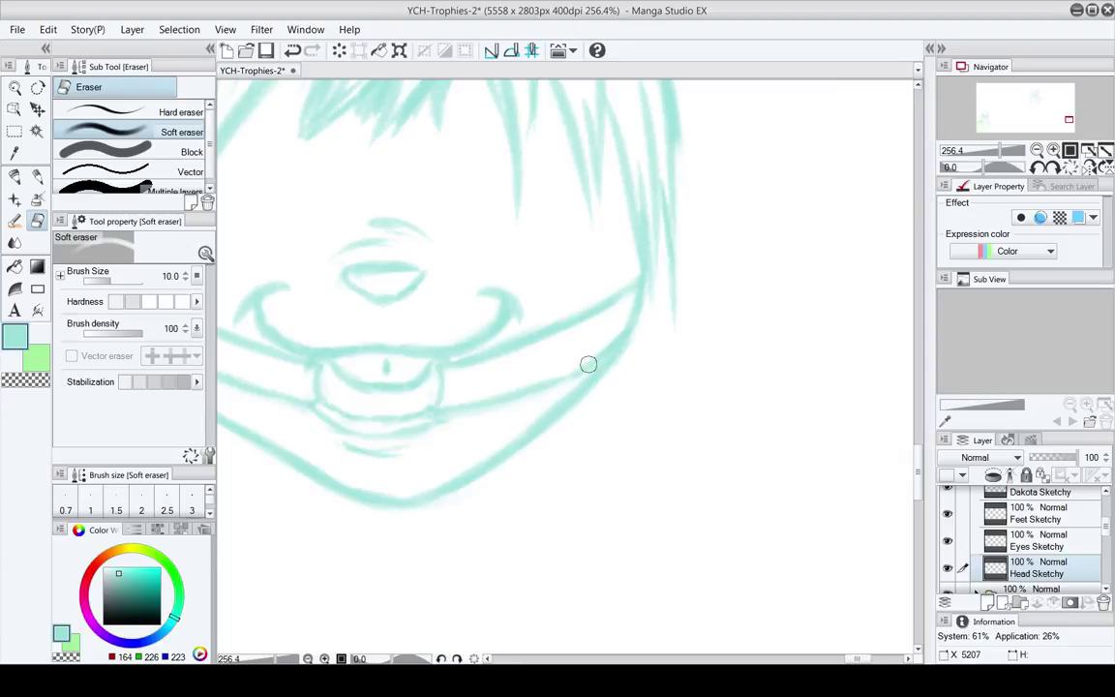
{"action": "key", "text": "p"}
{"action": "key", "text": "e"}
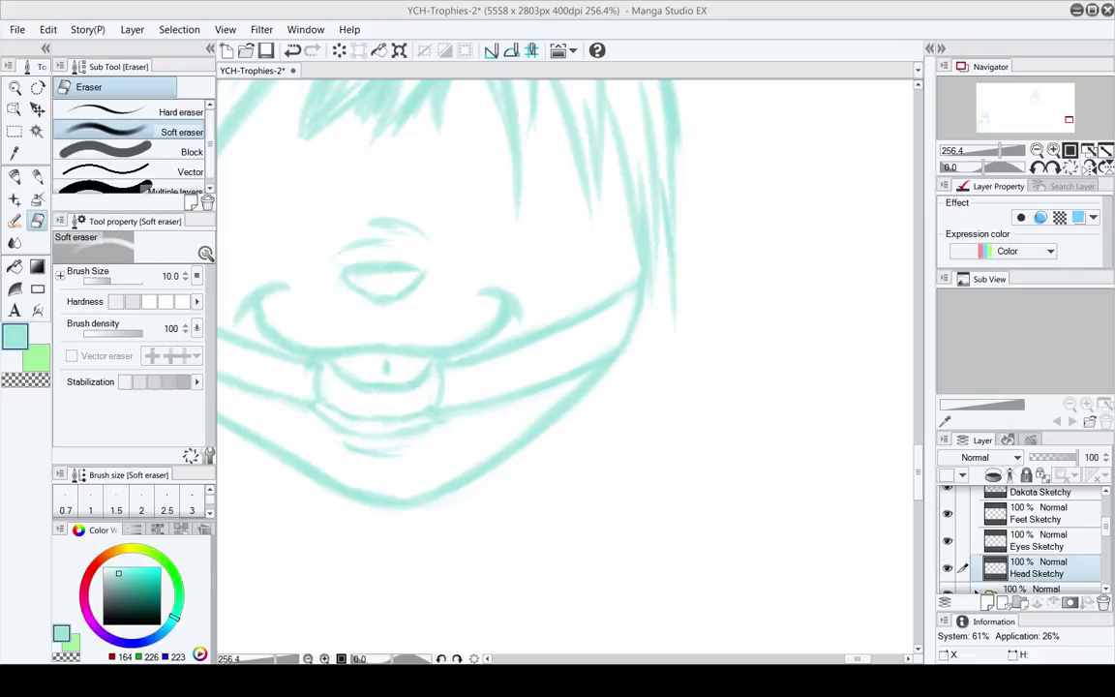
Touch up the mouth line where it meets the inner end of the right upper strap line
{"action": "left_click_drag", "start_coordinate": [596, 416], "coordinate": [711, 470]}
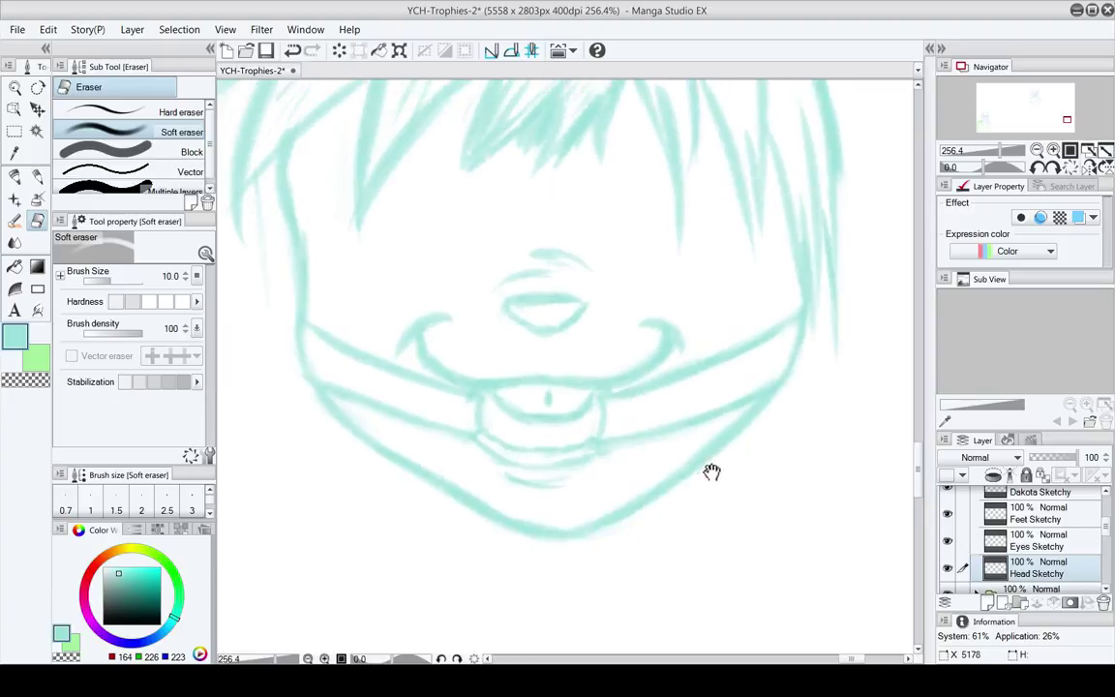
{"action": "left_click_drag", "start_coordinate": [638, 381], "coordinate": [570, 265]}
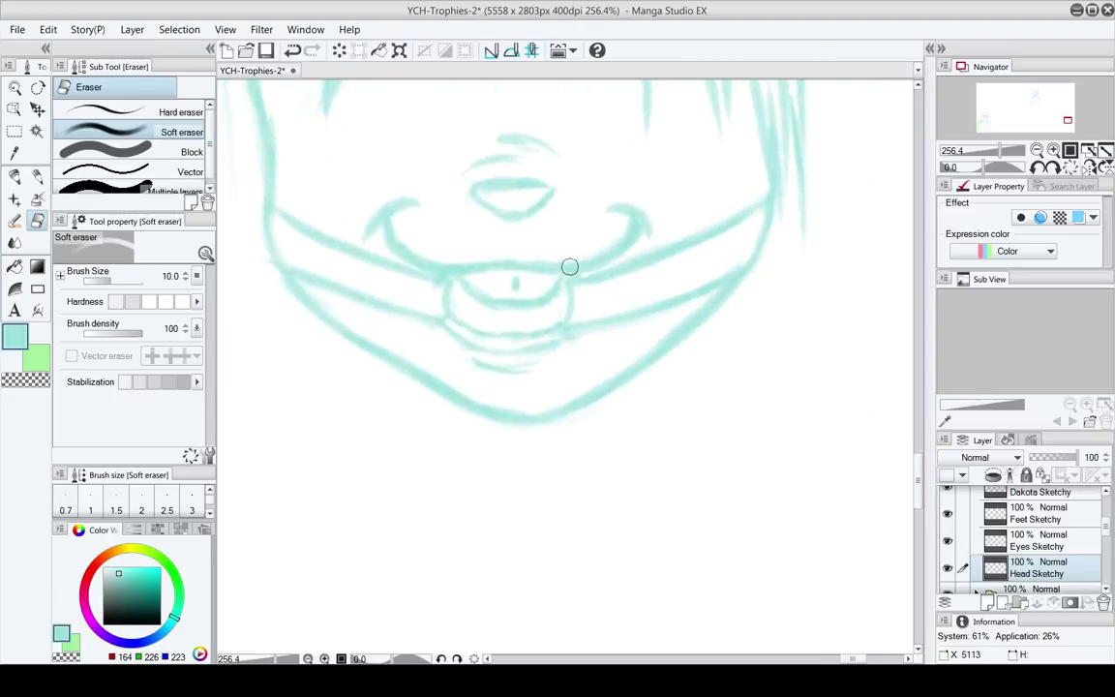
{"action": "key", "text": "p"}
Lasso the curves beneath the mouth, move them slightly lower, rotate them by -4 degrees, and deselect
{"action": "key", "text": "m"}
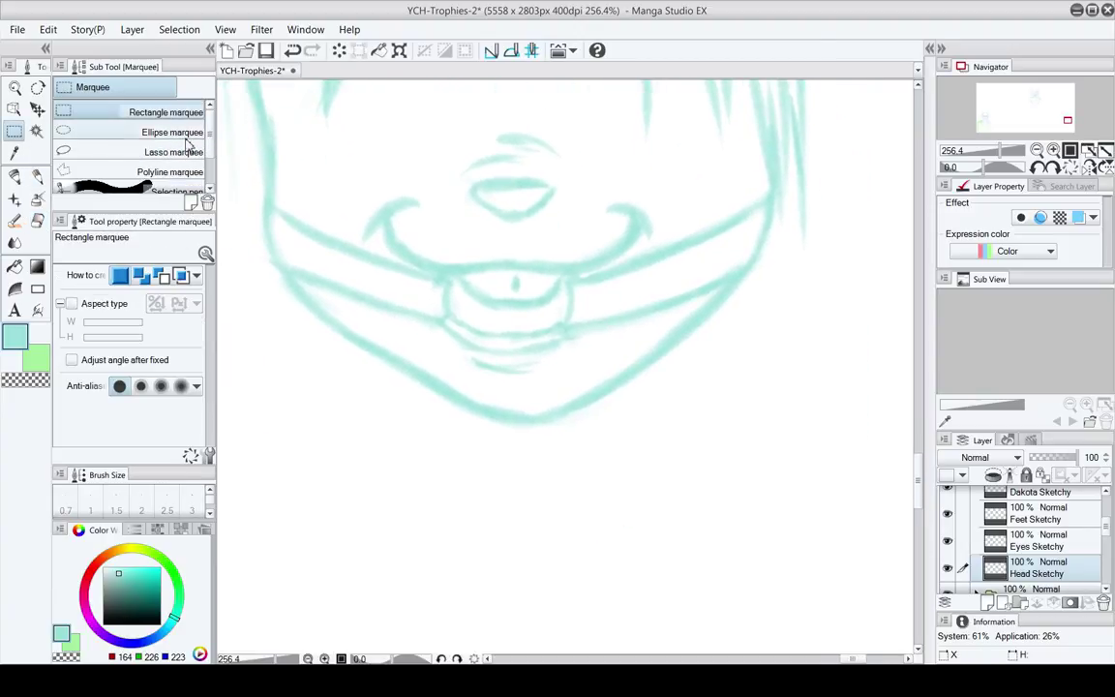
{"action": "left_click", "coordinate": [179, 153]}
{"action": "left_click_drag", "start_coordinate": [478, 368], "coordinate": [481, 409]}
{"action": "mouse_move", "coordinate": [499, 418]}
{"action": "left_mouse_down"}
{"action": "mouse_move", "coordinate": [445, 377]}
{"action": "mouse_move", "coordinate": [442, 363]}
{"action": "mouse_move", "coordinate": [460, 349]}
{"action": "mouse_move", "coordinate": [570, 362]}
{"action": "mouse_move", "coordinate": [579, 376]}
{"action": "mouse_move", "coordinate": [566, 419]}
{"action": "mouse_move", "coordinate": [494, 432]}
{"action": "left_mouse_up"}
{"action": "left_click", "coordinate": [38, 109]}
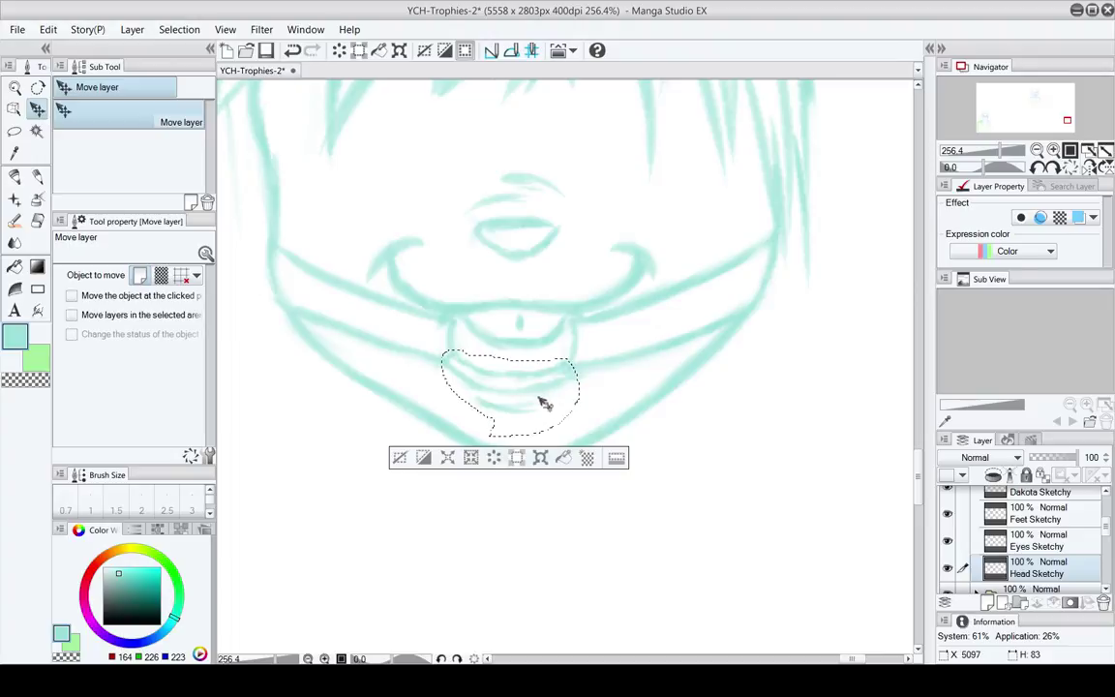
{"action": "left_click_drag", "start_coordinate": [540, 398], "coordinate": [571, 403]}
{"action": "left_click", "coordinate": [550, 464]}
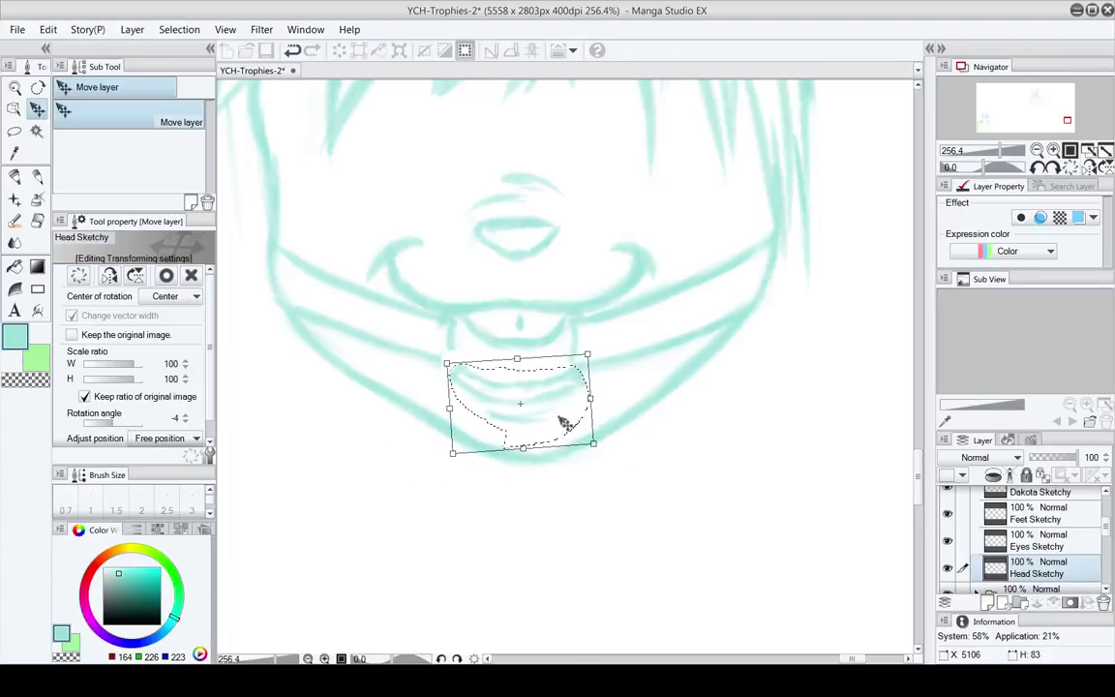
{"action": "key", "text": "Return"}
{"action": "left_click", "coordinate": [366, 423]}
Redraw the shape's lower corners so its sides and the lower strap lines reconnect with the moved curves
{"action": "left_click_drag", "start_coordinate": [499, 405], "coordinate": [514, 444]}
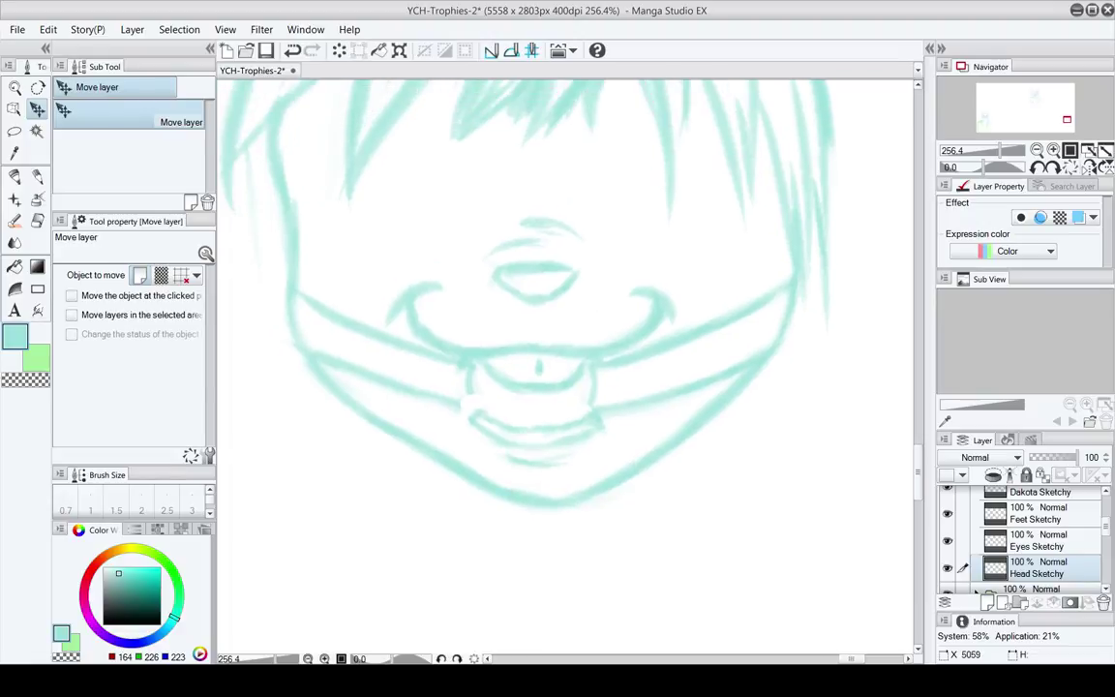
{"action": "key", "text": "e"}
{"action": "key", "text": "p"}
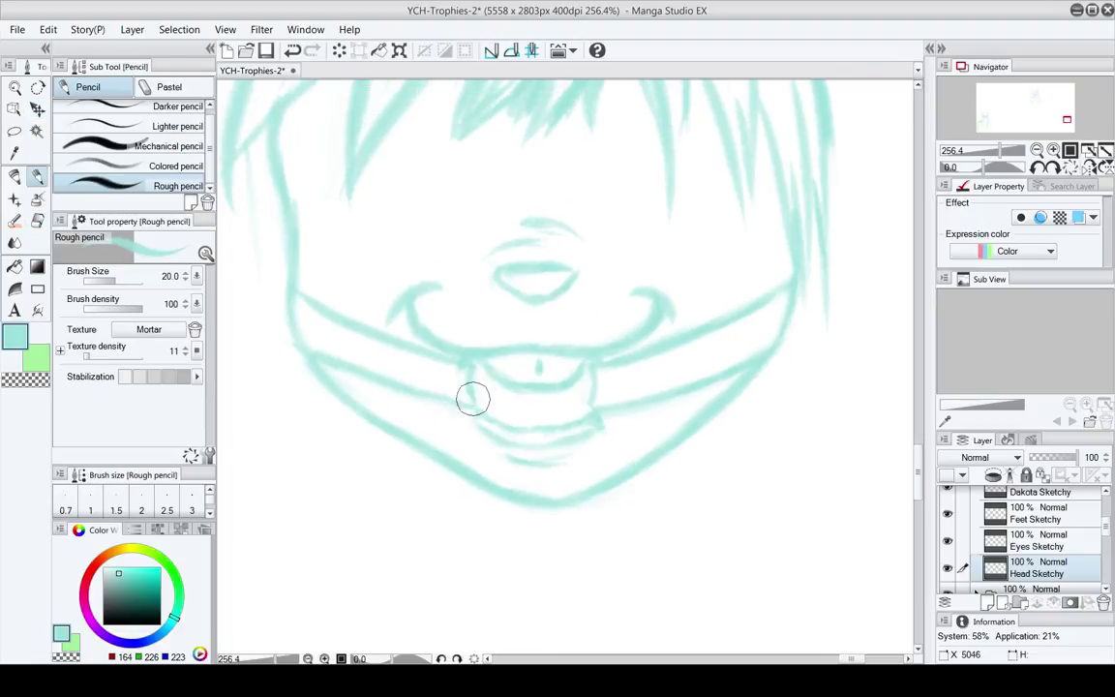
{"action": "key", "text": "e"}
{"action": "key", "text": "p"}
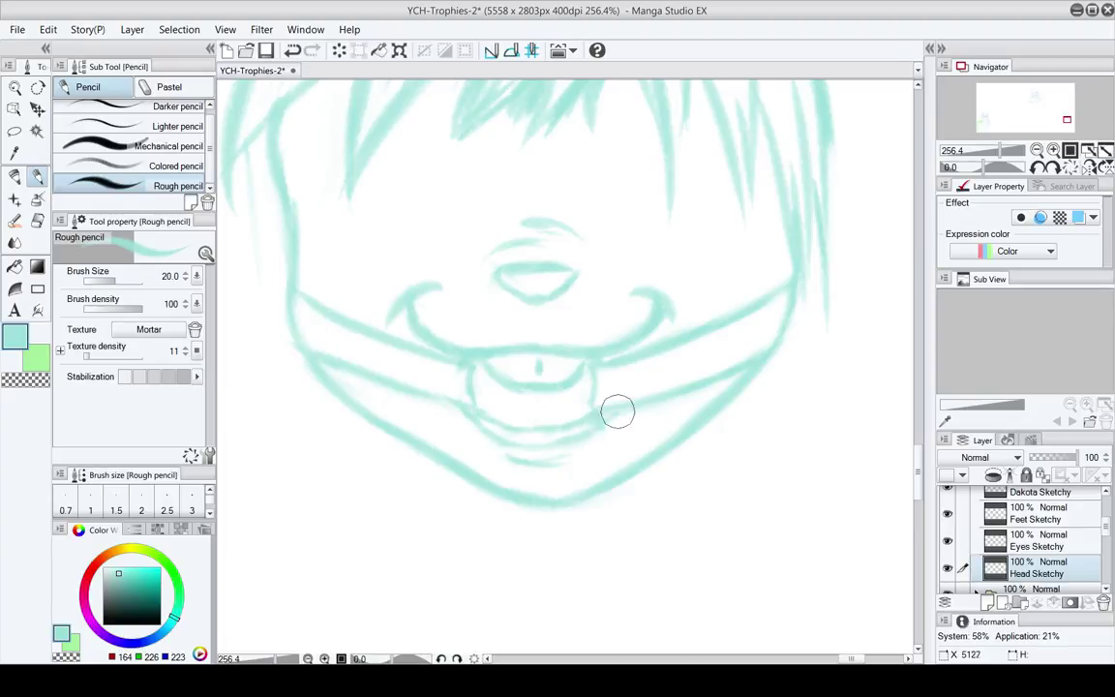
Extend the stroke at the right mouth corner down to the right upper strap line
{"action": "left_click_drag", "start_coordinate": [610, 427], "coordinate": [587, 510]}
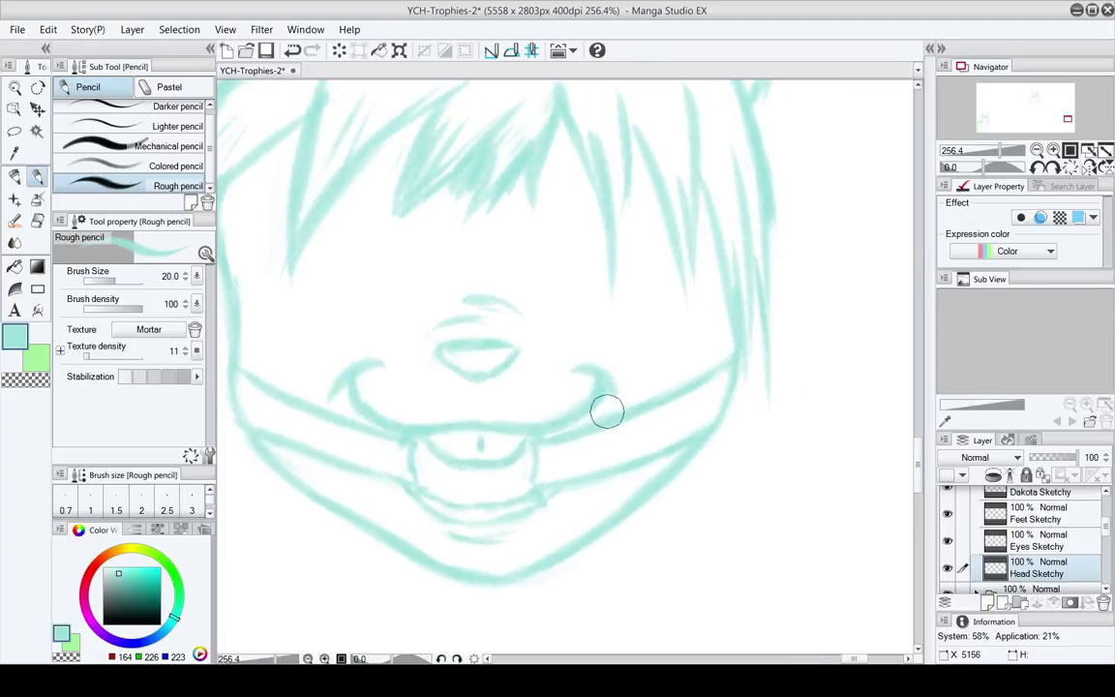
{"action": "key", "text": "e"}
{"action": "key", "text": "p"}
{"action": "left_click_drag", "start_coordinate": [605, 391], "coordinate": [600, 410]}
{"action": "key", "text": "e"}
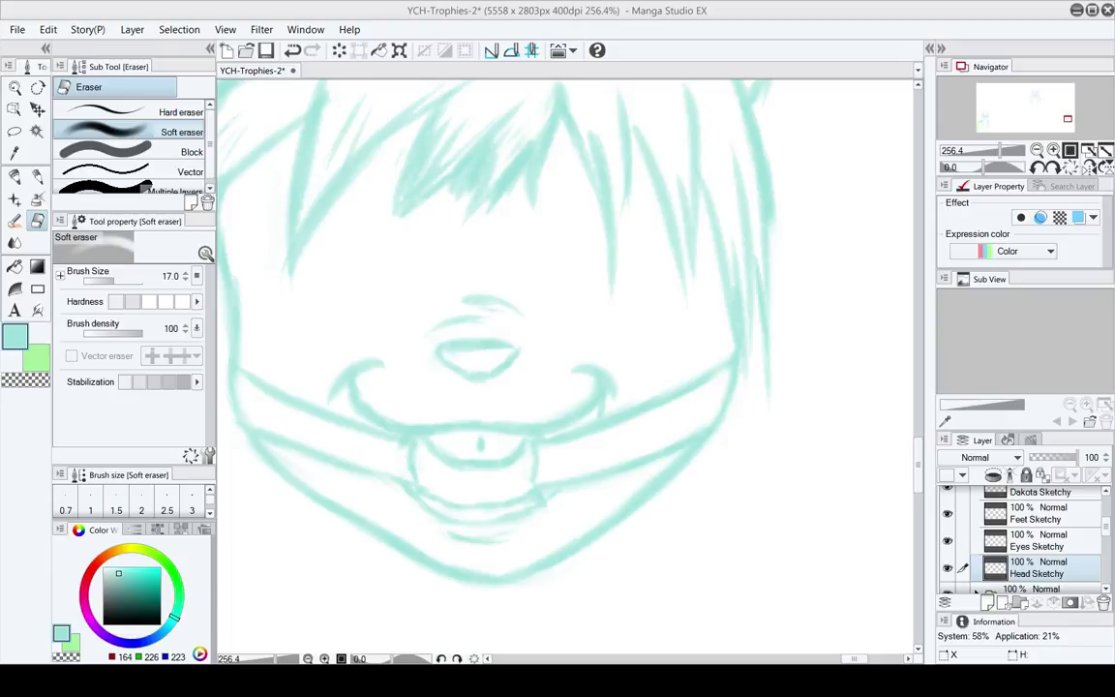
Reduce the eraser size to 8 and refine the right end of the smile line with eraser and pencil
{"action": "mouse_move", "coordinate": [605, 426]}
{"action": "left_mouse_down"}
{"action": "mouse_move", "coordinate": [623, 418]}
{"action": "mouse_move", "coordinate": [692, 276]}
{"action": "left_mouse_up"}
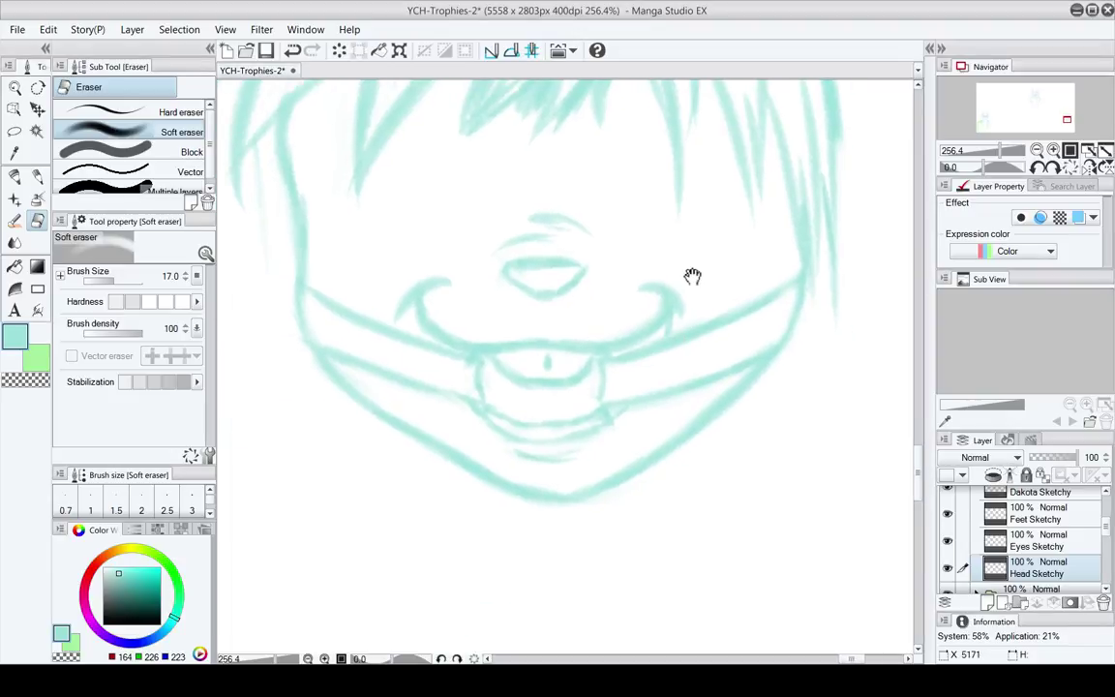
{"action": "key", "text": "bracketleft"}
{"action": "key", "text": "bracketleft"}
{"action": "key", "text": "bracketleft"}
{"action": "key", "text": "bracketleft"}
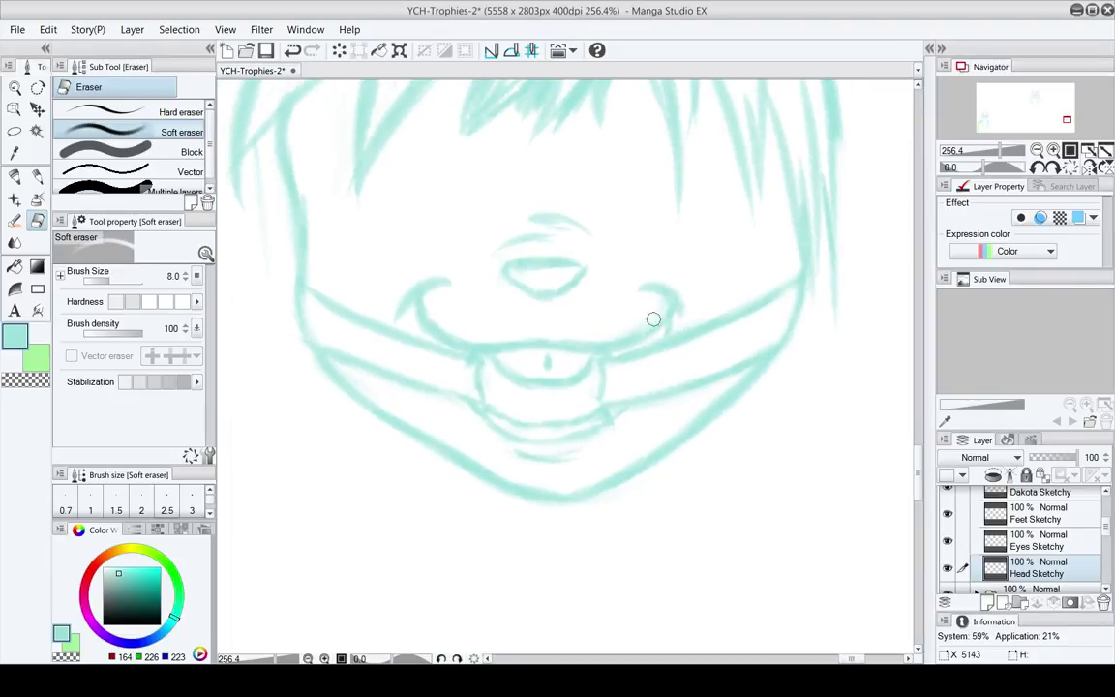
{"action": "key", "text": "p"}
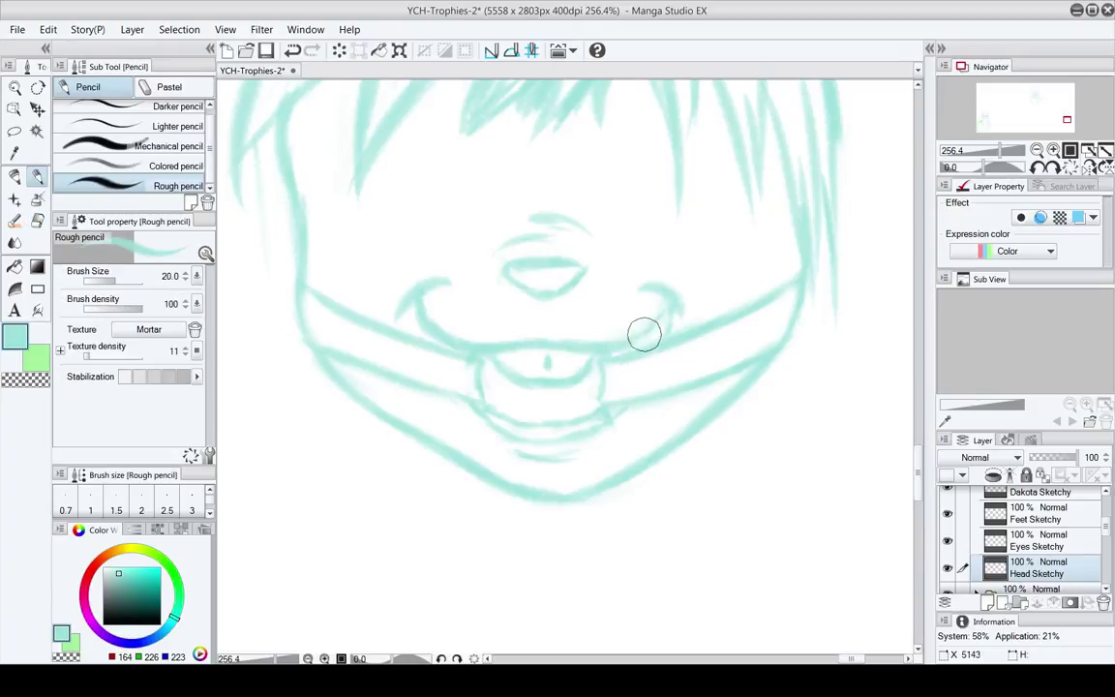
Erase the curl at the right mouth corner and redraw it smaller and lower with the rough pencil
{"action": "key", "text": "e"}
{"action": "mouse_move", "coordinate": [642, 299]}
{"action": "left_mouse_down"}
{"action": "mouse_move", "coordinate": [687, 299]}
{"action": "mouse_move", "coordinate": [677, 304]}
{"action": "left_mouse_up"}
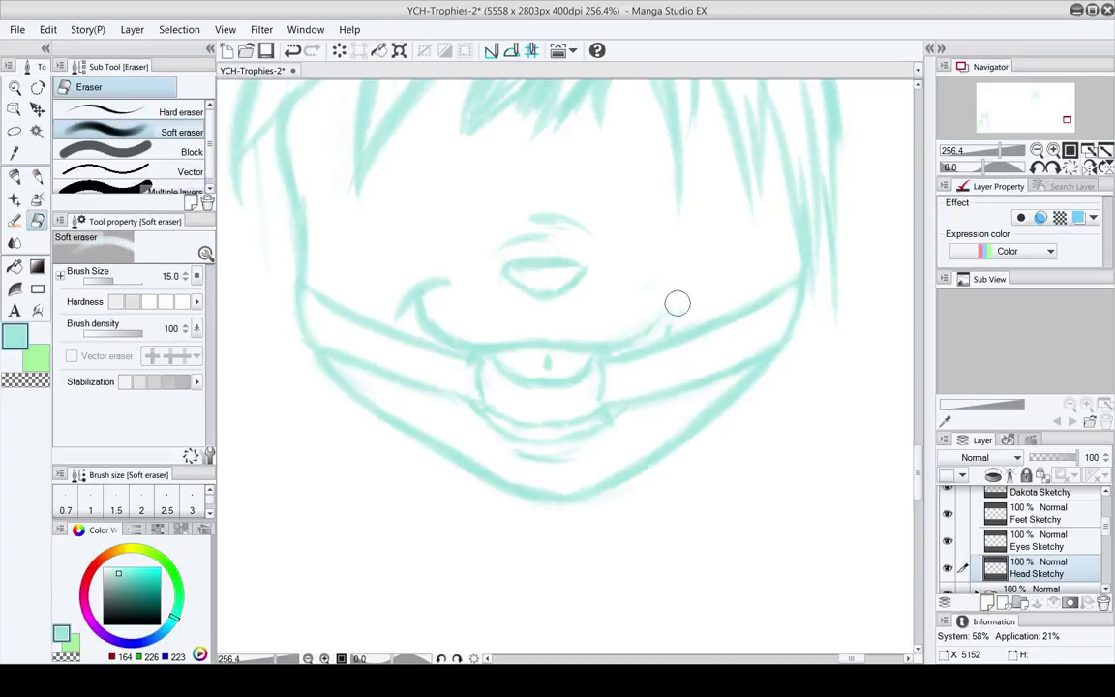
{"action": "key", "text": "p"}
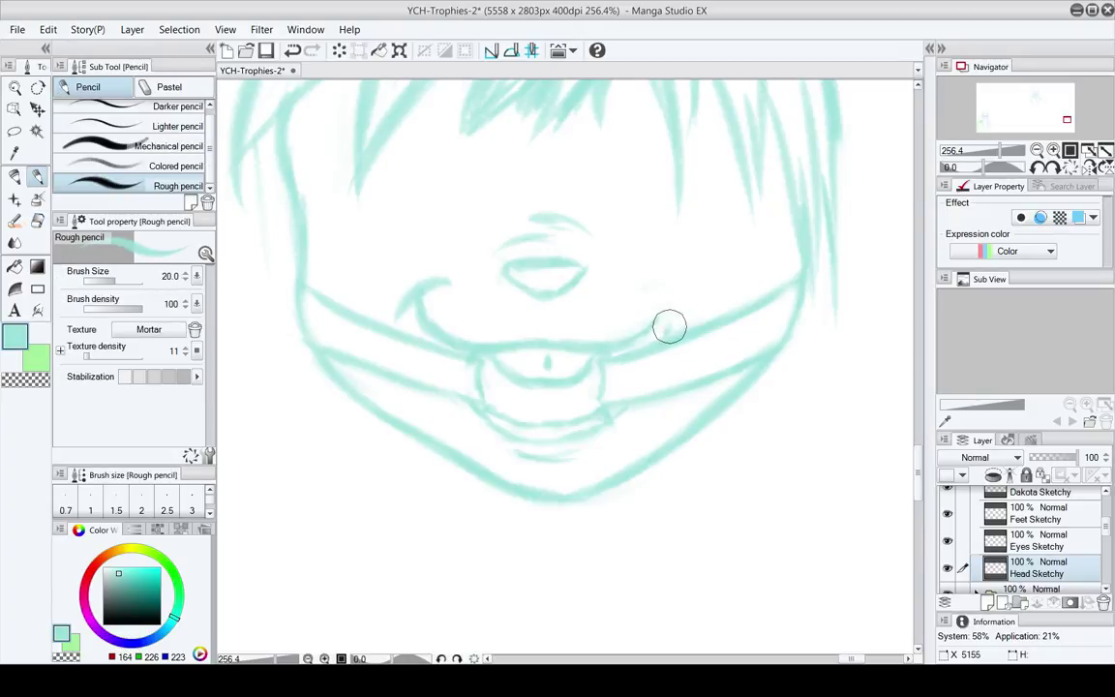
{"action": "mouse_move", "coordinate": [656, 328]}
{"action": "left_mouse_down"}
{"action": "mouse_move", "coordinate": [689, 311]}
{"action": "mouse_move", "coordinate": [680, 307]}
{"action": "left_mouse_up"}
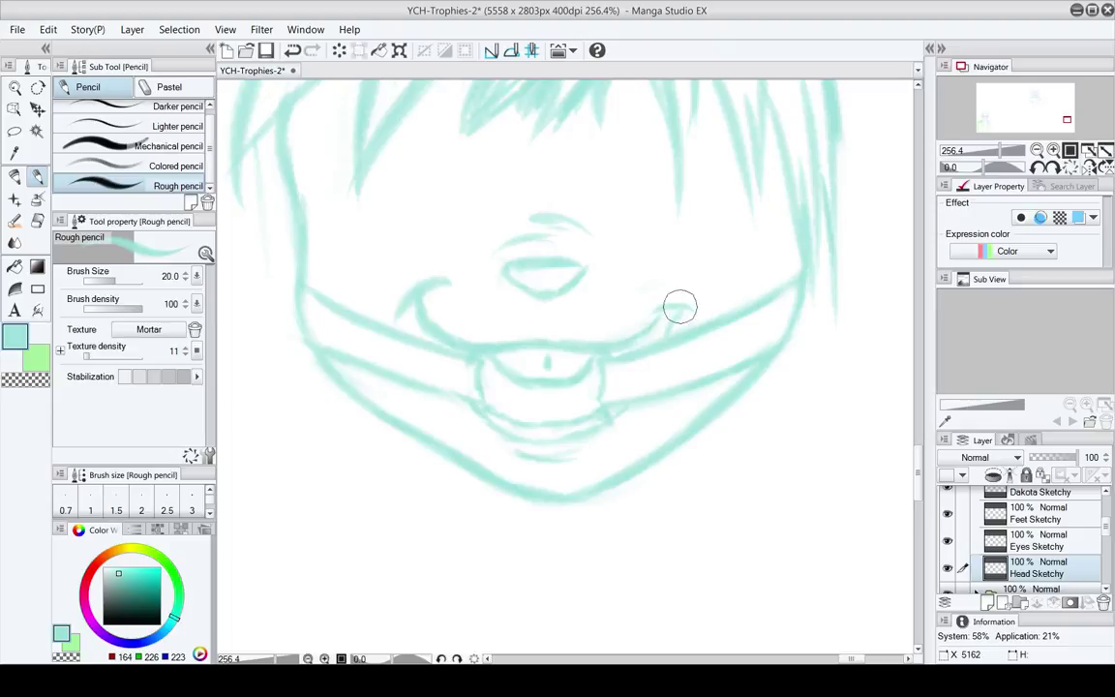
{"action": "key", "text": "e"}
{"action": "key", "text": "p"}
{"action": "key", "text": "e"}
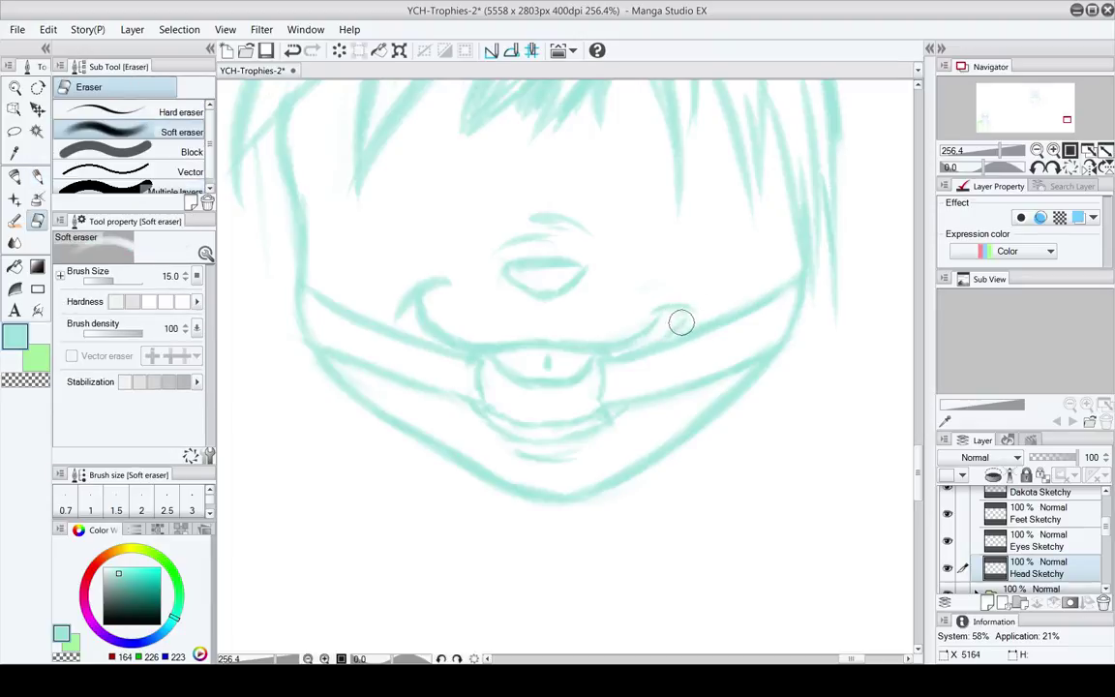
Refine the right mouth corner's small arc and the short crease stroke beneath it with pencil and eraser
{"action": "key", "text": "p"}
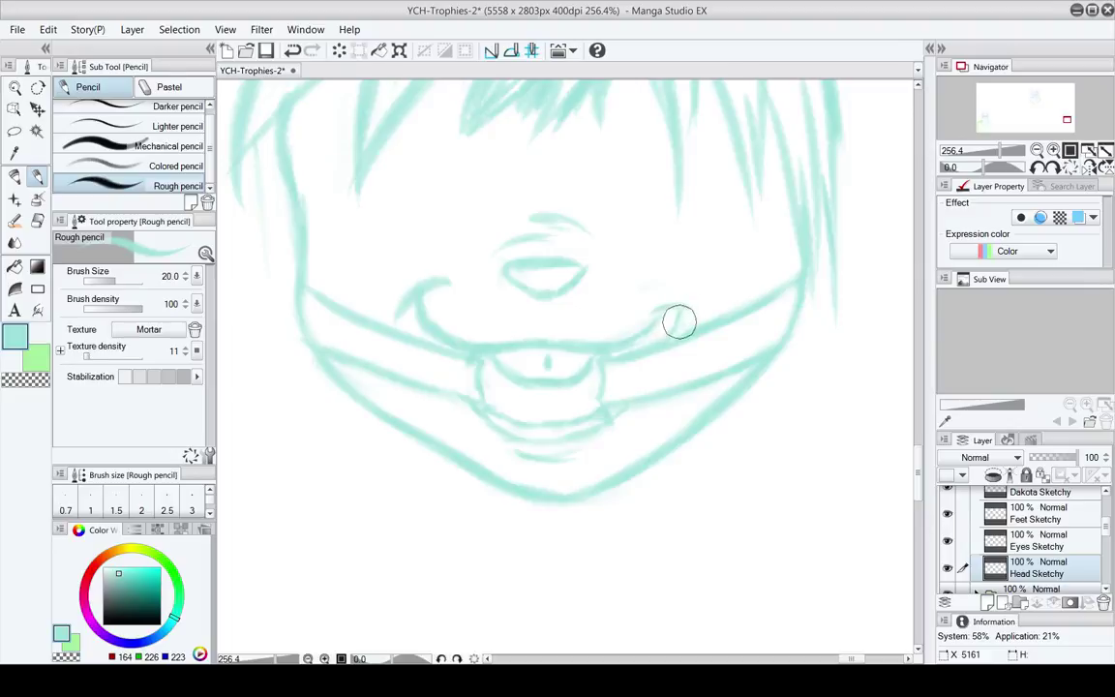
{"action": "key", "text": "e"}
{"action": "key", "text": "p"}
{"action": "key", "text": "e"}
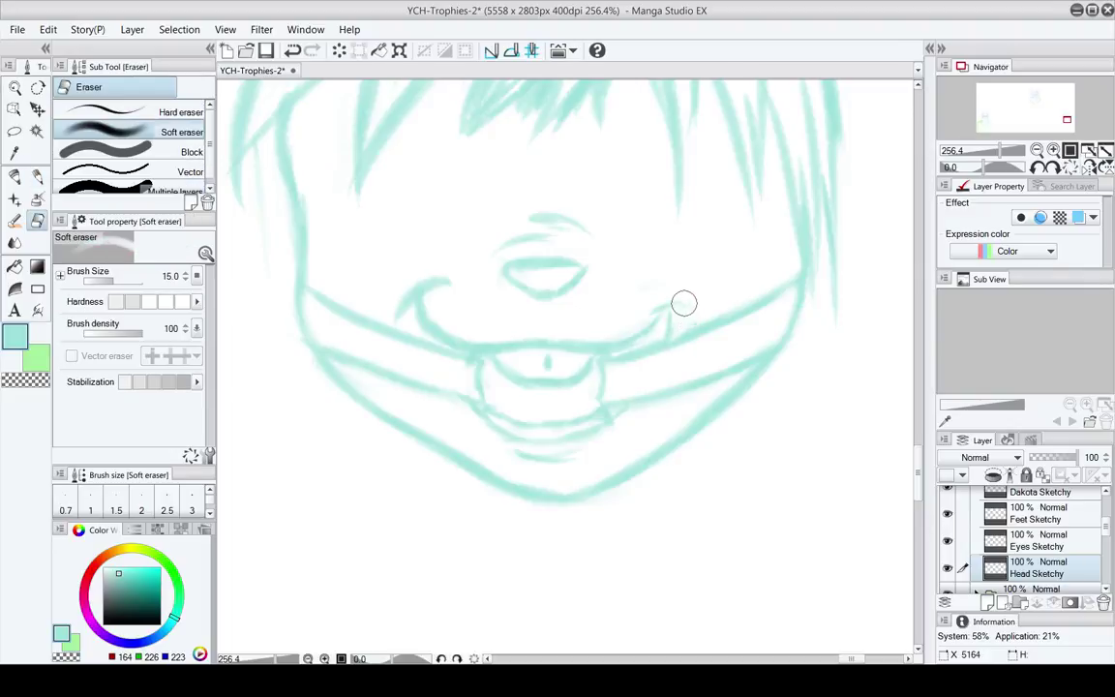
{"action": "key", "text": "p"}
{"action": "key", "text": "e"}
{"action": "key", "text": "p"}
{"action": "key", "text": "e"}
Erase the curl and upper part of the smile line at the left mouth corner
{"action": "left_click_drag", "start_coordinate": [478, 352], "coordinate": [547, 366]}
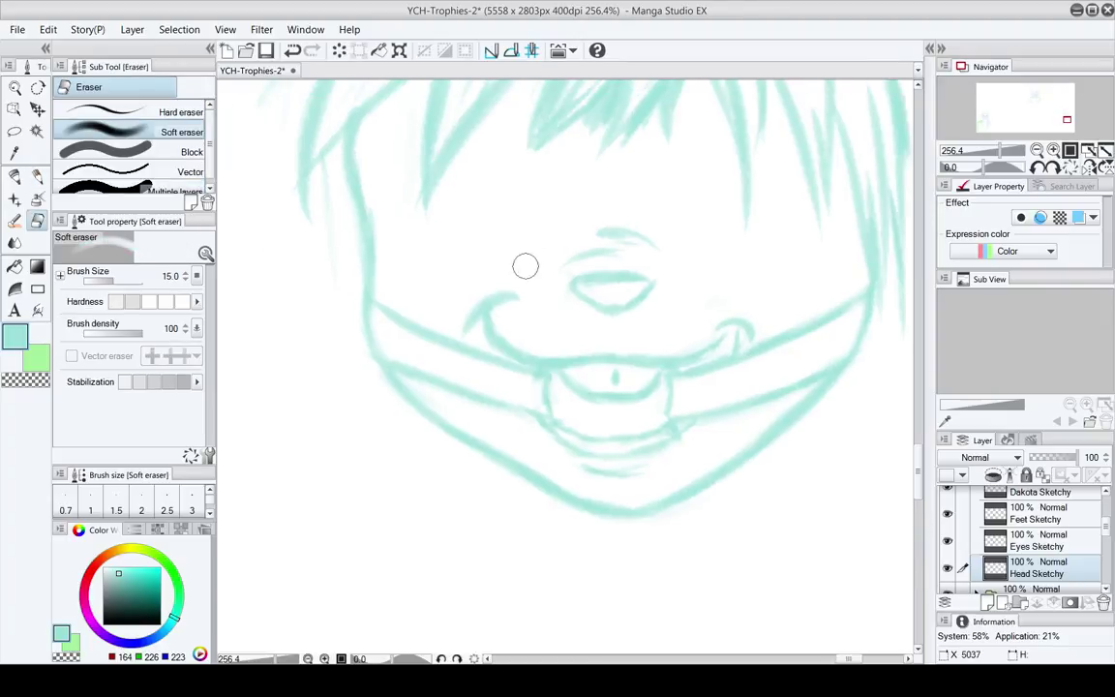
{"action": "mouse_move", "coordinate": [489, 305]}
{"action": "left_mouse_down"}
{"action": "mouse_move", "coordinate": [514, 287]}
{"action": "mouse_move", "coordinate": [485, 317]}
{"action": "left_mouse_up"}
{"action": "left_click_drag", "start_coordinate": [530, 353], "coordinate": [541, 357]}
{"action": "left_click_drag", "start_coordinate": [487, 320], "coordinate": [496, 309]}
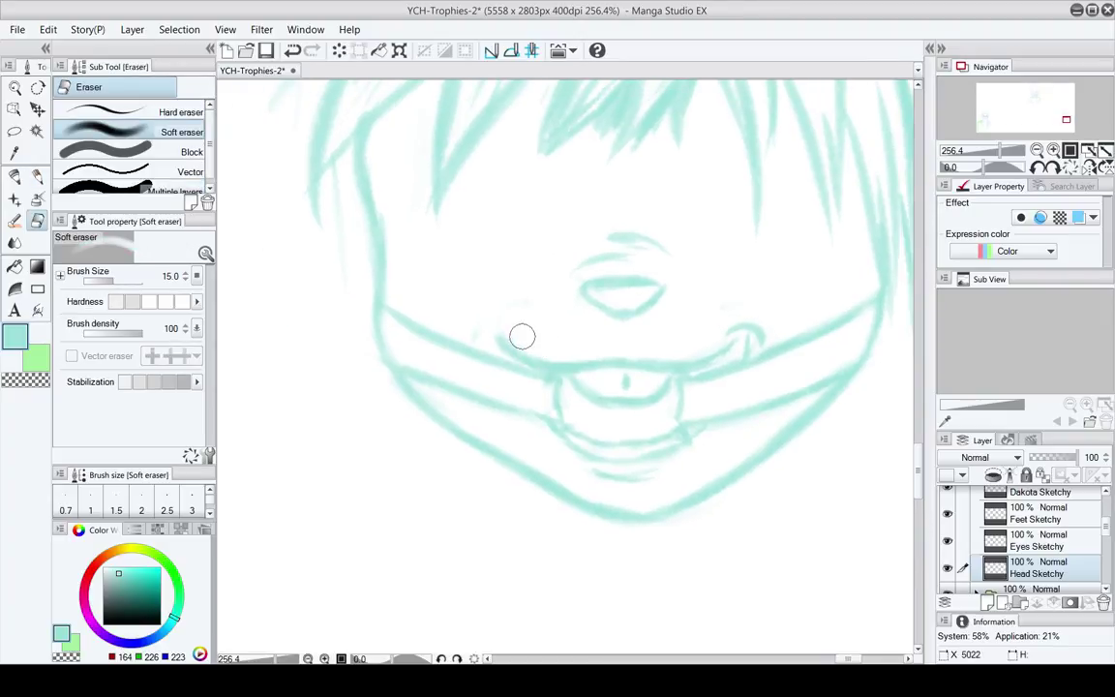
{"action": "left_click_drag", "start_coordinate": [532, 364], "coordinate": [521, 345]}
Redraw the left end of the smile line shorter and lower, trimming its edges with the soft eraser
{"action": "key", "text": "p"}
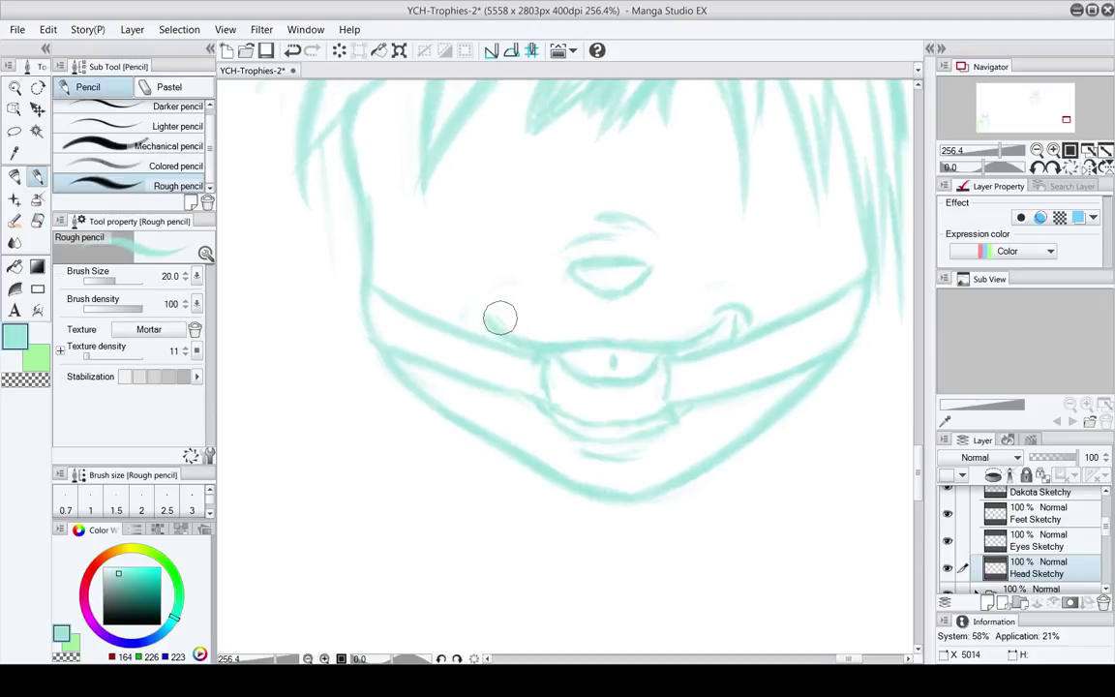
{"action": "key", "text": "e"}
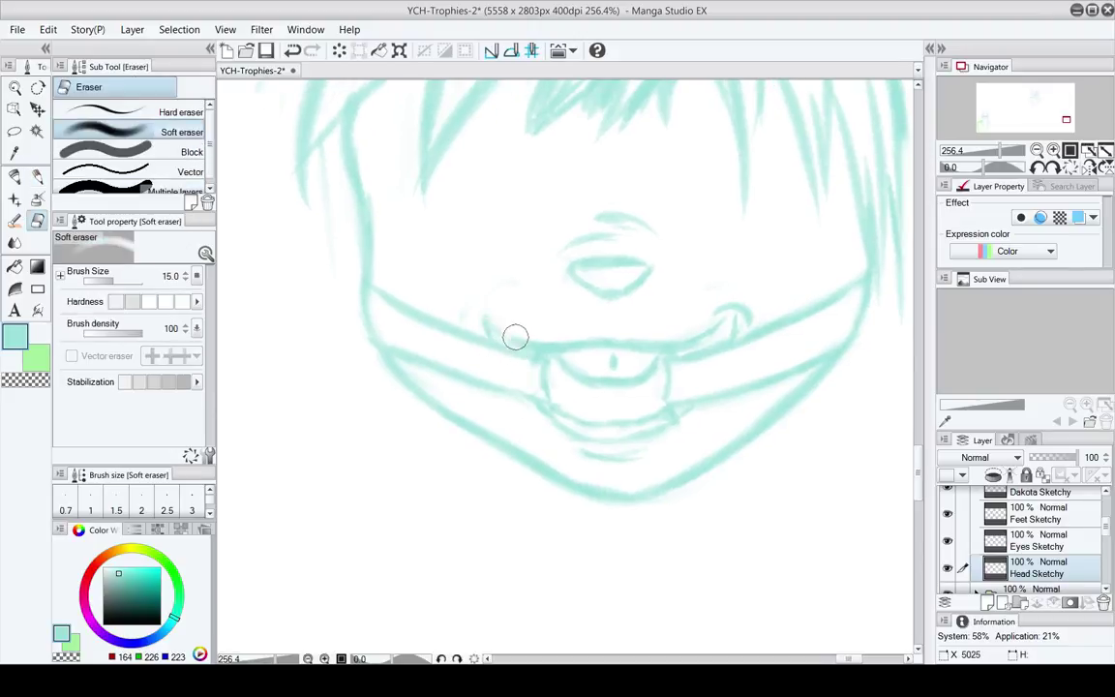
{"action": "key", "text": "p"}
{"action": "key", "text": "e"}
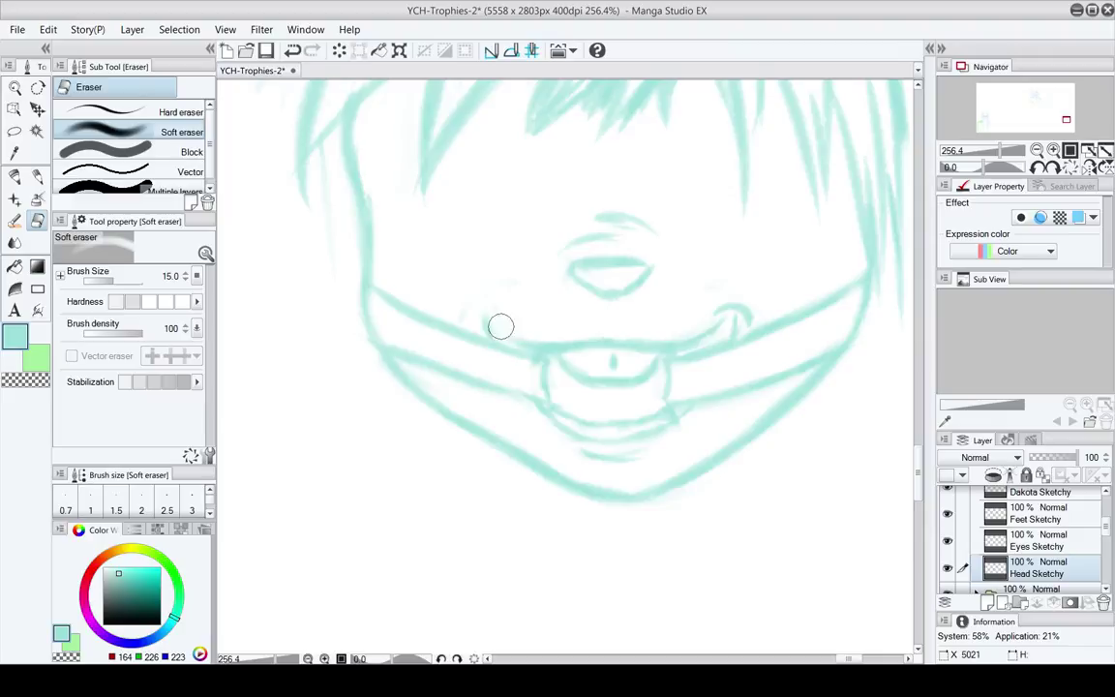
{"action": "key", "text": "p"}
{"action": "key", "text": "e"}
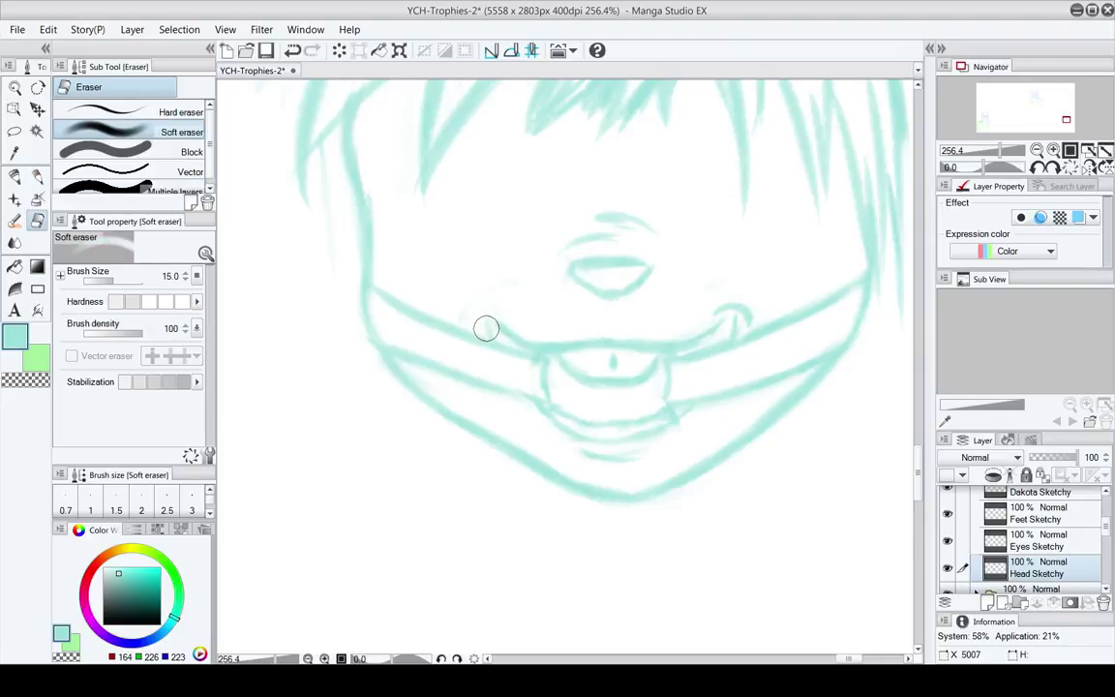
Draw a small arc capping the left mouth corner and clean up its outer end near the upper strap line
{"action": "key", "text": "p"}
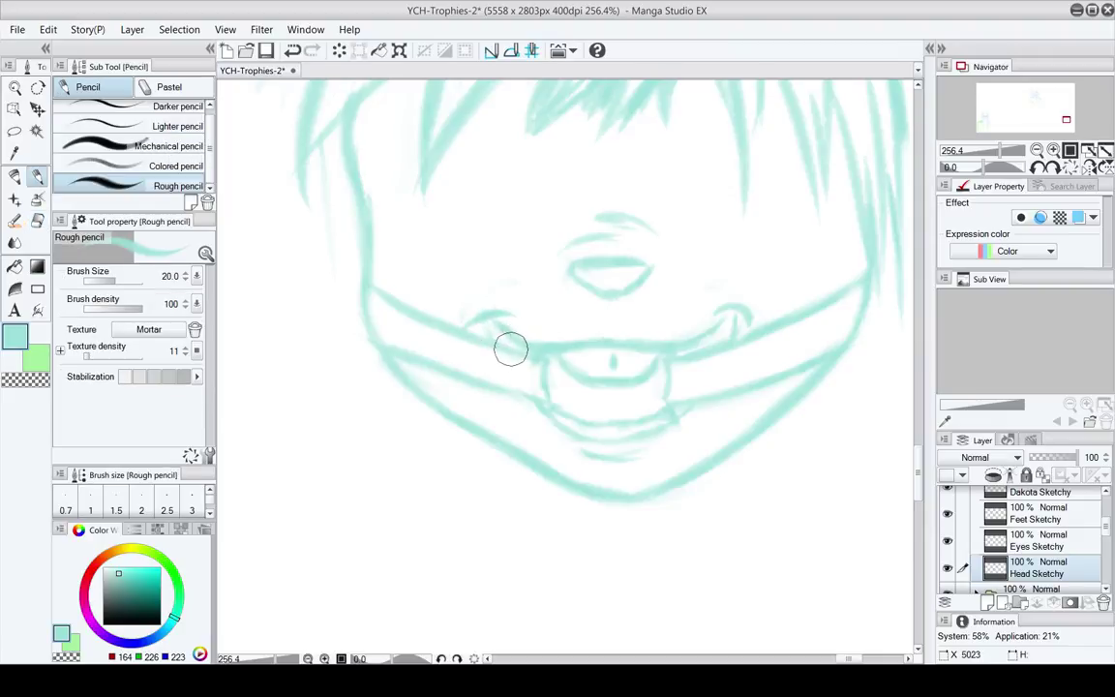
{"action": "key", "text": "e"}
{"action": "key", "text": "p"}
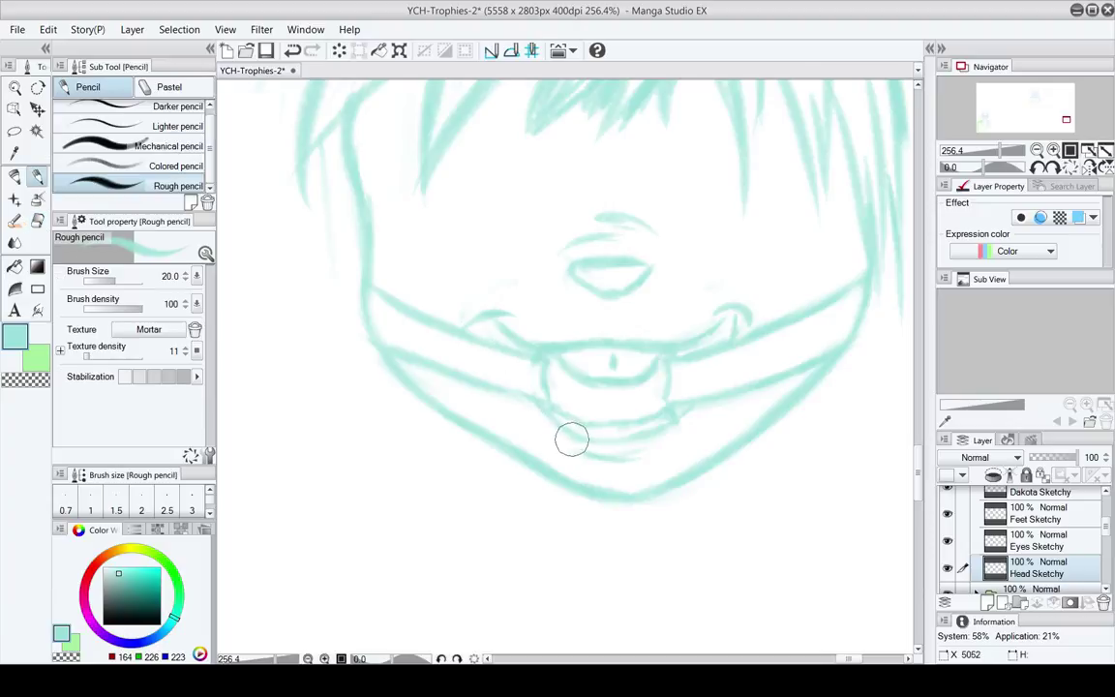
{"action": "key", "text": "e"}
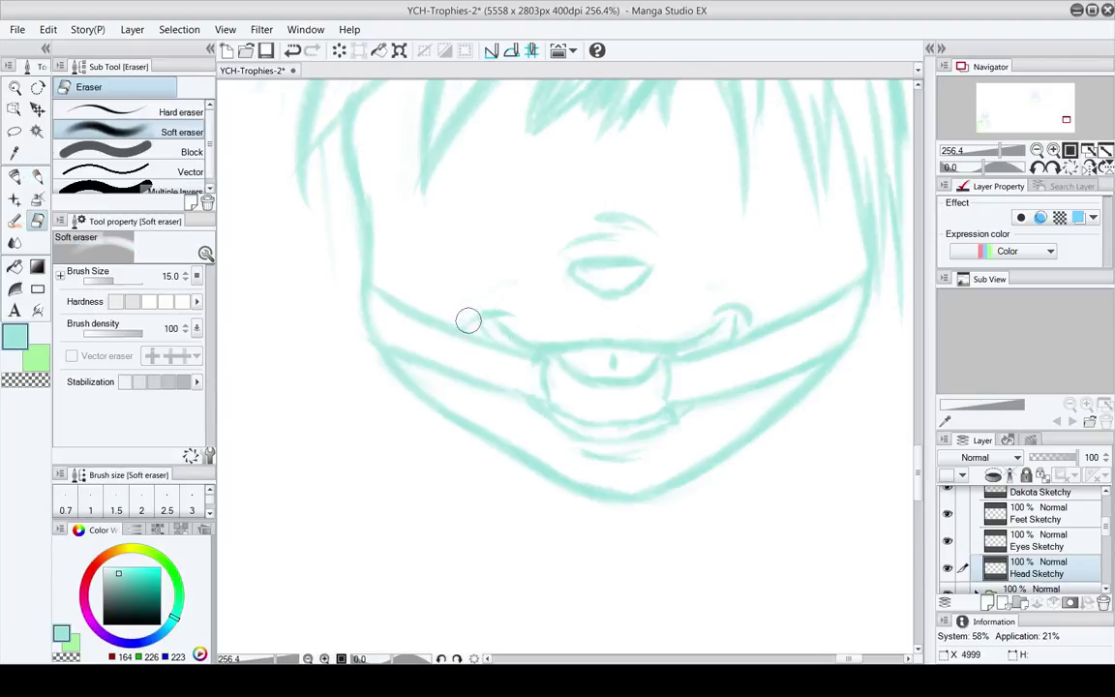
{"action": "key", "text": "p"}
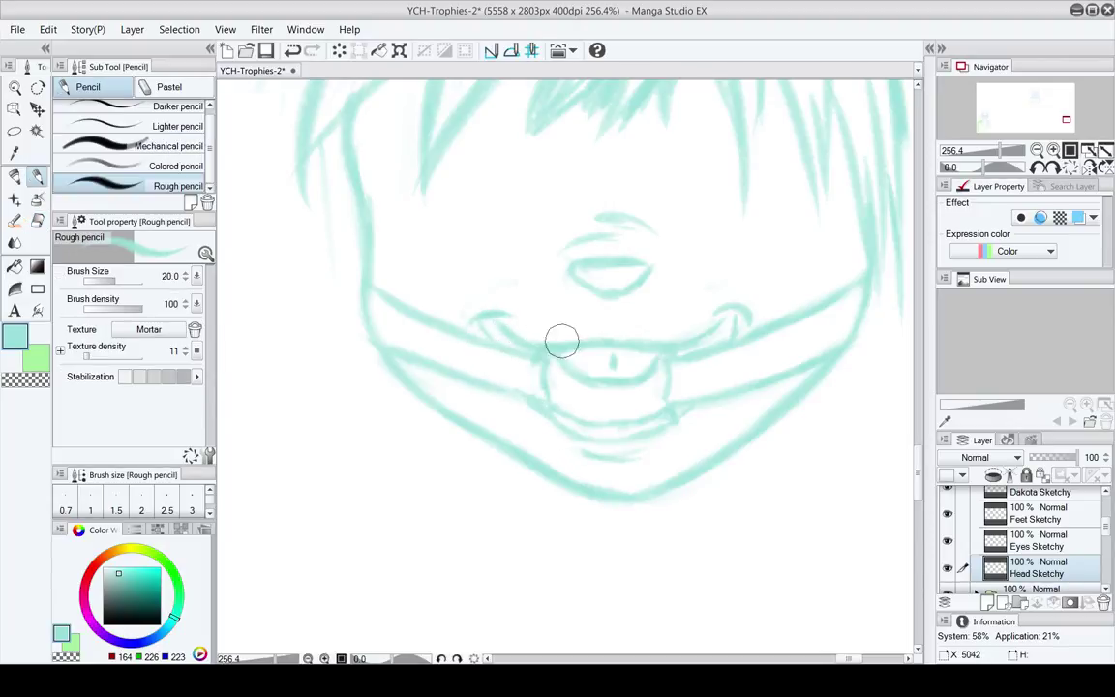
Erase the pointed tip of the chin and redraw its bottom edge slightly higher and flatter
{"action": "left_click_drag", "start_coordinate": [561, 341], "coordinate": [613, 196]}
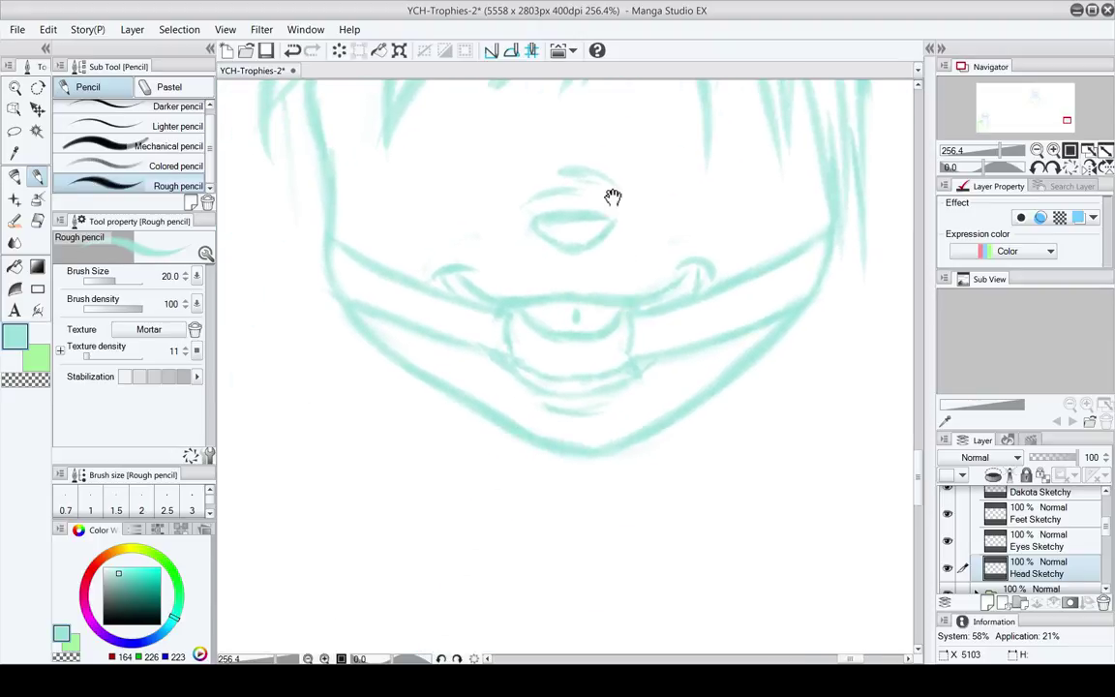
{"action": "left_click_drag", "start_coordinate": [625, 325], "coordinate": [619, 392]}
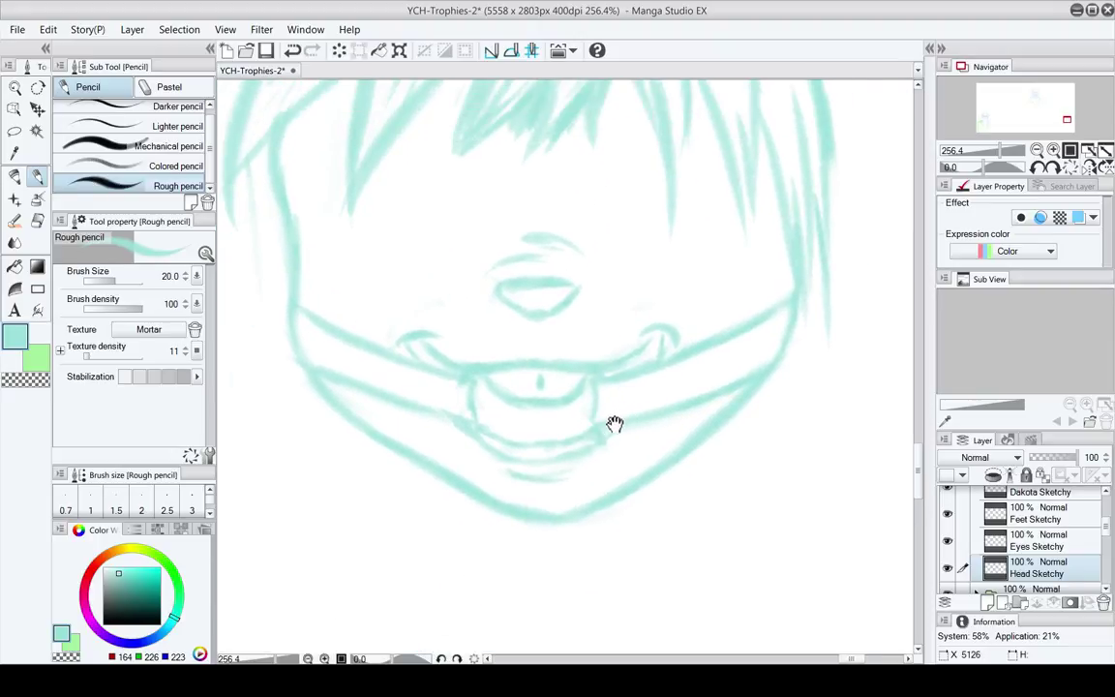
{"action": "mouse_move", "coordinate": [594, 433]}
{"action": "left_mouse_down"}
{"action": "mouse_move", "coordinate": [594, 381]}
{"action": "mouse_move", "coordinate": [629, 312]}
{"action": "mouse_move", "coordinate": [598, 468]}
{"action": "mouse_move", "coordinate": [662, 331]}
{"action": "left_mouse_up"}
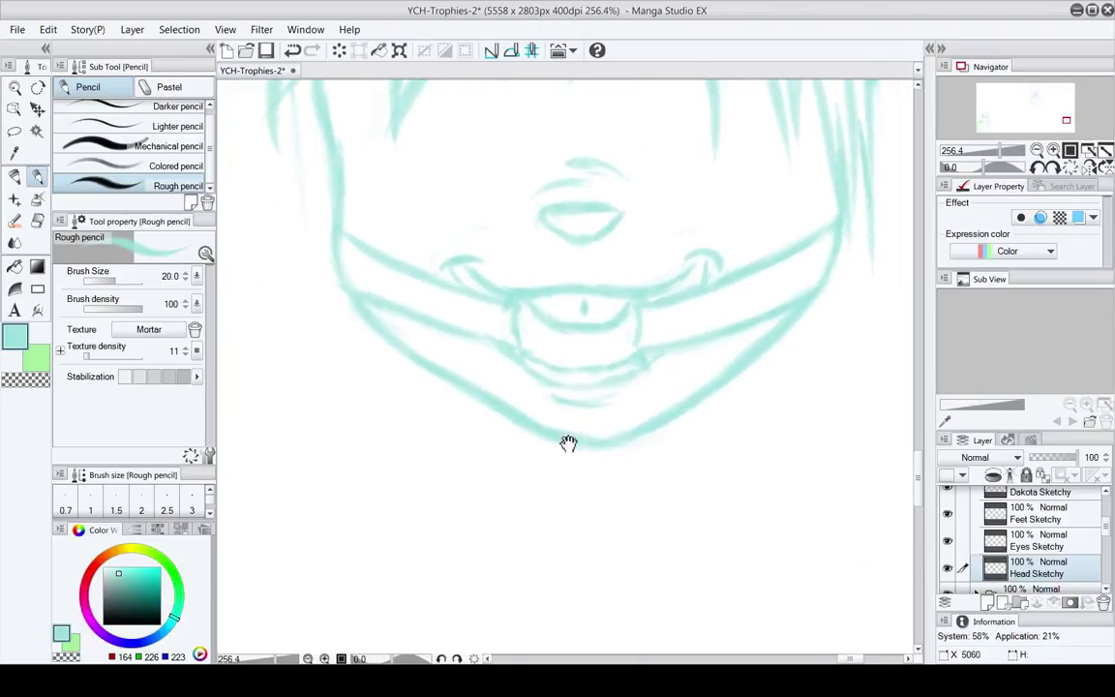
{"action": "key", "text": "e"}
{"action": "mouse_move", "coordinate": [569, 443]}
{"action": "left_mouse_down"}
{"action": "mouse_move", "coordinate": [507, 451]}
{"action": "mouse_move", "coordinate": [480, 488]}
{"action": "mouse_move", "coordinate": [474, 473]}
{"action": "left_mouse_up"}
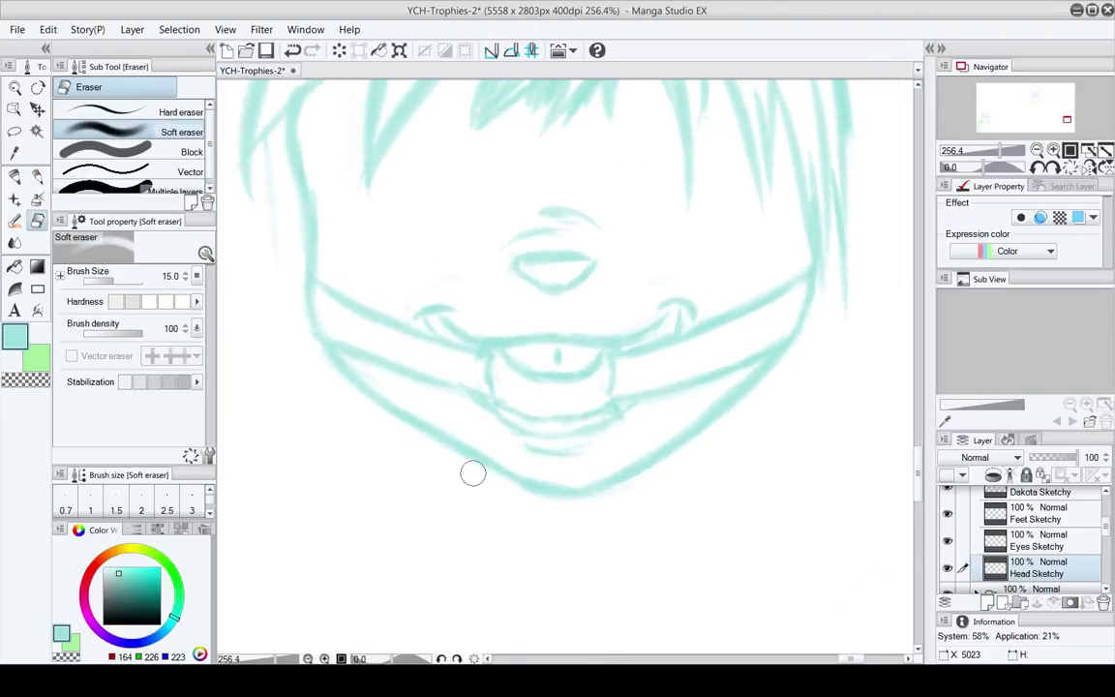
{"action": "left_click_drag", "start_coordinate": [589, 505], "coordinate": [577, 527]}
{"action": "key", "text": "p"}
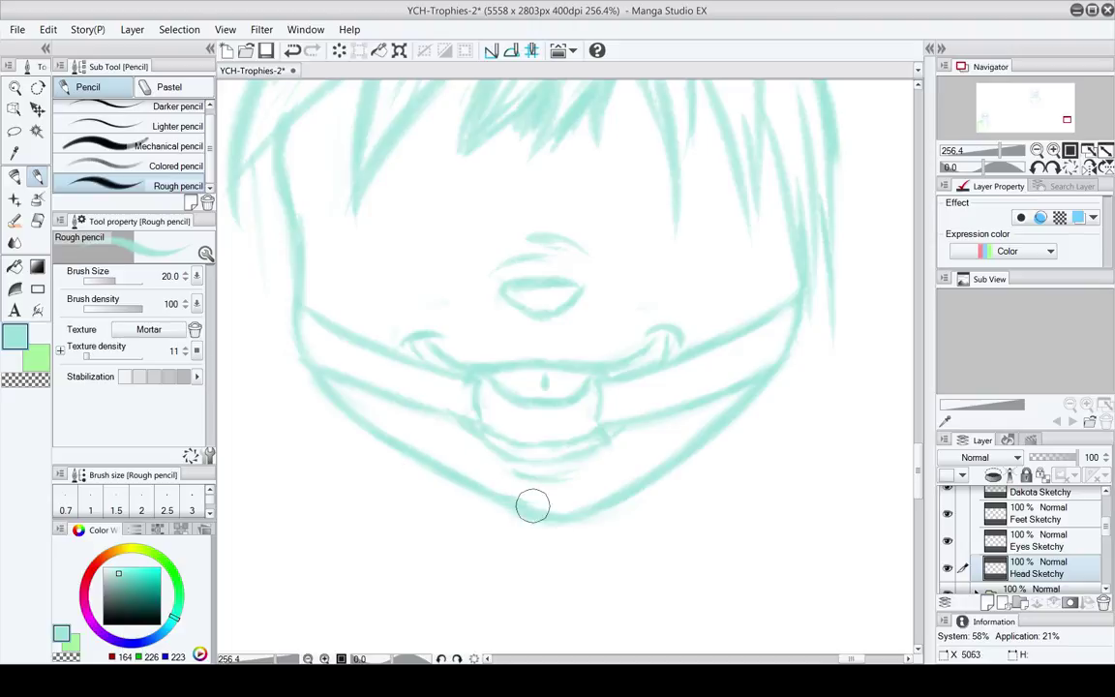
{"action": "key", "text": "e"}
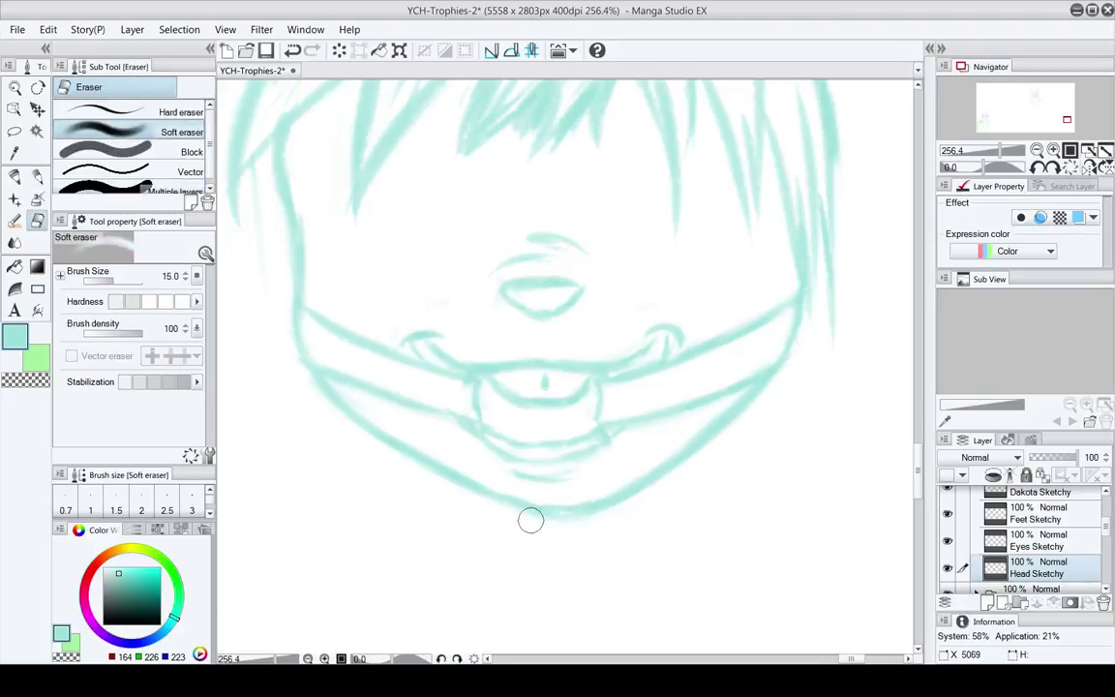
{"action": "key", "text": "p"}
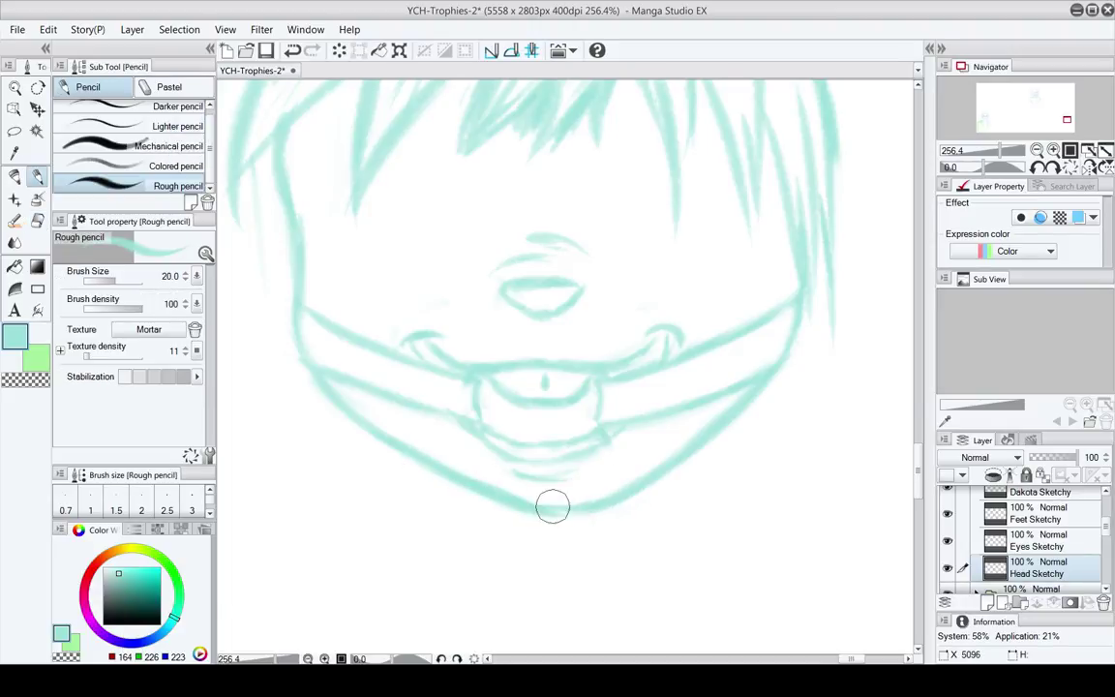
Rework the left side of the chin's tip into a rounder curve with pencil and eraser
{"action": "key", "text": "e"}
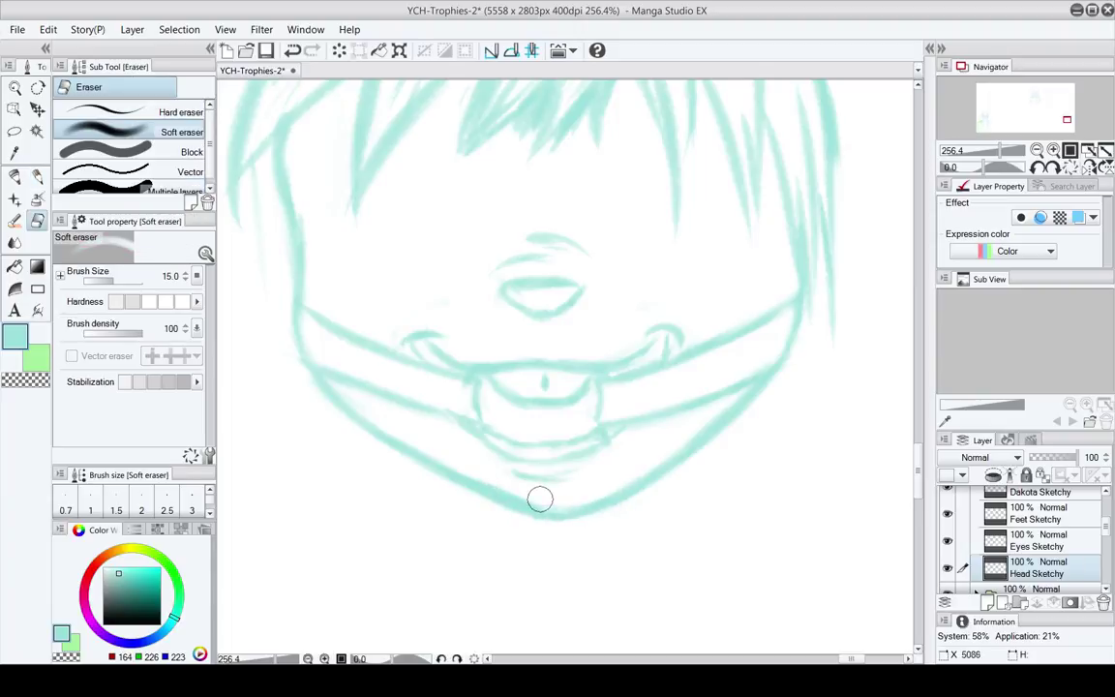
{"action": "key", "text": "p"}
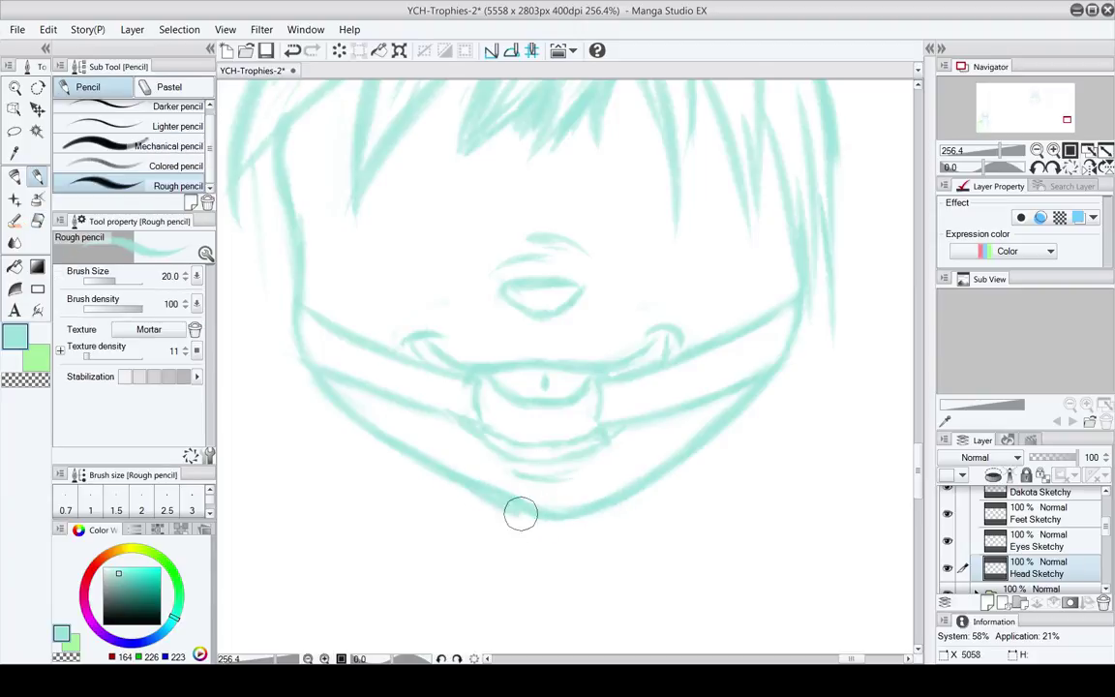
{"action": "key", "text": "e"}
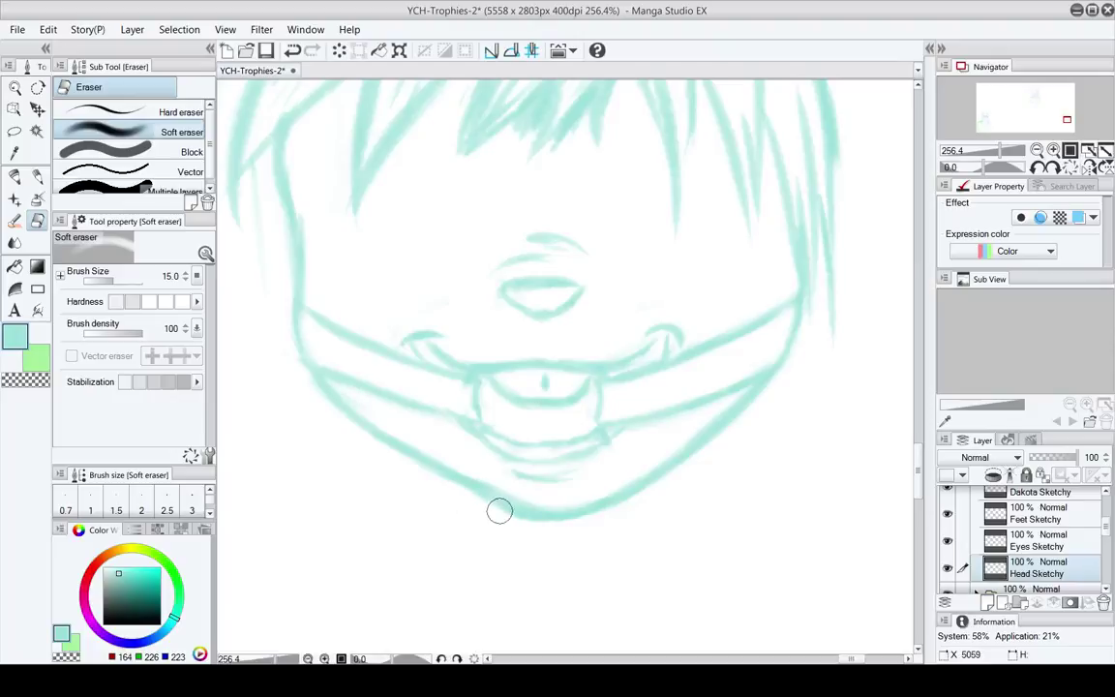
{"action": "left_click_drag", "start_coordinate": [533, 501], "coordinate": [482, 475]}
{"action": "left_click_drag", "start_coordinate": [570, 516], "coordinate": [534, 455]}
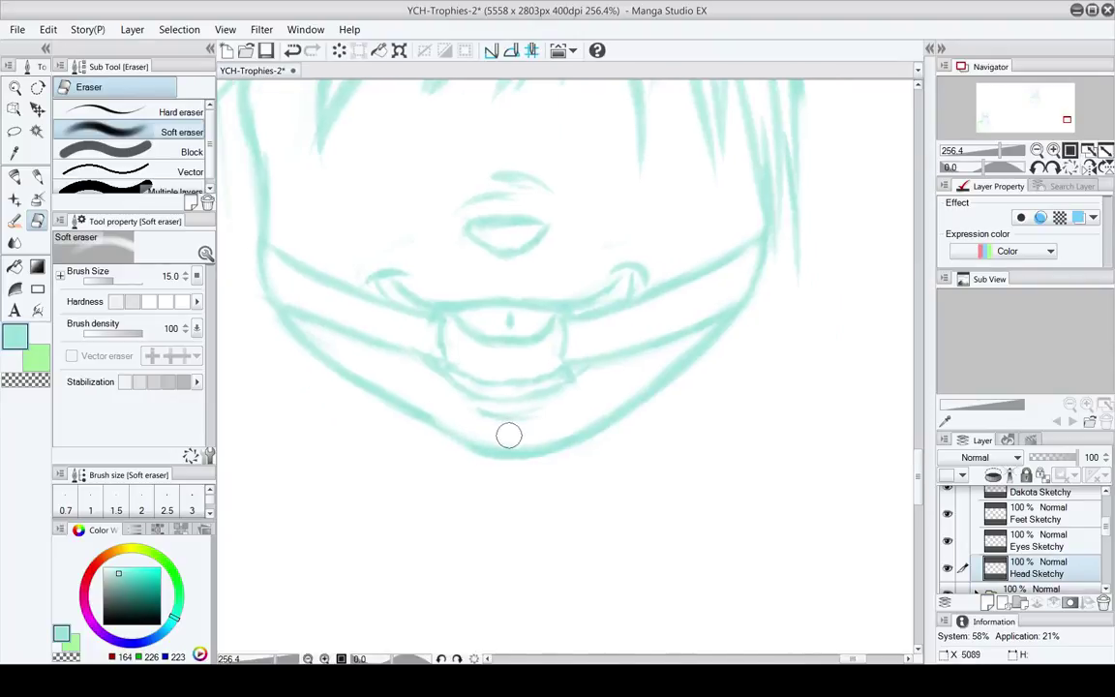
Redraw the chin's bottom curve and trim the outer edge where it meets the right jawline
{"action": "key", "text": "p"}
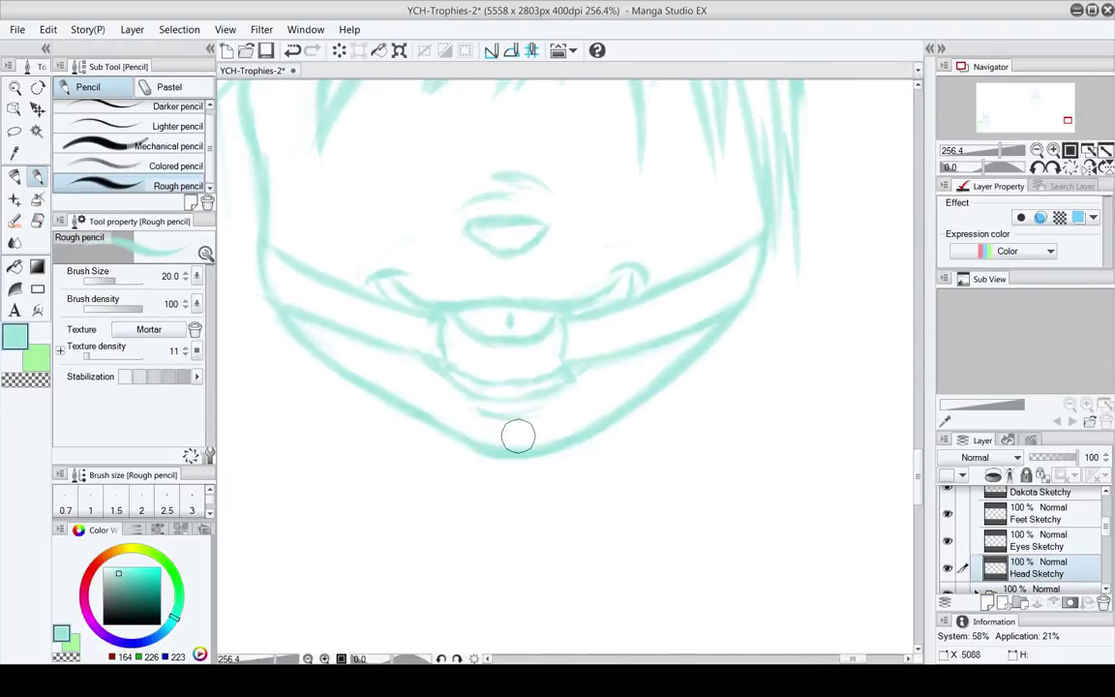
{"action": "key", "text": "e"}
{"action": "key", "text": "p"}
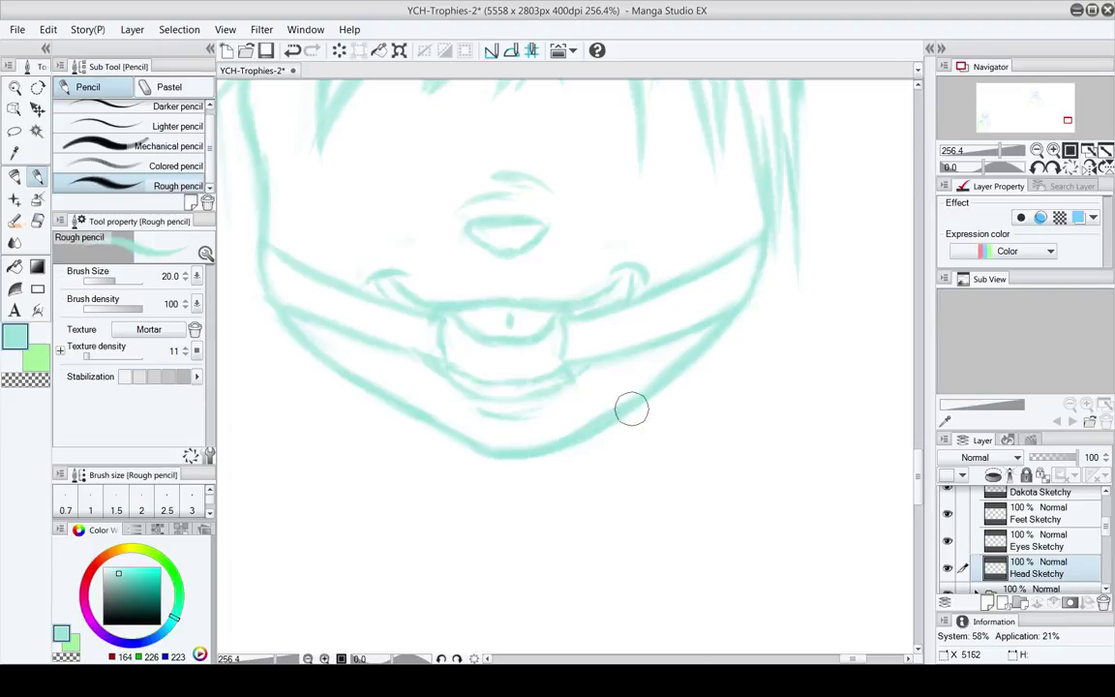
{"action": "key", "text": "e"}
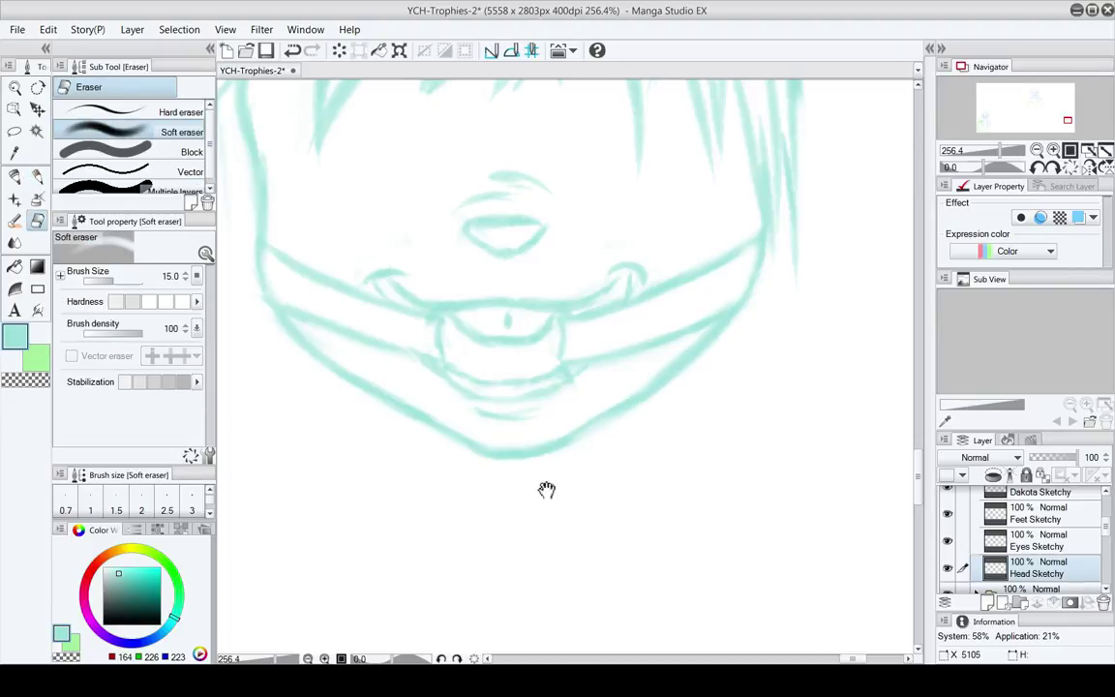
{"action": "mouse_move", "coordinate": [546, 490]}
{"action": "left_mouse_down"}
{"action": "mouse_move", "coordinate": [562, 483]}
{"action": "mouse_move", "coordinate": [537, 580]}
{"action": "mouse_move", "coordinate": [545, 510]}
{"action": "left_mouse_up"}
{"action": "key", "text": "p"}
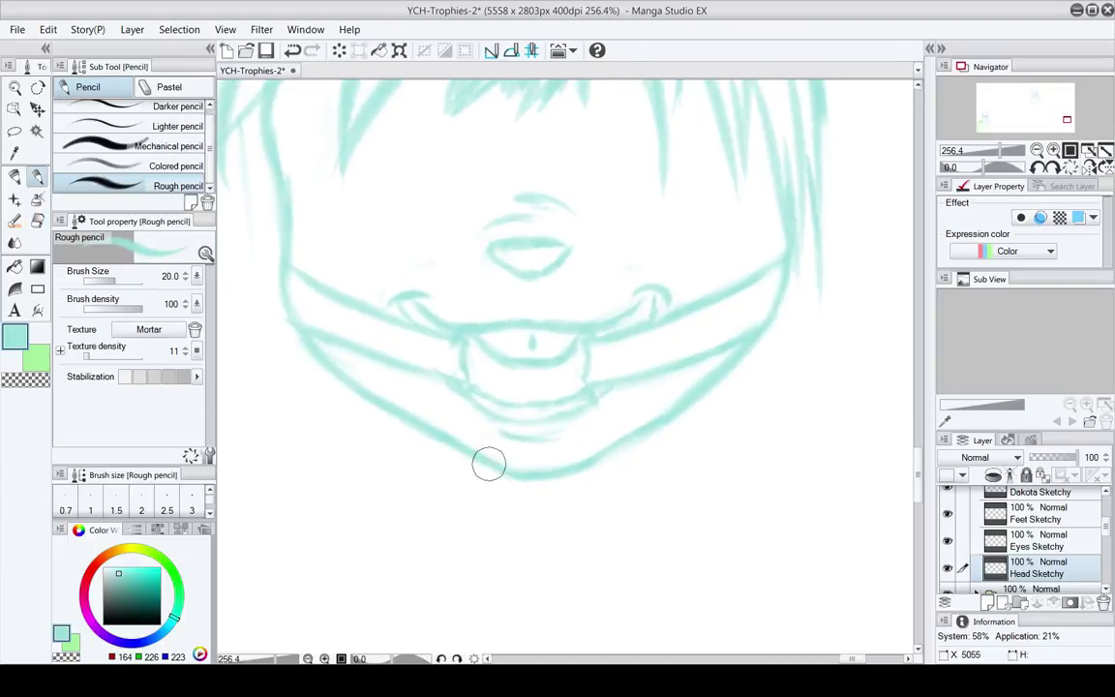
Thin and smooth the right jawline between the chin and the lower strap by alternating eraser and pencil
{"action": "key", "text": "e"}
{"action": "mouse_move", "coordinate": [582, 485]}
{"action": "left_mouse_down"}
{"action": "mouse_move", "coordinate": [563, 485]}
{"action": "mouse_move", "coordinate": [510, 418]}
{"action": "left_mouse_up"}
{"action": "key", "text": "p"}
{"action": "key", "text": "e"}
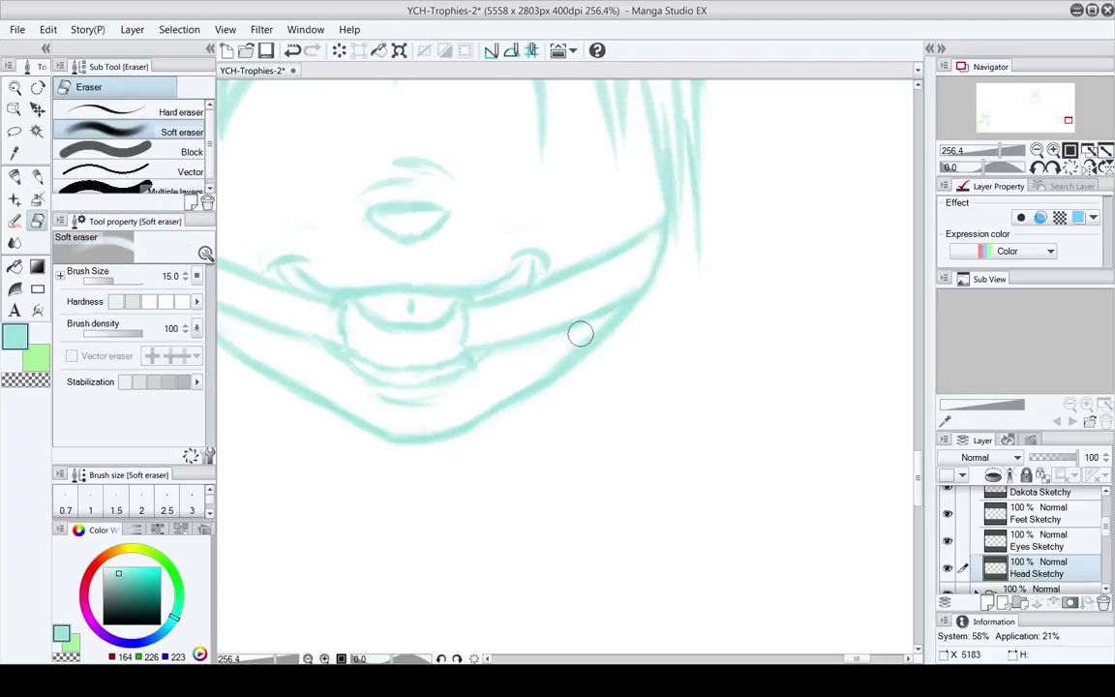
{"action": "key", "text": "p"}
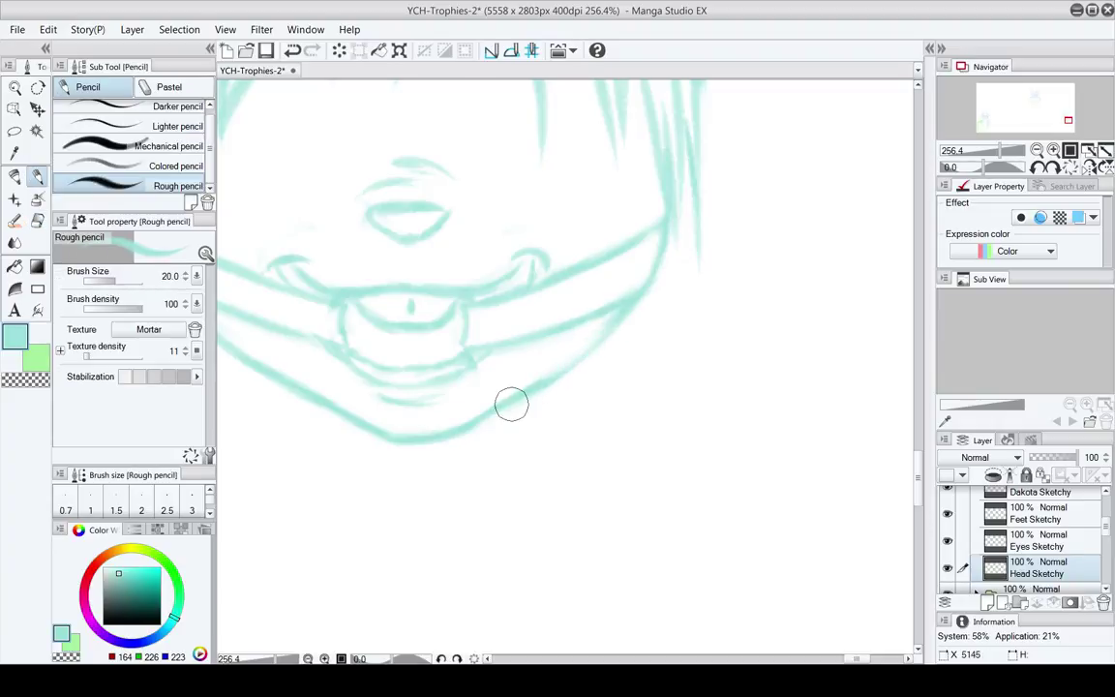
{"action": "key", "text": "e"}
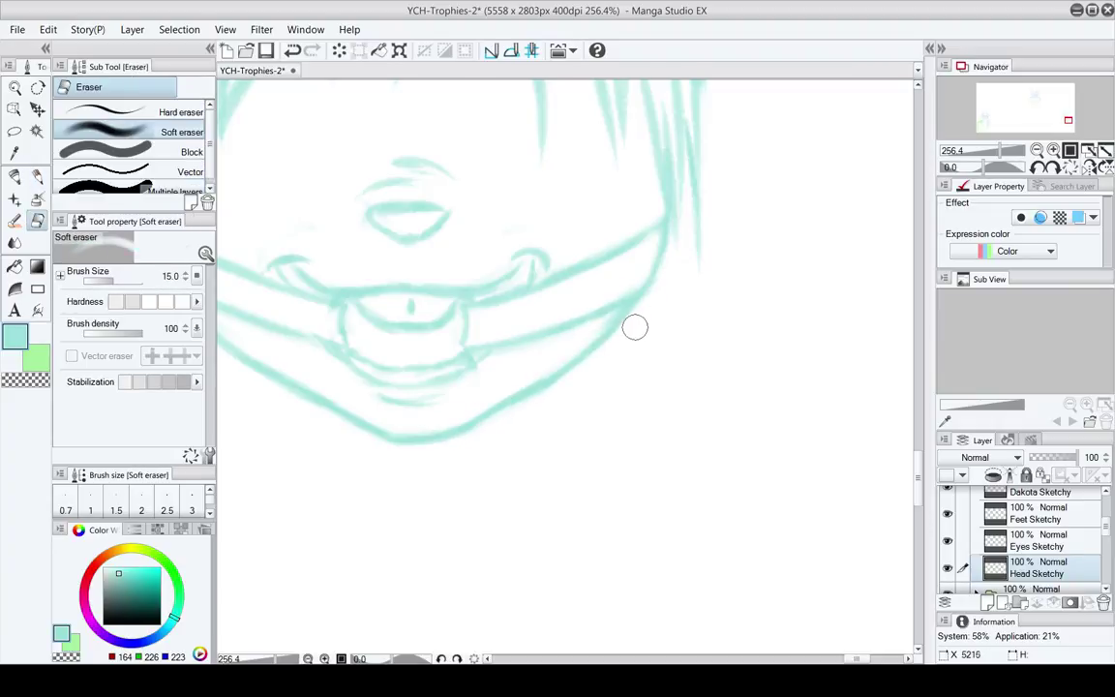
{"action": "left_click_drag", "start_coordinate": [515, 428], "coordinate": [626, 381]}
{"action": "key", "text": "p"}
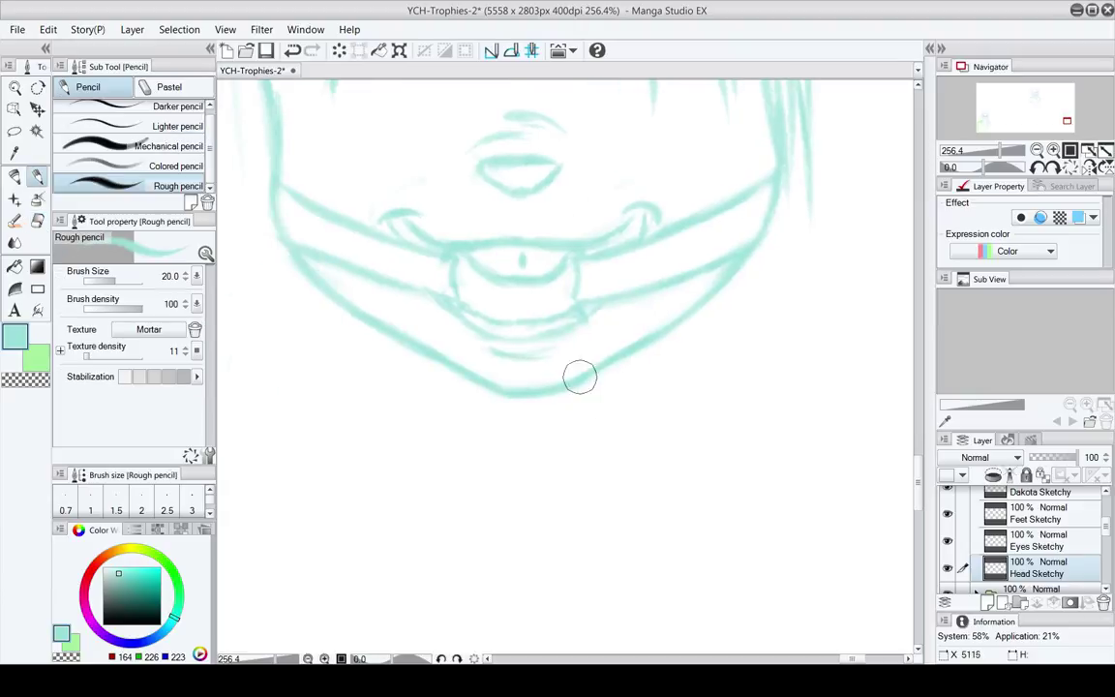
{"action": "key", "text": "e"}
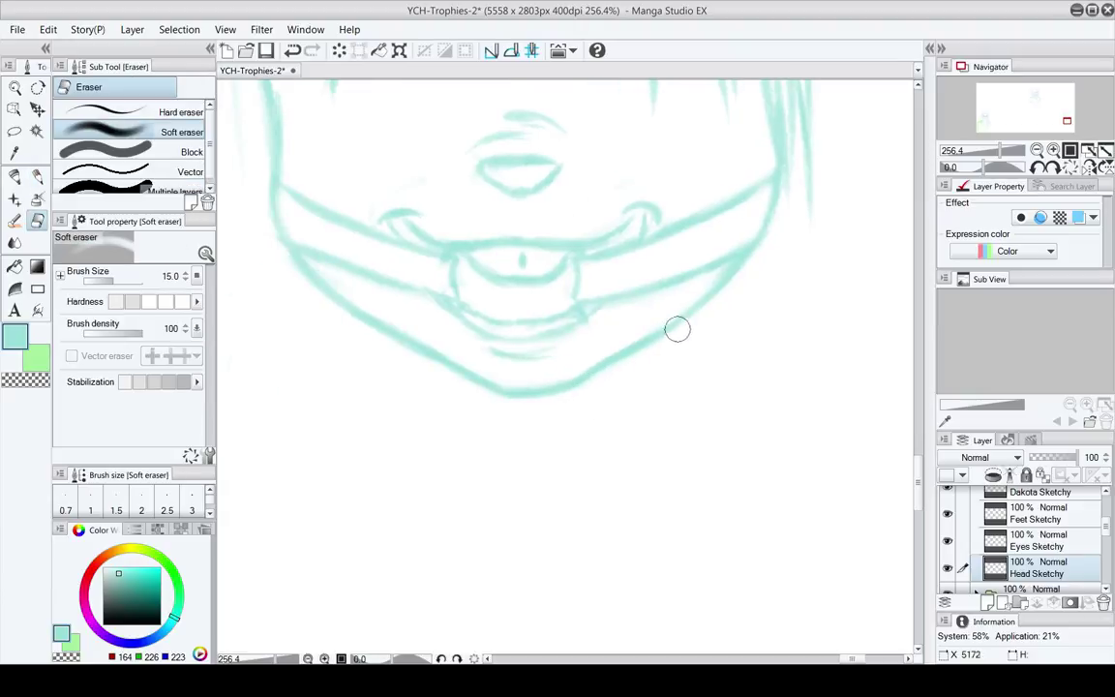
{"action": "left_click_drag", "start_coordinate": [637, 364], "coordinate": [523, 465]}
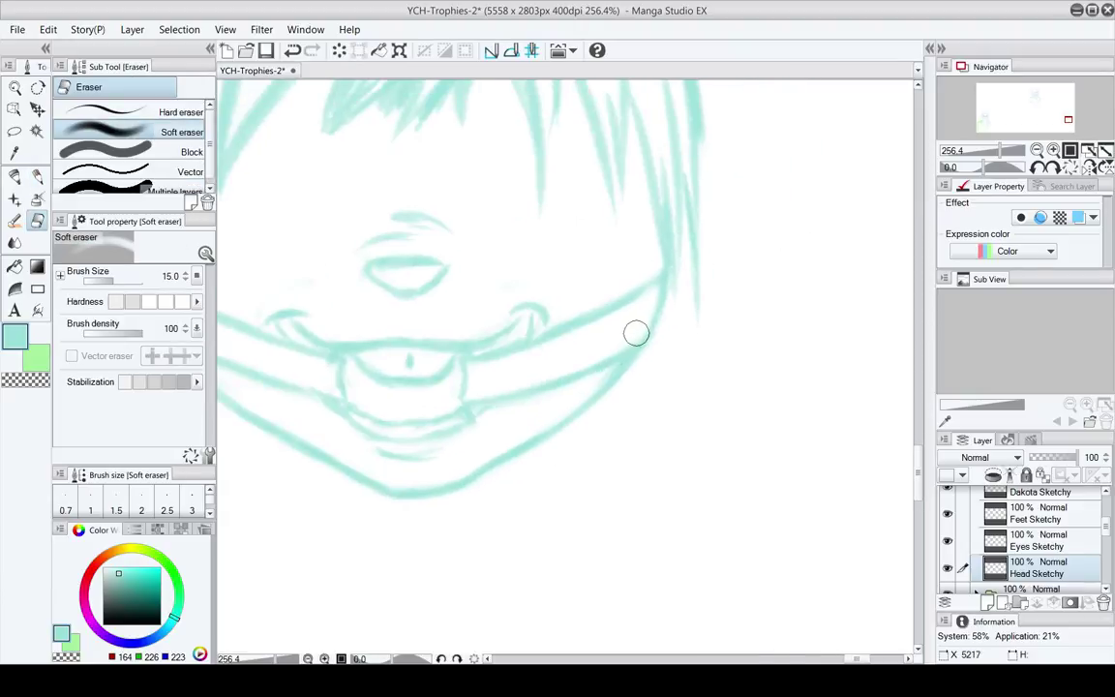
{"action": "left_click_drag", "start_coordinate": [654, 367], "coordinate": [644, 472]}
Refine the left cheek outline between the hair and the upper strap line with pencil and eraser, and save the file
{"action": "left_click_drag", "start_coordinate": [554, 466], "coordinate": [767, 276]}
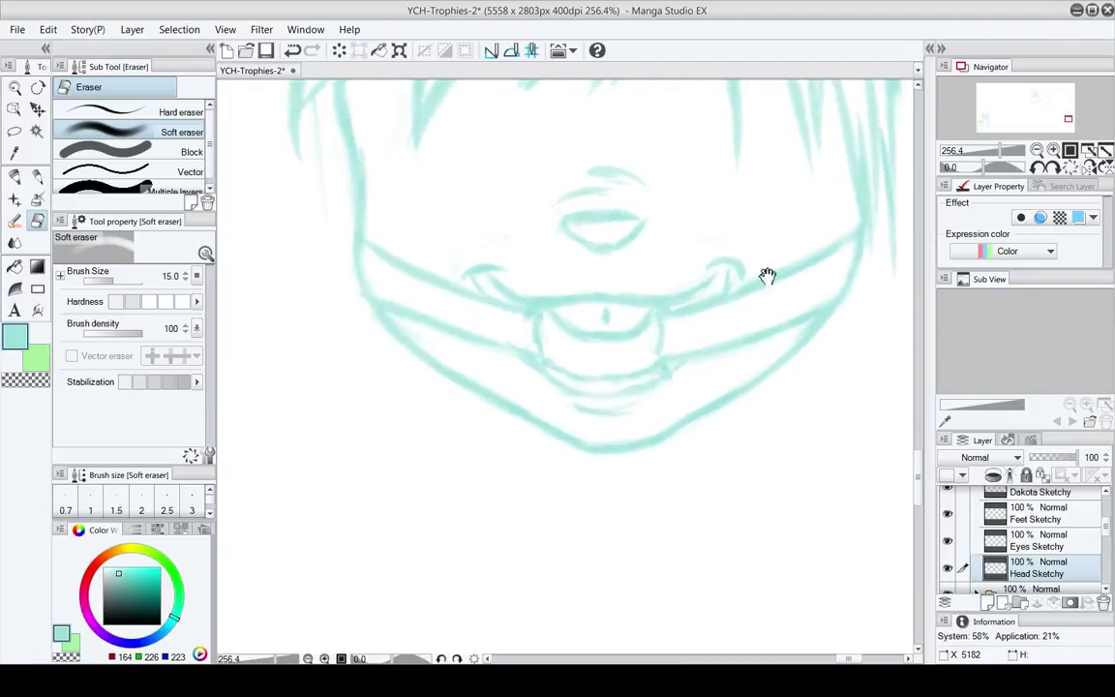
{"action": "left_click_drag", "start_coordinate": [491, 325], "coordinate": [555, 473]}
{"action": "left_click_drag", "start_coordinate": [446, 284], "coordinate": [468, 363]}
{"action": "left_click_drag", "start_coordinate": [437, 415], "coordinate": [432, 431]}
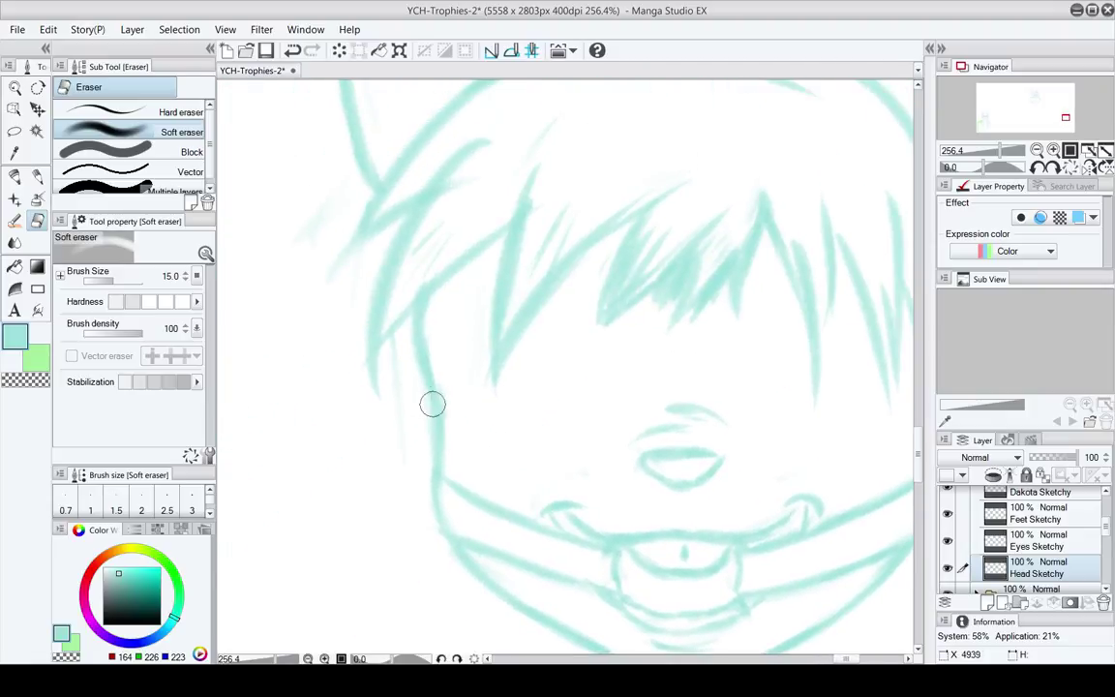
{"action": "key", "text": "p"}
{"action": "key", "text": "e"}
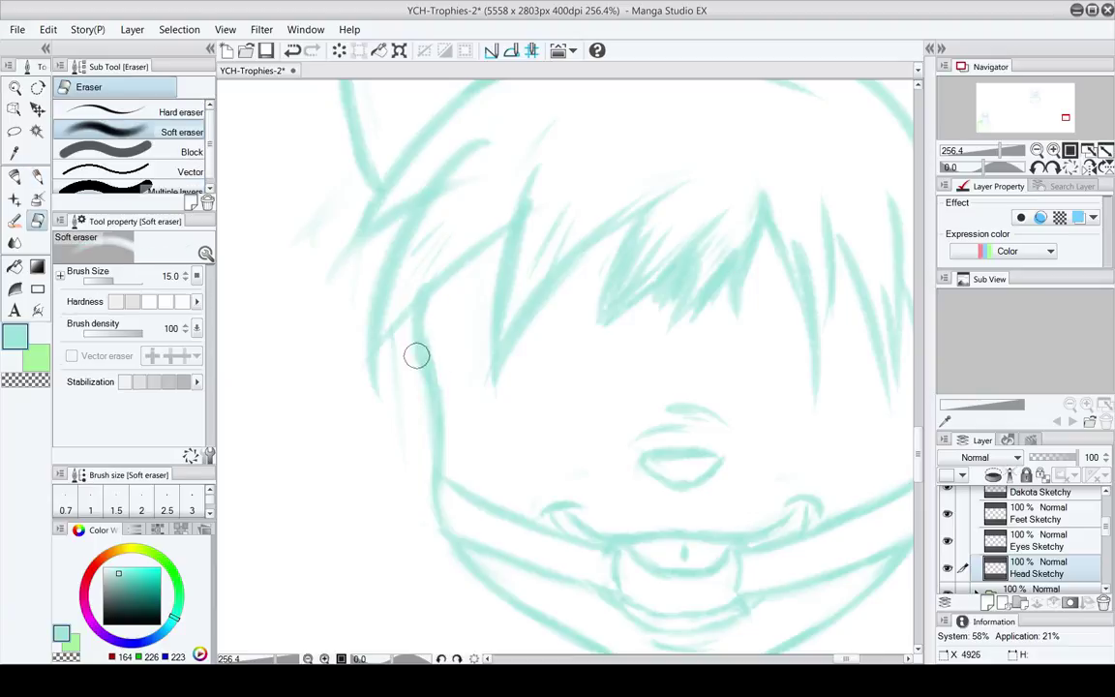
{"action": "key", "text": "p"}
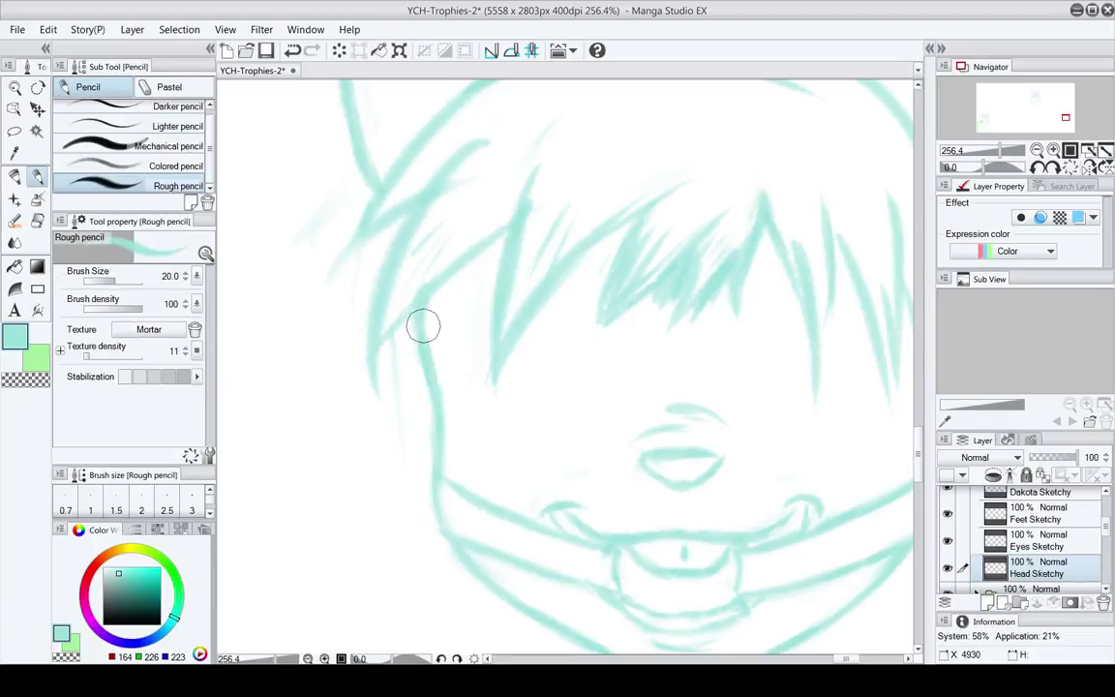
{"action": "key", "text": "e"}
{"action": "left_click_drag", "start_coordinate": [458, 366], "coordinate": [398, 218]}
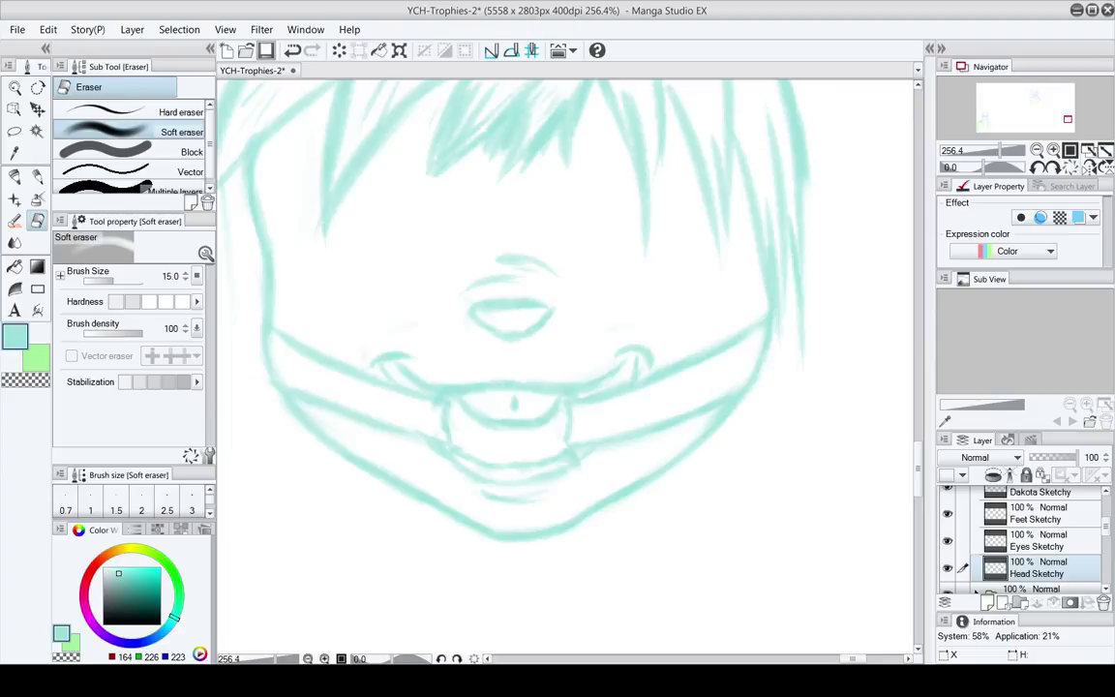
{"action": "key", "text": "ctrl+s"}
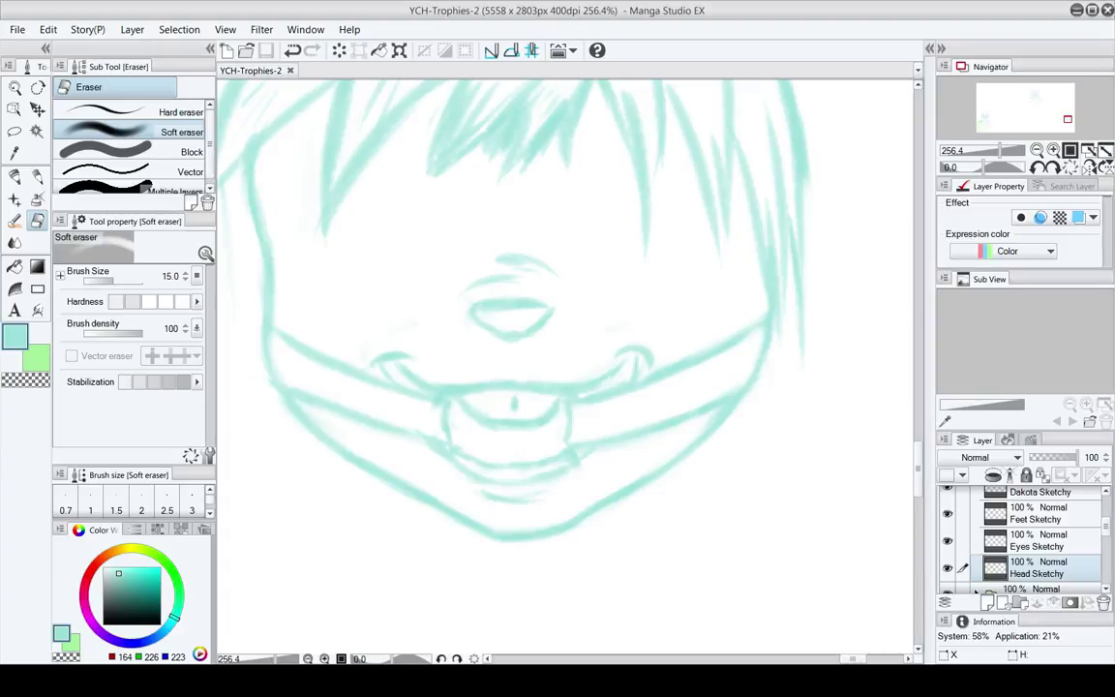
Draw the arched lash line of the closed right eye on the Eyes Sketchy layer with the Rough pencil at size 25
{"action": "mouse_move", "coordinate": [490, 570]}
{"action": "left_mouse_down"}
{"action": "mouse_move", "coordinate": [485, 560]}
{"action": "mouse_move", "coordinate": [557, 461]}
{"action": "mouse_move", "coordinate": [544, 479]}
{"action": "left_mouse_up"}
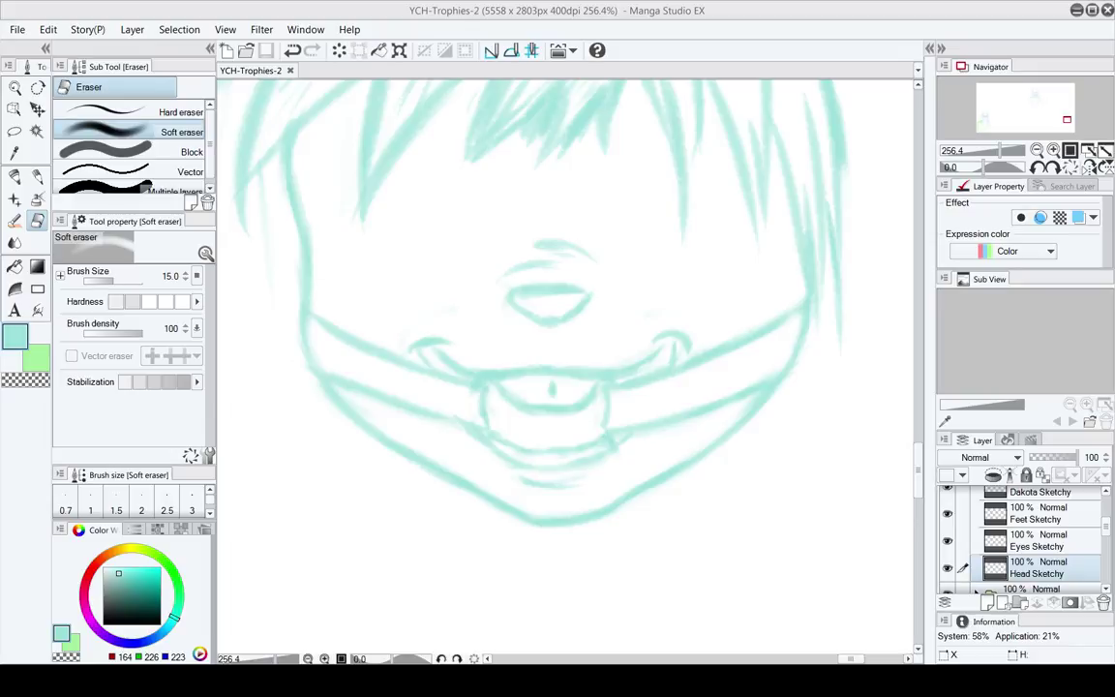
{"action": "mouse_move", "coordinate": [545, 405]}
{"action": "left_mouse_down"}
{"action": "mouse_move", "coordinate": [531, 435]}
{"action": "mouse_move", "coordinate": [518, 436]}
{"action": "left_mouse_up"}
{"action": "mouse_move", "coordinate": [505, 383]}
{"action": "left_mouse_down"}
{"action": "mouse_move", "coordinate": [567, 428]}
{"action": "mouse_move", "coordinate": [545, 301]}
{"action": "mouse_move", "coordinate": [610, 388]}
{"action": "left_mouse_up"}
{"action": "mouse_move", "coordinate": [598, 269]}
{"action": "left_mouse_down"}
{"action": "mouse_move", "coordinate": [600, 301]}
{"action": "mouse_move", "coordinate": [649, 357]}
{"action": "mouse_move", "coordinate": [600, 334]}
{"action": "mouse_move", "coordinate": [618, 318]}
{"action": "mouse_move", "coordinate": [677, 334]}
{"action": "left_mouse_up"}
{"action": "key", "text": "p"}
{"action": "left_click", "coordinate": [1065, 548]}
{"action": "key", "text": "]"}
{"action": "left_click", "coordinate": [622, 325]}
{"action": "mouse_move", "coordinate": [606, 336]}
{"action": "left_mouse_down"}
{"action": "mouse_move", "coordinate": [630, 321]}
{"action": "mouse_move", "coordinate": [693, 342]}
{"action": "left_mouse_up"}
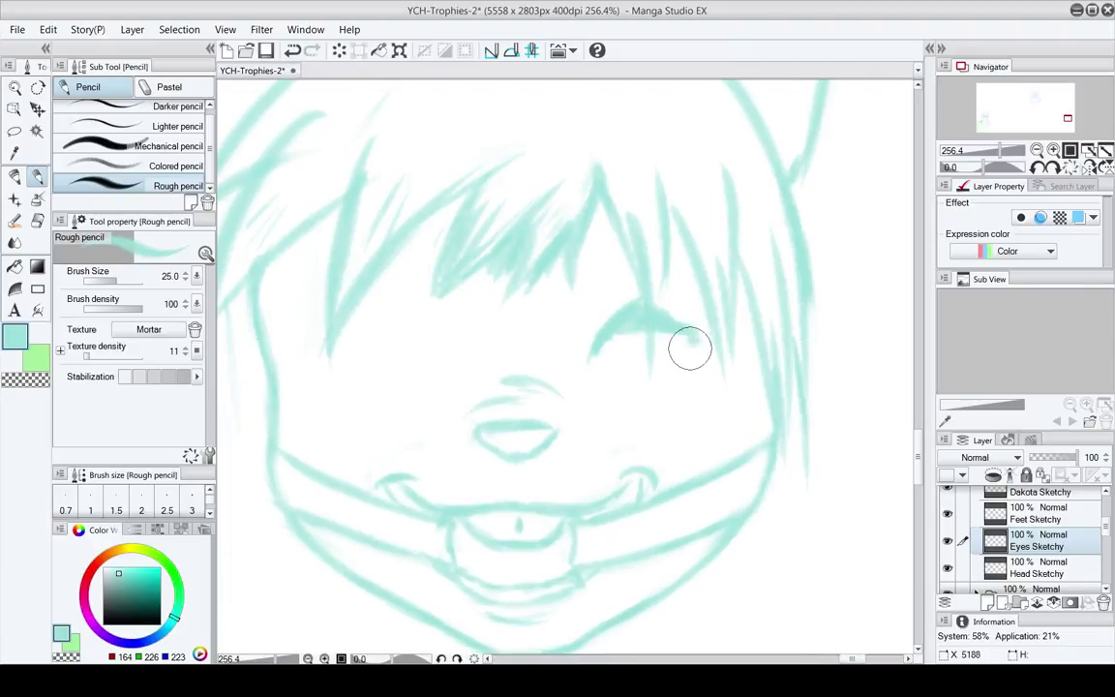
Refine the right eye's lash arc, adding a curved brow line above it and a short crease below
{"action": "key", "text": "e"}
{"action": "key", "text": "p"}
{"action": "mouse_move", "coordinate": [623, 341]}
{"action": "left_mouse_down"}
{"action": "mouse_move", "coordinate": [596, 354]}
{"action": "mouse_move", "coordinate": [630, 326]}
{"action": "mouse_move", "coordinate": [672, 324]}
{"action": "mouse_move", "coordinate": [676, 349]}
{"action": "mouse_move", "coordinate": [657, 330]}
{"action": "mouse_move", "coordinate": [612, 343]}
{"action": "mouse_move", "coordinate": [646, 348]}
{"action": "mouse_move", "coordinate": [624, 318]}
{"action": "mouse_move", "coordinate": [598, 353]}
{"action": "mouse_move", "coordinate": [597, 315]}
{"action": "mouse_move", "coordinate": [680, 296]}
{"action": "left_mouse_up"}
{"action": "key", "text": "e"}
{"action": "key", "text": "p"}
{"action": "left_click_drag", "start_coordinate": [610, 370], "coordinate": [638, 364]}
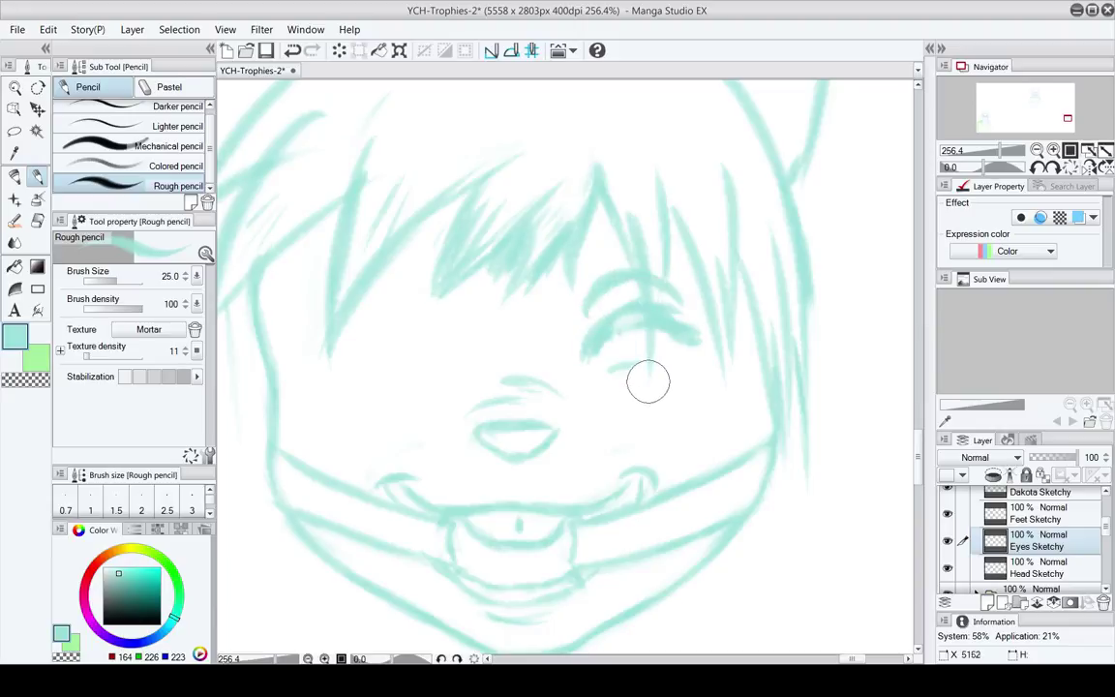
Scale the right eye drawing up proportionally to 110%
{"action": "left_click_drag", "start_coordinate": [578, 398], "coordinate": [667, 362]}
{"action": "left_click_drag", "start_coordinate": [510, 343], "coordinate": [494, 353]}
{"action": "left_click_drag", "start_coordinate": [548, 381], "coordinate": [512, 347]}
{"action": "key", "text": "ctrl+t"}
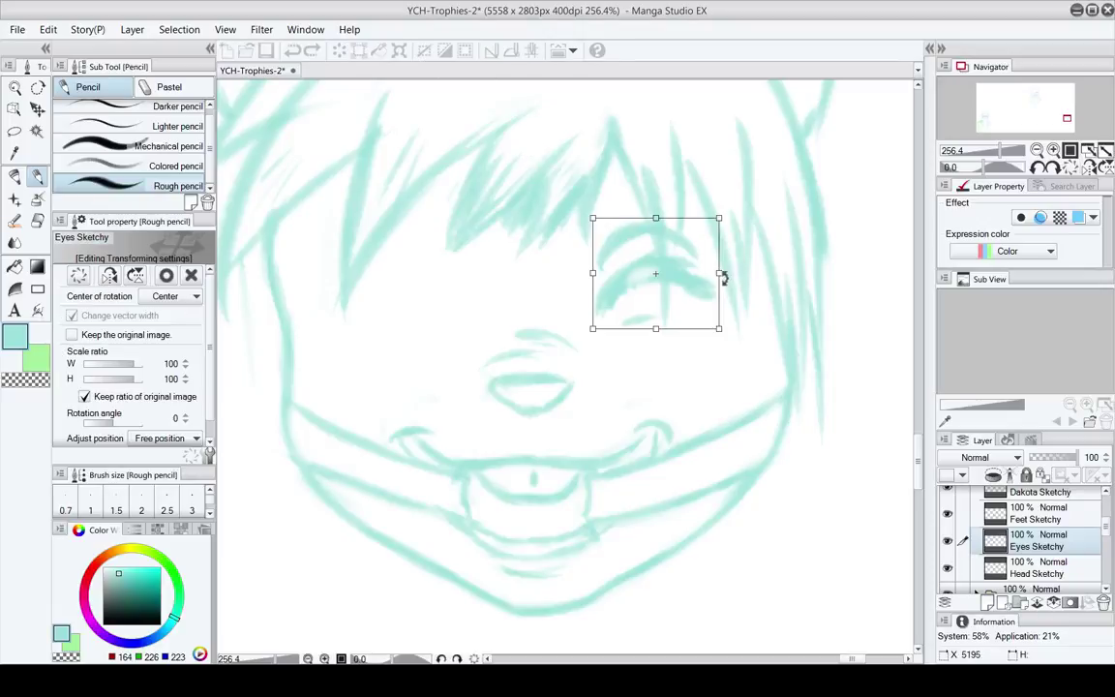
{"action": "left_click_drag", "start_coordinate": [722, 277], "coordinate": [735, 276]}
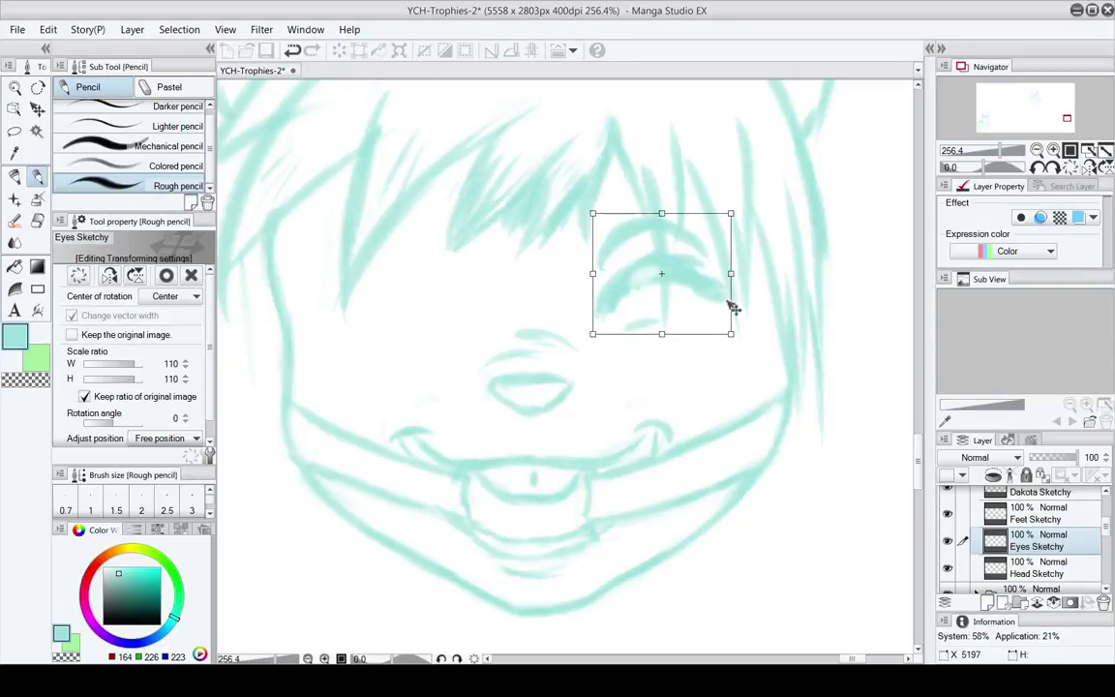
{"action": "key", "text": "Return"}
Sketch the matching closed left eye with brow and lower crease, clean up its lash arc, and save the file
{"action": "left_click_drag", "start_coordinate": [456, 351], "coordinate": [473, 381]}
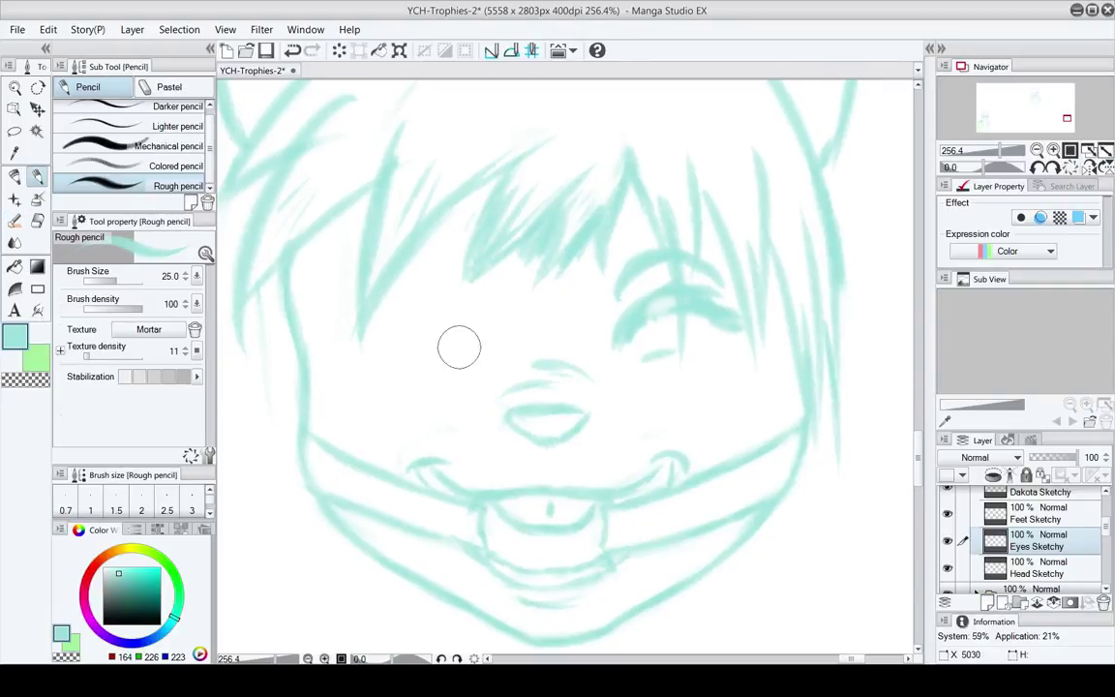
{"action": "mouse_move", "coordinate": [443, 336]}
{"action": "left_mouse_down"}
{"action": "mouse_move", "coordinate": [384, 356]}
{"action": "mouse_move", "coordinate": [351, 336]}
{"action": "mouse_move", "coordinate": [404, 315]}
{"action": "mouse_move", "coordinate": [438, 342]}
{"action": "mouse_move", "coordinate": [394, 329]}
{"action": "mouse_move", "coordinate": [357, 344]}
{"action": "mouse_move", "coordinate": [369, 353]}
{"action": "mouse_move", "coordinate": [408, 336]}
{"action": "mouse_move", "coordinate": [451, 348]}
{"action": "mouse_move", "coordinate": [413, 324]}
{"action": "mouse_move", "coordinate": [359, 340]}
{"action": "mouse_move", "coordinate": [440, 327]}
{"action": "mouse_move", "coordinate": [442, 337]}
{"action": "mouse_move", "coordinate": [345, 313]}
{"action": "mouse_move", "coordinate": [425, 299]}
{"action": "mouse_move", "coordinate": [378, 298]}
{"action": "mouse_move", "coordinate": [385, 365]}
{"action": "mouse_move", "coordinate": [425, 371]}
{"action": "mouse_move", "coordinate": [389, 349]}
{"action": "mouse_move", "coordinate": [355, 362]}
{"action": "mouse_move", "coordinate": [376, 325]}
{"action": "left_mouse_up"}
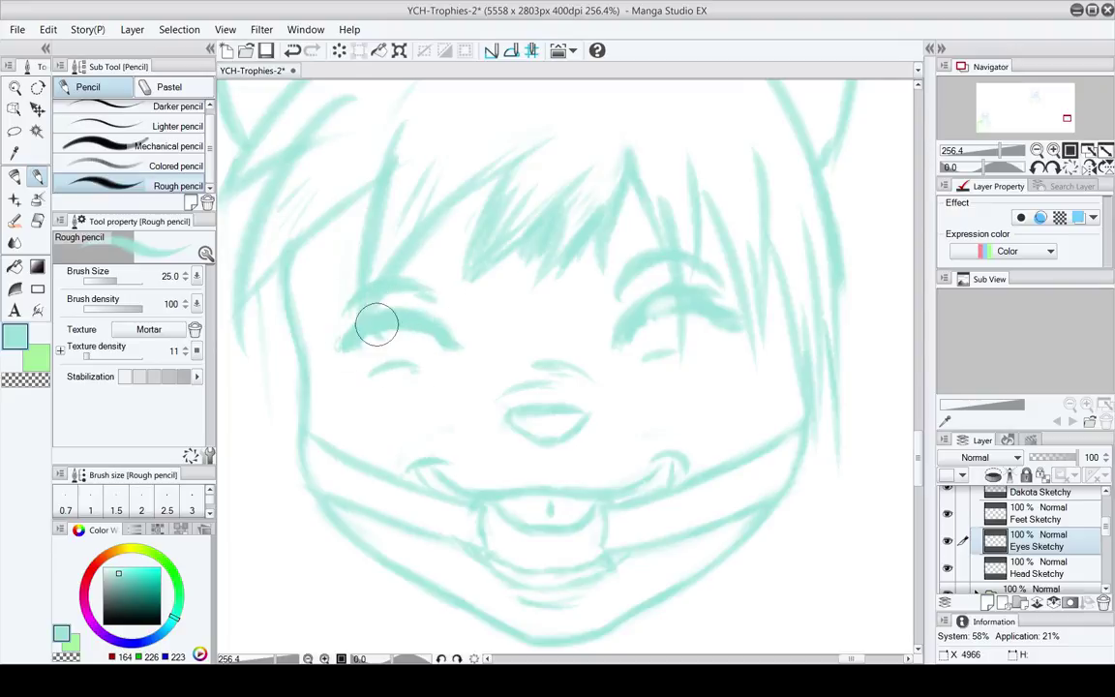
{"action": "key", "text": "e"}
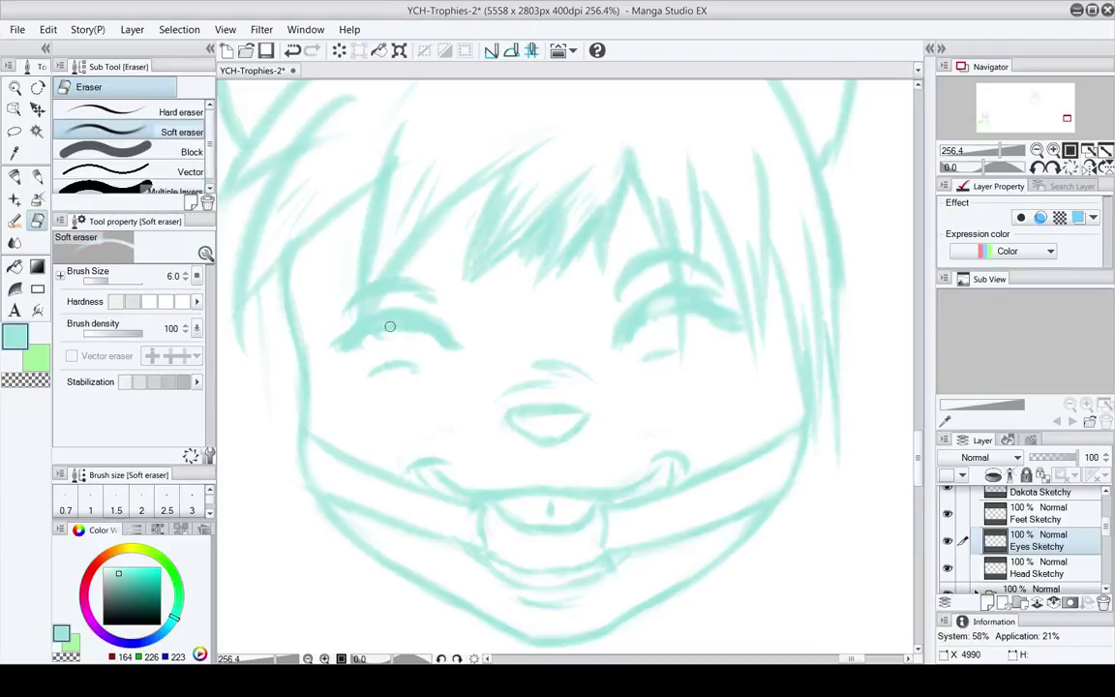
{"action": "key", "text": "p"}
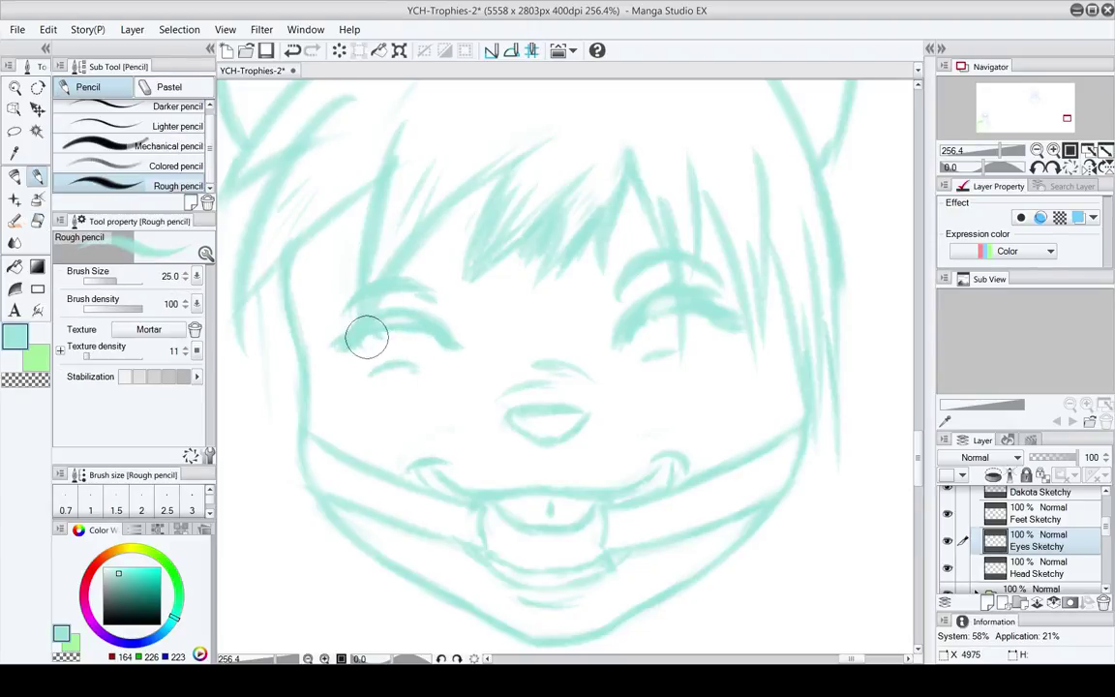
{"action": "key", "text": "e"}
{"action": "key", "text": "p"}
{"action": "key", "text": "ctrl+s"}
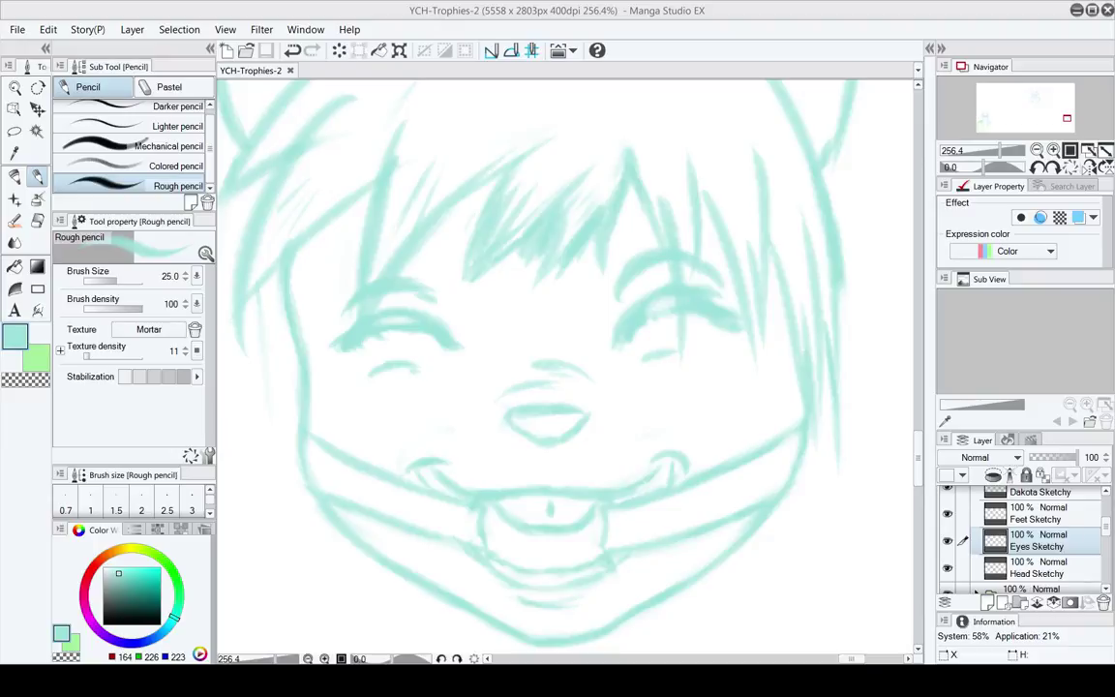
Lasso the left eye, scale it to 107% and rotate it 2 degrees, and clear the selection
{"action": "mouse_move", "coordinate": [552, 426]}
{"action": "left_mouse_down"}
{"action": "mouse_move", "coordinate": [498, 423]}
{"action": "mouse_move", "coordinate": [426, 463]}
{"action": "mouse_move", "coordinate": [592, 387]}
{"action": "mouse_move", "coordinate": [596, 407]}
{"action": "left_mouse_up"}
{"action": "left_click", "coordinate": [15, 130]}
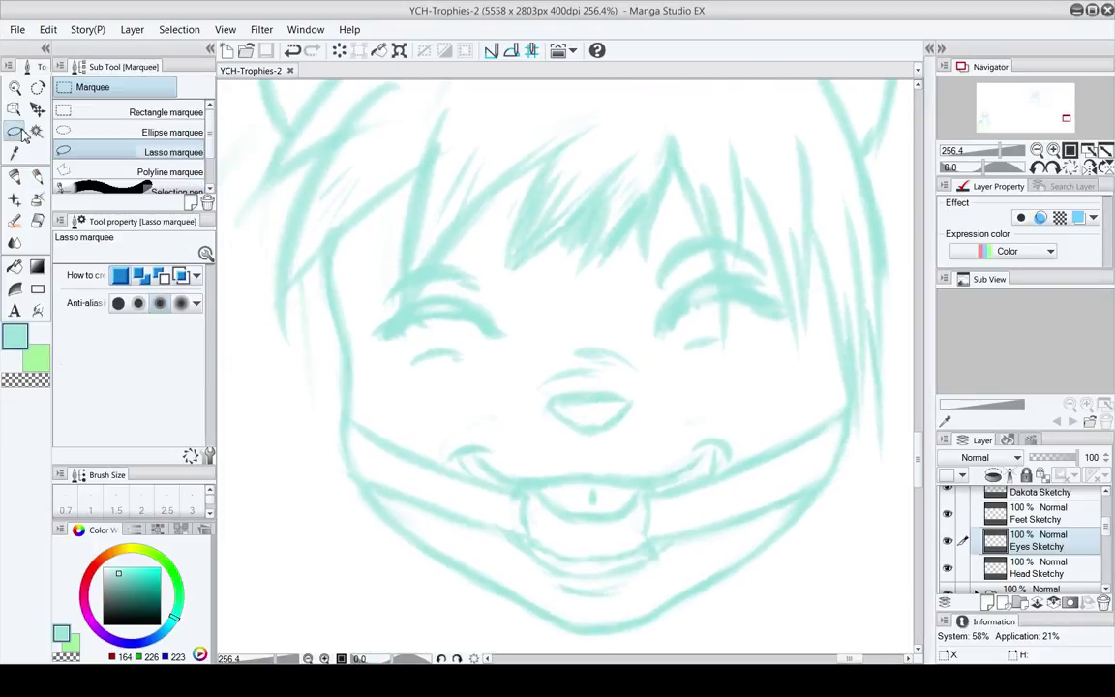
{"action": "mouse_move", "coordinate": [407, 211]}
{"action": "left_mouse_down"}
{"action": "mouse_move", "coordinate": [349, 274]}
{"action": "mouse_move", "coordinate": [481, 221]}
{"action": "left_mouse_up"}
{"action": "left_click", "coordinate": [488, 469]}
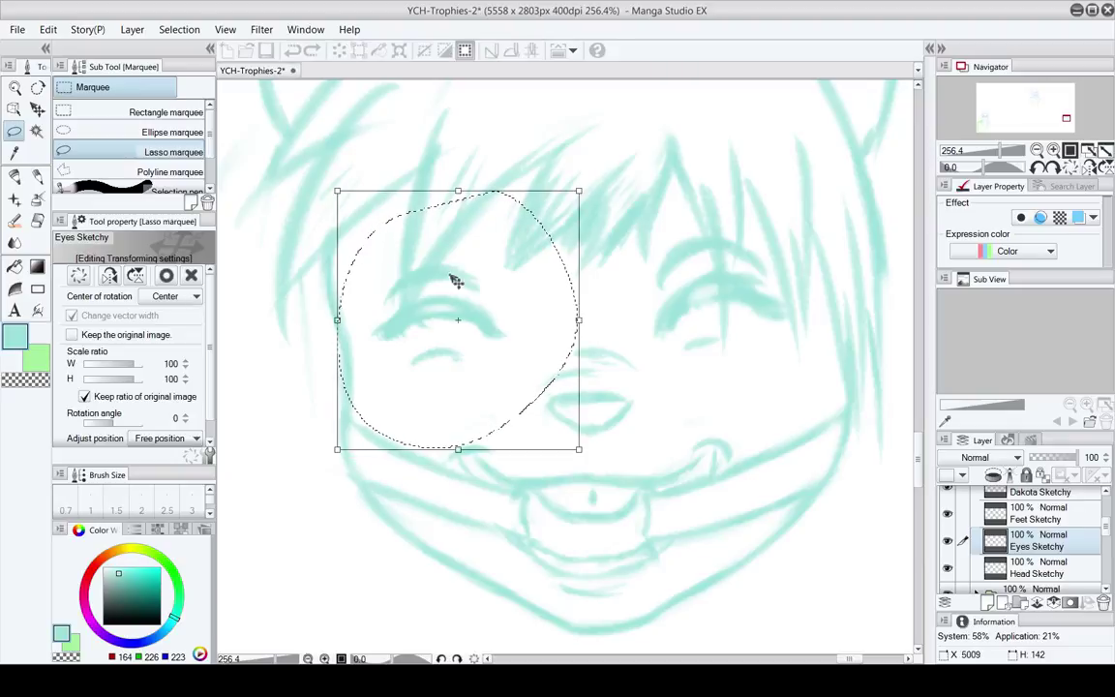
{"action": "left_click_drag", "start_coordinate": [330, 321], "coordinate": [323, 320]}
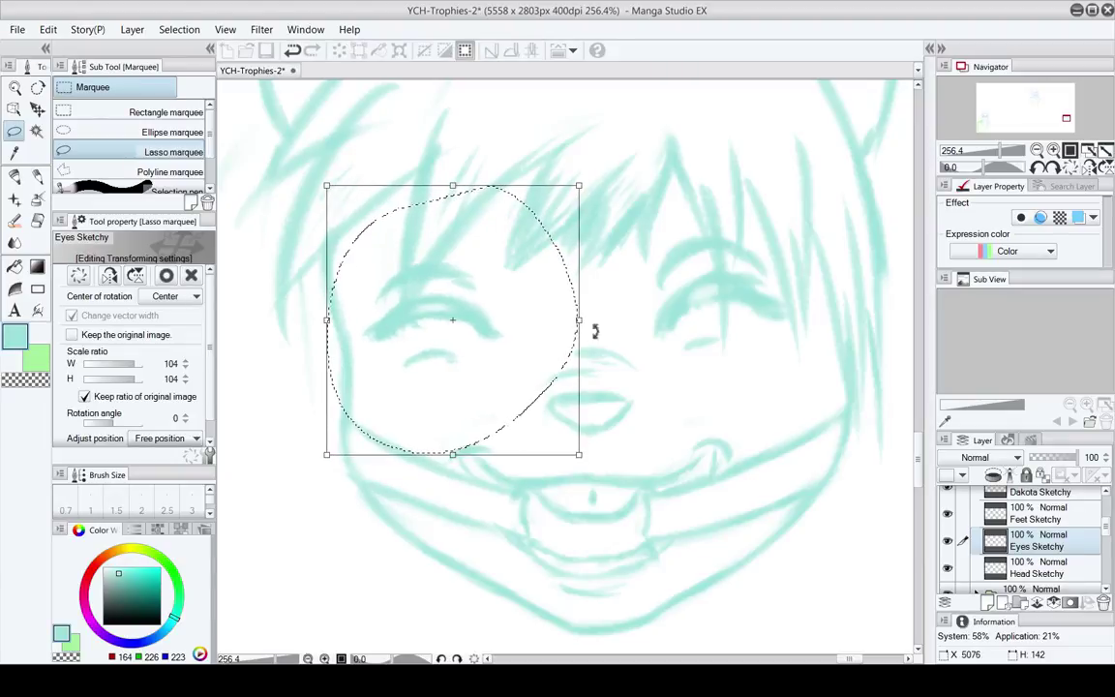
{"action": "left_click_drag", "start_coordinate": [598, 309], "coordinate": [562, 318]}
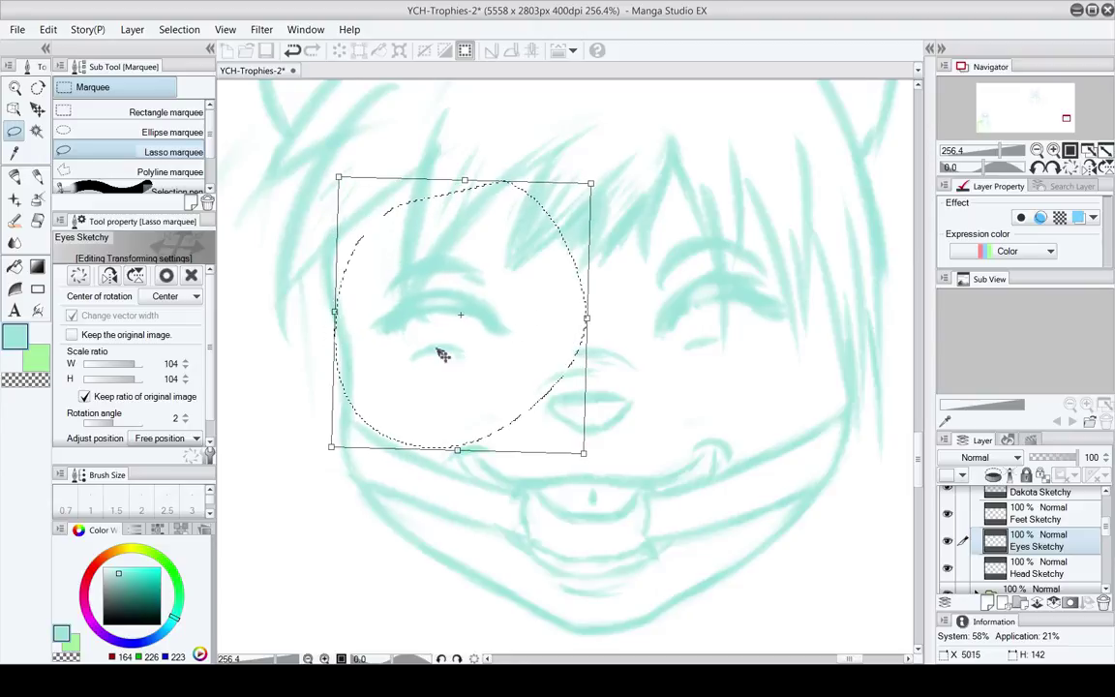
{"action": "left_click_drag", "start_coordinate": [330, 312], "coordinate": [325, 313]}
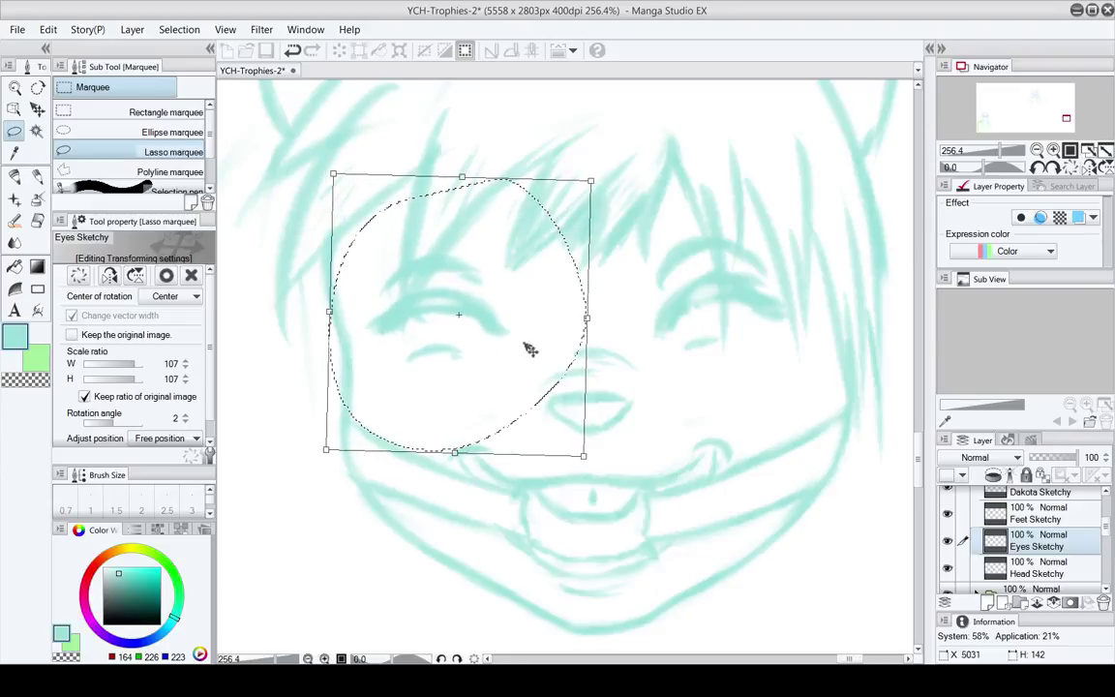
{"action": "key", "text": "Return"}
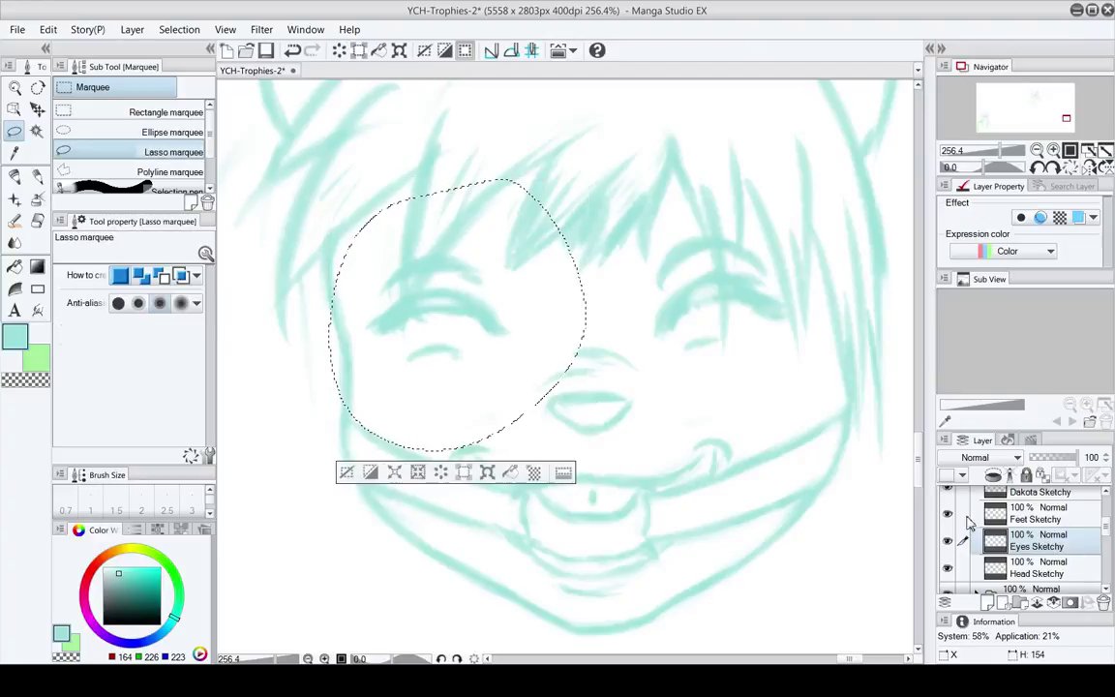
{"action": "left_click", "coordinate": [362, 473]}
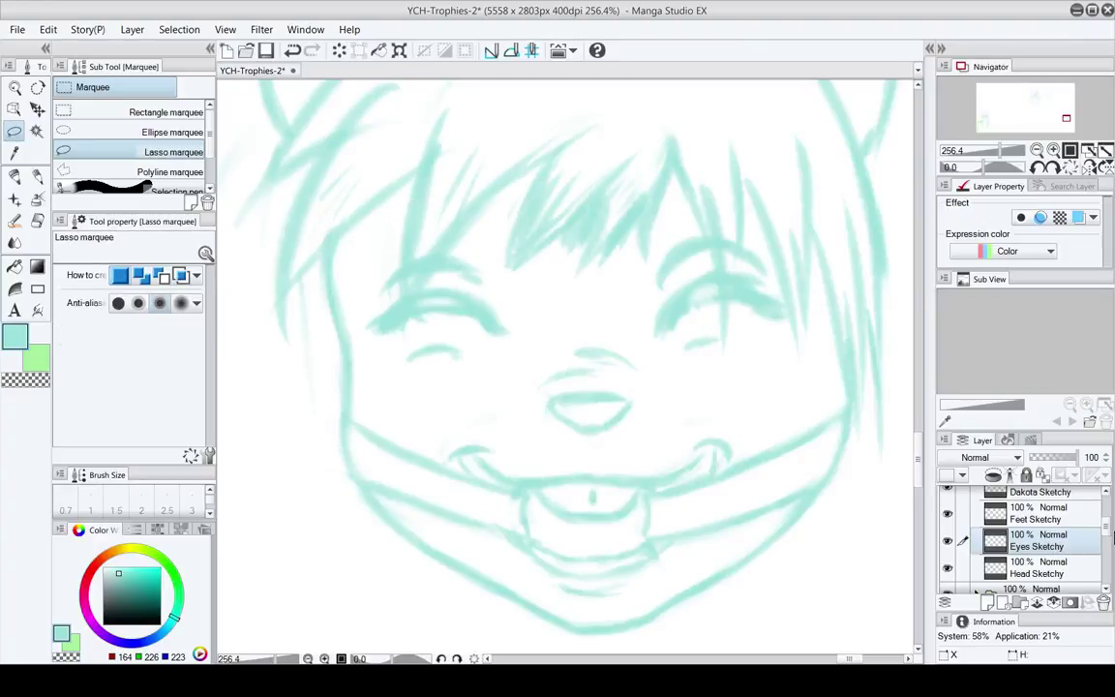
Show the Sketchy 1 Copy guide layer and move the eyes slightly down against its horizontal guideline
{"action": "scroll", "coordinate": [1060, 556], "scroll_direction": "down", "scroll_amount": 5}
{"action": "left_click", "coordinate": [948, 563]}
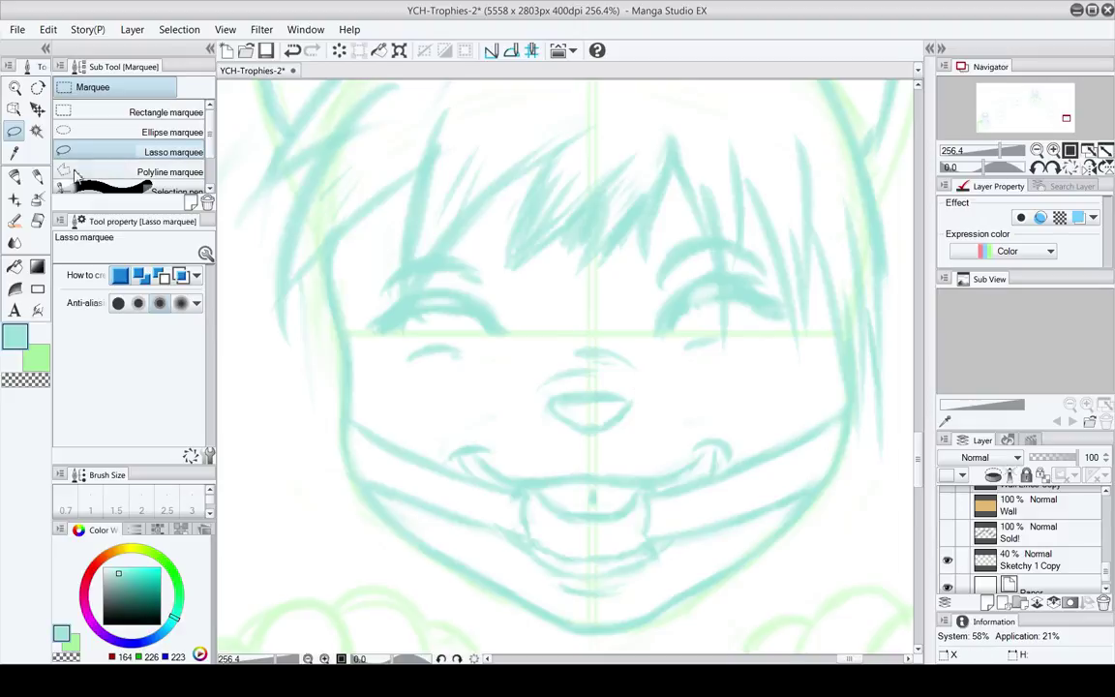
{"action": "left_click", "coordinate": [37, 110]}
{"action": "mouse_move", "coordinate": [648, 359]}
{"action": "left_mouse_down"}
{"action": "mouse_move", "coordinate": [618, 459]}
{"action": "mouse_move", "coordinate": [615, 418]}
{"action": "mouse_move", "coordinate": [628, 501]}
{"action": "mouse_move", "coordinate": [610, 291]}
{"action": "mouse_move", "coordinate": [596, 346]}
{"action": "mouse_move", "coordinate": [602, 328]}
{"action": "left_mouse_up"}
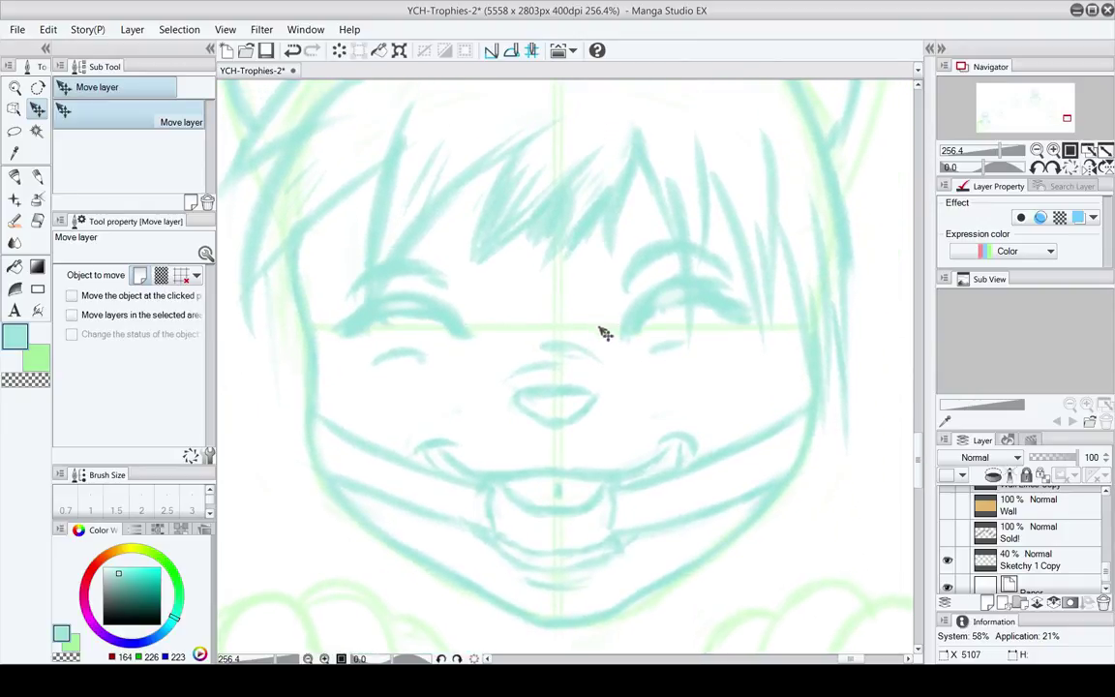
Rotate both eyes together by 1 degree and shift them slightly right, and hide the Sketchy 1 Copy layer
{"action": "left_click", "coordinate": [399, 50]}
{"action": "left_click_drag", "start_coordinate": [847, 249], "coordinate": [829, 272]}
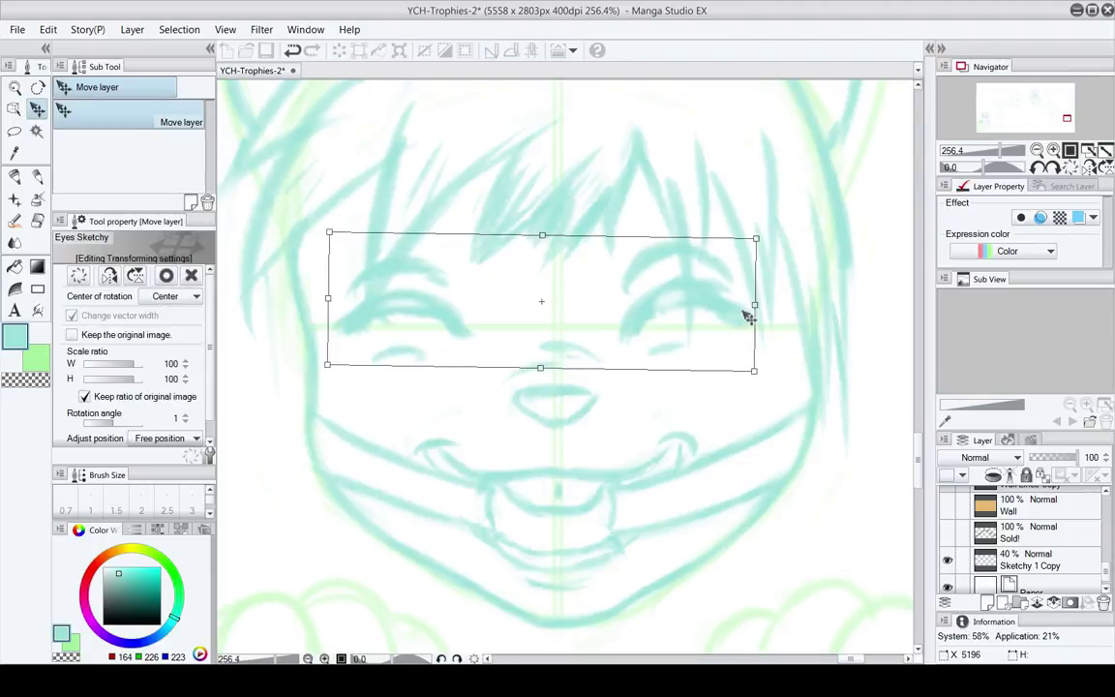
{"action": "left_click_drag", "start_coordinate": [739, 329], "coordinate": [745, 334]}
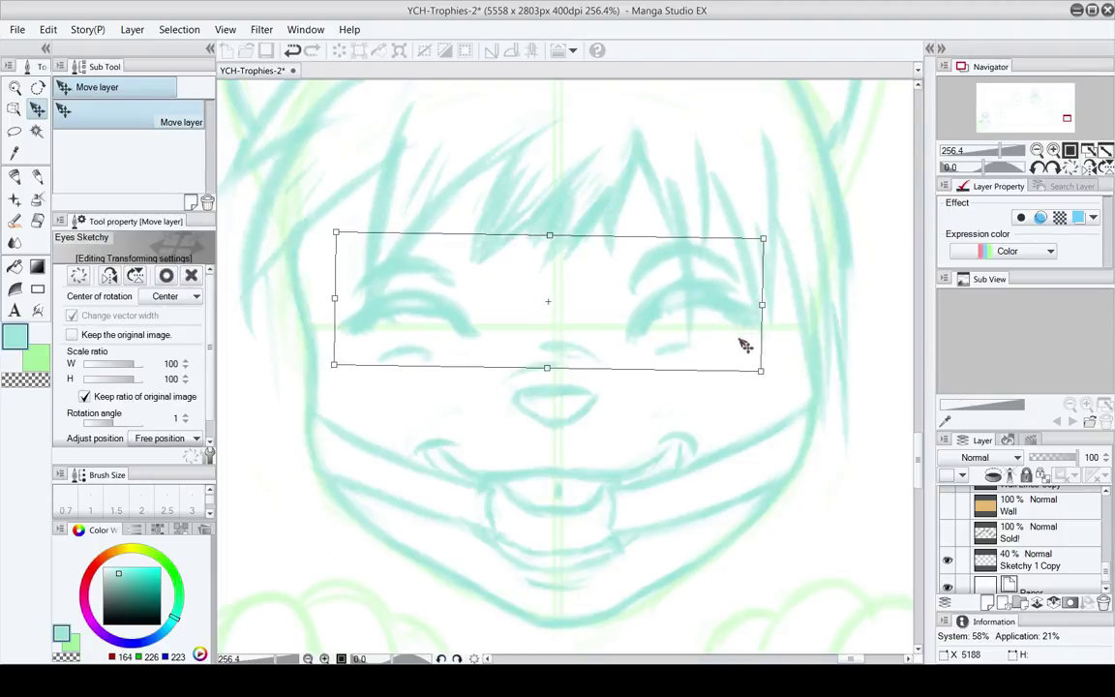
{"action": "key", "text": "Return"}
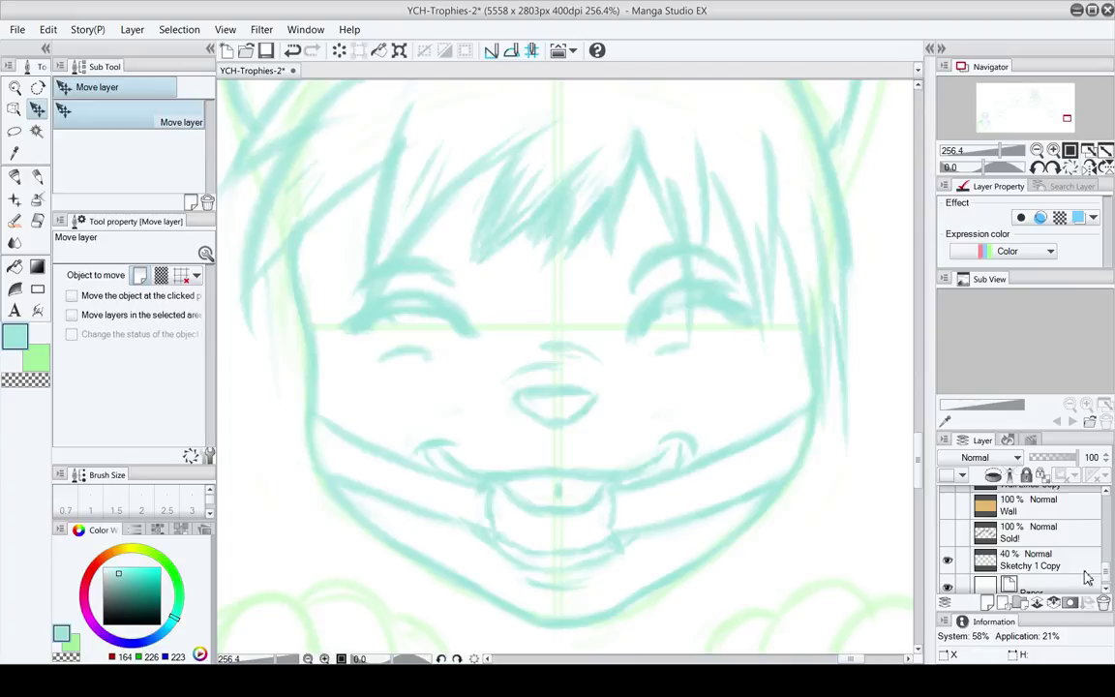
{"action": "left_click", "coordinate": [948, 565]}
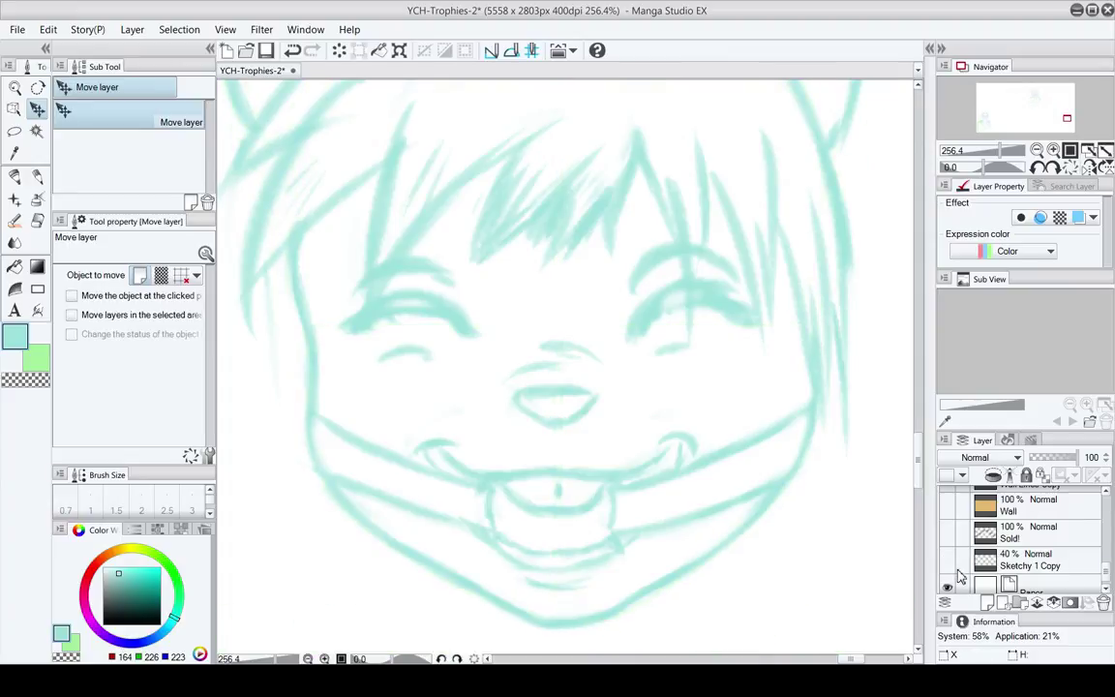
Show the Sketchy 1 Copy guide layer beneath the face sketch and save the file
{"action": "left_click", "coordinate": [948, 565]}
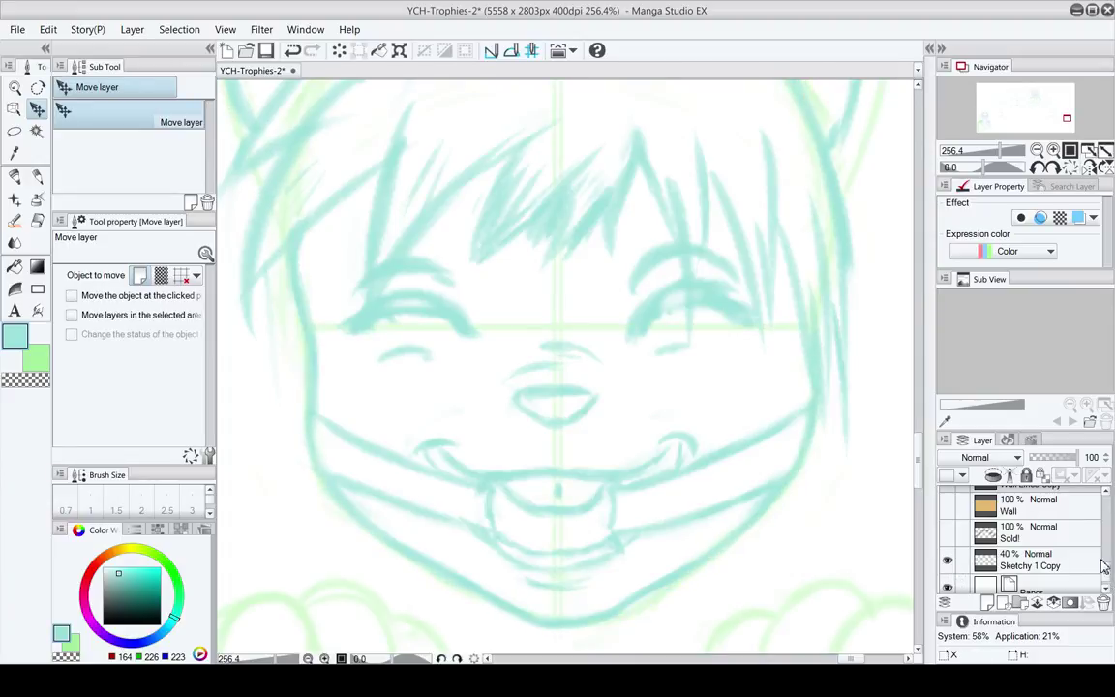
{"action": "left_click_drag", "start_coordinate": [1104, 567], "coordinate": [1106, 535]}
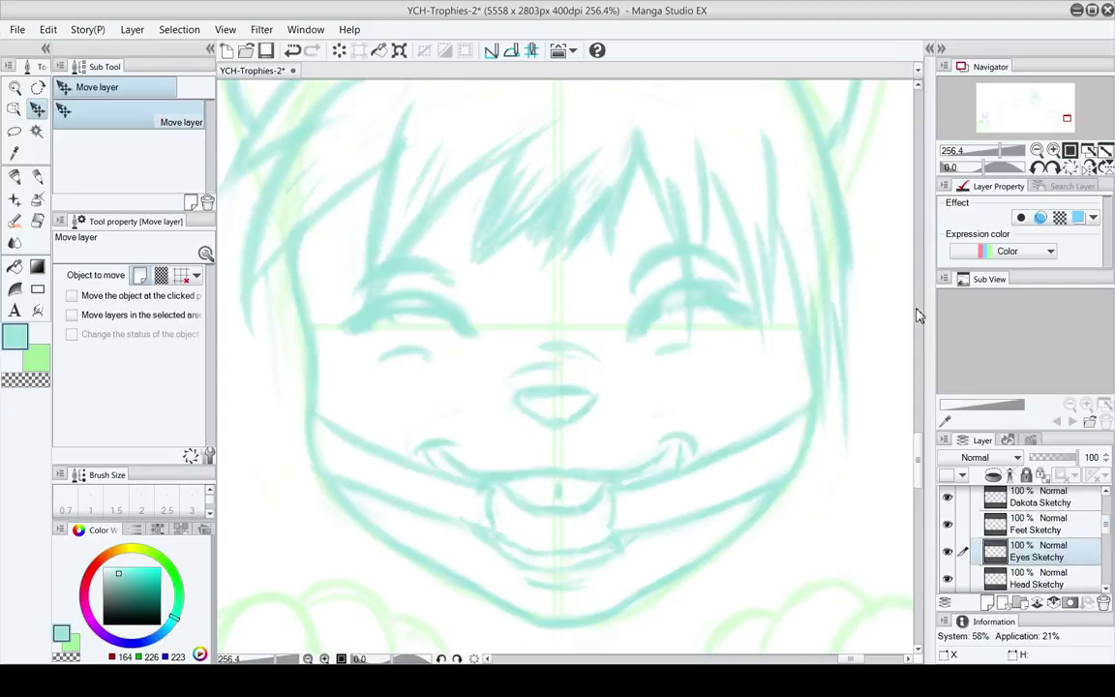
{"action": "scroll", "coordinate": [590, 446], "scroll_direction": "down", "scroll_amount": 1}
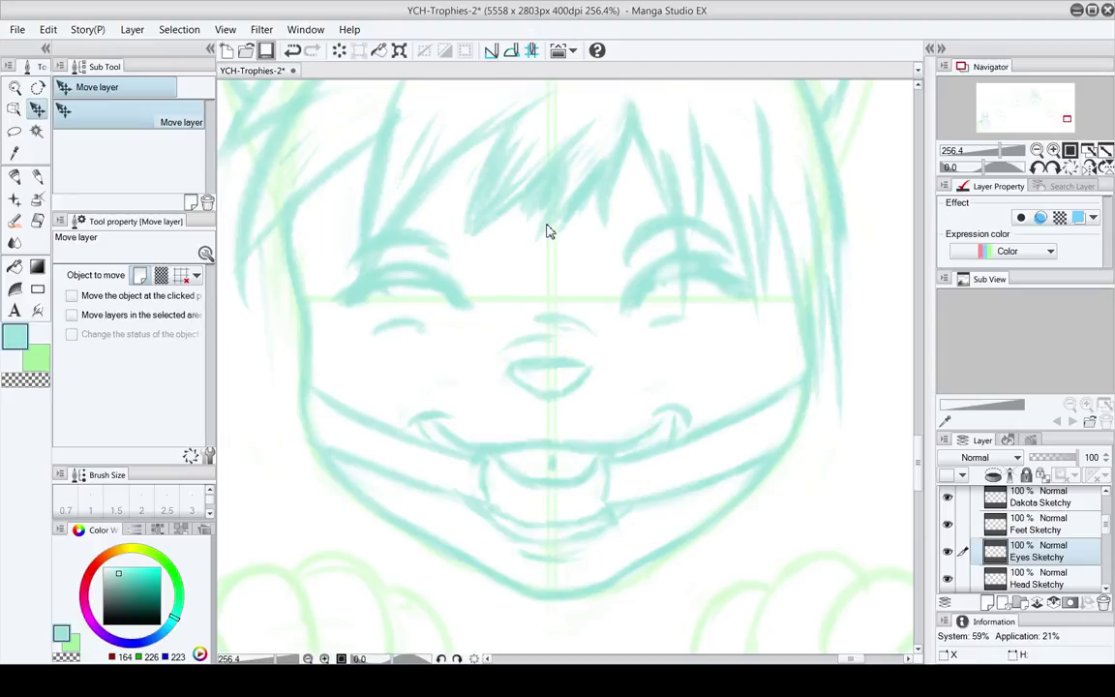
{"action": "key", "text": "ctrl+s"}
On the Head Sketchy layer, strengthen the nose's top edge, then clean up and redraw the crease lines above it with the Rough pencil
{"action": "scroll", "coordinate": [1109, 581], "scroll_direction": "down", "scroll_amount": 5}
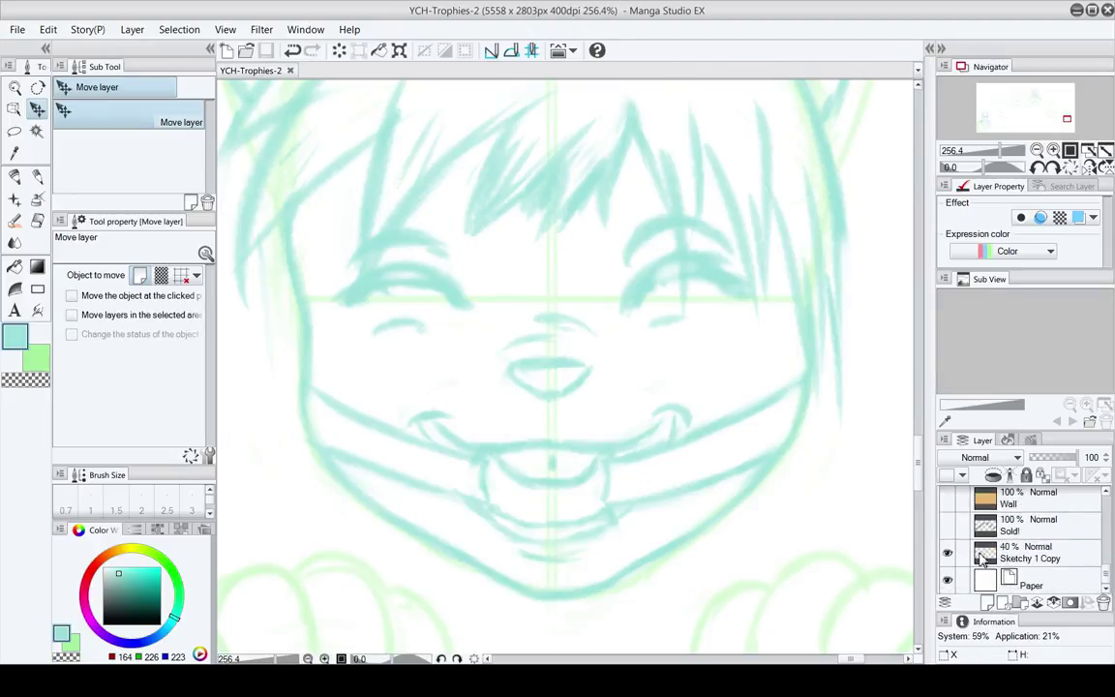
{"action": "scroll", "coordinate": [1102, 542], "scroll_direction": "up", "scroll_amount": 5}
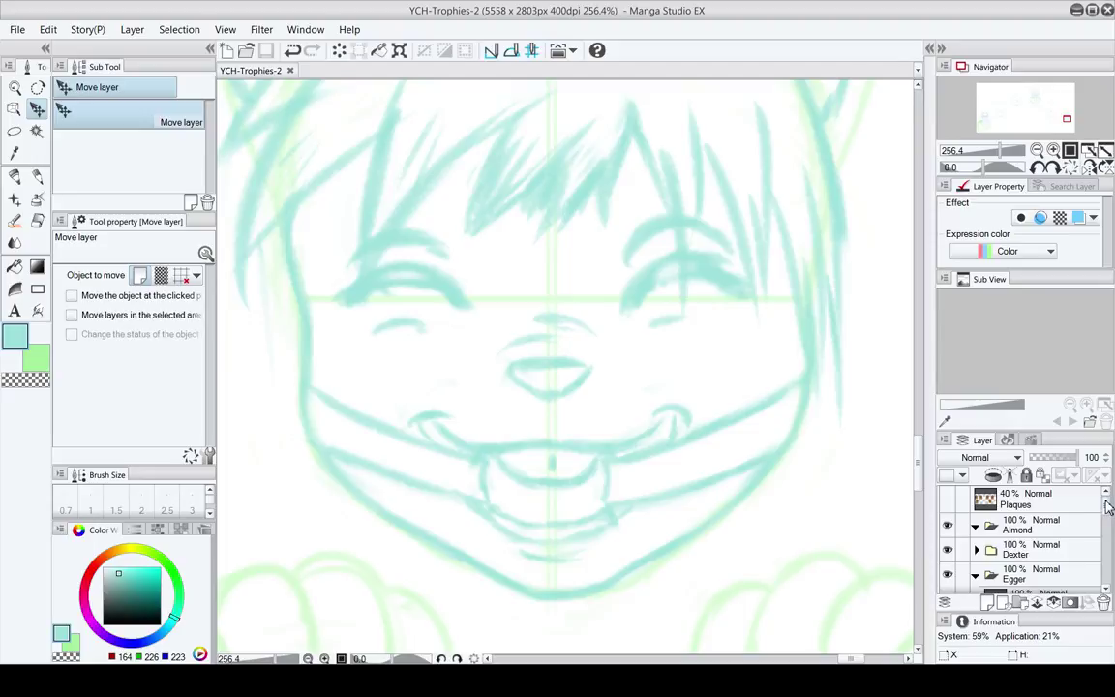
{"action": "scroll", "coordinate": [1108, 507], "scroll_direction": "down", "scroll_amount": 5}
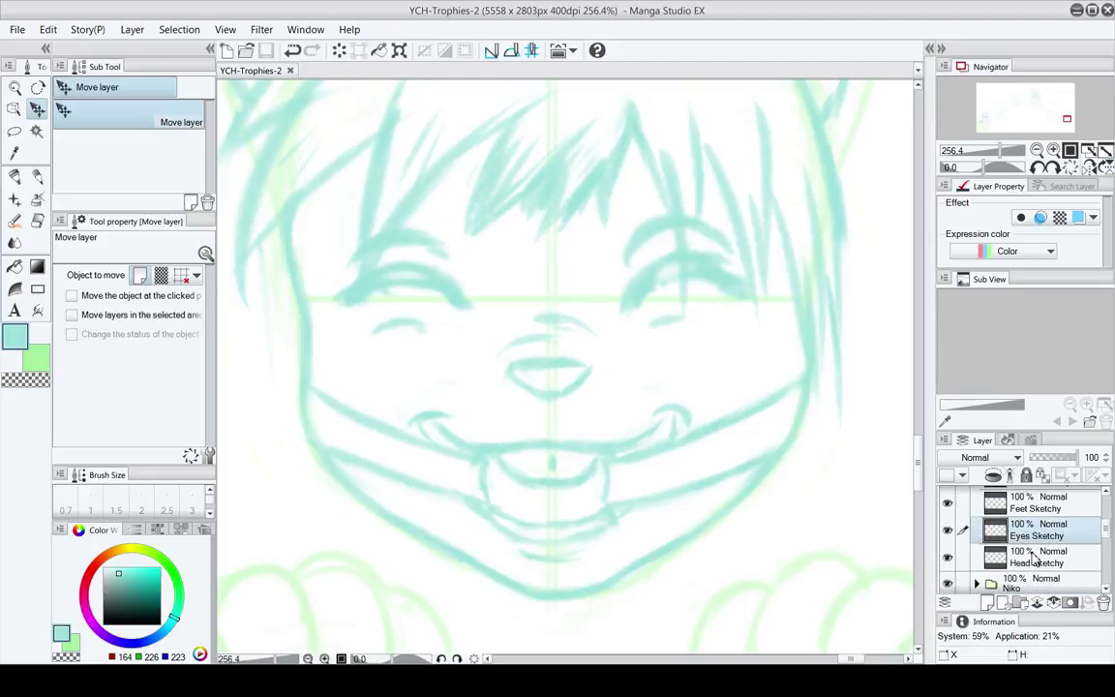
{"action": "left_click", "coordinate": [1033, 556]}
{"action": "left_click_drag", "start_coordinate": [600, 433], "coordinate": [615, 457]}
{"action": "key", "text": "p"}
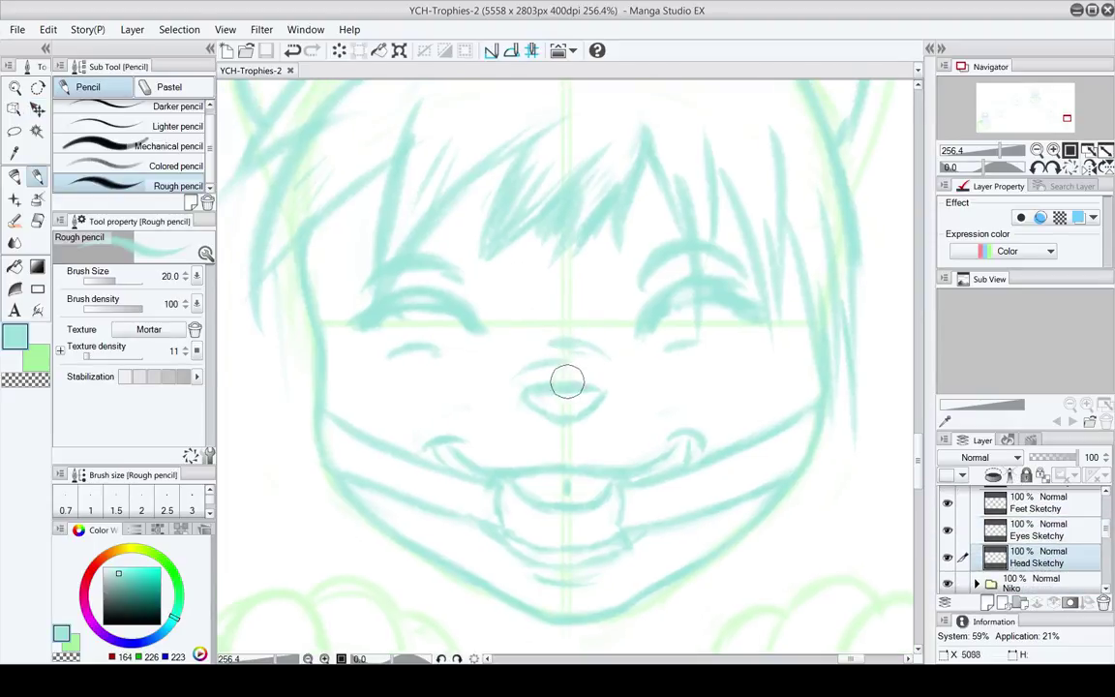
{"action": "left_click_drag", "start_coordinate": [534, 370], "coordinate": [587, 374]}
{"action": "key", "text": "e"}
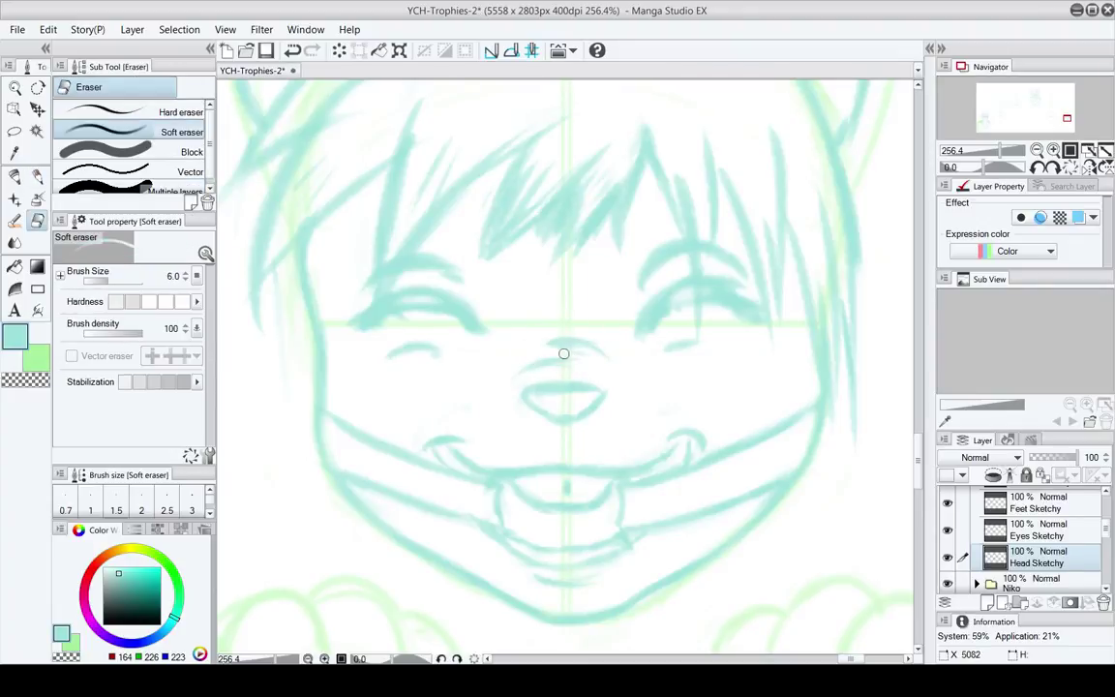
{"action": "key", "text": "bracketleft"}
{"action": "key", "text": "p"}
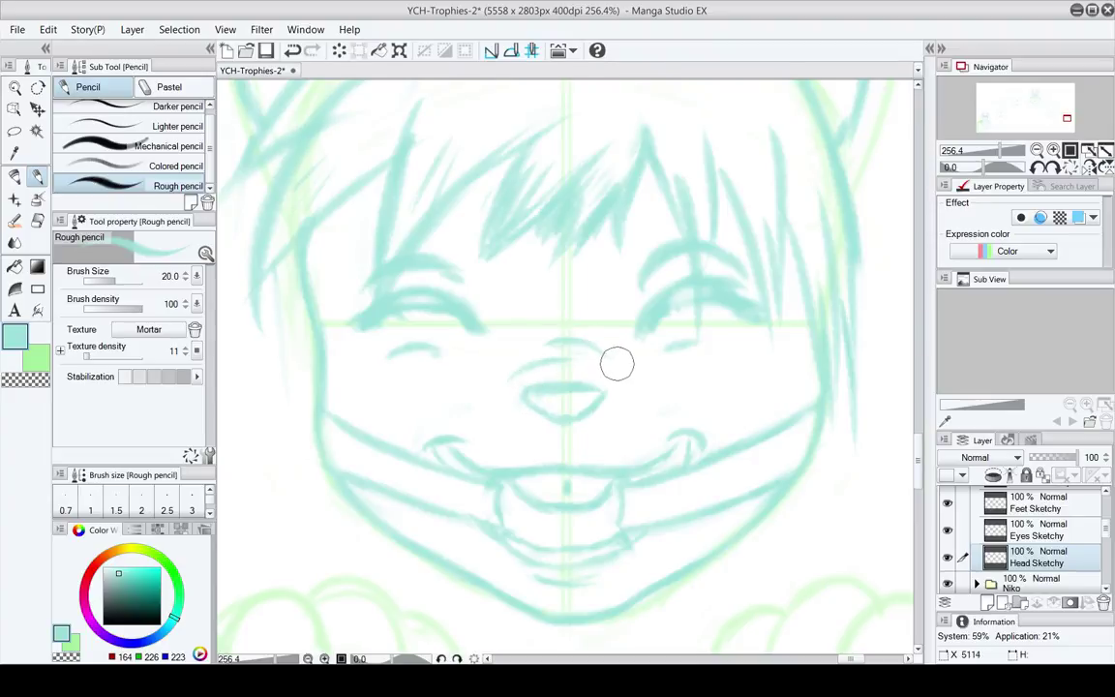
{"action": "mouse_move", "coordinate": [575, 342]}
{"action": "left_mouse_down"}
{"action": "mouse_move", "coordinate": [588, 463]}
{"action": "mouse_move", "coordinate": [584, 346]}
{"action": "left_mouse_up"}
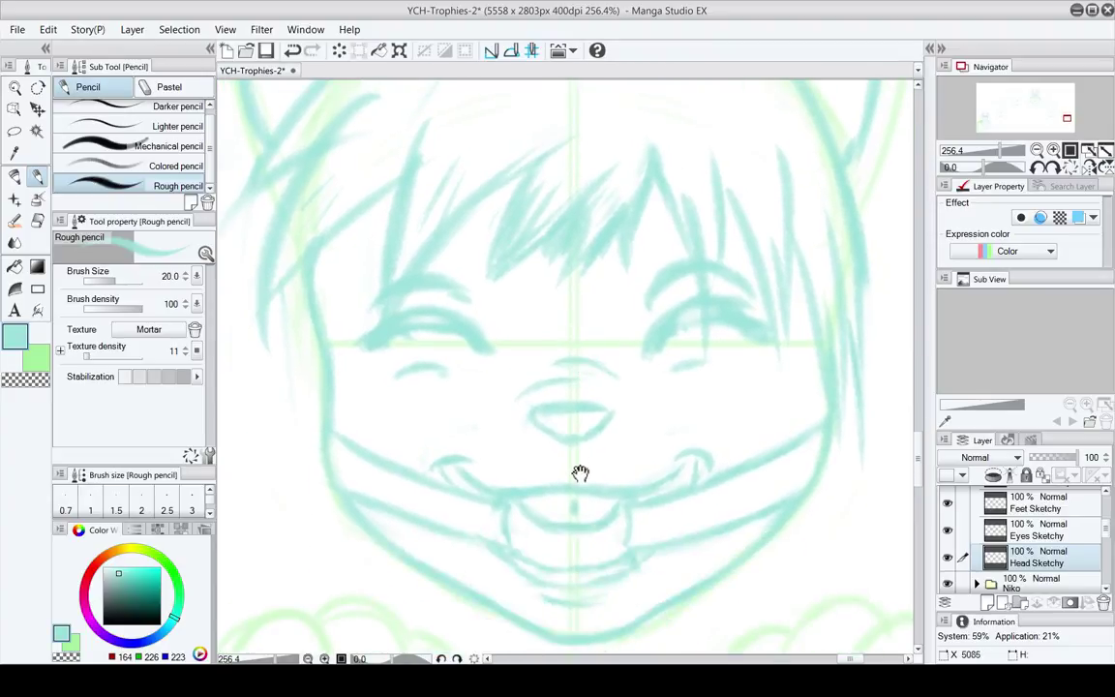
Sketch short curved cheek creases just outside both corners of the smile with the Rough pencil
{"action": "left_click_drag", "start_coordinate": [580, 473], "coordinate": [568, 421]}
{"action": "mouse_move", "coordinate": [404, 396]}
{"action": "left_mouse_down"}
{"action": "mouse_move", "coordinate": [418, 378]}
{"action": "mouse_move", "coordinate": [420, 390]}
{"action": "left_mouse_up"}
{"action": "key", "text": "ctrl+z"}
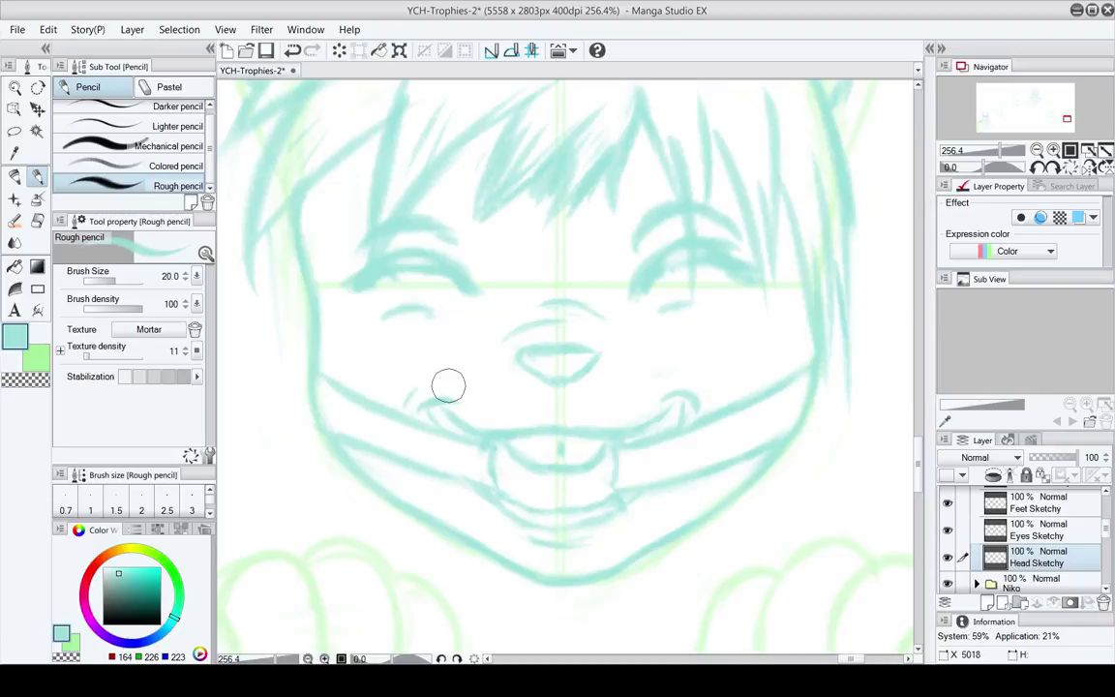
{"action": "left_click_drag", "start_coordinate": [718, 404], "coordinate": [701, 387]}
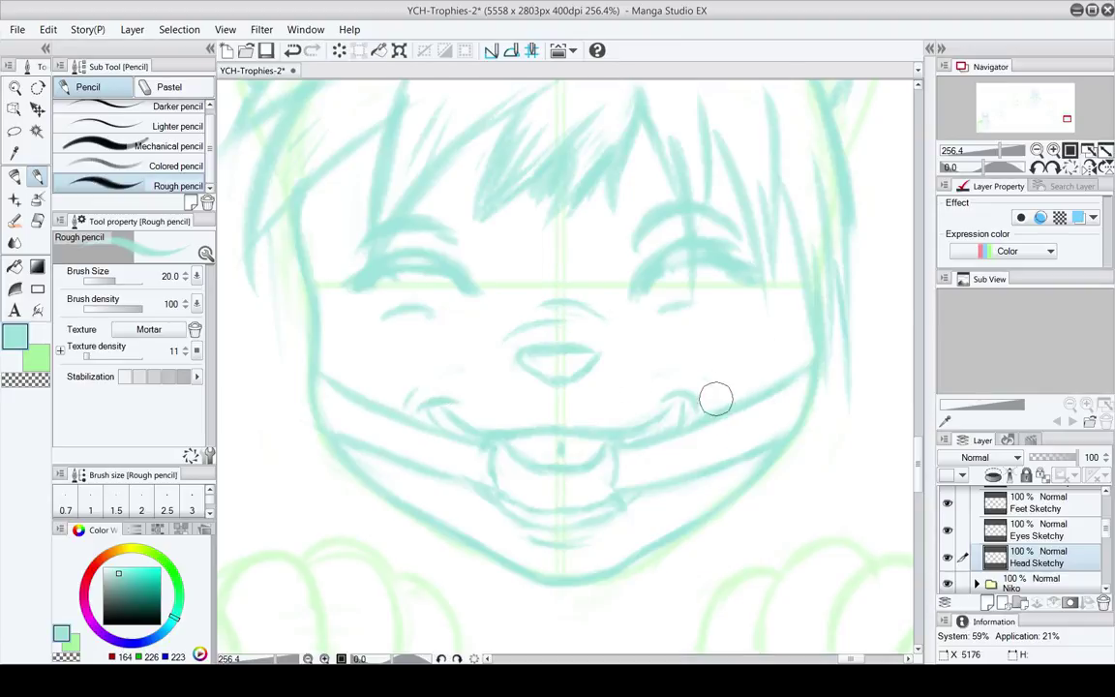
On the Eyes Sketchy layer, erase the old creases under both eyes and redraw them as smaller, thinner curves
{"action": "mouse_move", "coordinate": [625, 372]}
{"action": "left_mouse_down"}
{"action": "mouse_move", "coordinate": [629, 426]}
{"action": "mouse_move", "coordinate": [622, 405]}
{"action": "left_mouse_up"}
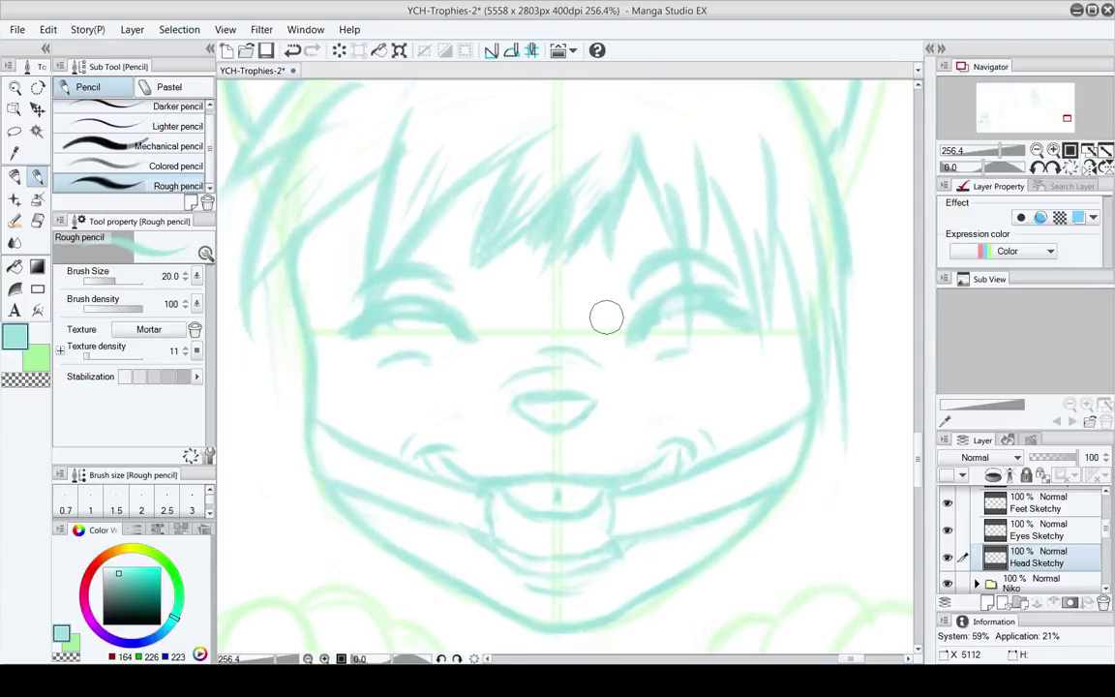
{"action": "left_click", "coordinate": [1031, 530]}
{"action": "key", "text": "e"}
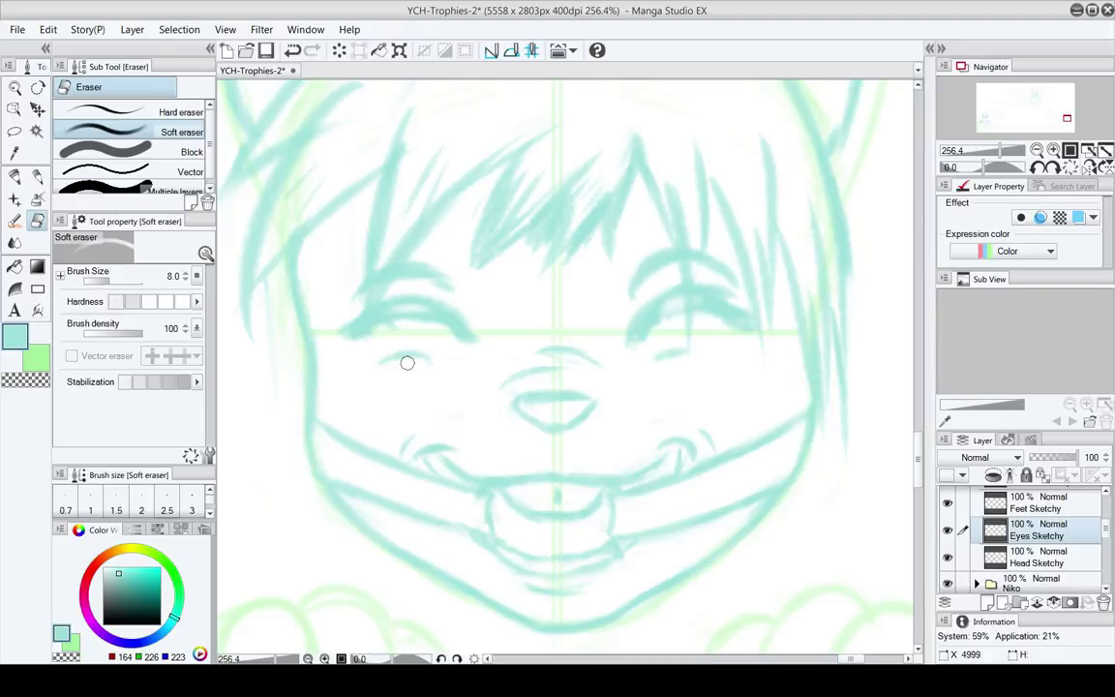
{"action": "key", "text": "p"}
{"action": "key", "text": "e"}
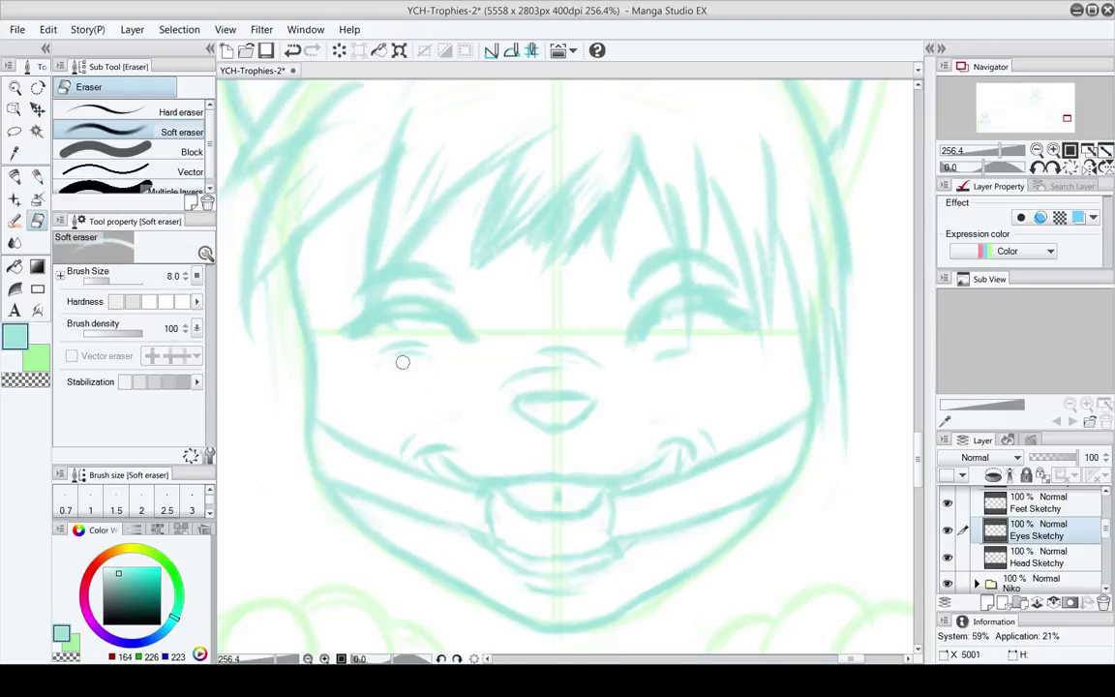
{"action": "left_click_drag", "start_coordinate": [640, 328], "coordinate": [600, 311]}
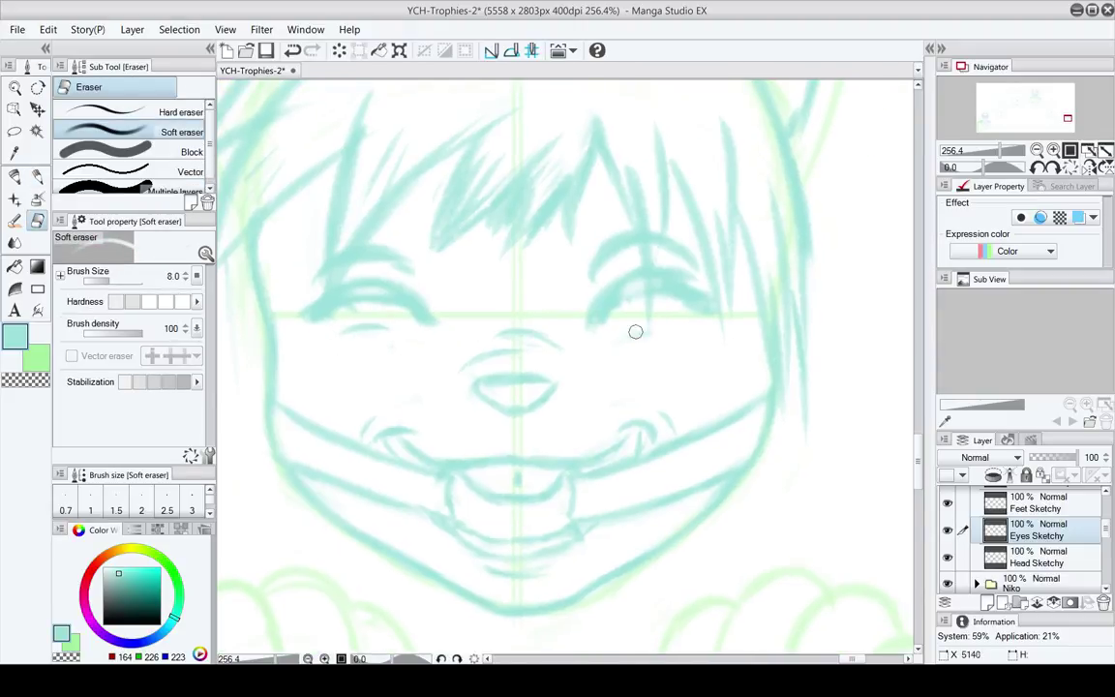
{"action": "key", "text": "p"}
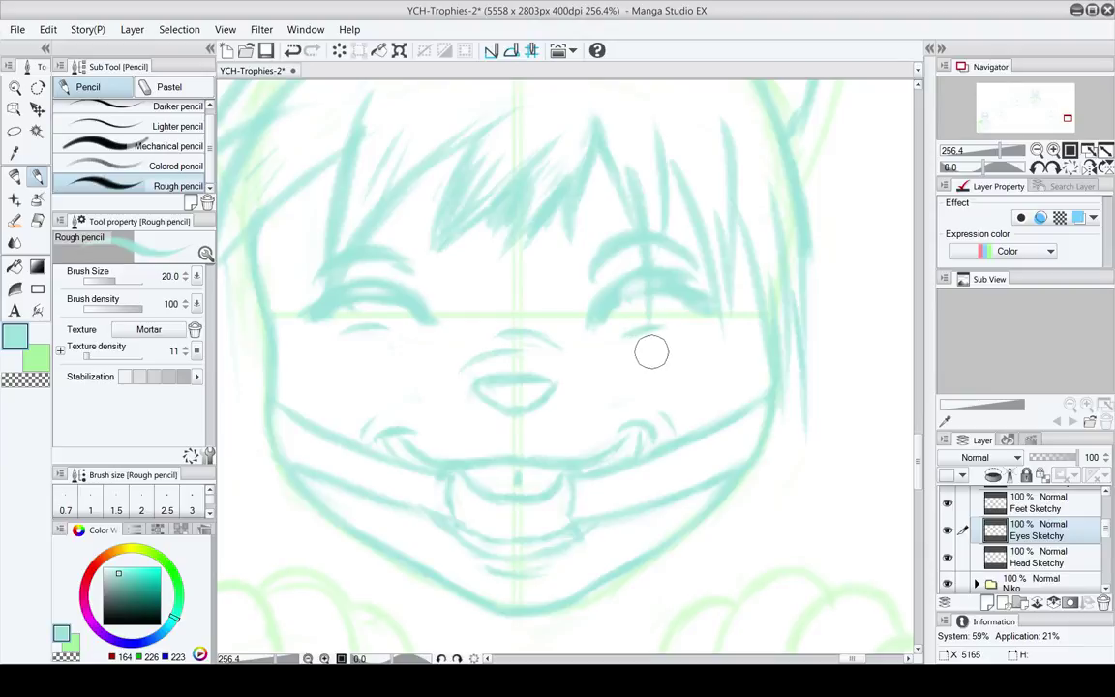
{"action": "key", "text": "e"}
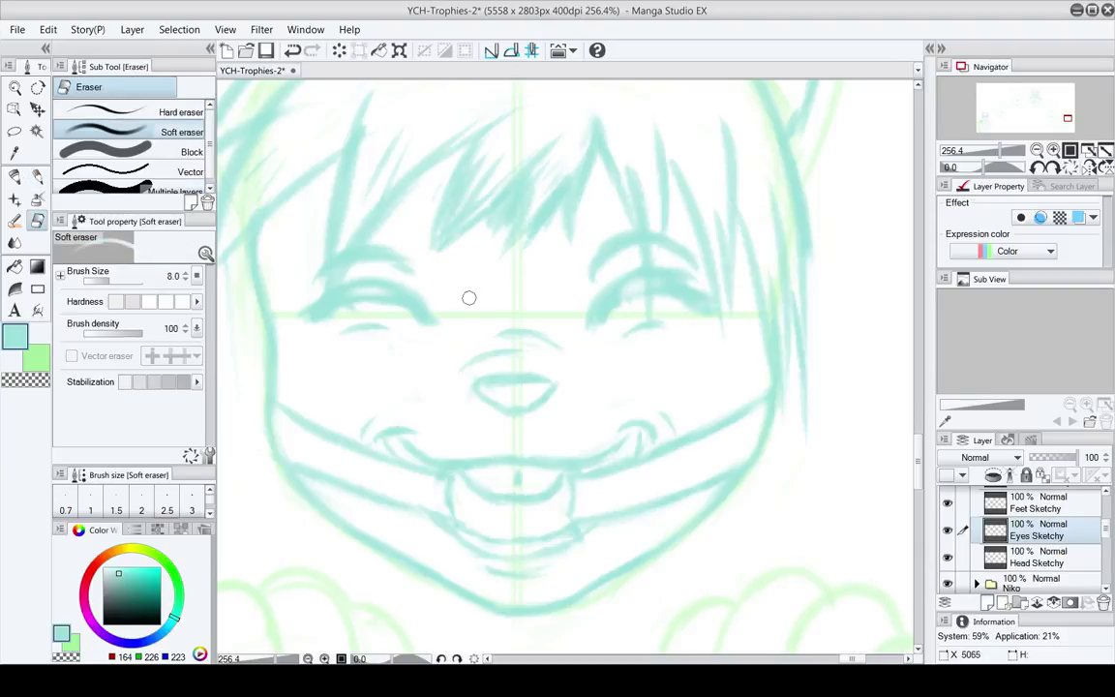
Lasso the crease under the left eye, rotate it 6 degrees and shift it slightly, then clear the selection and save the file
{"action": "left_click_drag", "start_coordinate": [387, 355], "coordinate": [436, 335]}
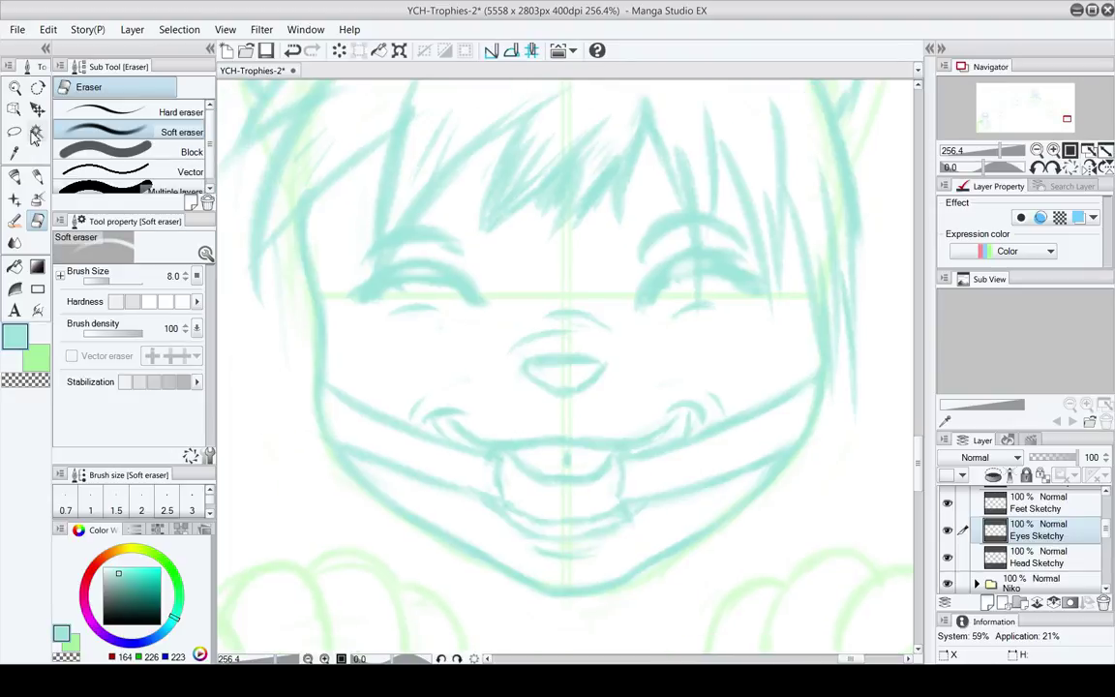
{"action": "key", "text": "m"}
{"action": "mouse_move", "coordinate": [388, 306]}
{"action": "left_mouse_down"}
{"action": "mouse_move", "coordinate": [404, 333]}
{"action": "mouse_move", "coordinate": [389, 307]}
{"action": "left_mouse_up"}
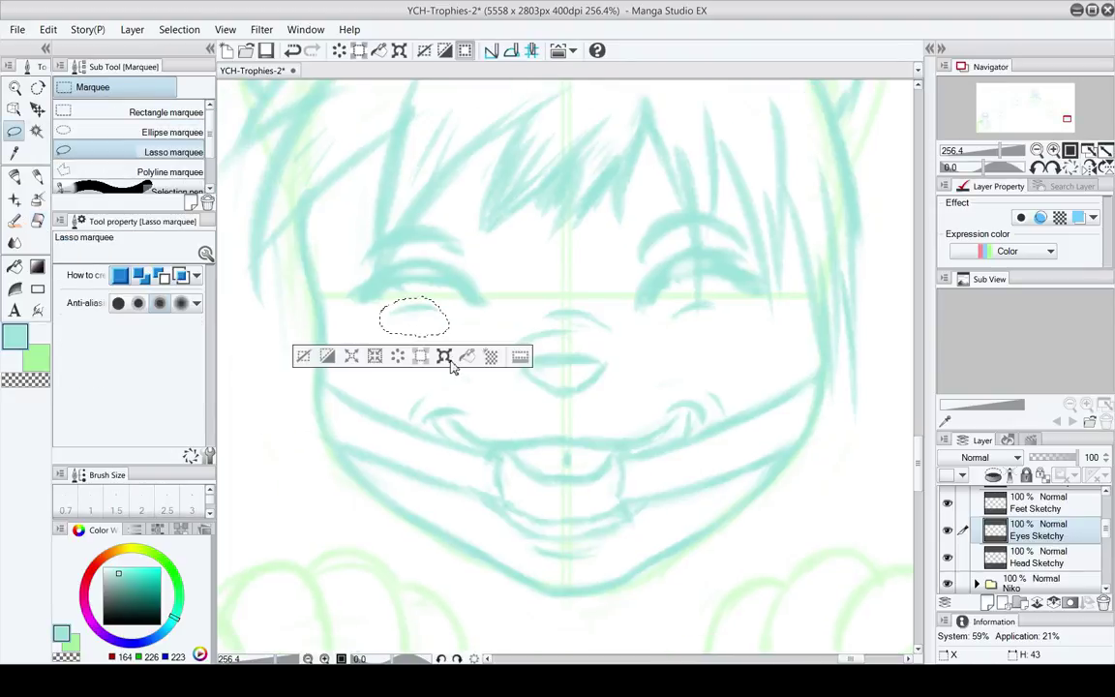
{"action": "key", "text": "ctrl+t"}
{"action": "left_click_drag", "start_coordinate": [492, 311], "coordinate": [498, 318]}
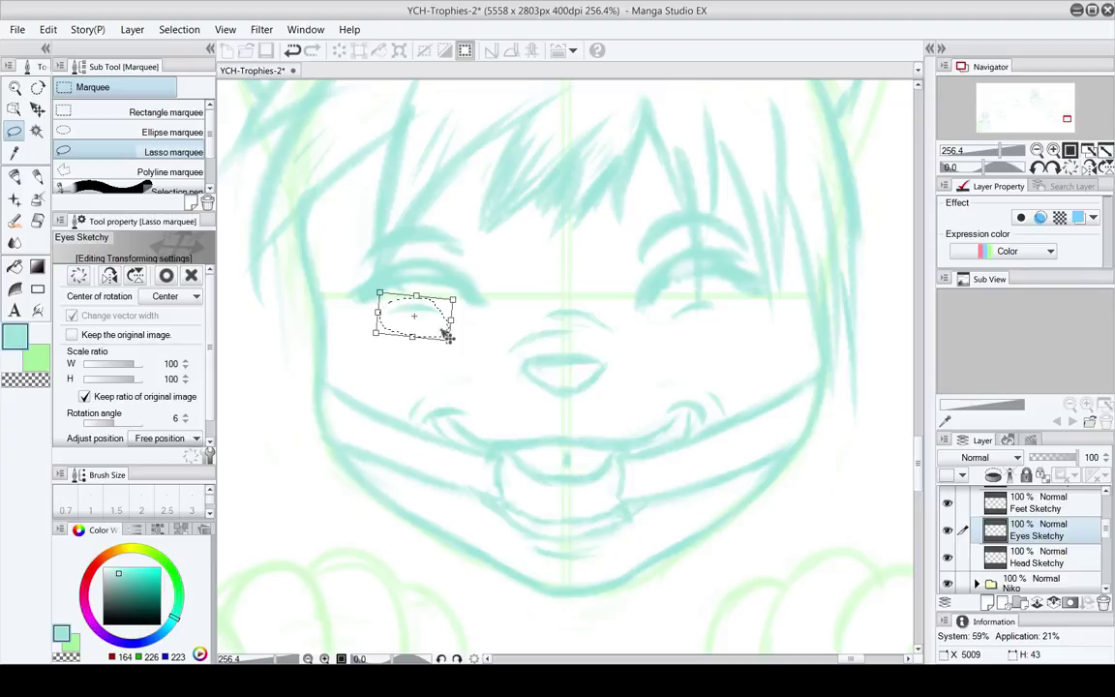
{"action": "key", "text": "Return"}
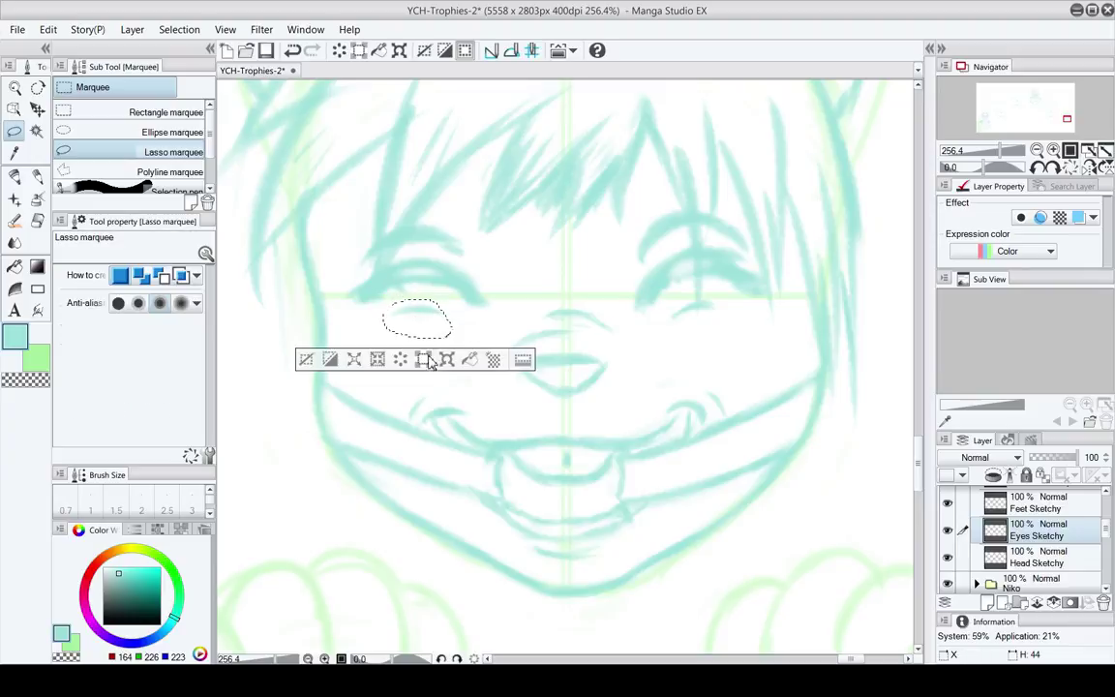
{"action": "left_click", "coordinate": [306, 360]}
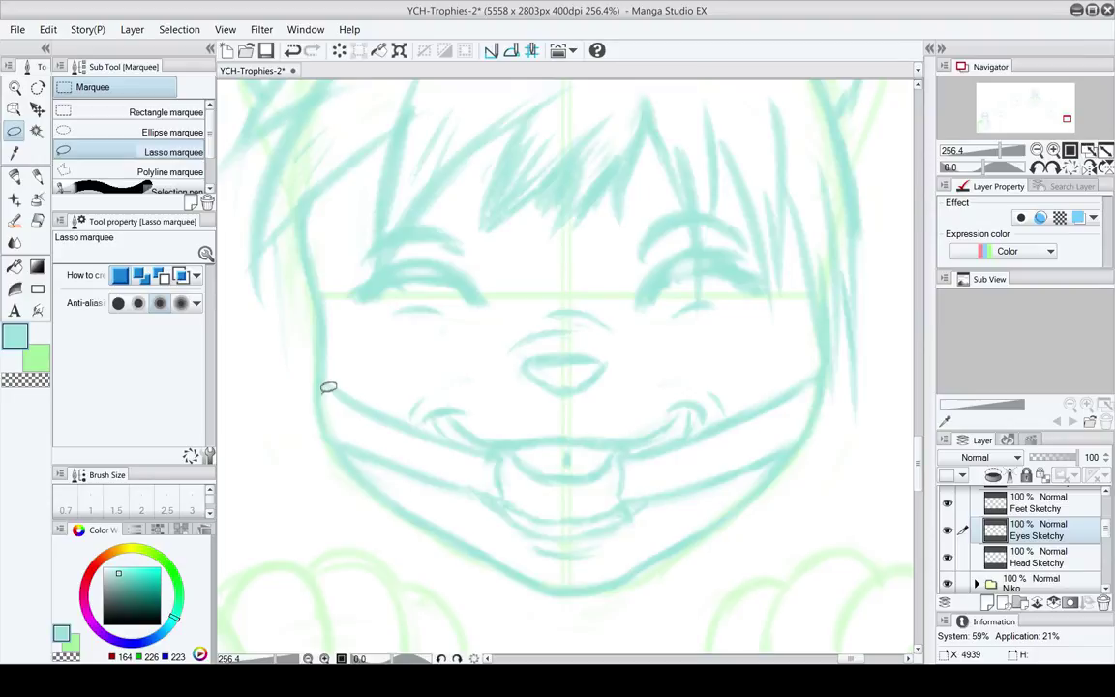
{"action": "key", "text": "ctrl+s"}
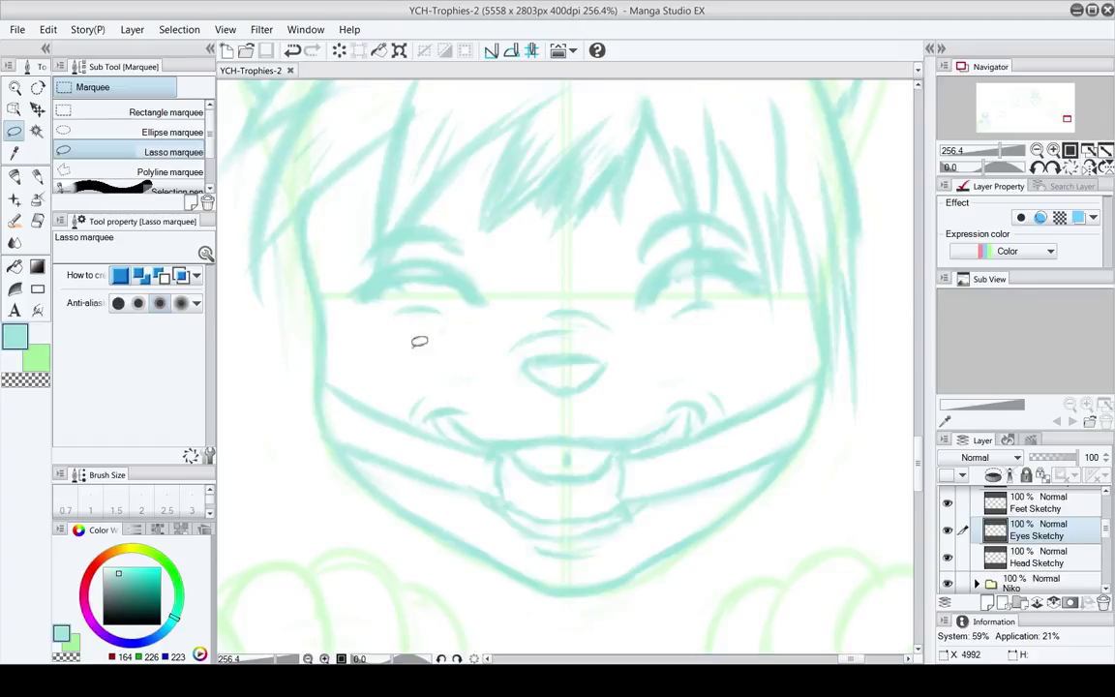
Extend and darken the outer lash corners of both closed eyes, tidying their edges with the Soft eraser
{"action": "mouse_move", "coordinate": [412, 255]}
{"action": "left_mouse_down"}
{"action": "mouse_move", "coordinate": [433, 287]}
{"action": "mouse_move", "coordinate": [392, 325]}
{"action": "left_mouse_up"}
{"action": "key", "text": "p"}
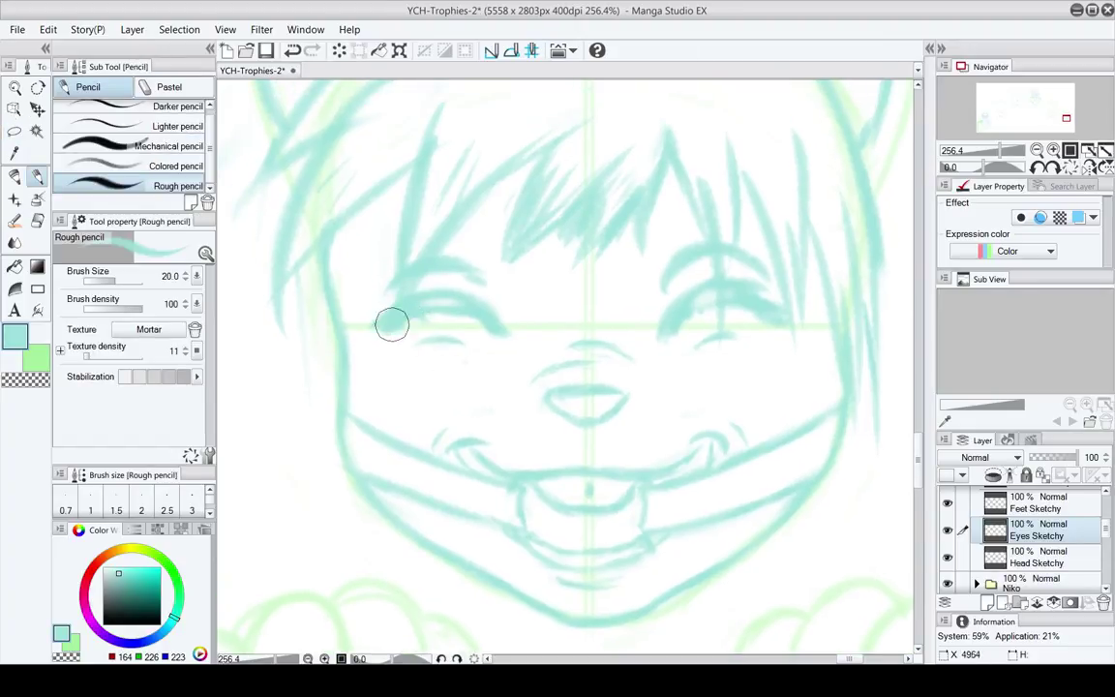
{"action": "key", "text": "e"}
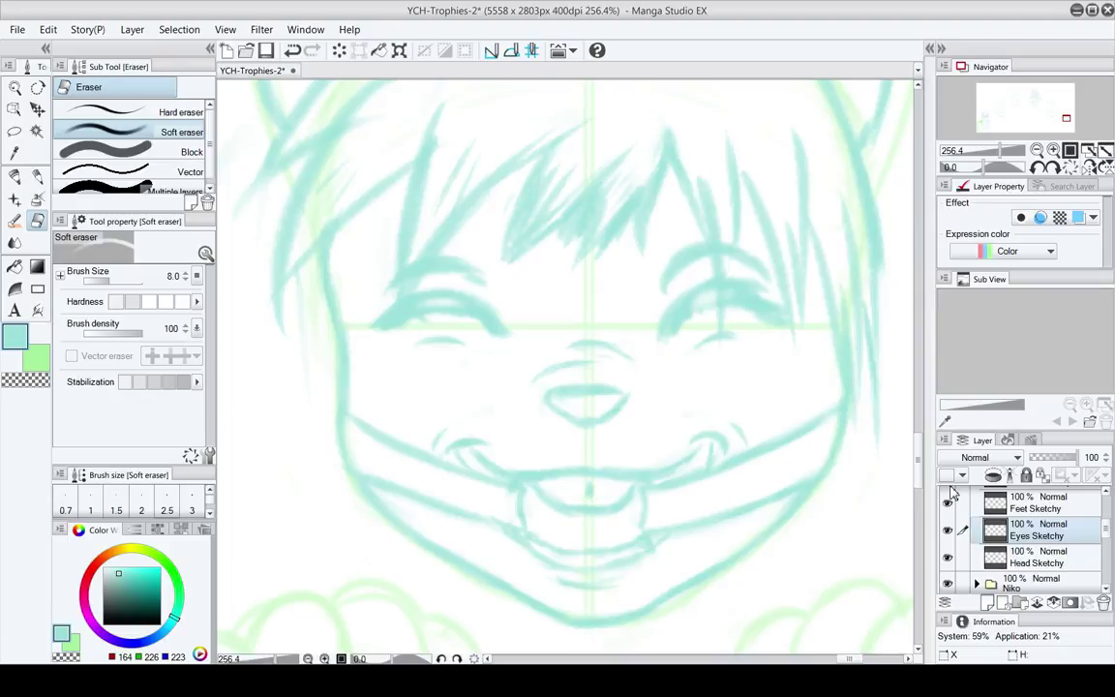
{"action": "key", "text": "p"}
{"action": "left_click_drag", "start_coordinate": [401, 310], "coordinate": [381, 319]}
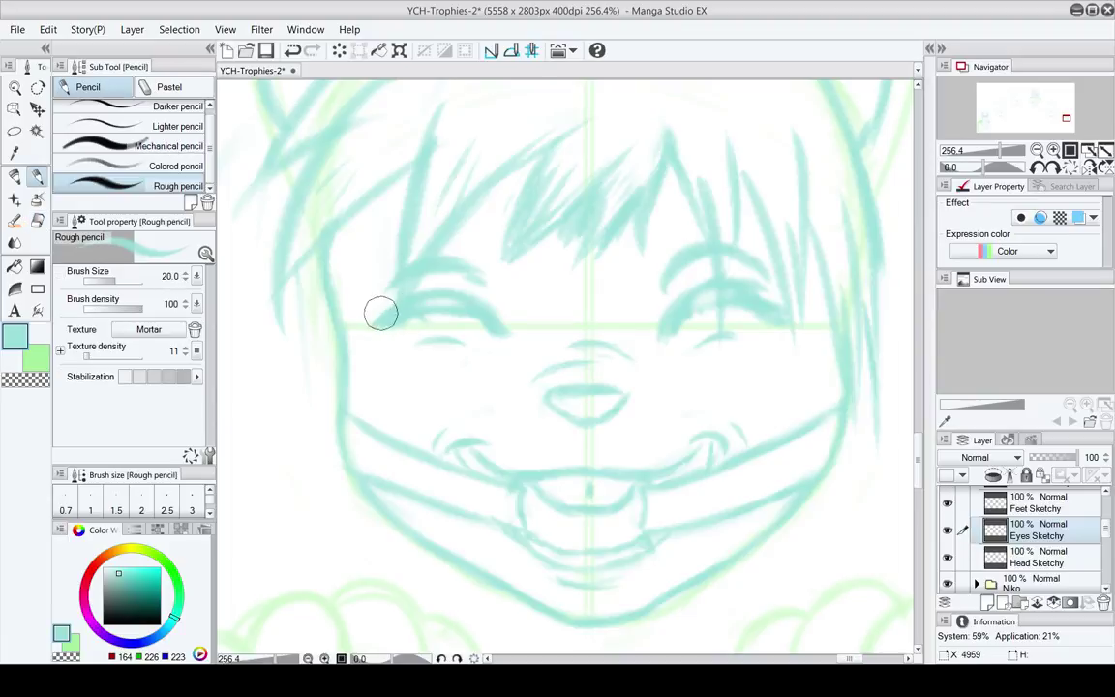
{"action": "left_click_drag", "start_coordinate": [717, 343], "coordinate": [641, 309]}
{"action": "key", "text": "e"}
{"action": "key", "text": "p"}
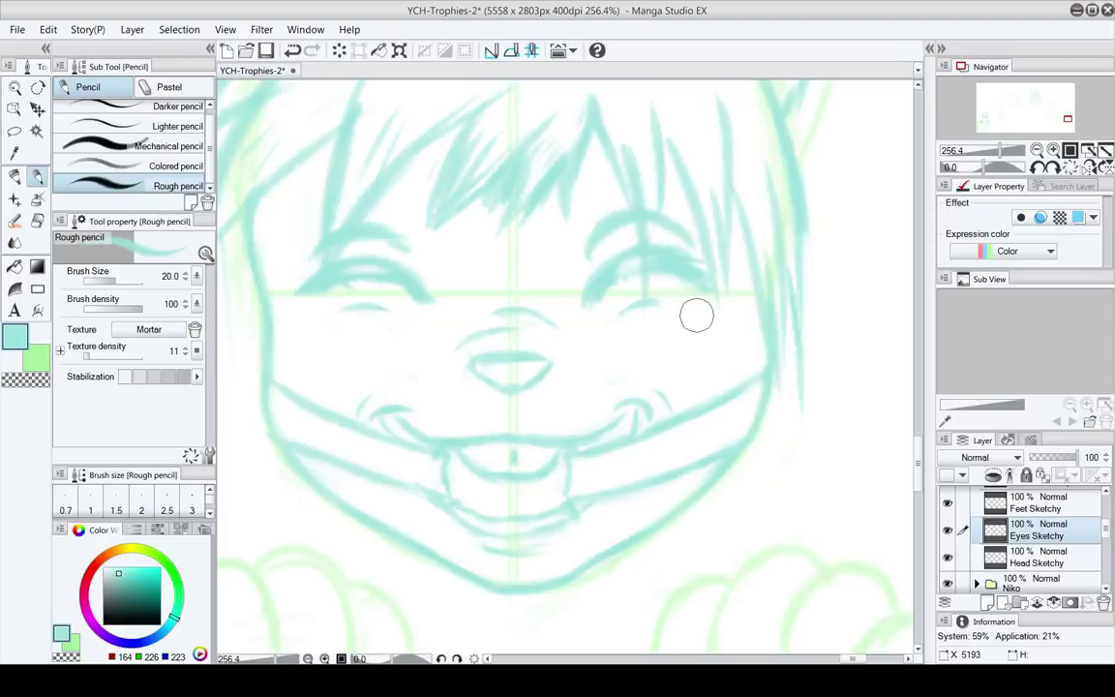
Rework the left eye's lash arc with the Rough pencil and trim the underside of its outer corner
{"action": "mouse_move", "coordinate": [648, 397]}
{"action": "left_mouse_down"}
{"action": "mouse_move", "coordinate": [672, 371]}
{"action": "mouse_move", "coordinate": [693, 377]}
{"action": "left_mouse_up"}
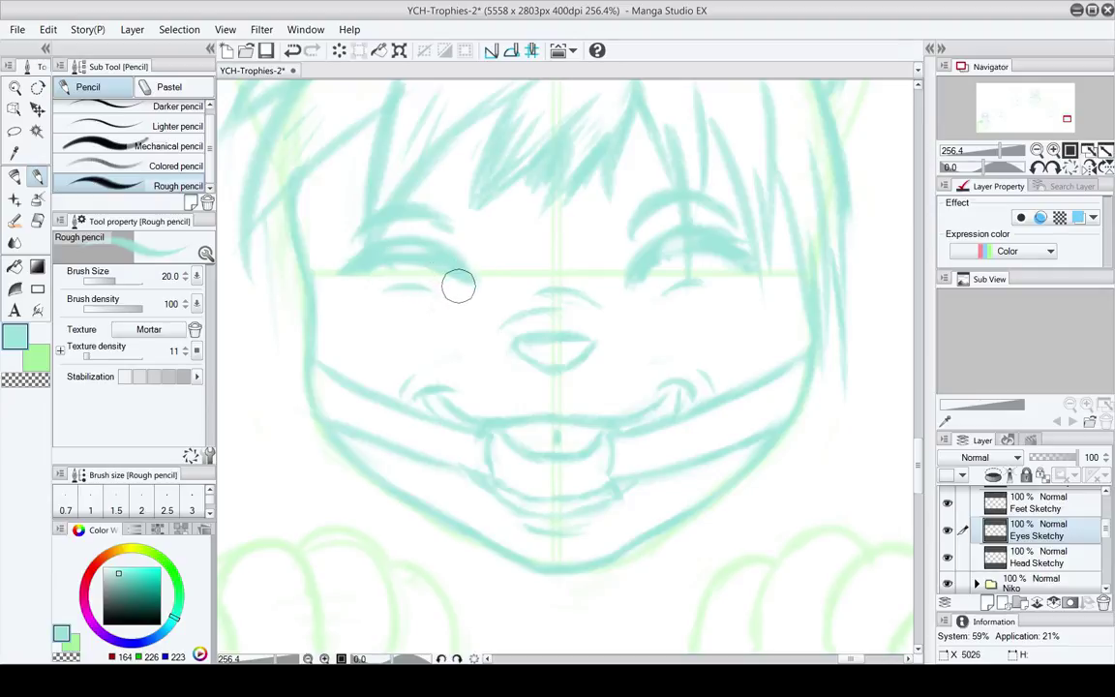
{"action": "key", "text": "e"}
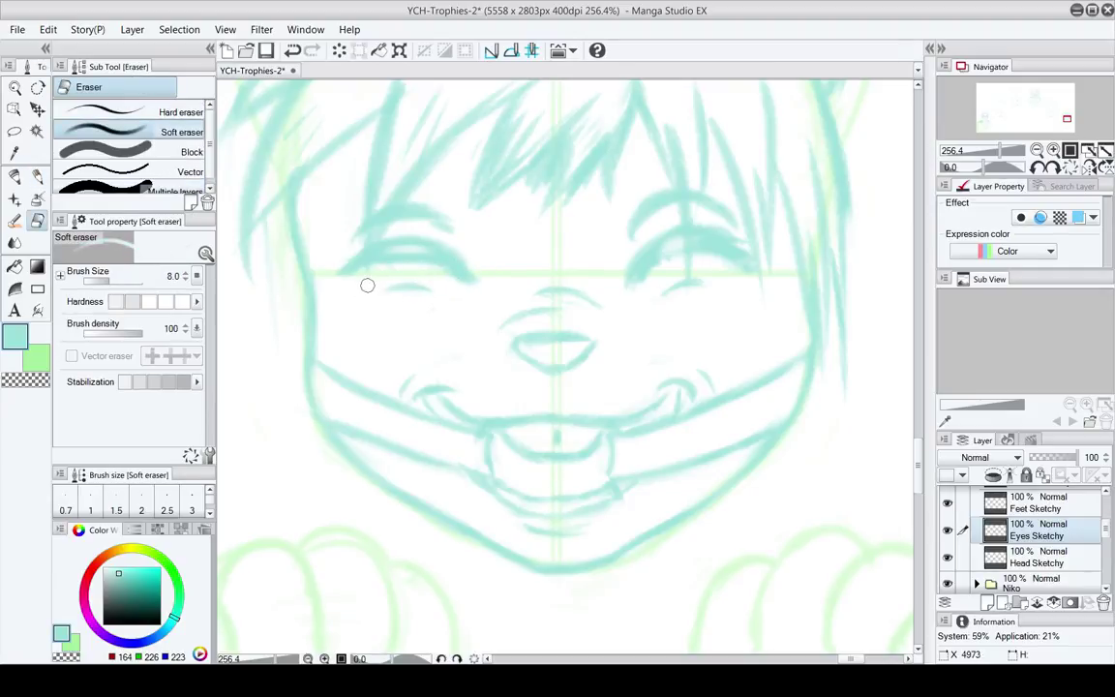
{"action": "left_click_drag", "start_coordinate": [503, 357], "coordinate": [509, 414]}
{"action": "key", "text": "p"}
{"action": "key", "text": "e"}
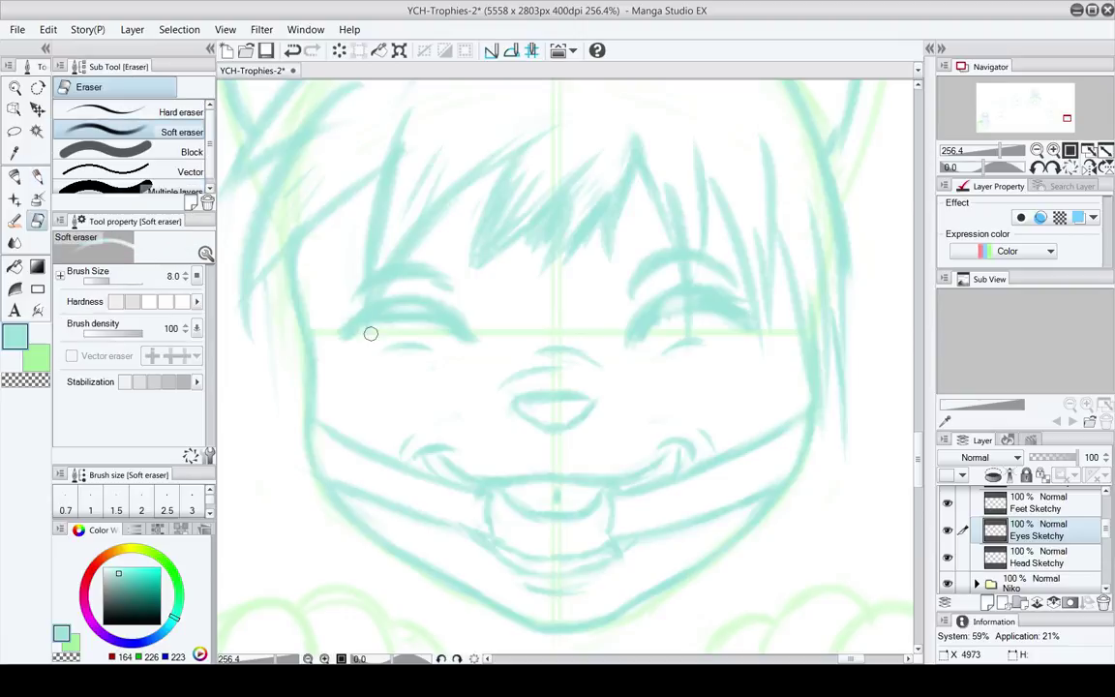
{"action": "key", "text": "p"}
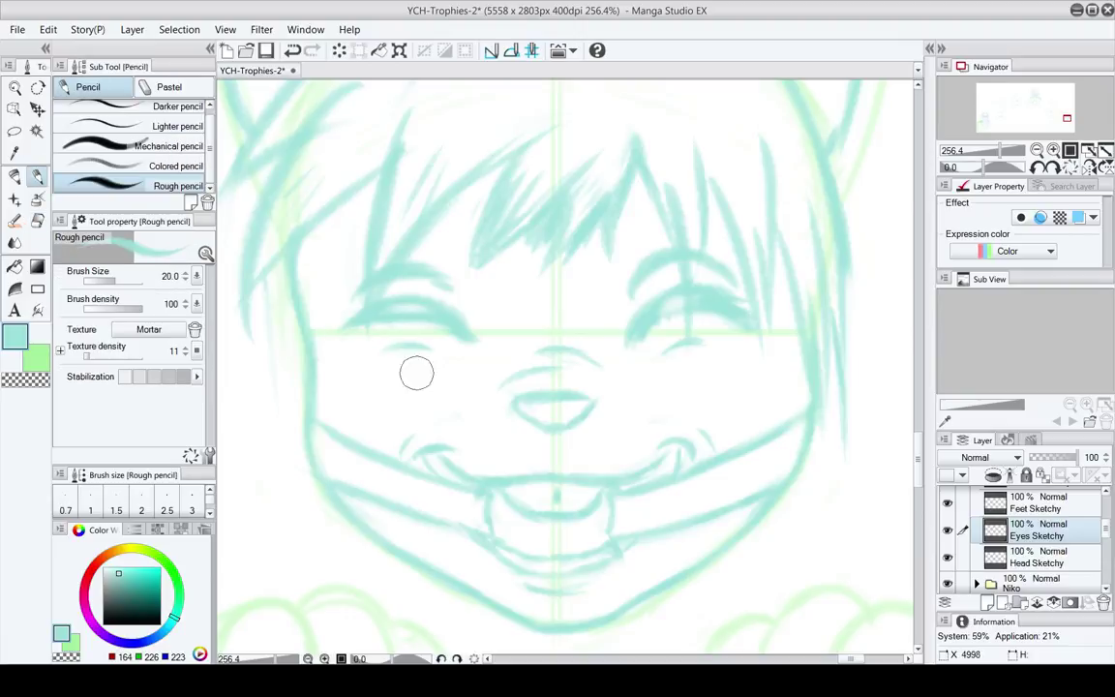
Touch up the inner lash corners of both closed eyes with the Rough pencil and Soft eraser
{"action": "left_click_drag", "start_coordinate": [462, 393], "coordinate": [414, 344]}
{"action": "key", "text": "e"}
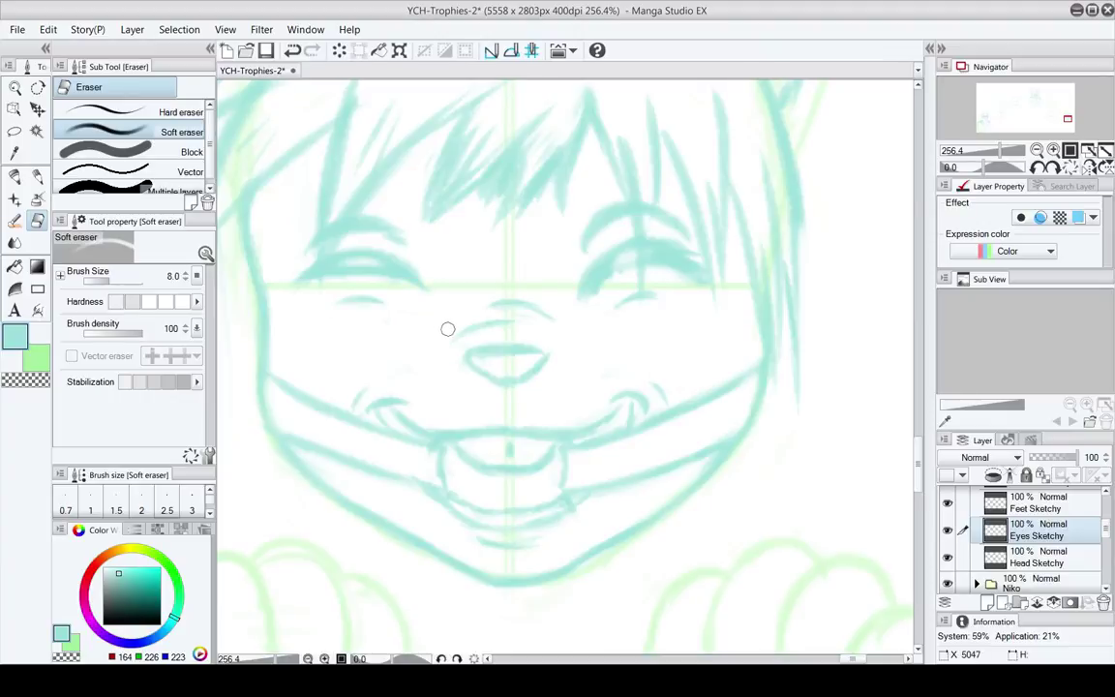
{"action": "mouse_move", "coordinate": [584, 341]}
{"action": "left_mouse_down"}
{"action": "mouse_move", "coordinate": [572, 374]}
{"action": "mouse_move", "coordinate": [594, 338]}
{"action": "left_mouse_up"}
{"action": "key", "text": "p"}
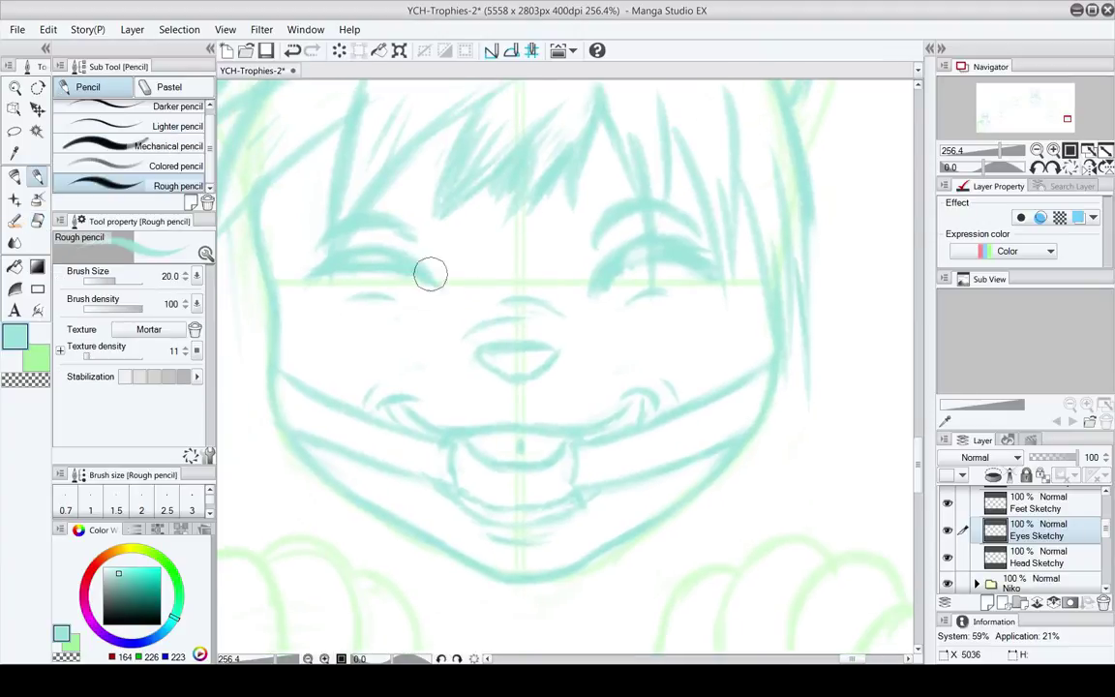
{"action": "key", "text": "e"}
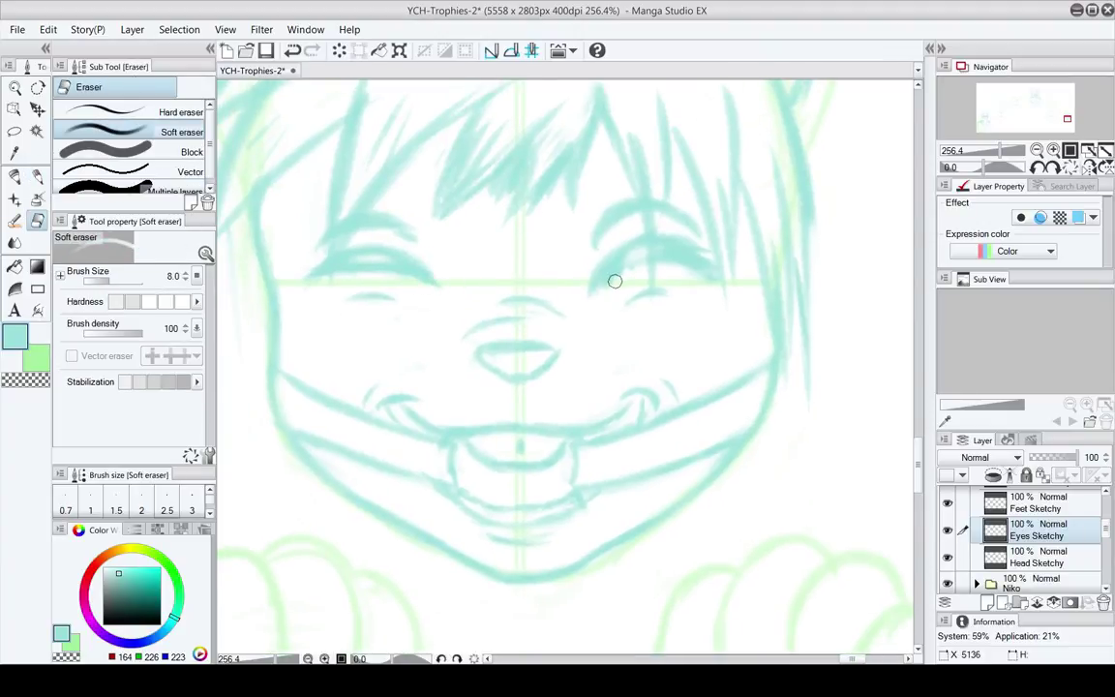
{"action": "left_click_drag", "start_coordinate": [473, 383], "coordinate": [499, 358]}
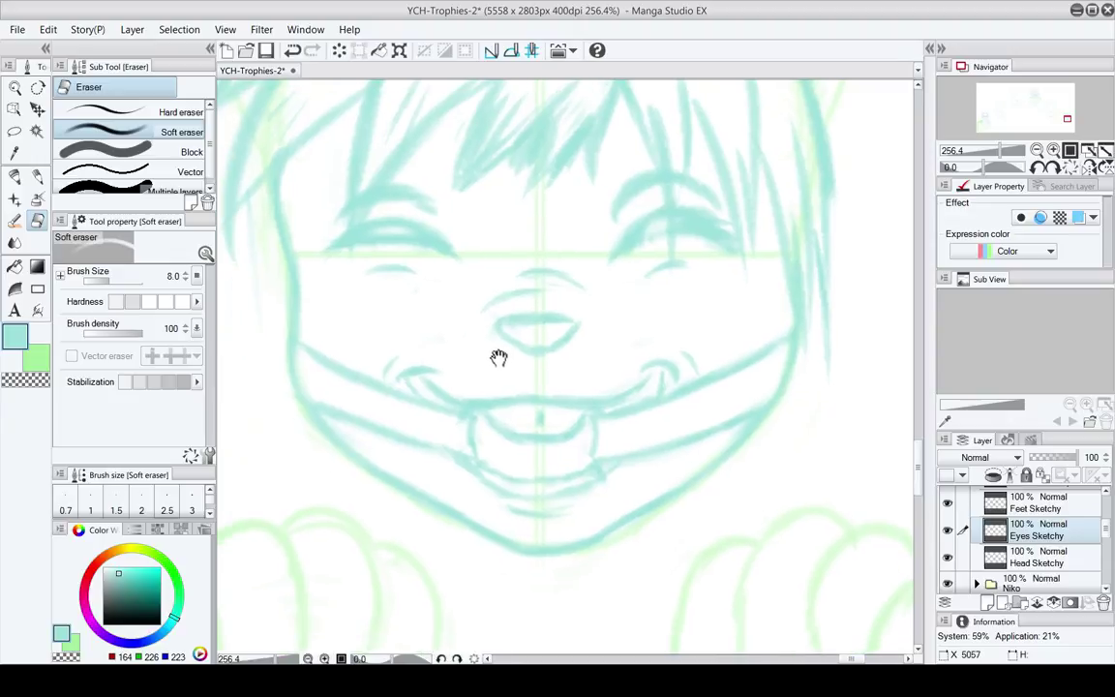
On the Feet Sketchy layer, rough in the sides and top edge of the left foot with the Rough pencil at size 30
{"action": "left_click_drag", "start_coordinate": [585, 473], "coordinate": [593, 377]}
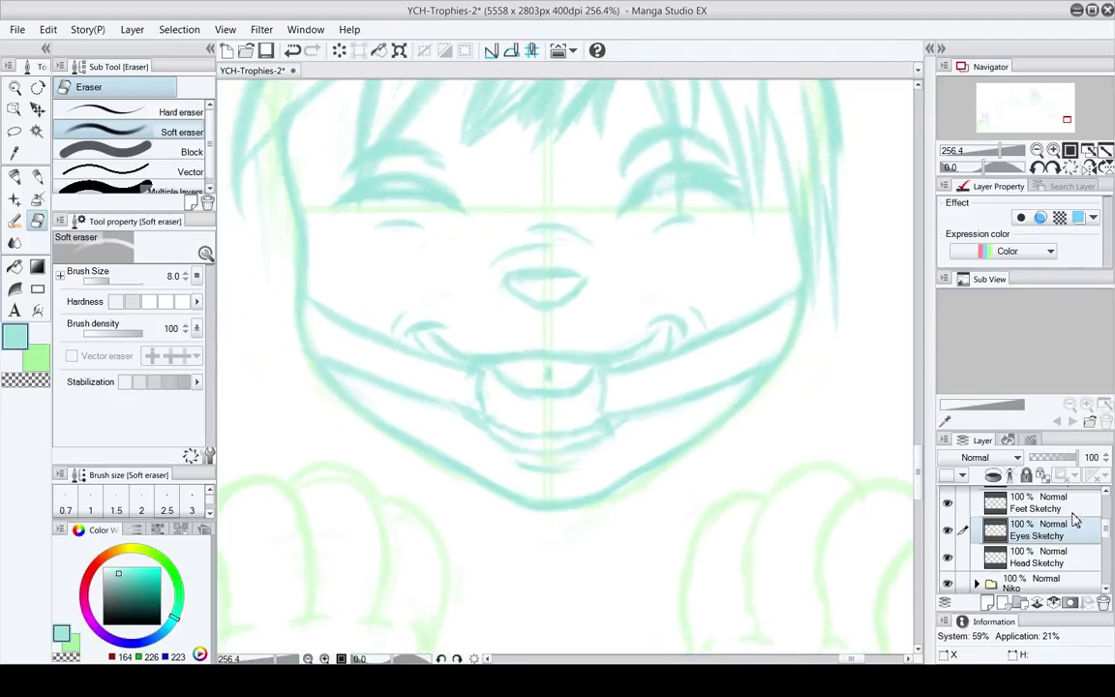
{"action": "left_click", "coordinate": [1026, 501]}
{"action": "left_click", "coordinate": [14, 87]}
{"action": "left_click_drag", "start_coordinate": [573, 285], "coordinate": [537, 282]}
{"action": "left_click_drag", "start_coordinate": [526, 366], "coordinate": [487, 308]}
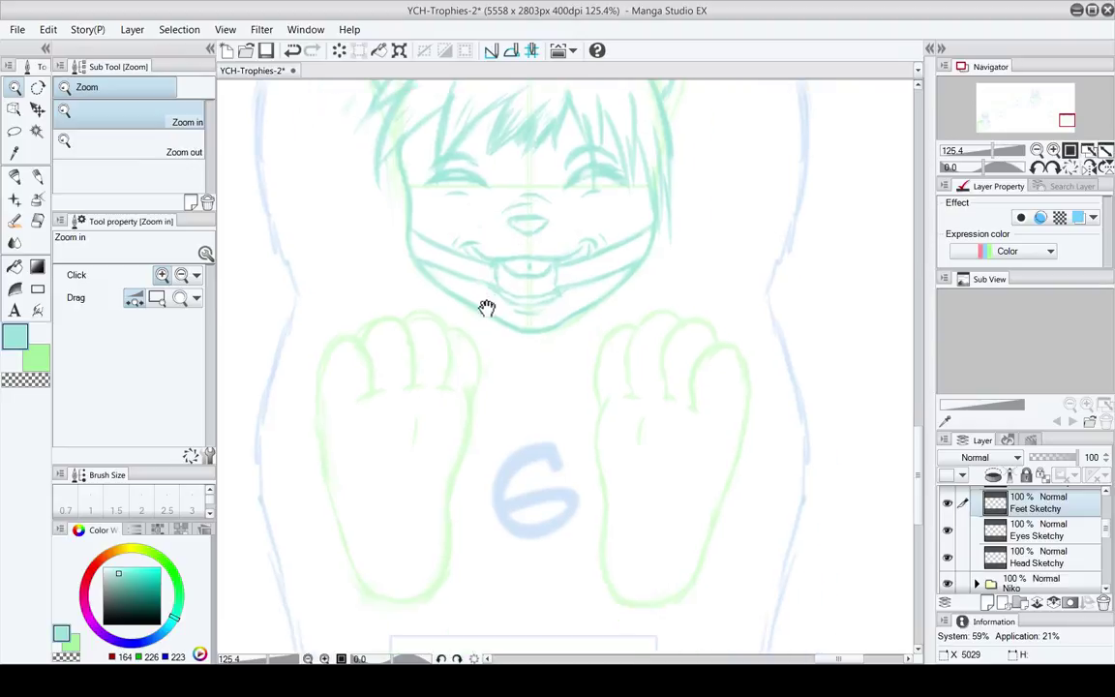
{"action": "left_click_drag", "start_coordinate": [424, 401], "coordinate": [450, 326]}
{"action": "left_click_drag", "start_coordinate": [577, 356], "coordinate": [571, 373]}
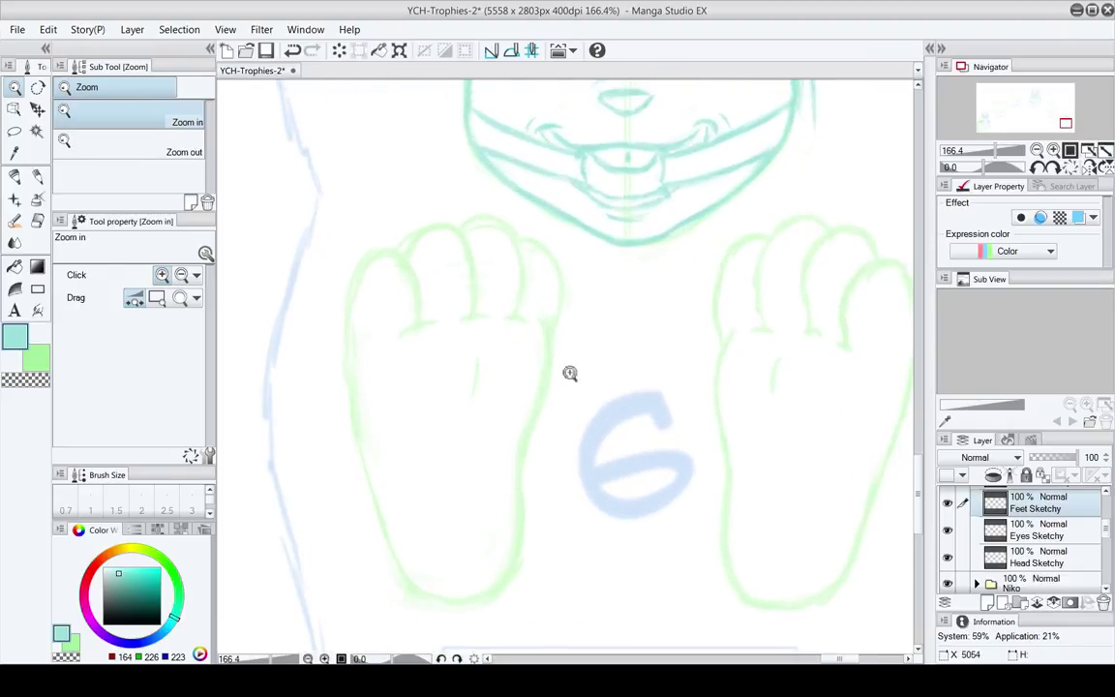
{"action": "key", "text": "p"}
{"action": "key", "text": "]"}
{"action": "key", "text": "]"}
{"action": "mouse_move", "coordinate": [387, 275]}
{"action": "left_mouse_down"}
{"action": "mouse_move", "coordinate": [599, 260]}
{"action": "mouse_move", "coordinate": [400, 524]}
{"action": "left_mouse_up"}
{"action": "left_click_drag", "start_coordinate": [366, 422], "coordinate": [418, 576]}
{"action": "left_click_drag", "start_coordinate": [544, 254], "coordinate": [521, 479]}
{"action": "left_click_drag", "start_coordinate": [537, 414], "coordinate": [495, 571]}
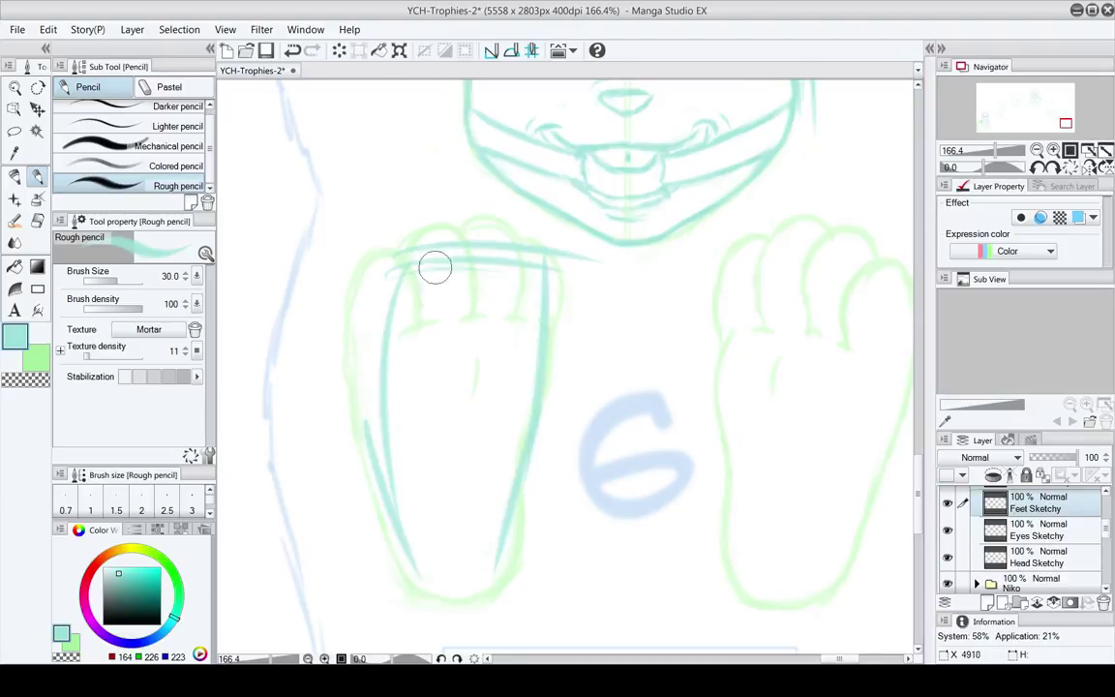
Add a toe-base curve across the left foot and round its outer upper corner and outer side
{"action": "left_click_drag", "start_coordinate": [448, 234], "coordinate": [359, 281]}
{"action": "mouse_move", "coordinate": [385, 329]}
{"action": "left_mouse_down"}
{"action": "mouse_move", "coordinate": [515, 311]}
{"action": "mouse_move", "coordinate": [505, 313]}
{"action": "left_mouse_up"}
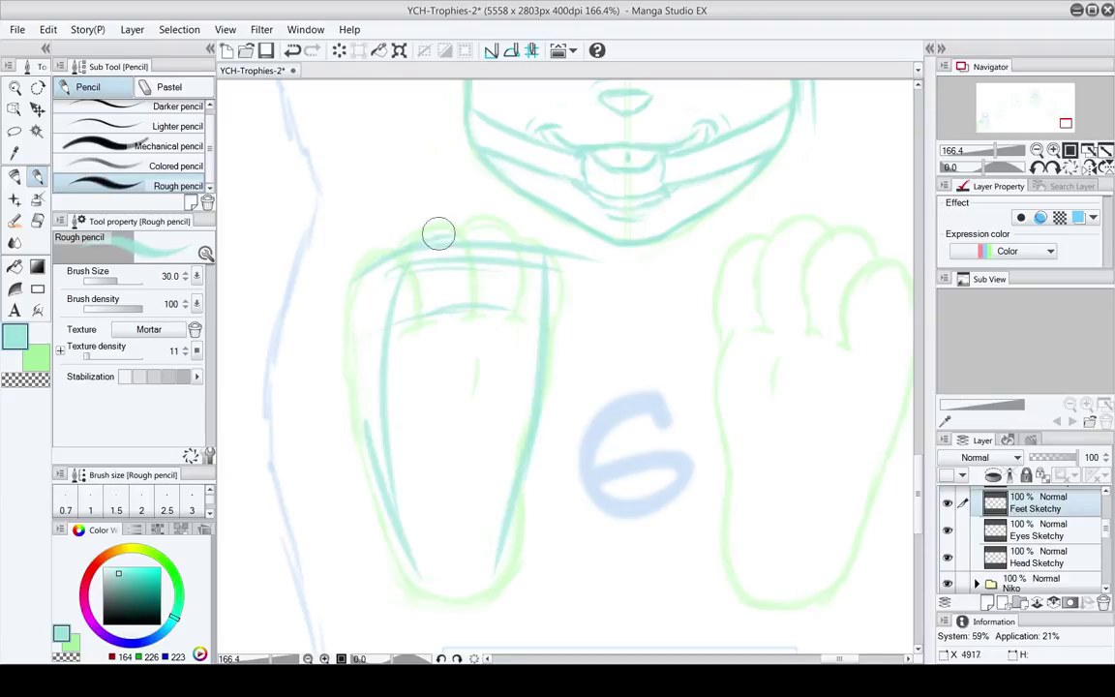
{"action": "left_click_drag", "start_coordinate": [442, 235], "coordinate": [353, 304]}
{"action": "left_click_drag", "start_coordinate": [363, 302], "coordinate": [387, 464]}
{"action": "left_click_drag", "start_coordinate": [374, 373], "coordinate": [382, 422]}
Fade the extra construction line inside the left foot's outer edge with an enlarged Soft eraser
{"action": "key", "text": "e"}
{"action": "left_click_drag", "start_coordinate": [406, 273], "coordinate": [393, 343]}
{"action": "key", "text": "]"}
{"action": "key", "text": "]"}
{"action": "key", "text": "]"}
{"action": "key", "text": "]"}
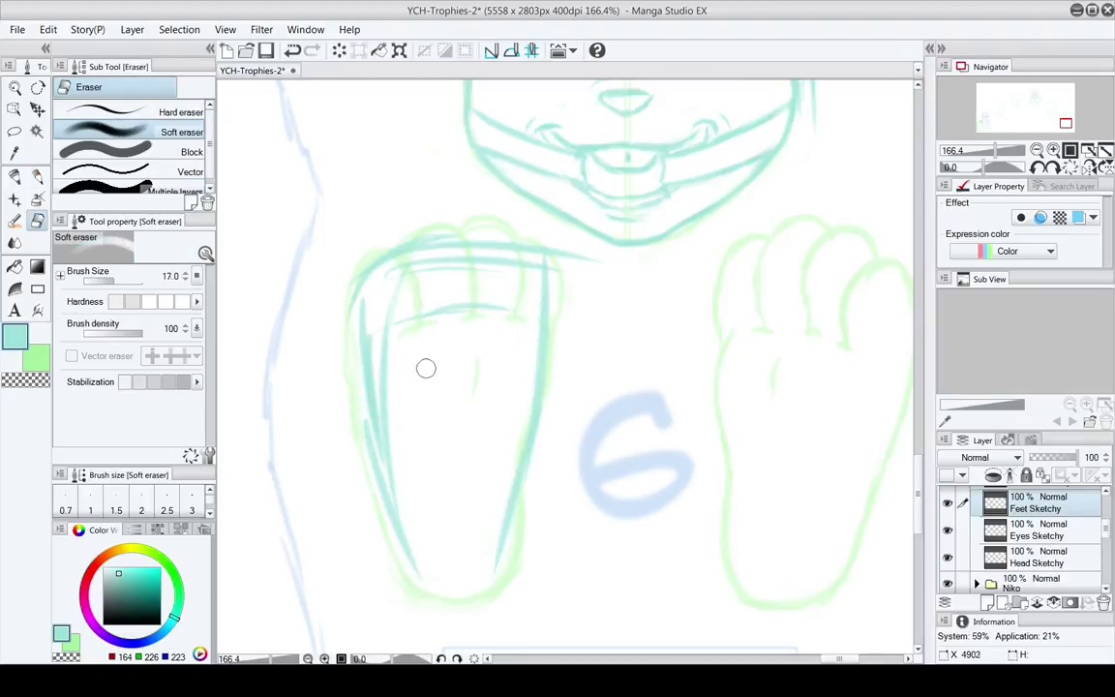
{"action": "key", "text": "]"}
{"action": "left_click_drag", "start_coordinate": [409, 268], "coordinate": [388, 393]}
Rough in the right foot's block shape with a sloping top edge and two tapering sides
{"action": "left_click_drag", "start_coordinate": [551, 364], "coordinate": [319, 361]}
{"action": "key", "text": "p"}
{"action": "left_click_drag", "start_coordinate": [494, 246], "coordinate": [659, 266]}
{"action": "left_click_drag", "start_coordinate": [545, 245], "coordinate": [688, 310]}
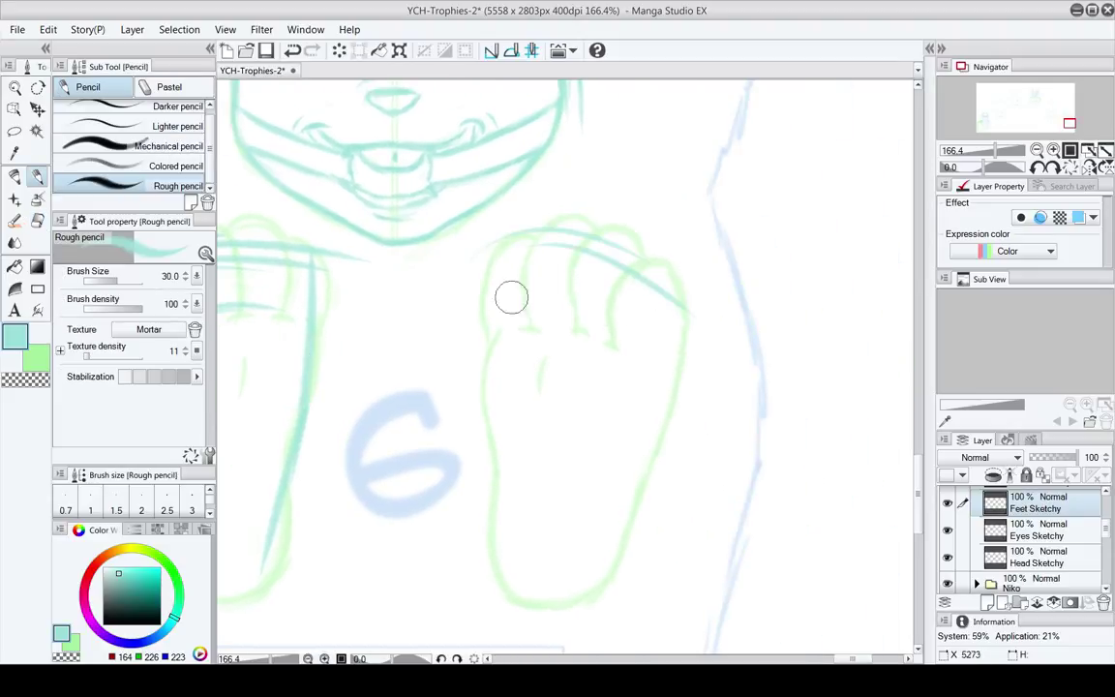
{"action": "left_click_drag", "start_coordinate": [481, 253], "coordinate": [499, 590]}
{"action": "left_click_drag", "start_coordinate": [667, 304], "coordinate": [587, 608]}
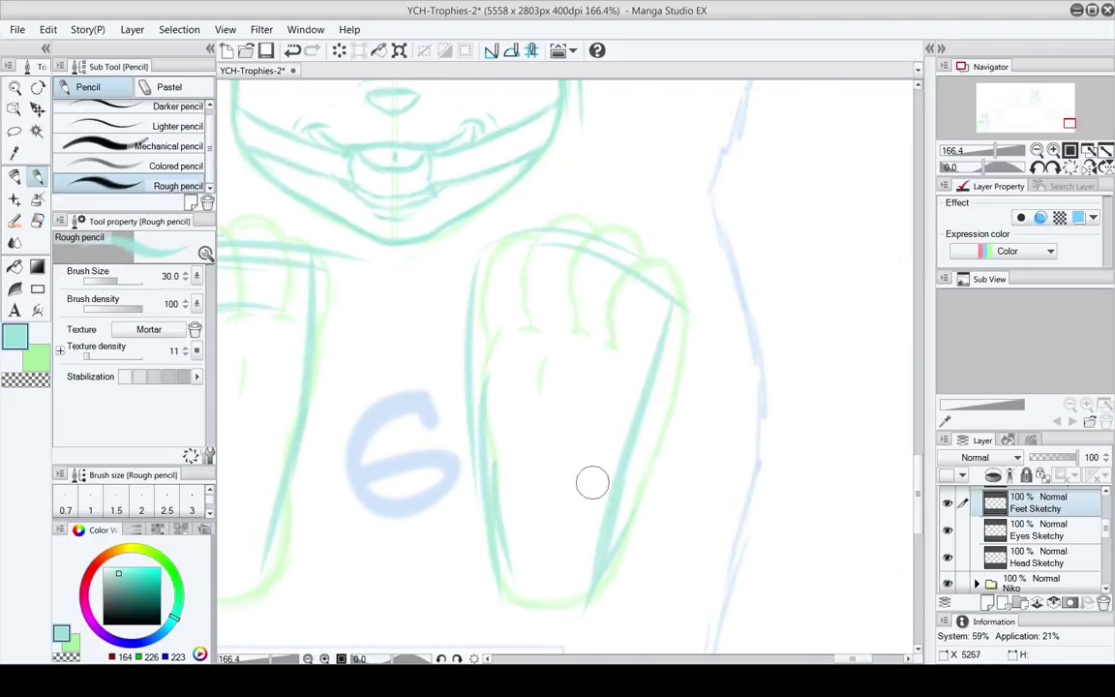
Hide the Sketchy 1 Copy guide layer and save the file
{"action": "scroll", "coordinate": [1026, 552], "scroll_direction": "up", "scroll_amount": 1}
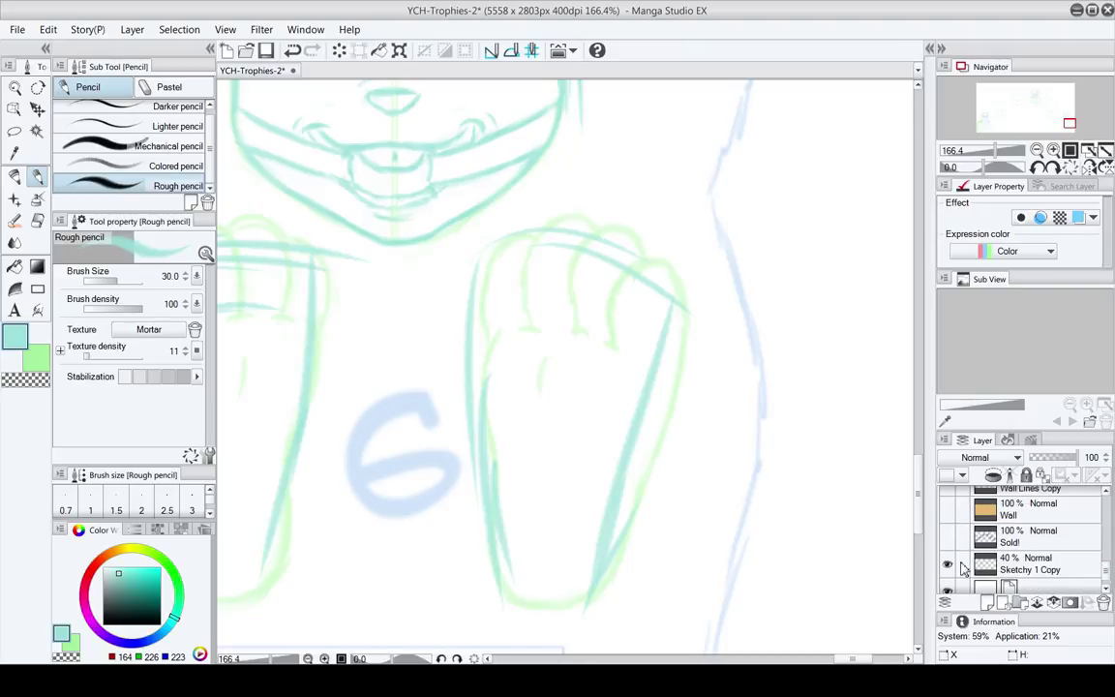
{"action": "left_click", "coordinate": [950, 571]}
{"action": "left_click_drag", "start_coordinate": [474, 420], "coordinate": [586, 372]}
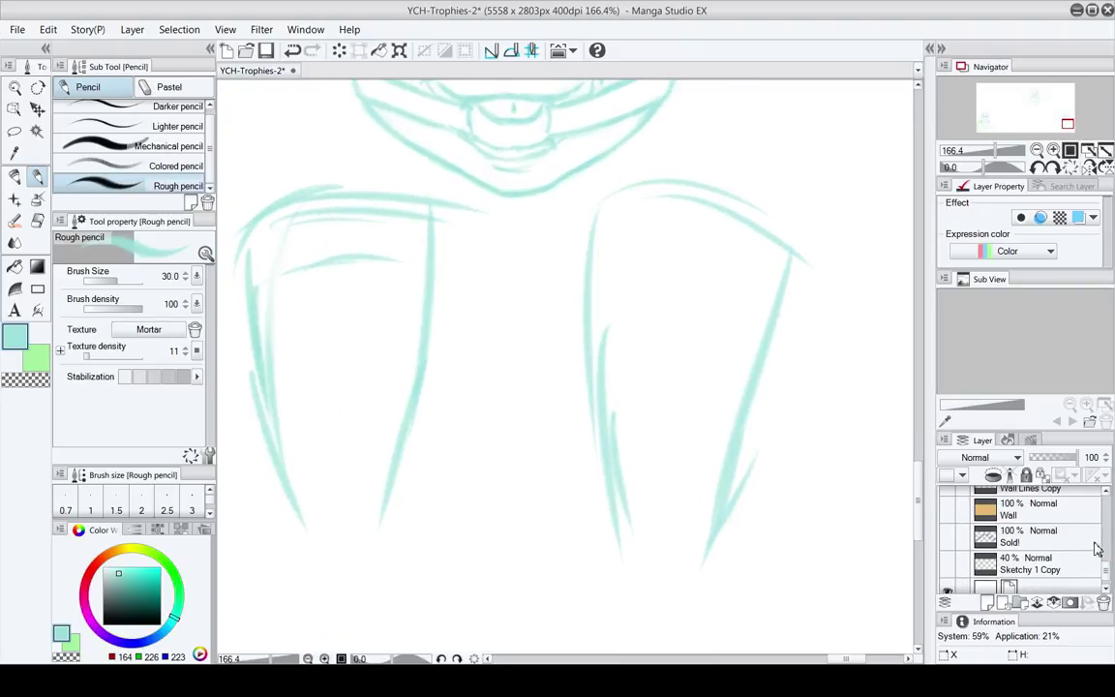
{"action": "left_click_drag", "start_coordinate": [1106, 570], "coordinate": [1113, 522]}
{"action": "scroll", "coordinate": [1110, 519], "scroll_direction": "up", "scroll_amount": 1}
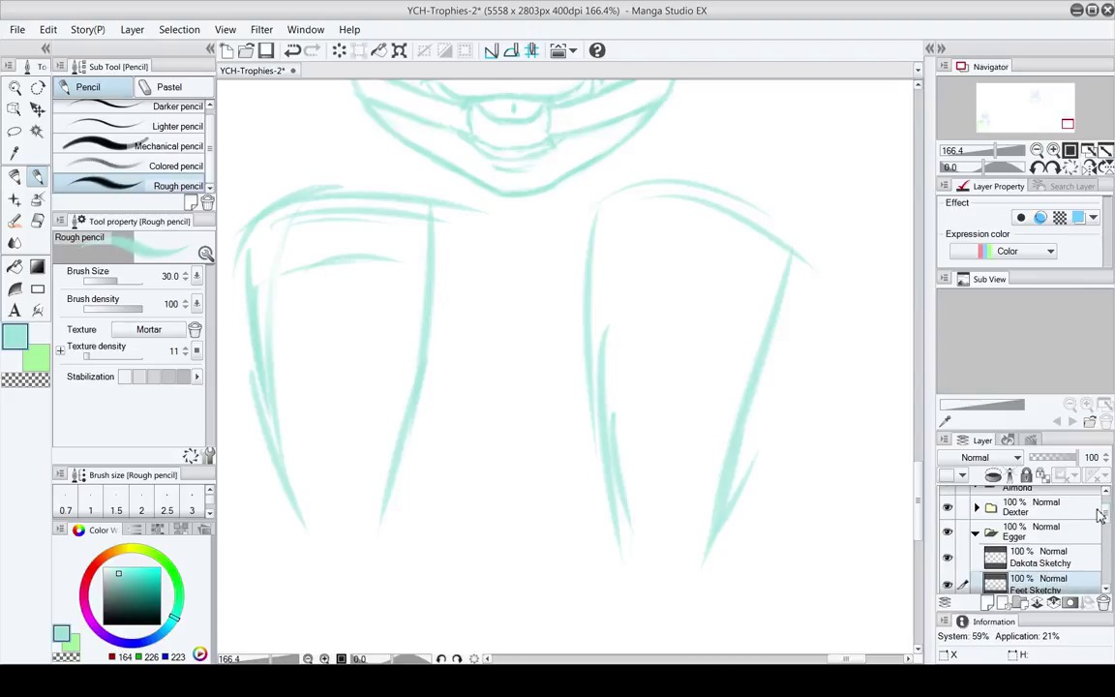
{"action": "left_click_drag", "start_coordinate": [493, 357], "coordinate": [564, 391]}
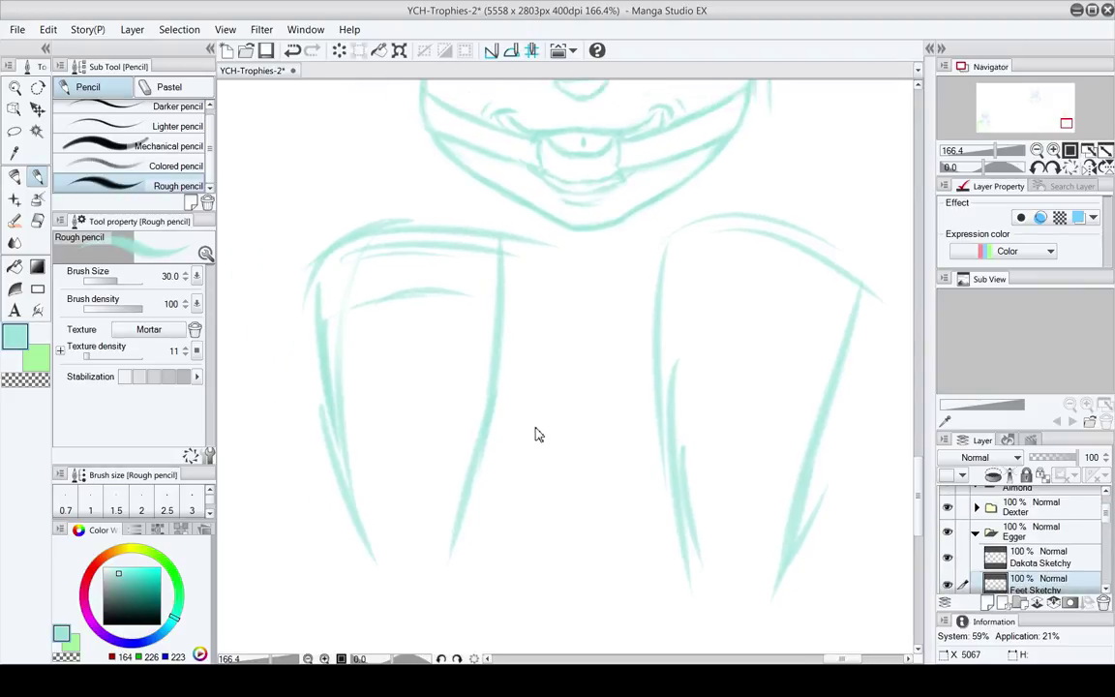
{"action": "key", "text": "ctrl+s"}
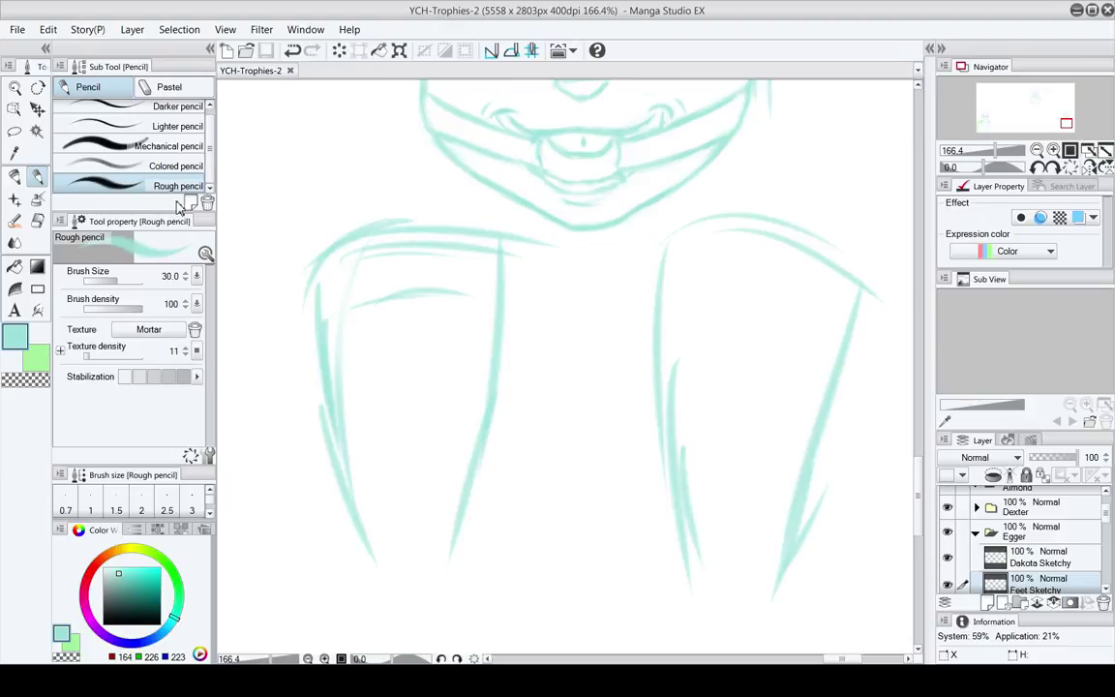
Soften away the inner upper corner of the left foot's block outline with an enlarged Soft eraser
{"action": "left_click", "coordinate": [14, 87]}
{"action": "mouse_move", "coordinate": [436, 385]}
{"action": "left_mouse_down"}
{"action": "mouse_move", "coordinate": [471, 364]}
{"action": "mouse_move", "coordinate": [504, 364]}
{"action": "mouse_move", "coordinate": [481, 372]}
{"action": "left_mouse_up"}
{"action": "mouse_move", "coordinate": [513, 428]}
{"action": "left_mouse_down"}
{"action": "mouse_move", "coordinate": [461, 302]}
{"action": "mouse_move", "coordinate": [543, 396]}
{"action": "mouse_move", "coordinate": [536, 319]}
{"action": "left_mouse_up"}
{"action": "key", "text": "p"}
{"action": "mouse_move", "coordinate": [531, 256]}
{"action": "left_mouse_down"}
{"action": "mouse_move", "coordinate": [585, 318]}
{"action": "mouse_move", "coordinate": [523, 239]}
{"action": "mouse_move", "coordinate": [562, 262]}
{"action": "mouse_move", "coordinate": [553, 231]}
{"action": "left_mouse_up"}
{"action": "key", "text": "e"}
{"action": "key", "text": "bracketright"}
{"action": "key", "text": "bracketright"}
{"action": "key", "text": "bracketright"}
{"action": "left_click_drag", "start_coordinate": [575, 280], "coordinate": [533, 273]}
{"action": "key", "text": "p"}
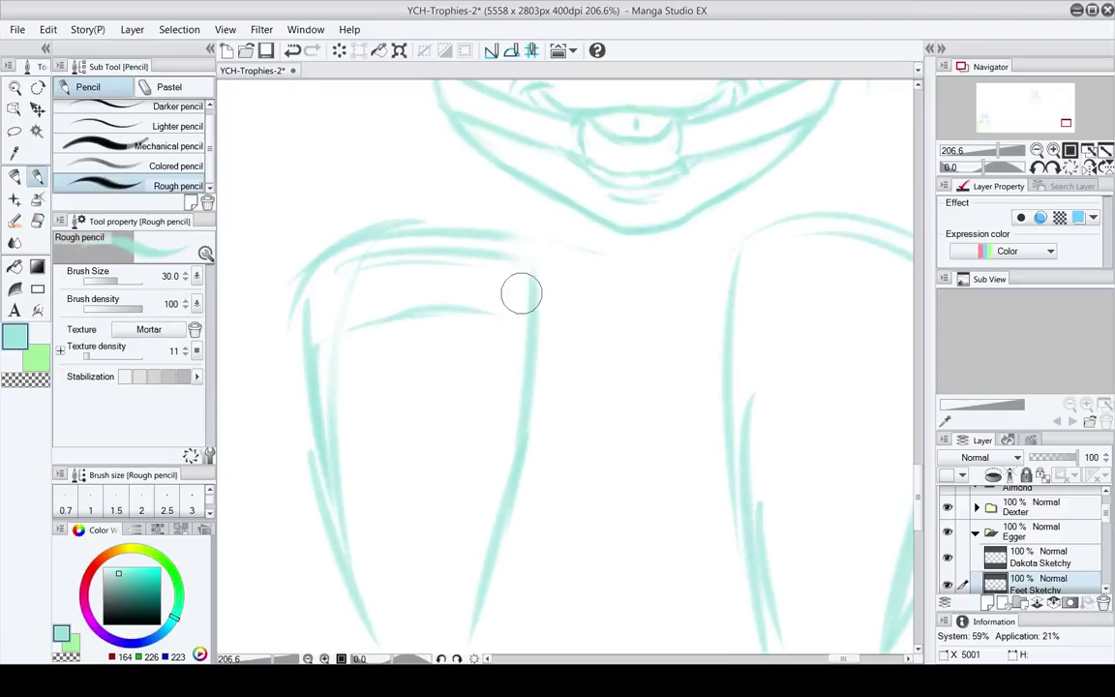
{"action": "key", "text": "e"}
{"action": "key", "text": "p"}
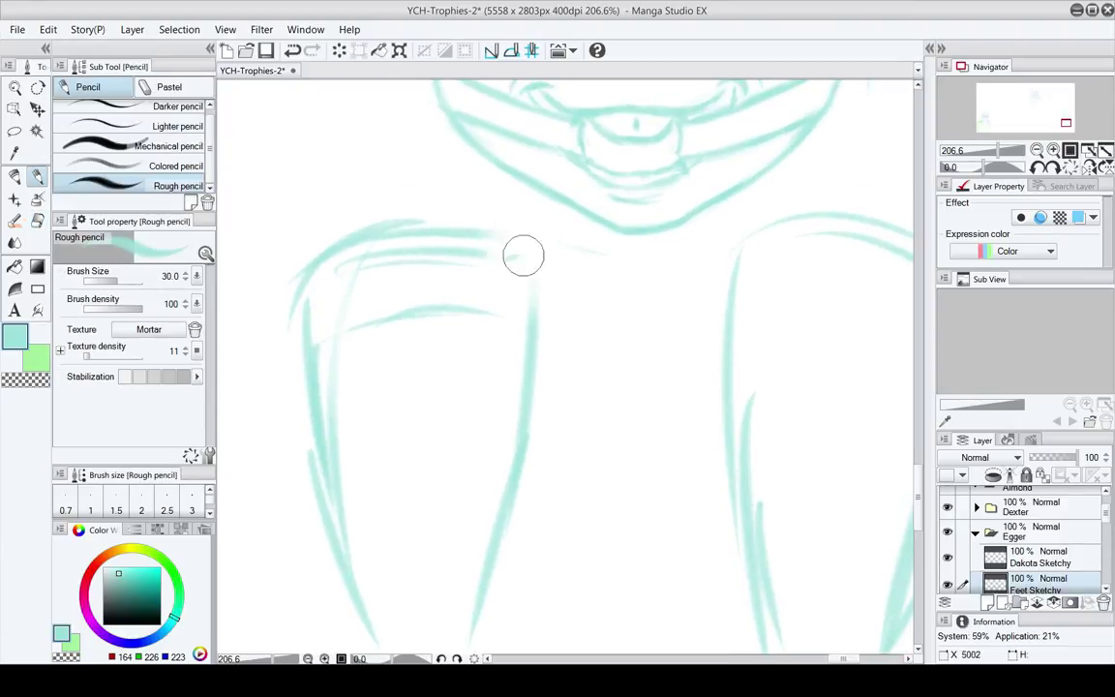
Sketch the big toe's rounded outline at the inner upper corner of the left foot
{"action": "mouse_move", "coordinate": [509, 262]}
{"action": "left_mouse_down"}
{"action": "mouse_move", "coordinate": [562, 234]}
{"action": "mouse_move", "coordinate": [548, 316]}
{"action": "left_mouse_up"}
{"action": "mouse_move", "coordinate": [552, 286]}
{"action": "left_mouse_down"}
{"action": "mouse_move", "coordinate": [570, 284]}
{"action": "mouse_move", "coordinate": [544, 257]}
{"action": "mouse_move", "coordinate": [554, 267]}
{"action": "mouse_move", "coordinate": [442, 235]}
{"action": "mouse_move", "coordinate": [530, 258]}
{"action": "mouse_move", "coordinate": [545, 201]}
{"action": "mouse_move", "coordinate": [580, 244]}
{"action": "mouse_move", "coordinate": [551, 295]}
{"action": "left_mouse_up"}
{"action": "key", "text": "e"}
{"action": "key", "text": "]"}
{"action": "key", "text": "]"}
{"action": "key", "text": "p"}
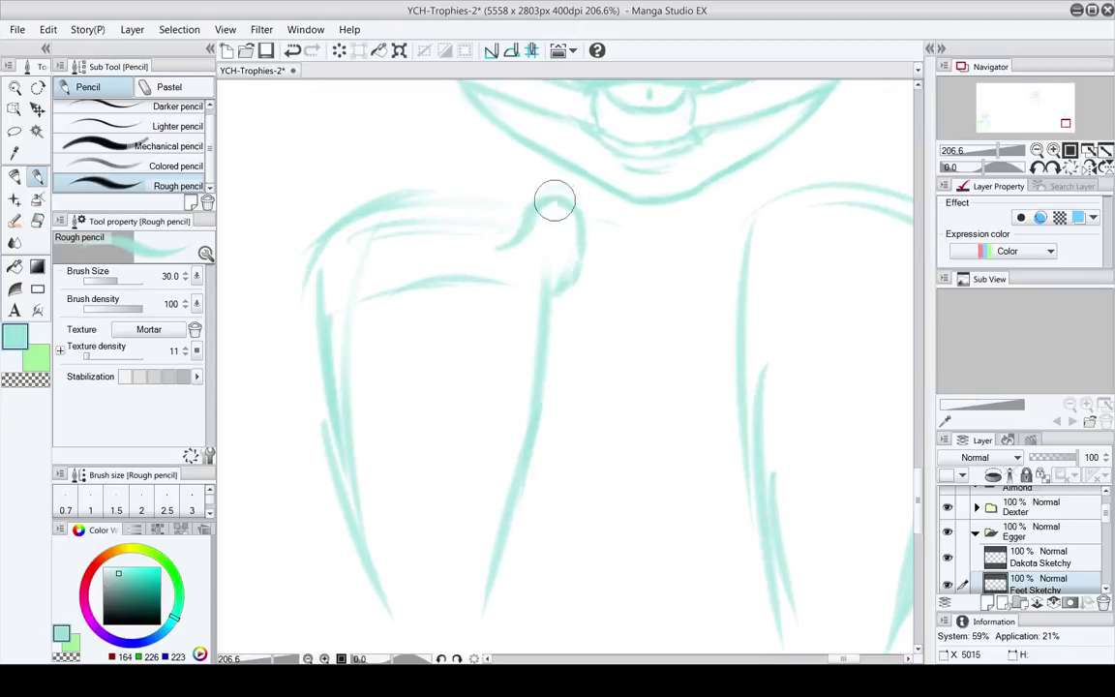
Clean up the left foot's big toe and redraw its contour with the Rough pencil at size 25
{"action": "key", "text": "e"}
{"action": "left_click_drag", "start_coordinate": [549, 239], "coordinate": [526, 260]}
{"action": "key", "text": "["}
{"action": "key", "text": "["}
{"action": "key", "text": "["}
{"action": "key", "text": "p"}
{"action": "mouse_move", "coordinate": [542, 204]}
{"action": "left_mouse_down"}
{"action": "mouse_move", "coordinate": [517, 237]}
{"action": "mouse_move", "coordinate": [521, 247]}
{"action": "mouse_move", "coordinate": [553, 231]}
{"action": "mouse_move", "coordinate": [548, 319]}
{"action": "mouse_move", "coordinate": [595, 325]}
{"action": "left_mouse_up"}
{"action": "key", "text": "e"}
{"action": "key", "text": "p"}
{"action": "key", "text": "e"}
{"action": "key", "text": "p"}
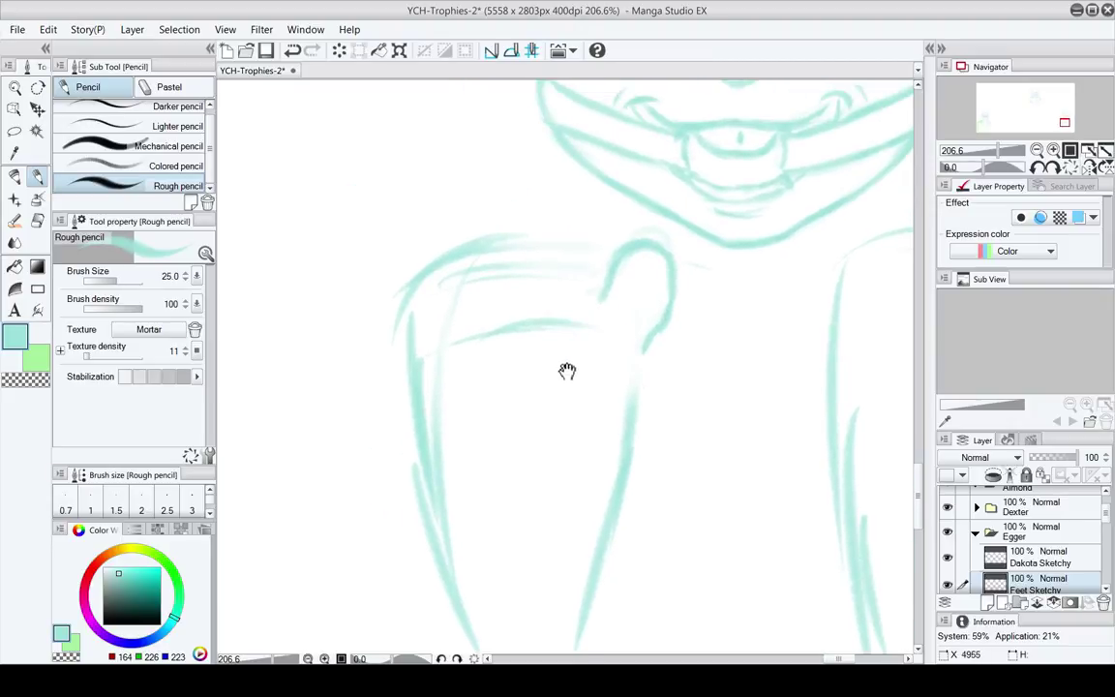
Lighten the left foot's toe-base curve and draw the curled second toe beside the big toe
{"action": "mouse_move", "coordinate": [567, 371]}
{"action": "left_mouse_down"}
{"action": "mouse_move", "coordinate": [564, 386]}
{"action": "mouse_move", "coordinate": [525, 326]}
{"action": "mouse_move", "coordinate": [451, 311]}
{"action": "left_mouse_up"}
{"action": "key", "text": "e"}
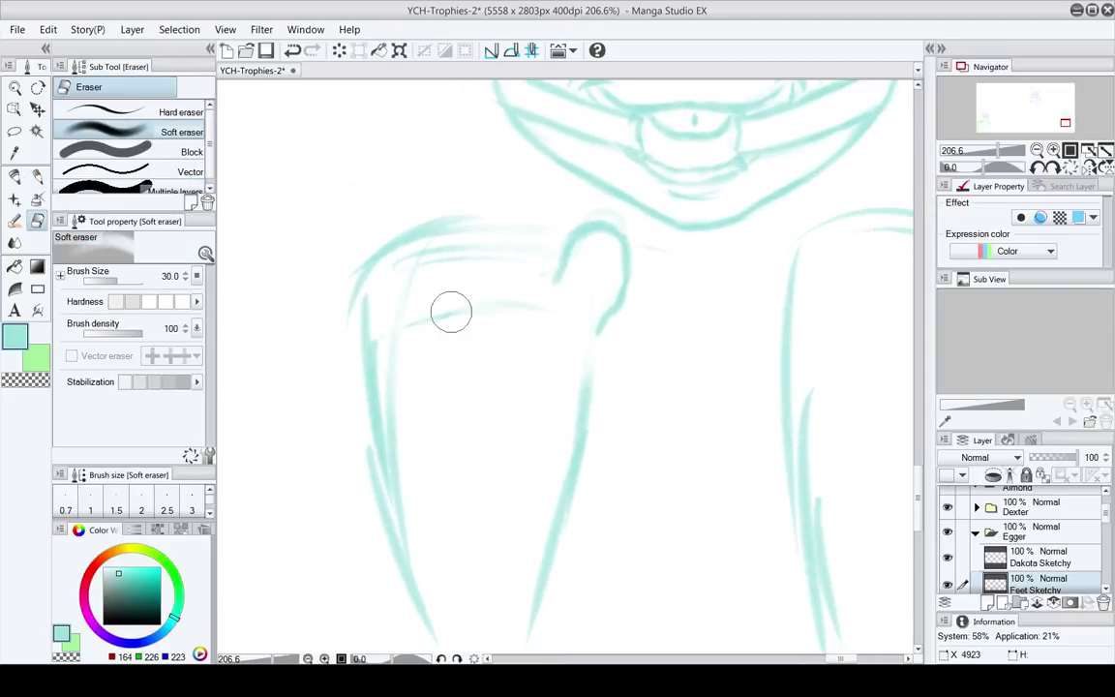
{"action": "key", "text": "p"}
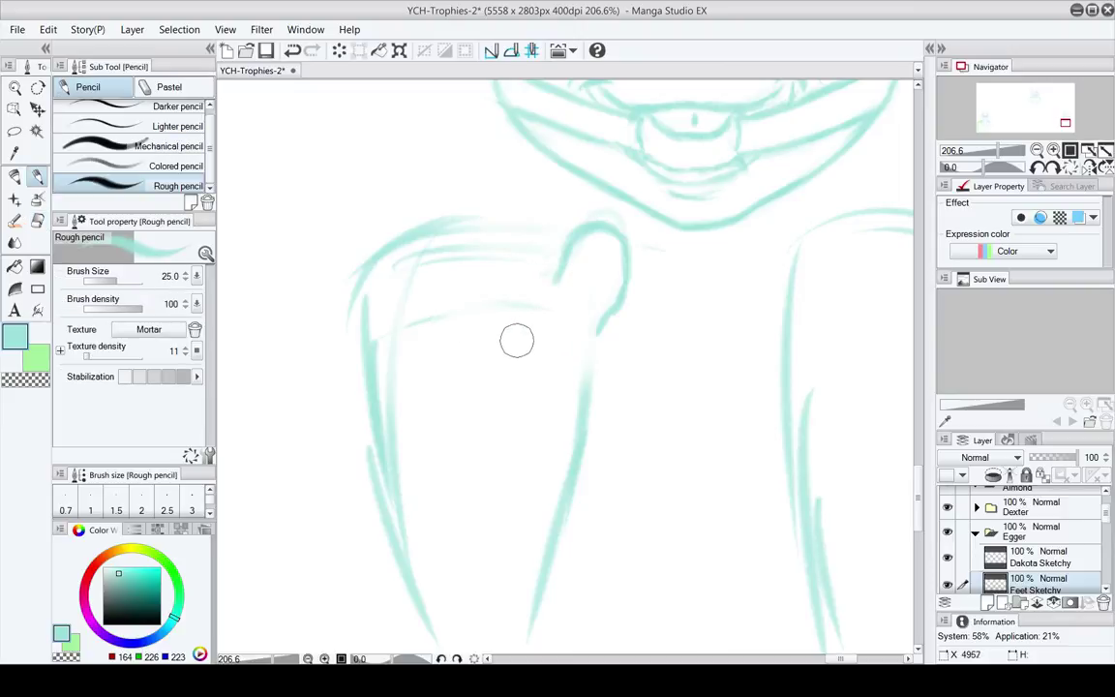
{"action": "mouse_move", "coordinate": [507, 358]}
{"action": "left_mouse_down"}
{"action": "mouse_move", "coordinate": [472, 363]}
{"action": "mouse_move", "coordinate": [507, 377]}
{"action": "left_mouse_up"}
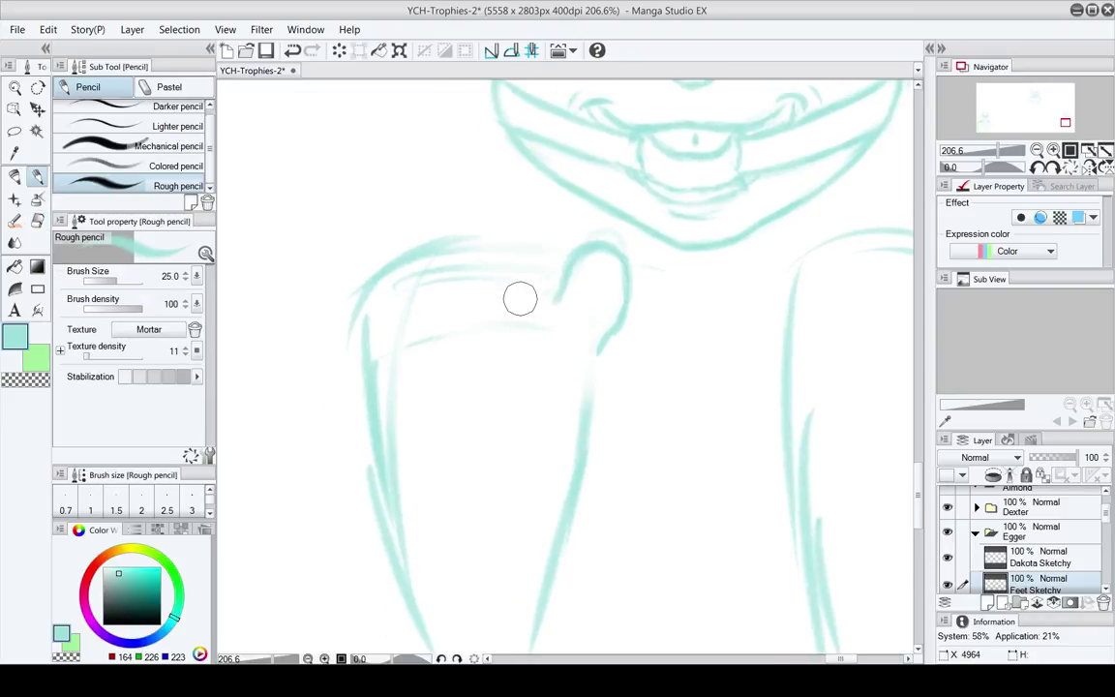
{"action": "mouse_move", "coordinate": [514, 285]}
{"action": "left_mouse_down"}
{"action": "mouse_move", "coordinate": [569, 319]}
{"action": "mouse_move", "coordinate": [556, 347]}
{"action": "mouse_move", "coordinate": [518, 346]}
{"action": "left_mouse_up"}
{"action": "key", "text": "e"}
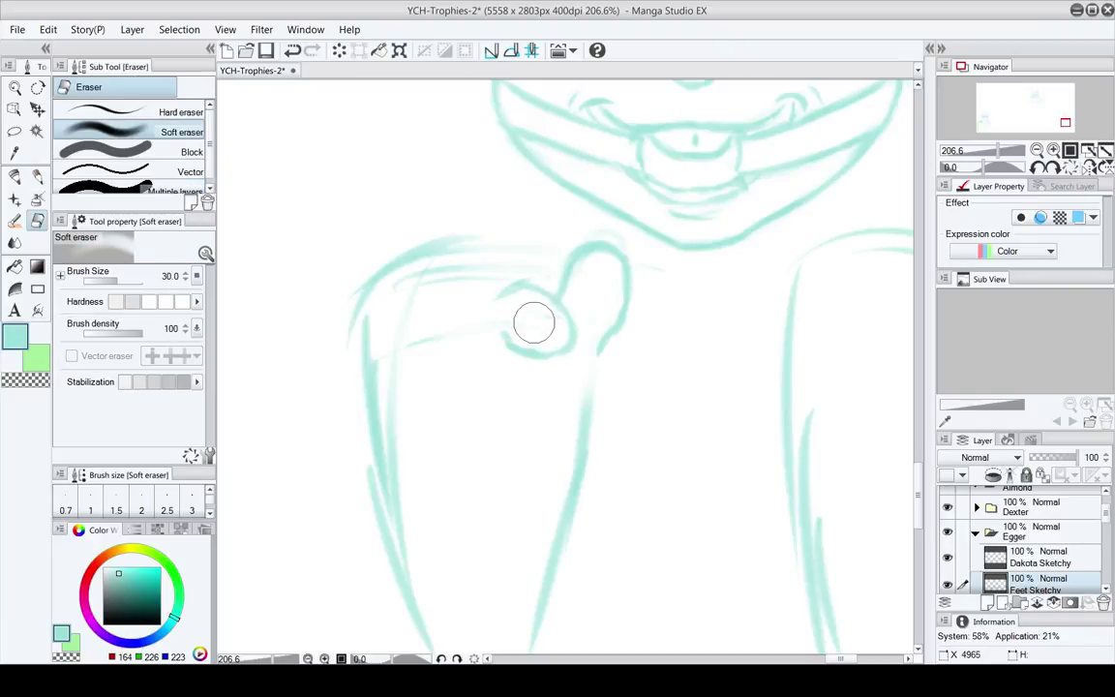
{"action": "key", "text": "p"}
Draw the third and fourth toes of the left foot as overlapping rounded curls, tidying them with the Soft eraser
{"action": "mouse_move", "coordinate": [450, 343]}
{"action": "left_mouse_down"}
{"action": "mouse_move", "coordinate": [499, 364]}
{"action": "mouse_move", "coordinate": [453, 316]}
{"action": "mouse_move", "coordinate": [446, 325]}
{"action": "left_mouse_up"}
{"action": "left_click_drag", "start_coordinate": [471, 403], "coordinate": [515, 355]}
{"action": "key", "text": "e"}
{"action": "key", "text": "p"}
{"action": "left_click_drag", "start_coordinate": [470, 299], "coordinate": [545, 320]}
{"action": "key", "text": "e"}
{"action": "key", "text": "p"}
{"action": "mouse_move", "coordinate": [545, 321]}
{"action": "left_mouse_down"}
{"action": "mouse_move", "coordinate": [508, 326]}
{"action": "mouse_move", "coordinate": [550, 293]}
{"action": "mouse_move", "coordinate": [568, 299]}
{"action": "mouse_move", "coordinate": [542, 339]}
{"action": "mouse_move", "coordinate": [567, 339]}
{"action": "mouse_move", "coordinate": [524, 316]}
{"action": "mouse_move", "coordinate": [548, 334]}
{"action": "mouse_move", "coordinate": [543, 346]}
{"action": "mouse_move", "coordinate": [567, 336]}
{"action": "mouse_move", "coordinate": [568, 298]}
{"action": "mouse_move", "coordinate": [519, 288]}
{"action": "mouse_move", "coordinate": [518, 334]}
{"action": "left_mouse_up"}
{"action": "key", "text": "e"}
{"action": "key", "text": "p"}
{"action": "key", "text": "e"}
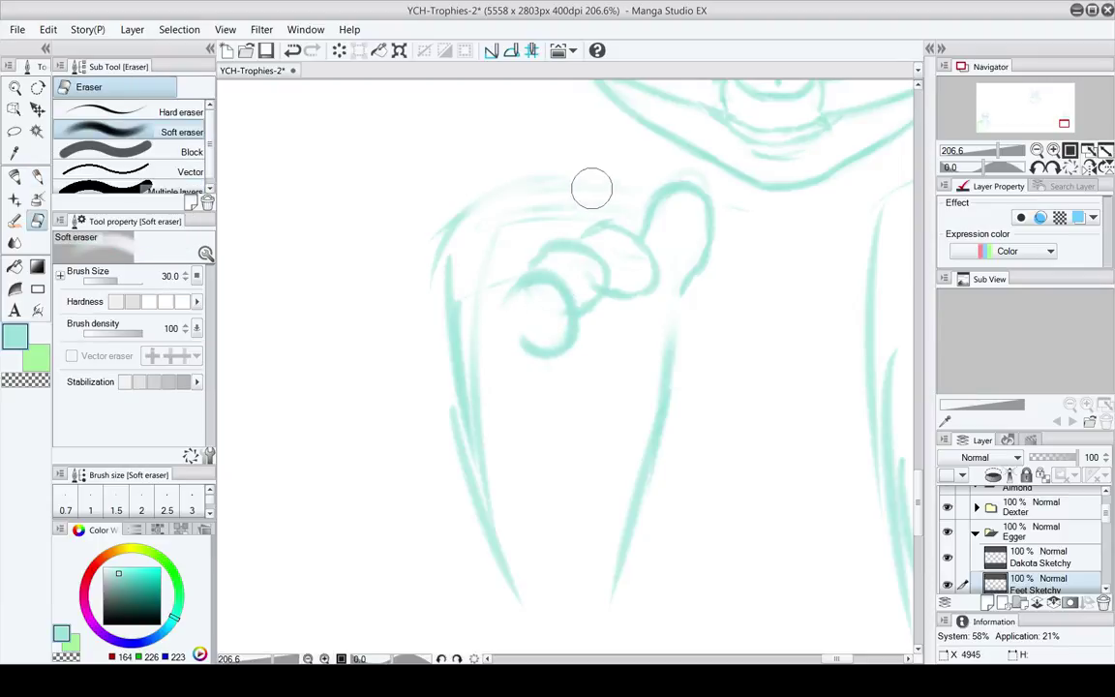
Erase the old block guide lines above the left foot's toes and along its outer upper corner
{"action": "mouse_move", "coordinate": [593, 189]}
{"action": "left_mouse_down"}
{"action": "mouse_move", "coordinate": [475, 206]}
{"action": "mouse_move", "coordinate": [458, 269]}
{"action": "mouse_move", "coordinate": [404, 313]}
{"action": "left_mouse_up"}
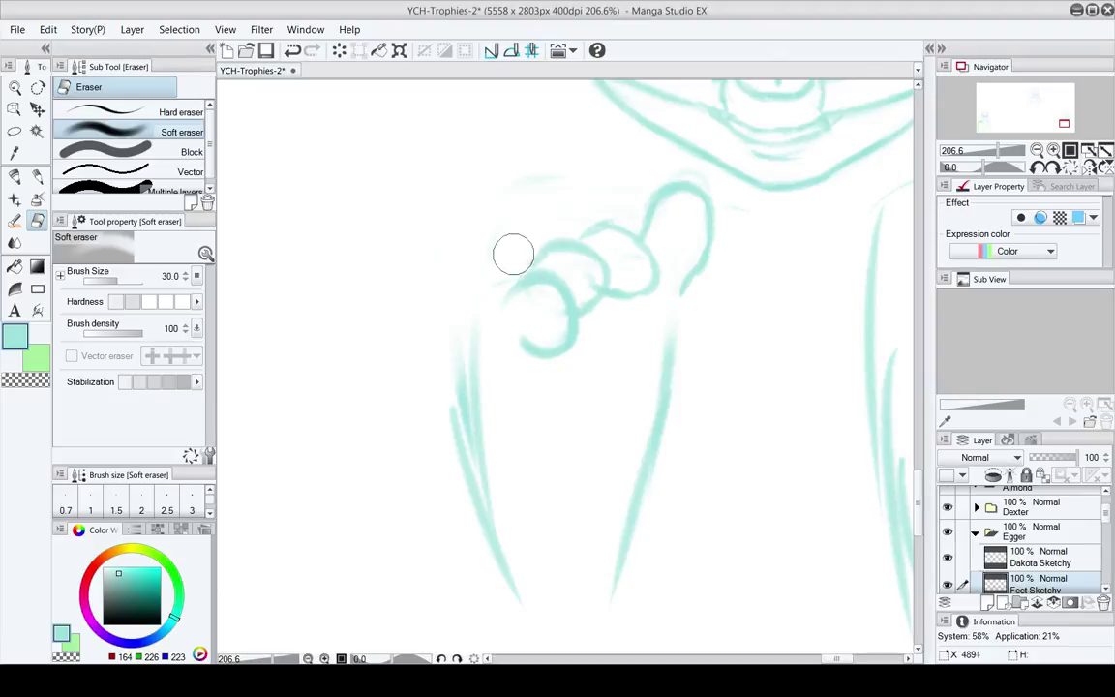
{"action": "left_click_drag", "start_coordinate": [572, 345], "coordinate": [518, 342]}
{"action": "left_click_drag", "start_coordinate": [584, 235], "coordinate": [575, 257]}
Erase the underside of the left foot's second toe with the Soft eraser at size 17 and redraw it as a fuller curve
{"action": "key", "text": "bracketleft"}
{"action": "key", "text": "bracketleft"}
{"action": "key", "text": "bracketleft"}
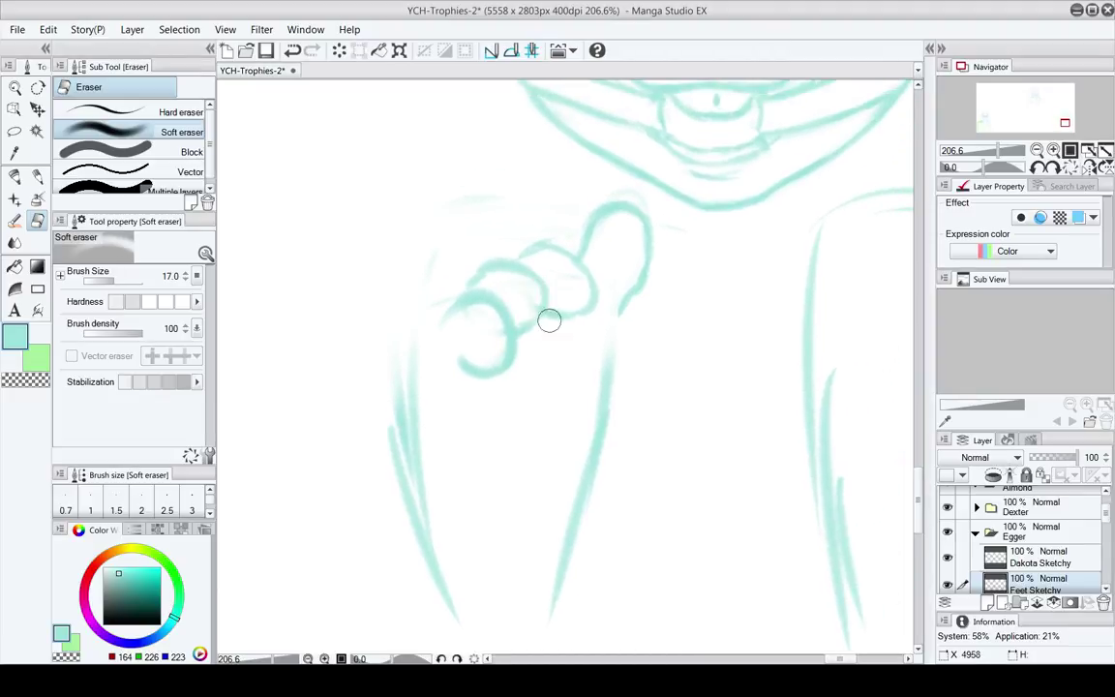
{"action": "key", "text": "p"}
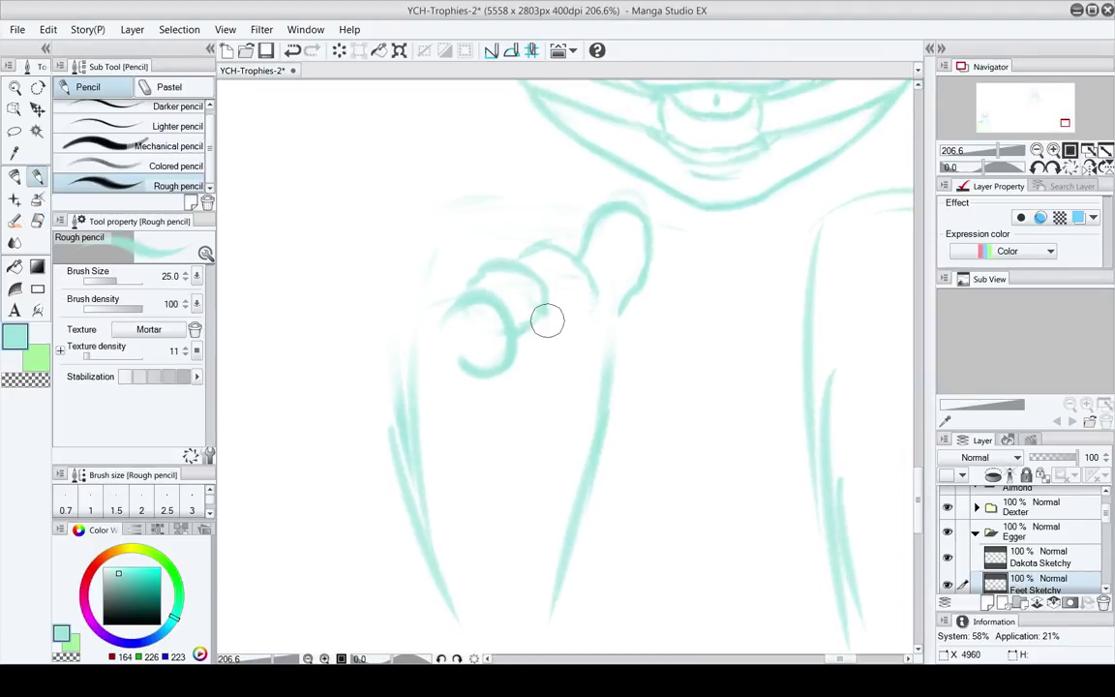
{"action": "mouse_move", "coordinate": [538, 311]}
{"action": "left_mouse_down"}
{"action": "mouse_move", "coordinate": [575, 319]}
{"action": "mouse_move", "coordinate": [594, 292]}
{"action": "left_mouse_up"}
{"action": "key", "text": "e"}
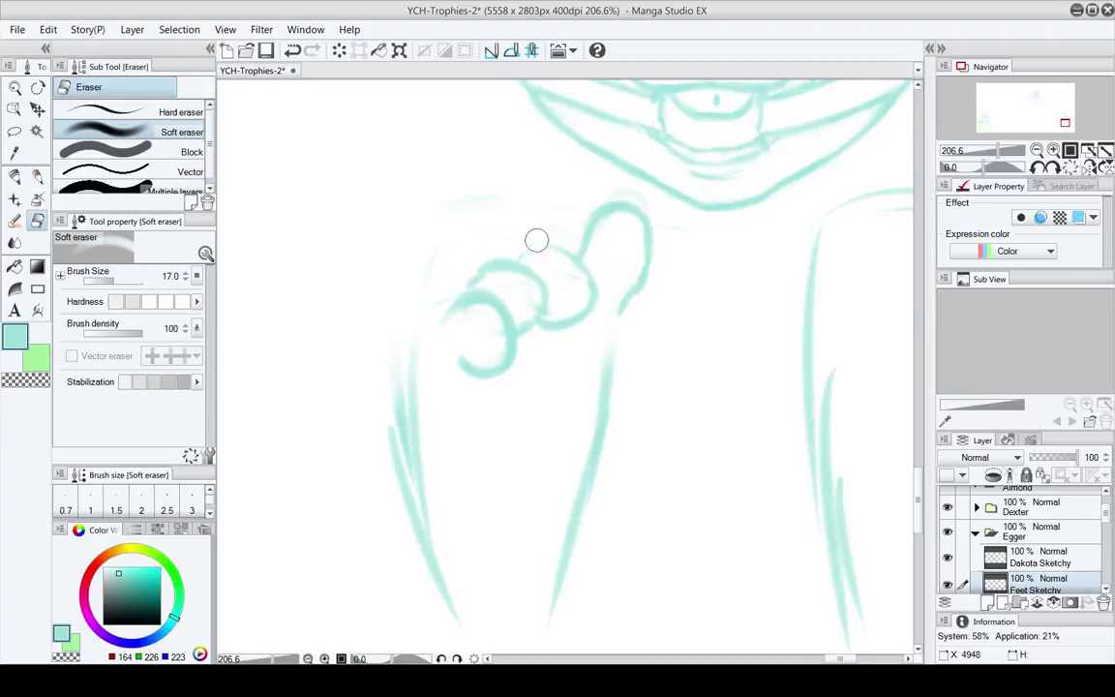
Redraw the upper outline of the left foot's second toe, clearing its overlaps with the big toe and third toe using the Soft eraser
{"action": "key", "text": "p"}
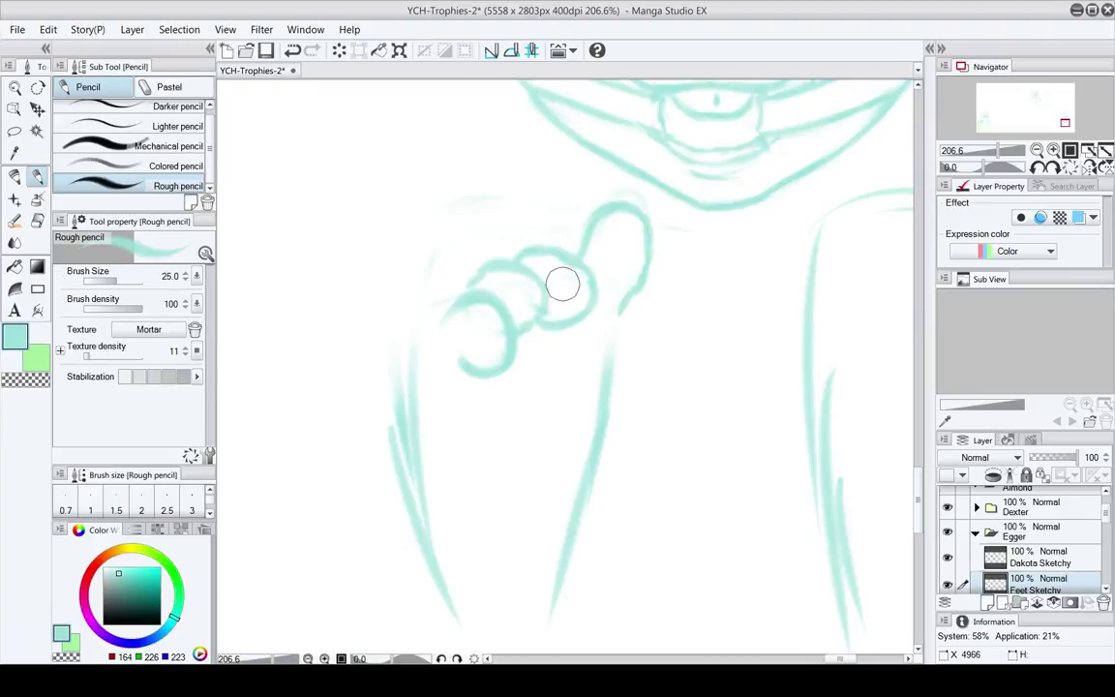
{"action": "key", "text": "e"}
{"action": "key", "text": "p"}
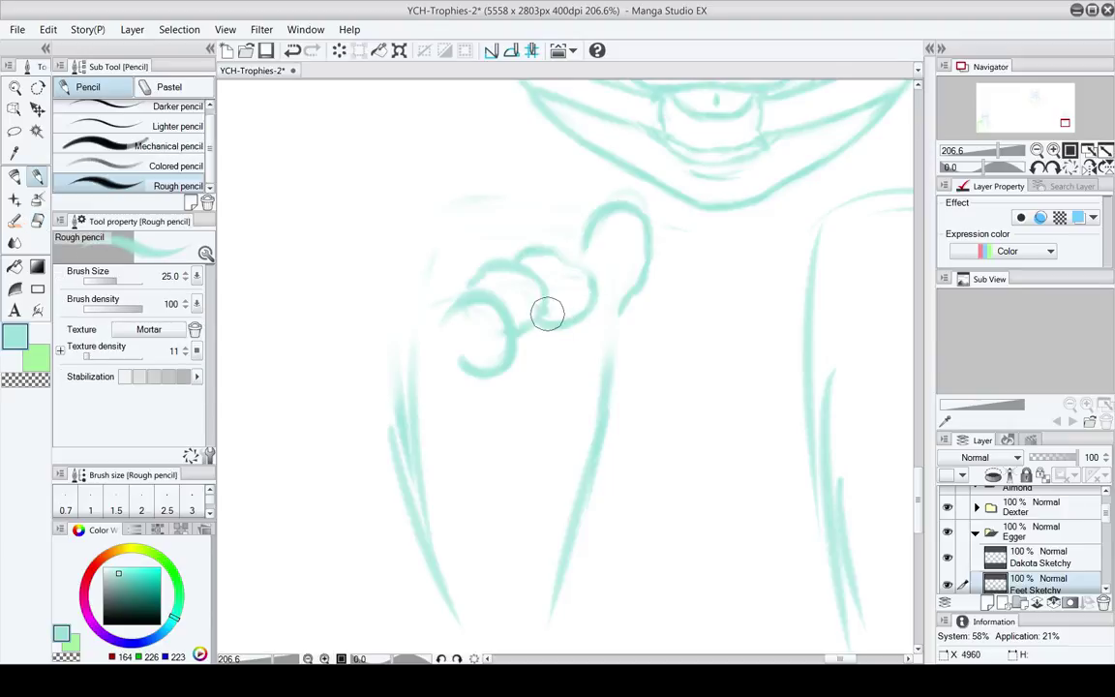
{"action": "key", "text": "e"}
{"action": "key", "text": "p"}
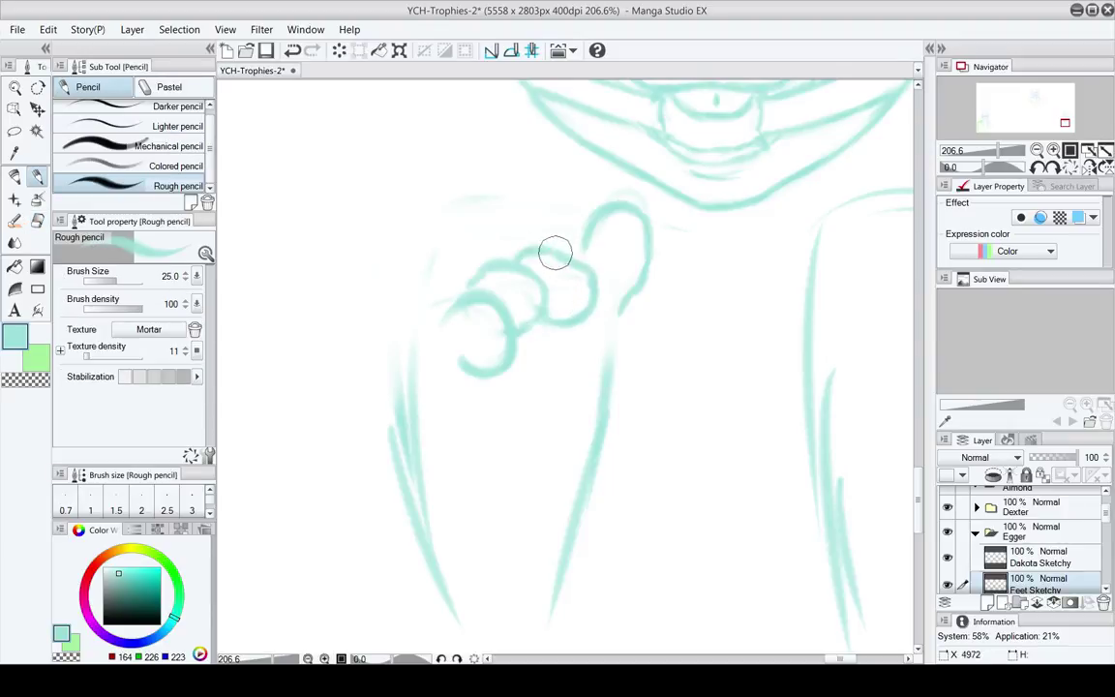
{"action": "key", "text": "e"}
{"action": "key", "text": "p"}
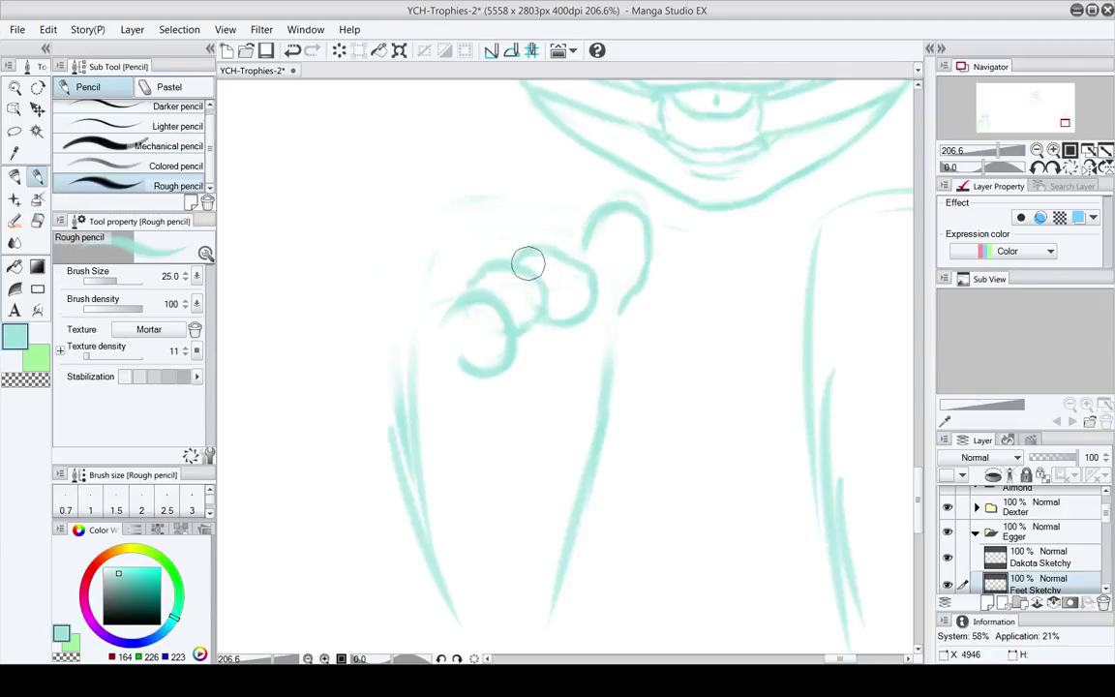
Reshape the left foot's third toe, erasing its old inner edge and redrawing it as a fuller curve overlapping the second toe
{"action": "key", "text": "e"}
{"action": "key", "text": "p"}
{"action": "key", "text": "e"}
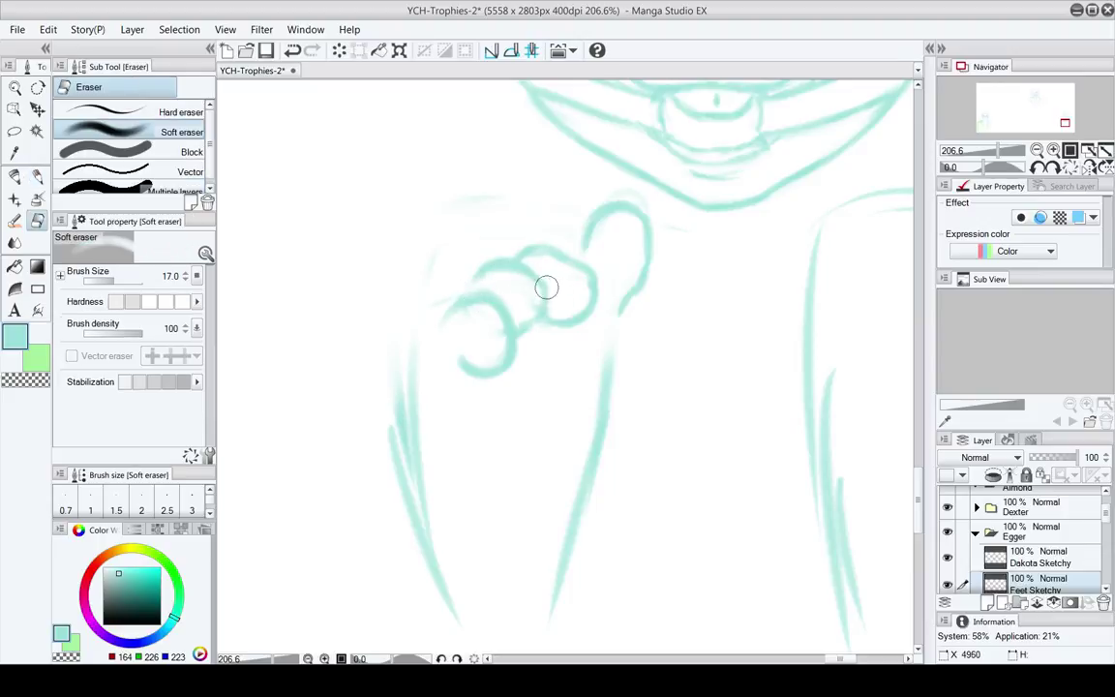
{"action": "key", "text": "p"}
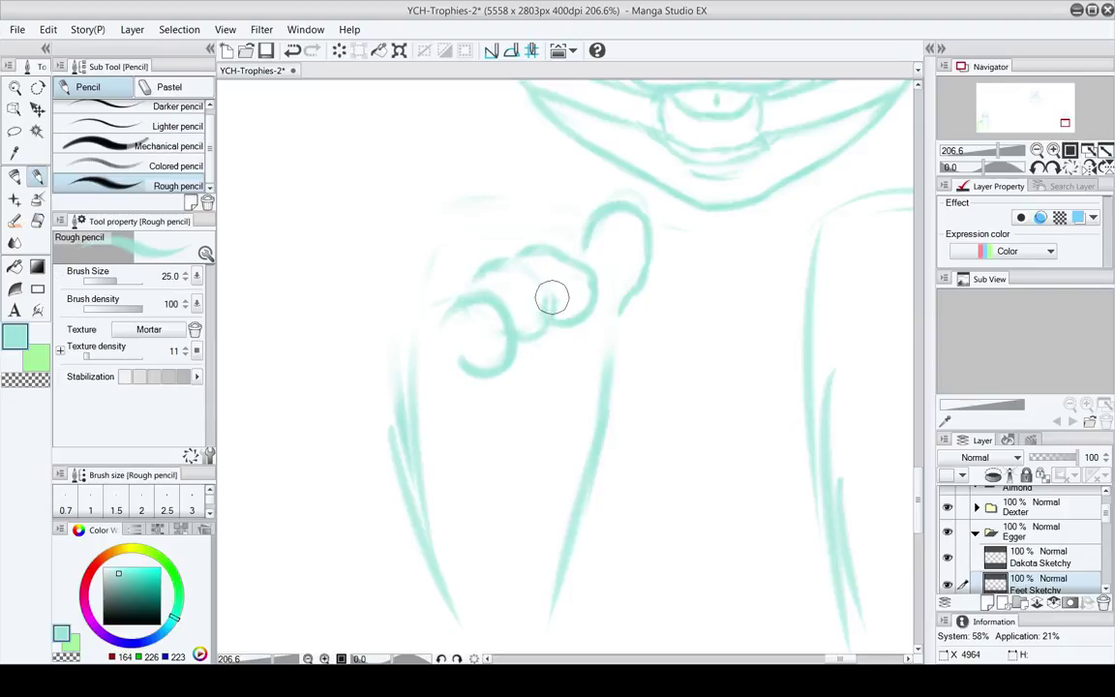
{"action": "mouse_move", "coordinate": [552, 298]}
{"action": "left_mouse_down"}
{"action": "mouse_move", "coordinate": [523, 270]}
{"action": "mouse_move", "coordinate": [495, 265]}
{"action": "mouse_move", "coordinate": [502, 291]}
{"action": "mouse_move", "coordinate": [544, 324]}
{"action": "left_mouse_up"}
{"action": "key", "text": "e"}
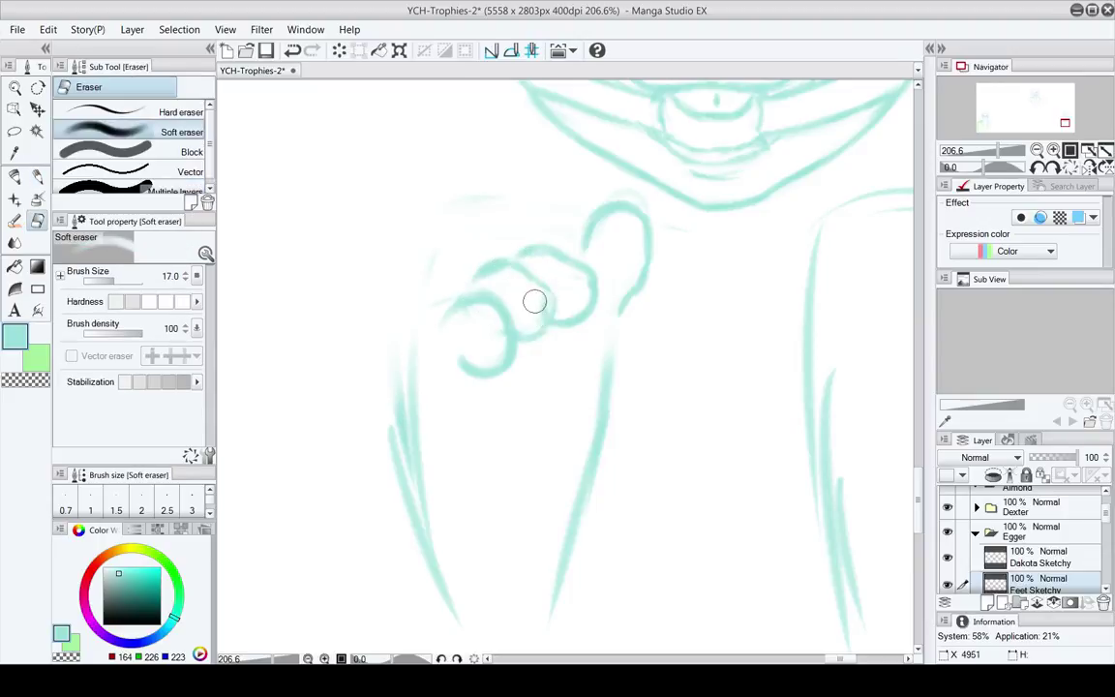
{"action": "key", "text": "p"}
{"action": "key", "text": "e"}
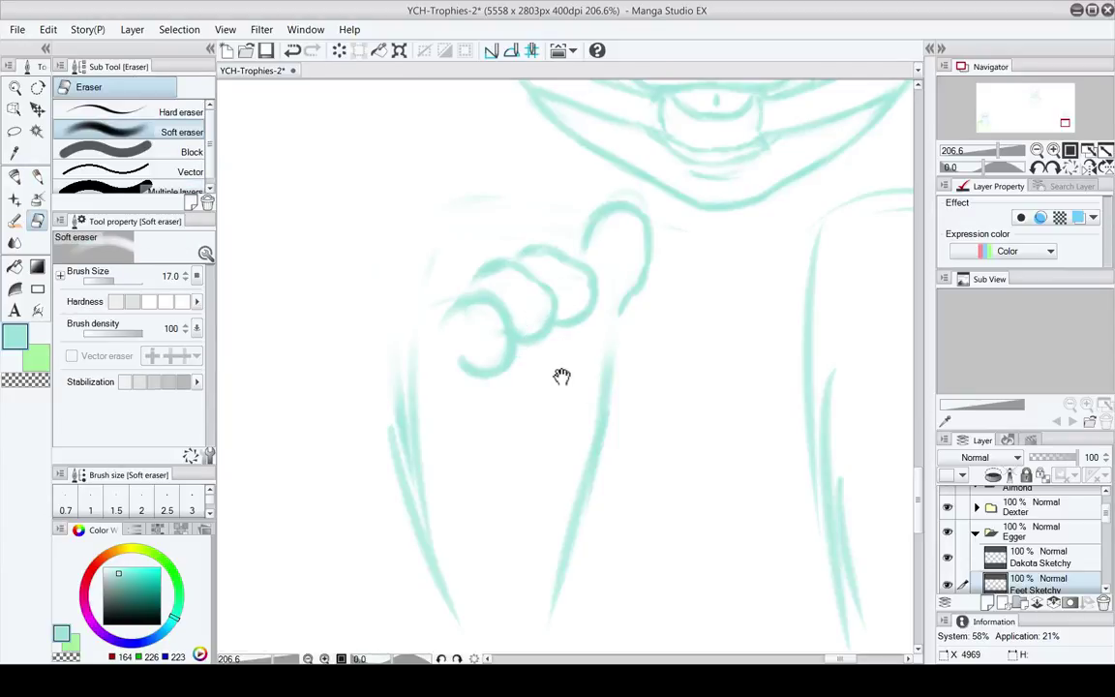
Fade out the left foot's fourth toe with the Soft eraser, working at sizes 12 and 25
{"action": "left_click_drag", "start_coordinate": [562, 376], "coordinate": [543, 377]}
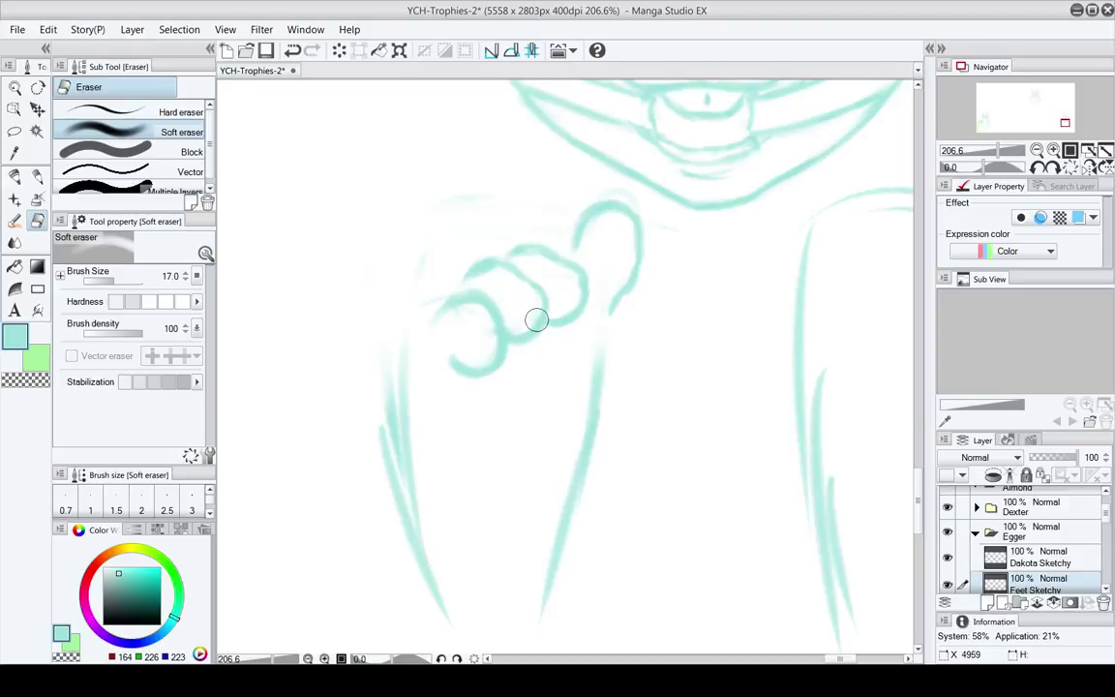
{"action": "left_click_drag", "start_coordinate": [560, 353], "coordinate": [553, 359]}
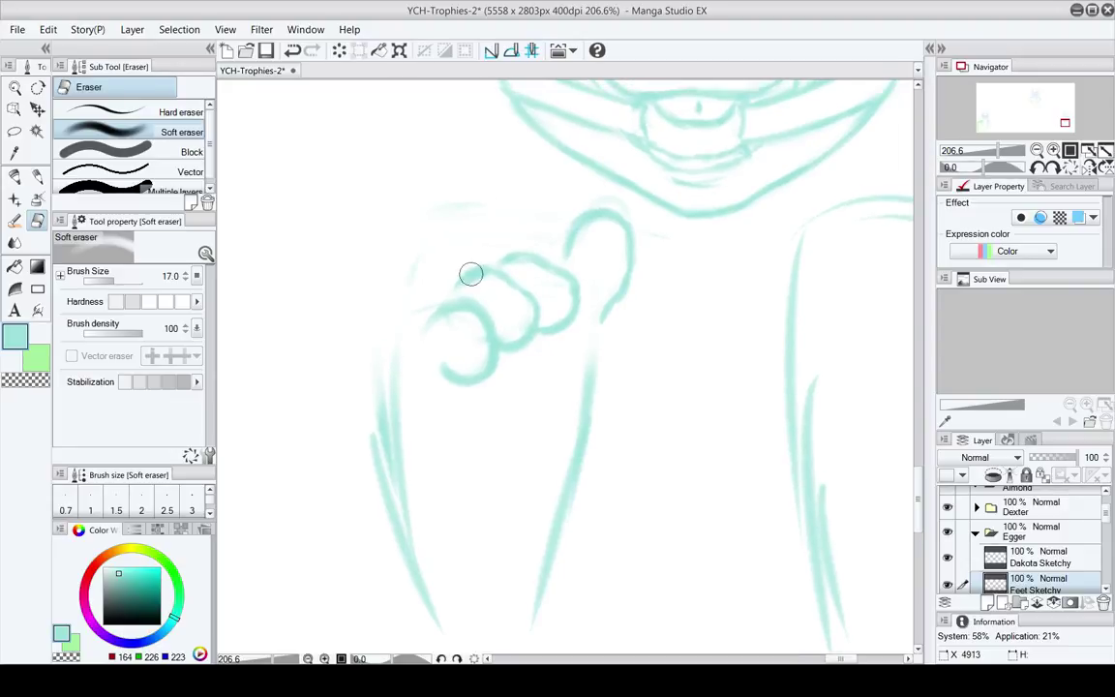
{"action": "mouse_move", "coordinate": [473, 346]}
{"action": "left_mouse_down"}
{"action": "mouse_move", "coordinate": [509, 340]}
{"action": "mouse_move", "coordinate": [505, 364]}
{"action": "left_mouse_up"}
{"action": "key", "text": "["}
{"action": "key", "text": "["}
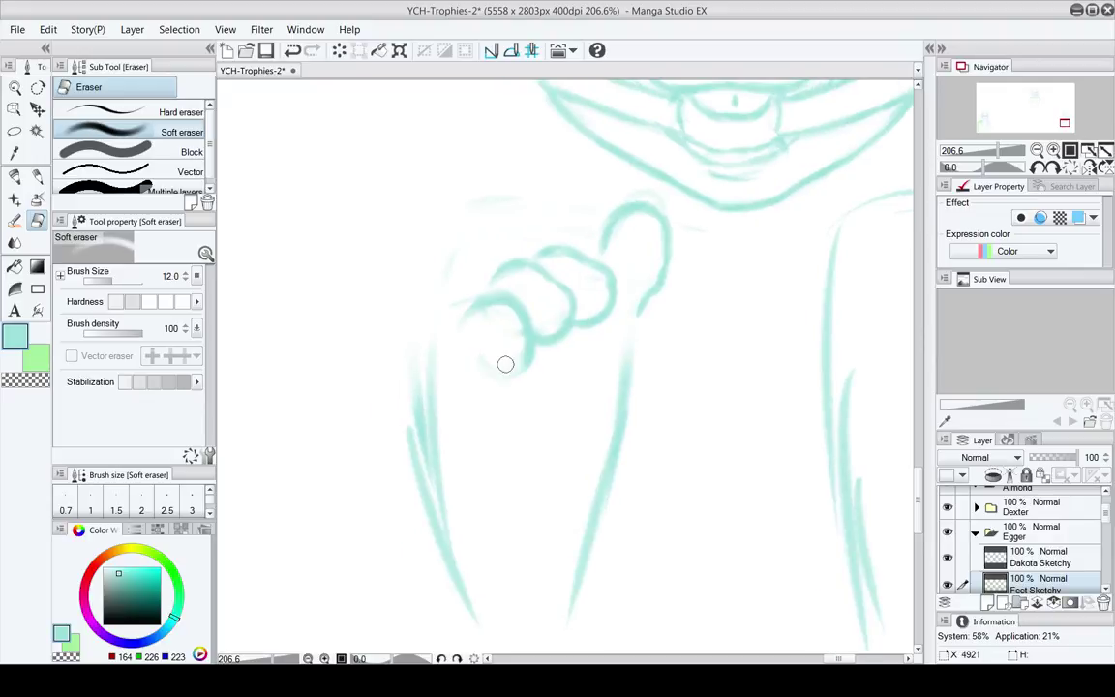
{"action": "key", "text": "p"}
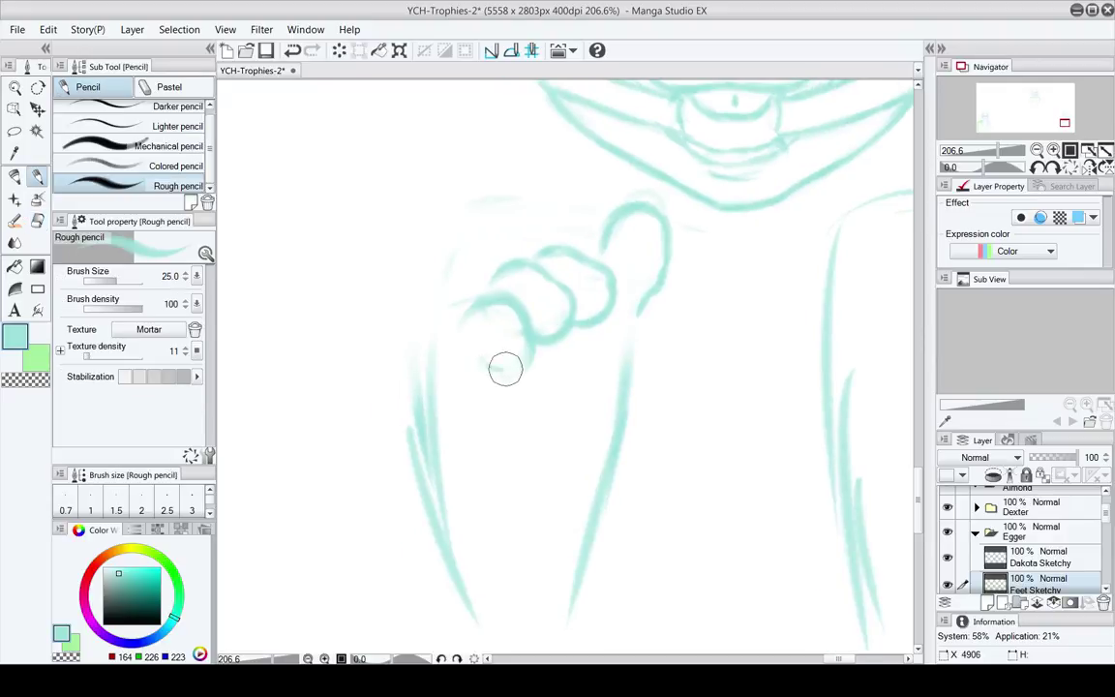
{"action": "key", "text": "e"}
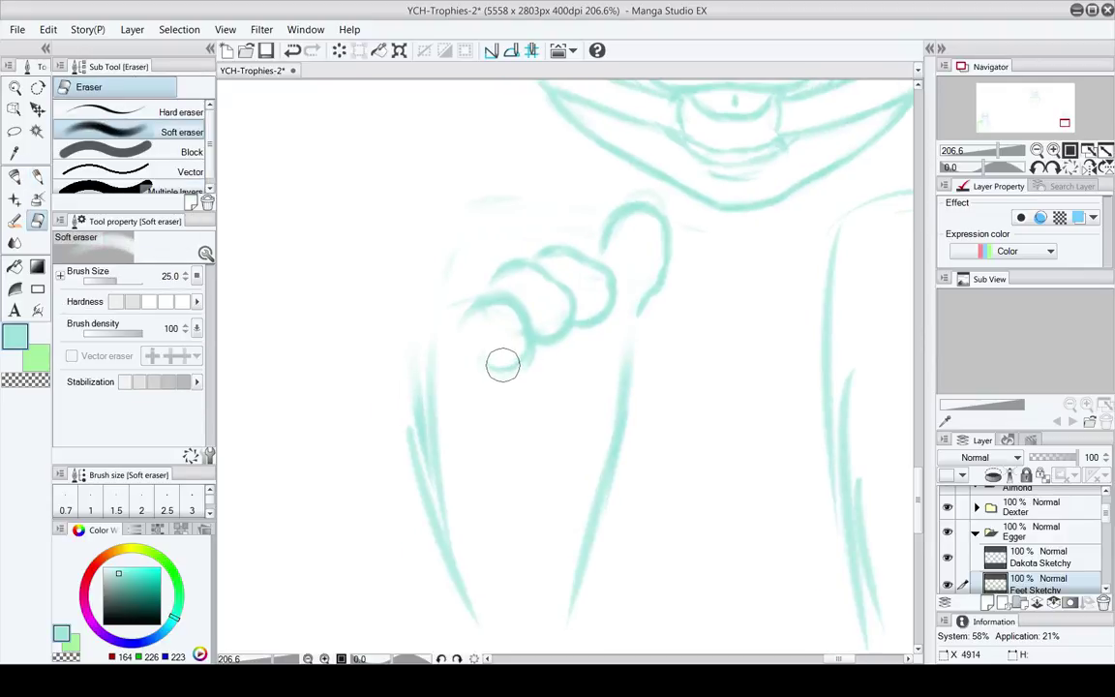
{"action": "scroll", "coordinate": [502, 364], "scroll_direction": "up", "scroll_amount": 2}
{"action": "key", "text": "p"}
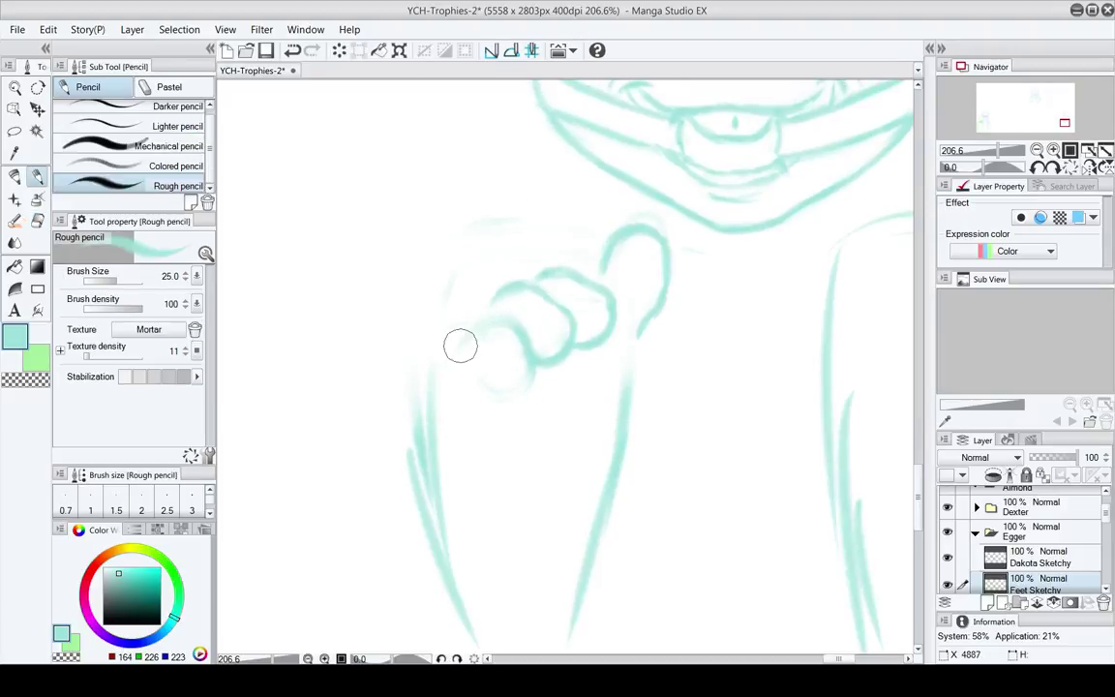
Redraw the left foot's fourth toe as a rounded arch with a small inward curl at its base
{"action": "mouse_move", "coordinate": [529, 342]}
{"action": "left_mouse_down"}
{"action": "mouse_move", "coordinate": [479, 318]}
{"action": "mouse_move", "coordinate": [464, 334]}
{"action": "mouse_move", "coordinate": [476, 376]}
{"action": "mouse_move", "coordinate": [506, 357]}
{"action": "left_mouse_up"}
{"action": "key", "text": "e"}
{"action": "key", "text": "p"}
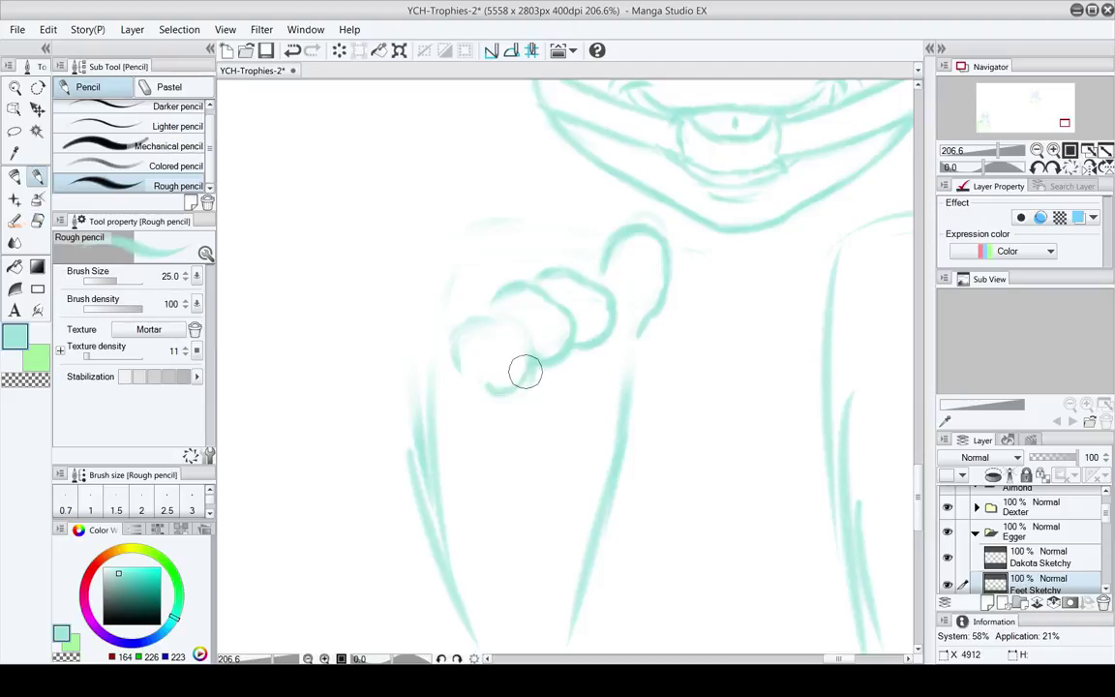
{"action": "key", "text": "e"}
{"action": "key", "text": "p"}
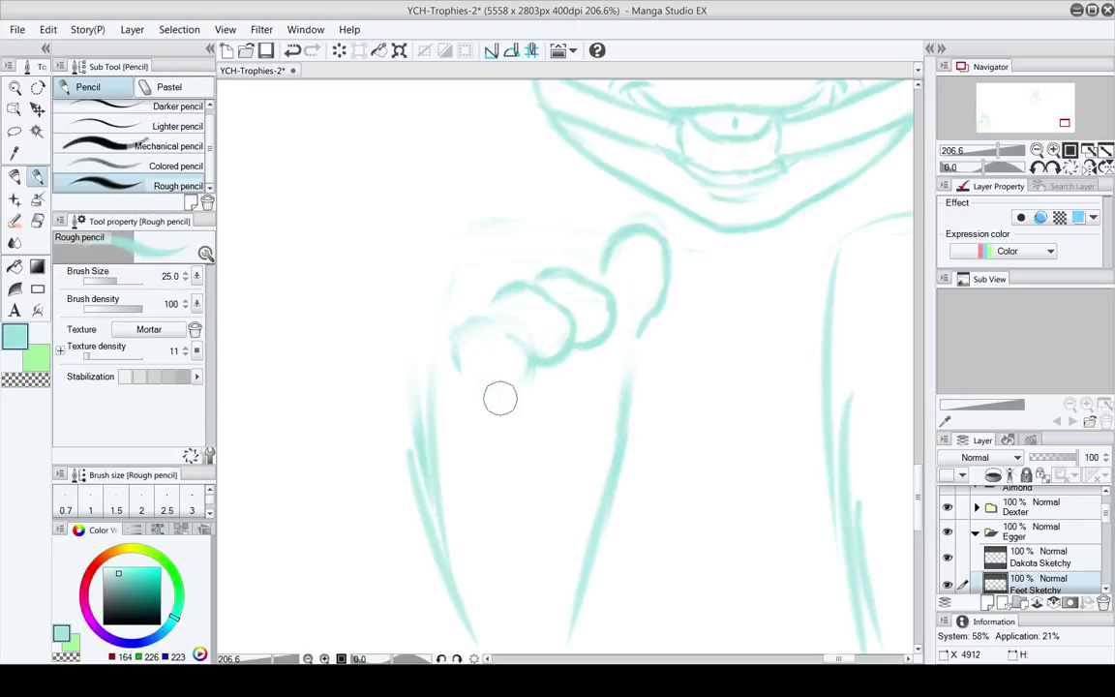
{"action": "key", "text": "e"}
{"action": "key", "text": "p"}
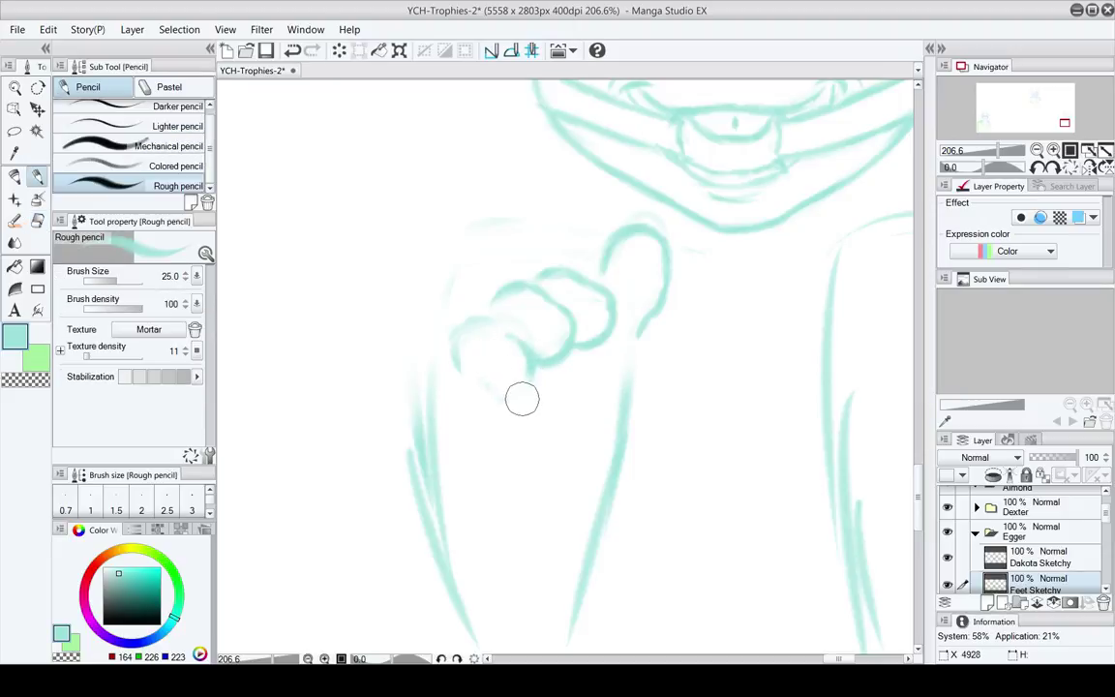
{"action": "key", "text": "e"}
{"action": "mouse_move", "coordinate": [530, 407]}
{"action": "left_mouse_down"}
{"action": "mouse_move", "coordinate": [493, 380]}
{"action": "mouse_move", "coordinate": [517, 386]}
{"action": "mouse_move", "coordinate": [515, 329]}
{"action": "mouse_move", "coordinate": [475, 326]}
{"action": "mouse_move", "coordinate": [468, 386]}
{"action": "mouse_move", "coordinate": [547, 366]}
{"action": "left_mouse_up"}
{"action": "key", "text": "p"}
{"action": "key", "text": "e"}
Erase the old sketch lines along the left foot's outer edge with the Soft eraser at size 25
{"action": "mouse_move", "coordinate": [474, 351]}
{"action": "left_mouse_down"}
{"action": "mouse_move", "coordinate": [466, 397]}
{"action": "mouse_move", "coordinate": [505, 477]}
{"action": "left_mouse_up"}
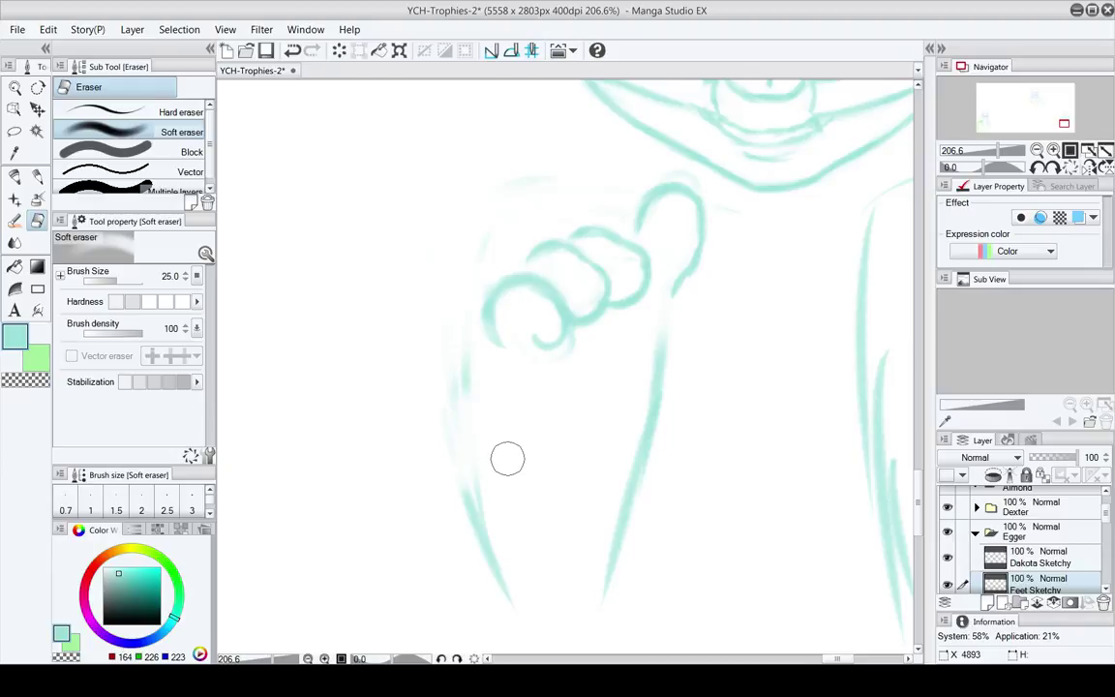
{"action": "left_click_drag", "start_coordinate": [480, 457], "coordinate": [472, 455]}
{"action": "mouse_move", "coordinate": [458, 344]}
{"action": "left_mouse_down"}
{"action": "mouse_move", "coordinate": [493, 184]}
{"action": "mouse_move", "coordinate": [439, 357]}
{"action": "mouse_move", "coordinate": [446, 432]}
{"action": "left_mouse_up"}
{"action": "left_click_drag", "start_coordinate": [493, 469], "coordinate": [453, 407]}
{"action": "left_click_drag", "start_coordinate": [436, 395], "coordinate": [432, 461]}
{"action": "left_click_drag", "start_coordinate": [523, 305], "coordinate": [482, 366]}
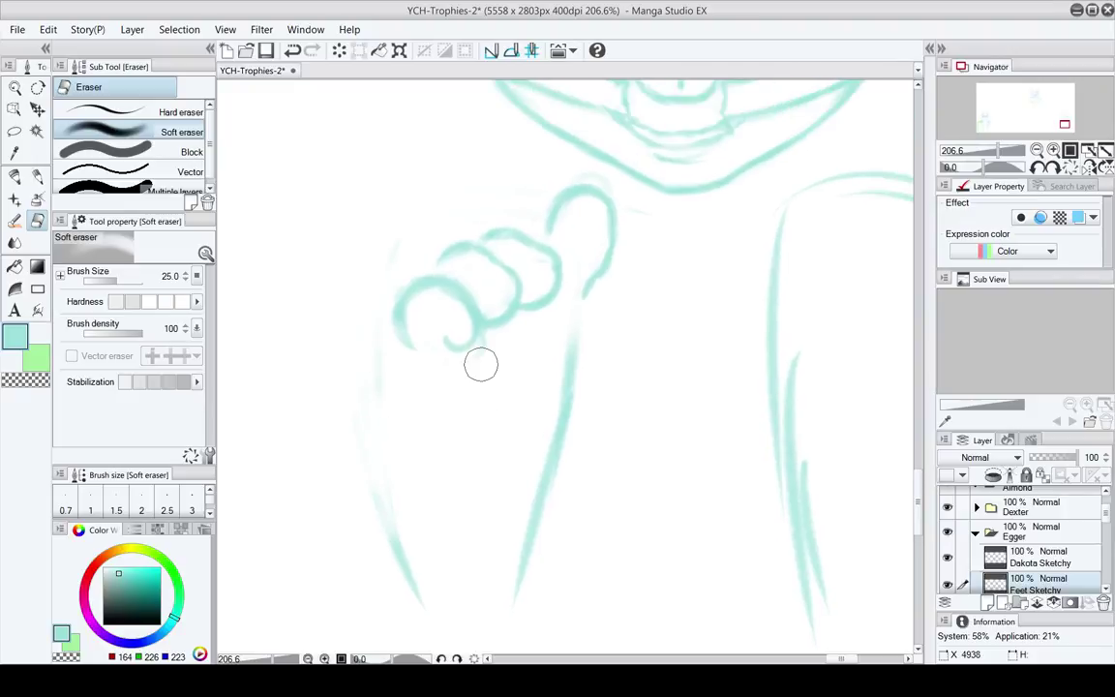
Close the base of the left foot's big toe and draw a small curved pad beneath it
{"action": "left_click", "coordinate": [584, 284]}
{"action": "key", "text": "p"}
{"action": "left_click_drag", "start_coordinate": [585, 292], "coordinate": [571, 310]}
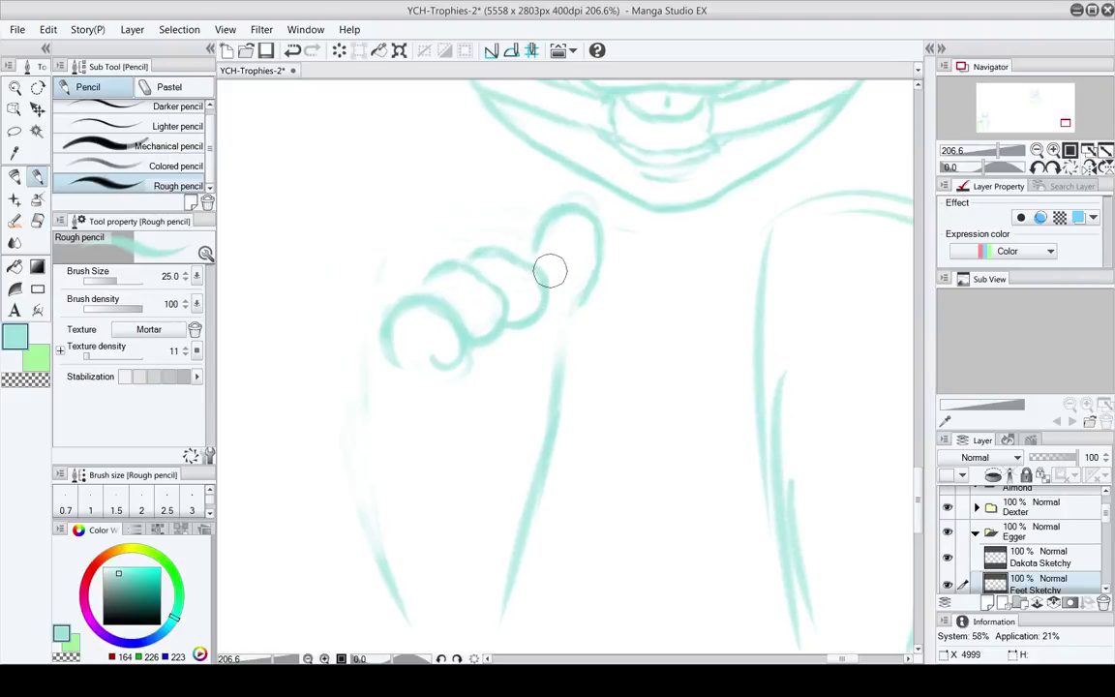
{"action": "mouse_move", "coordinate": [531, 249]}
{"action": "left_mouse_down"}
{"action": "mouse_move", "coordinate": [593, 306]}
{"action": "mouse_move", "coordinate": [597, 288]}
{"action": "mouse_move", "coordinate": [578, 311]}
{"action": "left_mouse_up"}
{"action": "key", "text": "e"}
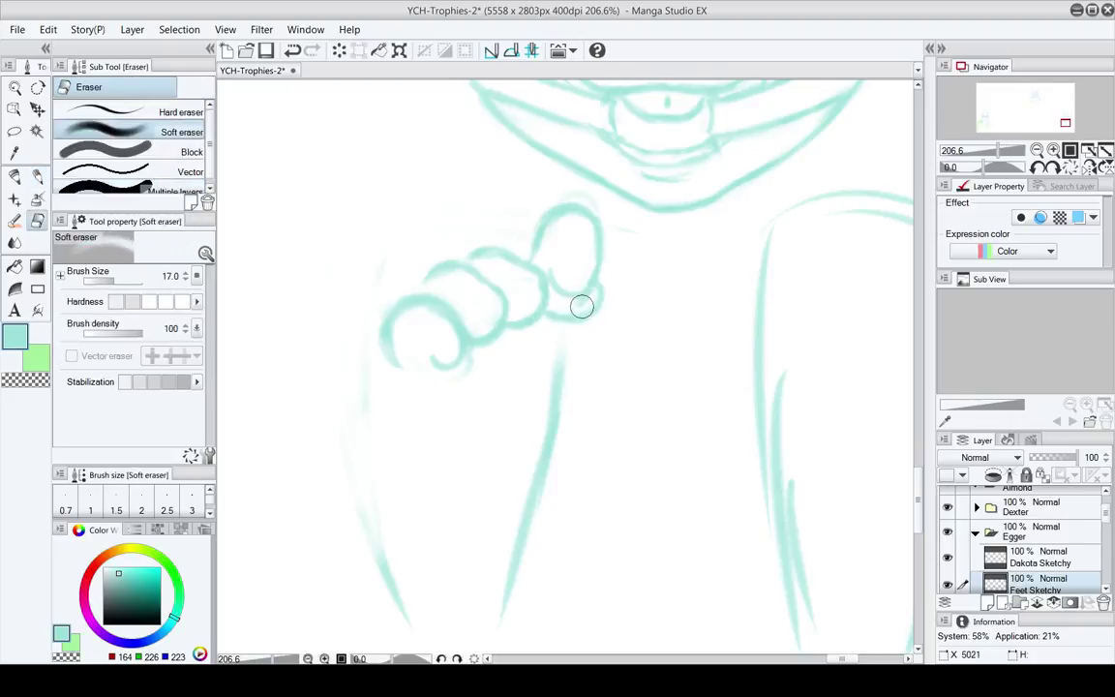
{"action": "key", "text": "p"}
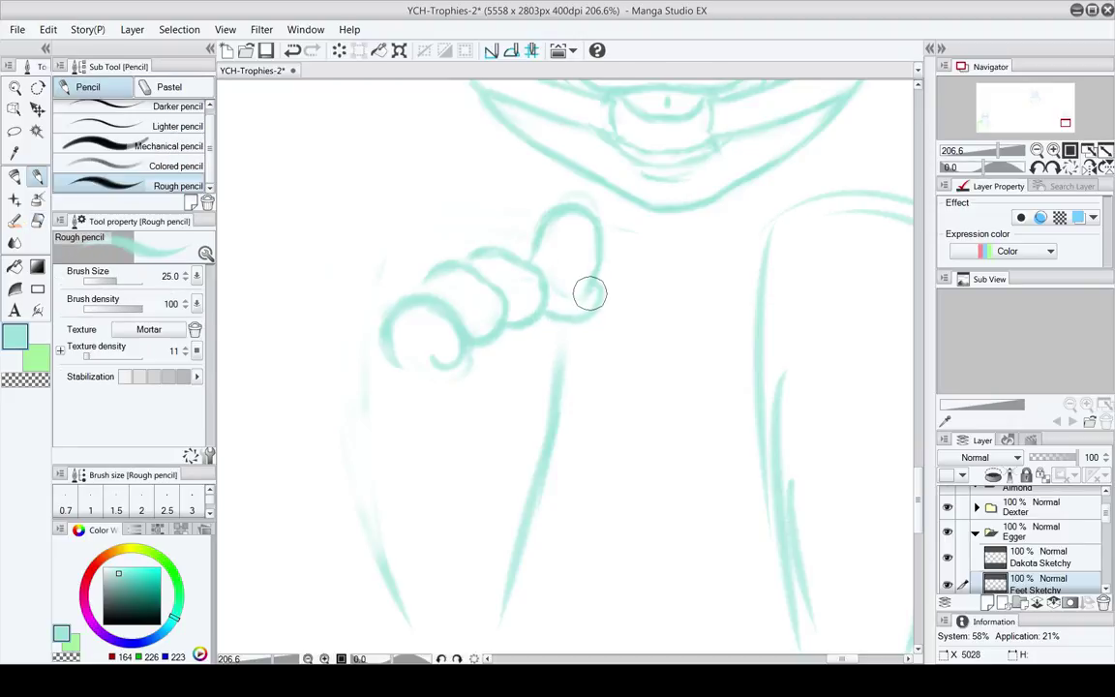
Redraw the left foot's inner edge from the big toe's pad down to the heel, erasing the old line and starting the heel curve
{"action": "mouse_move", "coordinate": [584, 324]}
{"action": "left_mouse_down"}
{"action": "mouse_move", "coordinate": [623, 262]}
{"action": "mouse_move", "coordinate": [589, 362]}
{"action": "left_mouse_up"}
{"action": "key", "text": "e"}
{"action": "key", "text": "p"}
{"action": "key", "text": "e"}
{"action": "key", "text": "p"}
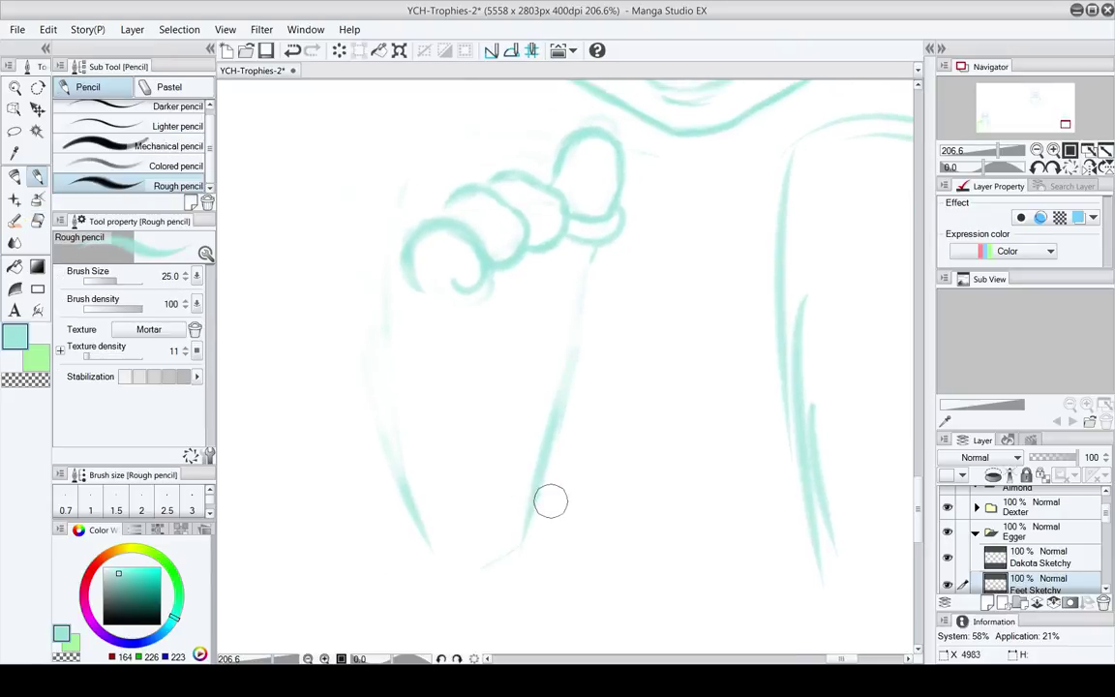
{"action": "left_click_drag", "start_coordinate": [567, 461], "coordinate": [543, 482]}
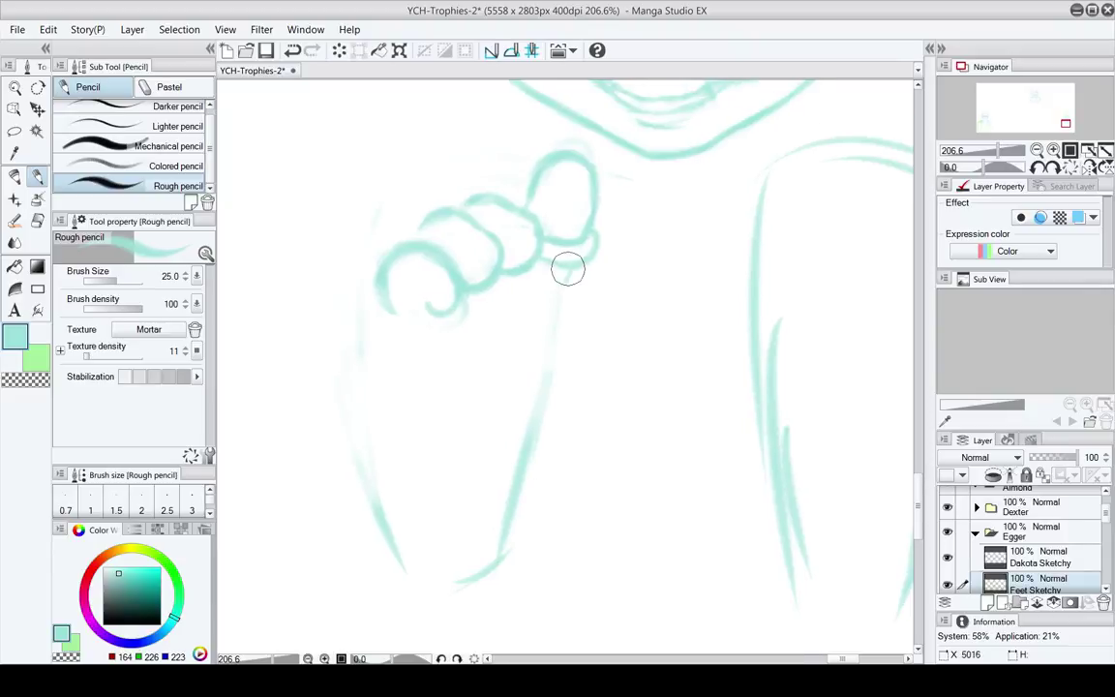
{"action": "mouse_move", "coordinate": [565, 281]}
{"action": "left_mouse_down"}
{"action": "mouse_move", "coordinate": [552, 379]}
{"action": "mouse_move", "coordinate": [572, 314]}
{"action": "mouse_move", "coordinate": [561, 277]}
{"action": "left_mouse_up"}
{"action": "key", "text": "e"}
{"action": "key", "text": "p"}
{"action": "mouse_move", "coordinate": [579, 214]}
{"action": "left_mouse_down"}
{"action": "mouse_move", "coordinate": [576, 272]}
{"action": "mouse_move", "coordinate": [550, 335]}
{"action": "left_mouse_up"}
{"action": "key", "text": "e"}
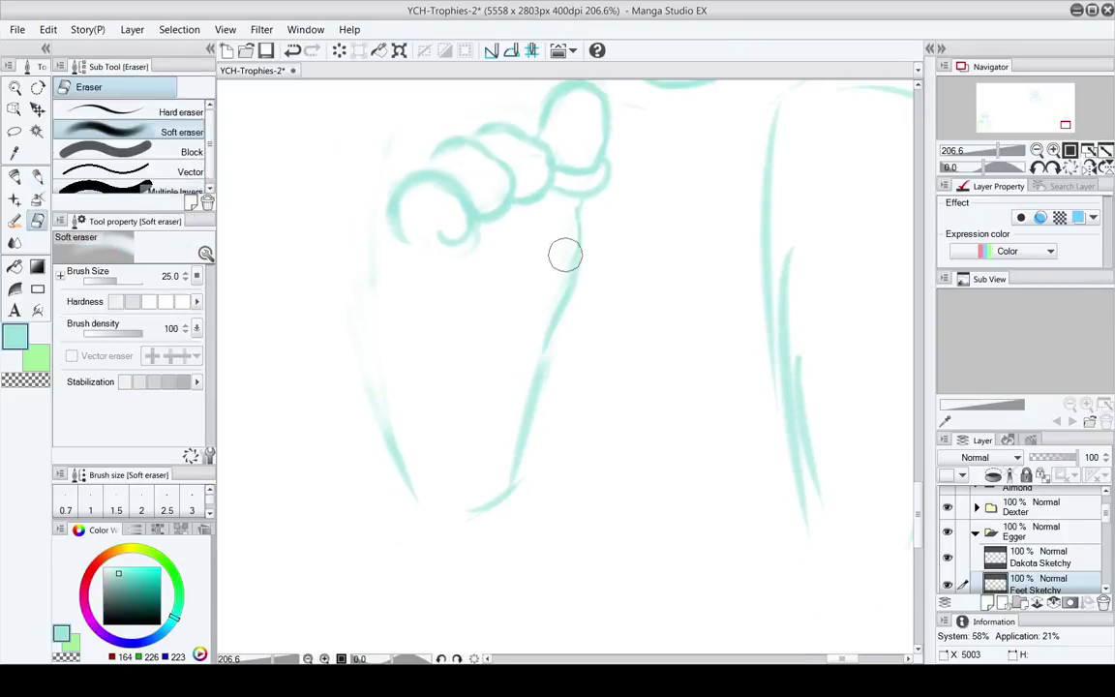
Draw the left foot's new outer edge from the fourth toe down into a rounded heel, and erase the leftover guide lines
{"action": "mouse_move", "coordinate": [565, 254]}
{"action": "left_mouse_down"}
{"action": "mouse_move", "coordinate": [547, 431]}
{"action": "mouse_move", "coordinate": [480, 458]}
{"action": "mouse_move", "coordinate": [448, 418]}
{"action": "mouse_move", "coordinate": [423, 341]}
{"action": "left_mouse_up"}
{"action": "key", "text": "p"}
{"action": "mouse_move", "coordinate": [417, 205]}
{"action": "left_mouse_down"}
{"action": "mouse_move", "coordinate": [426, 237]}
{"action": "mouse_move", "coordinate": [410, 258]}
{"action": "mouse_move", "coordinate": [433, 187]}
{"action": "mouse_move", "coordinate": [431, 345]}
{"action": "mouse_move", "coordinate": [461, 476]}
{"action": "mouse_move", "coordinate": [428, 451]}
{"action": "left_mouse_up"}
{"action": "key", "text": "e"}
{"action": "key", "text": "p"}
{"action": "key", "text": "e"}
{"action": "left_click_drag", "start_coordinate": [423, 338], "coordinate": [453, 444]}
Erase the fourth toe's arch and inward curl with the Soft eraser at size 17, then clear the remains at size 30
{"action": "key", "text": "bracketleft"}
{"action": "key", "text": "bracketleft"}
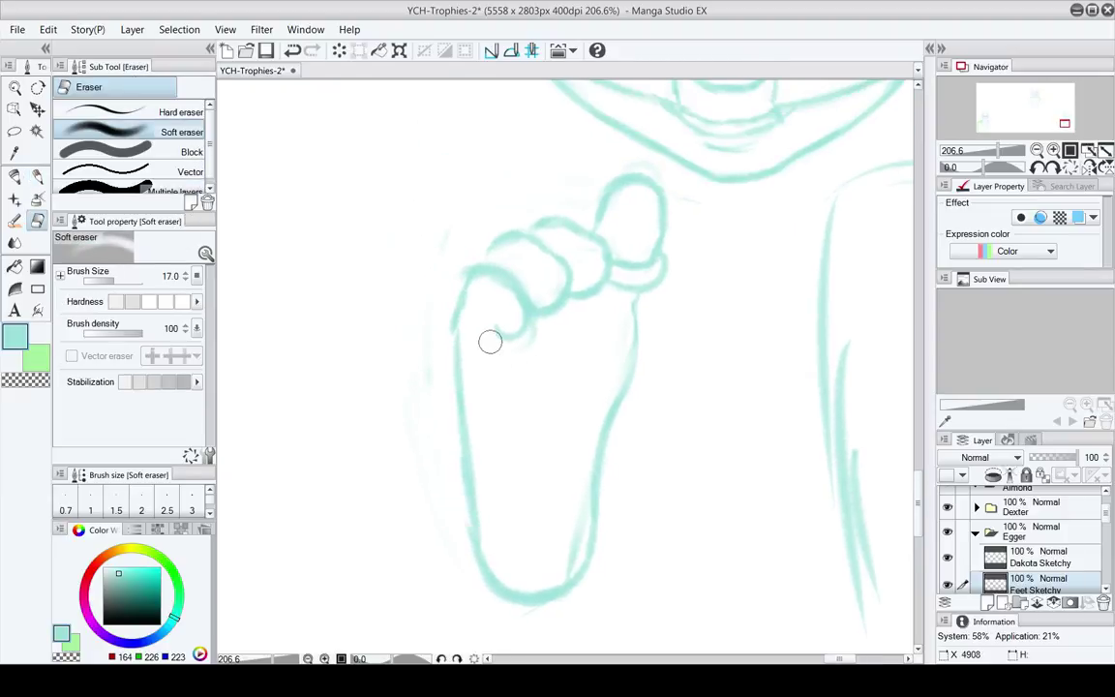
{"action": "left_click_drag", "start_coordinate": [478, 281], "coordinate": [500, 300]}
{"action": "key", "text": "bracketright"}
{"action": "key", "text": "bracketright"}
{"action": "key", "text": "bracketright"}
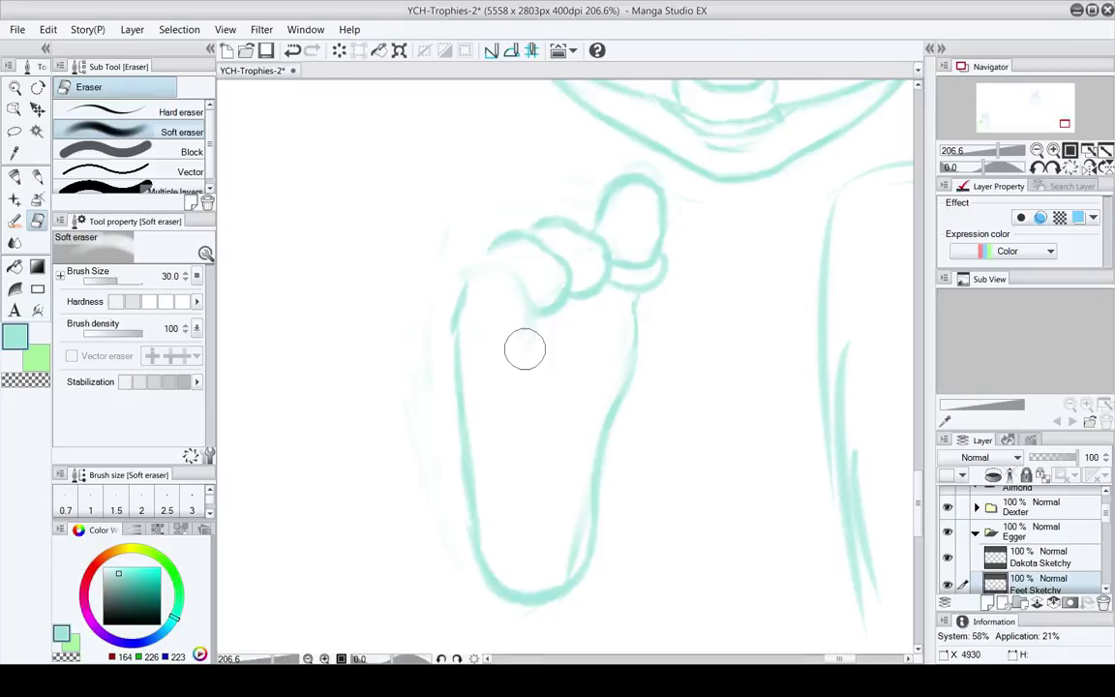
{"action": "key", "text": "space"}
{"action": "left_click_drag", "start_coordinate": [516, 347], "coordinate": [480, 306]}
Redraw the fourth toe as a smaller rounded curl joined to the foot's outer edge, tidying its top with the Soft eraser at size 15
{"action": "key", "text": "p"}
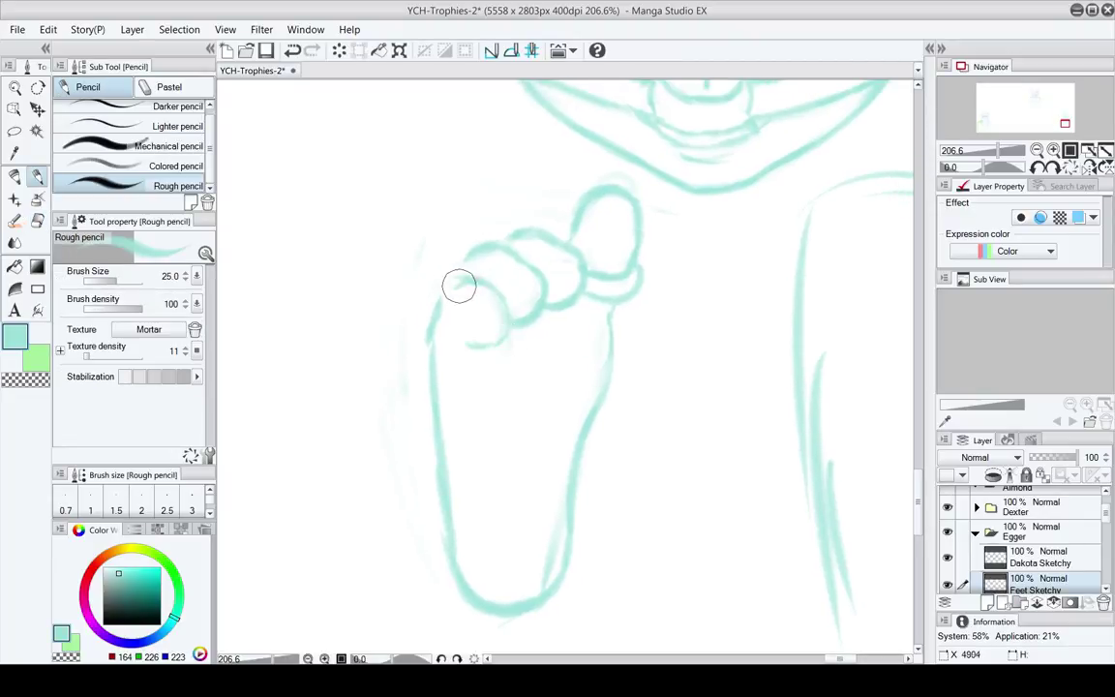
{"action": "key", "text": "e"}
{"action": "key", "text": "p"}
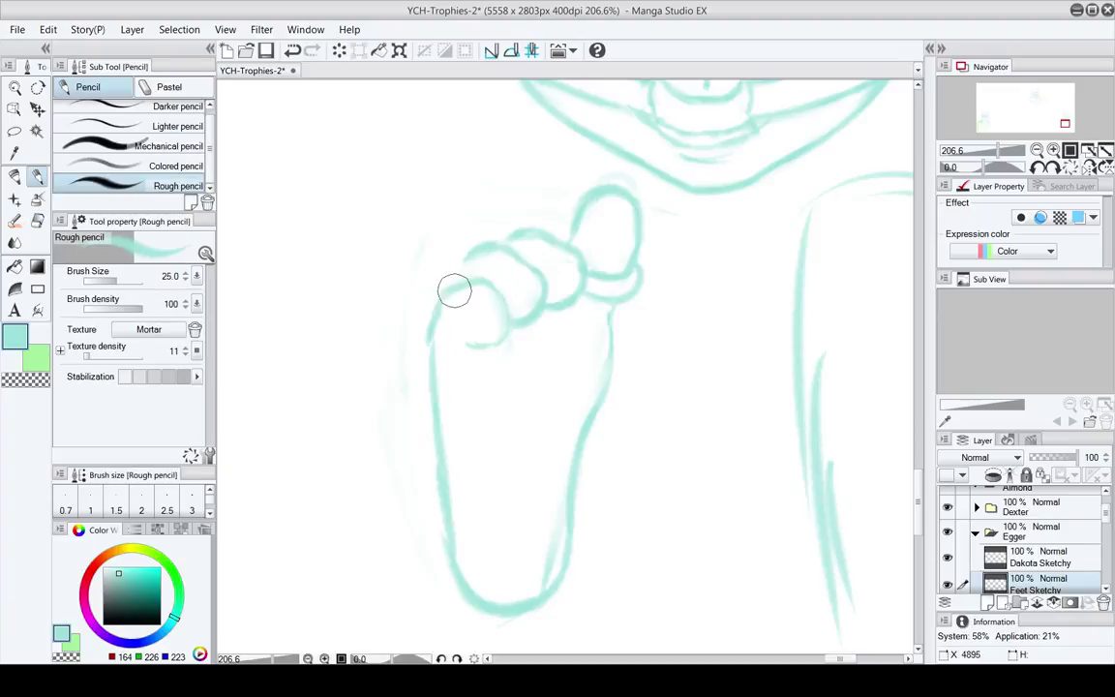
{"action": "key", "text": "e"}
{"action": "key", "text": "bracketleft"}
{"action": "key", "text": "bracketleft"}
{"action": "key", "text": "bracketleft"}
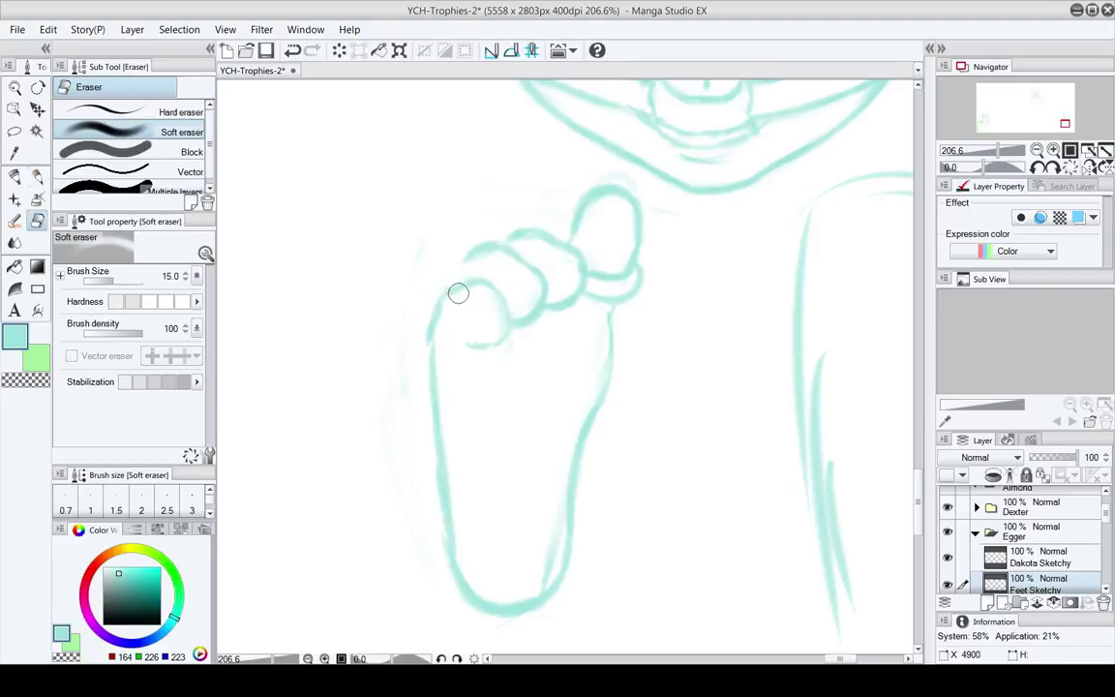
{"action": "key", "text": "p"}
{"action": "left_click_drag", "start_coordinate": [443, 287], "coordinate": [426, 357]}
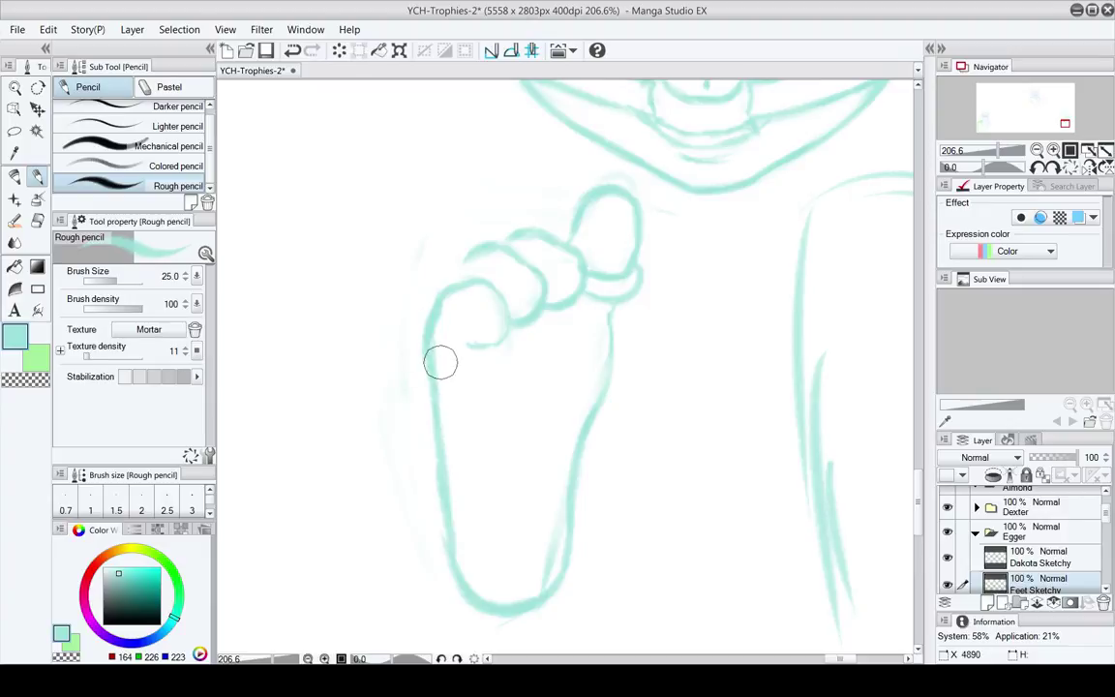
Smooth the outer curves of the left foot's third and fourth toes, and save the drawing
{"action": "key", "text": "e"}
{"action": "scroll", "coordinate": [450, 337], "scroll_direction": "up", "scroll_amount": 1}
{"action": "key", "text": "p"}
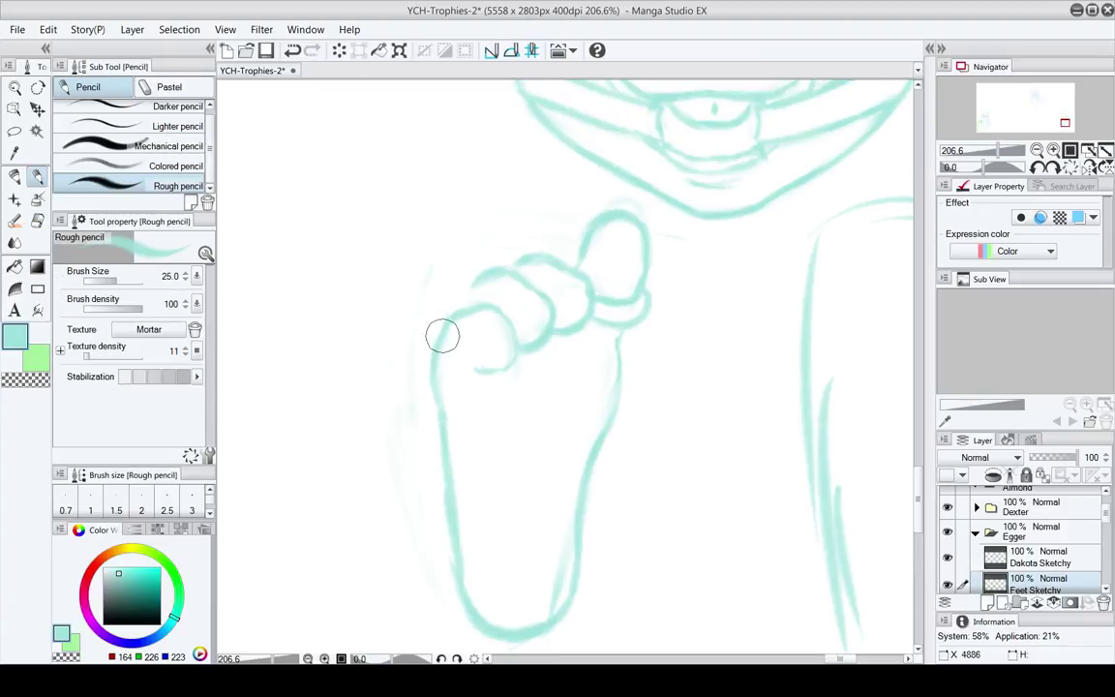
{"action": "key", "text": "e"}
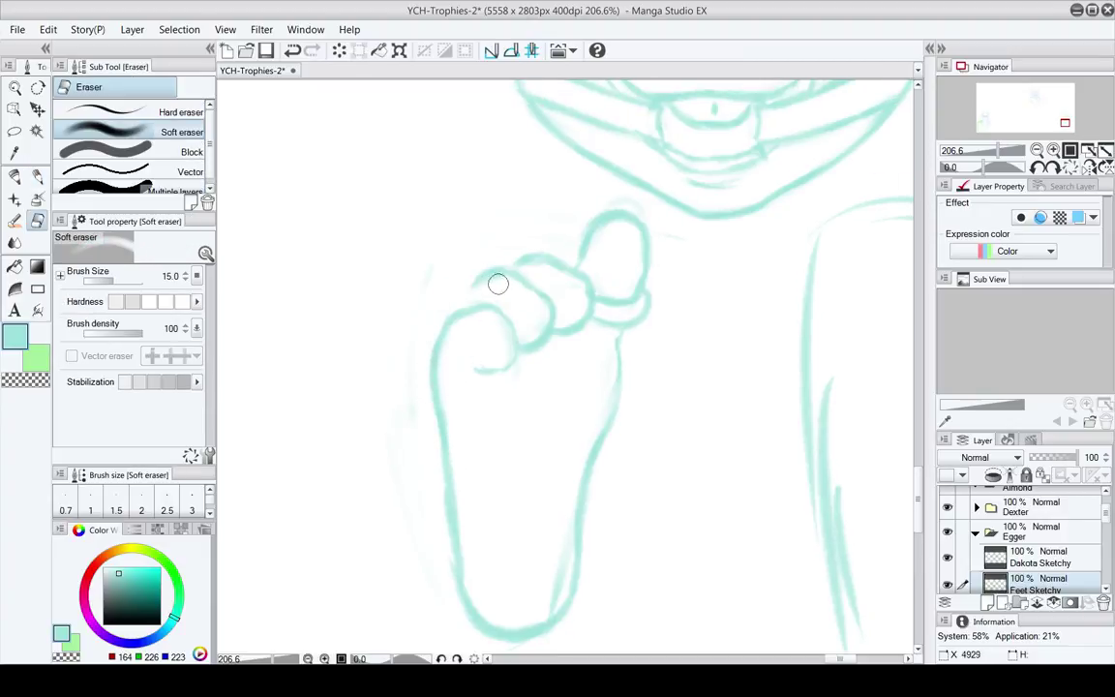
{"action": "key", "text": "p"}
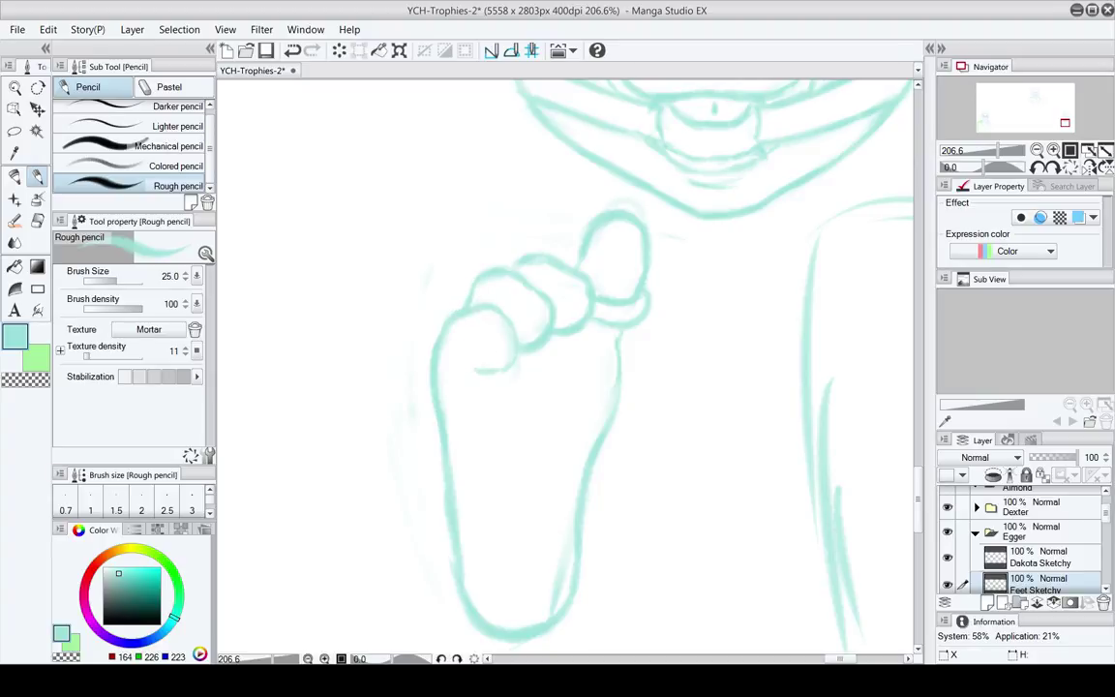
{"action": "key", "text": "ctrl+s"}
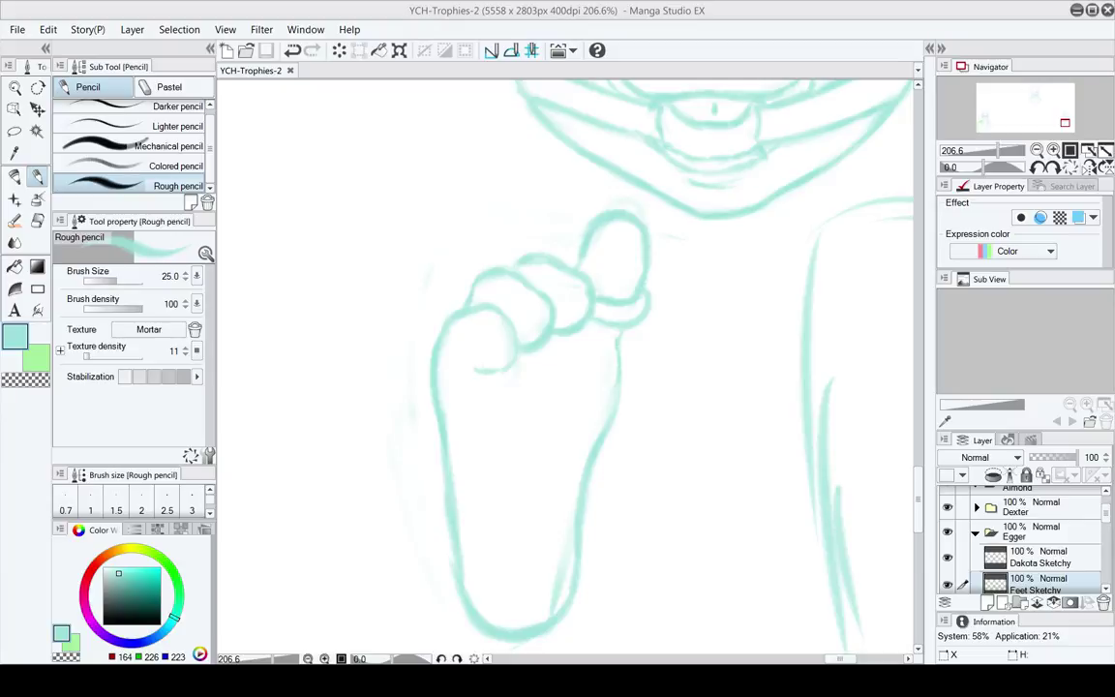
Erase the doubled line inside the left foot's heel and redraw the foot's inner edge down into the heel
{"action": "left_click_drag", "start_coordinate": [503, 478], "coordinate": [444, 409]}
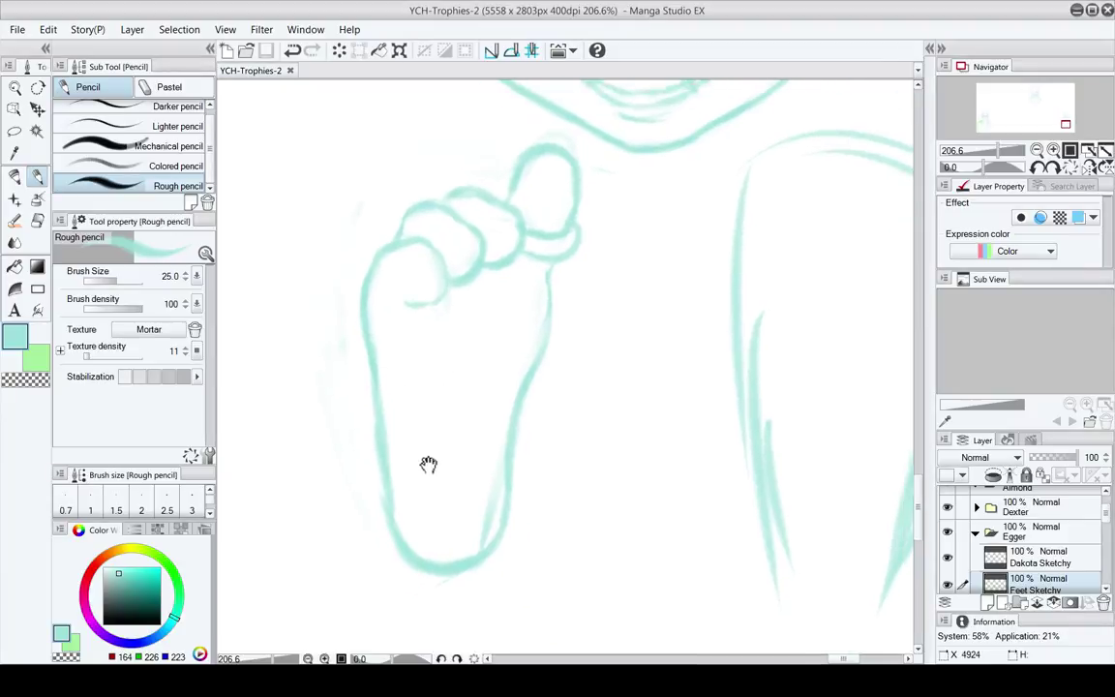
{"action": "key", "text": "e"}
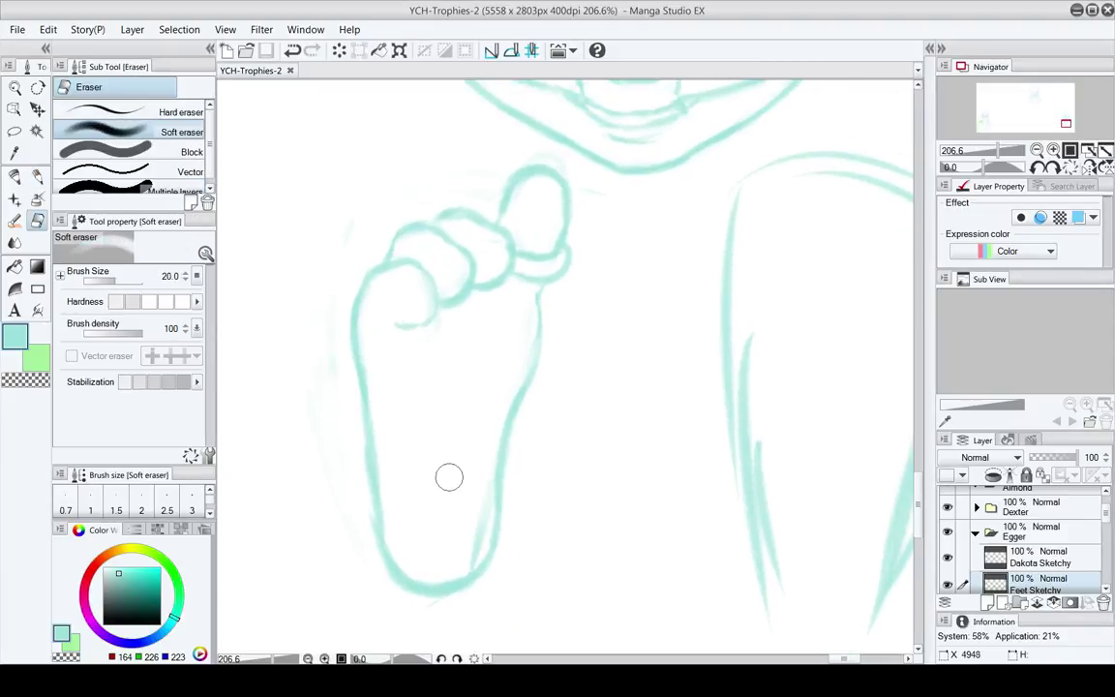
{"action": "mouse_move", "coordinate": [463, 528]}
{"action": "left_mouse_down"}
{"action": "mouse_move", "coordinate": [439, 531]}
{"action": "mouse_move", "coordinate": [463, 498]}
{"action": "left_mouse_up"}
{"action": "key", "text": "p"}
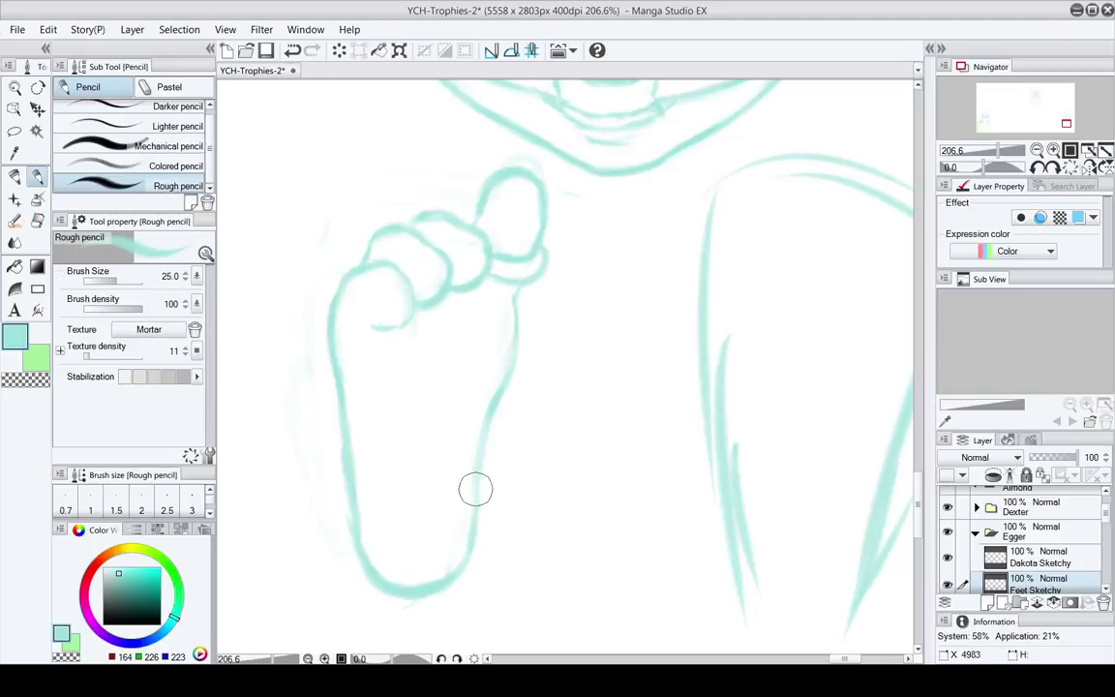
{"action": "mouse_move", "coordinate": [488, 444]}
{"action": "left_mouse_down"}
{"action": "mouse_move", "coordinate": [483, 506]}
{"action": "mouse_move", "coordinate": [450, 573]}
{"action": "left_mouse_up"}
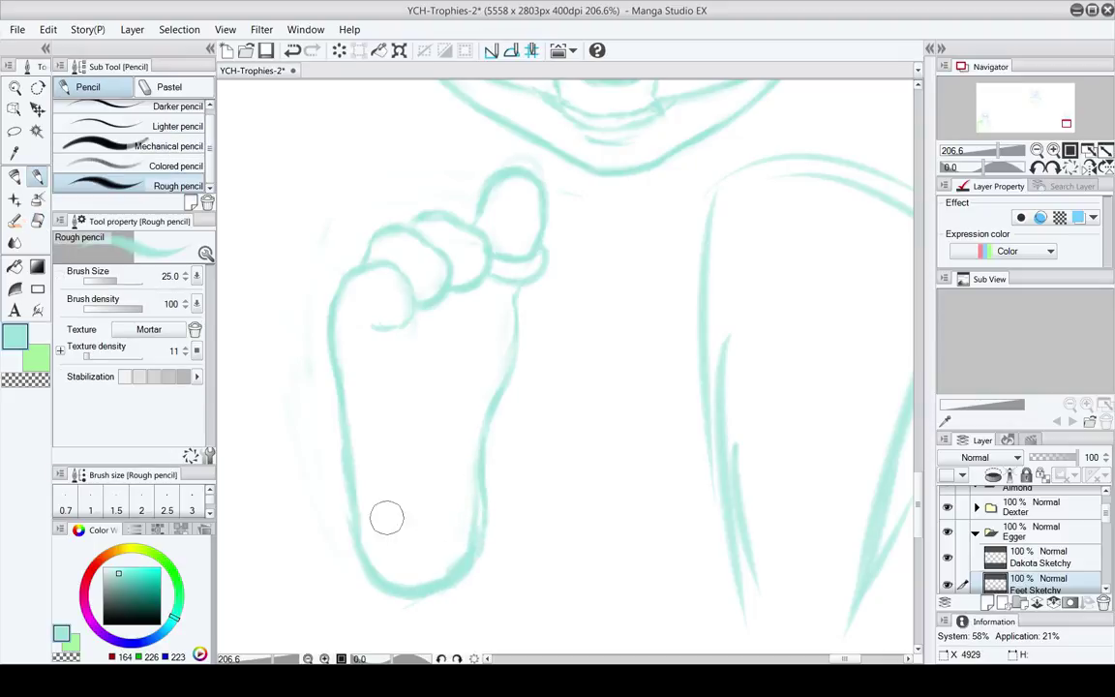
Erase the left foot's rounded heel outline and lightly restart its outer side with a stronger inward slant
{"action": "key", "text": "e"}
{"action": "mouse_move", "coordinate": [387, 519]}
{"action": "left_mouse_down"}
{"action": "mouse_move", "coordinate": [408, 592]}
{"action": "mouse_move", "coordinate": [431, 580]}
{"action": "mouse_move", "coordinate": [386, 553]}
{"action": "mouse_move", "coordinate": [363, 419]}
{"action": "mouse_move", "coordinate": [361, 490]}
{"action": "mouse_move", "coordinate": [371, 519]}
{"action": "mouse_move", "coordinate": [405, 513]}
{"action": "mouse_move", "coordinate": [376, 465]}
{"action": "mouse_move", "coordinate": [401, 555]}
{"action": "left_mouse_up"}
{"action": "key", "text": "p"}
{"action": "key", "text": "e"}
{"action": "key", "text": "p"}
{"action": "key", "text": "e"}
{"action": "key", "text": "p"}
{"action": "mouse_move", "coordinate": [389, 497]}
{"action": "left_mouse_down"}
{"action": "mouse_move", "coordinate": [375, 426]}
{"action": "mouse_move", "coordinate": [382, 508]}
{"action": "left_mouse_up"}
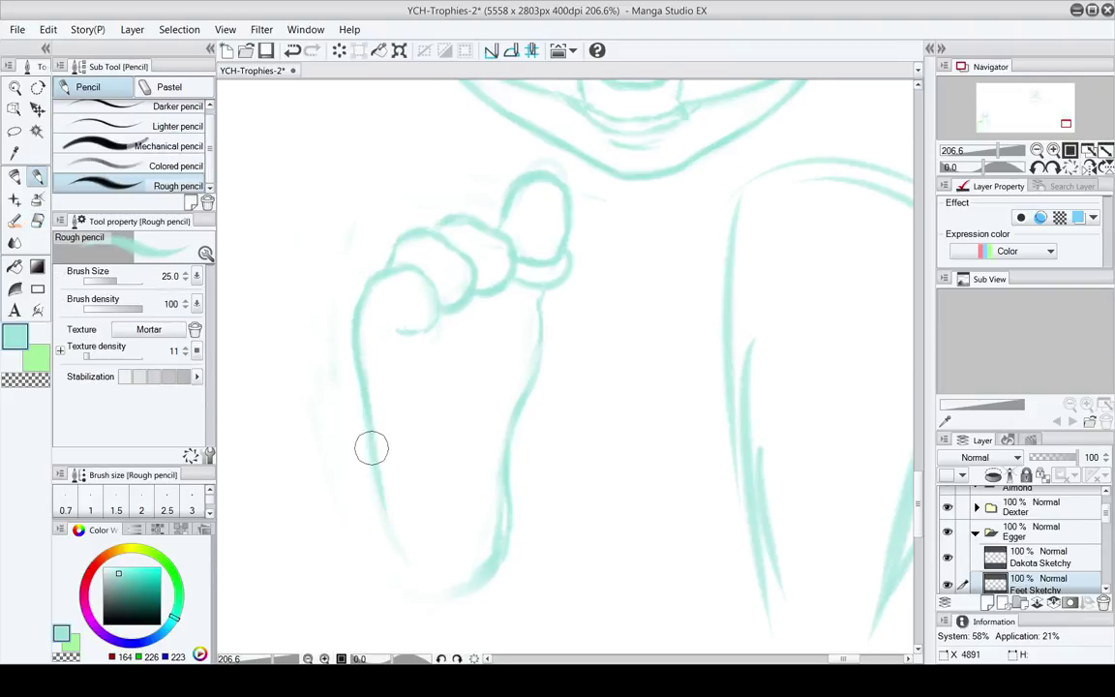
Redraw the left foot's outer edge and heel as a narrower curve, clearing the old heel with the Soft eraser at size 50
{"action": "mouse_move", "coordinate": [371, 448]}
{"action": "left_mouse_down"}
{"action": "mouse_move", "coordinate": [390, 522]}
{"action": "mouse_move", "coordinate": [428, 586]}
{"action": "mouse_move", "coordinate": [494, 578]}
{"action": "mouse_move", "coordinate": [478, 534]}
{"action": "left_mouse_up"}
{"action": "key", "text": "e"}
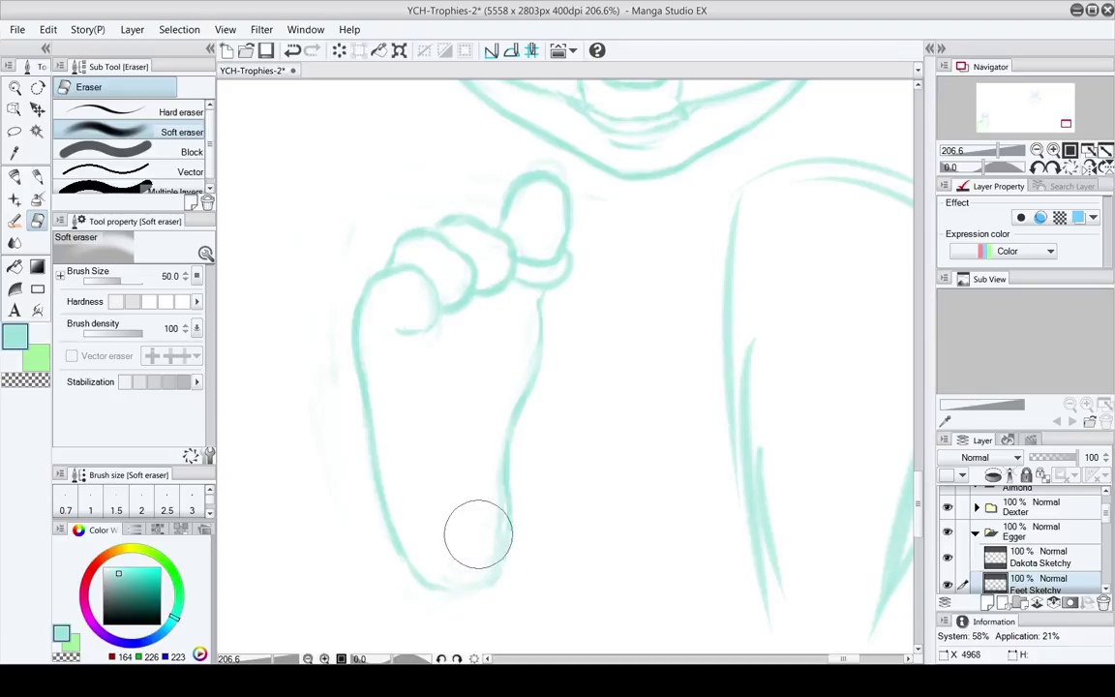
{"action": "key", "text": "p"}
{"action": "mouse_move", "coordinate": [415, 570]}
{"action": "left_mouse_down"}
{"action": "mouse_move", "coordinate": [485, 576]}
{"action": "mouse_move", "coordinate": [470, 583]}
{"action": "mouse_move", "coordinate": [503, 554]}
{"action": "mouse_move", "coordinate": [510, 499]}
{"action": "left_mouse_up"}
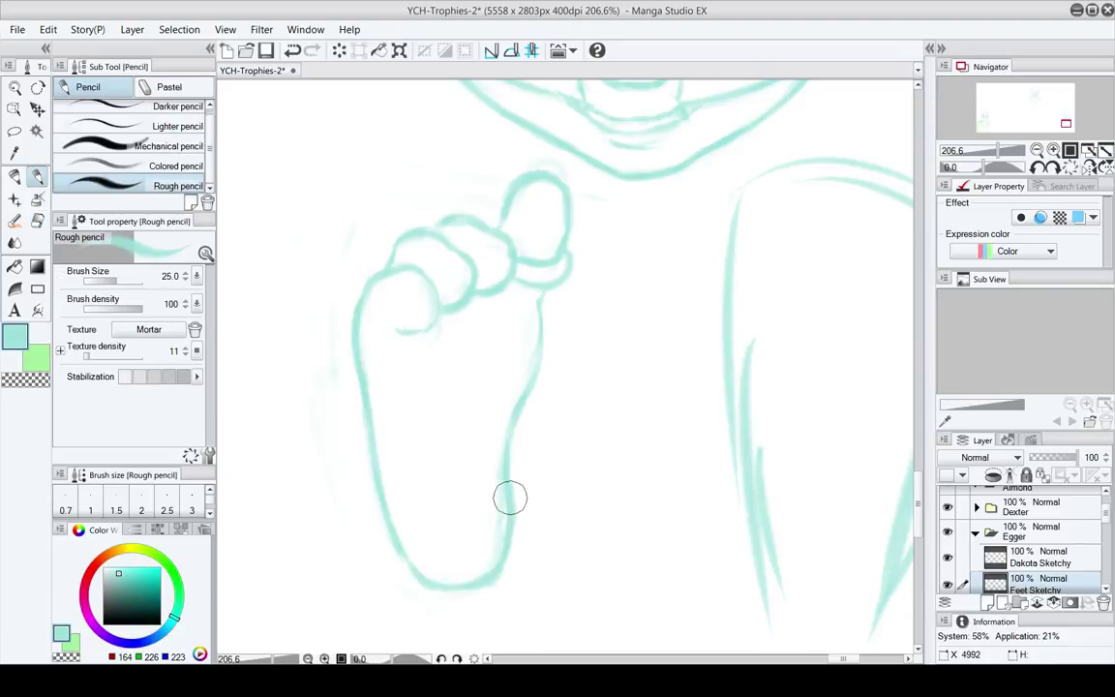
Smooth and thin the left foot's inner edge from the heel up to the ball, using the Soft eraser at size 17
{"action": "key", "text": "e"}
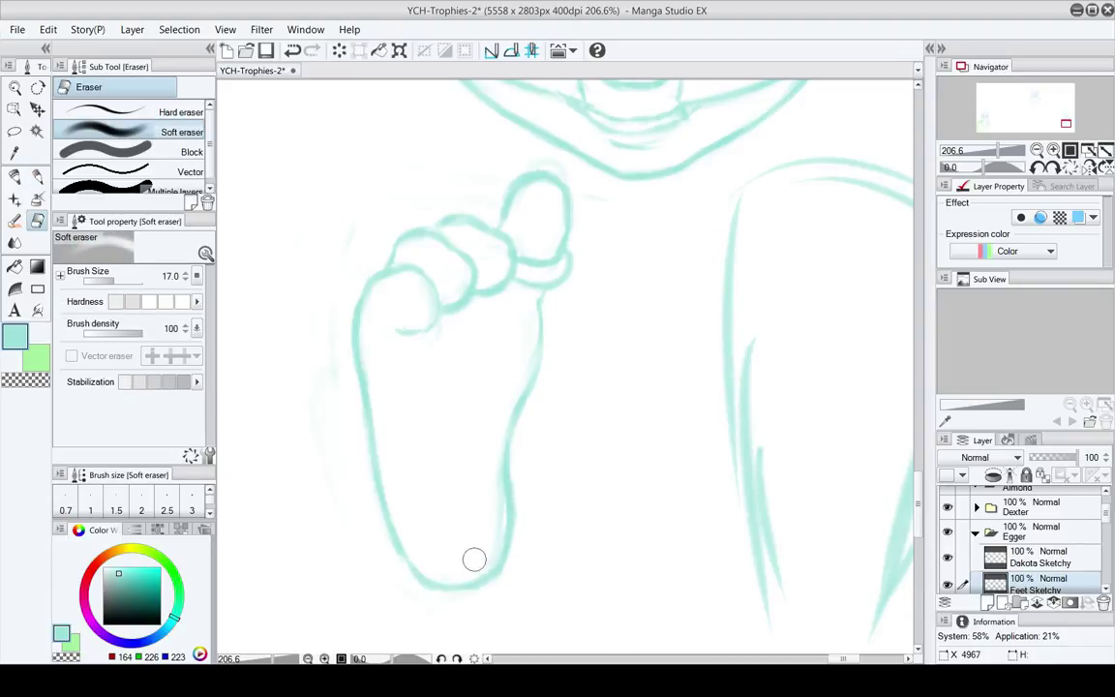
{"action": "scroll", "coordinate": [507, 515], "scroll_direction": "up", "scroll_amount": 1}
{"action": "key", "text": "p"}
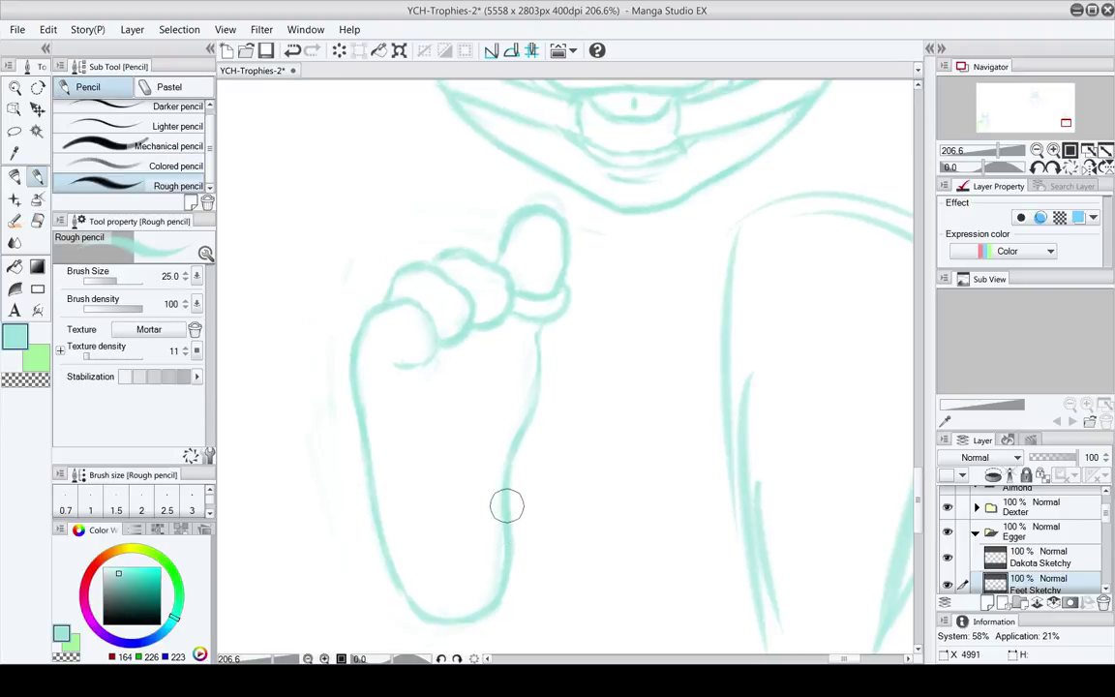
{"action": "key", "text": "e"}
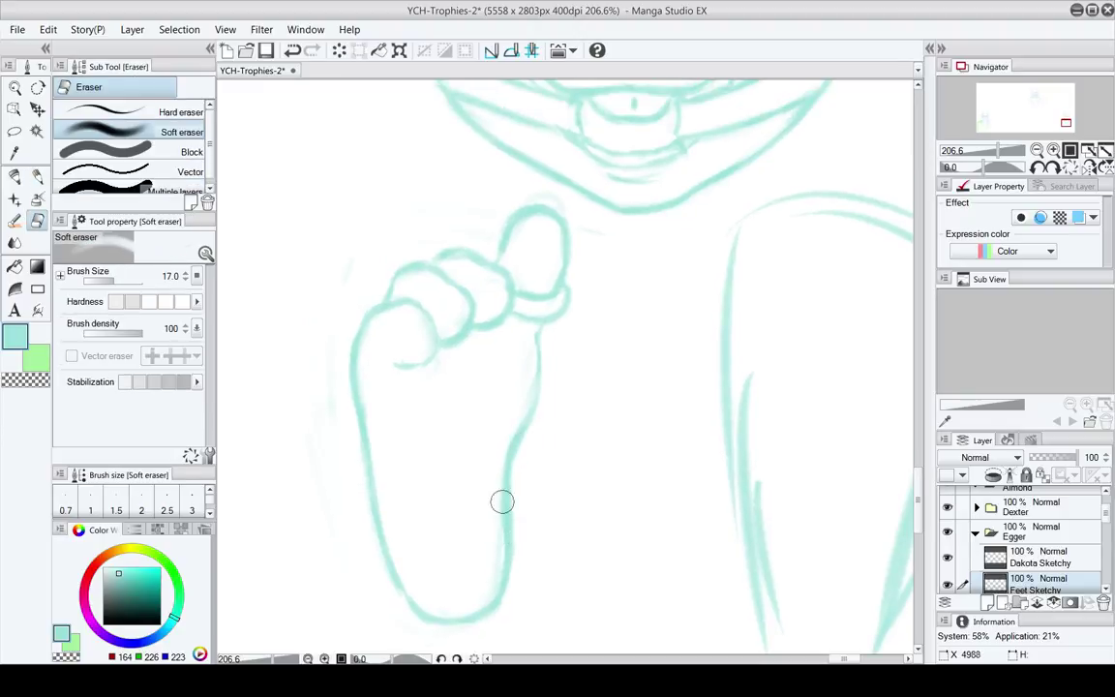
{"action": "scroll", "coordinate": [494, 502], "scroll_direction": "up", "scroll_amount": 1}
{"action": "scroll", "coordinate": [510, 480], "scroll_direction": "down", "scroll_amount": 3}
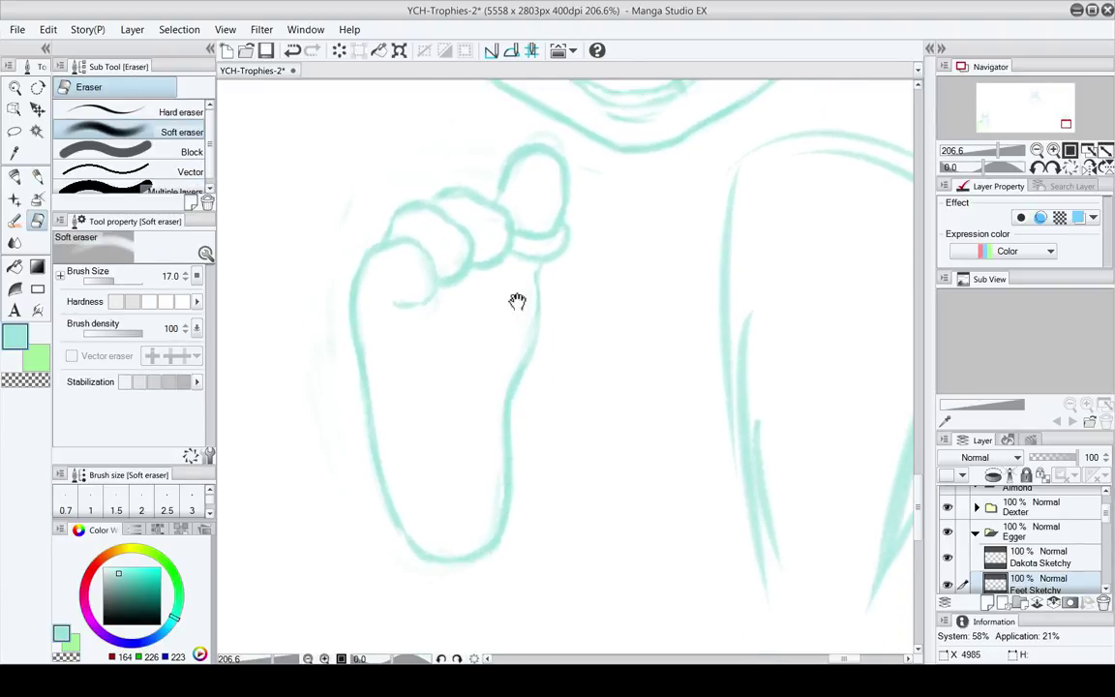
{"action": "key", "text": "p"}
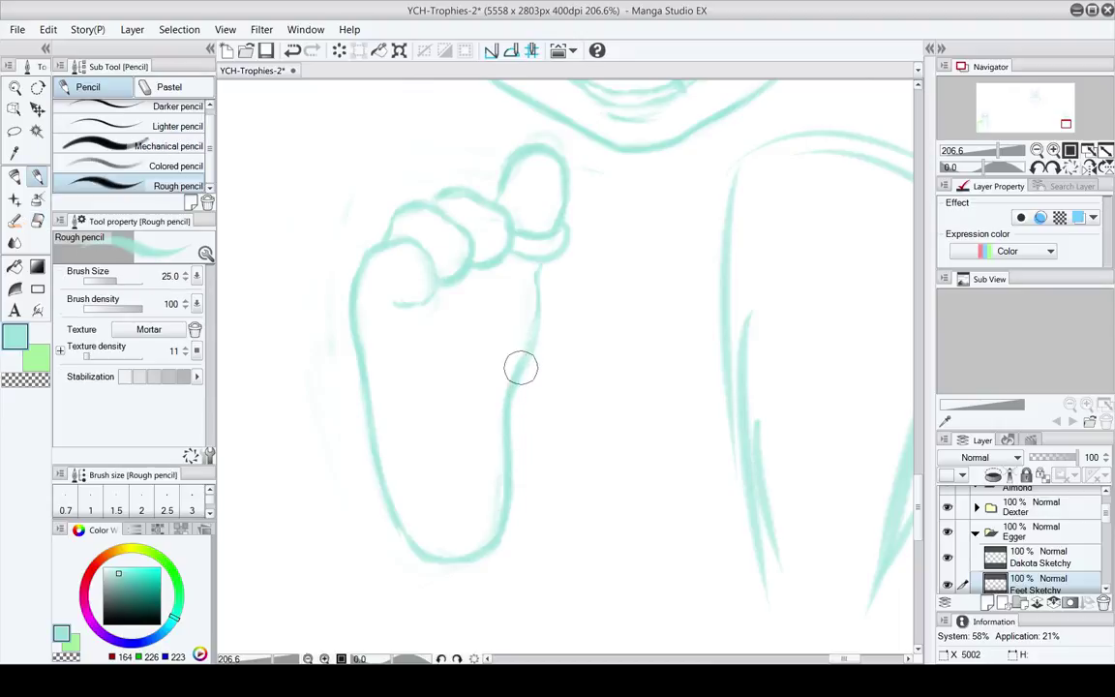
{"action": "key", "text": "e"}
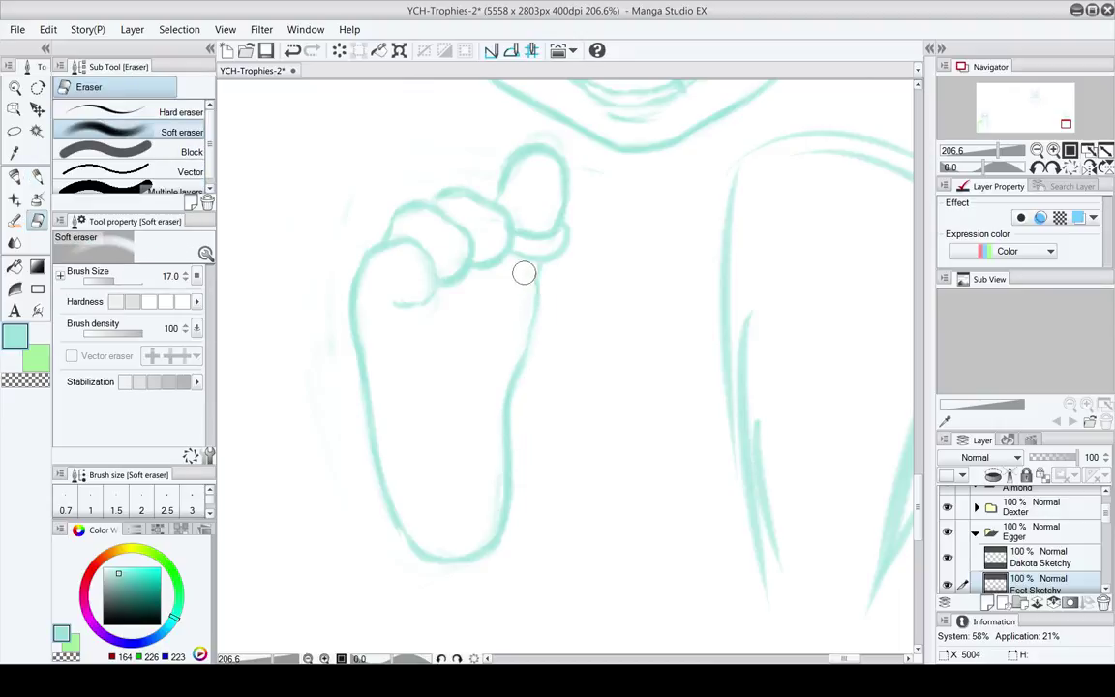
{"action": "key", "text": "p"}
Draw a short vertical crease on the ball of the left foot below the second toe
{"action": "left_click_drag", "start_coordinate": [511, 378], "coordinate": [526, 404]}
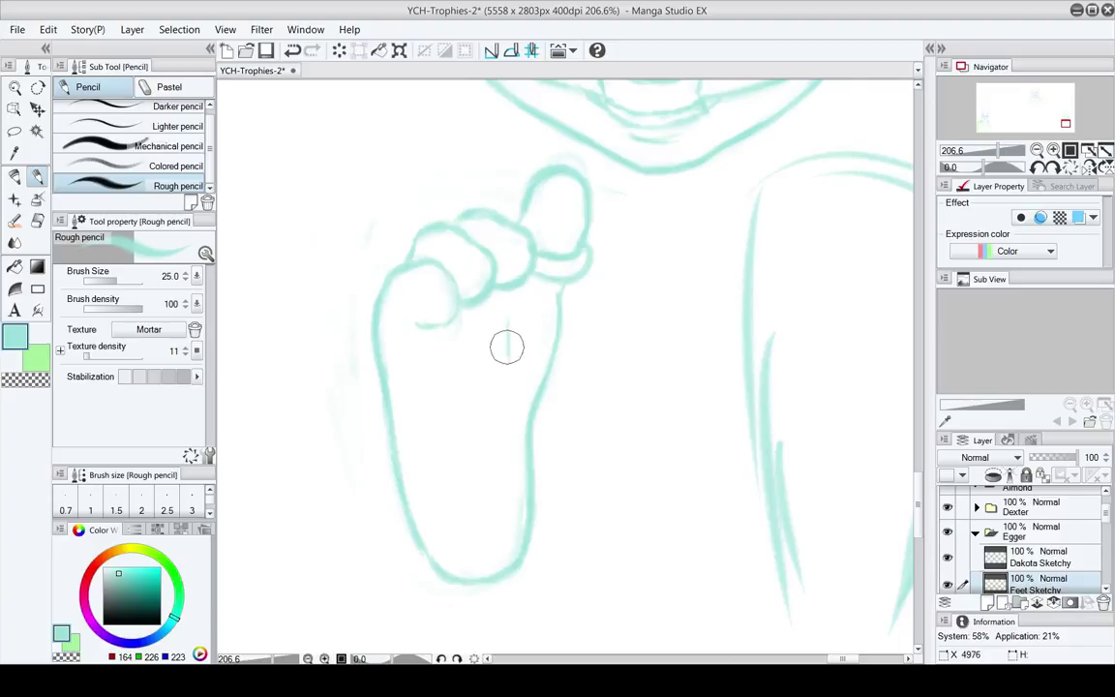
{"action": "left_click_drag", "start_coordinate": [508, 325], "coordinate": [505, 375]}
{"action": "left_click_drag", "start_coordinate": [448, 348], "coordinate": [502, 412]}
Sketch an arched line inside the left foot's fourth toe, curving down beside the outer edge, and erase the overlaps
{"action": "left_click_drag", "start_coordinate": [507, 368], "coordinate": [490, 350]}
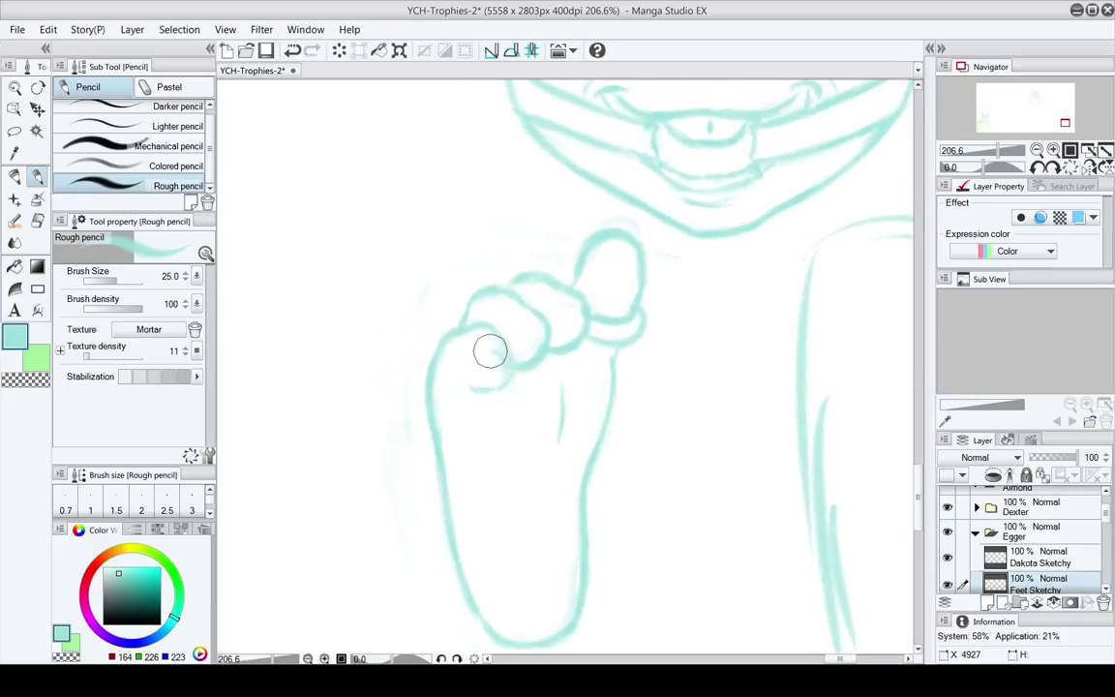
{"action": "key", "text": "e"}
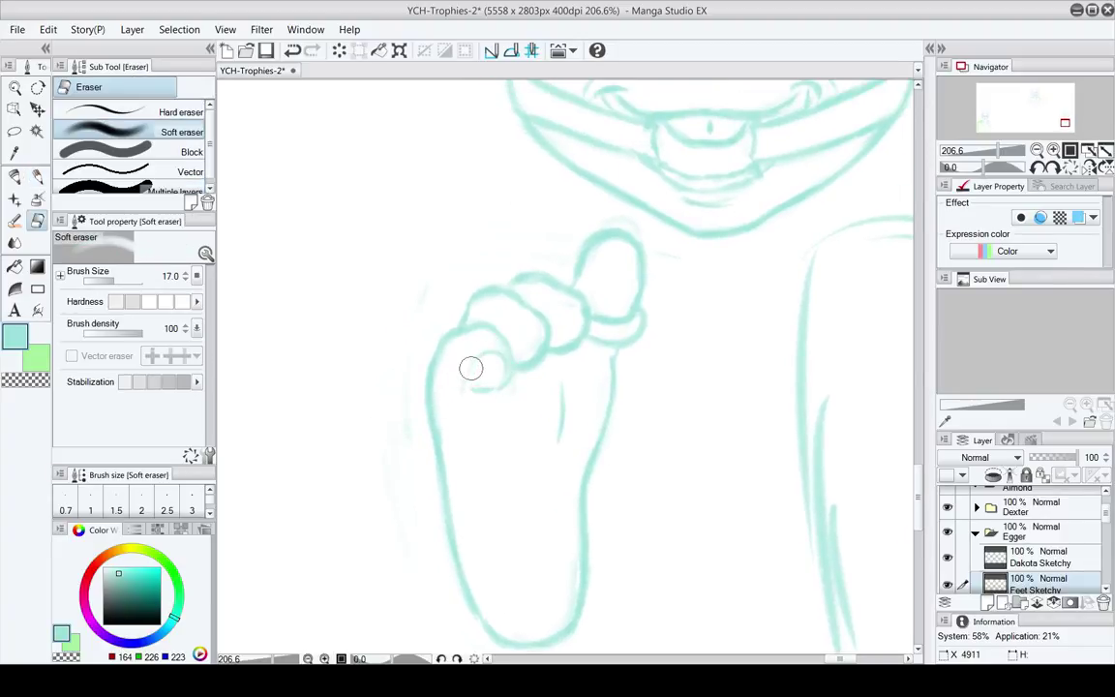
{"action": "key", "text": "p"}
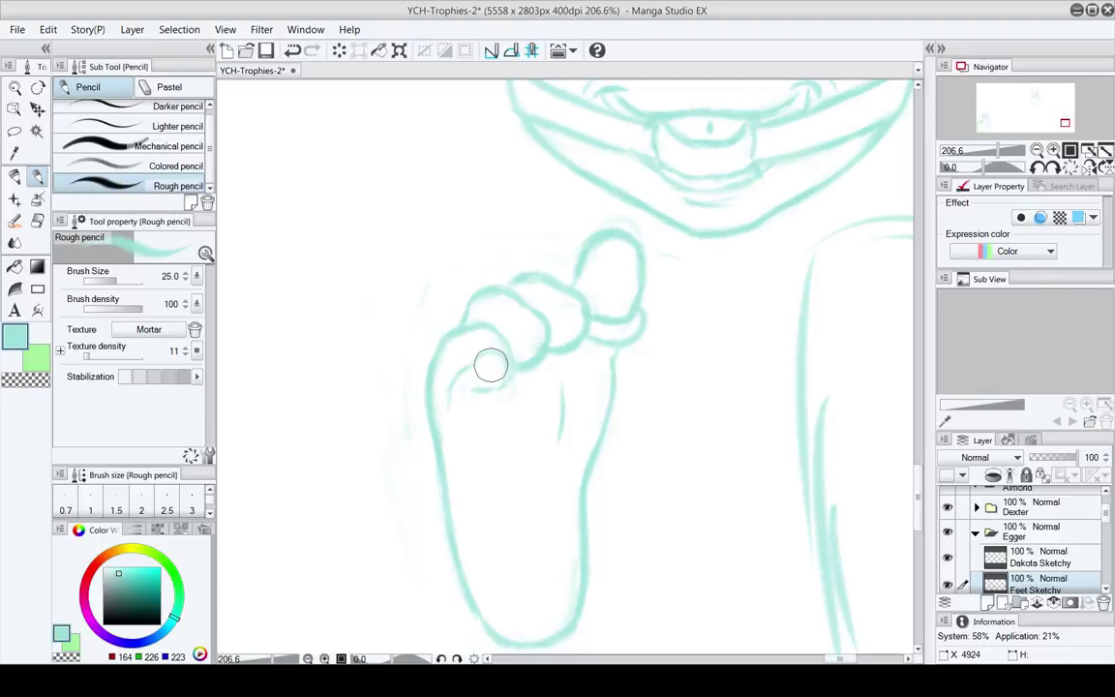
{"action": "key", "text": "e"}
{"action": "key", "text": "p"}
{"action": "key", "text": "e"}
{"action": "key", "text": "p"}
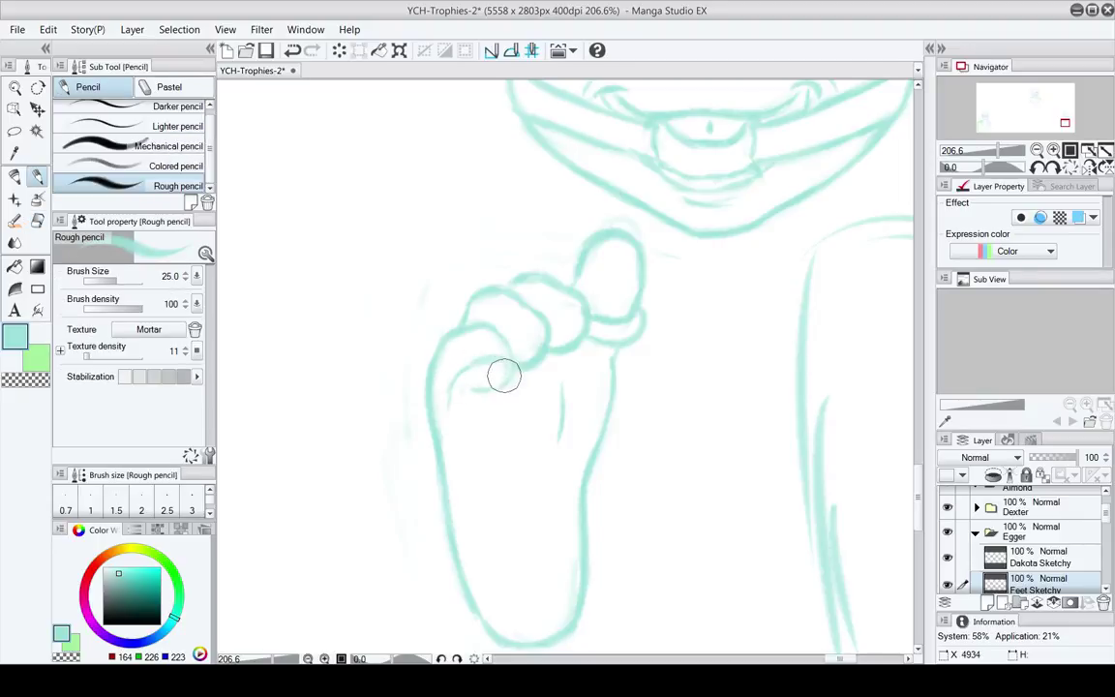
{"action": "key", "text": "e"}
{"action": "left_click_drag", "start_coordinate": [485, 374], "coordinate": [518, 293]}
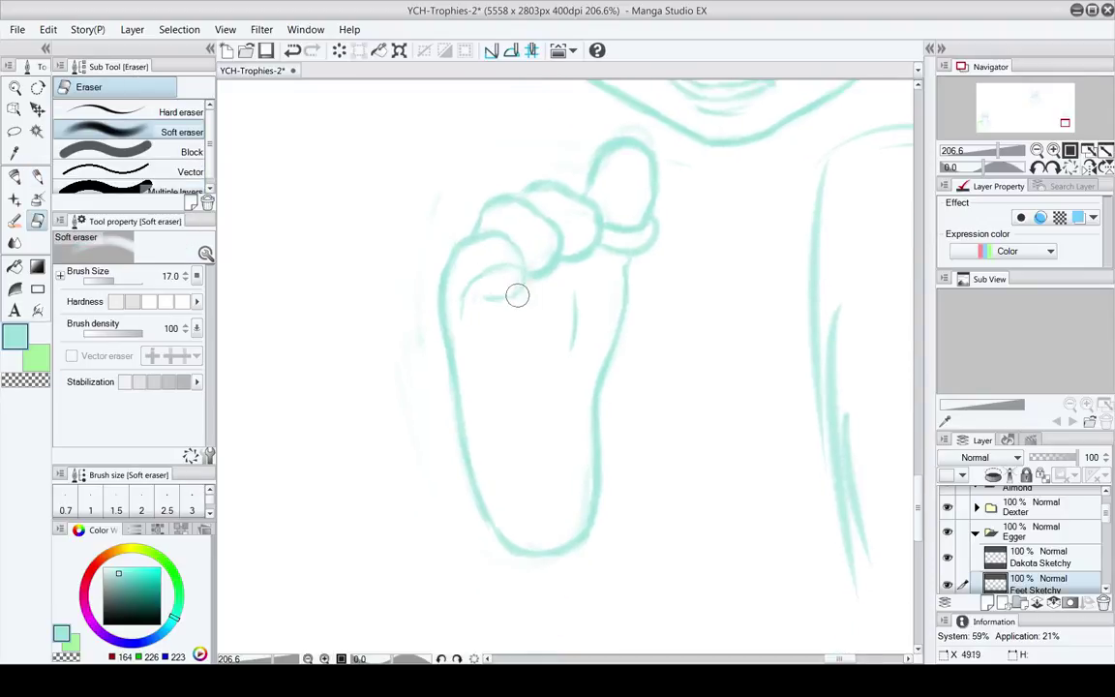
Redraw the curled tip of the left foot's fourth toe as a rounded pad, cleaning around it with the Soft eraser at size 17
{"action": "key", "text": "p"}
{"action": "key", "text": "e"}
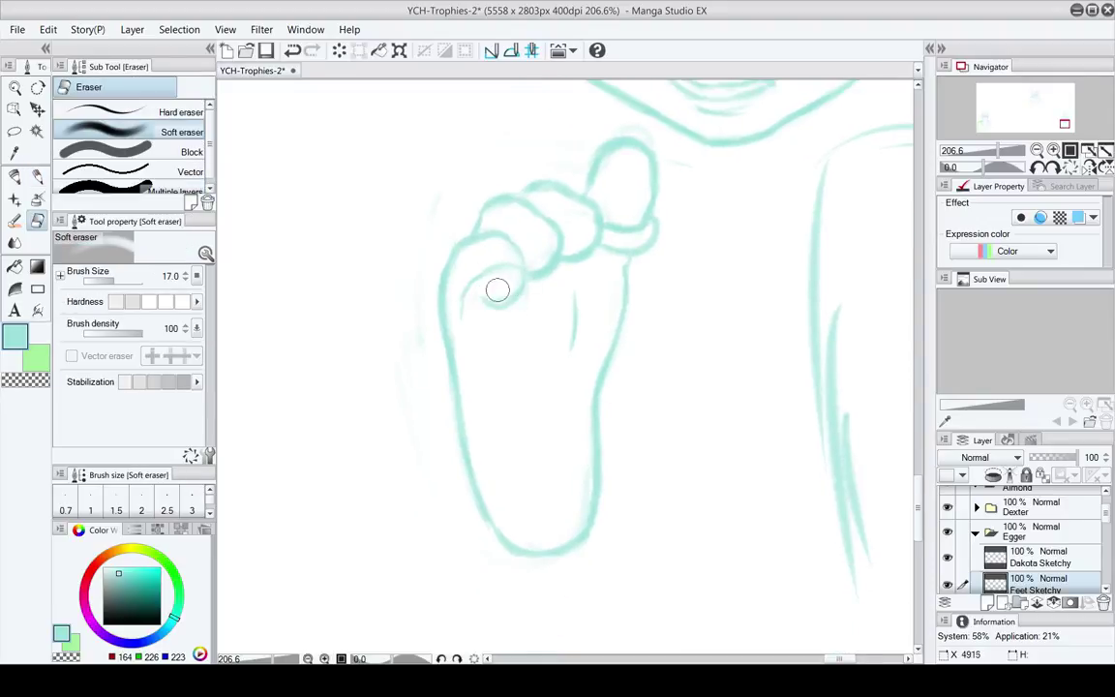
{"action": "key", "text": "p"}
{"action": "key", "text": "e"}
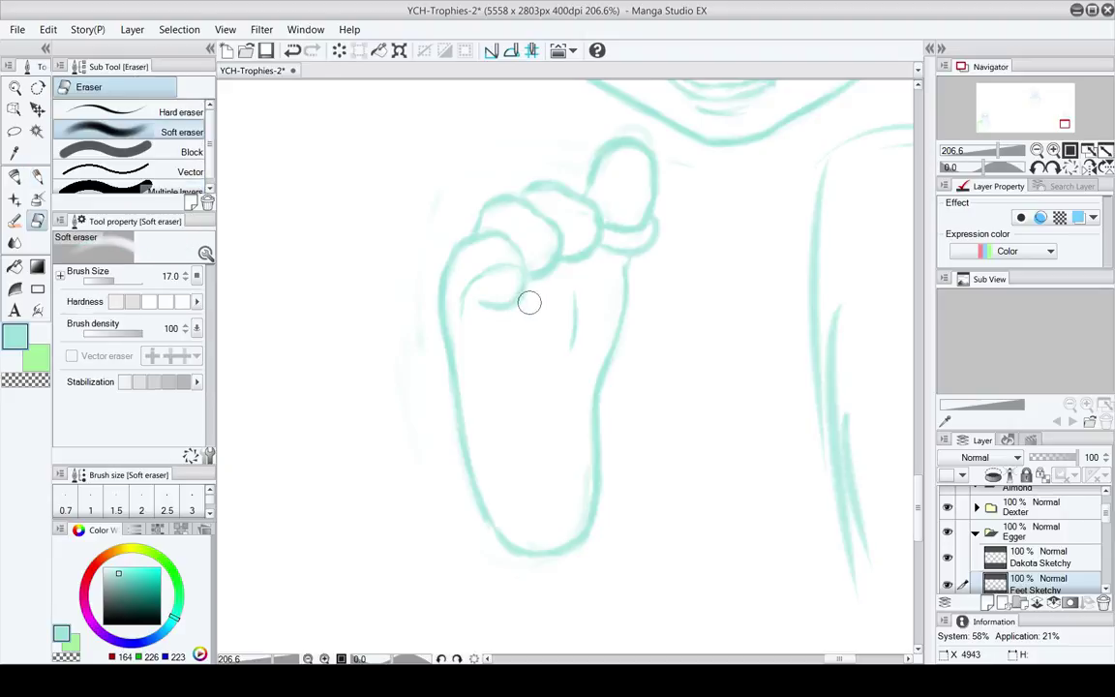
{"action": "left_click_drag", "start_coordinate": [528, 301], "coordinate": [513, 348]}
{"action": "key", "text": "p"}
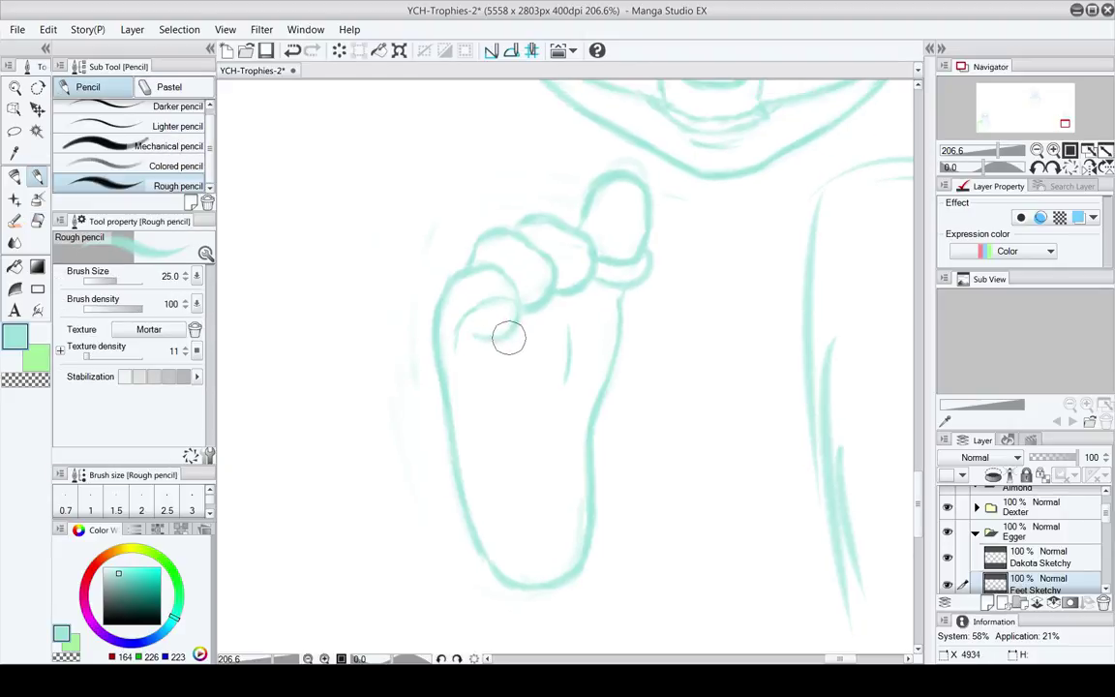
Refine the fourth toe pad's lower edge and draw the sole's inner contour line down from beside it
{"action": "mouse_move", "coordinate": [497, 337]}
{"action": "left_mouse_down"}
{"action": "mouse_move", "coordinate": [481, 328]}
{"action": "mouse_move", "coordinate": [493, 319]}
{"action": "mouse_move", "coordinate": [491, 328]}
{"action": "left_mouse_up"}
{"action": "key", "text": "e"}
{"action": "key", "text": "p"}
{"action": "left_click_drag", "start_coordinate": [502, 398], "coordinate": [455, 306]}
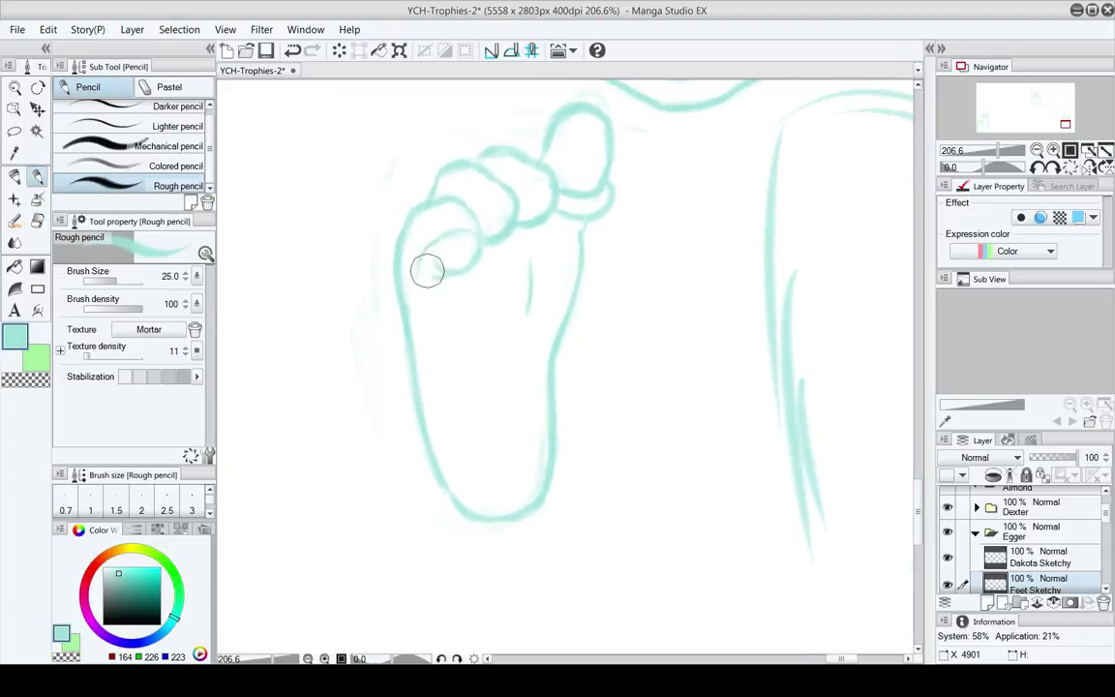
{"action": "left_click_drag", "start_coordinate": [420, 258], "coordinate": [424, 347]}
Erase the fourth toe's upper outer curve and reshape it flatter, reducing the Soft eraser to size 10
{"action": "key", "text": "e"}
{"action": "mouse_move", "coordinate": [424, 201]}
{"action": "left_mouse_down"}
{"action": "mouse_move", "coordinate": [401, 226]}
{"action": "mouse_move", "coordinate": [416, 214]}
{"action": "mouse_move", "coordinate": [415, 224]}
{"action": "left_mouse_up"}
{"action": "key", "text": "p"}
{"action": "key", "text": "e"}
{"action": "key", "text": "p"}
{"action": "key", "text": "e"}
{"action": "key", "text": "bracketleft"}
{"action": "key", "text": "bracketleft"}
{"action": "key", "text": "bracketleft"}
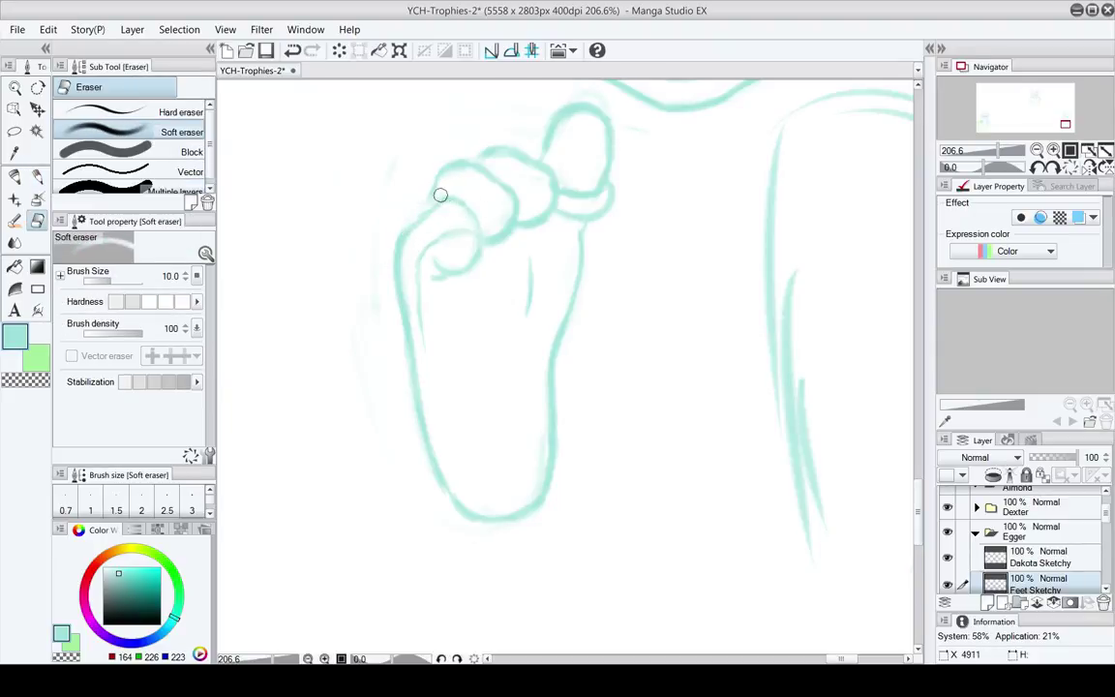
Redraw the join between the third toe, the fourth toe's top and the foot's outer edge, tidying with the Soft eraser at size 10
{"action": "key", "text": "p"}
{"action": "key", "text": "e"}
{"action": "key", "text": "p"}
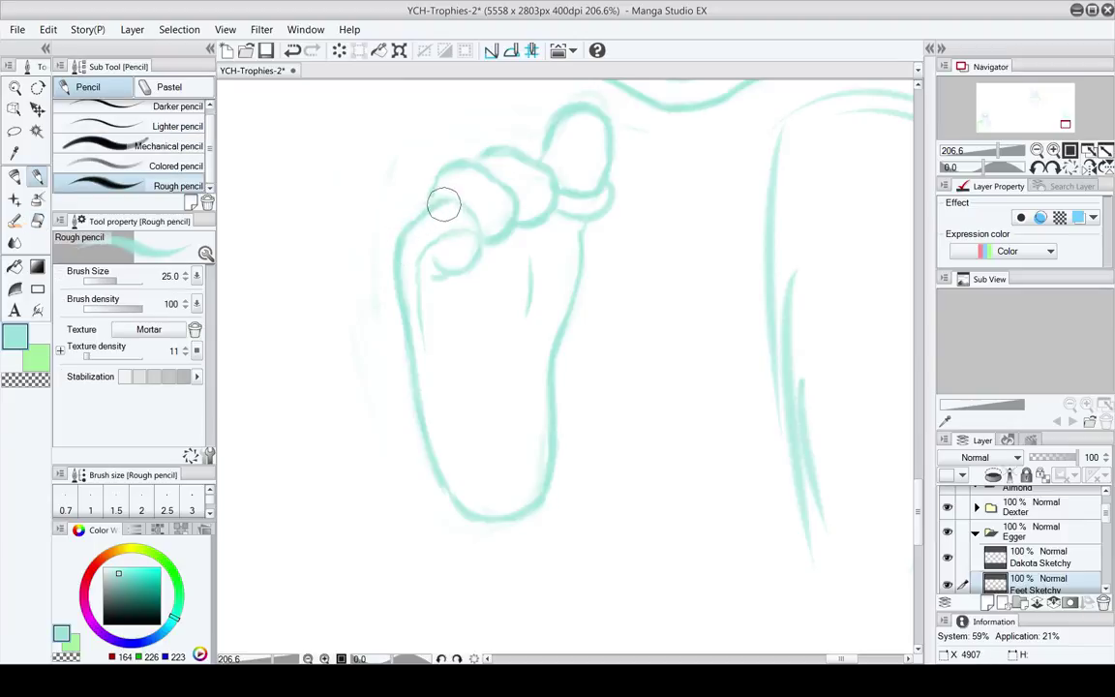
{"action": "key", "text": "e"}
{"action": "key", "text": "p"}
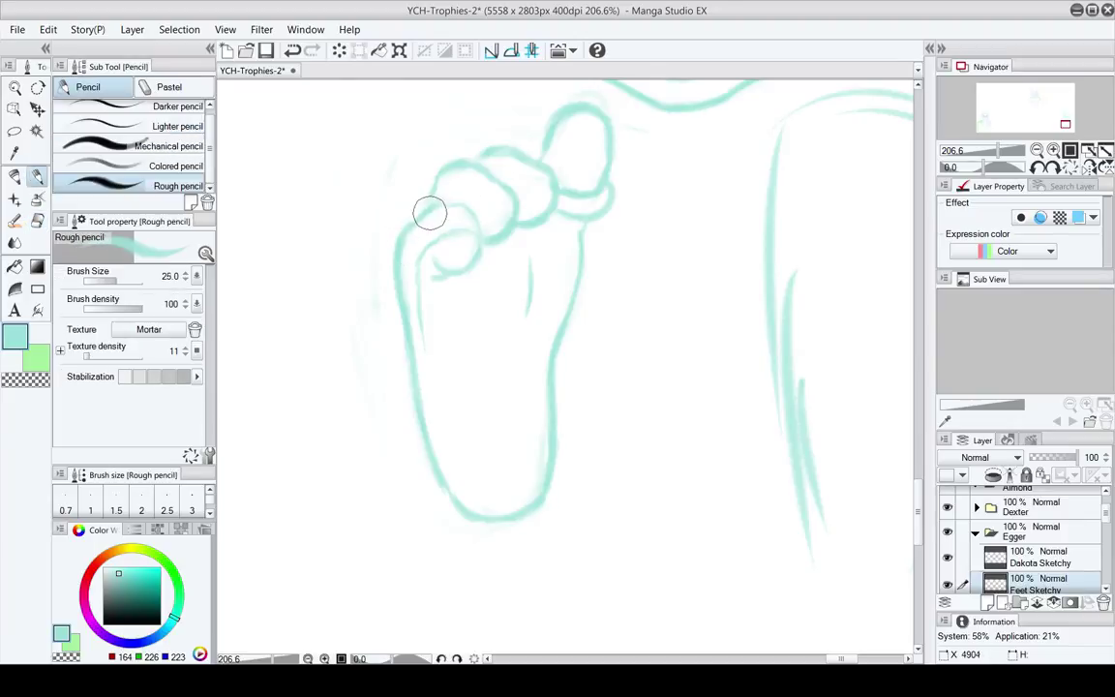
{"action": "key", "text": "e"}
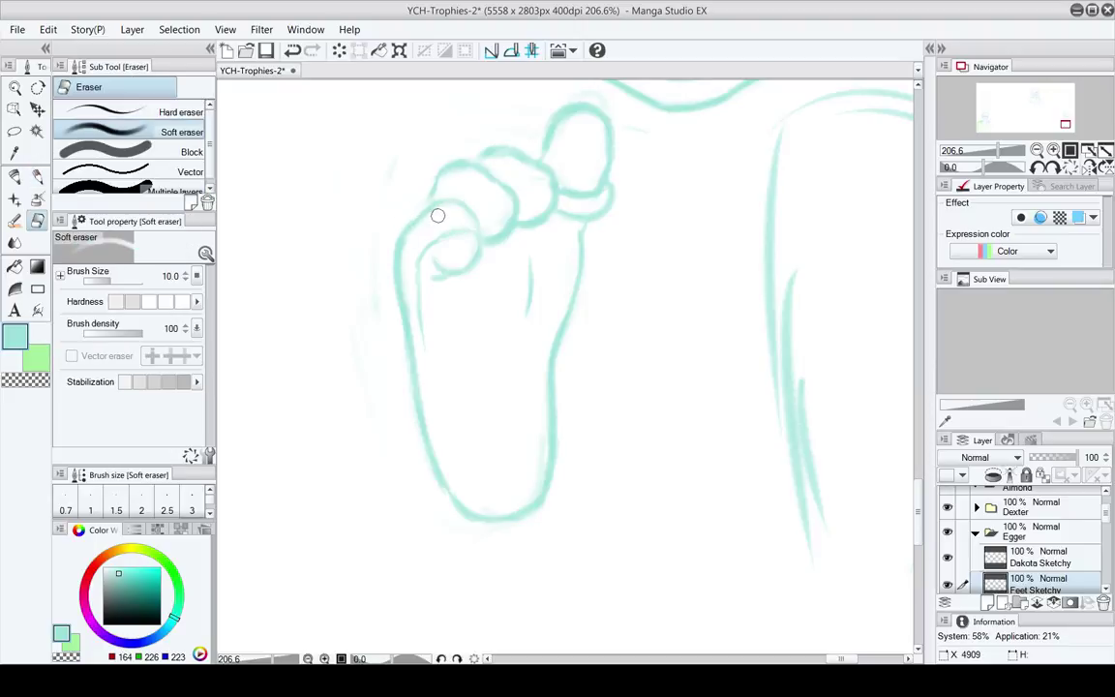
{"action": "key", "text": "p"}
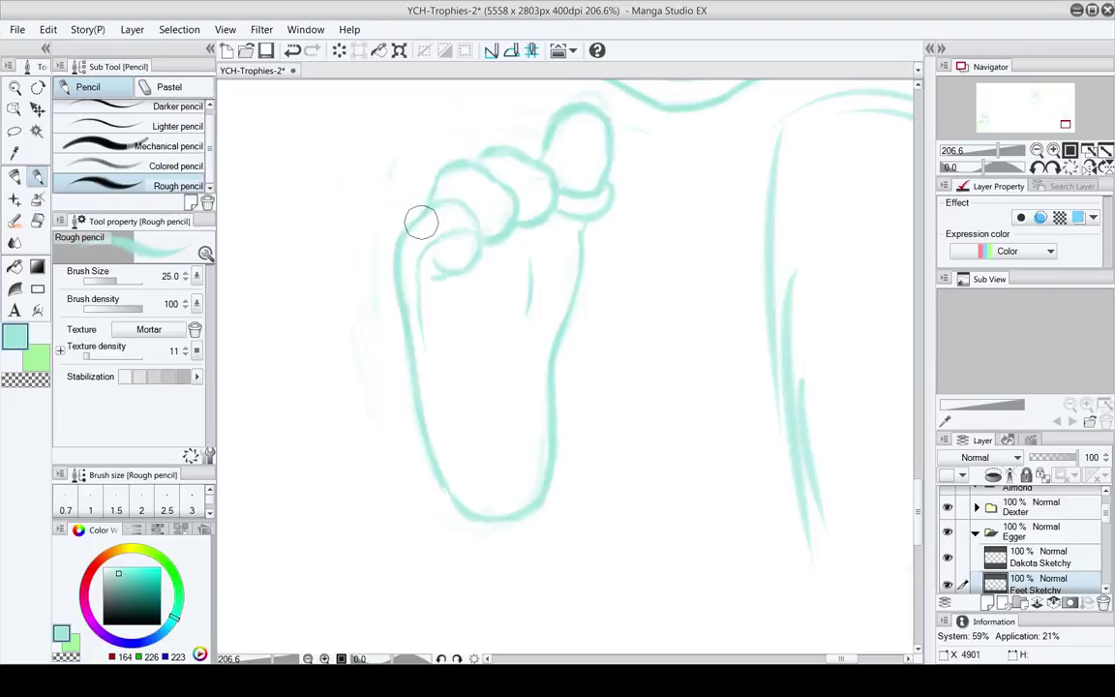
Extend the sole's inner contour line parallel to the left foot's outer edge down to the heel, cleaning up stray marks
{"action": "key", "text": "e"}
{"action": "mouse_move", "coordinate": [445, 309]}
{"action": "left_mouse_down"}
{"action": "mouse_move", "coordinate": [426, 242]}
{"action": "mouse_move", "coordinate": [470, 316]}
{"action": "mouse_move", "coordinate": [409, 244]}
{"action": "mouse_move", "coordinate": [393, 245]}
{"action": "mouse_move", "coordinate": [413, 353]}
{"action": "mouse_move", "coordinate": [413, 334]}
{"action": "mouse_move", "coordinate": [457, 420]}
{"action": "left_mouse_up"}
{"action": "key", "text": "p"}
{"action": "key", "text": "e"}
{"action": "key", "text": "p"}
{"action": "key", "text": "e"}
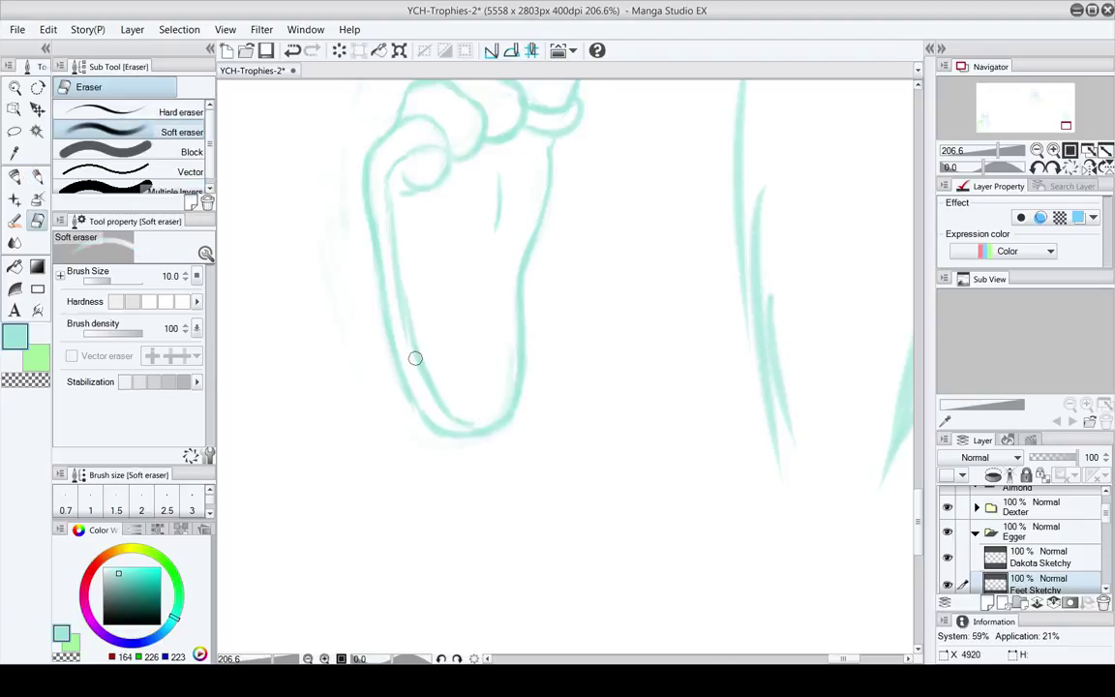
{"action": "key", "text": "p"}
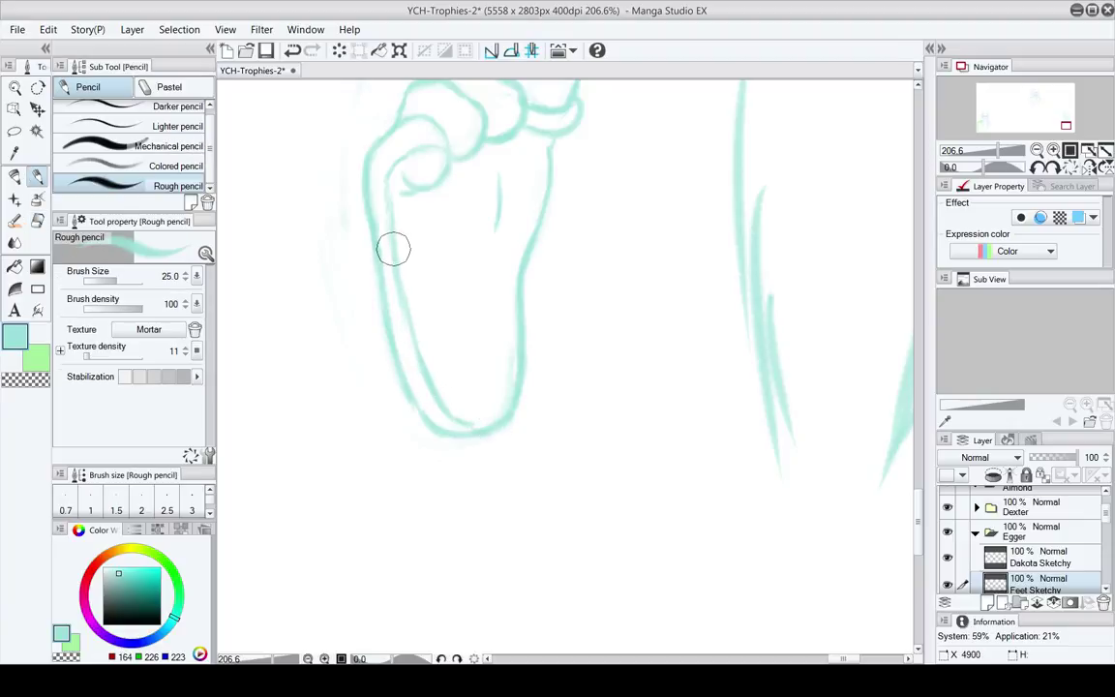
Redraw the lower part of the sole's inner contour line into the heel, trimming it with the Soft eraser at size 17
{"action": "left_click_drag", "start_coordinate": [391, 249], "coordinate": [441, 398]}
{"action": "key", "text": "e"}
{"action": "key", "text": "bracketright"}
{"action": "key", "text": "bracketright"}
{"action": "key", "text": "bracketright"}
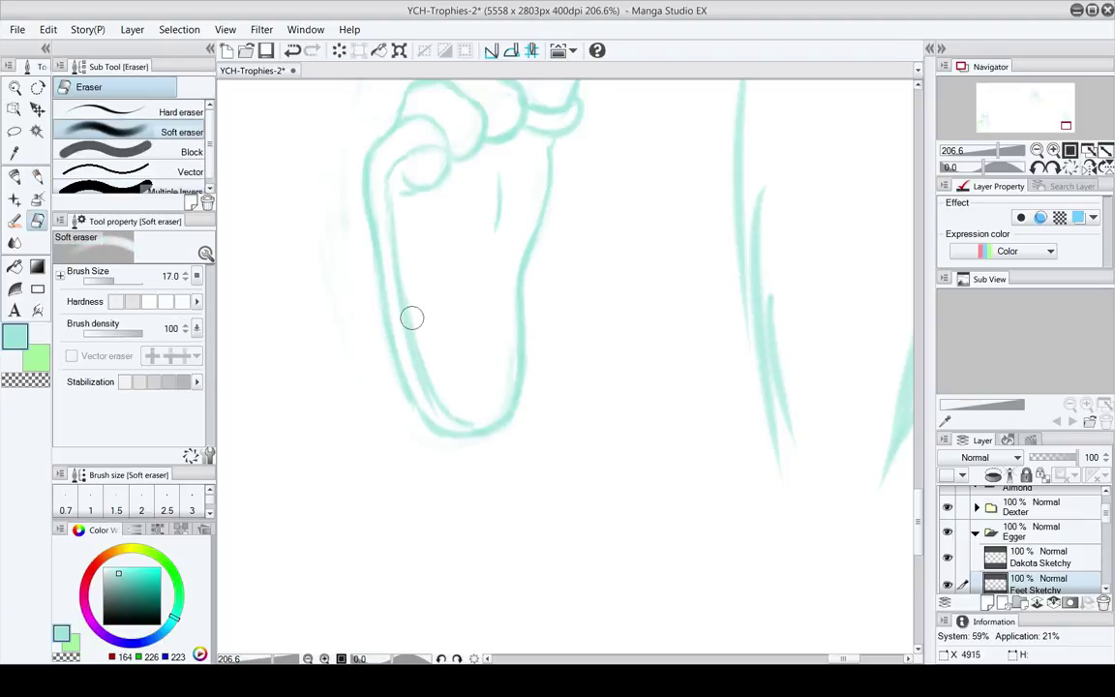
{"action": "left_click_drag", "start_coordinate": [414, 317], "coordinate": [451, 401]}
{"action": "key", "text": "p"}
{"action": "mouse_move", "coordinate": [403, 306]}
{"action": "left_mouse_down"}
{"action": "mouse_move", "coordinate": [463, 432]}
{"action": "mouse_move", "coordinate": [419, 375]}
{"action": "mouse_move", "coordinate": [475, 424]}
{"action": "mouse_move", "coordinate": [500, 412]}
{"action": "mouse_move", "coordinate": [508, 447]}
{"action": "mouse_move", "coordinate": [475, 456]}
{"action": "mouse_move", "coordinate": [450, 428]}
{"action": "mouse_move", "coordinate": [490, 431]}
{"action": "left_mouse_up"}
Merge the inner contour line with the left foot's heel in a rounder curve and erase the excess outside the heel
{"action": "key", "text": "e"}
{"action": "key", "text": "p"}
{"action": "key", "text": "e"}
{"action": "key", "text": "p"}
{"action": "mouse_move", "coordinate": [428, 401]}
{"action": "left_mouse_down"}
{"action": "mouse_move", "coordinate": [437, 436]}
{"action": "mouse_move", "coordinate": [469, 447]}
{"action": "mouse_move", "coordinate": [447, 434]}
{"action": "mouse_move", "coordinate": [495, 424]}
{"action": "mouse_move", "coordinate": [444, 434]}
{"action": "mouse_move", "coordinate": [504, 378]}
{"action": "mouse_move", "coordinate": [489, 416]}
{"action": "mouse_move", "coordinate": [504, 368]}
{"action": "mouse_move", "coordinate": [505, 420]}
{"action": "mouse_move", "coordinate": [476, 449]}
{"action": "left_mouse_up"}
{"action": "key", "text": "e"}
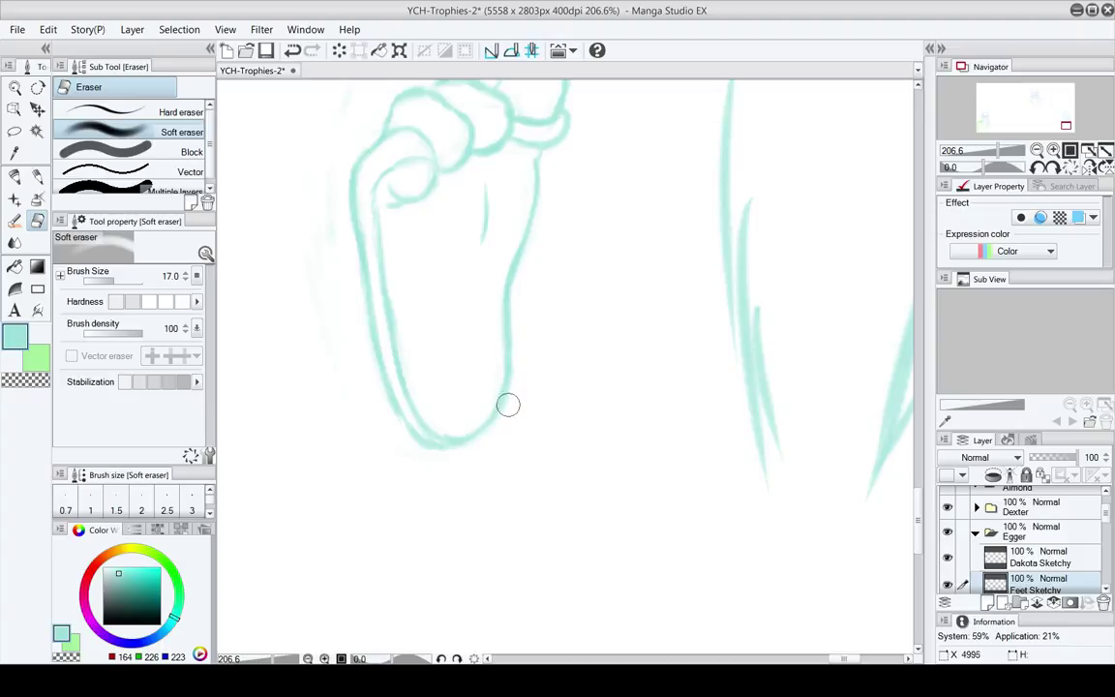
{"action": "left_click_drag", "start_coordinate": [519, 386], "coordinate": [486, 479]}
Sketch small curved pads beneath the left foot's second and third toes with the Rough pencil, erasing overlapping lines
{"action": "left_click_drag", "start_coordinate": [510, 348], "coordinate": [510, 426]}
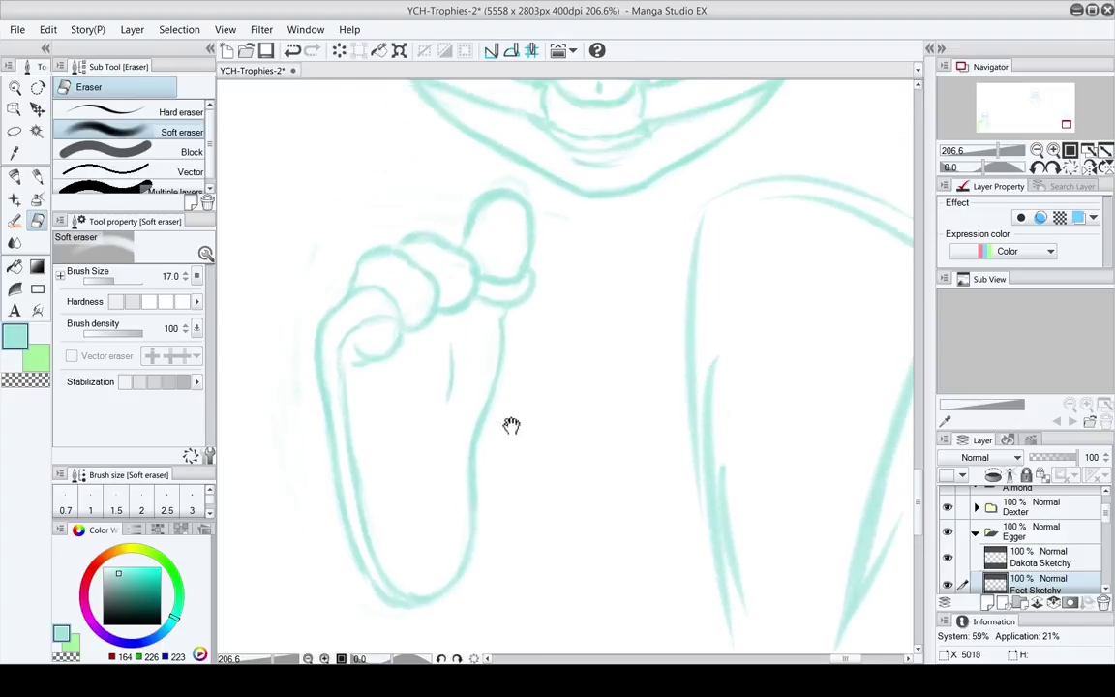
{"action": "key", "text": "p"}
{"action": "mouse_move", "coordinate": [430, 310]}
{"action": "left_mouse_down"}
{"action": "mouse_move", "coordinate": [440, 291]}
{"action": "mouse_move", "coordinate": [476, 278]}
{"action": "mouse_move", "coordinate": [445, 306]}
{"action": "left_mouse_up"}
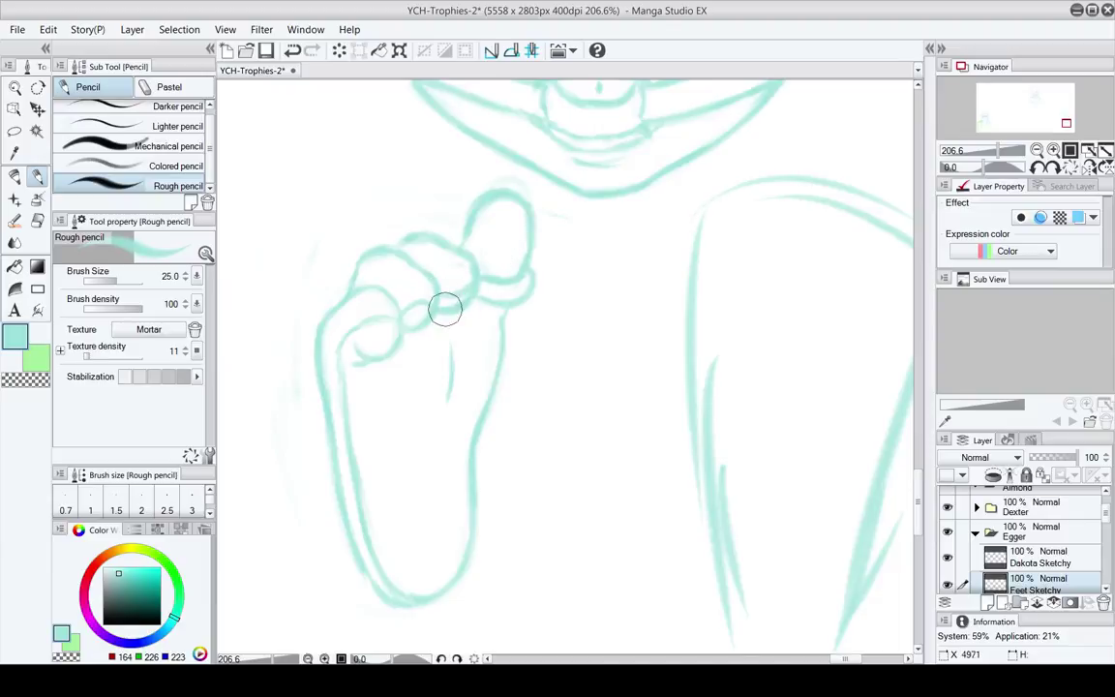
{"action": "key", "text": "e"}
{"action": "key", "text": "p"}
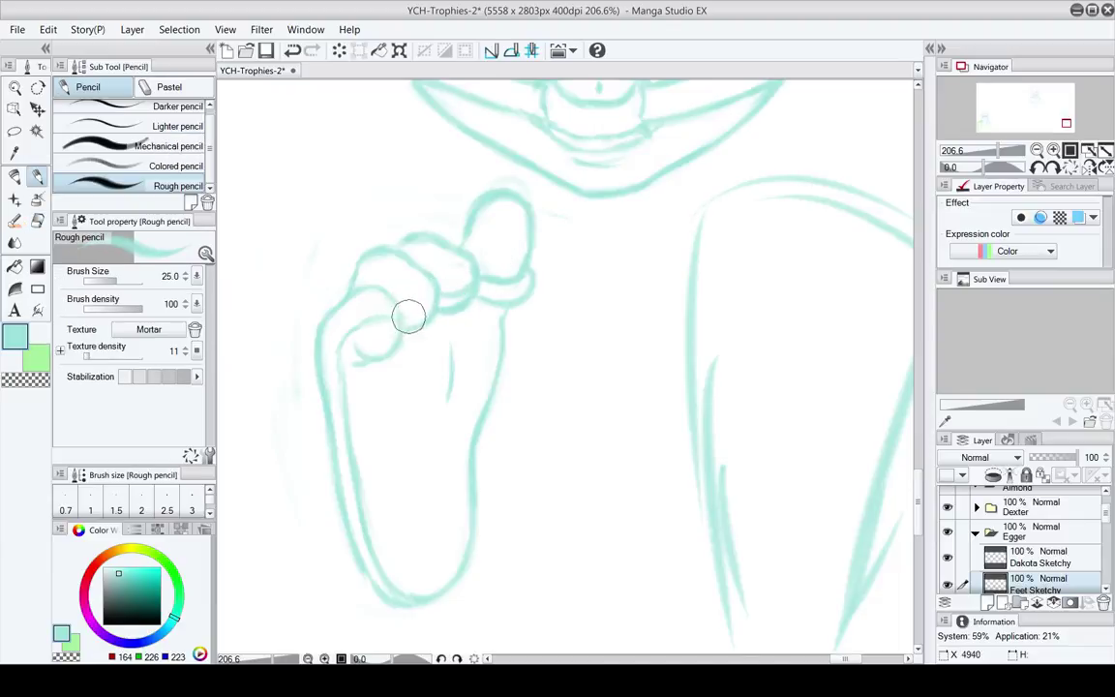
Erase and redraw the curved line separating the left foot's fourth toe from its pad
{"action": "key", "text": "e"}
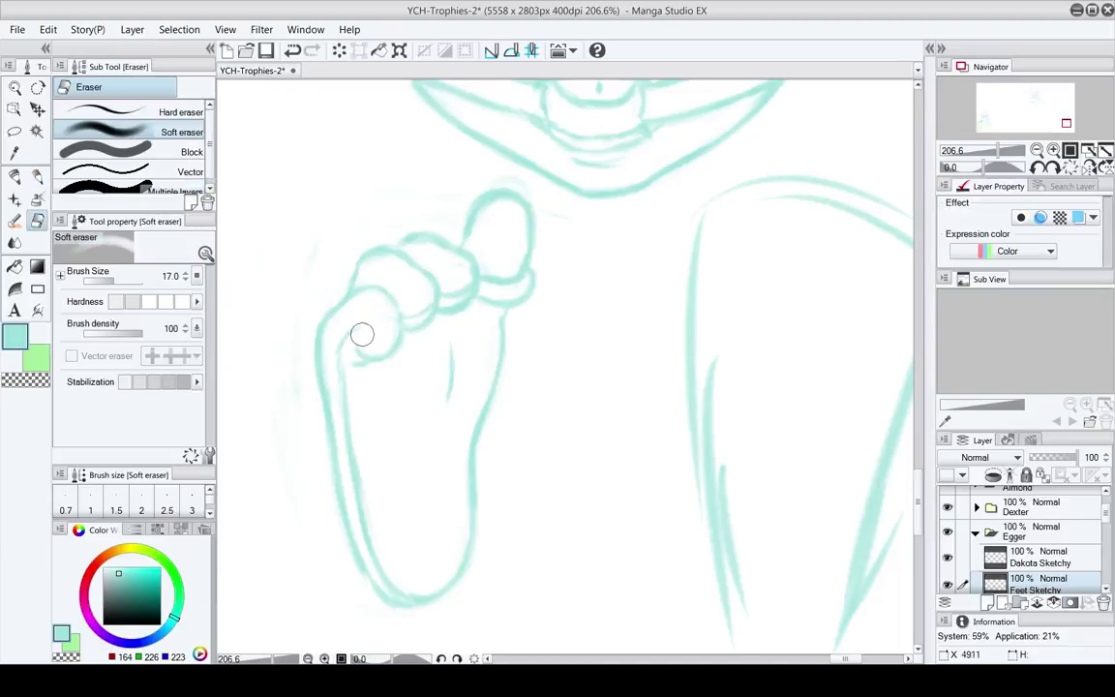
{"action": "key", "text": "p"}
{"action": "left_click_drag", "start_coordinate": [347, 343], "coordinate": [401, 319]}
{"action": "key", "text": "space"}
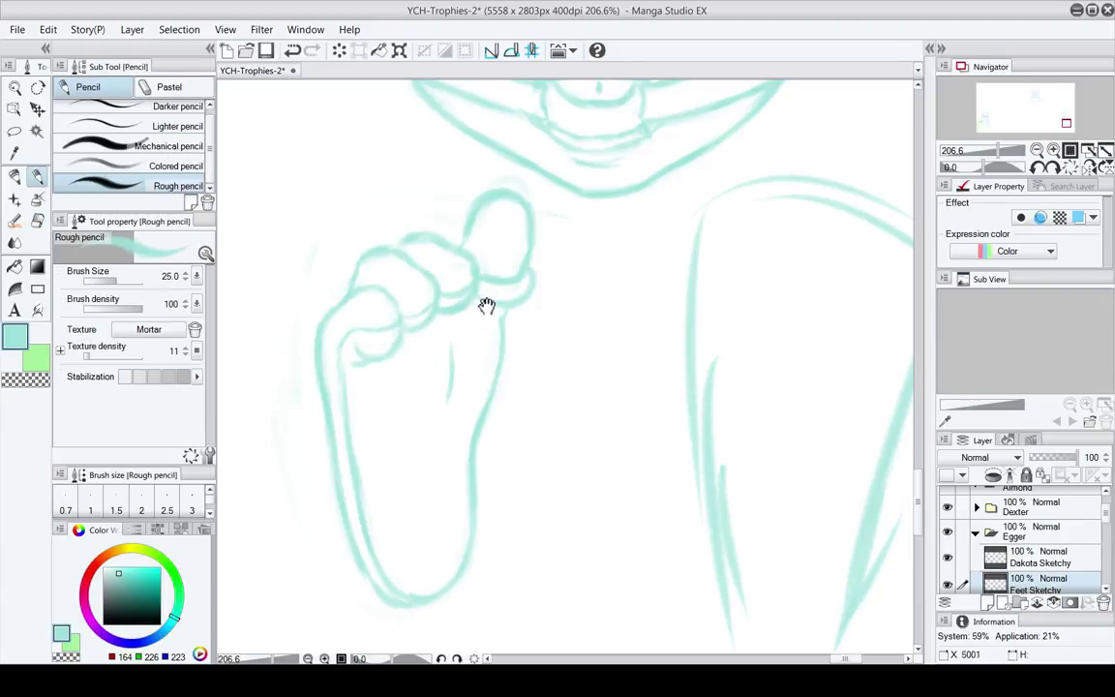
Draw an inner contour along the left foot's big toe and thin its lines with the Soft eraser at size 8
{"action": "left_click_drag", "start_coordinate": [487, 306], "coordinate": [420, 372]}
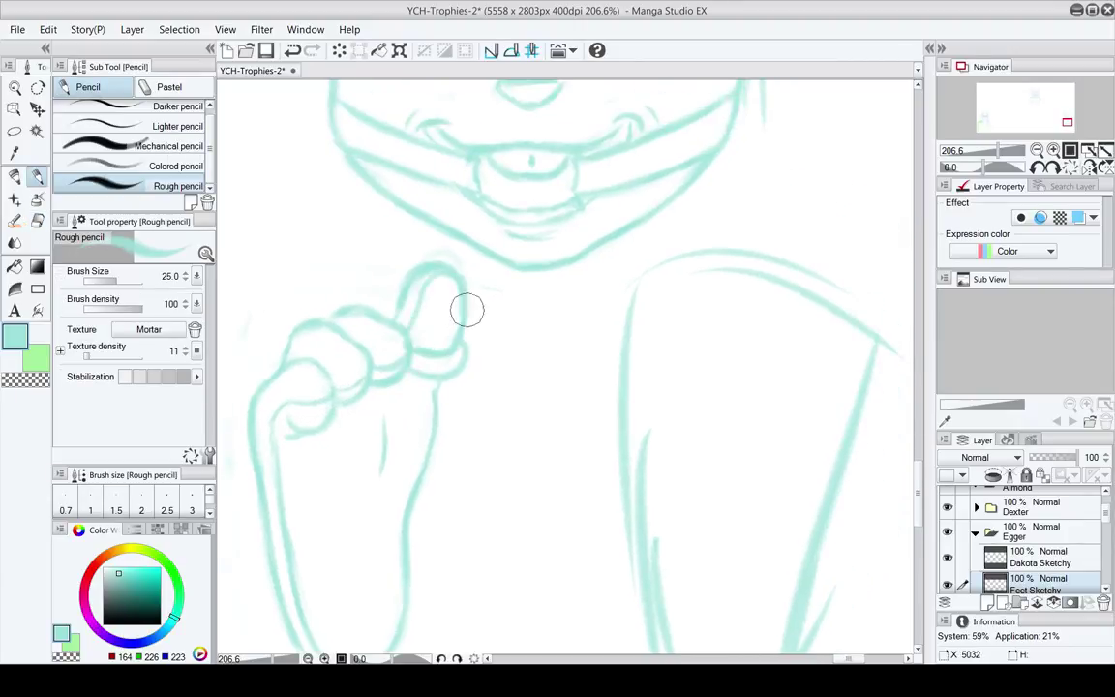
{"action": "key", "text": "space"}
{"action": "left_click_drag", "start_coordinate": [413, 450], "coordinate": [418, 389]}
{"action": "left_click_drag", "start_coordinate": [441, 311], "coordinate": [454, 336]}
{"action": "key", "text": "e"}
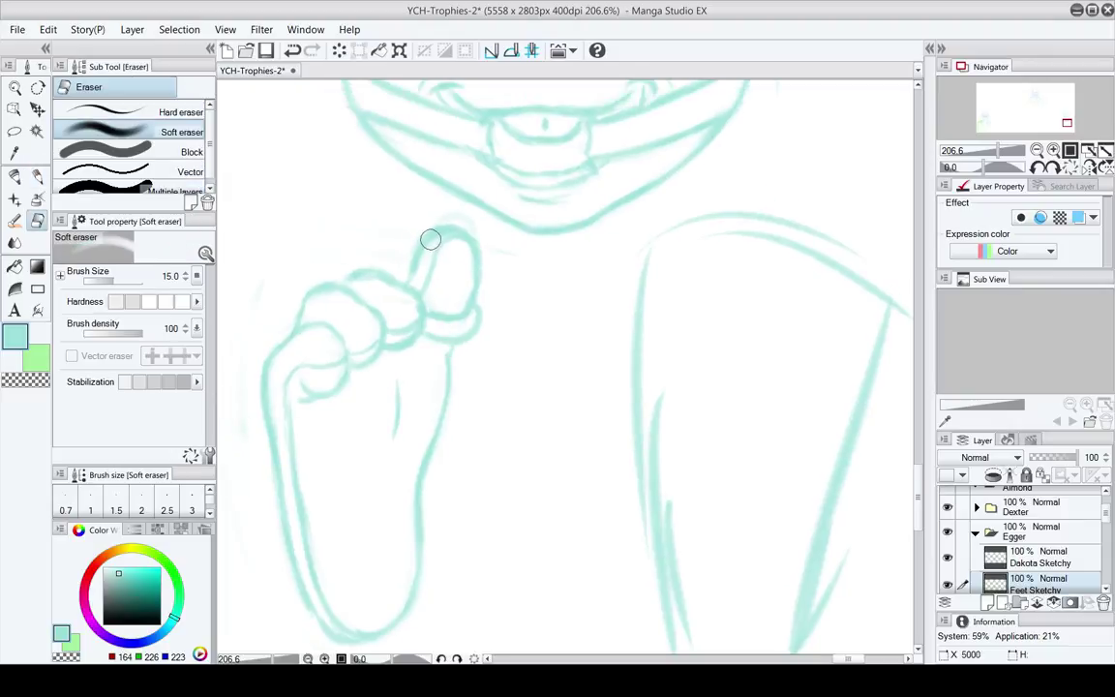
{"action": "key", "text": "bracketleft"}
{"action": "key", "text": "bracketleft"}
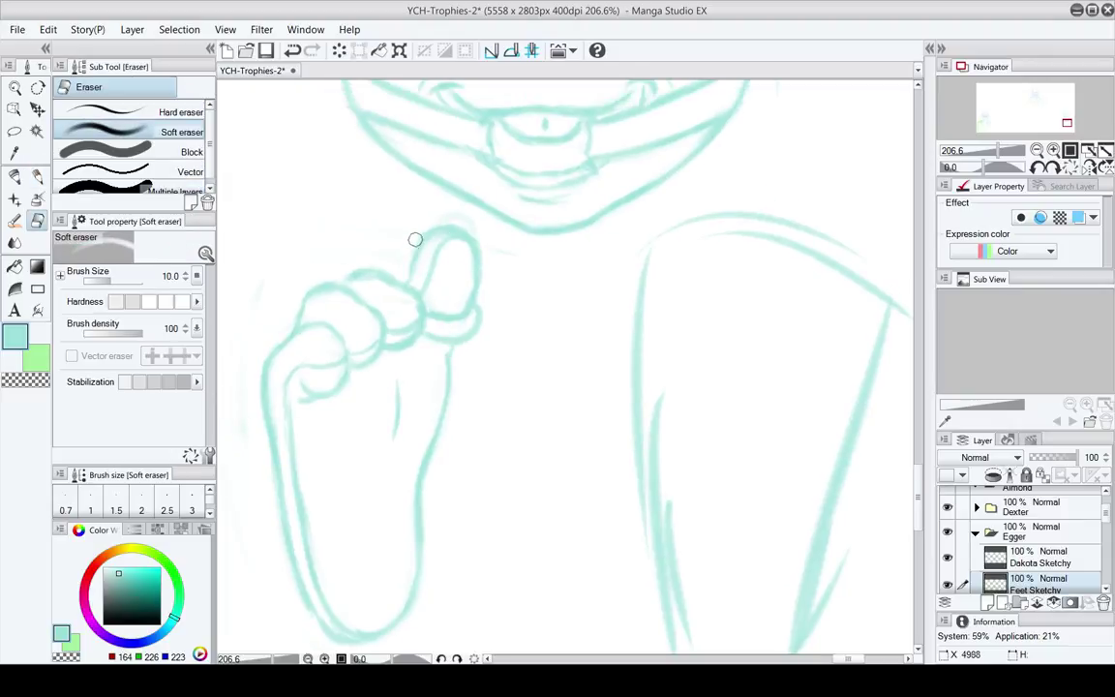
{"action": "key", "text": "bracketleft"}
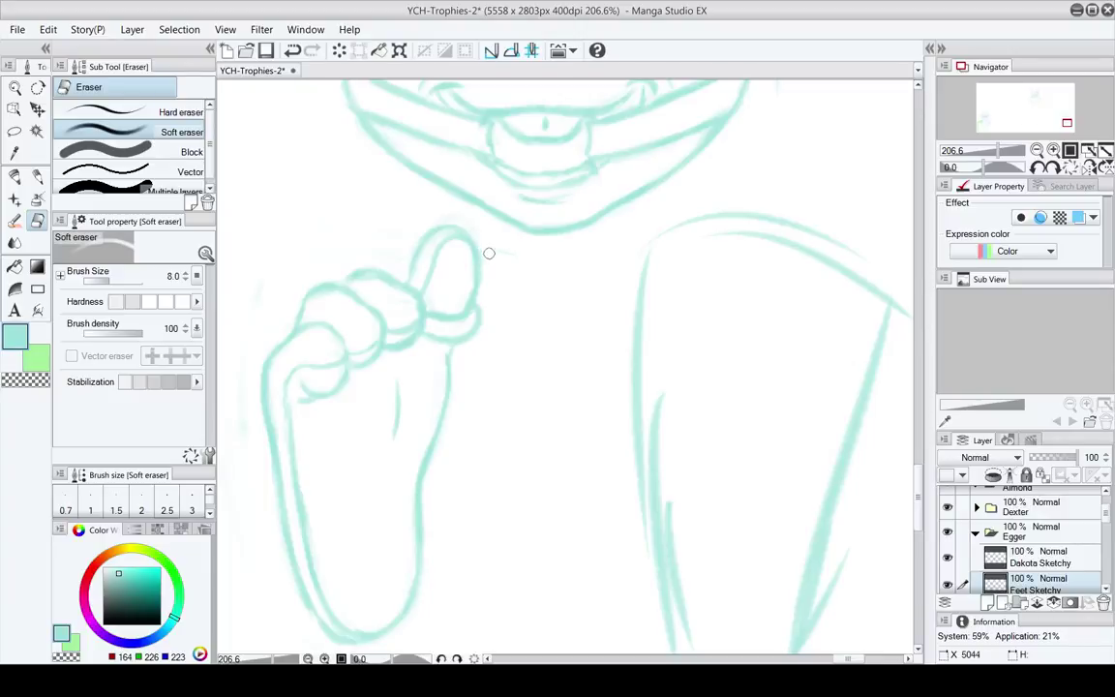
Redraw the rounded tip of the left foot's big toe, alternating the Rough pencil and the Soft eraser
{"action": "key", "text": "p"}
{"action": "key", "text": "e"}
{"action": "key", "text": "p"}
{"action": "key", "text": "e"}
{"action": "key", "text": "p"}
{"action": "left_click_drag", "start_coordinate": [431, 229], "coordinate": [472, 258]}
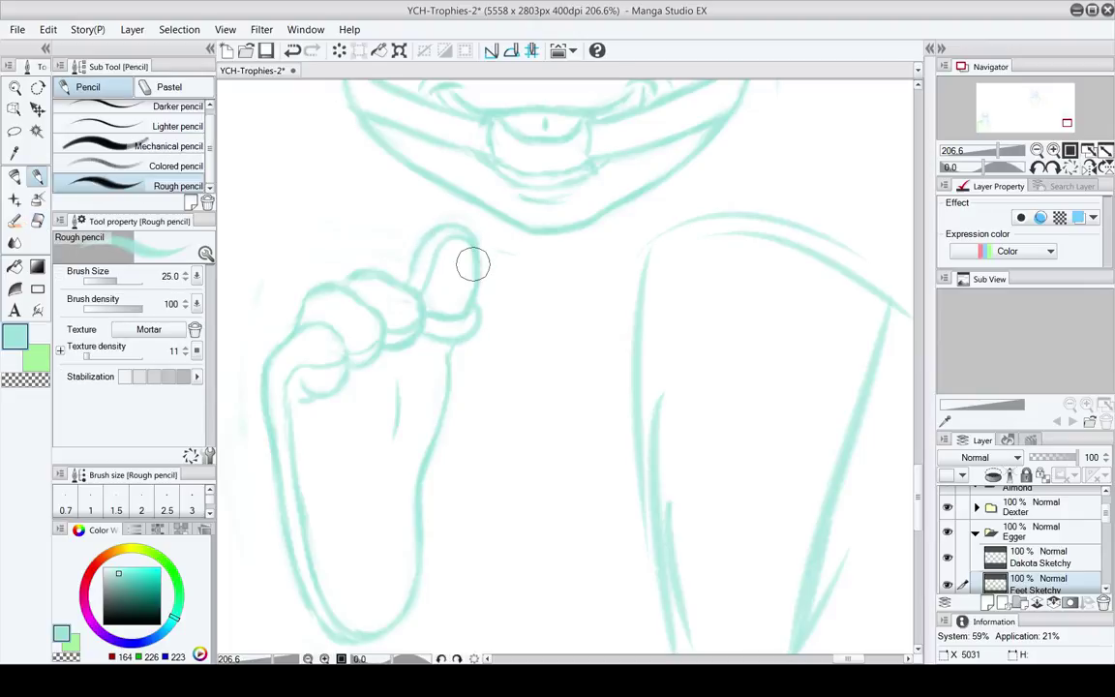
Push the big toe's outer edge slightly outward and clean up its inner contour line
{"action": "key", "text": "e"}
{"action": "key", "text": "p"}
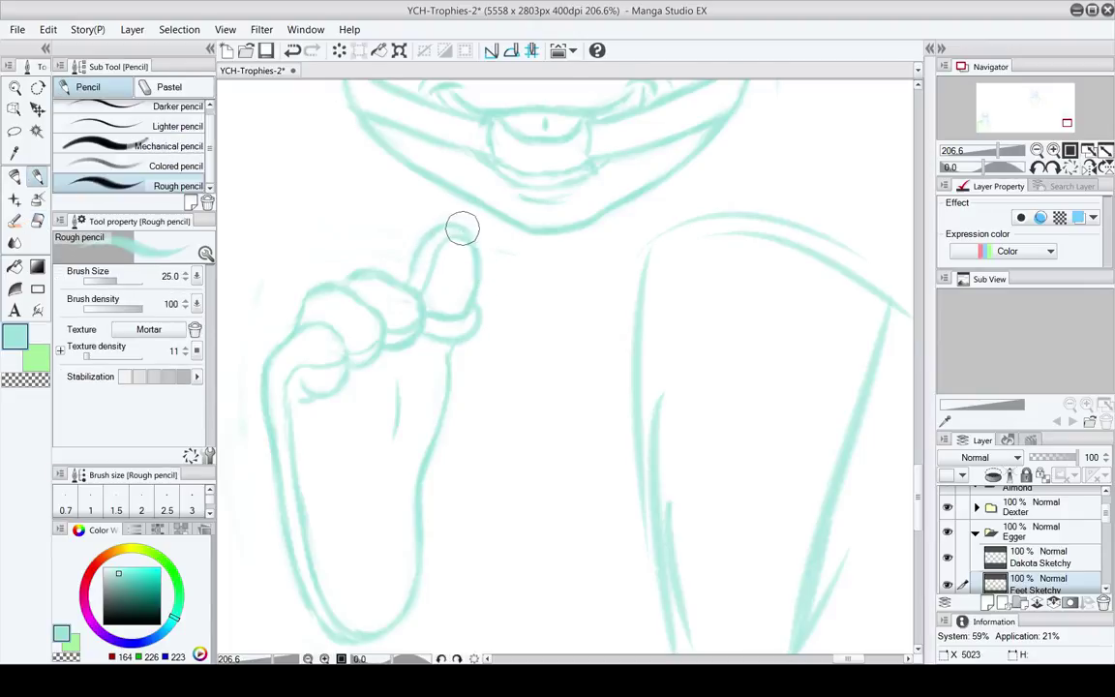
{"action": "key", "text": "e"}
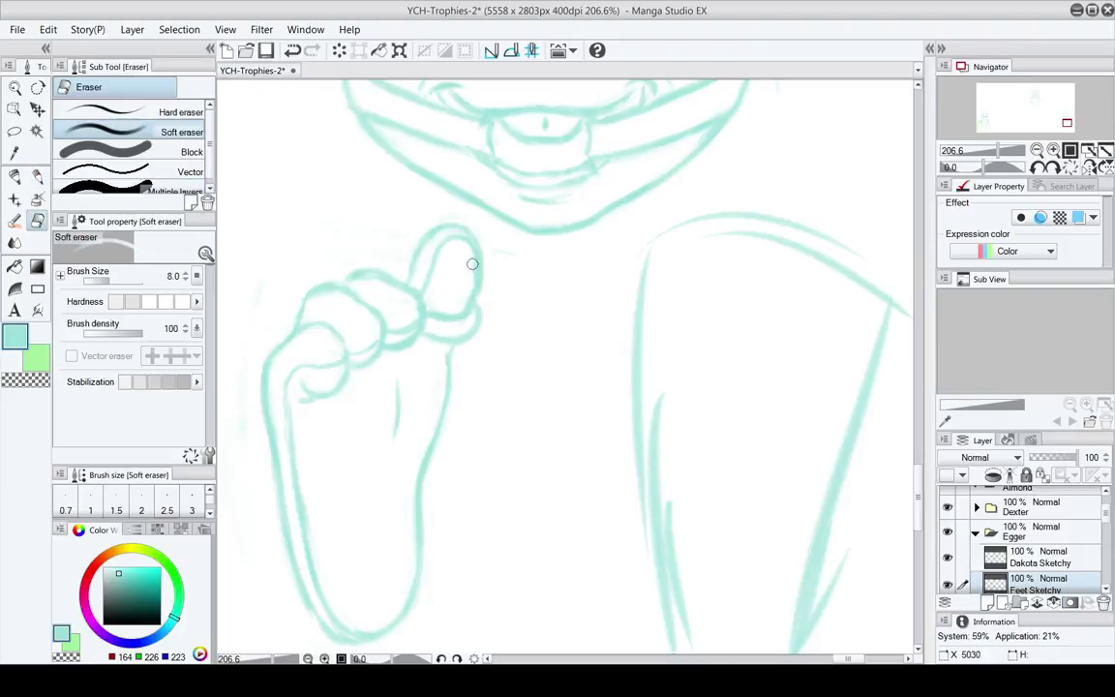
{"action": "key", "text": "p"}
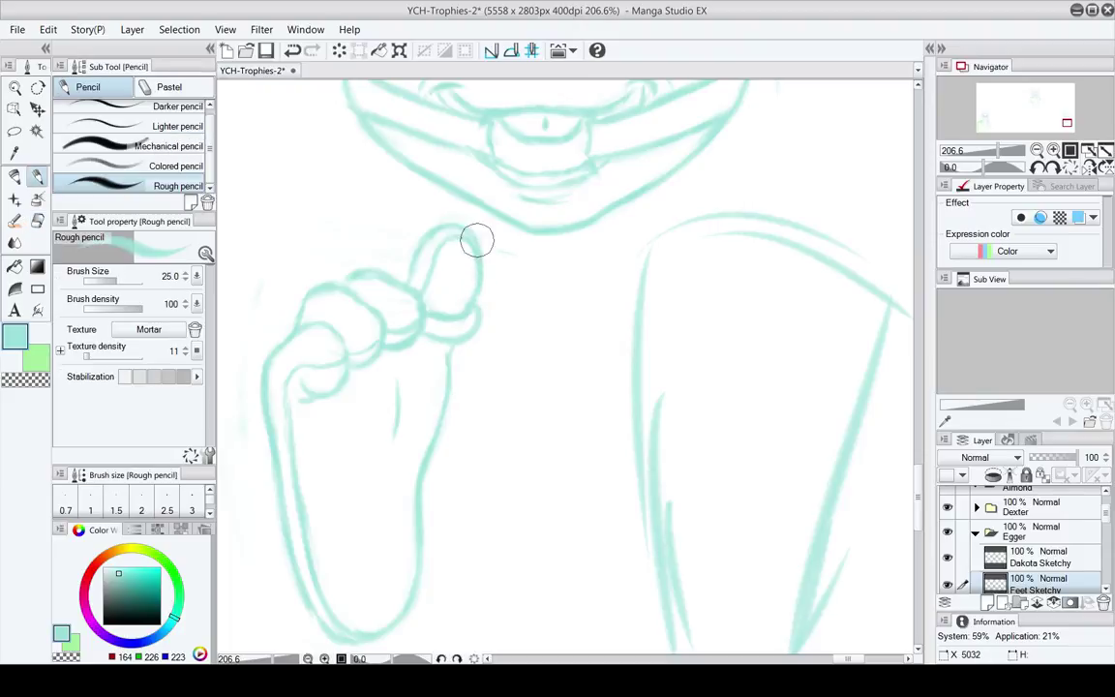
{"action": "left_click_drag", "start_coordinate": [431, 253], "coordinate": [448, 274]}
{"action": "key", "text": "e"}
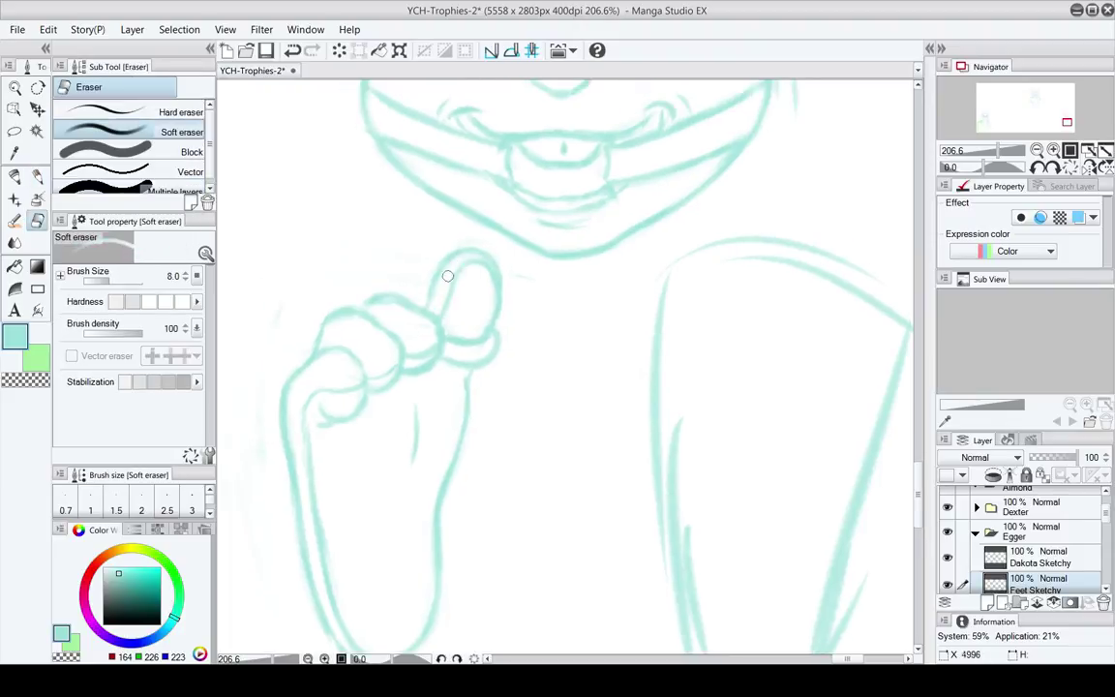
Touch up the outlines of the left foot's toes and trim the stray marks around them
{"action": "key", "text": "p"}
{"action": "key", "text": "e"}
{"action": "left_click_drag", "start_coordinate": [478, 434], "coordinate": [458, 291]}
{"action": "left_click_drag", "start_coordinate": [453, 335], "coordinate": [462, 269]}
{"action": "left_click_drag", "start_coordinate": [492, 205], "coordinate": [426, 339]}
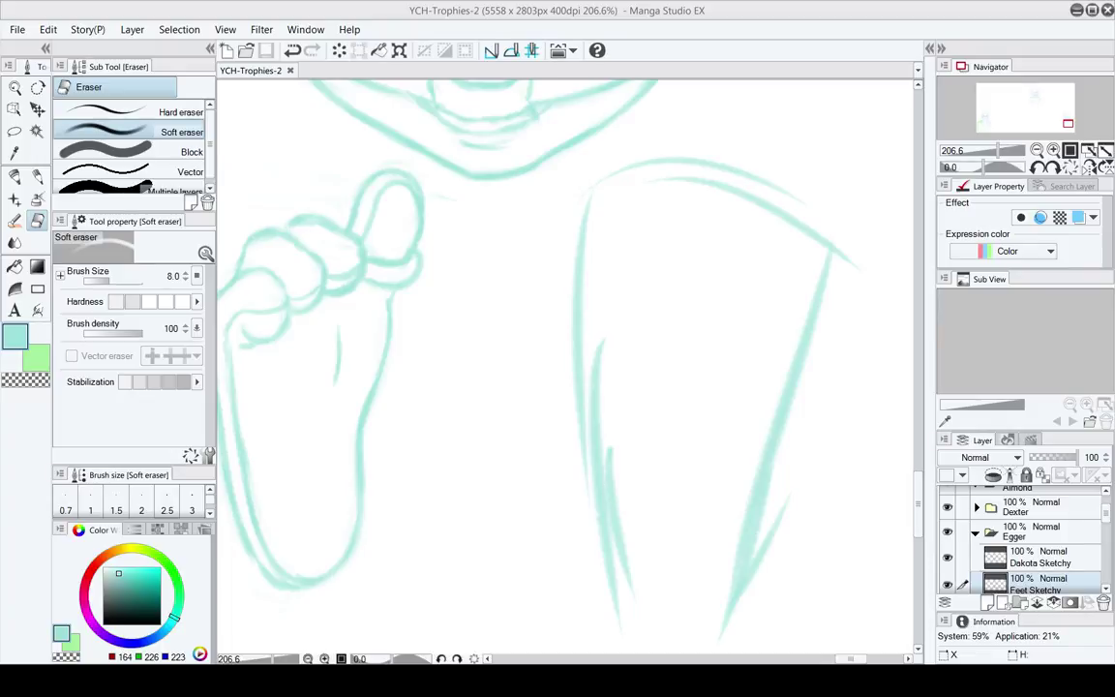
{"action": "left_click_drag", "start_coordinate": [506, 446], "coordinate": [593, 441]}
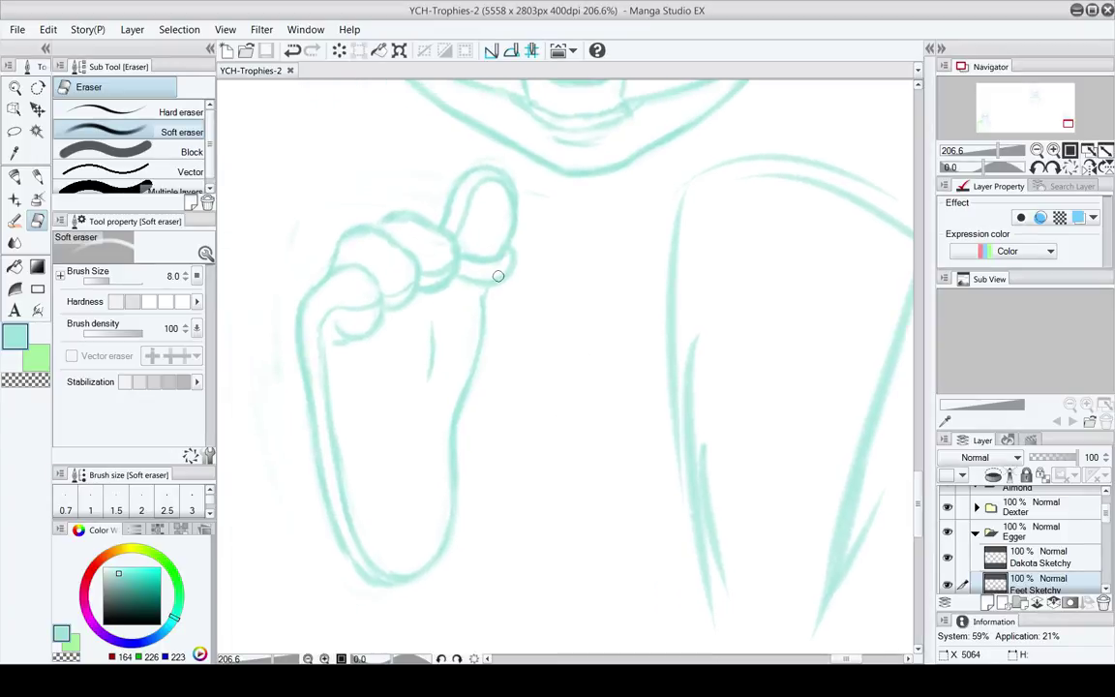
{"action": "key", "text": "p"}
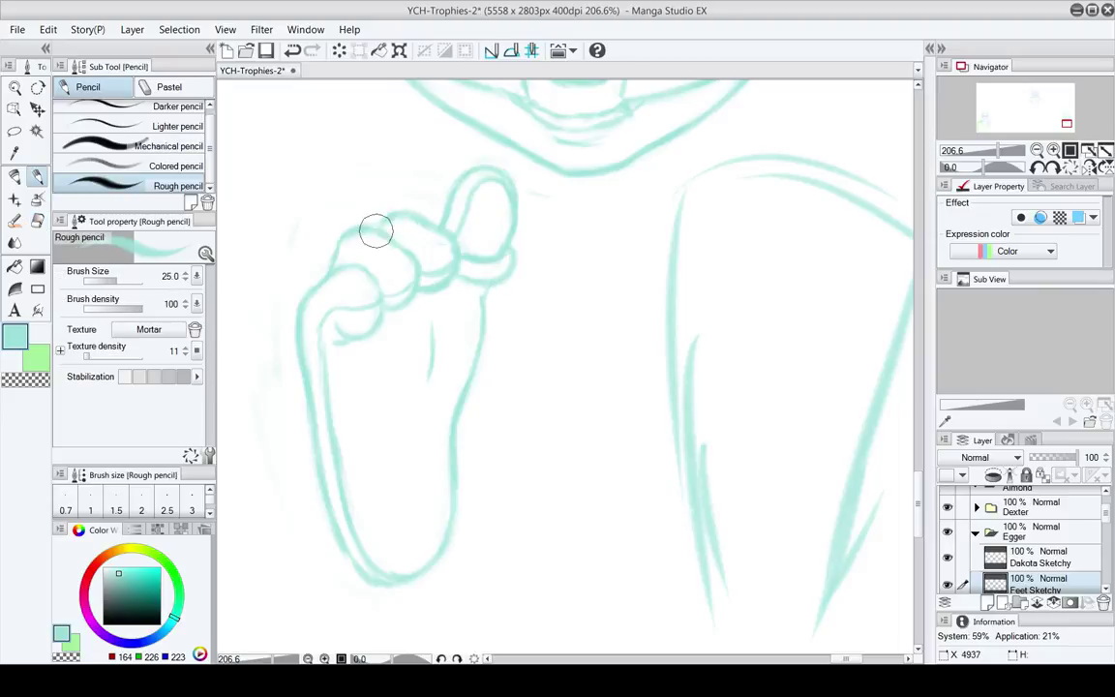
{"action": "key", "text": "e"}
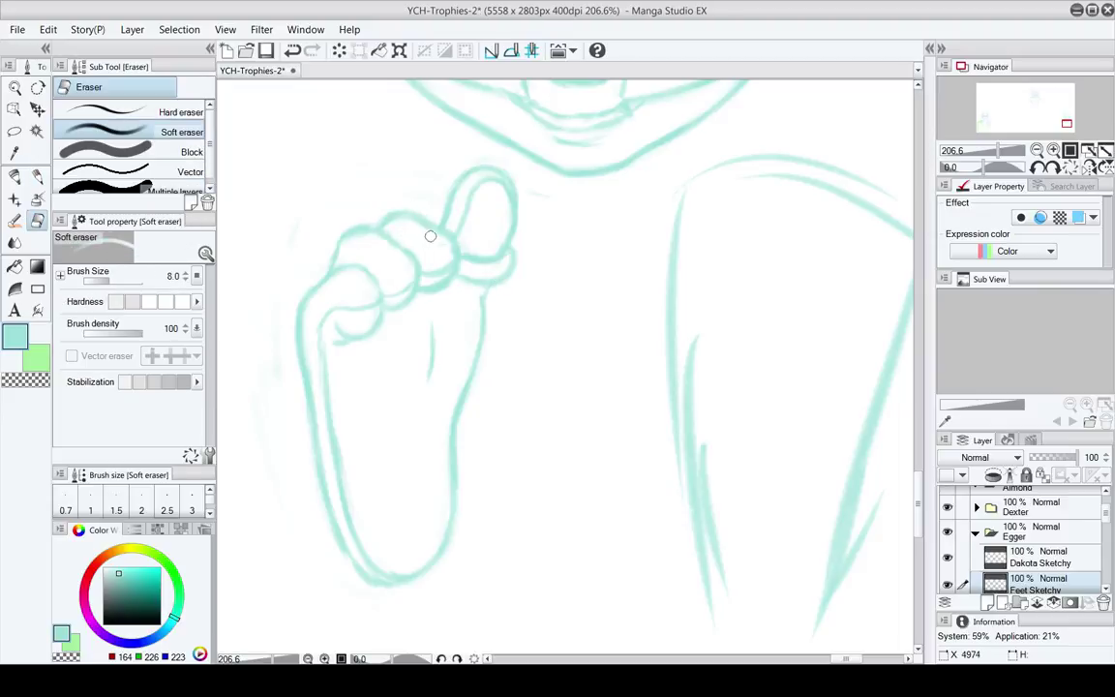
Fade the rough side lines of the right foot's guide shape with the Soft eraser at size 30
{"action": "mouse_move", "coordinate": [522, 347]}
{"action": "left_mouse_down"}
{"action": "mouse_move", "coordinate": [466, 352]}
{"action": "mouse_move", "coordinate": [599, 276]}
{"action": "left_mouse_up"}
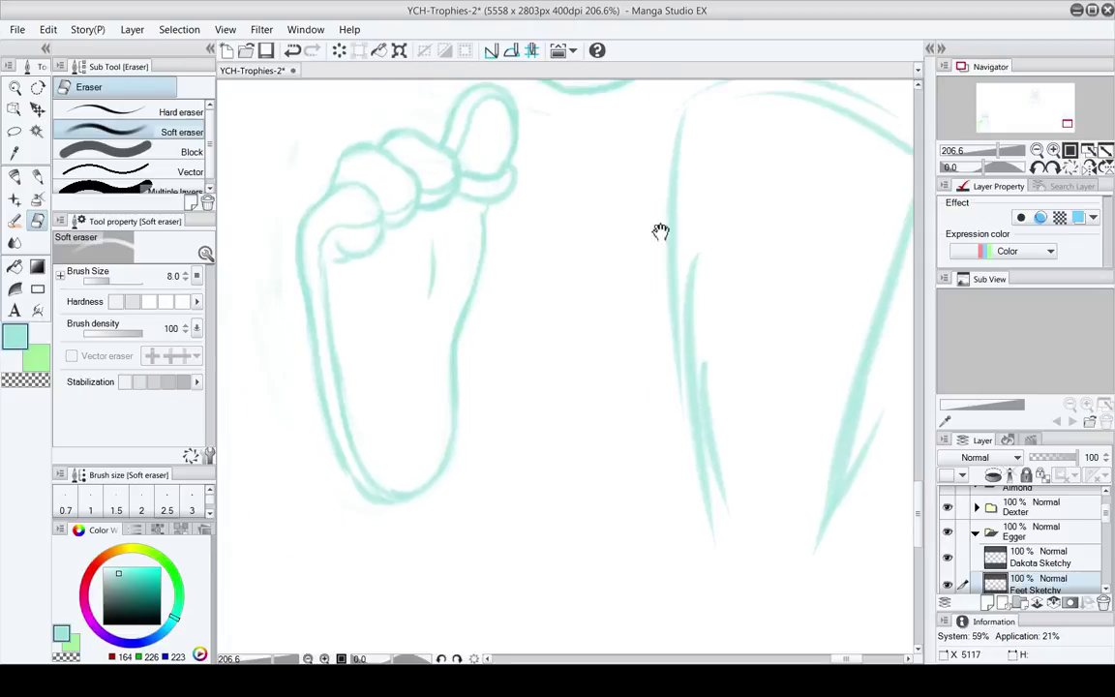
{"action": "left_click_drag", "start_coordinate": [675, 238], "coordinate": [612, 227]}
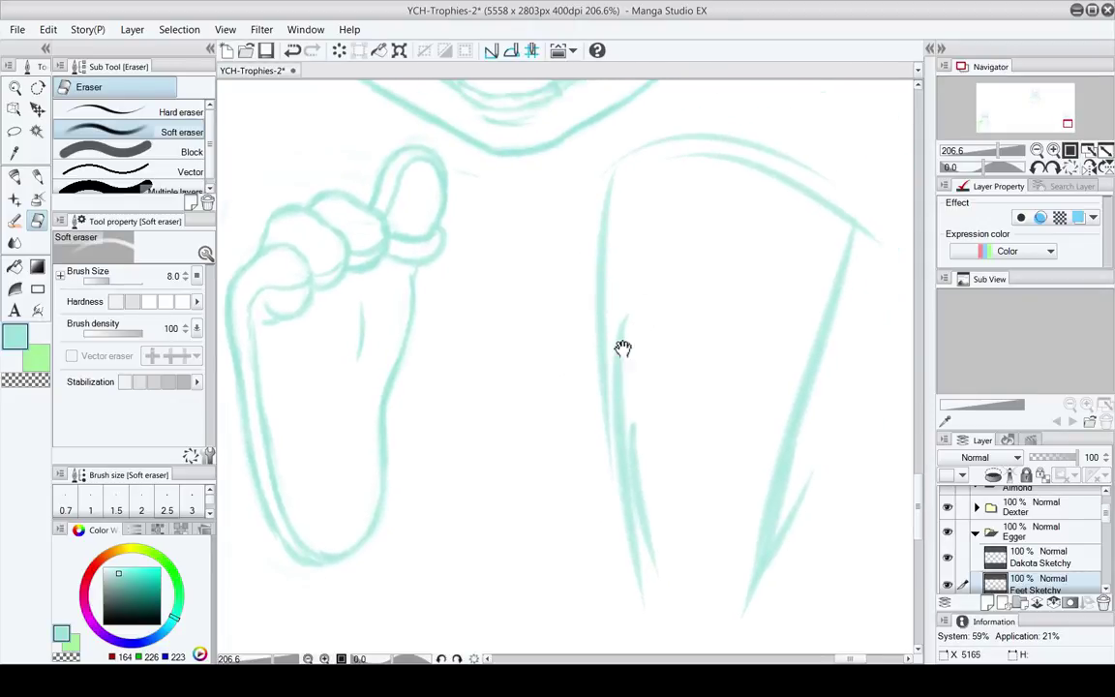
{"action": "mouse_move", "coordinate": [572, 379]}
{"action": "left_mouse_down"}
{"action": "mouse_move", "coordinate": [622, 302]}
{"action": "mouse_move", "coordinate": [510, 224]}
{"action": "mouse_move", "coordinate": [639, 324]}
{"action": "left_mouse_up"}
{"action": "mouse_move", "coordinate": [628, 255]}
{"action": "left_mouse_down"}
{"action": "mouse_move", "coordinate": [505, 288]}
{"action": "mouse_move", "coordinate": [485, 248]}
{"action": "left_mouse_up"}
{"action": "mouse_move", "coordinate": [651, 365]}
{"action": "left_mouse_down"}
{"action": "mouse_move", "coordinate": [453, 199]}
{"action": "mouse_move", "coordinate": [553, 314]}
{"action": "mouse_move", "coordinate": [517, 325]}
{"action": "mouse_move", "coordinate": [488, 463]}
{"action": "mouse_move", "coordinate": [504, 546]}
{"action": "left_mouse_up"}
{"action": "key", "text": "]"}
{"action": "key", "text": "]"}
{"action": "key", "text": "]"}
{"action": "key", "text": "]"}
{"action": "key", "text": "]"}
{"action": "key", "text": "]"}
{"action": "key", "text": "]"}
{"action": "left_click_drag", "start_coordinate": [664, 518], "coordinate": [637, 575]}
{"action": "left_click_drag", "start_coordinate": [590, 393], "coordinate": [609, 478]}
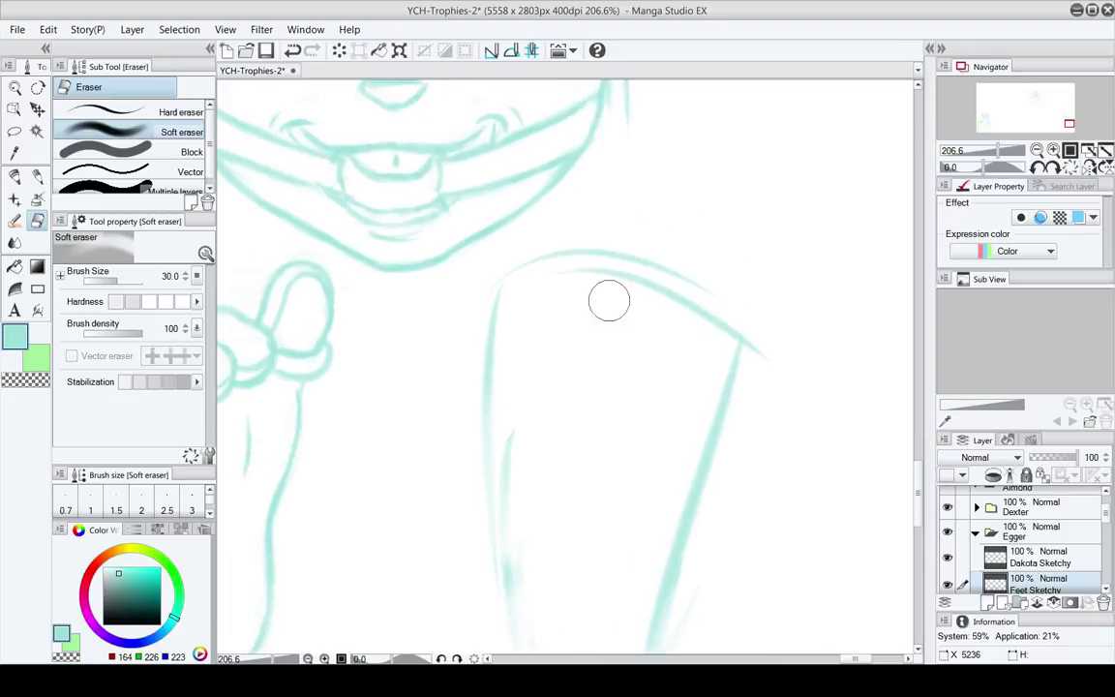
Fade the arc across the top of the right foot's guide shape with the Soft eraser
{"action": "left_click_drag", "start_coordinate": [547, 253], "coordinate": [675, 281]}
{"action": "left_click_drag", "start_coordinate": [574, 277], "coordinate": [559, 269]}
{"action": "left_click_drag", "start_coordinate": [553, 384], "coordinate": [588, 371]}
Draw the right foot's big toe as a rounded oval at the guide's inner top corner, erasing excess lines
{"action": "key", "text": "p"}
{"action": "mouse_move", "coordinate": [535, 339]}
{"action": "left_mouse_down"}
{"action": "mouse_move", "coordinate": [555, 349]}
{"action": "mouse_move", "coordinate": [513, 305]}
{"action": "mouse_move", "coordinate": [531, 251]}
{"action": "mouse_move", "coordinate": [577, 312]}
{"action": "mouse_move", "coordinate": [537, 267]}
{"action": "mouse_move", "coordinate": [535, 241]}
{"action": "mouse_move", "coordinate": [578, 299]}
{"action": "mouse_move", "coordinate": [505, 265]}
{"action": "left_mouse_up"}
{"action": "key", "text": "e"}
{"action": "key", "text": "p"}
{"action": "key", "text": "e"}
{"action": "key", "text": "p"}
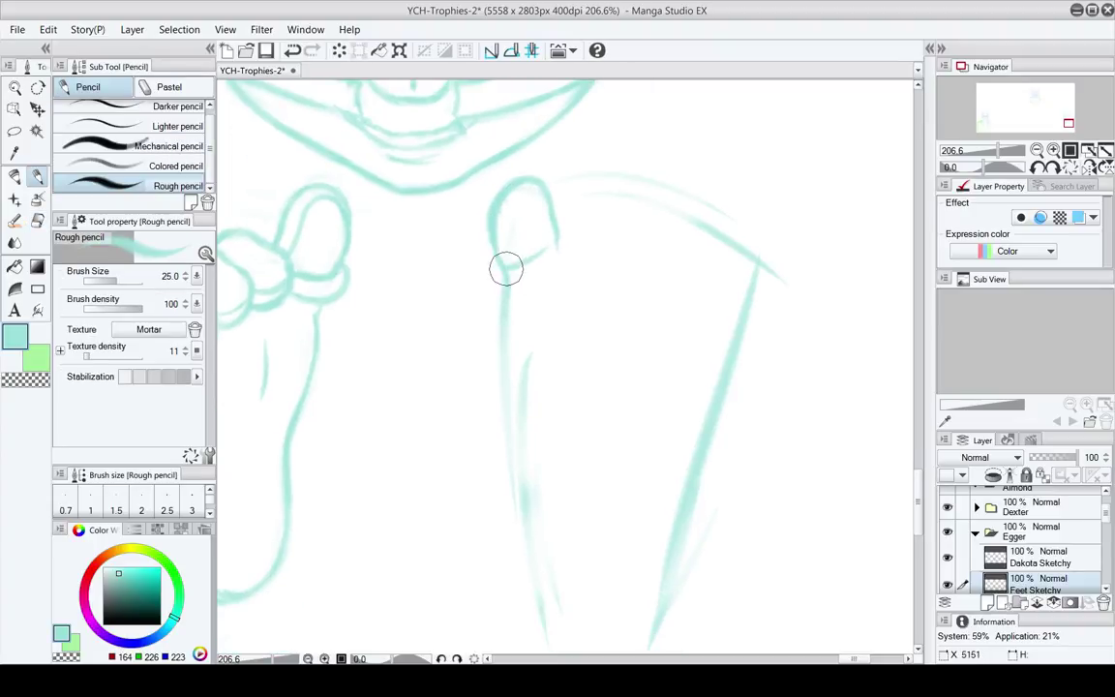
{"action": "key", "text": "e"}
{"action": "key", "text": "p"}
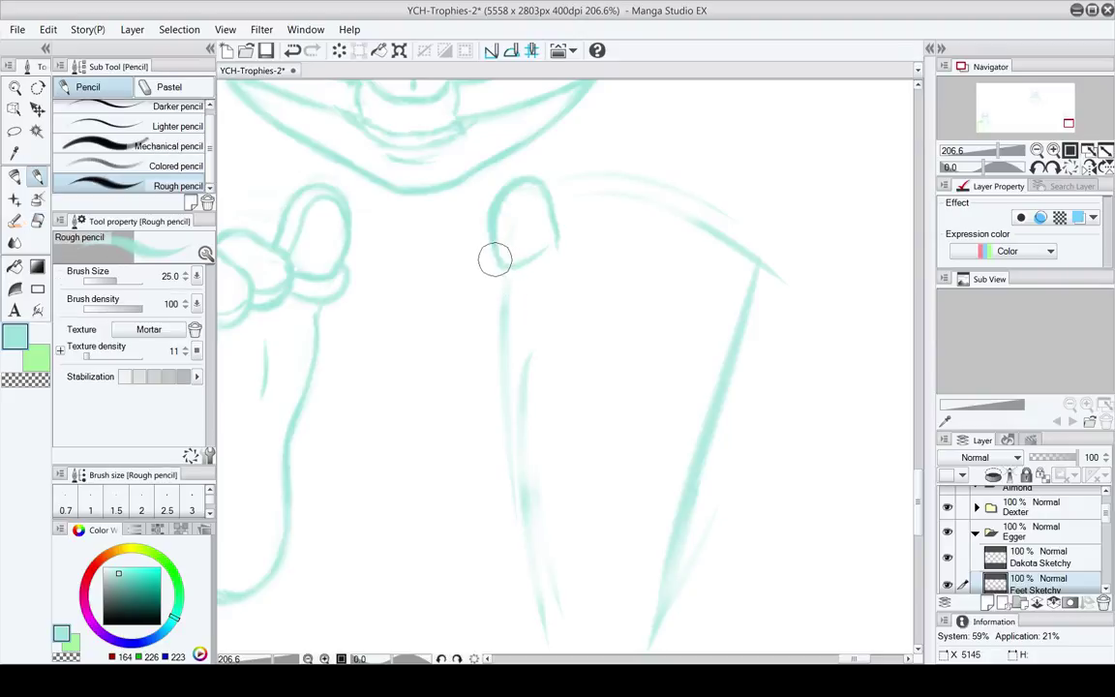
Draw a curved pad under the right foot's big toe and clear the guide line below with the Soft eraser at size 17
{"action": "left_click_drag", "start_coordinate": [530, 279], "coordinate": [517, 296]}
{"action": "key", "text": "e"}
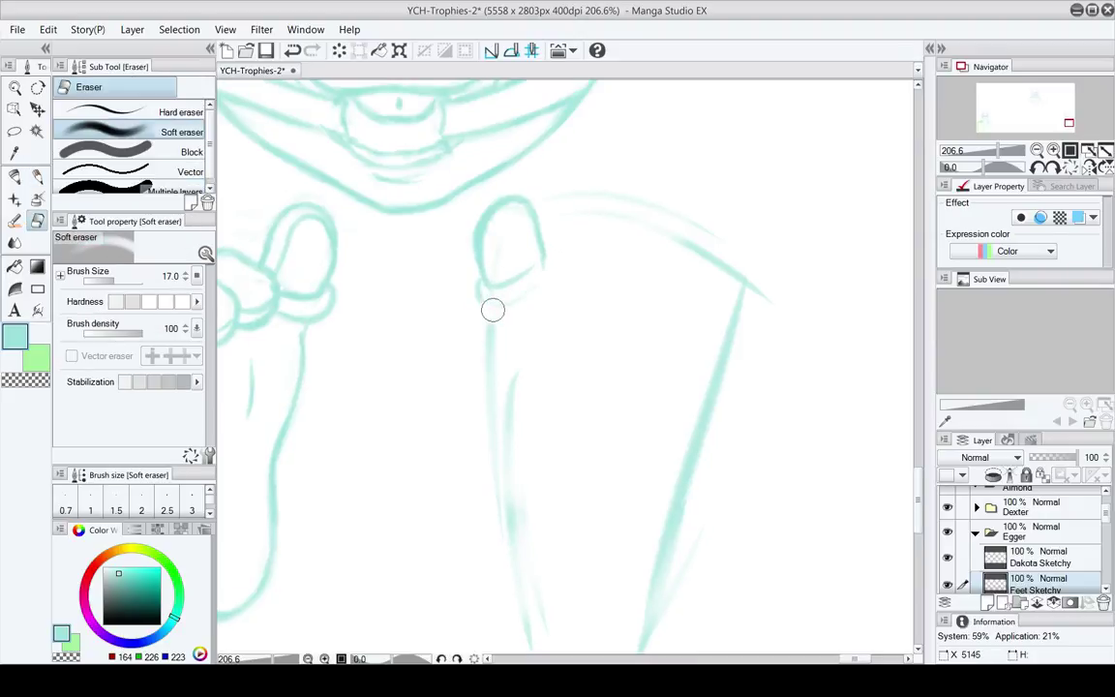
{"action": "key", "text": "p"}
{"action": "key", "text": "e"}
{"action": "key", "text": "p"}
{"action": "key", "text": "e"}
{"action": "key", "text": "p"}
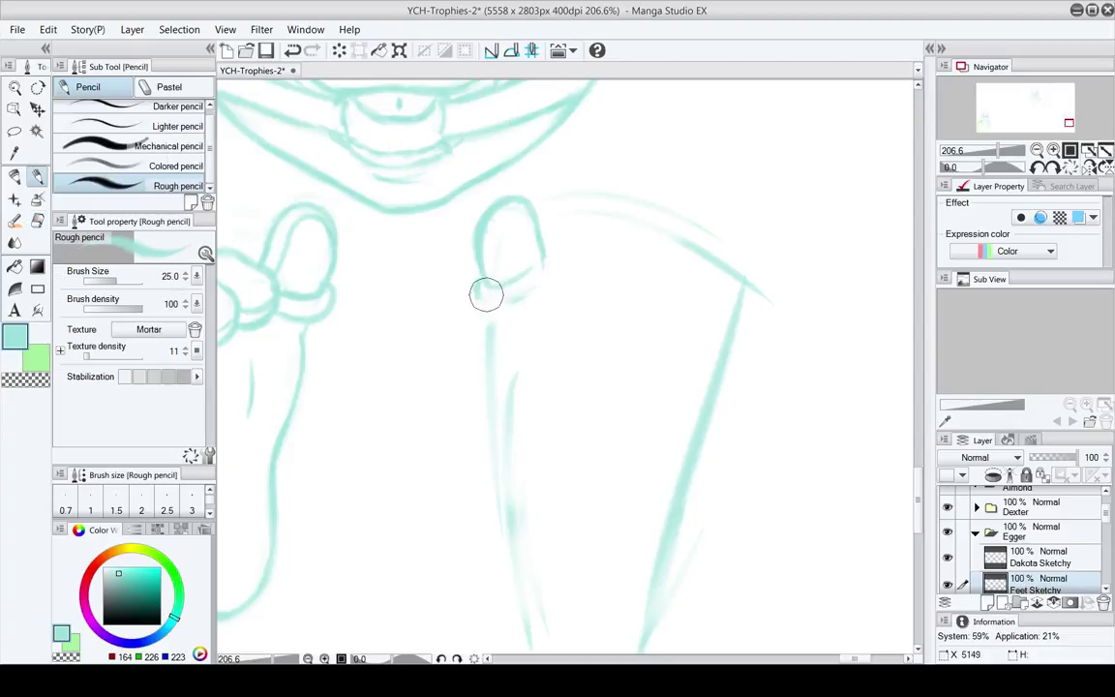
{"action": "mouse_move", "coordinate": [477, 287]}
{"action": "left_mouse_down"}
{"action": "mouse_move", "coordinate": [515, 292]}
{"action": "mouse_move", "coordinate": [531, 308]}
{"action": "mouse_move", "coordinate": [554, 304]}
{"action": "mouse_move", "coordinate": [520, 351]}
{"action": "mouse_move", "coordinate": [493, 357]}
{"action": "mouse_move", "coordinate": [502, 379]}
{"action": "mouse_move", "coordinate": [492, 373]}
{"action": "mouse_move", "coordinate": [485, 396]}
{"action": "left_mouse_up"}
Draw the right foot's second toe as a rounded arch beside the big toe
{"action": "key", "text": "e"}
{"action": "key", "text": "p"}
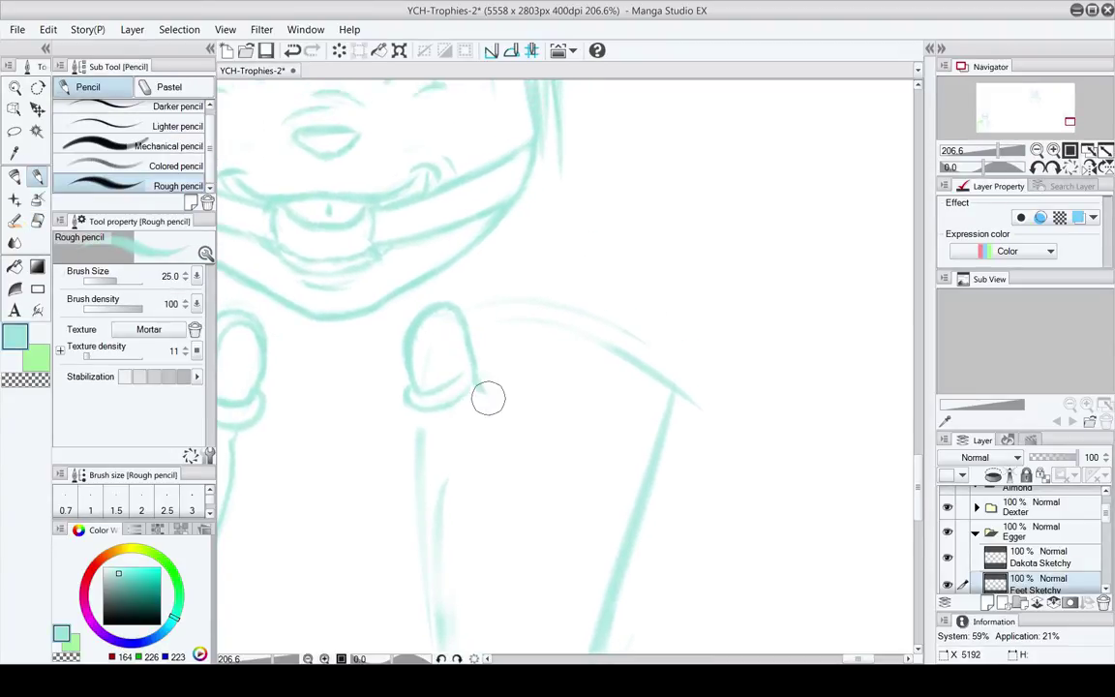
{"action": "mouse_move", "coordinate": [496, 351]}
{"action": "left_mouse_down"}
{"action": "mouse_move", "coordinate": [491, 361]}
{"action": "mouse_move", "coordinate": [498, 313]}
{"action": "mouse_move", "coordinate": [548, 313]}
{"action": "mouse_move", "coordinate": [552, 330]}
{"action": "mouse_move", "coordinate": [548, 282]}
{"action": "left_mouse_up"}
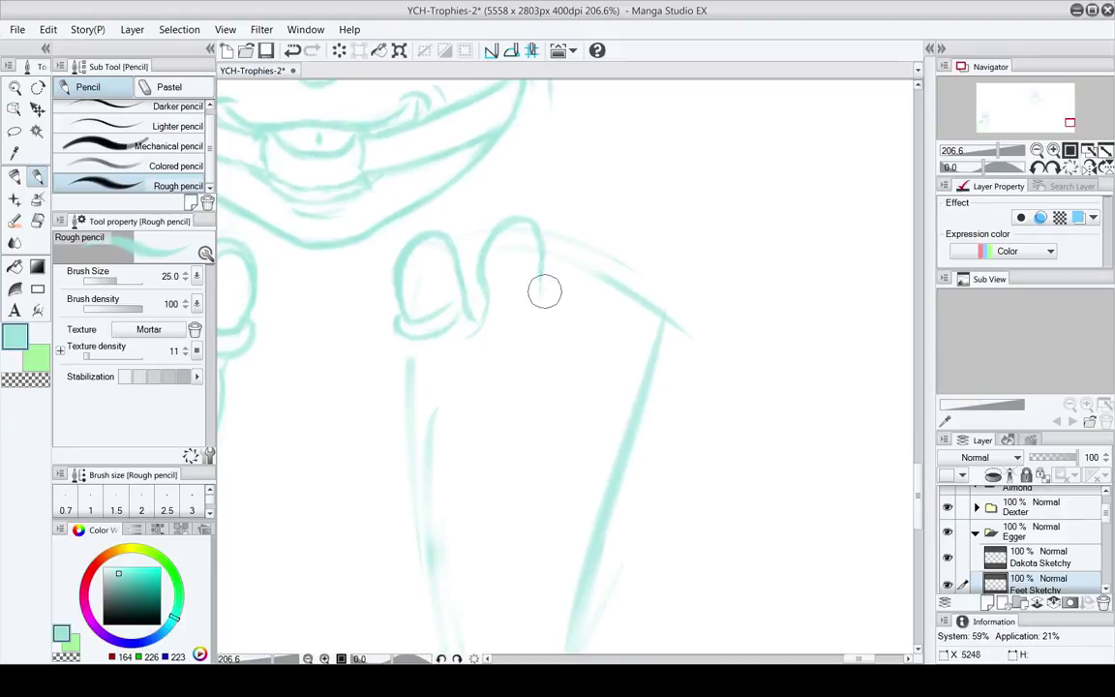
{"action": "mouse_move", "coordinate": [540, 329]}
{"action": "left_mouse_down"}
{"action": "mouse_move", "coordinate": [515, 293]}
{"action": "mouse_move", "coordinate": [528, 244]}
{"action": "mouse_move", "coordinate": [555, 239]}
{"action": "mouse_move", "coordinate": [577, 296]}
{"action": "mouse_move", "coordinate": [575, 330]}
{"action": "mouse_move", "coordinate": [552, 333]}
{"action": "mouse_move", "coordinate": [567, 366]}
{"action": "left_mouse_up"}
Draw the right foot's third toe as a slightly lower arch overlapping the second toe's edge
{"action": "key", "text": "e"}
{"action": "left_click_drag", "start_coordinate": [507, 347], "coordinate": [516, 315]}
{"action": "key", "text": "p"}
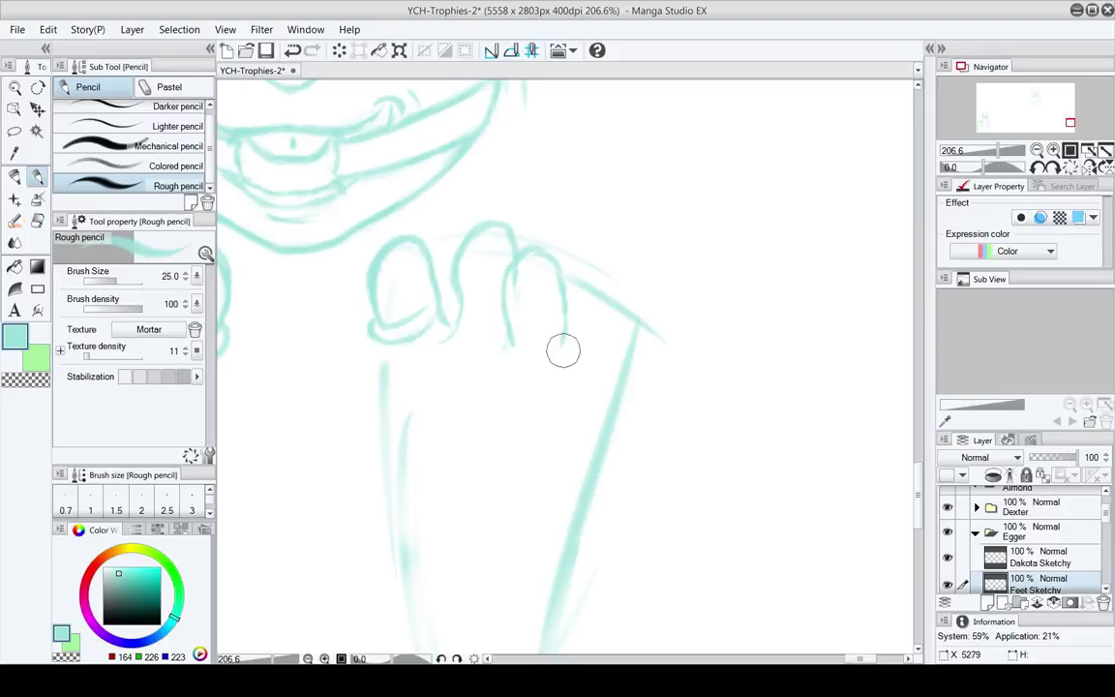
Draw the right foot's fourth toe at the guide's outer corner and erase the guide arc around it
{"action": "key", "text": "e"}
{"action": "mouse_move", "coordinate": [563, 350]}
{"action": "left_mouse_down"}
{"action": "mouse_move", "coordinate": [534, 323]}
{"action": "mouse_move", "coordinate": [524, 338]}
{"action": "left_mouse_up"}
{"action": "key", "text": "p"}
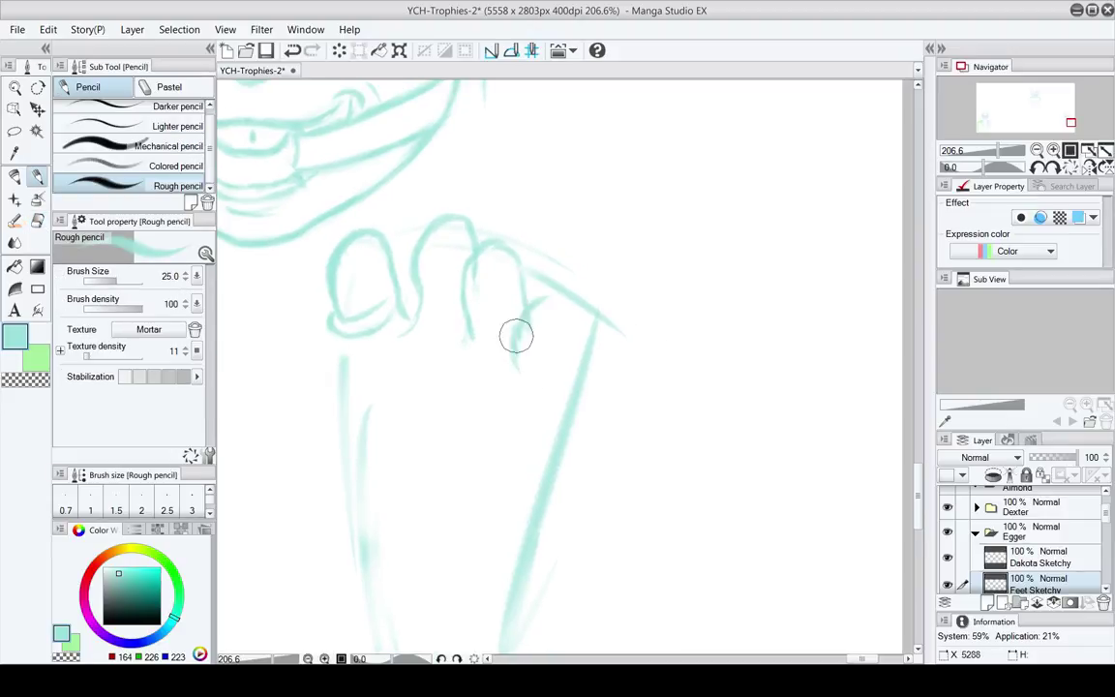
{"action": "mouse_move", "coordinate": [547, 299]}
{"action": "left_mouse_down"}
{"action": "mouse_move", "coordinate": [523, 379]}
{"action": "mouse_move", "coordinate": [516, 367]}
{"action": "mouse_move", "coordinate": [535, 370]}
{"action": "mouse_move", "coordinate": [525, 357]}
{"action": "mouse_move", "coordinate": [536, 325]}
{"action": "mouse_move", "coordinate": [564, 320]}
{"action": "mouse_move", "coordinate": [539, 368]}
{"action": "mouse_move", "coordinate": [515, 341]}
{"action": "left_mouse_up"}
{"action": "key", "text": "e"}
{"action": "key", "text": "p"}
{"action": "key", "text": "e"}
{"action": "key", "text": "p"}
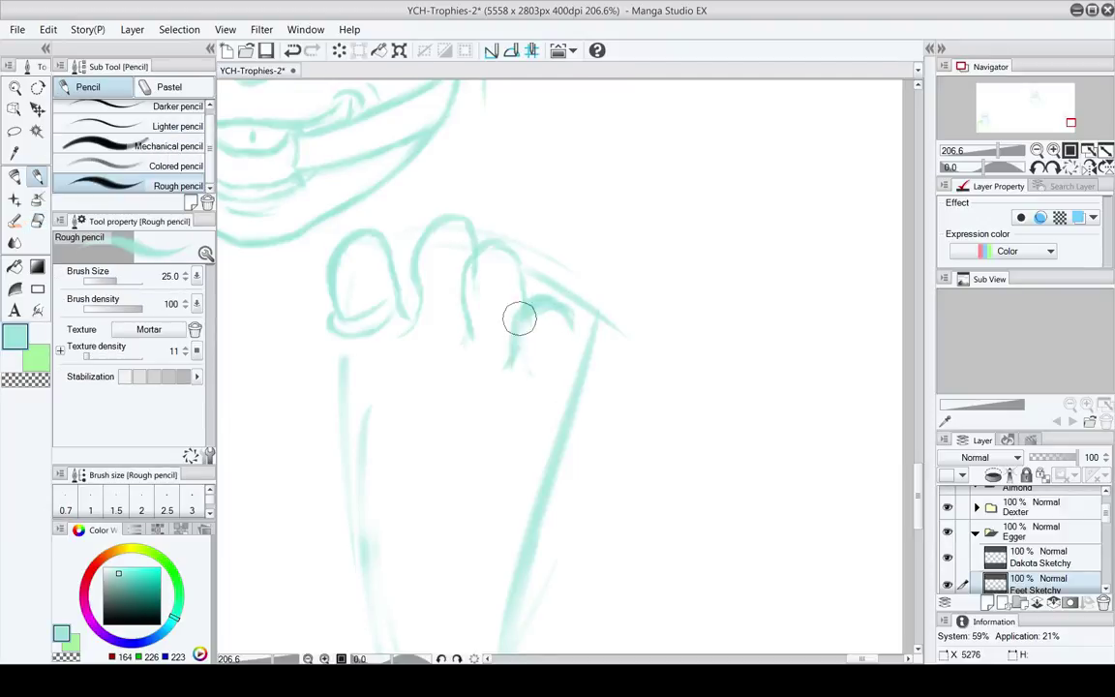
{"action": "mouse_move", "coordinate": [575, 313]}
{"action": "left_mouse_down"}
{"action": "mouse_move", "coordinate": [569, 363]}
{"action": "mouse_move", "coordinate": [552, 392]}
{"action": "left_mouse_up"}
{"action": "key", "text": "e"}
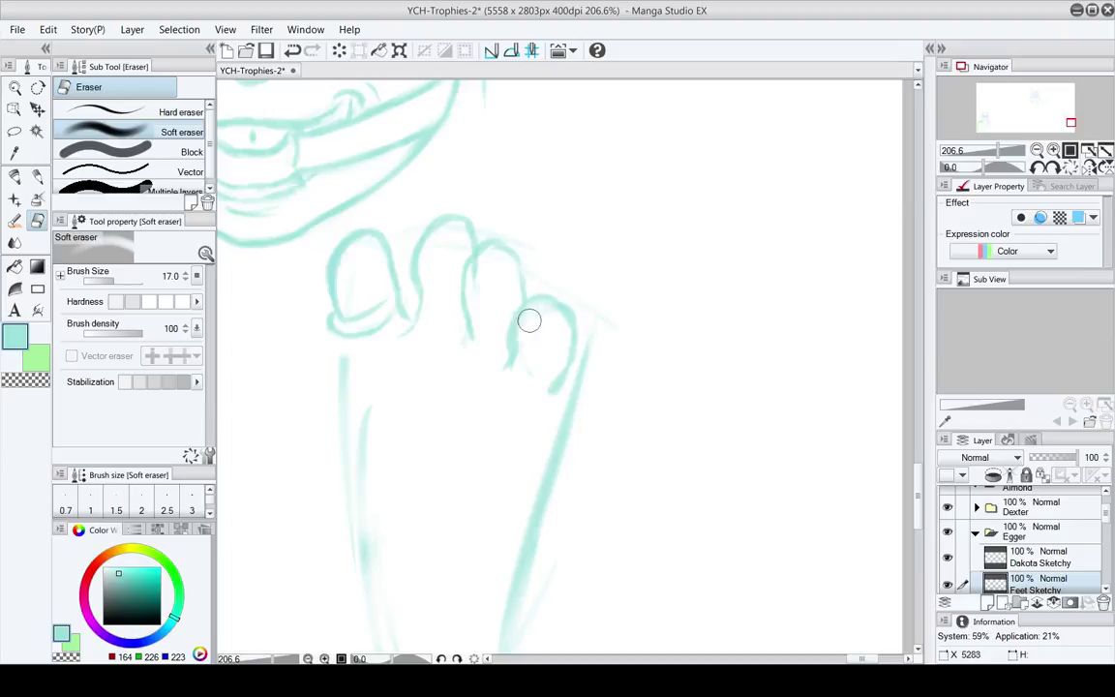
Erase and redraw the inner edge of the right foot's fourth toe, flaring its lower end toward the third toe
{"action": "mouse_move", "coordinate": [528, 321]}
{"action": "left_mouse_down"}
{"action": "mouse_move", "coordinate": [524, 355]}
{"action": "mouse_move", "coordinate": [496, 362]}
{"action": "left_mouse_up"}
{"action": "key", "text": "p"}
{"action": "key", "text": "e"}
{"action": "left_click_drag", "start_coordinate": [526, 304], "coordinate": [513, 328]}
{"action": "key", "text": "p"}
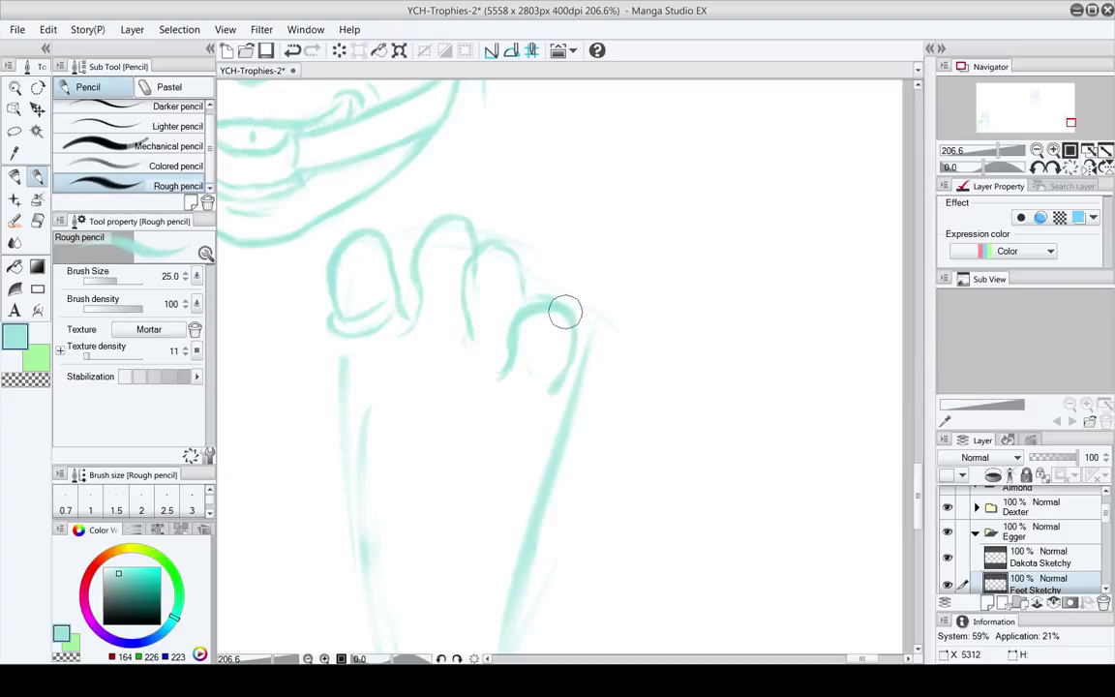
{"action": "key", "text": "e"}
{"action": "left_click_drag", "start_coordinate": [521, 300], "coordinate": [502, 350]}
{"action": "key", "text": "p"}
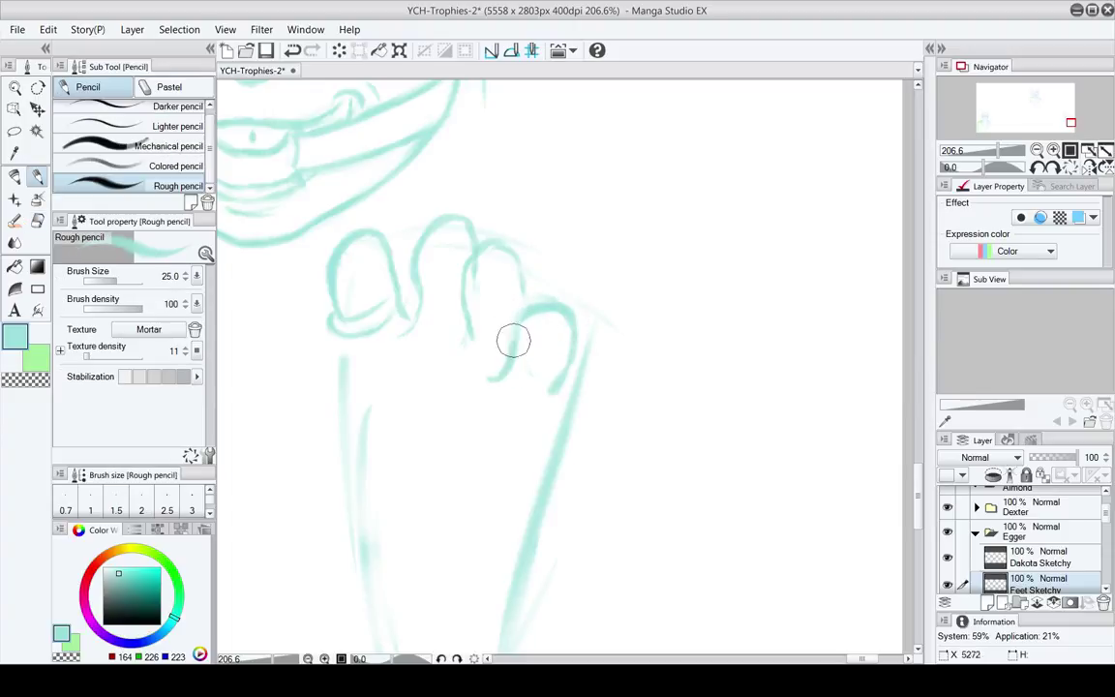
Thin the fourth toe's inner line with the Soft eraser and fade out the flare at its lower end
{"action": "key", "text": "e"}
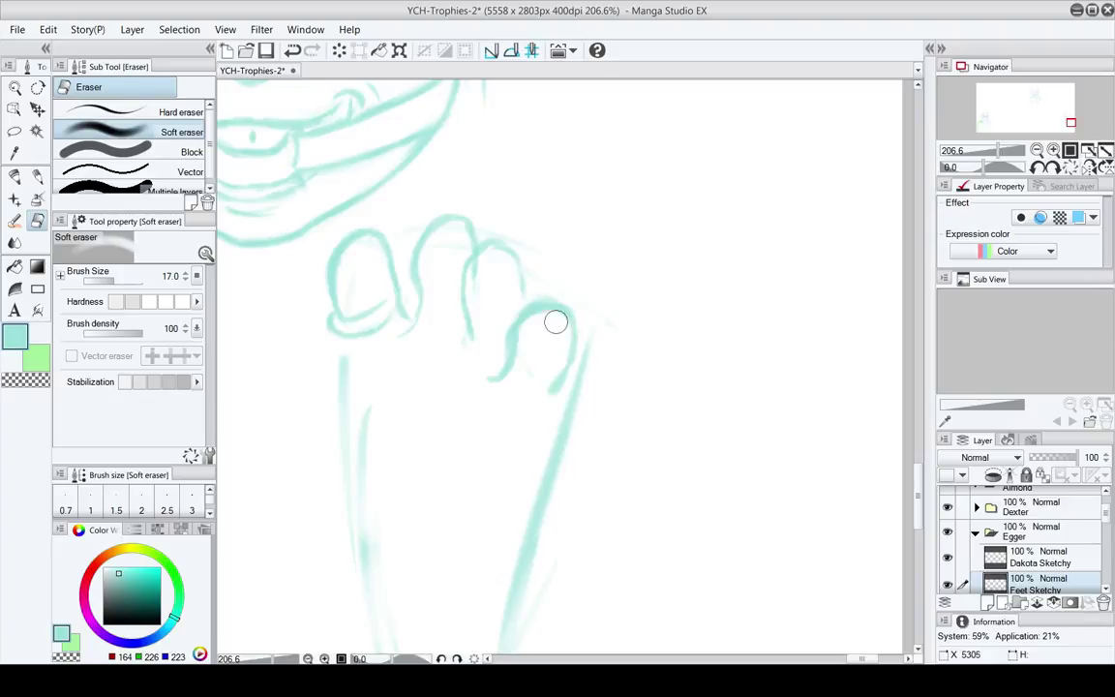
{"action": "key", "text": "p"}
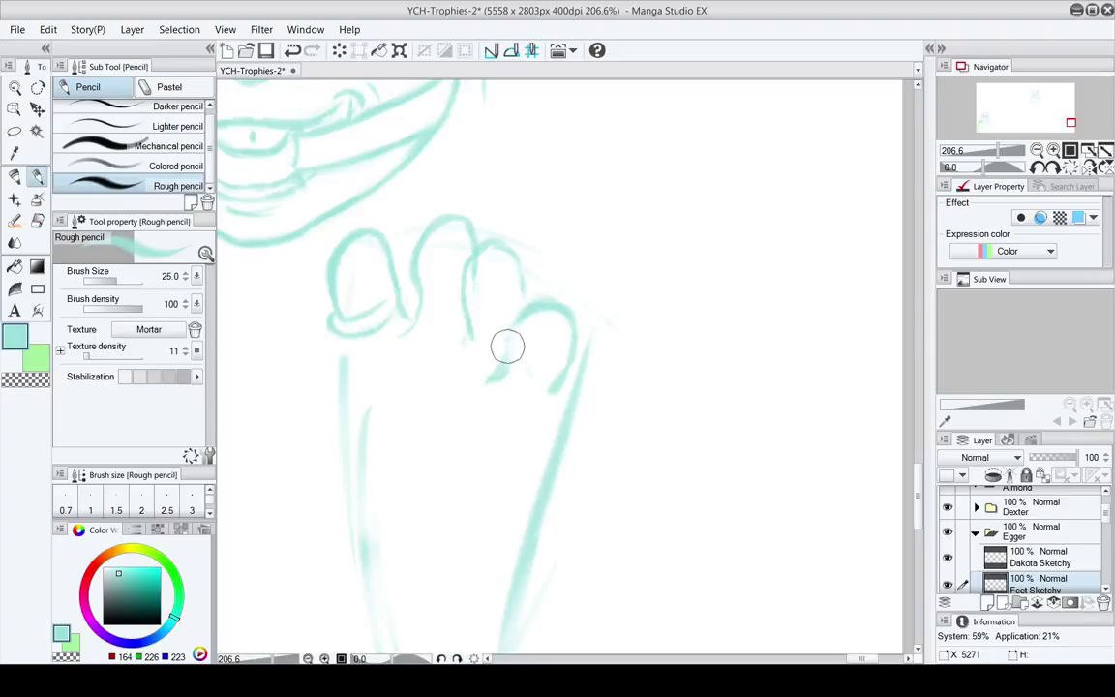
{"action": "key", "text": "e"}
{"action": "key", "text": "p"}
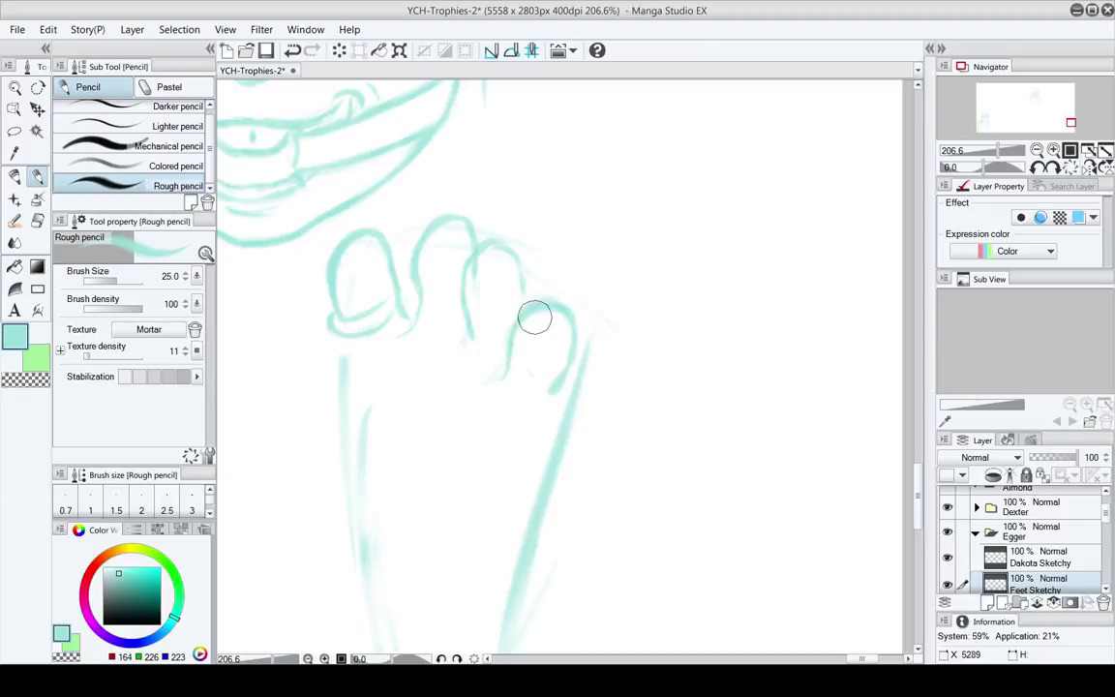
{"action": "left_click_drag", "start_coordinate": [537, 378], "coordinate": [517, 327]}
{"action": "key", "text": "e"}
Erase the upper end of the right foot's outer guide line below the fourth toe and tidy the neighbouring toe outlines
{"action": "left_click_drag", "start_coordinate": [581, 281], "coordinate": [548, 392]}
{"action": "mouse_move", "coordinate": [521, 248]}
{"action": "left_mouse_down"}
{"action": "mouse_move", "coordinate": [533, 302]}
{"action": "mouse_move", "coordinate": [539, 287]}
{"action": "mouse_move", "coordinate": [559, 306]}
{"action": "left_mouse_up"}
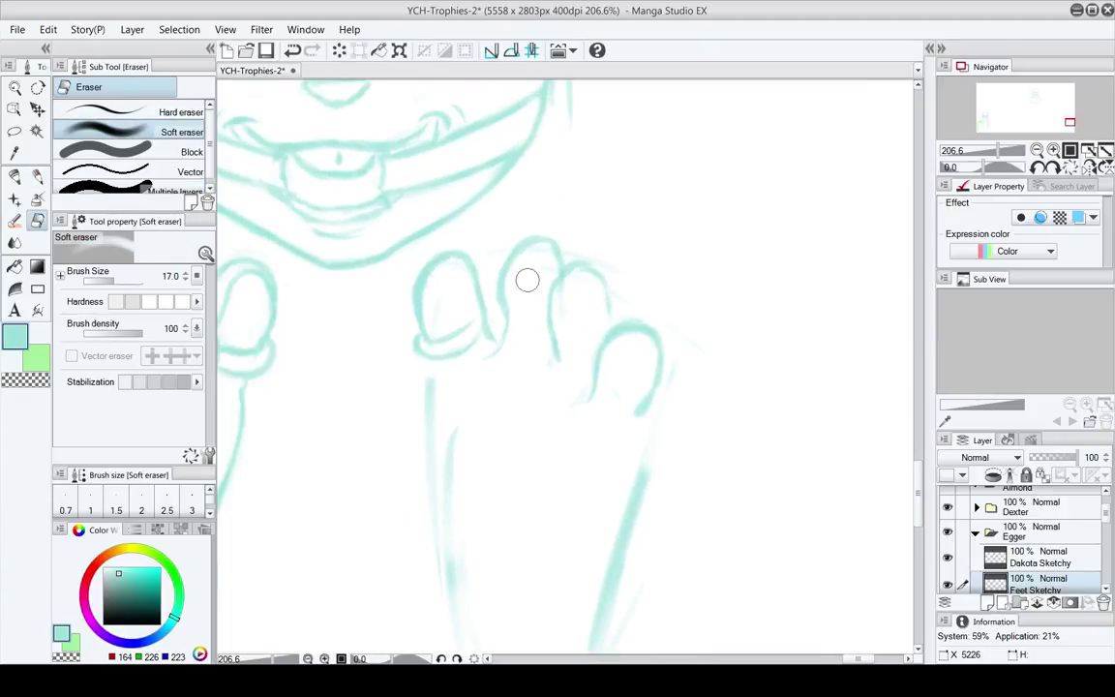
{"action": "mouse_move", "coordinate": [618, 268]}
{"action": "left_mouse_down"}
{"action": "mouse_move", "coordinate": [518, 220]}
{"action": "mouse_move", "coordinate": [512, 326]}
{"action": "left_mouse_up"}
{"action": "key", "text": "p"}
{"action": "mouse_move", "coordinate": [520, 204]}
{"action": "left_mouse_down"}
{"action": "mouse_move", "coordinate": [492, 207]}
{"action": "mouse_move", "coordinate": [532, 213]}
{"action": "mouse_move", "coordinate": [483, 274]}
{"action": "mouse_move", "coordinate": [475, 226]}
{"action": "mouse_move", "coordinate": [522, 231]}
{"action": "mouse_move", "coordinate": [457, 198]}
{"action": "left_mouse_up"}
{"action": "key", "text": "e"}
{"action": "key", "text": "p"}
{"action": "key", "text": "e"}
{"action": "key", "text": "p"}
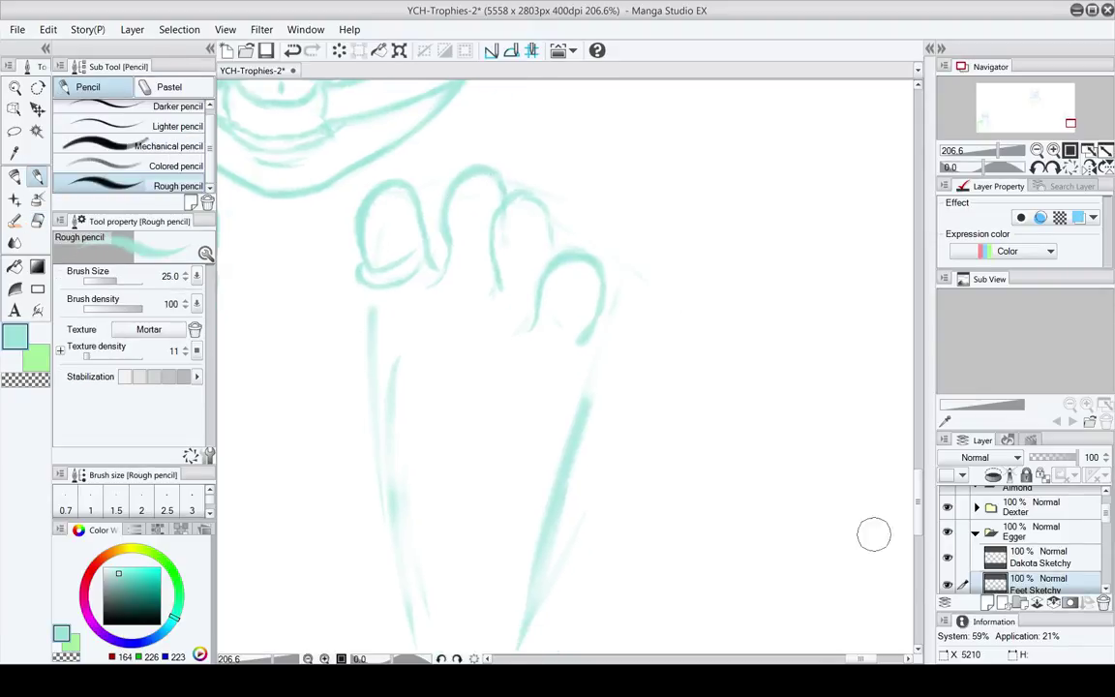
On the Dakota Sketchy layer, draw a light green curved pad under the right foot's third toe with the Rough pencil
{"action": "left_click", "coordinate": [1044, 557]}
{"action": "key", "text": "x"}
{"action": "left_click_drag", "start_coordinate": [601, 379], "coordinate": [569, 414]}
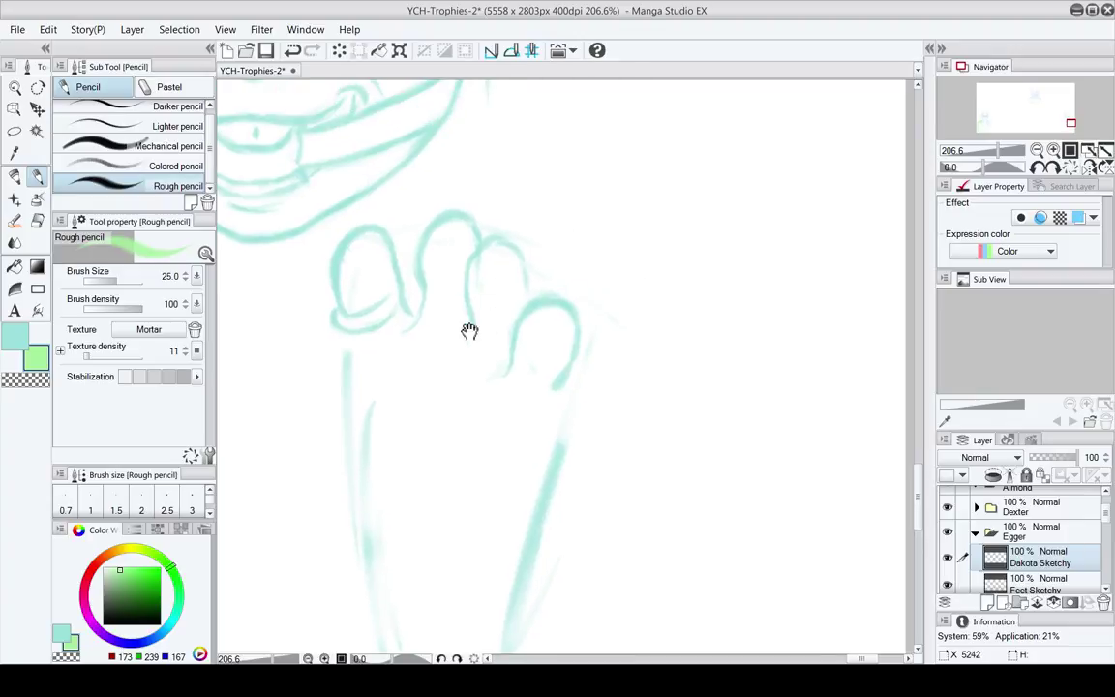
{"action": "mouse_move", "coordinate": [467, 332]}
{"action": "left_mouse_down"}
{"action": "mouse_move", "coordinate": [494, 373]}
{"action": "mouse_move", "coordinate": [469, 336]}
{"action": "left_mouse_up"}
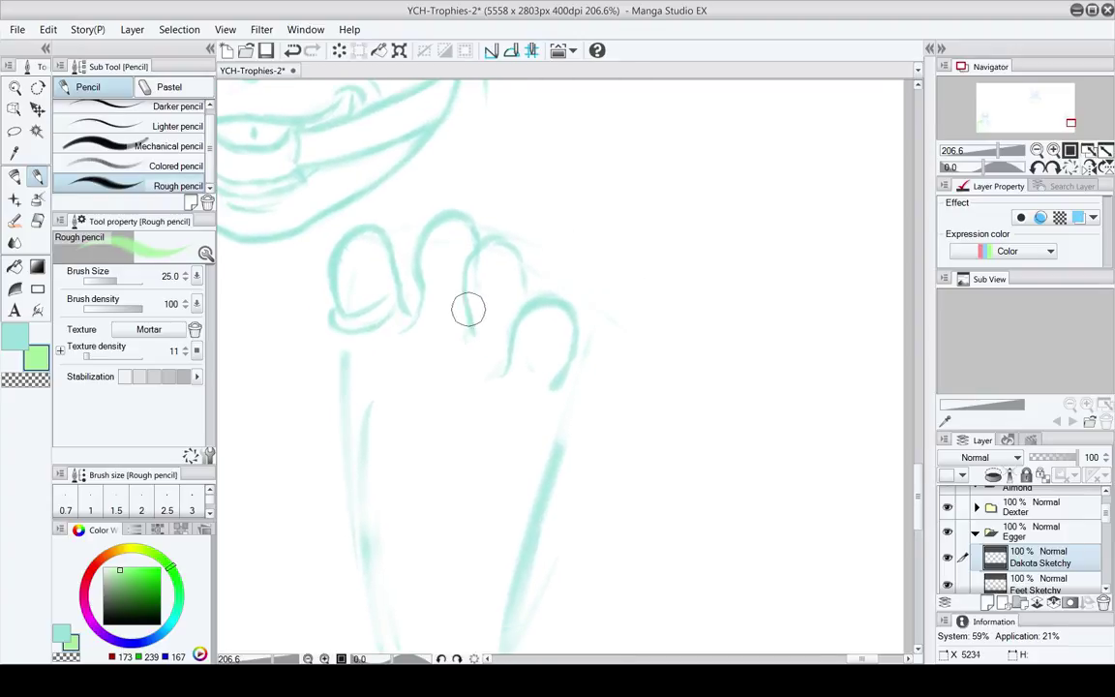
{"action": "mouse_move", "coordinate": [463, 292]}
{"action": "left_mouse_down"}
{"action": "mouse_move", "coordinate": [473, 336]}
{"action": "mouse_move", "coordinate": [456, 328]}
{"action": "mouse_move", "coordinate": [465, 315]}
{"action": "mouse_move", "coordinate": [480, 348]}
{"action": "left_mouse_up"}
{"action": "key", "text": "e"}
{"action": "key", "text": "p"}
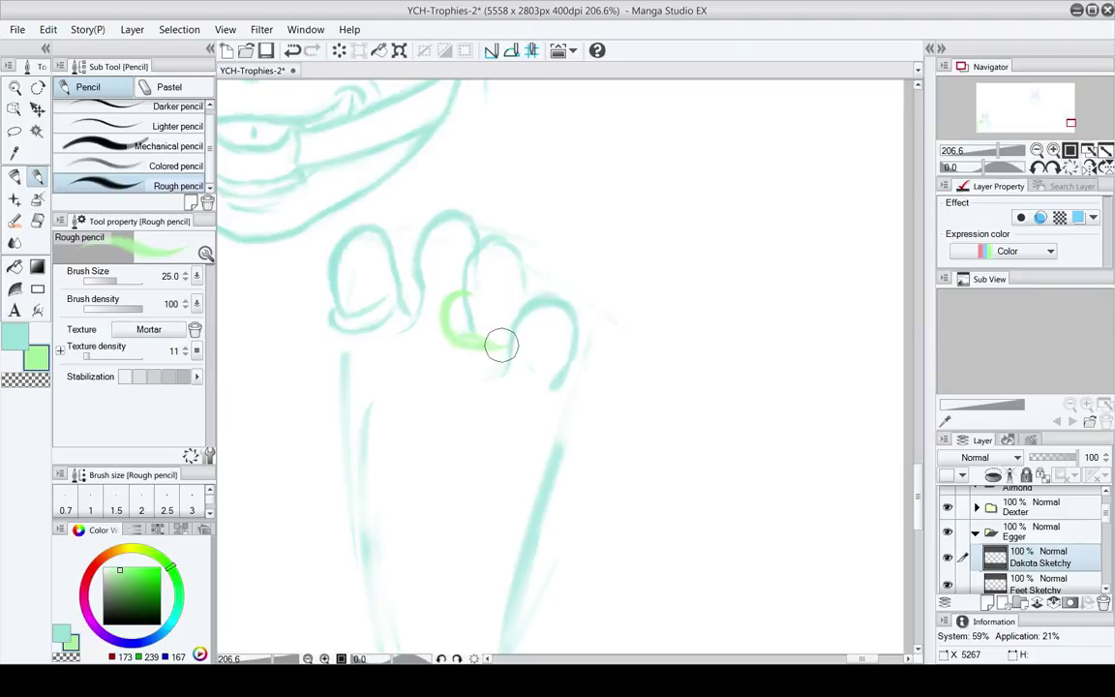
Thin the green pad's lower line and redraw it as a curve reaching the fourth toe's inner edge
{"action": "key", "text": "e"}
{"action": "key", "text": "p"}
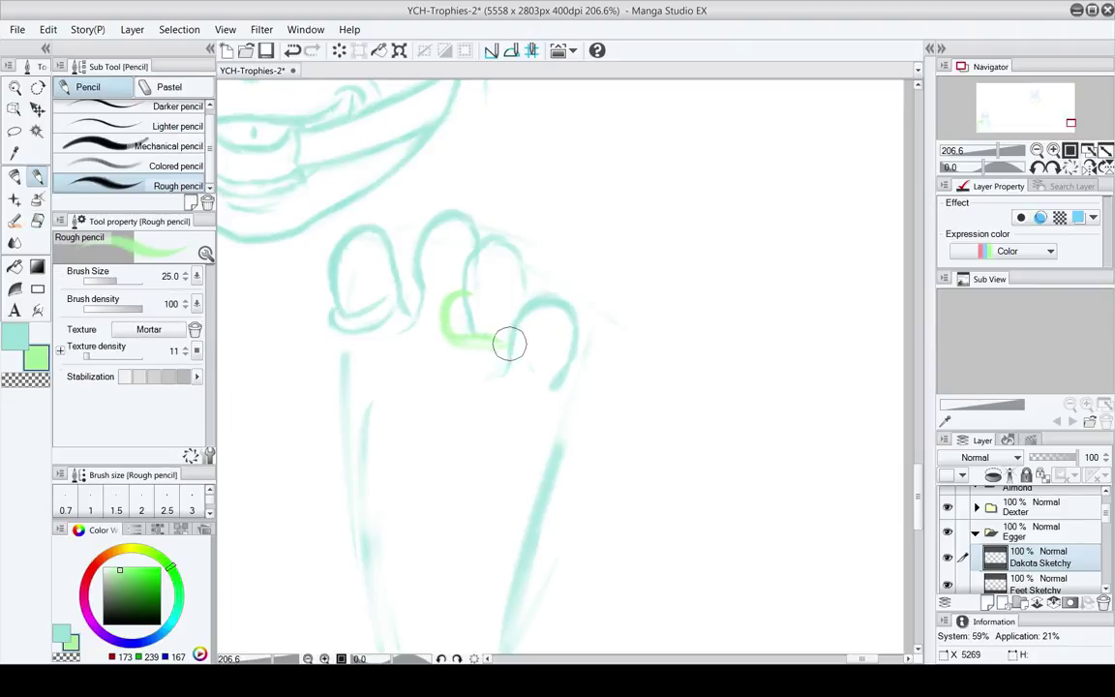
{"action": "key", "text": "e"}
{"action": "key", "text": "p"}
{"action": "mouse_move", "coordinate": [486, 340]}
{"action": "left_mouse_down"}
{"action": "mouse_move", "coordinate": [500, 346]}
{"action": "mouse_move", "coordinate": [498, 398]}
{"action": "mouse_move", "coordinate": [509, 407]}
{"action": "left_mouse_up"}
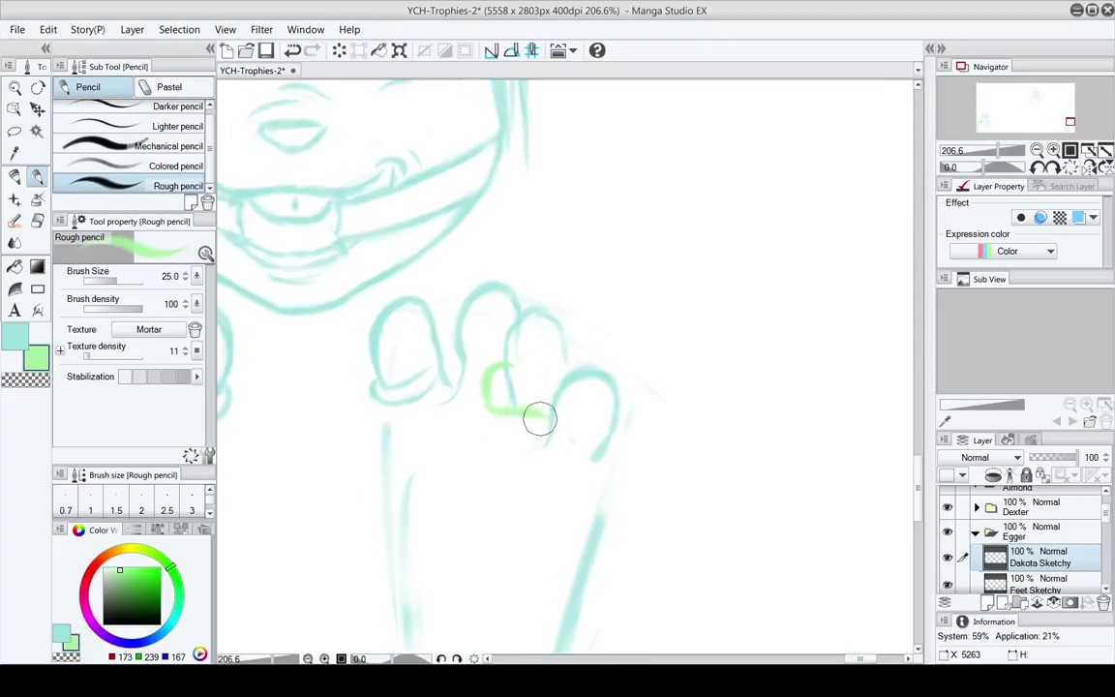
{"action": "key", "text": "e"}
{"action": "key", "text": "p"}
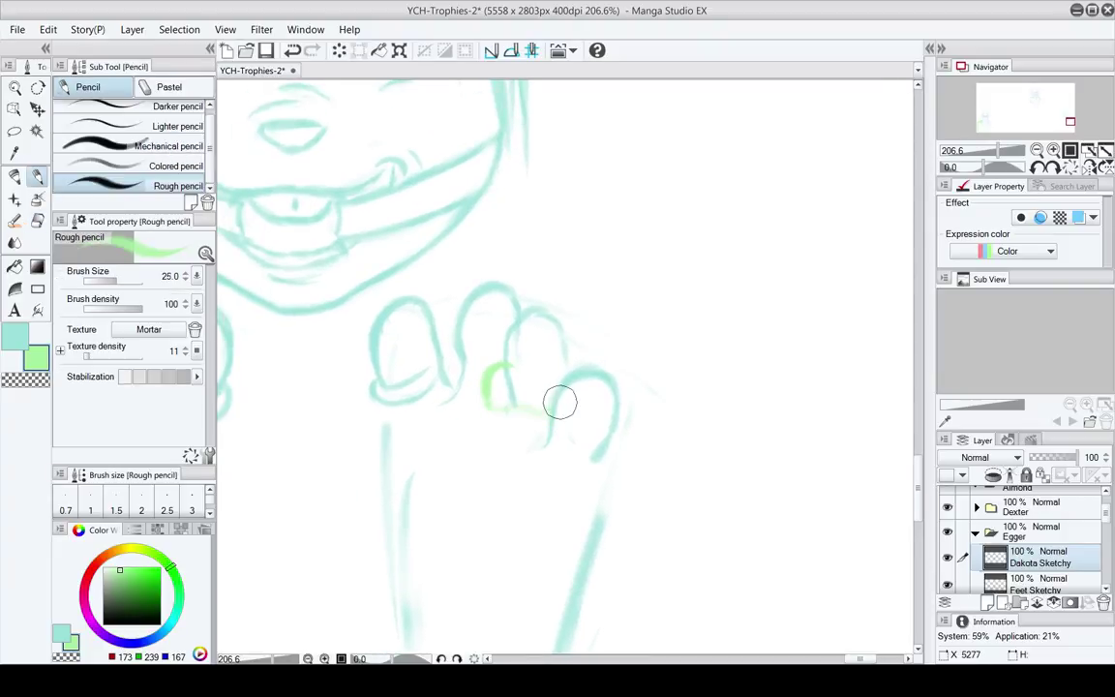
Trim the green pad's lower corner with the Soft eraser and rework the curve beside the third toe
{"action": "key", "text": "e"}
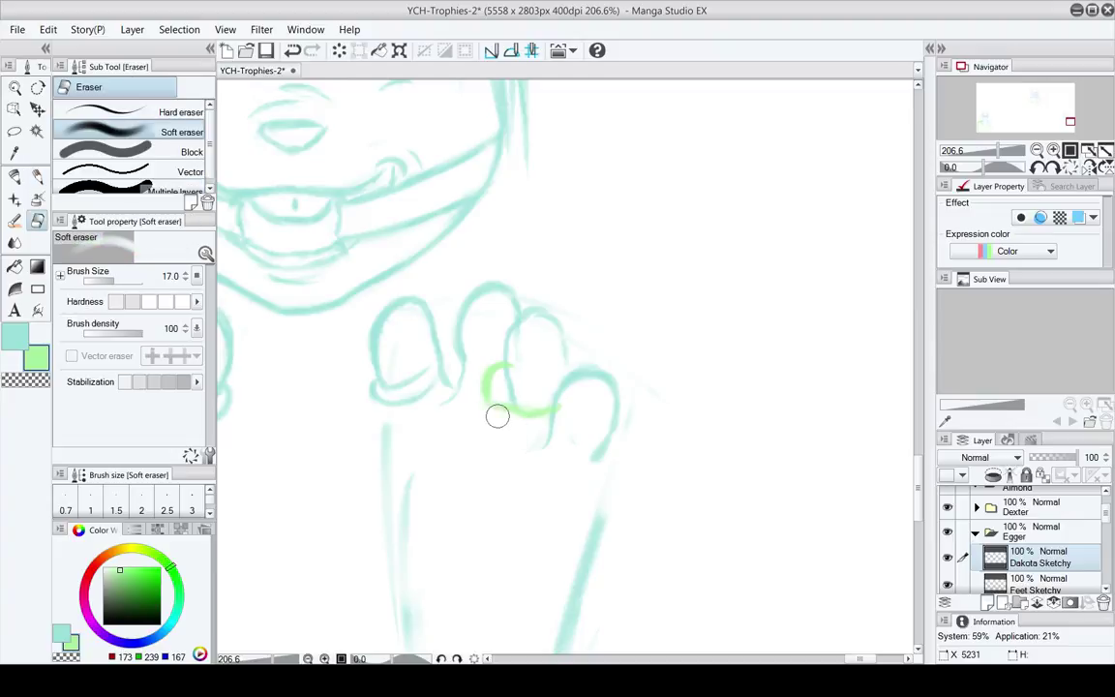
{"action": "scroll", "coordinate": [523, 406], "scroll_direction": "up", "scroll_amount": 1}
{"action": "scroll", "coordinate": [535, 402], "scroll_direction": "up", "scroll_amount": 1}
{"action": "key", "text": "p"}
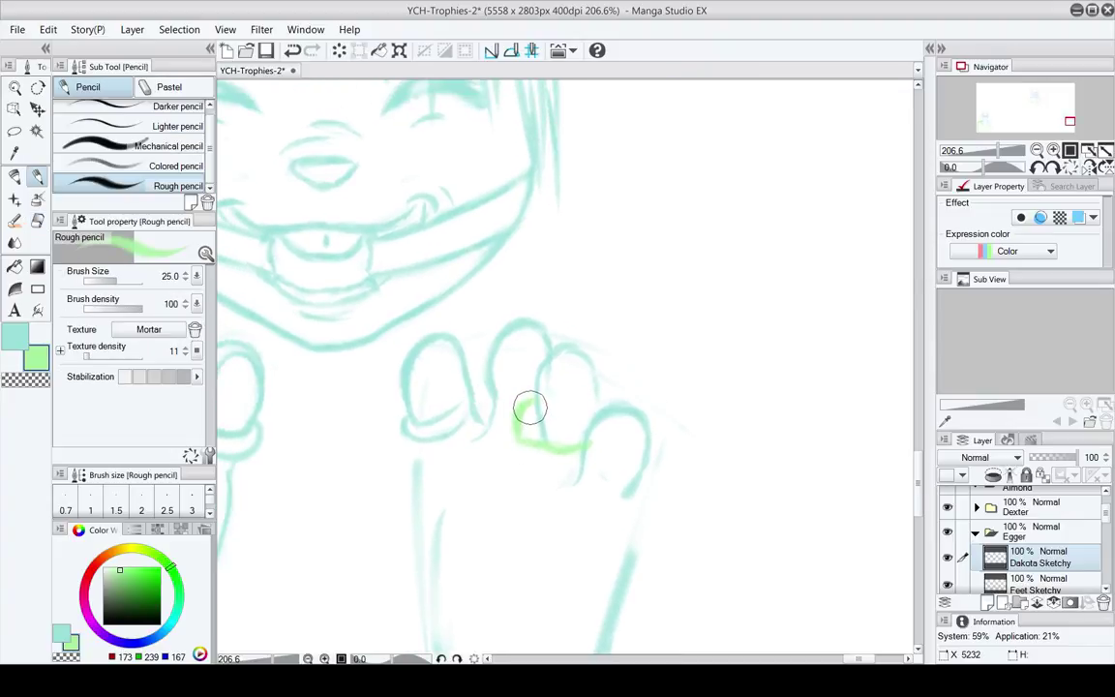
Sketch the green hand's rounded front contour around the right-hand foot's second toe, cleaning up the stray marks
{"action": "mouse_move", "coordinate": [527, 405]}
{"action": "left_mouse_down"}
{"action": "mouse_move", "coordinate": [482, 385]}
{"action": "mouse_move", "coordinate": [514, 438]}
{"action": "mouse_move", "coordinate": [467, 408]}
{"action": "mouse_move", "coordinate": [468, 421]}
{"action": "mouse_move", "coordinate": [463, 392]}
{"action": "mouse_move", "coordinate": [477, 409]}
{"action": "mouse_move", "coordinate": [466, 382]}
{"action": "left_mouse_up"}
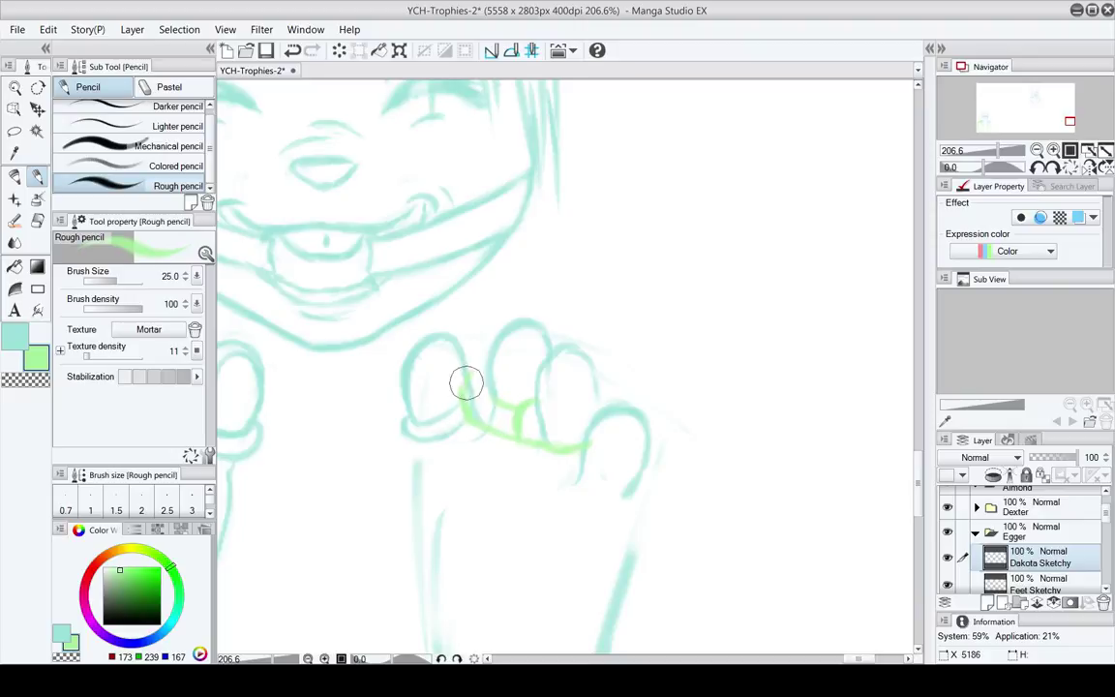
{"action": "key", "text": "e"}
{"action": "left_click_drag", "start_coordinate": [515, 415], "coordinate": [459, 432]}
{"action": "key", "text": "p"}
{"action": "mouse_move", "coordinate": [413, 400]}
{"action": "left_mouse_down"}
{"action": "mouse_move", "coordinate": [444, 368]}
{"action": "mouse_move", "coordinate": [479, 363]}
{"action": "left_mouse_up"}
{"action": "key", "text": "e"}
{"action": "key", "text": "p"}
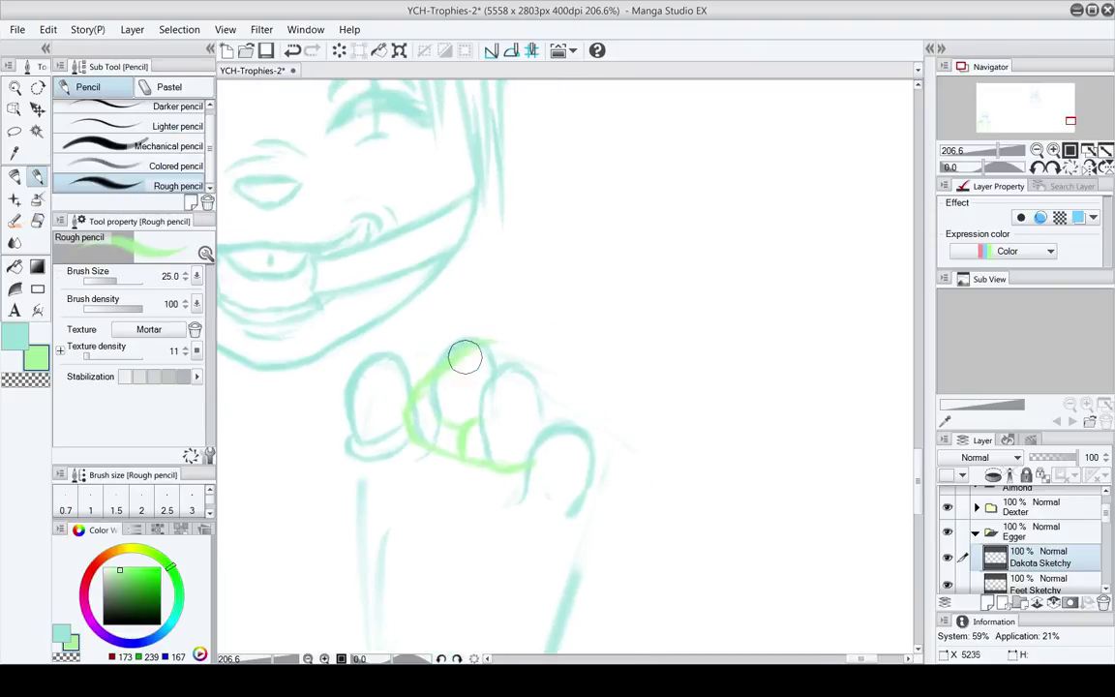
Rework the green finger-dividing line and extend the hand's lower edge across the toes toward the little toe
{"action": "key", "text": "e"}
{"action": "scroll", "coordinate": [453, 372], "scroll_direction": "down", "scroll_amount": 3}
{"action": "scroll", "coordinate": [453, 372], "scroll_direction": "right", "scroll_amount": 2}
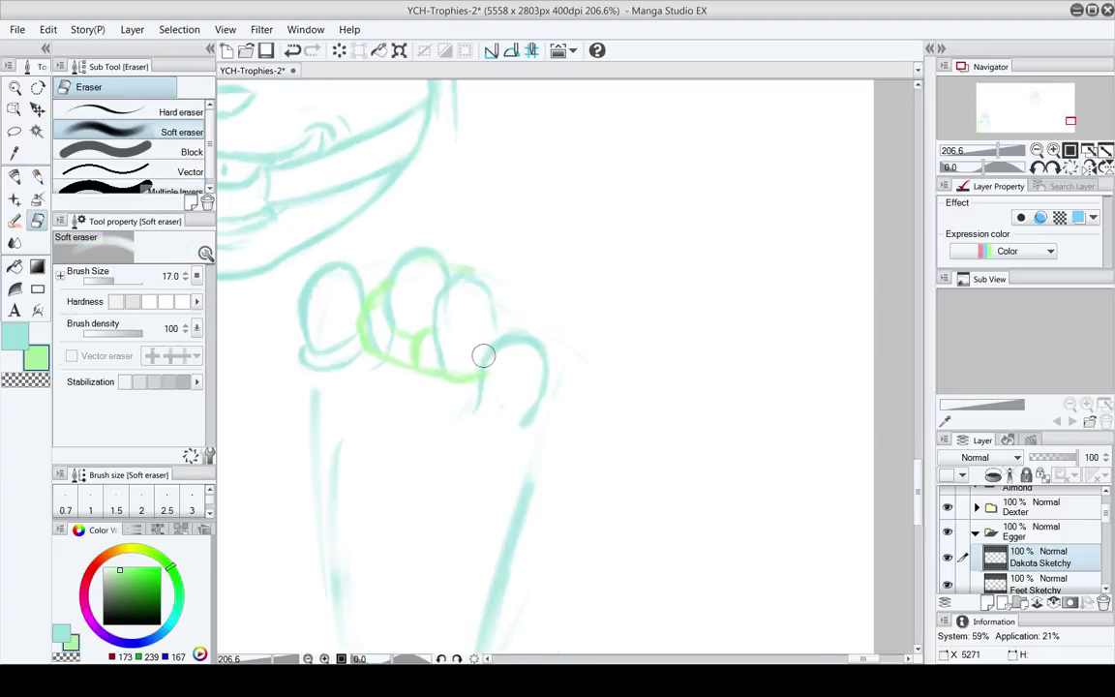
{"action": "key", "text": "p"}
{"action": "key", "text": "e"}
{"action": "mouse_move", "coordinate": [417, 362]}
{"action": "left_mouse_down"}
{"action": "mouse_move", "coordinate": [460, 335]}
{"action": "mouse_move", "coordinate": [480, 371]}
{"action": "left_mouse_up"}
{"action": "key", "text": "p"}
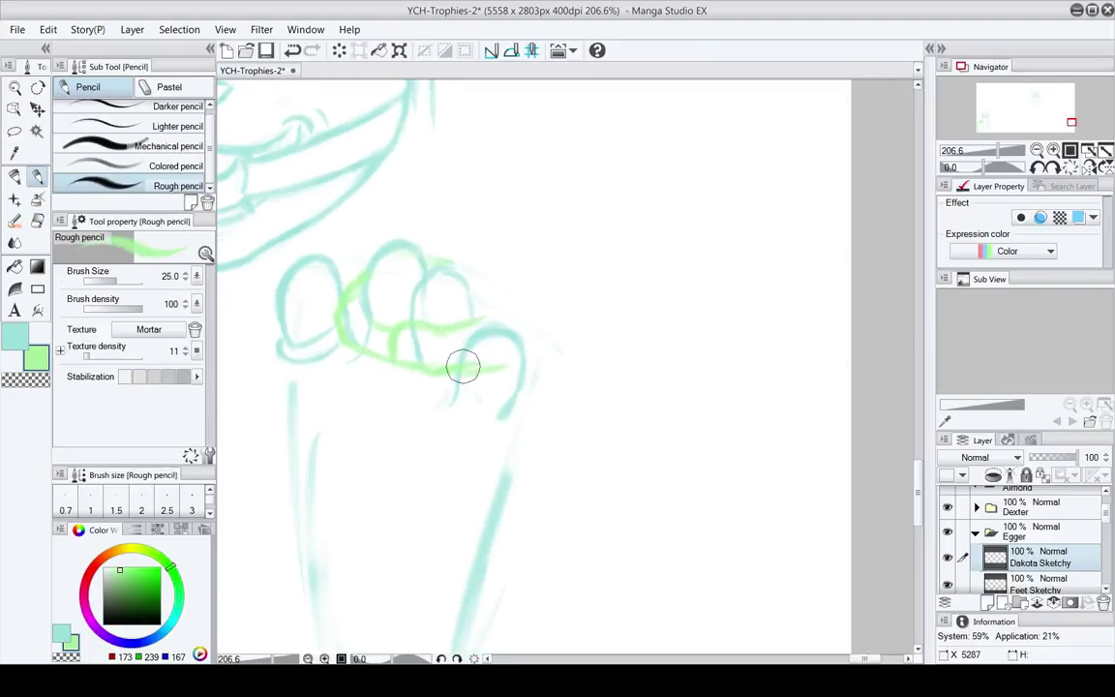
{"action": "key", "text": "e"}
{"action": "key", "text": "p"}
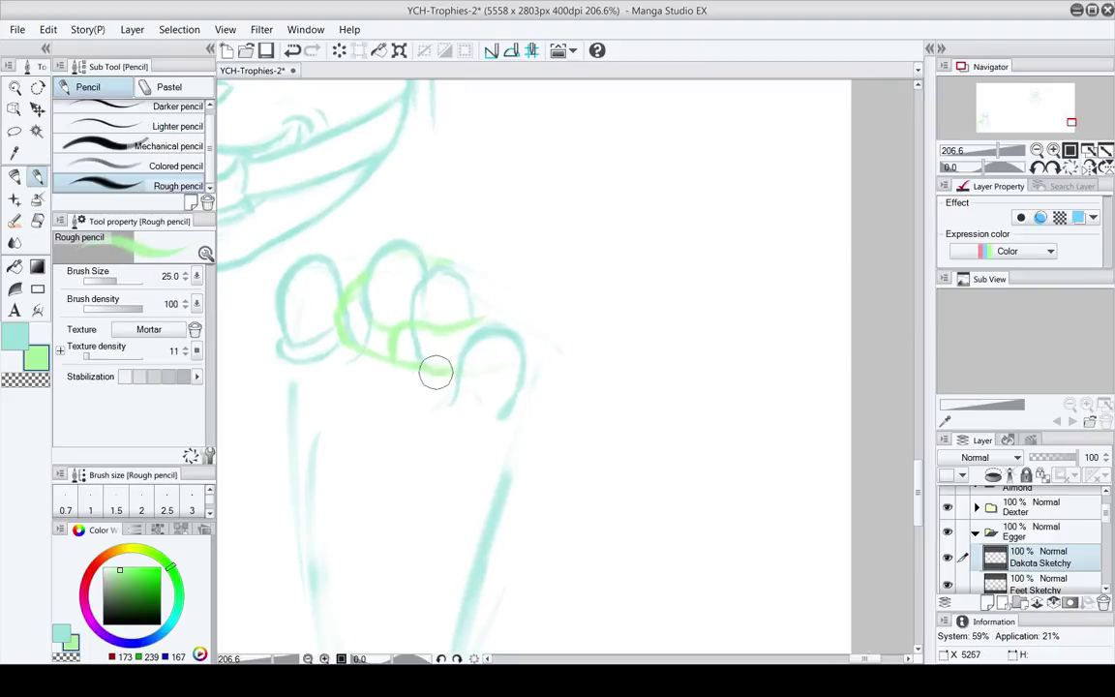
{"action": "mouse_move", "coordinate": [480, 374]}
{"action": "left_mouse_down"}
{"action": "mouse_move", "coordinate": [483, 405]}
{"action": "mouse_move", "coordinate": [509, 428]}
{"action": "left_mouse_up"}
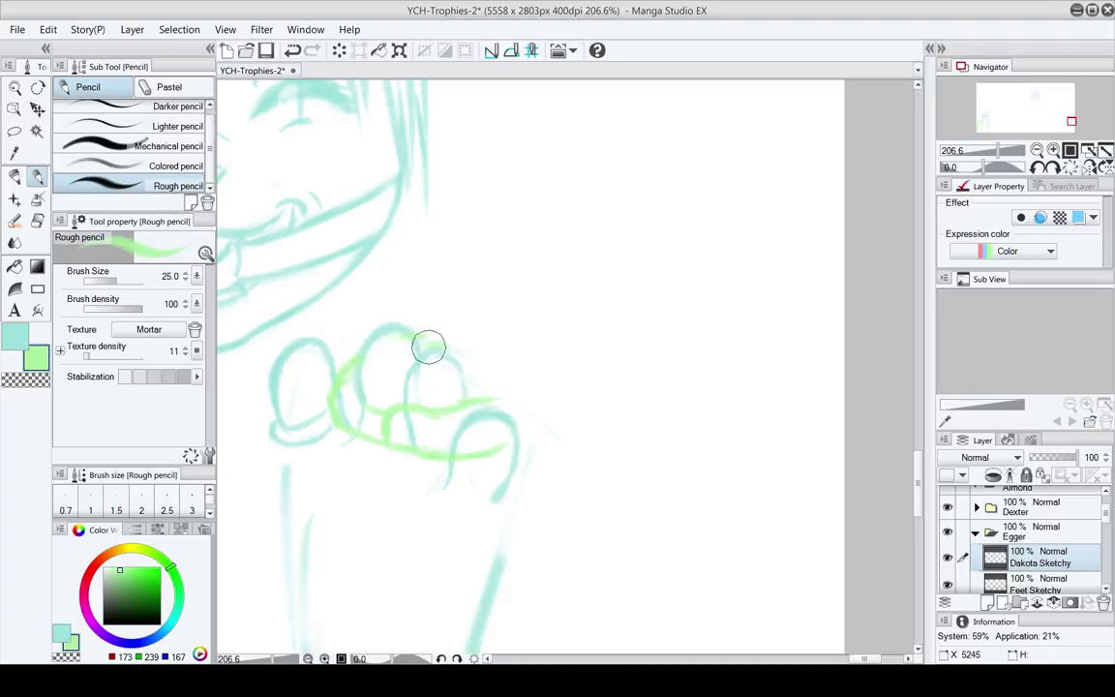
Erase and redraw the green hand's upper contour, carrying it from above the second toe outward past the little toe
{"action": "key", "text": "e"}
{"action": "mouse_move", "coordinate": [443, 348]}
{"action": "left_mouse_down"}
{"action": "mouse_move", "coordinate": [421, 334]}
{"action": "mouse_move", "coordinate": [476, 346]}
{"action": "mouse_move", "coordinate": [439, 338]}
{"action": "left_mouse_up"}
{"action": "key", "text": "p"}
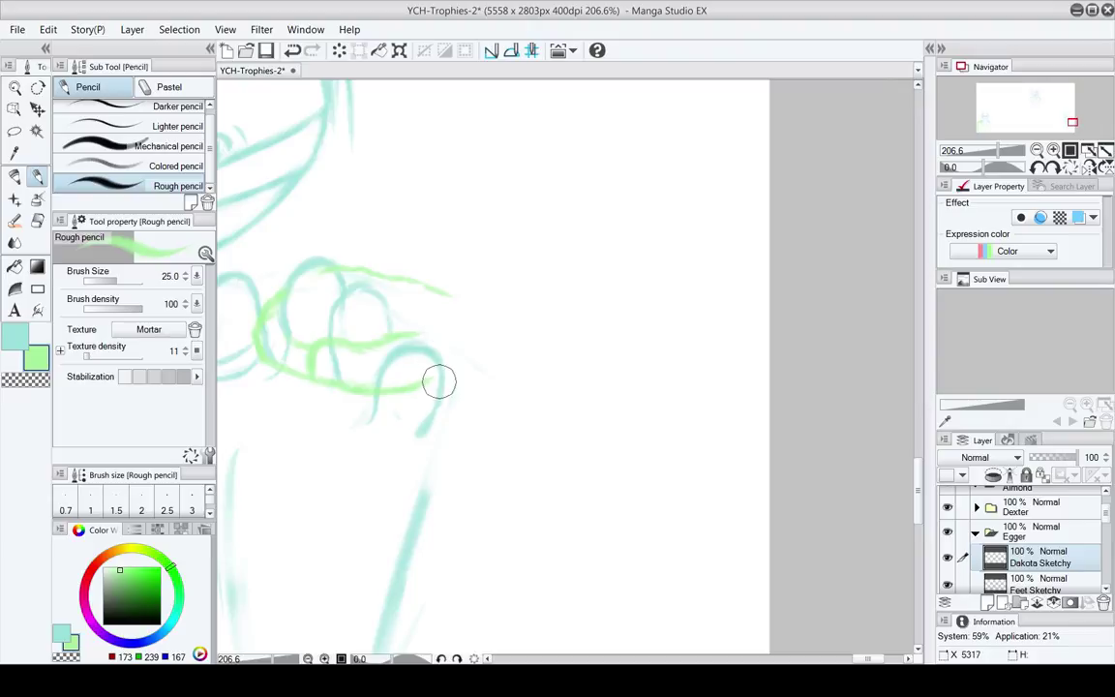
{"action": "key", "text": "e"}
{"action": "key", "text": "p"}
{"action": "mouse_move", "coordinate": [418, 382]}
{"action": "left_mouse_down"}
{"action": "mouse_move", "coordinate": [415, 391]}
{"action": "mouse_move", "coordinate": [429, 383]}
{"action": "left_mouse_up"}
{"action": "left_click_drag", "start_coordinate": [456, 351], "coordinate": [458, 372]}
{"action": "key", "text": "e"}
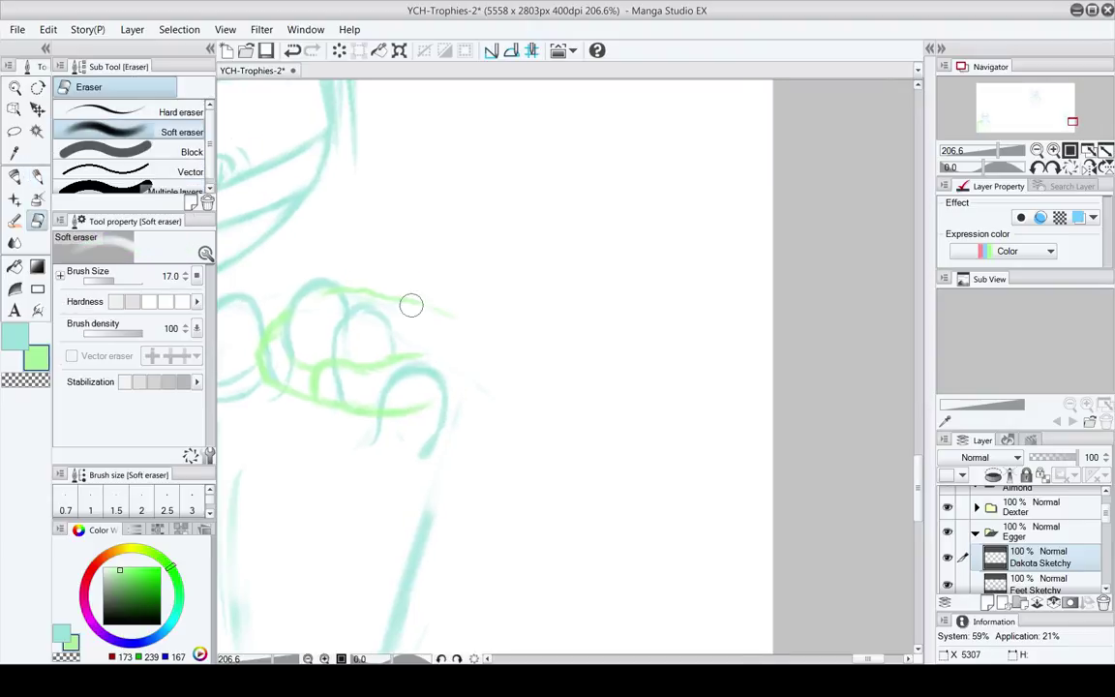
{"action": "mouse_move", "coordinate": [410, 306]}
{"action": "left_mouse_down"}
{"action": "mouse_move", "coordinate": [472, 347]}
{"action": "mouse_move", "coordinate": [523, 339]}
{"action": "left_mouse_up"}
{"action": "key", "text": "p"}
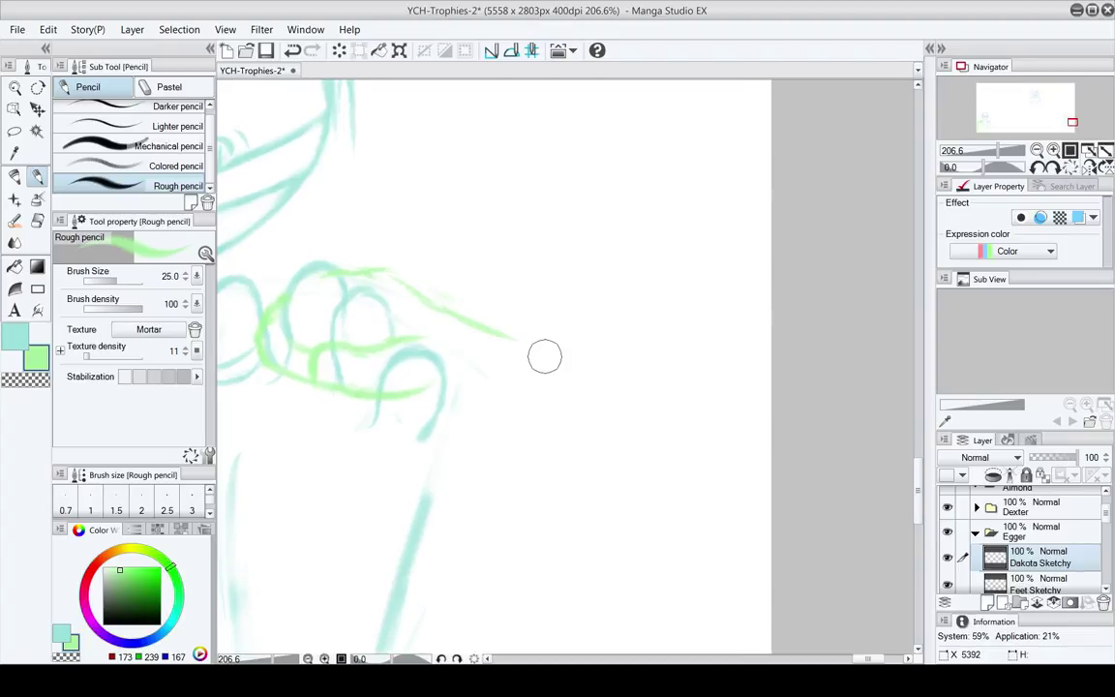
Sketch the green hand's lower edge across the little toe, sloping down and outward toward the wrist
{"action": "mouse_move", "coordinate": [539, 383]}
{"action": "left_mouse_down"}
{"action": "mouse_move", "coordinate": [557, 378]}
{"action": "mouse_move", "coordinate": [540, 366]}
{"action": "left_mouse_up"}
{"action": "left_click_drag", "start_coordinate": [535, 388], "coordinate": [588, 392]}
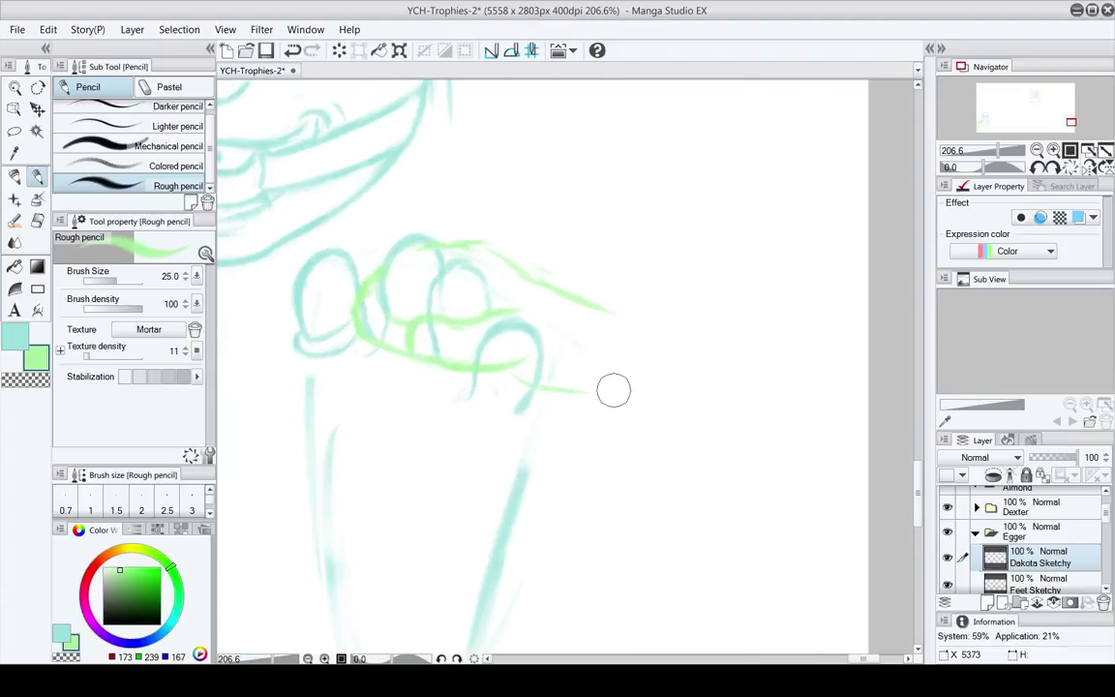
{"action": "key", "text": "e"}
{"action": "key", "text": "p"}
{"action": "mouse_move", "coordinate": [494, 367]}
{"action": "left_mouse_down"}
{"action": "mouse_move", "coordinate": [537, 353]}
{"action": "mouse_move", "coordinate": [602, 392]}
{"action": "mouse_move", "coordinate": [587, 397]}
{"action": "left_mouse_up"}
{"action": "key", "text": "e"}
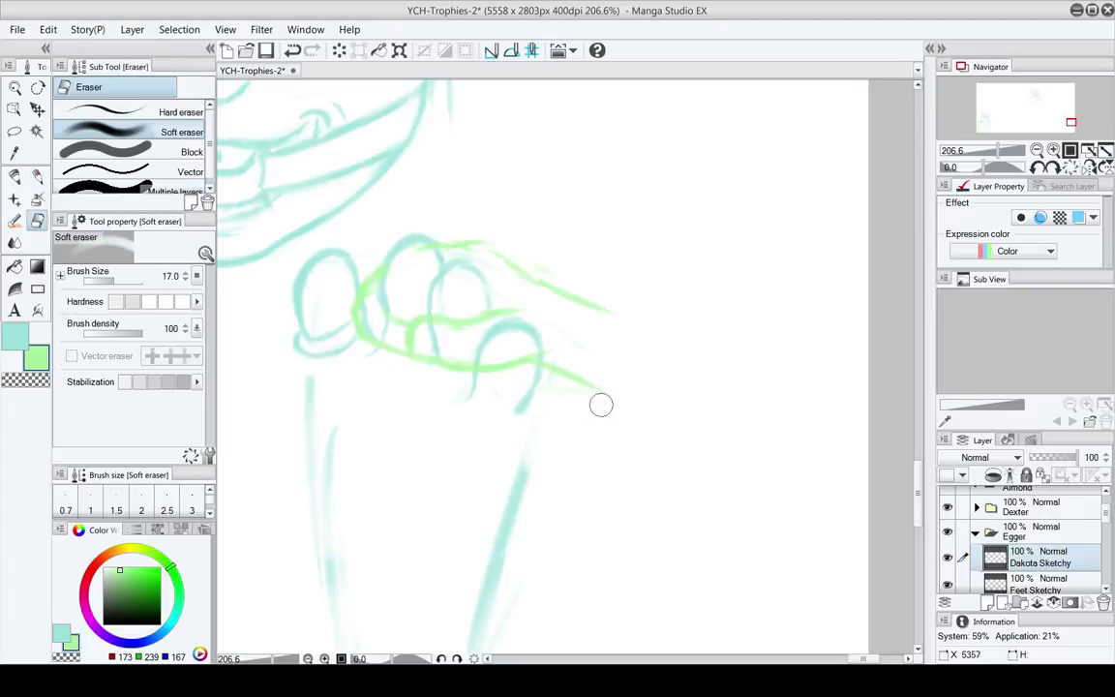
Make the Feet Sketchy layer active, swap to the teal drawing color and save the document
{"action": "left_click", "coordinate": [1011, 581]}
{"action": "key", "text": "x"}
{"action": "left_click_drag", "start_coordinate": [422, 422], "coordinate": [520, 419]}
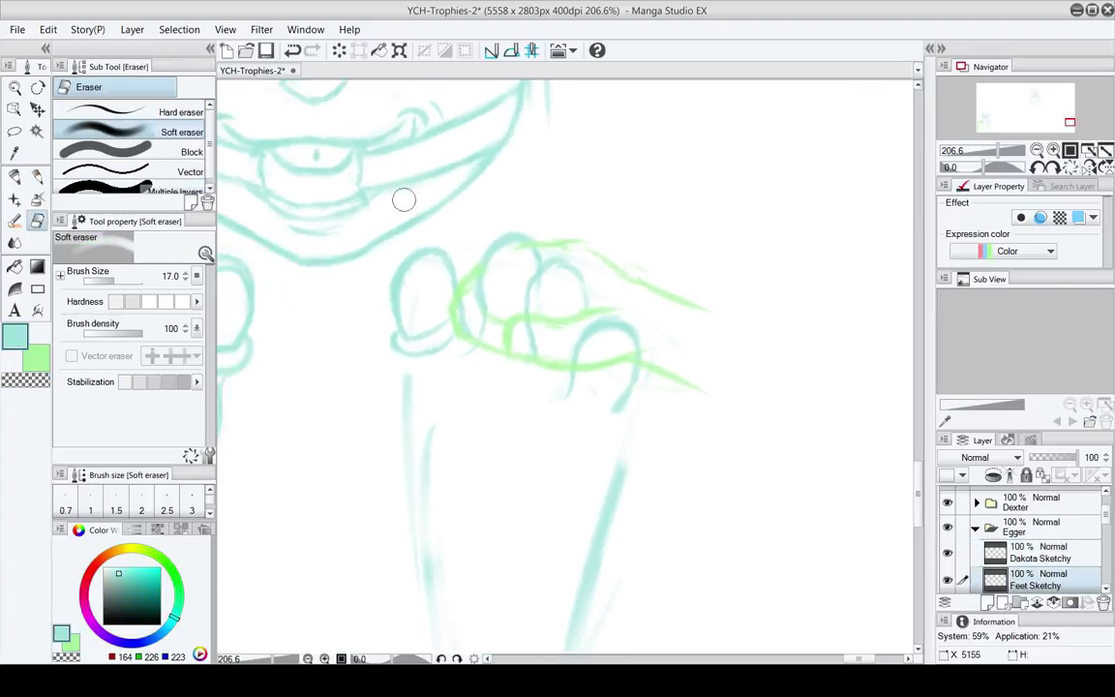
{"action": "left_click", "coordinate": [257, 53]}
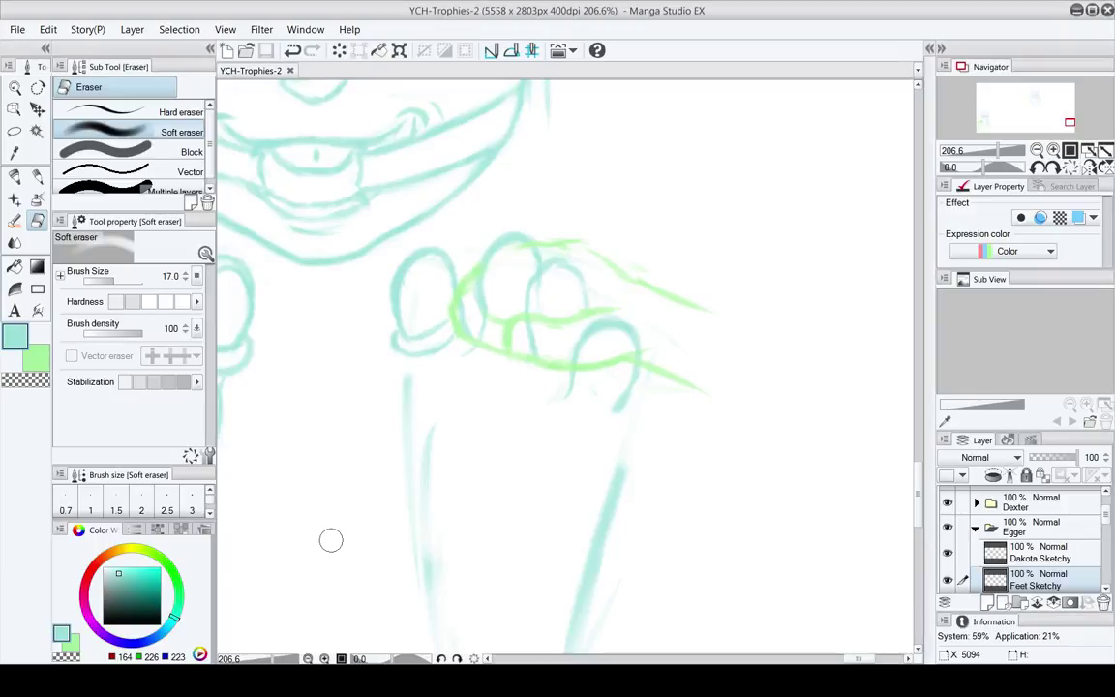
Set the Soft eraser size to 25 and erase the upper part of the right-hand foot's outer sole line
{"action": "mouse_move", "coordinate": [465, 468]}
{"action": "left_mouse_down"}
{"action": "mouse_move", "coordinate": [509, 365]}
{"action": "mouse_move", "coordinate": [462, 348]}
{"action": "left_mouse_up"}
{"action": "left_click_drag", "start_coordinate": [560, 352], "coordinate": [548, 369]}
{"action": "key", "text": "["}
{"action": "key", "text": "["}
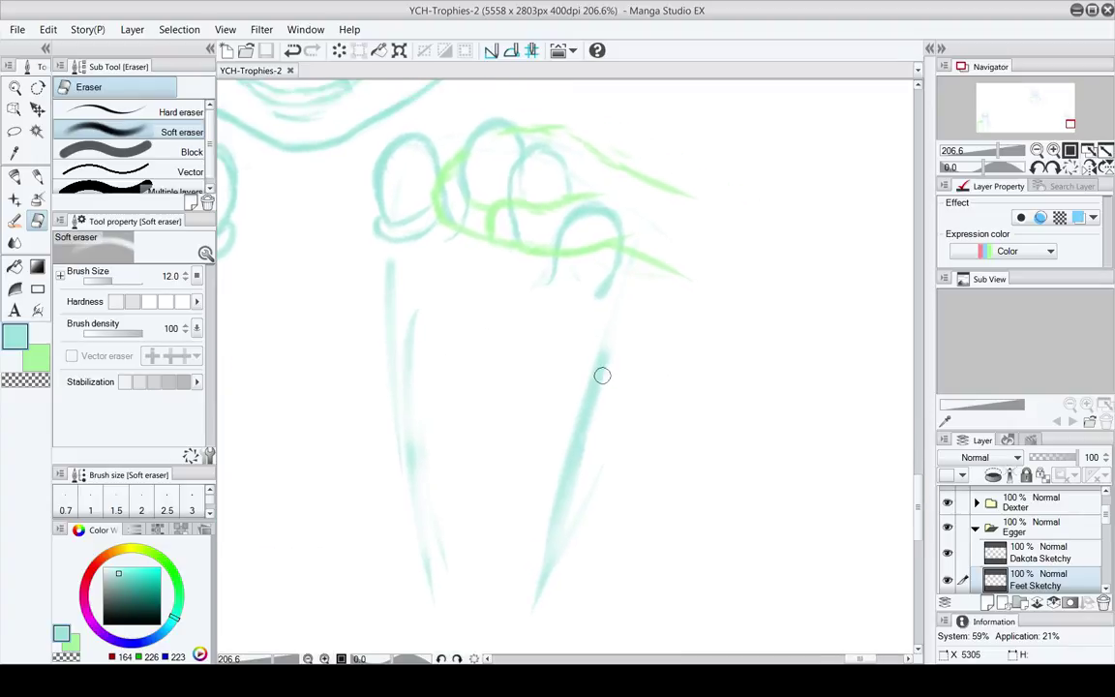
{"action": "key", "text": "]"}
{"action": "key", "text": "]"}
{"action": "key", "text": "]"}
{"action": "key", "text": "]"}
{"action": "left_click_drag", "start_coordinate": [608, 394], "coordinate": [604, 334]}
{"action": "left_click_drag", "start_coordinate": [595, 287], "coordinate": [602, 312]}
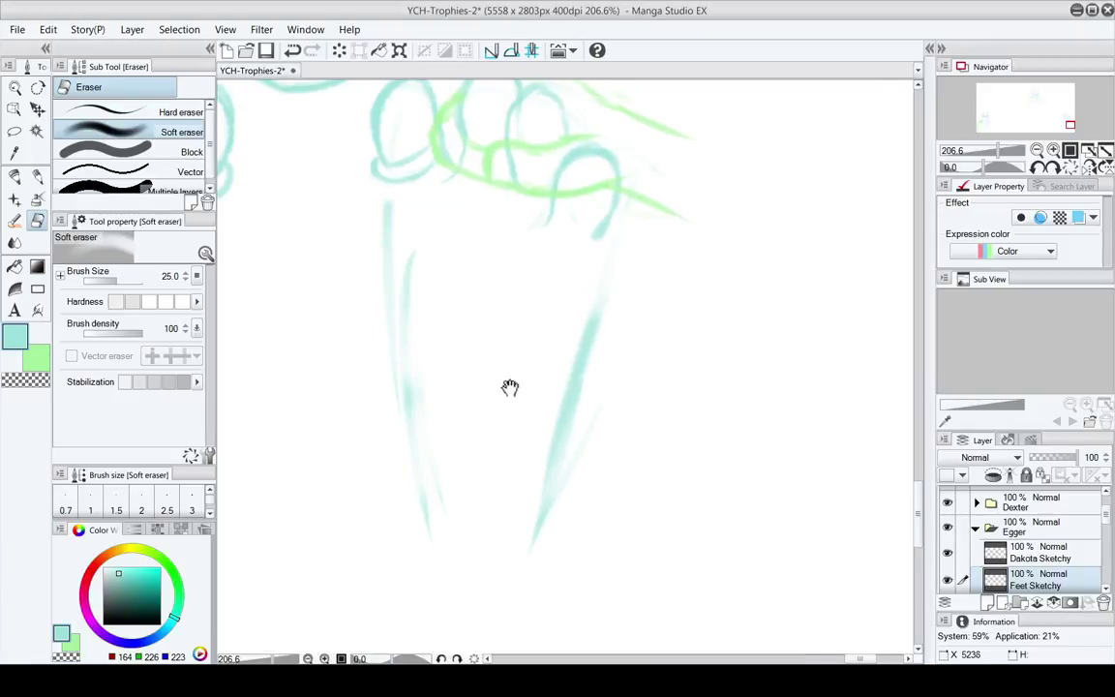
{"action": "left_click_drag", "start_coordinate": [510, 389], "coordinate": [442, 383]}
{"action": "mouse_move", "coordinate": [531, 319]}
{"action": "left_mouse_down"}
{"action": "mouse_move", "coordinate": [522, 361]}
{"action": "mouse_move", "coordinate": [572, 339]}
{"action": "mouse_move", "coordinate": [596, 354]}
{"action": "mouse_move", "coordinate": [593, 289]}
{"action": "mouse_move", "coordinate": [578, 356]}
{"action": "left_mouse_up"}
Redraw the upper outer edge of the sole below the little toe and lighten the line farther down
{"action": "key", "text": "p"}
{"action": "key", "text": "e"}
{"action": "key", "text": "p"}
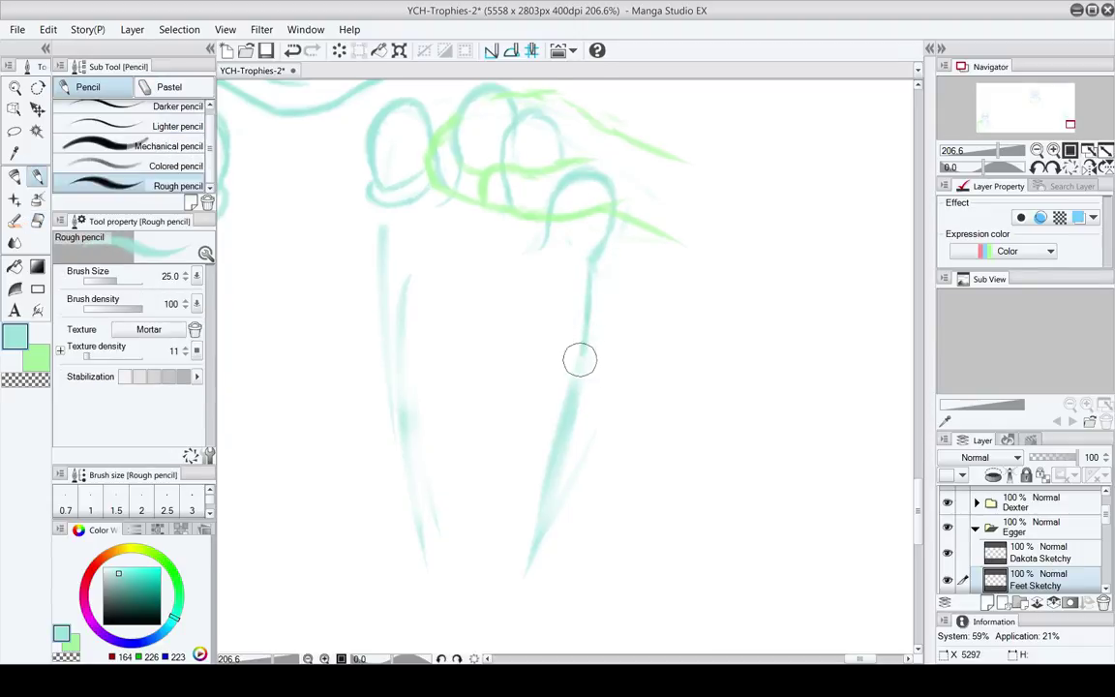
{"action": "key", "text": "e"}
{"action": "left_click_drag", "start_coordinate": [595, 244], "coordinate": [588, 269]}
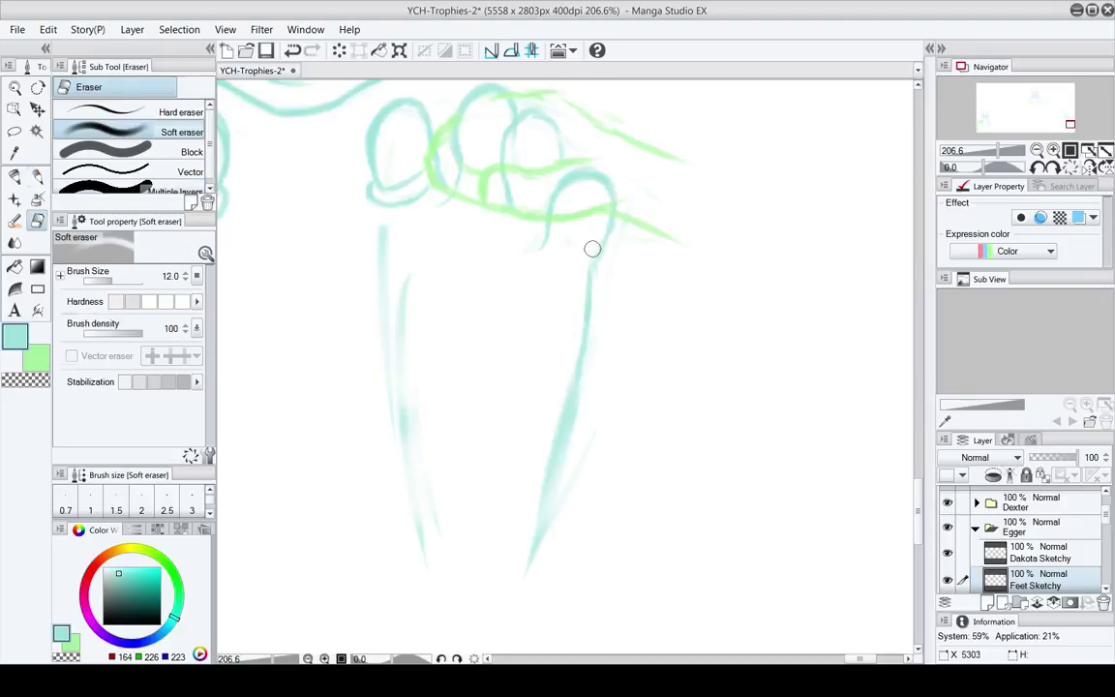
{"action": "key", "text": "p"}
{"action": "mouse_move", "coordinate": [572, 322]}
{"action": "left_mouse_down"}
{"action": "mouse_move", "coordinate": [588, 291]}
{"action": "mouse_move", "coordinate": [572, 349]}
{"action": "mouse_move", "coordinate": [572, 308]}
{"action": "mouse_move", "coordinate": [542, 479]}
{"action": "left_mouse_up"}
{"action": "scroll", "coordinate": [571, 303], "scroll_direction": "down", "scroll_amount": 3}
{"action": "key", "text": "e"}
{"action": "scroll", "coordinate": [538, 435], "scroll_direction": "up", "scroll_amount": 5}
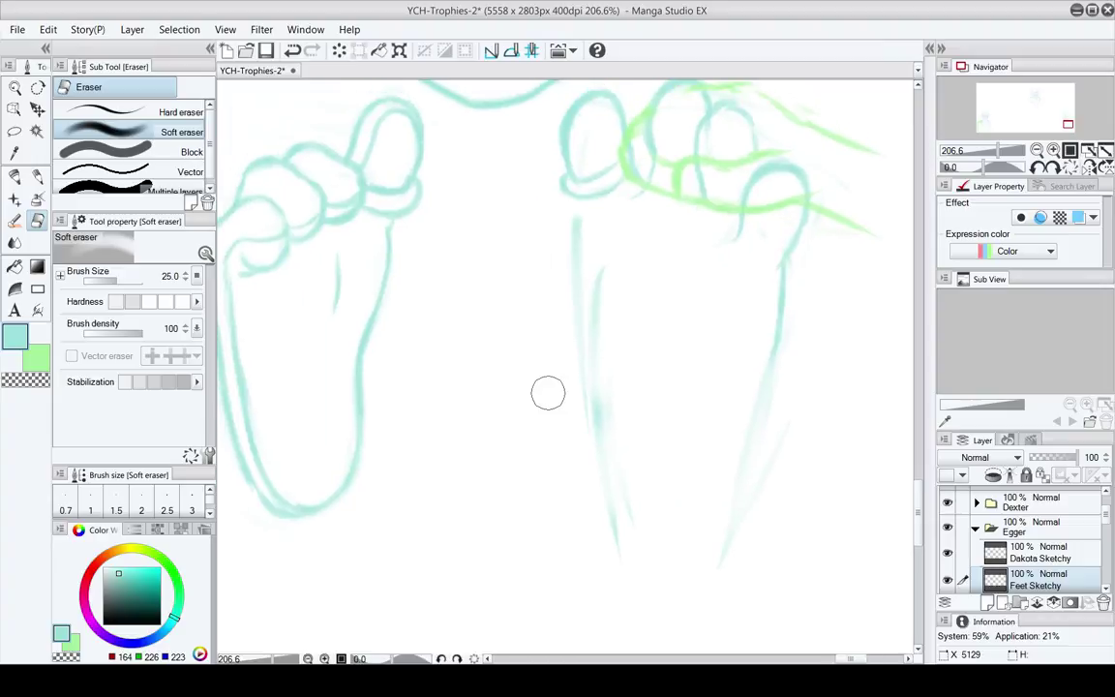
Draw the inner edge of the right-hand foot's sole from the big toe down and around into the heel
{"action": "key", "text": "p"}
{"action": "scroll", "coordinate": [571, 242], "scroll_direction": "up", "scroll_amount": 1}
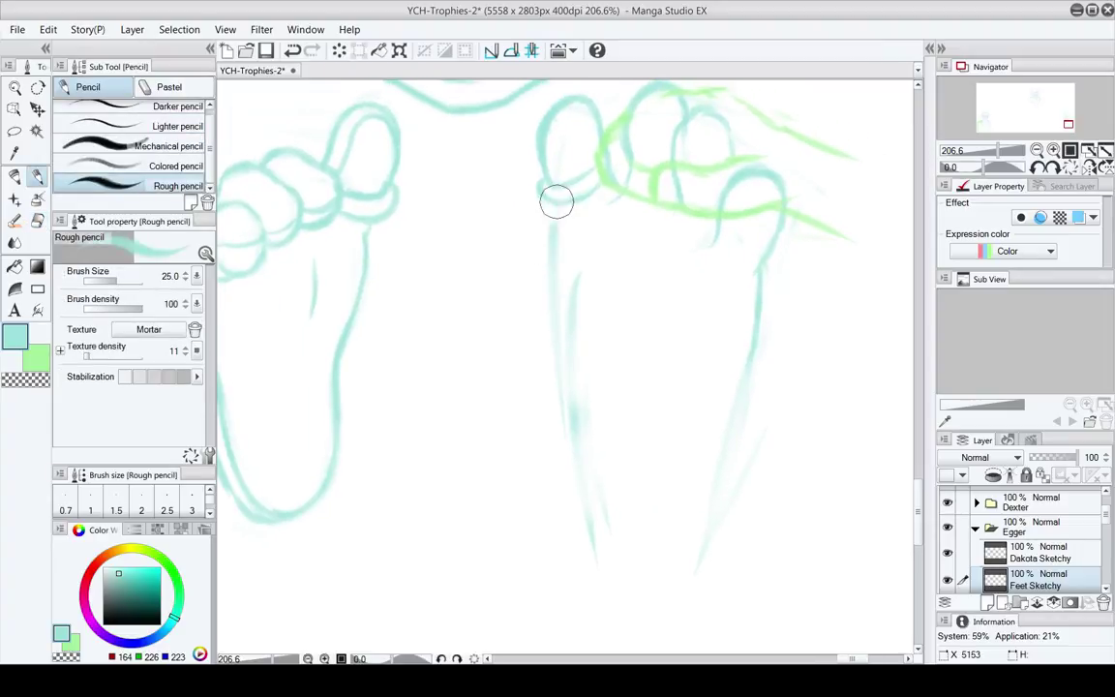
{"action": "key", "text": "e"}
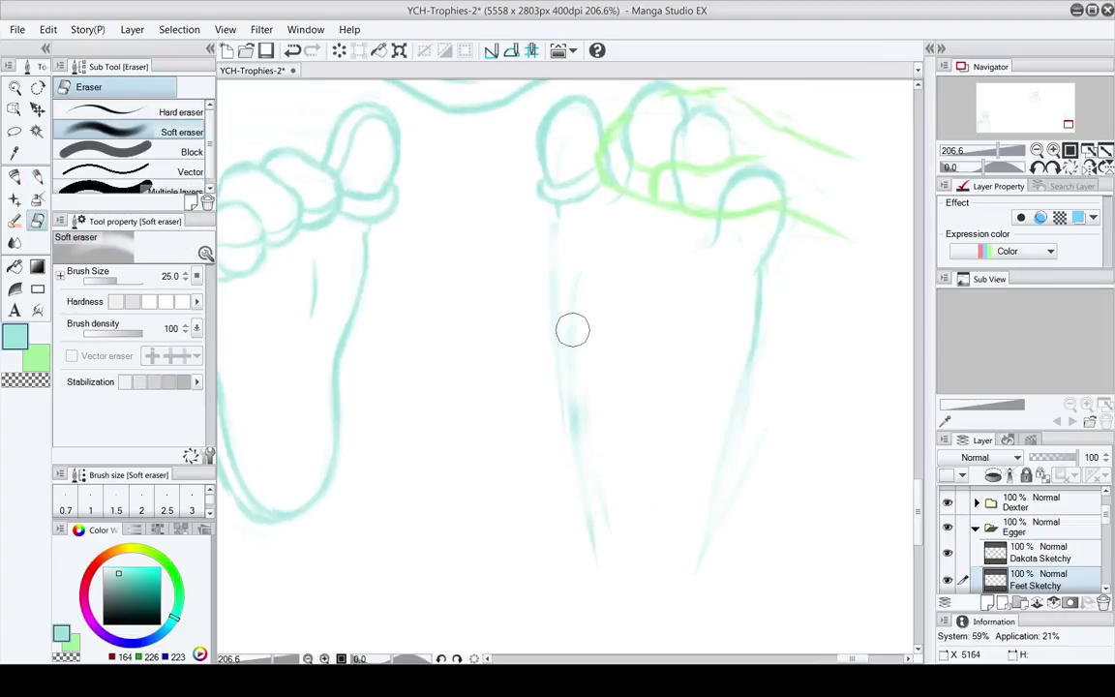
{"action": "key", "text": "p"}
{"action": "mouse_move", "coordinate": [561, 212]}
{"action": "left_mouse_down"}
{"action": "mouse_move", "coordinate": [563, 311]}
{"action": "mouse_move", "coordinate": [547, 267]}
{"action": "mouse_move", "coordinate": [556, 361]}
{"action": "mouse_move", "coordinate": [613, 458]}
{"action": "mouse_move", "coordinate": [672, 438]}
{"action": "mouse_move", "coordinate": [731, 302]}
{"action": "mouse_move", "coordinate": [730, 364]}
{"action": "left_mouse_up"}
Enlarge the Soft eraser to 50 and erase the sole's outer edge below the little toe
{"action": "key", "text": "e"}
{"action": "key", "text": "bracketright"}
{"action": "key", "text": "bracketright"}
{"action": "key", "text": "bracketright"}
{"action": "left_click_drag", "start_coordinate": [743, 276], "coordinate": [660, 455]}
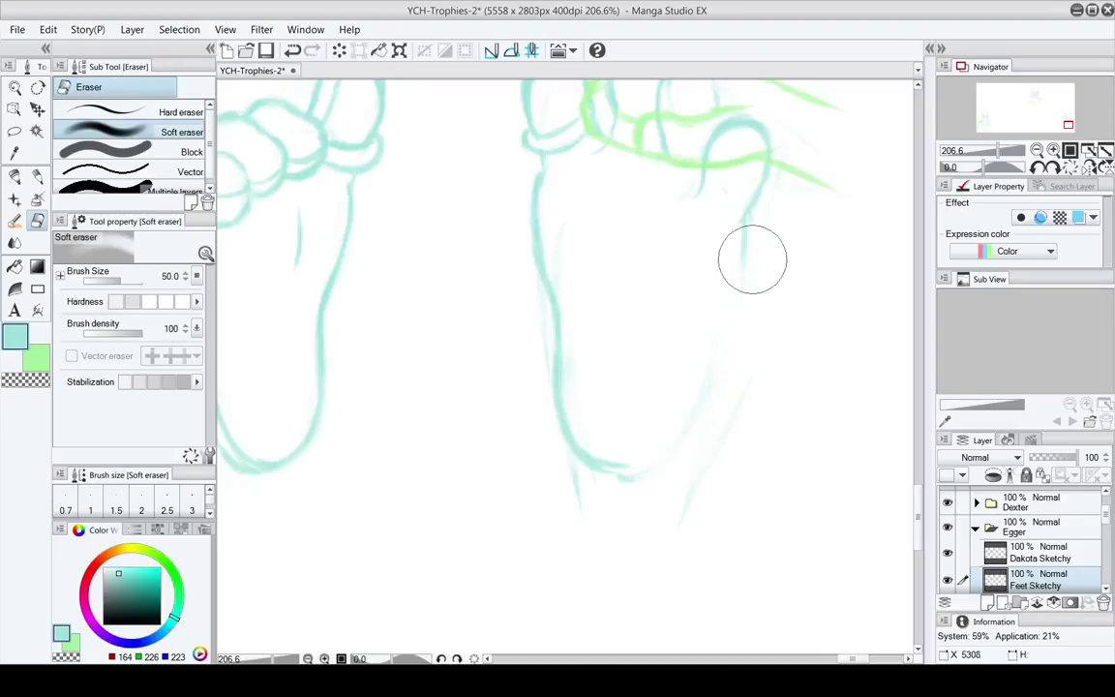
Redraw the sole's outer edge from the little toe to the heel, refining its lower stretch and joining the heel curve
{"action": "key", "text": "p"}
{"action": "mouse_move", "coordinate": [745, 219]}
{"action": "left_mouse_down"}
{"action": "mouse_move", "coordinate": [725, 314]}
{"action": "mouse_move", "coordinate": [646, 448]}
{"action": "left_mouse_up"}
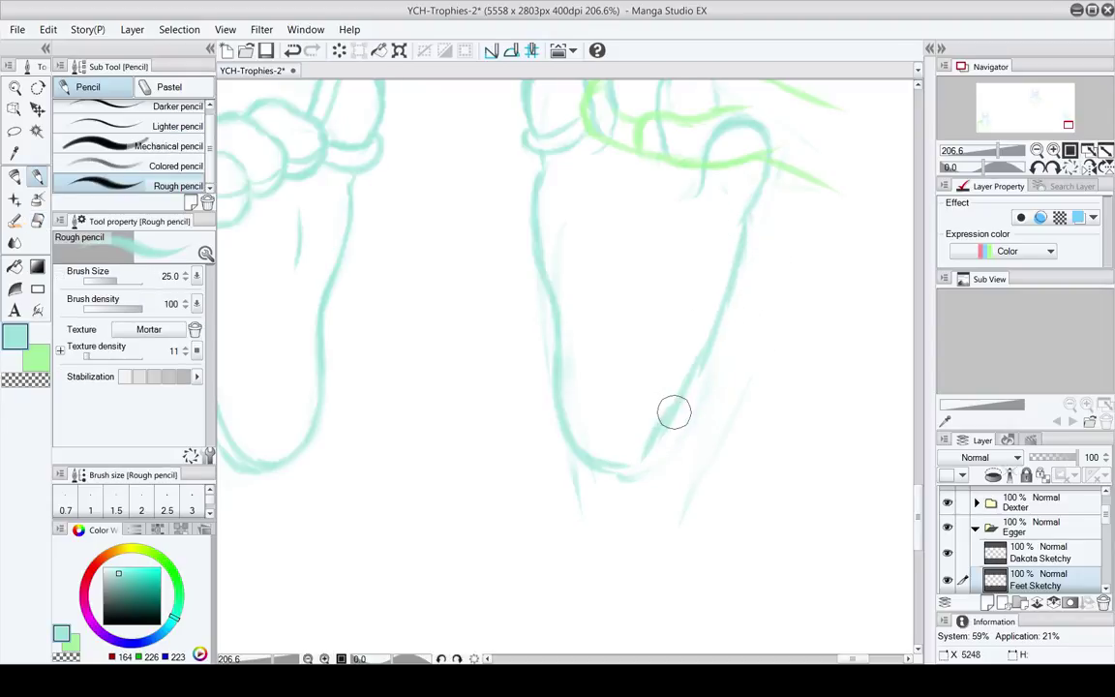
{"action": "scroll", "coordinate": [675, 414], "scroll_direction": "up", "scroll_amount": 2}
{"action": "key", "text": "e"}
{"action": "left_click_drag", "start_coordinate": [689, 393], "coordinate": [647, 484]}
{"action": "key", "text": "p"}
{"action": "mouse_move", "coordinate": [717, 372]}
{"action": "left_mouse_down"}
{"action": "mouse_move", "coordinate": [621, 508]}
{"action": "mouse_move", "coordinate": [653, 488]}
{"action": "mouse_move", "coordinate": [639, 507]}
{"action": "mouse_move", "coordinate": [697, 455]}
{"action": "left_mouse_up"}
{"action": "key", "text": "e"}
{"action": "key", "text": "p"}
{"action": "mouse_move", "coordinate": [709, 399]}
{"action": "left_mouse_down"}
{"action": "mouse_move", "coordinate": [638, 525]}
{"action": "mouse_move", "coordinate": [624, 515]}
{"action": "mouse_move", "coordinate": [615, 535]}
{"action": "mouse_move", "coordinate": [603, 509]}
{"action": "left_mouse_up"}
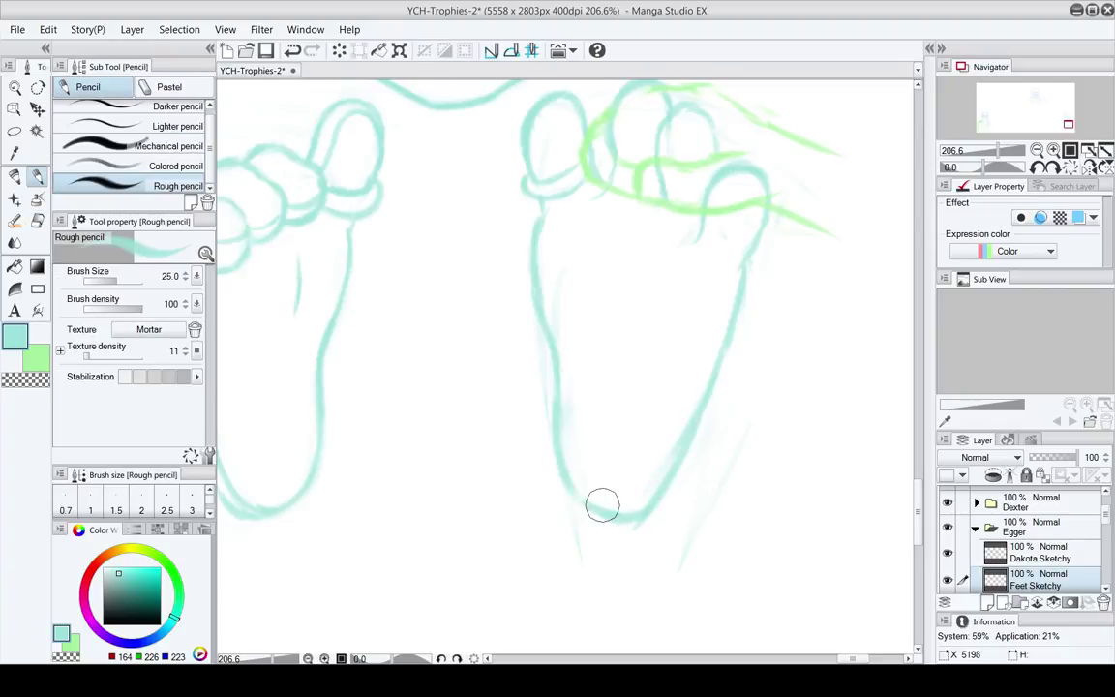
Erase the bottom of the heel and redraw it as a smoother, rounder curve
{"action": "key", "text": "space"}
{"action": "left_click_drag", "start_coordinate": [602, 425], "coordinate": [572, 448]}
{"action": "key", "text": "e"}
{"action": "left_click_drag", "start_coordinate": [632, 520], "coordinate": [593, 545]}
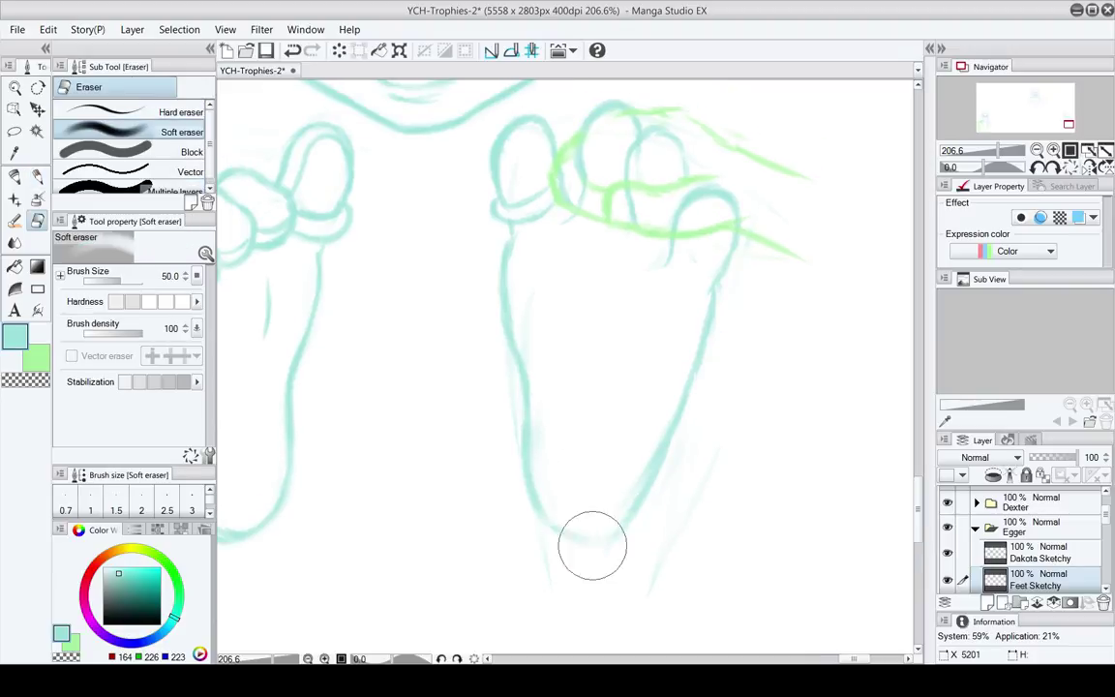
{"action": "key", "text": "p"}
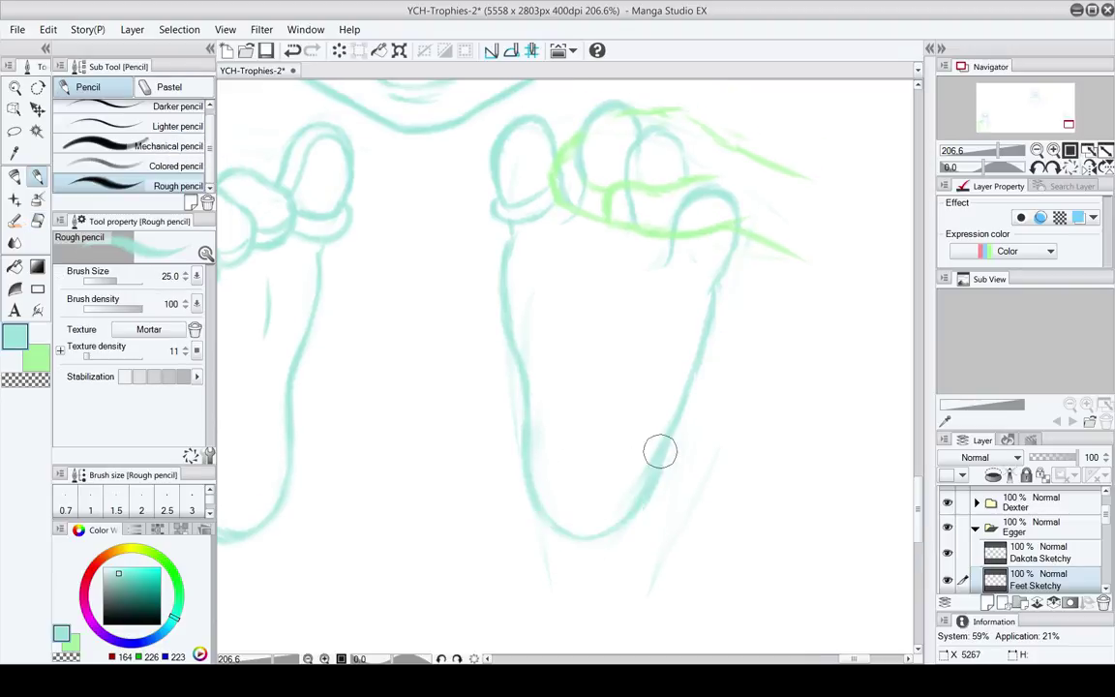
Reduce the Soft eraser and fade the sole's upper inner edge below the big toe, ending at eraser size 30
{"action": "key", "text": "e"}
{"action": "key", "text": "space"}
{"action": "left_click_drag", "start_coordinate": [578, 503], "coordinate": [615, 542]}
{"action": "key", "text": "["}
{"action": "key", "text": "["}
{"action": "key", "text": "["}
{"action": "key", "text": "["}
{"action": "key", "text": "["}
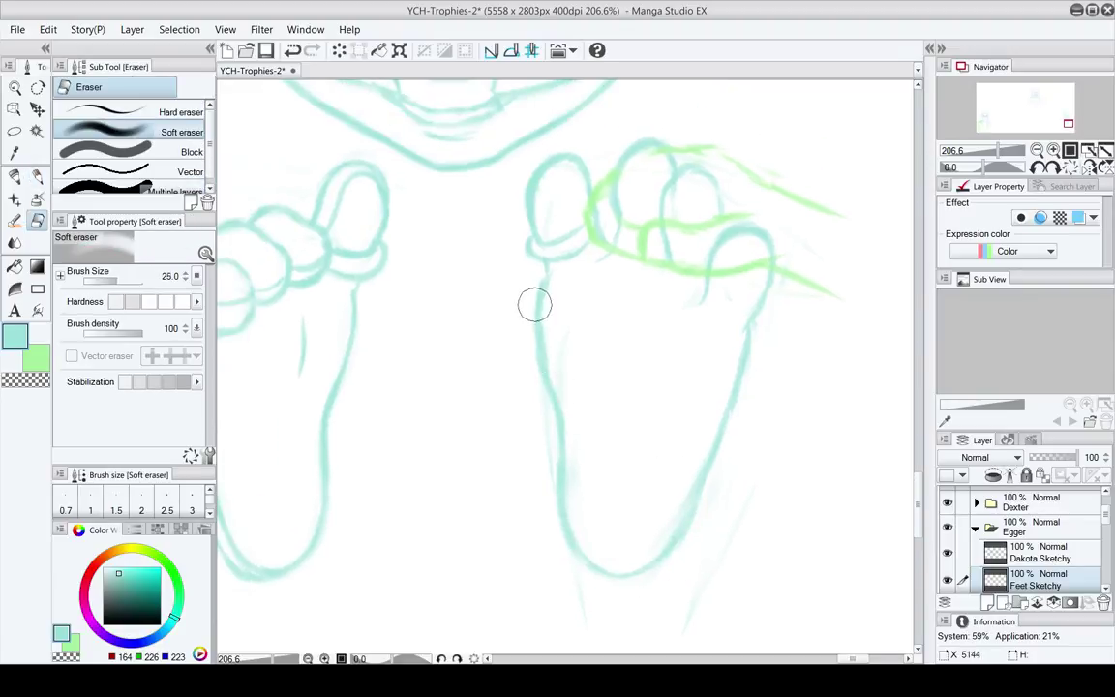
{"action": "mouse_move", "coordinate": [544, 289]}
{"action": "left_mouse_down"}
{"action": "mouse_move", "coordinate": [543, 370]}
{"action": "mouse_move", "coordinate": [538, 327]}
{"action": "left_mouse_up"}
{"action": "key", "text": "bracketright"}
{"action": "key", "text": "bracketright"}
{"action": "key", "text": "bracketright"}
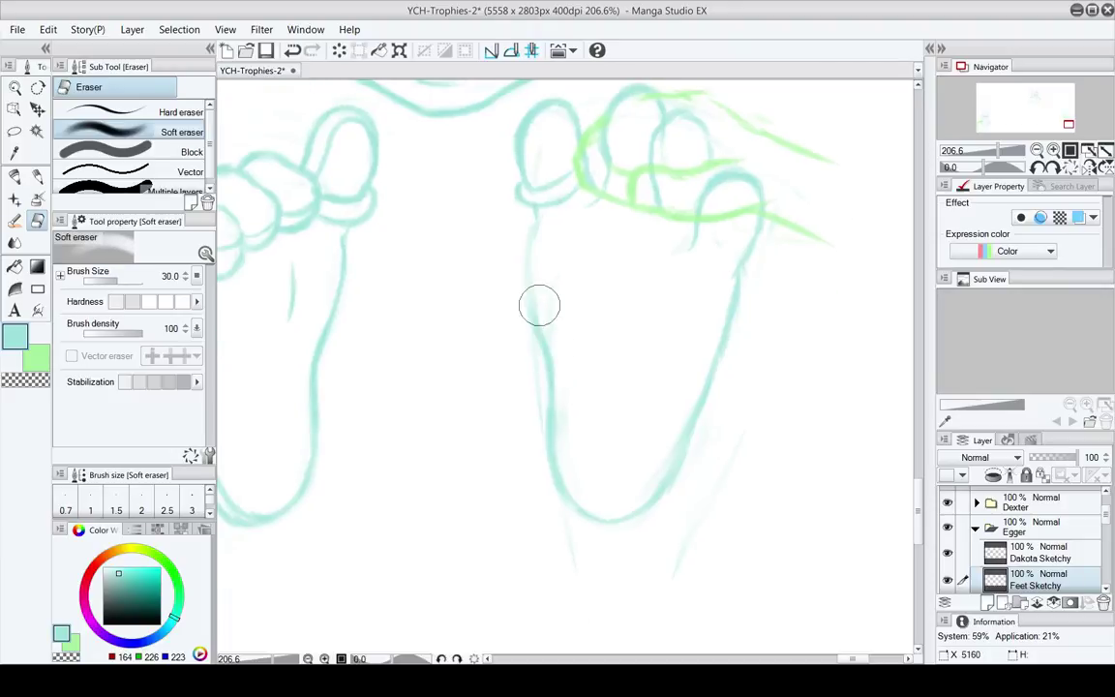
Redraw the sole's upper inner edge below the big toe as a thinner line with the Rough pencil at size 20
{"action": "key", "text": "p"}
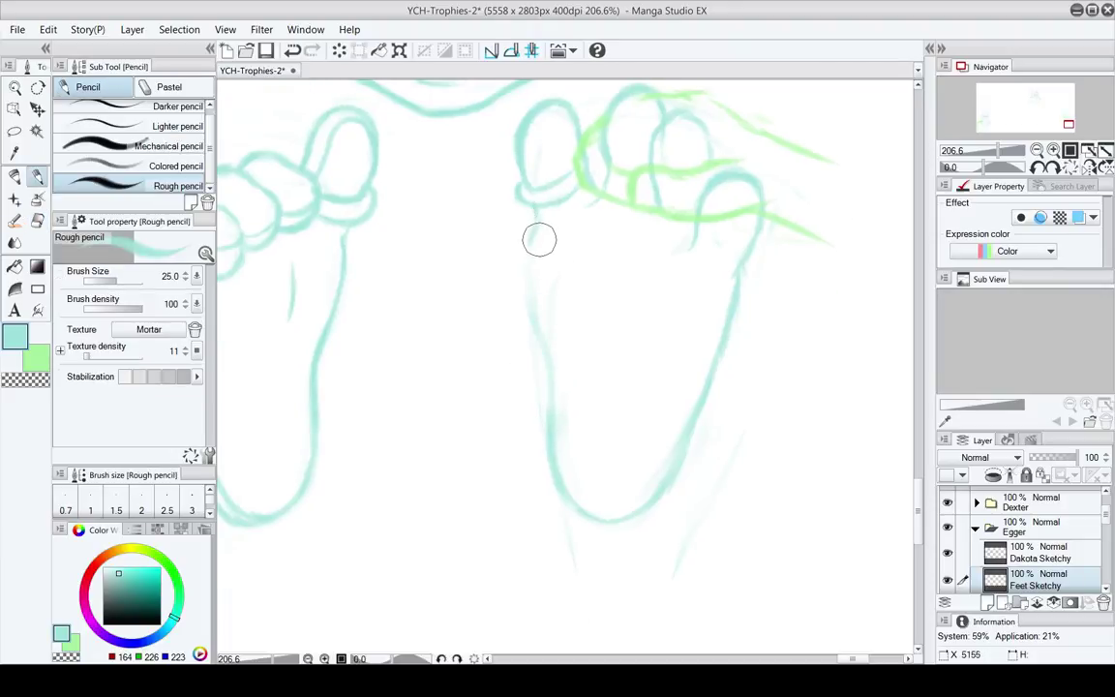
{"action": "key", "text": "e"}
{"action": "key", "text": "p"}
{"action": "mouse_move", "coordinate": [534, 209]}
{"action": "left_mouse_down"}
{"action": "mouse_move", "coordinate": [528, 252]}
{"action": "mouse_move", "coordinate": [550, 335]}
{"action": "mouse_move", "coordinate": [525, 306]}
{"action": "left_mouse_up"}
{"action": "key", "text": "e"}
{"action": "key", "text": "p"}
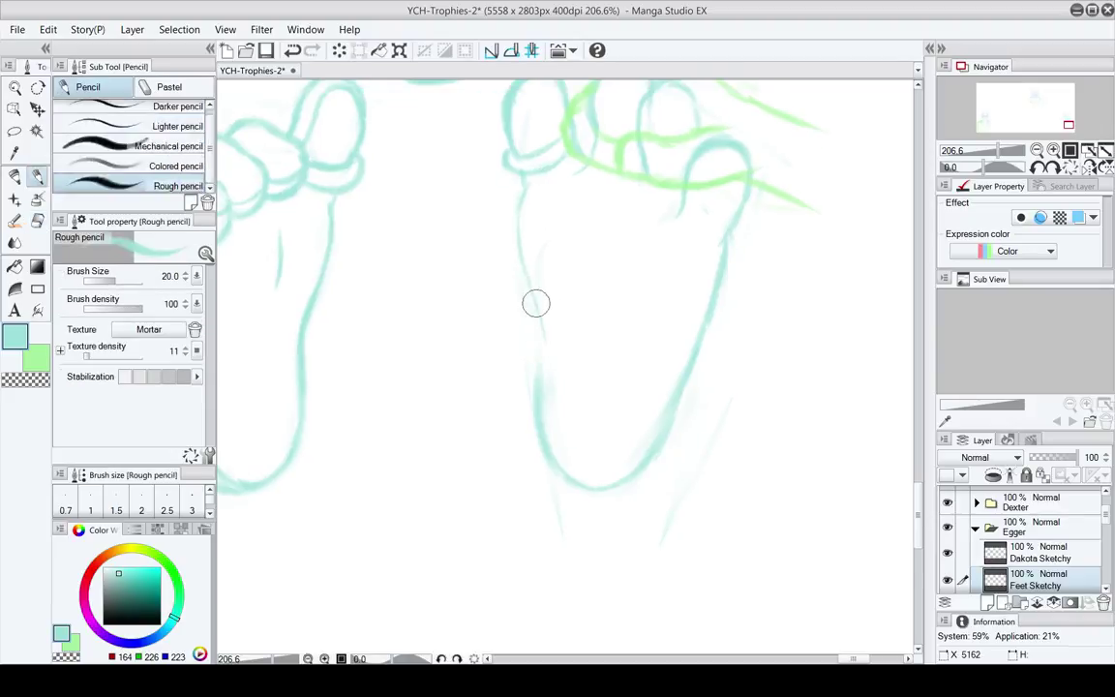
Erase the lower inner edge of the sole and redraw it curving down into the heel
{"action": "key", "text": "e"}
{"action": "mouse_move", "coordinate": [528, 363]}
{"action": "left_mouse_down"}
{"action": "mouse_move", "coordinate": [547, 469]}
{"action": "mouse_move", "coordinate": [532, 474]}
{"action": "left_mouse_up"}
{"action": "key", "text": "p"}
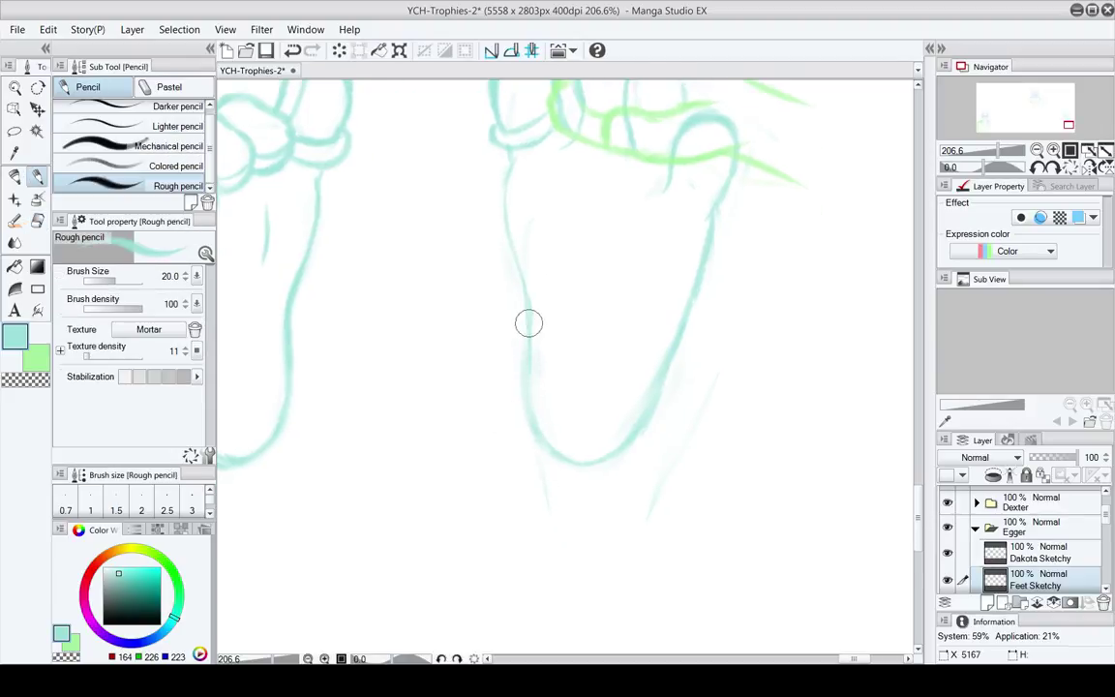
{"action": "mouse_move", "coordinate": [528, 323]}
{"action": "left_mouse_down"}
{"action": "mouse_move", "coordinate": [531, 412]}
{"action": "mouse_move", "coordinate": [553, 450]}
{"action": "left_mouse_up"}
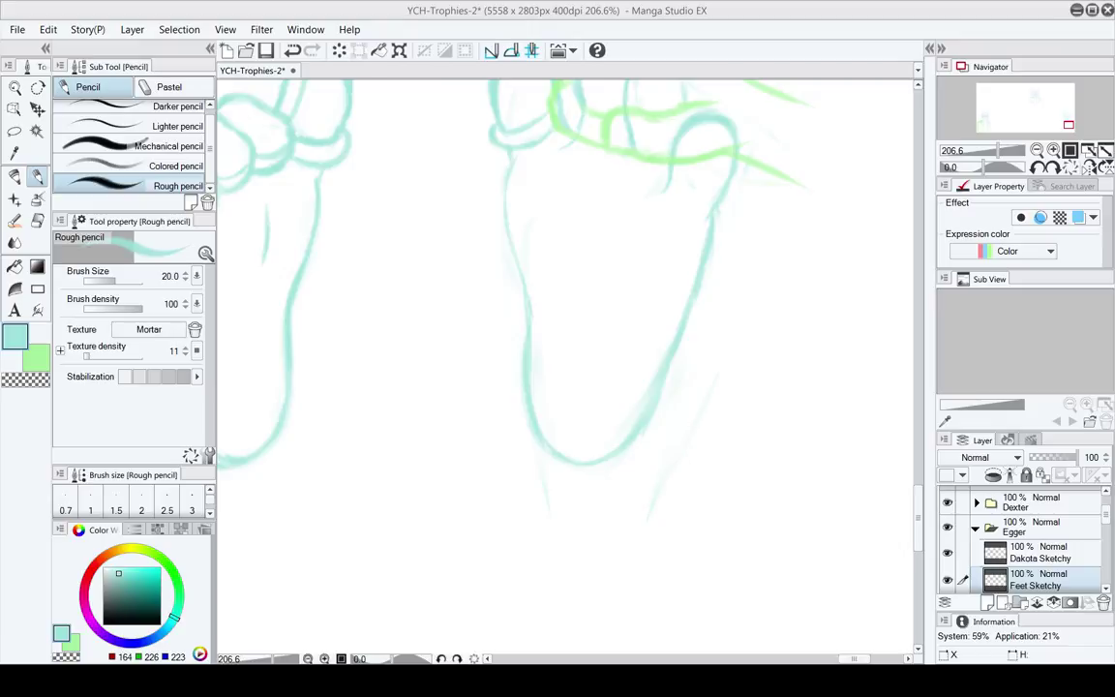
Redraw the heel with a shallower bottom, erase the old heel line and retrace the sole's outer edge
{"action": "mouse_move", "coordinate": [554, 441]}
{"action": "left_mouse_down"}
{"action": "mouse_move", "coordinate": [530, 474]}
{"action": "mouse_move", "coordinate": [578, 404]}
{"action": "mouse_move", "coordinate": [648, 370]}
{"action": "mouse_move", "coordinate": [648, 509]}
{"action": "left_mouse_up"}
{"action": "key", "text": "e"}
{"action": "key", "text": "p"}
{"action": "key", "text": "e"}
{"action": "key", "text": "p"}
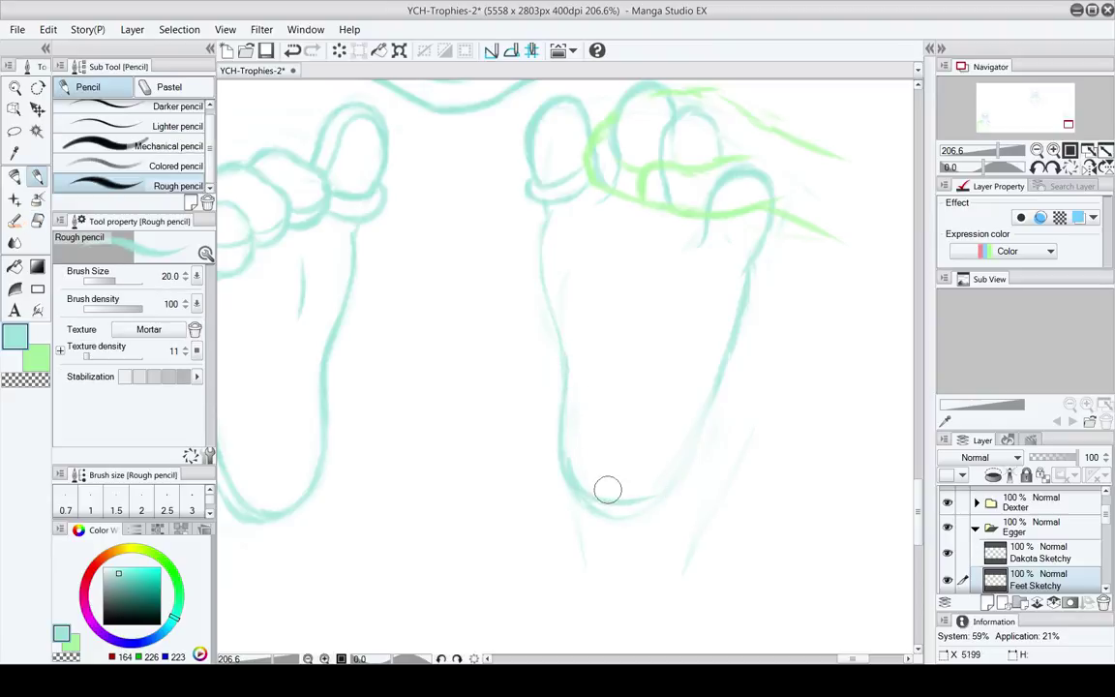
{"action": "key", "text": "e"}
{"action": "mouse_move", "coordinate": [611, 510]}
{"action": "left_mouse_down"}
{"action": "mouse_move", "coordinate": [593, 508]}
{"action": "mouse_move", "coordinate": [593, 475]}
{"action": "mouse_move", "coordinate": [647, 497]}
{"action": "mouse_move", "coordinate": [702, 401]}
{"action": "mouse_move", "coordinate": [768, 403]}
{"action": "left_mouse_up"}
{"action": "key", "text": "p"}
{"action": "left_click_drag", "start_coordinate": [690, 315], "coordinate": [657, 310]}
{"action": "left_click_drag", "start_coordinate": [722, 340], "coordinate": [686, 345]}
Erase the upper outer edge of the sole and redraw it as a straighter line below the little toe
{"action": "key", "text": "e"}
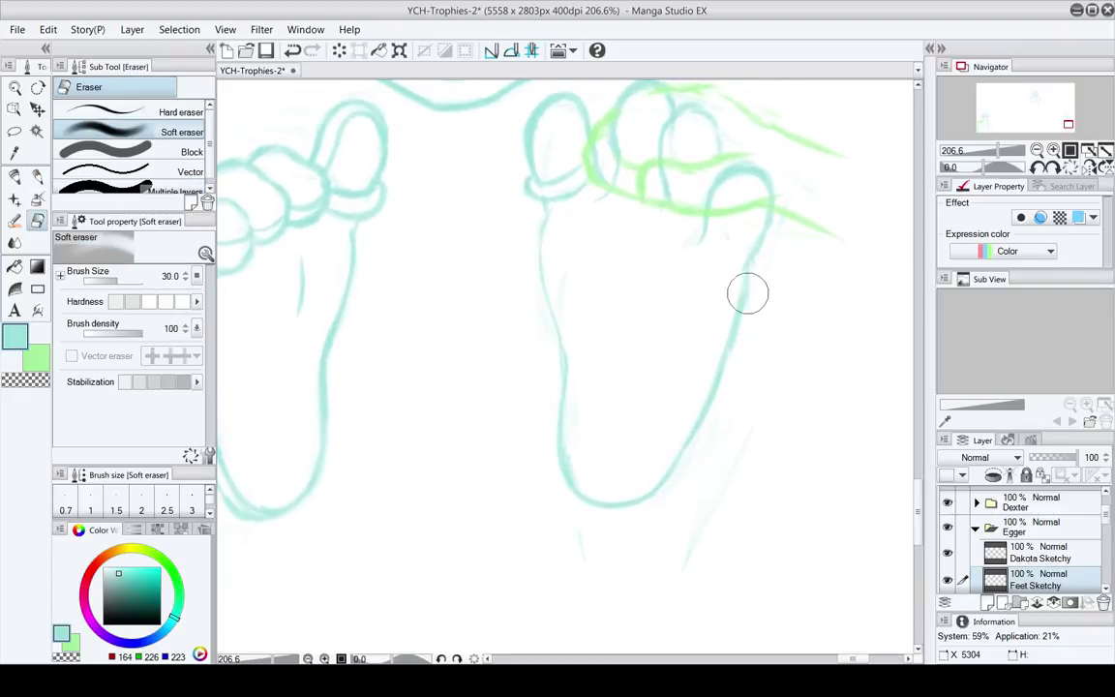
{"action": "left_click_drag", "start_coordinate": [746, 294], "coordinate": [726, 370]}
{"action": "key", "text": "p"}
{"action": "mouse_move", "coordinate": [737, 271]}
{"action": "left_mouse_down"}
{"action": "mouse_move", "coordinate": [733, 302]}
{"action": "mouse_move", "coordinate": [734, 251]}
{"action": "mouse_move", "coordinate": [727, 297]}
{"action": "mouse_move", "coordinate": [742, 260]}
{"action": "mouse_move", "coordinate": [691, 443]}
{"action": "left_mouse_up"}
{"action": "key", "text": "e"}
{"action": "key", "text": "p"}
Erase the lower outer edge of the sole and redraw it running down to meet the heel
{"action": "key", "text": "e"}
{"action": "left_click_drag", "start_coordinate": [729, 375], "coordinate": [662, 488]}
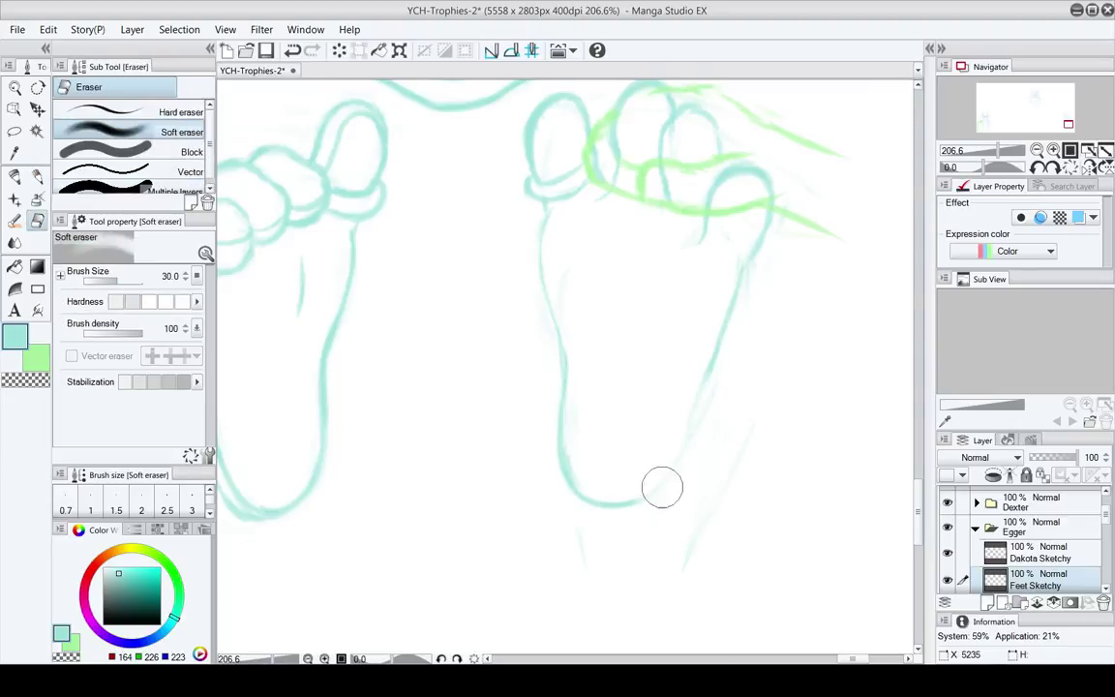
{"action": "key", "text": "p"}
{"action": "mouse_move", "coordinate": [734, 298]}
{"action": "left_mouse_down"}
{"action": "mouse_move", "coordinate": [659, 488]}
{"action": "mouse_move", "coordinate": [631, 505]}
{"action": "left_mouse_up"}
{"action": "left_click_drag", "start_coordinate": [695, 332], "coordinate": [678, 359]}
{"action": "key", "text": "e"}
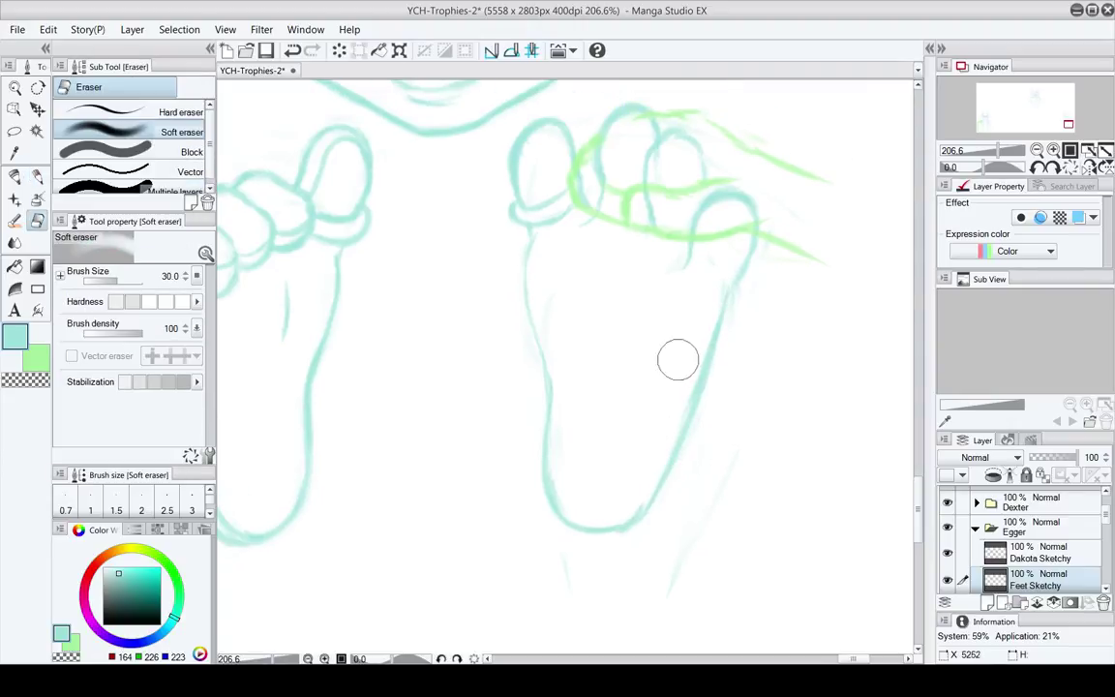
Thin the top of the little toe's outline and reduce the soft eraser to size 12
{"action": "key", "text": "p"}
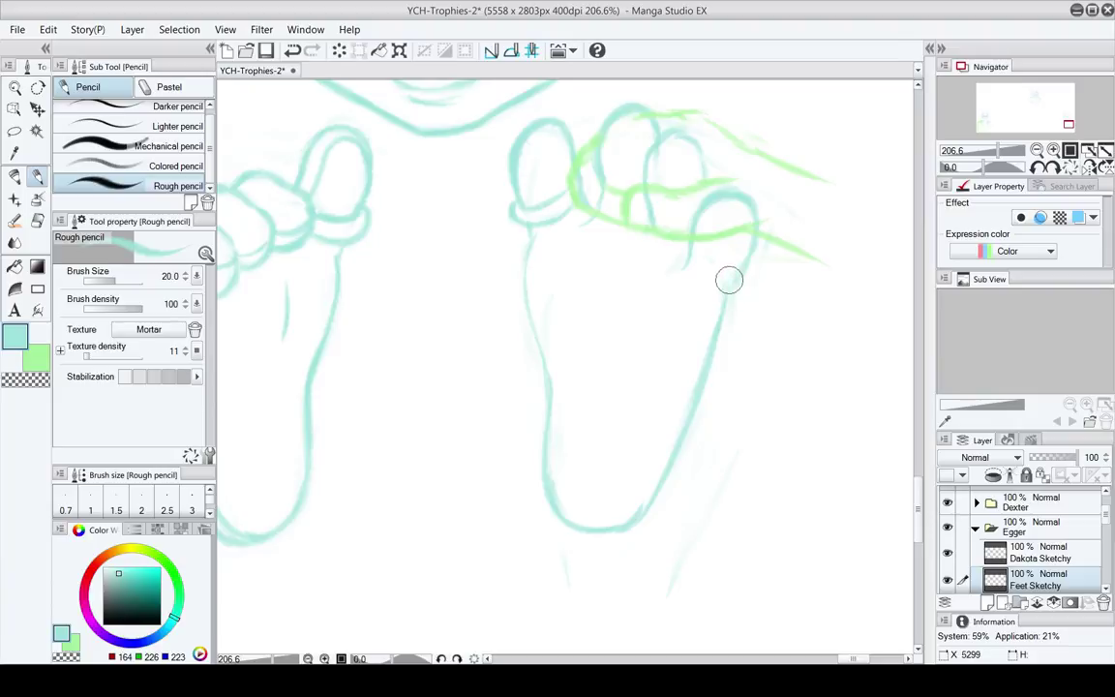
{"action": "key", "text": "space"}
{"action": "left_click_drag", "start_coordinate": [732, 320], "coordinate": [724, 381]}
{"action": "key", "text": "e"}
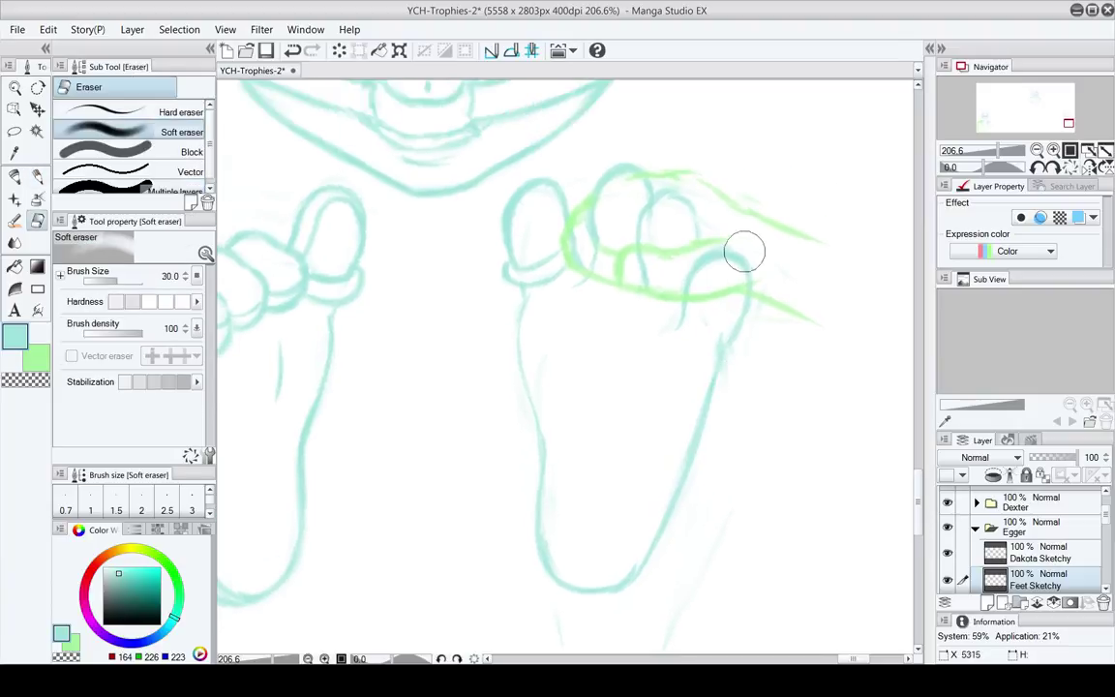
{"action": "left_click_drag", "start_coordinate": [744, 251], "coordinate": [701, 262]}
{"action": "key", "text": "bracketleft"}
{"action": "key", "text": "bracketleft"}
{"action": "key", "text": "bracketleft"}
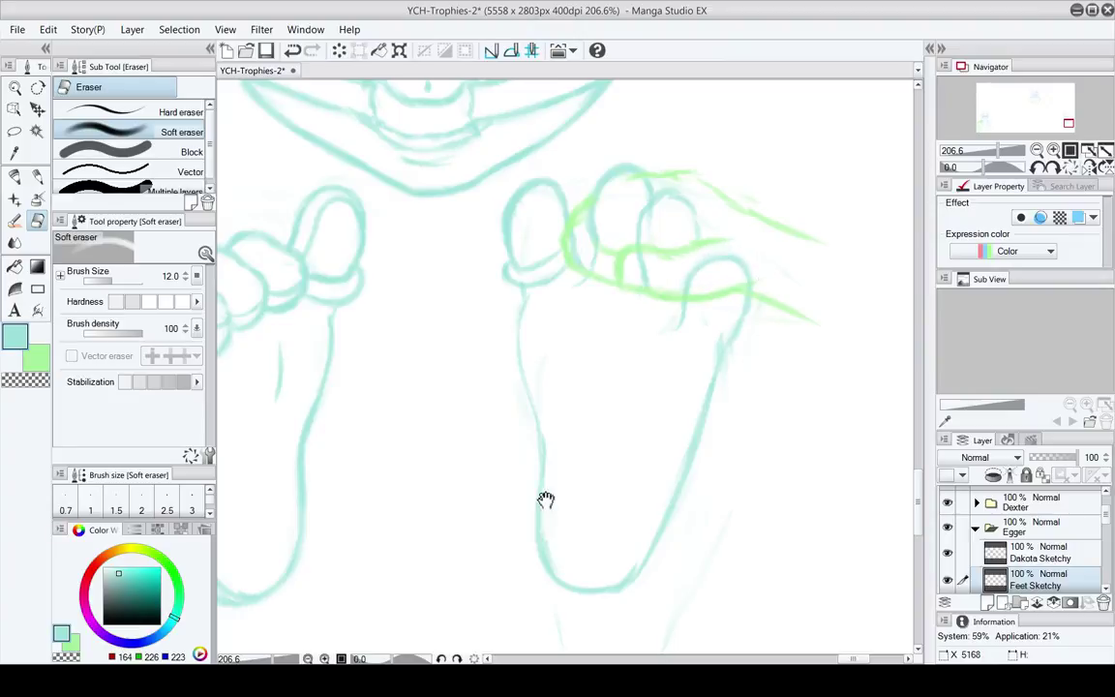
{"action": "mouse_move", "coordinate": [545, 498]}
{"action": "left_mouse_down"}
{"action": "mouse_move", "coordinate": [532, 437]}
{"action": "mouse_move", "coordinate": [597, 353]}
{"action": "mouse_move", "coordinate": [658, 306]}
{"action": "left_mouse_up"}
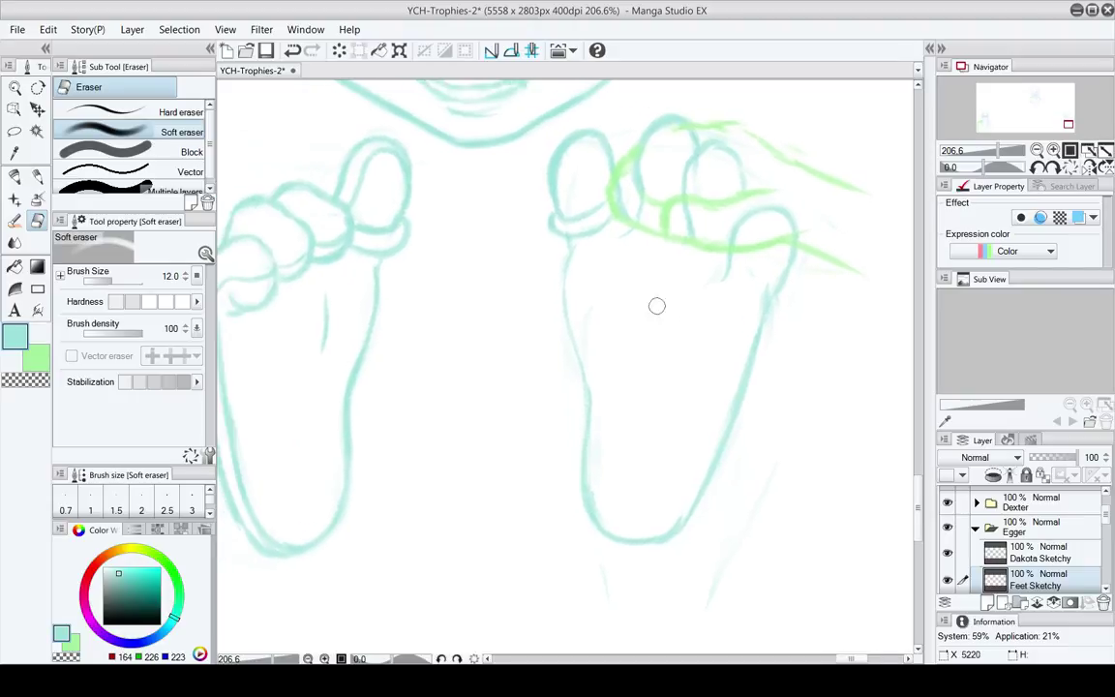
Draw a short vertical crease on the sole below the toes and clean up the heel's inner curve
{"action": "key", "text": "p"}
{"action": "mouse_move", "coordinate": [643, 403]}
{"action": "left_mouse_down"}
{"action": "mouse_move", "coordinate": [645, 356]}
{"action": "mouse_move", "coordinate": [680, 358]}
{"action": "left_mouse_up"}
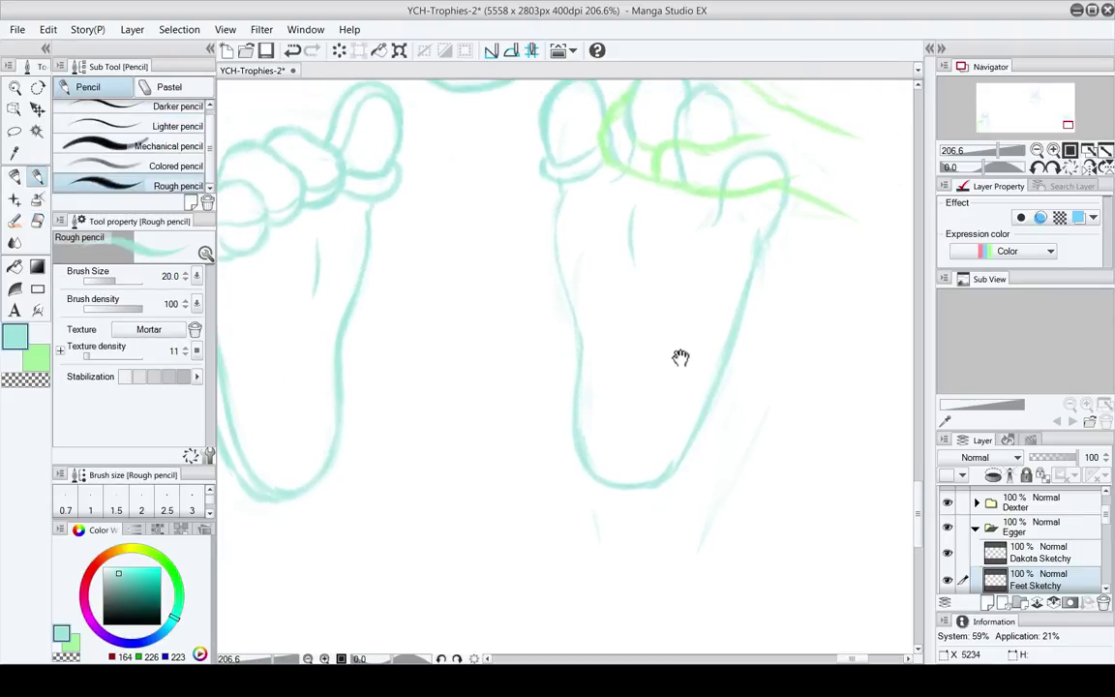
{"action": "key", "text": "e"}
{"action": "key", "text": "p"}
{"action": "key", "text": "e"}
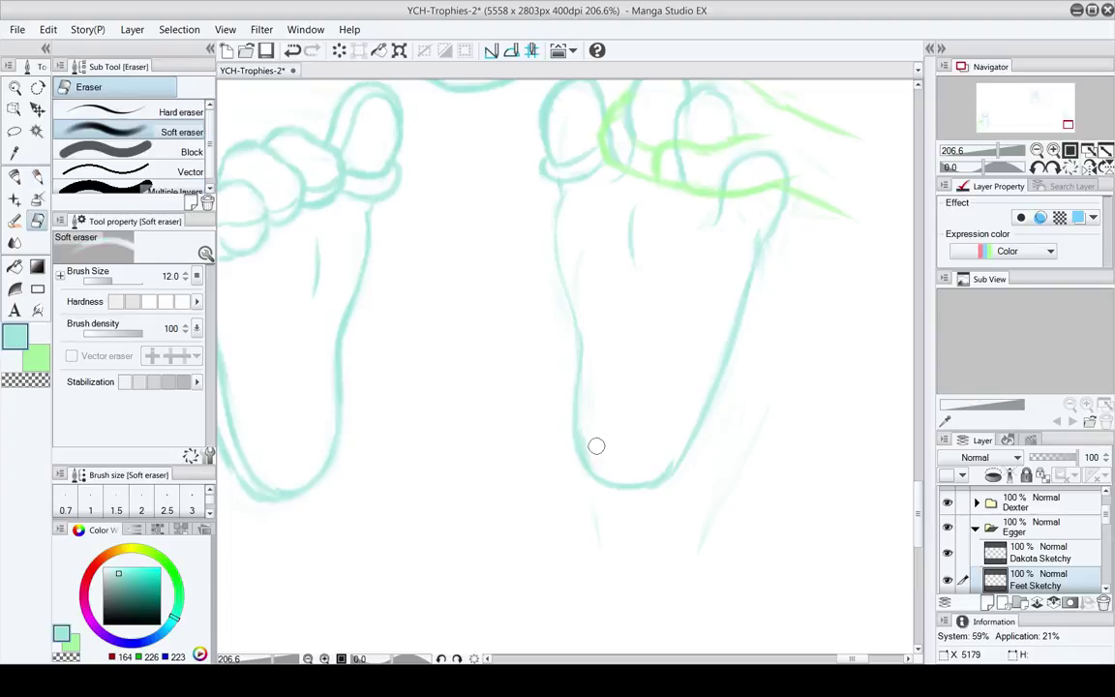
{"action": "key", "text": "p"}
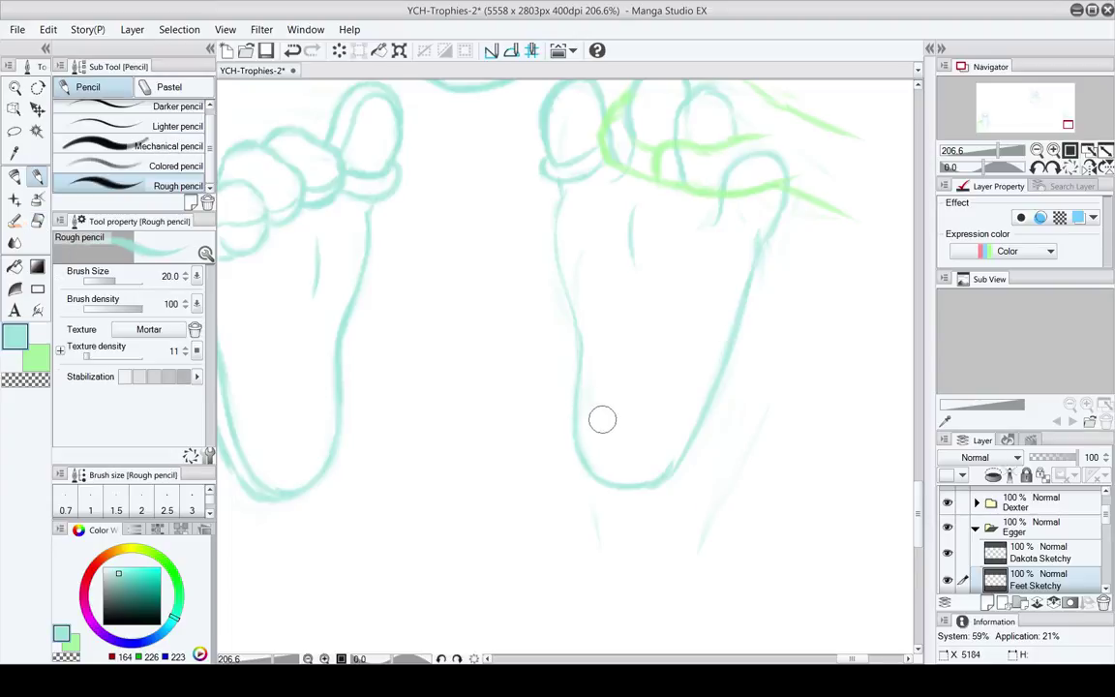
{"action": "left_click_drag", "start_coordinate": [581, 282], "coordinate": [601, 346]}
Erase and retrace the sole's inner edge from below the big toe down through the arch
{"action": "key", "text": "b"}
{"action": "key", "text": "e"}
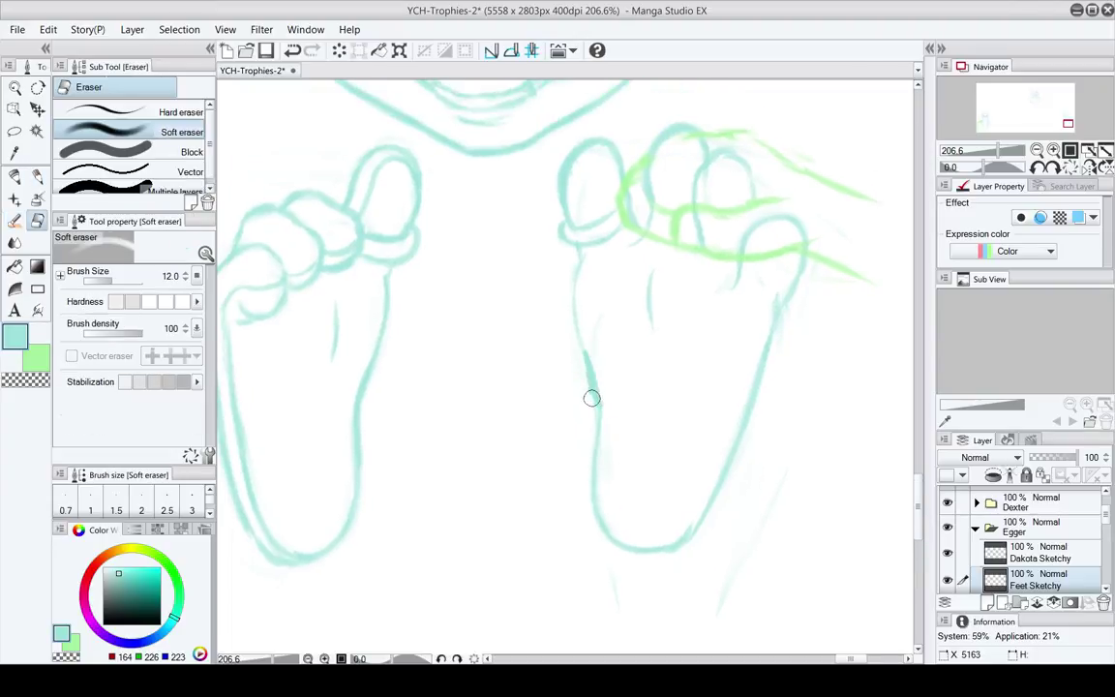
{"action": "key", "text": "p"}
{"action": "left_click_drag", "start_coordinate": [591, 392], "coordinate": [595, 426]}
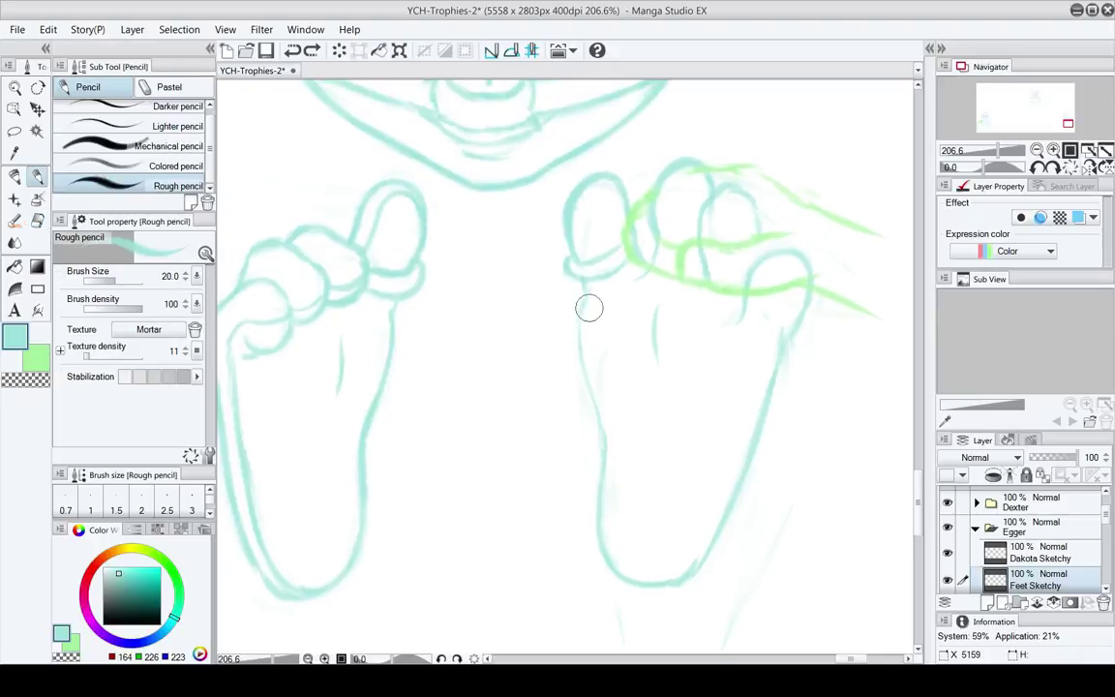
{"action": "left_click_drag", "start_coordinate": [587, 296], "coordinate": [596, 418]}
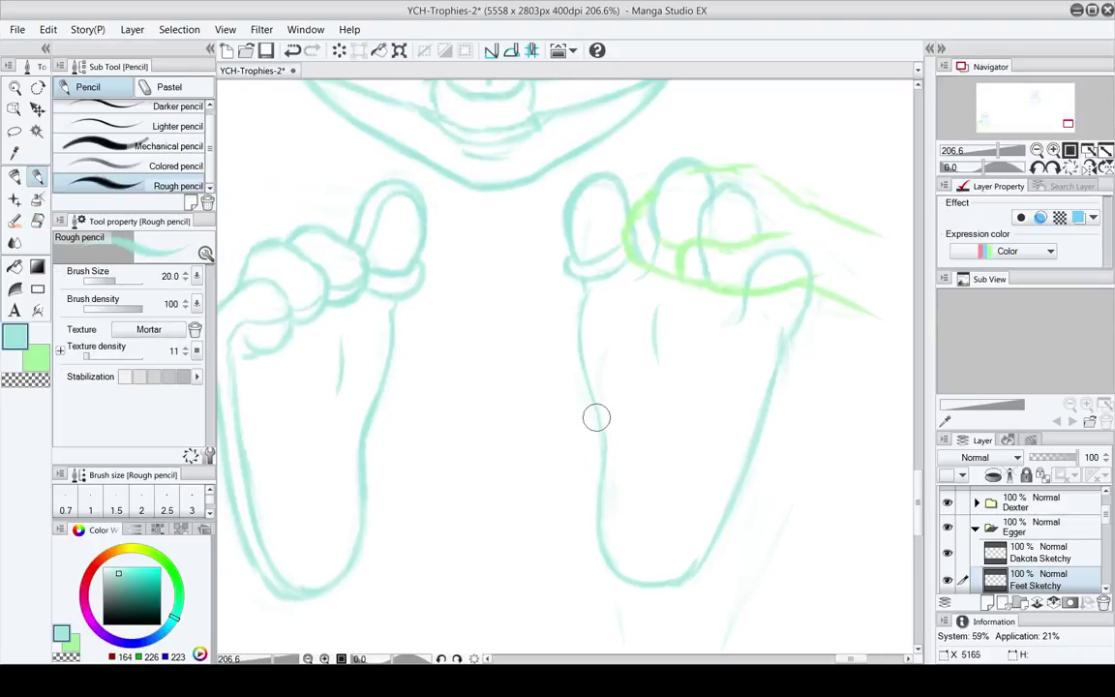
{"action": "mouse_move", "coordinate": [606, 464]}
{"action": "left_mouse_down"}
{"action": "mouse_move", "coordinate": [593, 367]}
{"action": "mouse_move", "coordinate": [628, 434]}
{"action": "mouse_move", "coordinate": [642, 379]}
{"action": "mouse_move", "coordinate": [617, 296]}
{"action": "left_mouse_up"}
Trim and smooth the arch line where it runs down into the heel
{"action": "key", "text": "e"}
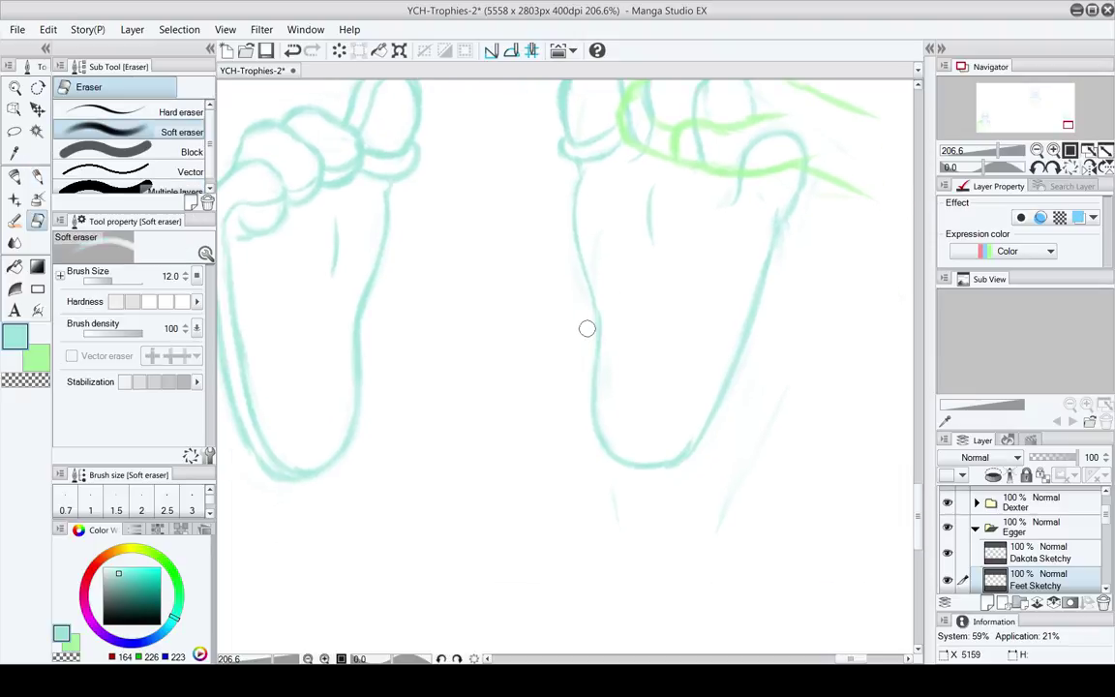
{"action": "key", "text": "p"}
{"action": "key", "text": "e"}
{"action": "key", "text": "p"}
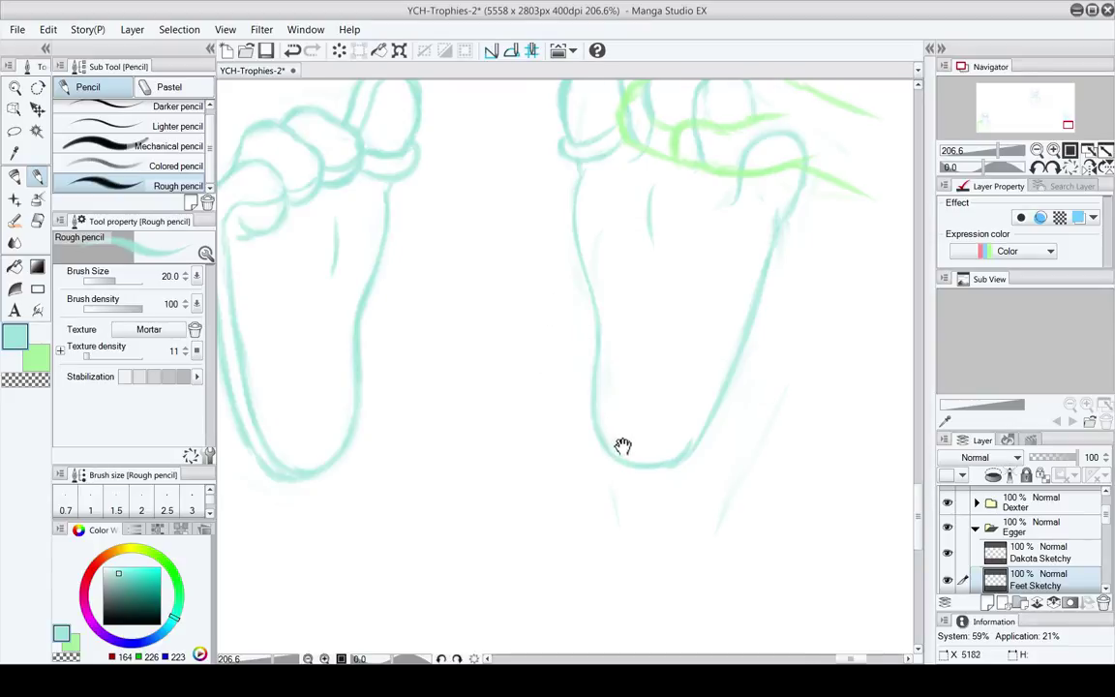
{"action": "left_click_drag", "start_coordinate": [622, 446], "coordinate": [639, 485]}
{"action": "left_click_drag", "start_coordinate": [647, 376], "coordinate": [642, 405]}
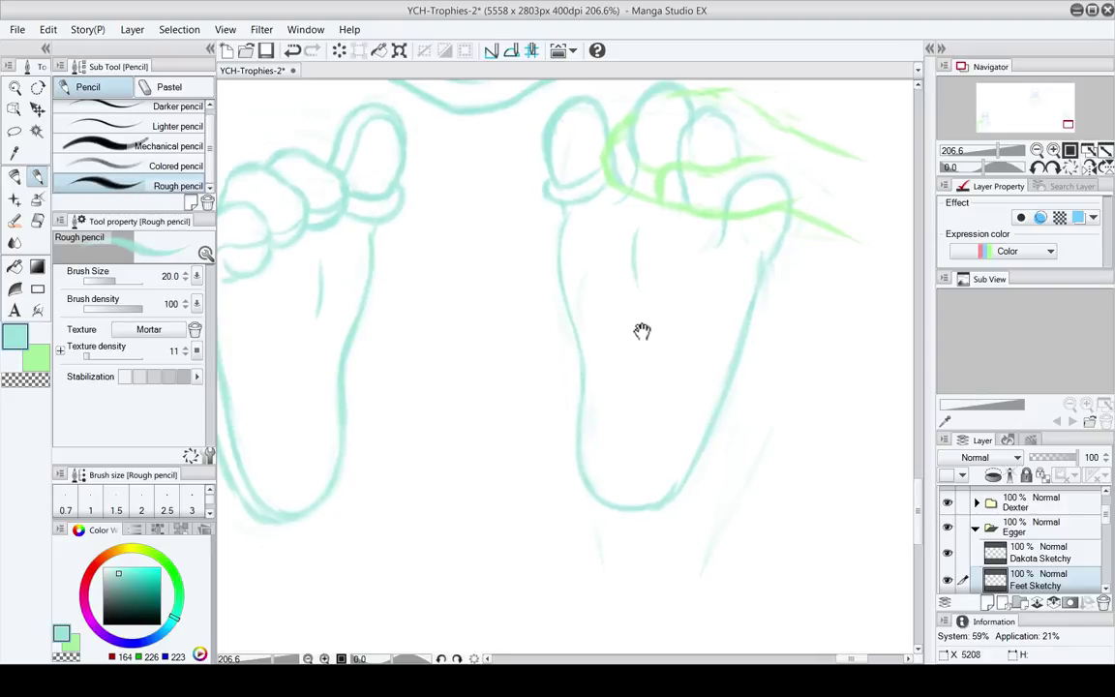
{"action": "scroll", "coordinate": [669, 255], "scroll_direction": "down", "scroll_amount": 2}
{"action": "left_click_drag", "start_coordinate": [669, 255], "coordinate": [644, 270]}
{"action": "key", "text": "e"}
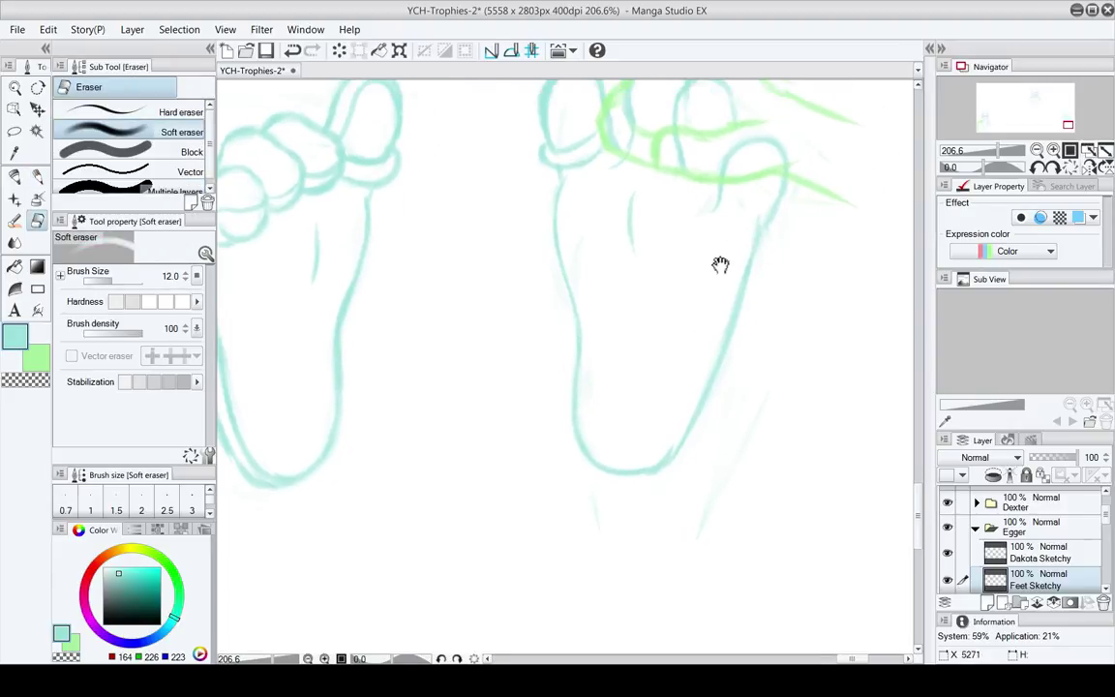
Redraw the big toe's outline with a cleaner curve and erase its stray lines
{"action": "mouse_move", "coordinate": [720, 265]}
{"action": "left_mouse_down"}
{"action": "mouse_move", "coordinate": [729, 309]}
{"action": "mouse_move", "coordinate": [680, 340]}
{"action": "mouse_move", "coordinate": [691, 371]}
{"action": "left_mouse_up"}
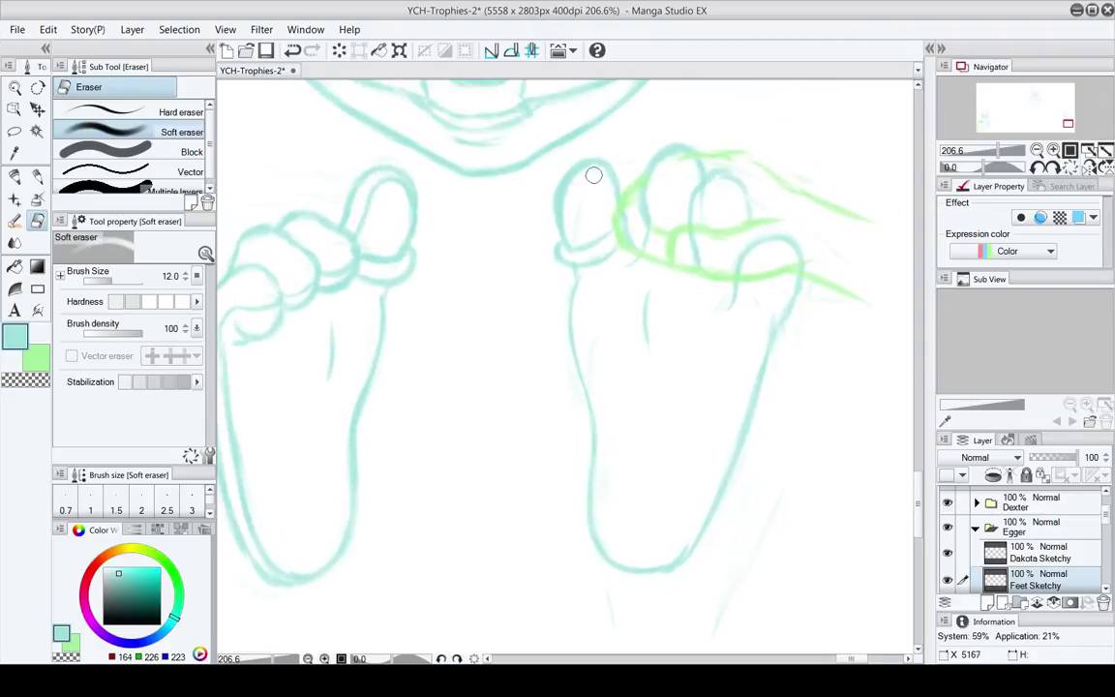
{"action": "key", "text": "p"}
{"action": "mouse_move", "coordinate": [568, 249]}
{"action": "left_mouse_down"}
{"action": "mouse_move", "coordinate": [560, 185]}
{"action": "mouse_move", "coordinate": [577, 178]}
{"action": "mouse_move", "coordinate": [560, 203]}
{"action": "mouse_move", "coordinate": [578, 165]}
{"action": "mouse_move", "coordinate": [612, 188]}
{"action": "left_mouse_up"}
{"action": "key", "text": "e"}
{"action": "key", "text": "space"}
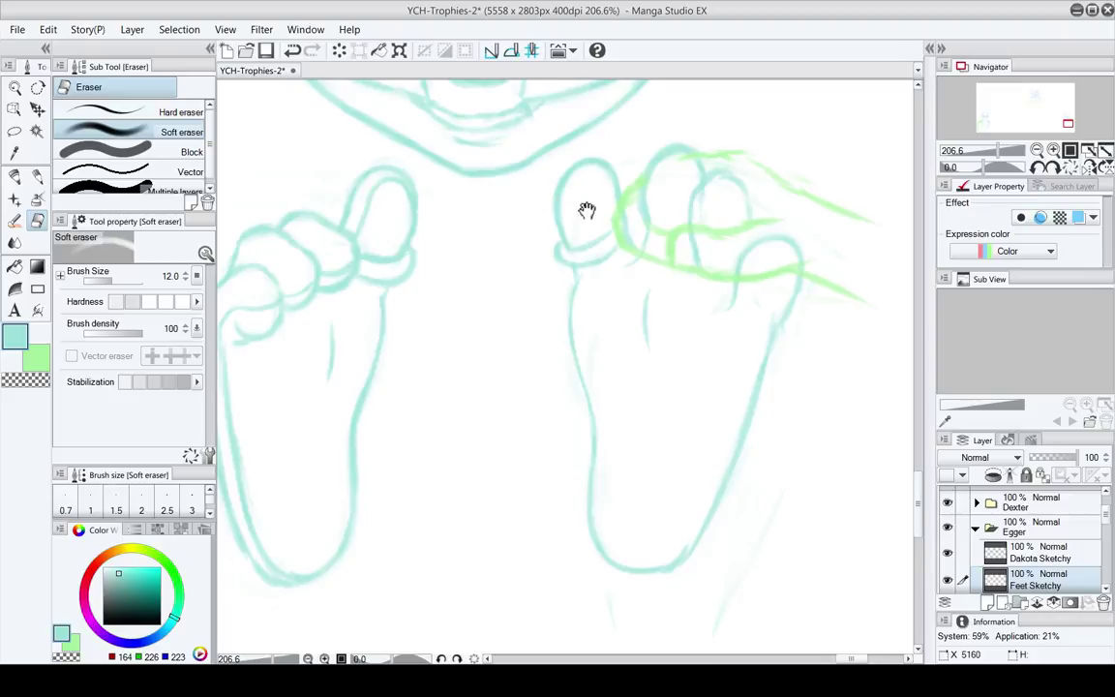
{"action": "left_click_drag", "start_coordinate": [587, 212], "coordinate": [565, 254]}
{"action": "key", "text": "p"}
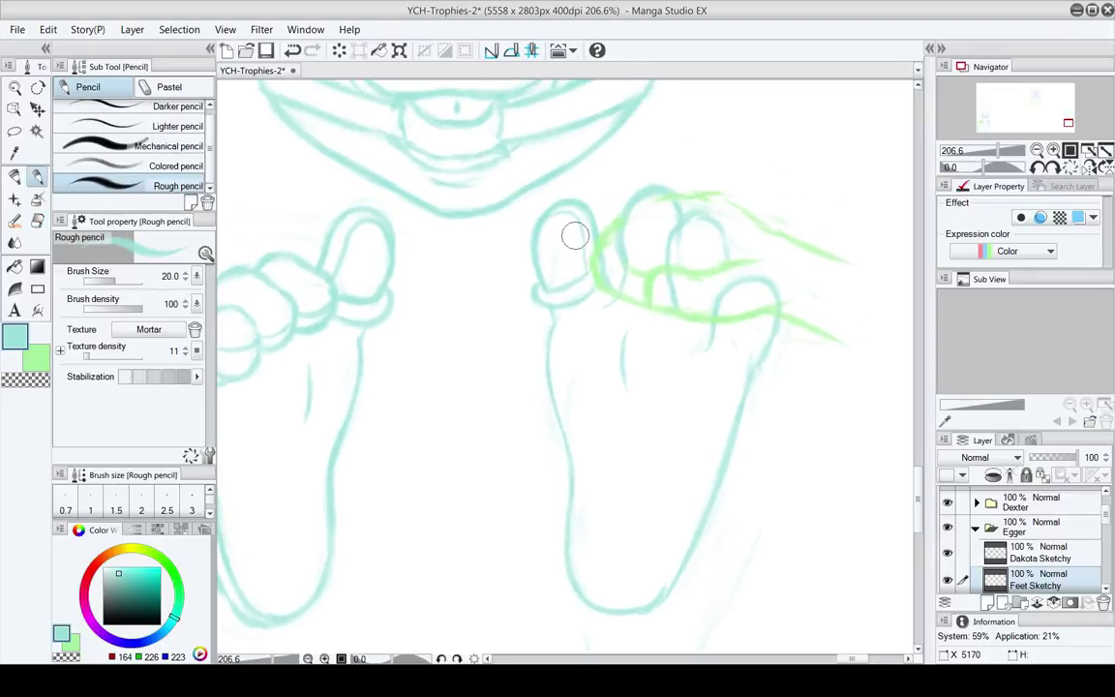
Draw an inner contour on the second toe and retrace the third toe's outline more firmly
{"action": "mouse_move", "coordinate": [631, 294]}
{"action": "left_mouse_down"}
{"action": "mouse_move", "coordinate": [619, 316]}
{"action": "mouse_move", "coordinate": [604, 305]}
{"action": "mouse_move", "coordinate": [583, 341]}
{"action": "left_mouse_up"}
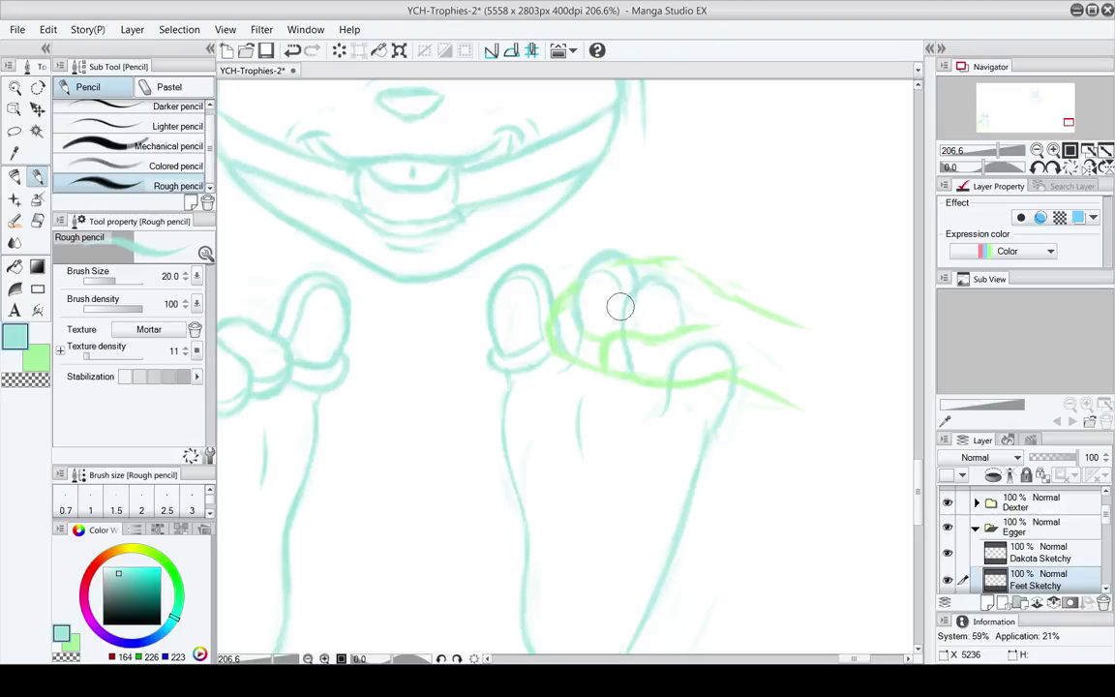
{"action": "left_click_drag", "start_coordinate": [631, 308], "coordinate": [609, 304]}
{"action": "mouse_move", "coordinate": [614, 349]}
{"action": "left_mouse_down"}
{"action": "mouse_move", "coordinate": [604, 291]}
{"action": "mouse_move", "coordinate": [645, 287]}
{"action": "left_mouse_up"}
{"action": "key", "text": "e"}
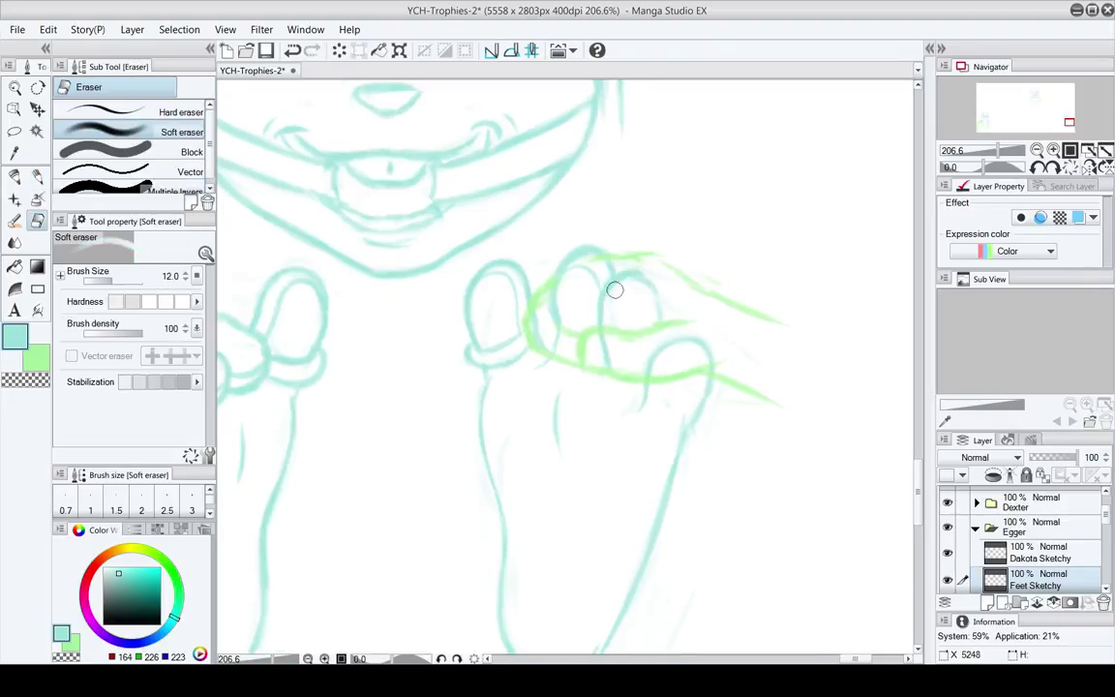
{"action": "key", "text": "p"}
{"action": "mouse_move", "coordinate": [613, 284]}
{"action": "left_mouse_down"}
{"action": "mouse_move", "coordinate": [658, 299]}
{"action": "mouse_move", "coordinate": [659, 321]}
{"action": "left_mouse_up"}
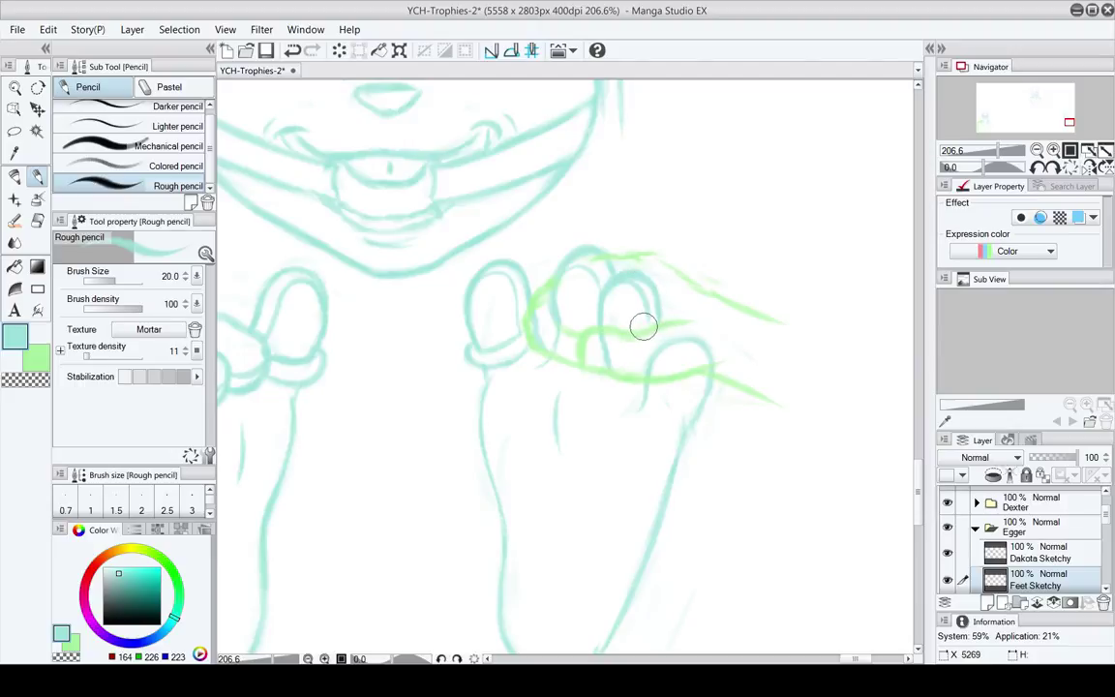
Clean up the third toe with the eraser and redraw its inner contour down to the green finger
{"action": "key", "text": "e"}
{"action": "key", "text": "p"}
{"action": "key", "text": "e"}
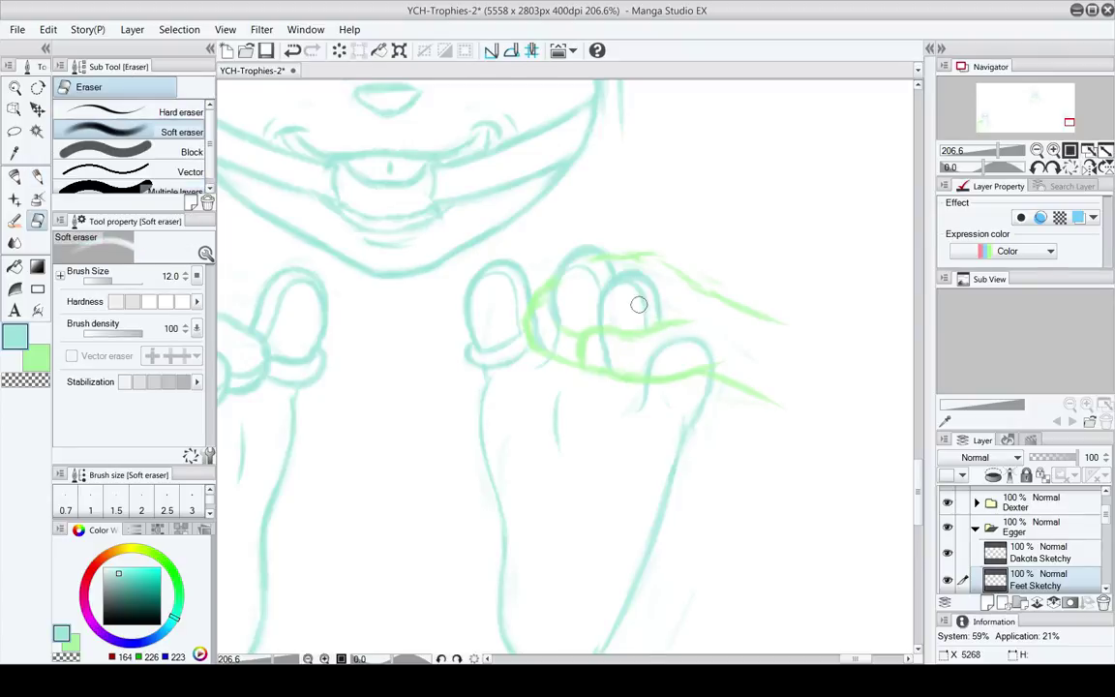
{"action": "key", "text": "p"}
Draw the little toe's inner contour and continue it down inside the sole's outer edge to the heel
{"action": "mouse_move", "coordinate": [645, 329]}
{"action": "left_mouse_down"}
{"action": "mouse_move", "coordinate": [603, 249]}
{"action": "mouse_move", "coordinate": [604, 261]}
{"action": "left_mouse_up"}
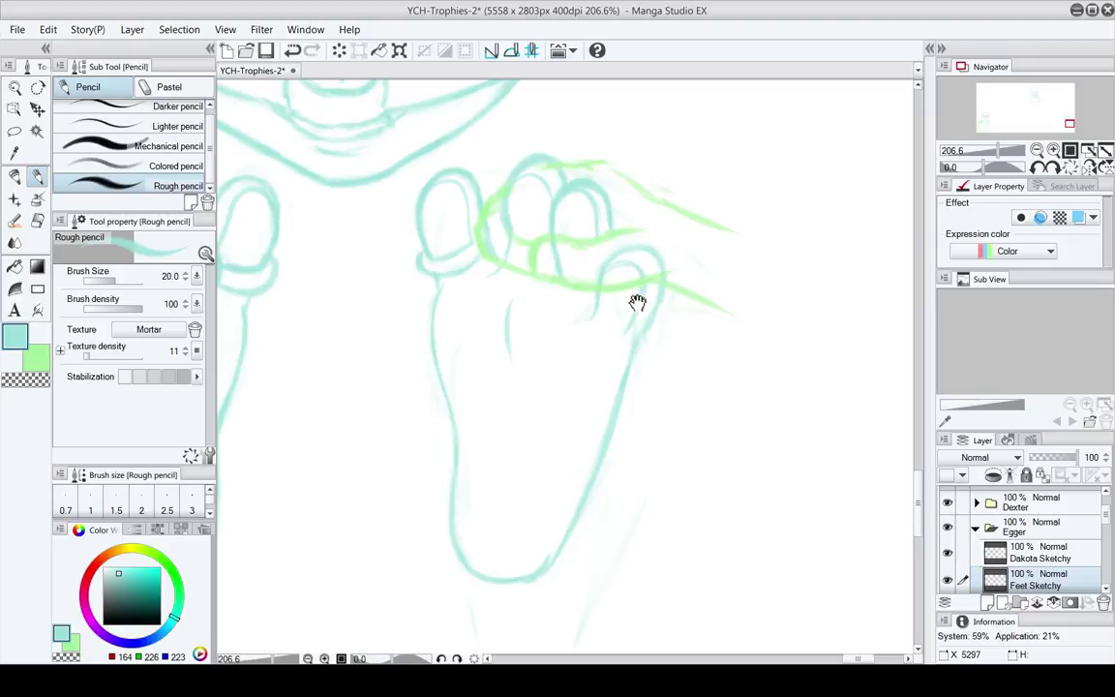
{"action": "left_click_drag", "start_coordinate": [637, 304], "coordinate": [633, 279]}
{"action": "left_click_drag", "start_coordinate": [516, 315], "coordinate": [535, 279]}
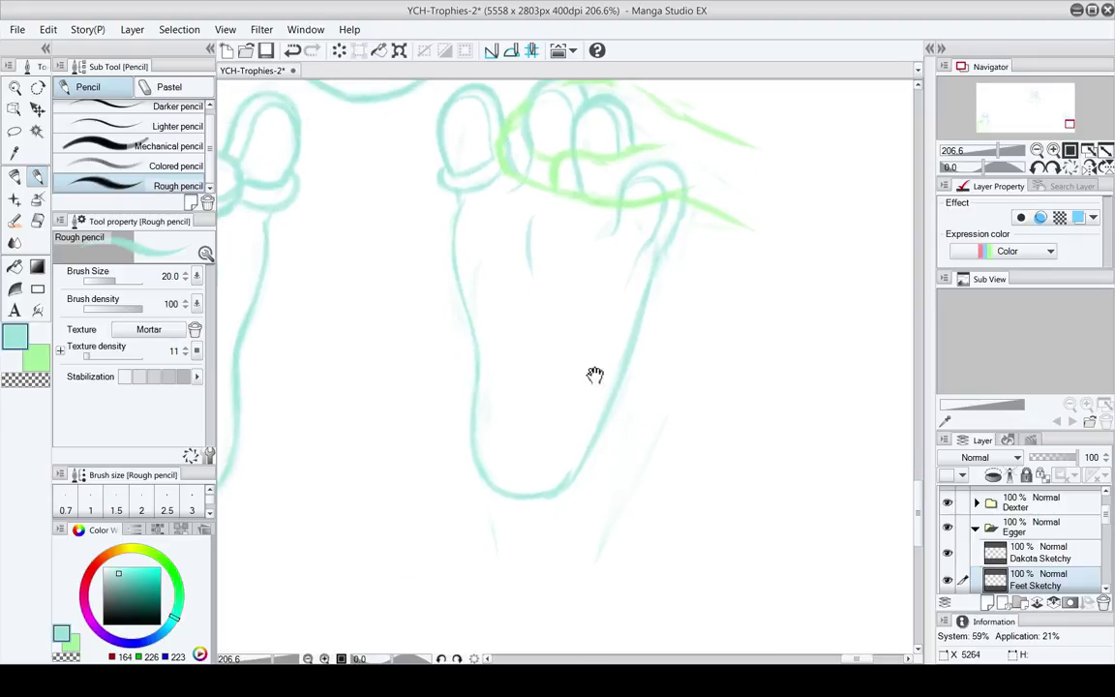
{"action": "key", "text": "e"}
{"action": "key", "text": "p"}
{"action": "key", "text": "e"}
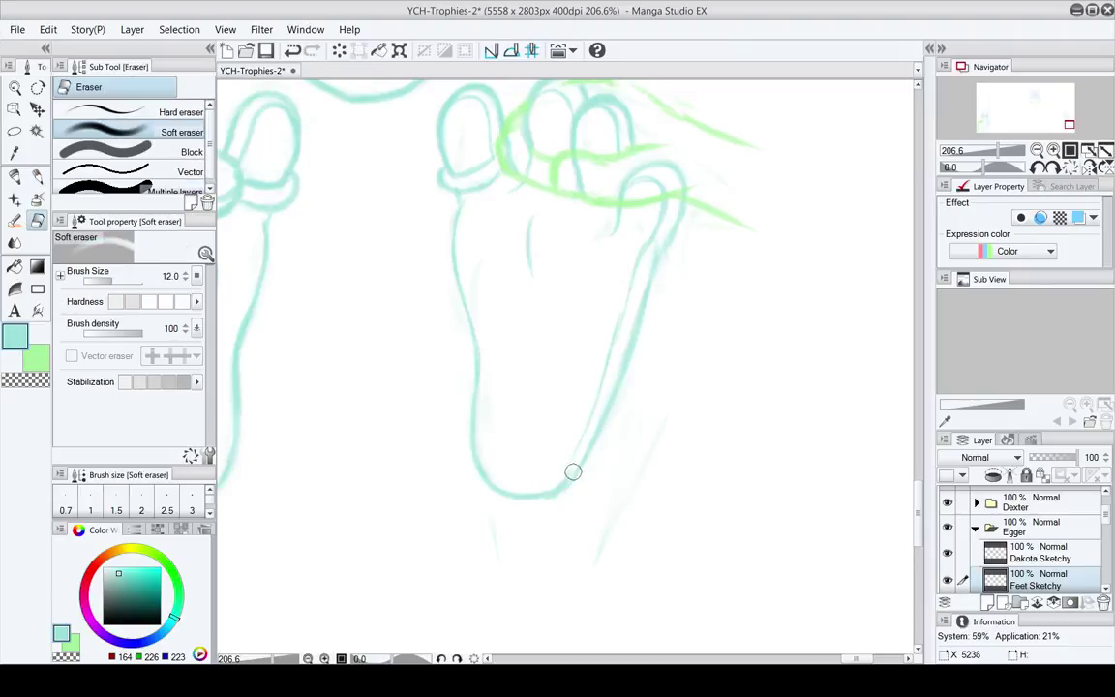
{"action": "key", "text": "p"}
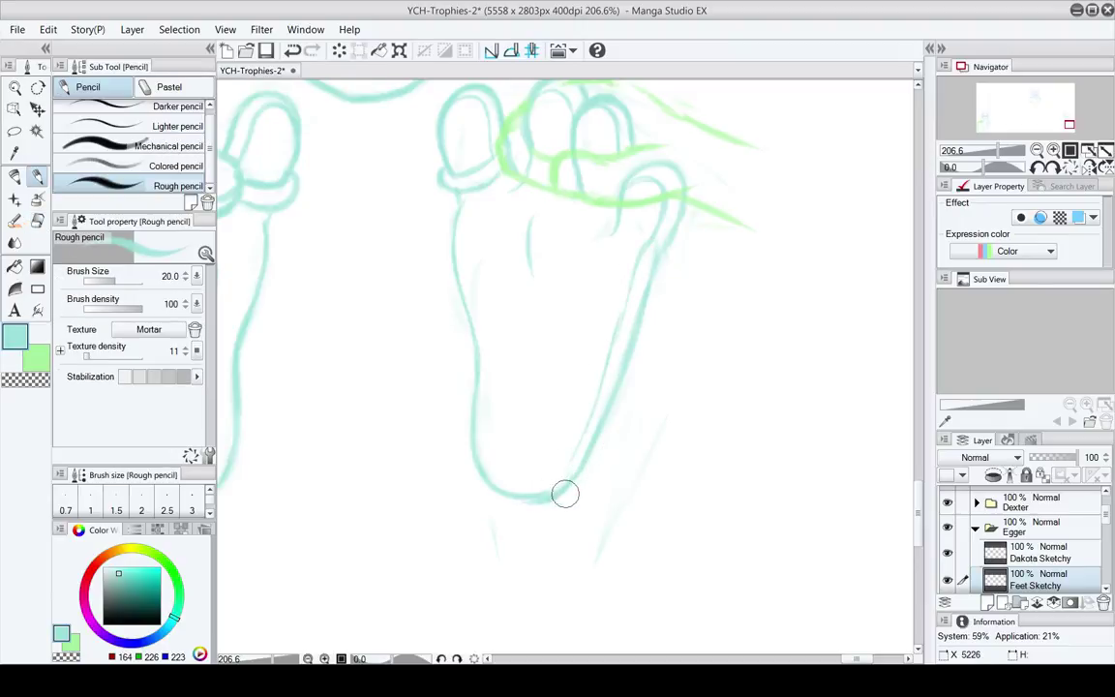
Refine the heel's lower outer curve where the new inner line joins it, reducing the soft eraser to size 8
{"action": "key", "text": "e"}
{"action": "key", "text": "p"}
{"action": "key", "text": "e"}
{"action": "key", "text": "p"}
{"action": "key", "text": "e"}
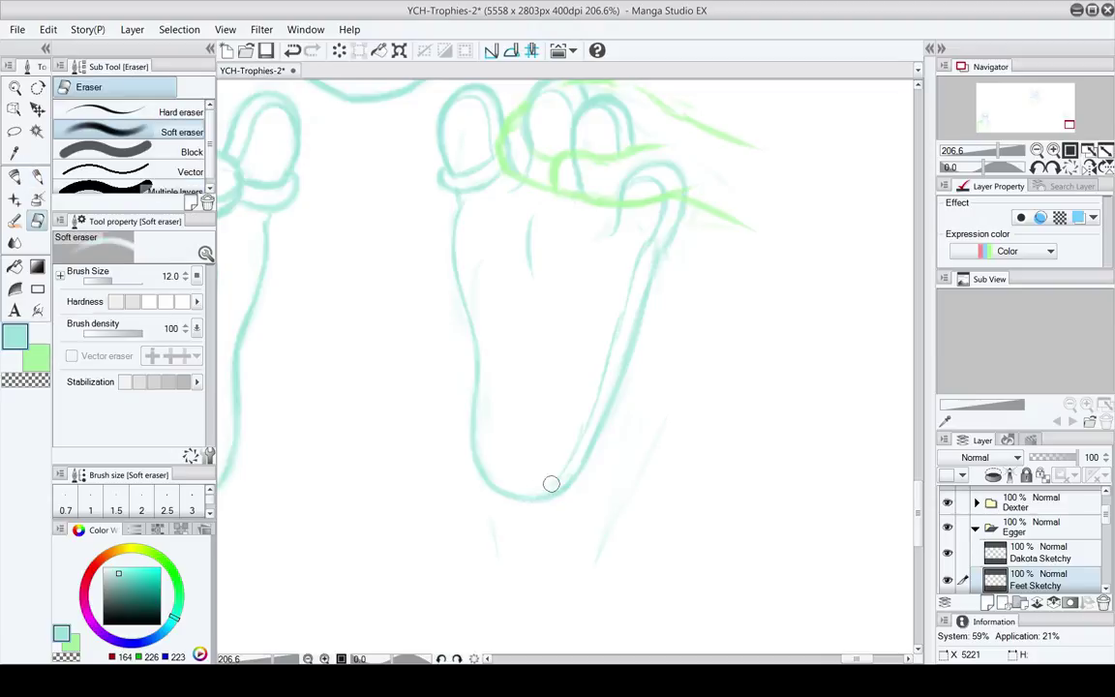
{"action": "key", "text": "p"}
{"action": "key", "text": "e"}
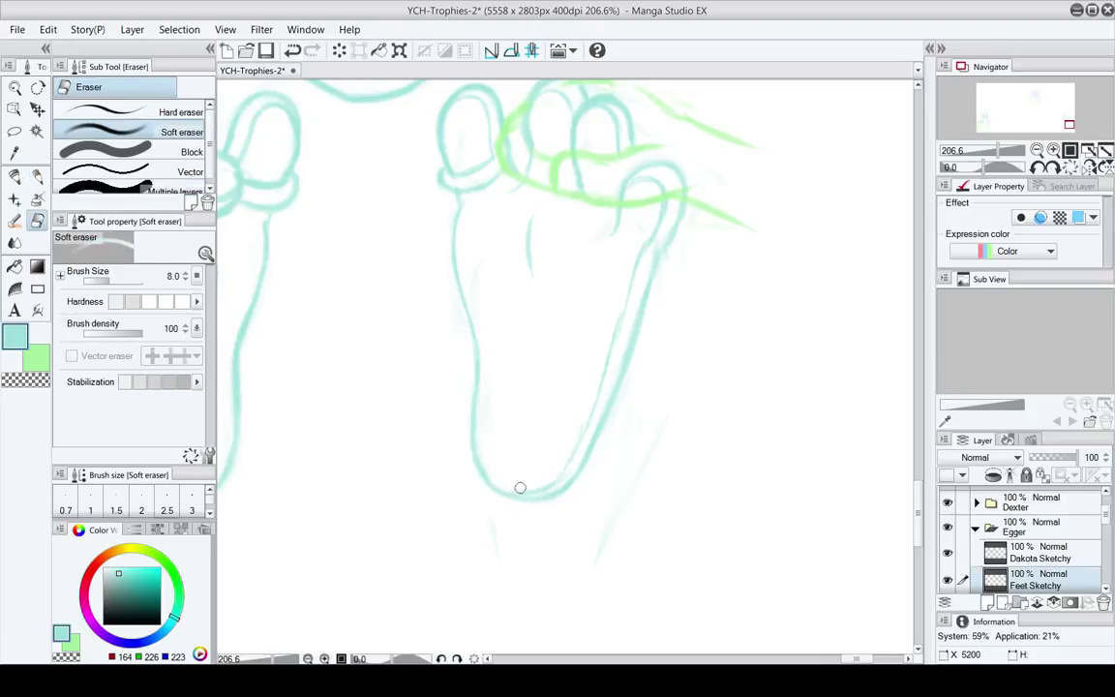
{"action": "key", "text": "p"}
Retrace and thin the inner line along the sole's outer side from the heel up toward the little toe
{"action": "left_click_drag", "start_coordinate": [544, 488], "coordinate": [575, 448]}
{"action": "mouse_move", "coordinate": [601, 371]}
{"action": "left_mouse_down"}
{"action": "mouse_move", "coordinate": [589, 419]}
{"action": "mouse_move", "coordinate": [595, 412]}
{"action": "left_mouse_up"}
{"action": "key", "text": "e"}
{"action": "key", "text": "p"}
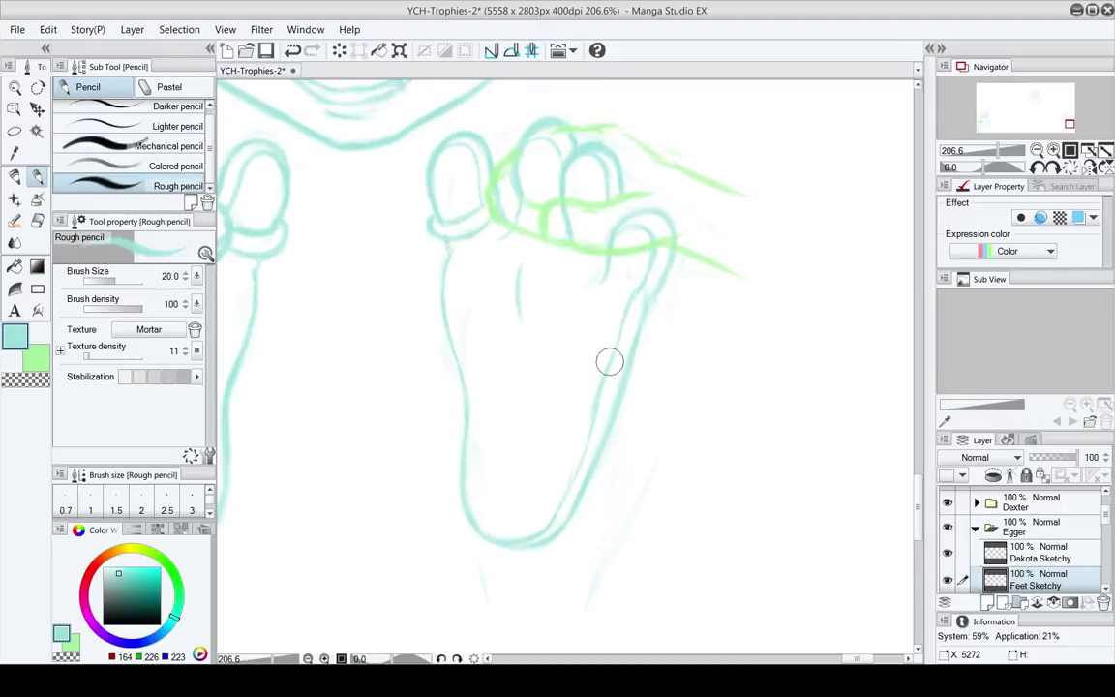
{"action": "key", "text": "e"}
{"action": "key", "text": "p"}
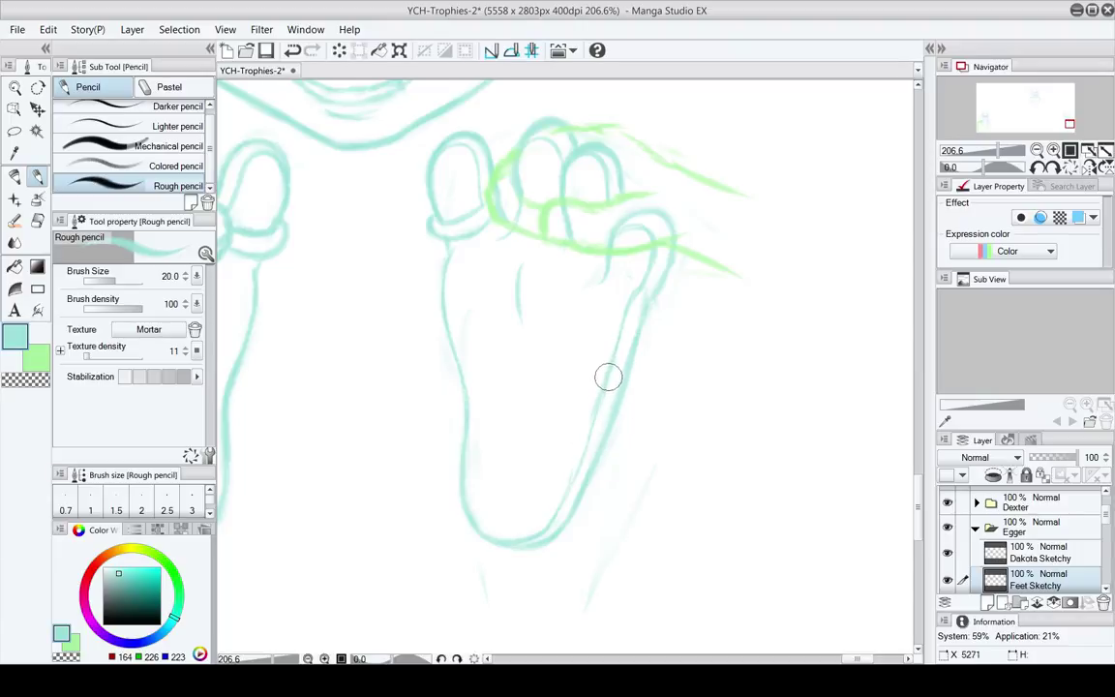
{"action": "key", "text": "e"}
{"action": "left_click_drag", "start_coordinate": [611, 347], "coordinate": [597, 395]}
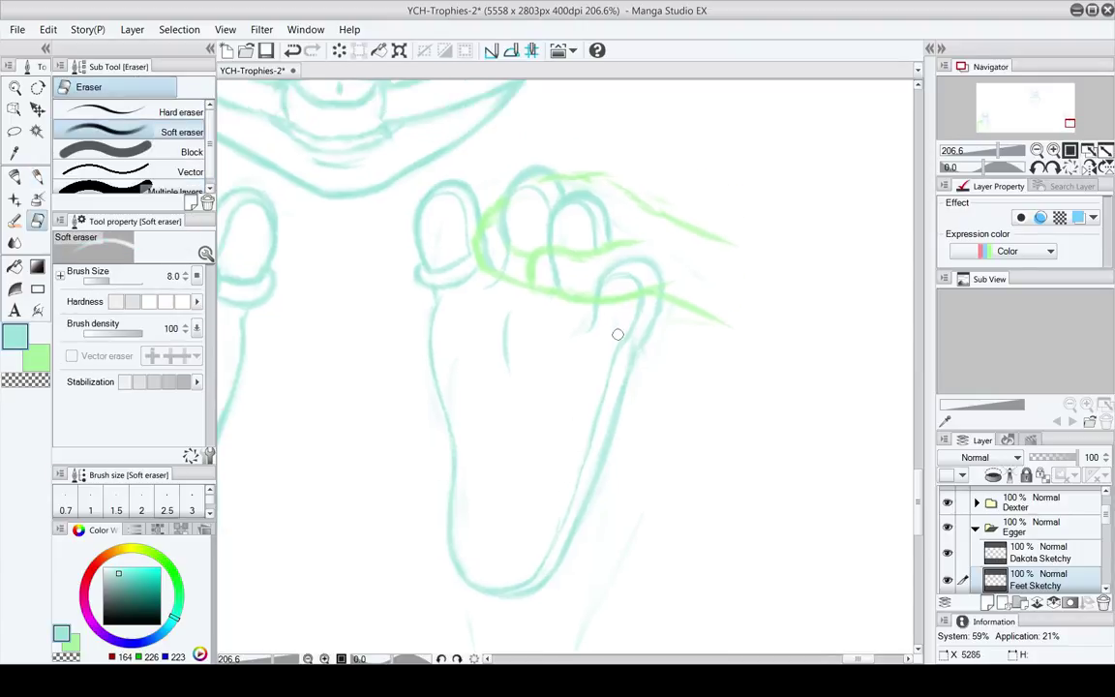
Erase and redraw the little toe's inner contour and retrace the top of its outline
{"action": "key", "text": "p"}
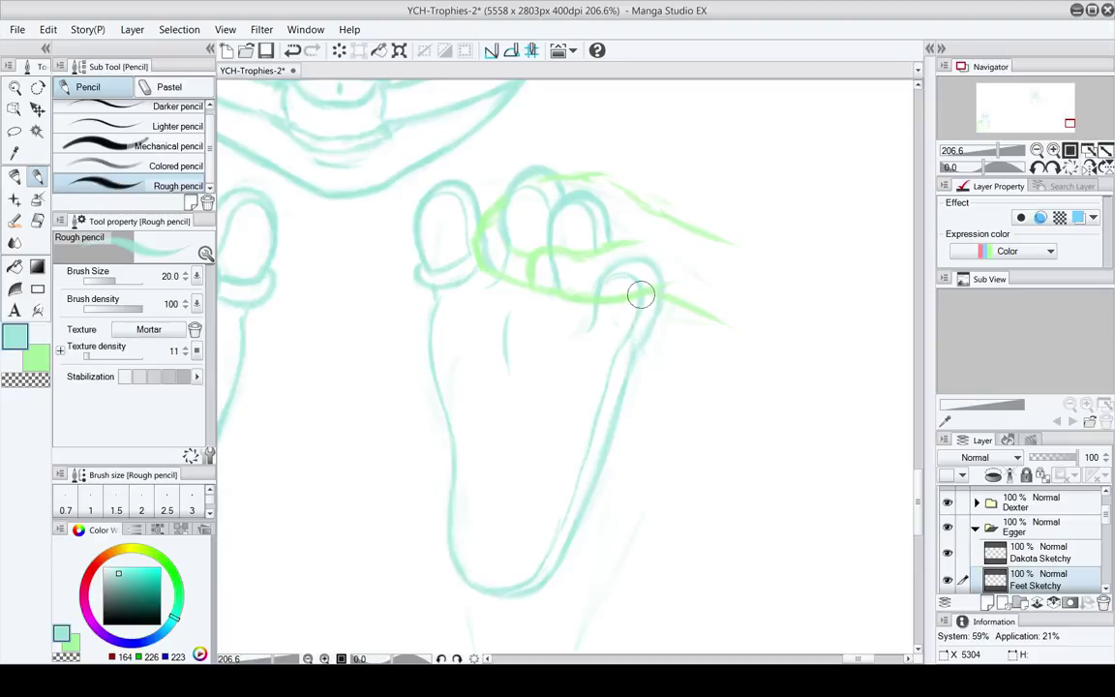
{"action": "key", "text": "e"}
{"action": "key", "text": "p"}
{"action": "key", "text": "e"}
{"action": "key", "text": "p"}
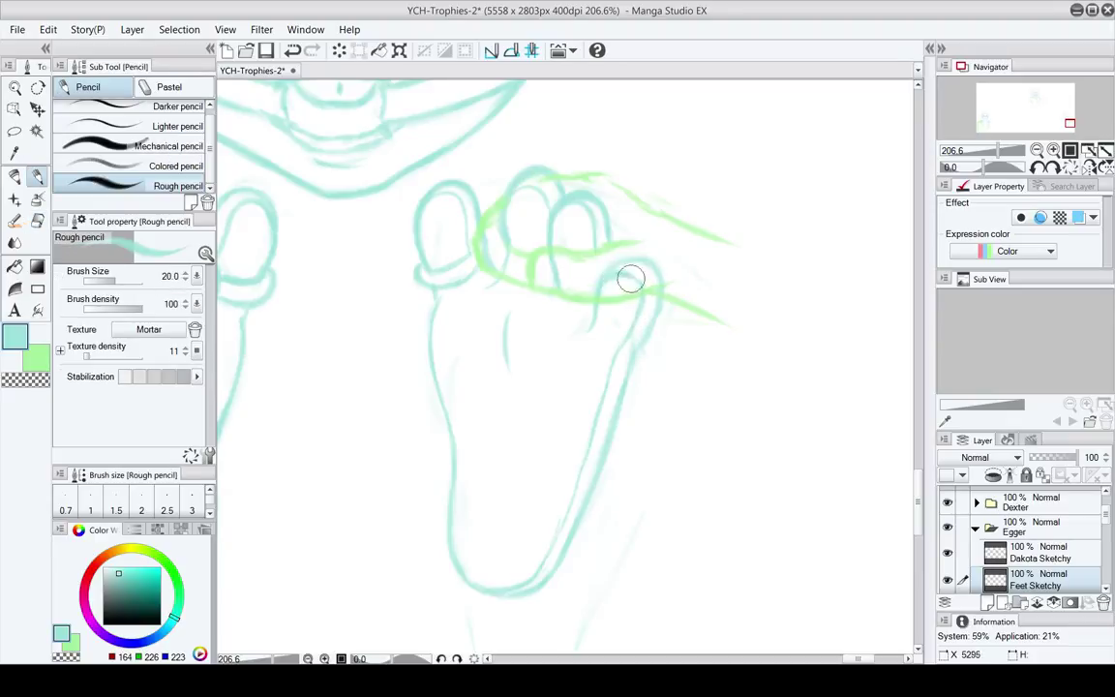
{"action": "key", "text": "e"}
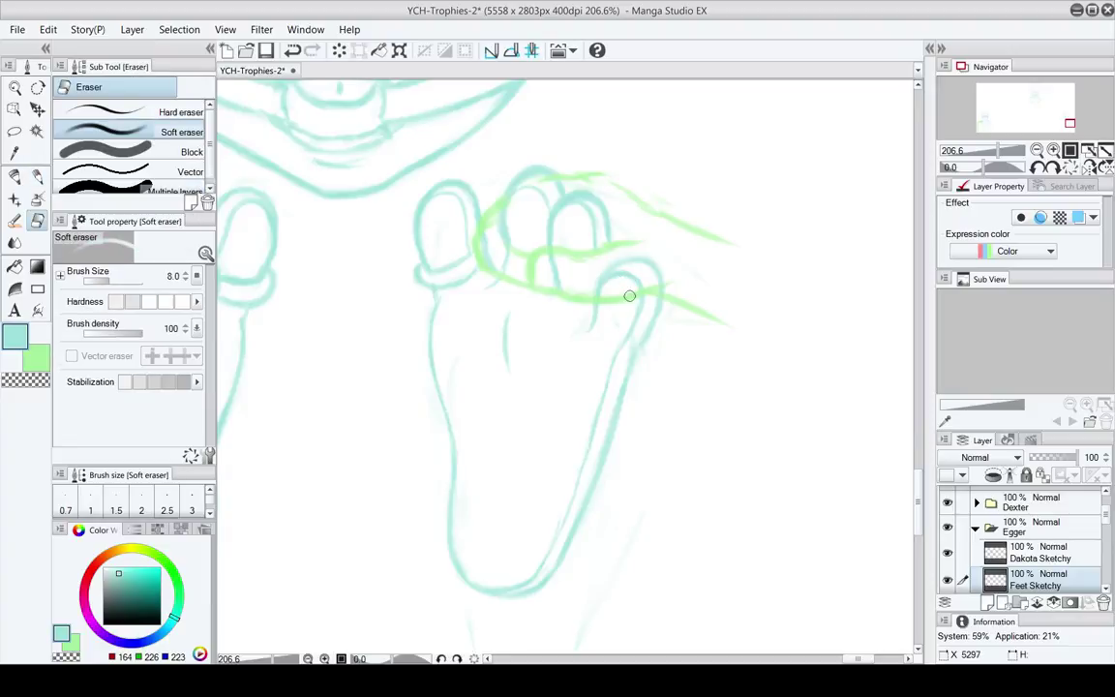
{"action": "left_click_drag", "start_coordinate": [633, 292], "coordinate": [629, 315]}
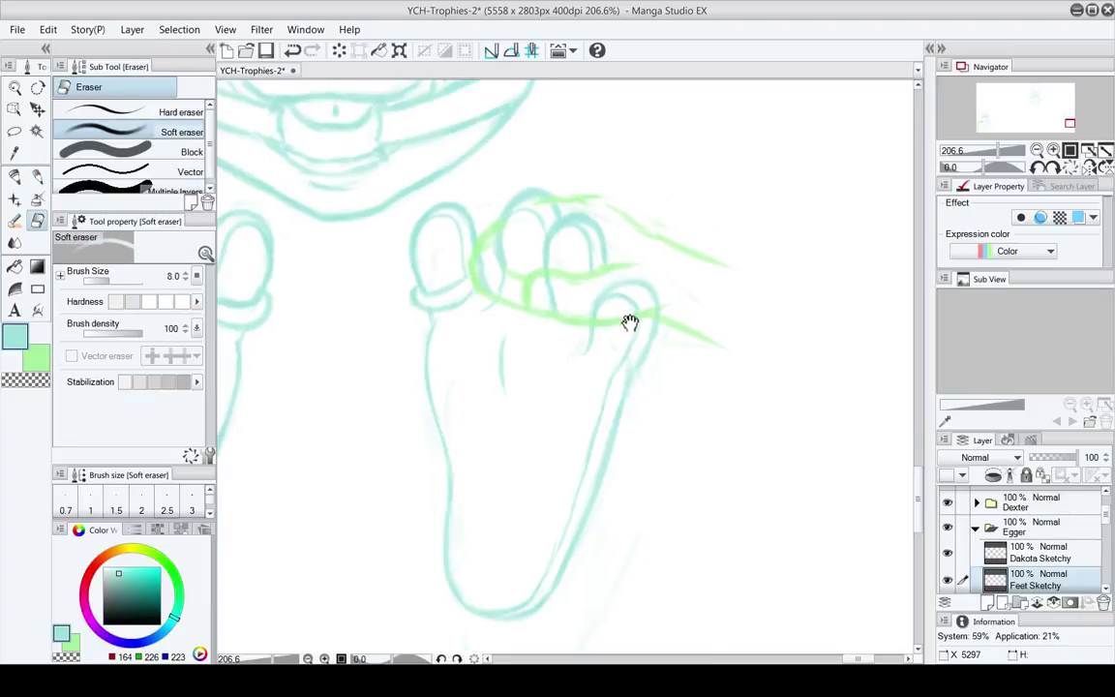
{"action": "key", "text": "p"}
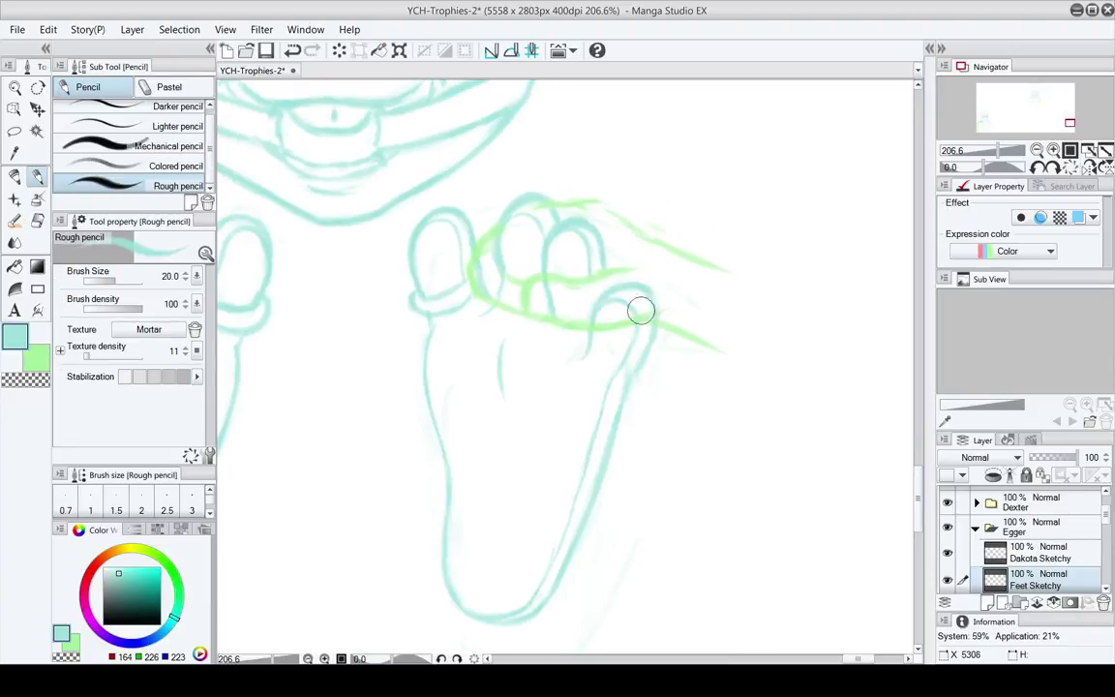
Clean up the little toe's outer contour on the right-hand foot with alternating rough pencil and soft eraser strokes
{"action": "key", "text": "e"}
{"action": "key", "text": "p"}
{"action": "key", "text": "e"}
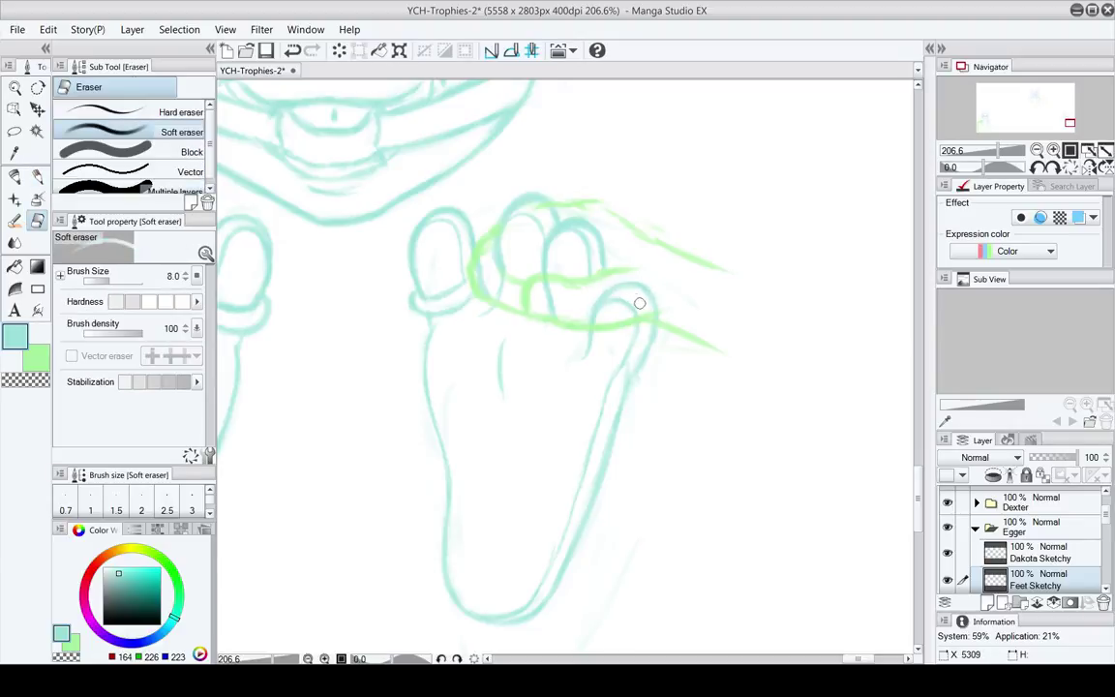
{"action": "key", "text": "p"}
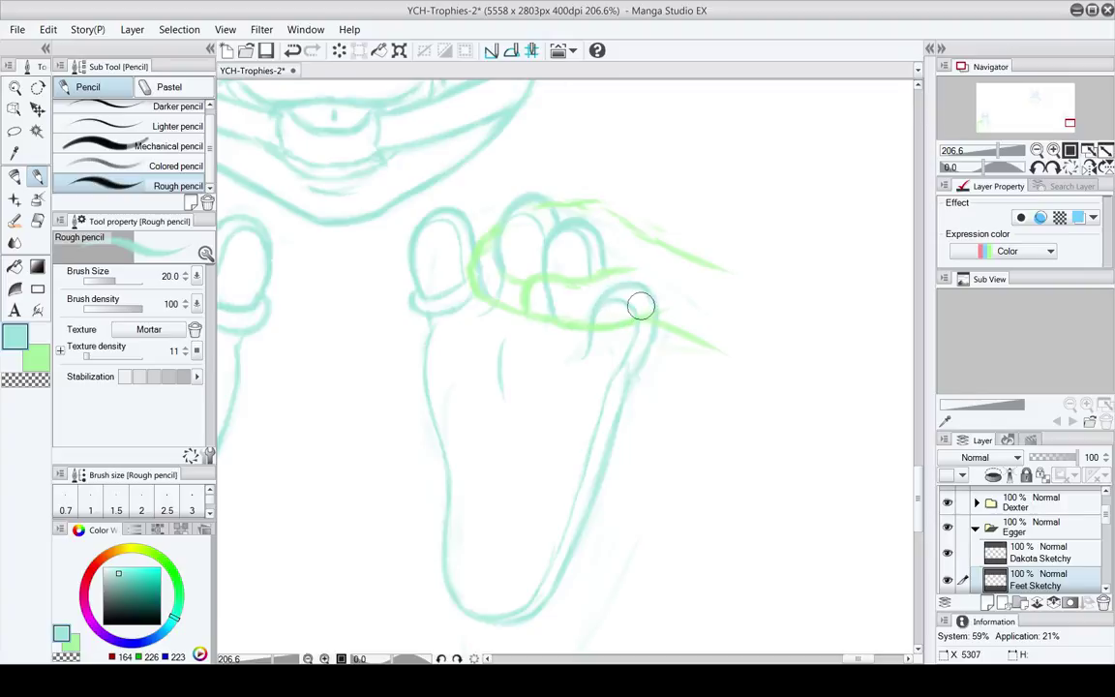
{"action": "key", "text": "e"}
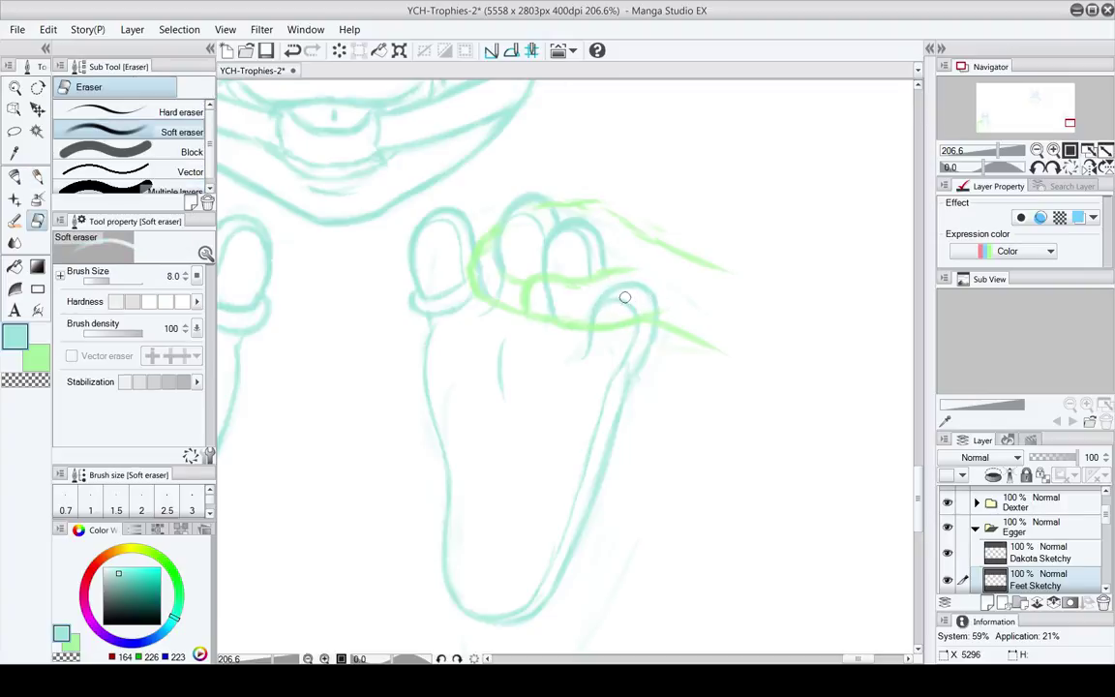
{"action": "left_click_drag", "start_coordinate": [642, 340], "coordinate": [653, 274]}
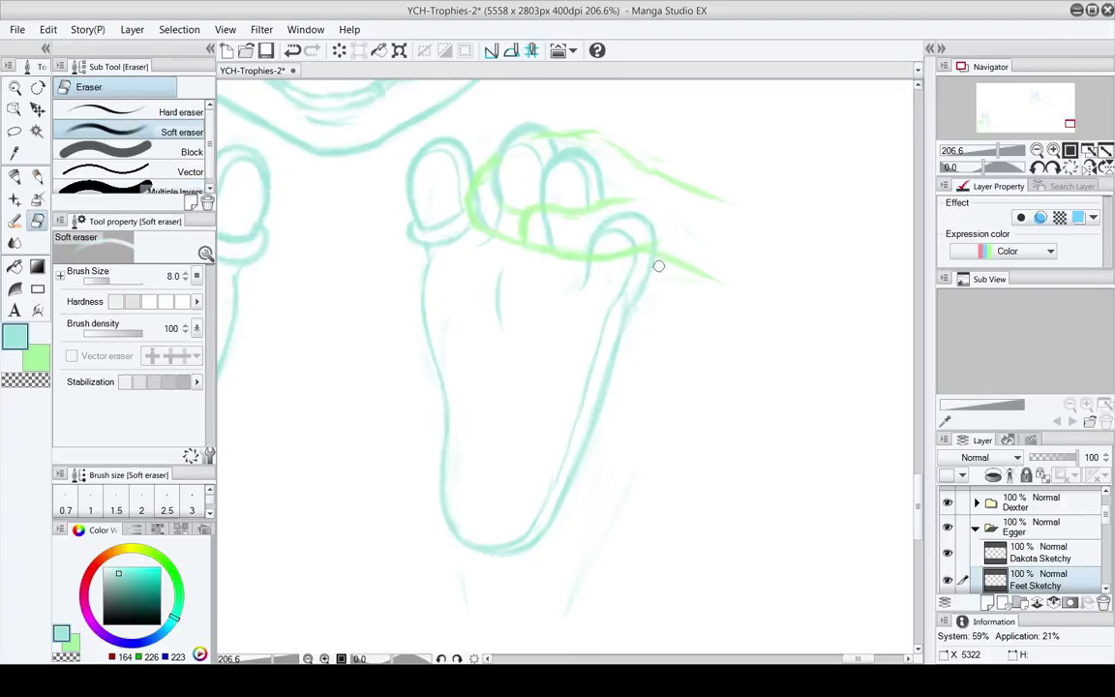
Redraw and trim the lines where the little toe's outer contour meets the outer side of the sole
{"action": "key", "text": "p"}
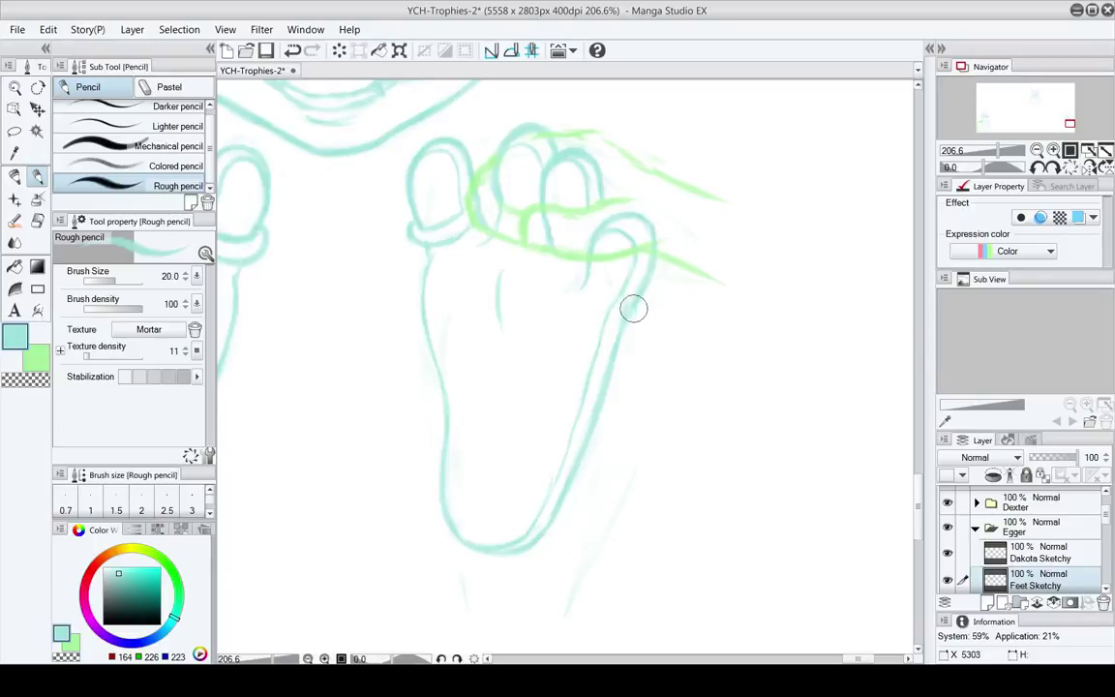
{"action": "key", "text": "e"}
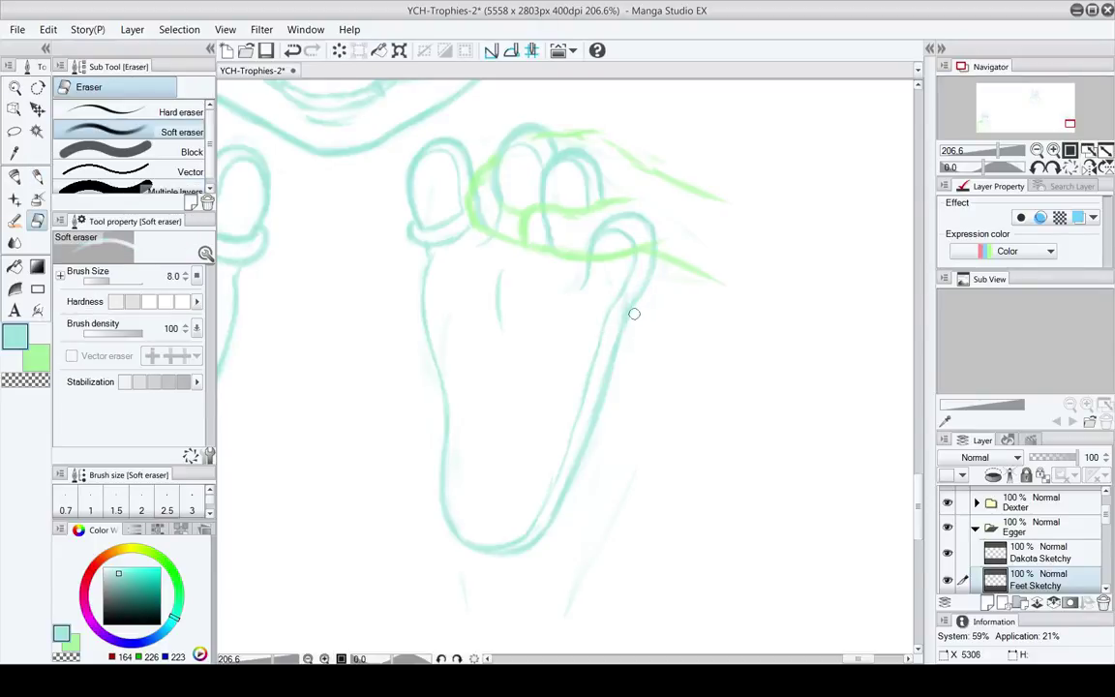
{"action": "key", "text": "p"}
{"action": "key", "text": "e"}
{"action": "key", "text": "p"}
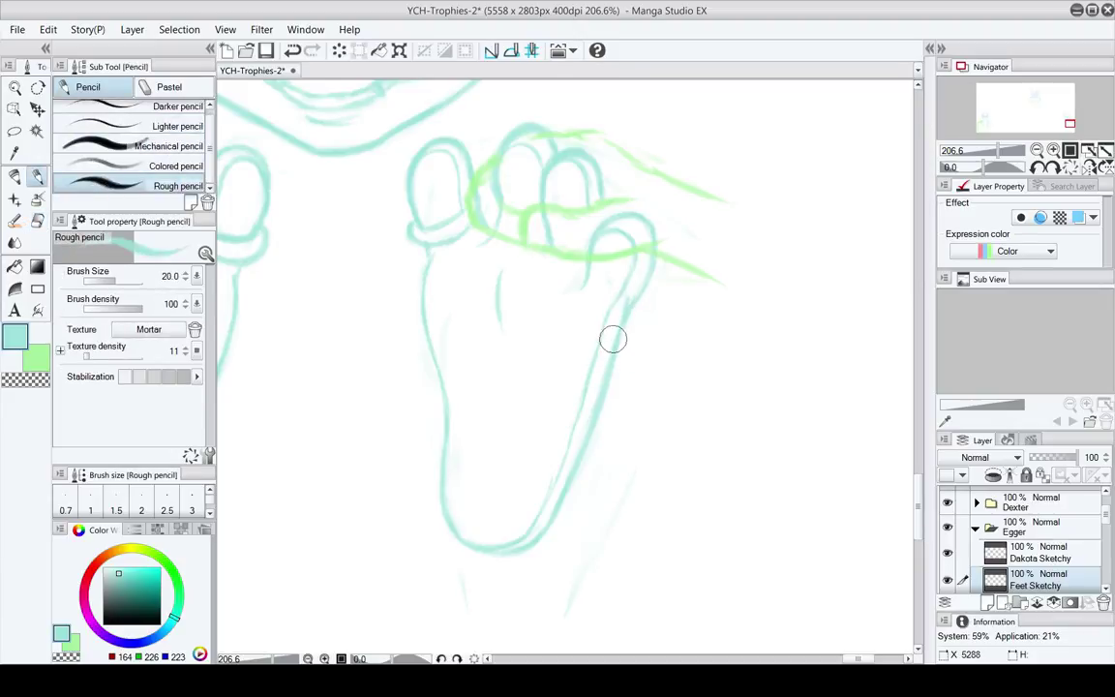
{"action": "key", "text": "e"}
Thin and retrace the double line along the sole's lower outer side down to the heel
{"action": "left_click_drag", "start_coordinate": [601, 382], "coordinate": [651, 267]}
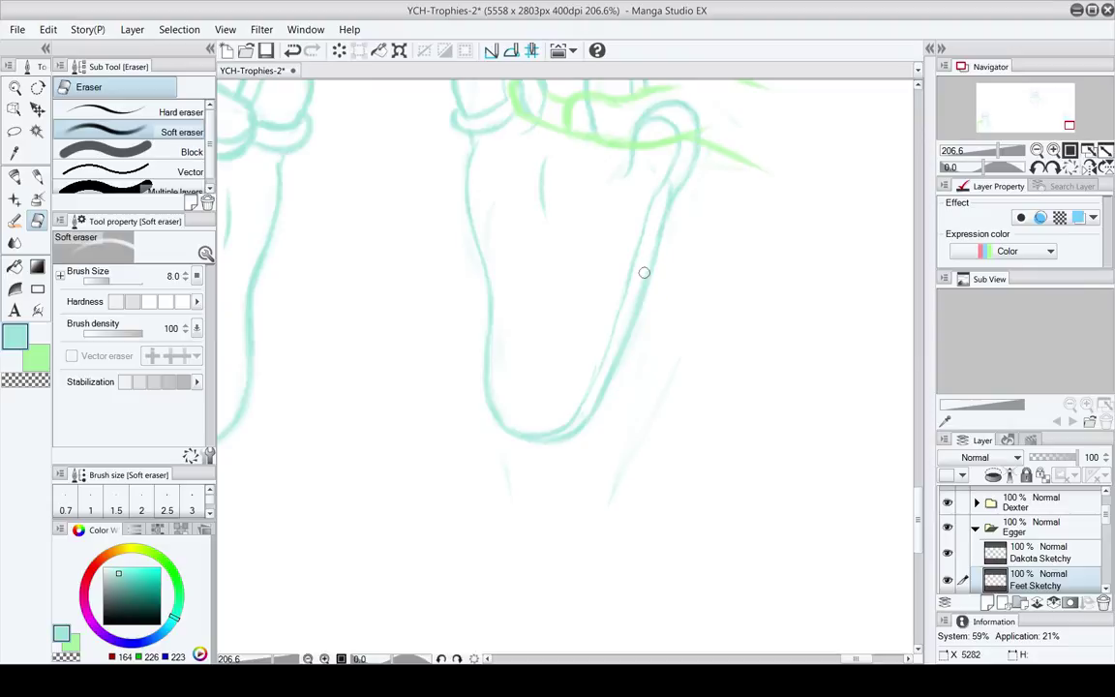
{"action": "left_click_drag", "start_coordinate": [622, 331], "coordinate": [664, 265]}
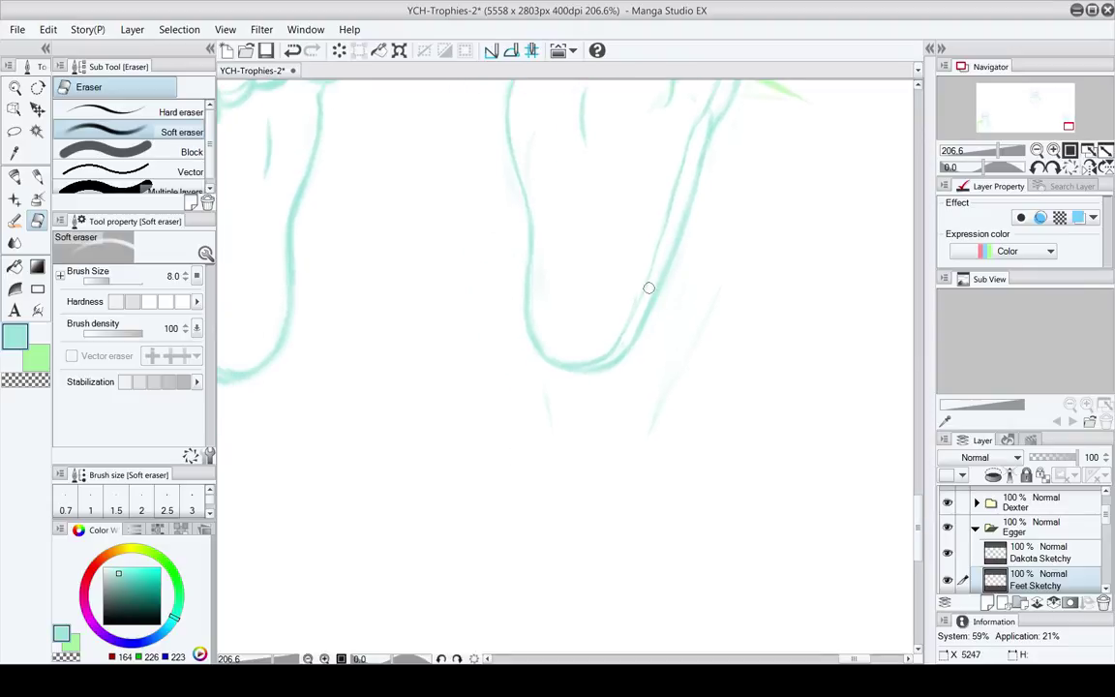
{"action": "key", "text": "p"}
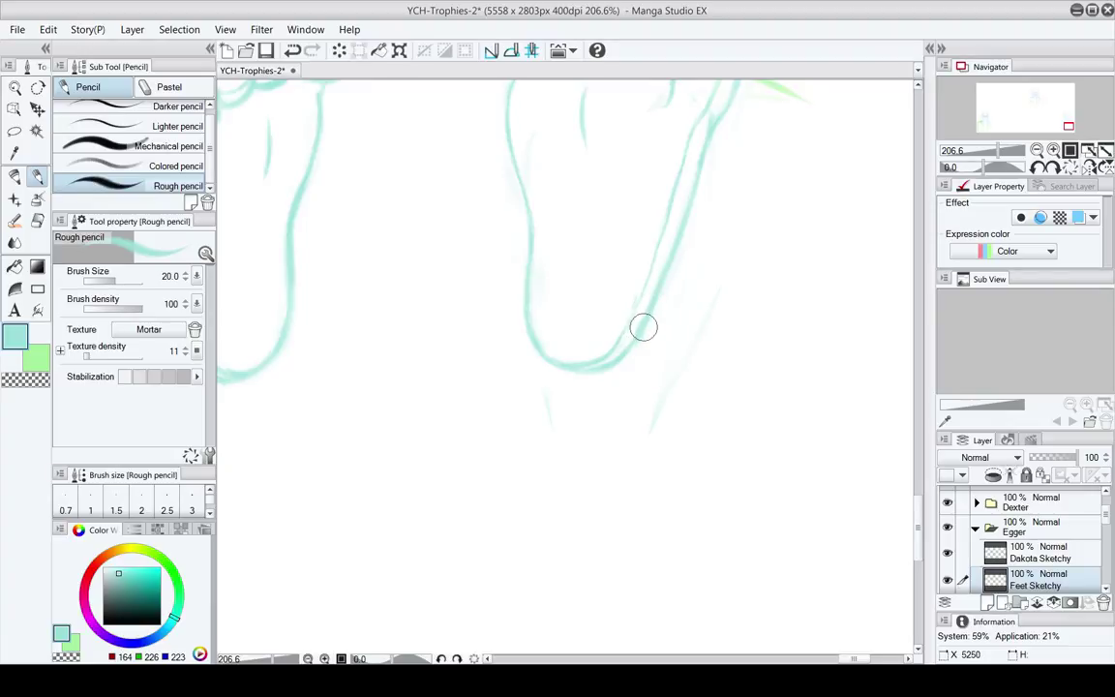
{"action": "key", "text": "e"}
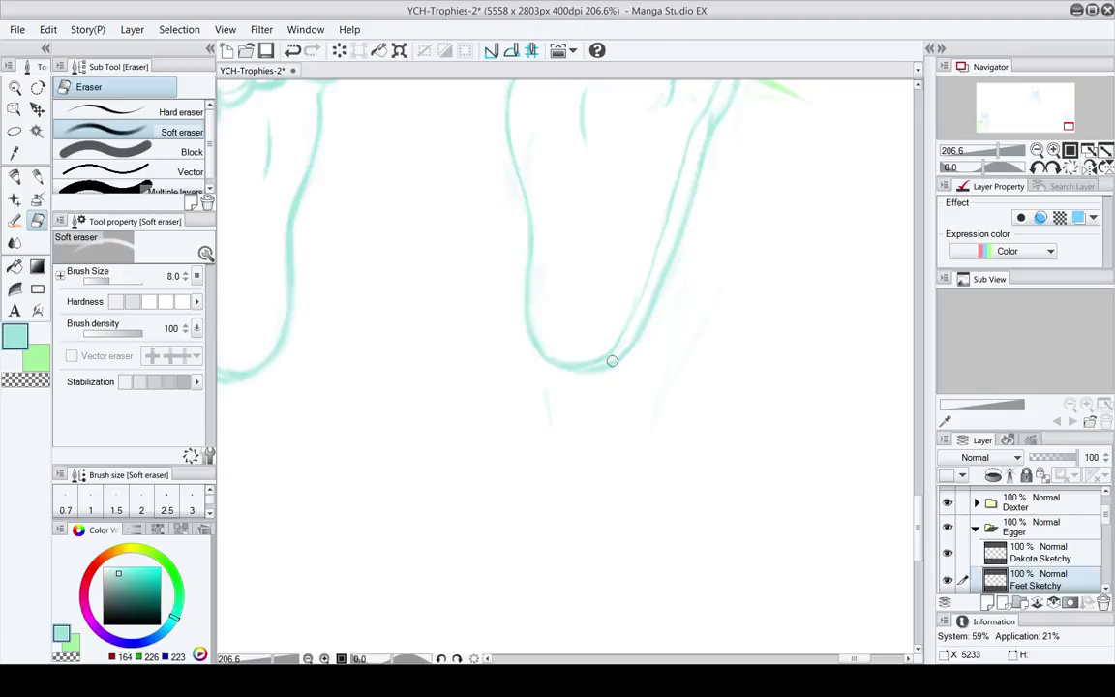
Refine the bottom curve of the right-hand foot's heel and erase the excess where the inner line merges
{"action": "mouse_move", "coordinate": [612, 361]}
{"action": "left_mouse_down"}
{"action": "mouse_move", "coordinate": [626, 376]}
{"action": "mouse_move", "coordinate": [597, 501]}
{"action": "left_mouse_up"}
{"action": "key", "text": "p"}
{"action": "key", "text": "e"}
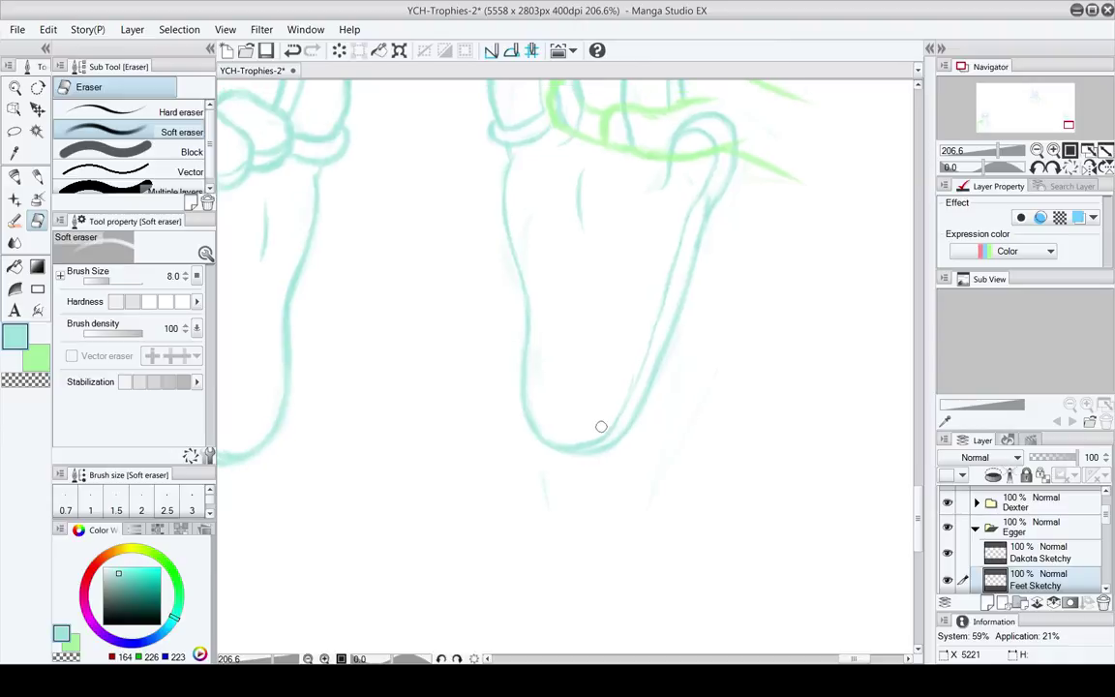
{"action": "mouse_move", "coordinate": [578, 444]}
{"action": "left_mouse_down"}
{"action": "mouse_move", "coordinate": [560, 460]}
{"action": "mouse_move", "coordinate": [561, 487]}
{"action": "left_mouse_up"}
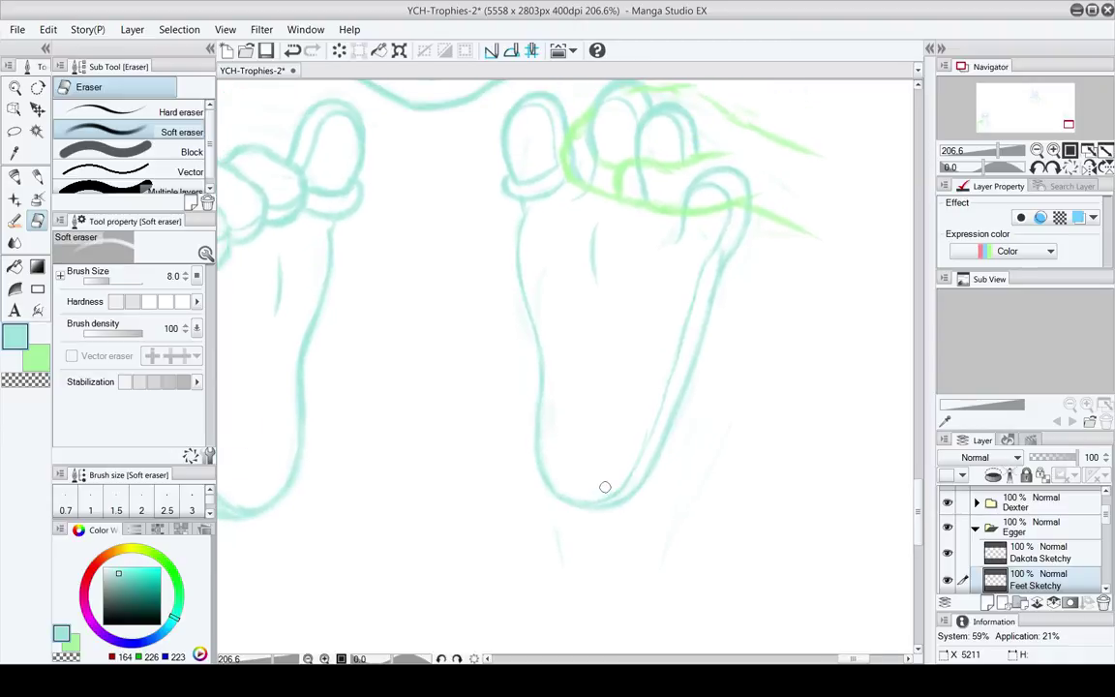
{"action": "left_click_drag", "start_coordinate": [579, 339], "coordinate": [618, 421]}
Make the Dakota Sketchy layer active and save the drawing
{"action": "left_click", "coordinate": [1040, 544]}
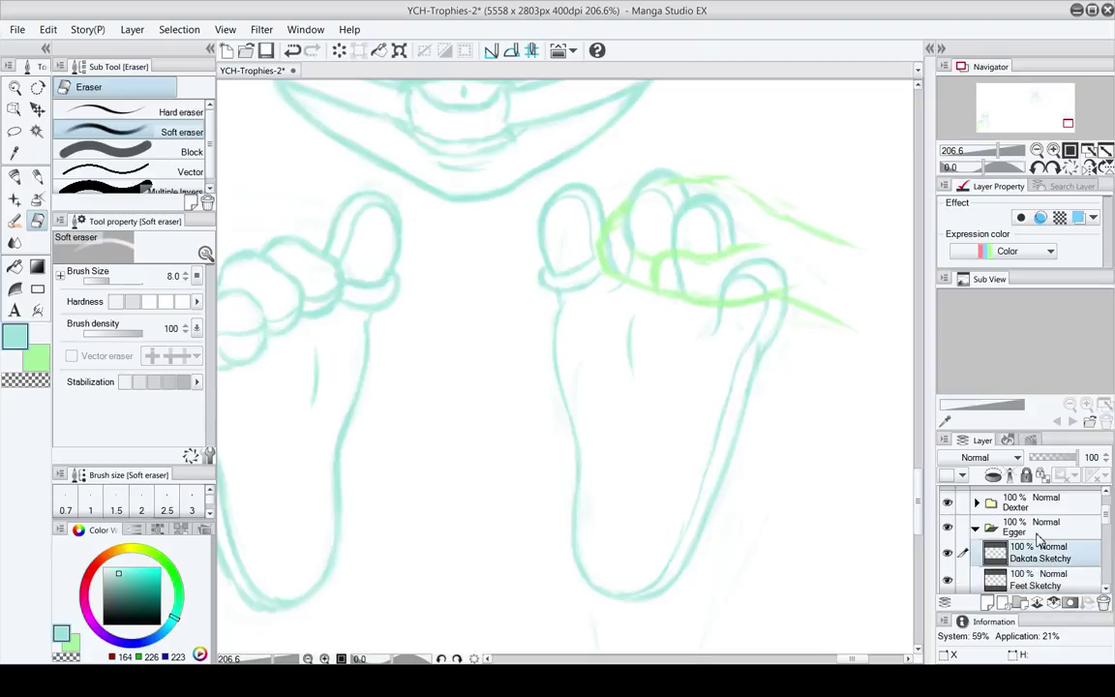
{"action": "key", "text": "ctrl+s"}
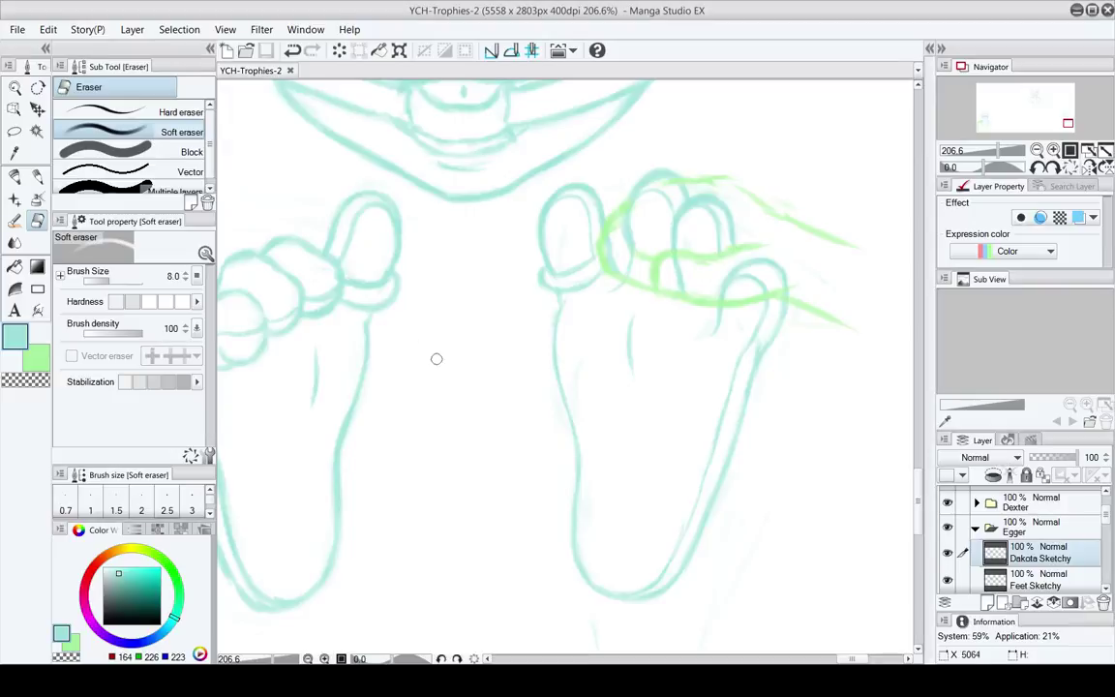
Examine both feet together with the face and the green hand to check the sketch's overall proportions
{"action": "key", "text": "space"}
{"action": "left_click_drag", "start_coordinate": [556, 452], "coordinate": [544, 383]}
{"action": "mouse_move", "coordinate": [548, 254]}
{"action": "left_mouse_down"}
{"action": "mouse_move", "coordinate": [542, 333]}
{"action": "mouse_move", "coordinate": [561, 418]}
{"action": "mouse_move", "coordinate": [571, 386]}
{"action": "left_mouse_up"}
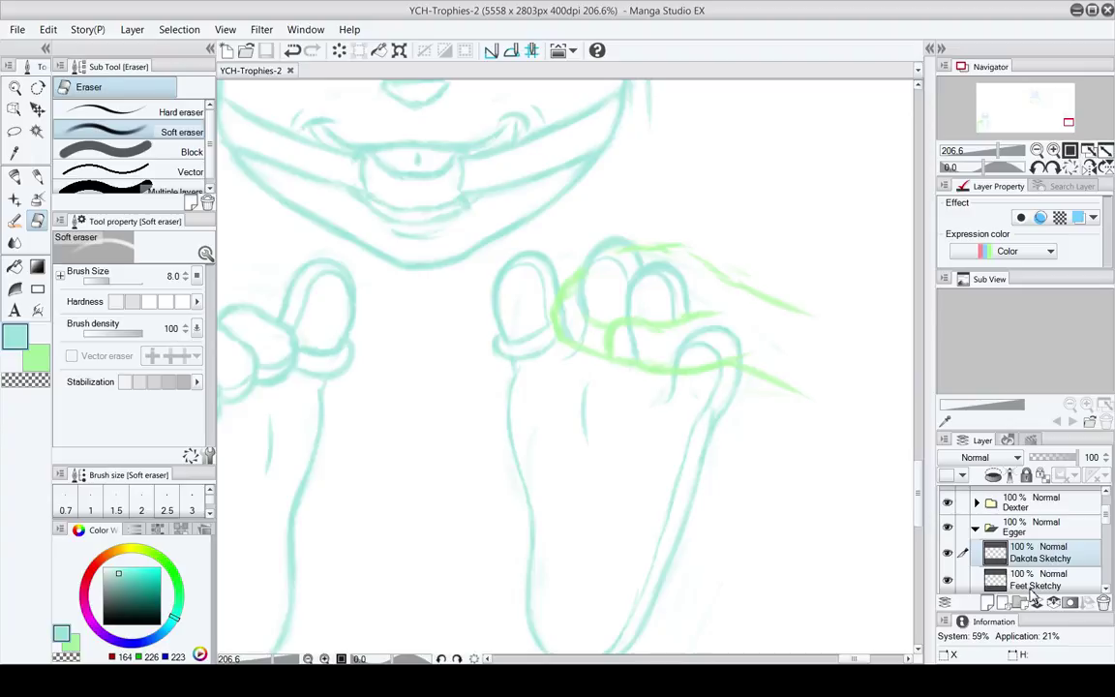
{"action": "left_click_drag", "start_coordinate": [741, 423], "coordinate": [674, 448]}
{"action": "left_click", "coordinate": [14, 88]}
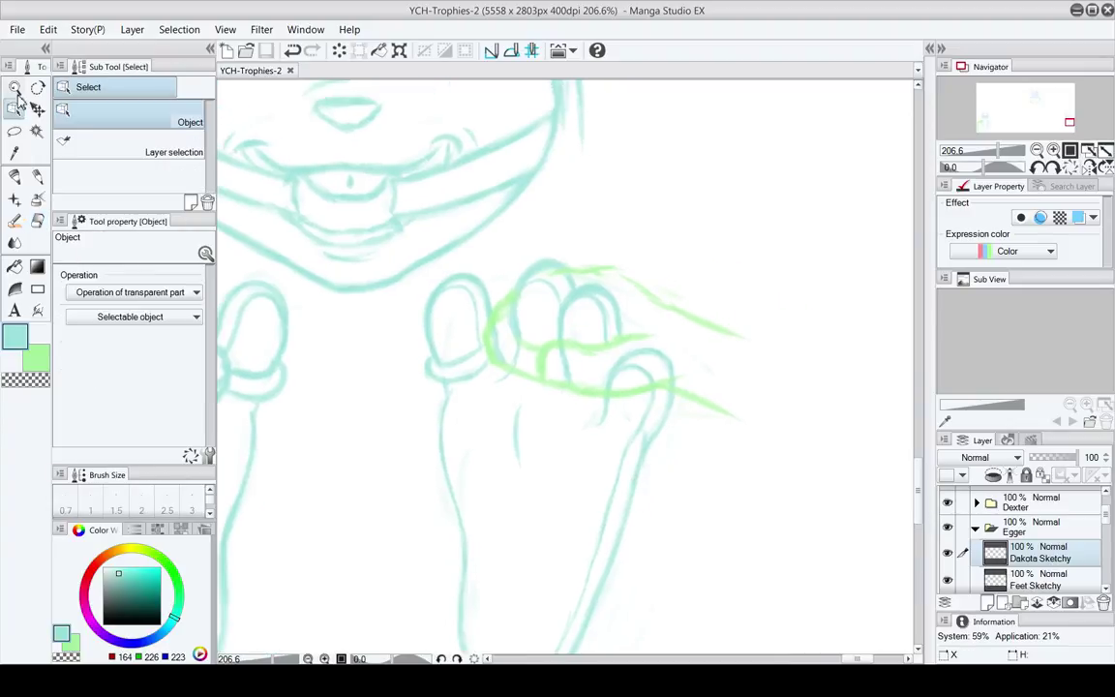
{"action": "left_click", "coordinate": [14, 87]}
{"action": "left_click_drag", "start_coordinate": [720, 356], "coordinate": [588, 287]}
{"action": "mouse_move", "coordinate": [634, 407]}
{"action": "left_mouse_down"}
{"action": "mouse_move", "coordinate": [665, 422]}
{"action": "mouse_move", "coordinate": [668, 452]}
{"action": "mouse_move", "coordinate": [642, 463]}
{"action": "left_mouse_up"}
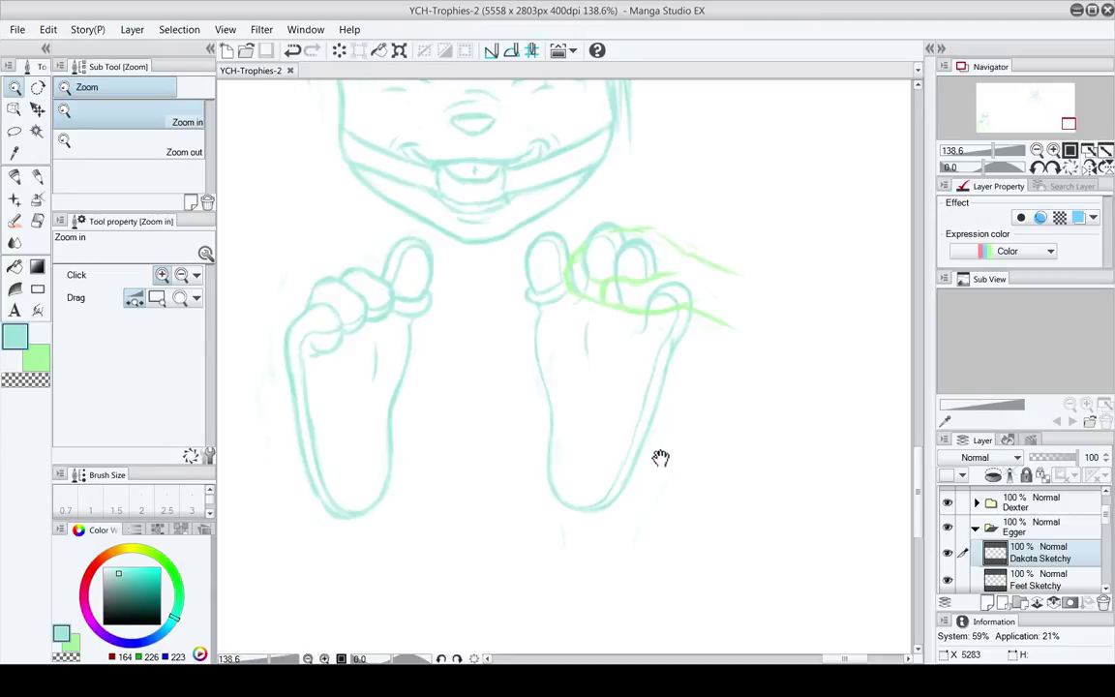
{"action": "left_click_drag", "start_coordinate": [663, 441], "coordinate": [641, 484]}
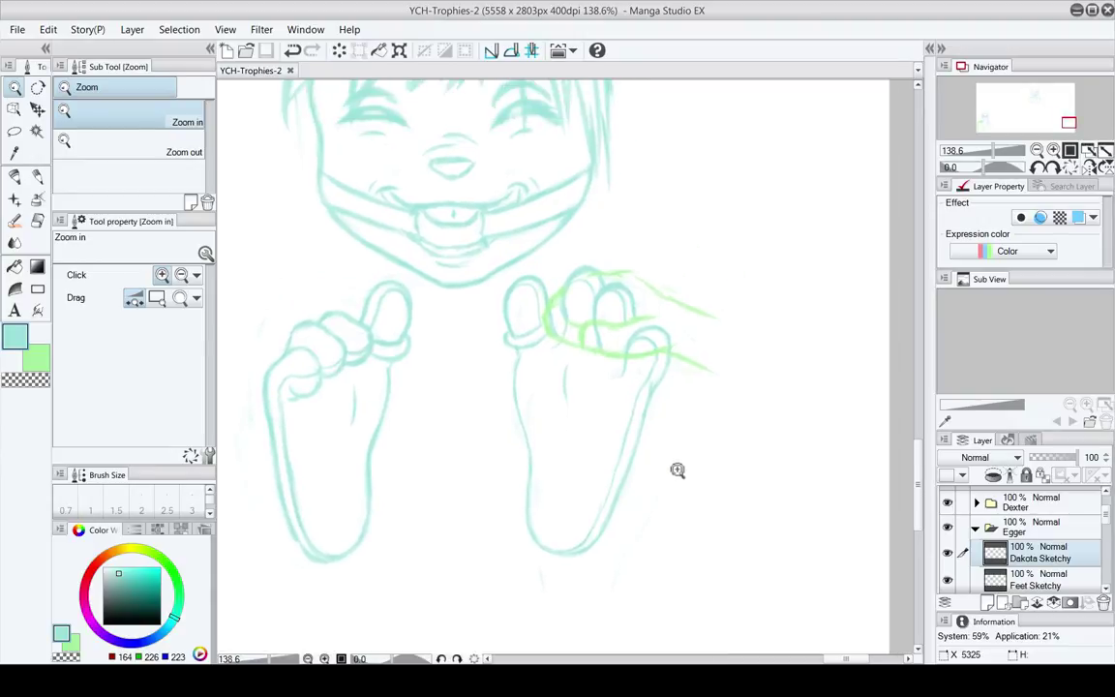
{"action": "scroll", "coordinate": [620, 407], "scroll_direction": "up", "scroll_amount": 2}
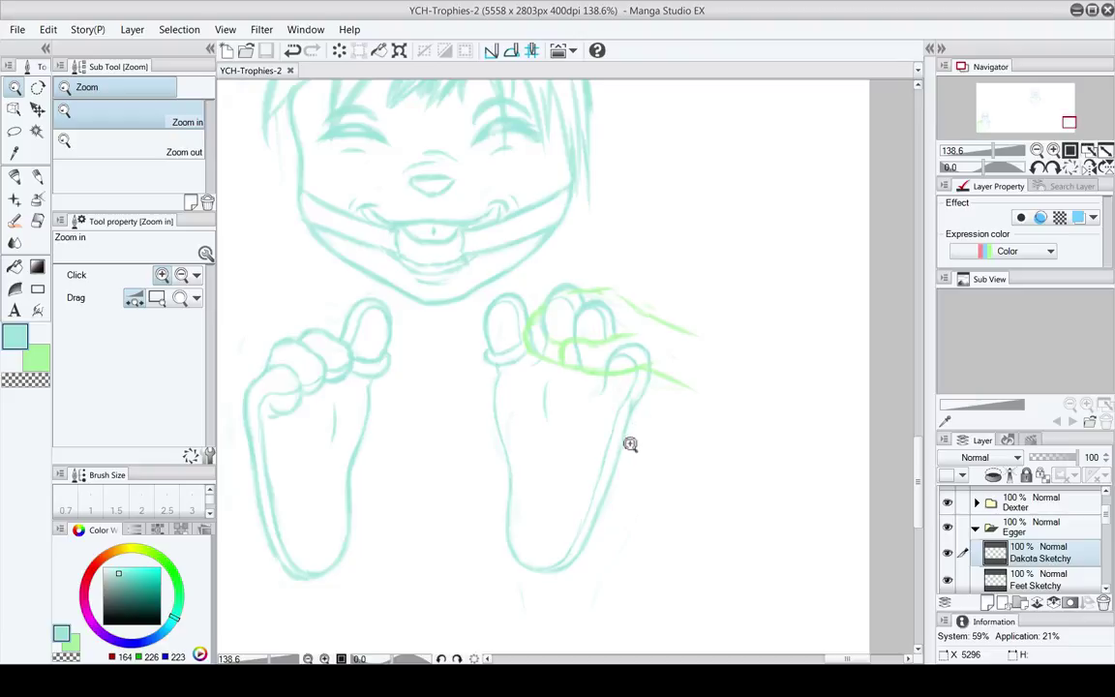
{"action": "left_click_drag", "start_coordinate": [625, 411], "coordinate": [670, 376]}
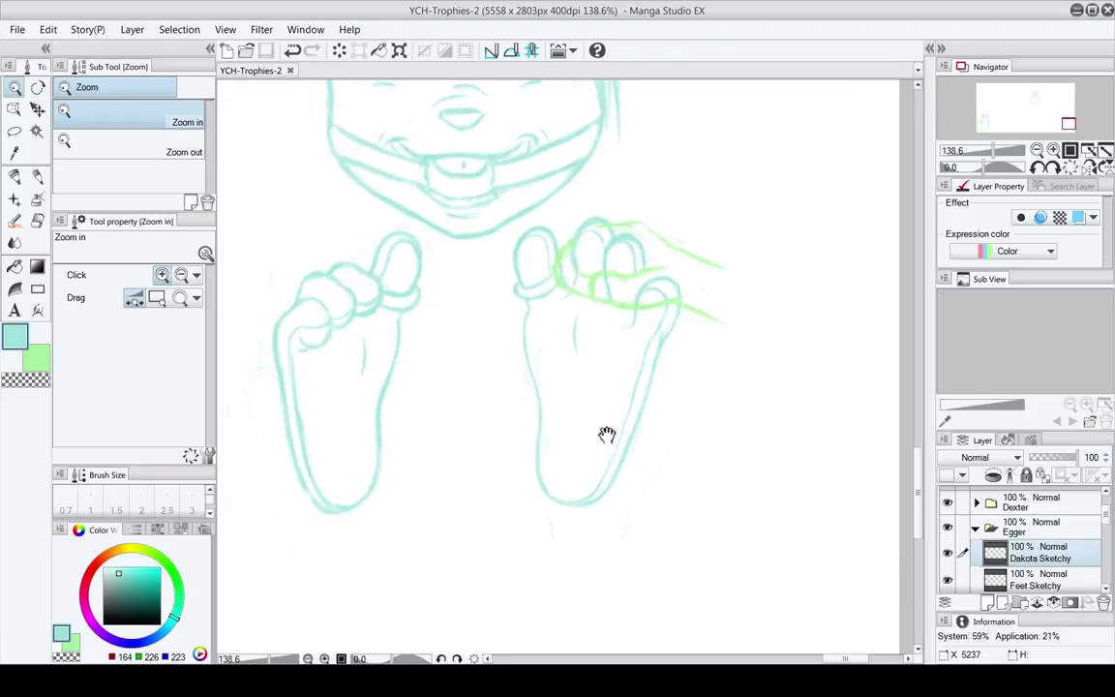
{"action": "left_click_drag", "start_coordinate": [635, 434], "coordinate": [694, 408]}
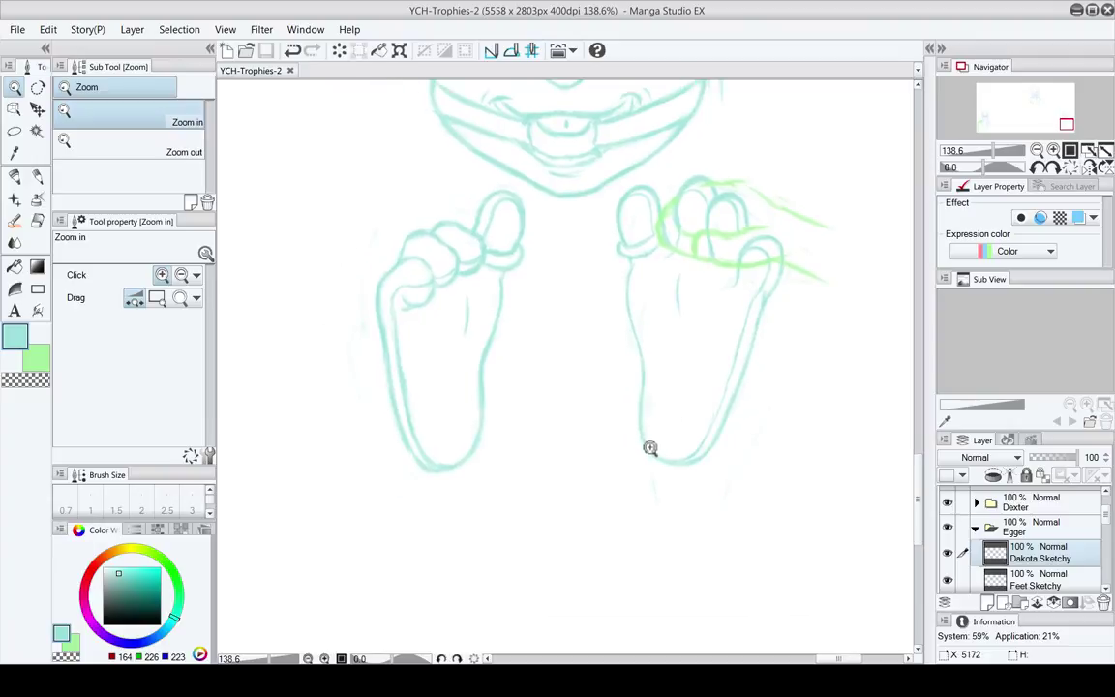
{"action": "left_click_drag", "start_coordinate": [492, 391], "coordinate": [508, 368]}
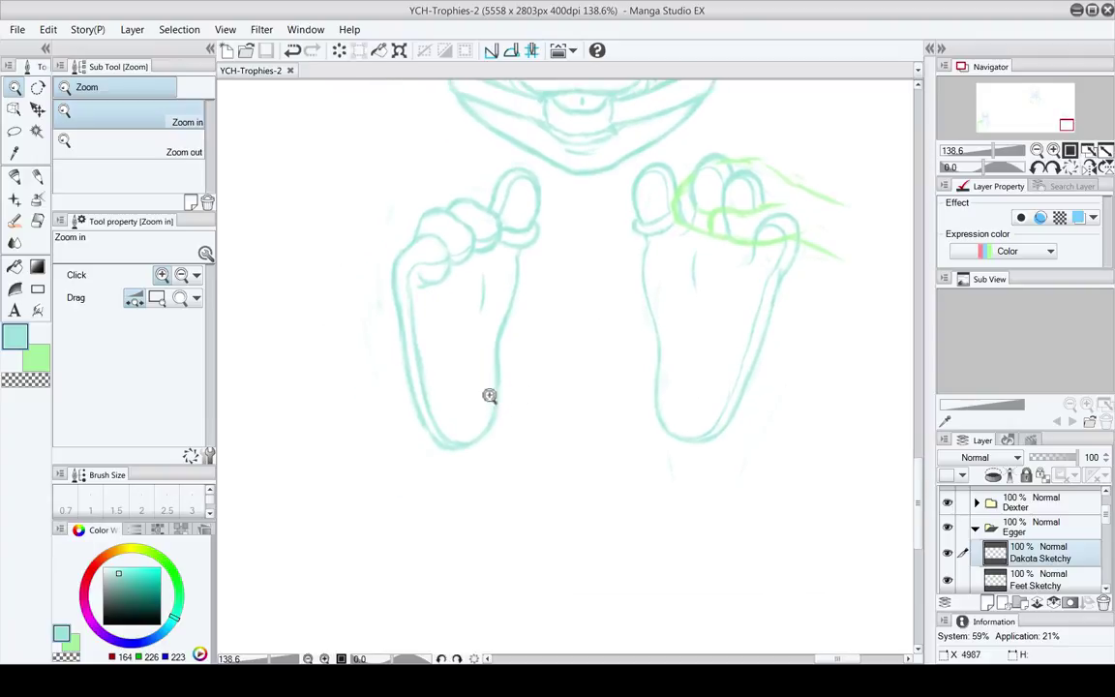
Switch the drawing color to green and rough in the first finger of a hand reaching diagonally across the left-hand foot's sole
{"action": "left_click", "coordinate": [484, 383]}
{"action": "left_click", "coordinate": [523, 363]}
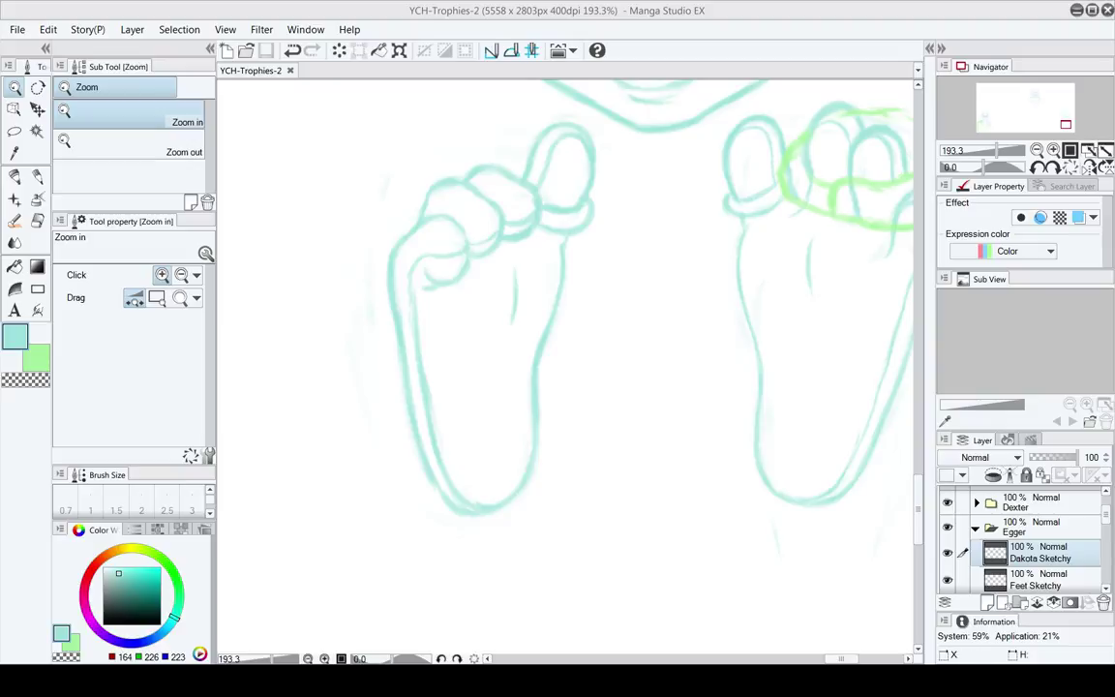
{"action": "left_click_drag", "start_coordinate": [545, 453], "coordinate": [504, 466]}
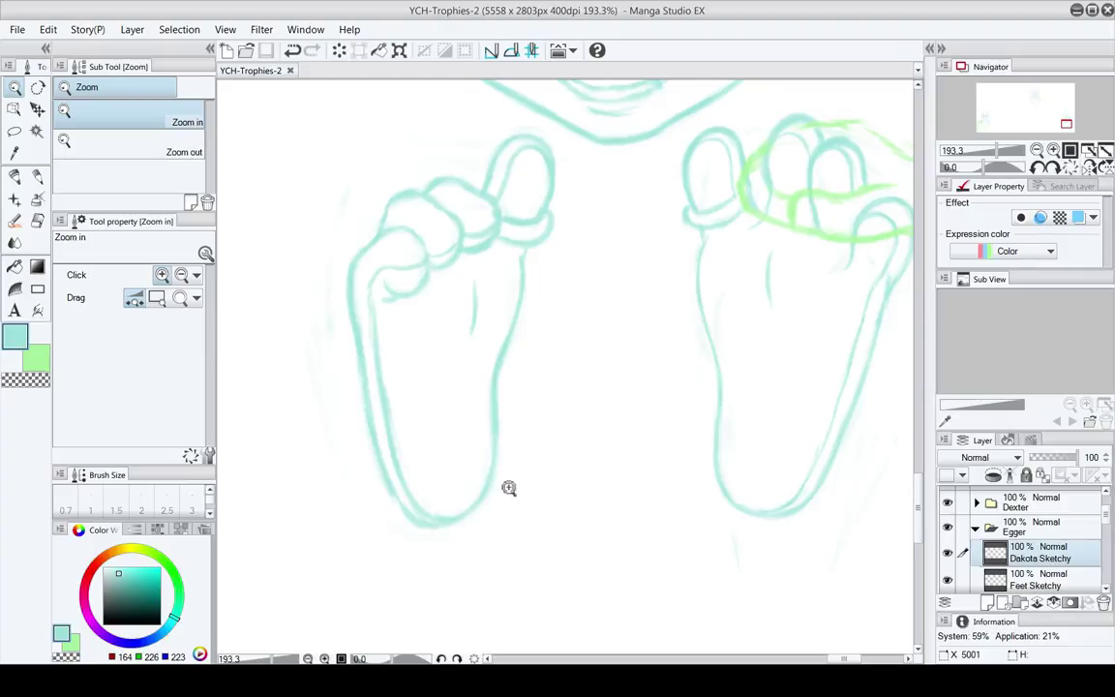
{"action": "left_click", "coordinate": [38, 180]}
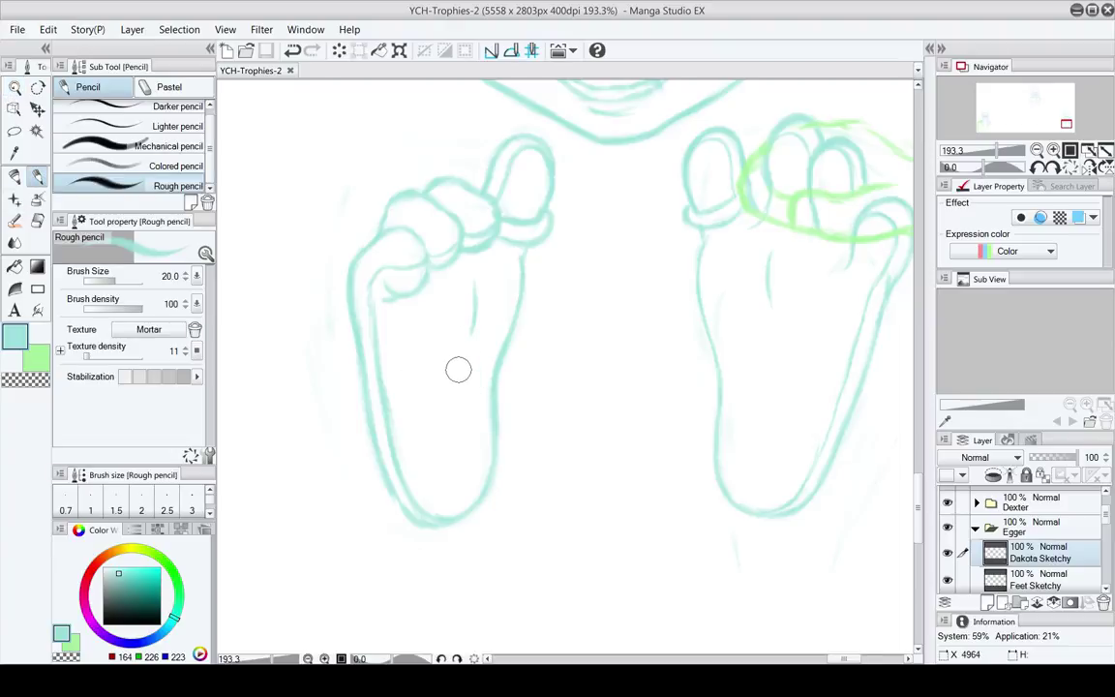
{"action": "left_click_drag", "start_coordinate": [389, 366], "coordinate": [402, 343]}
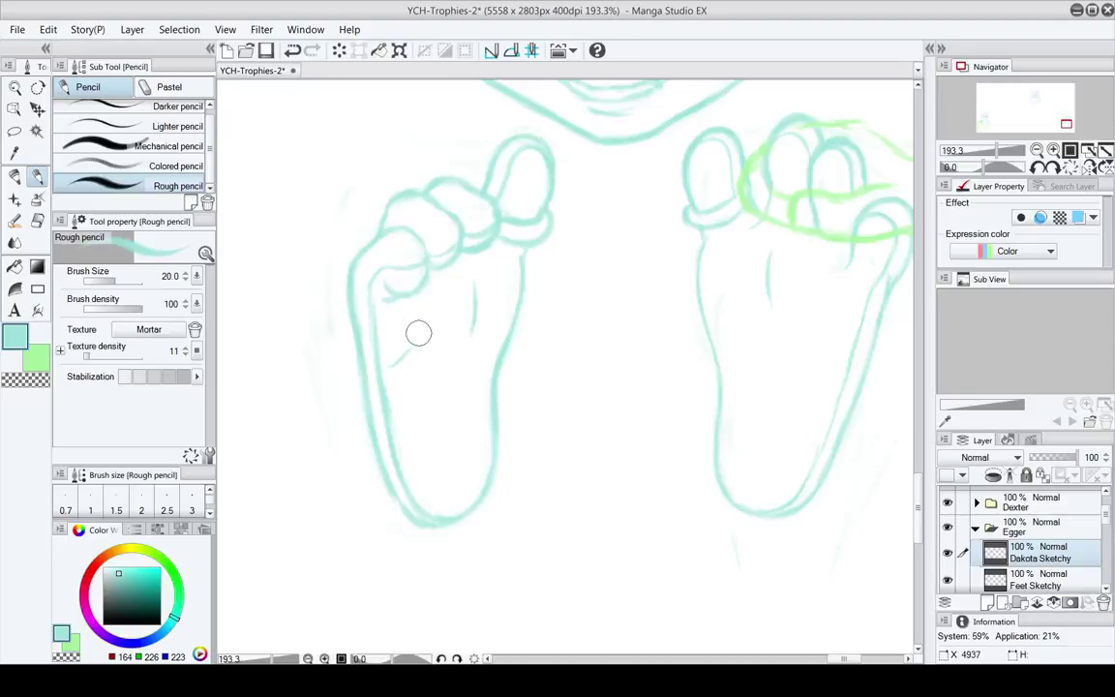
{"action": "key", "text": "x"}
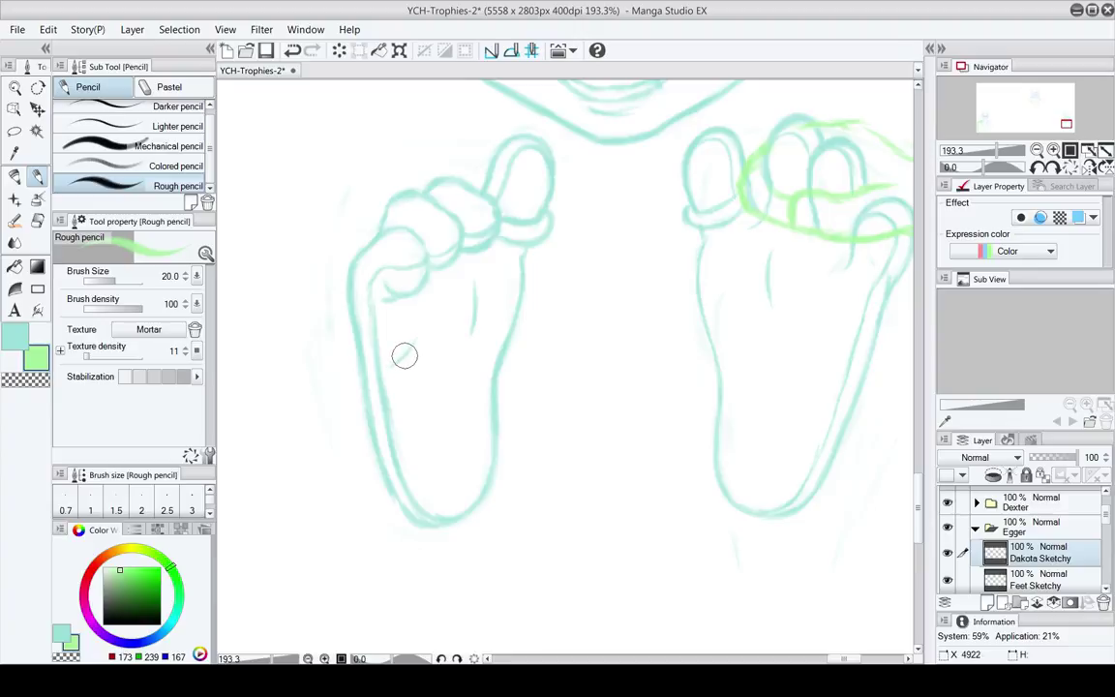
{"action": "mouse_move", "coordinate": [391, 365]}
{"action": "left_mouse_down"}
{"action": "mouse_move", "coordinate": [429, 321]}
{"action": "mouse_move", "coordinate": [424, 345]}
{"action": "mouse_move", "coordinate": [405, 354]}
{"action": "mouse_move", "coordinate": [433, 321]}
{"action": "left_mouse_up"}
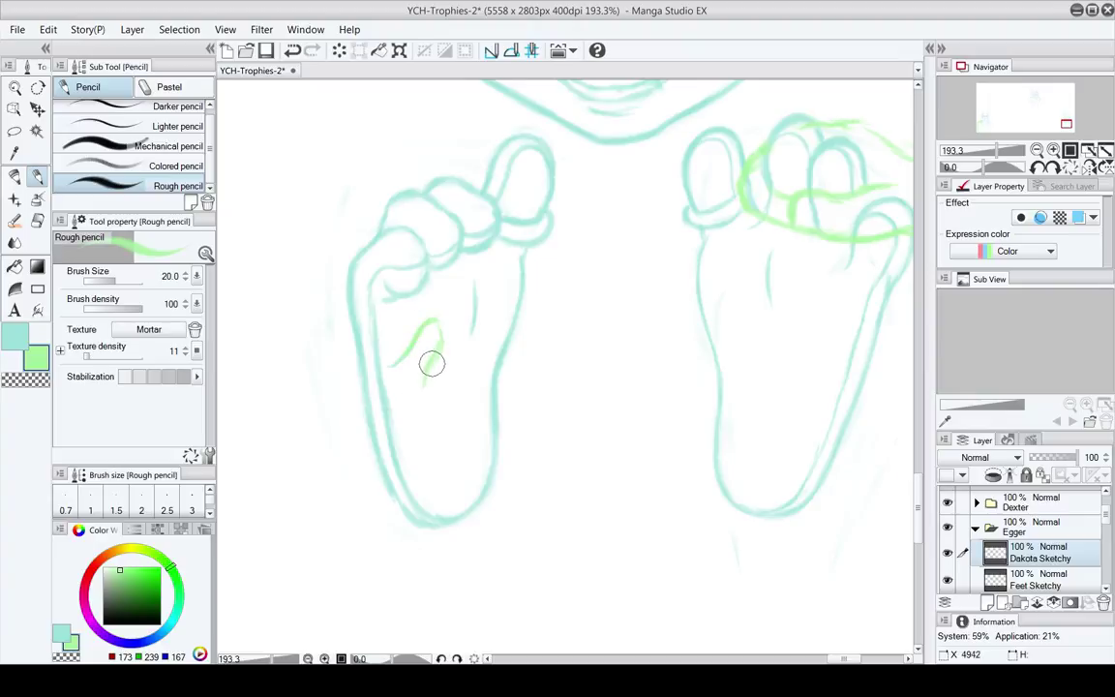
{"action": "left_click_drag", "start_coordinate": [432, 363], "coordinate": [410, 399]}
{"action": "mouse_move", "coordinate": [428, 358]}
{"action": "left_mouse_down"}
{"action": "mouse_move", "coordinate": [399, 400]}
{"action": "mouse_move", "coordinate": [414, 400]}
{"action": "mouse_move", "coordinate": [363, 450]}
{"action": "left_mouse_up"}
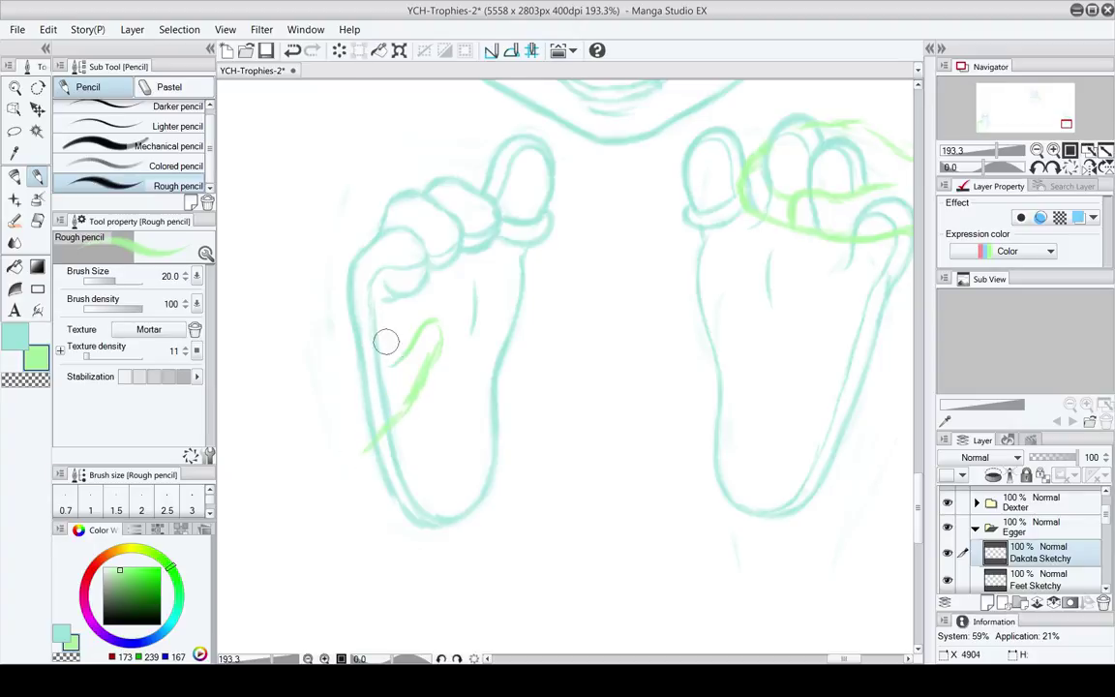
{"action": "mouse_move", "coordinate": [401, 358]}
{"action": "left_mouse_down"}
{"action": "mouse_move", "coordinate": [357, 424]}
{"action": "mouse_move", "coordinate": [409, 318]}
{"action": "mouse_move", "coordinate": [433, 319]}
{"action": "left_mouse_up"}
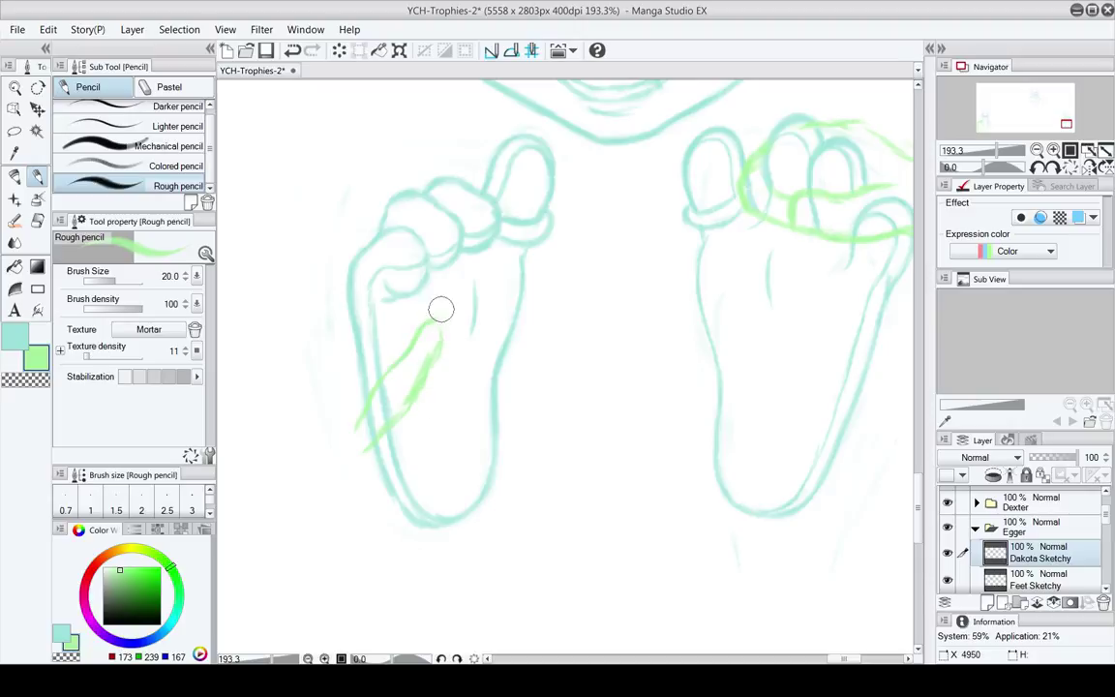
Rough in the remaining fingers and the lower edge of the green hand across the left-hand foot's sole
{"action": "mouse_move", "coordinate": [435, 328]}
{"action": "left_mouse_down"}
{"action": "mouse_move", "coordinate": [447, 310]}
{"action": "mouse_move", "coordinate": [460, 331]}
{"action": "mouse_move", "coordinate": [464, 311]}
{"action": "mouse_move", "coordinate": [430, 398]}
{"action": "left_mouse_up"}
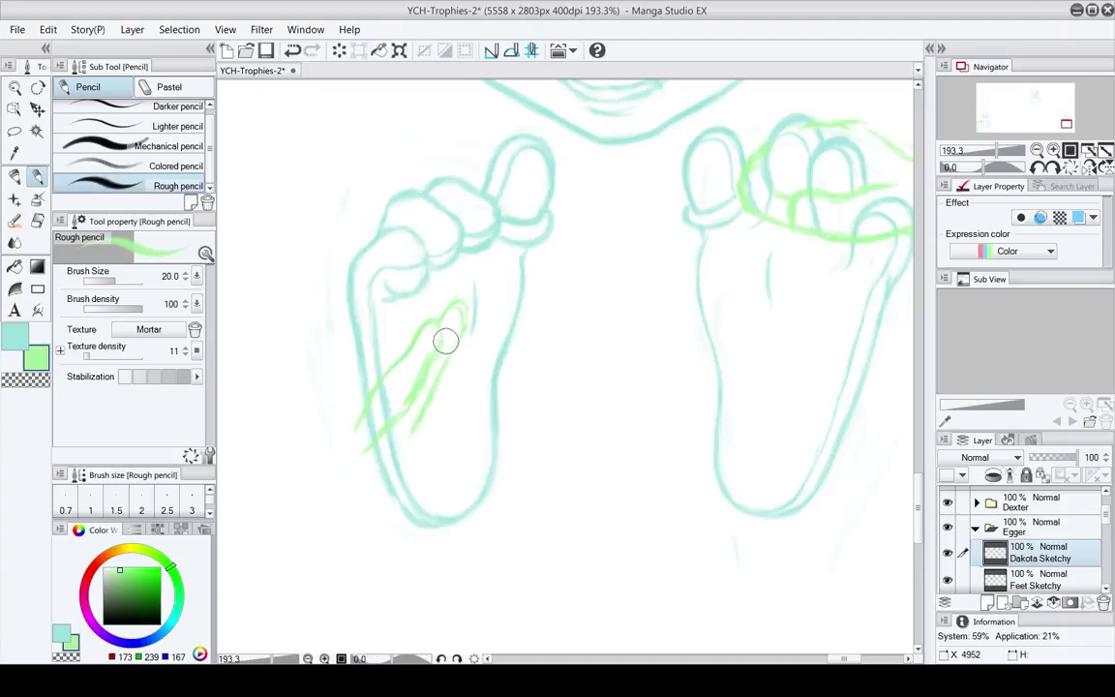
{"action": "mouse_move", "coordinate": [456, 341]}
{"action": "left_mouse_down"}
{"action": "mouse_move", "coordinate": [458, 394]}
{"action": "mouse_move", "coordinate": [415, 426]}
{"action": "mouse_move", "coordinate": [435, 369]}
{"action": "mouse_move", "coordinate": [453, 356]}
{"action": "mouse_move", "coordinate": [458, 379]}
{"action": "mouse_move", "coordinate": [438, 376]}
{"action": "mouse_move", "coordinate": [461, 374]}
{"action": "mouse_move", "coordinate": [453, 401]}
{"action": "mouse_move", "coordinate": [463, 384]}
{"action": "mouse_move", "coordinate": [438, 440]}
{"action": "left_mouse_up"}
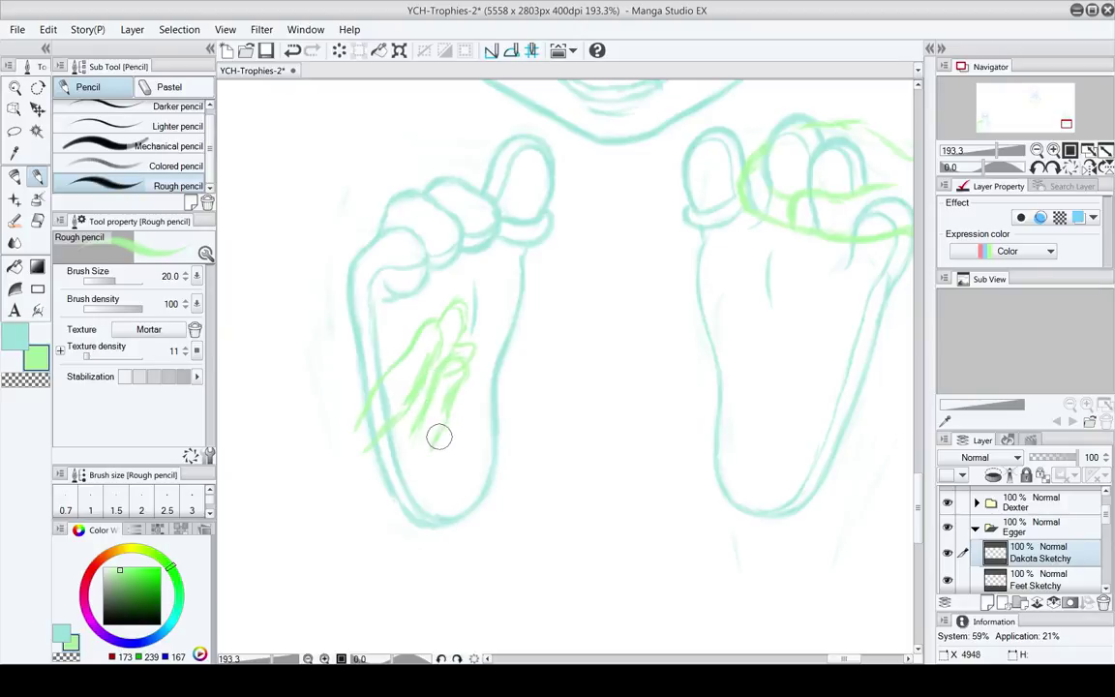
{"action": "mouse_move", "coordinate": [439, 454]}
{"action": "left_mouse_down"}
{"action": "mouse_move", "coordinate": [457, 377]}
{"action": "mouse_move", "coordinate": [454, 416]}
{"action": "left_mouse_up"}
{"action": "mouse_move", "coordinate": [448, 416]}
{"action": "left_mouse_down"}
{"action": "mouse_move", "coordinate": [436, 473]}
{"action": "mouse_move", "coordinate": [418, 498]}
{"action": "mouse_move", "coordinate": [398, 492]}
{"action": "left_mouse_up"}
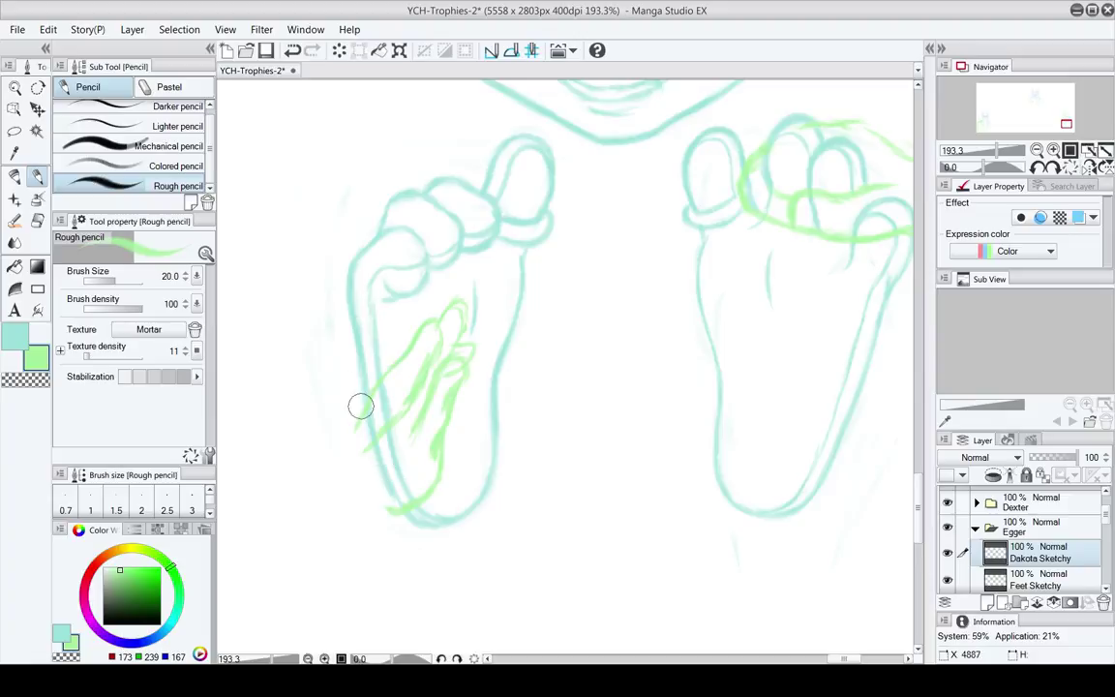
Sketch the hand's wrist line beyond the left-hand foot's outer edge and thin it with the Soft eraser at size 12
{"action": "mouse_move", "coordinate": [416, 328]}
{"action": "left_mouse_down"}
{"action": "mouse_move", "coordinate": [357, 382]}
{"action": "mouse_move", "coordinate": [370, 369]}
{"action": "mouse_move", "coordinate": [354, 403]}
{"action": "mouse_move", "coordinate": [368, 384]}
{"action": "mouse_move", "coordinate": [298, 441]}
{"action": "mouse_move", "coordinate": [366, 370]}
{"action": "mouse_move", "coordinate": [317, 445]}
{"action": "mouse_move", "coordinate": [318, 416]}
{"action": "mouse_move", "coordinate": [341, 394]}
{"action": "mouse_move", "coordinate": [335, 436]}
{"action": "left_mouse_up"}
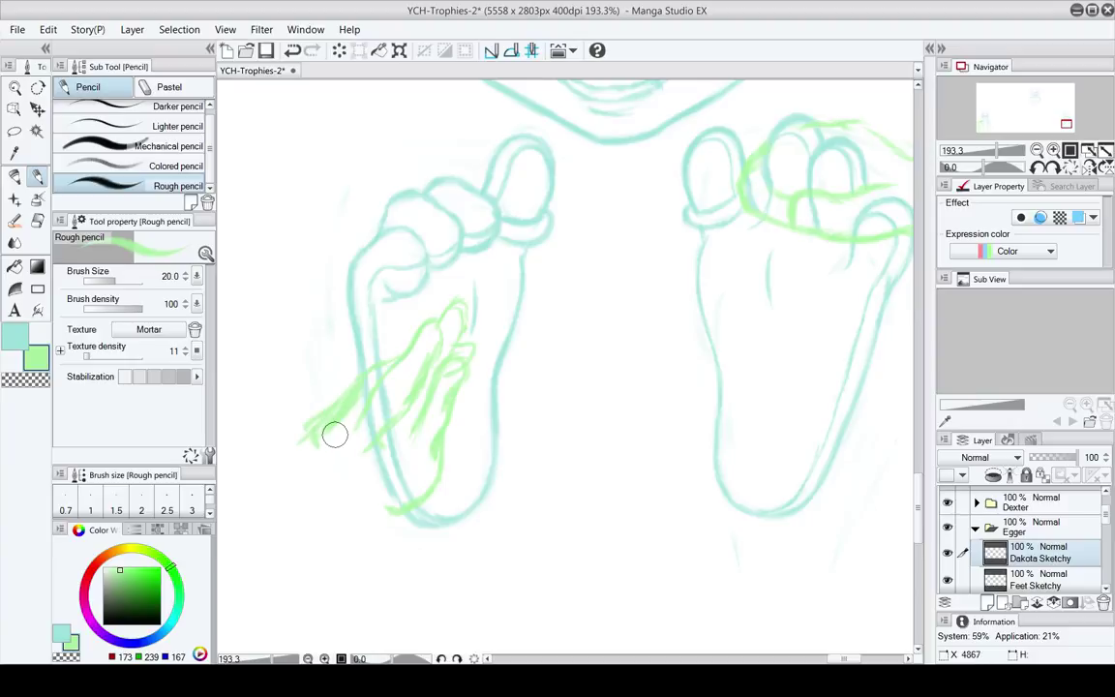
{"action": "key", "text": "e"}
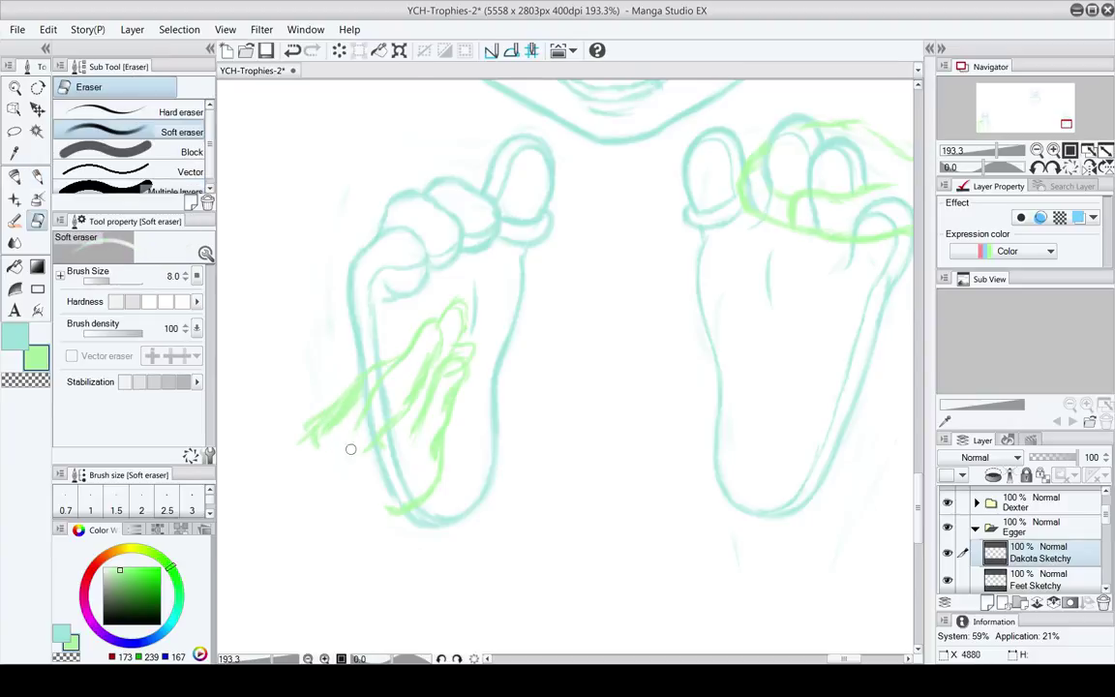
{"action": "left_click_drag", "start_coordinate": [327, 371], "coordinate": [364, 336]}
{"action": "key", "text": "bracketright"}
{"action": "key", "text": "bracketright"}
{"action": "left_click_drag", "start_coordinate": [405, 435], "coordinate": [398, 441]}
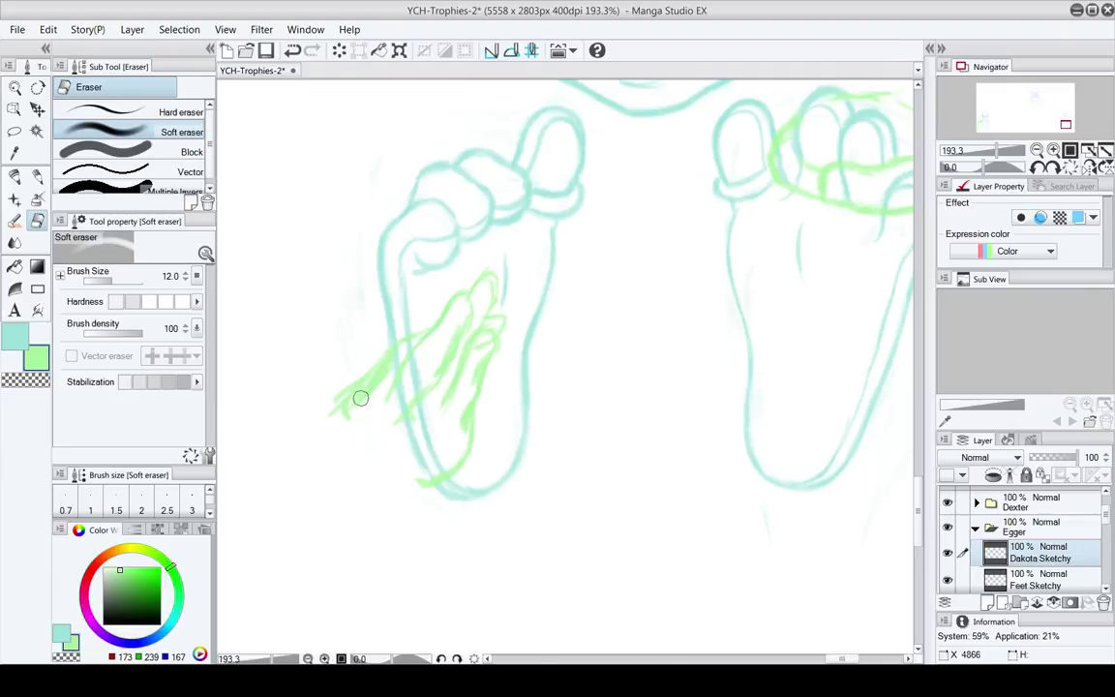
{"action": "left_click_drag", "start_coordinate": [361, 398], "coordinate": [385, 374]}
{"action": "key", "text": "p"}
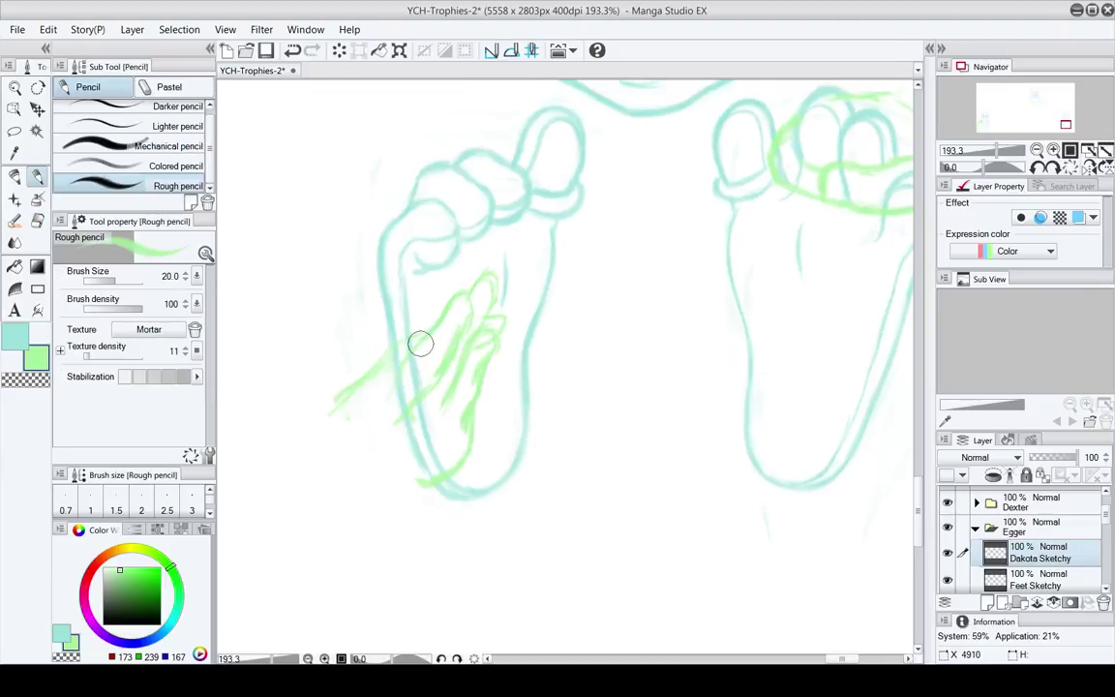
Erase and redraw the upper contour of the green hand where the wrist runs into the first finger
{"action": "key", "text": "e"}
{"action": "key", "text": "p"}
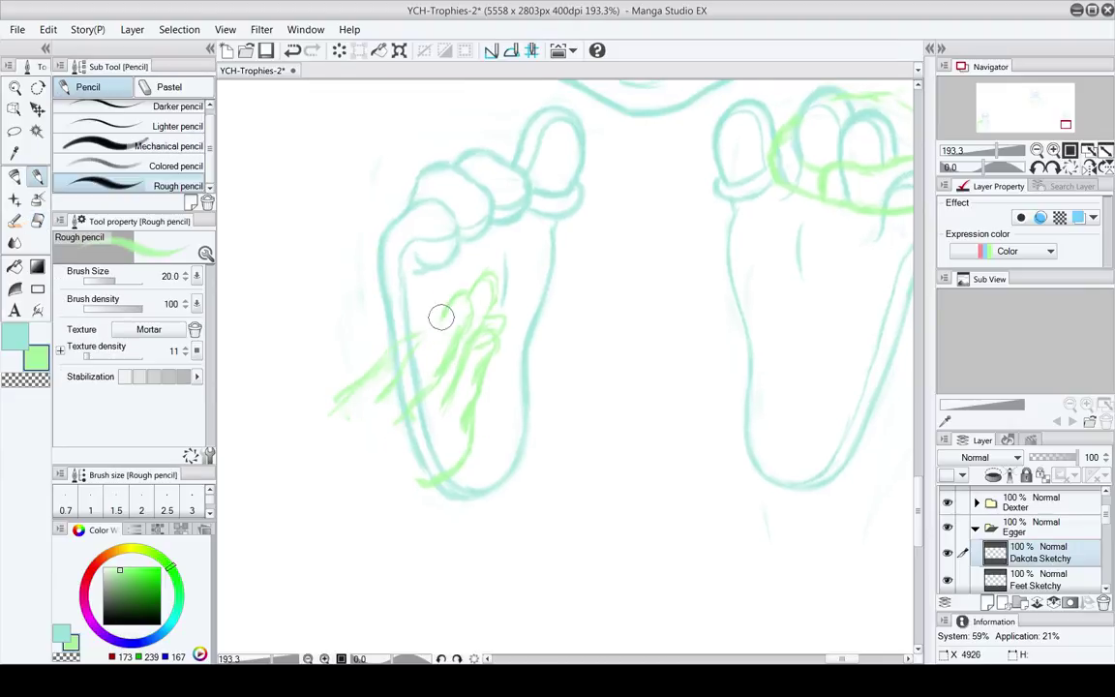
{"action": "key", "text": "e"}
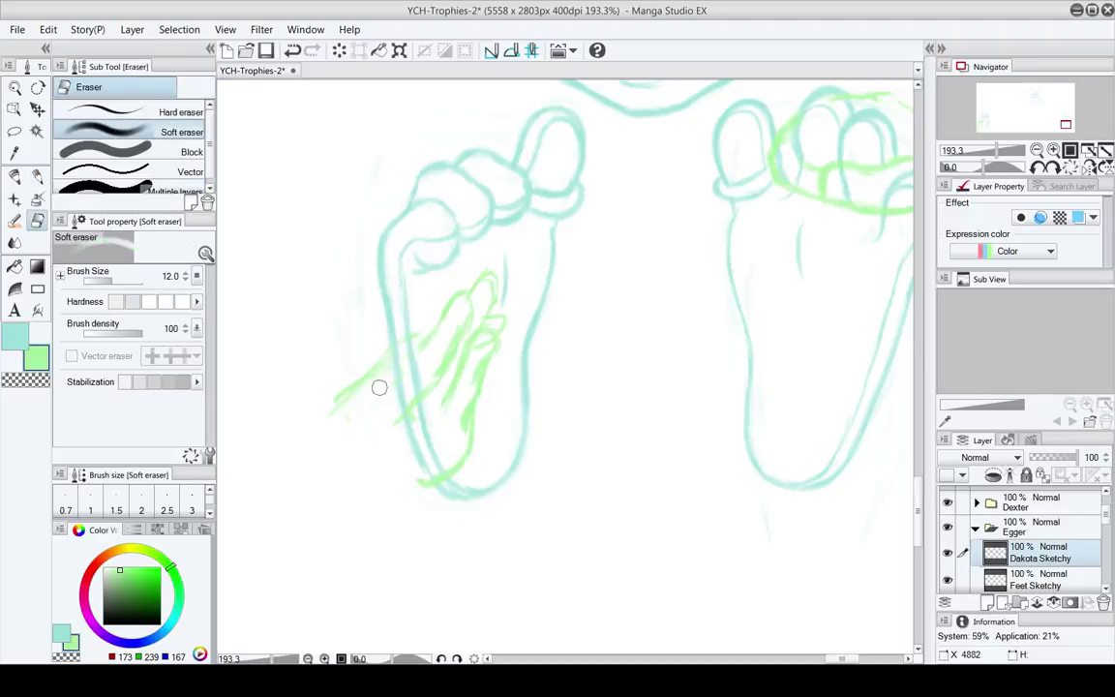
{"action": "key", "text": "p"}
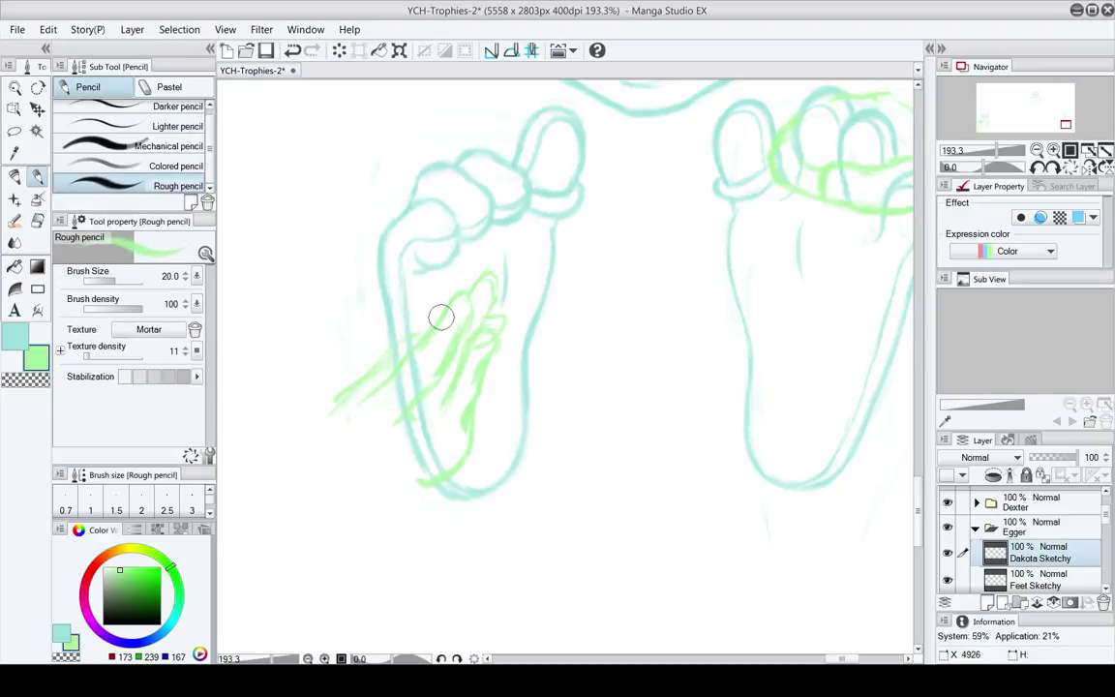
{"action": "key", "text": "e"}
{"action": "left_click_drag", "start_coordinate": [432, 345], "coordinate": [419, 332]}
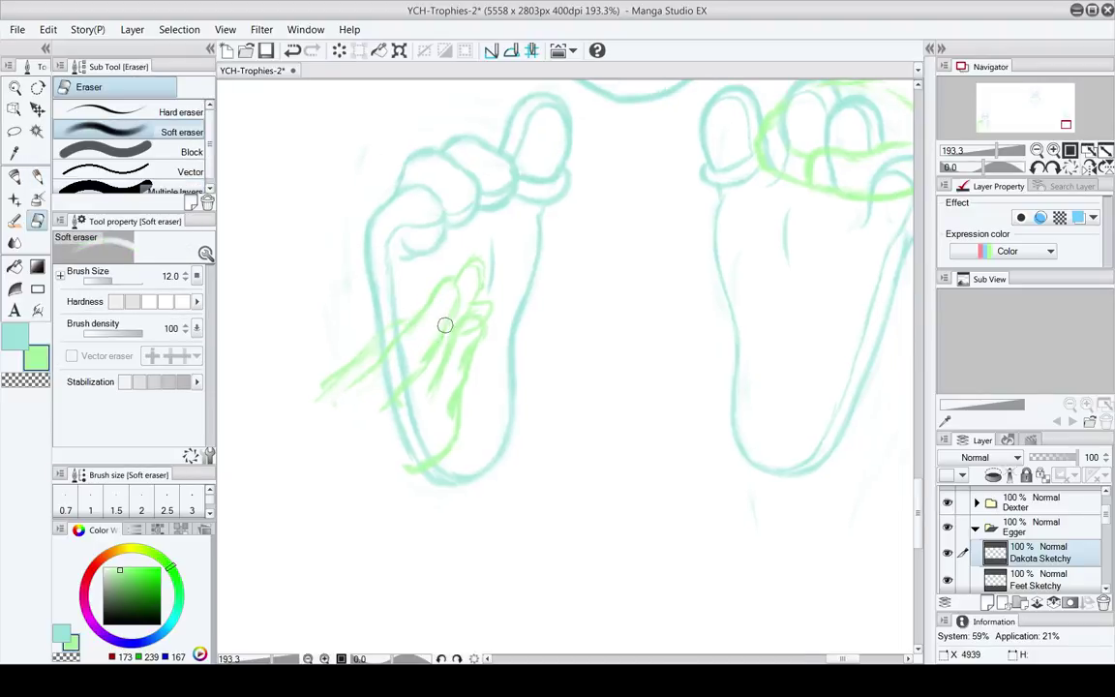
Clean up and redraw the lines separating the green hand's middle fingers with the Rough pencil and Soft eraser
{"action": "key", "text": "p"}
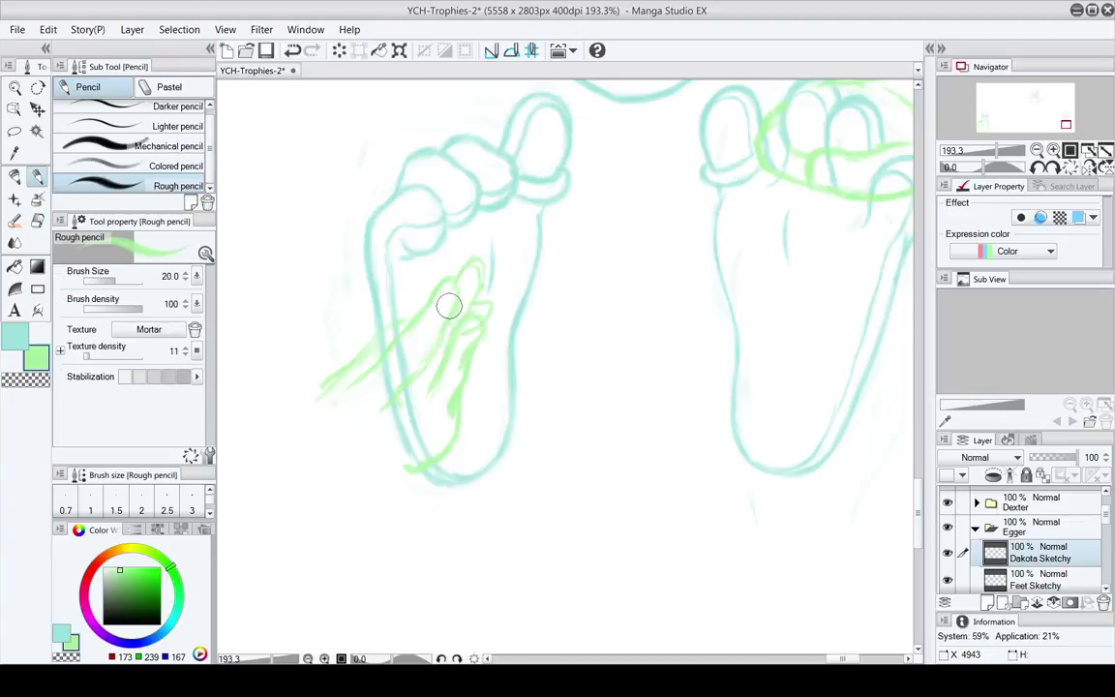
{"action": "key", "text": "e"}
{"action": "key", "text": "p"}
{"action": "key", "text": "e"}
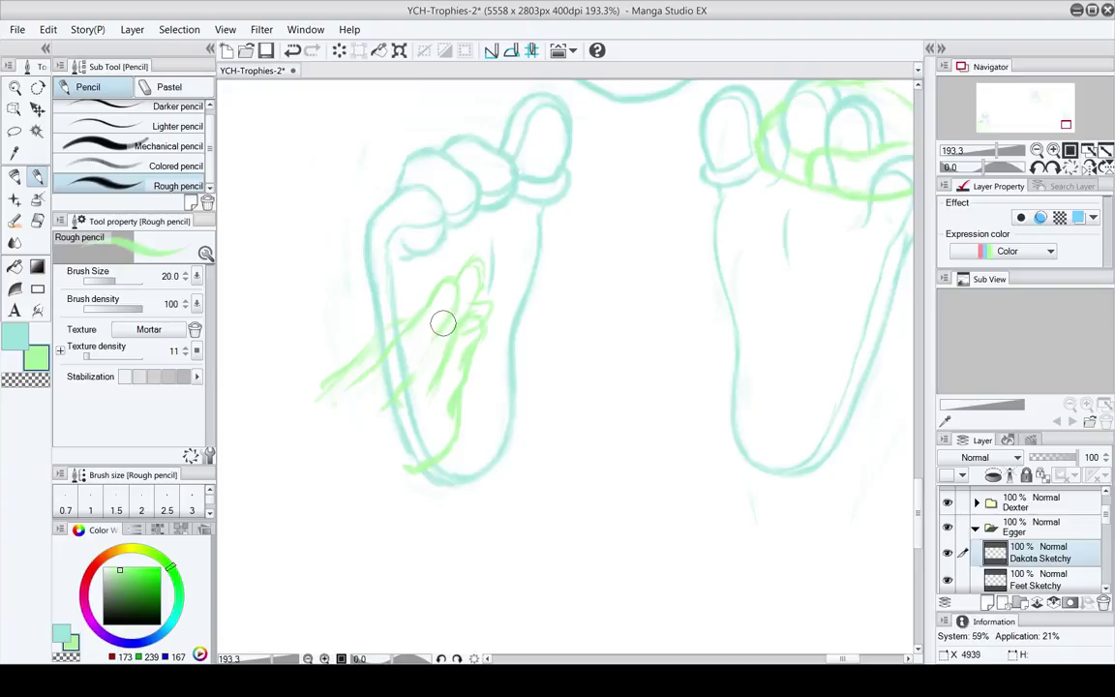
{"action": "left_click_drag", "start_coordinate": [425, 381], "coordinate": [462, 346]}
{"action": "key", "text": "e"}
{"action": "key", "text": "p"}
{"action": "key", "text": "e"}
{"action": "key", "text": "p"}
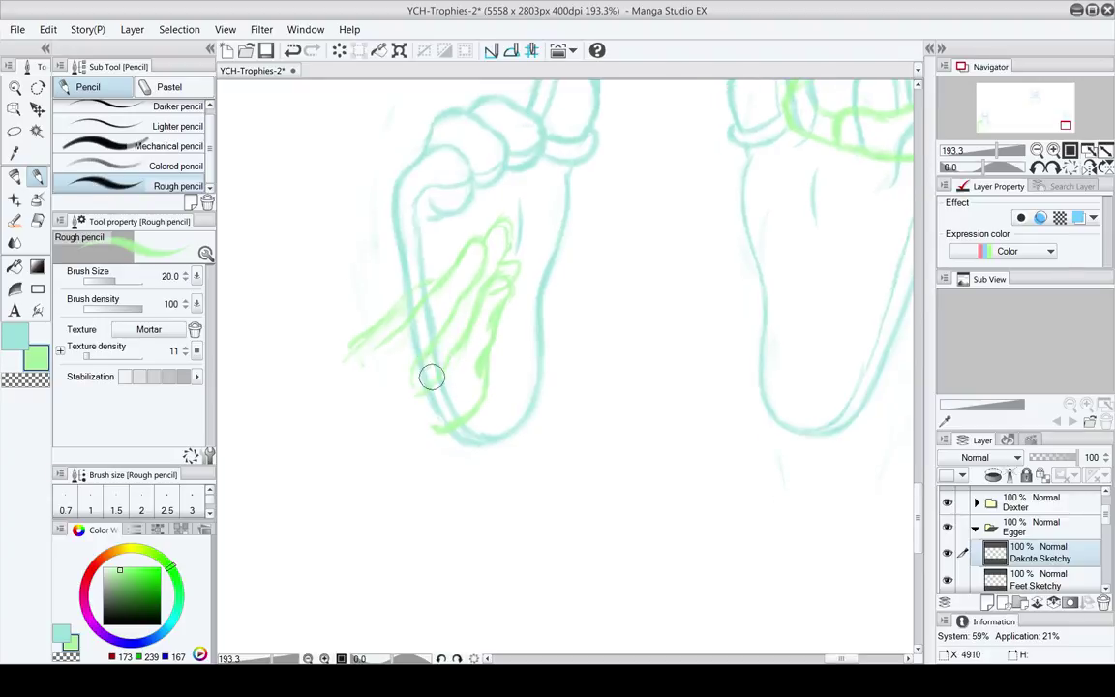
Draw a rounded end on the green hand's inner shape at the foot's outer edge and erase the stray overlaps around it
{"action": "key", "text": "e"}
{"action": "key", "text": "p"}
{"action": "left_click_drag", "start_coordinate": [427, 356], "coordinate": [413, 384]}
{"action": "key", "text": "space"}
{"action": "left_click_drag", "start_coordinate": [453, 413], "coordinate": [450, 426]}
{"action": "key", "text": "e"}
{"action": "left_click_drag", "start_coordinate": [413, 364], "coordinate": [416, 399]}
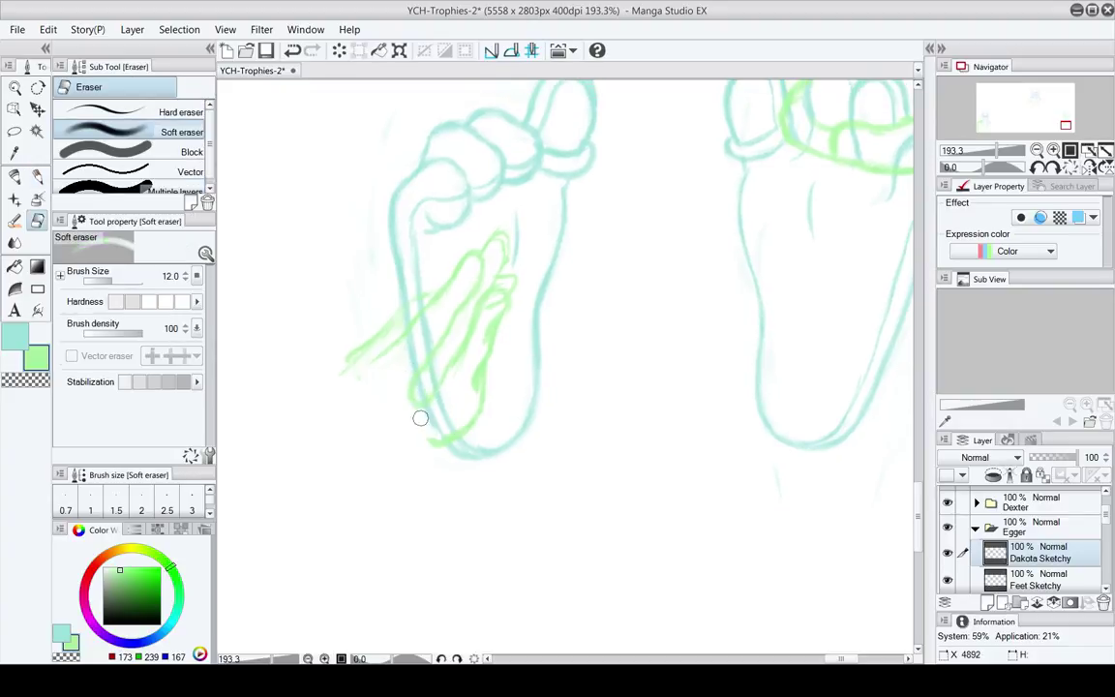
{"action": "key", "text": "p"}
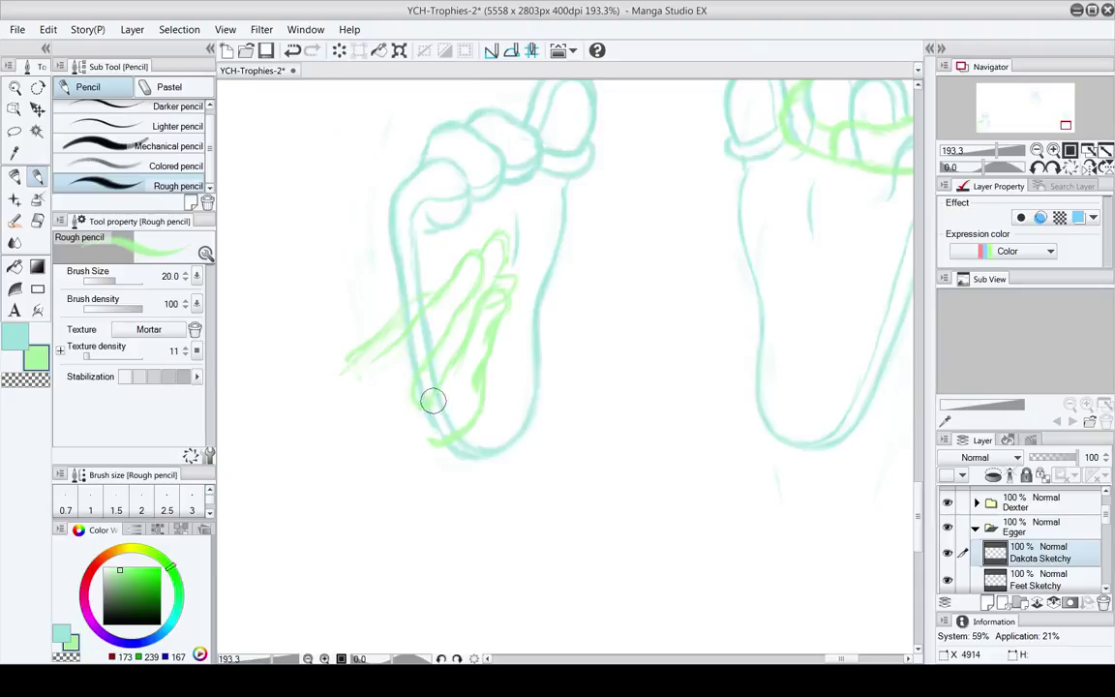
{"action": "key", "text": "e"}
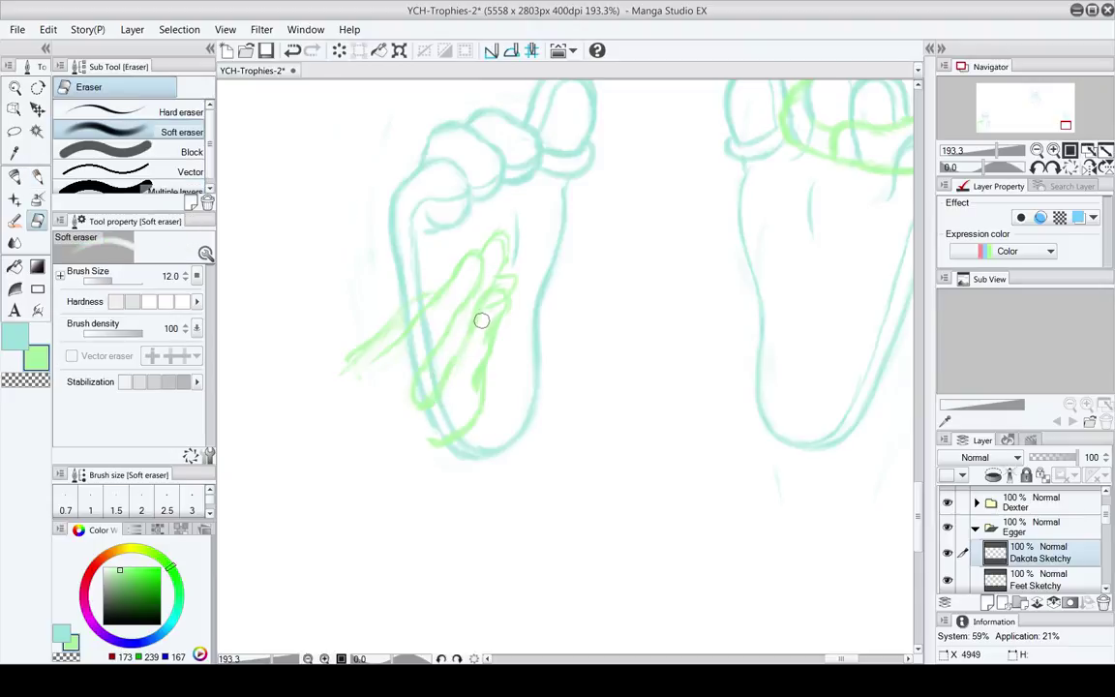
{"action": "key", "text": "p"}
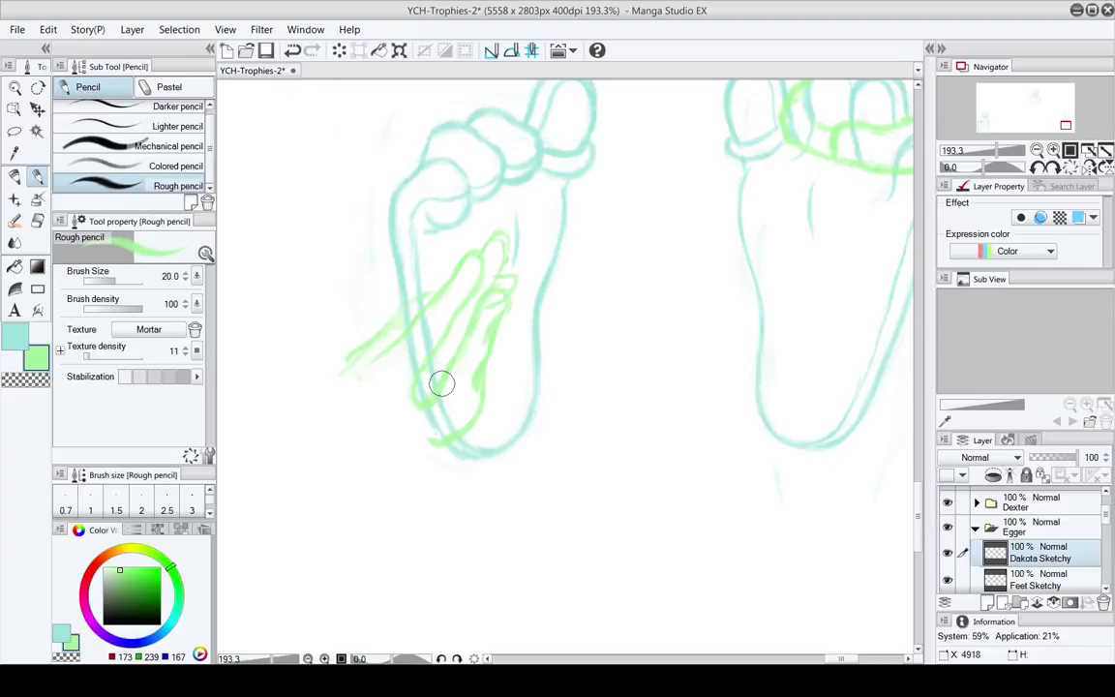
Check the green hand against the whole figure and strengthen its wrist and upper contour lines with the Rough pencil
{"action": "left_click", "coordinate": [14, 88]}
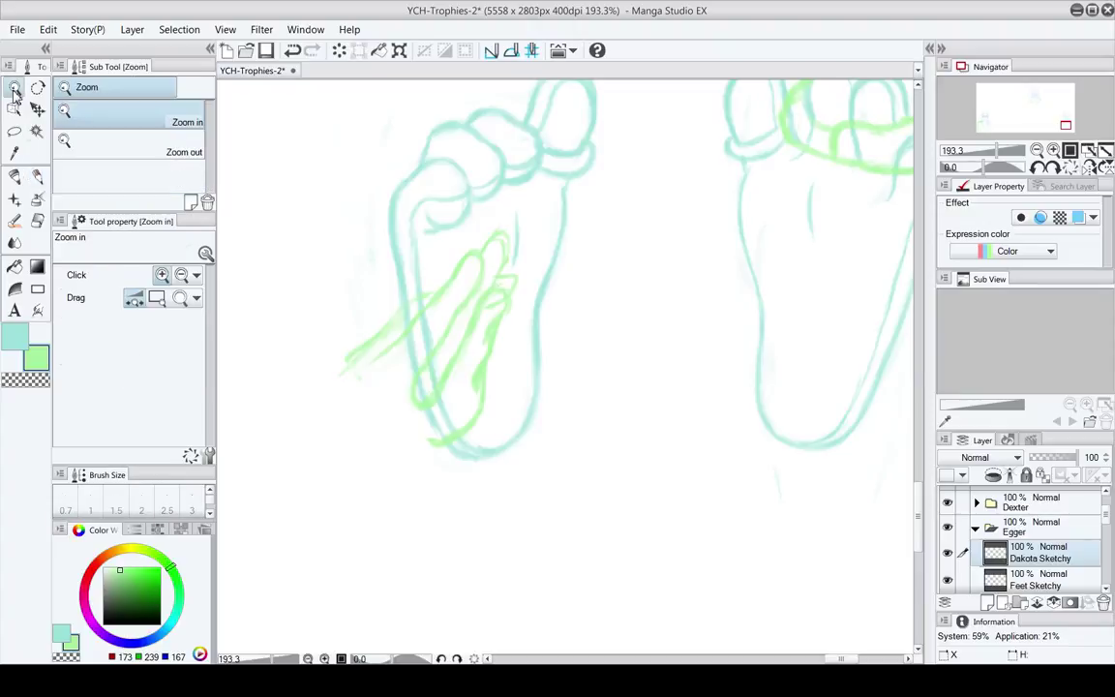
{"action": "left_click_drag", "start_coordinate": [638, 220], "coordinate": [527, 294]}
{"action": "left_click_drag", "start_coordinate": [591, 238], "coordinate": [501, 400]}
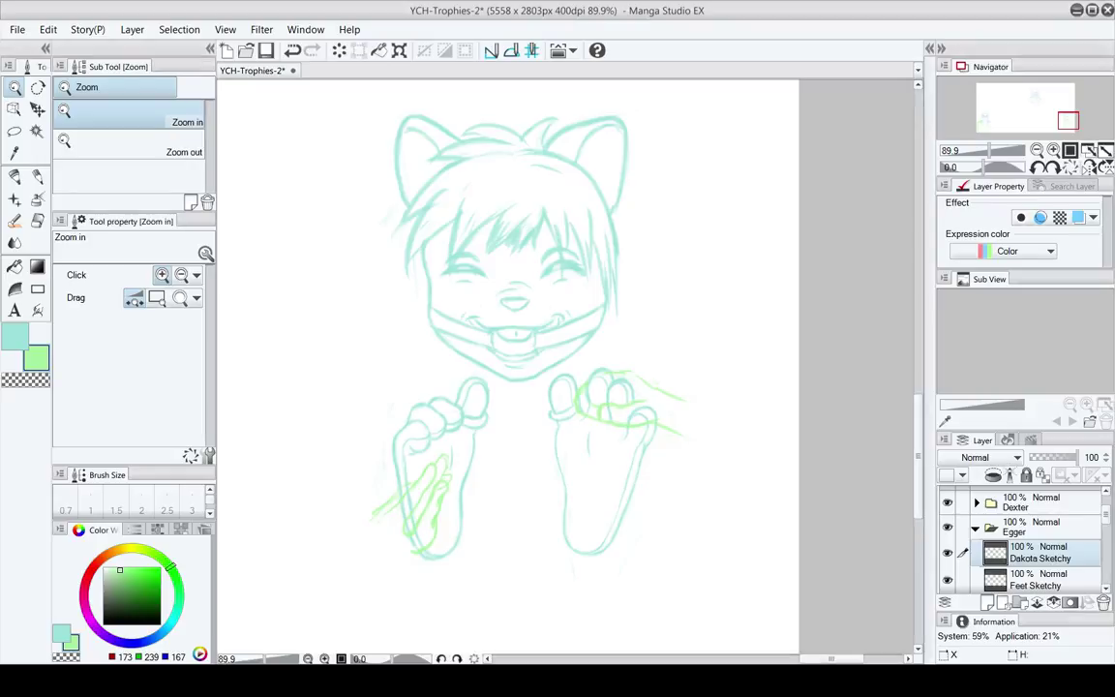
{"action": "left_click_drag", "start_coordinate": [456, 455], "coordinate": [447, 409]}
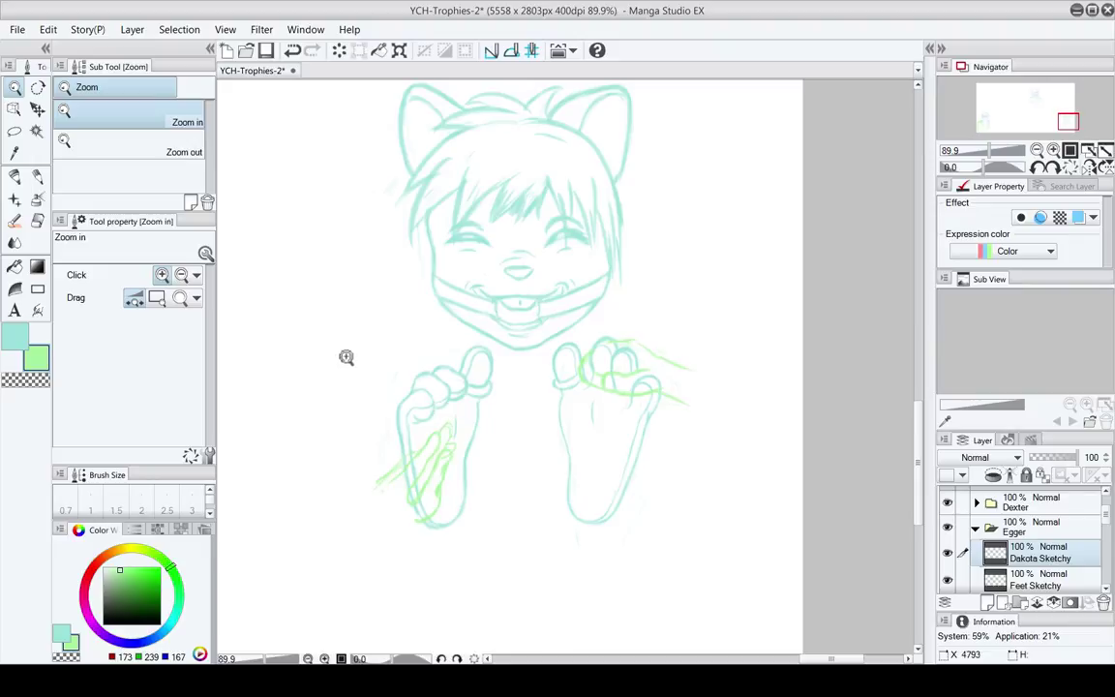
{"action": "left_click_drag", "start_coordinate": [449, 510], "coordinate": [446, 436]}
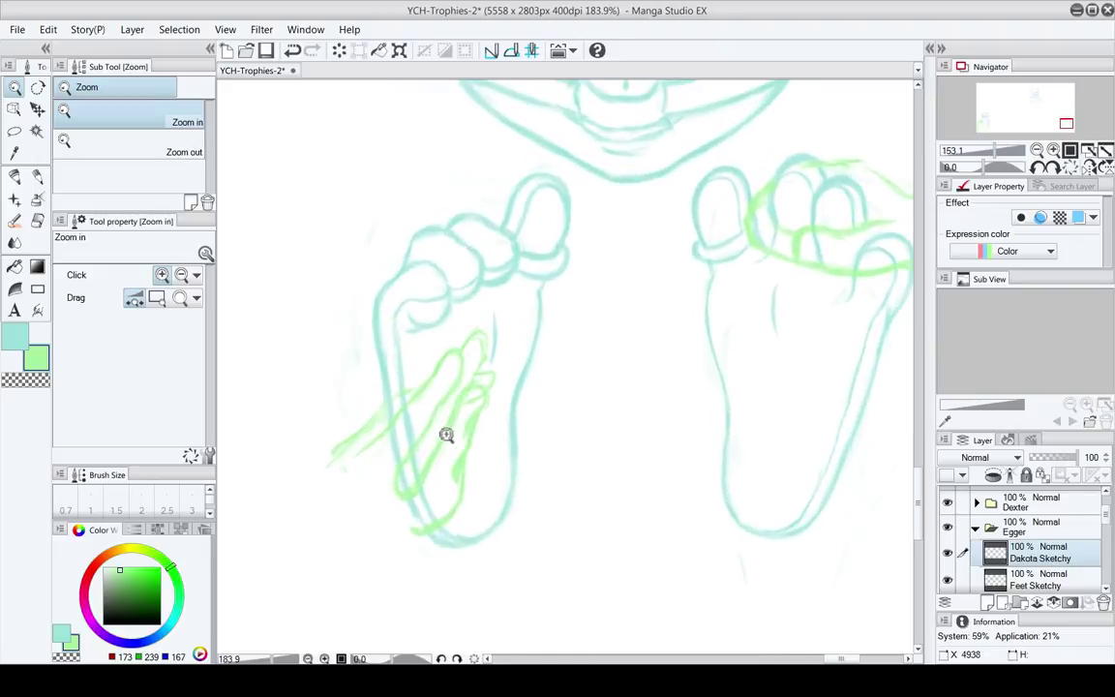
{"action": "left_click", "coordinate": [36, 176]}
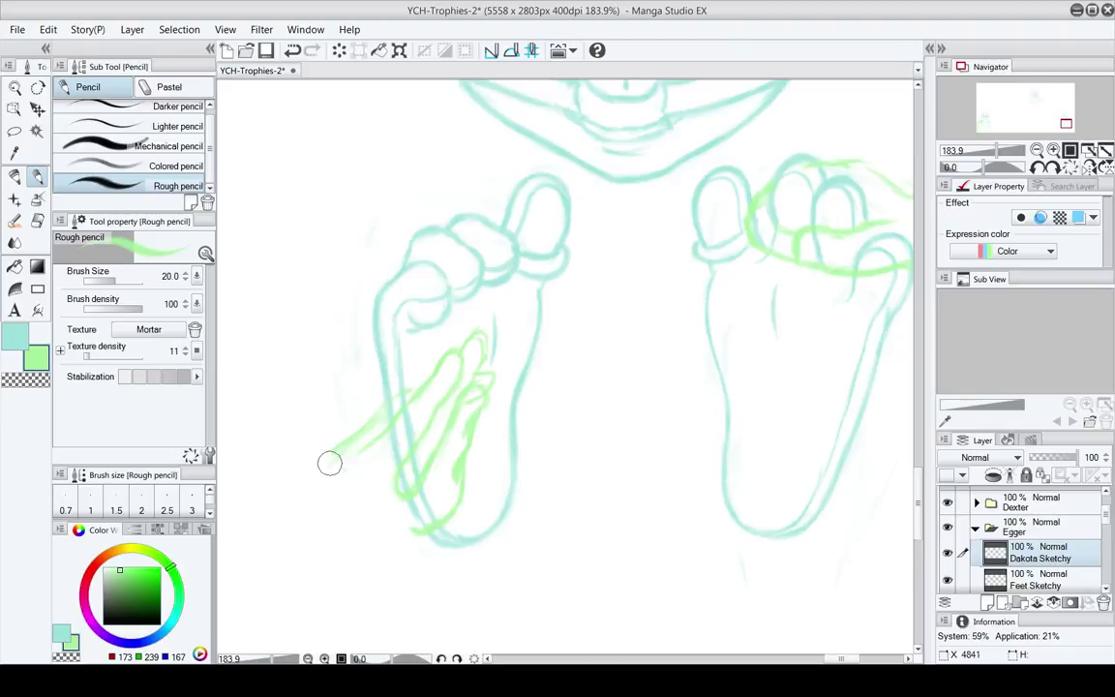
{"action": "left_click_drag", "start_coordinate": [329, 463], "coordinate": [414, 389]}
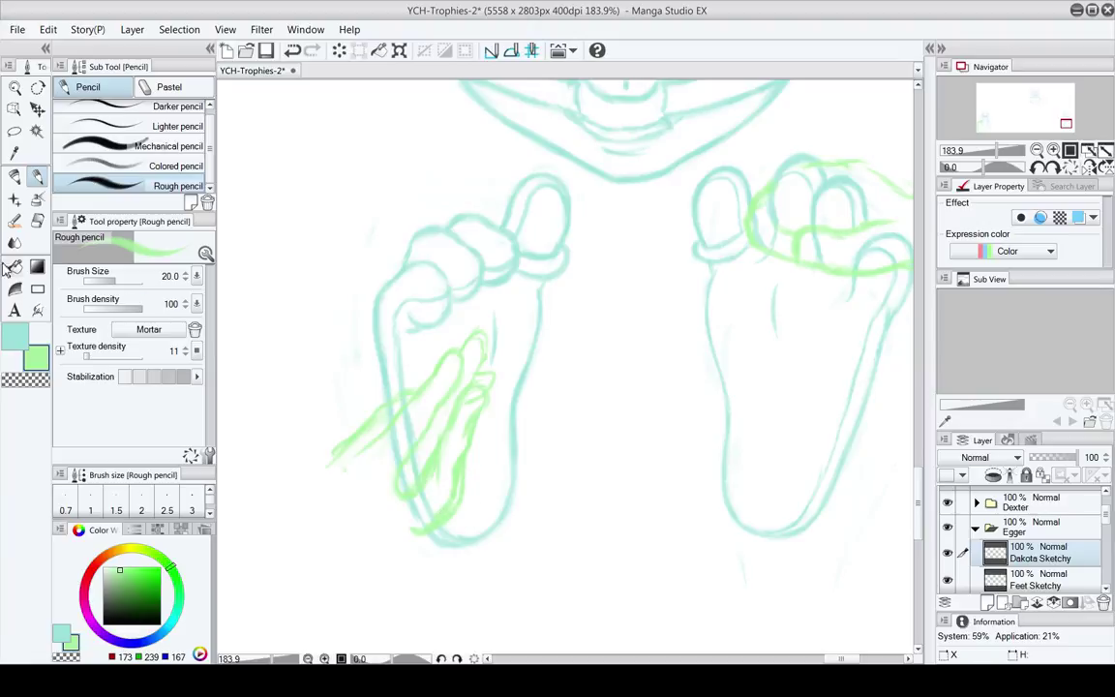
Rework the green hand's lowest finger and erase its lower edge down to the left-hand foot's heel
{"action": "left_click", "coordinate": [37, 220]}
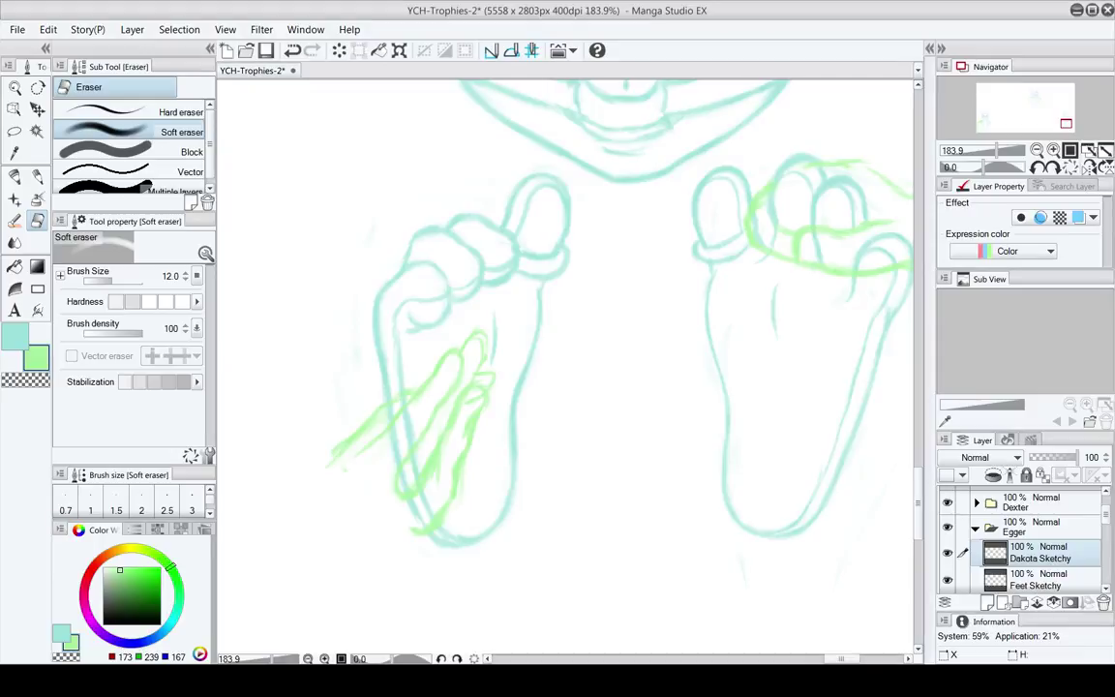
{"action": "left_click", "coordinate": [38, 172]}
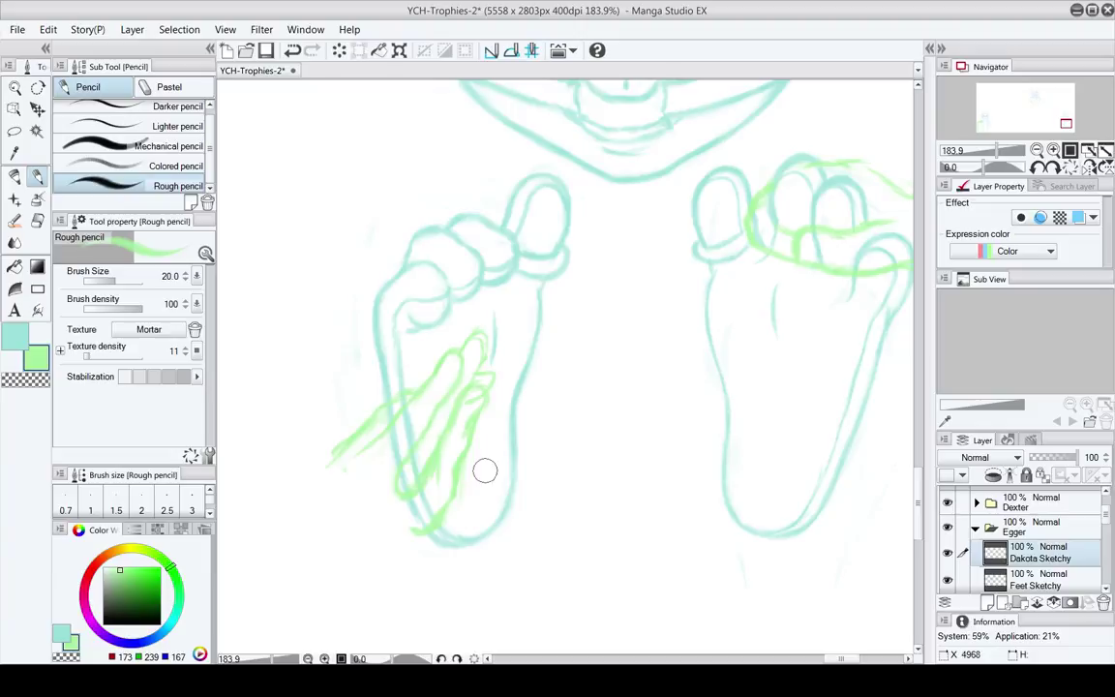
{"action": "mouse_move", "coordinate": [472, 430]}
{"action": "left_mouse_down"}
{"action": "mouse_move", "coordinate": [489, 401]}
{"action": "mouse_move", "coordinate": [478, 372]}
{"action": "mouse_move", "coordinate": [496, 380]}
{"action": "mouse_move", "coordinate": [483, 393]}
{"action": "left_mouse_up"}
{"action": "left_click_drag", "start_coordinate": [473, 396], "coordinate": [470, 433]}
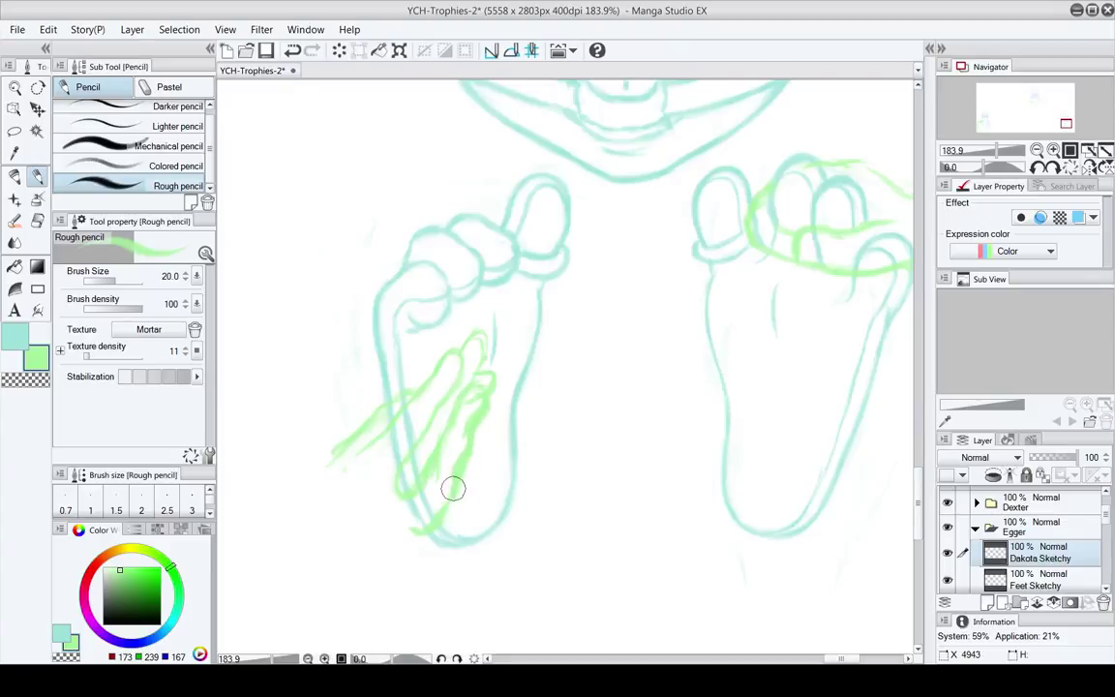
{"action": "key", "text": "e"}
{"action": "left_click_drag", "start_coordinate": [483, 414], "coordinate": [453, 484]}
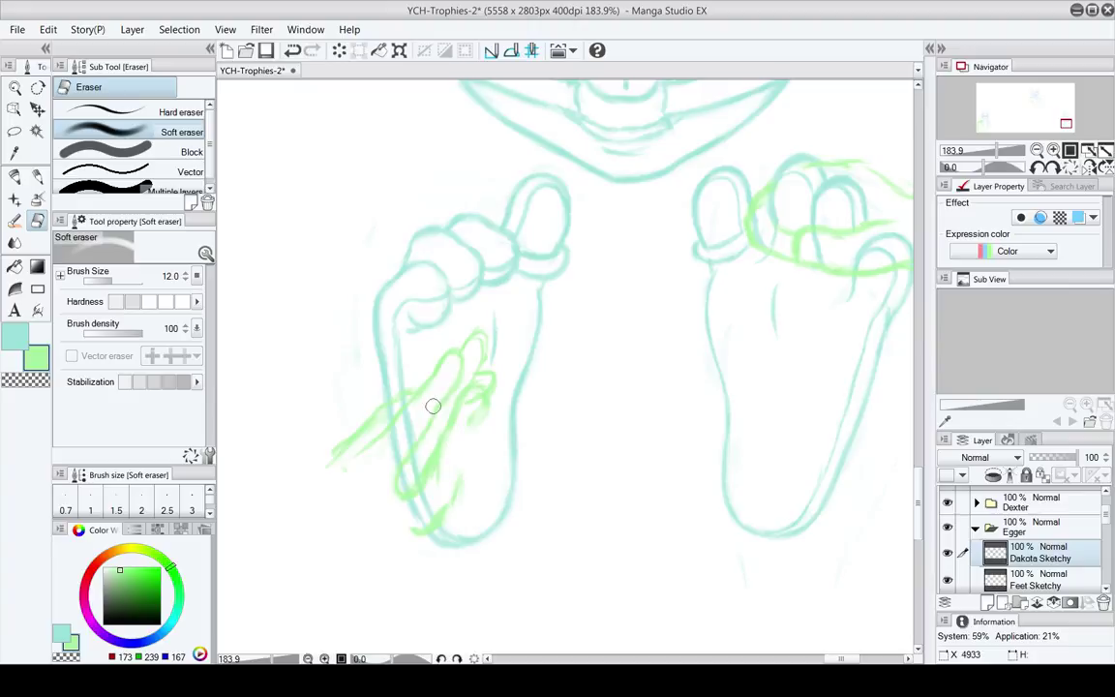
{"action": "left_click", "coordinate": [38, 178]}
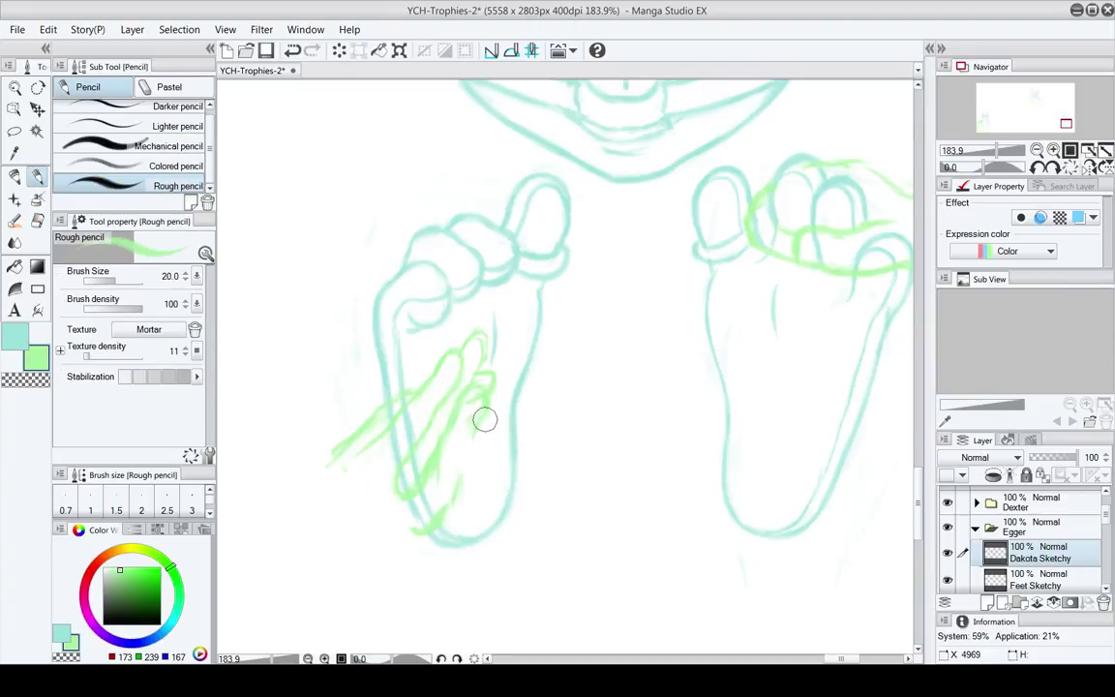
{"action": "mouse_move", "coordinate": [469, 445]}
{"action": "left_mouse_down"}
{"action": "mouse_move", "coordinate": [455, 490]}
{"action": "mouse_move", "coordinate": [463, 474]}
{"action": "mouse_move", "coordinate": [434, 422]}
{"action": "mouse_move", "coordinate": [430, 537]}
{"action": "mouse_move", "coordinate": [430, 509]}
{"action": "mouse_move", "coordinate": [470, 408]}
{"action": "left_mouse_up"}
{"action": "key", "text": "e"}
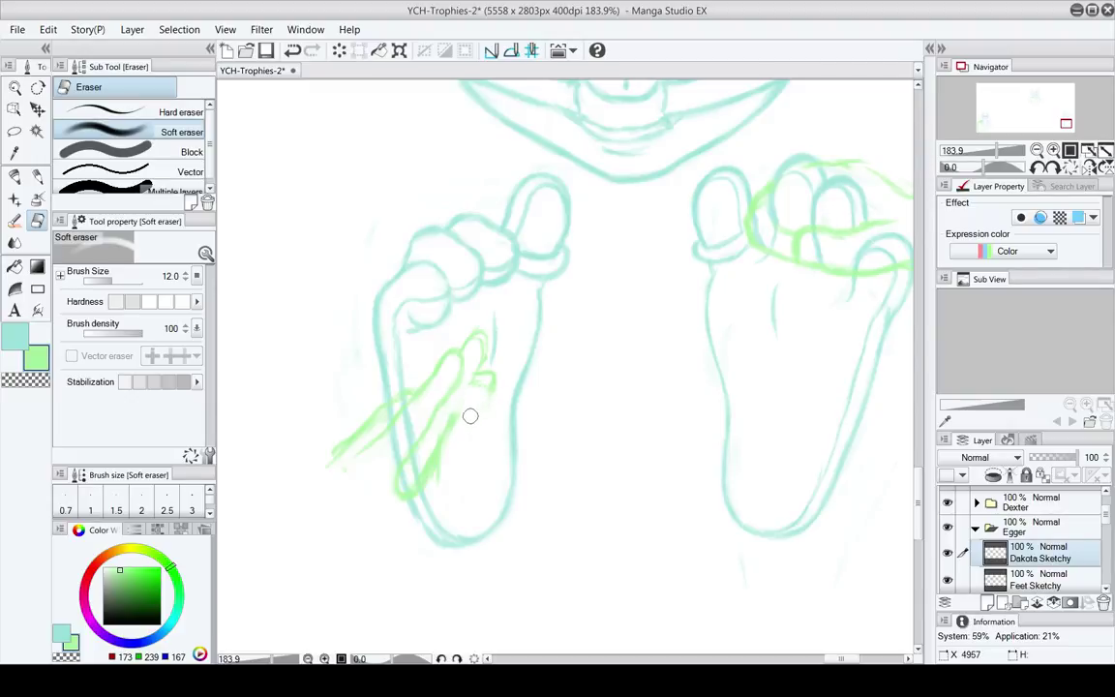
Redraw the lowest finger and the hand's lower edge toward the heel, adding a small rounded fingertip beside it
{"action": "key", "text": "p"}
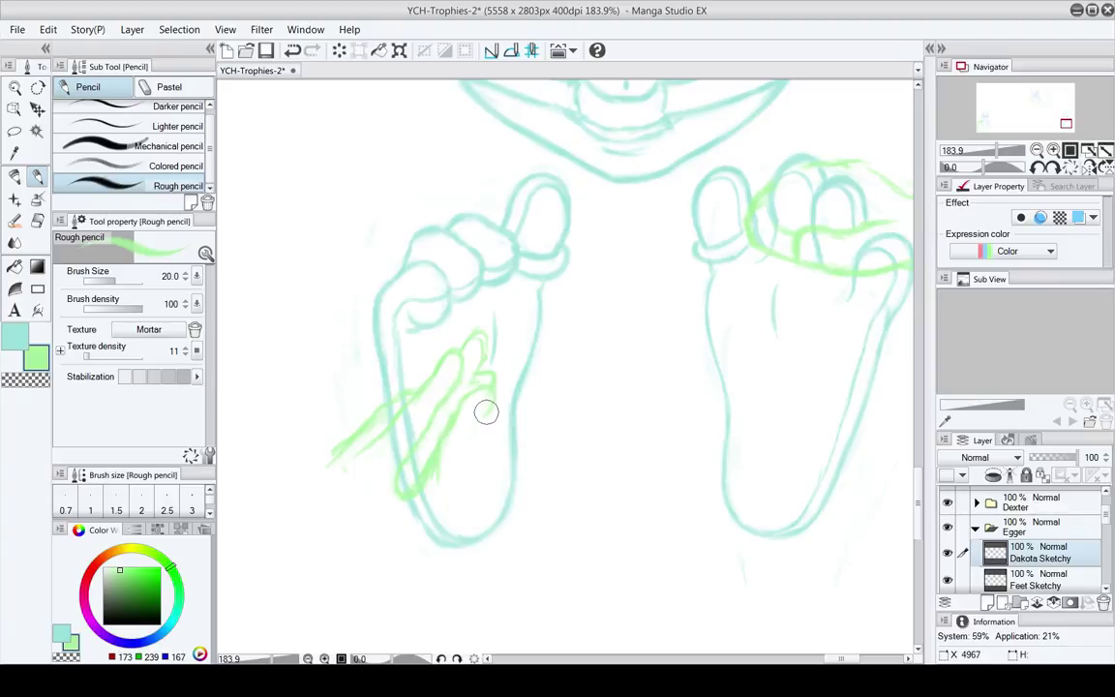
{"action": "mouse_move", "coordinate": [478, 417]}
{"action": "left_mouse_down"}
{"action": "mouse_move", "coordinate": [426, 476]}
{"action": "mouse_move", "coordinate": [464, 449]}
{"action": "mouse_move", "coordinate": [460, 430]}
{"action": "mouse_move", "coordinate": [492, 412]}
{"action": "mouse_move", "coordinate": [471, 435]}
{"action": "mouse_move", "coordinate": [457, 487]}
{"action": "left_mouse_up"}
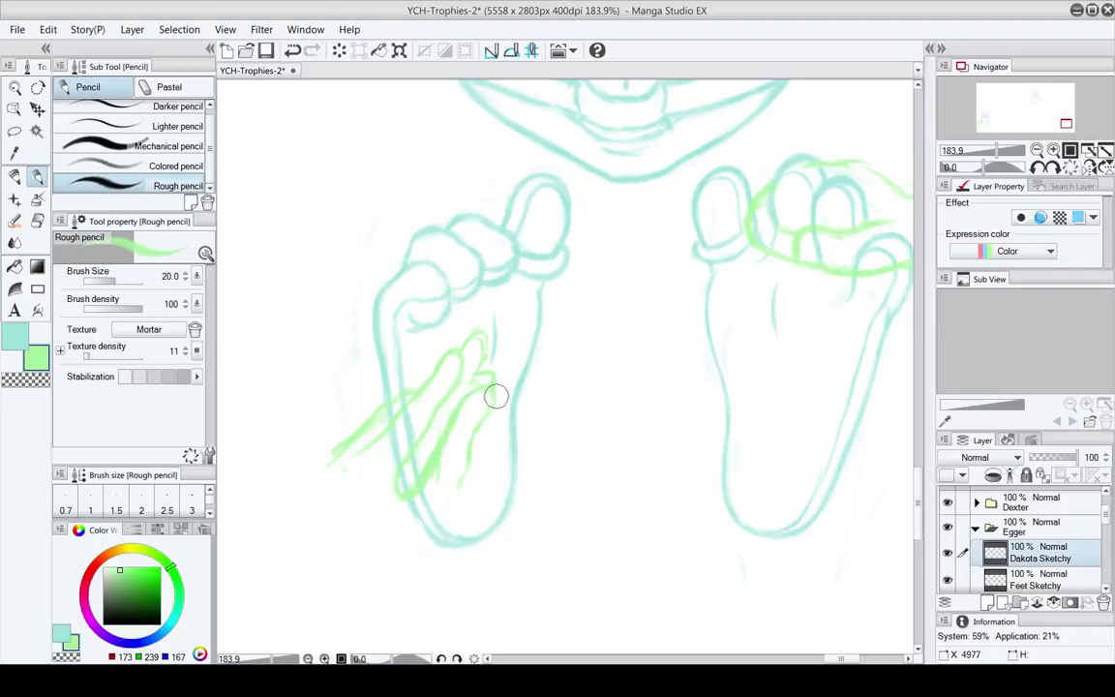
{"action": "mouse_move", "coordinate": [495, 396]}
{"action": "left_mouse_down"}
{"action": "mouse_move", "coordinate": [470, 451]}
{"action": "mouse_move", "coordinate": [467, 496]}
{"action": "mouse_move", "coordinate": [466, 480]}
{"action": "mouse_move", "coordinate": [463, 499]}
{"action": "mouse_move", "coordinate": [437, 524]}
{"action": "left_mouse_up"}
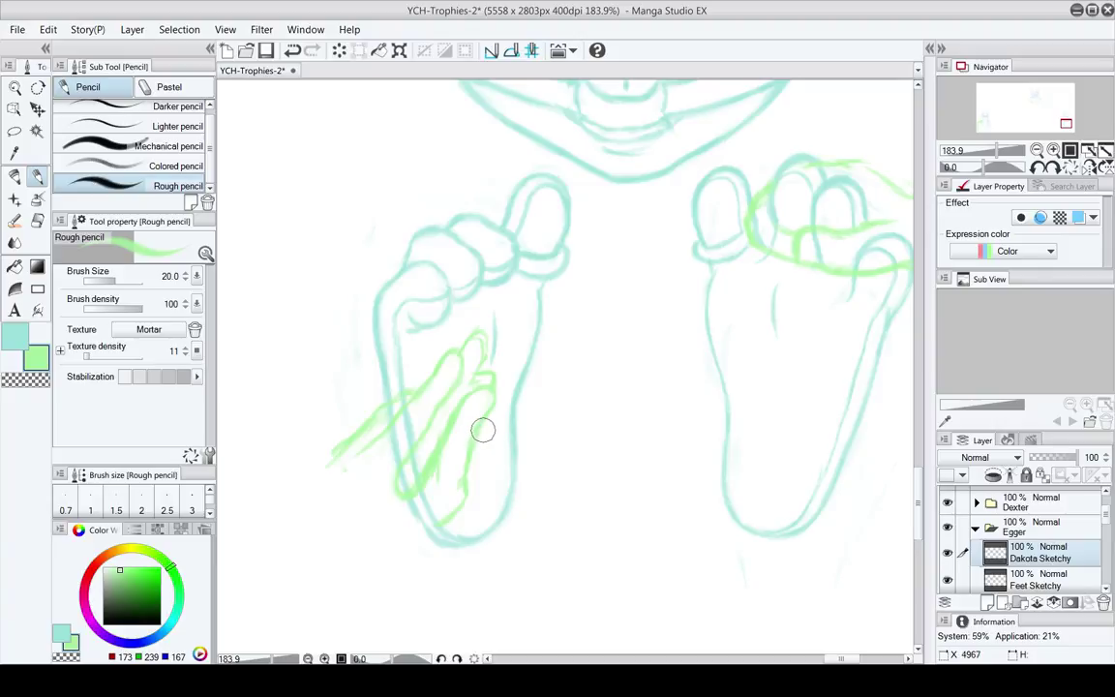
{"action": "left_click_drag", "start_coordinate": [486, 434], "coordinate": [474, 461]}
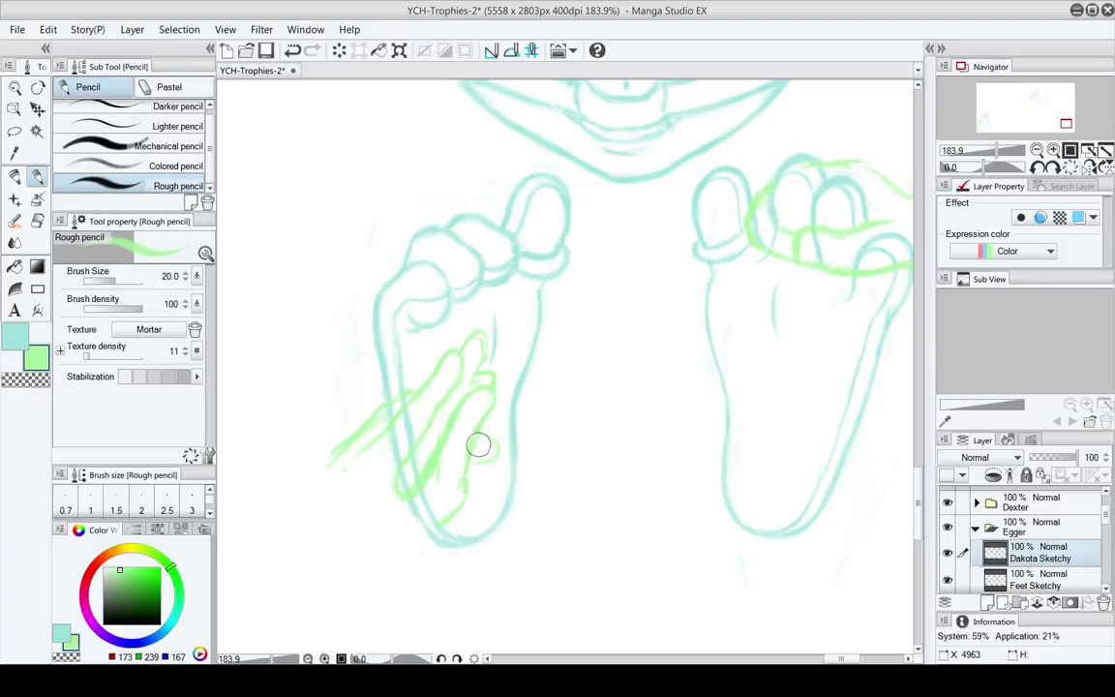
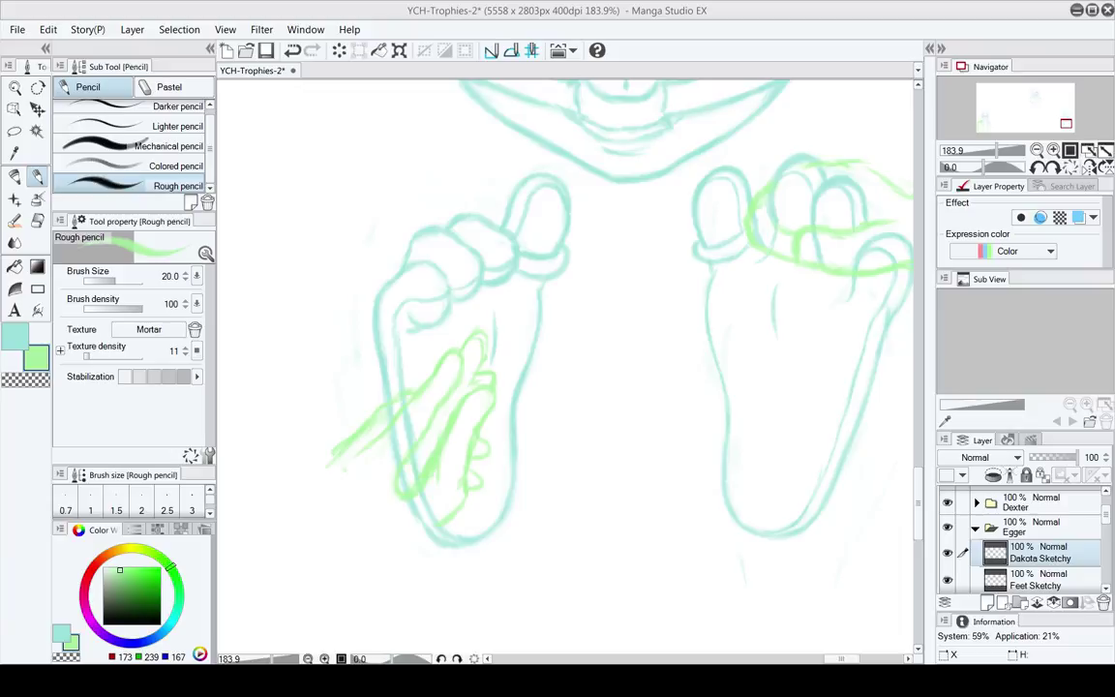
Sketch the two sides of a small brush tip above the green hand's upper fingertips, erasing stray marks around it
{"action": "scroll", "coordinate": [491, 282], "scroll_direction": "down", "scroll_amount": 2}
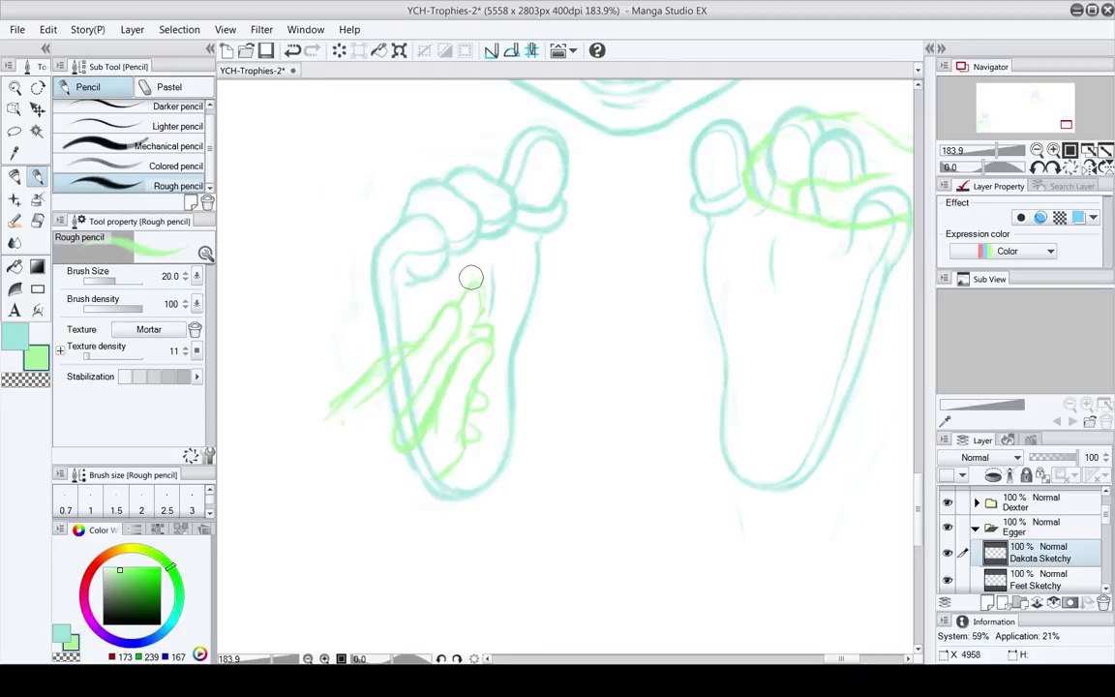
{"action": "mouse_move", "coordinate": [470, 279]}
{"action": "left_mouse_down"}
{"action": "mouse_move", "coordinate": [473, 257]}
{"action": "mouse_move", "coordinate": [488, 287]}
{"action": "left_mouse_up"}
{"action": "scroll", "coordinate": [463, 388], "scroll_direction": "up", "scroll_amount": 1}
{"action": "key", "text": "e"}
{"action": "left_click_drag", "start_coordinate": [483, 274], "coordinate": [469, 273]}
{"action": "key", "text": "p"}
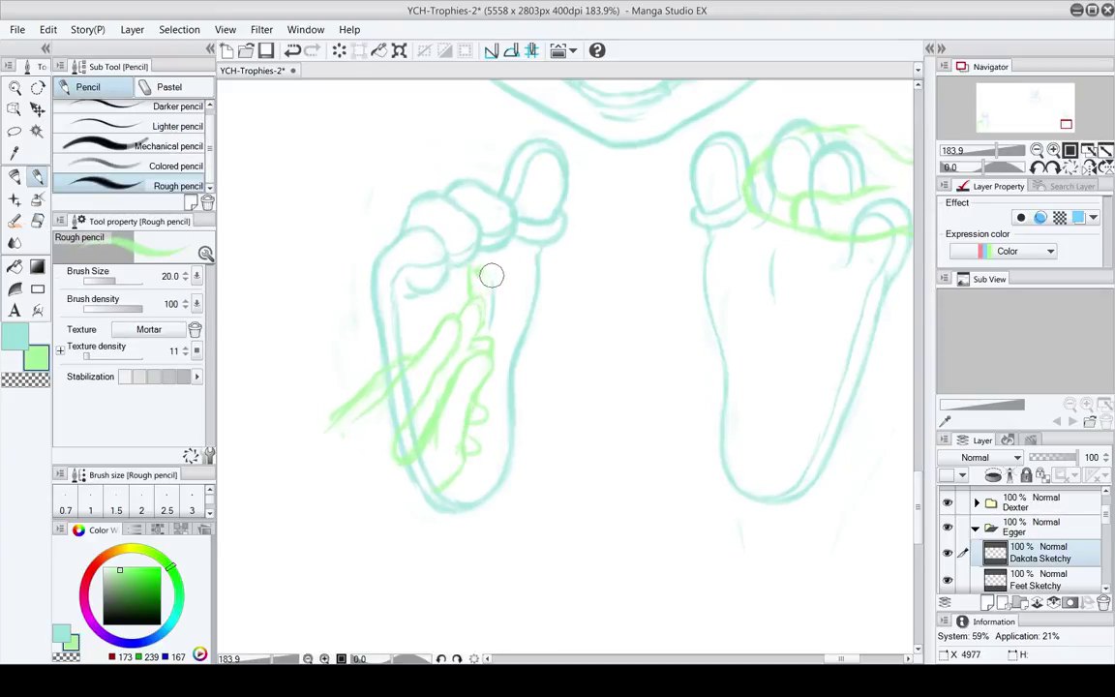
{"action": "key", "text": "e"}
{"action": "key", "text": "bracketright"}
{"action": "key", "text": "bracketright"}
{"action": "key", "text": "bracketright"}
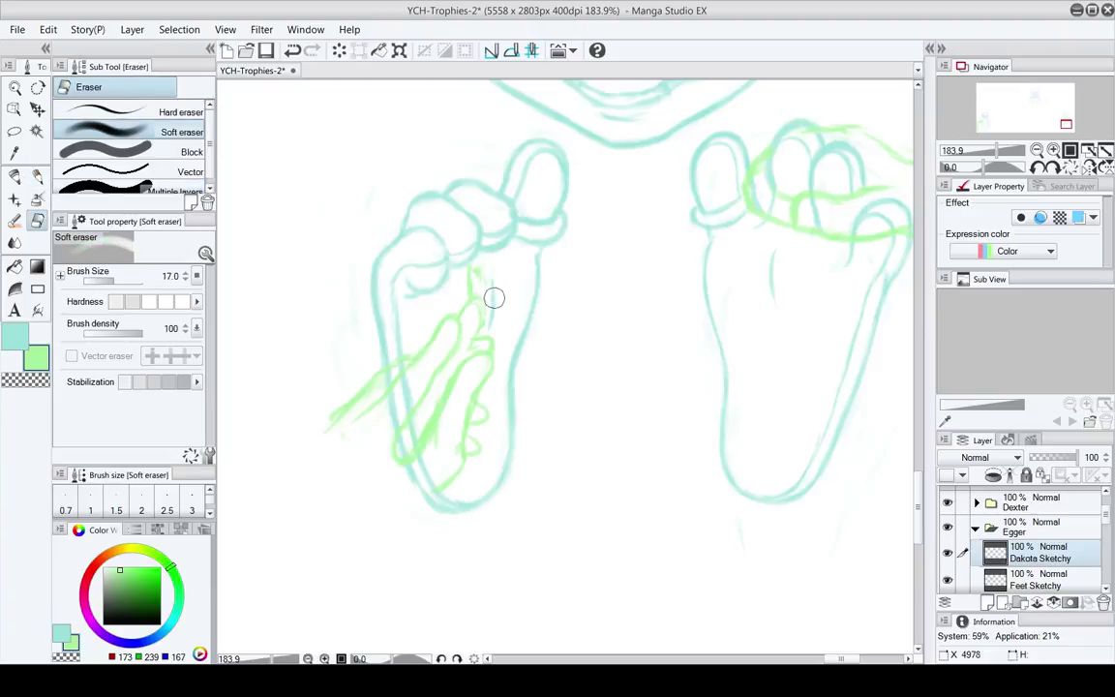
{"action": "key", "text": "p"}
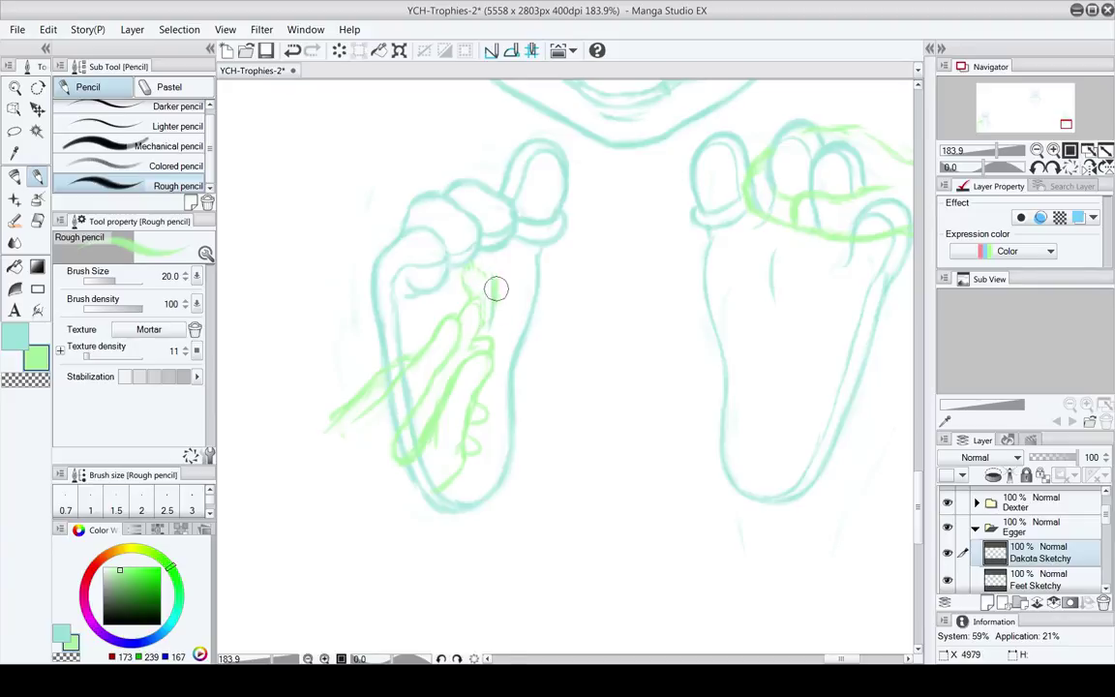
Fill the brush tip on the left-hand foot's sole with short green bristle strokes fanning toward the toes
{"action": "key", "text": "e"}
{"action": "key", "text": "p"}
{"action": "key", "text": "e"}
{"action": "key", "text": "p"}
{"action": "key", "text": "e"}
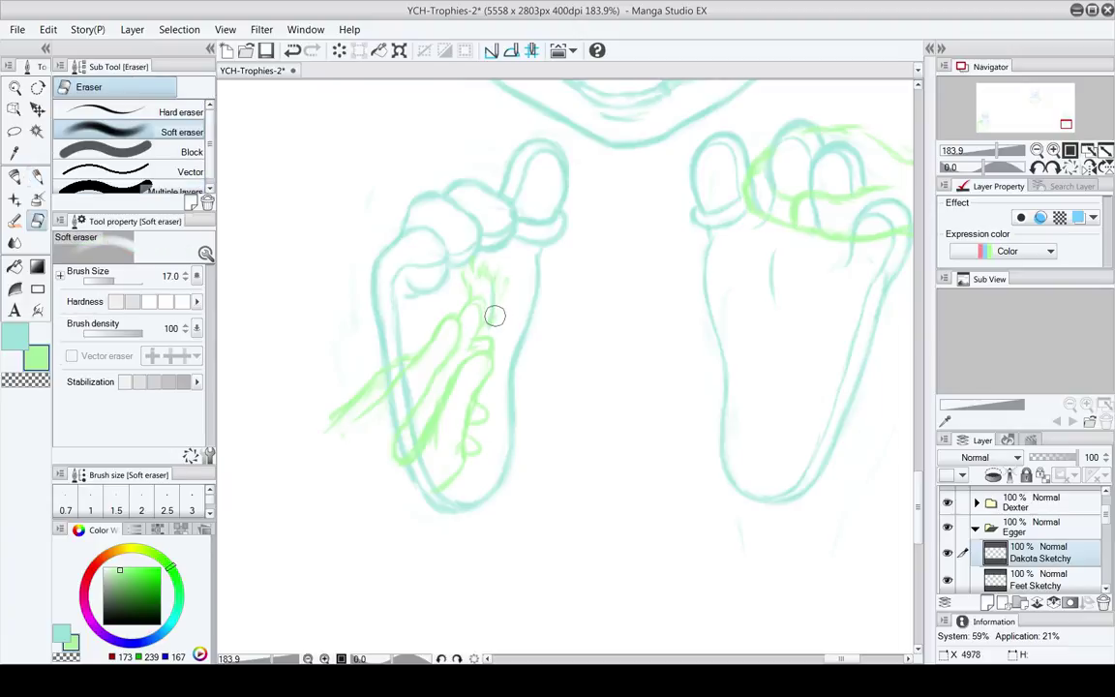
{"action": "key", "text": "p"}
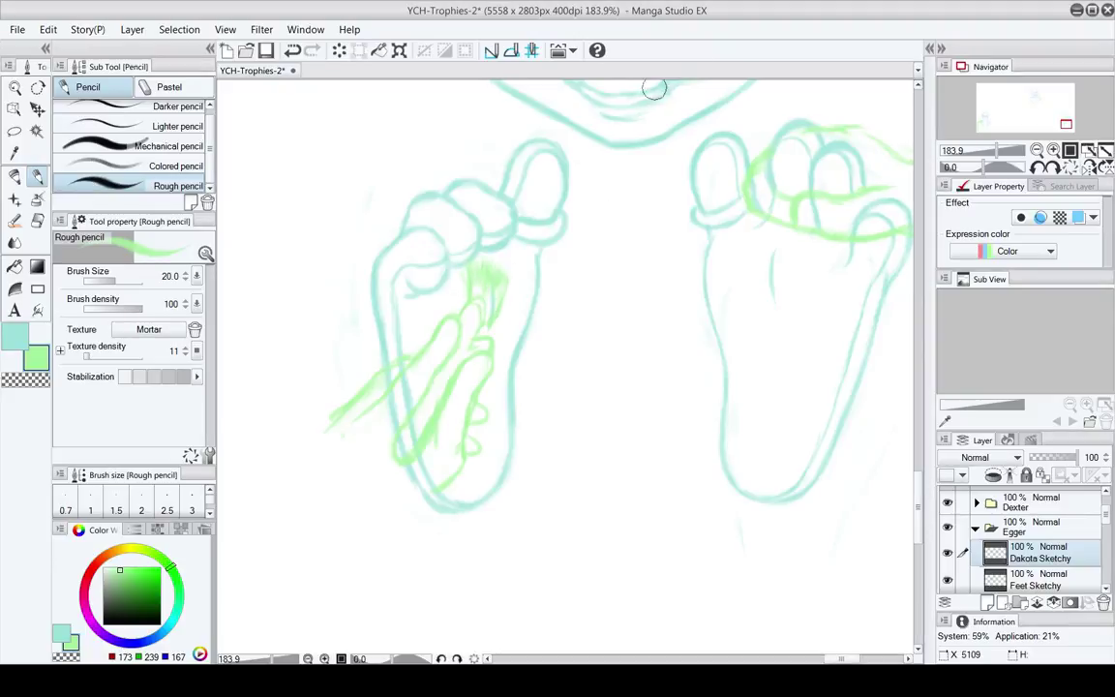
Refine the bristles' outer edge and erase the overlaps where they meet the green fingertips
{"action": "key", "text": "e"}
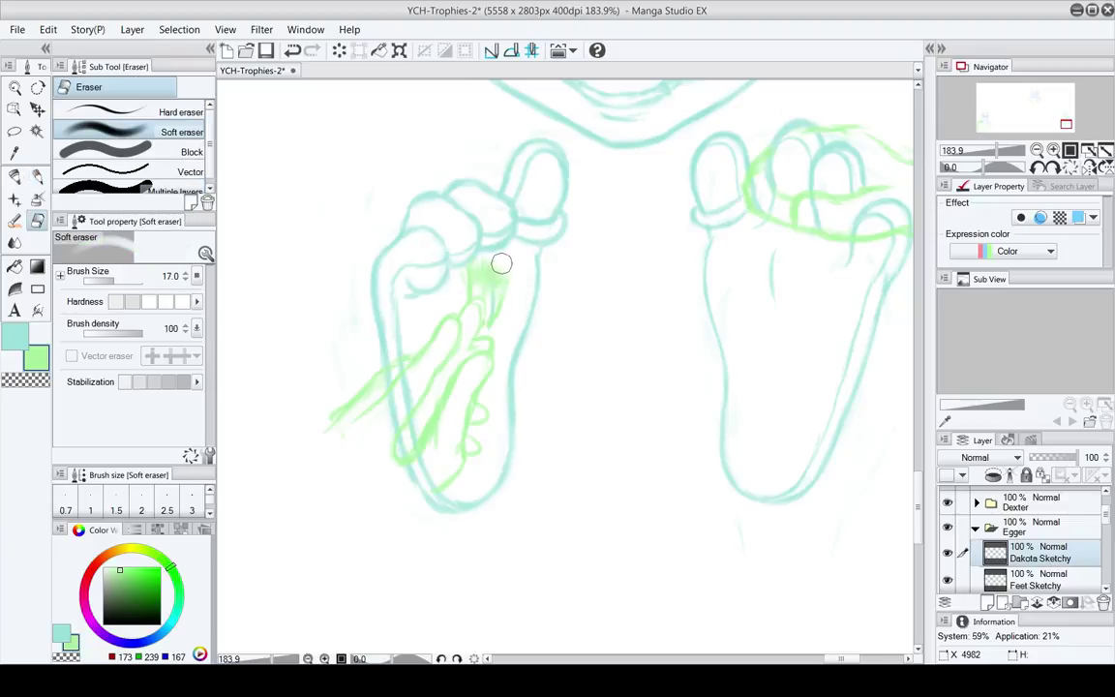
{"action": "key", "text": "p"}
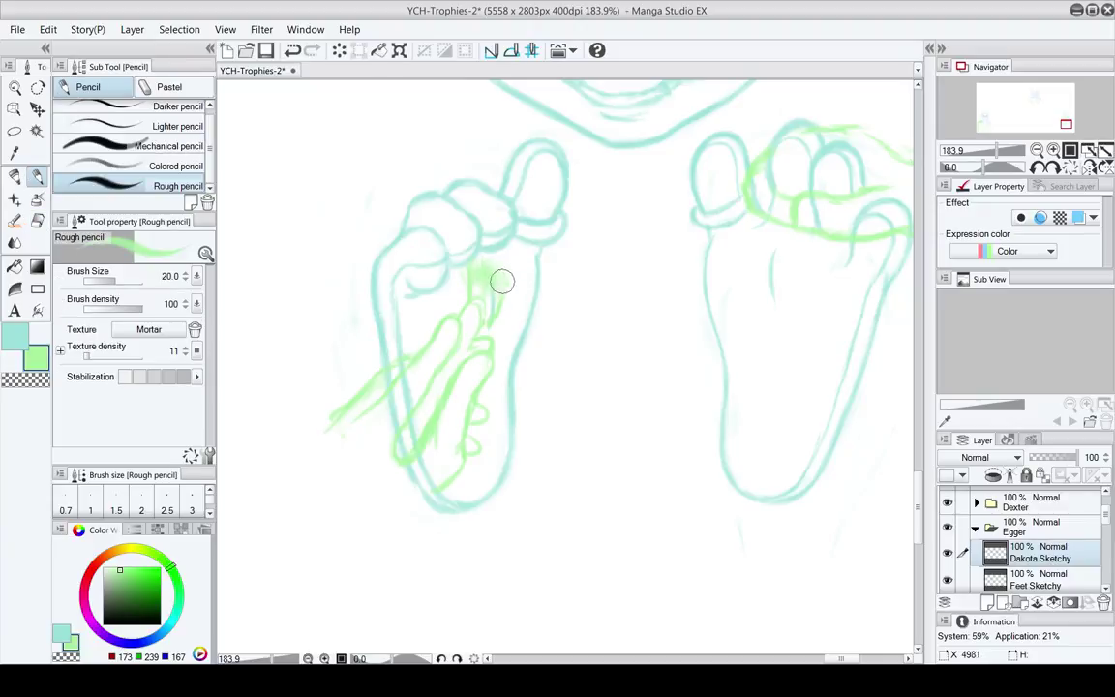
{"action": "key", "text": "e"}
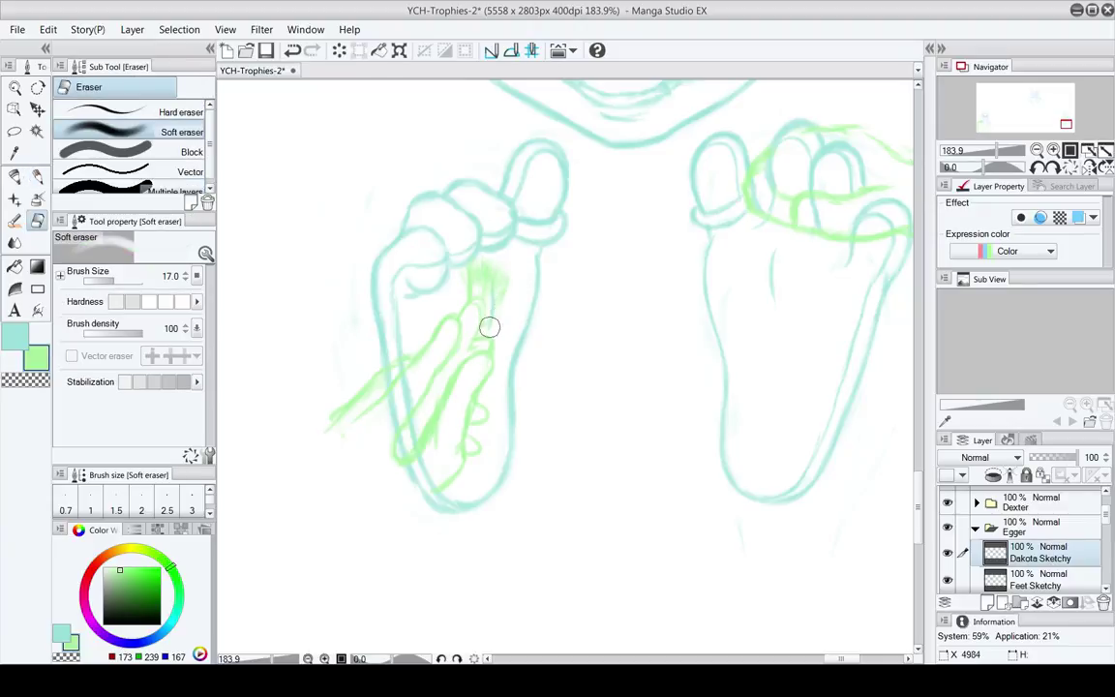
{"action": "key", "text": "p"}
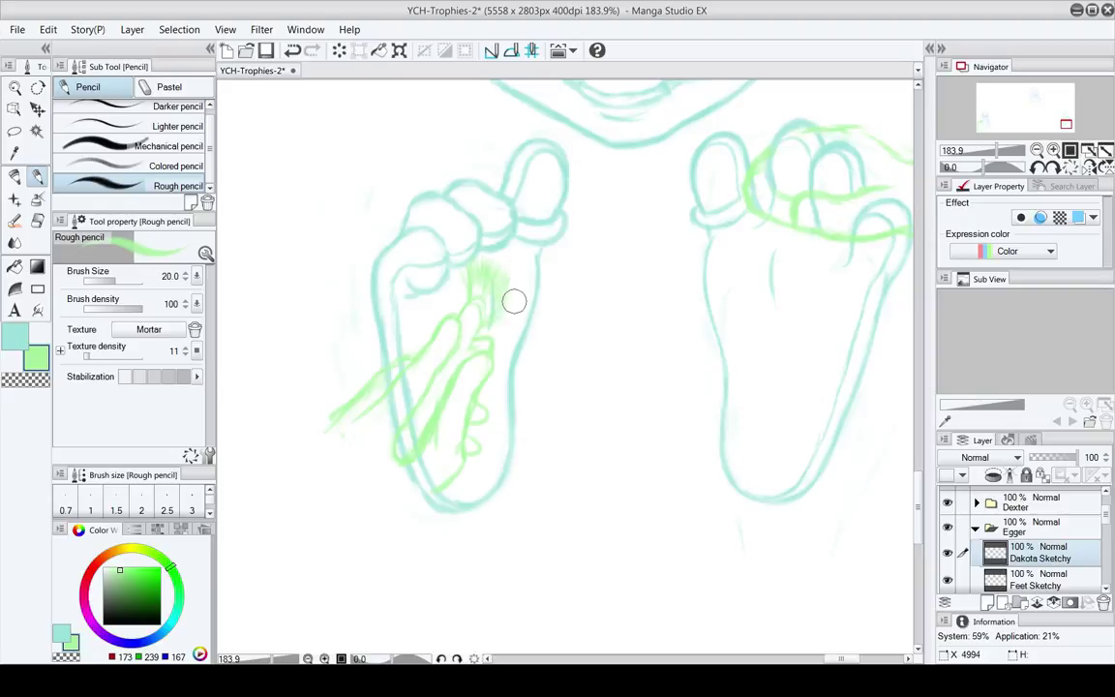
{"action": "mouse_move", "coordinate": [493, 330]}
{"action": "left_mouse_down"}
{"action": "mouse_move", "coordinate": [502, 323]}
{"action": "mouse_move", "coordinate": [503, 341]}
{"action": "mouse_move", "coordinate": [483, 326]}
{"action": "left_mouse_up"}
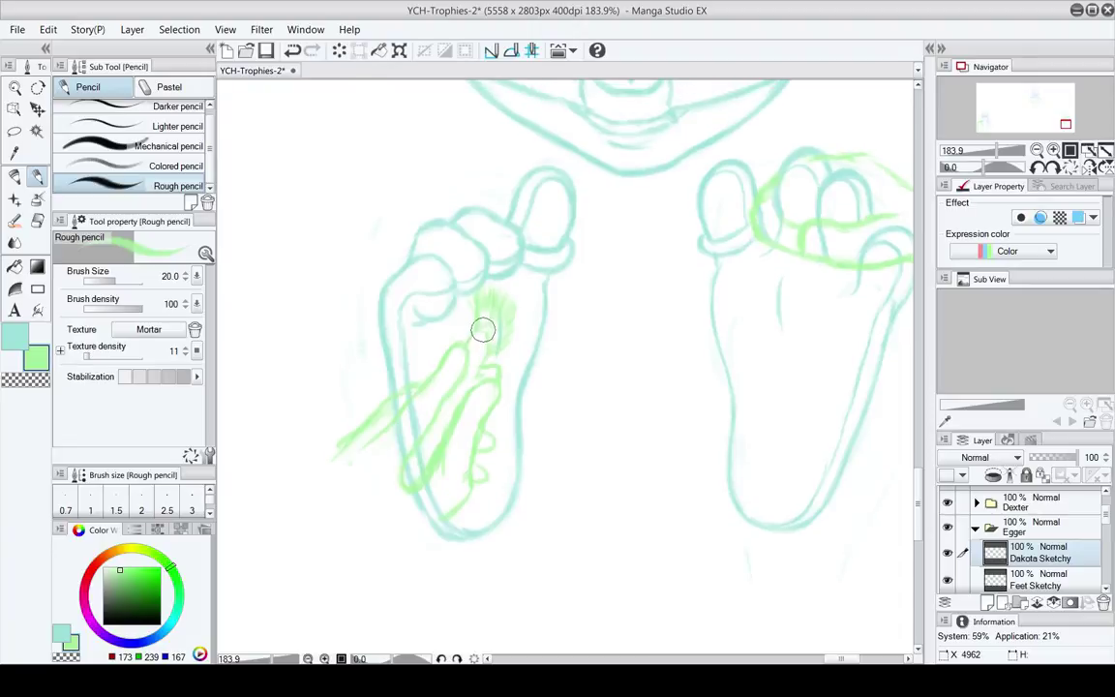
Clean up the green hand's inner finger lines and redraw the rounded end at the foot's outer edge
{"action": "left_click_drag", "start_coordinate": [493, 391], "coordinate": [498, 266]}
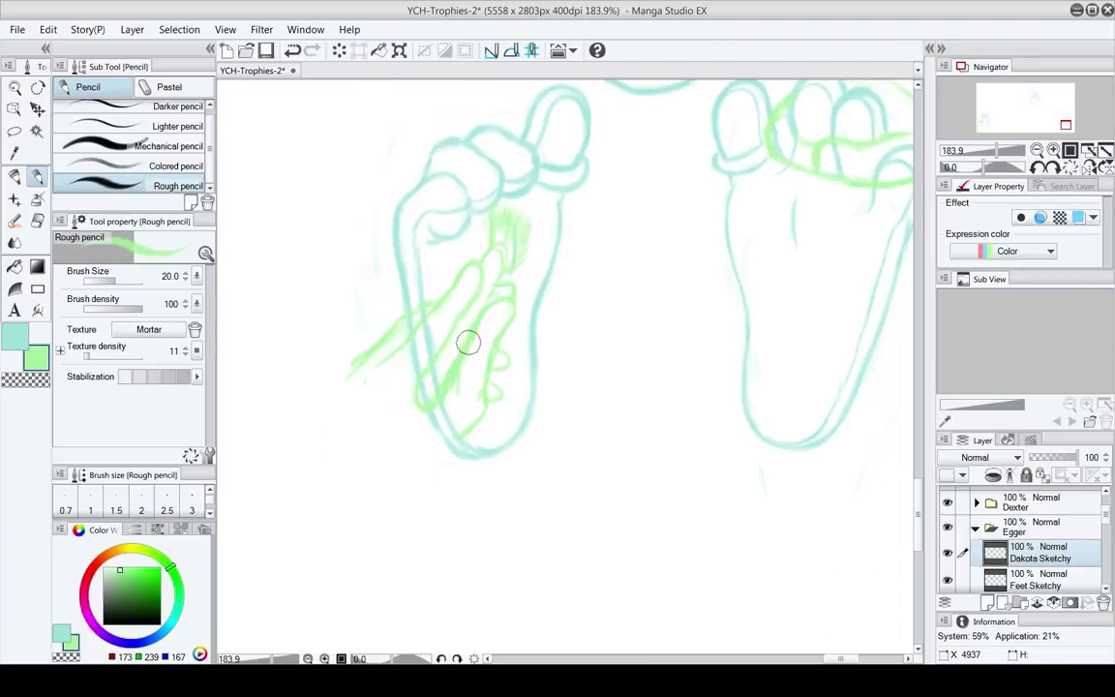
{"action": "key", "text": "e"}
{"action": "mouse_move", "coordinate": [466, 341]}
{"action": "left_mouse_down"}
{"action": "mouse_move", "coordinate": [490, 292]}
{"action": "mouse_move", "coordinate": [456, 343]}
{"action": "left_mouse_up"}
{"action": "key", "text": "p"}
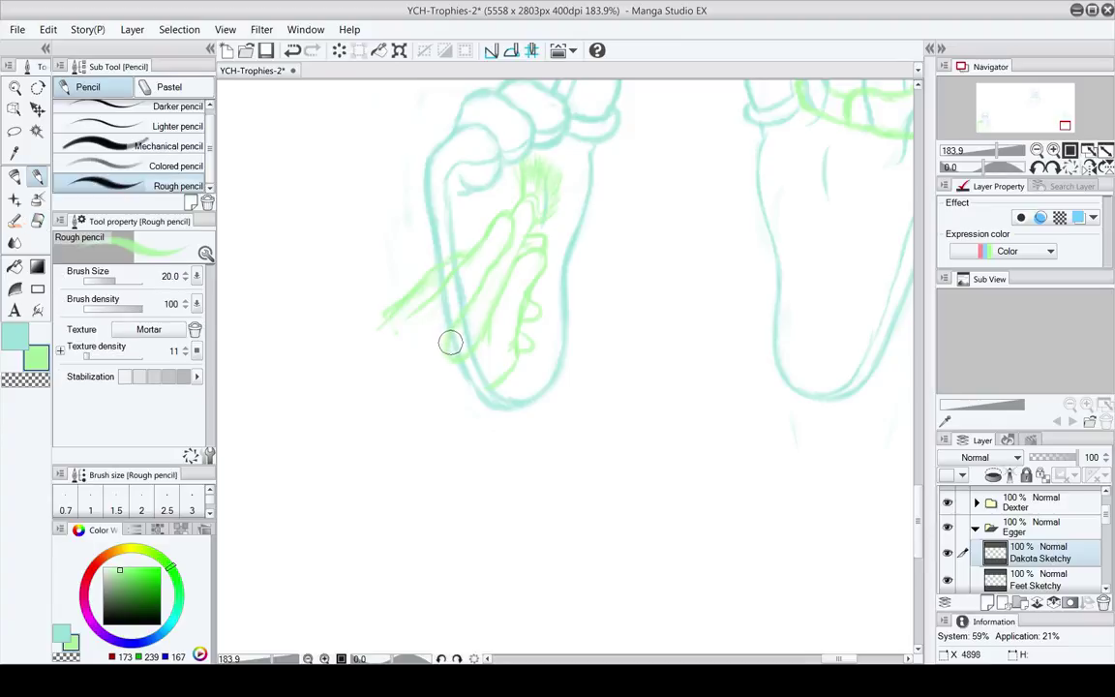
{"action": "key", "text": "e"}
{"action": "key", "text": "p"}
{"action": "mouse_move", "coordinate": [496, 357]}
{"action": "left_mouse_down"}
{"action": "mouse_move", "coordinate": [484, 410]}
{"action": "mouse_move", "coordinate": [515, 311]}
{"action": "left_mouse_up"}
{"action": "key", "text": "e"}
{"action": "key", "text": "p"}
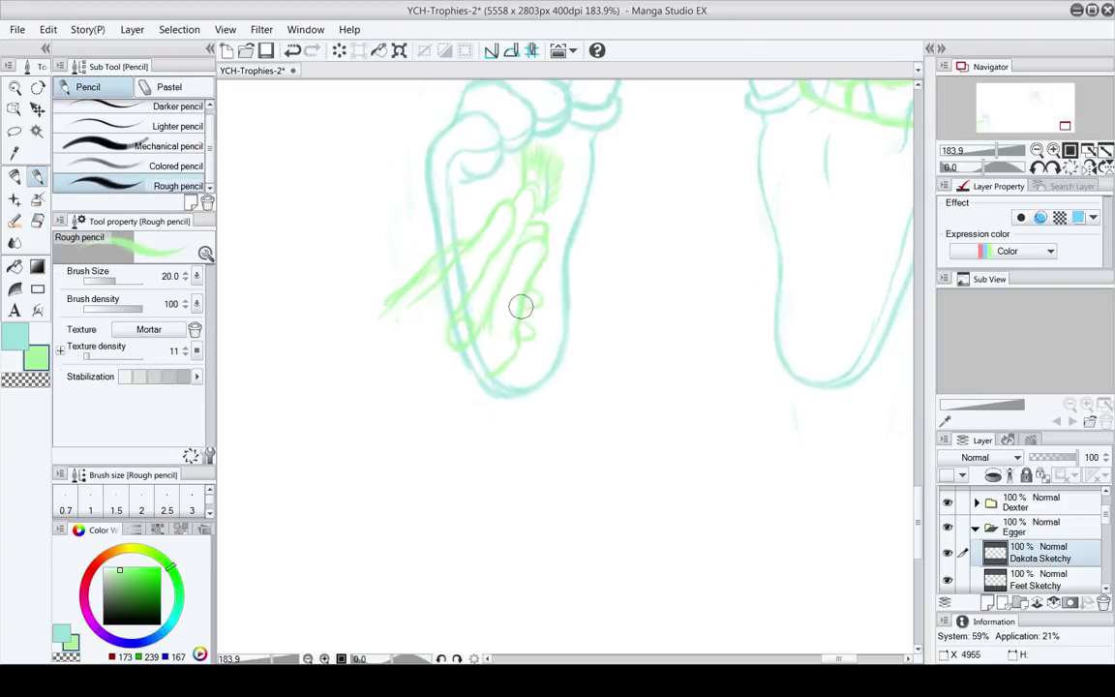
Tidy the lowest finger and extend the green hand's lower edge across the left-hand foot's heel outline
{"action": "key", "text": "e"}
{"action": "mouse_move", "coordinate": [515, 339]}
{"action": "left_mouse_down"}
{"action": "mouse_move", "coordinate": [511, 291]}
{"action": "mouse_move", "coordinate": [531, 299]}
{"action": "mouse_move", "coordinate": [494, 326]}
{"action": "mouse_move", "coordinate": [518, 361]}
{"action": "left_mouse_up"}
{"action": "key", "text": "p"}
{"action": "key", "text": "e"}
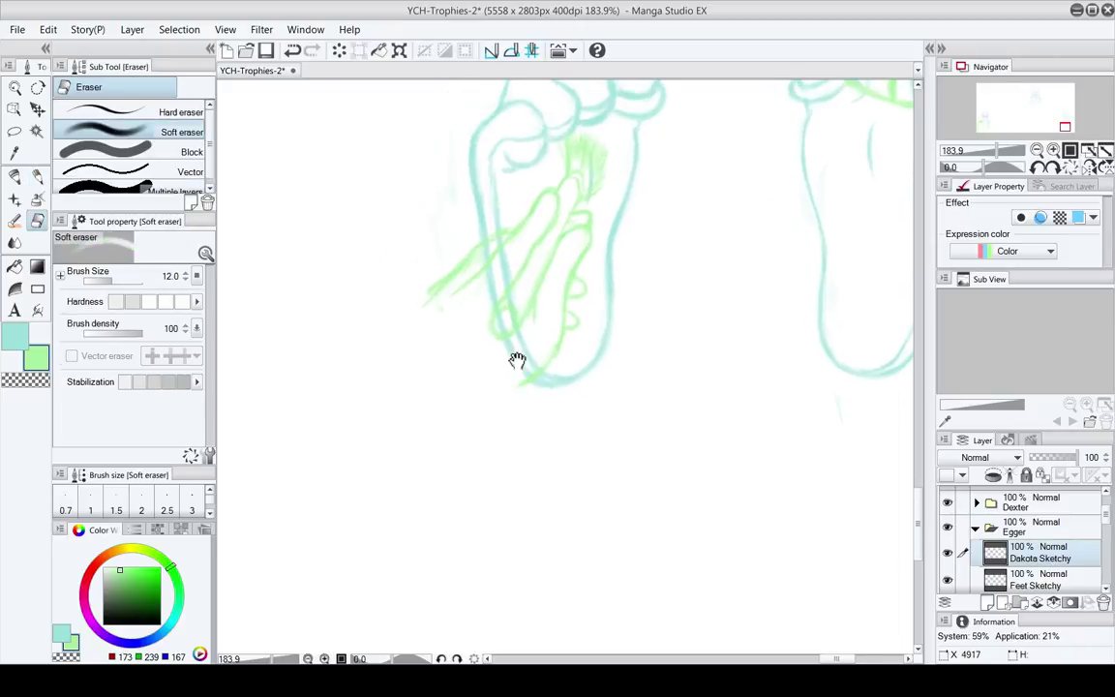
{"action": "key", "text": "p"}
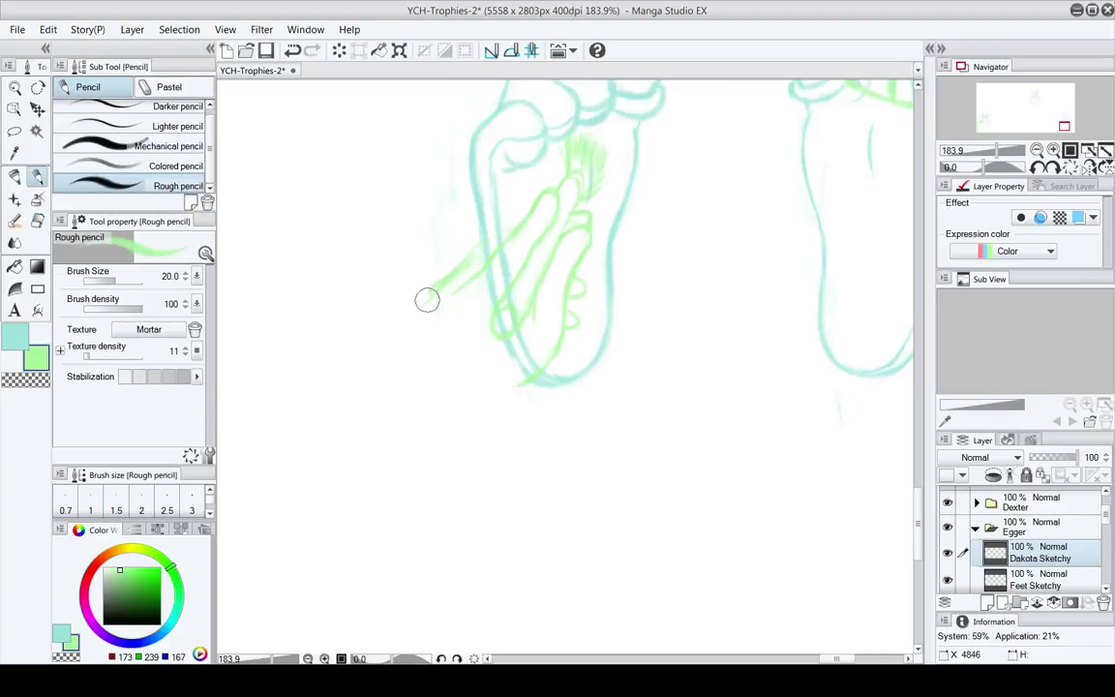
Strengthen the green hand's upper contour from the wrist to the left-hand foot's outer edge with the Rough pencil
{"action": "left_click_drag", "start_coordinate": [427, 299], "coordinate": [499, 241]}
{"action": "key", "text": "e"}
{"action": "key", "text": "p"}
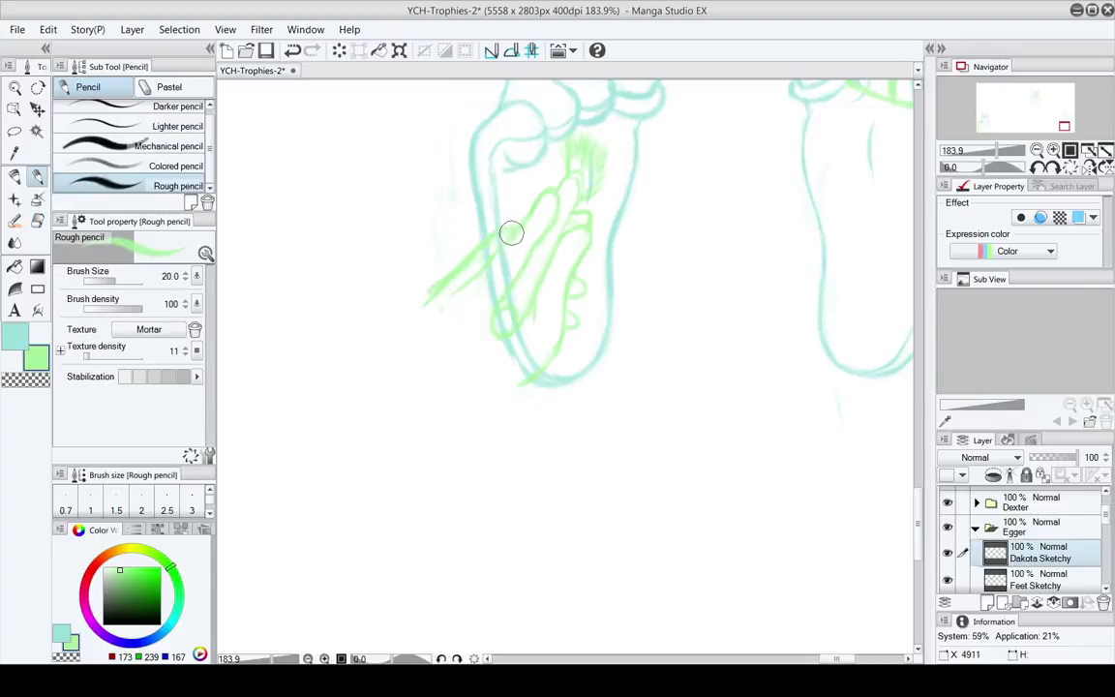
{"action": "left_click_drag", "start_coordinate": [494, 267], "coordinate": [525, 256]}
{"action": "key", "text": "e"}
{"action": "key", "text": "p"}
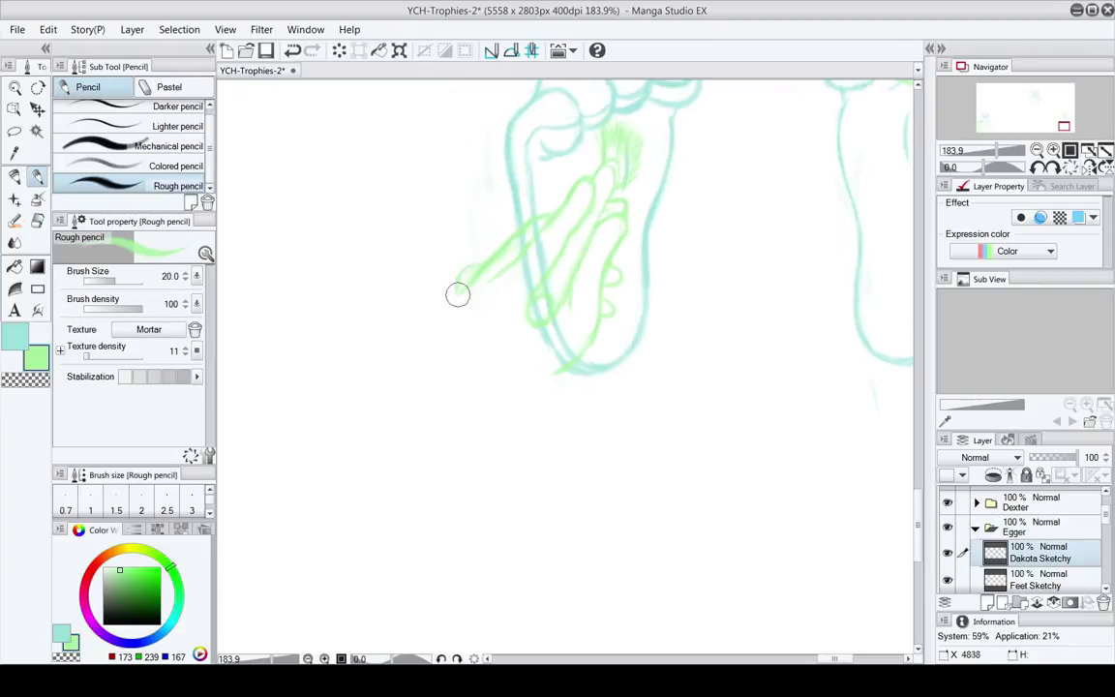
Draw the bend at the hand's outer corner and a long green line running down from it
{"action": "mouse_move", "coordinate": [455, 302]}
{"action": "left_mouse_down"}
{"action": "mouse_move", "coordinate": [445, 283]}
{"action": "mouse_move", "coordinate": [446, 306]}
{"action": "left_mouse_up"}
{"action": "key", "text": "e"}
{"action": "key", "text": "p"}
{"action": "left_click_drag", "start_coordinate": [443, 352], "coordinate": [438, 359]}
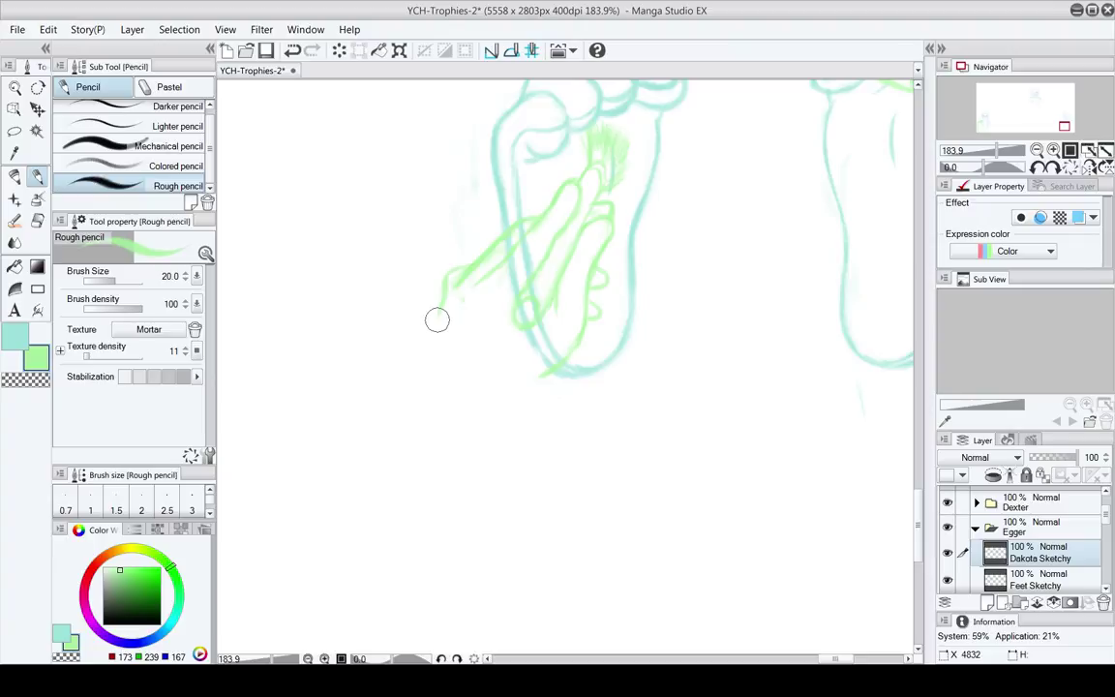
{"action": "left_click_drag", "start_coordinate": [455, 276], "coordinate": [439, 315]}
{"action": "left_click_drag", "start_coordinate": [443, 319], "coordinate": [435, 398]}
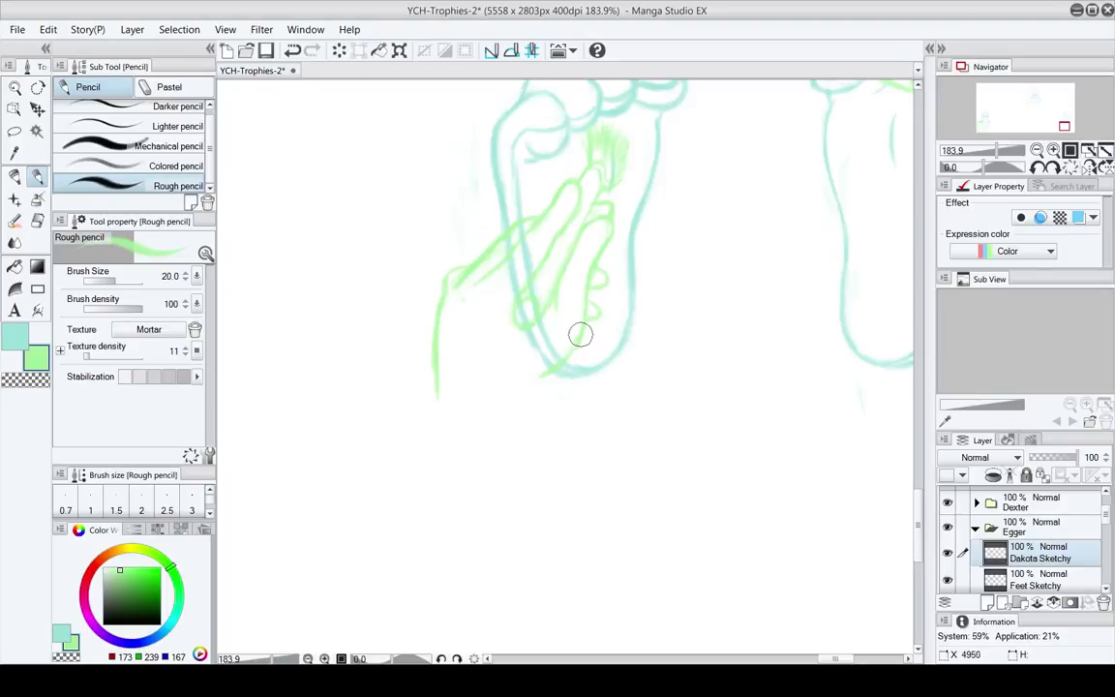
Continue the hand's lower edge in a curve past the heel and erase the rough spots along it
{"action": "mouse_move", "coordinate": [584, 330]}
{"action": "left_mouse_down"}
{"action": "mouse_move", "coordinate": [558, 383]}
{"action": "mouse_move", "coordinate": [505, 422]}
{"action": "mouse_move", "coordinate": [560, 397]}
{"action": "left_mouse_up"}
{"action": "key", "text": "e"}
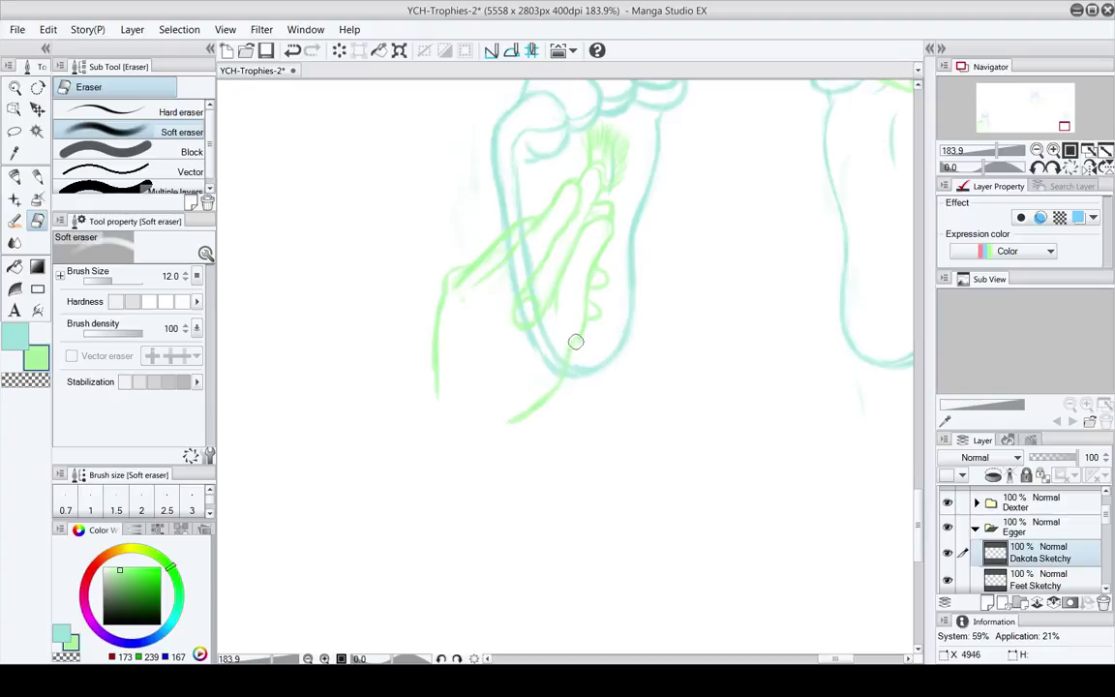
{"action": "key", "text": "p"}
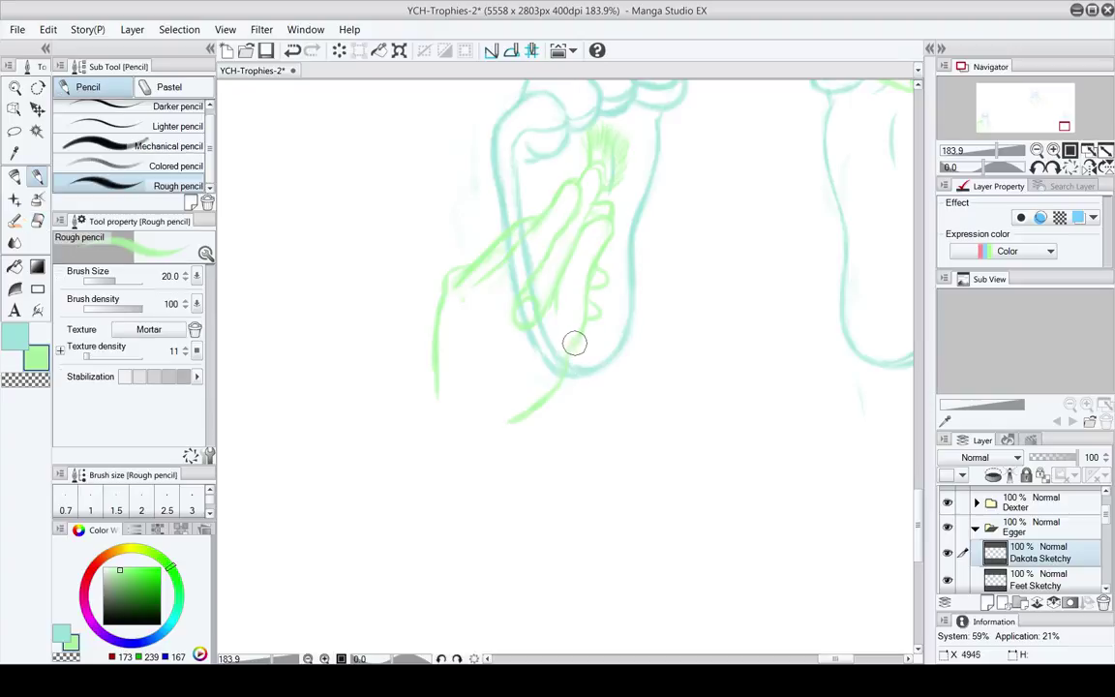
{"action": "key", "text": "e"}
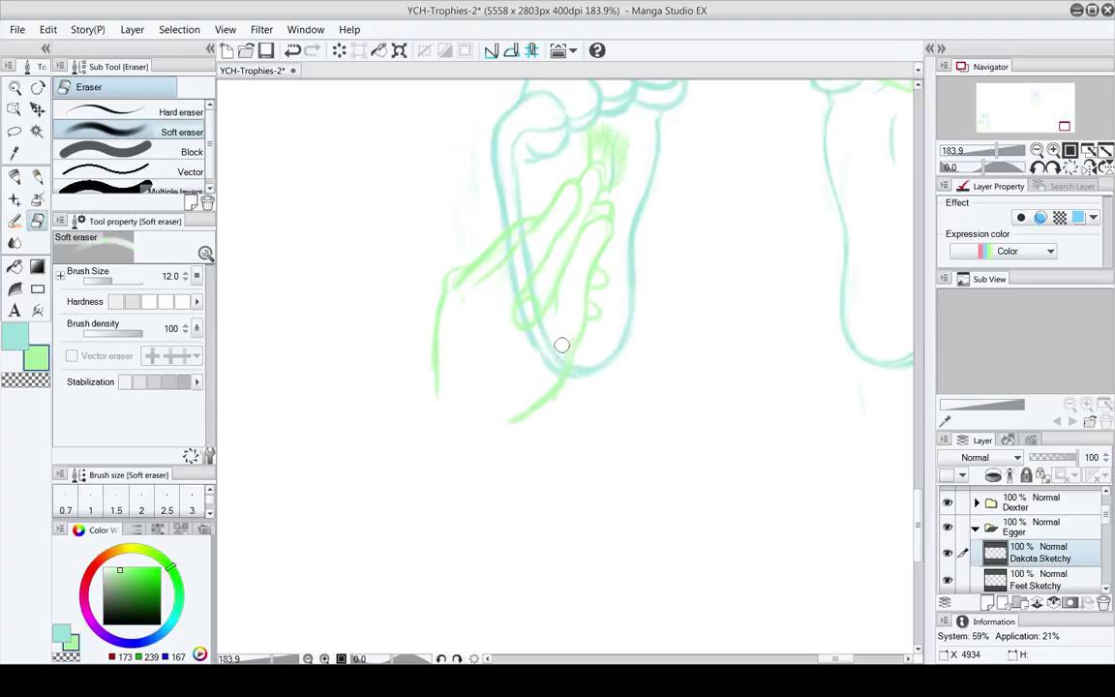
{"action": "key", "text": "bracketleft"}
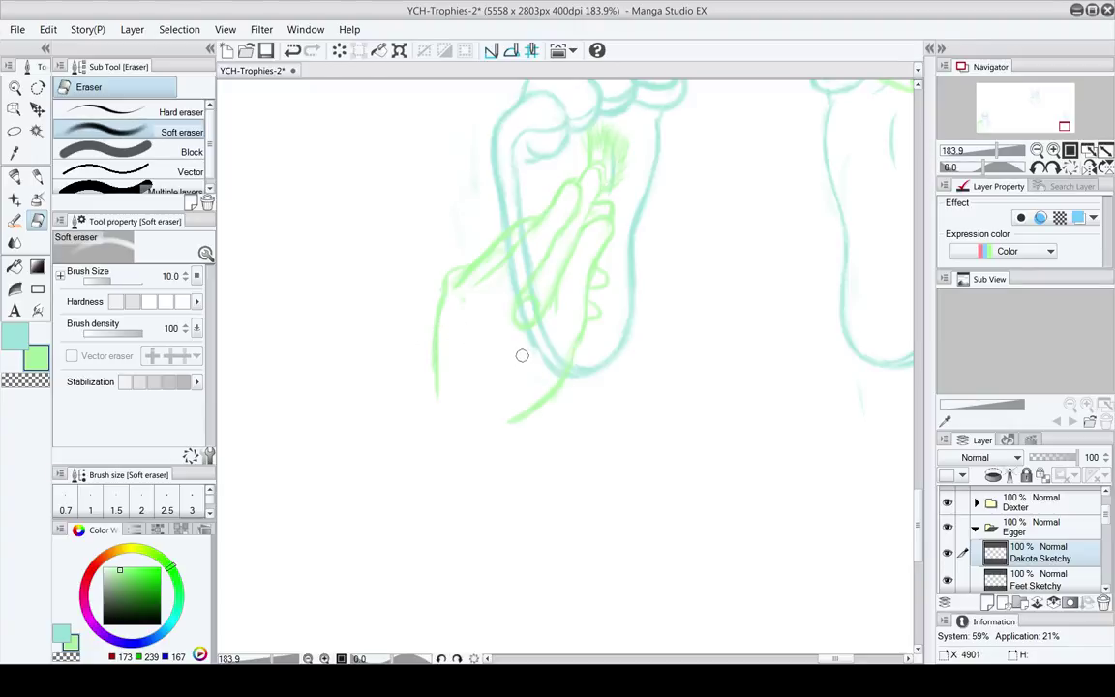
Redraw the hand's outer edge with a slight outward slant and add the forearm's inner line below the palm
{"action": "left_click_drag", "start_coordinate": [444, 289], "coordinate": [432, 365]}
{"action": "key", "text": "p"}
{"action": "left_click_drag", "start_coordinate": [447, 286], "coordinate": [430, 394]}
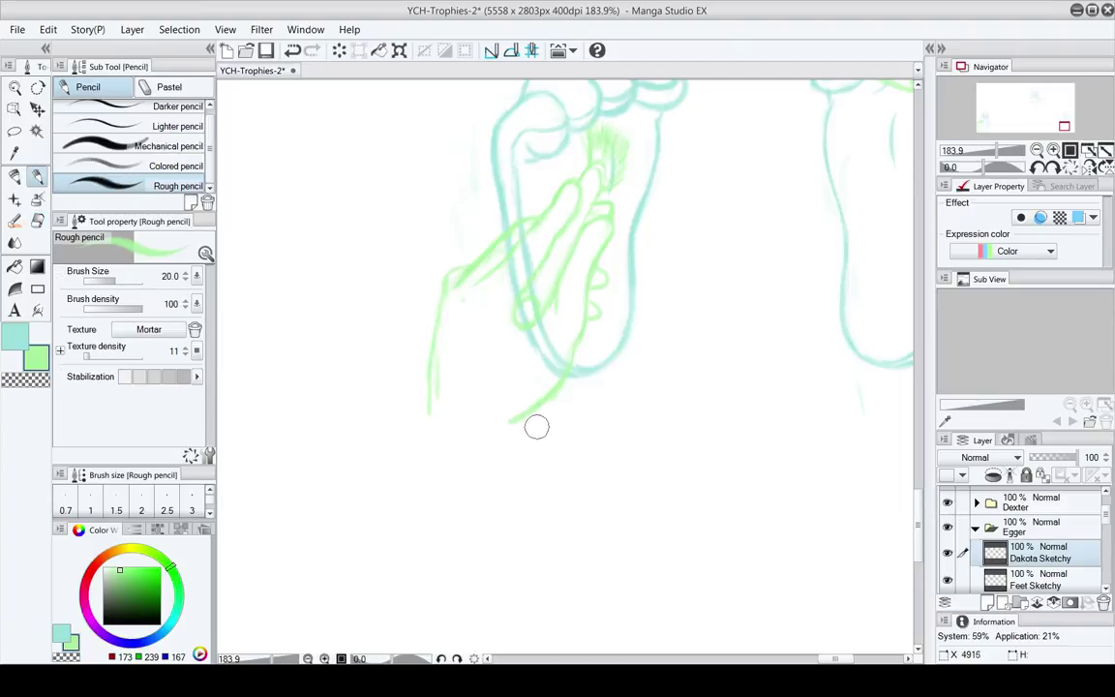
{"action": "mouse_move", "coordinate": [532, 426]}
{"action": "left_mouse_down"}
{"action": "mouse_move", "coordinate": [514, 360]}
{"action": "mouse_move", "coordinate": [543, 499]}
{"action": "left_mouse_up"}
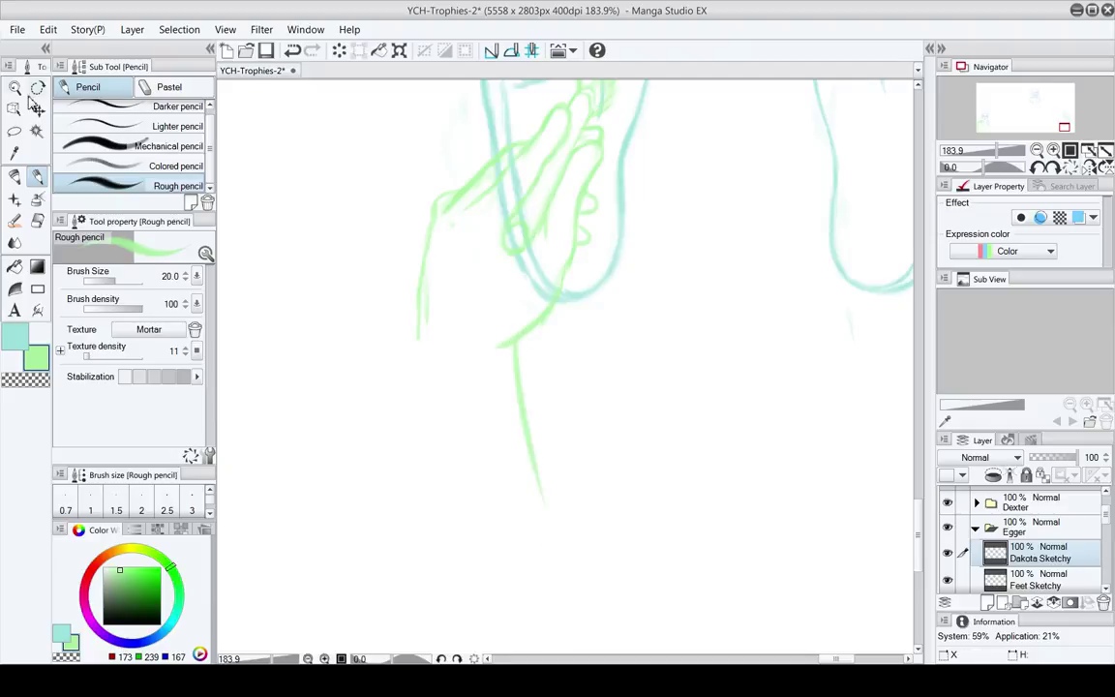
Lasso the green hand on the left-hand foot and enlarge it proportionally to 117 percent
{"action": "key", "text": "/"}
{"action": "left_click_drag", "start_coordinate": [538, 296], "coordinate": [425, 286]}
{"action": "left_click_drag", "start_coordinate": [535, 325], "coordinate": [485, 388]}
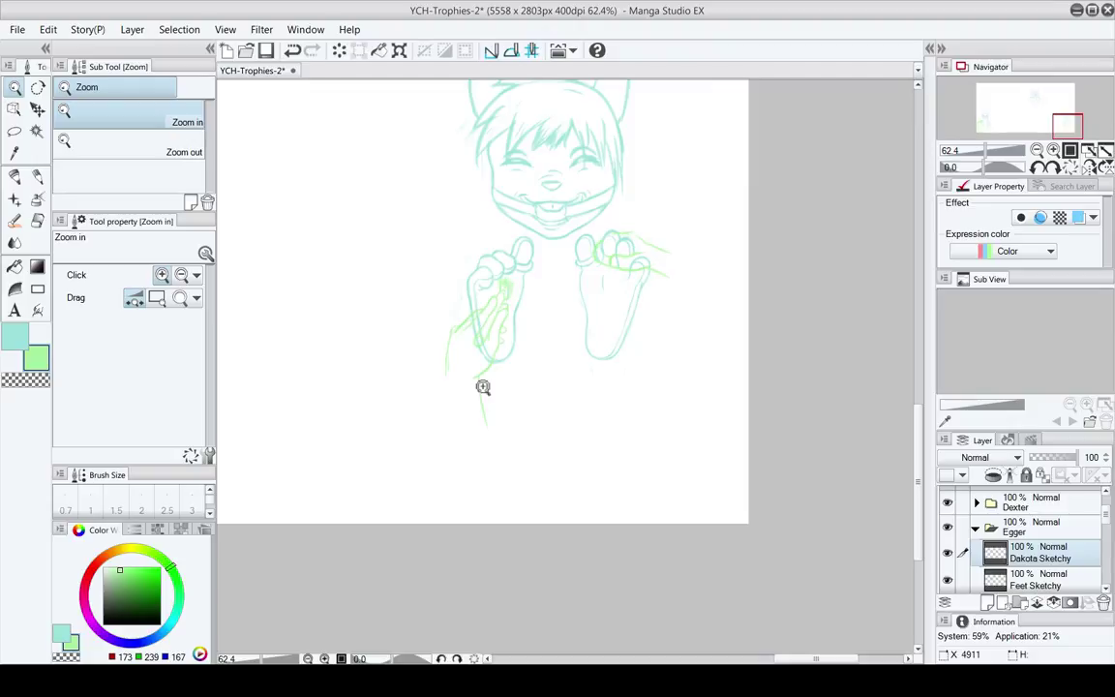
{"action": "scroll", "coordinate": [508, 388], "scroll_direction": "up", "scroll_amount": 2}
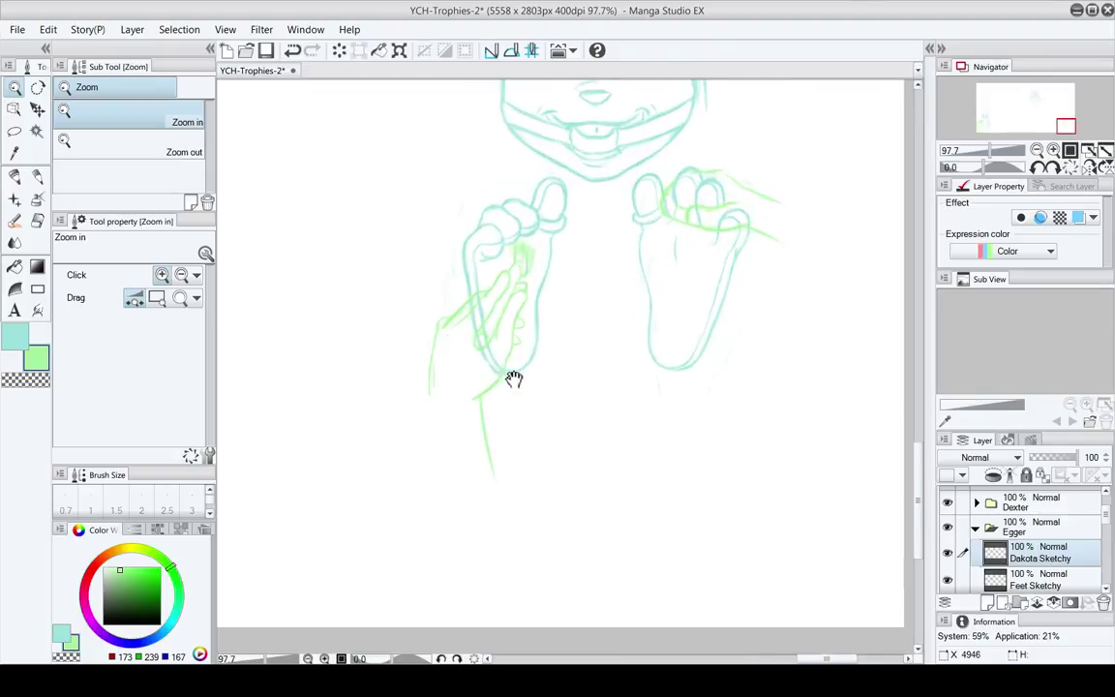
{"action": "left_click", "coordinate": [14, 130]}
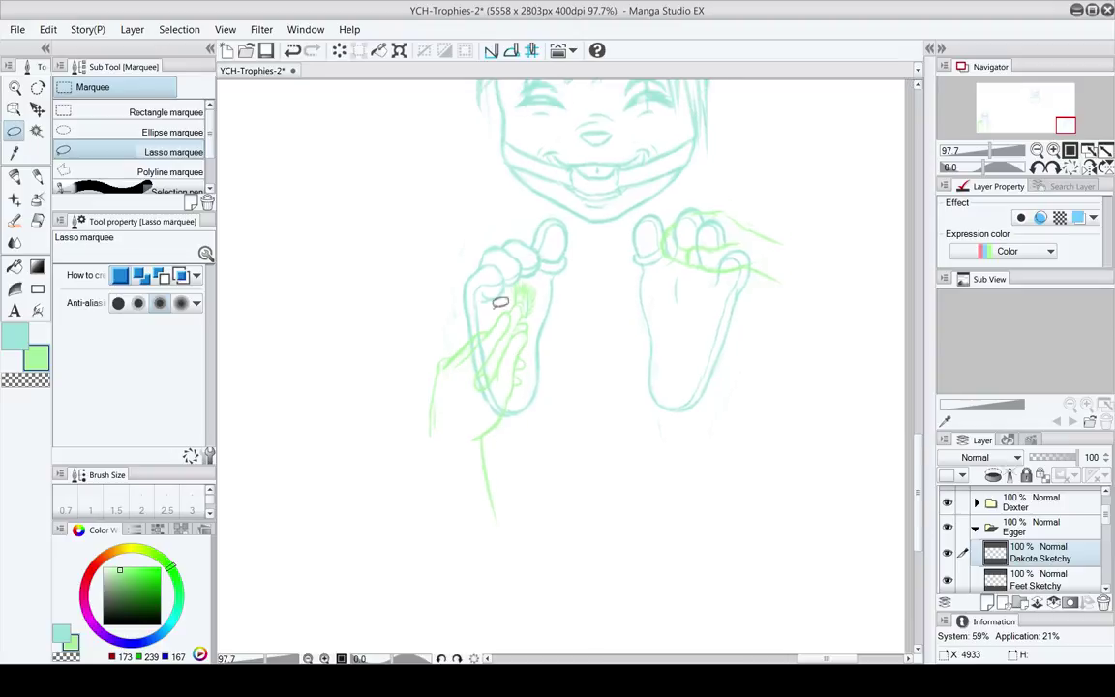
{"action": "mouse_move", "coordinate": [475, 283]}
{"action": "left_mouse_down"}
{"action": "mouse_move", "coordinate": [447, 575]}
{"action": "mouse_move", "coordinate": [589, 454]}
{"action": "mouse_move", "coordinate": [552, 254]}
{"action": "left_mouse_up"}
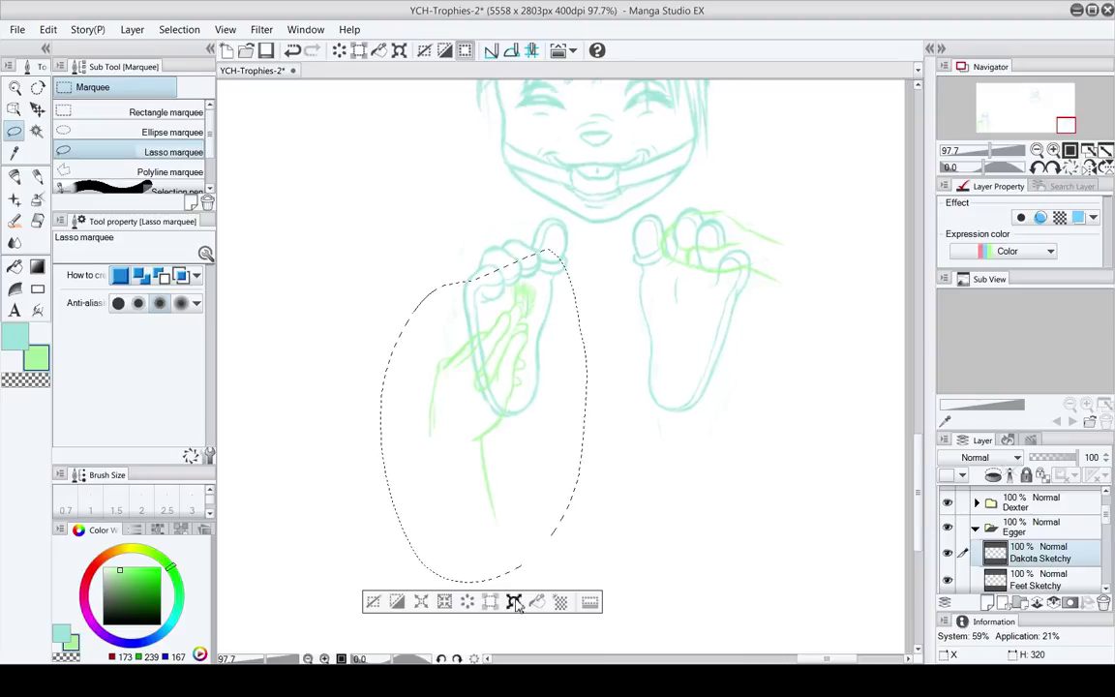
{"action": "key", "text": "ctrl+t"}
{"action": "left_click_drag", "start_coordinate": [483, 581], "coordinate": [478, 637]}
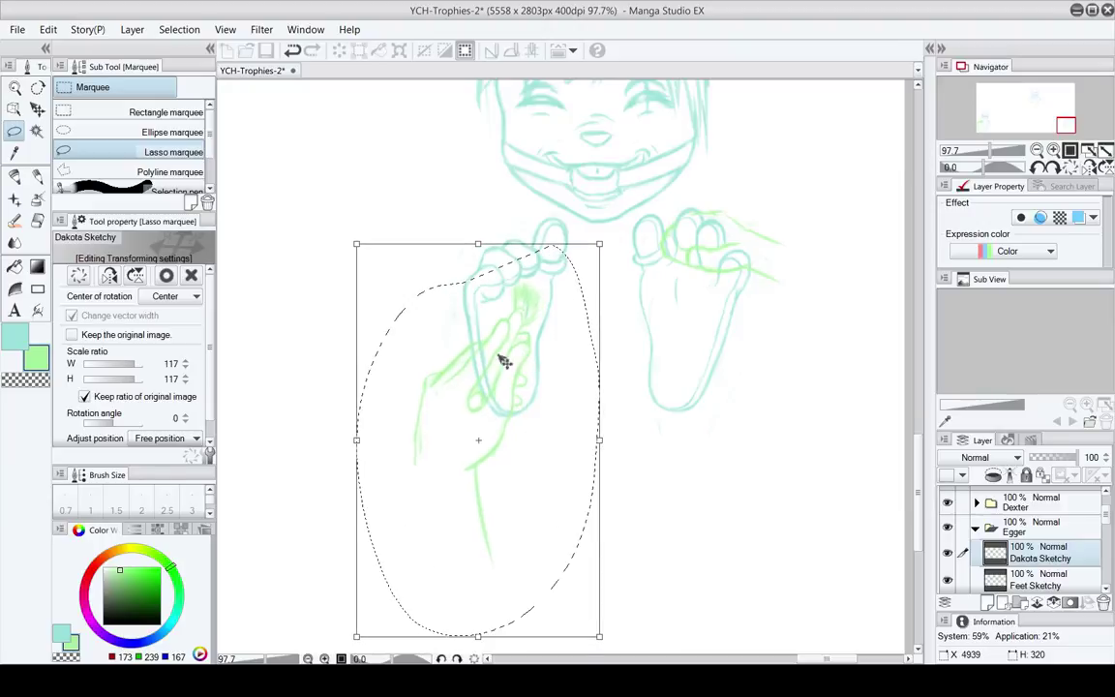
Scale the selected green hand down to 103 percent, set it lower on the left-hand foot's sole and clear the selection
{"action": "left_click_drag", "start_coordinate": [356, 440], "coordinate": [374, 440]}
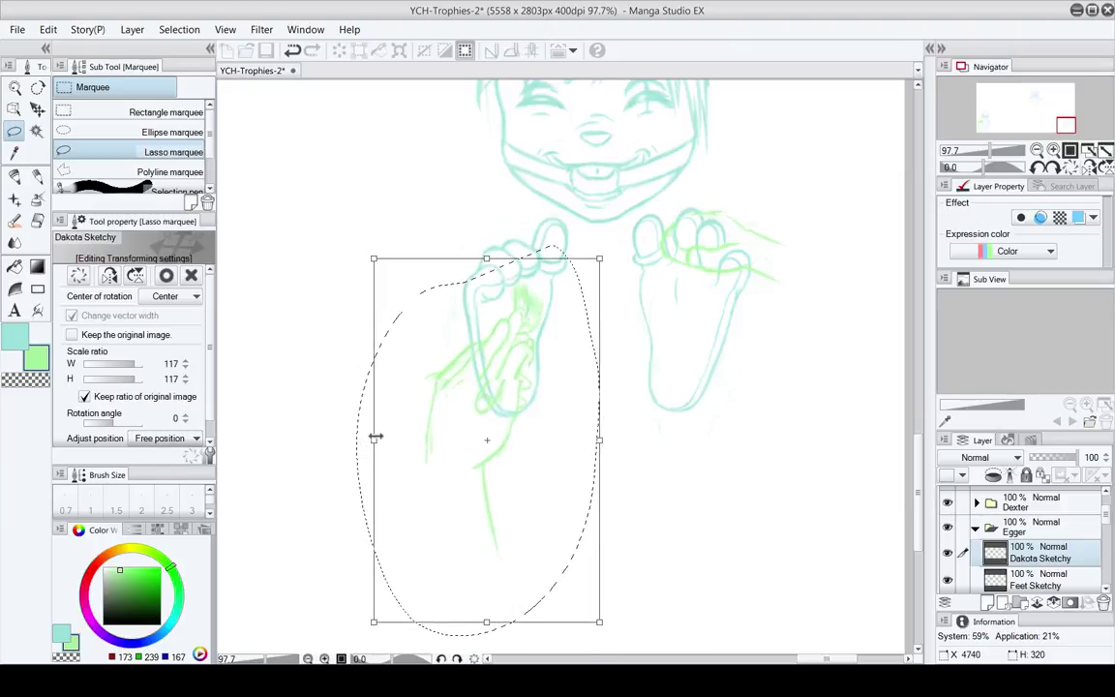
{"action": "left_click_drag", "start_coordinate": [494, 411], "coordinate": [489, 399]}
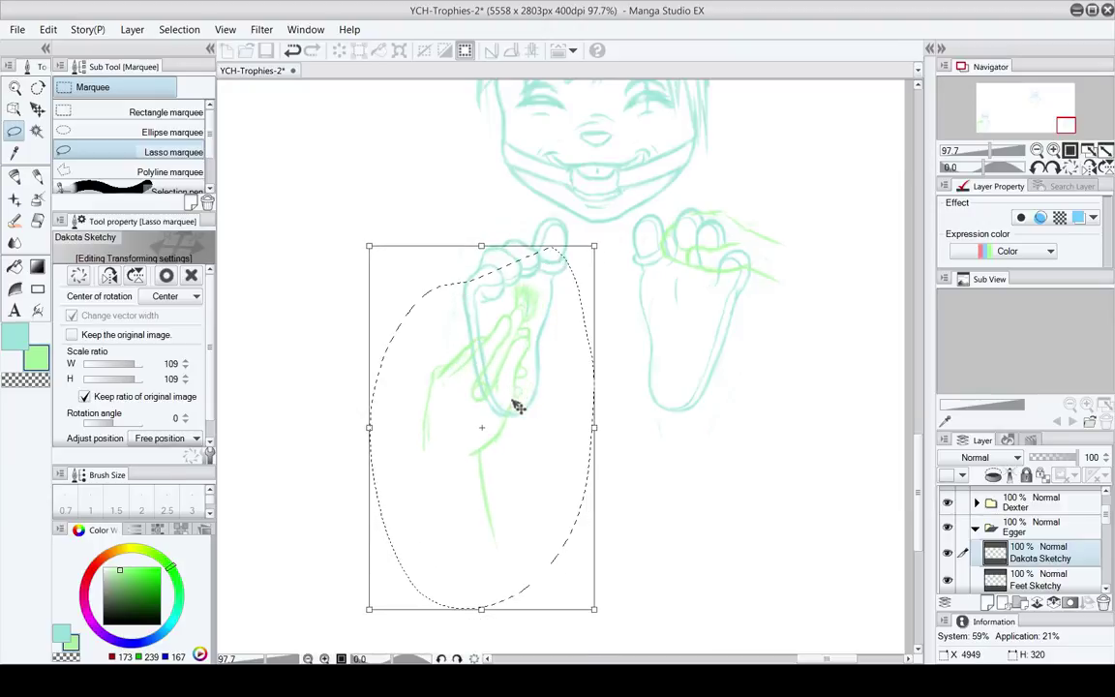
{"action": "left_click_drag", "start_coordinate": [369, 427], "coordinate": [377, 427]}
{"action": "left_click_drag", "start_coordinate": [488, 401], "coordinate": [490, 403]}
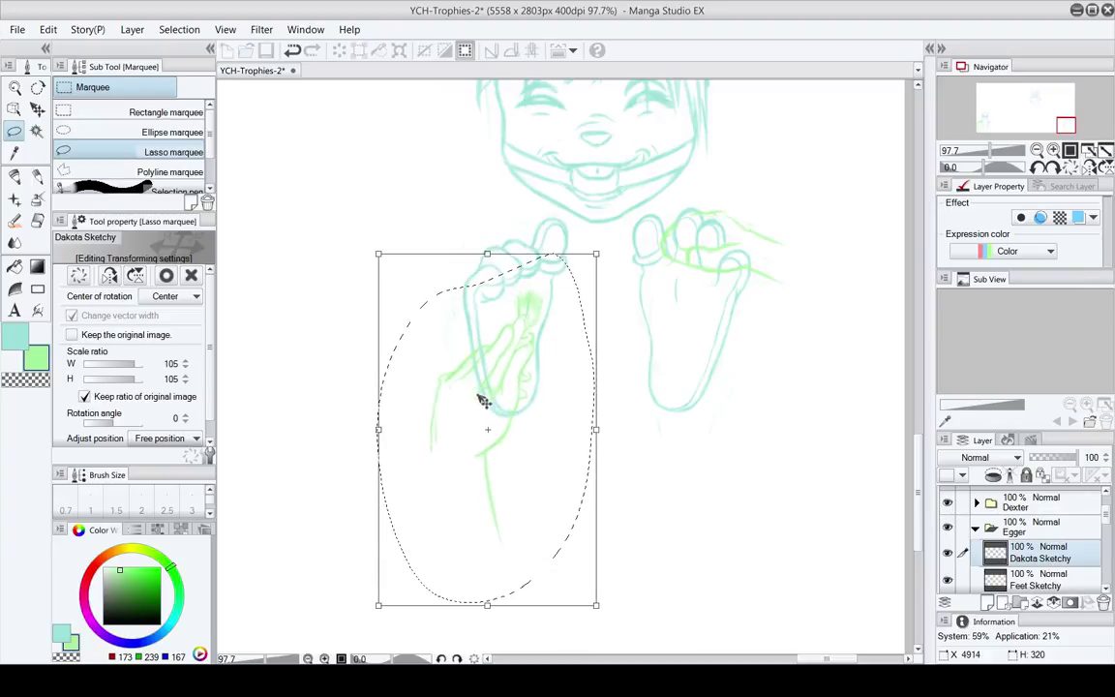
{"action": "left_click_drag", "start_coordinate": [381, 428], "coordinate": [386, 427]}
{"action": "left_click_drag", "start_coordinate": [523, 376], "coordinate": [507, 401]}
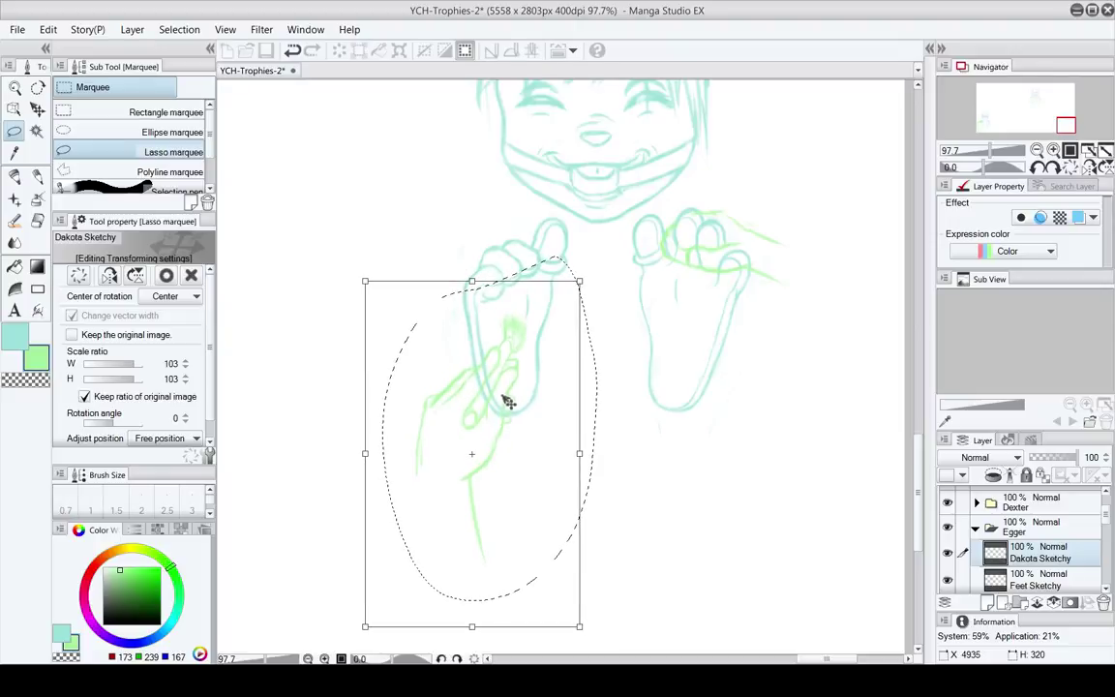
{"action": "key", "text": "Return"}
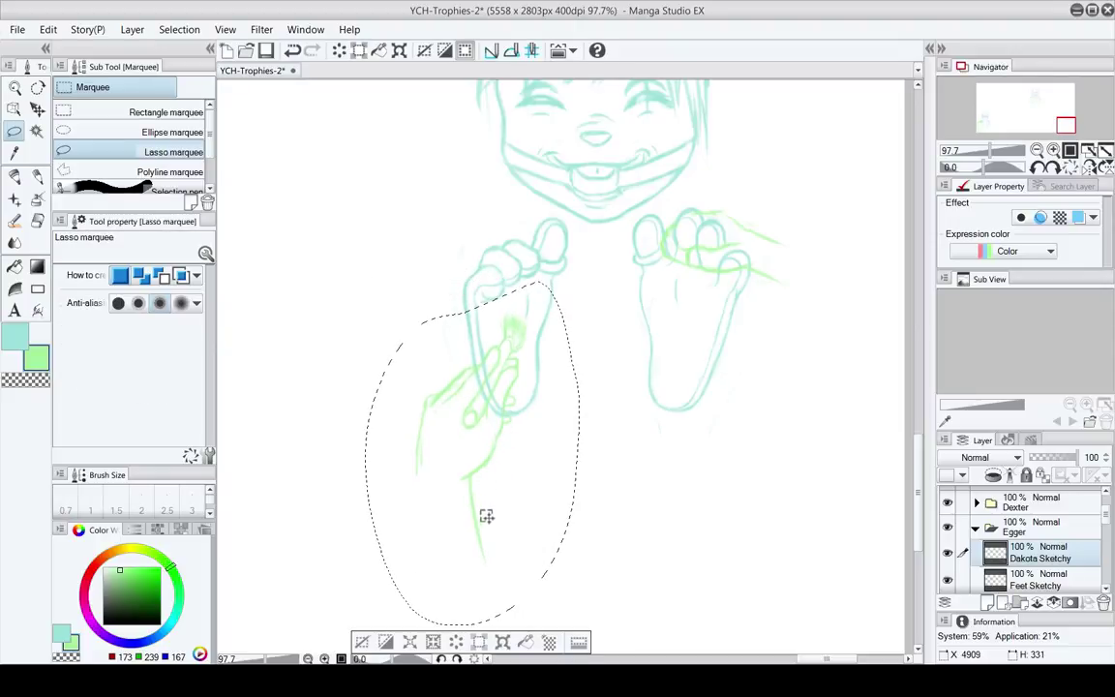
{"action": "key", "text": "ctrl+d"}
Clean up the hand's outer edge with the soft eraser at size 17 and extend the forearm's outer line to the page's lower edge
{"action": "scroll", "coordinate": [454, 484], "scroll_direction": "down", "scroll_amount": 3}
{"action": "key", "text": "e"}
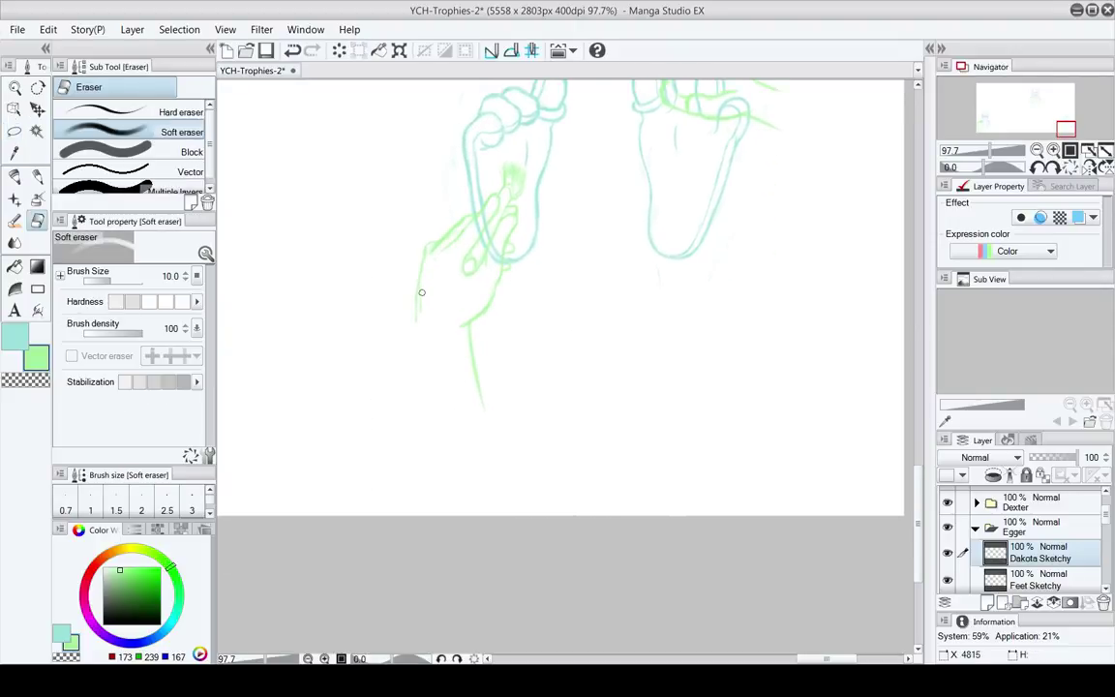
{"action": "key", "text": "bracketright"}
{"action": "key", "text": "bracketright"}
{"action": "key", "text": "bracketright"}
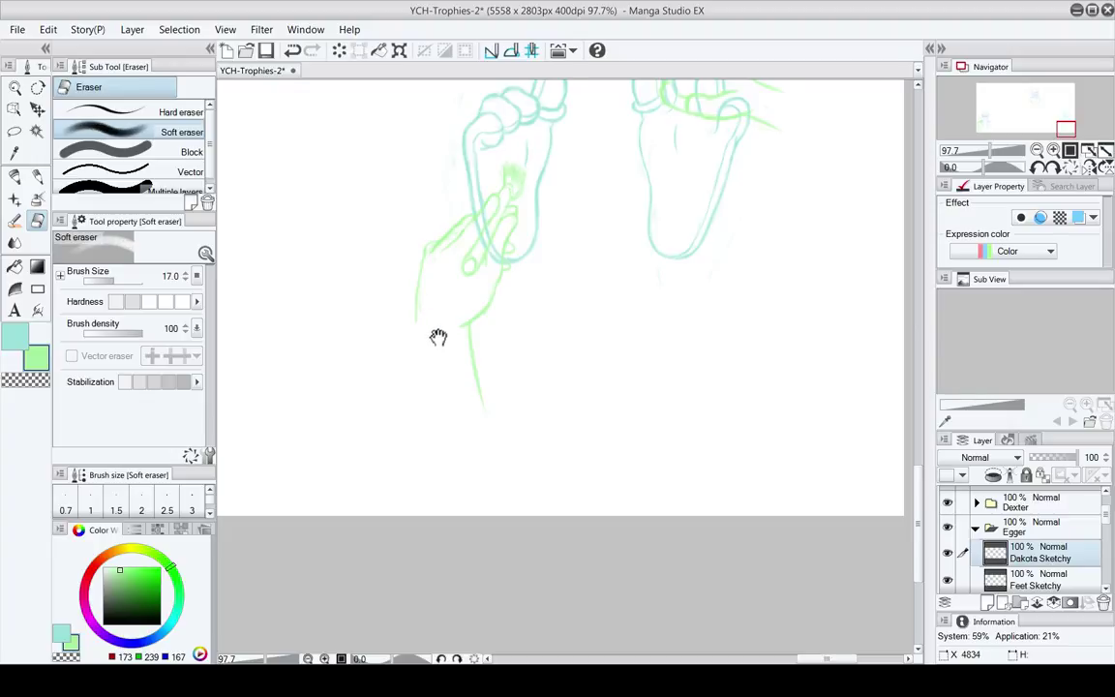
{"action": "key", "text": "p"}
{"action": "mouse_move", "coordinate": [439, 336]}
{"action": "left_mouse_down"}
{"action": "mouse_move", "coordinate": [451, 326]}
{"action": "mouse_move", "coordinate": [436, 428]}
{"action": "mouse_move", "coordinate": [450, 499]}
{"action": "left_mouse_up"}
{"action": "key", "text": "e"}
{"action": "key", "text": "p"}
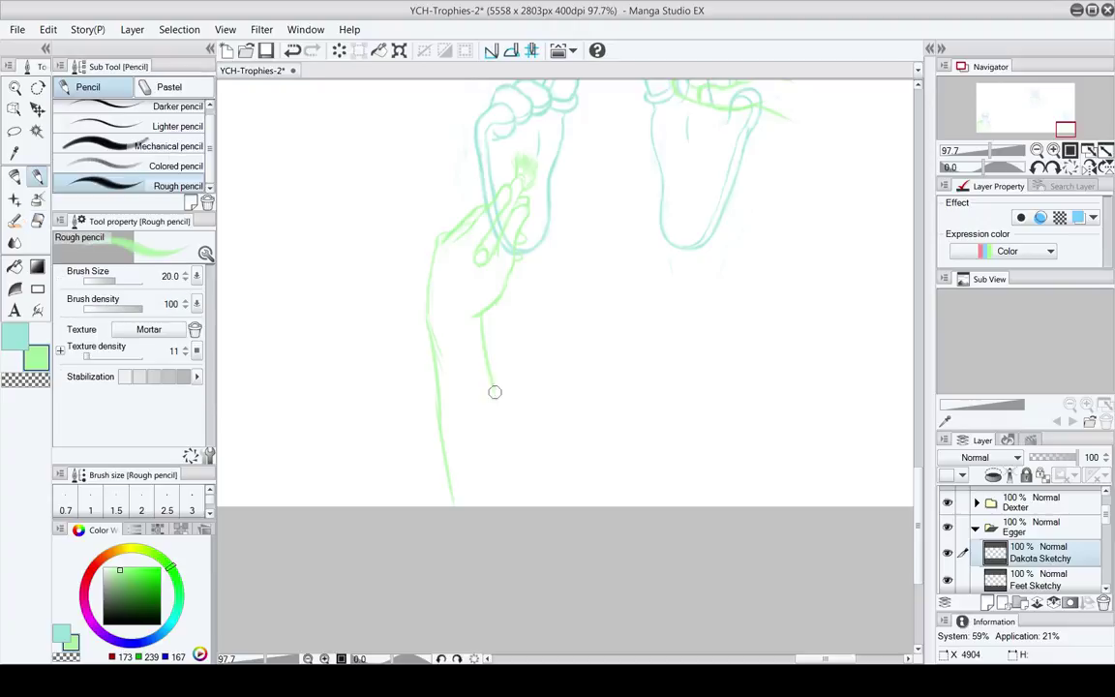
Extend the forearm's inner line down toward the page's lower edge and smooth the outer line
{"action": "left_click_drag", "start_coordinate": [493, 390], "coordinate": [515, 490]}
{"action": "key", "text": "e"}
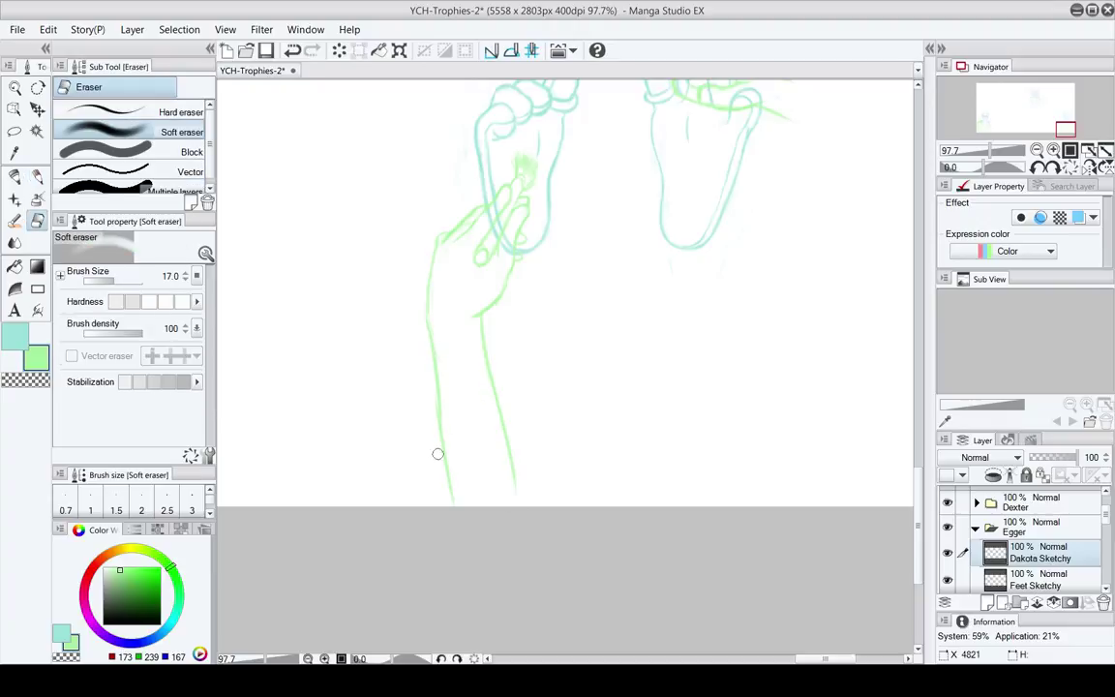
{"action": "key", "text": "p"}
{"action": "mouse_move", "coordinate": [441, 411]}
{"action": "left_mouse_down"}
{"action": "mouse_move", "coordinate": [455, 501]}
{"action": "mouse_move", "coordinate": [471, 495]}
{"action": "mouse_move", "coordinate": [445, 493]}
{"action": "mouse_move", "coordinate": [505, 485]}
{"action": "mouse_move", "coordinate": [588, 448]}
{"action": "mouse_move", "coordinate": [504, 326]}
{"action": "left_mouse_up"}
{"action": "key", "text": "e"}
{"action": "key", "text": "space"}
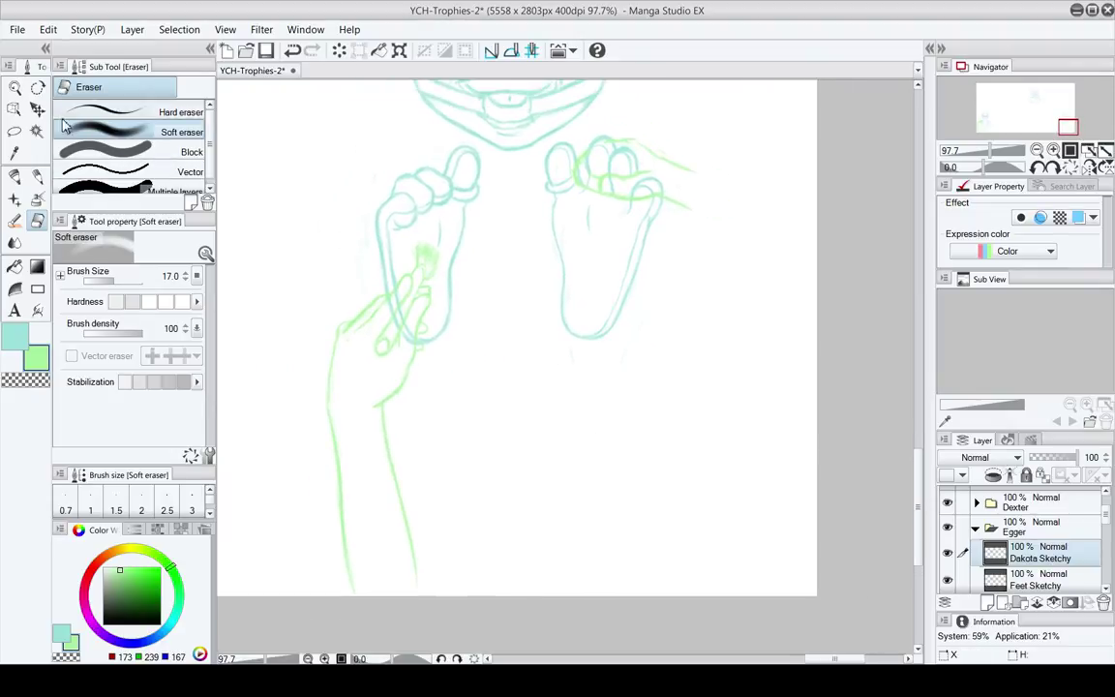
Lasso the hand and forearm, rotate them counterclockwise so the arm slants inward, reposition the brush on the sole, and deselect
{"action": "key", "text": "m"}
{"action": "mouse_move", "coordinate": [369, 199]}
{"action": "left_mouse_down"}
{"action": "mouse_move", "coordinate": [499, 542]}
{"action": "mouse_move", "coordinate": [461, 206]}
{"action": "left_mouse_up"}
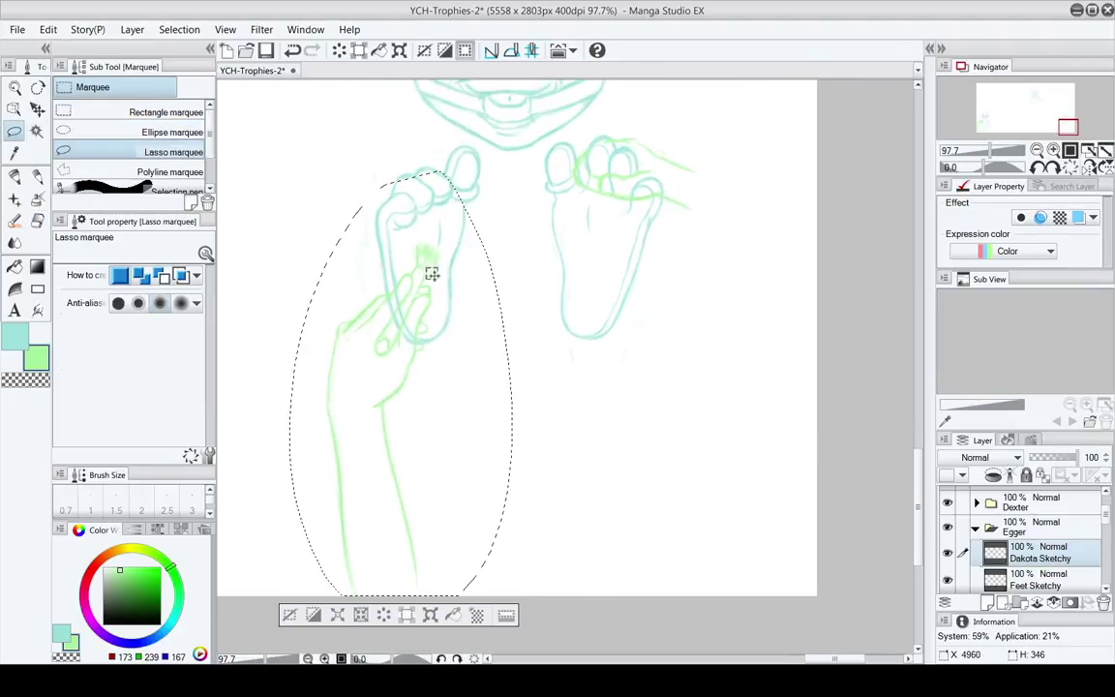
{"action": "left_click", "coordinate": [453, 615]}
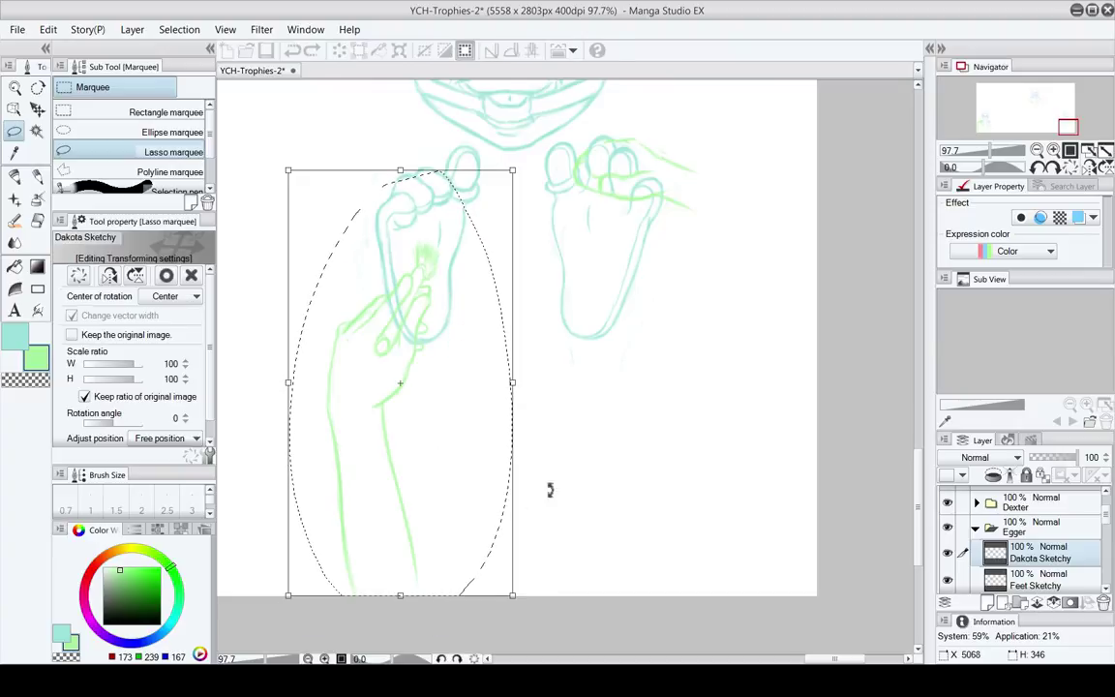
{"action": "mouse_move", "coordinate": [550, 488]}
{"action": "left_mouse_down"}
{"action": "mouse_move", "coordinate": [595, 356]}
{"action": "mouse_move", "coordinate": [483, 450]}
{"action": "mouse_move", "coordinate": [523, 456]}
{"action": "mouse_move", "coordinate": [529, 433]}
{"action": "left_mouse_up"}
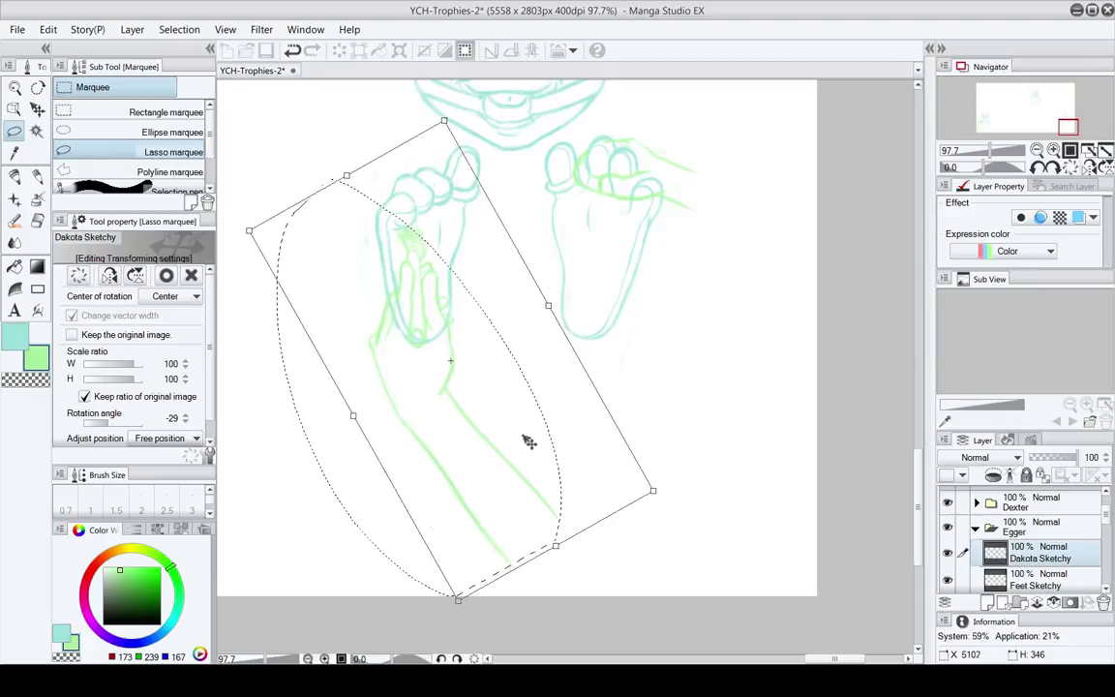
{"action": "mouse_move", "coordinate": [651, 398]}
{"action": "left_mouse_down"}
{"action": "mouse_move", "coordinate": [658, 428]}
{"action": "mouse_move", "coordinate": [645, 462]}
{"action": "mouse_move", "coordinate": [652, 448]}
{"action": "left_mouse_up"}
{"action": "left_click_drag", "start_coordinate": [534, 468], "coordinate": [529, 484]}
{"action": "key", "text": "Return"}
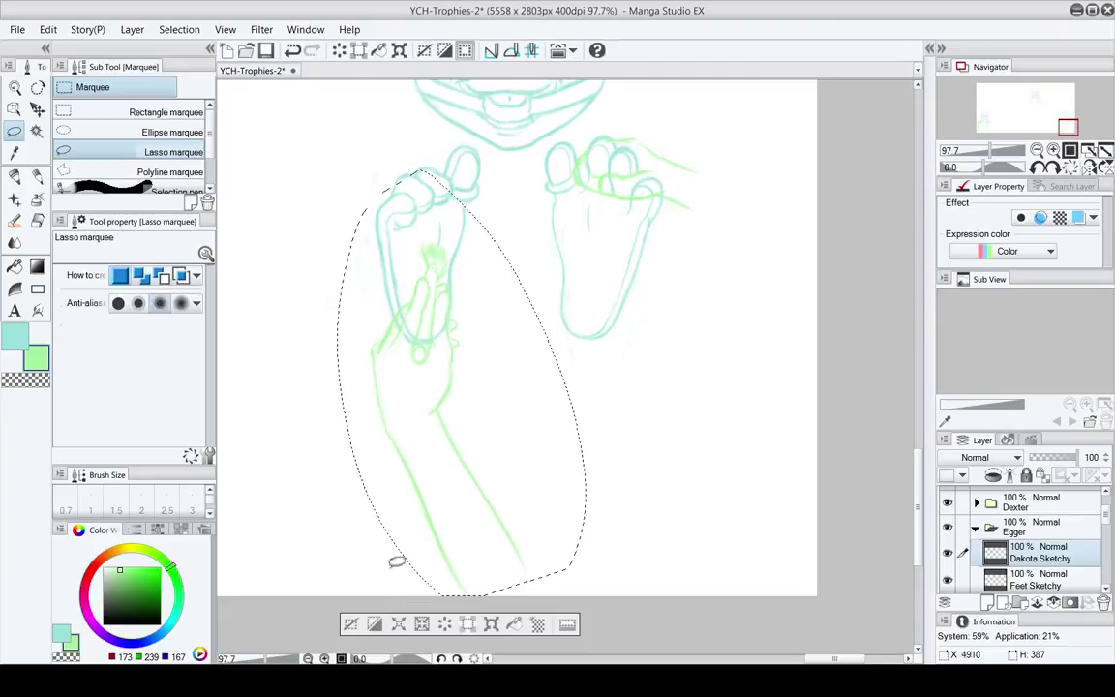
{"action": "left_click", "coordinate": [349, 628]}
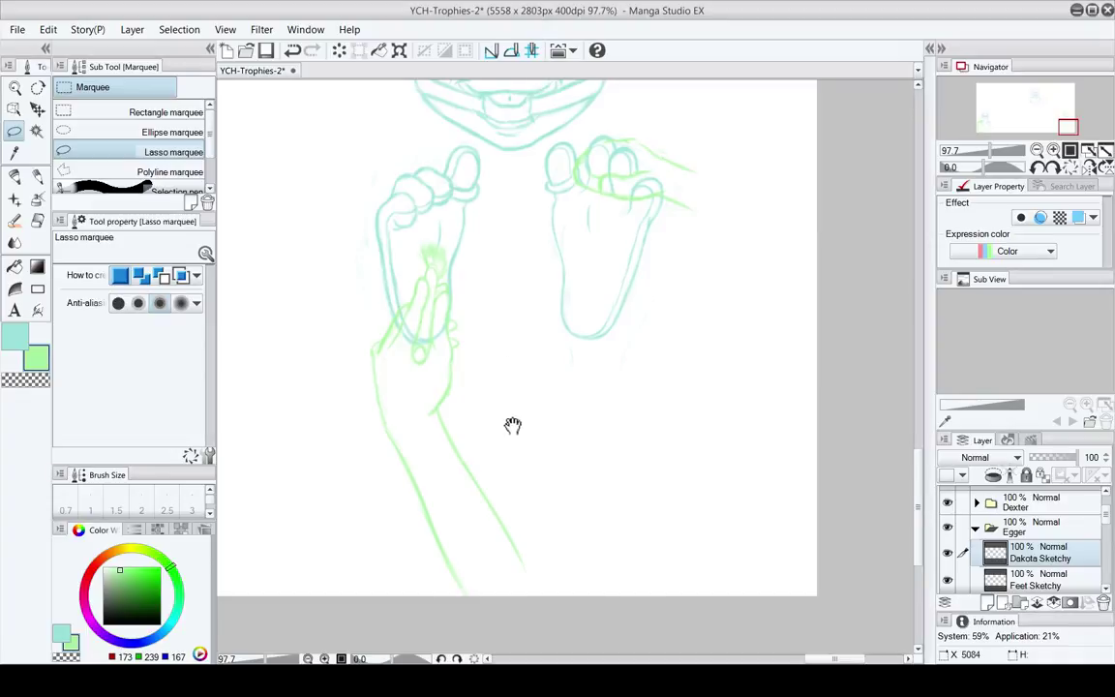
Erase the curved fingertip edge of the hand gripping the right-hand foot and redraw it straighter along the big toe
{"action": "scroll", "coordinate": [511, 426], "scroll_direction": "up", "scroll_amount": 3}
{"action": "left_click_drag", "start_coordinate": [558, 357], "coordinate": [518, 323]}
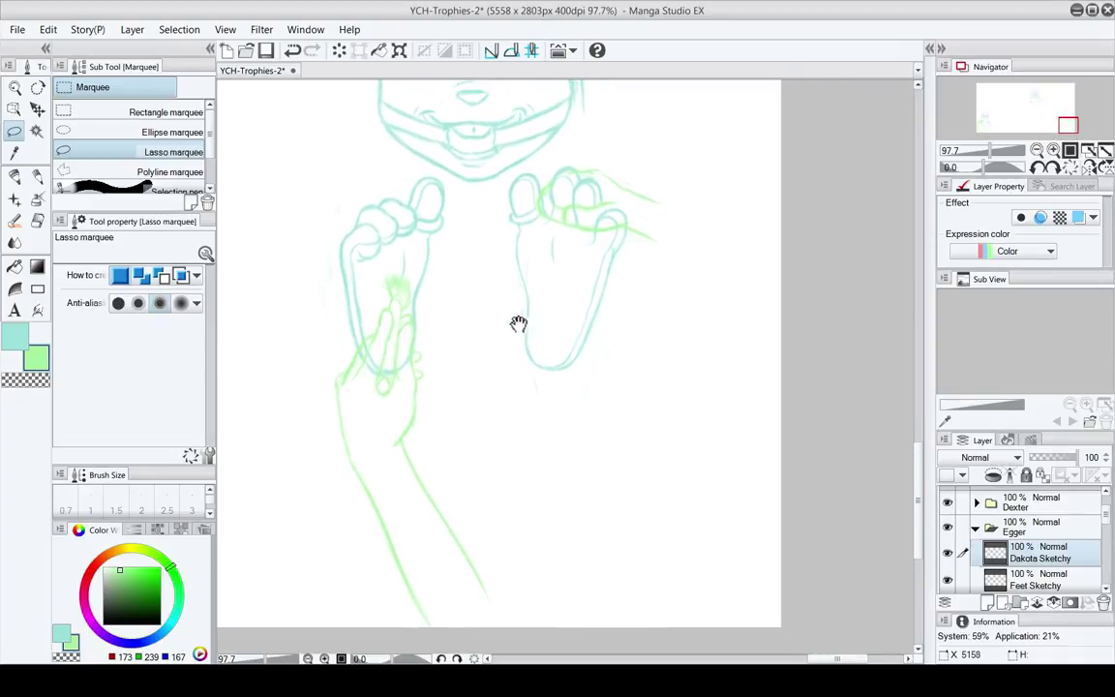
{"action": "left_click", "coordinate": [15, 88]}
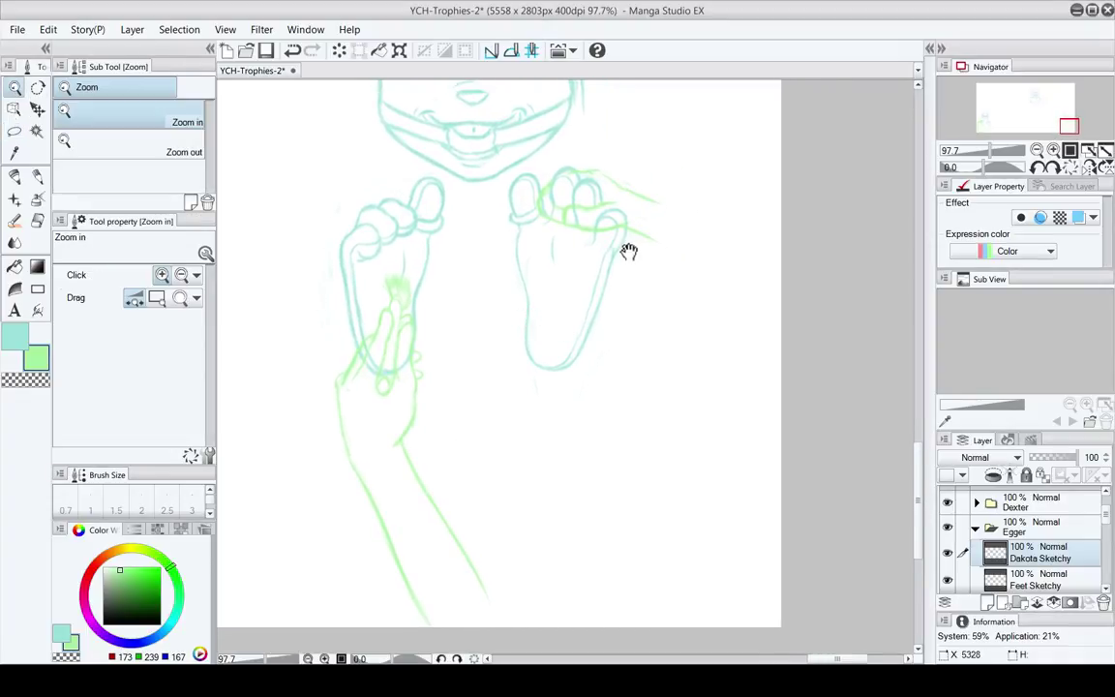
{"action": "left_click_drag", "start_coordinate": [627, 254], "coordinate": [589, 320]}
{"action": "left_click_drag", "start_coordinate": [524, 288], "coordinate": [581, 279]}
{"action": "left_click_drag", "start_coordinate": [609, 271], "coordinate": [561, 275]}
{"action": "key", "text": "e"}
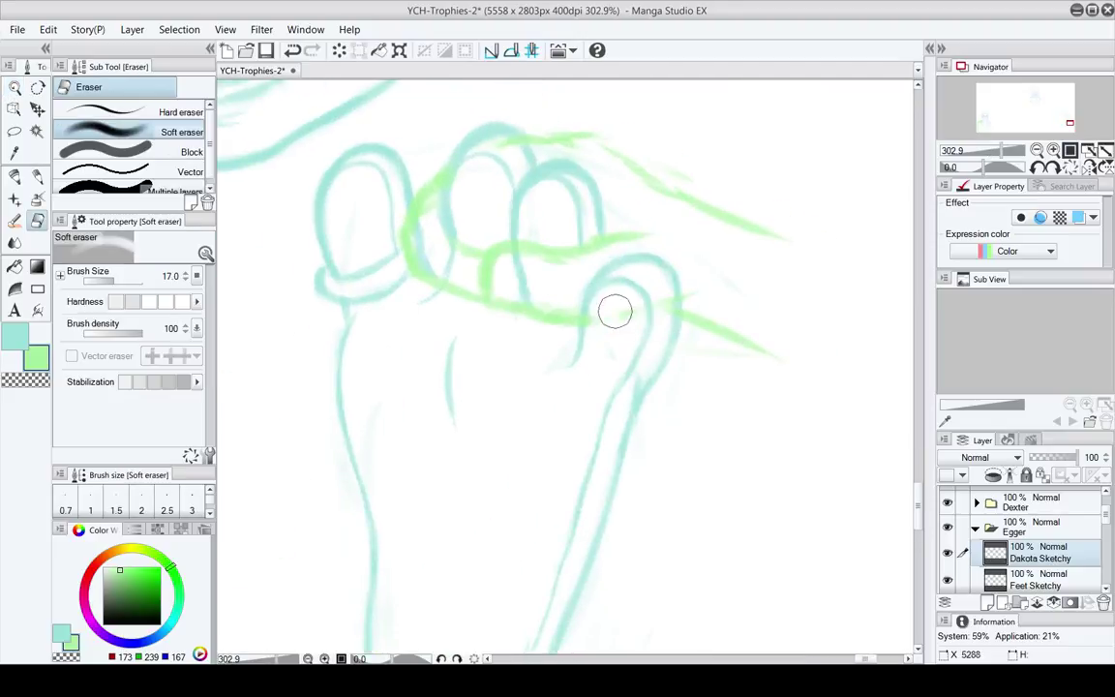
{"action": "mouse_move", "coordinate": [653, 304]}
{"action": "left_mouse_down"}
{"action": "mouse_move", "coordinate": [666, 379]}
{"action": "mouse_move", "coordinate": [706, 402]}
{"action": "left_mouse_up"}
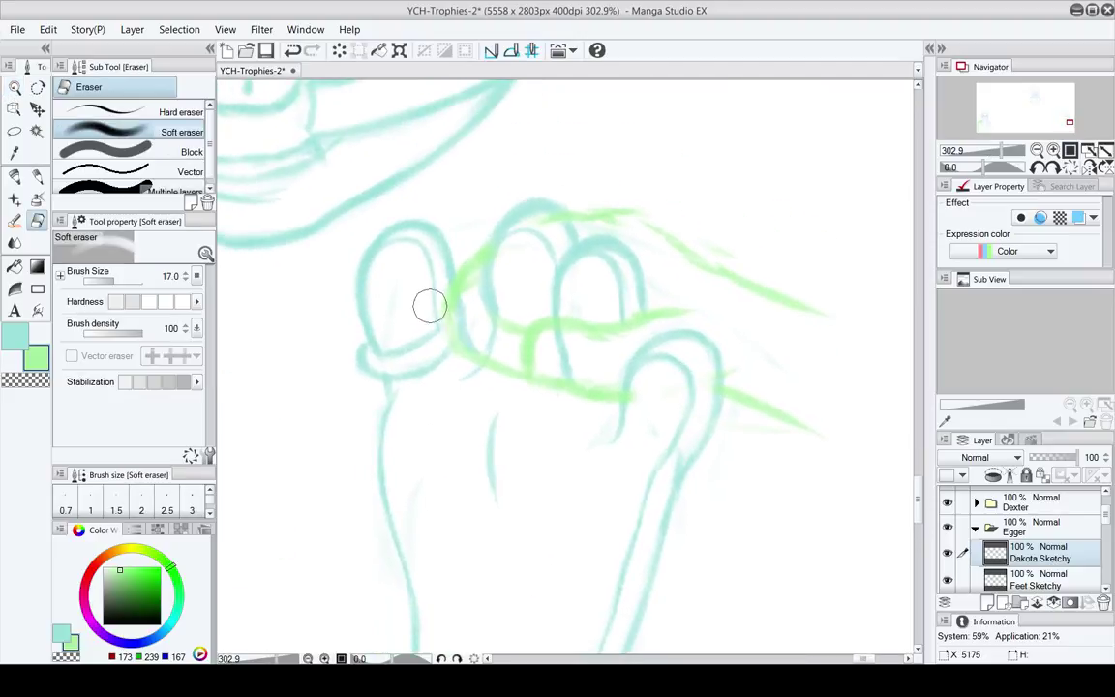
{"action": "key", "text": "p"}
{"action": "key", "text": "e"}
{"action": "key", "text": "p"}
{"action": "left_click_drag", "start_coordinate": [526, 378], "coordinate": [467, 352]}
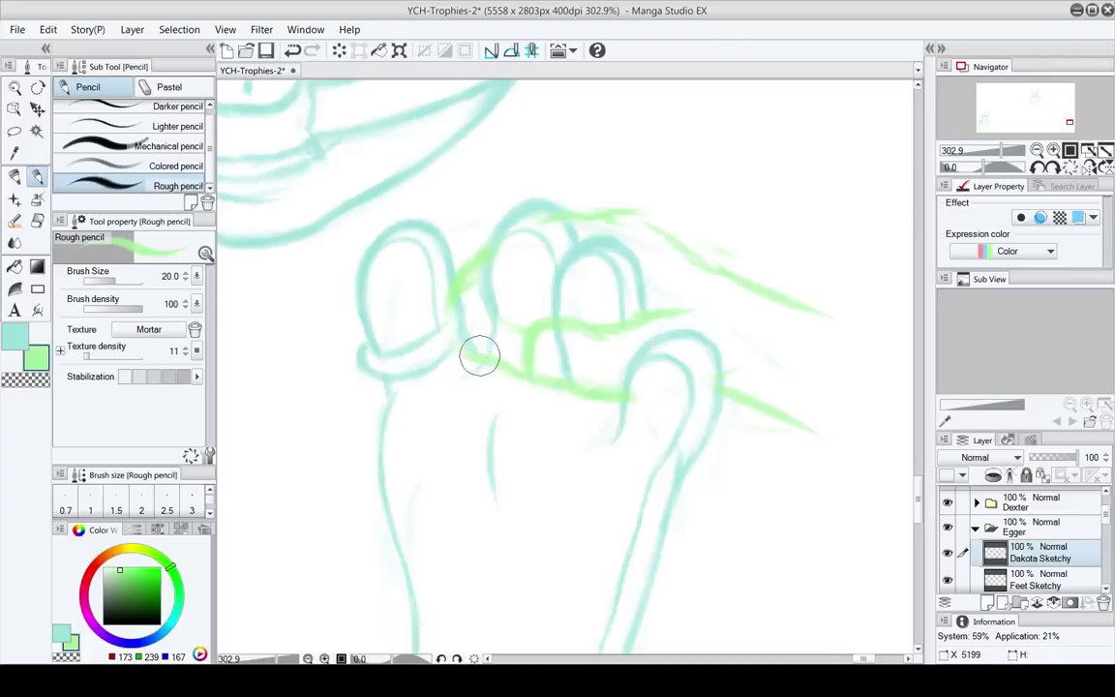
{"action": "key", "text": "e"}
{"action": "left_click_drag", "start_coordinate": [449, 294], "coordinate": [503, 259]}
{"action": "key", "text": "p"}
{"action": "mouse_move", "coordinate": [479, 354]}
{"action": "left_mouse_down"}
{"action": "mouse_move", "coordinate": [450, 301]}
{"action": "mouse_move", "coordinate": [456, 259]}
{"action": "mouse_move", "coordinate": [490, 242]}
{"action": "left_mouse_up"}
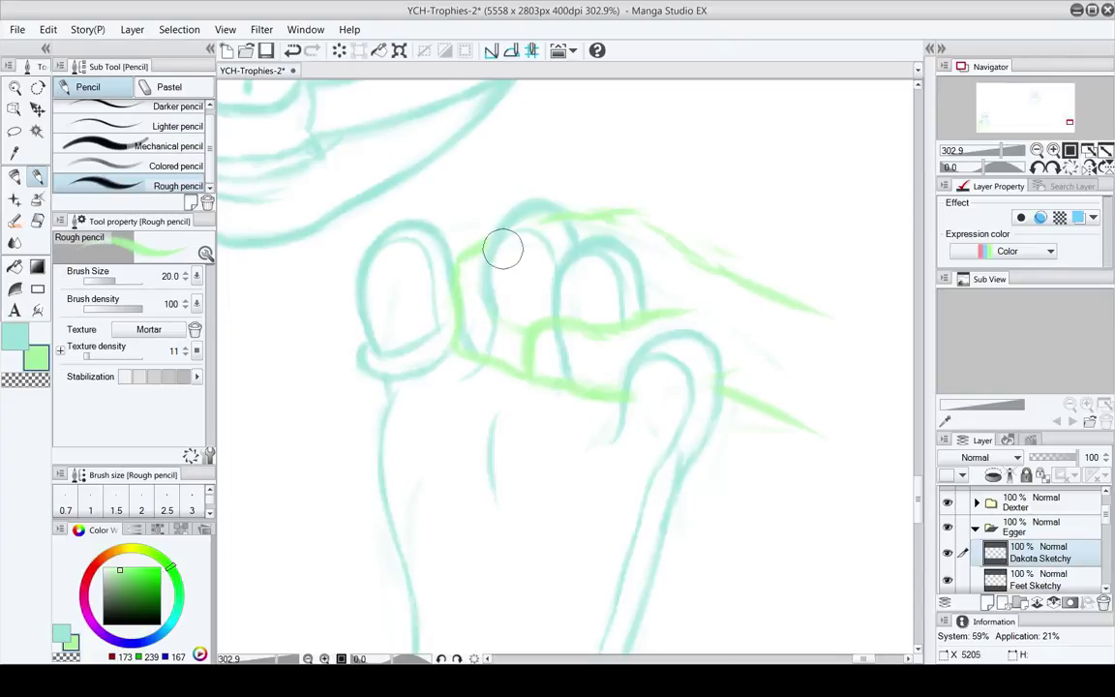
Reshape the gripping hand's upper corner beside the big toe into a squarer bend leading toward the second toe
{"action": "left_click_drag", "start_coordinate": [578, 288], "coordinate": [501, 291]}
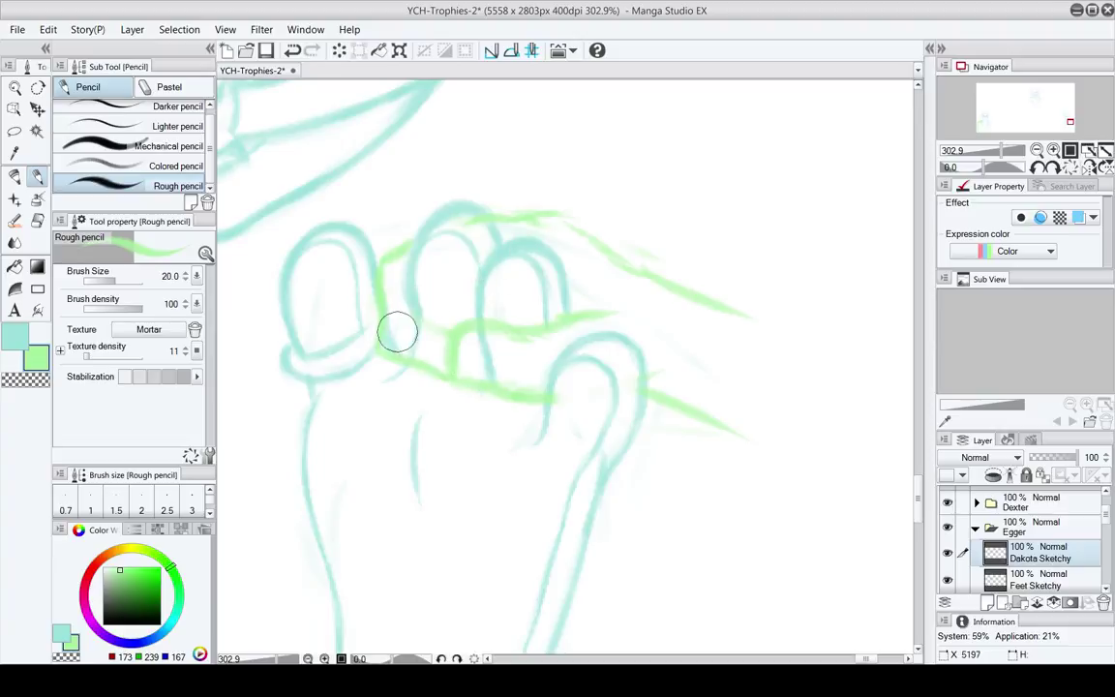
{"action": "key", "text": "e"}
{"action": "key", "text": "p"}
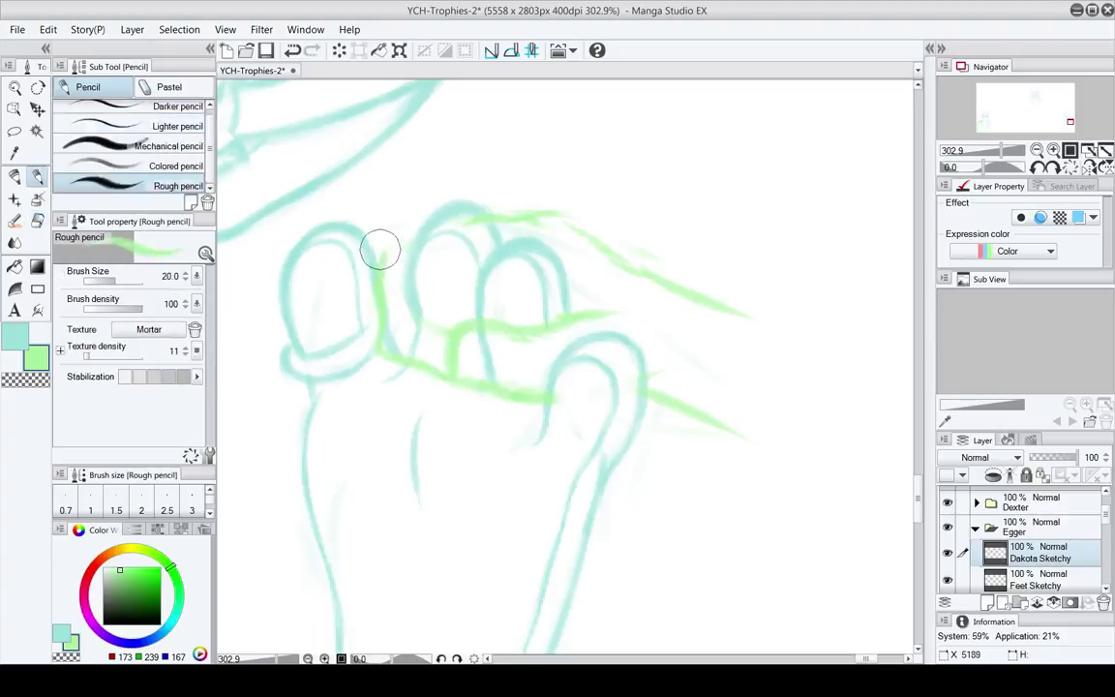
{"action": "key", "text": "e"}
{"action": "key", "text": "p"}
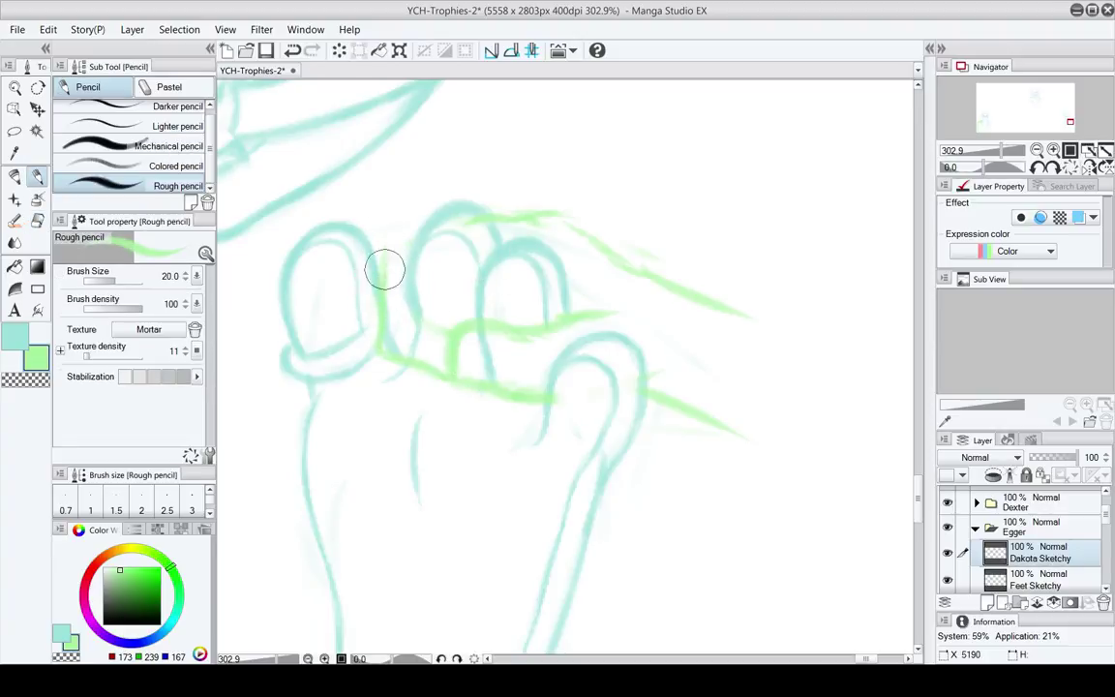
{"action": "key", "text": "e"}
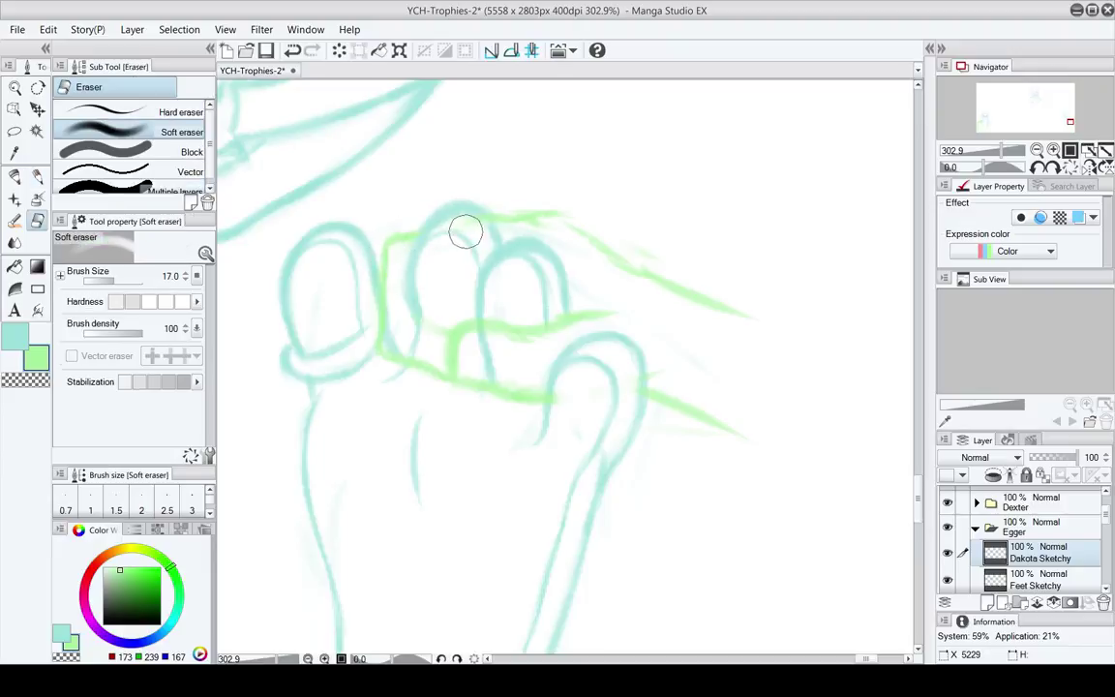
Erase the gripping hand's top edge past the second toe and redraw it as a raised knuckle curve
{"action": "mouse_move", "coordinate": [523, 232]}
{"action": "left_mouse_down"}
{"action": "mouse_move", "coordinate": [490, 241]}
{"action": "mouse_move", "coordinate": [415, 200]}
{"action": "left_mouse_up"}
{"action": "key", "text": "p"}
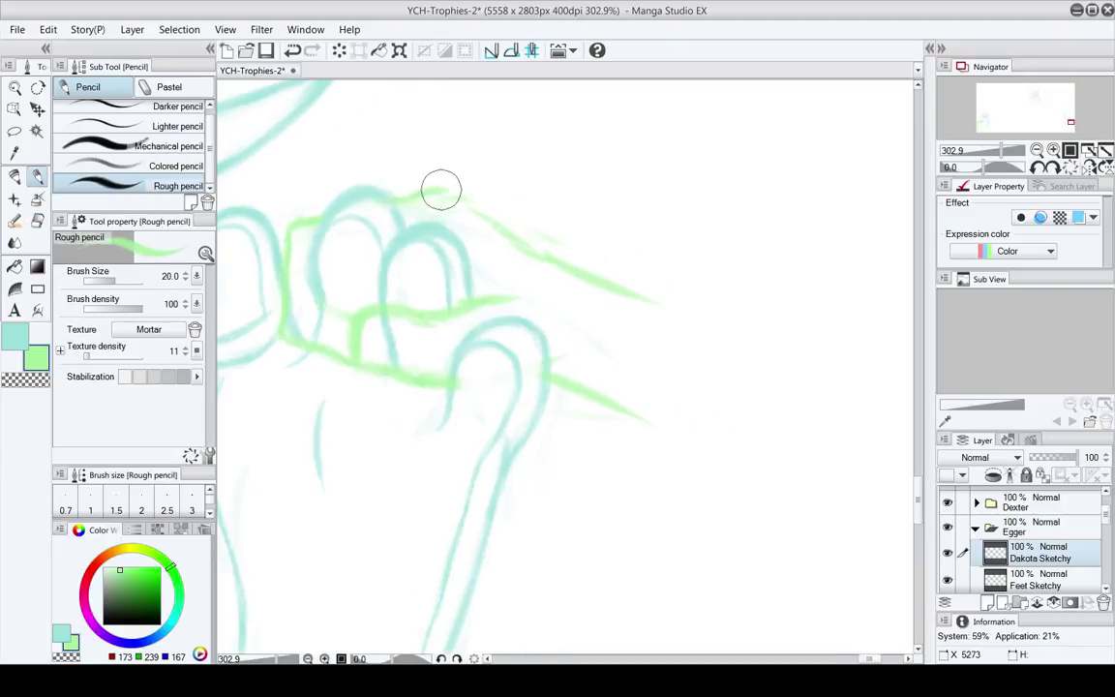
{"action": "left_click_drag", "start_coordinate": [488, 217], "coordinate": [488, 206]}
Replace the blunt thumb tip under the toes with a rounded one and refine the thumb's upper and lower lines
{"action": "key", "text": "e"}
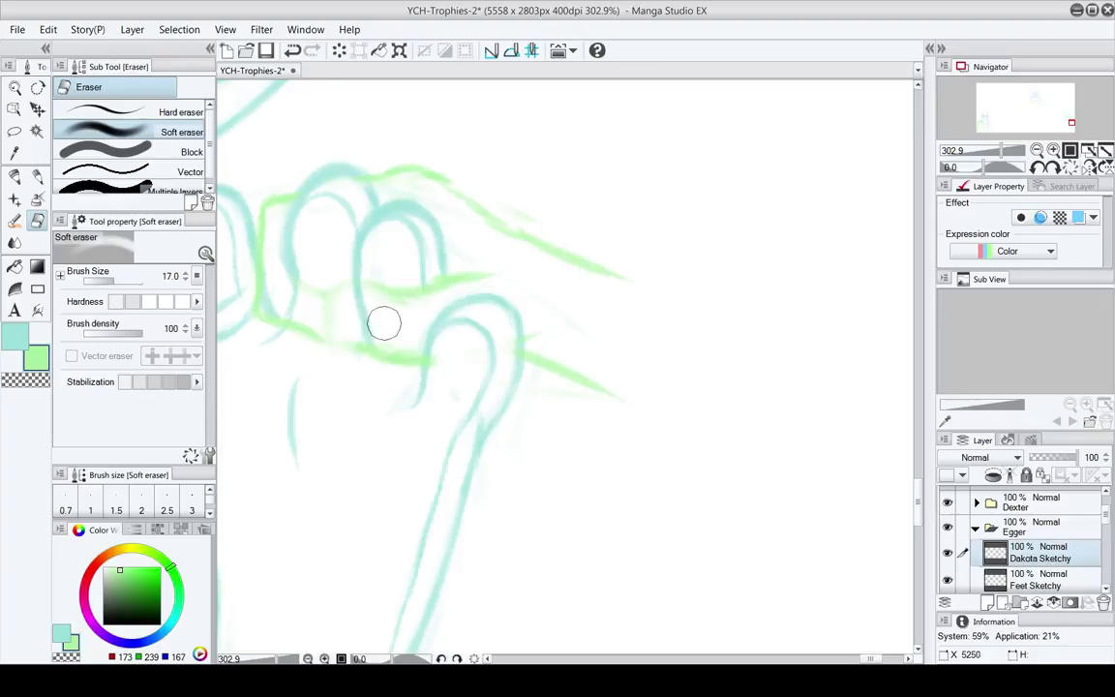
{"action": "key", "text": "p"}
{"action": "mouse_move", "coordinate": [316, 324]}
{"action": "left_mouse_down"}
{"action": "mouse_move", "coordinate": [379, 346]}
{"action": "mouse_move", "coordinate": [396, 373]}
{"action": "mouse_move", "coordinate": [371, 347]}
{"action": "left_mouse_up"}
{"action": "key", "text": "e"}
{"action": "key", "text": "p"}
{"action": "key", "text": "e"}
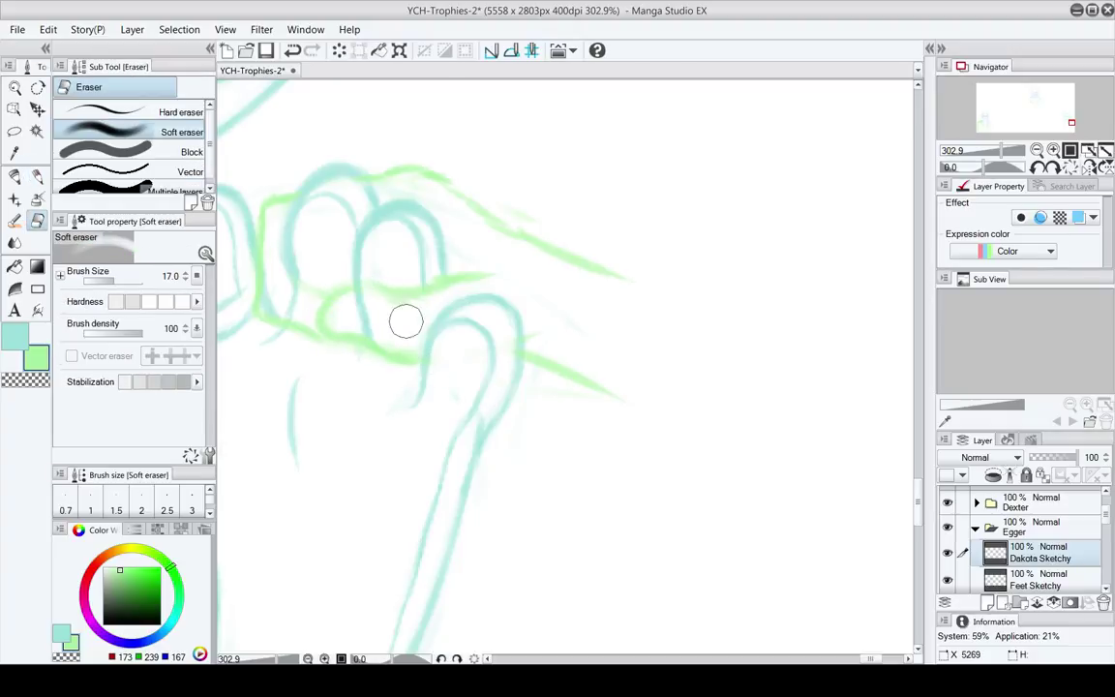
{"action": "key", "text": "p"}
{"action": "key", "text": "e"}
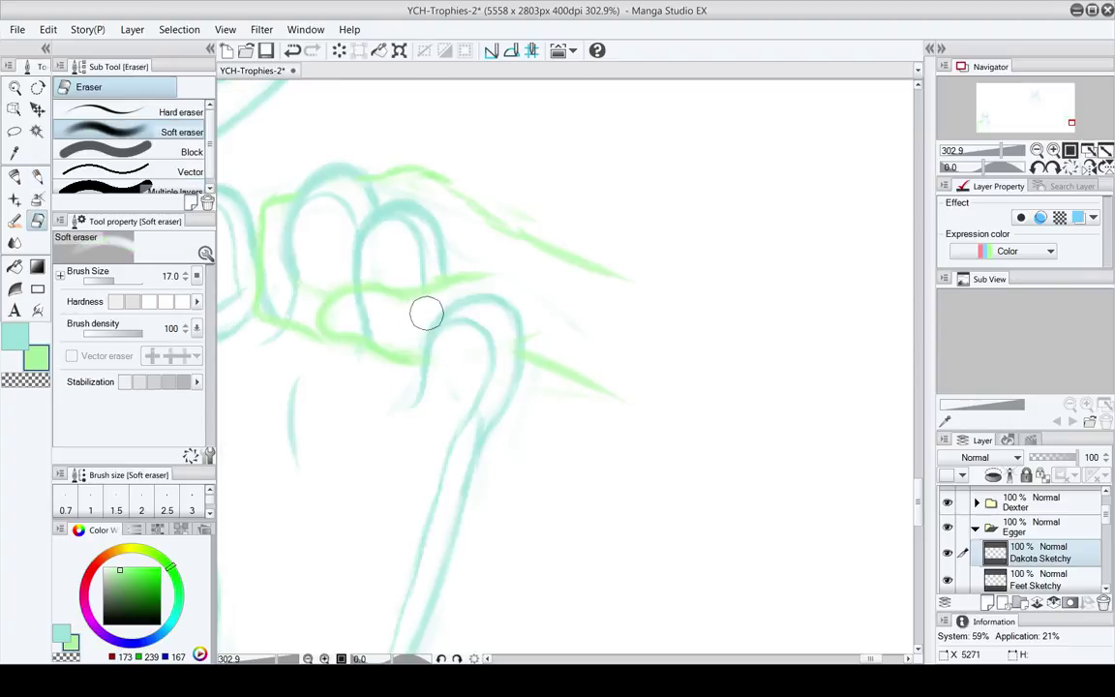
{"action": "key", "text": "p"}
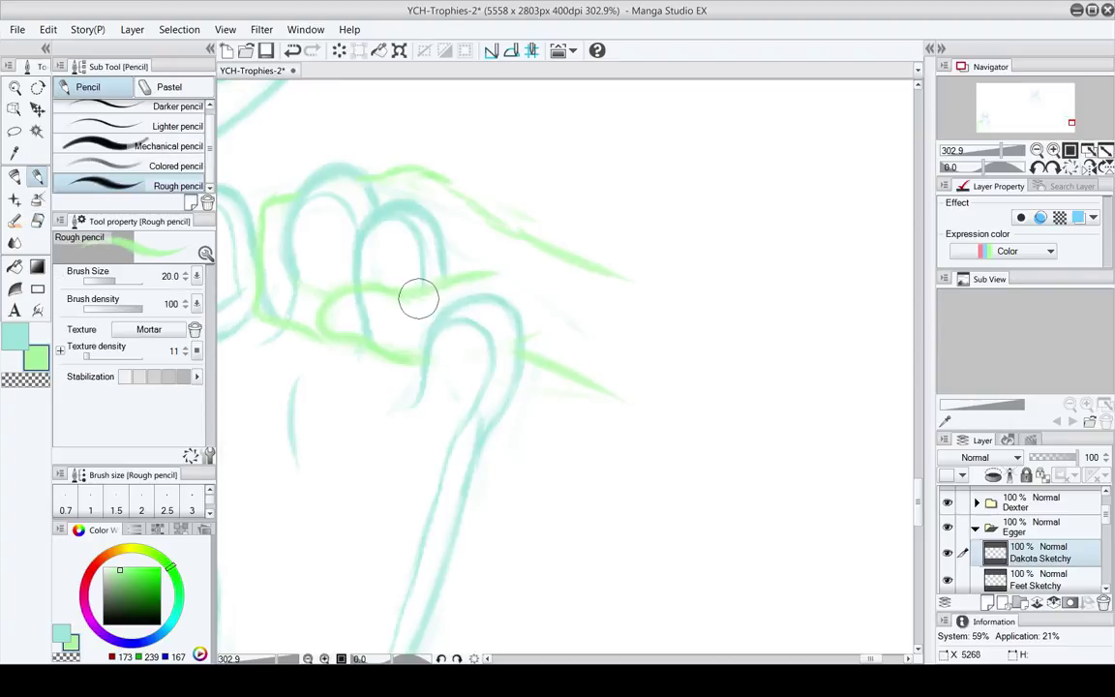
{"action": "mouse_move", "coordinate": [500, 289]}
{"action": "left_mouse_down"}
{"action": "mouse_move", "coordinate": [379, 291]}
{"action": "mouse_move", "coordinate": [508, 319]}
{"action": "mouse_move", "coordinate": [444, 279]}
{"action": "left_mouse_up"}
Examine the face, both feet and the two green hands together to judge the overall pose
{"action": "left_click", "coordinate": [16, 89]}
{"action": "mouse_move", "coordinate": [535, 337]}
{"action": "left_mouse_down"}
{"action": "mouse_move", "coordinate": [506, 319]}
{"action": "mouse_move", "coordinate": [496, 327]}
{"action": "mouse_move", "coordinate": [462, 291]}
{"action": "mouse_move", "coordinate": [538, 308]}
{"action": "left_mouse_up"}
{"action": "scroll", "coordinate": [539, 309], "scroll_direction": "up", "scroll_amount": 4}
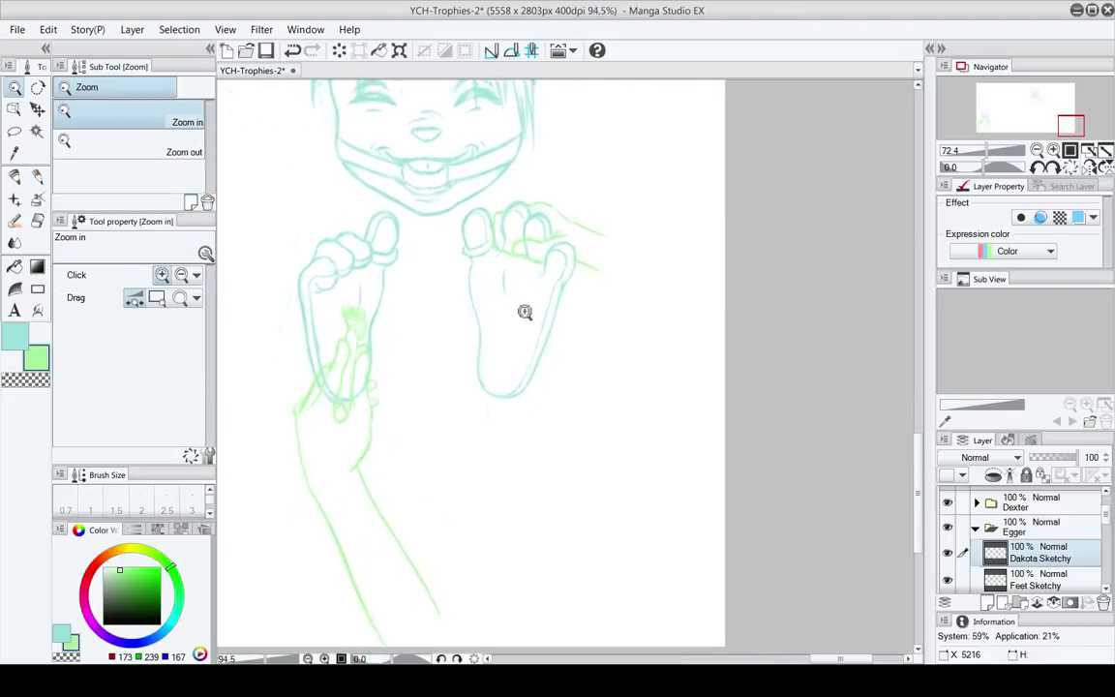
{"action": "scroll", "coordinate": [562, 302], "scroll_direction": "down", "scroll_amount": 4}
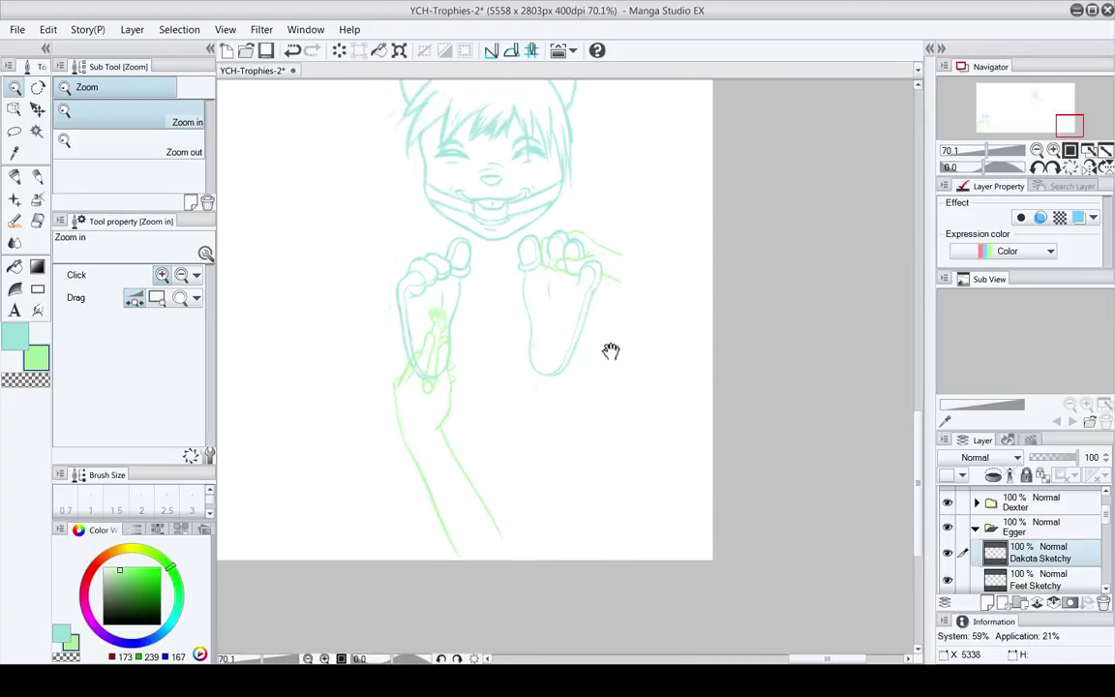
{"action": "left_click_drag", "start_coordinate": [610, 352], "coordinate": [602, 376]}
{"action": "scroll", "coordinate": [581, 369], "scroll_direction": "up", "scroll_amount": 3}
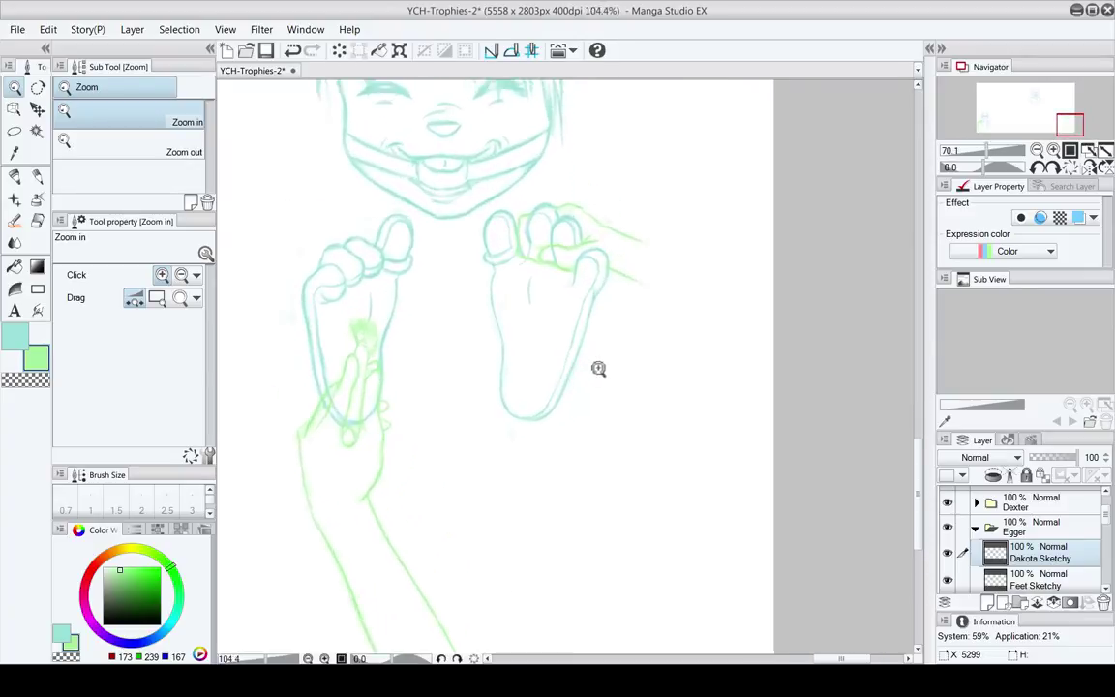
{"action": "key", "text": "p"}
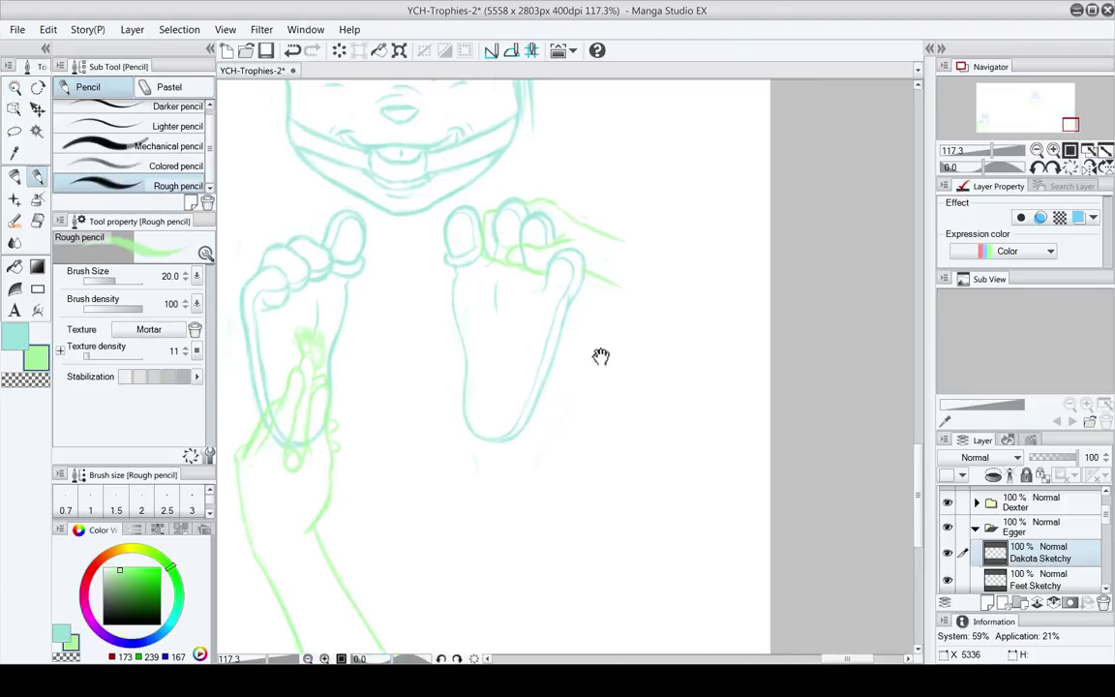
{"action": "mouse_move", "coordinate": [585, 321]}
{"action": "left_mouse_down"}
{"action": "mouse_move", "coordinate": [533, 371]}
{"action": "mouse_move", "coordinate": [533, 348]}
{"action": "mouse_move", "coordinate": [554, 364]}
{"action": "mouse_move", "coordinate": [567, 353]}
{"action": "mouse_move", "coordinate": [554, 342]}
{"action": "left_mouse_up"}
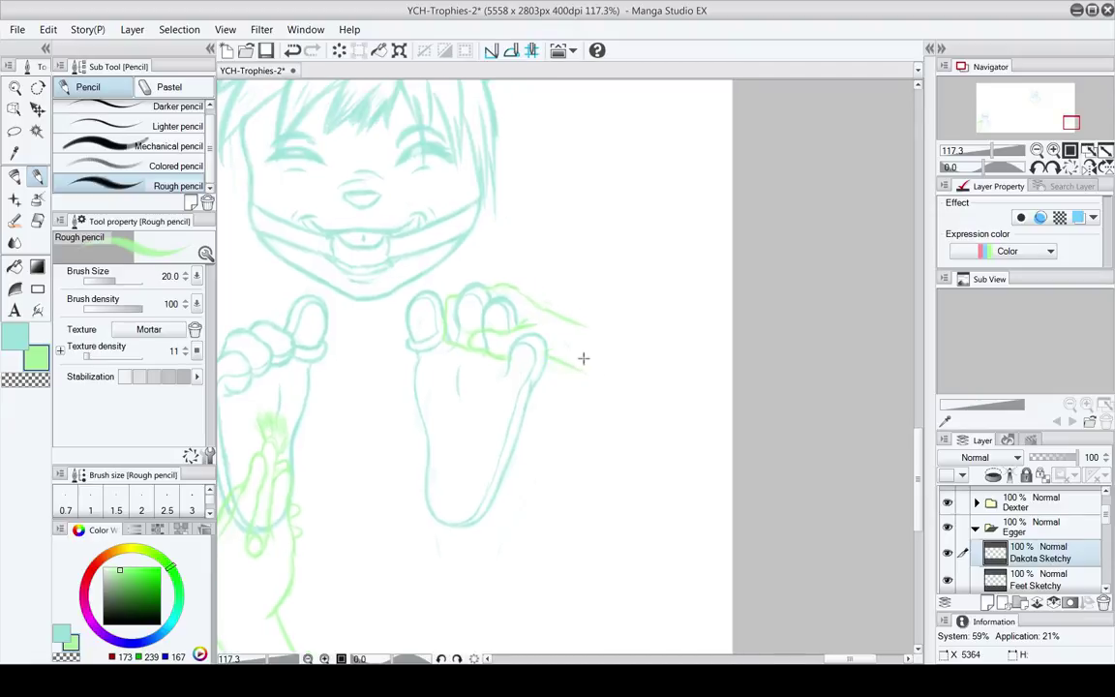
Add a new layer above Dakota Sketchy, lower Dakota Sketchy's opacity to 60%, and make the new layer active
{"action": "key", "text": "ctrl+shift+n"}
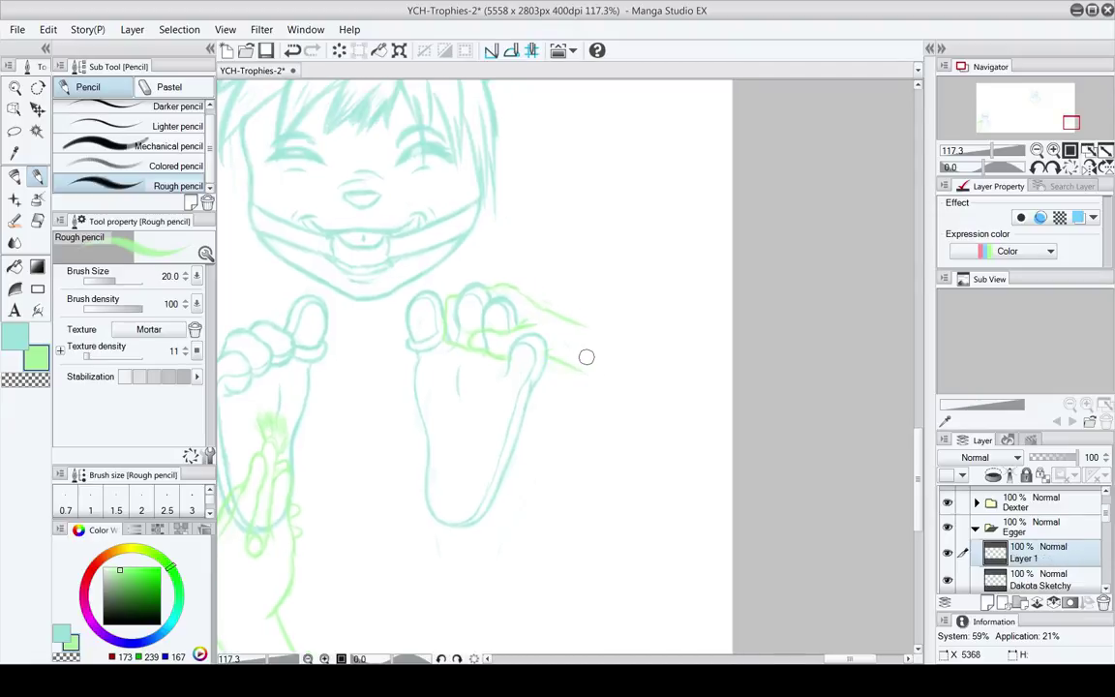
{"action": "left_click", "coordinate": [1025, 586]}
{"action": "left_click_drag", "start_coordinate": [1075, 457], "coordinate": [1058, 466]}
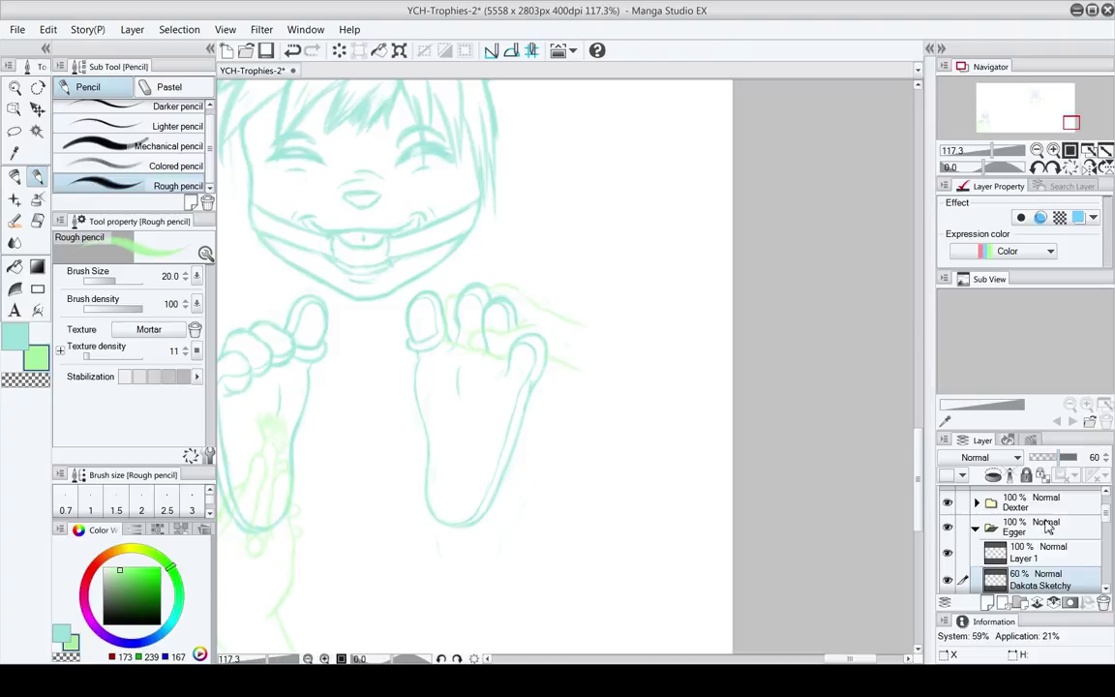
{"action": "left_click", "coordinate": [1040, 551]}
Try sketching a green finger line across the right-hand foot's little toe on the new layer
{"action": "left_click_drag", "start_coordinate": [589, 437], "coordinate": [581, 335]}
{"action": "left_click_drag", "start_coordinate": [388, 198], "coordinate": [388, 241]}
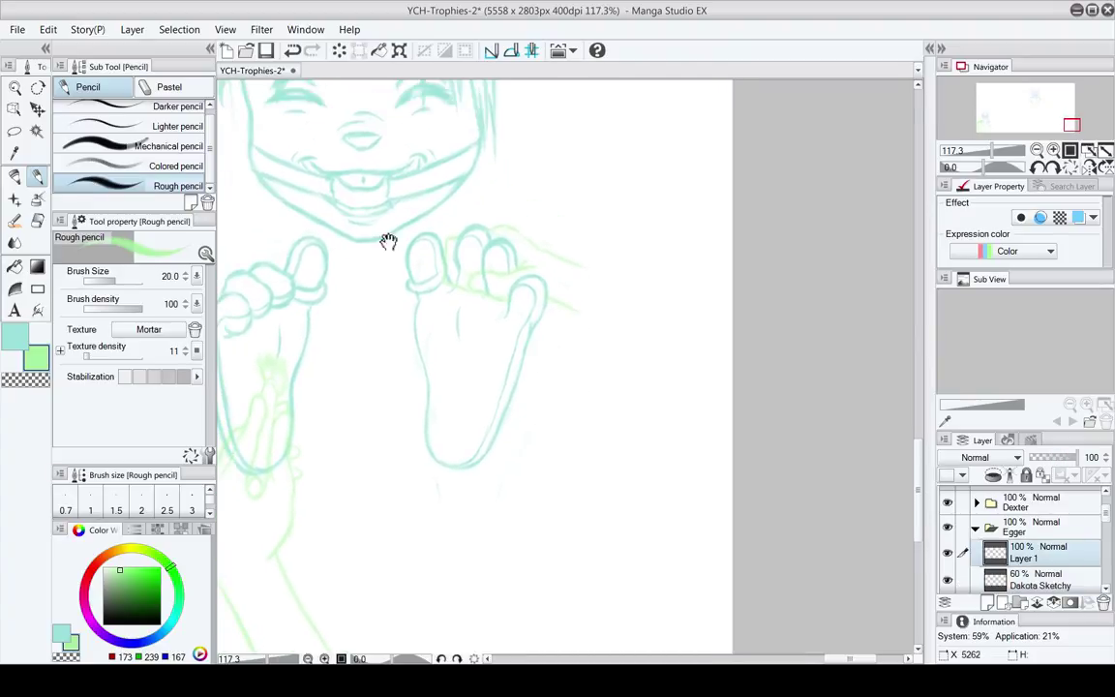
{"action": "left_click", "coordinate": [17, 89]}
{"action": "scroll", "coordinate": [577, 294], "scroll_direction": "up", "scroll_amount": 5}
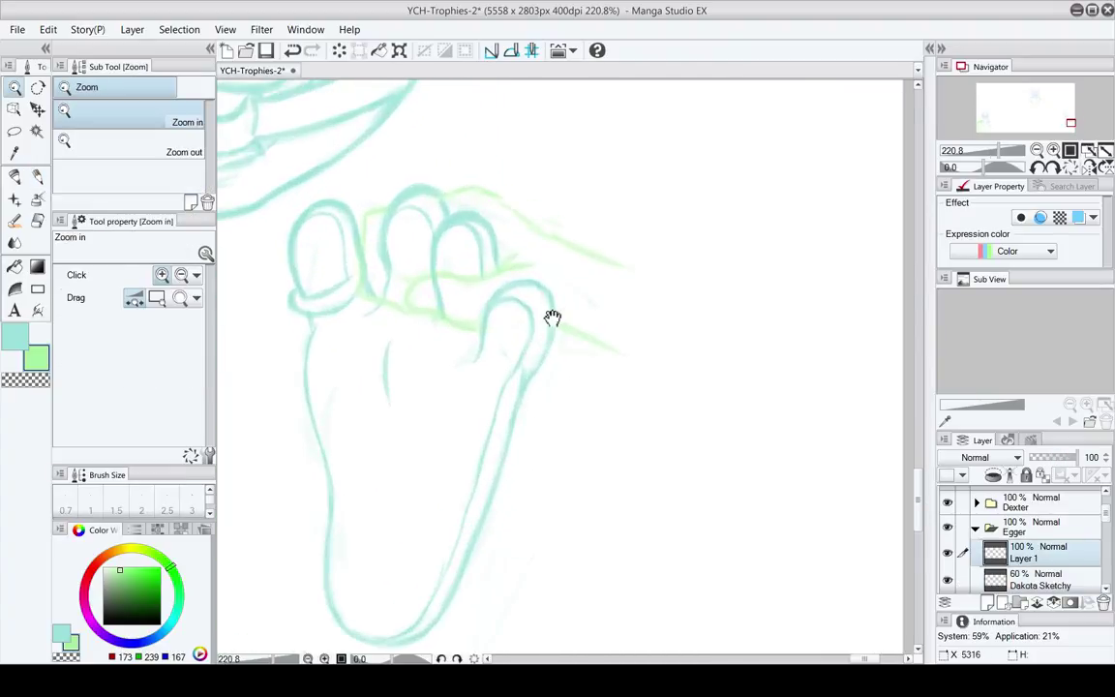
{"action": "left_click_drag", "start_coordinate": [605, 373], "coordinate": [570, 341]}
{"action": "key", "text": "p"}
{"action": "mouse_move", "coordinate": [513, 306]}
{"action": "left_mouse_down"}
{"action": "mouse_move", "coordinate": [532, 324]}
{"action": "mouse_move", "coordinate": [527, 338]}
{"action": "left_mouse_up"}
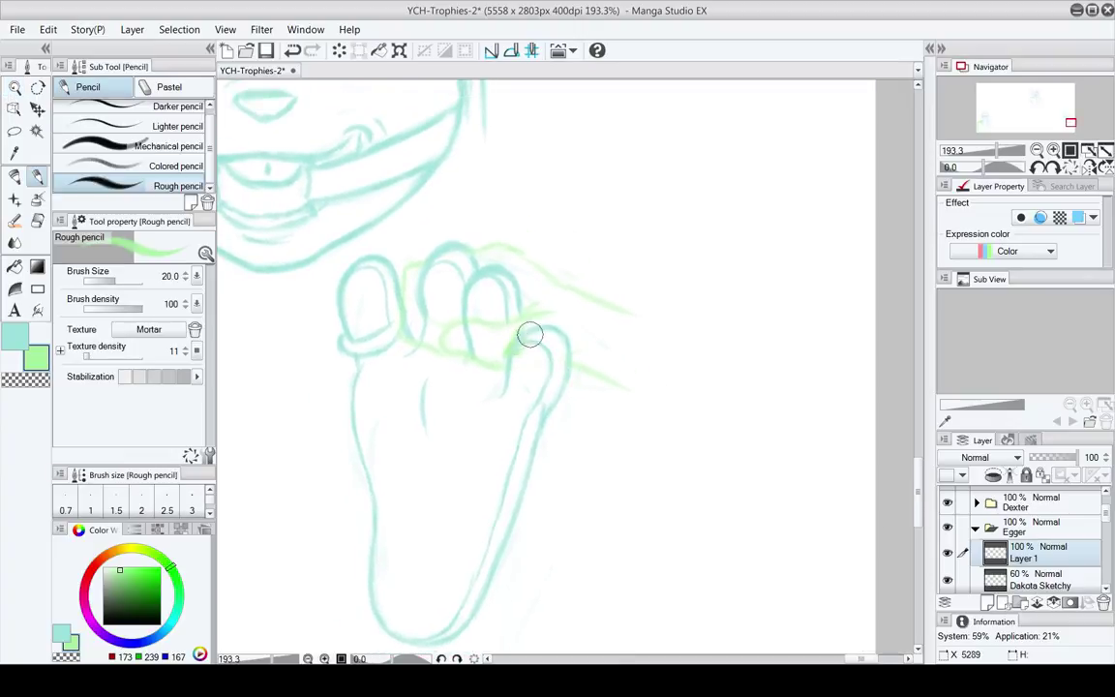
{"action": "key", "text": "e"}
{"action": "key", "text": "p"}
{"action": "mouse_move", "coordinate": [570, 343]}
{"action": "left_mouse_down"}
{"action": "mouse_move", "coordinate": [588, 343]}
{"action": "mouse_move", "coordinate": [567, 403]}
{"action": "mouse_move", "coordinate": [566, 330]}
{"action": "mouse_move", "coordinate": [527, 322]}
{"action": "left_mouse_up"}
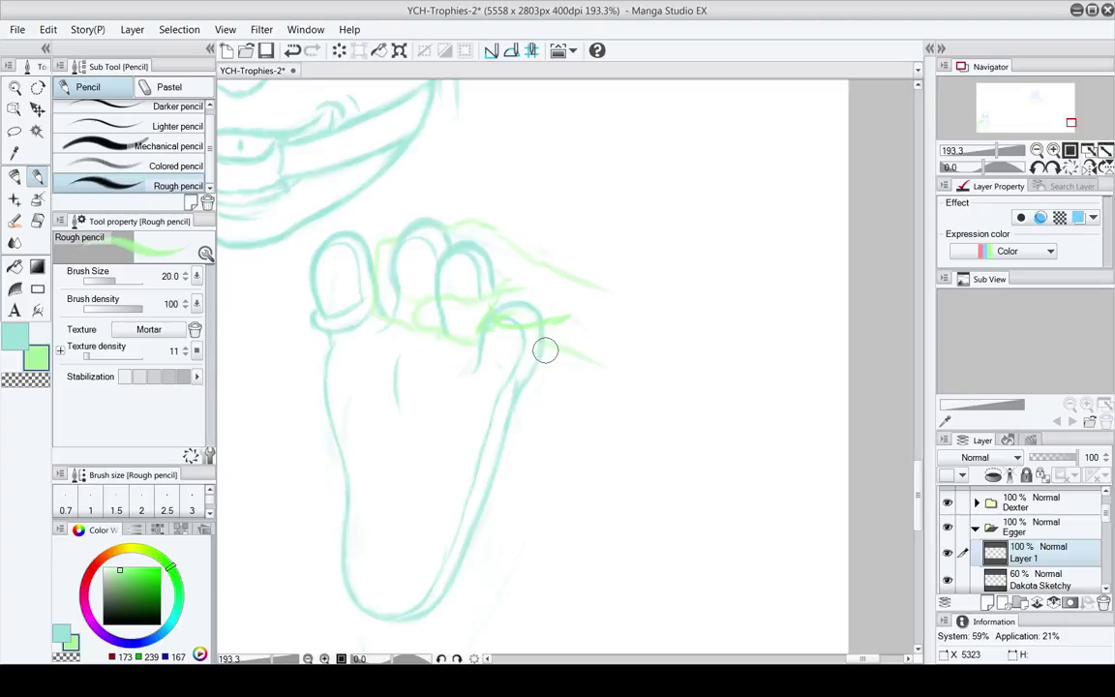
{"action": "mouse_move", "coordinate": [531, 369]}
{"action": "left_mouse_down"}
{"action": "mouse_move", "coordinate": [548, 376]}
{"action": "mouse_move", "coordinate": [522, 357]}
{"action": "mouse_move", "coordinate": [543, 413]}
{"action": "left_mouse_up"}
{"action": "key", "text": "e"}
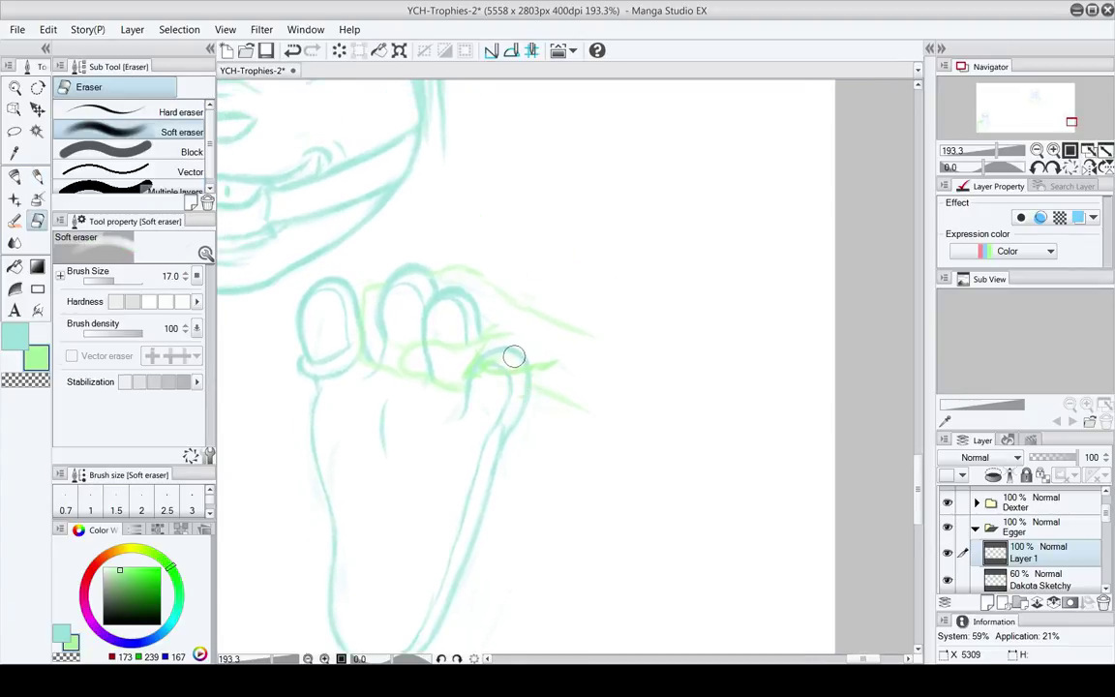
{"action": "mouse_move", "coordinate": [513, 357]}
{"action": "left_mouse_down"}
{"action": "mouse_move", "coordinate": [461, 363]}
{"action": "mouse_move", "coordinate": [569, 365]}
{"action": "left_mouse_up"}
{"action": "key", "text": "p"}
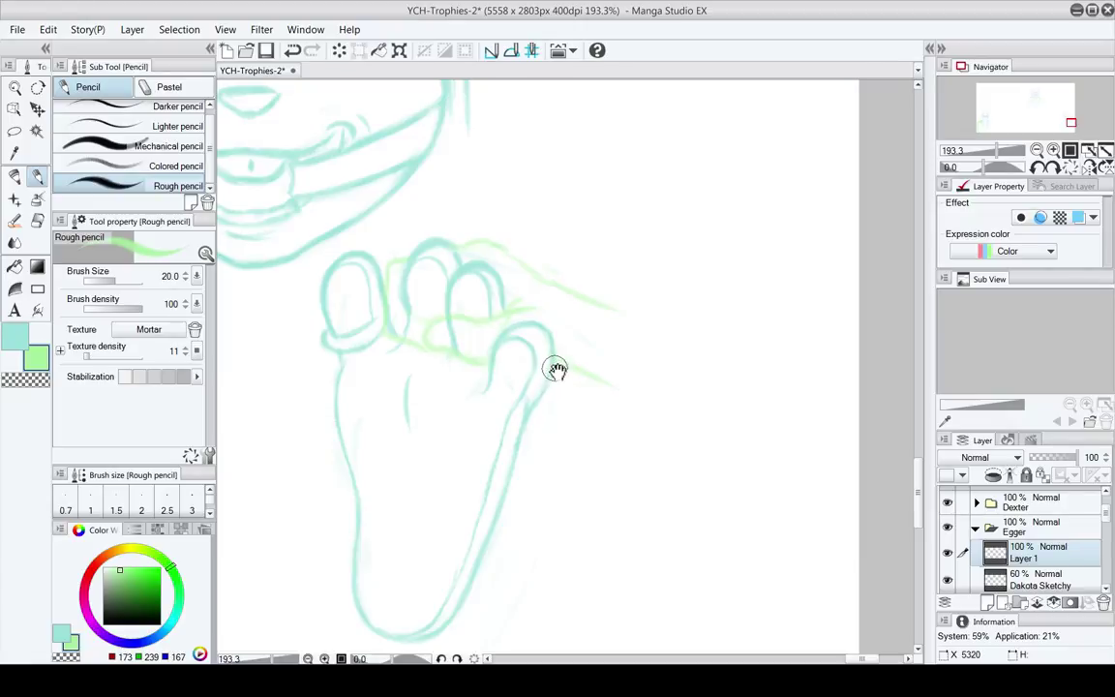
Sketch short green strokes between the right-hand foot's third and little toes to start a new finger placement
{"action": "left_click_drag", "start_coordinate": [553, 369], "coordinate": [563, 403]}
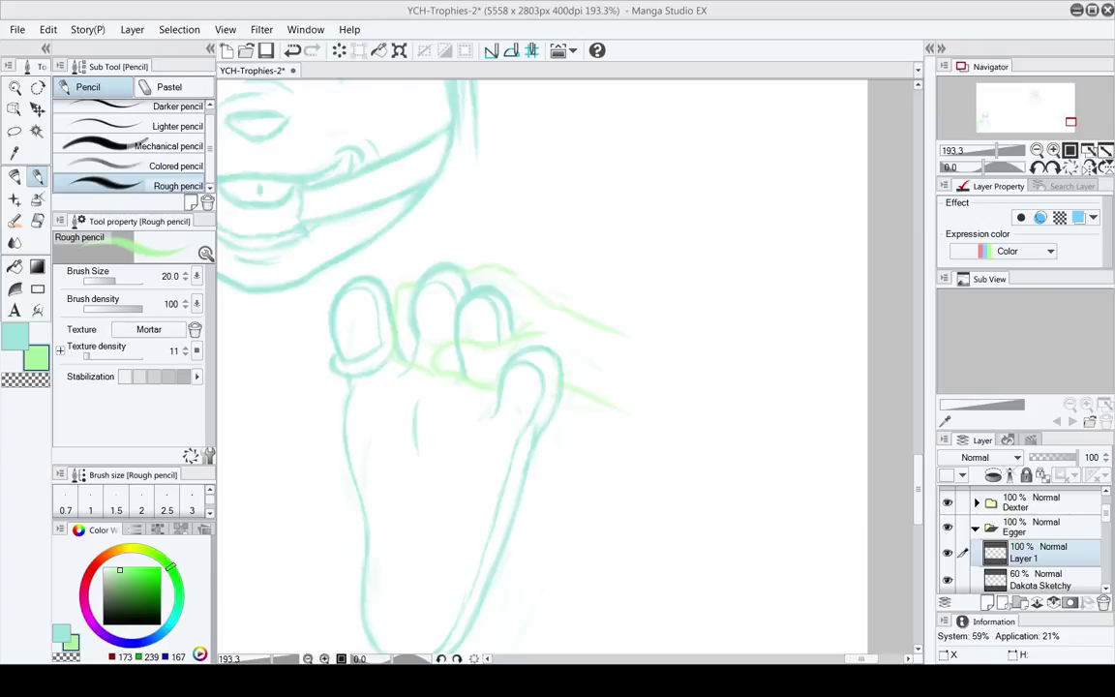
{"action": "left_click_drag", "start_coordinate": [485, 419], "coordinate": [423, 308]}
{"action": "mouse_move", "coordinate": [502, 343]}
{"action": "left_mouse_down"}
{"action": "mouse_move", "coordinate": [527, 364]}
{"action": "mouse_move", "coordinate": [531, 409]}
{"action": "left_mouse_up"}
{"action": "key", "text": "b"}
{"action": "key", "text": "p"}
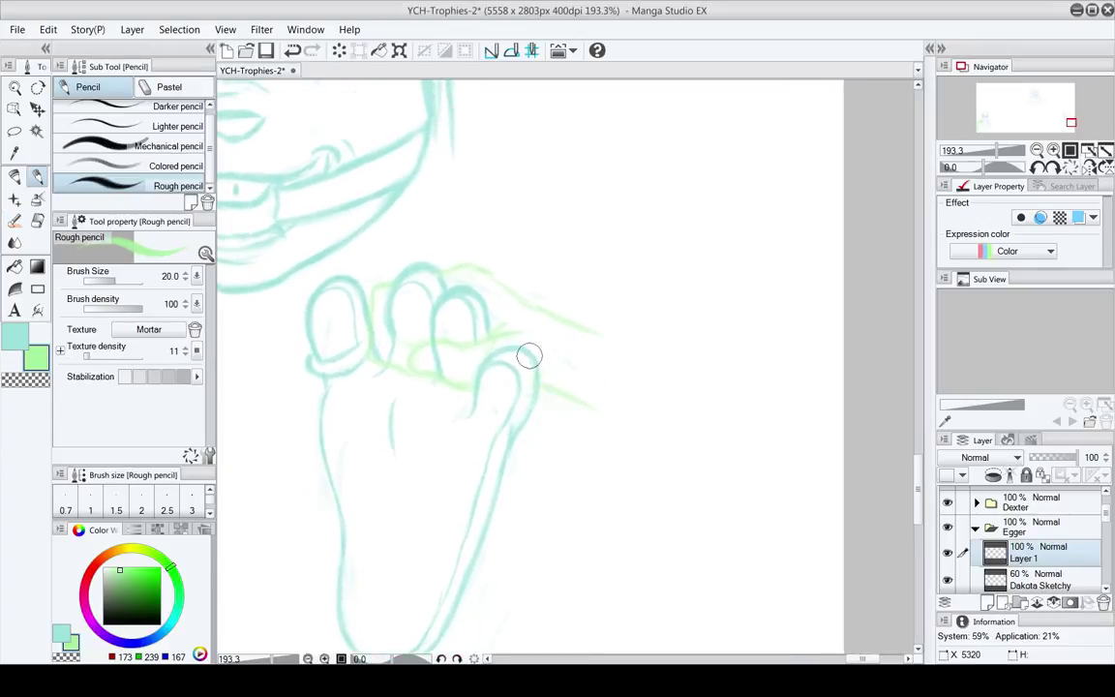
{"action": "left_click_drag", "start_coordinate": [520, 314], "coordinate": [510, 341]}
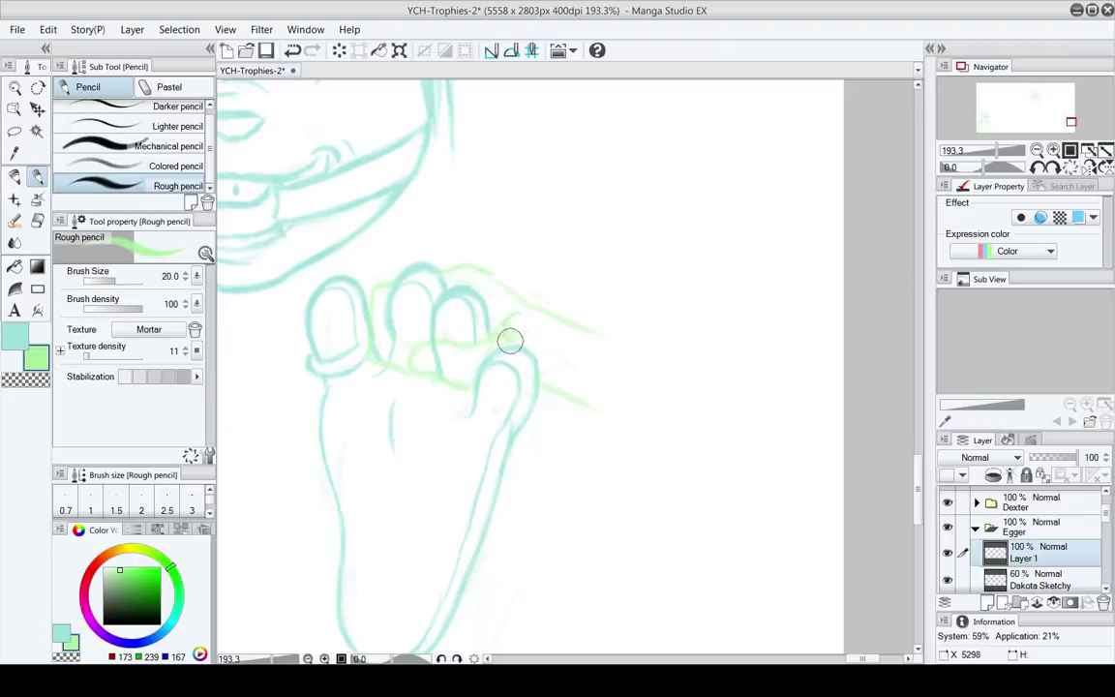
{"action": "key", "text": "e"}
{"action": "key", "text": "p"}
{"action": "key", "text": "e"}
{"action": "key", "text": "p"}
{"action": "left_click_drag", "start_coordinate": [498, 337], "coordinate": [486, 379]}
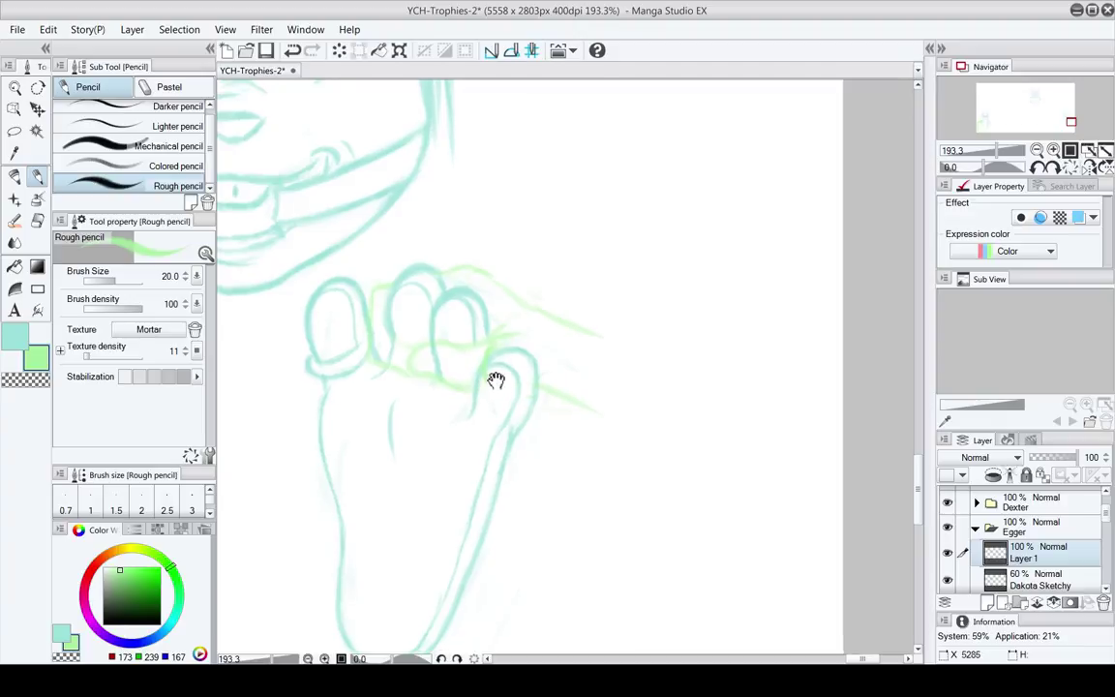
{"action": "key", "text": "e"}
{"action": "key", "text": "p"}
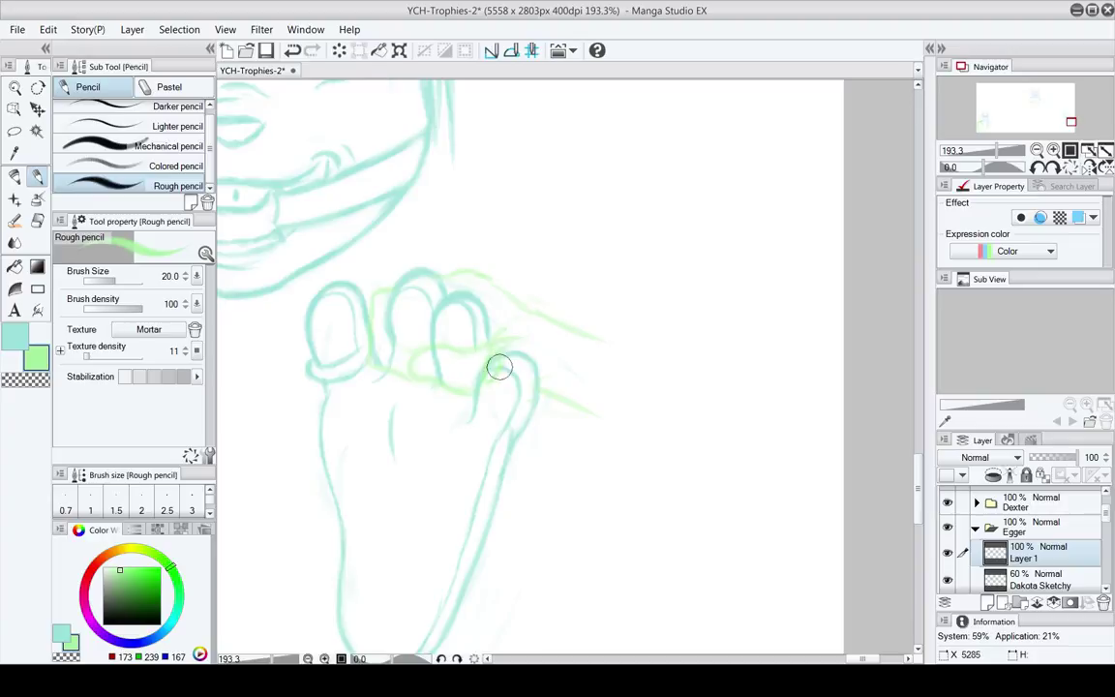
Draw the hand's line across the little toe and fold it back into a rounded fingertip at the foot's outer edge
{"action": "mouse_move", "coordinate": [536, 386]}
{"action": "left_mouse_down"}
{"action": "mouse_move", "coordinate": [560, 381]}
{"action": "mouse_move", "coordinate": [512, 386]}
{"action": "left_mouse_up"}
{"action": "key", "text": "space"}
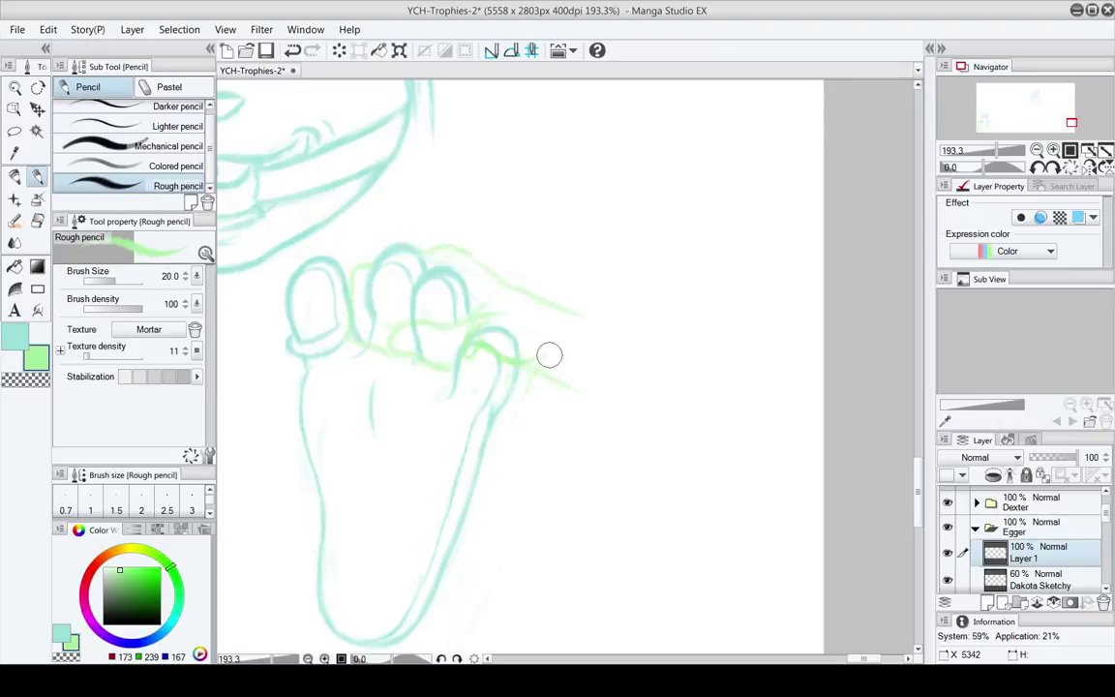
{"action": "mouse_move", "coordinate": [551, 353]}
{"action": "left_mouse_down"}
{"action": "mouse_move", "coordinate": [521, 391]}
{"action": "mouse_move", "coordinate": [531, 402]}
{"action": "mouse_move", "coordinate": [523, 373]}
{"action": "left_mouse_up"}
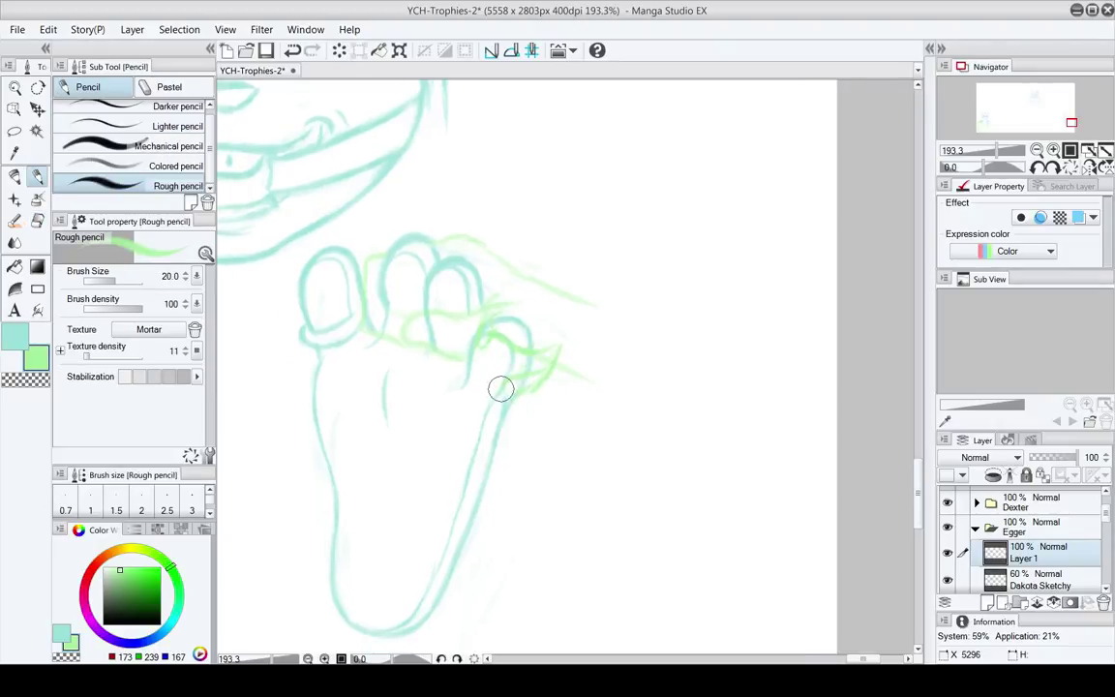
{"action": "key", "text": "e"}
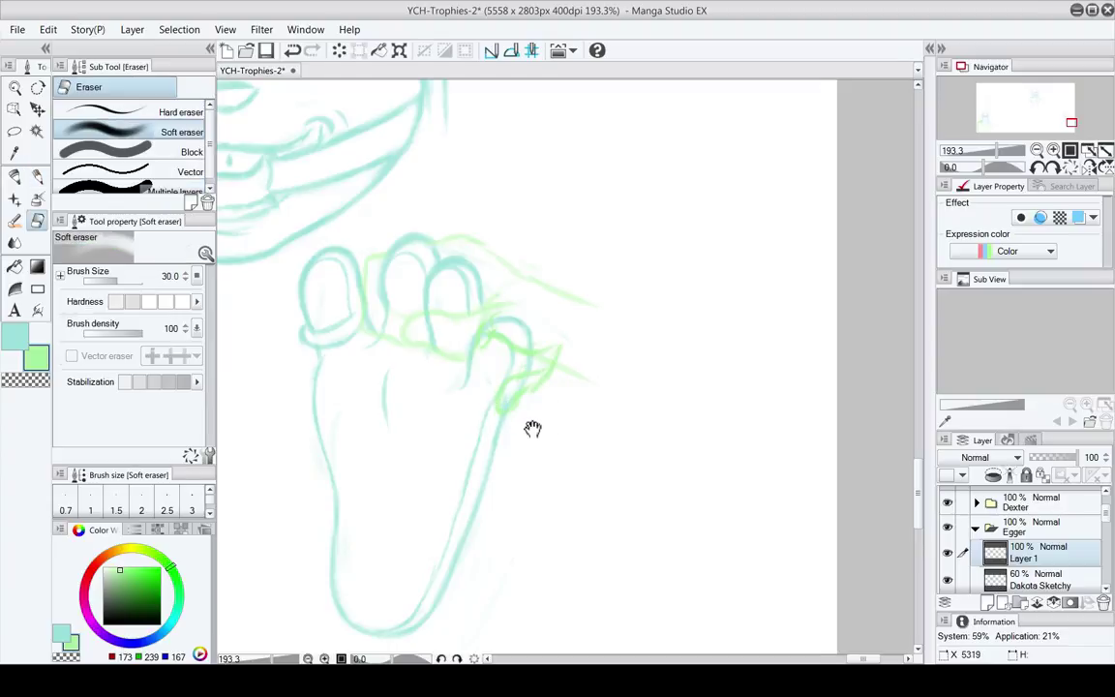
{"action": "left_click_drag", "start_coordinate": [531, 428], "coordinate": [520, 414]}
{"action": "key", "text": "p"}
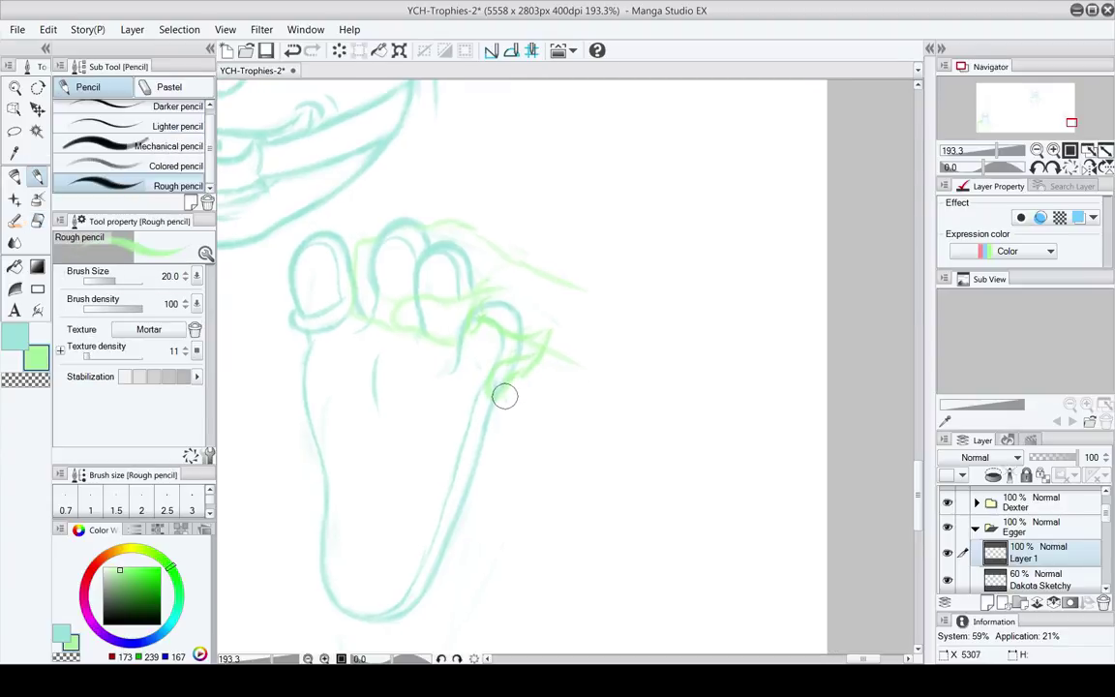
Draw the hand's lower contour as a shallow curve swinging outward from beneath the rounded fingertip
{"action": "mouse_move", "coordinate": [532, 415]}
{"action": "left_mouse_down"}
{"action": "mouse_move", "coordinate": [529, 471]}
{"action": "mouse_move", "coordinate": [560, 472]}
{"action": "mouse_move", "coordinate": [581, 456]}
{"action": "mouse_move", "coordinate": [596, 464]}
{"action": "left_mouse_up"}
{"action": "left_click_drag", "start_coordinate": [562, 510], "coordinate": [529, 453]}
{"action": "key", "text": "e"}
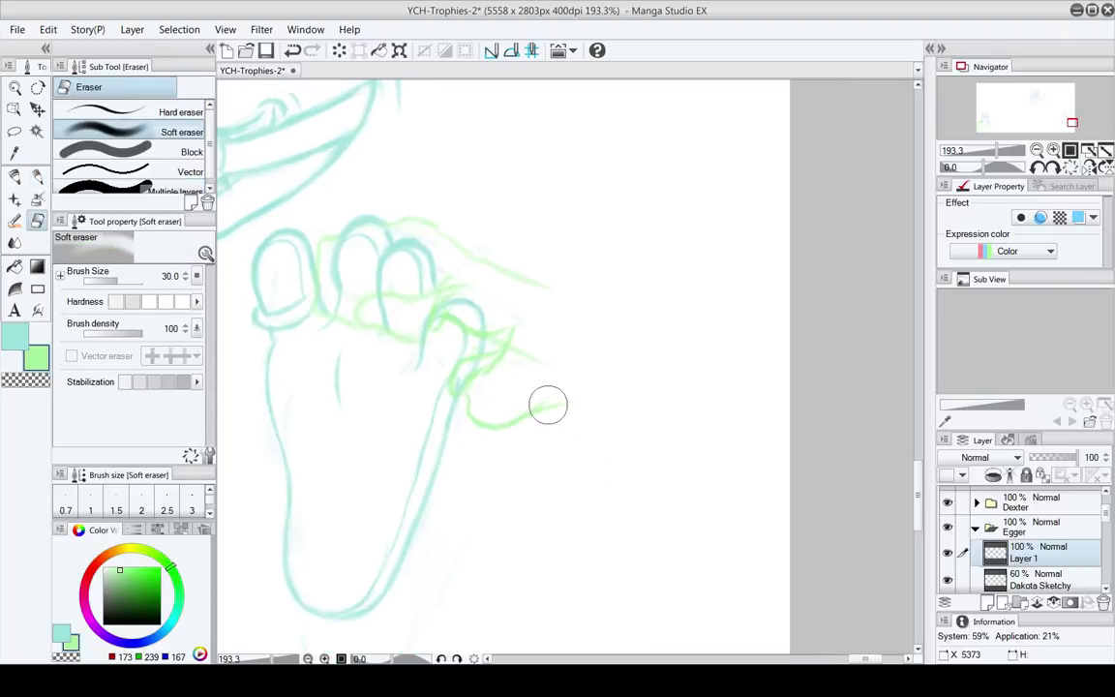
{"action": "key", "text": "p"}
{"action": "mouse_move", "coordinate": [548, 405]}
{"action": "left_mouse_down"}
{"action": "mouse_move", "coordinate": [544, 424]}
{"action": "mouse_move", "coordinate": [533, 412]}
{"action": "mouse_move", "coordinate": [610, 417]}
{"action": "mouse_move", "coordinate": [577, 456]}
{"action": "left_mouse_up"}
Erase and redraw the hand's lower contour farther out, turning it upward at the wrist
{"action": "key", "text": "e"}
{"action": "key", "text": "p"}
{"action": "key", "text": "e"}
{"action": "mouse_move", "coordinate": [545, 404]}
{"action": "left_mouse_down"}
{"action": "mouse_move", "coordinate": [582, 467]}
{"action": "mouse_move", "coordinate": [562, 442]}
{"action": "mouse_move", "coordinate": [567, 473]}
{"action": "mouse_move", "coordinate": [629, 433]}
{"action": "left_mouse_up"}
{"action": "key", "text": "e"}
{"action": "key", "text": "p"}
{"action": "key", "text": "e"}
{"action": "key", "text": "p"}
{"action": "mouse_move", "coordinate": [561, 477]}
{"action": "left_mouse_down"}
{"action": "mouse_move", "coordinate": [583, 474]}
{"action": "mouse_move", "coordinate": [636, 428]}
{"action": "left_mouse_up"}
{"action": "key", "text": "e"}
{"action": "key", "text": "p"}
Draw the hand's upper contour from the gap beside the third toe outward, rising steeply toward the wrist
{"action": "left_click_drag", "start_coordinate": [529, 360], "coordinate": [558, 416]}
{"action": "left_click_drag", "start_coordinate": [471, 381], "coordinate": [478, 385]}
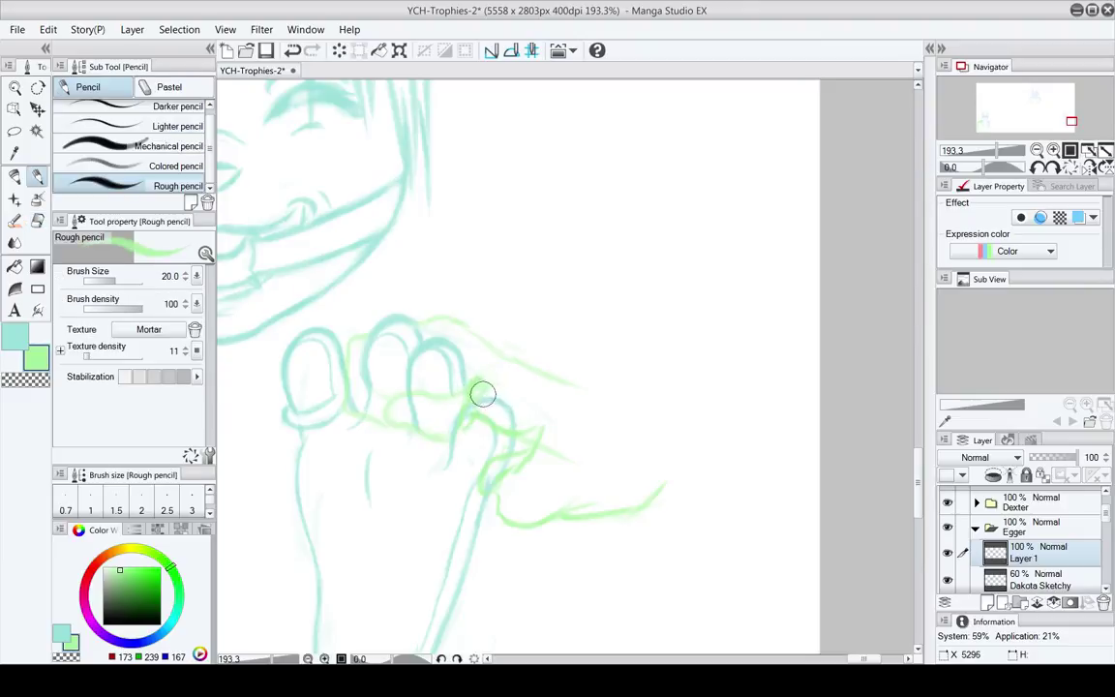
{"action": "key", "text": "e"}
{"action": "key", "text": "p"}
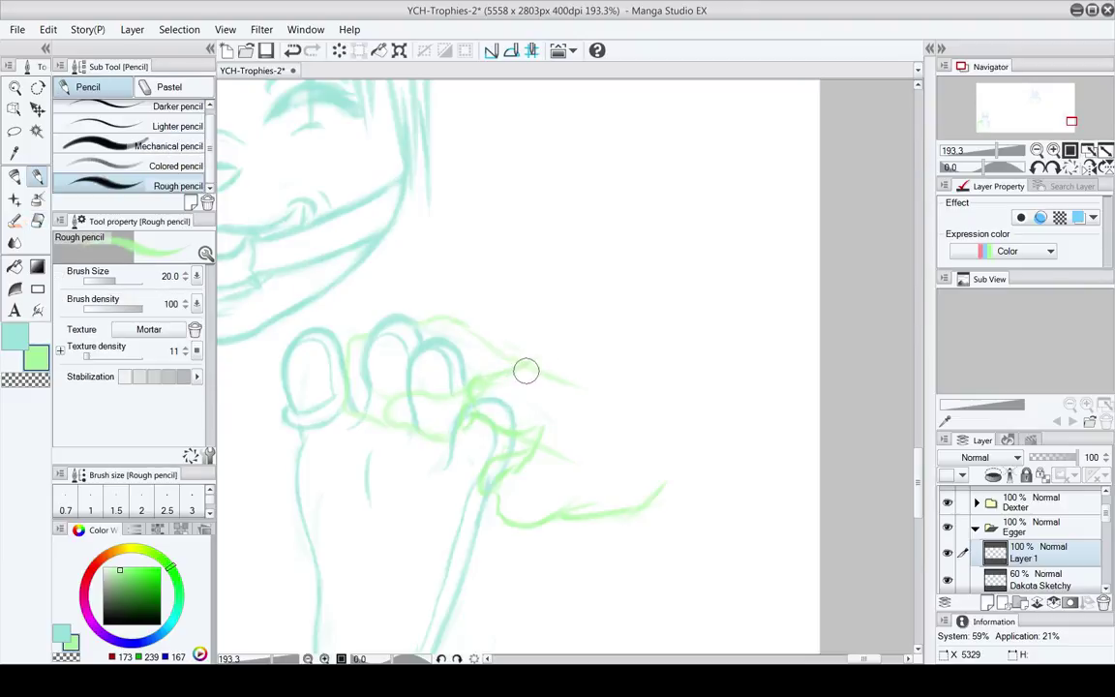
{"action": "mouse_move", "coordinate": [526, 371]}
{"action": "left_mouse_down"}
{"action": "mouse_move", "coordinate": [512, 406]}
{"action": "mouse_move", "coordinate": [532, 352]}
{"action": "mouse_move", "coordinate": [529, 414]}
{"action": "mouse_move", "coordinate": [520, 380]}
{"action": "mouse_move", "coordinate": [535, 398]}
{"action": "mouse_move", "coordinate": [642, 307]}
{"action": "mouse_move", "coordinate": [620, 366]}
{"action": "mouse_move", "coordinate": [562, 236]}
{"action": "left_mouse_up"}
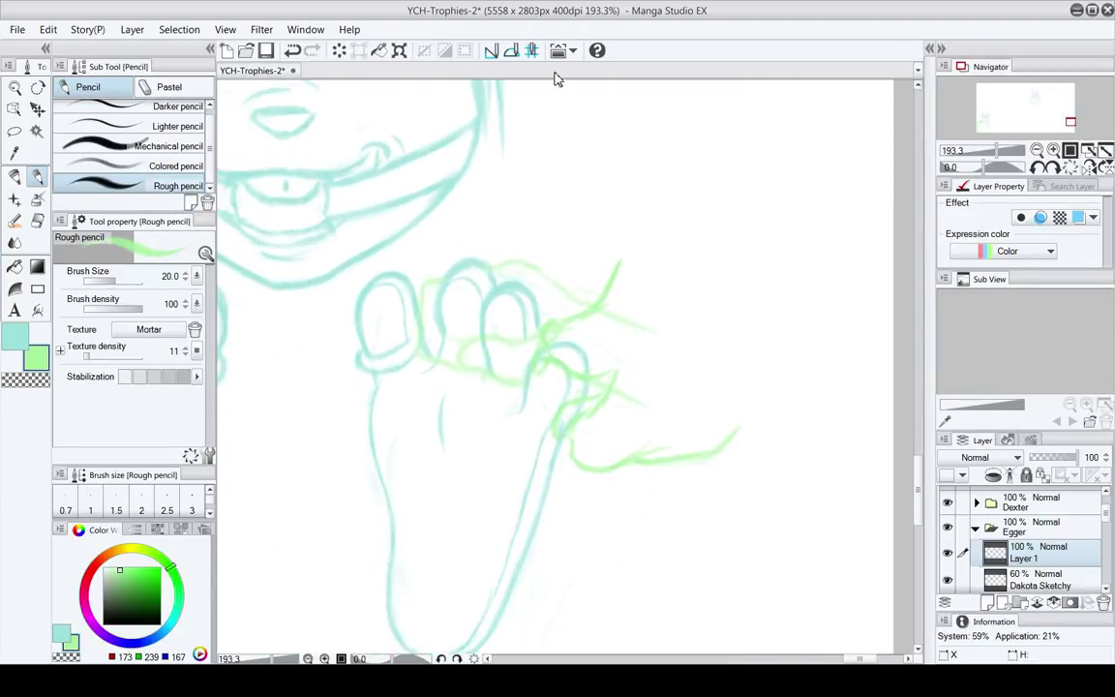
Enlarge the new hand sketch proportionally and reposition it over the third and little toes
{"action": "left_click", "coordinate": [399, 49]}
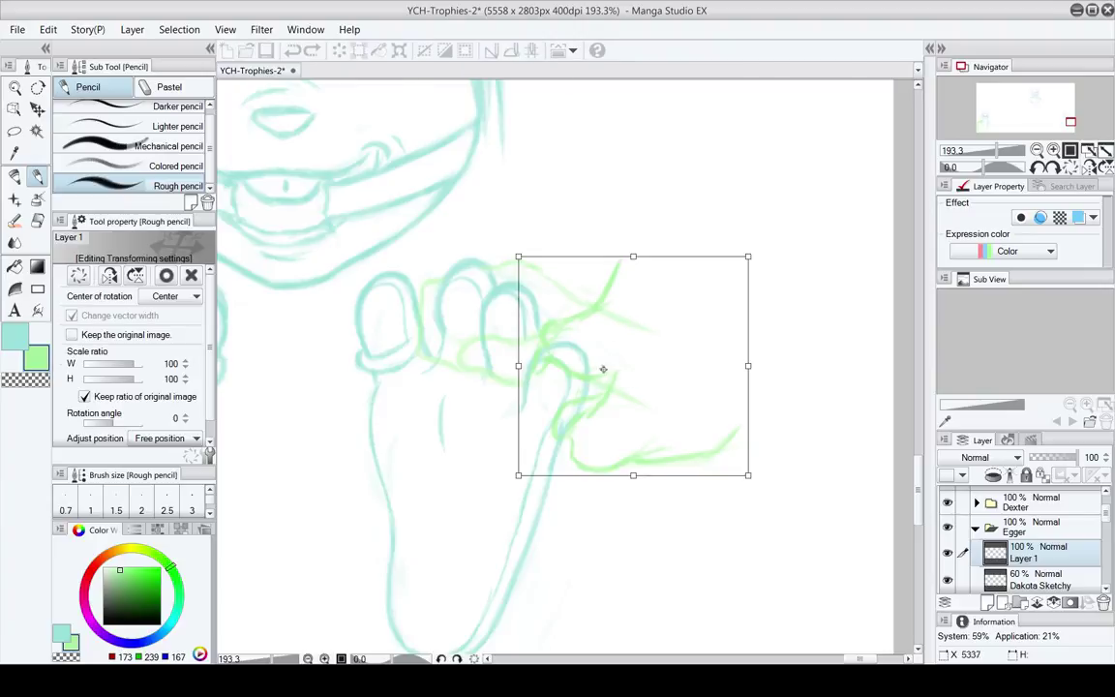
{"action": "left_click_drag", "start_coordinate": [748, 257], "coordinate": [819, 186]}
{"action": "left_click_drag", "start_coordinate": [698, 317], "coordinate": [658, 364]}
{"action": "key", "text": "Return"}
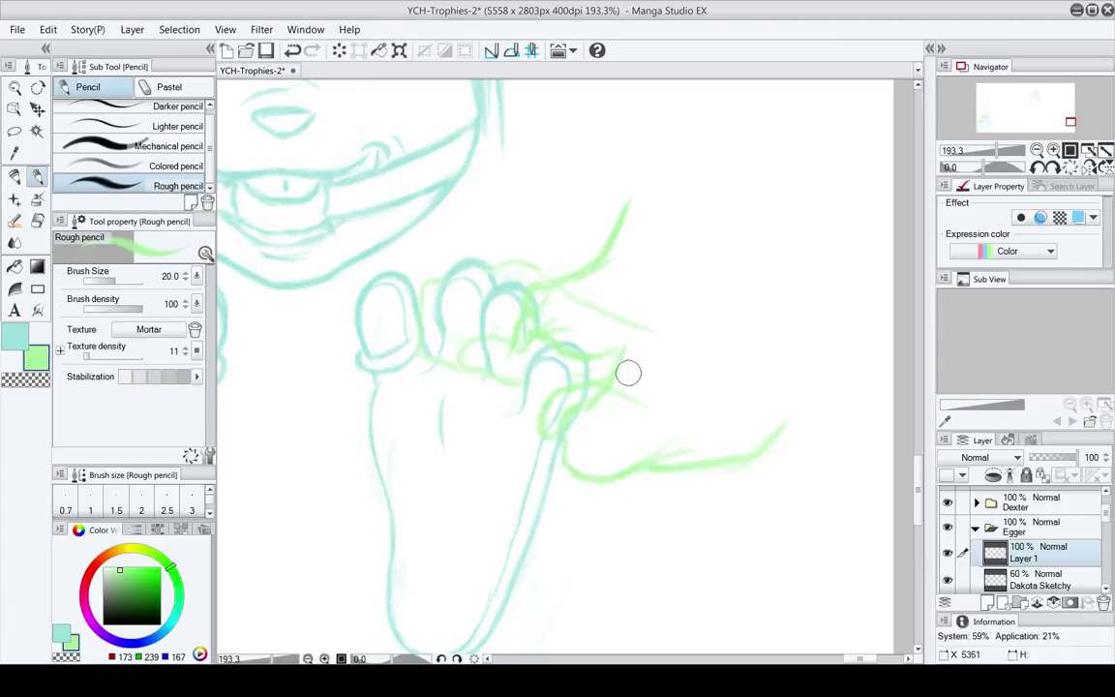
Erase the overlapping finger lines between the third and little toes and redraw the edge passing over the little toe
{"action": "key", "text": "e"}
{"action": "key", "text": "p"}
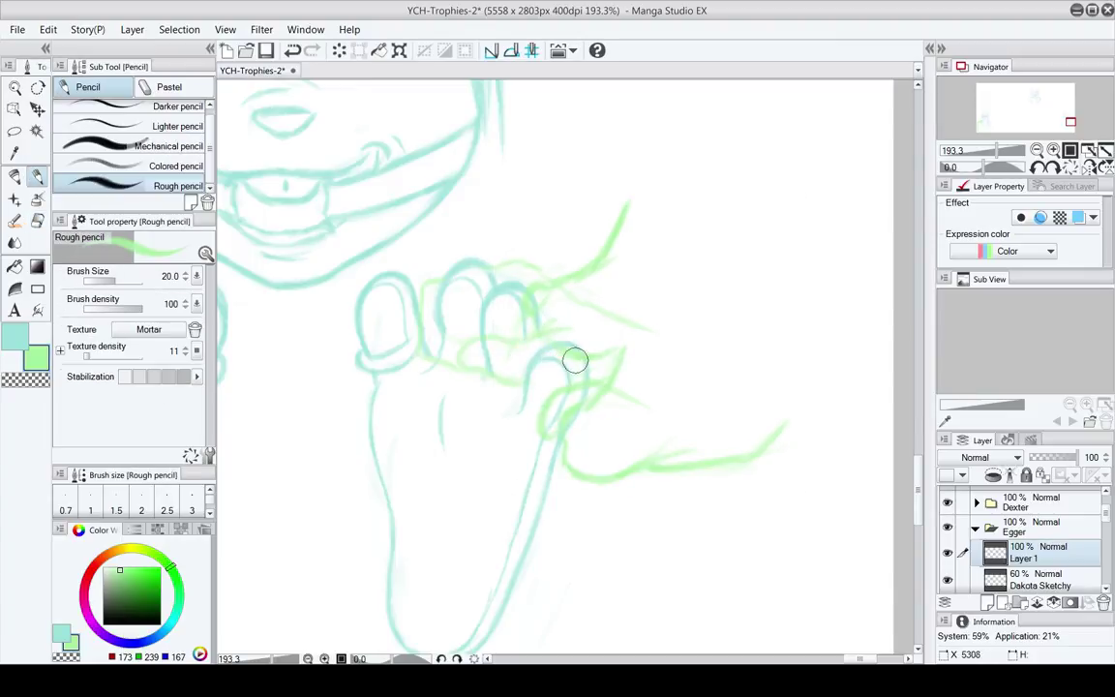
{"action": "left_click_drag", "start_coordinate": [567, 417], "coordinate": [483, 335]}
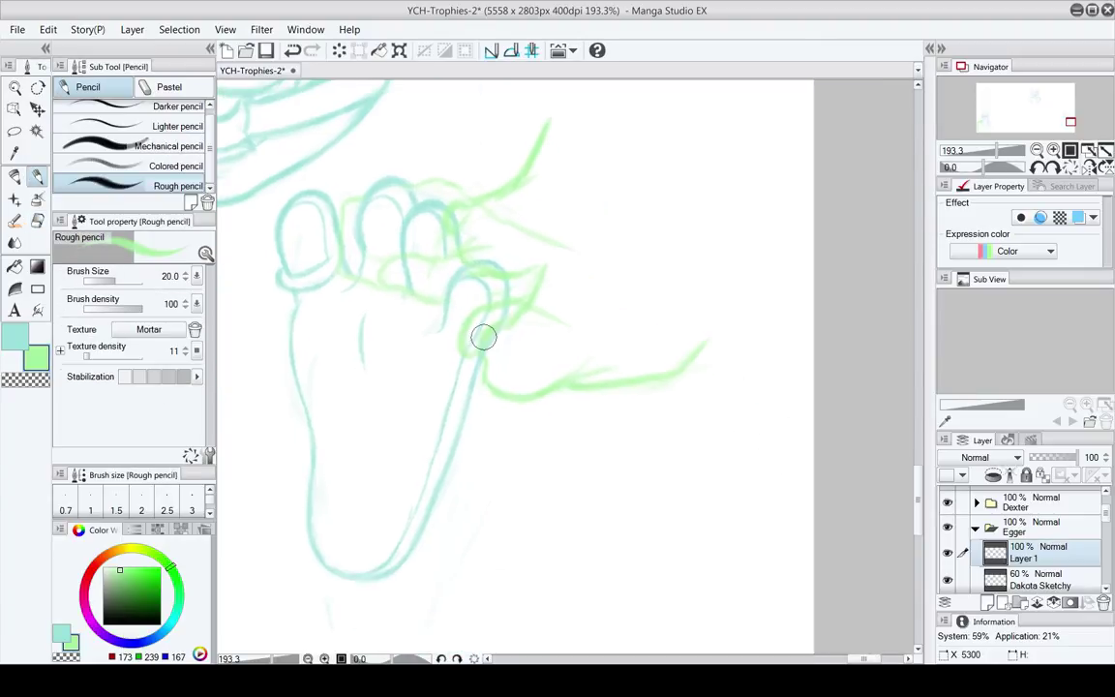
Erase the kinks in the hand's lower contour and redraw it as one smoother curve toward the wrist
{"action": "key", "text": "e"}
{"action": "left_click_drag", "start_coordinate": [600, 382], "coordinate": [557, 377]}
{"action": "key", "text": "p"}
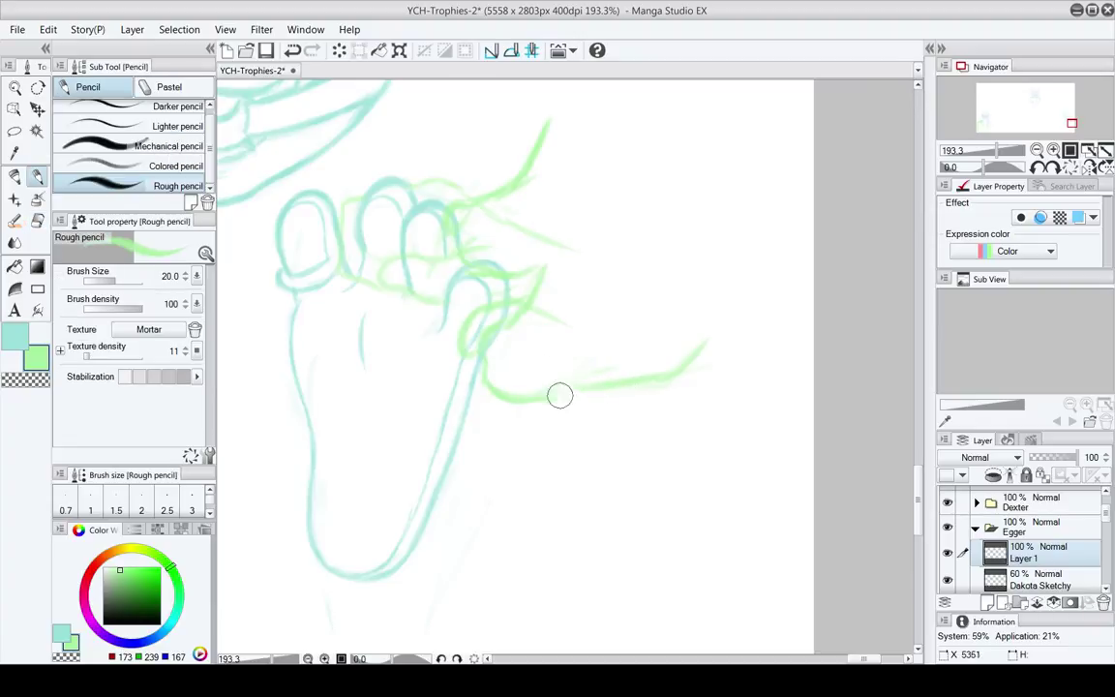
{"action": "key", "text": "e"}
{"action": "key", "text": "p"}
{"action": "key", "text": "e"}
{"action": "key", "text": "p"}
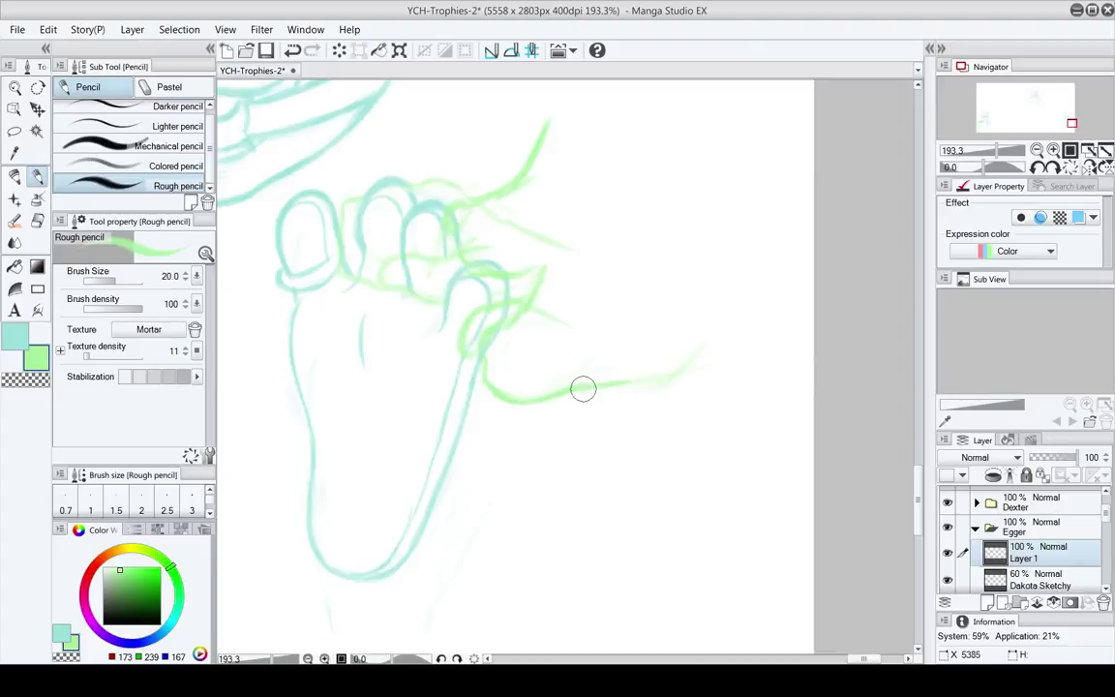
Clean up the heavy lines beside the third toe with a size 17 soft eraser and redraw the hand's inner edge there
{"action": "left_click_drag", "start_coordinate": [602, 330], "coordinate": [641, 426]}
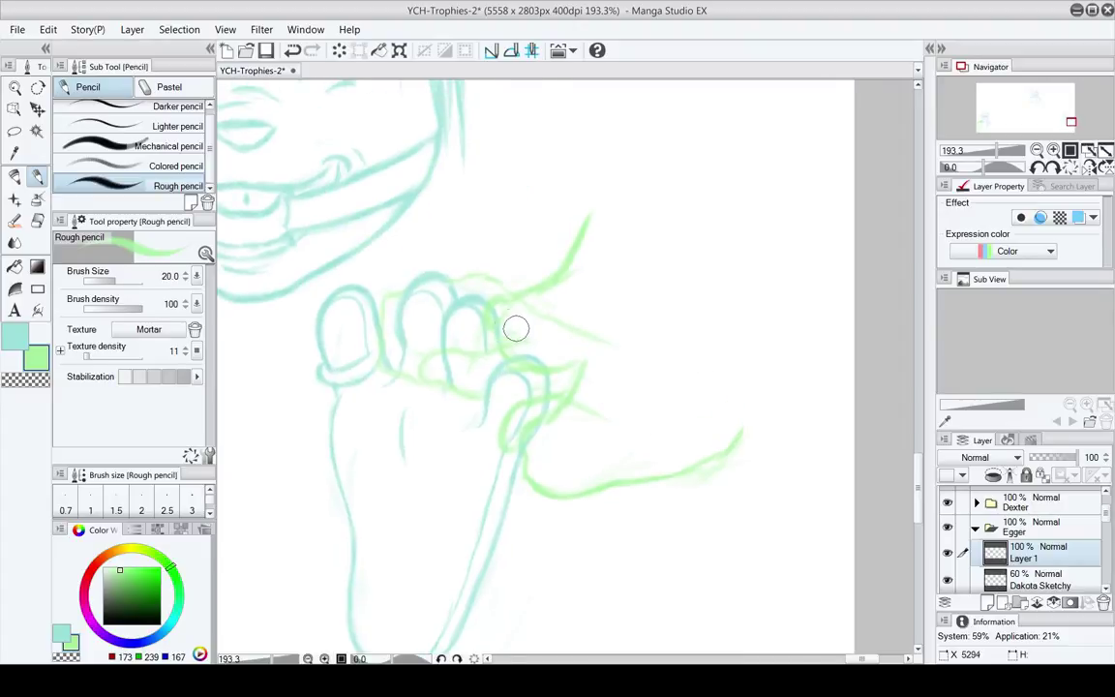
{"action": "key", "text": "e"}
{"action": "key", "text": "["}
{"action": "key", "text": "["}
{"action": "key", "text": "["}
{"action": "key", "text": "p"}
{"action": "key", "text": "e"}
{"action": "key", "text": "p"}
{"action": "key", "text": "e"}
{"action": "key", "text": "p"}
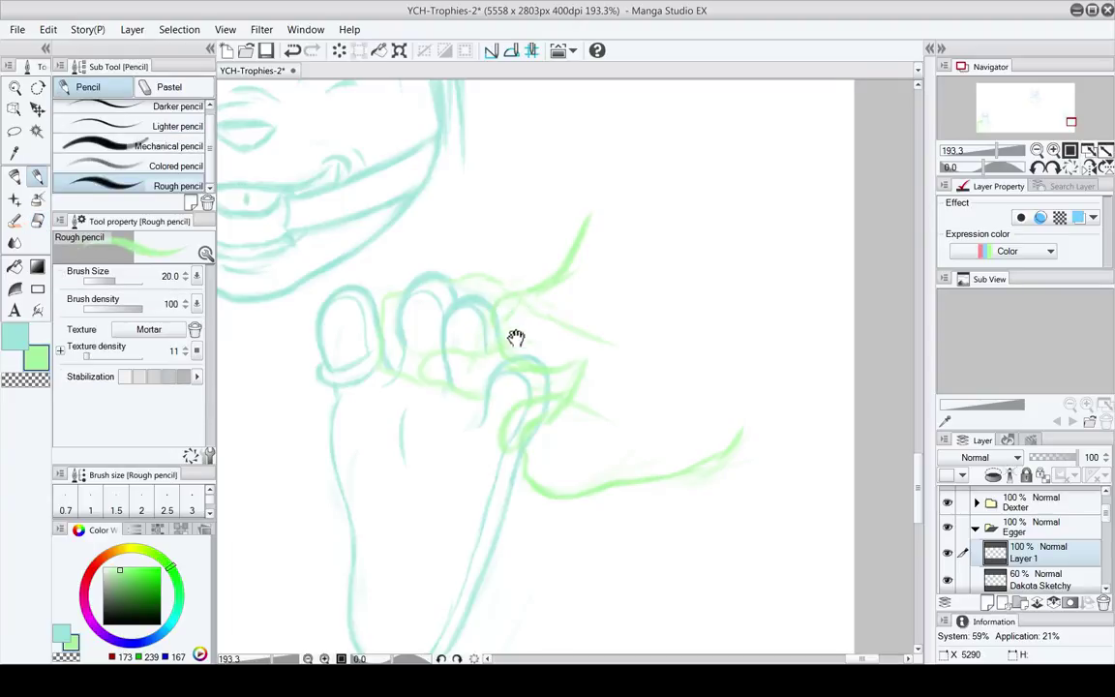
Erase and redraw the finger's upper edge from the third toe across the top of the little toe
{"action": "mouse_move", "coordinate": [516, 337]}
{"action": "left_mouse_down"}
{"action": "mouse_move", "coordinate": [496, 308]}
{"action": "mouse_move", "coordinate": [500, 345]}
{"action": "left_mouse_up"}
{"action": "key", "text": "e"}
{"action": "key", "text": "p"}
{"action": "key", "text": "e"}
{"action": "key", "text": "p"}
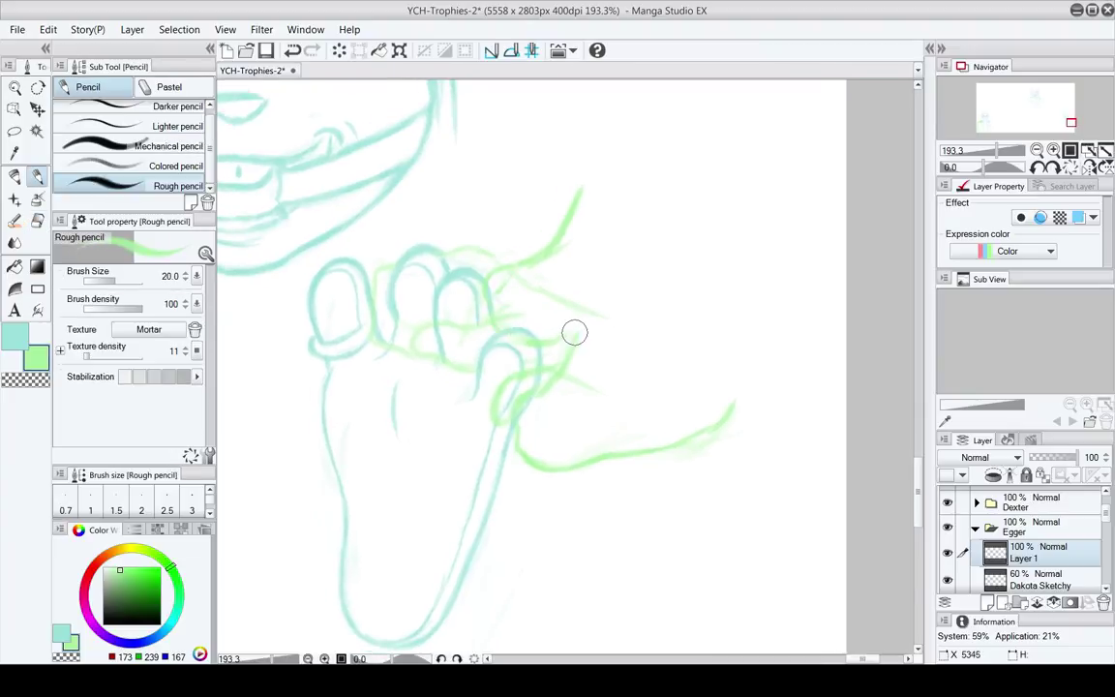
{"action": "key", "text": "e"}
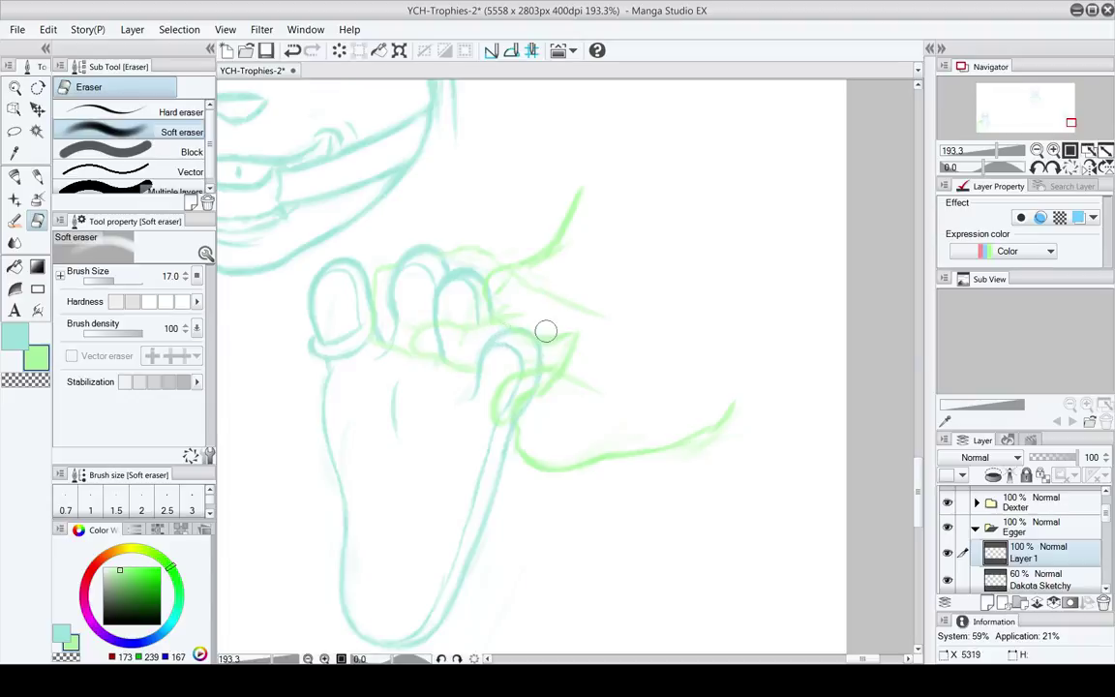
{"action": "key", "text": "p"}
{"action": "key", "text": "e"}
{"action": "key", "text": "p"}
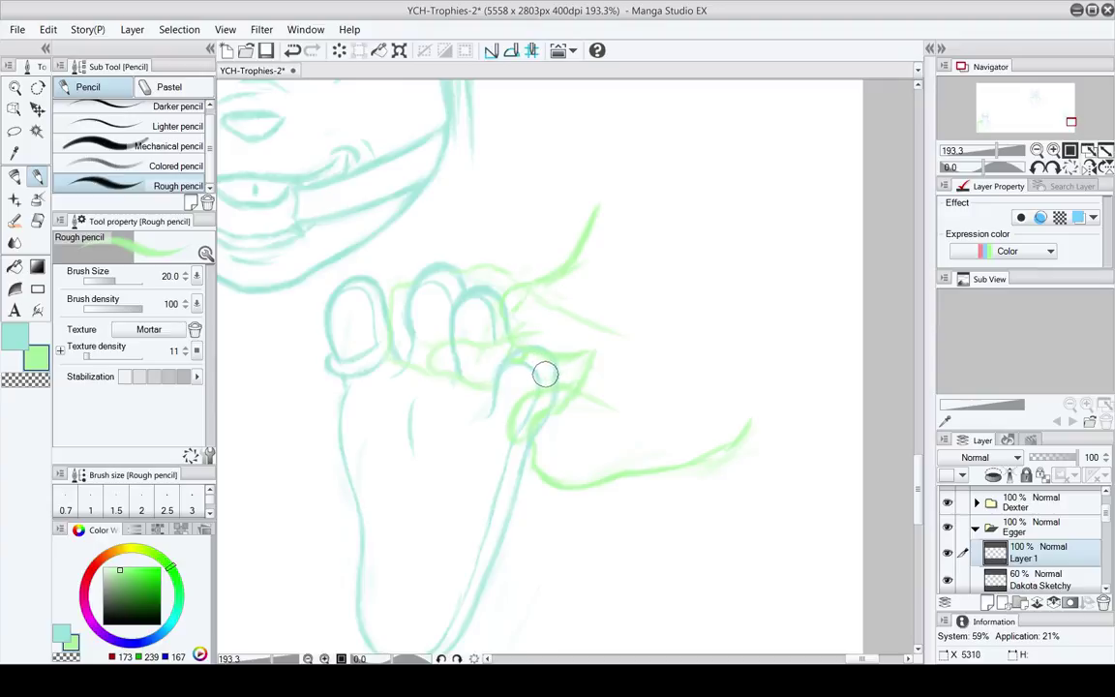
Add a second finger line over the little toe and refine the folded lines leading to the rounded fingertip
{"action": "left_click_drag", "start_coordinate": [545, 383], "coordinate": [505, 352]}
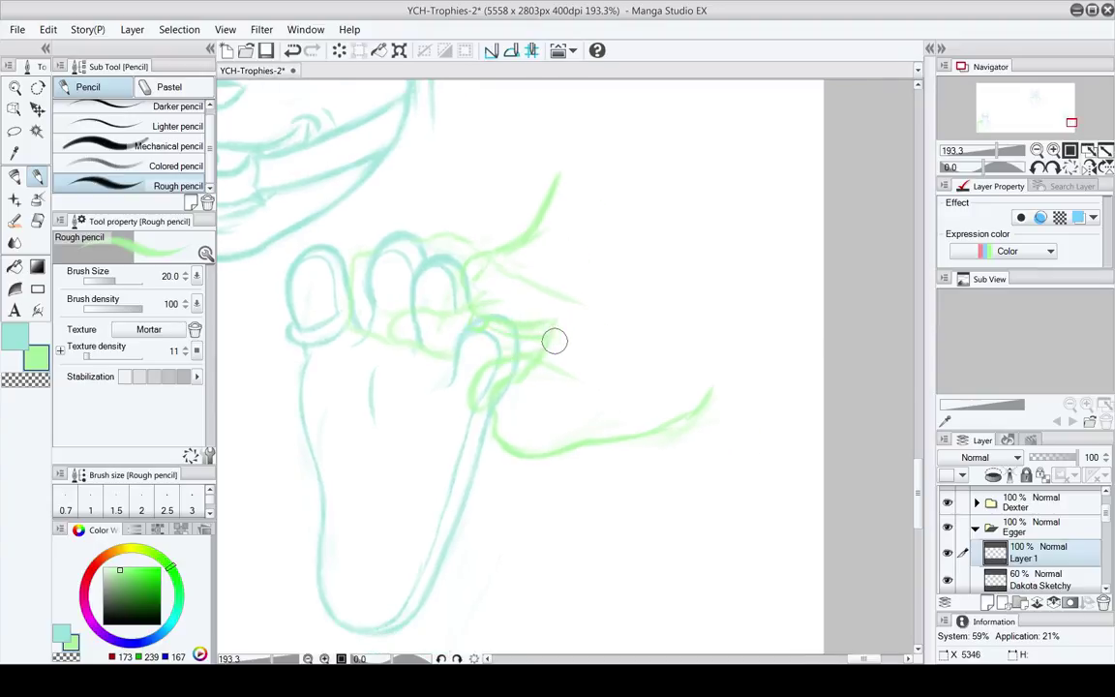
{"action": "key", "text": "e"}
{"action": "key", "text": "p"}
{"action": "left_click_drag", "start_coordinate": [537, 377], "coordinate": [548, 357]}
{"action": "key", "text": "e"}
{"action": "key", "text": "p"}
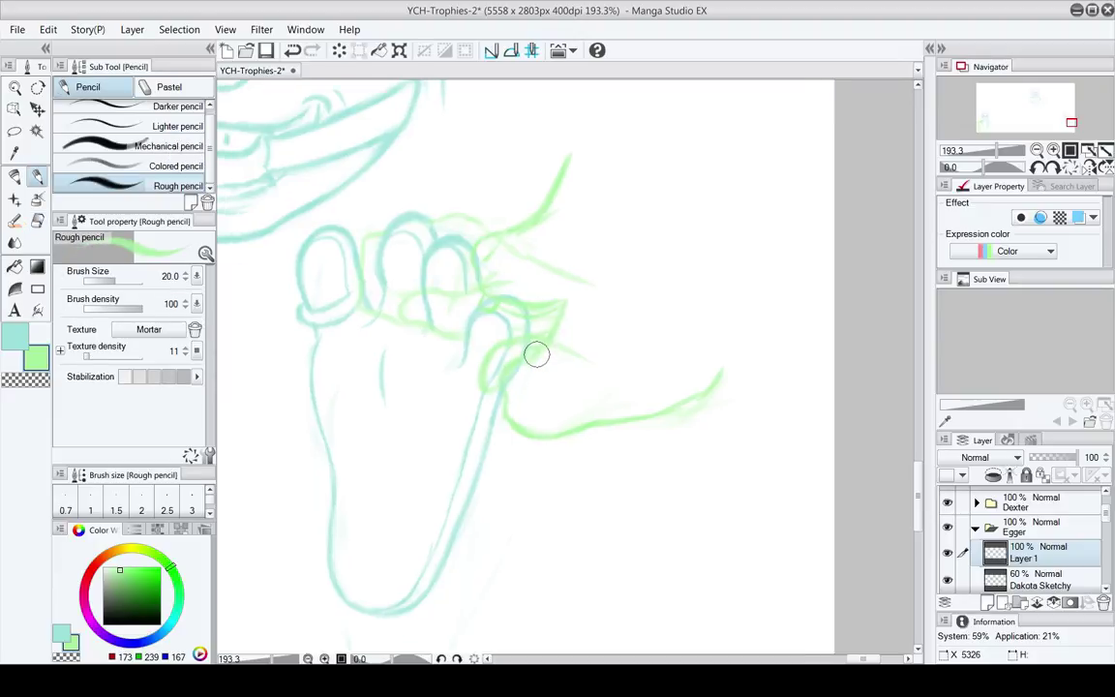
{"action": "key", "text": "e"}
{"action": "key", "text": "p"}
Lower the Feet Sketchy layer's opacity to 51%
{"action": "left_click_drag", "start_coordinate": [1107, 520], "coordinate": [1107, 535]}
{"action": "left_click", "coordinate": [1034, 515]}
{"action": "left_click_drag", "start_coordinate": [1073, 458], "coordinate": [1056, 461]}
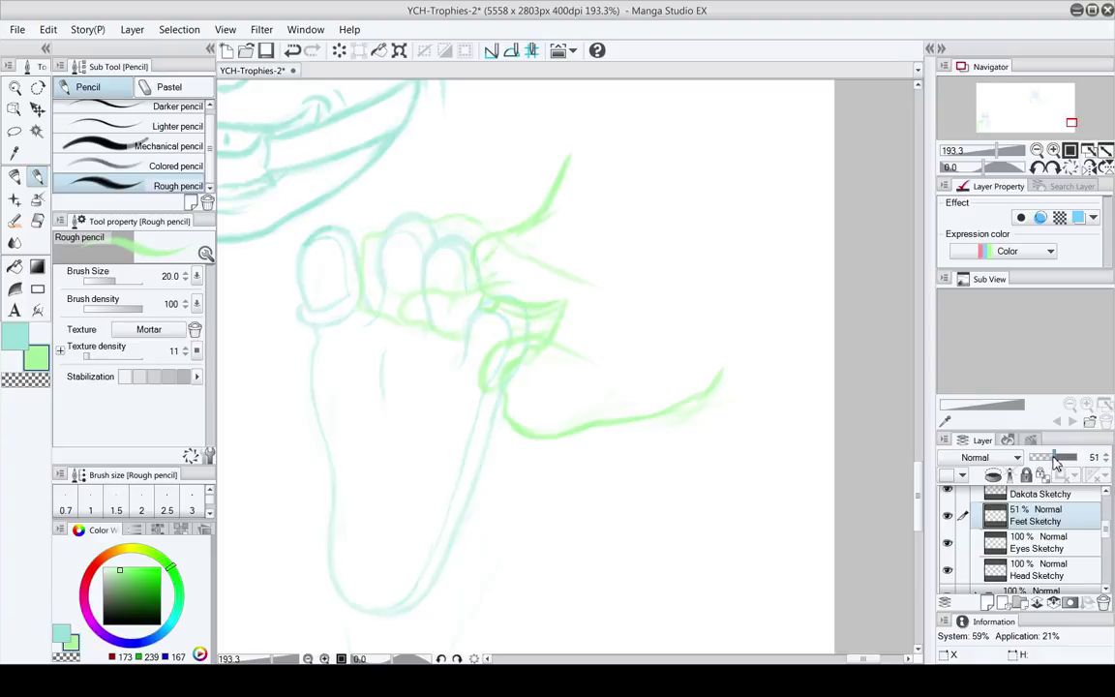
On Layer 1, erase and redraw the green lines curving over the little toe
{"action": "scroll", "coordinate": [1036, 542], "scroll_direction": "up", "scroll_amount": 3}
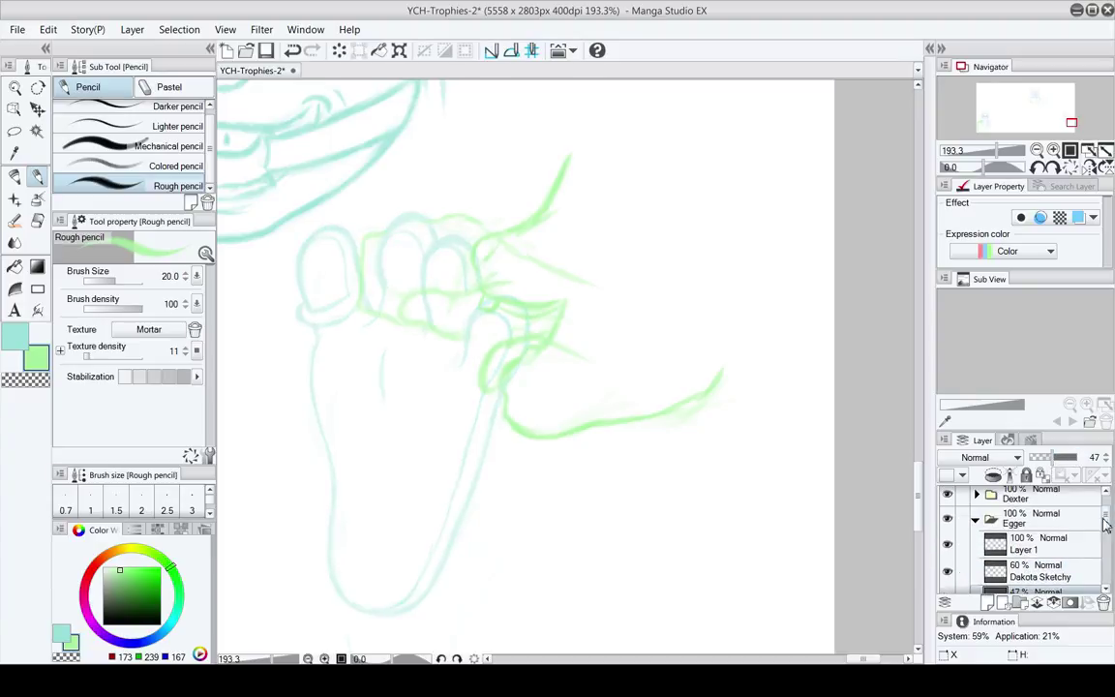
{"action": "left_click", "coordinate": [1034, 543]}
{"action": "mouse_move", "coordinate": [636, 392]}
{"action": "left_mouse_down"}
{"action": "mouse_move", "coordinate": [548, 356]}
{"action": "mouse_move", "coordinate": [510, 378]}
{"action": "left_mouse_up"}
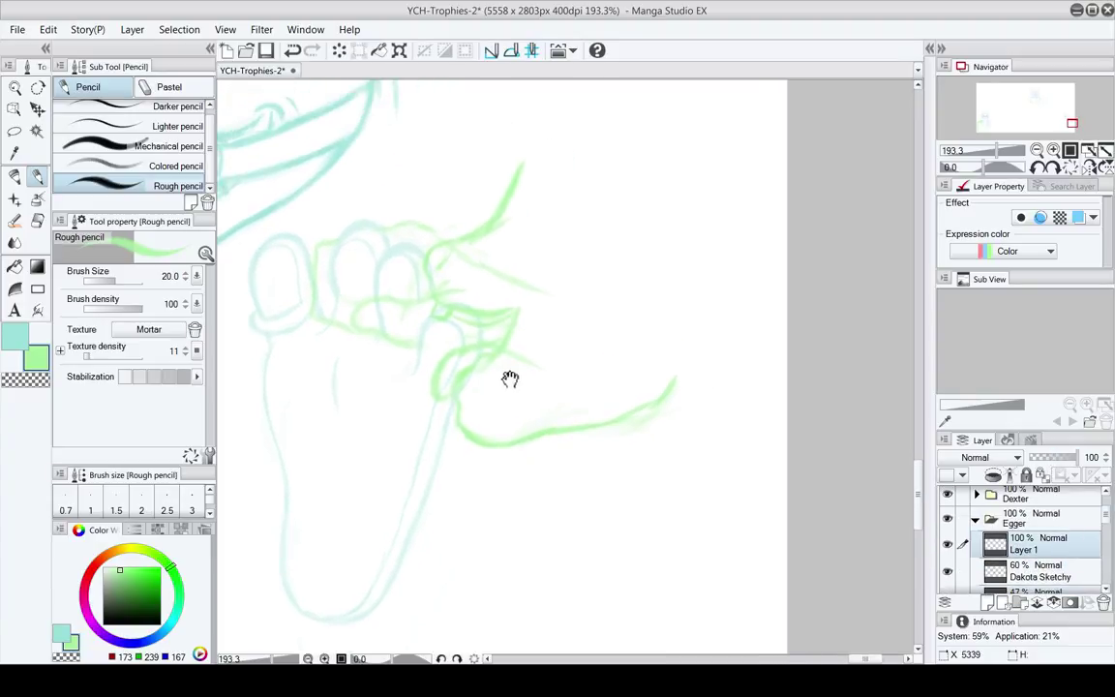
{"action": "key", "text": "e"}
{"action": "key", "text": "p"}
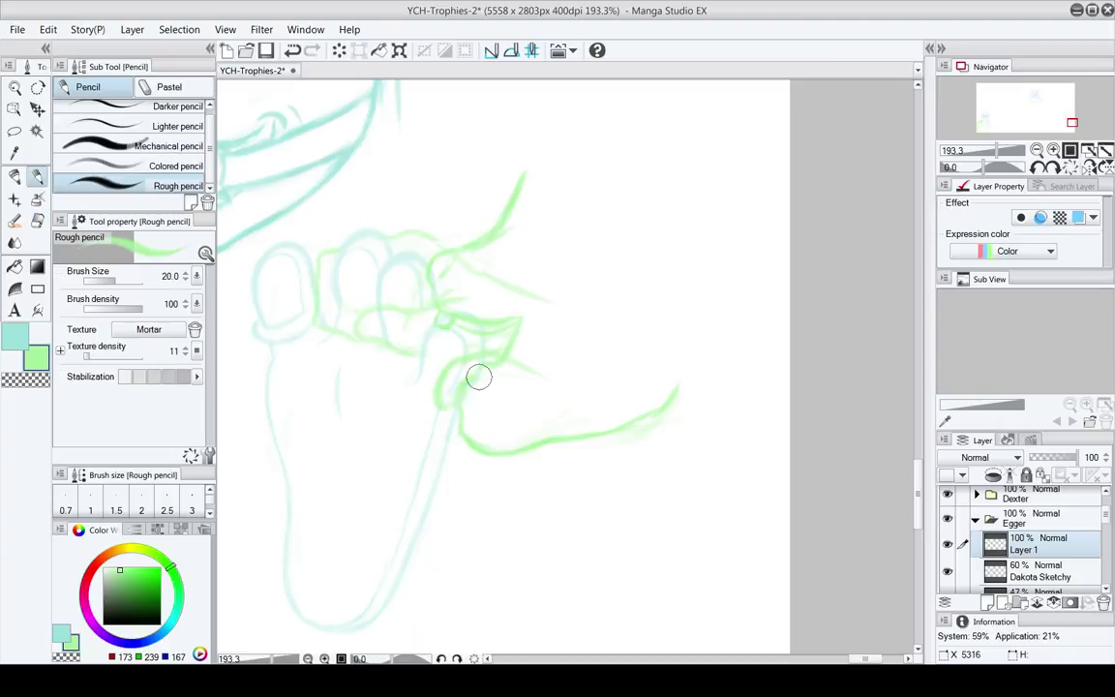
{"action": "mouse_move", "coordinate": [519, 384]}
{"action": "left_mouse_down"}
{"action": "mouse_move", "coordinate": [516, 433]}
{"action": "mouse_move", "coordinate": [531, 411]}
{"action": "mouse_move", "coordinate": [523, 398]}
{"action": "left_mouse_up"}
{"action": "key", "text": "e"}
{"action": "key", "text": "p"}
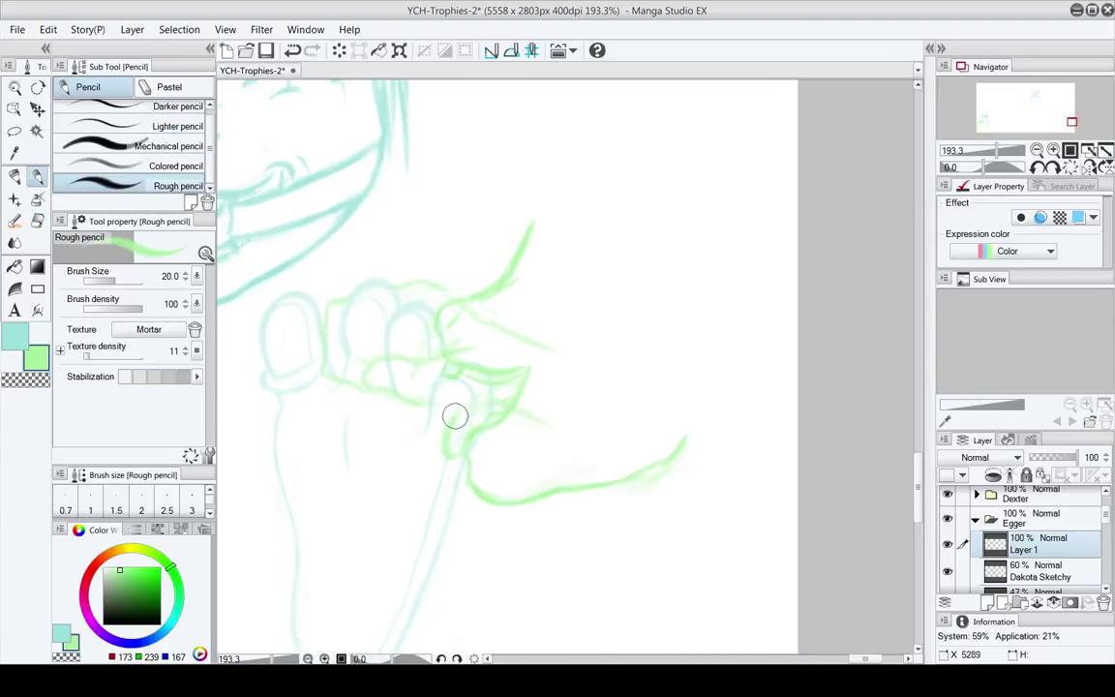
{"action": "key", "text": "e"}
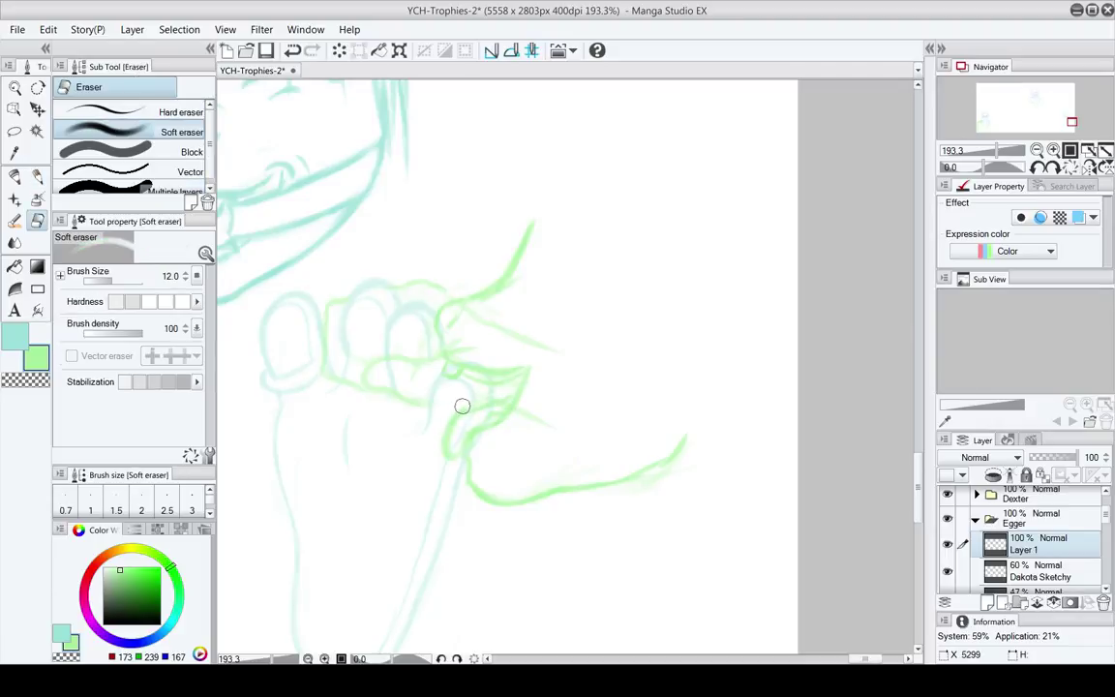
{"action": "key", "text": "p"}
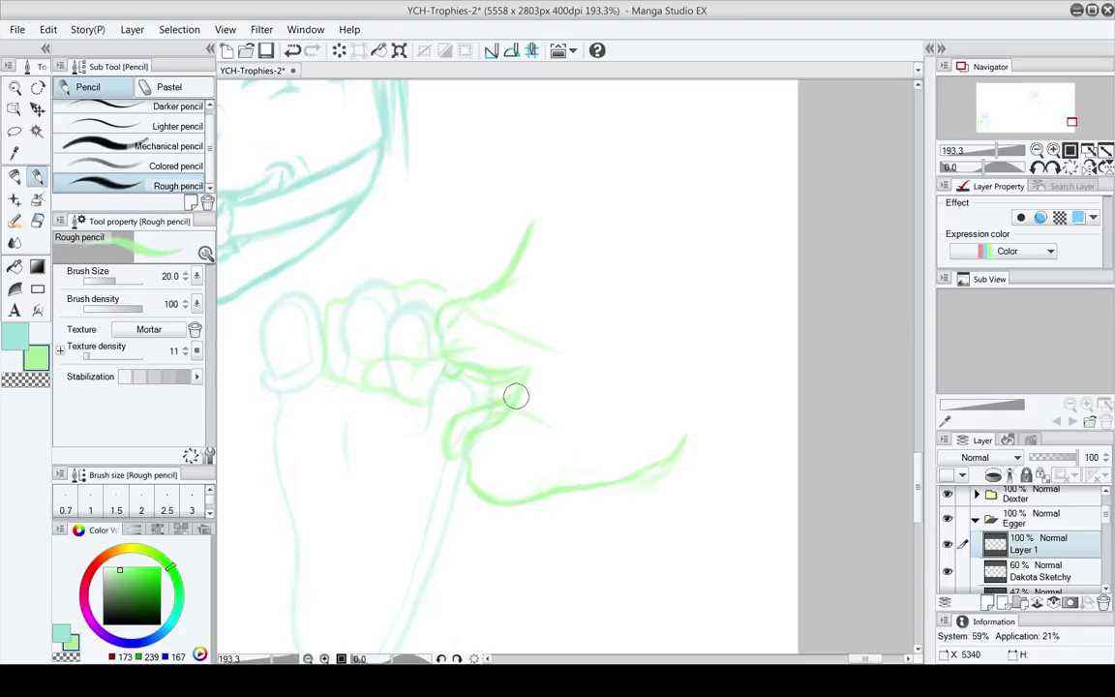
{"action": "key", "text": "e"}
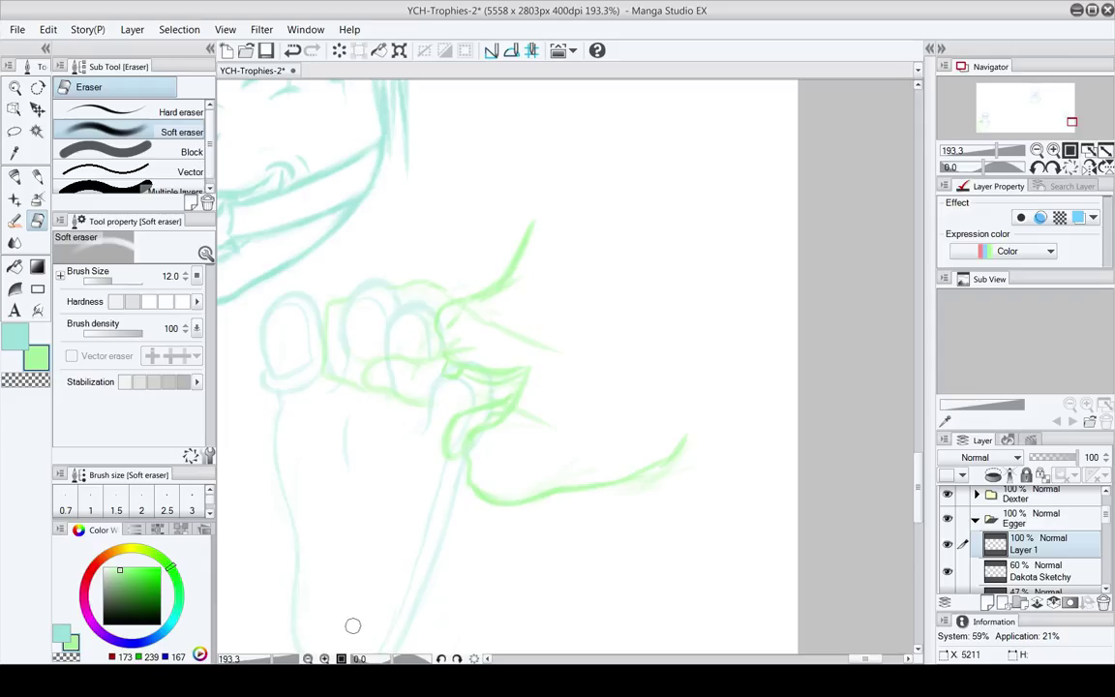
Erase the rounded green curve below the little toe with a size 15 soft eraser and redraw it as an angular chin
{"action": "mouse_move", "coordinate": [516, 490]}
{"action": "left_mouse_down"}
{"action": "mouse_move", "coordinate": [465, 370]}
{"action": "mouse_move", "coordinate": [531, 493]}
{"action": "left_mouse_up"}
{"action": "left_click_drag", "start_coordinate": [496, 432], "coordinate": [483, 371]}
{"action": "key", "text": "bracketright"}
{"action": "key", "text": "bracketright"}
{"action": "key", "text": "bracketright"}
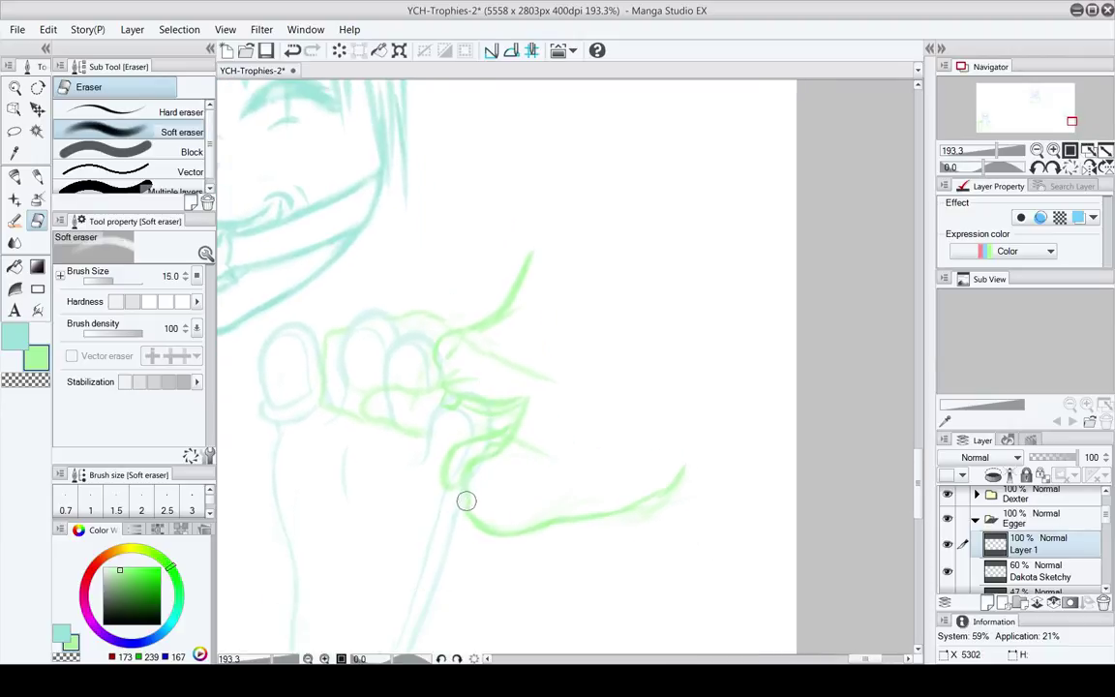
{"action": "mouse_move", "coordinate": [488, 534]}
{"action": "left_mouse_down"}
{"action": "mouse_move", "coordinate": [469, 513]}
{"action": "mouse_move", "coordinate": [461, 453]}
{"action": "mouse_move", "coordinate": [432, 471]}
{"action": "mouse_move", "coordinate": [456, 494]}
{"action": "left_mouse_up"}
{"action": "key", "text": "bracketleft"}
{"action": "key", "text": "bracketleft"}
{"action": "key", "text": "bracketleft"}
{"action": "key", "text": "p"}
{"action": "key", "text": "e"}
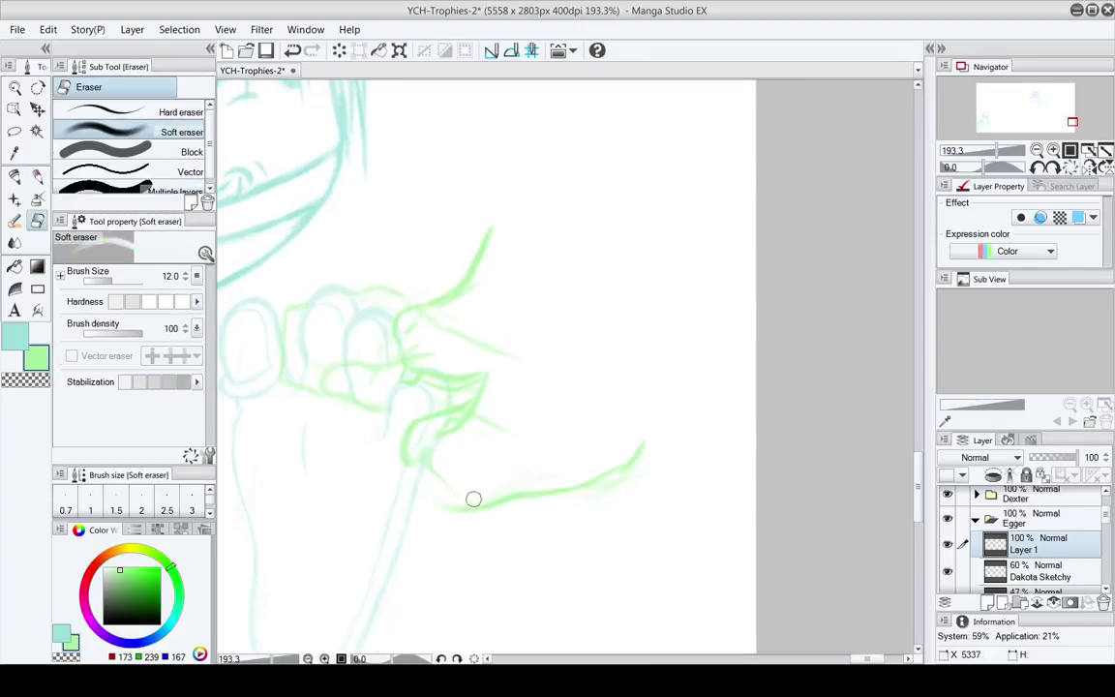
{"action": "key", "text": "p"}
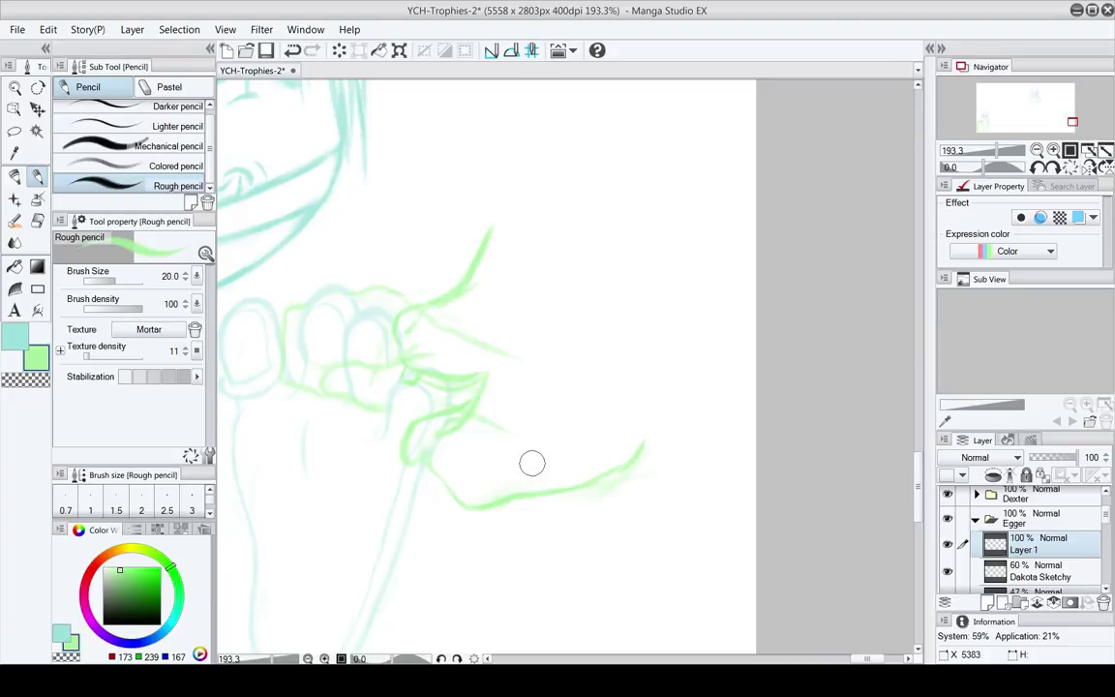
Redraw the green jaw line so it rises more steeply away from the chin, and clean up the old line
{"action": "mouse_move", "coordinate": [547, 477]}
{"action": "left_mouse_down"}
{"action": "mouse_move", "coordinate": [533, 464]}
{"action": "mouse_move", "coordinate": [599, 430]}
{"action": "left_mouse_up"}
{"action": "key", "text": "e"}
{"action": "key", "text": "p"}
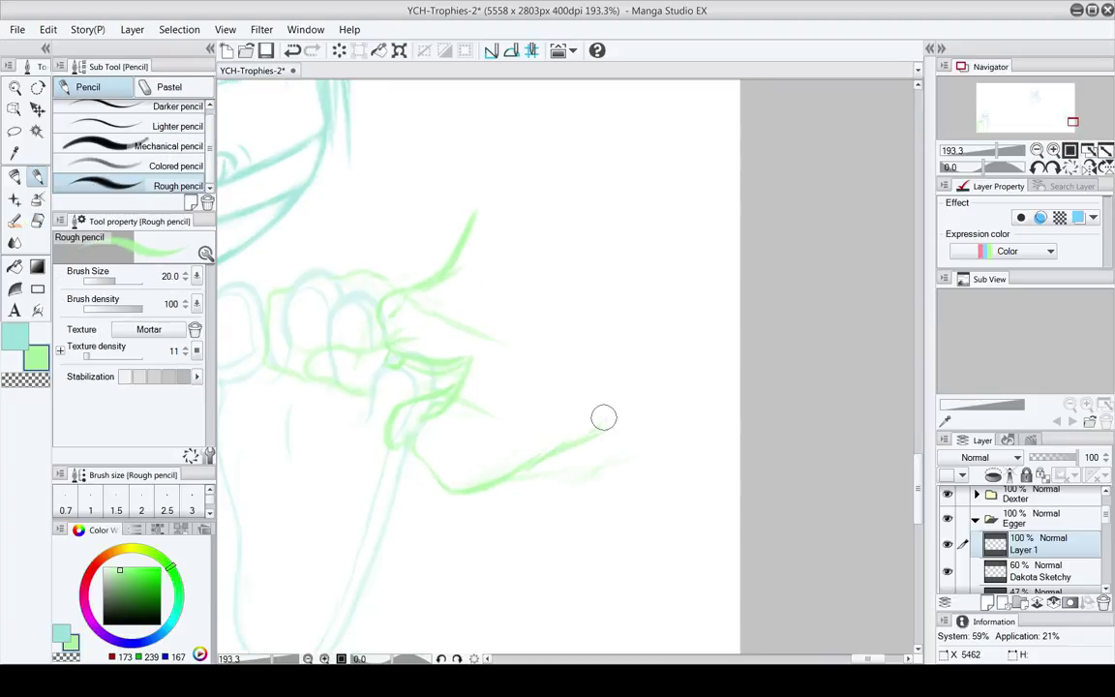
Draw the green forehead and crown curve from the nose bridge to the page edge, plus a light diagonal line across the head
{"action": "left_click_drag", "start_coordinate": [519, 287], "coordinate": [566, 417]}
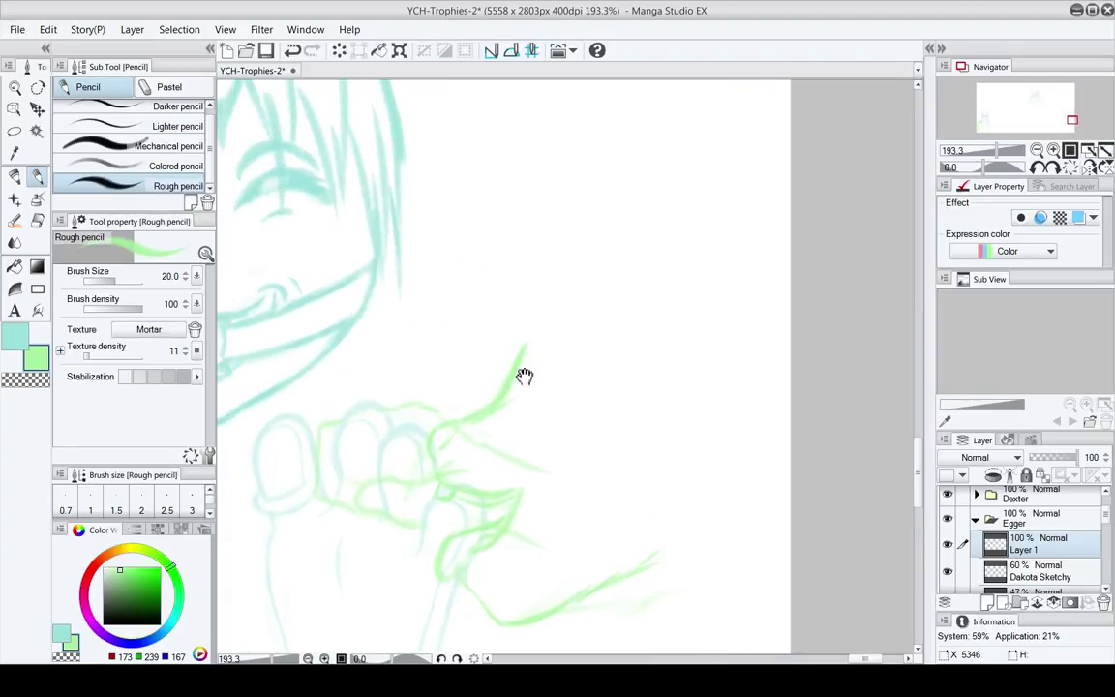
{"action": "mouse_move", "coordinate": [523, 374]}
{"action": "left_mouse_down"}
{"action": "mouse_move", "coordinate": [521, 420]}
{"action": "mouse_move", "coordinate": [490, 361]}
{"action": "mouse_move", "coordinate": [497, 309]}
{"action": "mouse_move", "coordinate": [718, 225]}
{"action": "left_mouse_up"}
{"action": "key", "text": "e"}
{"action": "key", "text": "p"}
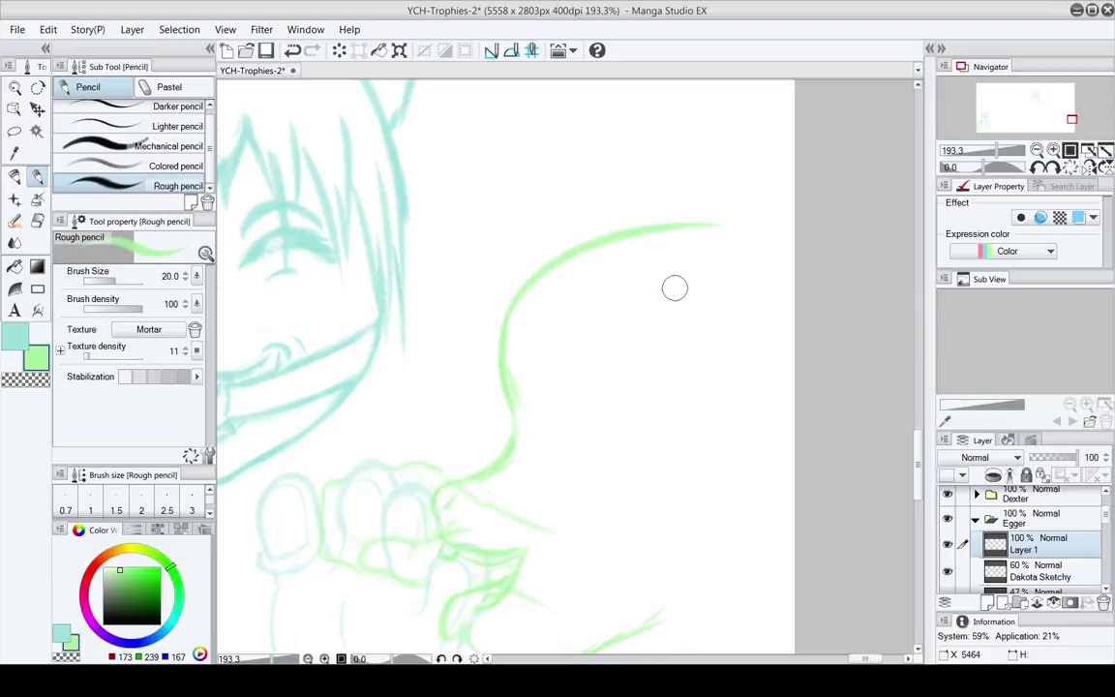
{"action": "mouse_move", "coordinate": [501, 326]}
{"action": "left_mouse_down"}
{"action": "mouse_move", "coordinate": [780, 203]}
{"action": "mouse_move", "coordinate": [593, 256]}
{"action": "mouse_move", "coordinate": [579, 287]}
{"action": "left_mouse_up"}
{"action": "key", "text": "e"}
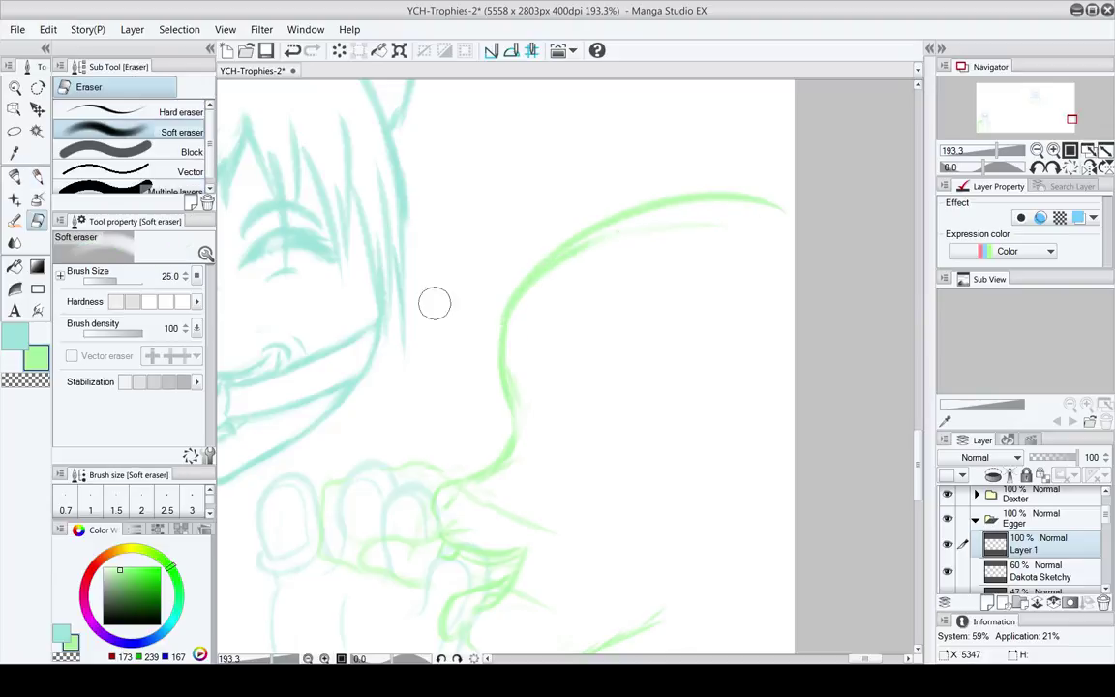
{"action": "mouse_move", "coordinate": [635, 452]}
{"action": "left_mouse_down"}
{"action": "mouse_move", "coordinate": [588, 274]}
{"action": "mouse_move", "coordinate": [586, 335]}
{"action": "left_mouse_up"}
{"action": "key", "text": "p"}
{"action": "left_click_drag", "start_coordinate": [520, 316], "coordinate": [722, 230]}
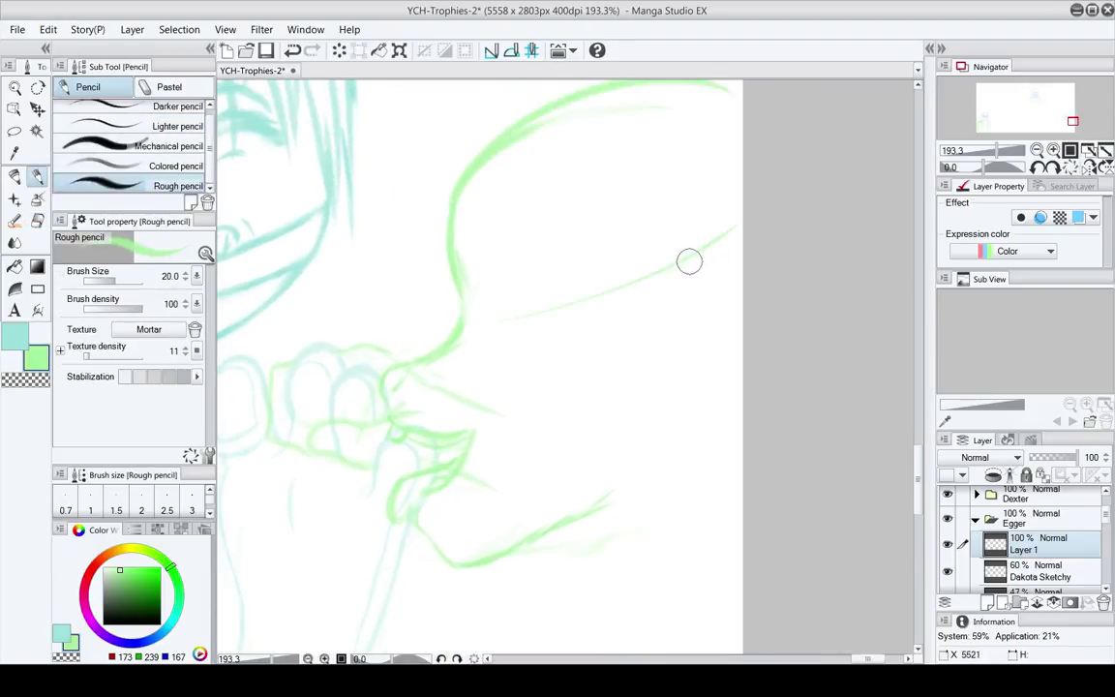
Erase the green chin outline and redraw it from the lower lip, joining it to the rising jaw line
{"action": "left_click_drag", "start_coordinate": [597, 342], "coordinate": [590, 299]}
{"action": "mouse_move", "coordinate": [464, 509]}
{"action": "left_mouse_down"}
{"action": "mouse_move", "coordinate": [497, 474]}
{"action": "mouse_move", "coordinate": [456, 487]}
{"action": "mouse_move", "coordinate": [516, 496]}
{"action": "left_mouse_up"}
{"action": "key", "text": "e"}
{"action": "key", "text": "p"}
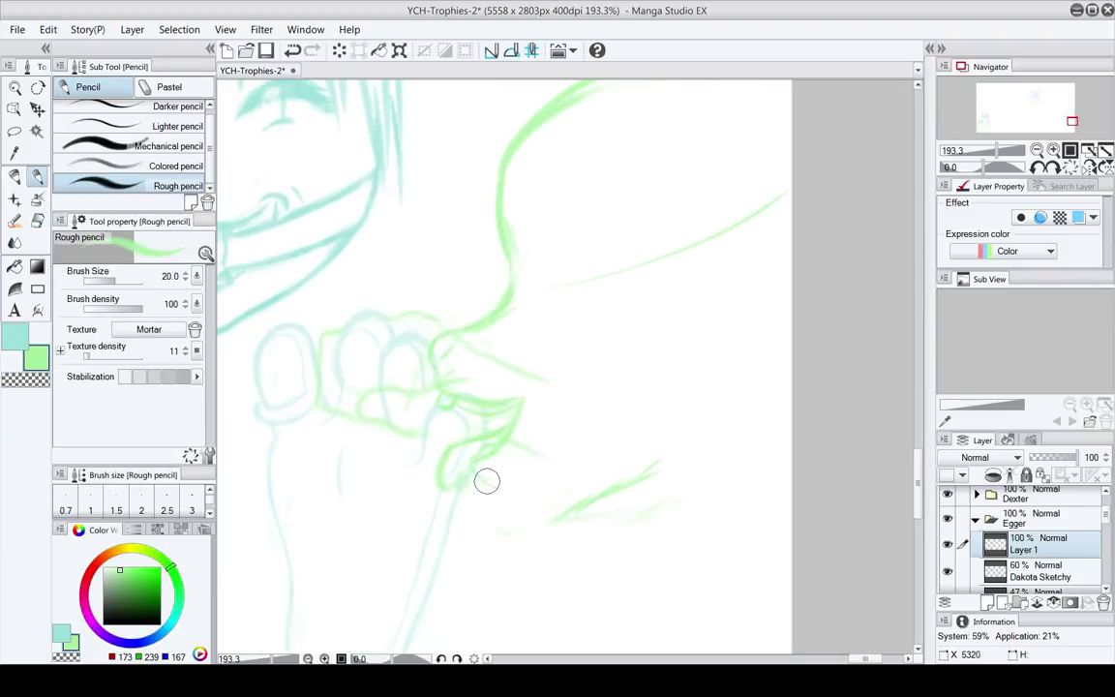
{"action": "key", "text": "e"}
{"action": "key", "text": "p"}
{"action": "mouse_move", "coordinate": [496, 483]}
{"action": "left_mouse_down"}
{"action": "mouse_move", "coordinate": [518, 518]}
{"action": "mouse_move", "coordinate": [635, 475]}
{"action": "mouse_move", "coordinate": [598, 506]}
{"action": "mouse_move", "coordinate": [575, 499]}
{"action": "left_mouse_up"}
{"action": "key", "text": "e"}
{"action": "key", "text": "p"}
{"action": "left_click_drag", "start_coordinate": [585, 476], "coordinate": [640, 429]}
{"action": "left_click_drag", "start_coordinate": [571, 403], "coordinate": [588, 451]}
{"action": "left_click_drag", "start_coordinate": [620, 504], "coordinate": [521, 361]}
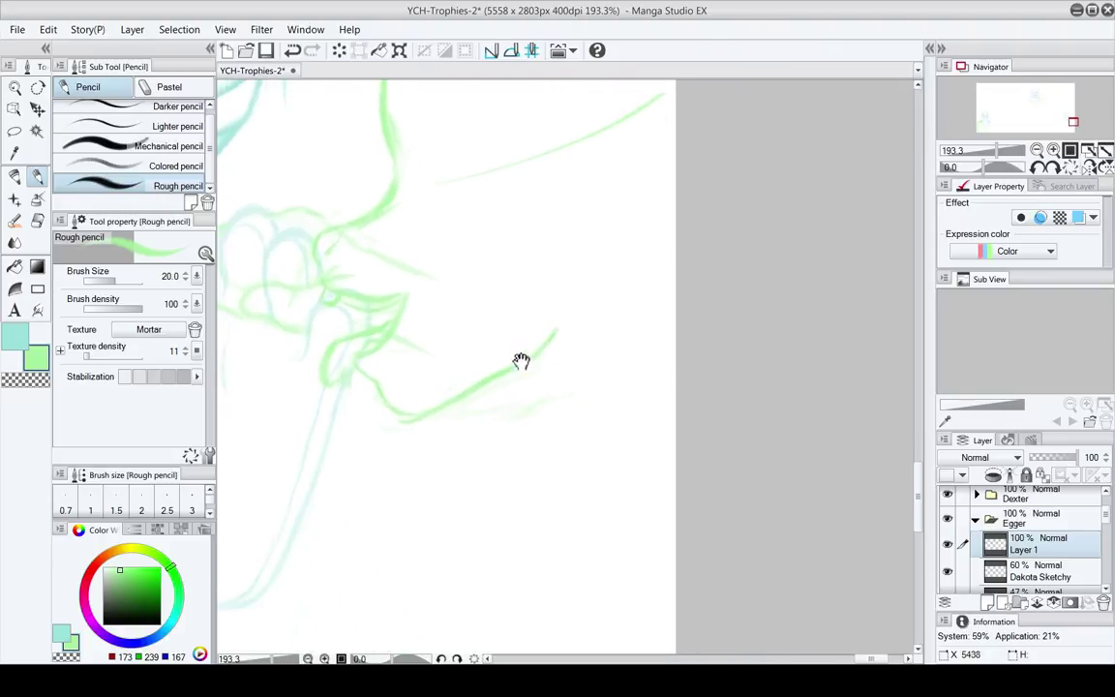
Draw a curved neck line running down from the back end of the green jaw
{"action": "key", "text": "e"}
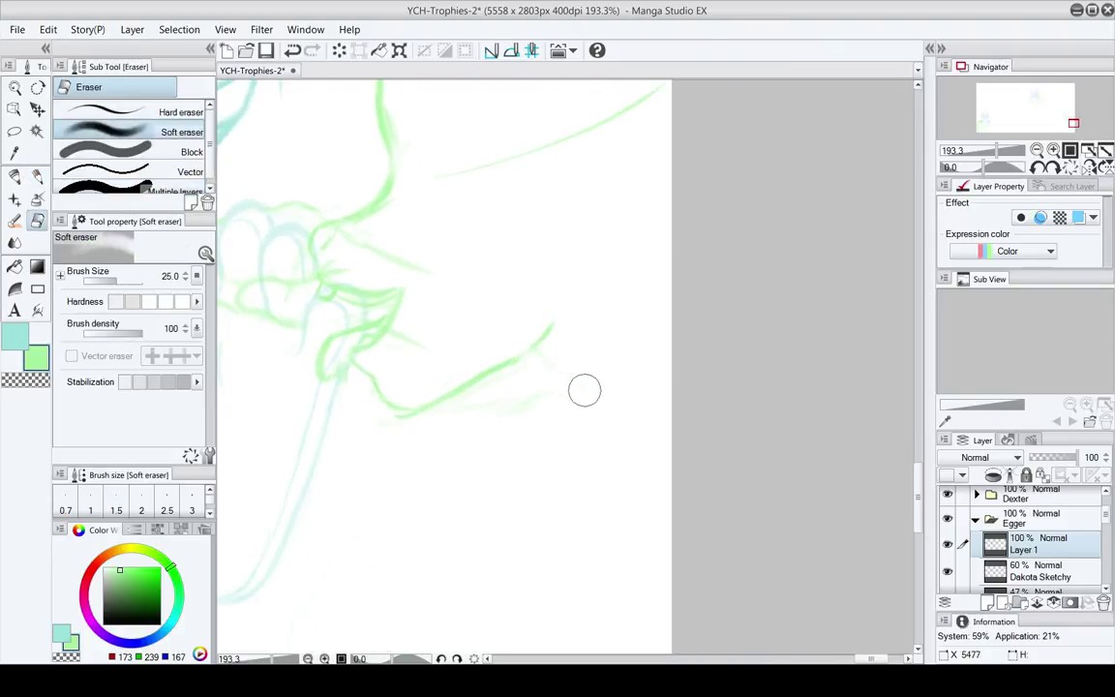
{"action": "key", "text": "ctrl+z"}
{"action": "mouse_move", "coordinate": [575, 403]}
{"action": "left_mouse_down"}
{"action": "mouse_move", "coordinate": [550, 381]}
{"action": "mouse_move", "coordinate": [590, 423]}
{"action": "left_mouse_up"}
{"action": "key", "text": "p"}
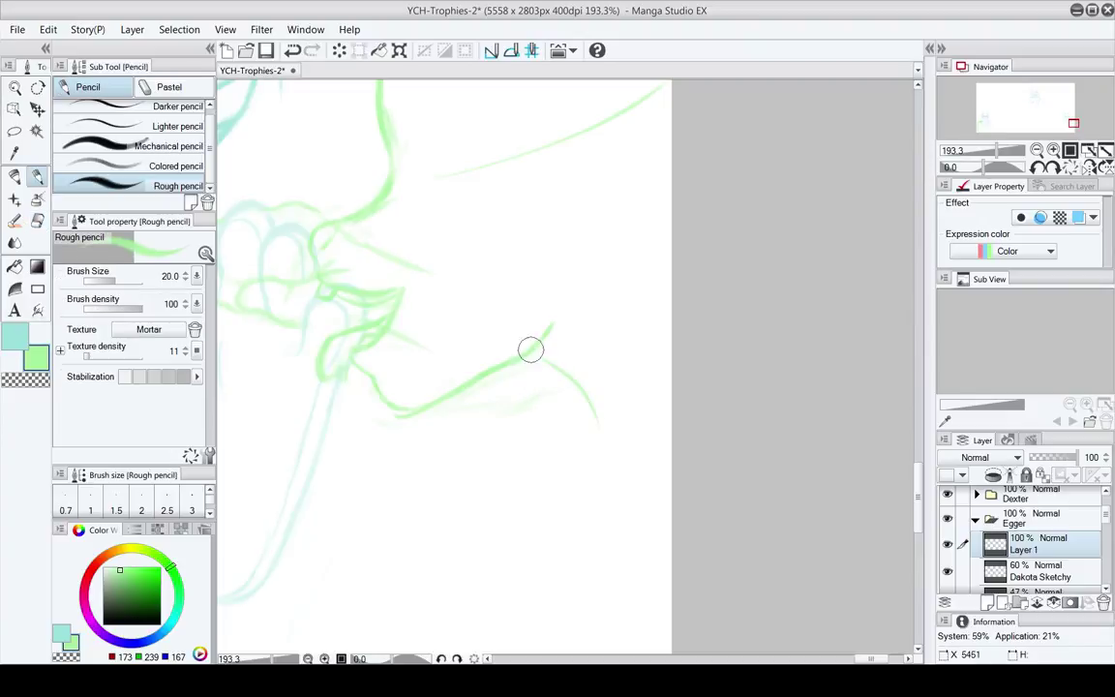
{"action": "left_click_drag", "start_coordinate": [531, 349], "coordinate": [592, 432]}
{"action": "left_click_drag", "start_coordinate": [631, 388], "coordinate": [702, 289]}
Erase the middle of the light diagonal line across the green head
{"action": "left_click_drag", "start_coordinate": [639, 179], "coordinate": [614, 489]}
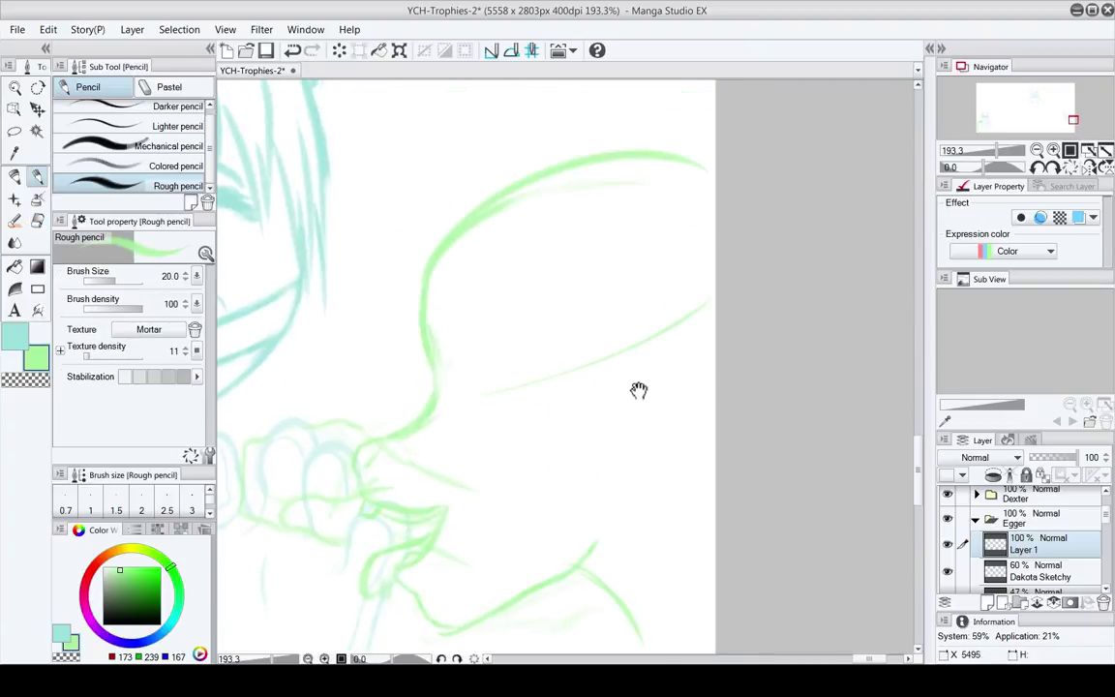
{"action": "left_click_drag", "start_coordinate": [639, 390], "coordinate": [653, 397]}
{"action": "key", "text": "e"}
{"action": "mouse_move", "coordinate": [648, 352]}
{"action": "left_mouse_down"}
{"action": "mouse_move", "coordinate": [577, 381]}
{"action": "mouse_move", "coordinate": [633, 383]}
{"action": "left_mouse_up"}
{"action": "left_click_drag", "start_coordinate": [535, 348], "coordinate": [516, 272]}
Strengthen the green forehead and crown outline with several overlapping pencil strokes
{"action": "key", "text": "p"}
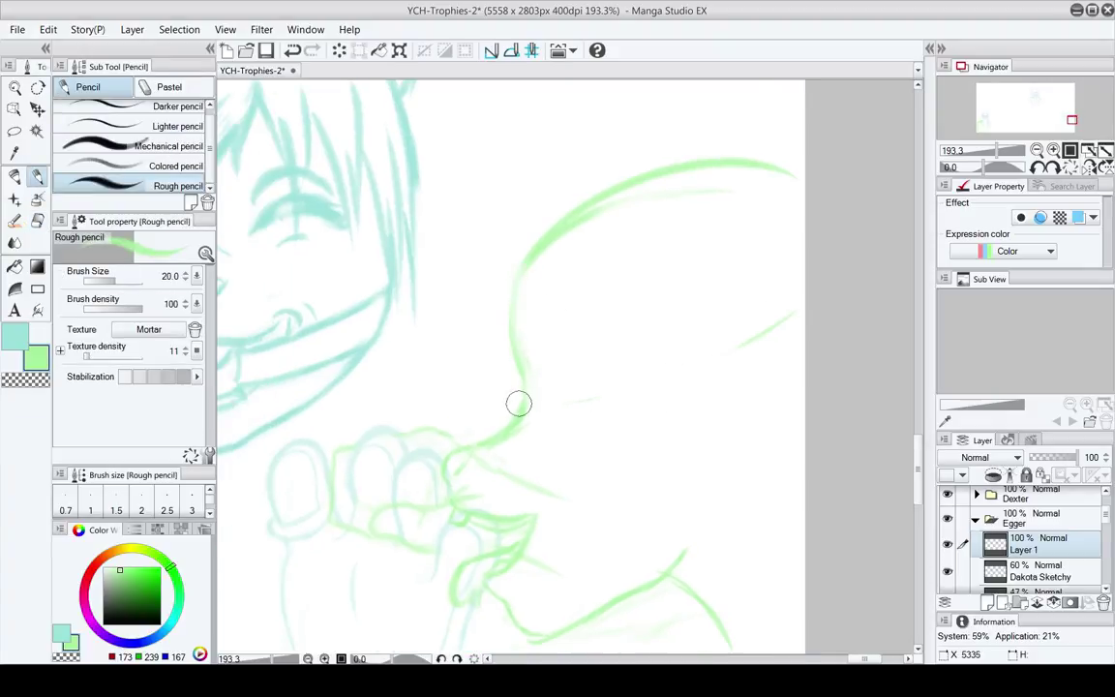
{"action": "mouse_move", "coordinate": [519, 403]}
{"action": "left_mouse_down"}
{"action": "mouse_move", "coordinate": [525, 231]}
{"action": "mouse_move", "coordinate": [561, 183]}
{"action": "left_mouse_up"}
{"action": "left_click_drag", "start_coordinate": [515, 266], "coordinate": [651, 176]}
{"action": "mouse_move", "coordinate": [527, 244]}
{"action": "left_mouse_down"}
{"action": "mouse_move", "coordinate": [675, 145]}
{"action": "mouse_move", "coordinate": [635, 145]}
{"action": "left_mouse_up"}
{"action": "left_click_drag", "start_coordinate": [562, 179], "coordinate": [678, 133]}
{"action": "mouse_move", "coordinate": [669, 138]}
{"action": "left_mouse_down"}
{"action": "mouse_move", "coordinate": [745, 201]}
{"action": "mouse_move", "coordinate": [765, 157]}
{"action": "mouse_move", "coordinate": [807, 196]}
{"action": "mouse_move", "coordinate": [667, 186]}
{"action": "left_mouse_up"}
Erase the brow part of the forehead outline with a size 50 soft eraser and redraw it bulging further outward
{"action": "key", "text": "e"}
{"action": "key", "text": "bracketright"}
{"action": "key", "text": "bracketright"}
{"action": "key", "text": "bracketright"}
{"action": "left_click_drag", "start_coordinate": [614, 340], "coordinate": [590, 254]}
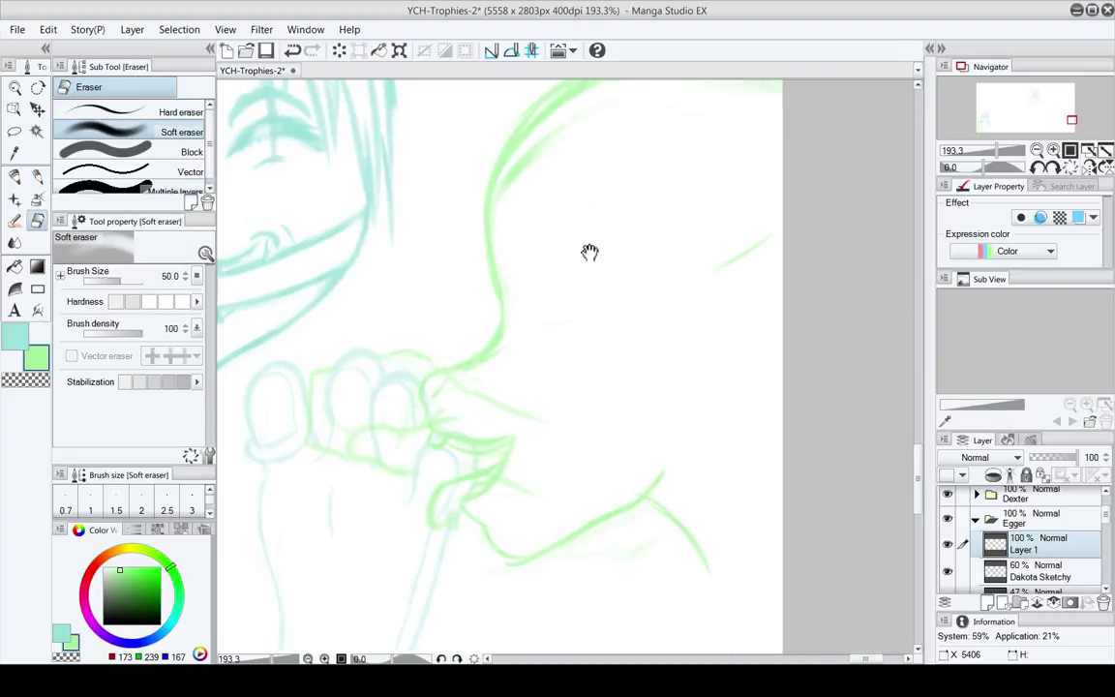
{"action": "key", "text": "p"}
{"action": "mouse_move", "coordinate": [602, 351]}
{"action": "left_mouse_down"}
{"action": "mouse_move", "coordinate": [589, 411]}
{"action": "mouse_move", "coordinate": [589, 374]}
{"action": "mouse_move", "coordinate": [603, 413]}
{"action": "mouse_move", "coordinate": [641, 436]}
{"action": "left_mouse_up"}
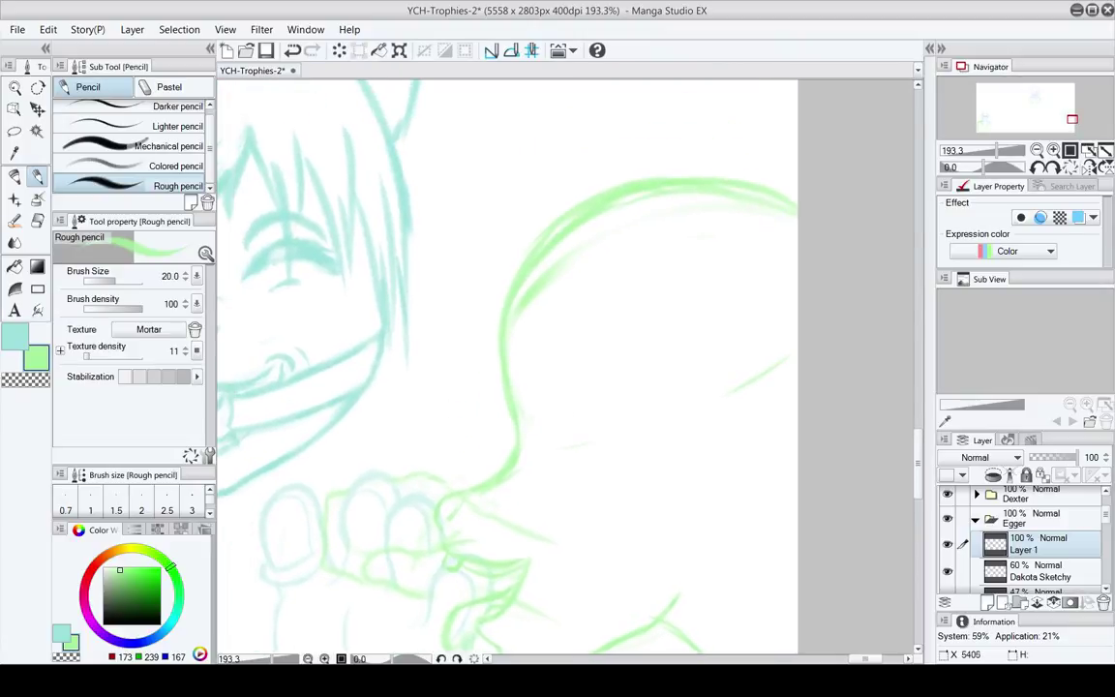
{"action": "key", "text": "e"}
{"action": "key", "text": "p"}
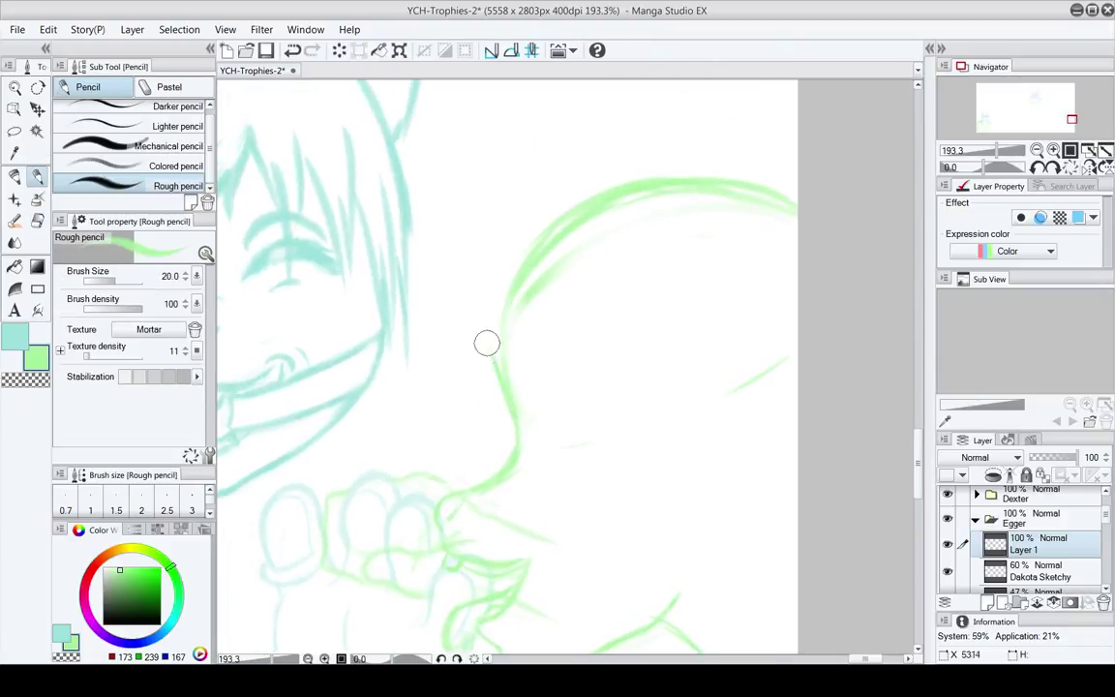
{"action": "left_click_drag", "start_coordinate": [496, 345], "coordinate": [513, 280]}
{"action": "left_click_drag", "start_coordinate": [520, 402], "coordinate": [485, 325]}
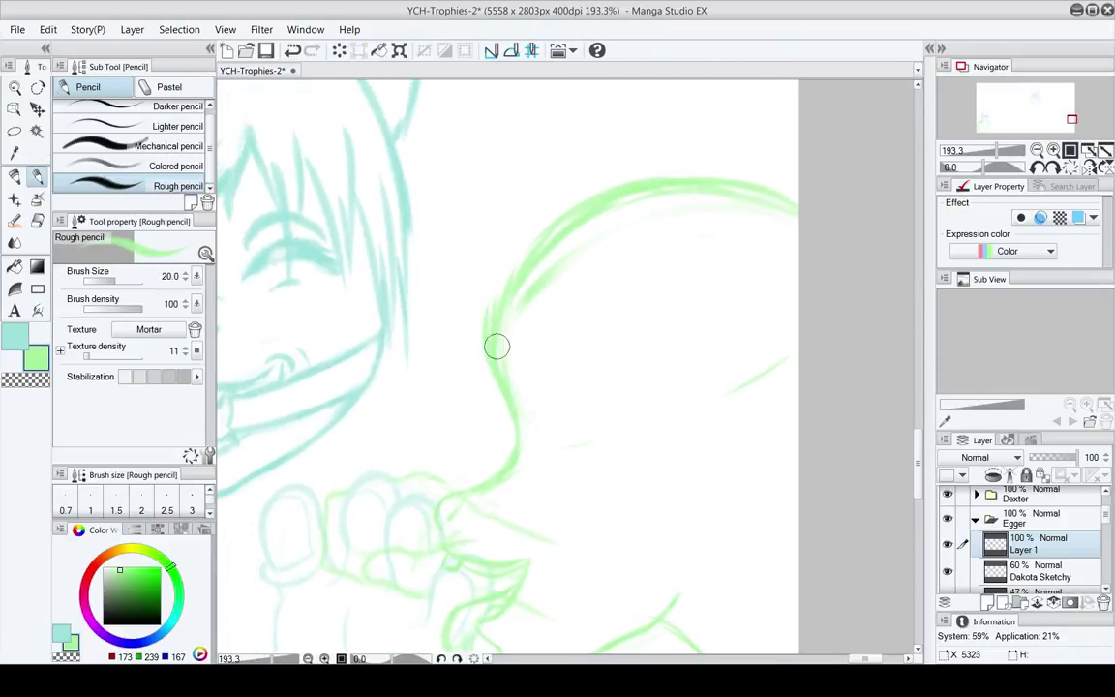
Fade the green forehead and crown outline with the size 50 soft eraser
{"action": "key", "text": "e"}
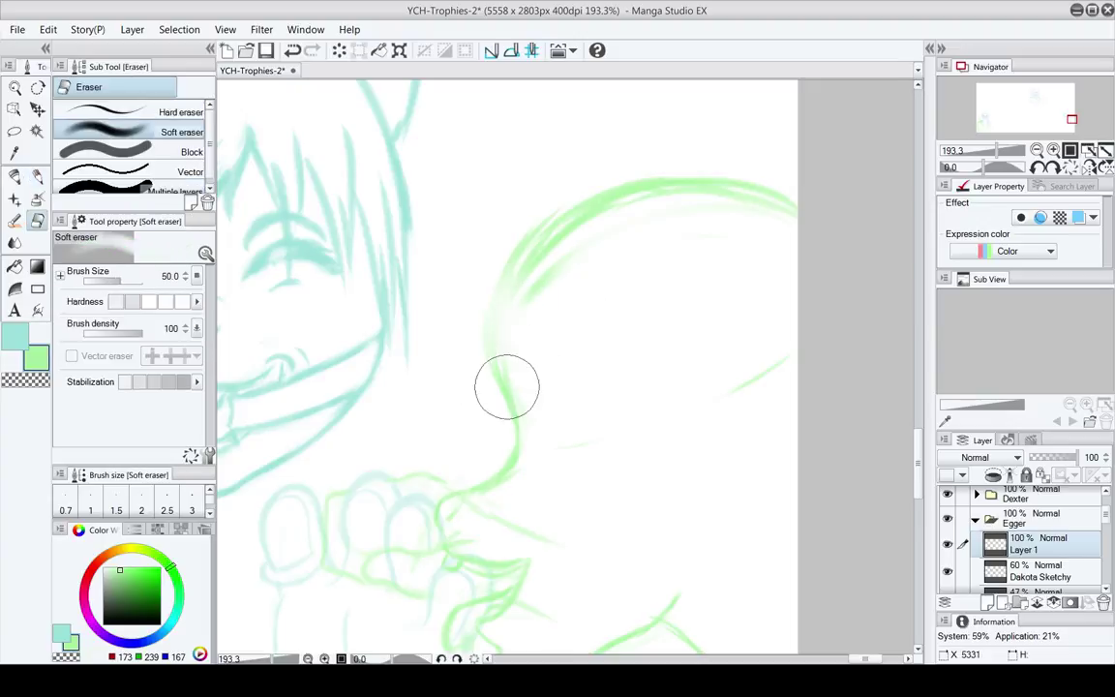
{"action": "left_click_drag", "start_coordinate": [510, 356], "coordinate": [530, 400]}
{"action": "left_click_drag", "start_coordinate": [629, 247], "coordinate": [815, 278]}
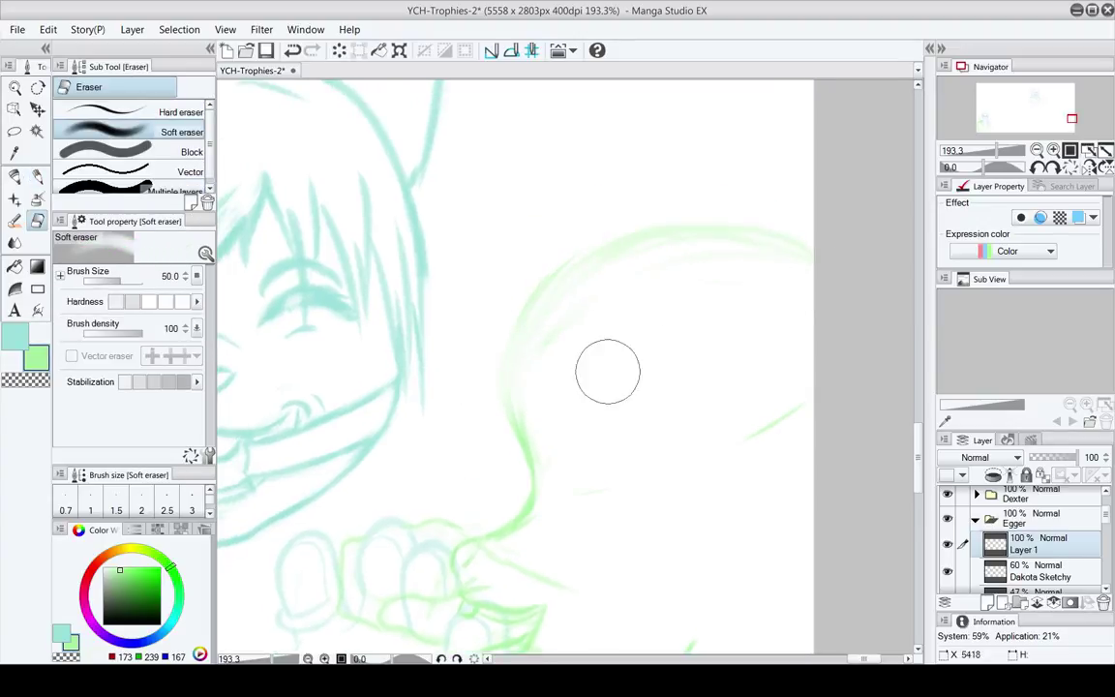
Sketch light hair strands falling from the green crown over the forehead and brow
{"action": "key", "text": "p"}
{"action": "mouse_move", "coordinate": [519, 384]}
{"action": "left_mouse_down"}
{"action": "mouse_move", "coordinate": [568, 304]}
{"action": "mouse_move", "coordinate": [545, 301]}
{"action": "left_mouse_up"}
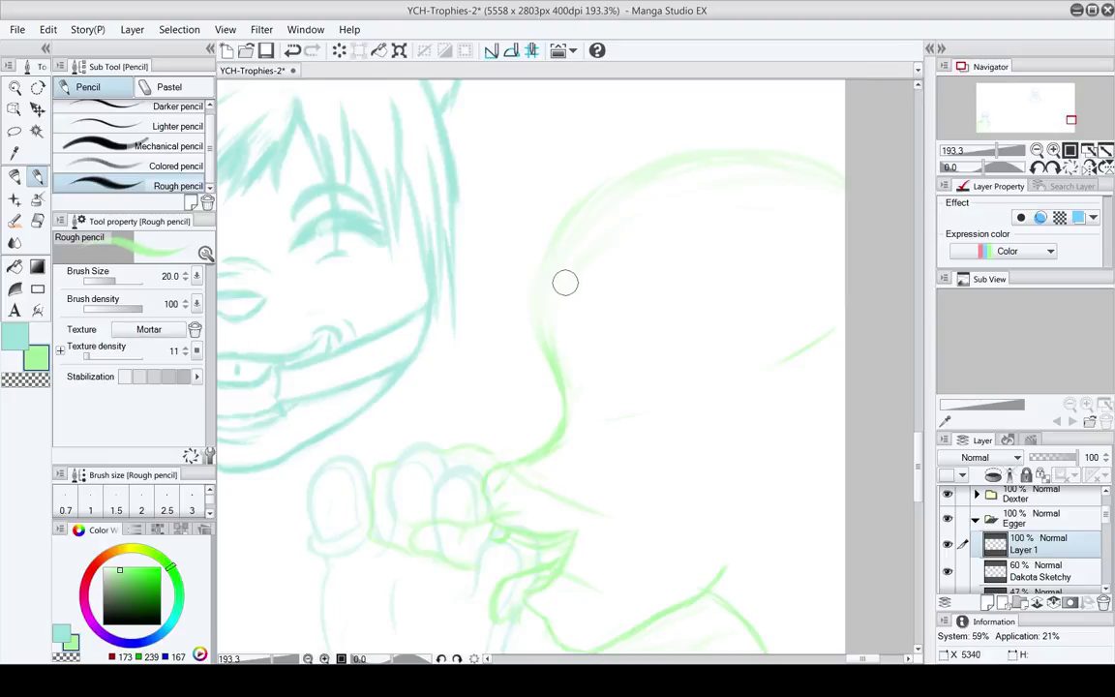
{"action": "mouse_move", "coordinate": [602, 398]}
{"action": "left_mouse_down"}
{"action": "mouse_move", "coordinate": [592, 376]}
{"action": "mouse_move", "coordinate": [580, 385]}
{"action": "left_mouse_up"}
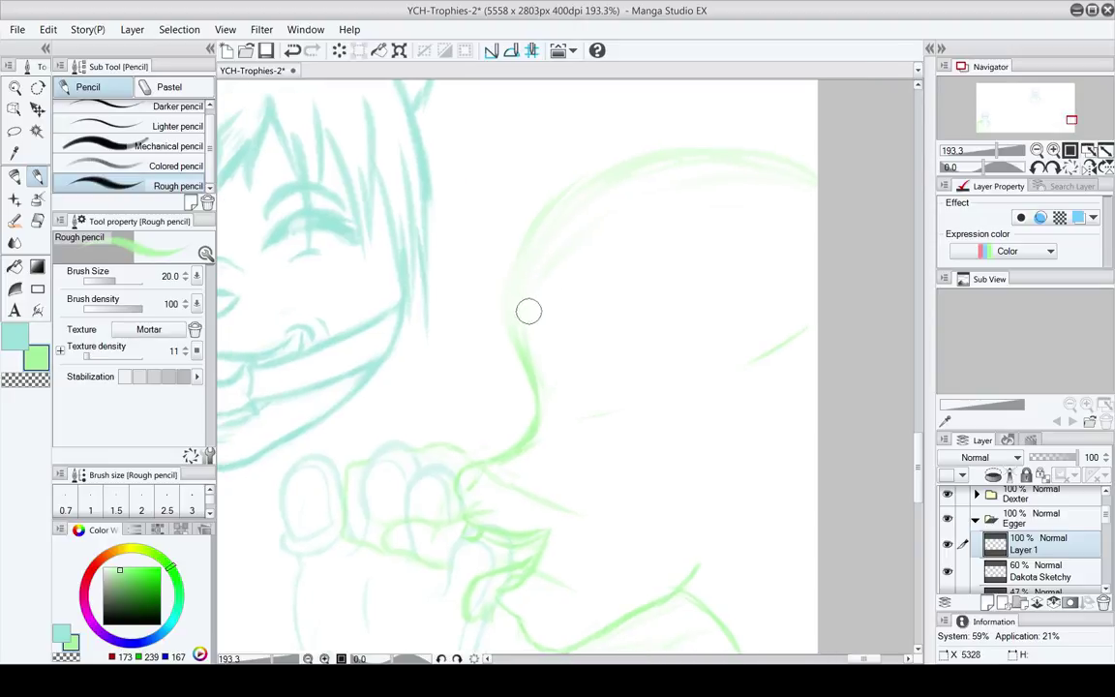
{"action": "left_click_drag", "start_coordinate": [550, 310], "coordinate": [550, 337]}
{"action": "left_click_drag", "start_coordinate": [600, 255], "coordinate": [542, 327]}
{"action": "key", "text": "b"}
{"action": "key", "text": "e"}
{"action": "key", "text": "p"}
{"action": "left_click_drag", "start_coordinate": [575, 258], "coordinate": [506, 382]}
{"action": "mouse_move", "coordinate": [548, 298]}
{"action": "left_mouse_down"}
{"action": "mouse_move", "coordinate": [532, 372]}
{"action": "mouse_move", "coordinate": [500, 357]}
{"action": "mouse_move", "coordinate": [518, 325]}
{"action": "mouse_move", "coordinate": [508, 411]}
{"action": "left_mouse_up"}
Sketch jagged, spiky hair strands across the temple and down the side of the green face to the jaw
{"action": "left_click_drag", "start_coordinate": [522, 391], "coordinate": [570, 298]}
{"action": "mouse_move", "coordinate": [570, 307]}
{"action": "left_mouse_down"}
{"action": "mouse_move", "coordinate": [550, 269]}
{"action": "mouse_move", "coordinate": [544, 385]}
{"action": "left_mouse_up"}
{"action": "mouse_move", "coordinate": [554, 360]}
{"action": "left_mouse_down"}
{"action": "mouse_move", "coordinate": [544, 474]}
{"action": "mouse_move", "coordinate": [559, 406]}
{"action": "left_mouse_up"}
{"action": "left_click_drag", "start_coordinate": [567, 408], "coordinate": [594, 302]}
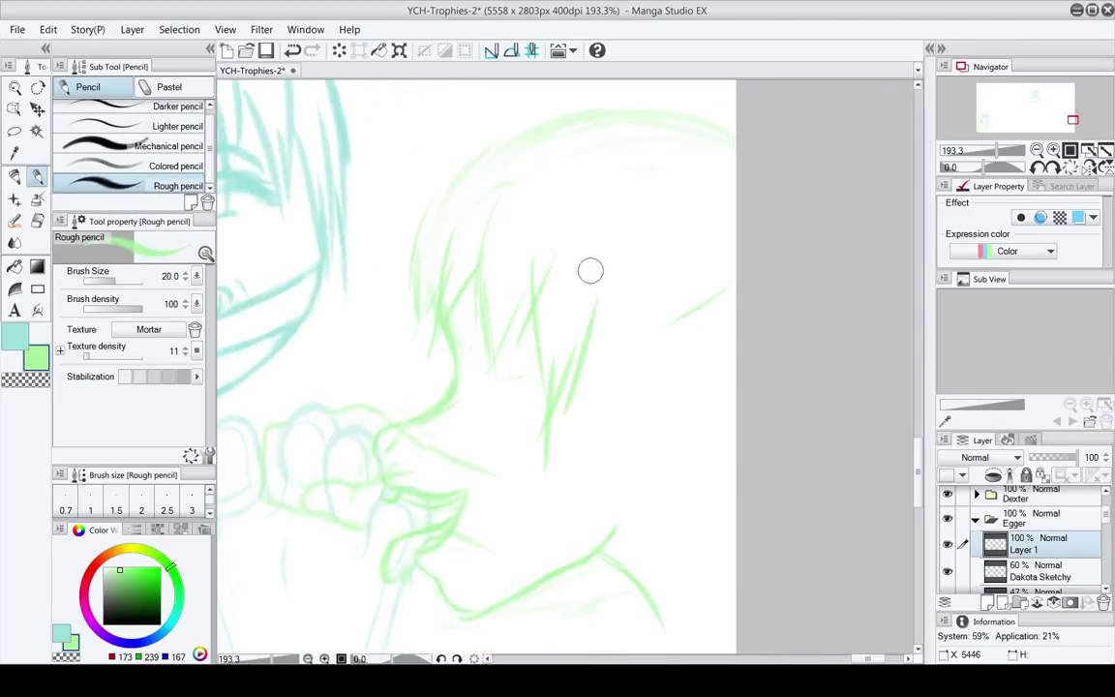
{"action": "key", "text": "ctrl+z"}
{"action": "mouse_move", "coordinate": [550, 334]}
{"action": "left_mouse_down"}
{"action": "mouse_move", "coordinate": [539, 472]}
{"action": "mouse_move", "coordinate": [572, 402]}
{"action": "left_mouse_up"}
{"action": "left_click_drag", "start_coordinate": [576, 405], "coordinate": [578, 548]}
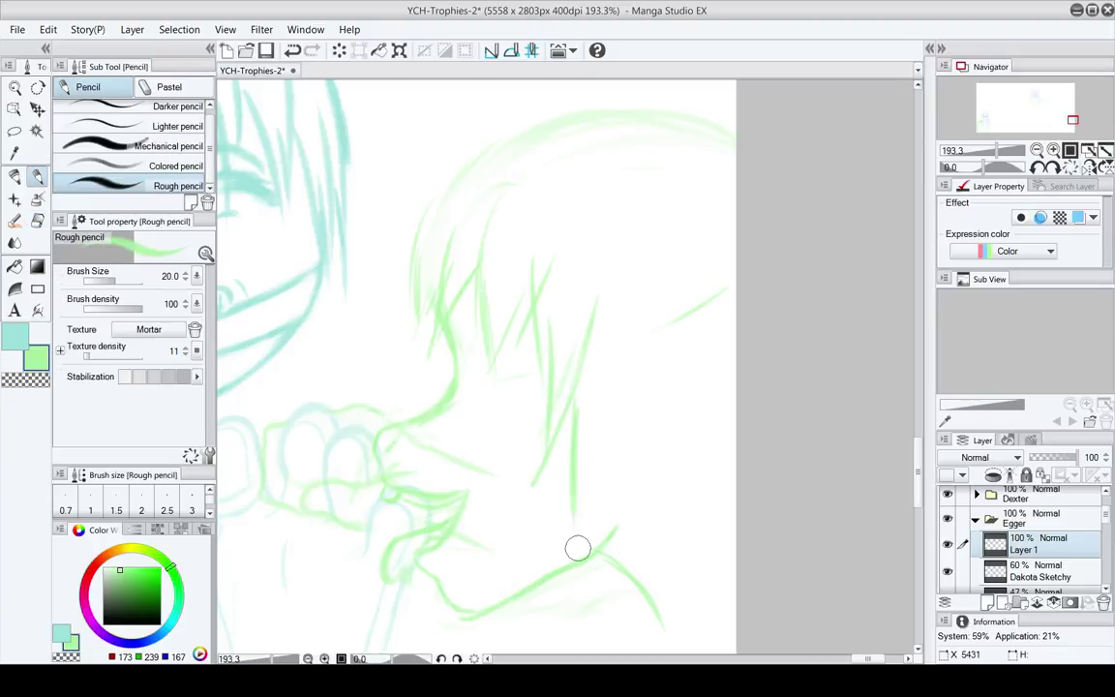
{"action": "left_click_drag", "start_coordinate": [591, 461], "coordinate": [579, 548]}
{"action": "left_click_drag", "start_coordinate": [581, 523], "coordinate": [640, 416]}
Erase the rest of the light diagonal line on the green head and soften the tip of the last hair strand
{"action": "left_click_drag", "start_coordinate": [645, 425], "coordinate": [580, 362]}
{"action": "key", "text": "e"}
{"action": "mouse_move", "coordinate": [659, 208]}
{"action": "left_mouse_down"}
{"action": "mouse_move", "coordinate": [617, 257]}
{"action": "mouse_move", "coordinate": [647, 290]}
{"action": "left_mouse_up"}
{"action": "left_click_drag", "start_coordinate": [629, 357], "coordinate": [600, 385]}
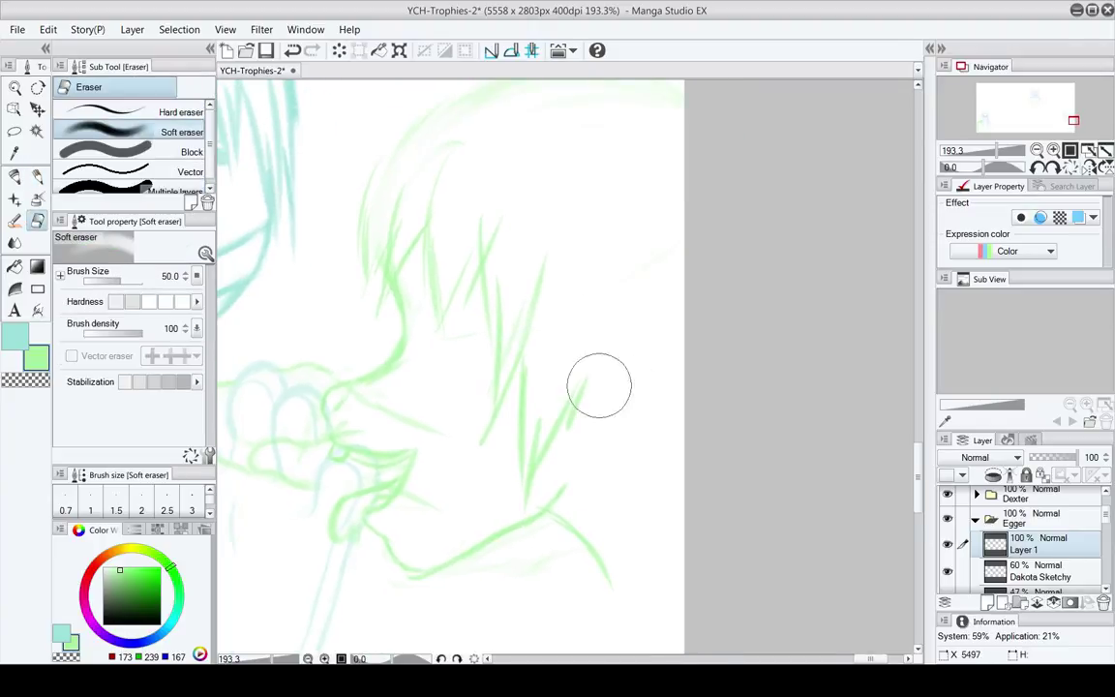
Continue the spiky green hair strands behind the jaw, over the neck and out to the page edge
{"action": "key", "text": "p"}
{"action": "left_click_drag", "start_coordinate": [568, 426], "coordinate": [569, 567]}
{"action": "mouse_move", "coordinate": [578, 500]}
{"action": "left_mouse_down"}
{"action": "mouse_move", "coordinate": [629, 387]}
{"action": "mouse_move", "coordinate": [591, 499]}
{"action": "left_mouse_up"}
{"action": "left_click_drag", "start_coordinate": [618, 415], "coordinate": [622, 554]}
{"action": "left_click_drag", "start_coordinate": [619, 557], "coordinate": [666, 431]}
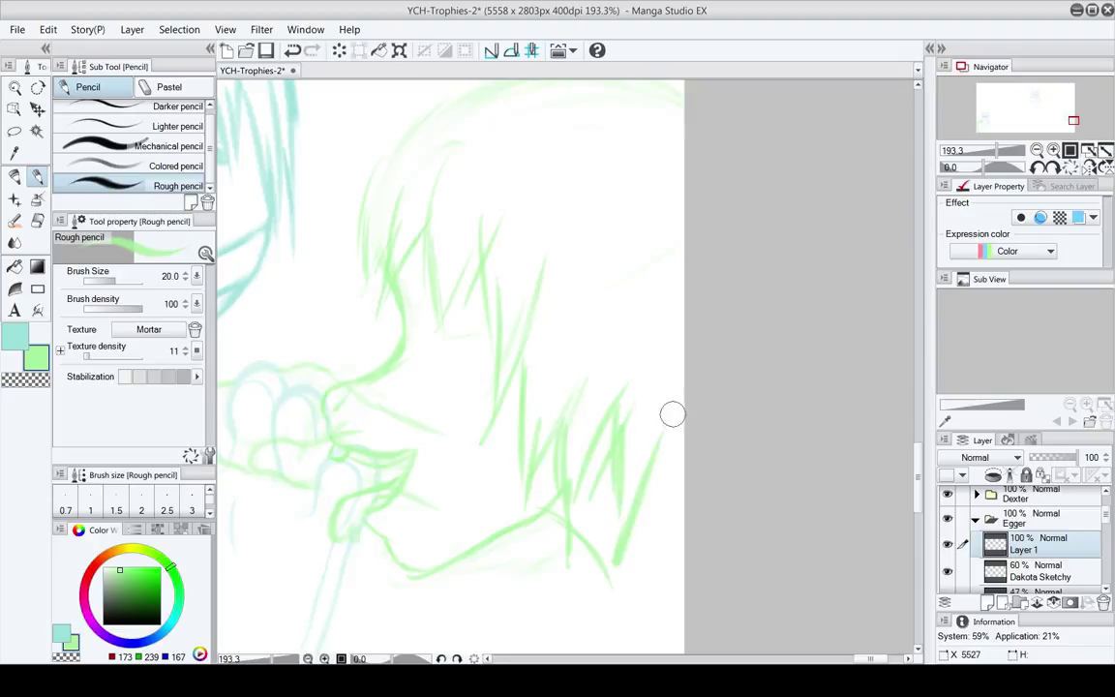
{"action": "left_click_drag", "start_coordinate": [651, 518], "coordinate": [679, 443]}
{"action": "key", "text": "e"}
{"action": "left_click_drag", "start_coordinate": [616, 571], "coordinate": [642, 513]}
{"action": "key", "text": "p"}
{"action": "left_click_drag", "start_coordinate": [625, 463], "coordinate": [629, 547]}
{"action": "left_click_drag", "start_coordinate": [629, 547], "coordinate": [669, 468]}
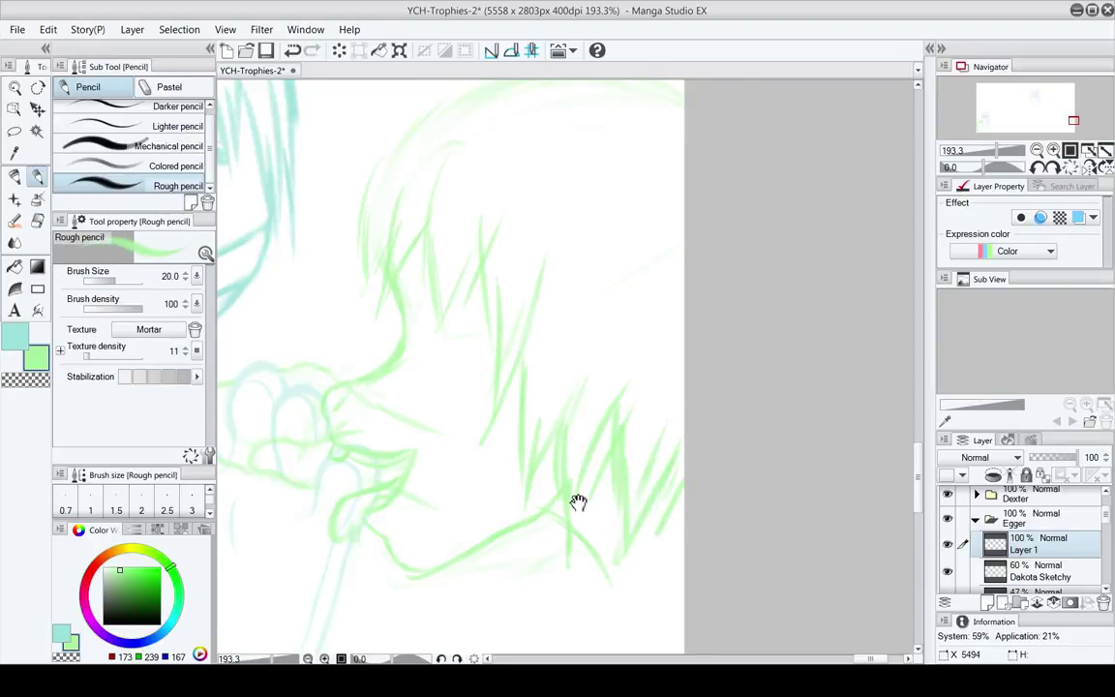
{"action": "left_click_drag", "start_coordinate": [578, 503], "coordinate": [712, 418]}
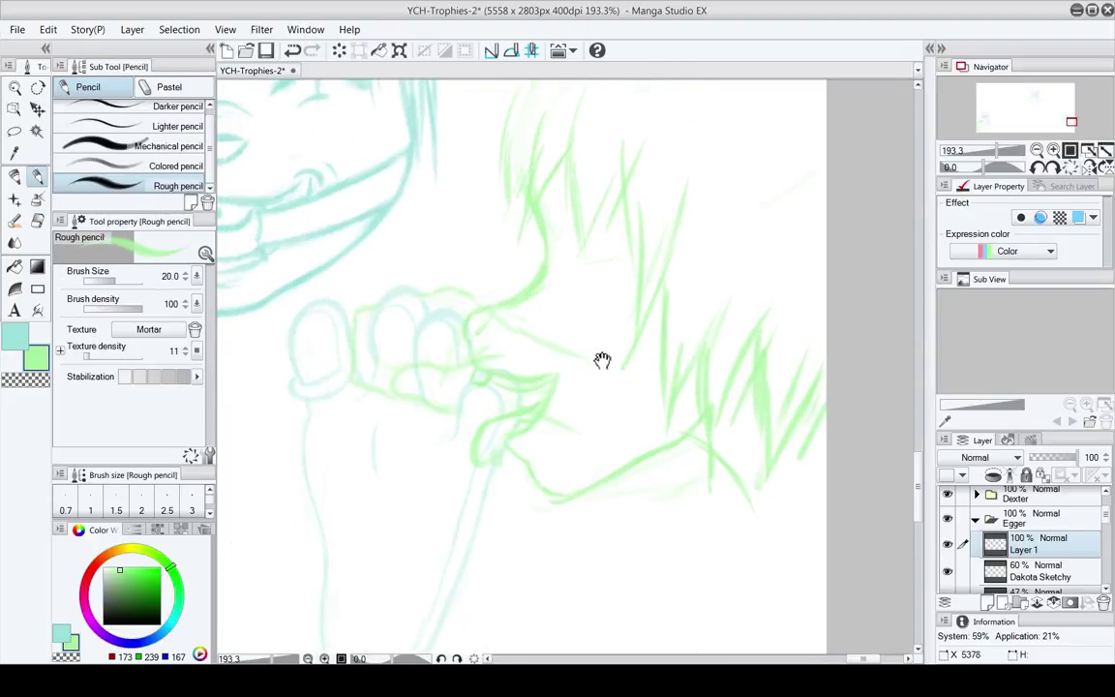
Clean up the green mouth with the soft eraser at size 17 and redraw its corner with a small curl
{"action": "left_click_drag", "start_coordinate": [597, 363], "coordinate": [614, 361]}
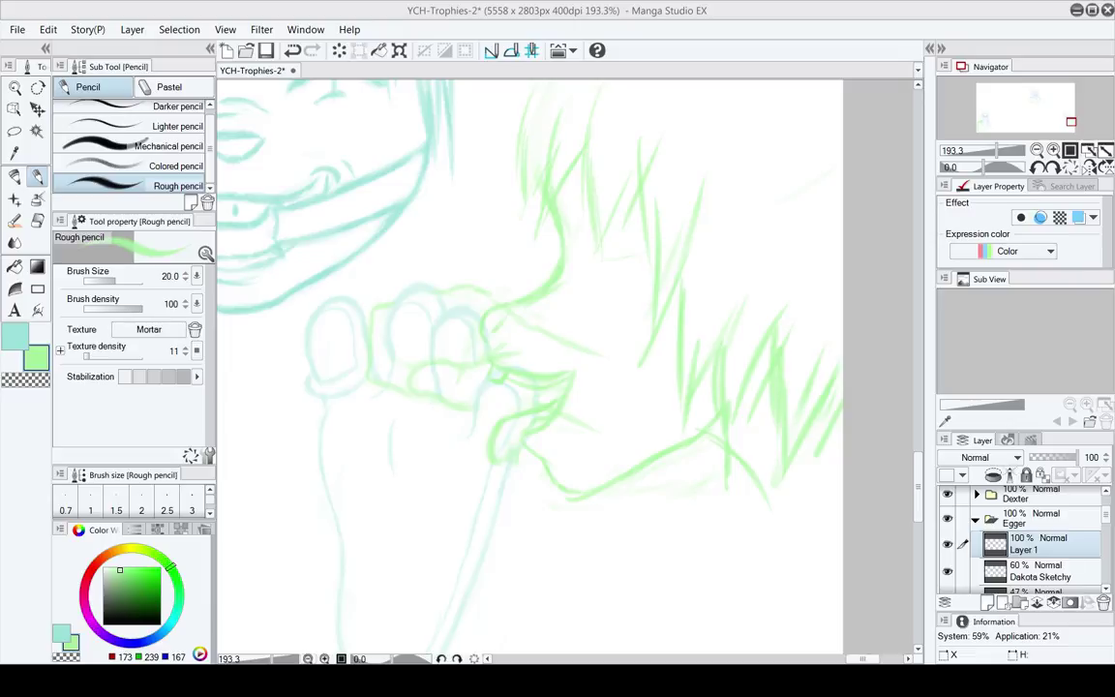
{"action": "mouse_move", "coordinate": [498, 501]}
{"action": "left_mouse_down"}
{"action": "mouse_move", "coordinate": [443, 344]}
{"action": "mouse_move", "coordinate": [395, 336]}
{"action": "mouse_move", "coordinate": [408, 322]}
{"action": "left_mouse_up"}
{"action": "key", "text": "e"}
{"action": "left_click_drag", "start_coordinate": [474, 389], "coordinate": [528, 506]}
{"action": "key", "text": "bracketleft"}
{"action": "key", "text": "bracketleft"}
{"action": "key", "text": "bracketleft"}
{"action": "key", "text": "bracketleft"}
{"action": "key", "text": "bracketleft"}
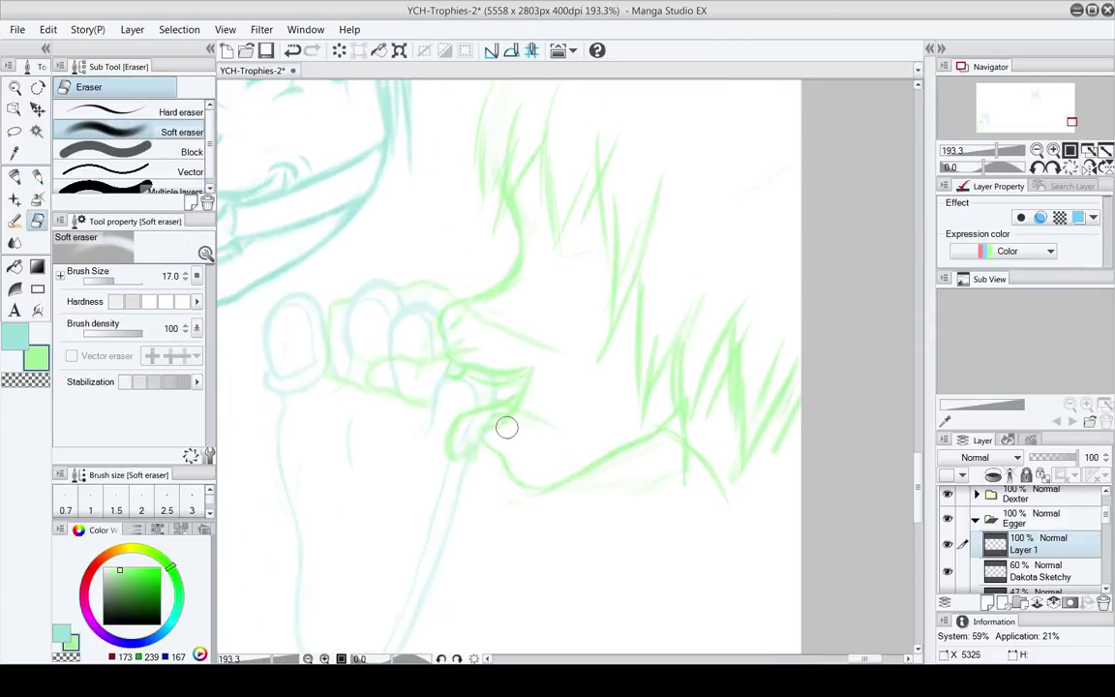
{"action": "key", "text": "p"}
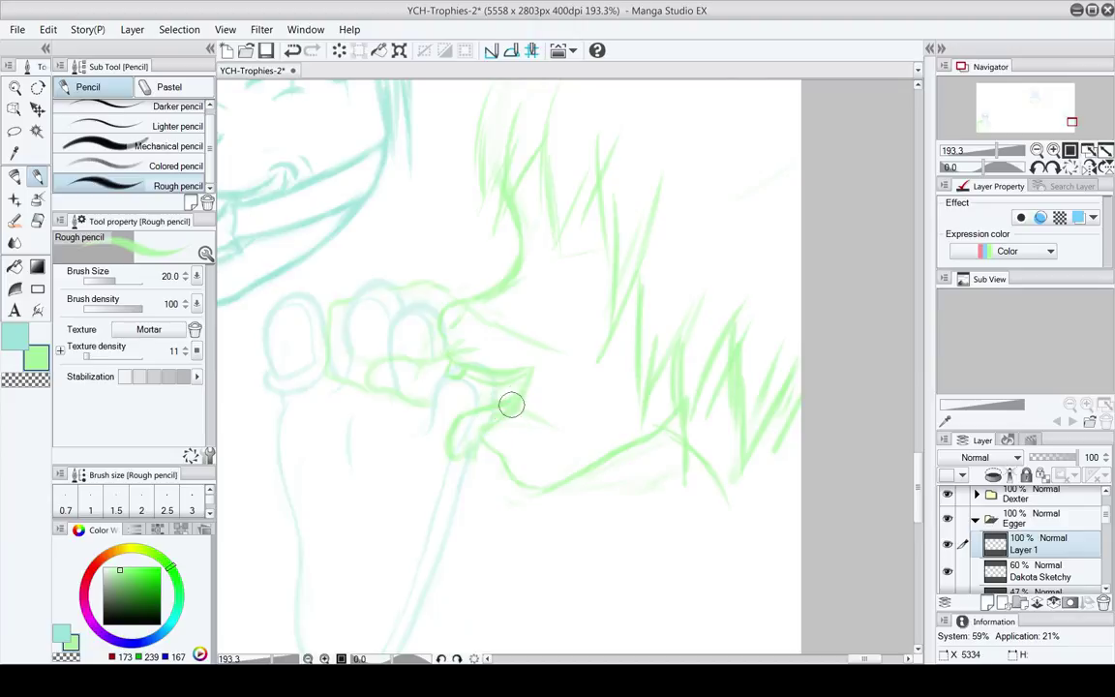
{"action": "key", "text": "e"}
{"action": "key", "text": "p"}
{"action": "key", "text": "e"}
{"action": "key", "text": "p"}
{"action": "left_click_drag", "start_coordinate": [516, 406], "coordinate": [528, 376]}
{"action": "left_click_drag", "start_coordinate": [532, 430], "coordinate": [555, 413]}
{"action": "key", "text": "e"}
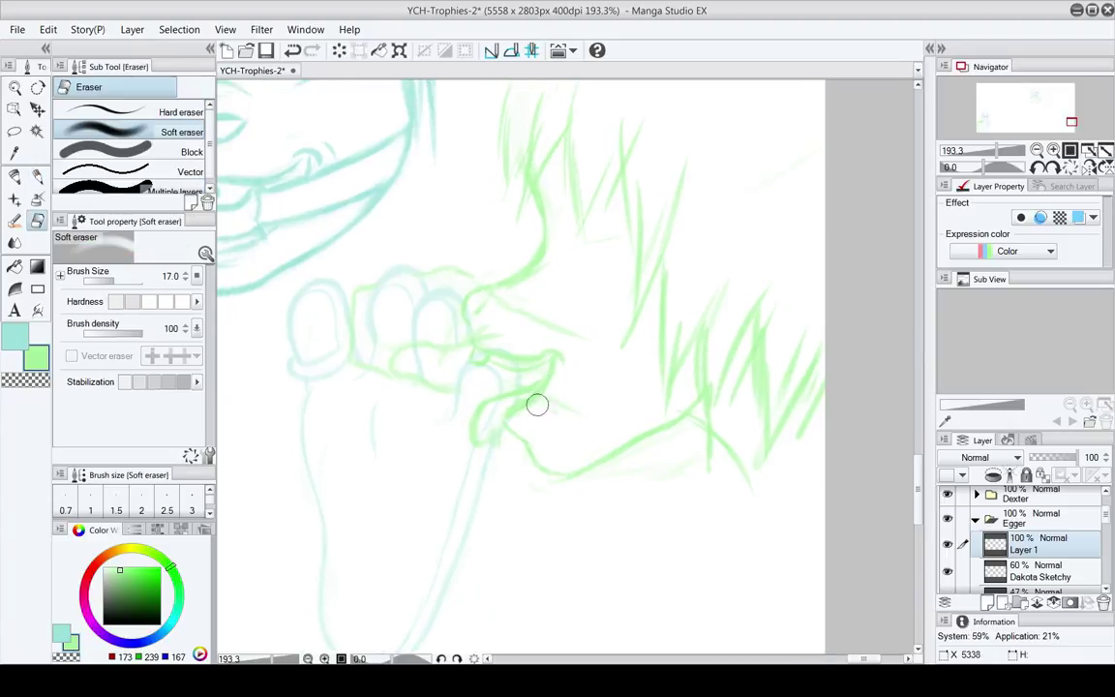
Erase and redraw the green character's lower lip as a rounded outline beside the teal foot's small toe
{"action": "key", "text": "p"}
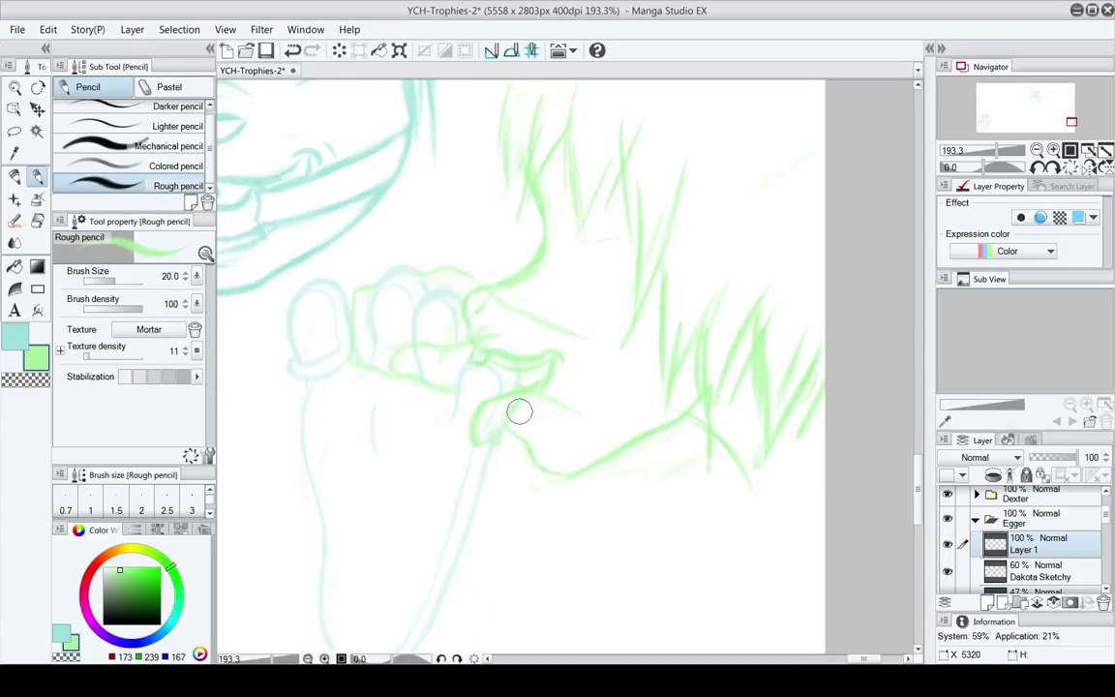
{"action": "key", "text": "e"}
{"action": "key", "text": "p"}
{"action": "left_click_drag", "start_coordinate": [509, 416], "coordinate": [492, 439]}
{"action": "left_click_drag", "start_coordinate": [488, 431], "coordinate": [493, 450]}
{"action": "key", "text": "e"}
{"action": "key", "text": "p"}
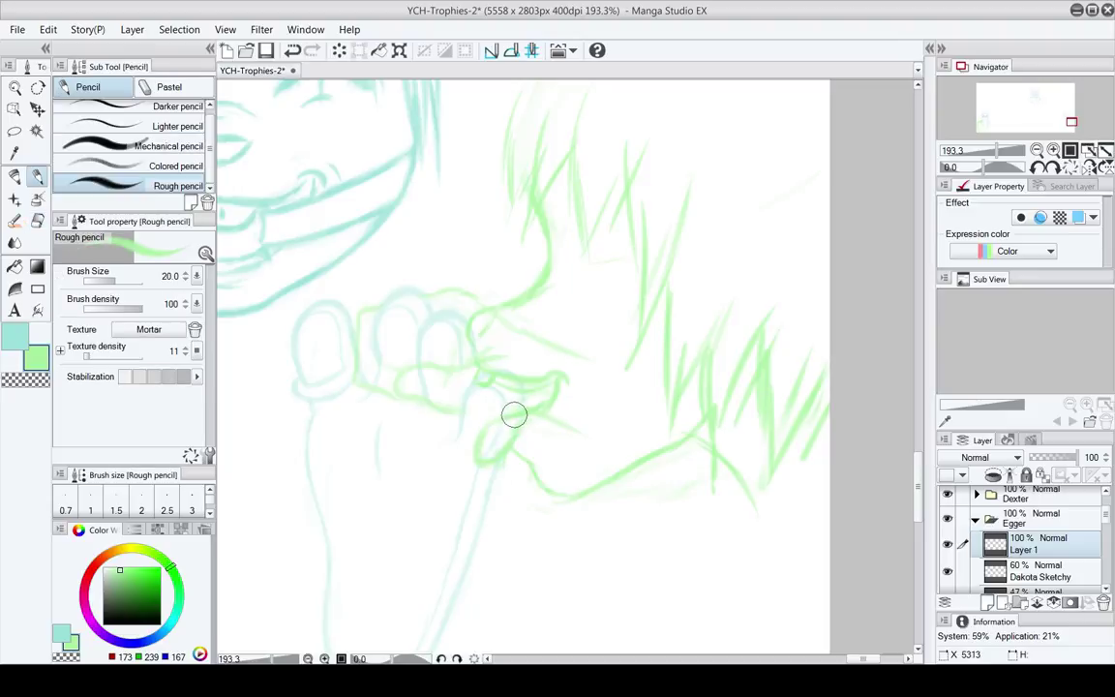
{"action": "key", "text": "e"}
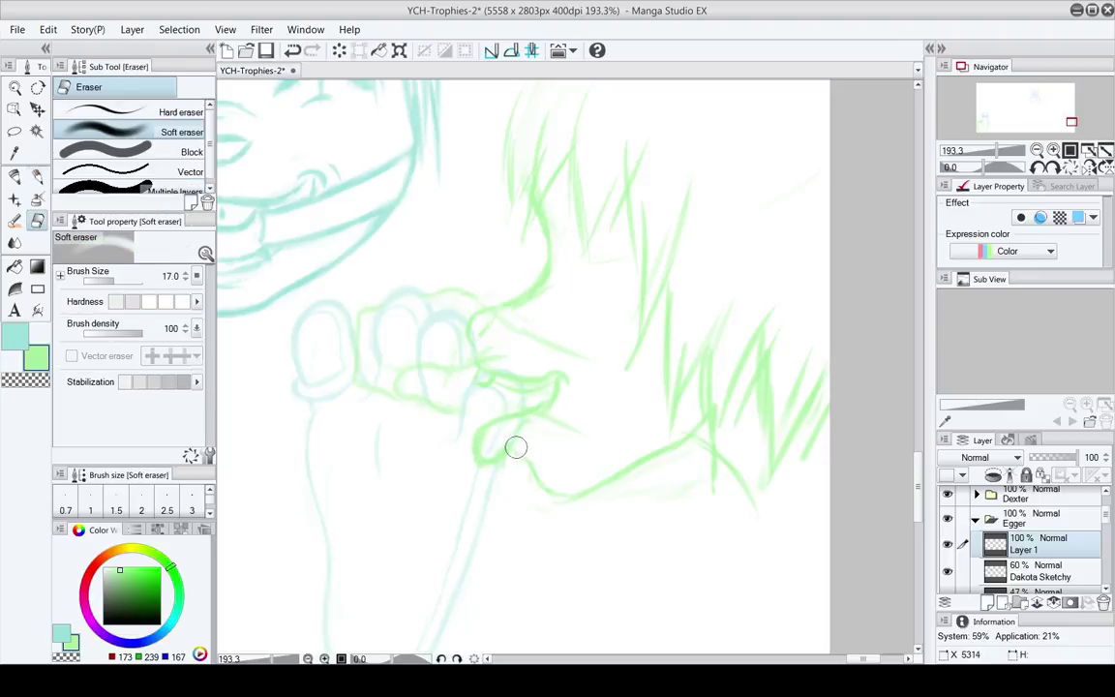
{"action": "key", "text": "p"}
{"action": "key", "text": "e"}
{"action": "mouse_move", "coordinate": [560, 458]}
{"action": "left_mouse_down"}
{"action": "mouse_move", "coordinate": [532, 434]}
{"action": "mouse_move", "coordinate": [508, 475]}
{"action": "left_mouse_up"}
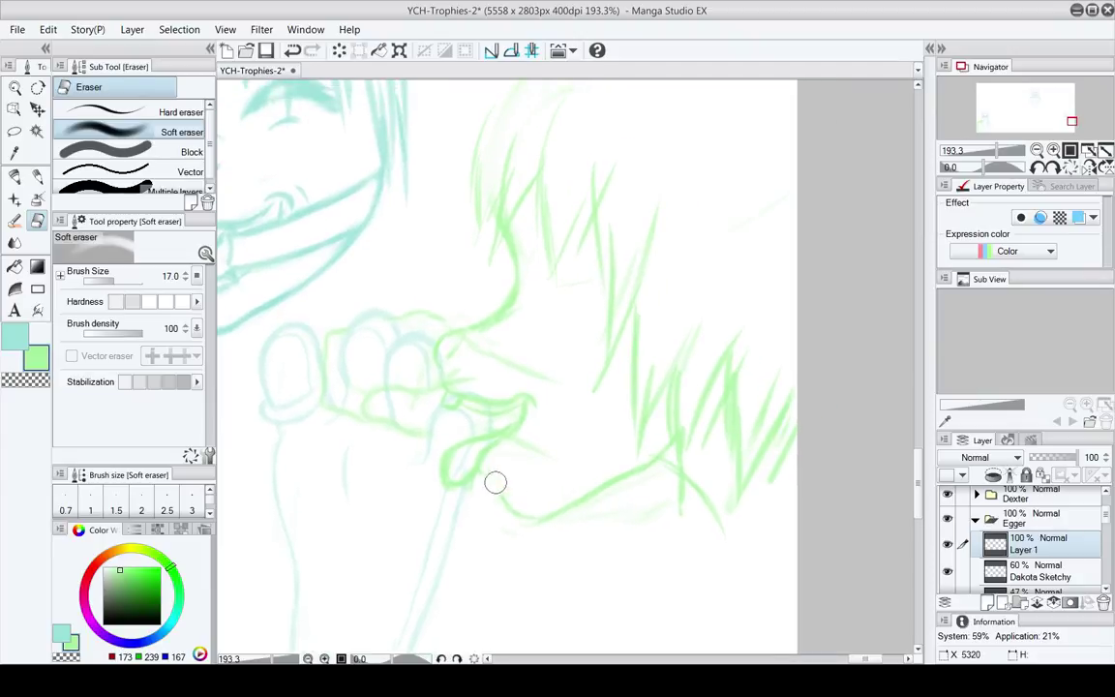
Erase the line below the green lower lip and redraw it down to the chin
{"action": "key", "text": "p"}
{"action": "key", "text": "e"}
{"action": "key", "text": "p"}
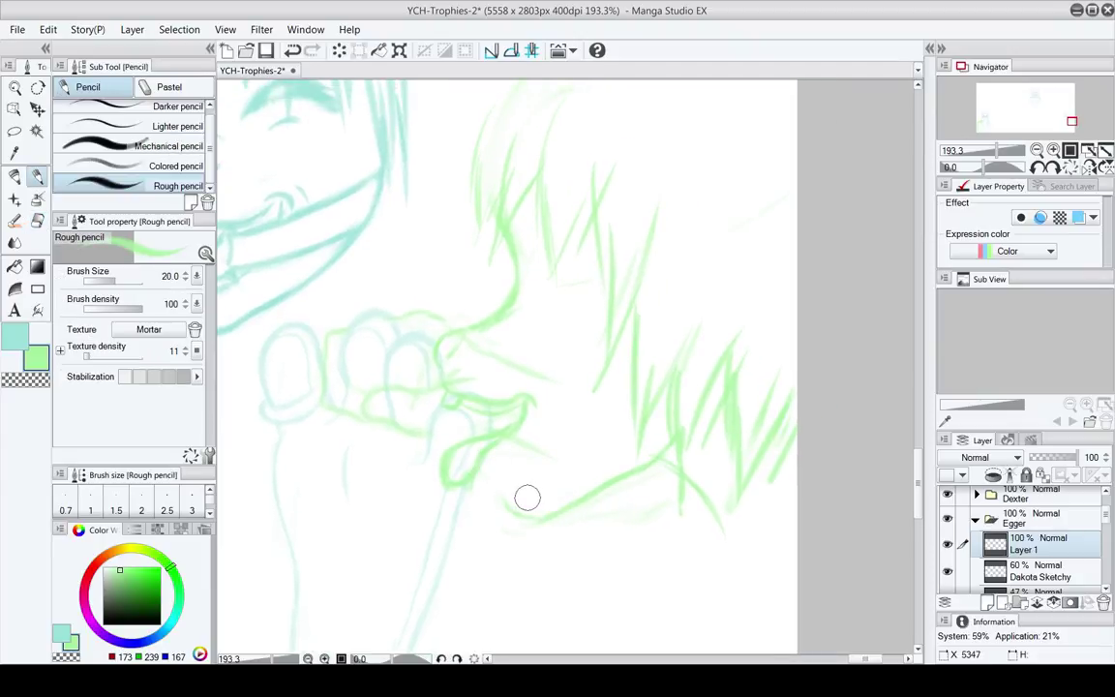
Lasso the chin curve, move it slightly up towards the lower lip, and clear the selection
{"action": "key", "text": "m"}
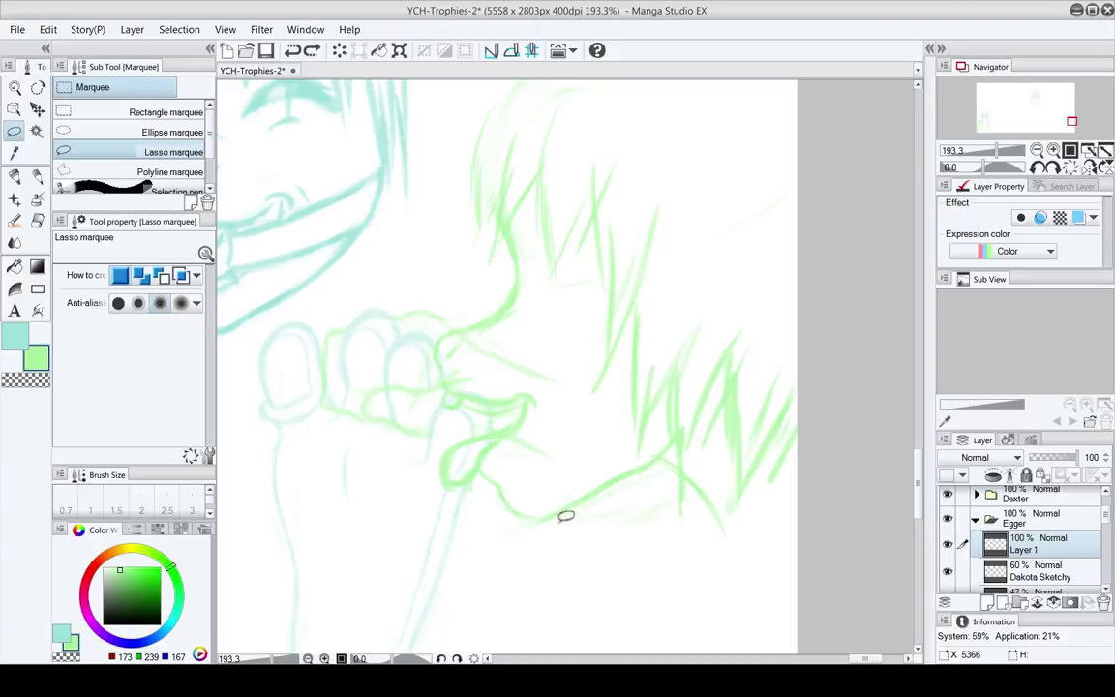
{"action": "mouse_move", "coordinate": [581, 525]}
{"action": "left_mouse_down"}
{"action": "mouse_move", "coordinate": [503, 526]}
{"action": "mouse_move", "coordinate": [482, 478]}
{"action": "left_mouse_up"}
{"action": "mouse_move", "coordinate": [564, 494]}
{"action": "left_mouse_down"}
{"action": "mouse_move", "coordinate": [585, 524]}
{"action": "mouse_move", "coordinate": [542, 498]}
{"action": "left_mouse_up"}
{"action": "left_click", "coordinate": [36, 112]}
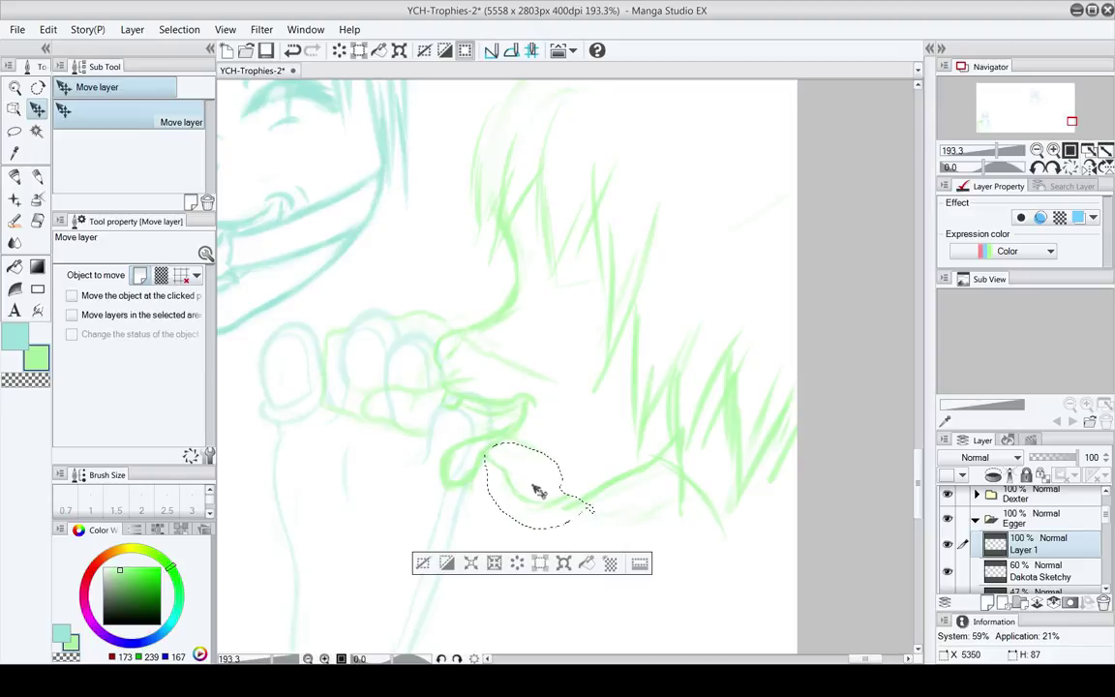
{"action": "left_click_drag", "start_coordinate": [529, 482], "coordinate": [512, 459]}
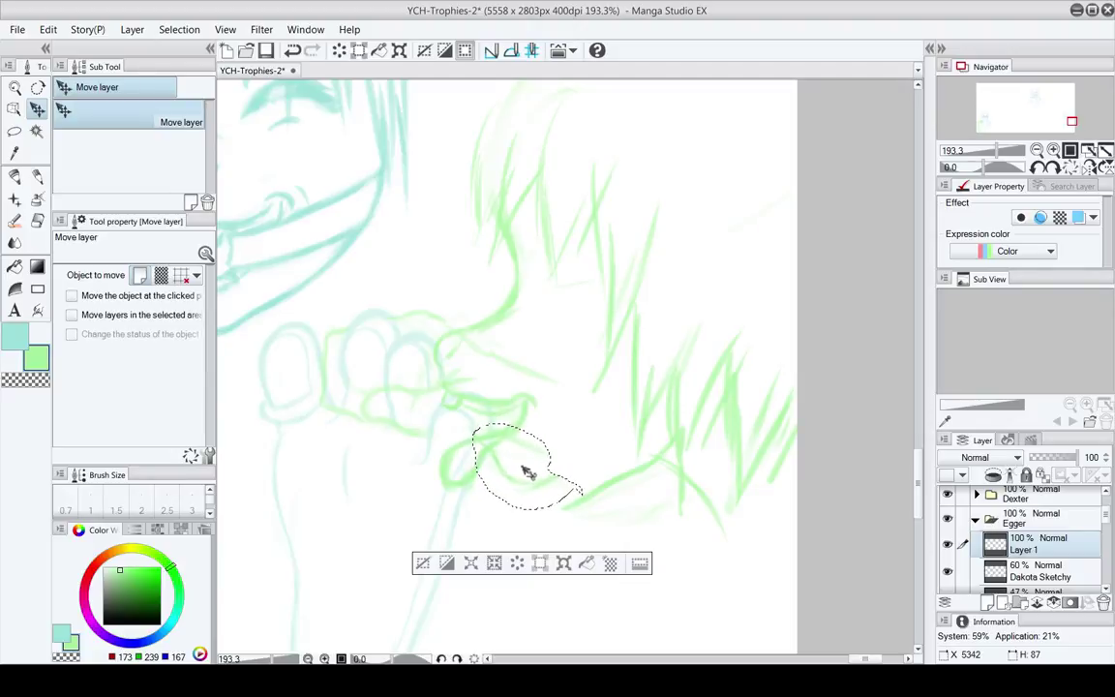
{"action": "left_click_drag", "start_coordinate": [529, 473], "coordinate": [532, 478]}
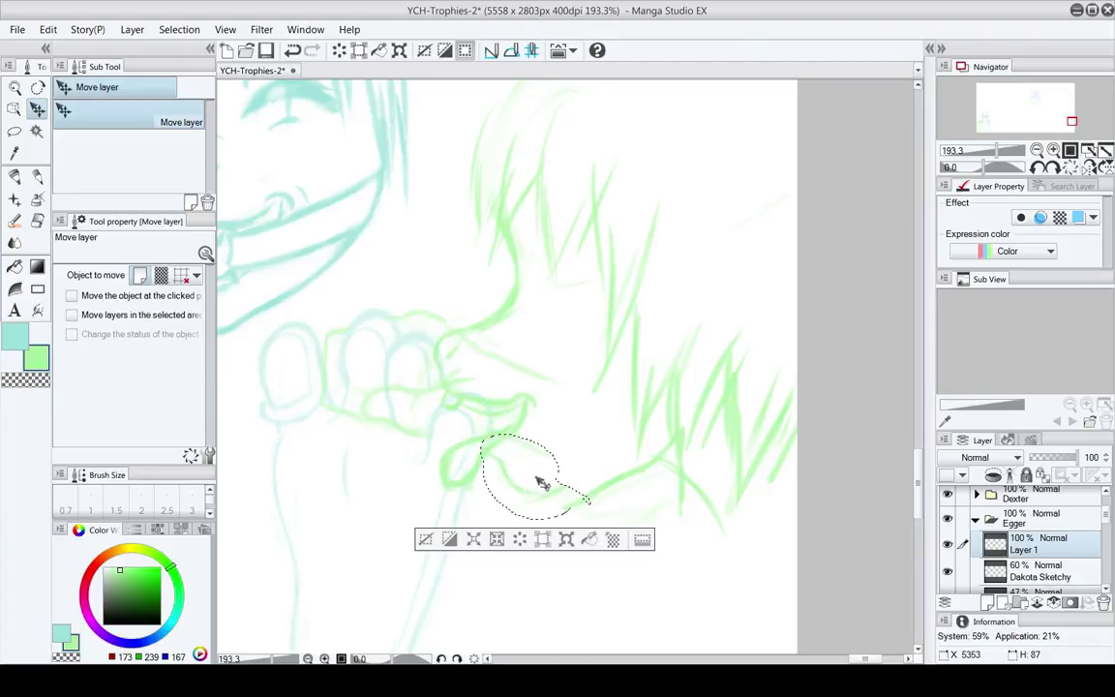
{"action": "left_click", "coordinate": [426, 538]}
Refine the line where the lower lip meets the chin, using a smaller soft eraser and the rough pencil
{"action": "key", "text": "e"}
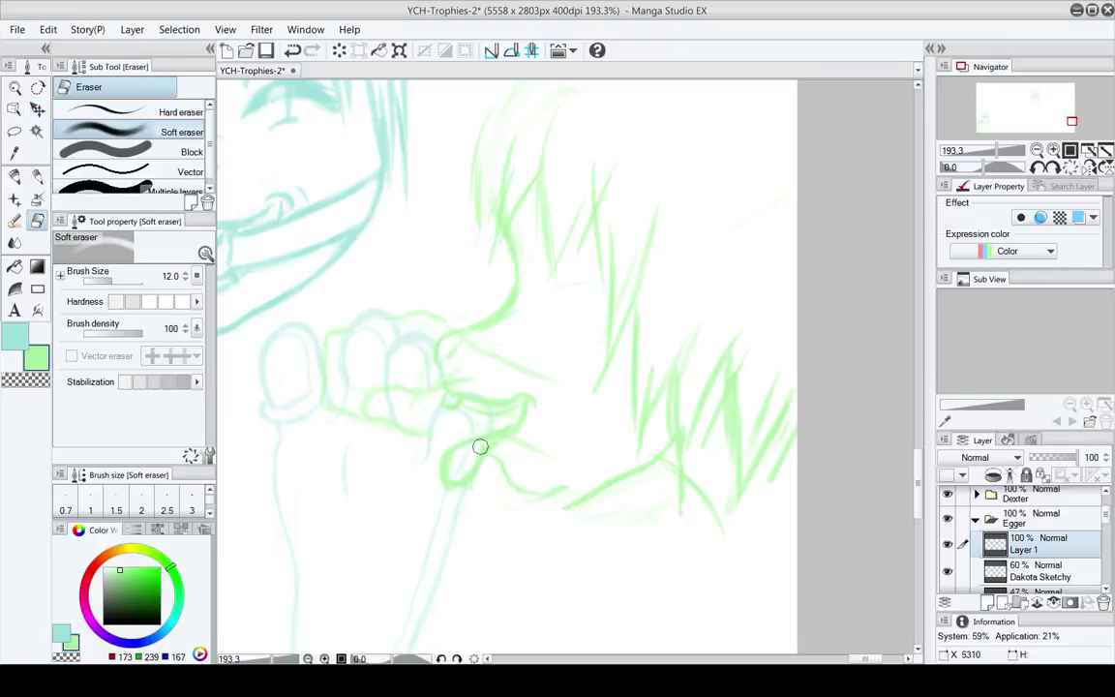
{"action": "key", "text": "p"}
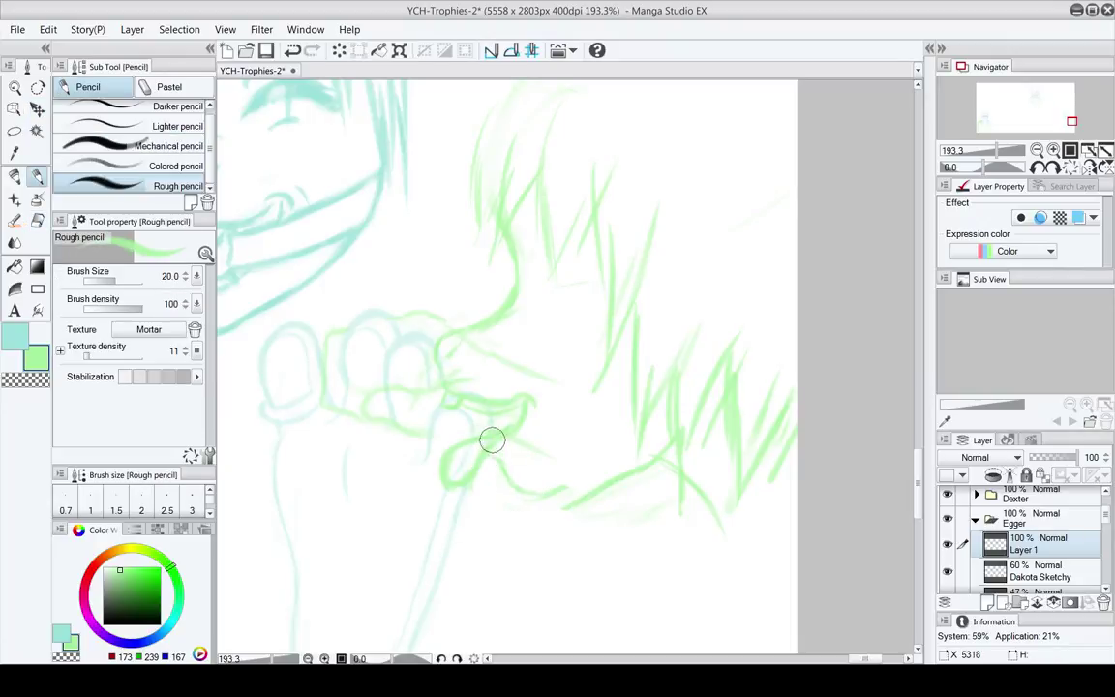
{"action": "key", "text": "e"}
{"action": "key", "text": "p"}
{"action": "key", "text": "e"}
{"action": "key", "text": "p"}
{"action": "key", "text": "space"}
{"action": "key", "text": "e"}
{"action": "mouse_move", "coordinate": [553, 453]}
{"action": "left_mouse_down"}
{"action": "mouse_move", "coordinate": [538, 418]}
{"action": "mouse_move", "coordinate": [542, 429]}
{"action": "left_mouse_up"}
{"action": "key", "text": "space"}
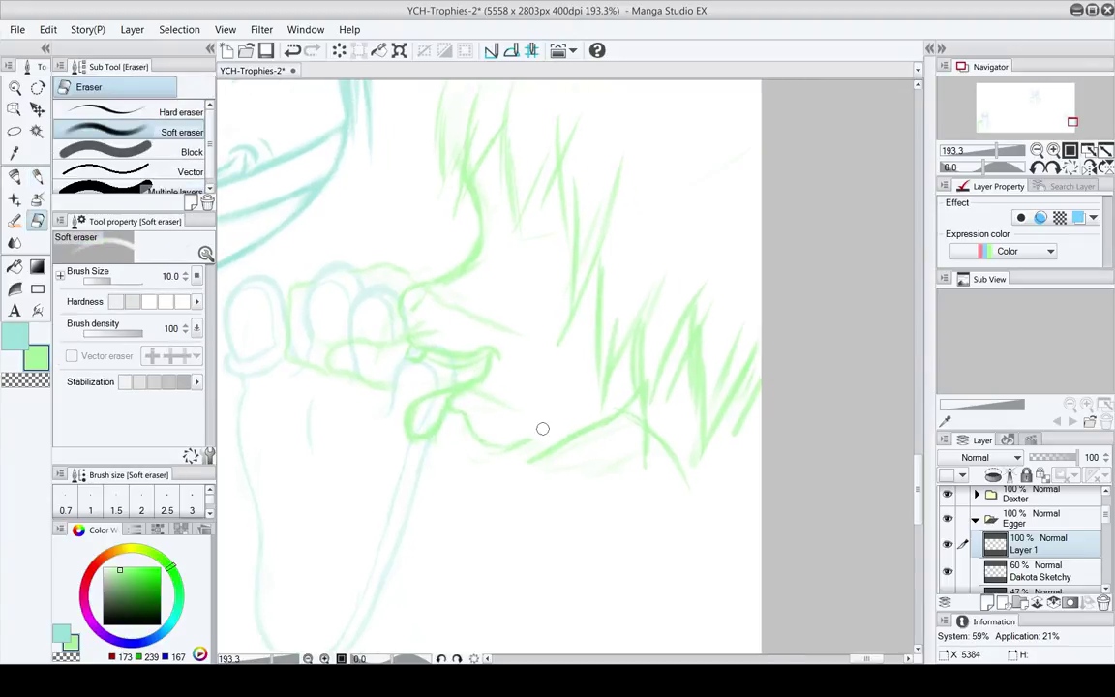
Erase the broken chin curve and redraw it as one smooth line joining the jaw up to the hair
{"action": "key", "text": "p"}
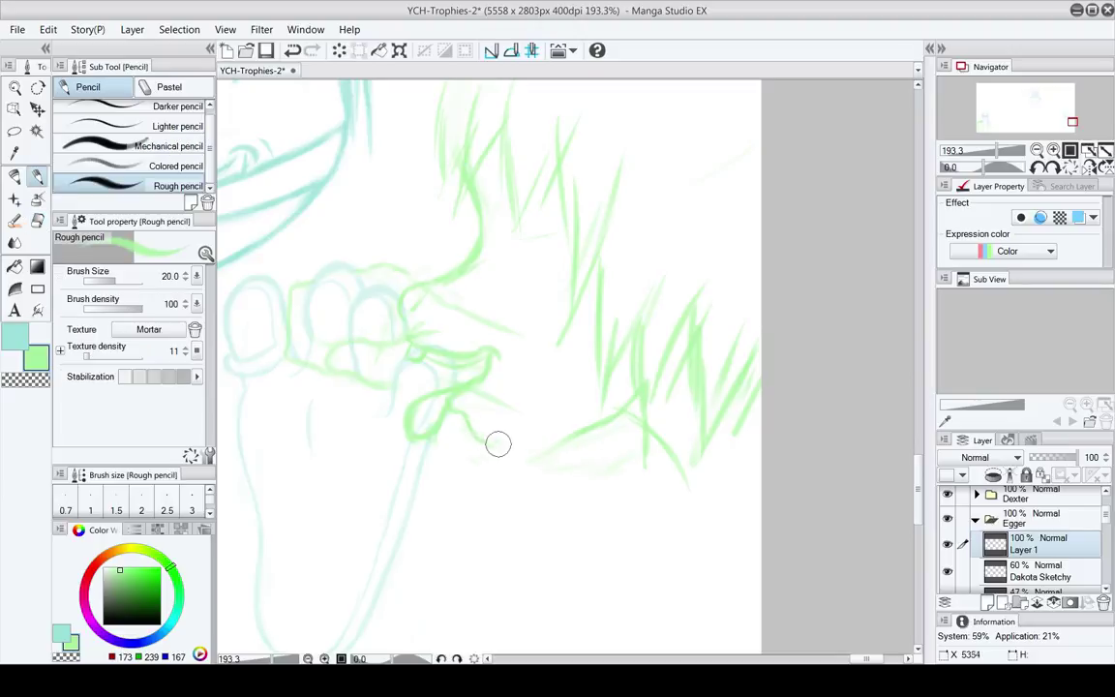
{"action": "key", "text": "e"}
{"action": "key", "text": "p"}
{"action": "key", "text": "e"}
{"action": "key", "text": "p"}
{"action": "mouse_move", "coordinate": [477, 422]}
{"action": "left_mouse_down"}
{"action": "mouse_move", "coordinate": [488, 448]}
{"action": "mouse_move", "coordinate": [513, 453]}
{"action": "mouse_move", "coordinate": [565, 433]}
{"action": "left_mouse_up"}
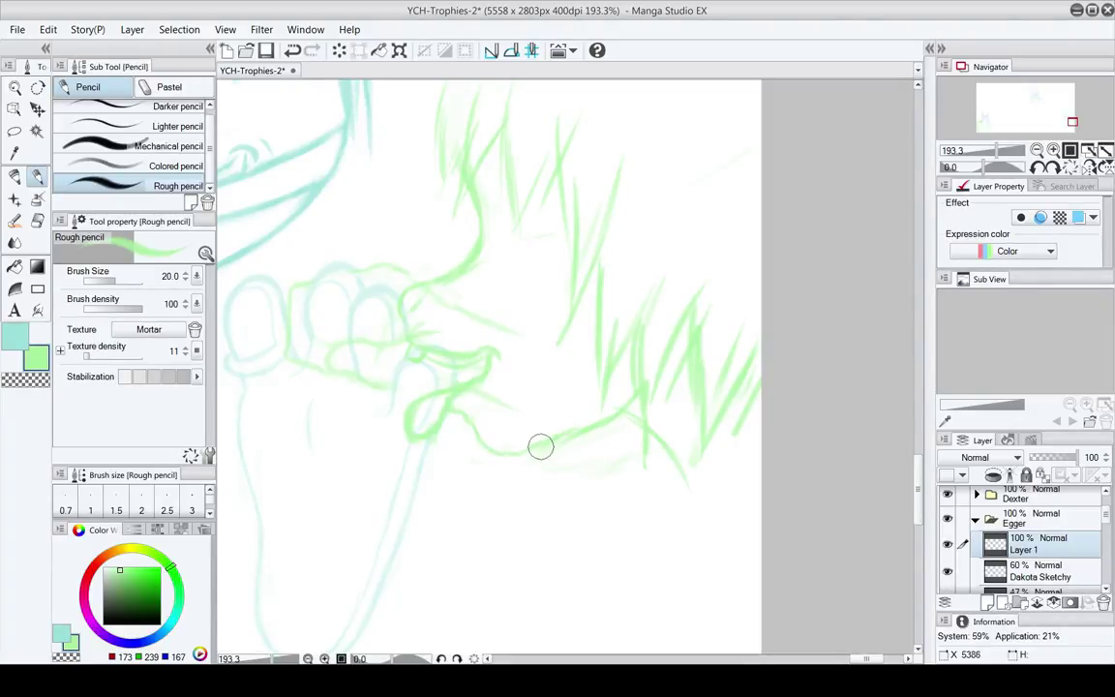
{"action": "key", "text": "e"}
{"action": "key", "text": "p"}
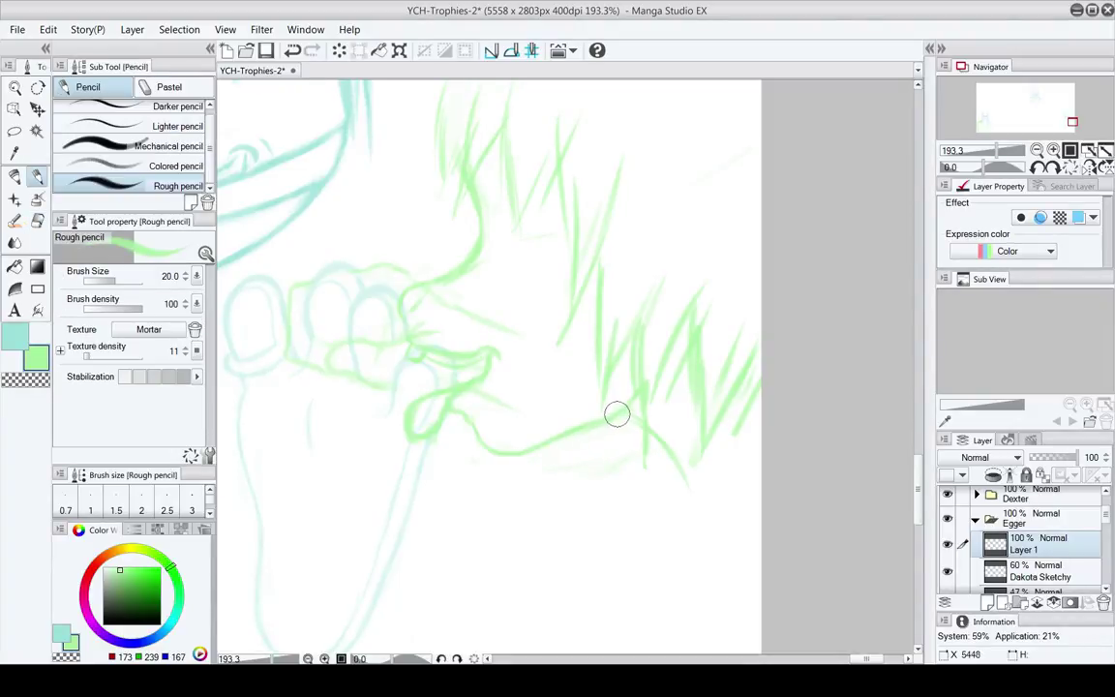
{"action": "key", "text": "e"}
{"action": "key", "text": "p"}
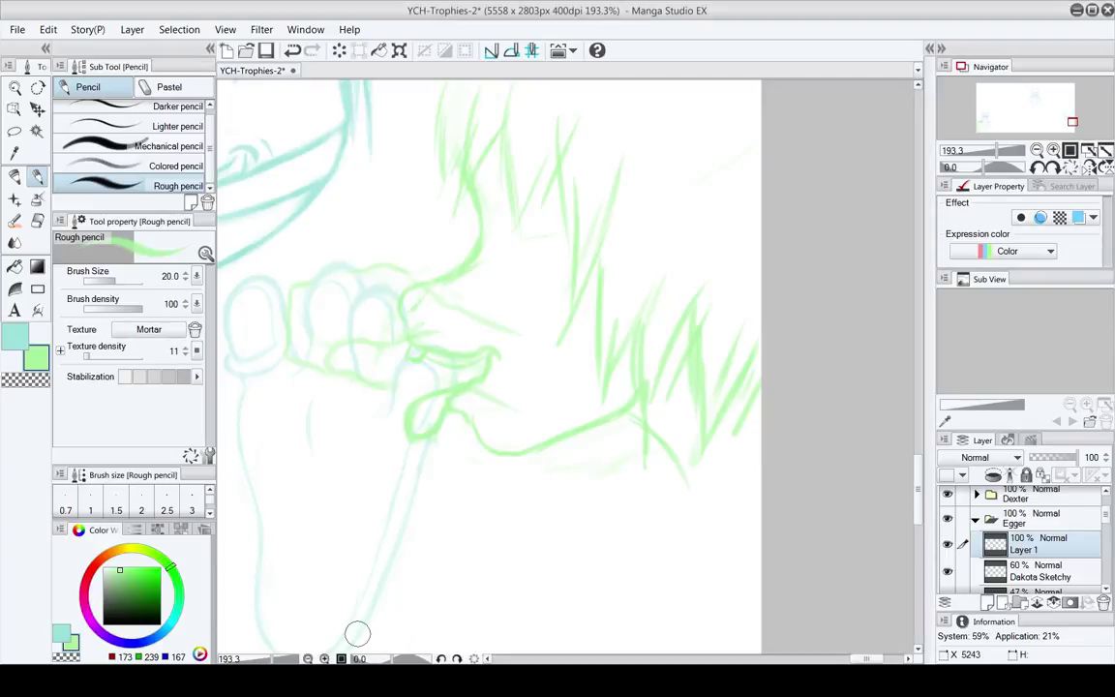
Erase the stray strokes below the jaw and redraw the front of the neck as one clean curved line
{"action": "left_click_drag", "start_coordinate": [476, 521], "coordinate": [480, 482]}
{"action": "left_click_drag", "start_coordinate": [480, 437], "coordinate": [463, 424]}
{"action": "key", "text": "e"}
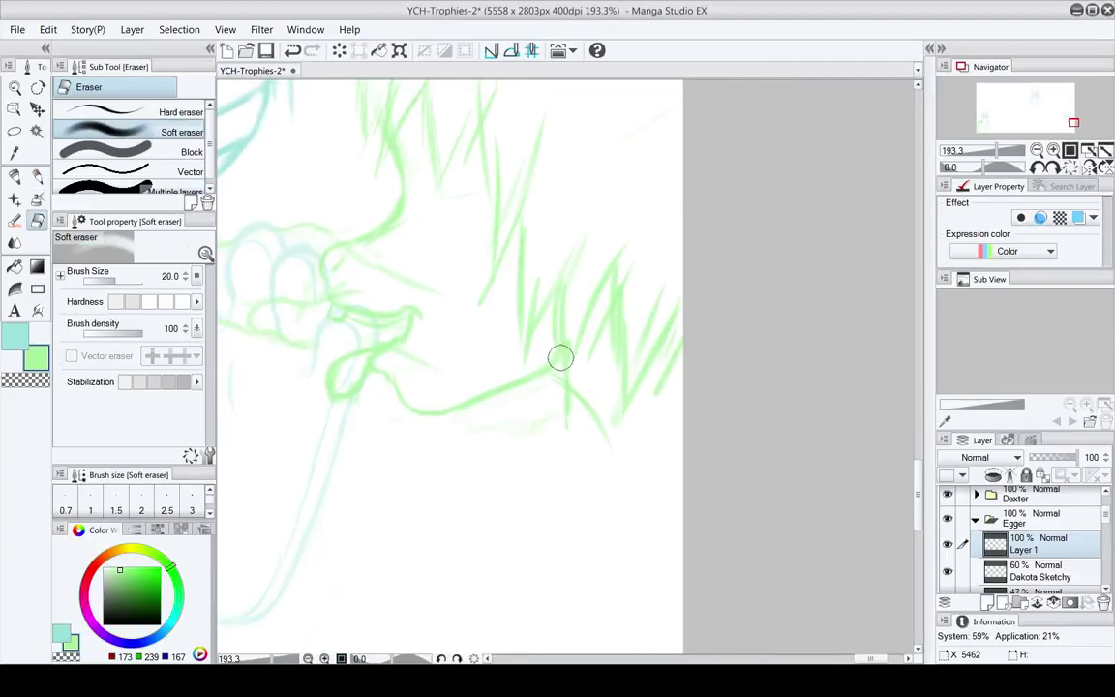
{"action": "key", "text": "p"}
{"action": "mouse_move", "coordinate": [557, 382]}
{"action": "left_mouse_down"}
{"action": "mouse_move", "coordinate": [502, 386]}
{"action": "mouse_move", "coordinate": [520, 388]}
{"action": "mouse_move", "coordinate": [578, 459]}
{"action": "left_mouse_up"}
{"action": "key", "text": "e"}
{"action": "key", "text": "p"}
{"action": "mouse_move", "coordinate": [511, 418]}
{"action": "left_mouse_down"}
{"action": "mouse_move", "coordinate": [492, 393]}
{"action": "mouse_move", "coordinate": [555, 414]}
{"action": "left_mouse_up"}
{"action": "key", "text": "e"}
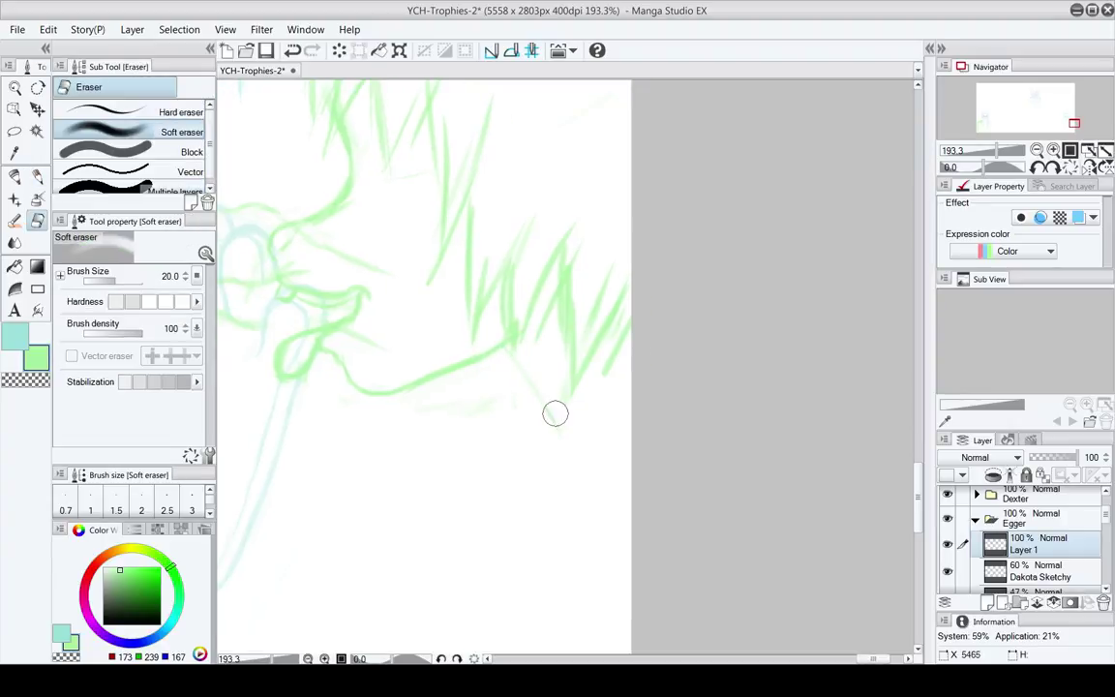
{"action": "key", "text": "p"}
{"action": "left_click_drag", "start_coordinate": [513, 351], "coordinate": [558, 448]}
{"action": "left_click_drag", "start_coordinate": [418, 368], "coordinate": [566, 524]}
Erase and redraw the nose bridge and brow line of the green profile with a smoother curve
{"action": "key", "text": "e"}
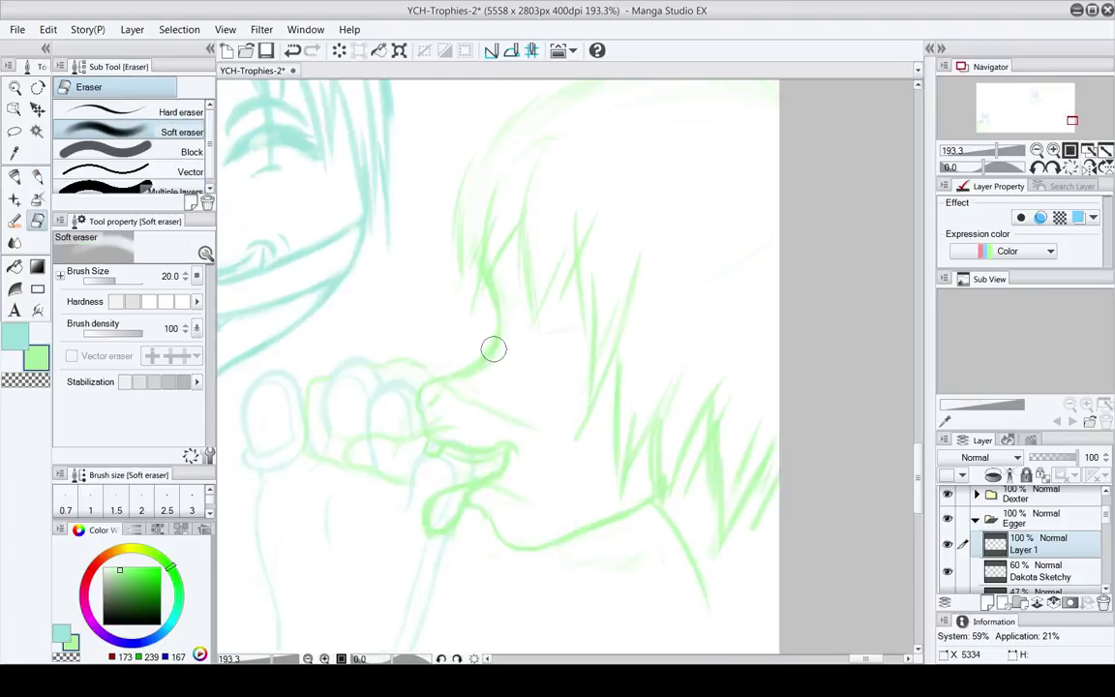
{"action": "key", "text": "p"}
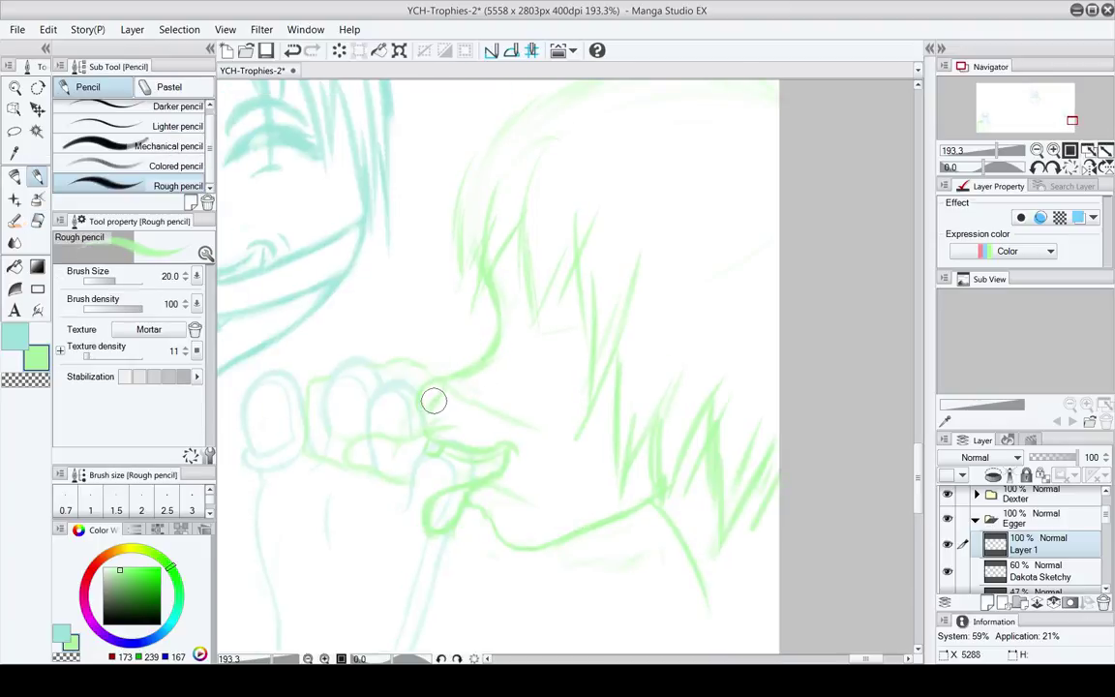
{"action": "key", "text": "e"}
{"action": "key", "text": "p"}
{"action": "key", "text": "e"}
{"action": "key", "text": "p"}
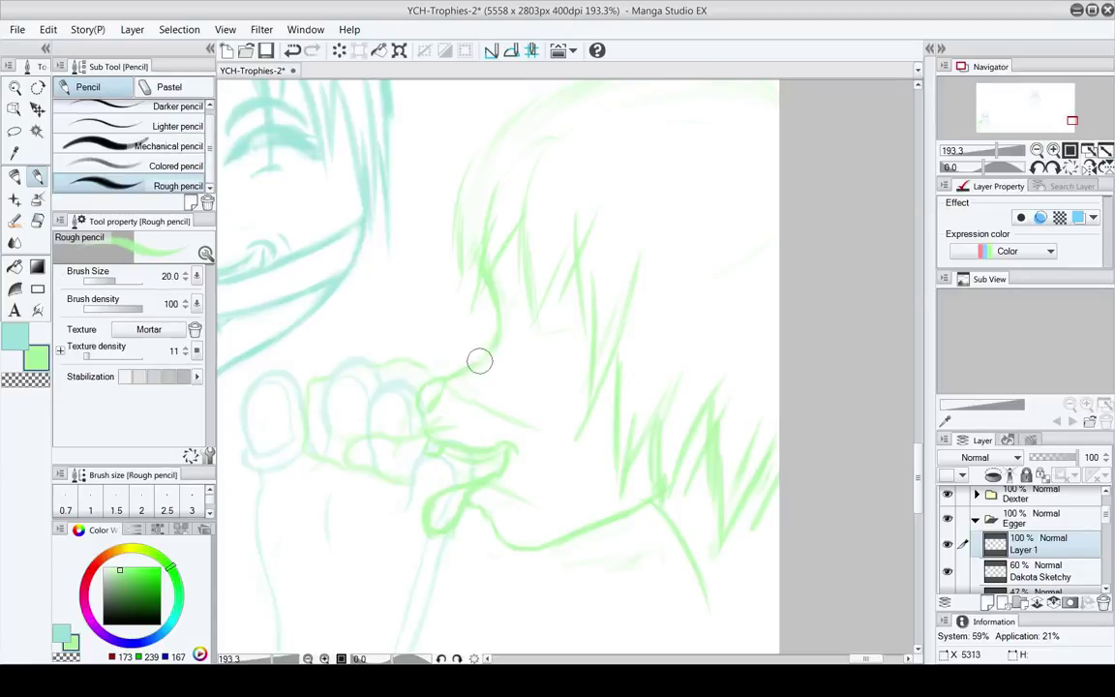
{"action": "key", "text": "e"}
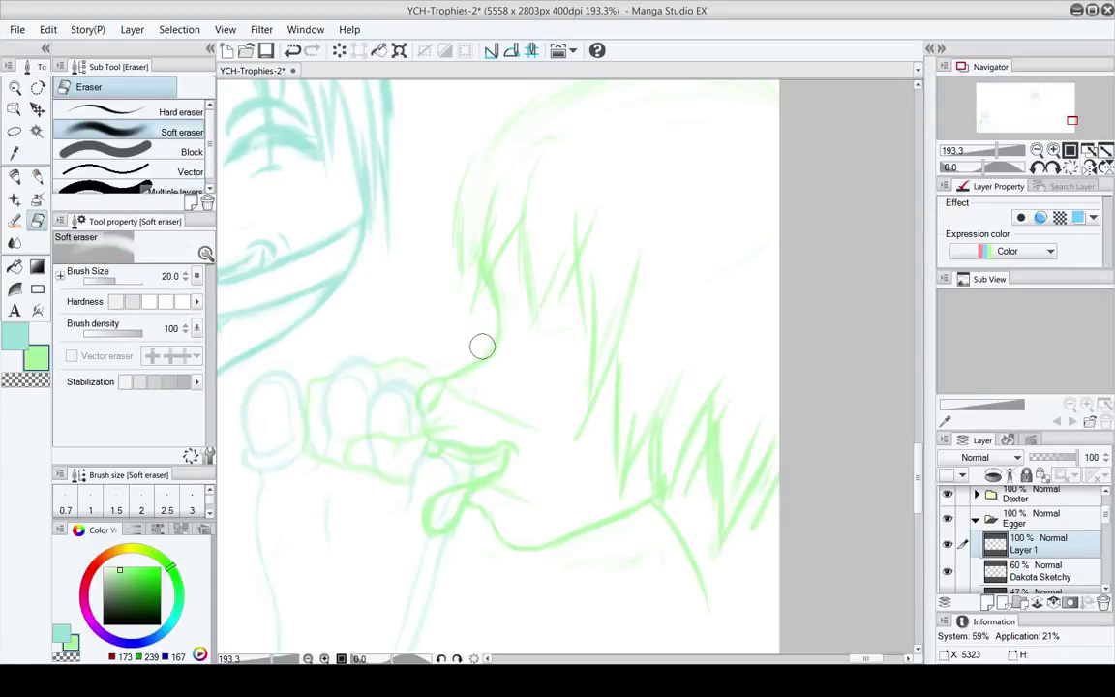
{"action": "key", "text": "p"}
{"action": "key", "text": "e"}
{"action": "key", "text": "p"}
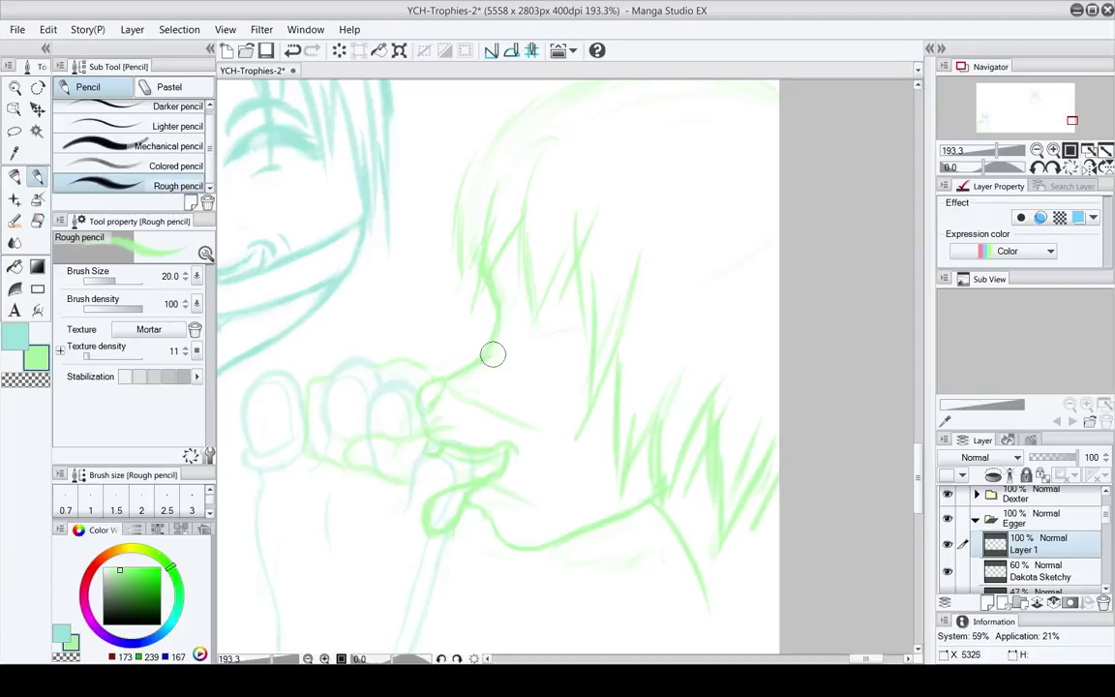
{"action": "key", "text": "e"}
{"action": "left_click_drag", "start_coordinate": [508, 358], "coordinate": [501, 397]}
{"action": "key", "text": "p"}
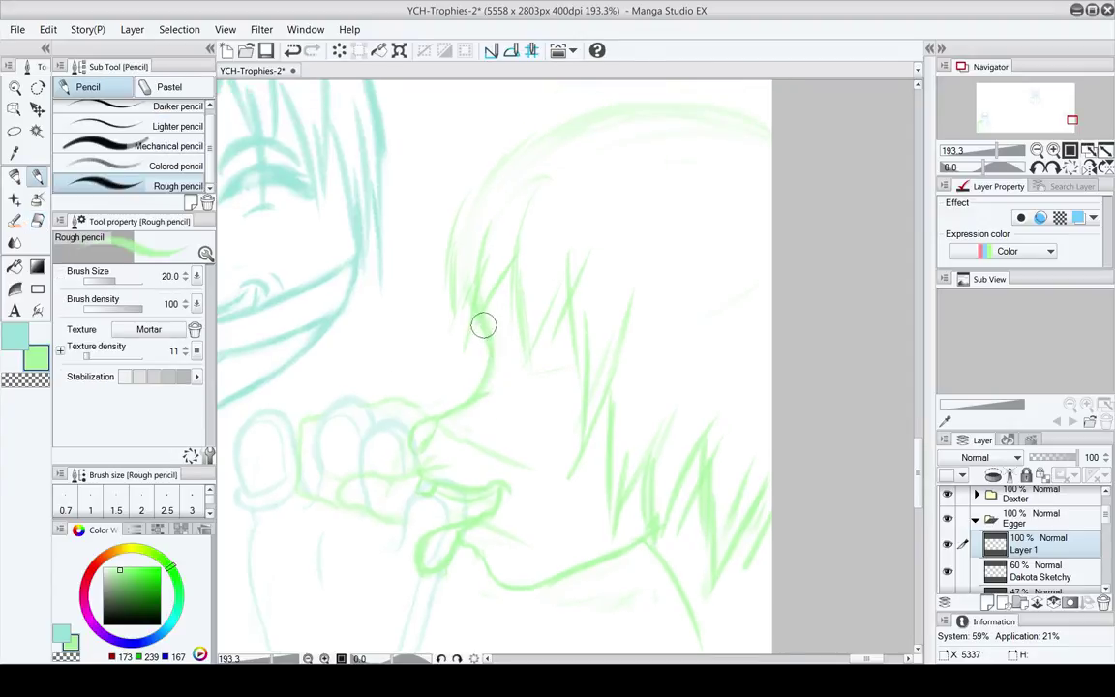
{"action": "key", "text": "e"}
{"action": "key", "text": "p"}
Sketch pointed bangs jutting out in front of the green forehead and outline the front of the hair
{"action": "mouse_move", "coordinate": [519, 443]}
{"action": "left_mouse_down"}
{"action": "mouse_move", "coordinate": [488, 340]}
{"action": "mouse_move", "coordinate": [483, 405]}
{"action": "mouse_move", "coordinate": [441, 405]}
{"action": "left_mouse_up"}
{"action": "mouse_move", "coordinate": [383, 430]}
{"action": "left_mouse_down"}
{"action": "mouse_move", "coordinate": [409, 398]}
{"action": "mouse_move", "coordinate": [395, 435]}
{"action": "left_mouse_up"}
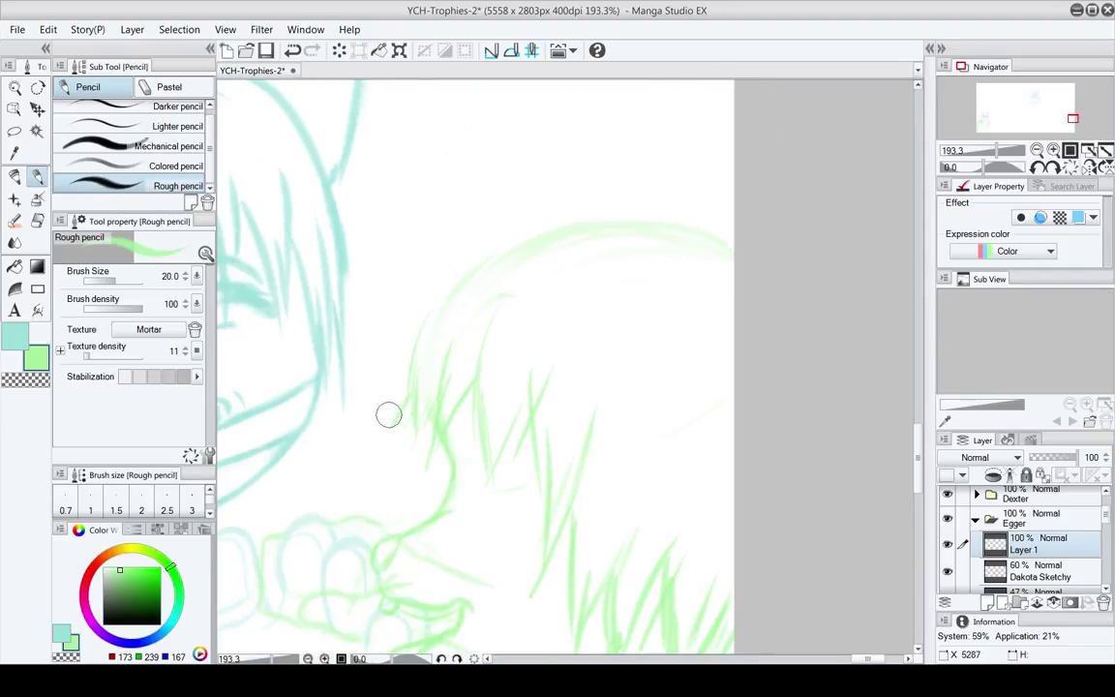
{"action": "mouse_move", "coordinate": [418, 387]}
{"action": "left_mouse_down"}
{"action": "mouse_move", "coordinate": [375, 433]}
{"action": "mouse_move", "coordinate": [384, 422]}
{"action": "left_mouse_up"}
{"action": "mouse_move", "coordinate": [410, 337]}
{"action": "left_mouse_down"}
{"action": "mouse_move", "coordinate": [378, 385]}
{"action": "mouse_move", "coordinate": [497, 258]}
{"action": "left_mouse_up"}
{"action": "key", "text": "e"}
{"action": "mouse_move", "coordinate": [443, 322]}
{"action": "left_mouse_down"}
{"action": "mouse_move", "coordinate": [479, 325]}
{"action": "mouse_move", "coordinate": [543, 254]}
{"action": "left_mouse_up"}
{"action": "key", "text": "p"}
{"action": "left_click_drag", "start_coordinate": [427, 360], "coordinate": [513, 299]}
Erase and redraw the upper front hair outline so it curves from the bangs towards the crown
{"action": "key", "text": "e"}
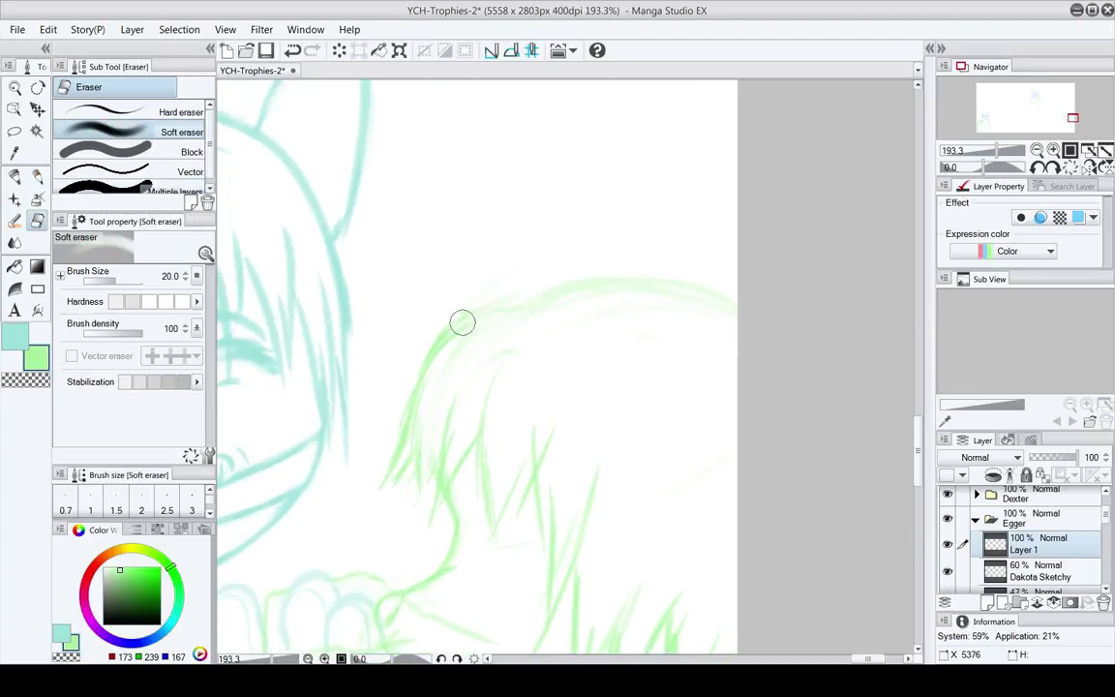
{"action": "key", "text": "p"}
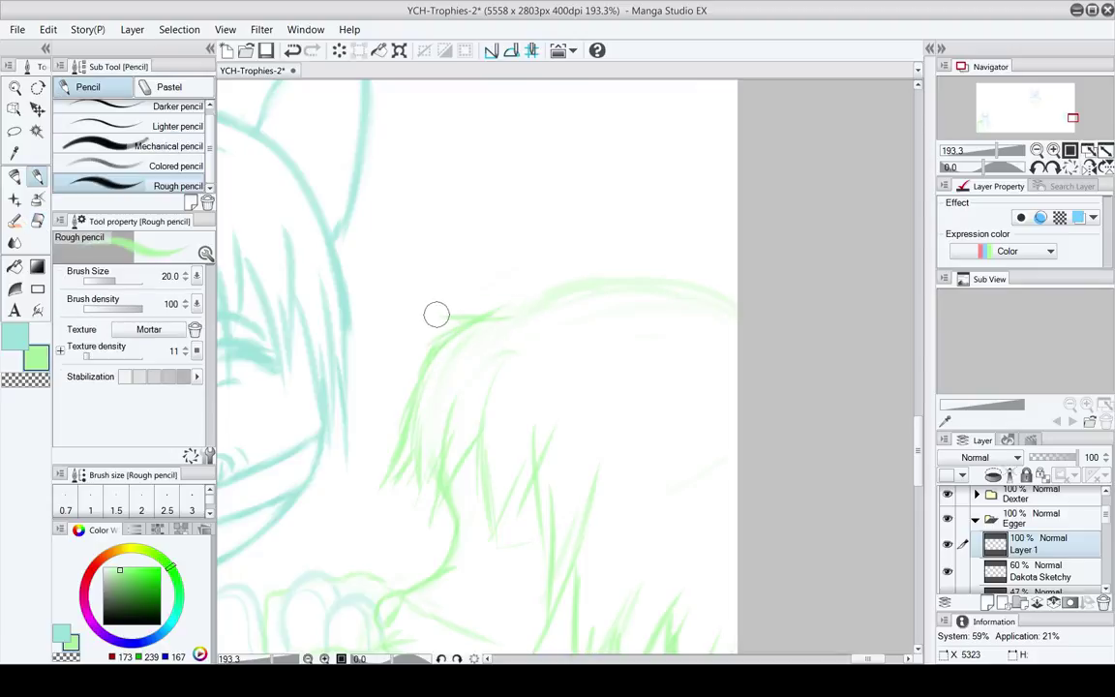
{"action": "left_click_drag", "start_coordinate": [508, 311], "coordinate": [391, 274]}
{"action": "key", "text": "e"}
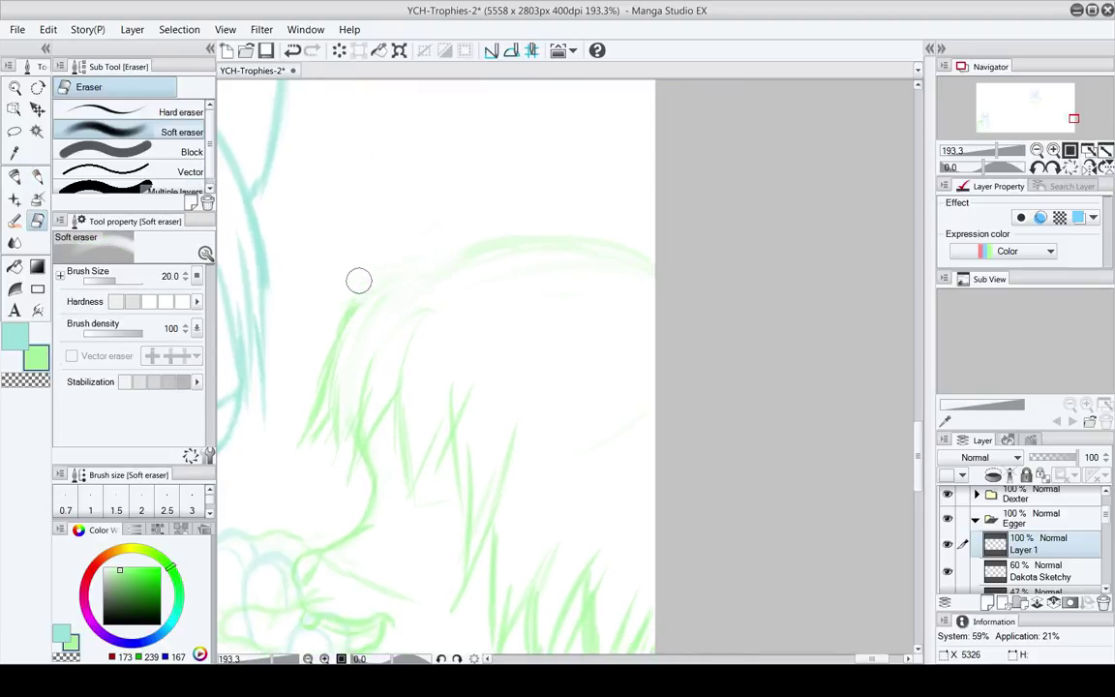
{"action": "key", "text": "p"}
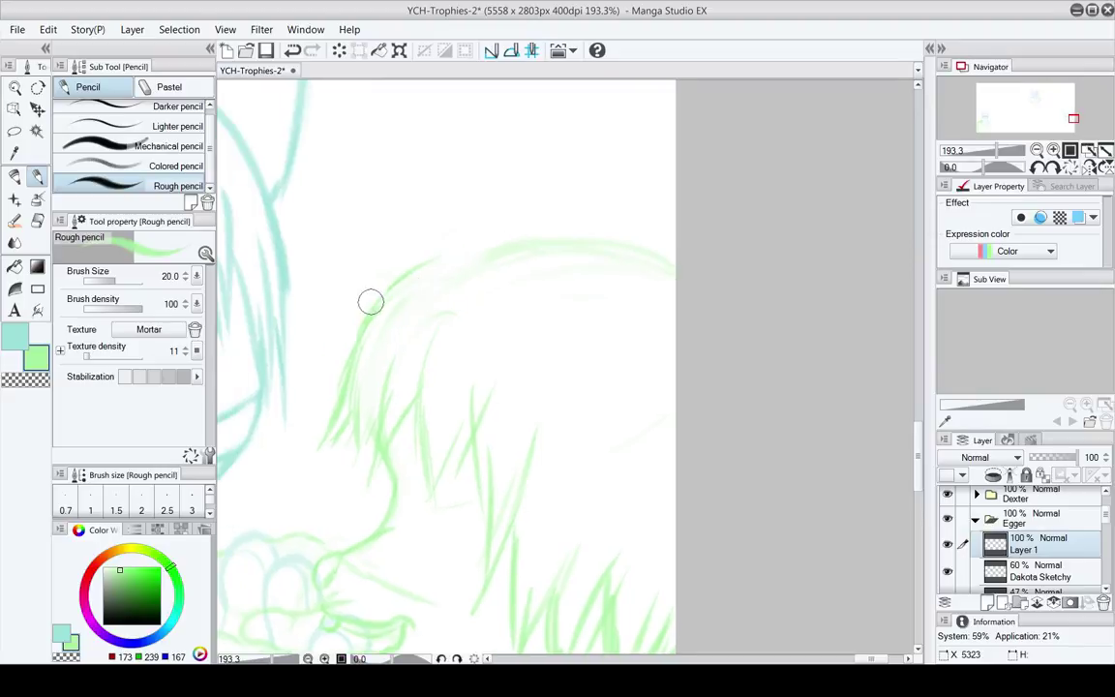
{"action": "left_click_drag", "start_coordinate": [528, 337], "coordinate": [578, 272]}
Scale the green profile head to 109 % with a very slight tilt and nudge it towards the foot
{"action": "left_click", "coordinate": [16, 87]}
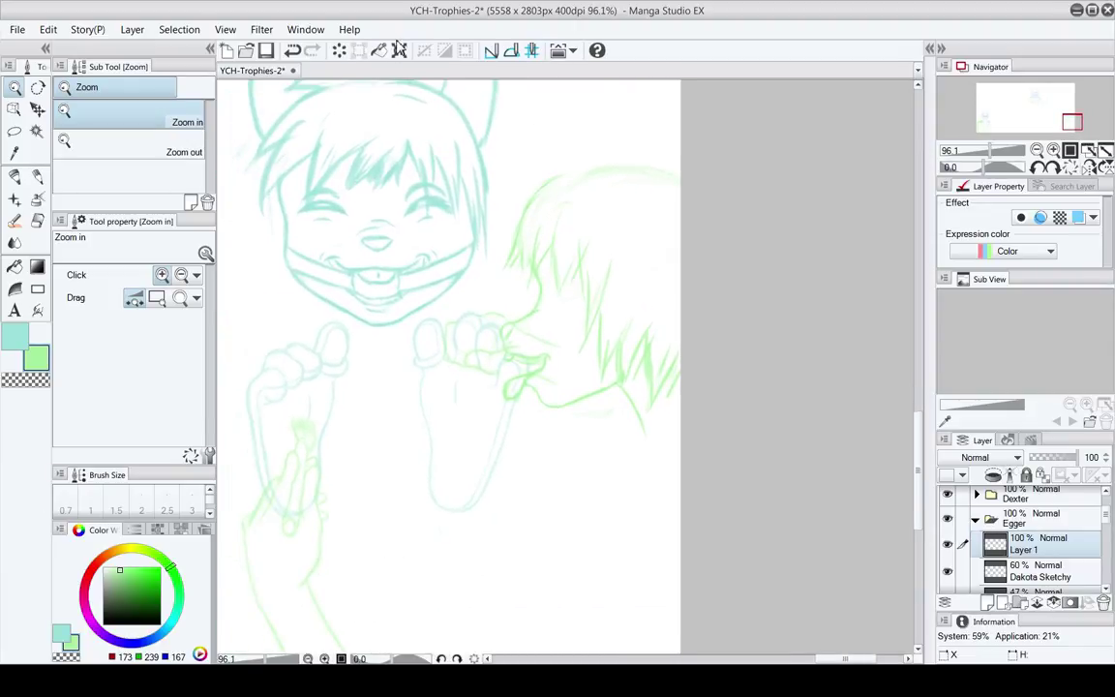
{"action": "left_click", "coordinate": [398, 50]}
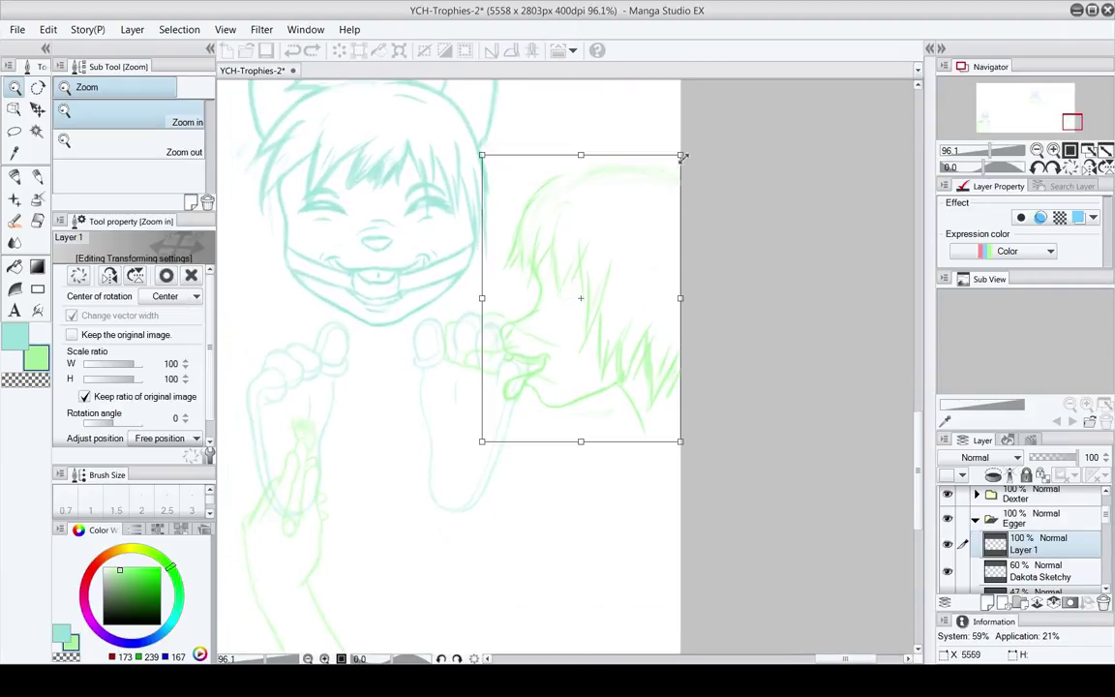
{"action": "left_click_drag", "start_coordinate": [683, 155], "coordinate": [701, 140]}
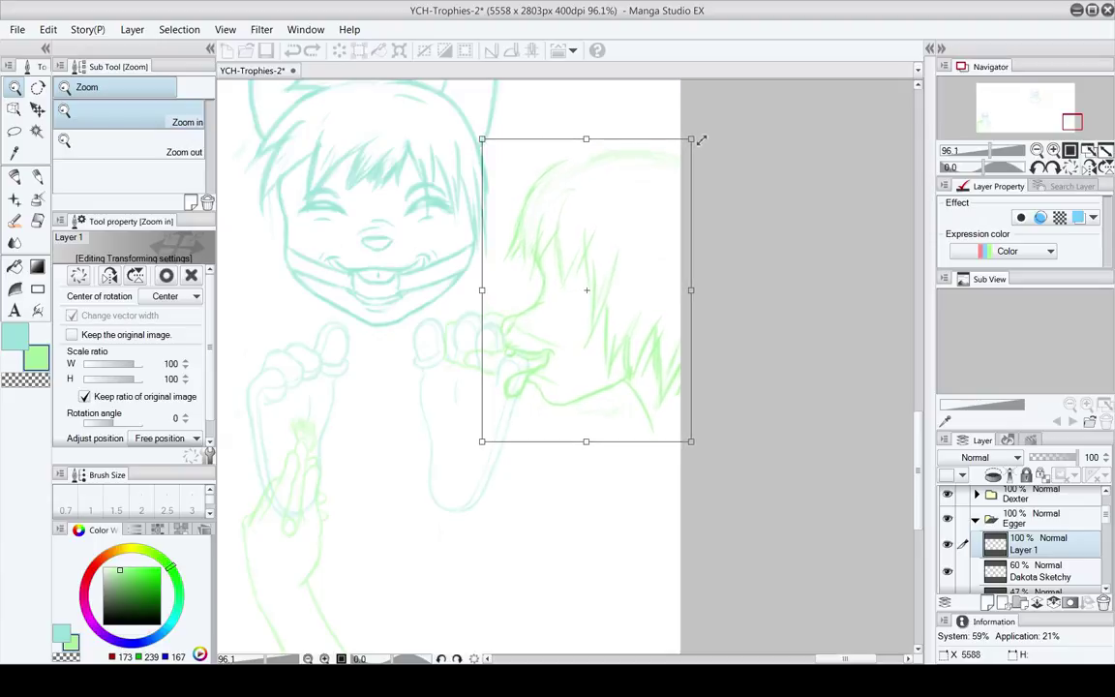
{"action": "left_click_drag", "start_coordinate": [626, 279], "coordinate": [624, 281]}
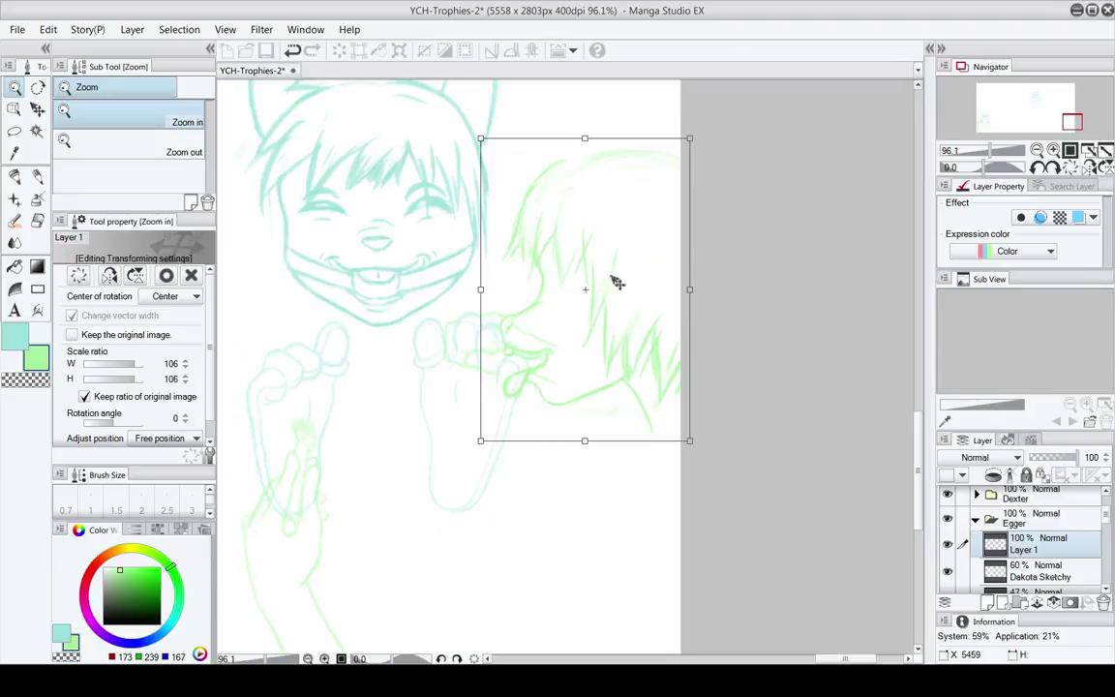
{"action": "left_click_drag", "start_coordinate": [585, 138], "coordinate": [586, 127]}
{"action": "left_click_drag", "start_coordinate": [598, 251], "coordinate": [599, 297]}
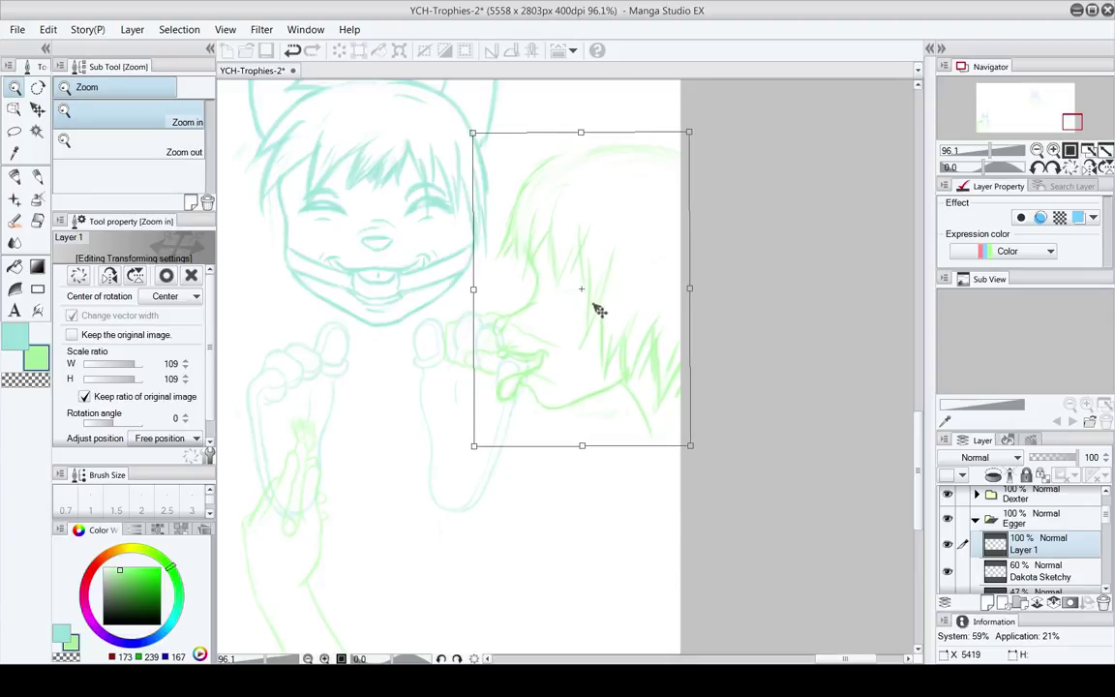
{"action": "key", "text": "Return"}
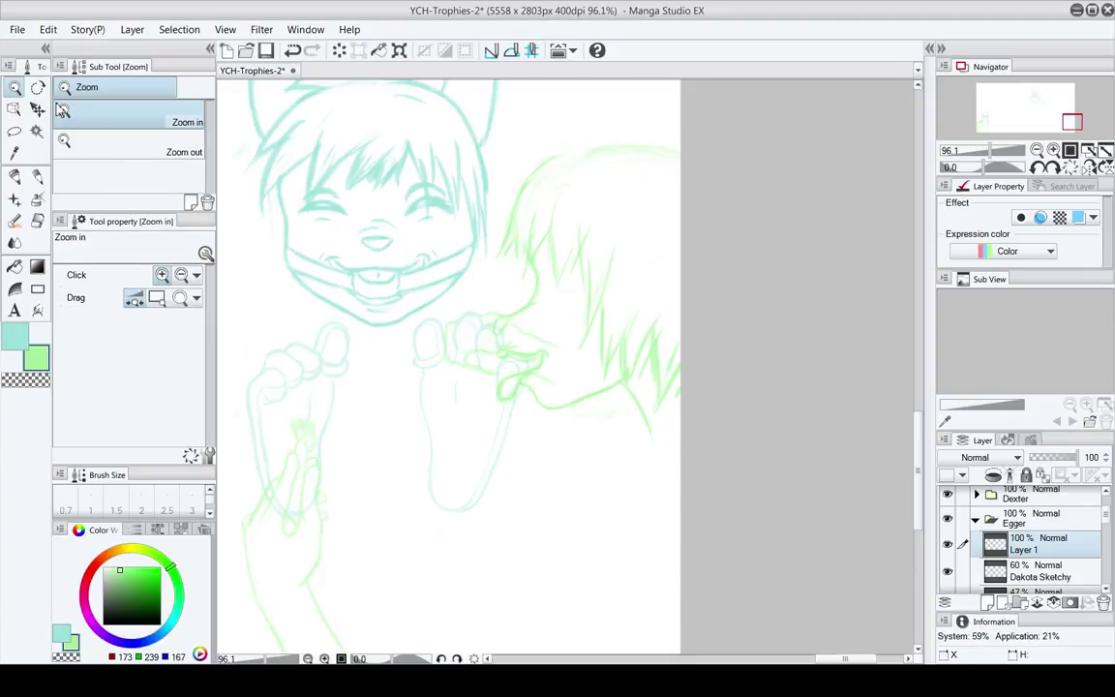
Redraw the short line running from the green nose down to the upper lip
{"action": "scroll", "coordinate": [523, 349], "scroll_direction": "up", "scroll_amount": 4}
{"action": "key", "text": "e"}
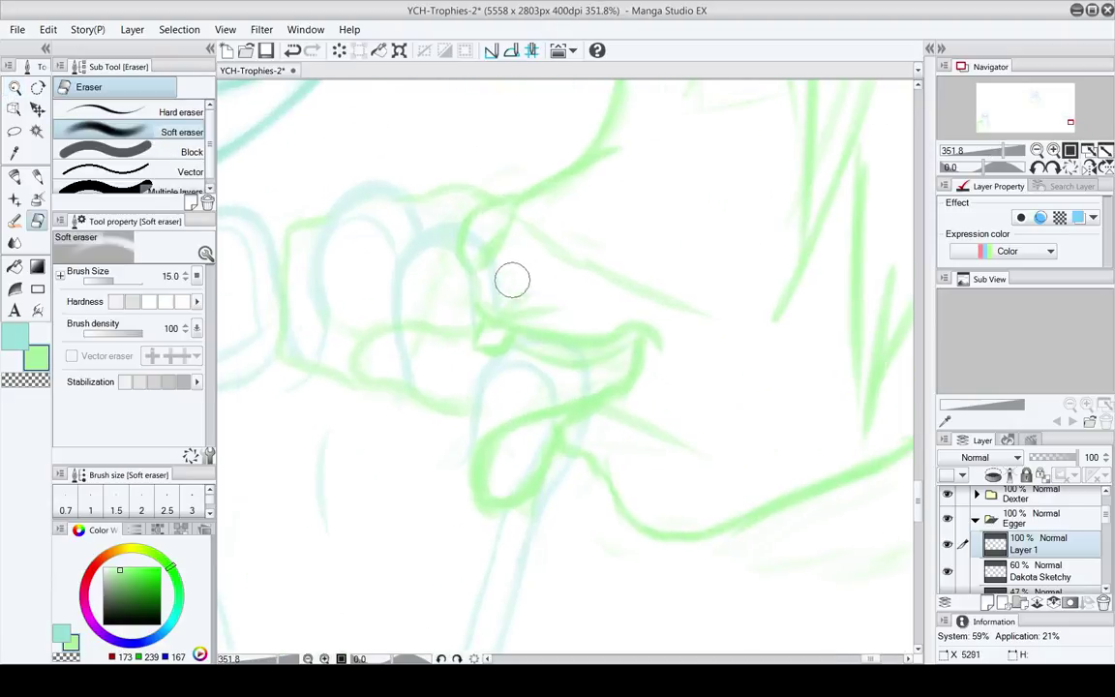
{"action": "key", "text": "p"}
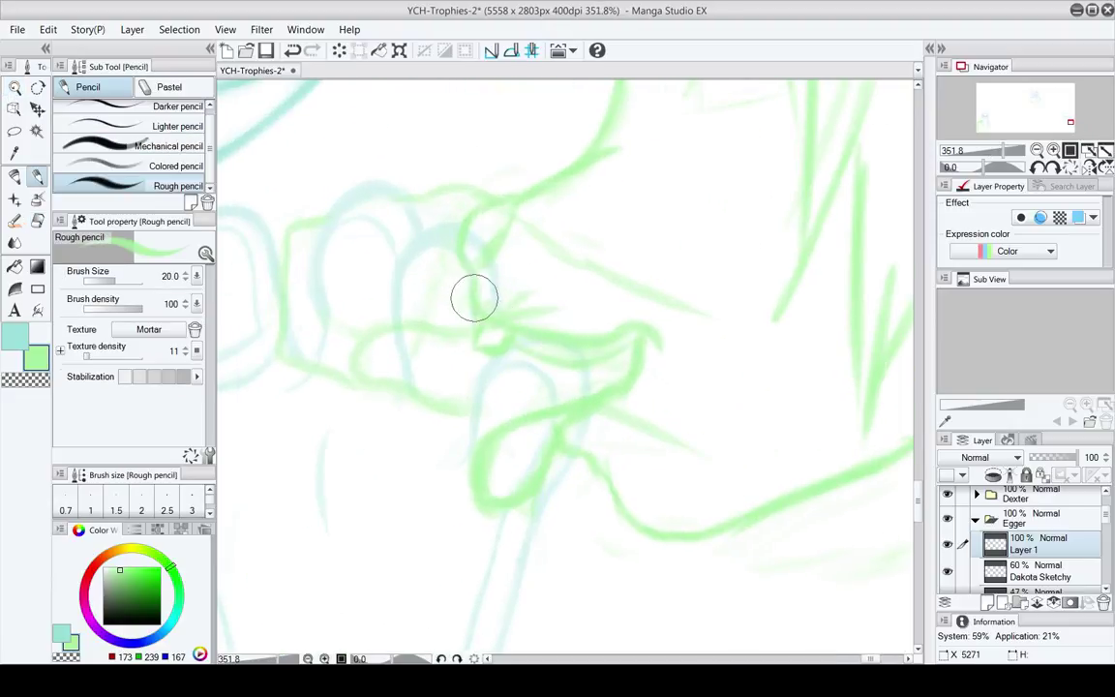
Erase and redraw the small front tooth under the green upper lip as a narrow pointed shape with a cleaner lip edge
{"action": "key", "text": "e"}
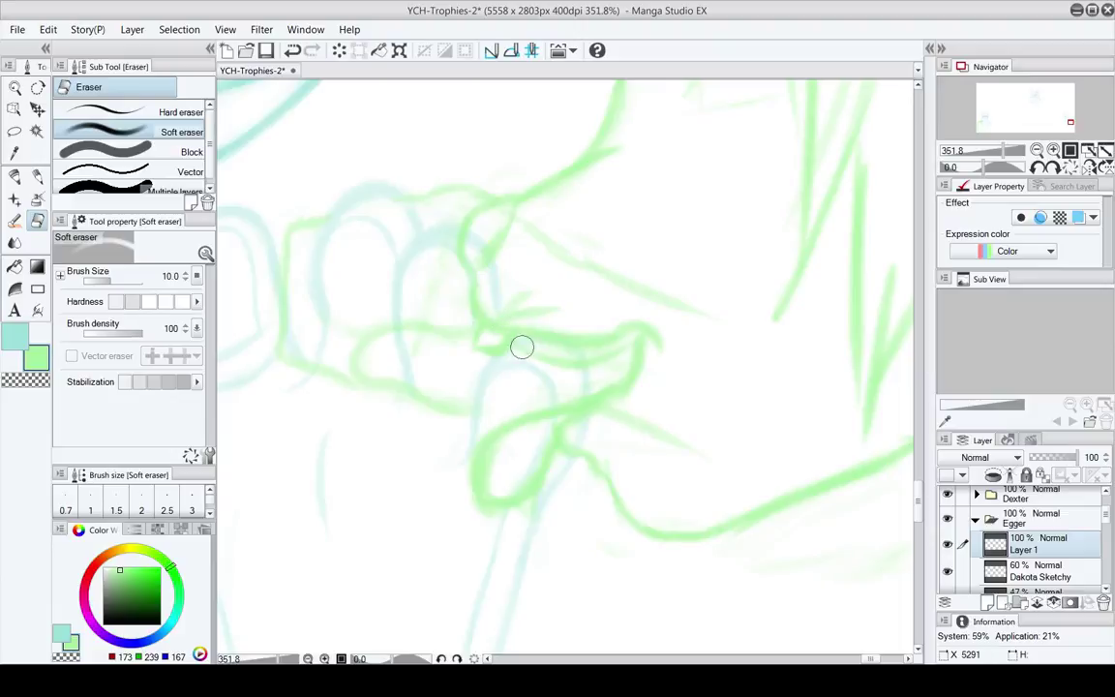
{"action": "key", "text": "p"}
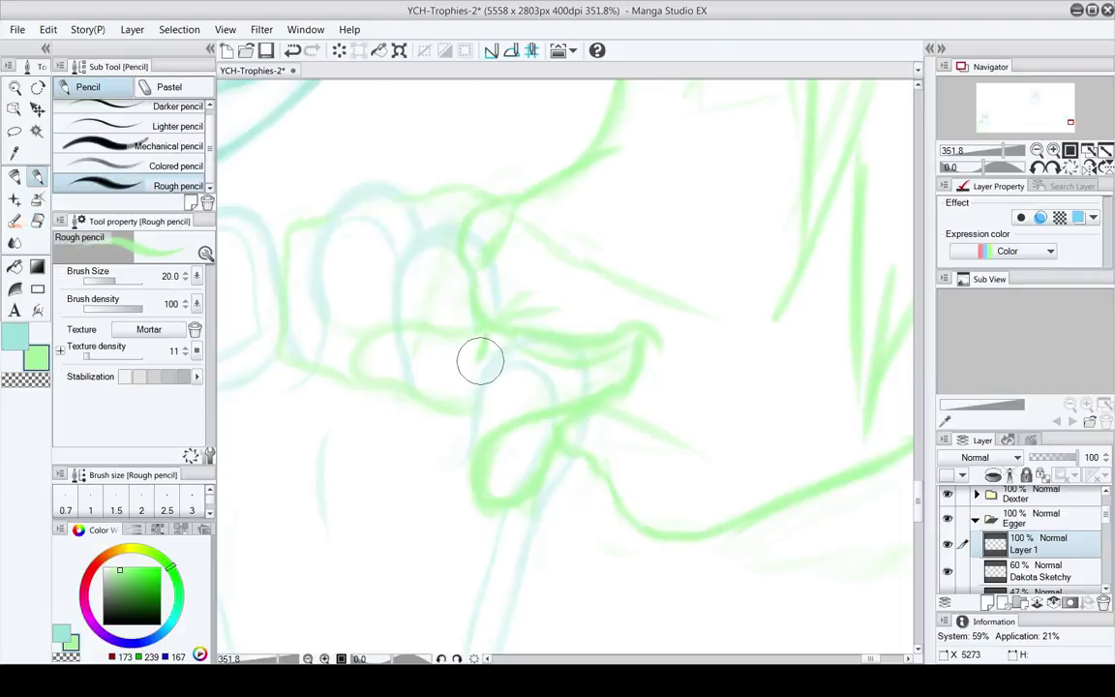
{"action": "key", "text": "e"}
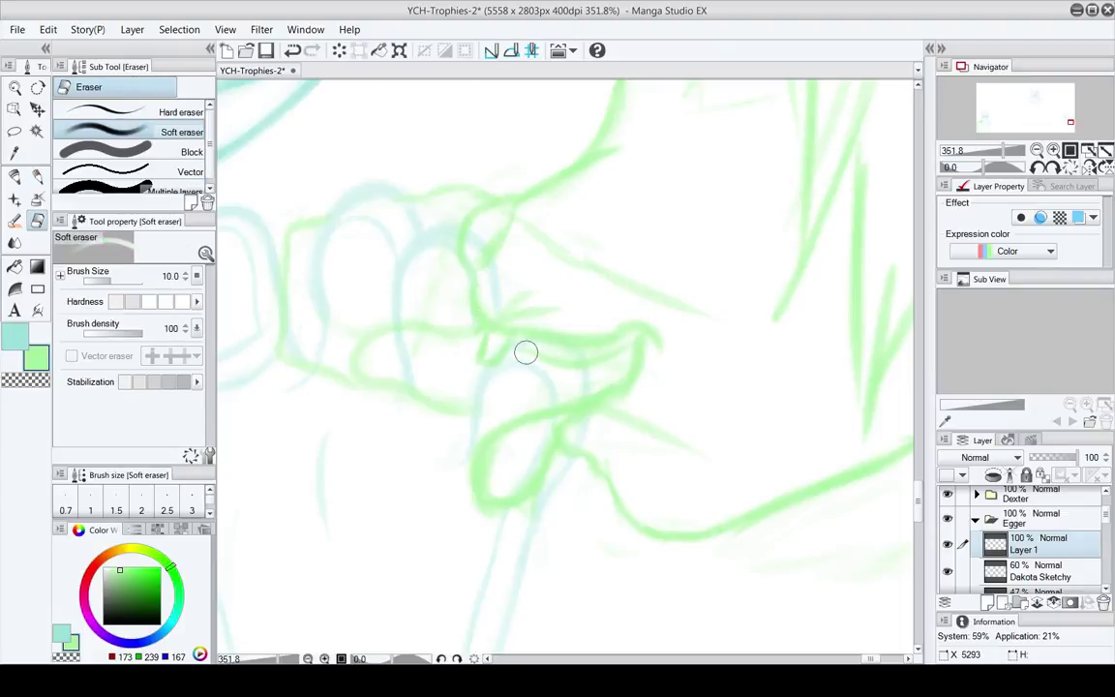
{"action": "key", "text": "p"}
{"action": "key", "text": "e"}
{"action": "key", "text": "p"}
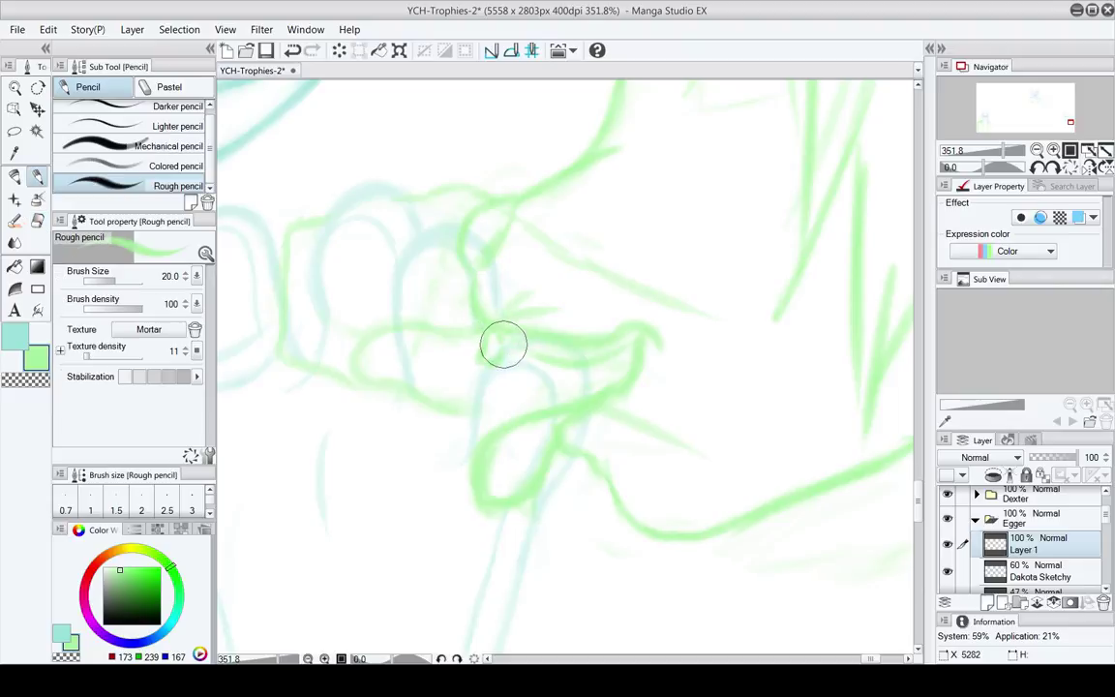
{"action": "key", "text": "e"}
{"action": "key", "text": "p"}
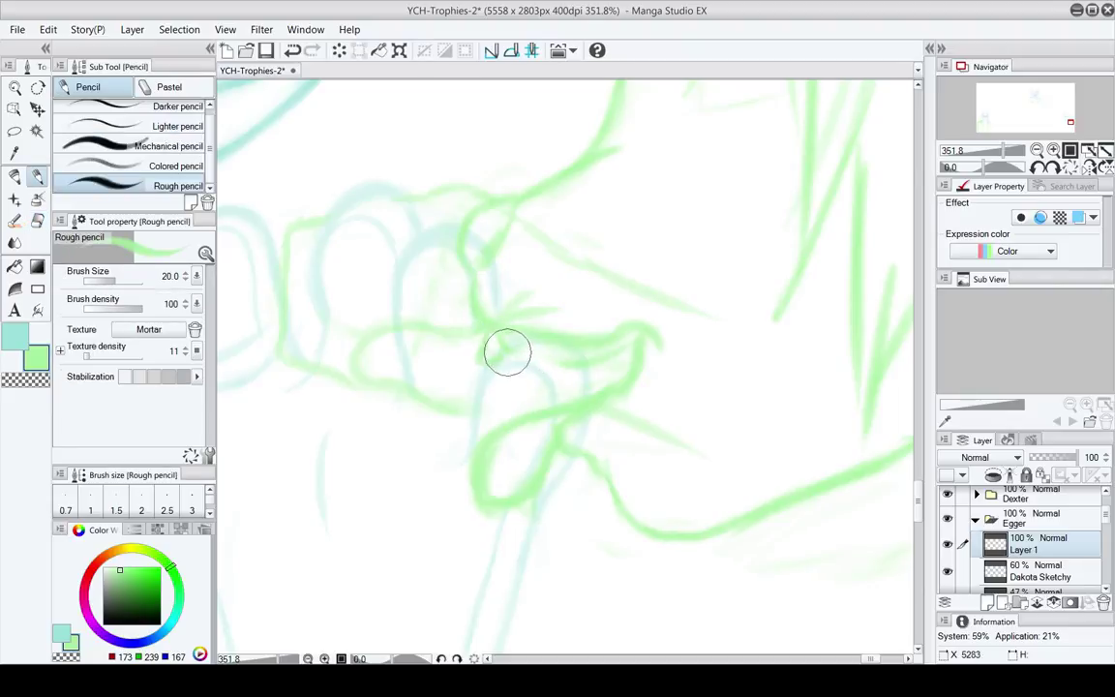
{"action": "key", "text": "e"}
{"action": "key", "text": "p"}
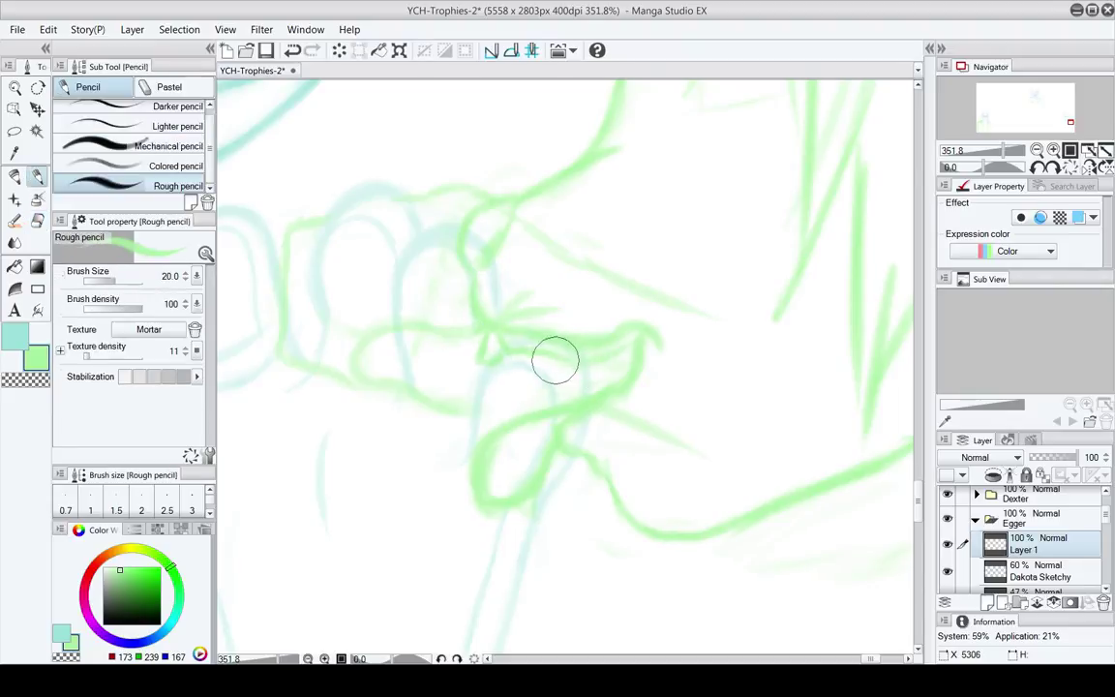
Thin the back of the green upper lip and redraw the mouth corner as a short hooked crease
{"action": "key", "text": "e"}
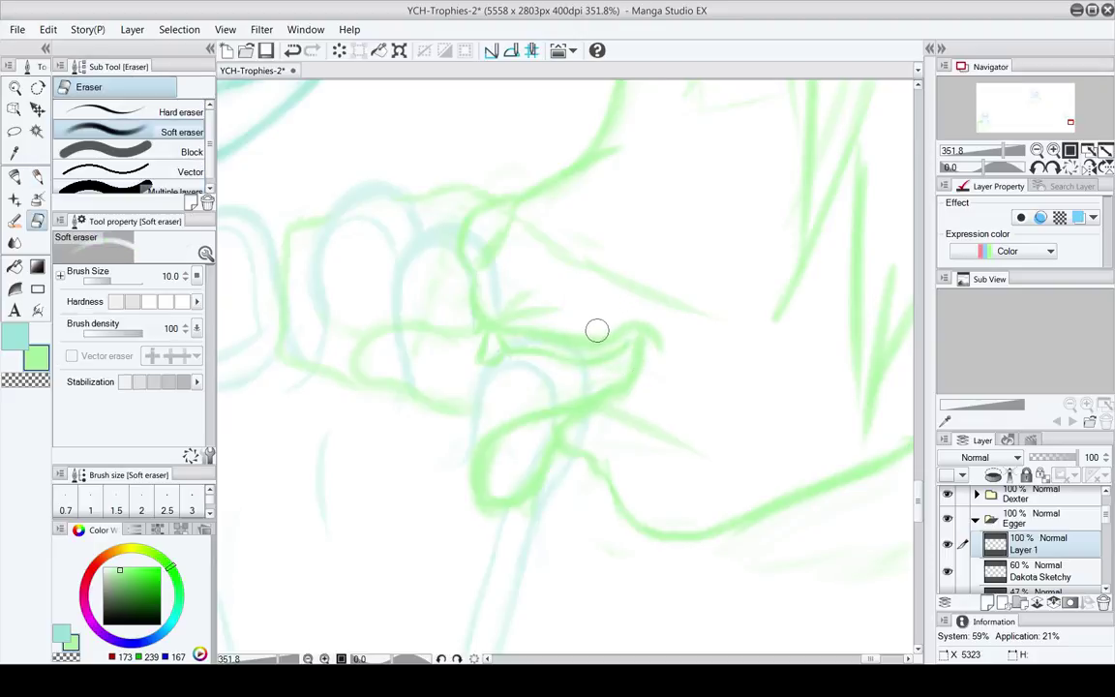
{"action": "key", "text": "p"}
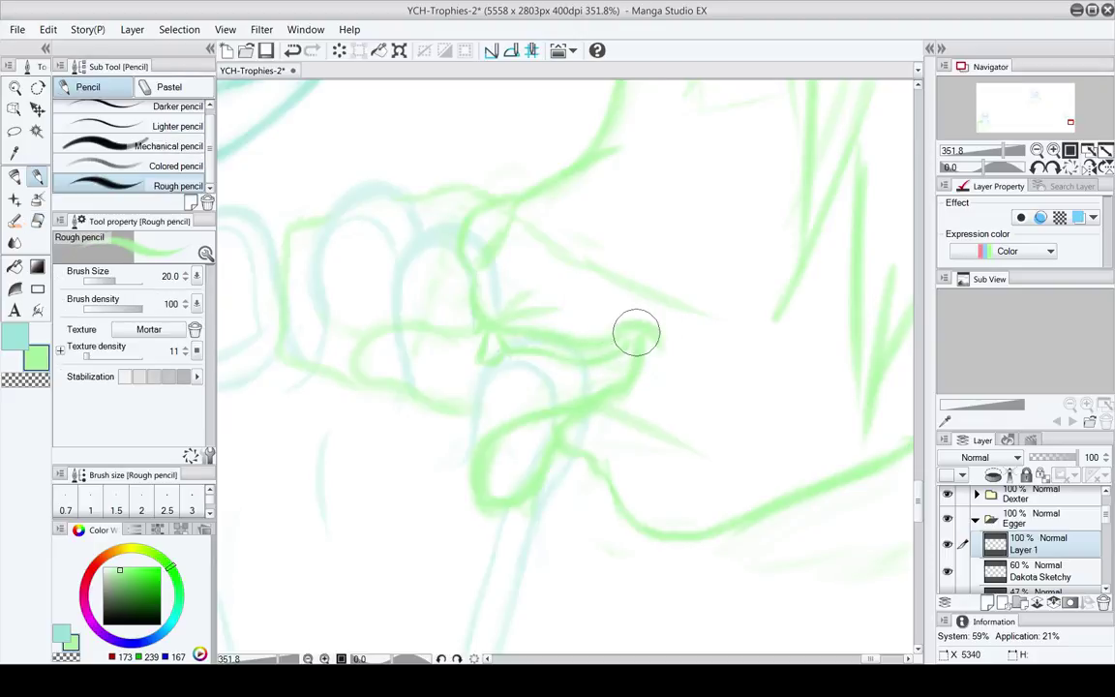
{"action": "key", "text": "e"}
{"action": "mouse_move", "coordinate": [668, 332]}
{"action": "left_mouse_down"}
{"action": "mouse_move", "coordinate": [672, 379]}
{"action": "mouse_move", "coordinate": [619, 346]}
{"action": "mouse_move", "coordinate": [617, 314]}
{"action": "left_mouse_up"}
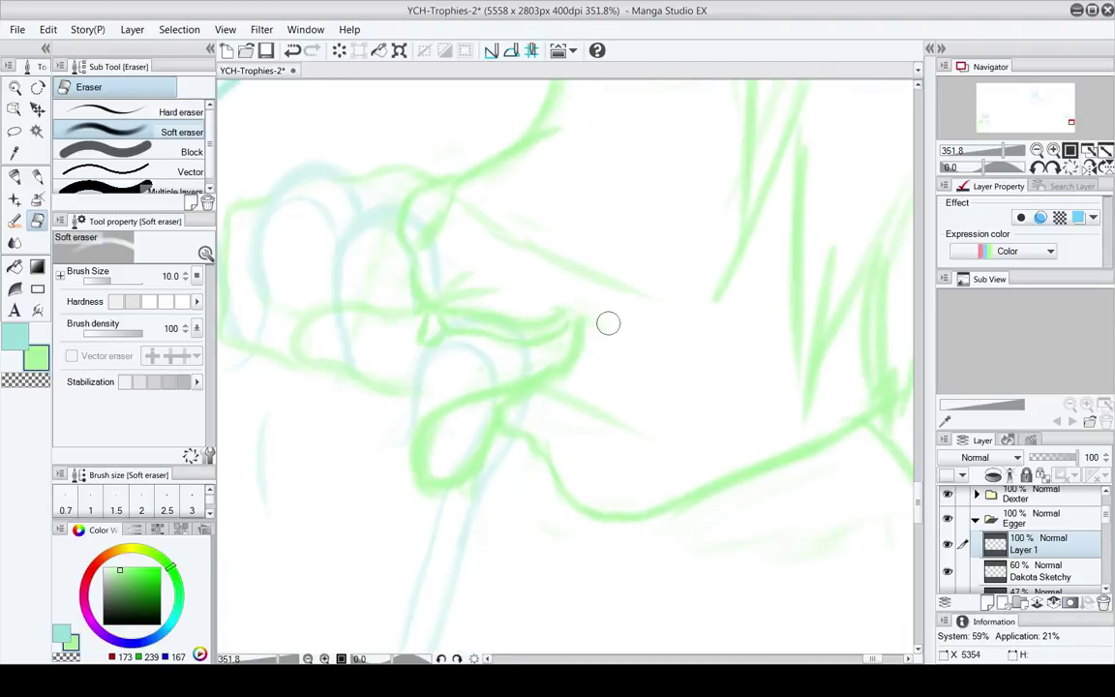
{"action": "key", "text": "p"}
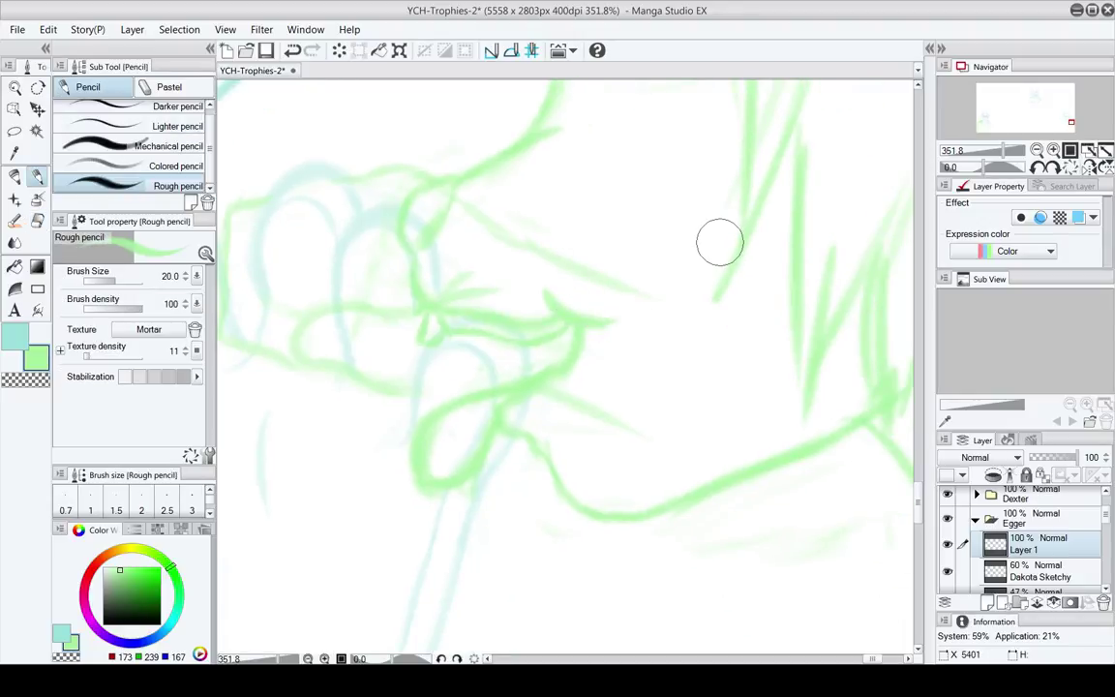
{"action": "key", "text": "ctrl+z"}
{"action": "left_click_drag", "start_coordinate": [591, 339], "coordinate": [564, 361]}
Erase and redraw the back edge of the open mouth between its corner and the tongue
{"action": "key", "text": "e"}
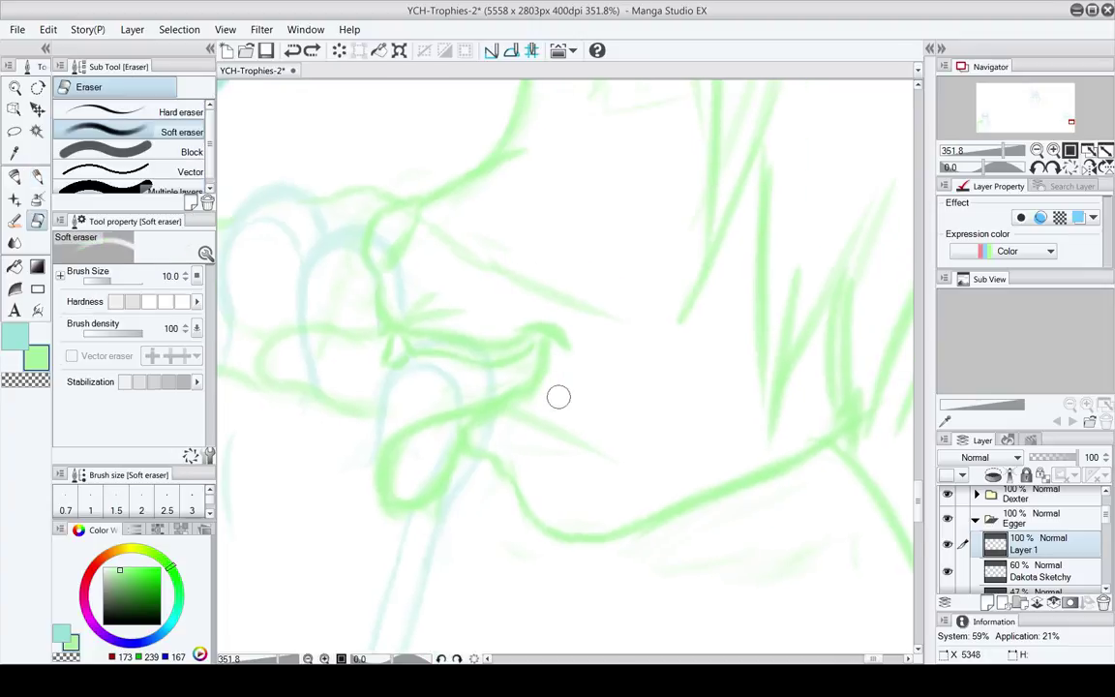
{"action": "key", "text": "p"}
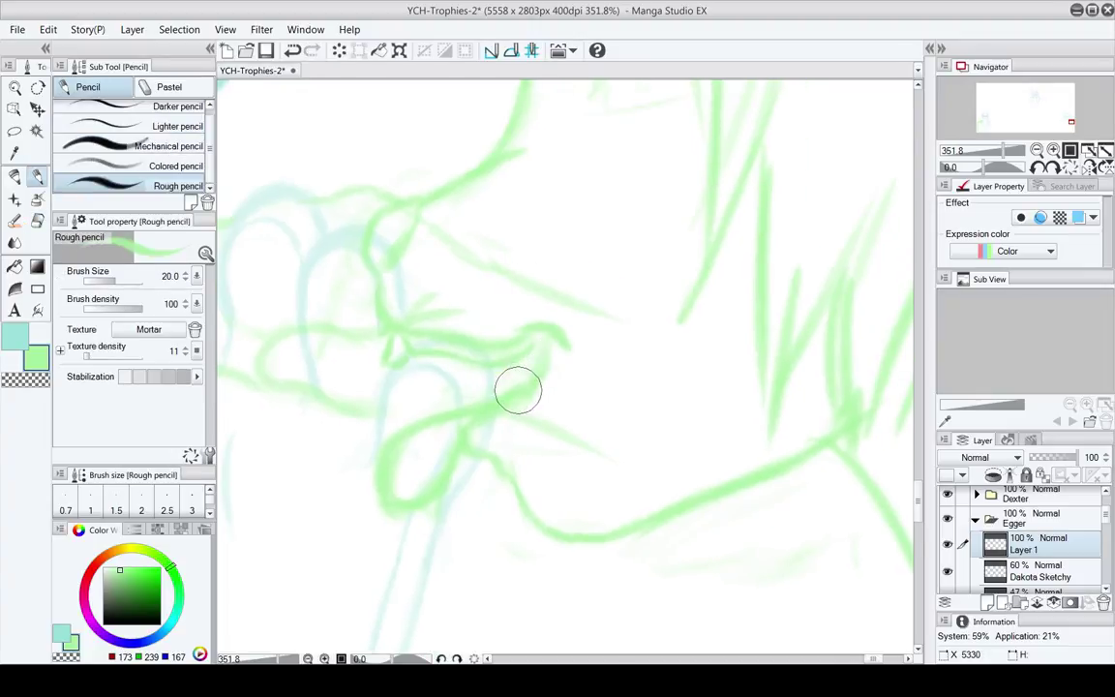
{"action": "left_click_drag", "start_coordinate": [487, 368], "coordinate": [553, 393]}
Clean up the green brow line and rework the bangs where they overlap the forehead
{"action": "key", "text": "e"}
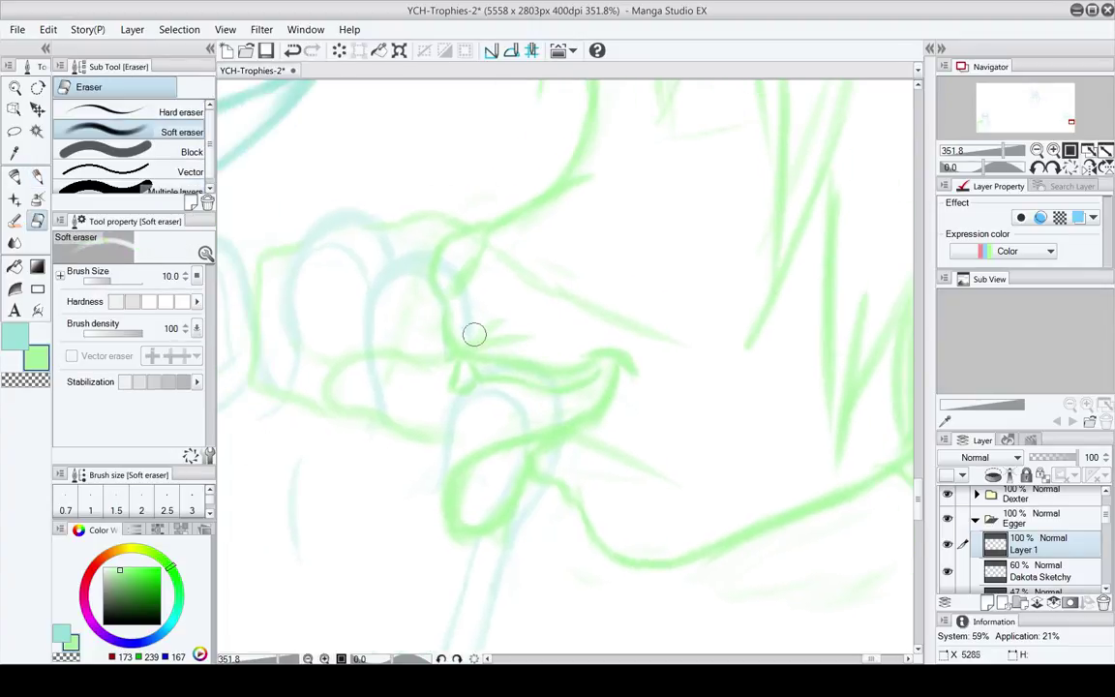
{"action": "left_click_drag", "start_coordinate": [558, 249], "coordinate": [553, 415]}
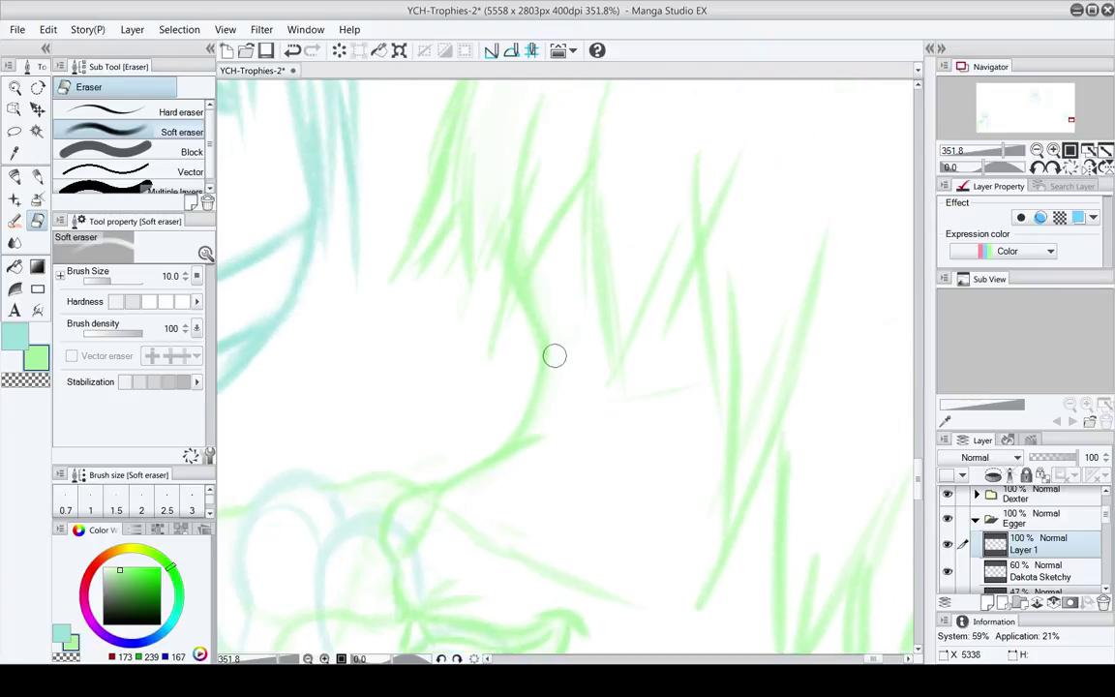
{"action": "left_click_drag", "start_coordinate": [554, 353], "coordinate": [564, 386]}
{"action": "key", "text": "p"}
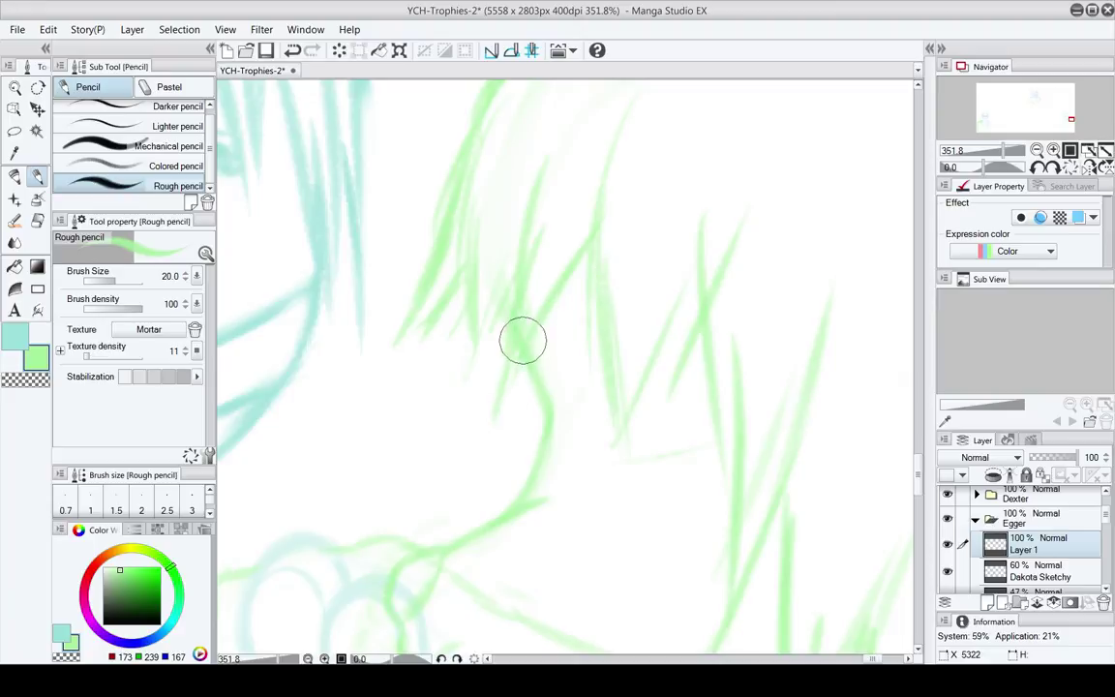
{"action": "left_click_drag", "start_coordinate": [547, 250], "coordinate": [508, 435]}
Sketch the front edge of a tall curved ear rising from the top of the green head to the canvas edge
{"action": "left_click", "coordinate": [14, 89]}
{"action": "left_click_drag", "start_coordinate": [588, 274], "coordinate": [502, 243]}
{"action": "key", "text": "p"}
{"action": "mouse_move", "coordinate": [617, 352]}
{"action": "left_mouse_down"}
{"action": "mouse_move", "coordinate": [605, 366]}
{"action": "mouse_move", "coordinate": [605, 392]}
{"action": "mouse_move", "coordinate": [608, 376]}
{"action": "mouse_move", "coordinate": [613, 384]}
{"action": "left_mouse_up"}
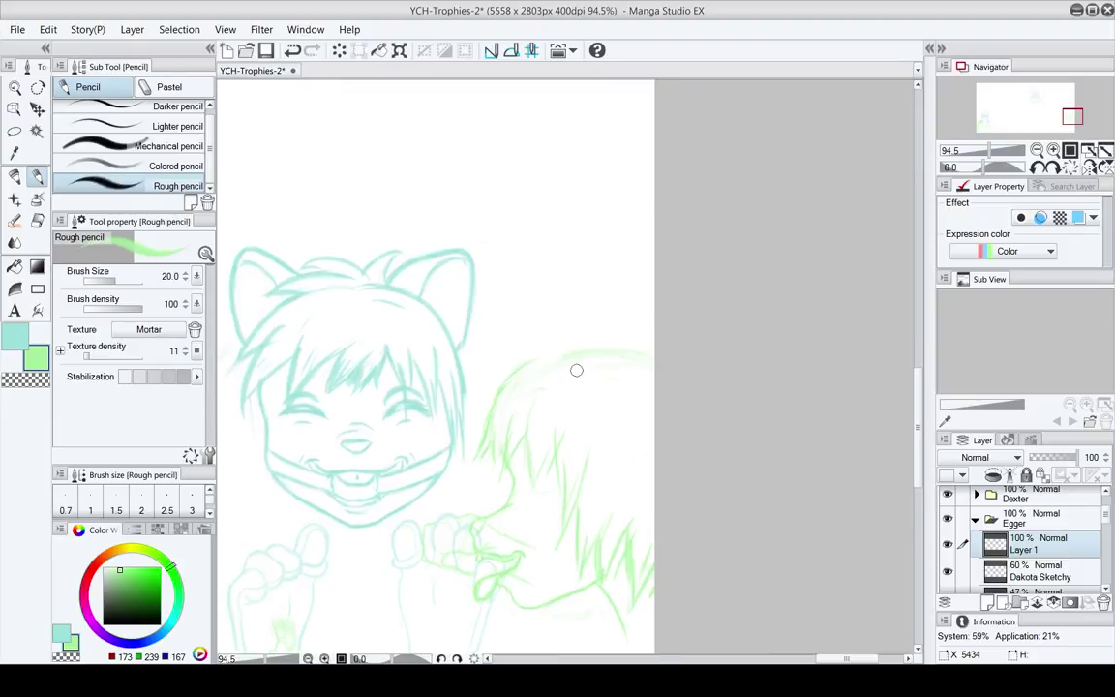
{"action": "left_click_drag", "start_coordinate": [588, 316], "coordinate": [648, 202]}
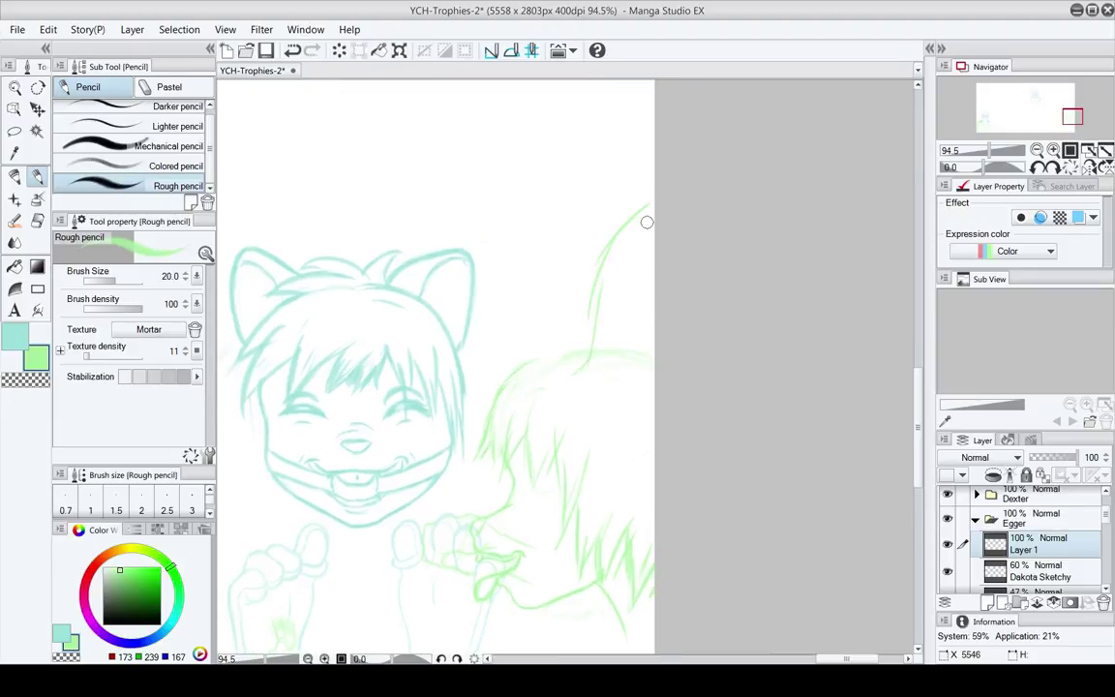
{"action": "mouse_move", "coordinate": [617, 391]}
{"action": "left_mouse_down"}
{"action": "mouse_move", "coordinate": [613, 361]}
{"action": "mouse_move", "coordinate": [629, 354]}
{"action": "left_mouse_up"}
Sketch and refine a short curved line on the green head below the ear, using a rough pencil size of 25
{"action": "key", "text": "e"}
{"action": "key", "text": "p"}
{"action": "key", "text": "]"}
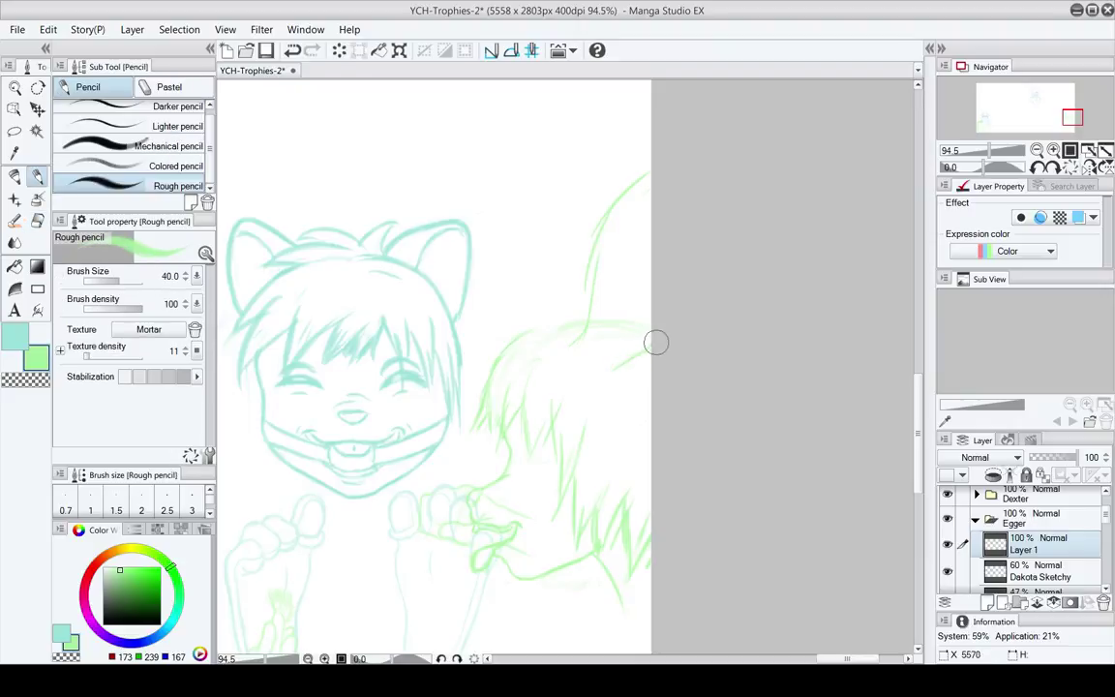
{"action": "key", "text": "e"}
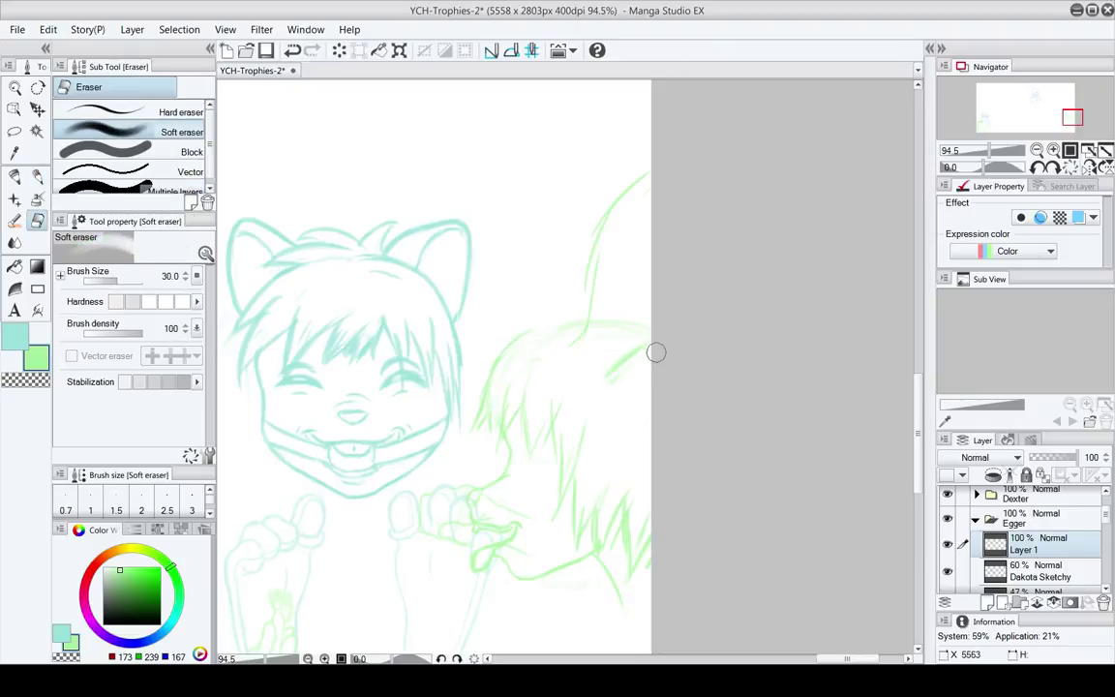
{"action": "key", "text": "p"}
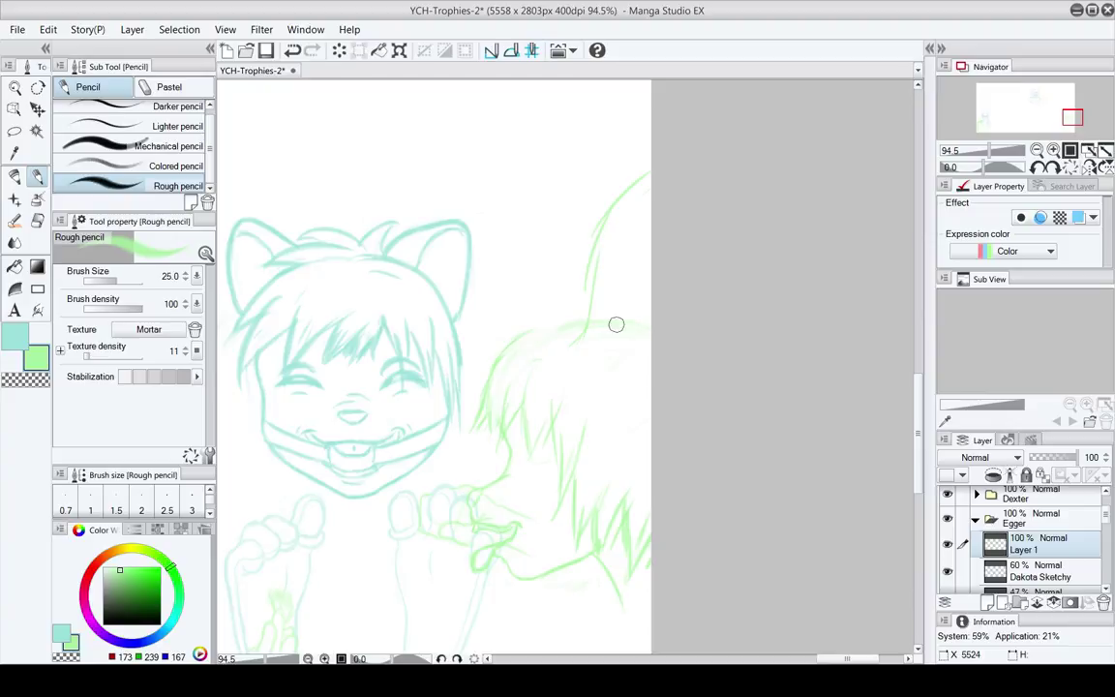
{"action": "mouse_move", "coordinate": [636, 366]}
{"action": "left_mouse_down"}
{"action": "mouse_move", "coordinate": [633, 385]}
{"action": "mouse_move", "coordinate": [610, 371]}
{"action": "mouse_move", "coordinate": [635, 342]}
{"action": "mouse_move", "coordinate": [615, 377]}
{"action": "left_mouse_up"}
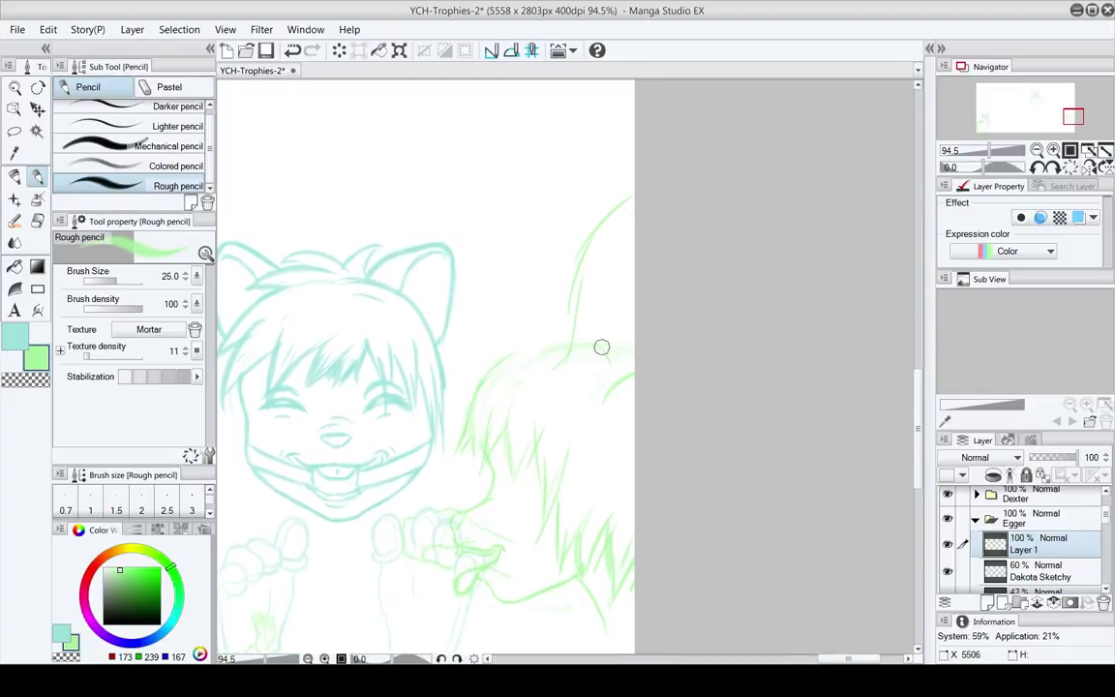
Add the curved inner line of the green ear, and redraw its outer edge and tip more cleanly
{"action": "mouse_move", "coordinate": [608, 354]}
{"action": "left_mouse_down"}
{"action": "mouse_move", "coordinate": [646, 314]}
{"action": "mouse_move", "coordinate": [601, 330]}
{"action": "mouse_move", "coordinate": [603, 346]}
{"action": "mouse_move", "coordinate": [635, 240]}
{"action": "left_mouse_up"}
{"action": "key", "text": "e"}
{"action": "left_click_drag", "start_coordinate": [576, 315], "coordinate": [580, 237]}
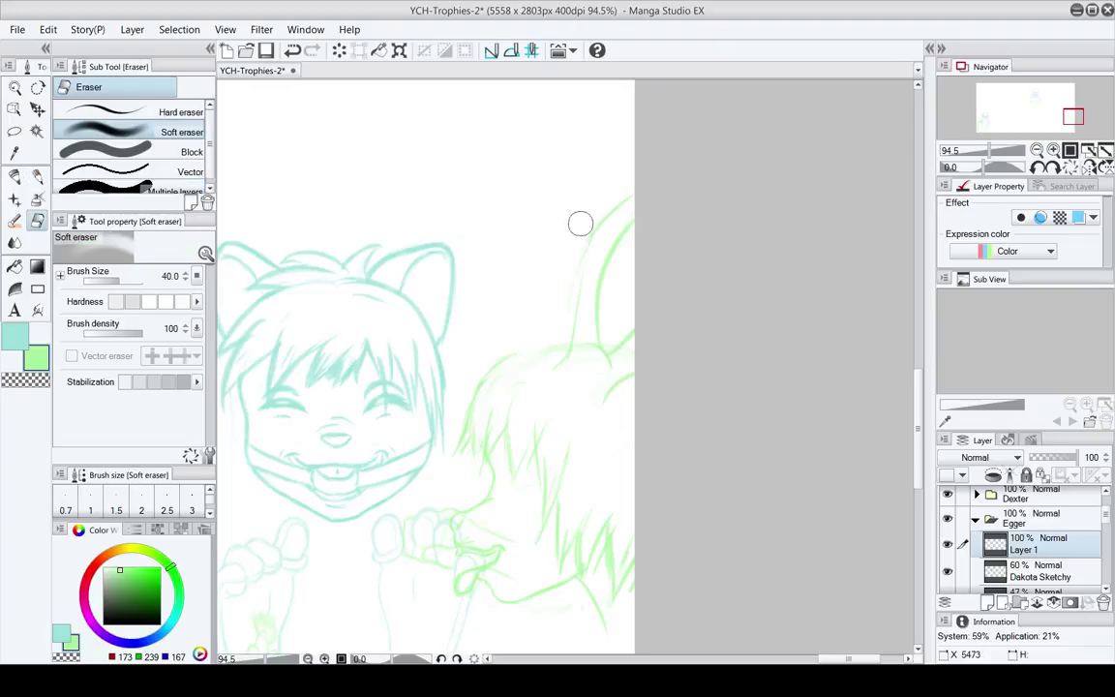
{"action": "key", "text": "p"}
{"action": "key", "text": "e"}
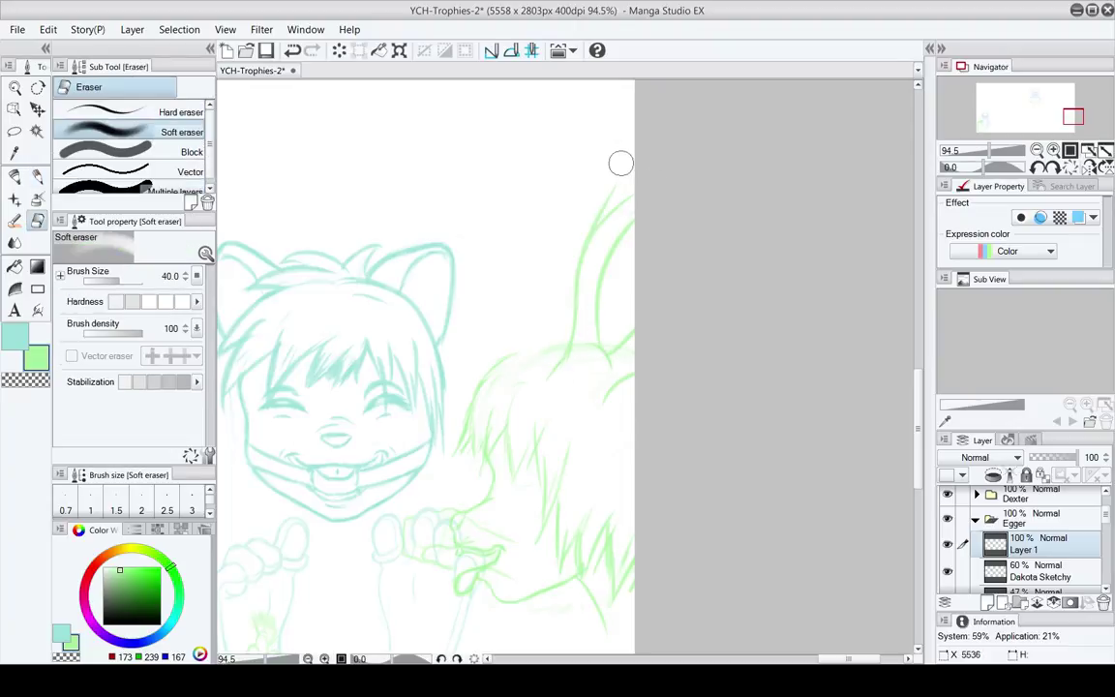
{"action": "key", "text": "p"}
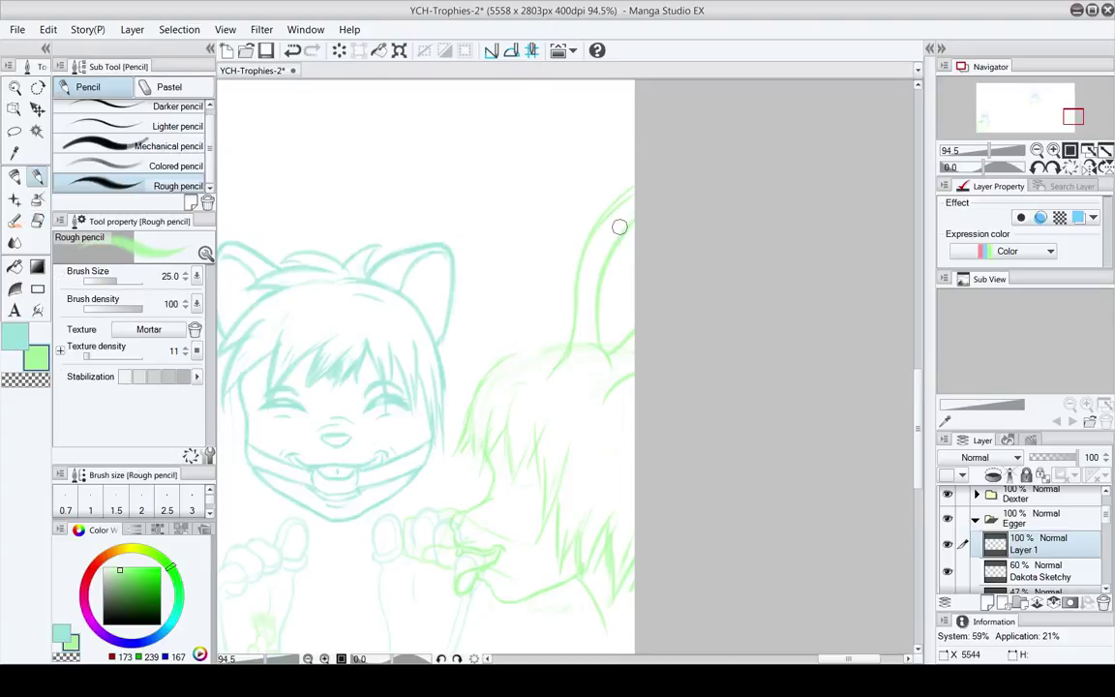
{"action": "key", "text": "e"}
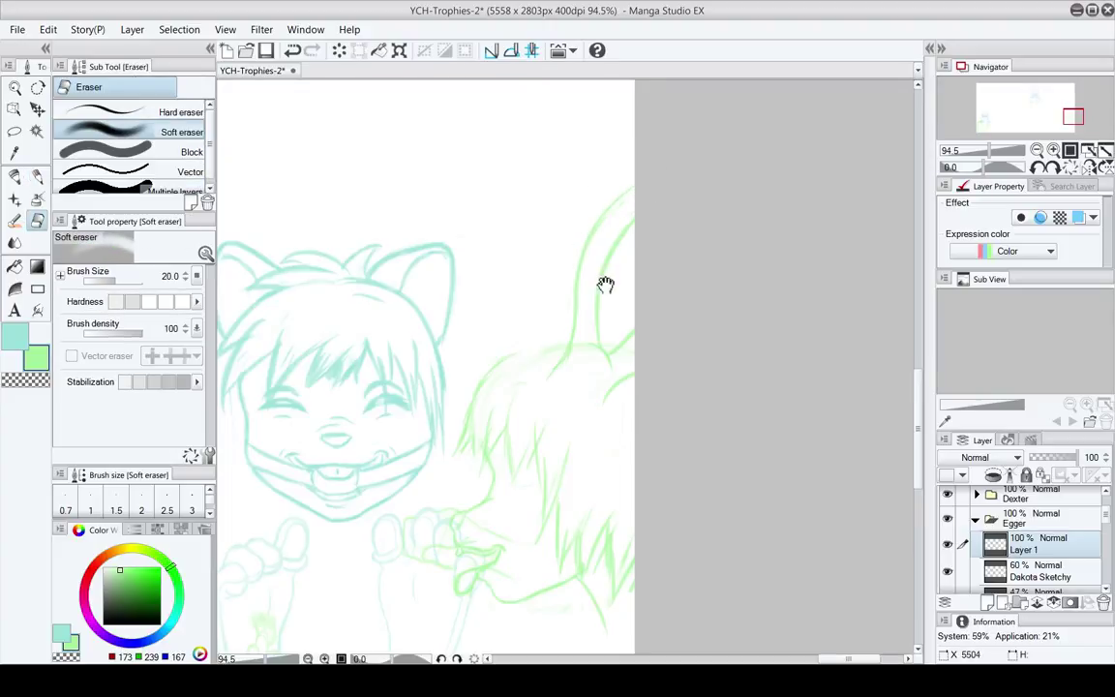
Erase and redraw the inner base of the green ear as a pointed notch where it joins the hair
{"action": "mouse_move", "coordinate": [604, 284]}
{"action": "left_mouse_down"}
{"action": "mouse_move", "coordinate": [563, 296]}
{"action": "mouse_move", "coordinate": [553, 322]}
{"action": "left_mouse_up"}
{"action": "key", "text": "p"}
{"action": "key", "text": "e"}
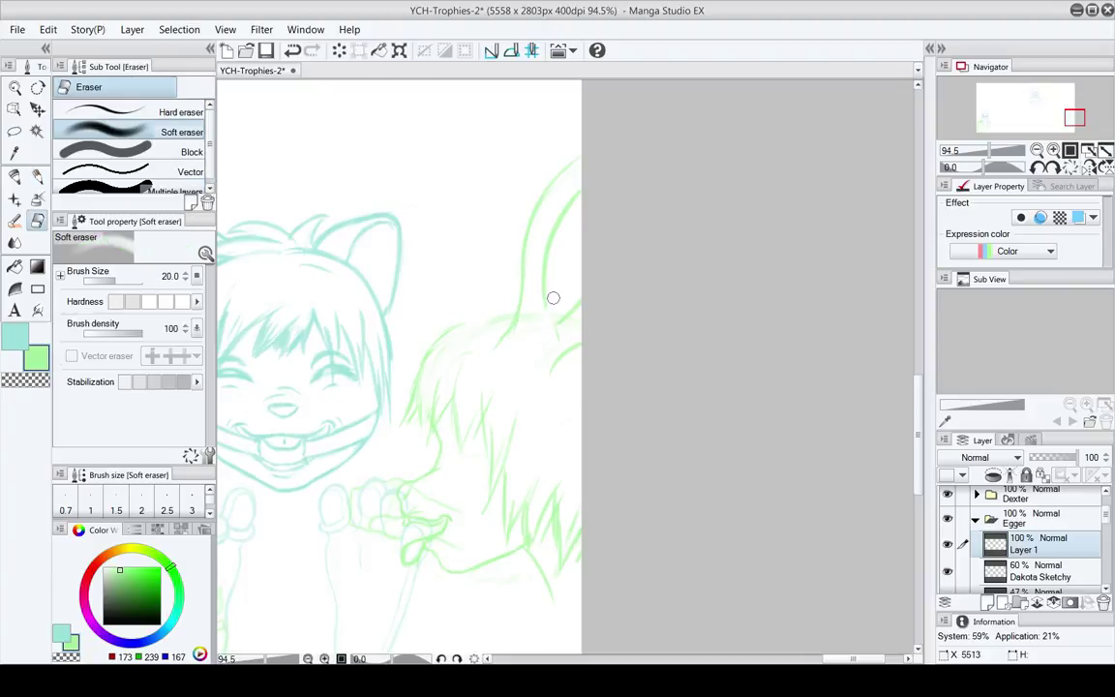
{"action": "key", "text": "p"}
{"action": "key", "text": "e"}
{"action": "key", "text": "p"}
{"action": "key", "text": "e"}
{"action": "key", "text": "p"}
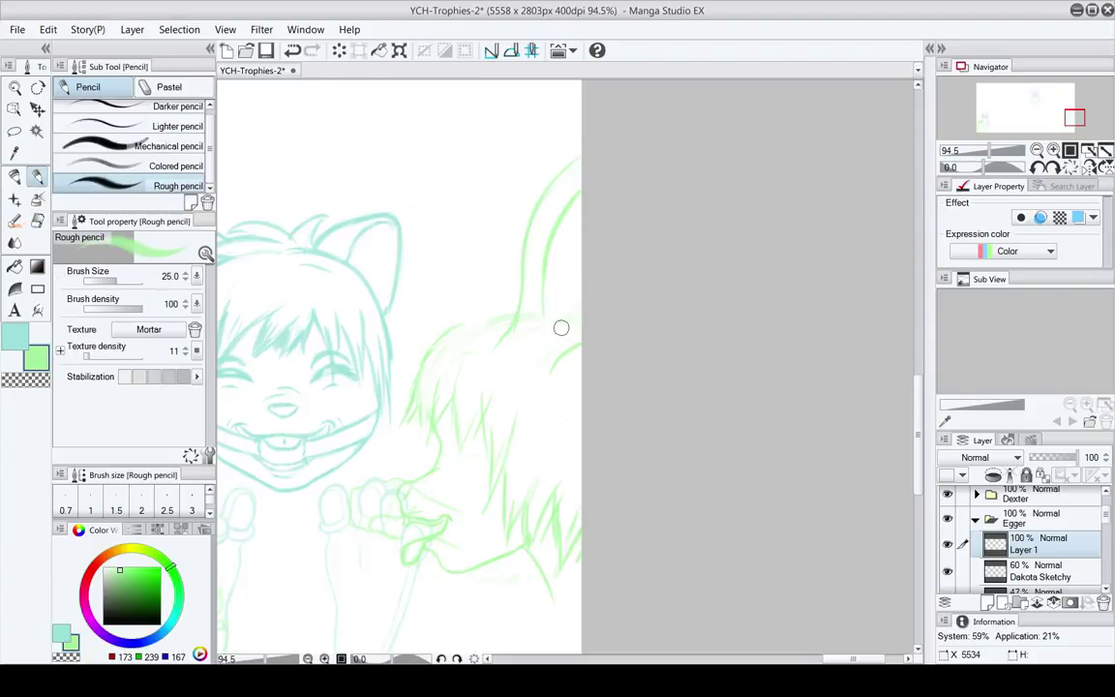
{"action": "key", "text": "e"}
{"action": "key", "text": "p"}
{"action": "key", "text": "e"}
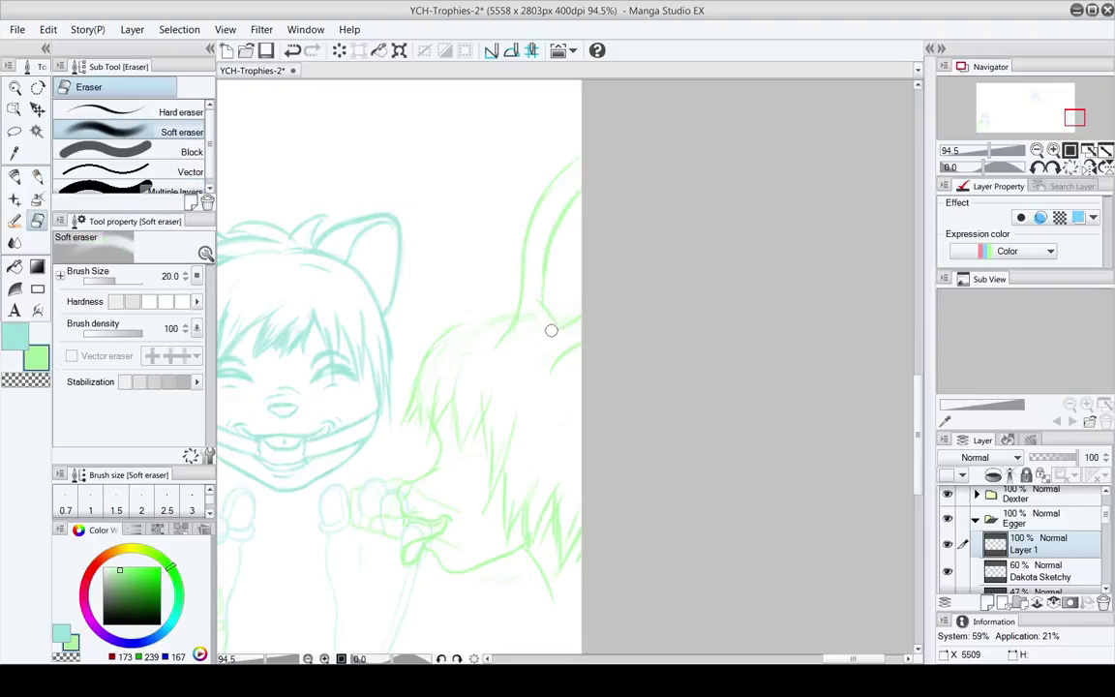
{"action": "key", "text": "p"}
{"action": "key", "text": "e"}
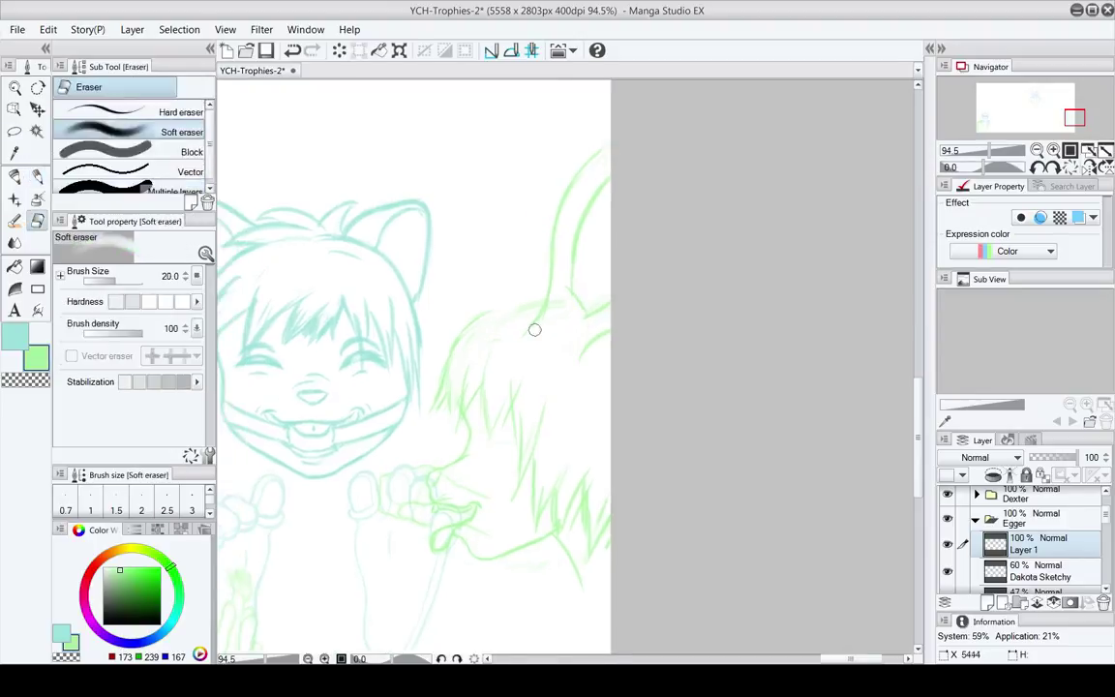
Sketch fur tufts where the green character's large ear meets the head, cleaning up stray lines with the Soft eraser
{"action": "key", "text": "p"}
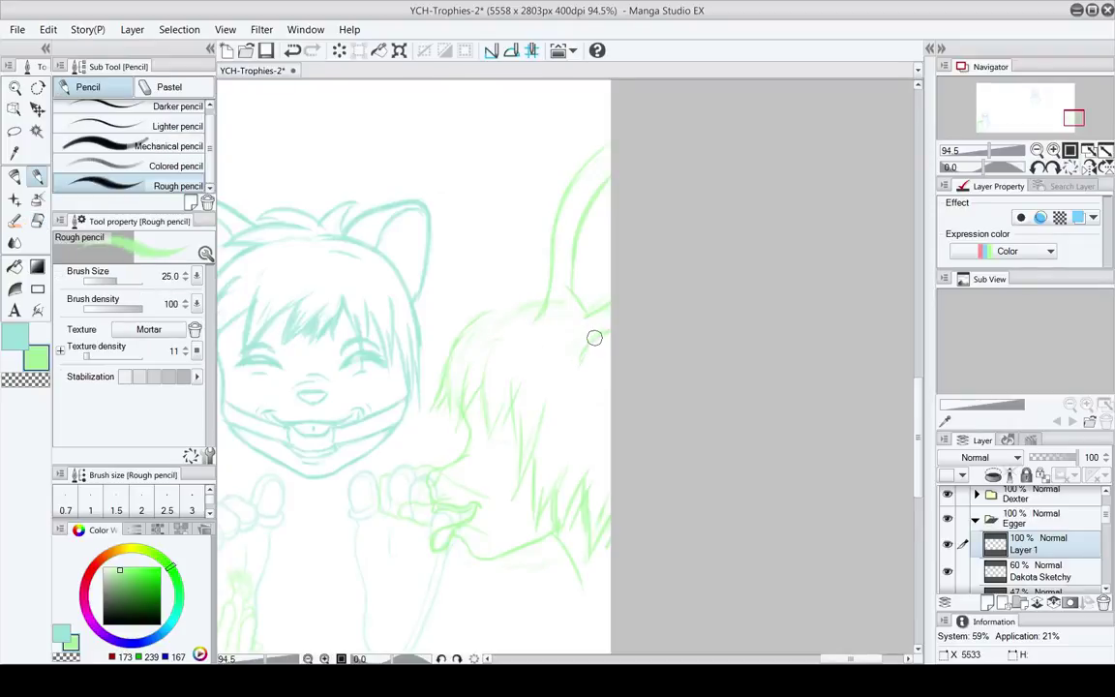
{"action": "key", "text": "e"}
{"action": "key", "text": "p"}
{"action": "key", "text": "e"}
{"action": "key", "text": "p"}
{"action": "key", "text": "e"}
{"action": "key", "text": "p"}
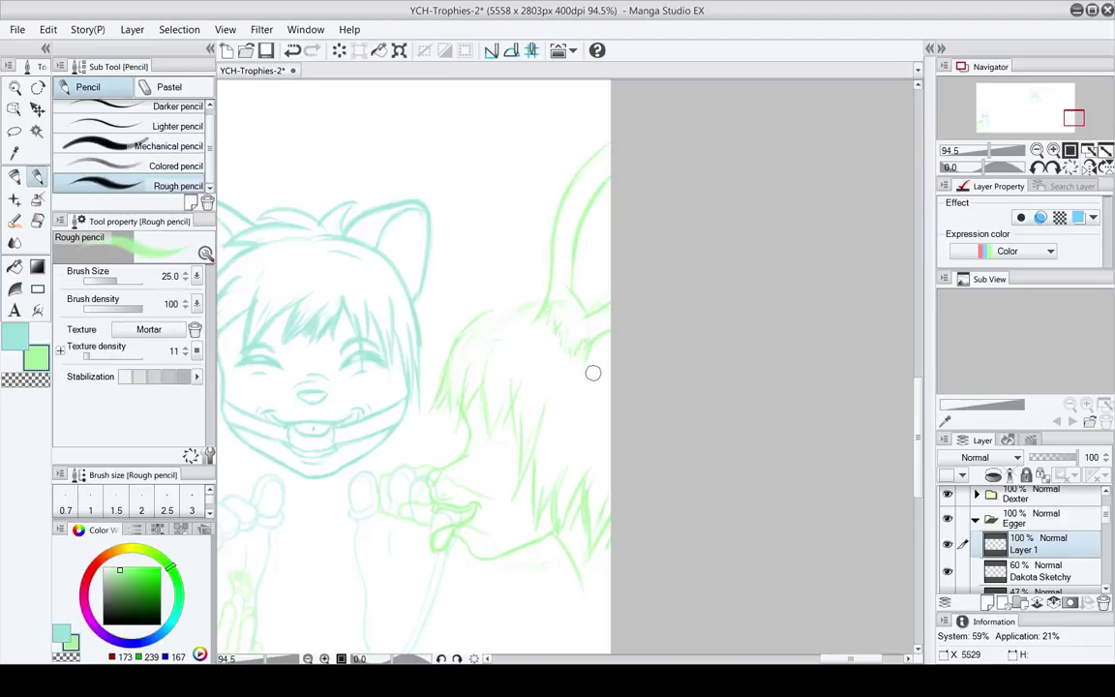
Sketch short fur strands inside the green character's large near ear with the Rough pencil
{"action": "mouse_move", "coordinate": [593, 373]}
{"action": "left_mouse_down"}
{"action": "mouse_move", "coordinate": [566, 398]}
{"action": "mouse_move", "coordinate": [540, 375]}
{"action": "left_mouse_up"}
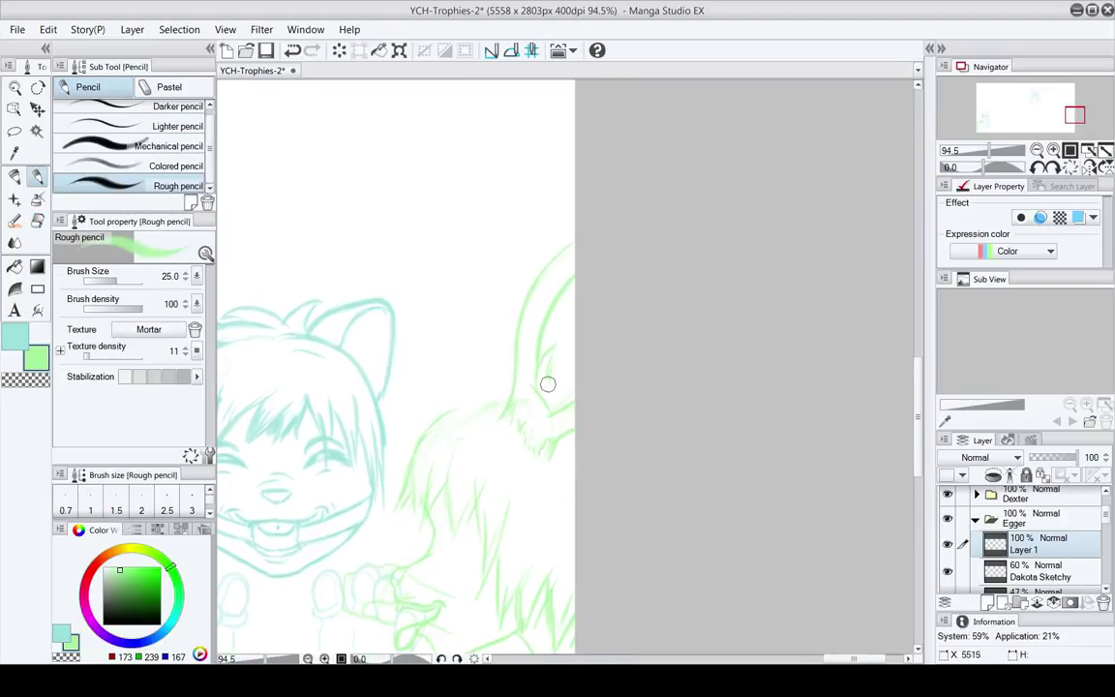
{"action": "key", "text": "e"}
{"action": "key", "text": "p"}
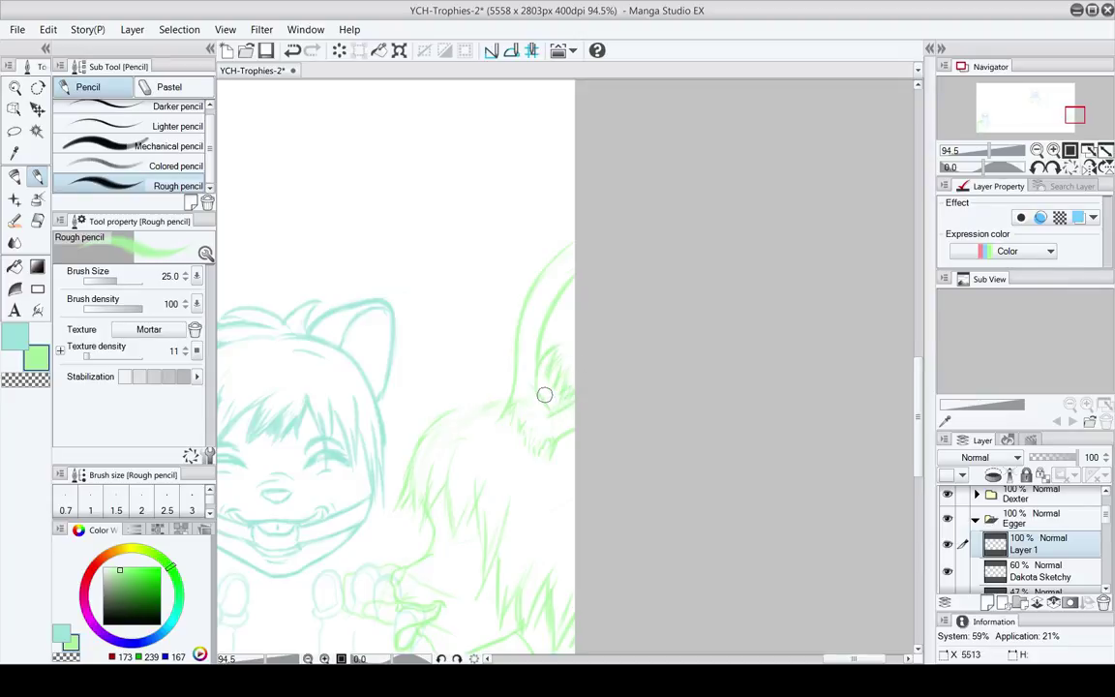
{"action": "mouse_move", "coordinate": [544, 395]}
{"action": "left_mouse_down"}
{"action": "mouse_move", "coordinate": [550, 373]}
{"action": "mouse_move", "coordinate": [533, 344]}
{"action": "mouse_move", "coordinate": [531, 386]}
{"action": "left_mouse_up"}
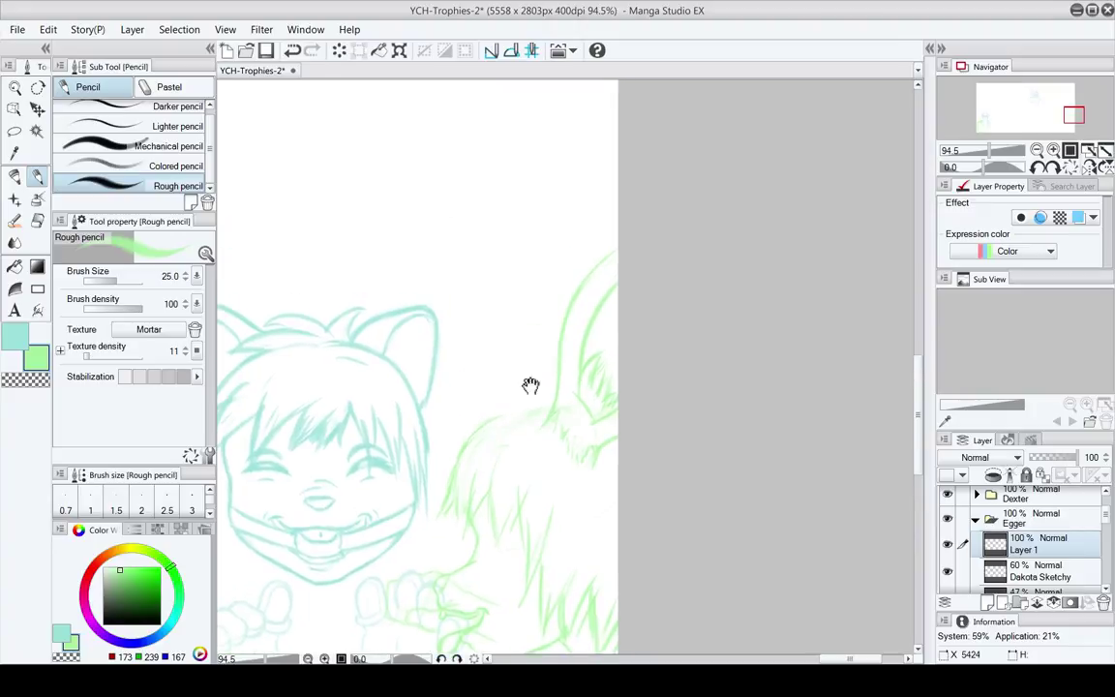
Add swept hair tufts along the top of the green character's head, in front of the large ear
{"action": "left_click_drag", "start_coordinate": [508, 478], "coordinate": [511, 305]}
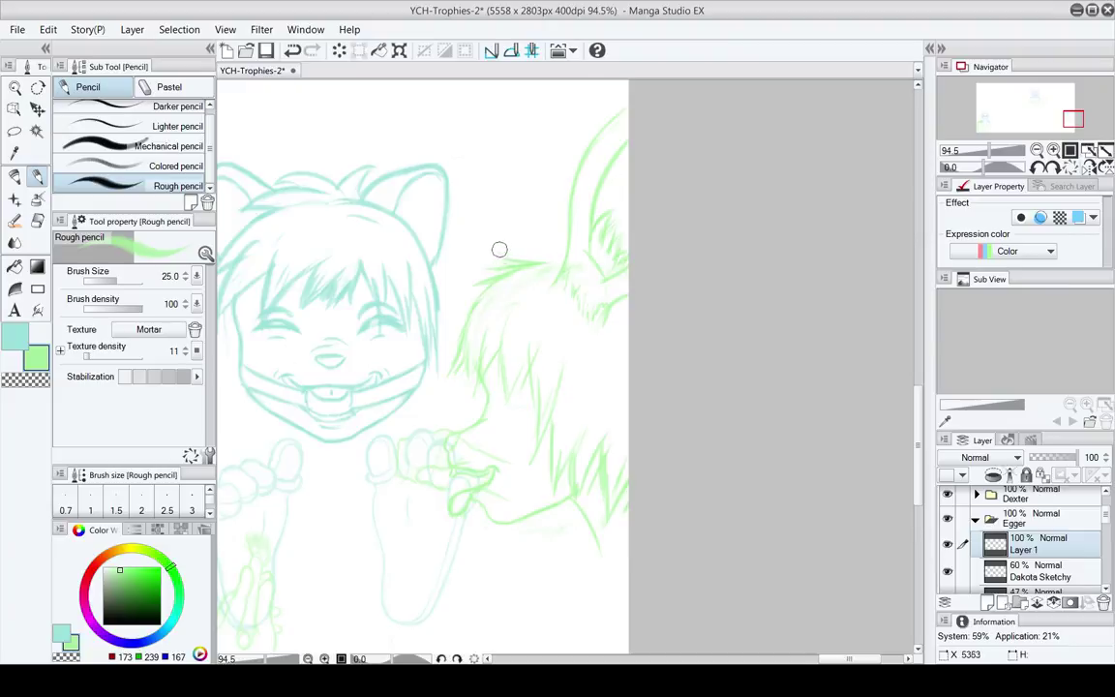
{"action": "key", "text": "e"}
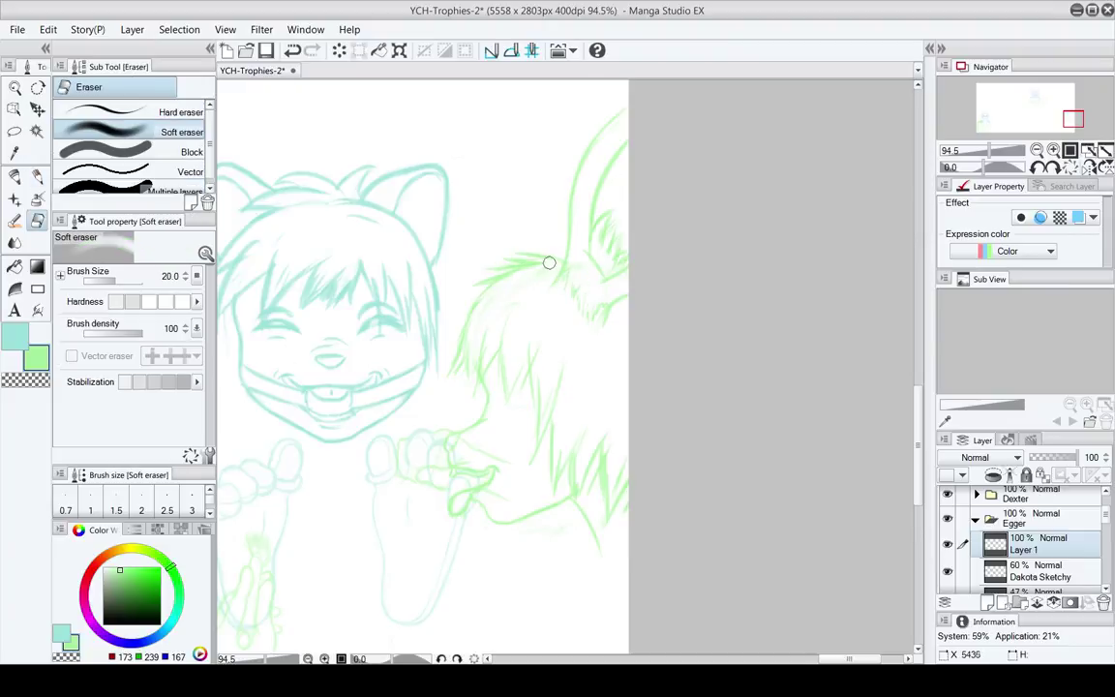
{"action": "key", "text": "p"}
{"action": "key", "text": "e"}
{"action": "mouse_move", "coordinate": [551, 255]}
{"action": "left_mouse_down"}
{"action": "mouse_move", "coordinate": [494, 252]}
{"action": "mouse_move", "coordinate": [536, 257]}
{"action": "left_mouse_up"}
{"action": "key", "text": "p"}
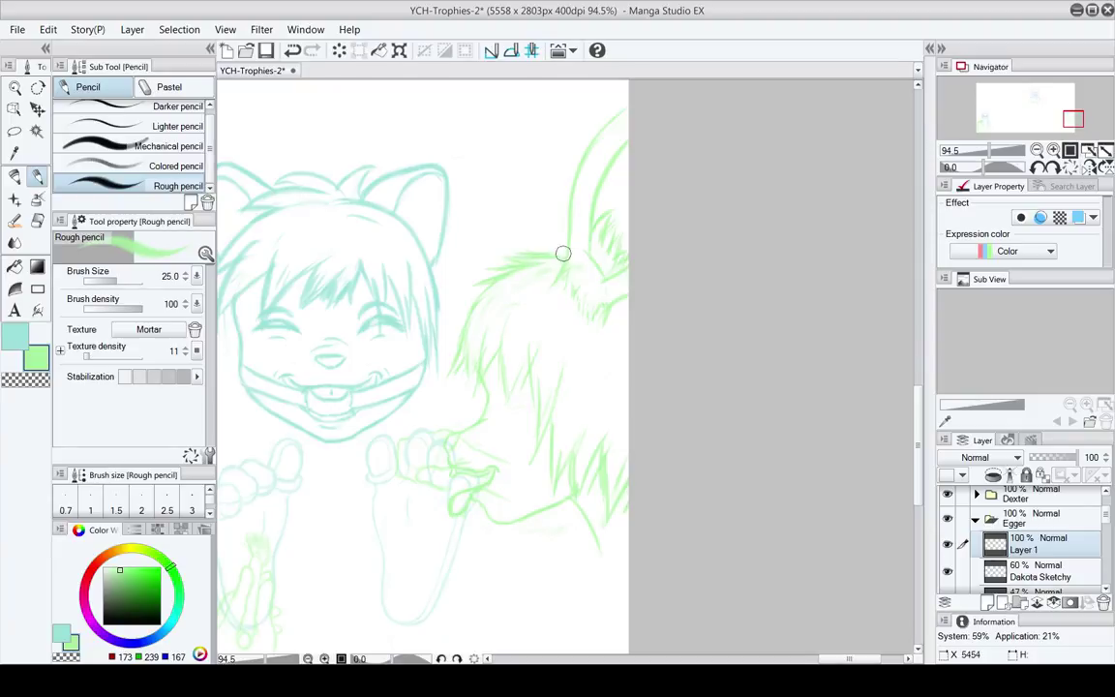
Sketch the green character's far ear as a narrow upright outline with an inner fold line
{"action": "left_click_drag", "start_coordinate": [526, 177], "coordinate": [508, 294]}
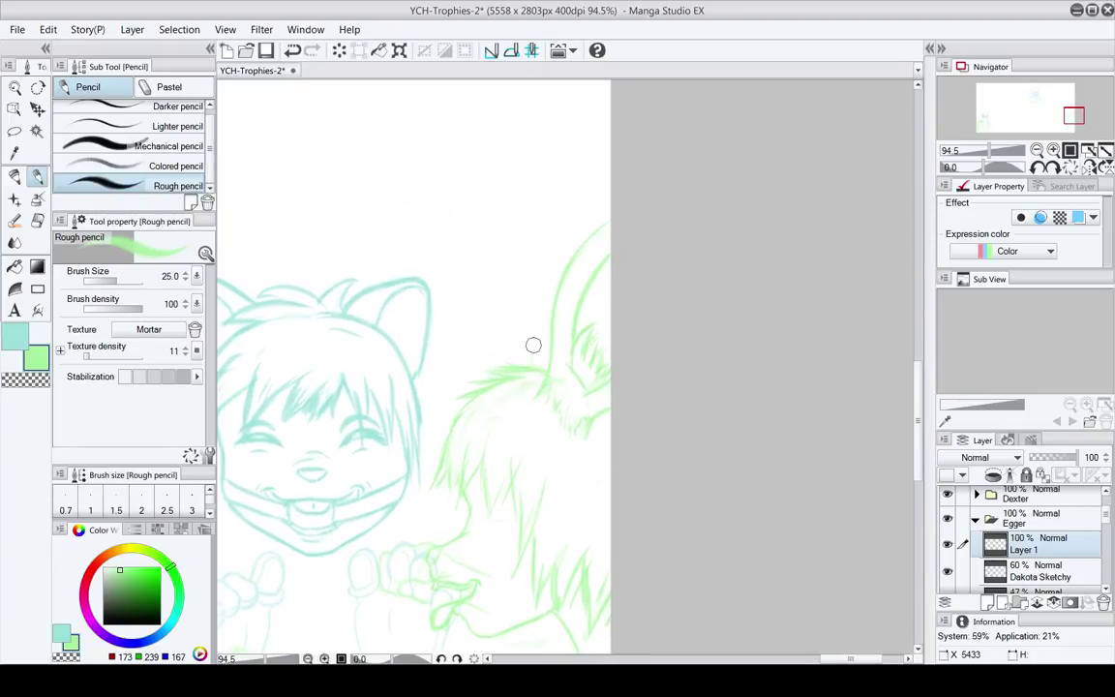
{"action": "scroll", "coordinate": [535, 367], "scroll_direction": "down", "scroll_amount": 1}
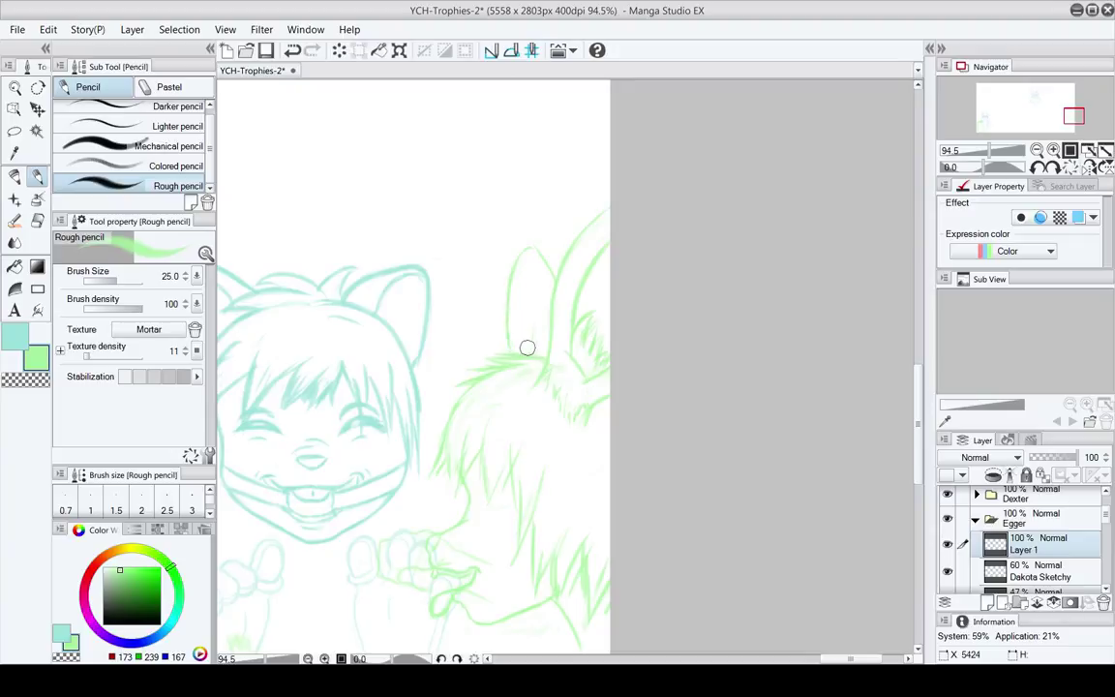
{"action": "left_click_drag", "start_coordinate": [526, 360], "coordinate": [535, 397]}
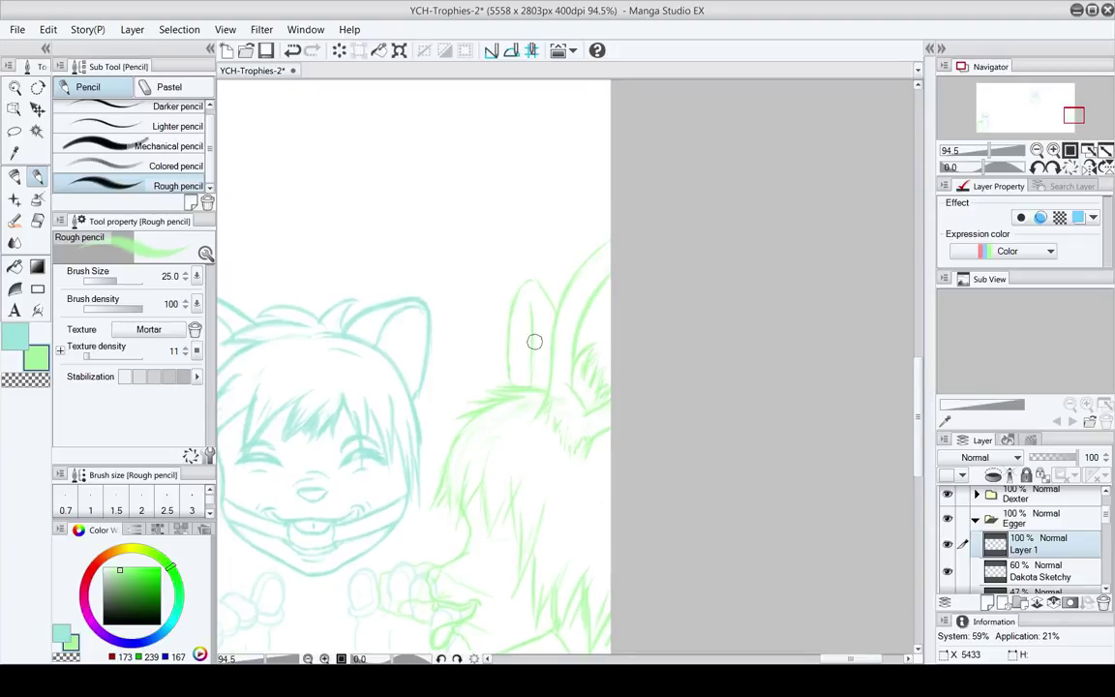
{"action": "left_click_drag", "start_coordinate": [534, 341], "coordinate": [528, 327]}
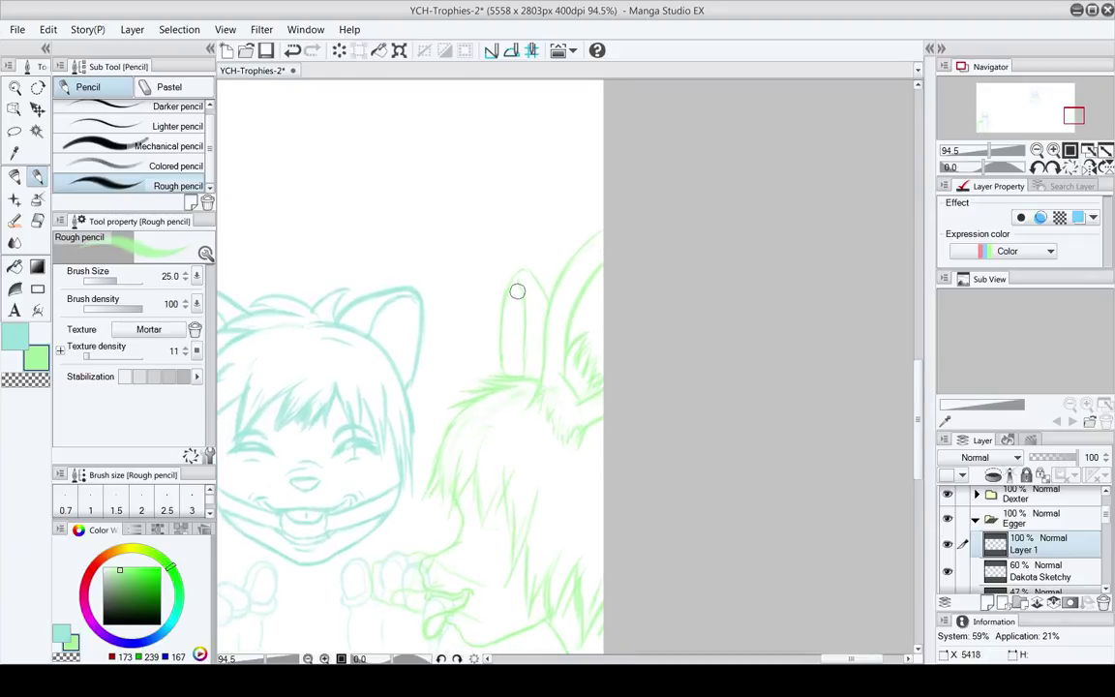
Erase the far ear's rounded tip and inner line, and redraw them as a pointed ear
{"action": "key", "text": "e"}
{"action": "mouse_move", "coordinate": [548, 292]}
{"action": "left_mouse_down"}
{"action": "mouse_move", "coordinate": [526, 270]}
{"action": "mouse_move", "coordinate": [542, 286]}
{"action": "left_mouse_up"}
{"action": "key", "text": "p"}
{"action": "key", "text": "e"}
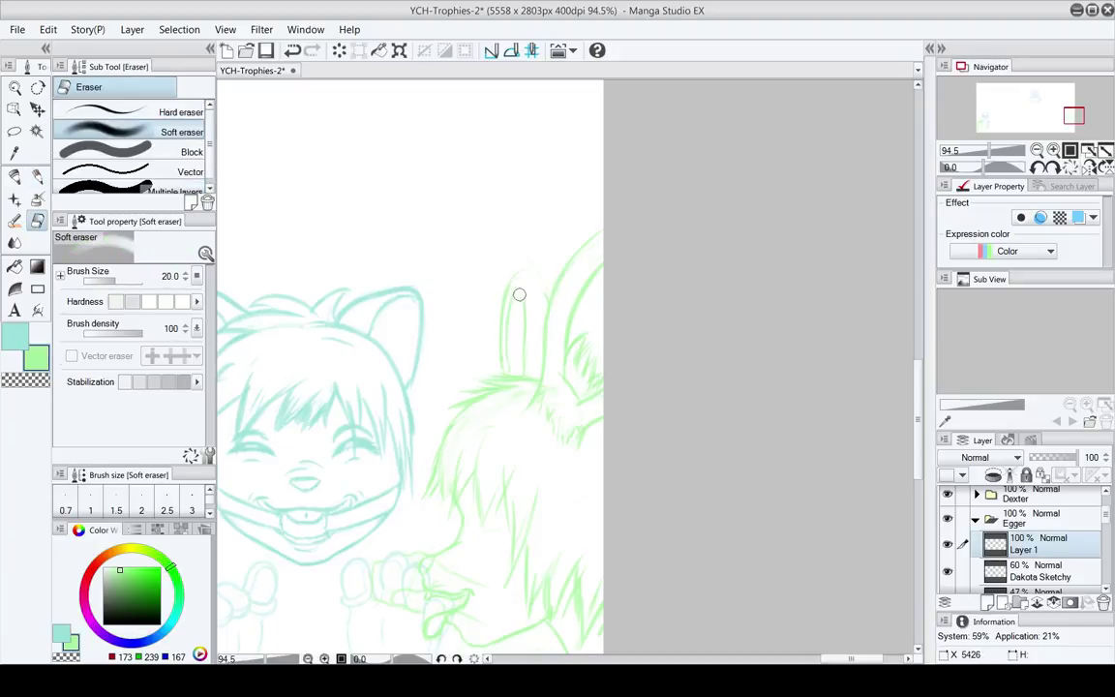
{"action": "key", "text": "p"}
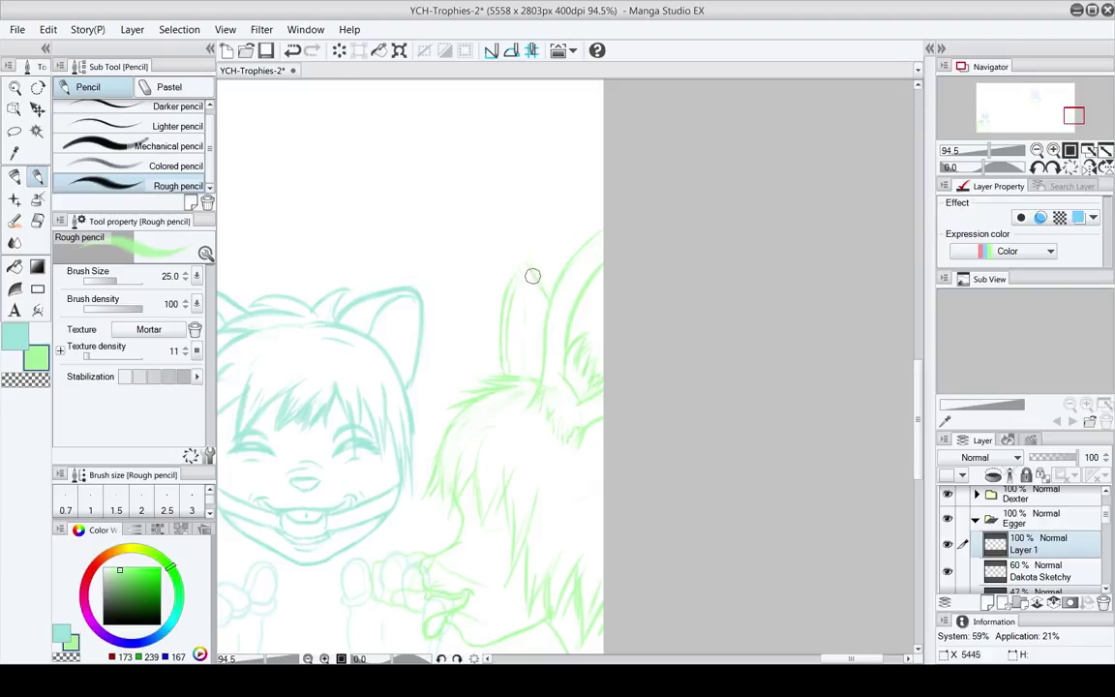
{"action": "key", "text": "e"}
{"action": "key", "text": "p"}
{"action": "key", "text": "e"}
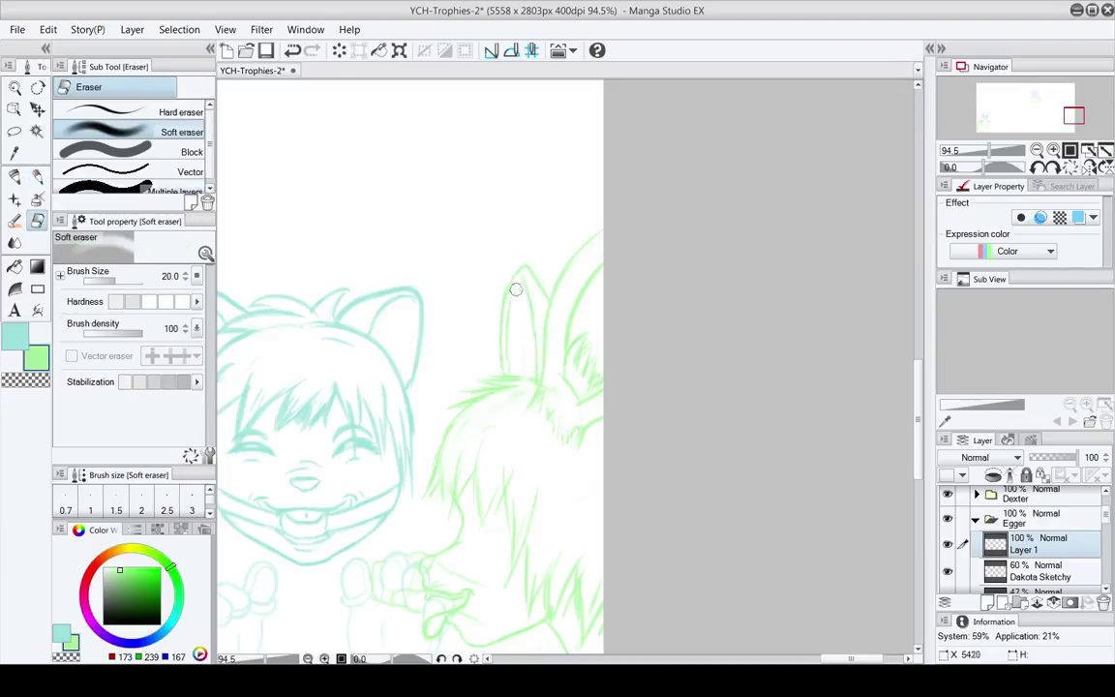
Refine the far ear's outer edge and inner contour by alternating Rough pencil strokes and Soft eraser touch-ups
{"action": "key", "text": "p"}
{"action": "key", "text": "e"}
{"action": "key", "text": "p"}
{"action": "key", "text": "e"}
{"action": "key", "text": "p"}
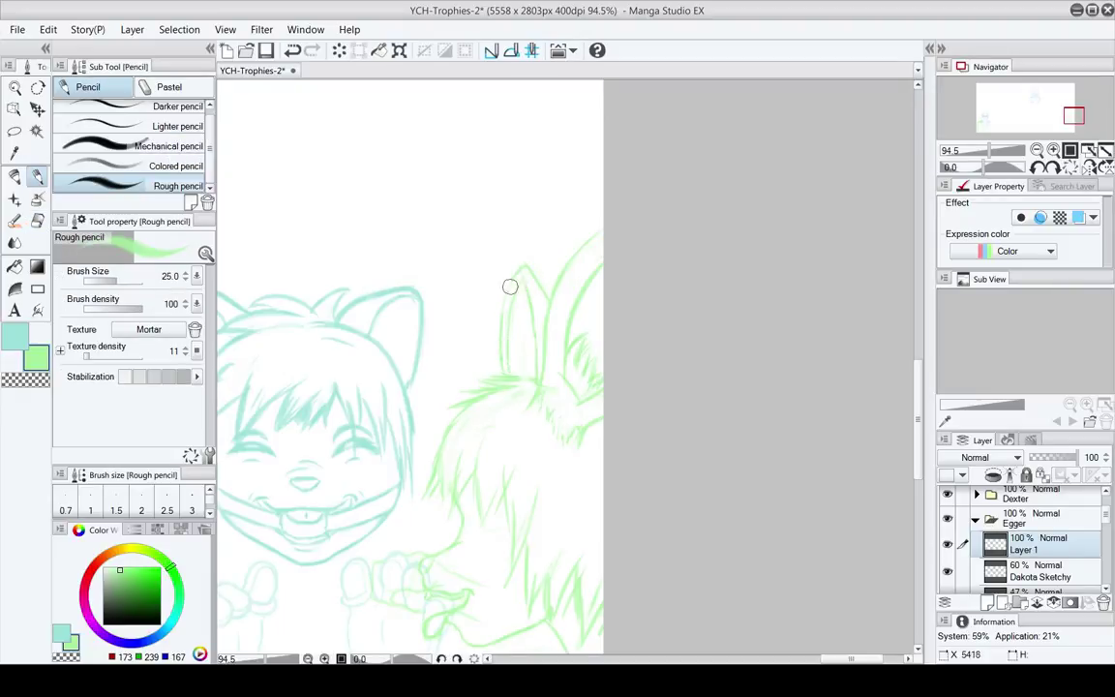
{"action": "key", "text": "e"}
{"action": "key", "text": "p"}
{"action": "key", "text": "e"}
{"action": "key", "text": "p"}
{"action": "key", "text": "e"}
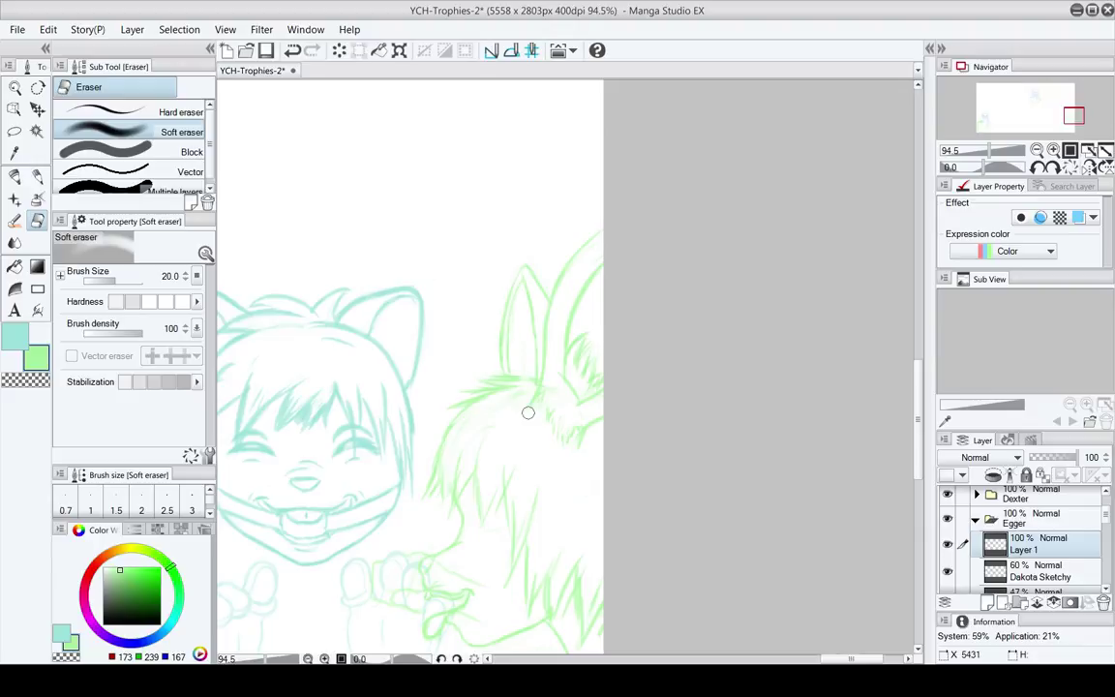
Touch up the hair around the base of the green character's ears and save the drawing
{"action": "left_click_drag", "start_coordinate": [528, 414], "coordinate": [513, 365]}
{"action": "key", "text": "p"}
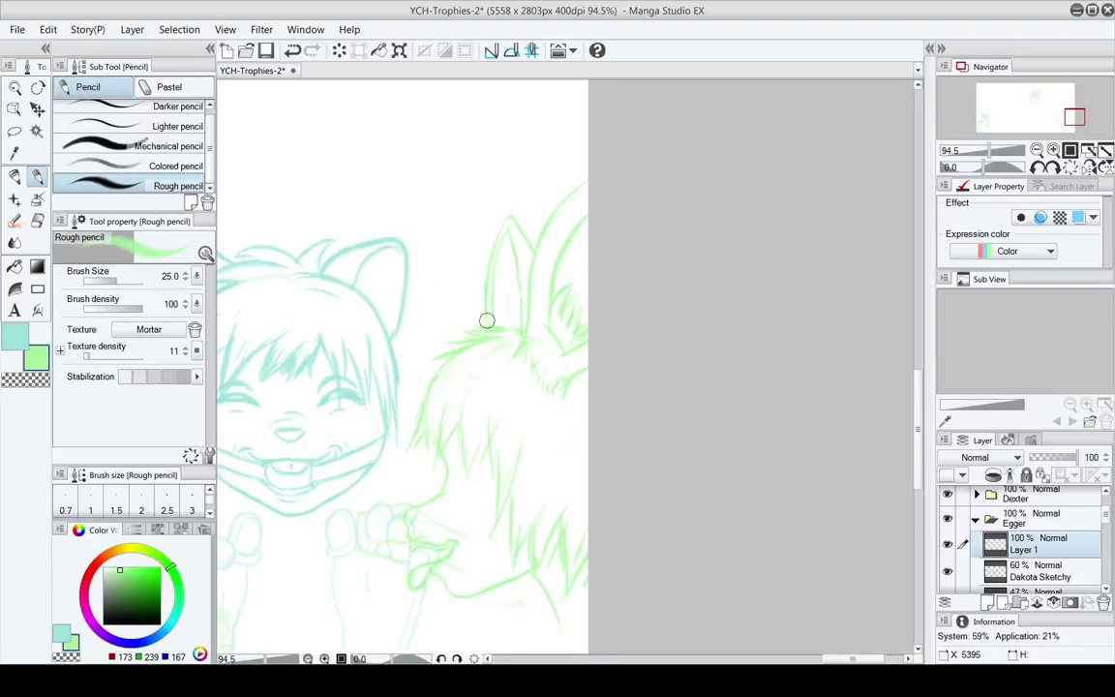
{"action": "left_click_drag", "start_coordinate": [508, 313], "coordinate": [514, 360]}
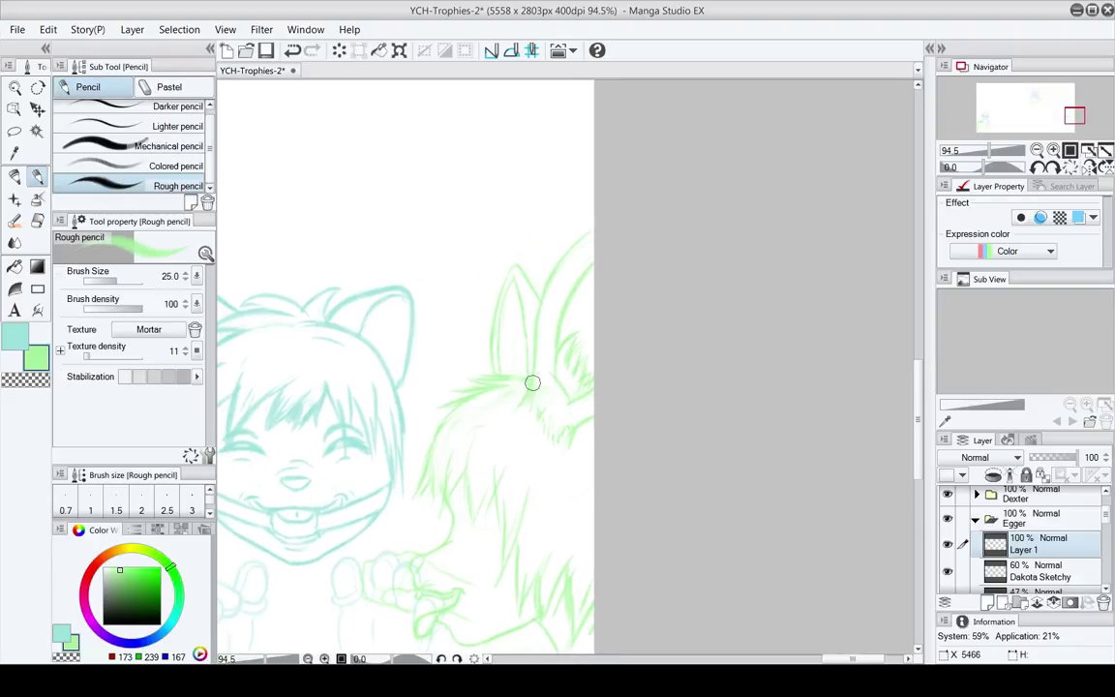
{"action": "left_click_drag", "start_coordinate": [532, 390], "coordinate": [503, 351]}
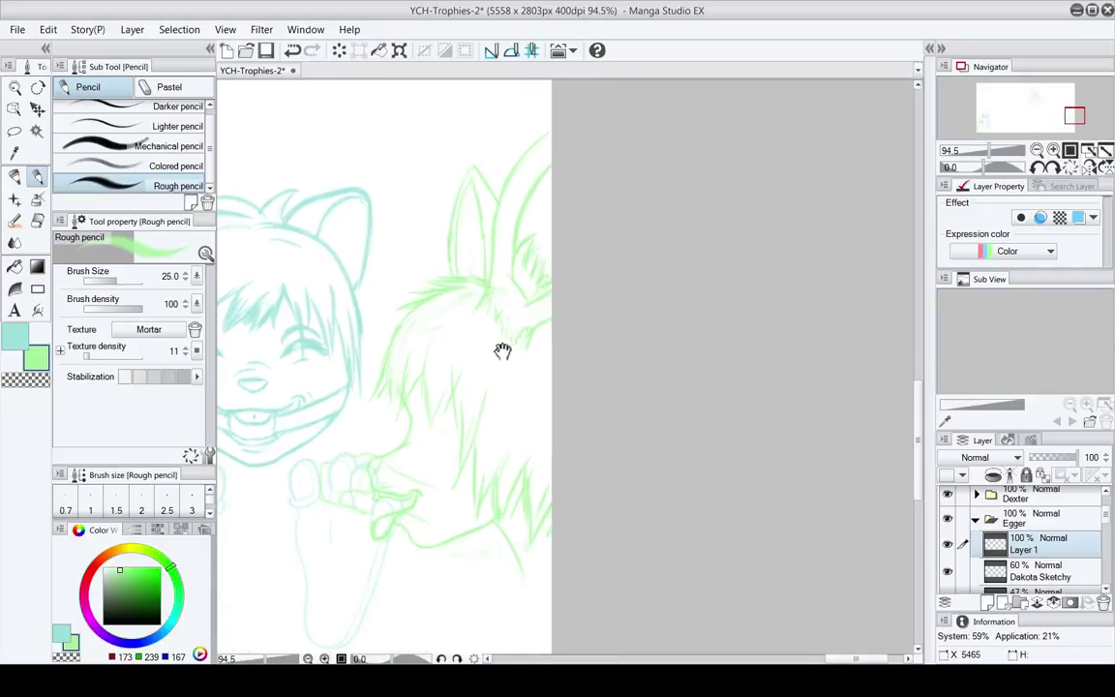
{"action": "key", "text": "e"}
{"action": "scroll", "coordinate": [489, 307], "scroll_direction": "down", "scroll_amount": 3}
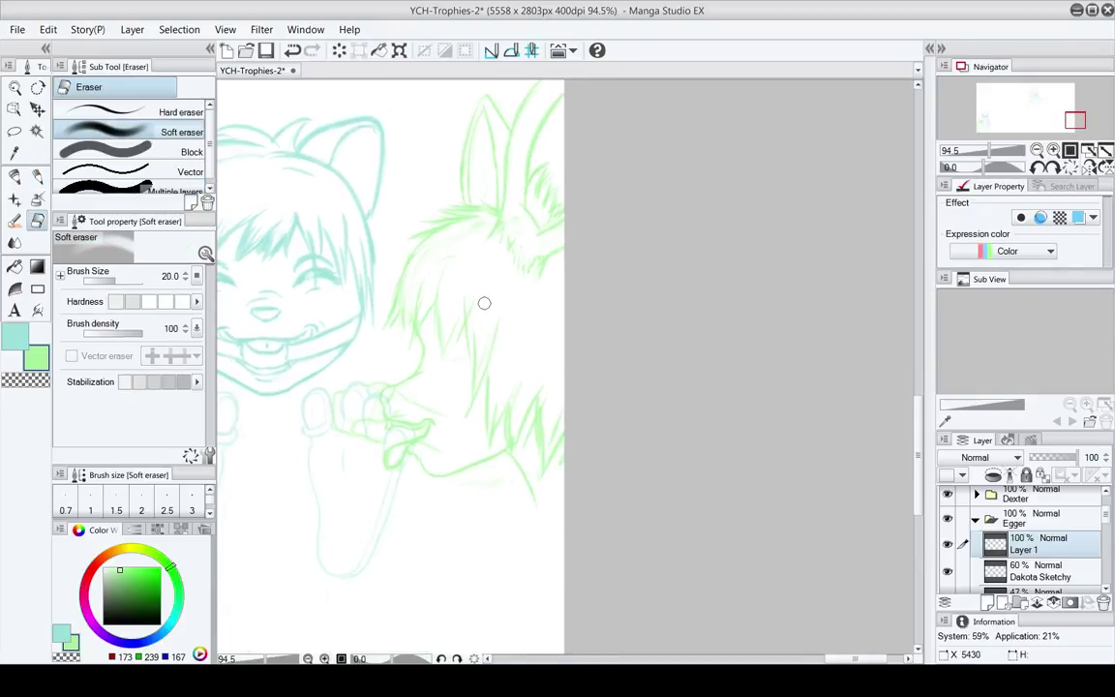
{"action": "key", "text": "ctrl+s"}
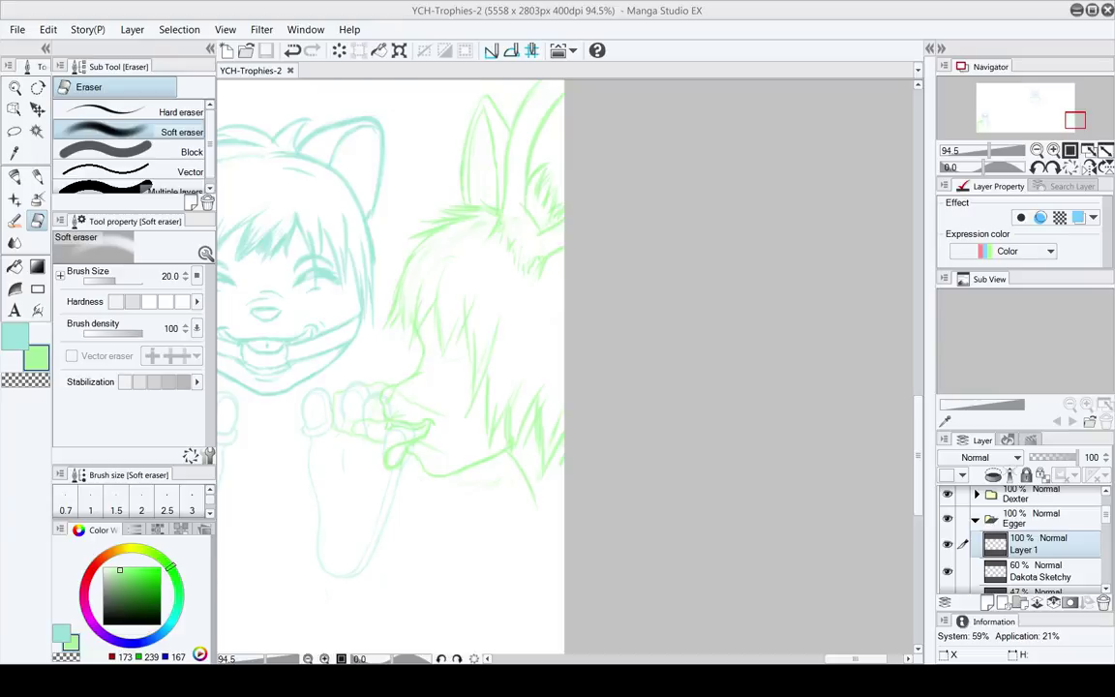
Select the green hand and arm on the Dakota Sketchy layer with a Lasso marquee
{"action": "mouse_move", "coordinate": [513, 470]}
{"action": "left_mouse_down"}
{"action": "mouse_move", "coordinate": [550, 443]}
{"action": "mouse_move", "coordinate": [558, 419]}
{"action": "mouse_move", "coordinate": [513, 391]}
{"action": "mouse_move", "coordinate": [540, 404]}
{"action": "mouse_move", "coordinate": [556, 343]}
{"action": "mouse_move", "coordinate": [597, 417]}
{"action": "mouse_move", "coordinate": [531, 428]}
{"action": "left_mouse_up"}
{"action": "left_click", "coordinate": [14, 88]}
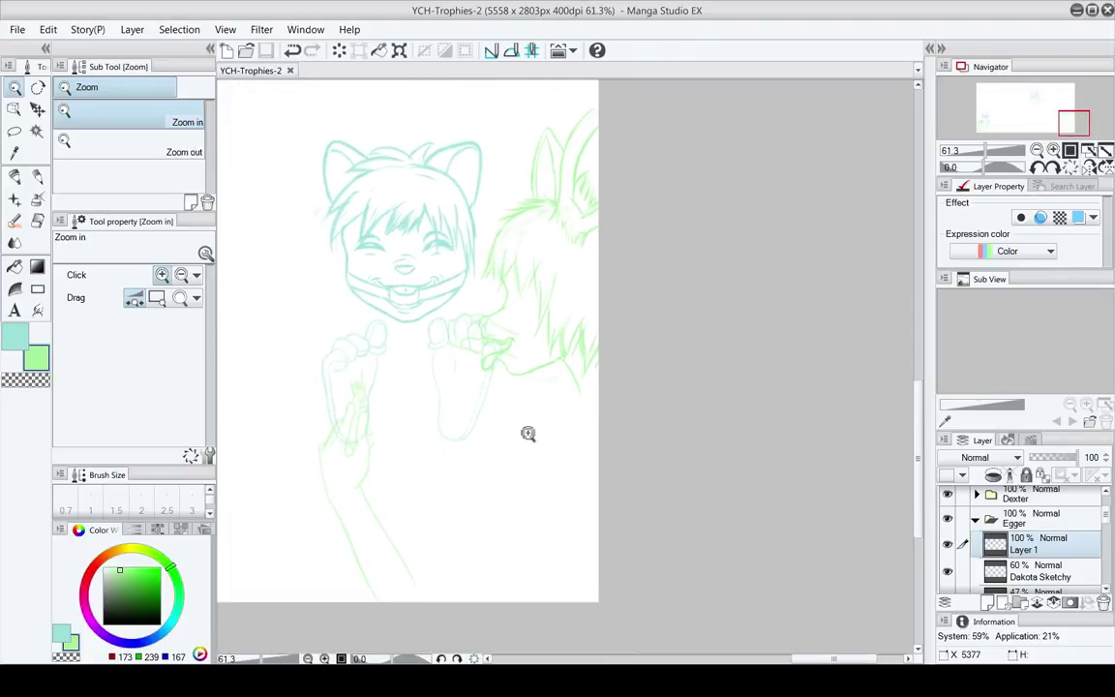
{"action": "left_click_drag", "start_coordinate": [466, 500], "coordinate": [490, 455]}
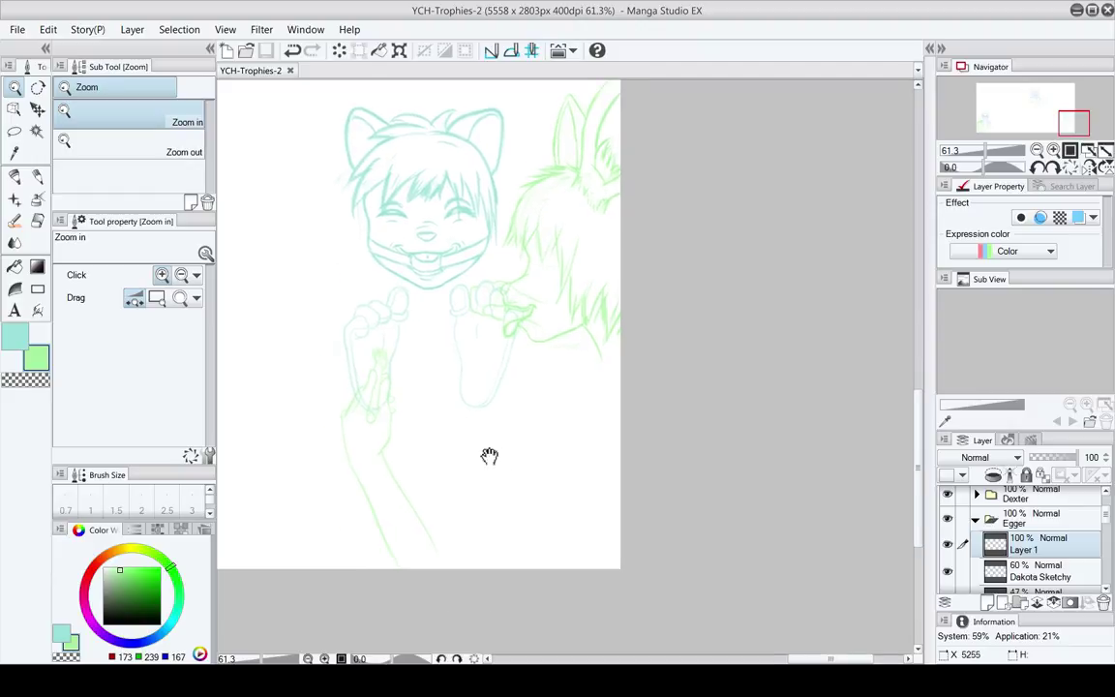
{"action": "left_click_drag", "start_coordinate": [543, 361], "coordinate": [526, 363]}
{"action": "key", "text": "p"}
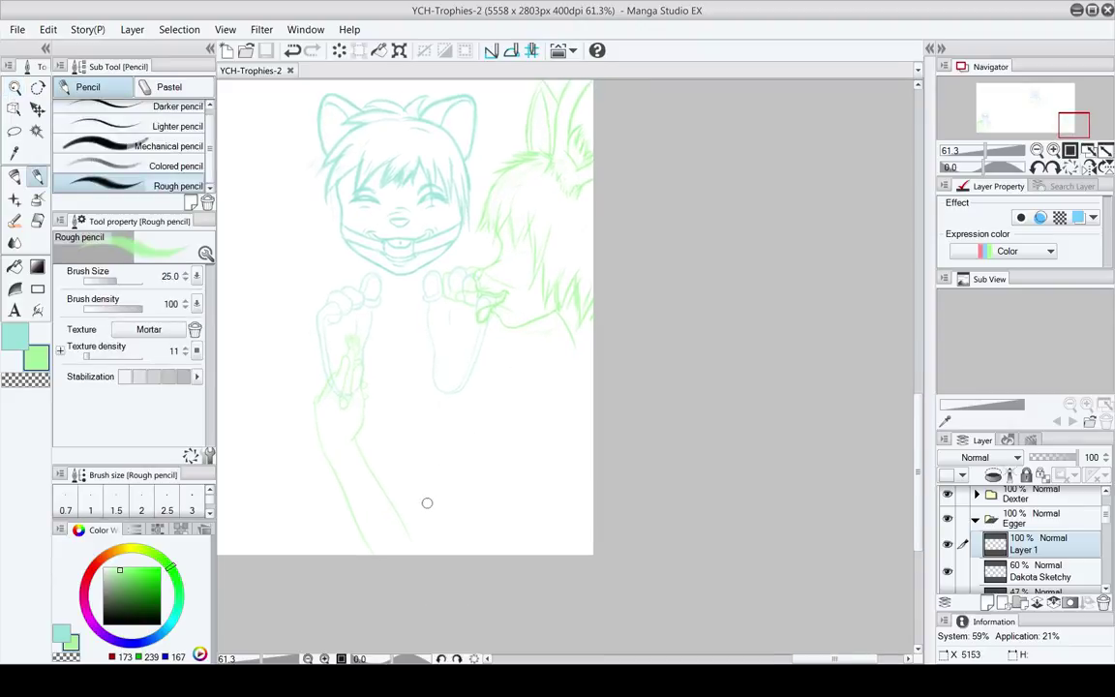
{"action": "left_click_drag", "start_coordinate": [522, 431], "coordinate": [507, 436]}
{"action": "left_click_drag", "start_coordinate": [436, 481], "coordinate": [492, 448]}
{"action": "left_click", "coordinate": [1036, 571]}
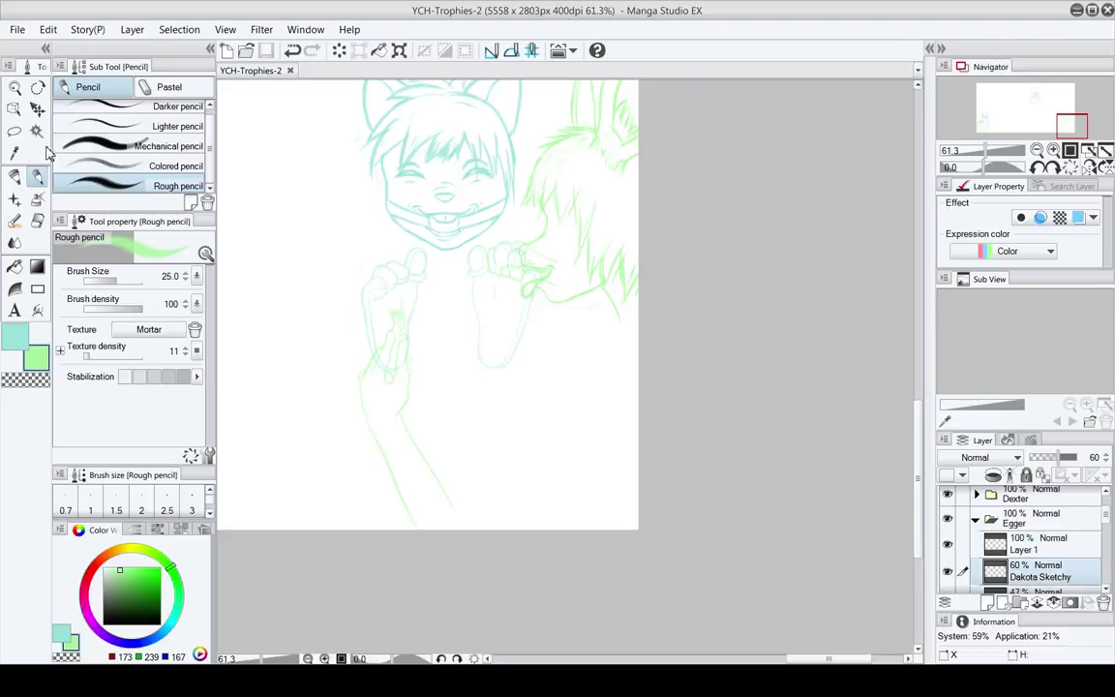
{"action": "left_click", "coordinate": [14, 133]}
{"action": "mouse_move", "coordinate": [366, 312]}
{"action": "left_mouse_down"}
{"action": "mouse_move", "coordinate": [401, 563]}
{"action": "mouse_move", "coordinate": [472, 325]}
{"action": "mouse_move", "coordinate": [416, 287]}
{"action": "left_mouse_up"}
Rotate the selected hand and arm to about -34°, scale them to about 122%, reposition them below the foot, and deselect
{"action": "key", "text": "ctrl+t"}
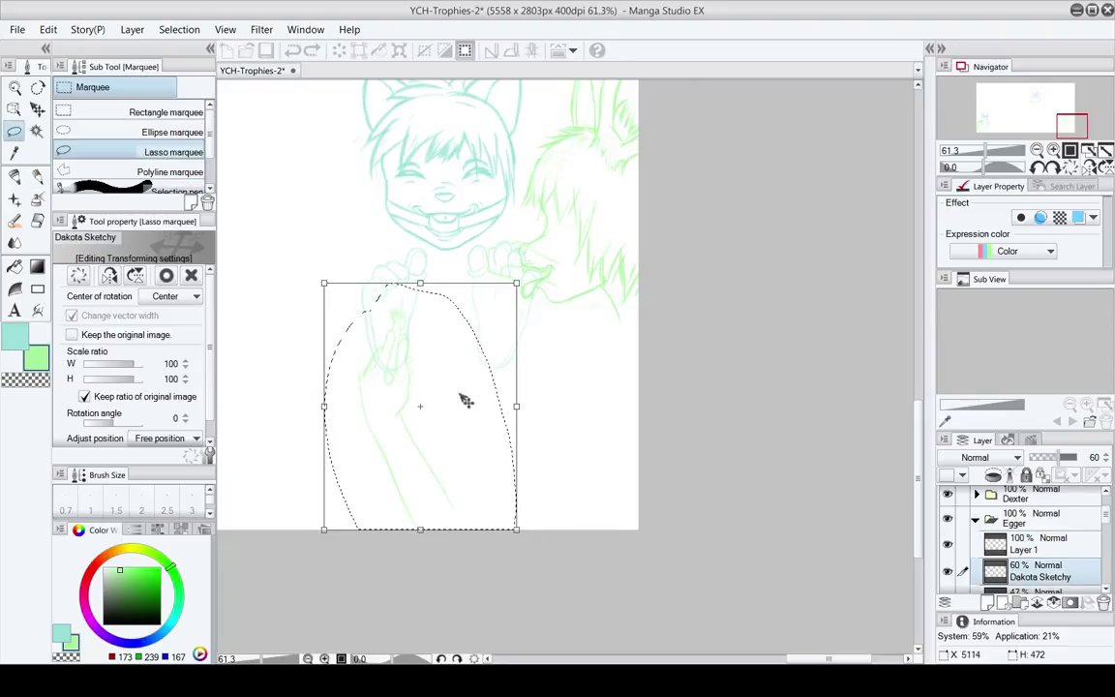
{"action": "left_click_drag", "start_coordinate": [527, 408], "coordinate": [500, 367]}
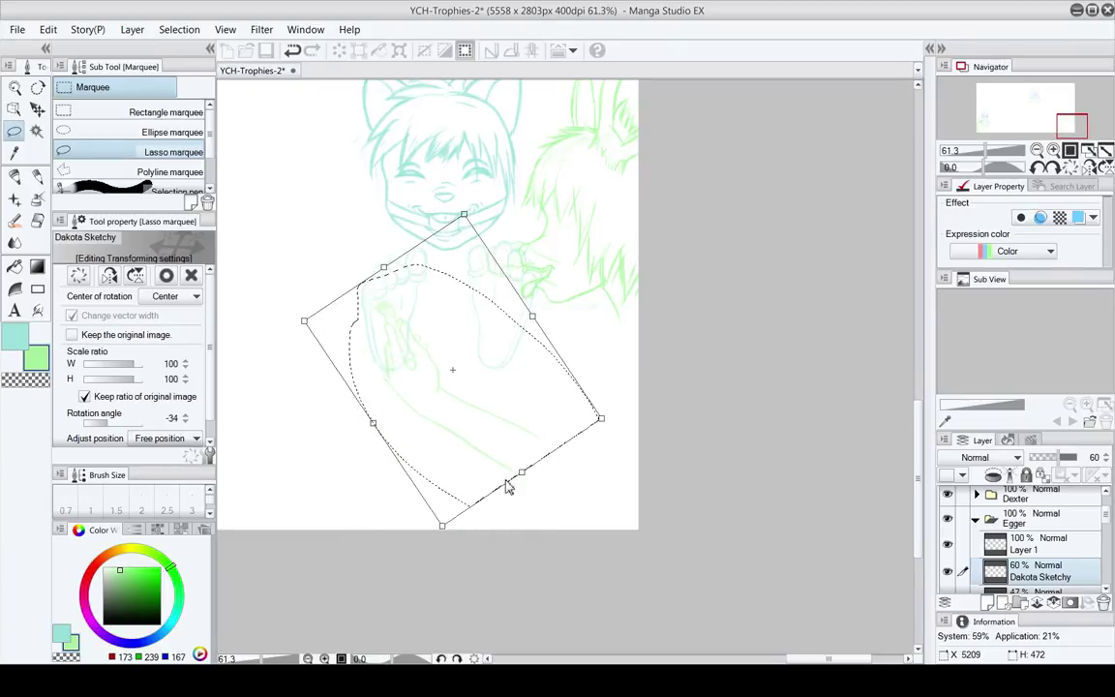
{"action": "left_click_drag", "start_coordinate": [522, 474], "coordinate": [570, 511]}
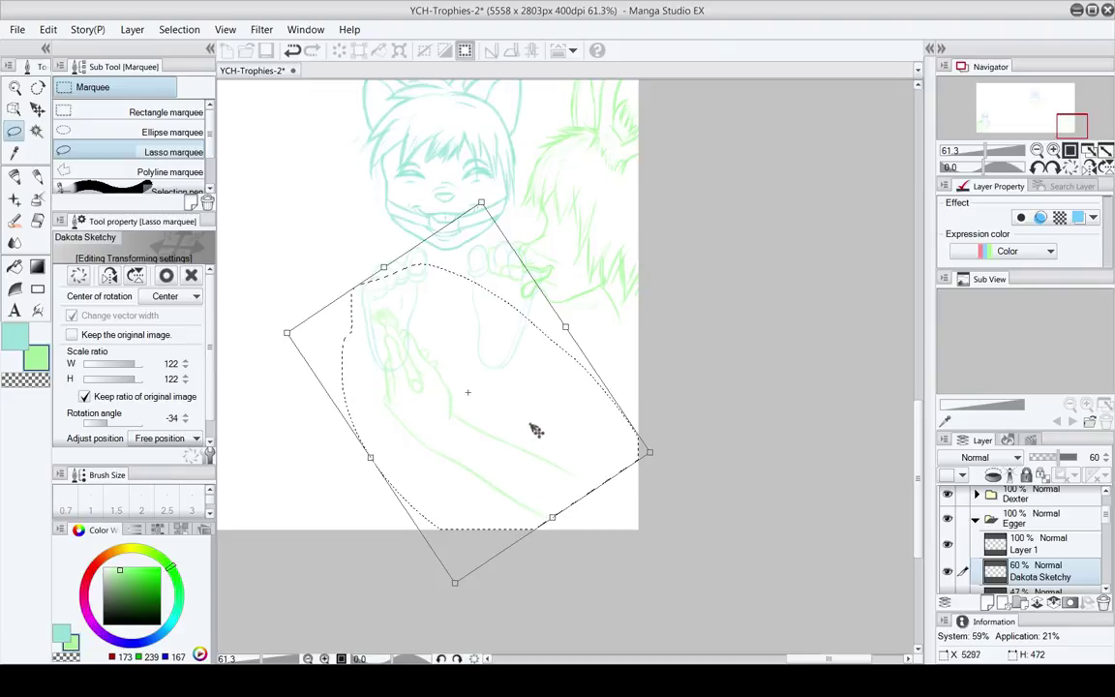
{"action": "mouse_move", "coordinate": [536, 425]}
{"action": "left_mouse_down"}
{"action": "mouse_move", "coordinate": [532, 415]}
{"action": "mouse_move", "coordinate": [535, 450]}
{"action": "mouse_move", "coordinate": [531, 423]}
{"action": "left_mouse_up"}
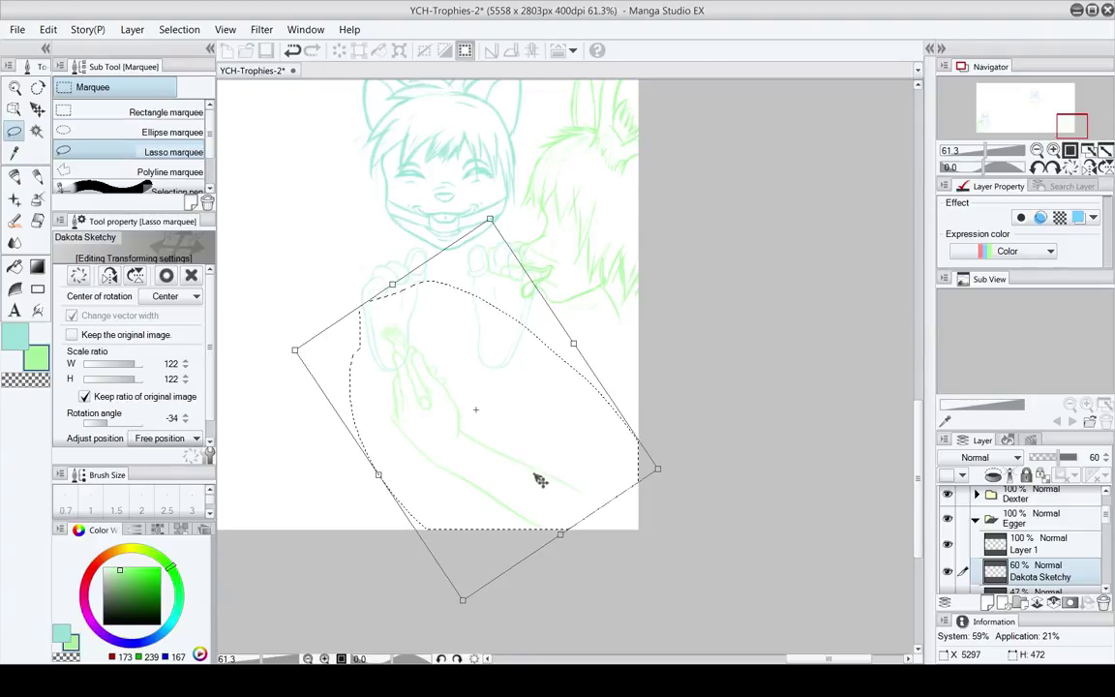
{"action": "left_click_drag", "start_coordinate": [548, 448], "coordinate": [545, 462]}
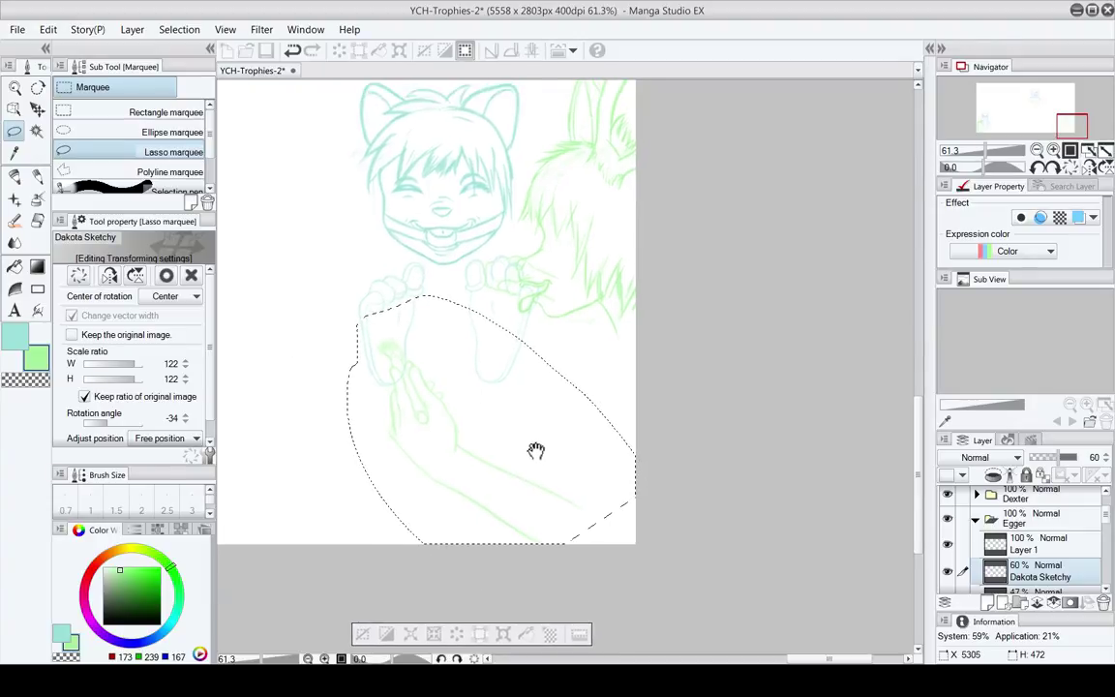
{"action": "key", "text": "Escape"}
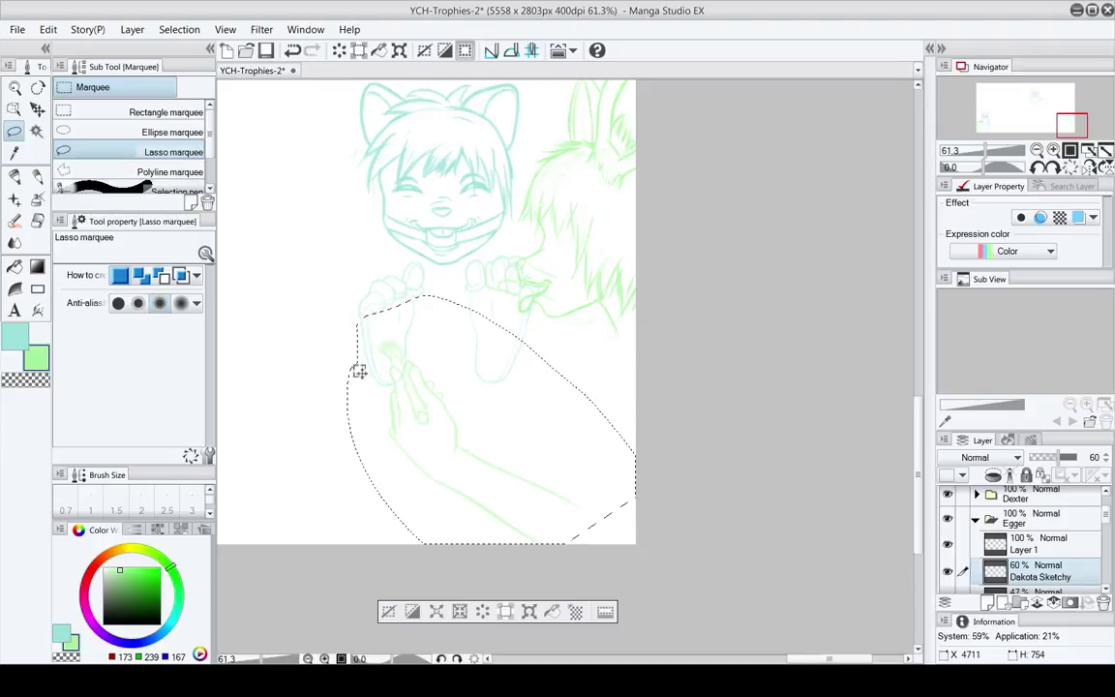
{"action": "left_click", "coordinate": [385, 616]}
Lasso the green forearm lines, rotate them about the wrist to roughly -15°, and deselect
{"action": "left_click_drag", "start_coordinate": [466, 437], "coordinate": [426, 456]}
{"action": "mouse_move", "coordinate": [487, 545]}
{"action": "left_mouse_down"}
{"action": "mouse_move", "coordinate": [575, 438]}
{"action": "mouse_move", "coordinate": [470, 437]}
{"action": "left_mouse_up"}
{"action": "left_click", "coordinate": [545, 562]}
{"action": "left_click_drag", "start_coordinate": [518, 492], "coordinate": [439, 463]}
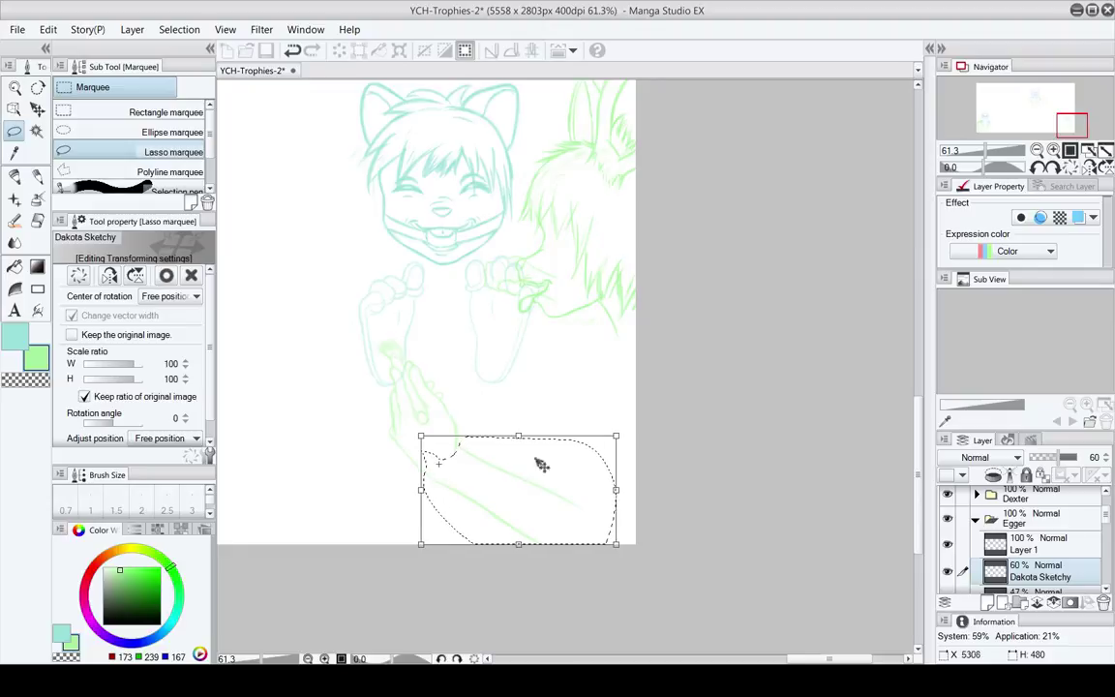
{"action": "left_click_drag", "start_coordinate": [627, 429], "coordinate": [575, 340]}
{"action": "left_click_drag", "start_coordinate": [507, 485], "coordinate": [521, 489]}
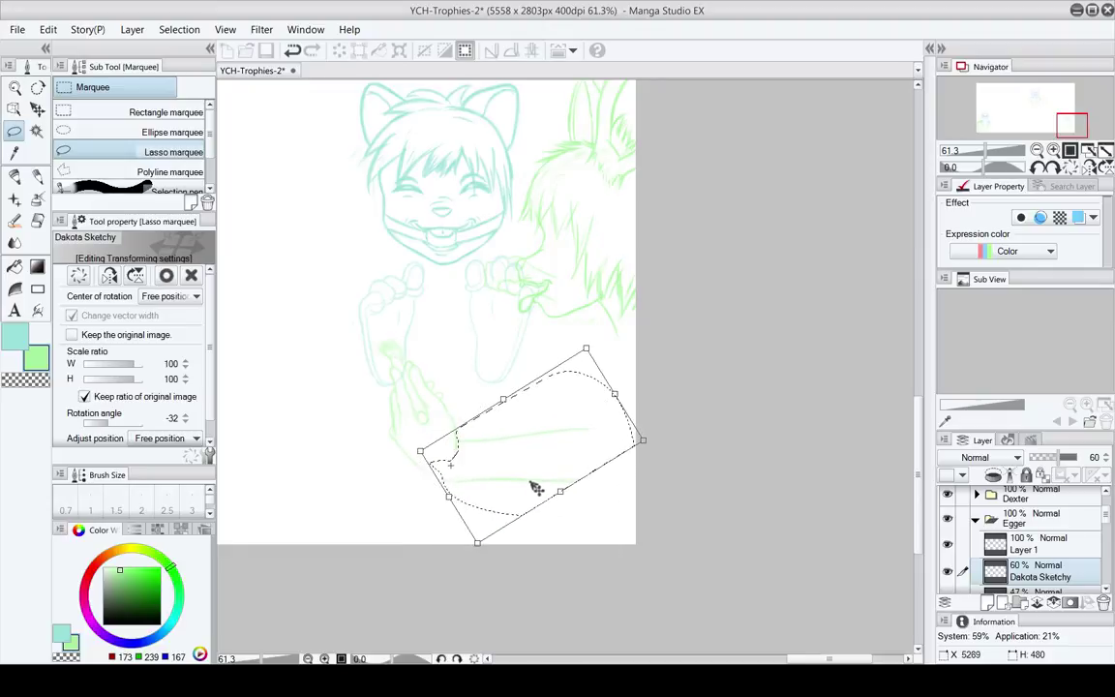
{"action": "mouse_move", "coordinate": [644, 431]}
{"action": "left_mouse_down"}
{"action": "mouse_move", "coordinate": [653, 398]}
{"action": "mouse_move", "coordinate": [672, 418]}
{"action": "mouse_move", "coordinate": [639, 436]}
{"action": "left_mouse_up"}
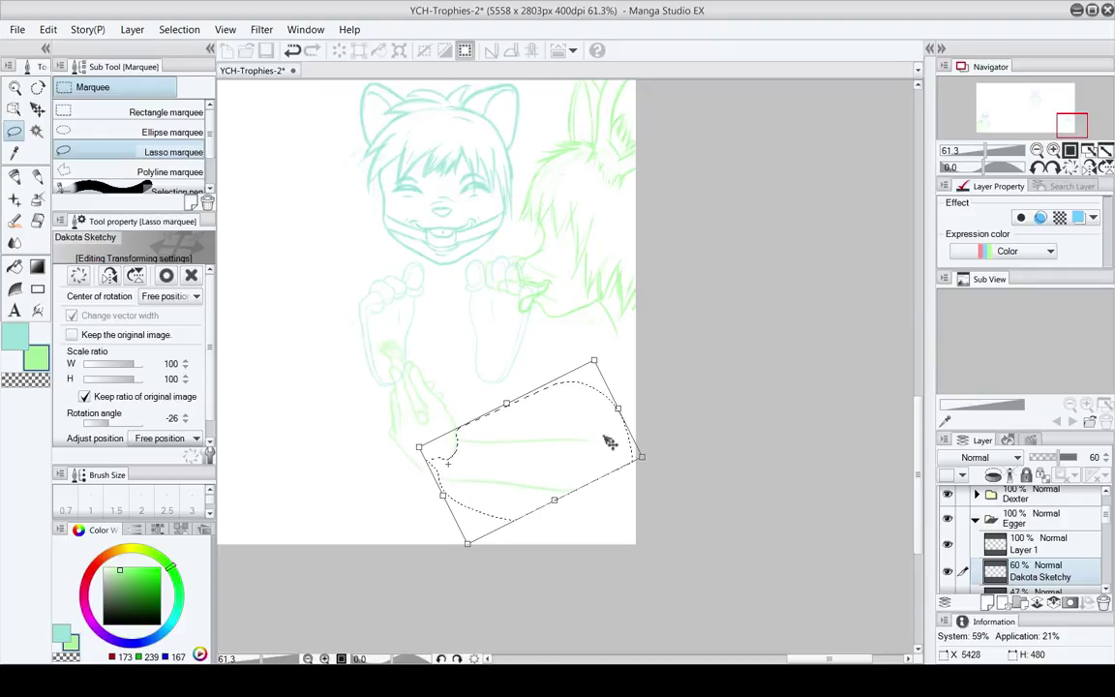
{"action": "left_click_drag", "start_coordinate": [661, 449], "coordinate": [612, 471]}
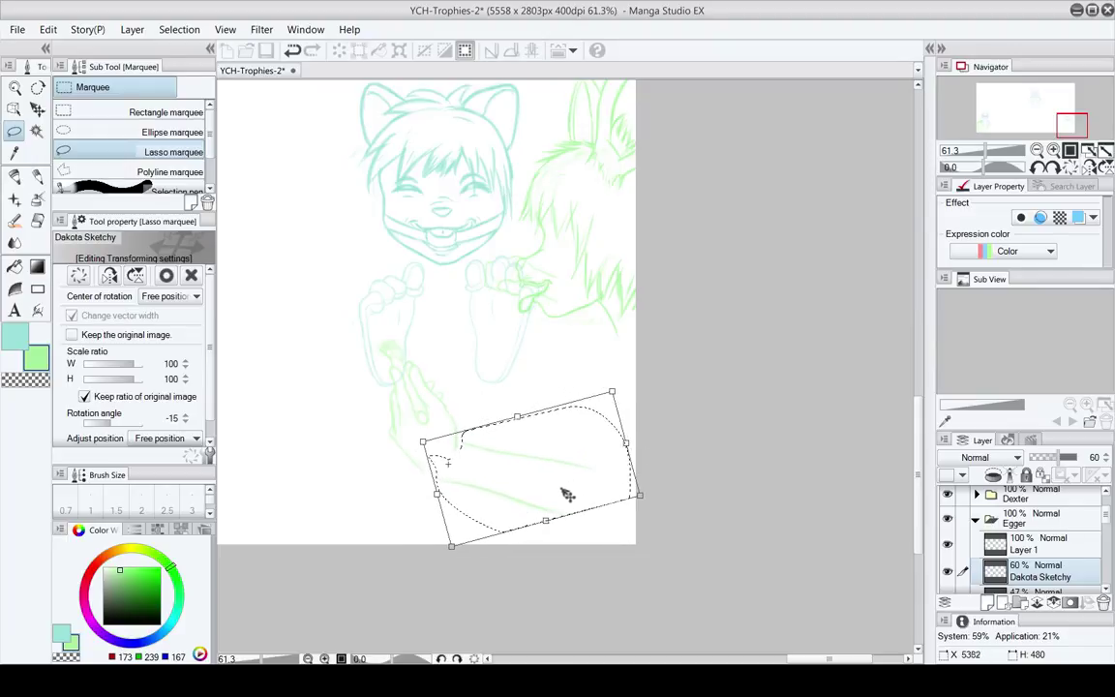
{"action": "key", "text": "Return"}
{"action": "left_click", "coordinate": [418, 553]}
Sketch the green character's elbow and upper arm with the Rough pencil, clean up with the Soft eraser, and save the drawing
{"action": "left_click_drag", "start_coordinate": [522, 392], "coordinate": [493, 413]}
{"action": "key", "text": "p"}
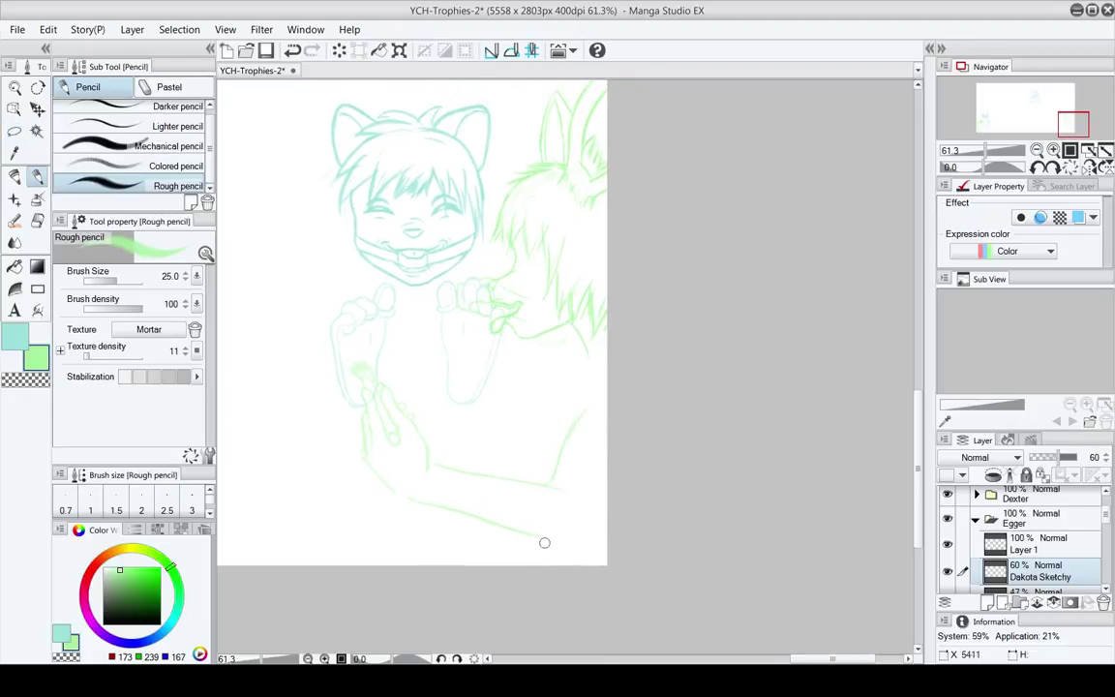
{"action": "key", "text": "e"}
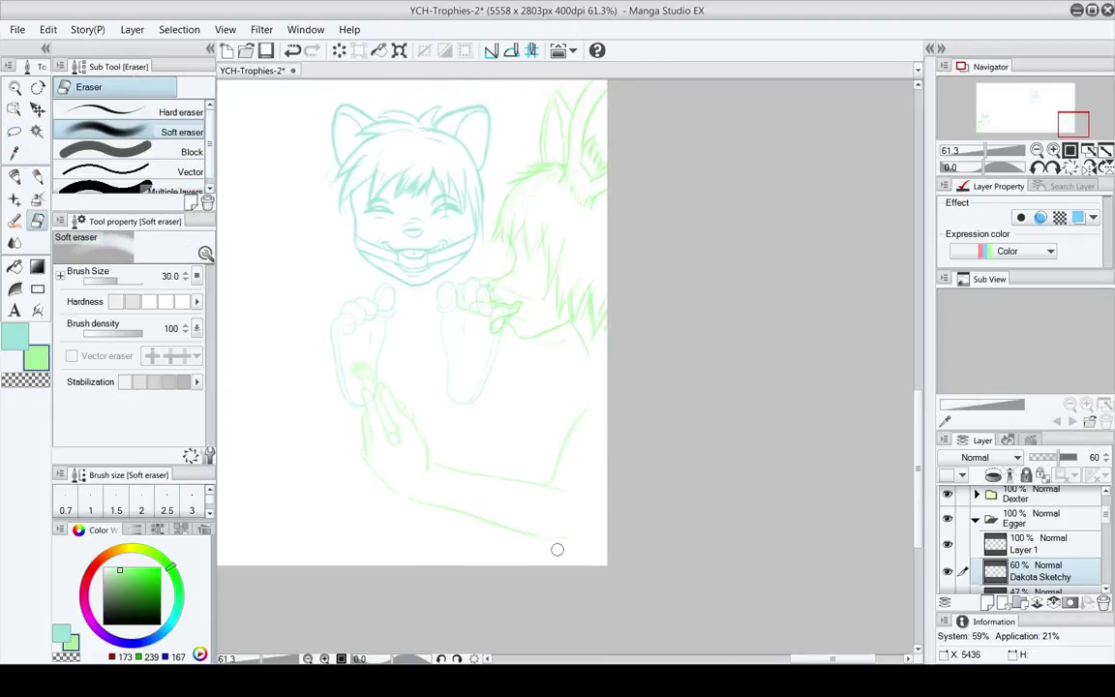
{"action": "key", "text": "p"}
{"action": "mouse_move", "coordinate": [517, 532]}
{"action": "left_mouse_down"}
{"action": "mouse_move", "coordinate": [579, 540]}
{"action": "mouse_move", "coordinate": [614, 478]}
{"action": "left_mouse_up"}
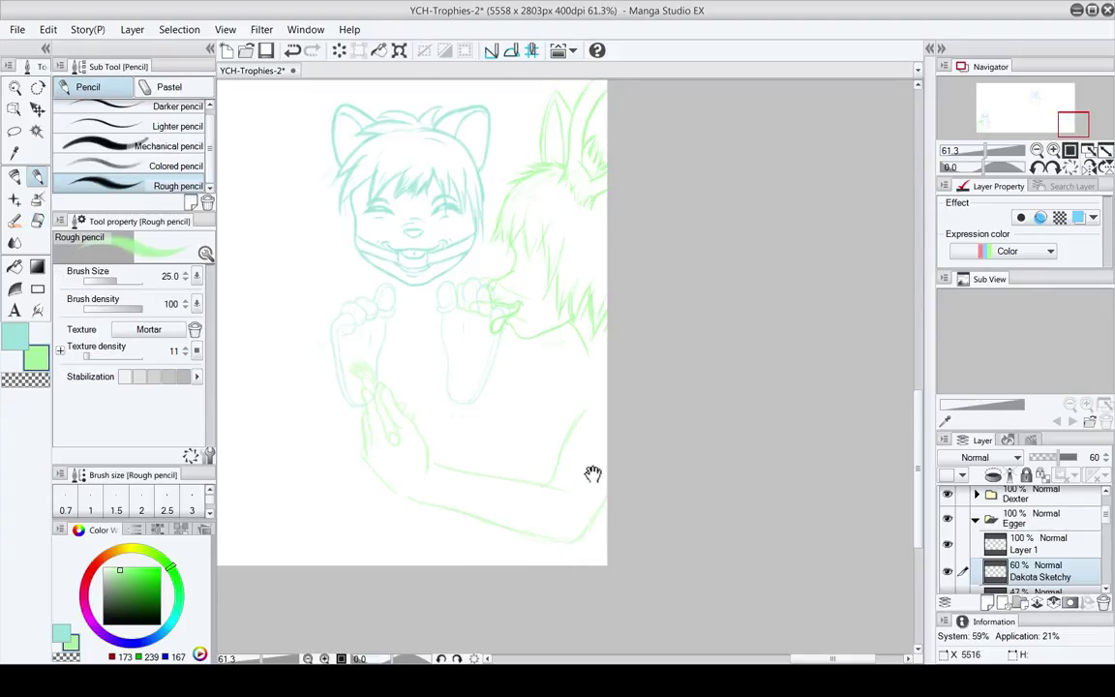
{"action": "scroll", "coordinate": [581, 473], "scroll_direction": "up", "scroll_amount": 1}
{"action": "key", "text": "e"}
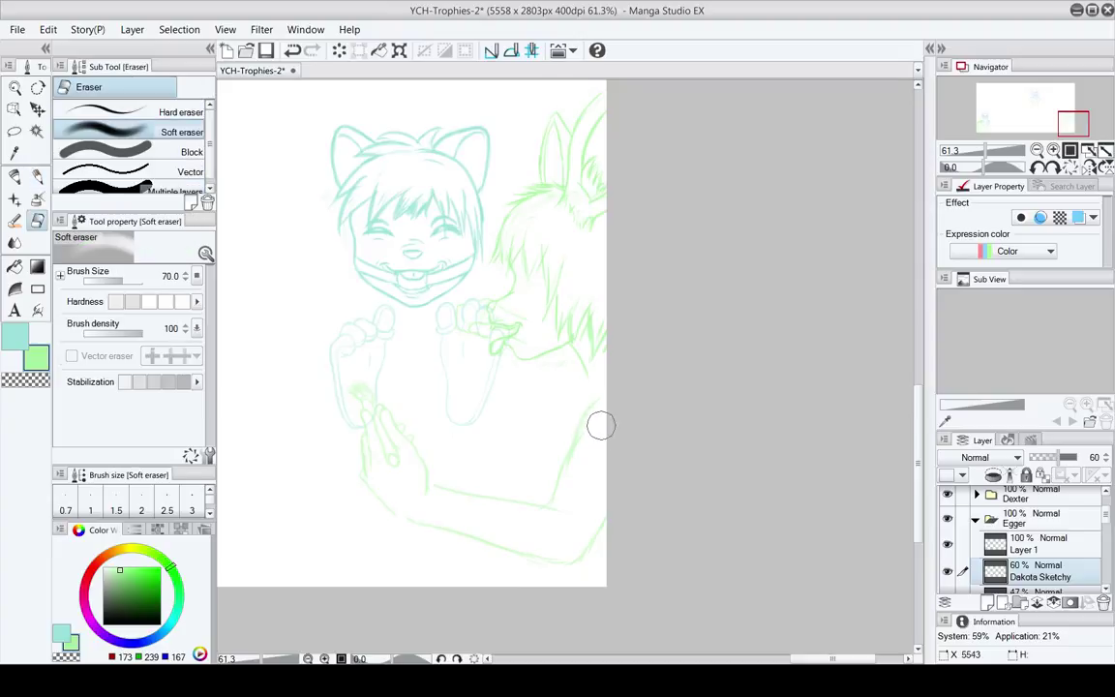
{"action": "key", "text": "p"}
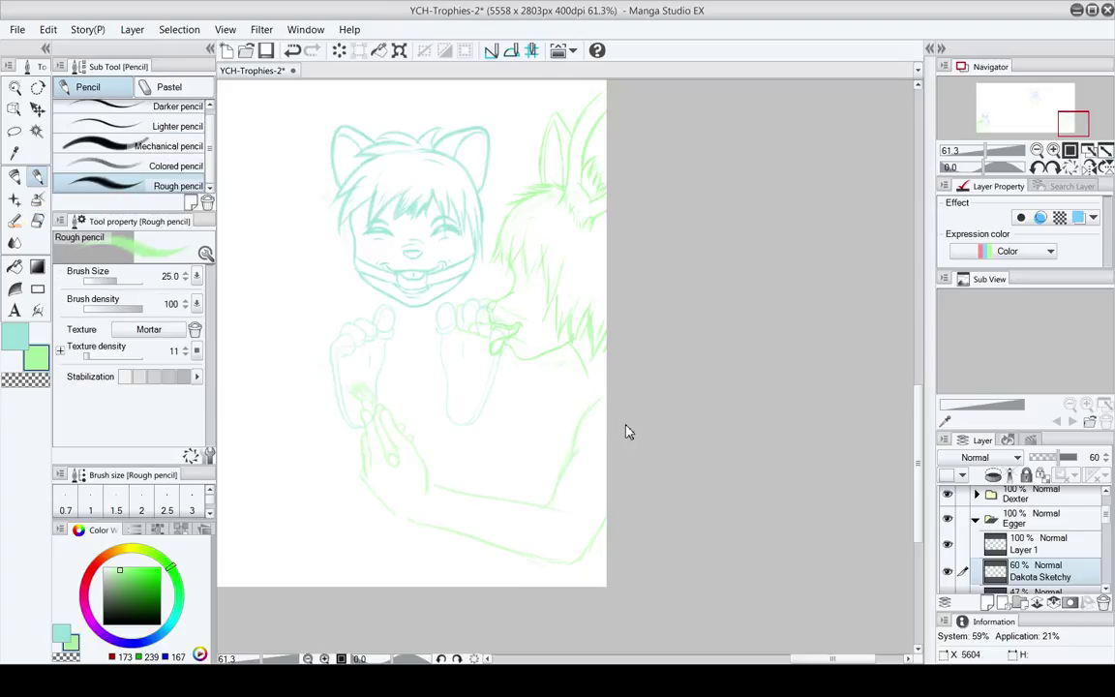
{"action": "key", "text": "ctrl+s"}
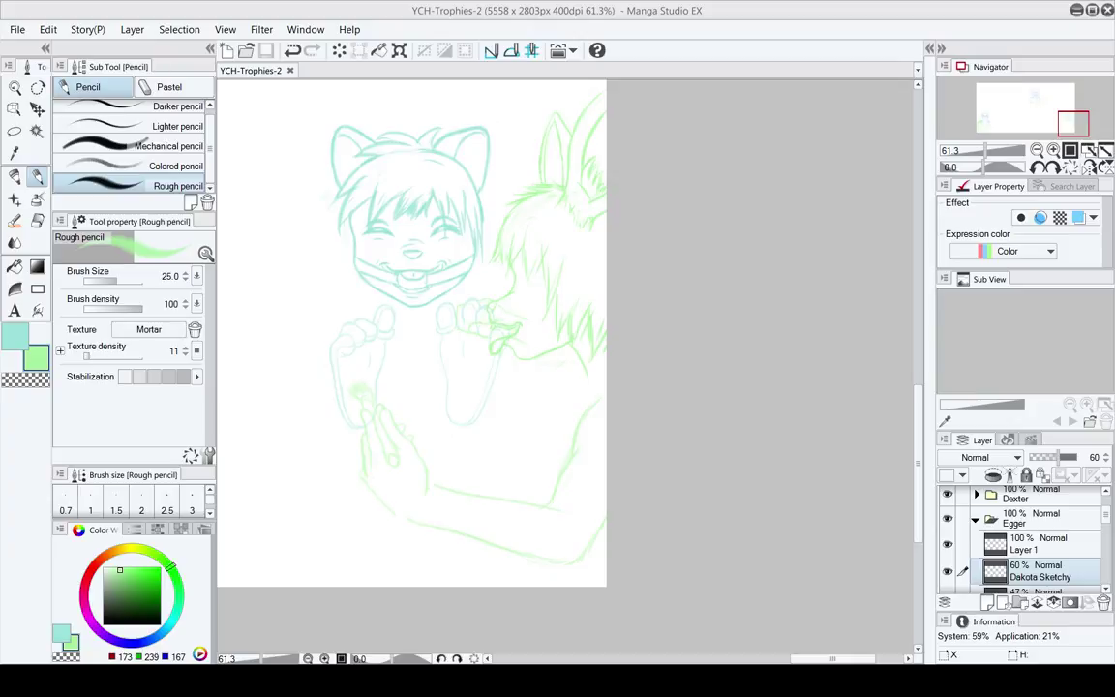
Try to sketch a neck line from below the green character's chin towards the shoulder
{"action": "left_click_drag", "start_coordinate": [510, 418], "coordinate": [581, 413]}
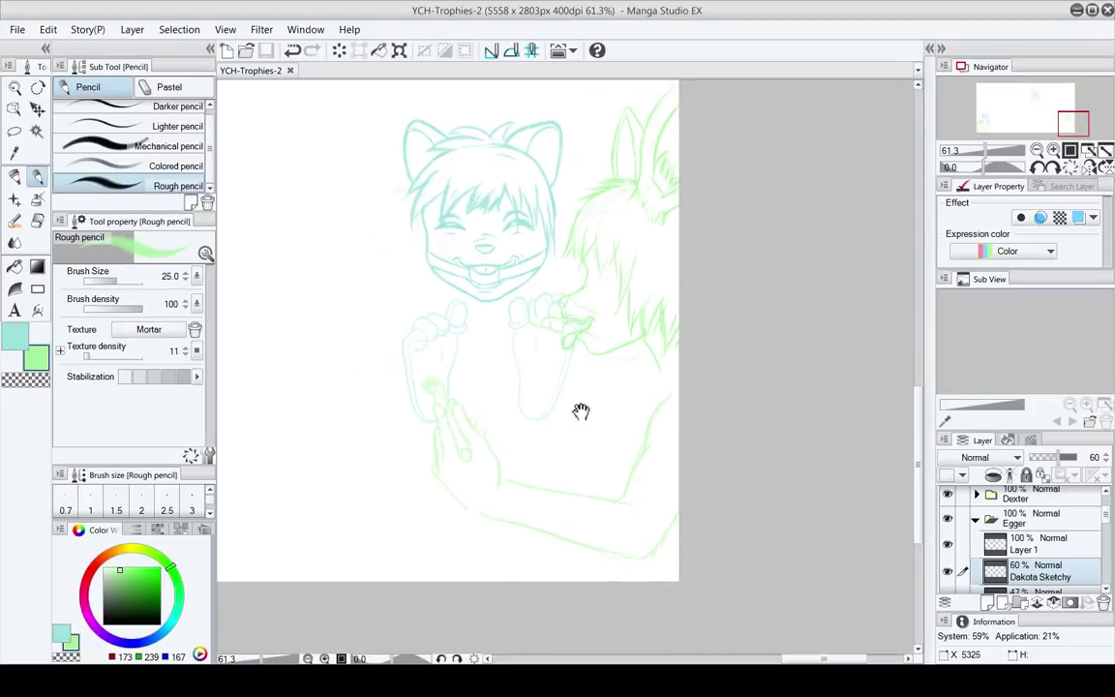
{"action": "left_click_drag", "start_coordinate": [528, 356], "coordinate": [470, 358]}
{"action": "left_click", "coordinate": [15, 87]}
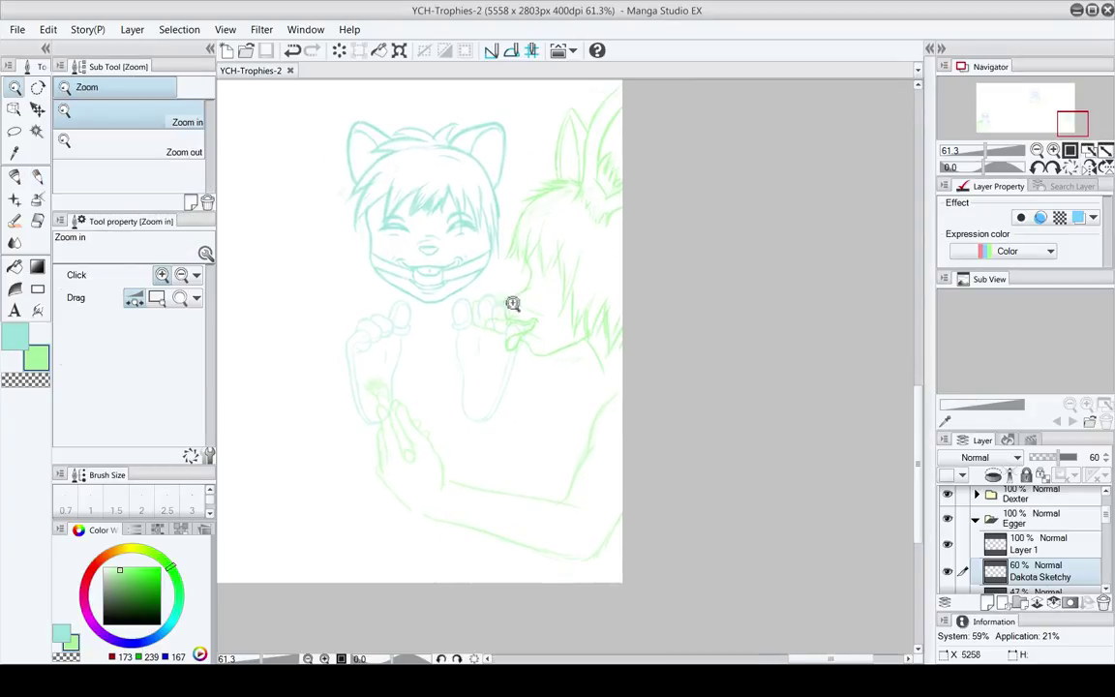
{"action": "mouse_move", "coordinate": [582, 449]}
{"action": "left_mouse_down"}
{"action": "mouse_move", "coordinate": [545, 414]}
{"action": "mouse_move", "coordinate": [592, 420]}
{"action": "mouse_move", "coordinate": [623, 401]}
{"action": "mouse_move", "coordinate": [578, 252]}
{"action": "left_mouse_up"}
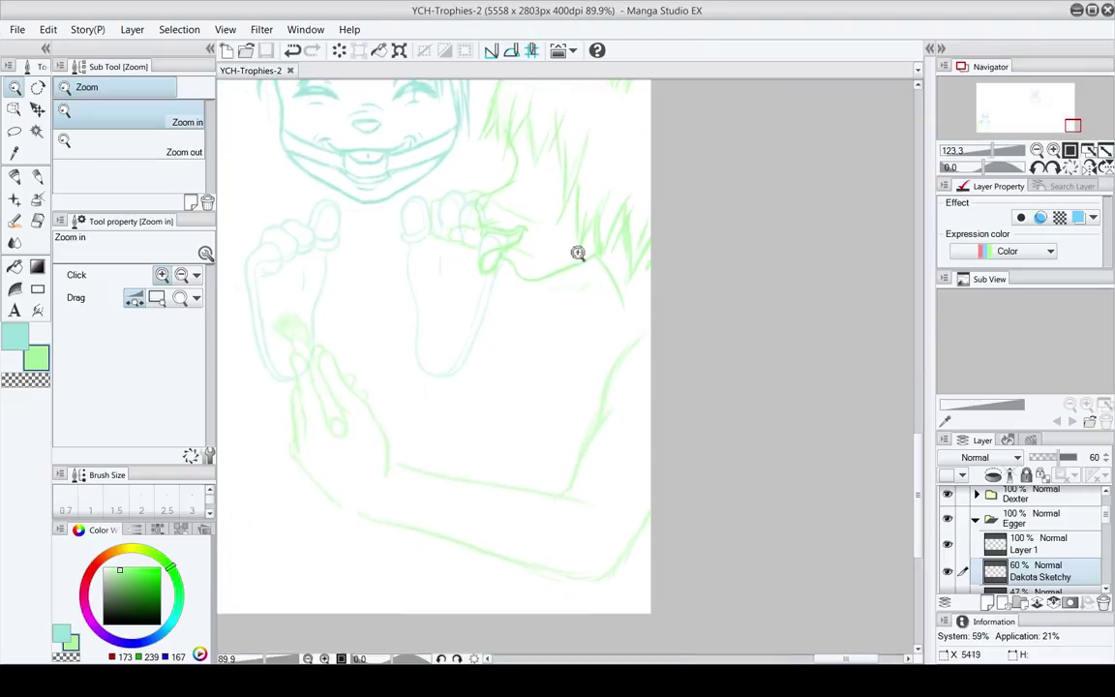
{"action": "left_click", "coordinate": [1055, 549]}
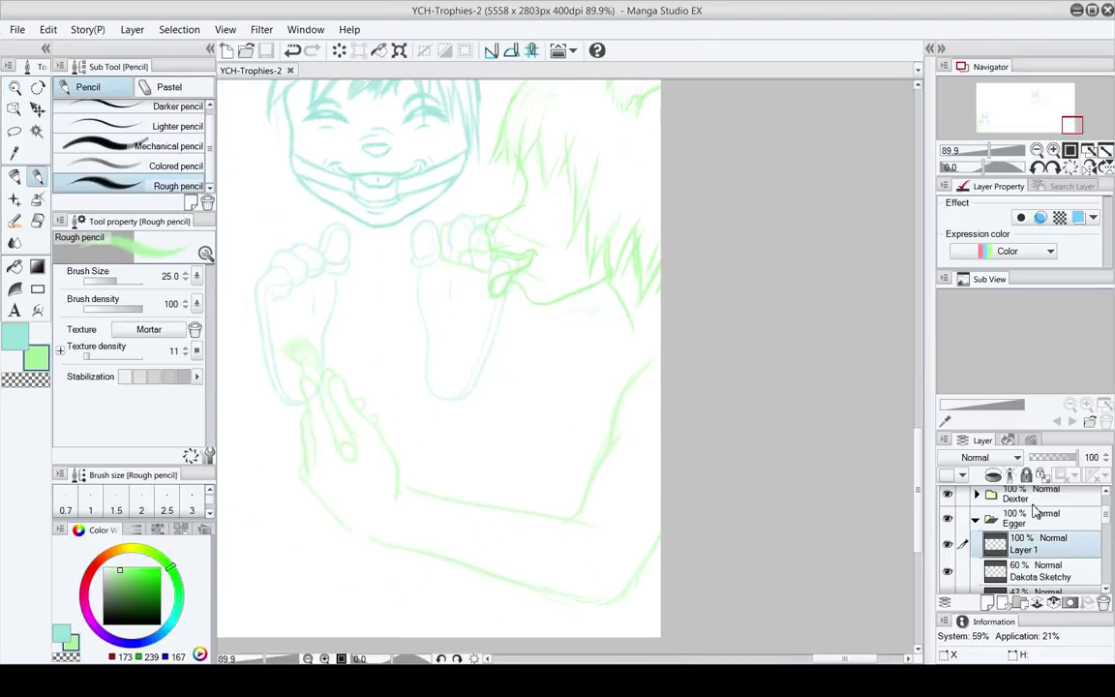
{"action": "left_click_drag", "start_coordinate": [572, 335], "coordinate": [553, 322]}
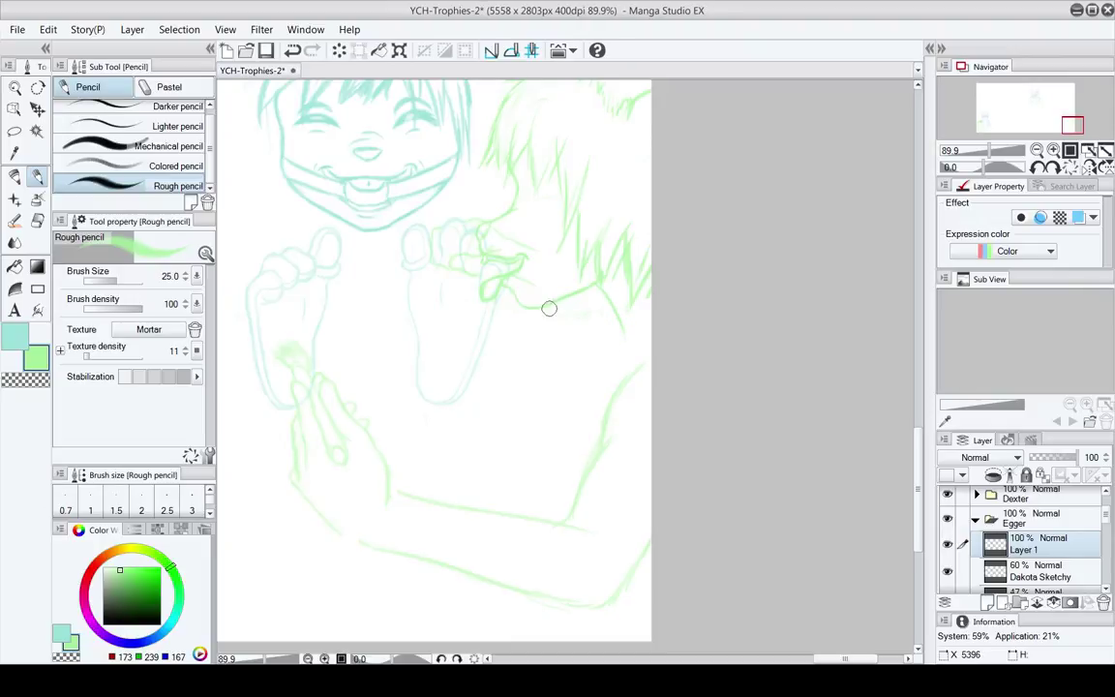
{"action": "key", "text": "ctrl+z"}
{"action": "left_click", "coordinate": [1036, 571]}
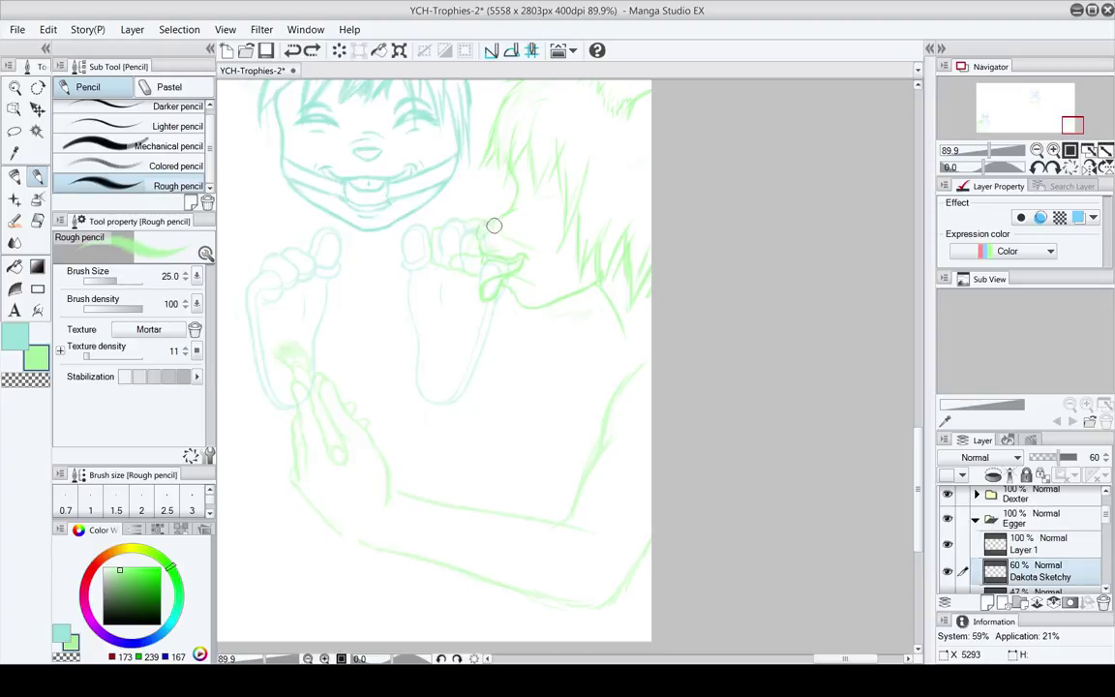
{"action": "left_click", "coordinate": [569, 288]}
{"action": "left_click_drag", "start_coordinate": [548, 300], "coordinate": [602, 344]}
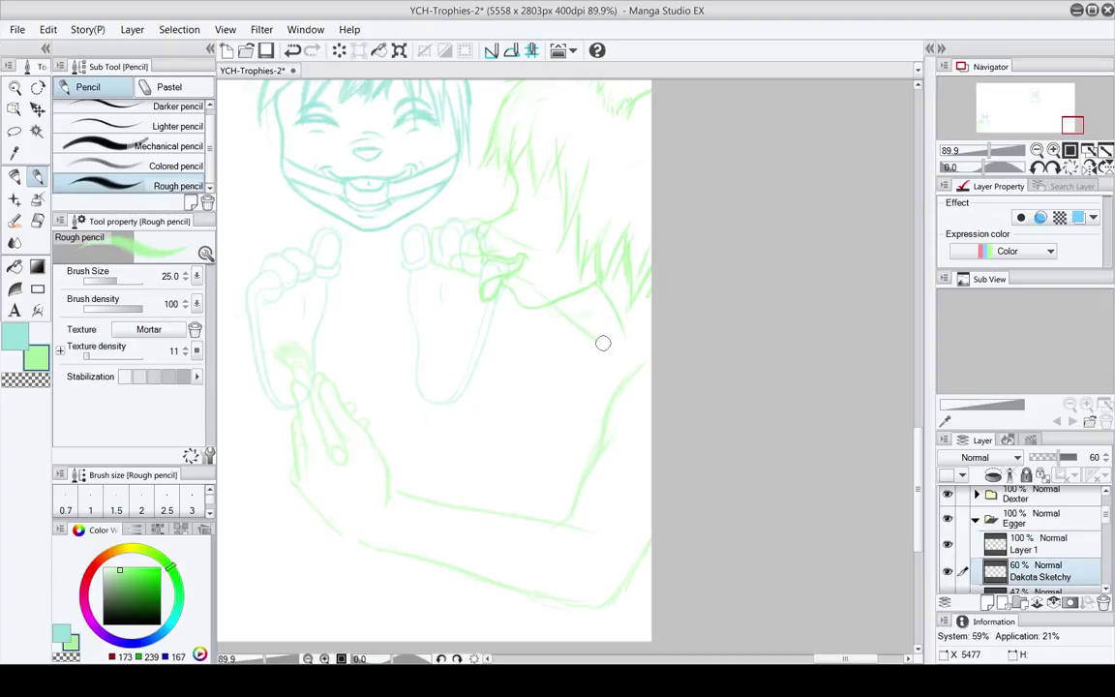
{"action": "key", "text": "ctrl+z"}
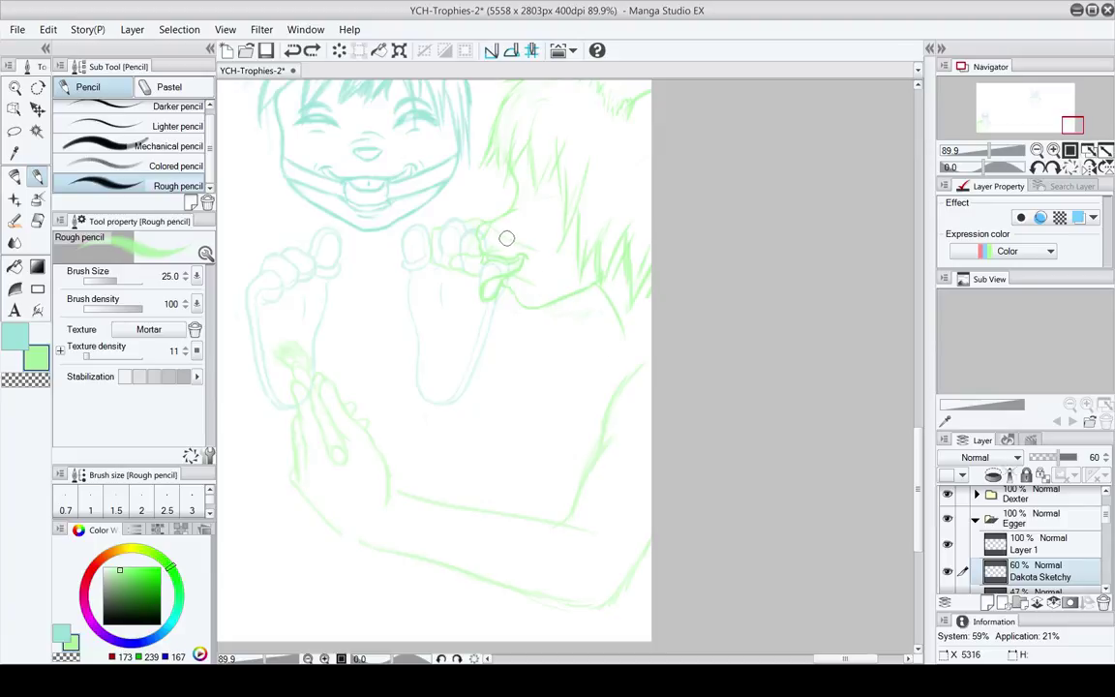
Sketch two faint parallel guide lines across the green character's muzzle and jaw on the Dakota Sketchy layer, slanted upward towards the hair
{"action": "left_click_drag", "start_coordinate": [511, 238], "coordinate": [634, 246]}
{"action": "left_click_drag", "start_coordinate": [494, 275], "coordinate": [610, 286]}
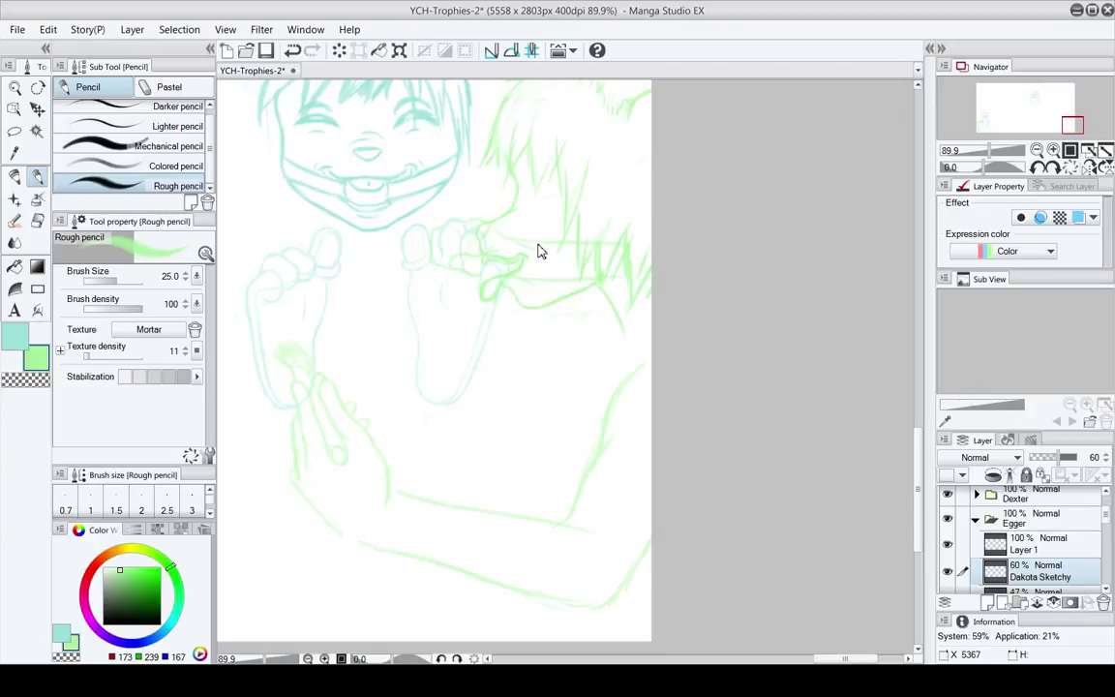
{"action": "key", "text": "ctrl+z"}
{"action": "key", "text": "ctrl+z"}
{"action": "left_click_drag", "start_coordinate": [512, 241], "coordinate": [613, 226]}
{"action": "left_click_drag", "start_coordinate": [511, 283], "coordinate": [603, 268]}
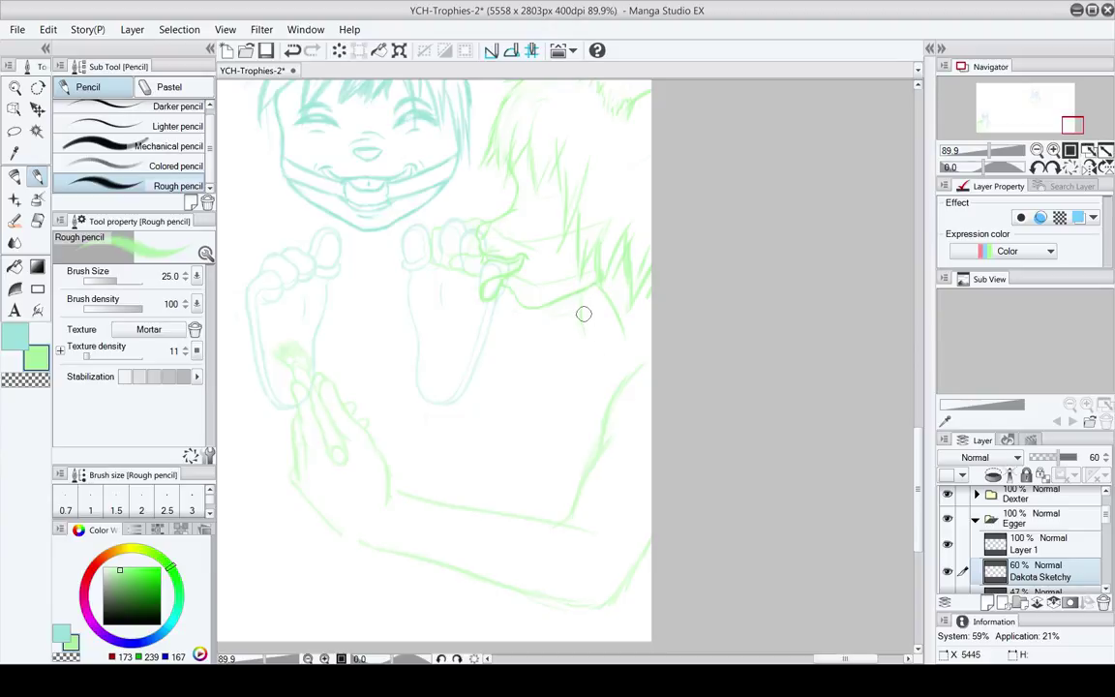
Sketch the green character's neck, chest outline and a short vertical torso line below the elbow on Layer 1
{"action": "left_click", "coordinate": [1015, 550]}
{"action": "left_click_drag", "start_coordinate": [588, 315], "coordinate": [567, 274]}
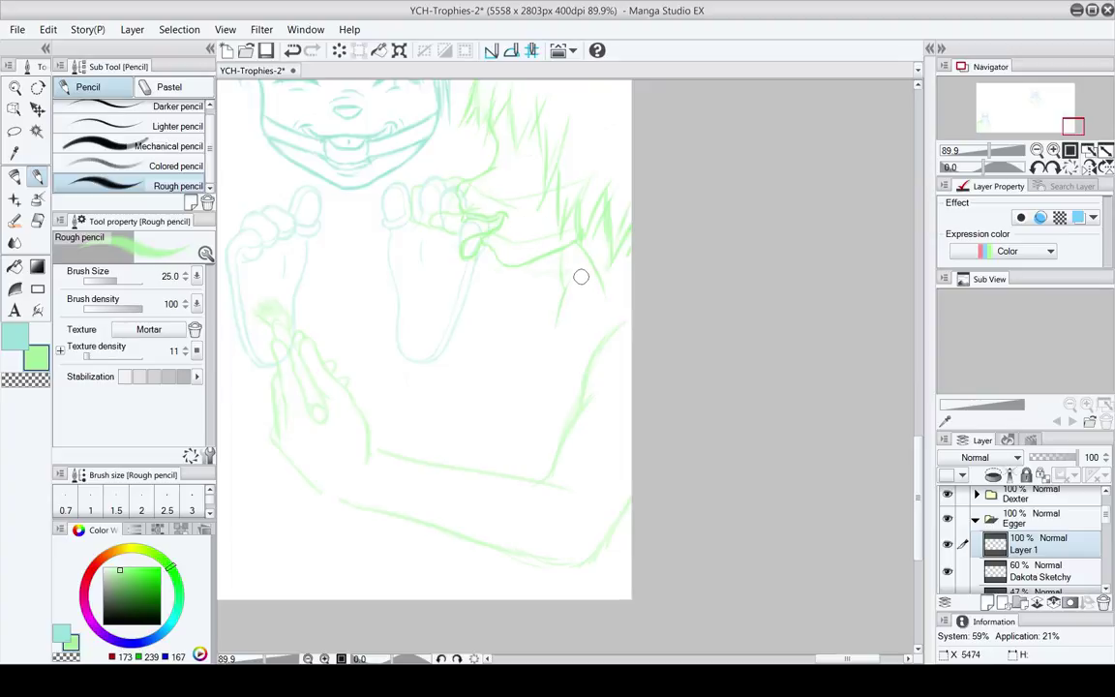
{"action": "key", "text": "e"}
{"action": "key", "text": "p"}
{"action": "mouse_move", "coordinate": [557, 321]}
{"action": "left_mouse_down"}
{"action": "mouse_move", "coordinate": [540, 386]}
{"action": "mouse_move", "coordinate": [517, 327]}
{"action": "mouse_move", "coordinate": [533, 387]}
{"action": "mouse_move", "coordinate": [542, 303]}
{"action": "left_mouse_up"}
{"action": "key", "text": "e"}
{"action": "key", "text": "p"}
{"action": "left_click_drag", "start_coordinate": [552, 390], "coordinate": [552, 432]}
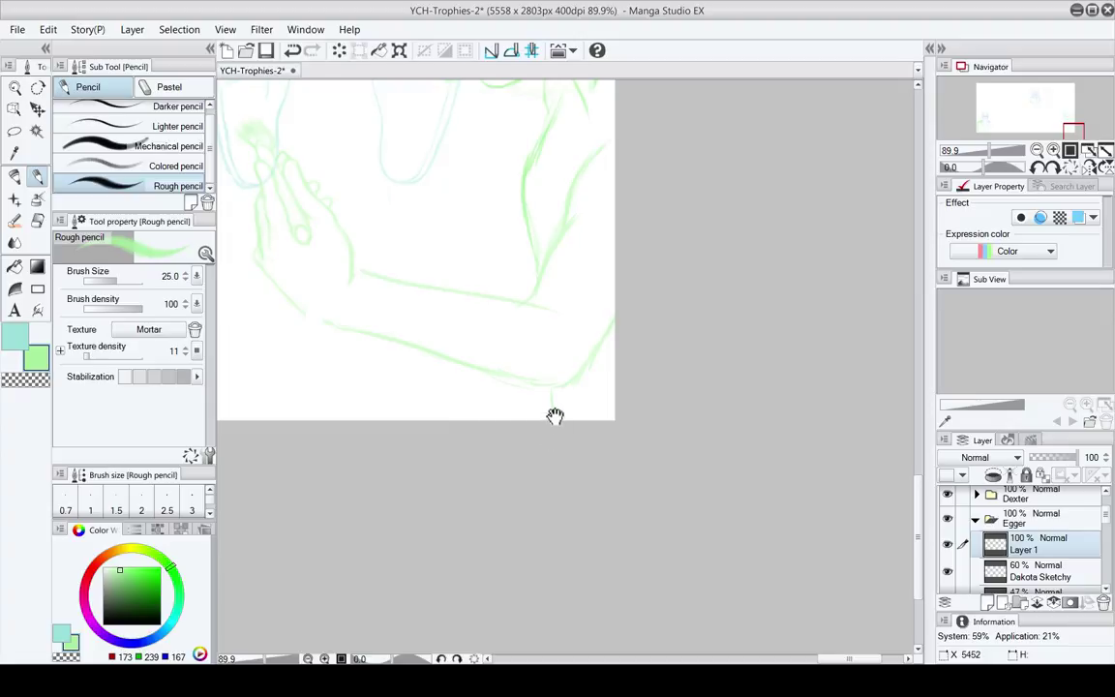
{"action": "left_click_drag", "start_coordinate": [562, 388], "coordinate": [546, 479]}
{"action": "left_click_drag", "start_coordinate": [545, 237], "coordinate": [558, 334]}
Refine the throat and chest contour down to the inner elbow, alternating Rough pencil strokes and Soft eraser touch-ups
{"action": "key", "text": "e"}
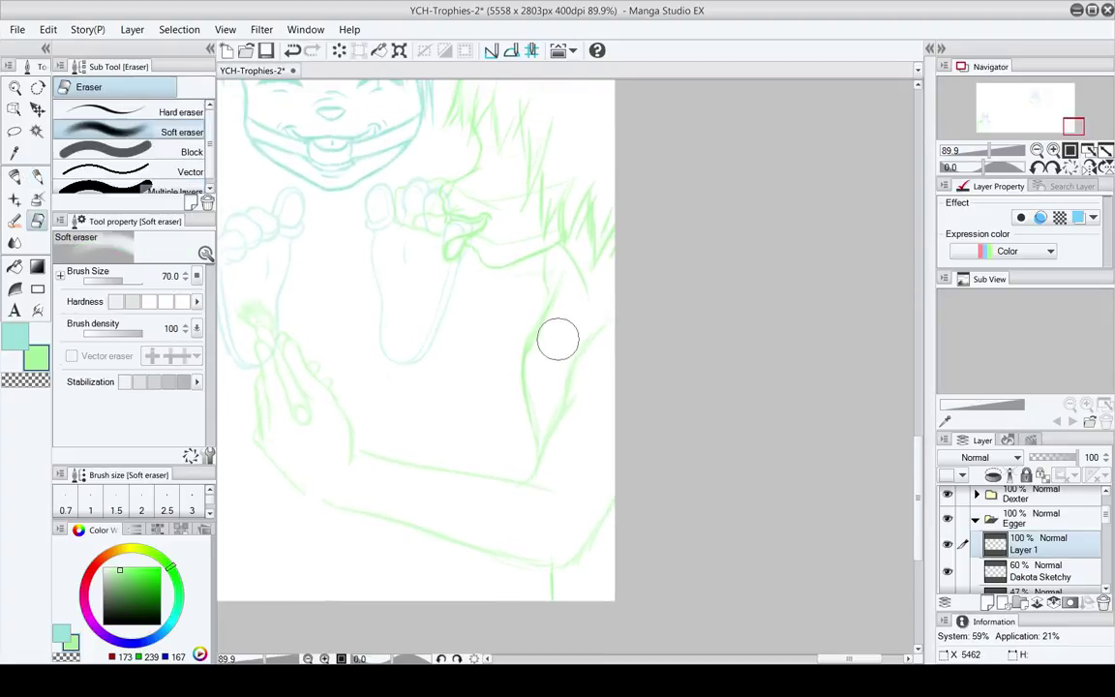
{"action": "key", "text": "p"}
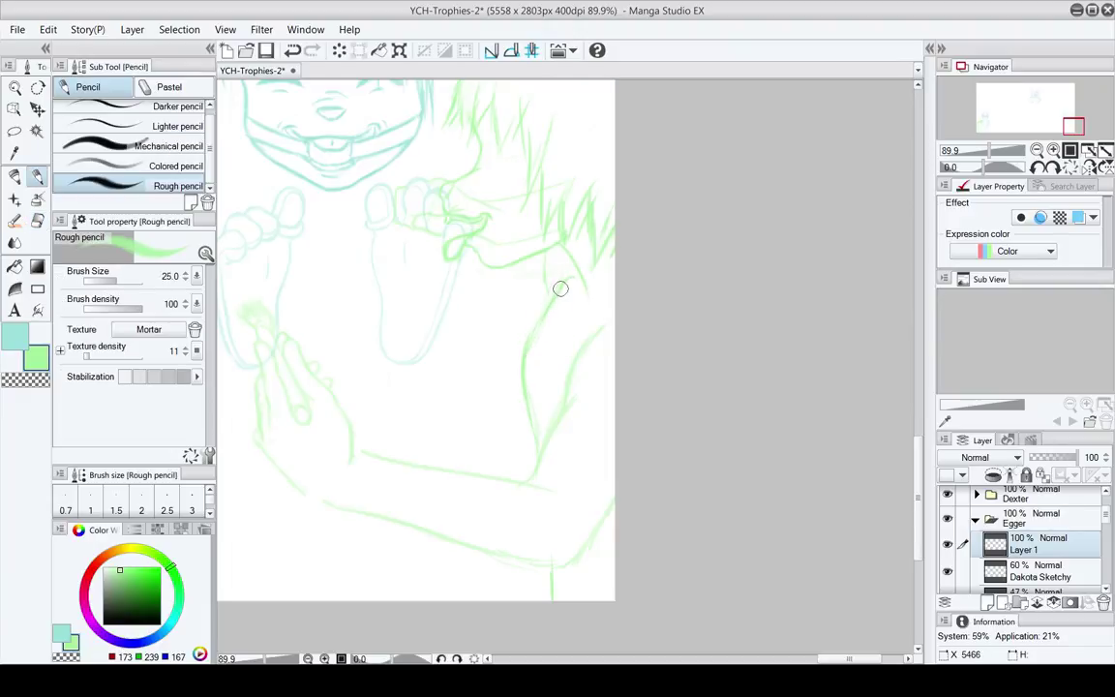
{"action": "key", "text": "e"}
{"action": "key", "text": "p"}
{"action": "key", "text": "e"}
{"action": "key", "text": "p"}
{"action": "key", "text": "e"}
{"action": "key", "text": "p"}
{"action": "left_click_drag", "start_coordinate": [535, 331], "coordinate": [537, 429]}
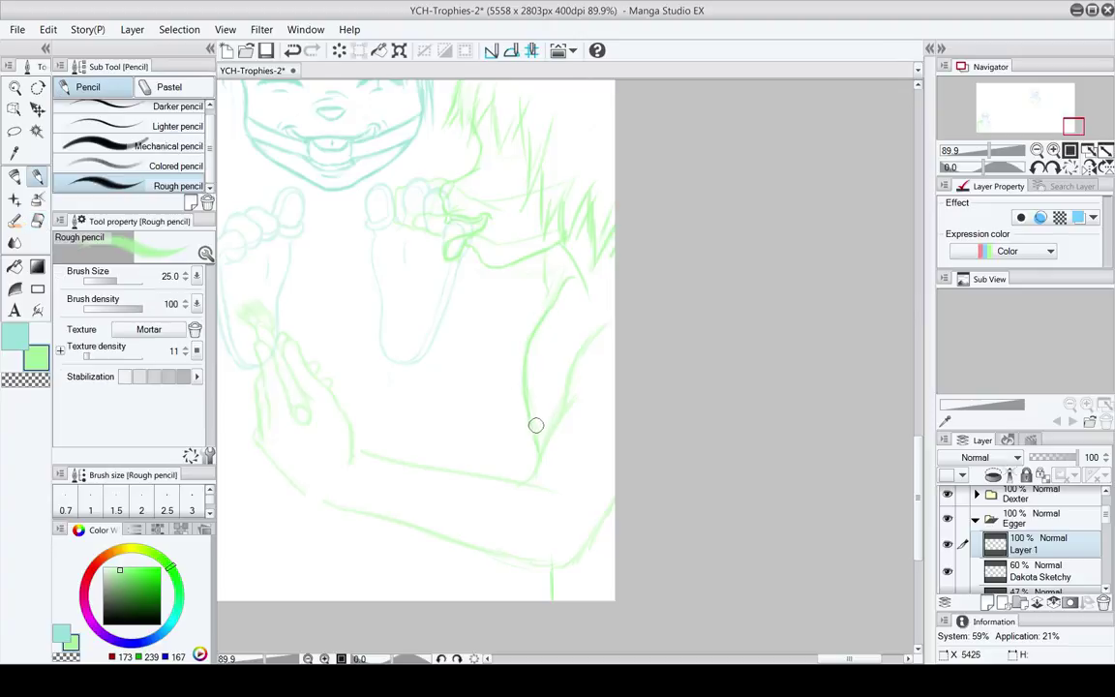
{"action": "left_click_drag", "start_coordinate": [555, 385], "coordinate": [544, 407]}
Sketch the curved shoulder line from the chest to the canvas edge, cleaning it up with a size 25 Soft eraser
{"action": "key", "text": "e"}
{"action": "left_click_drag", "start_coordinate": [567, 342], "coordinate": [524, 347]}
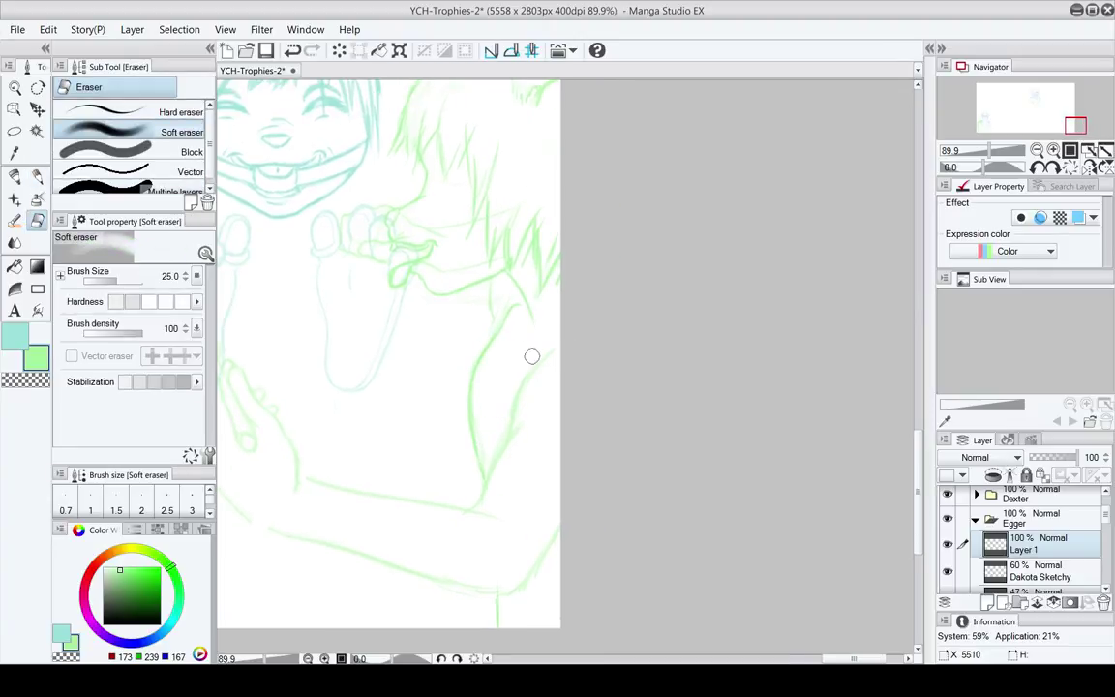
{"action": "key", "text": "p"}
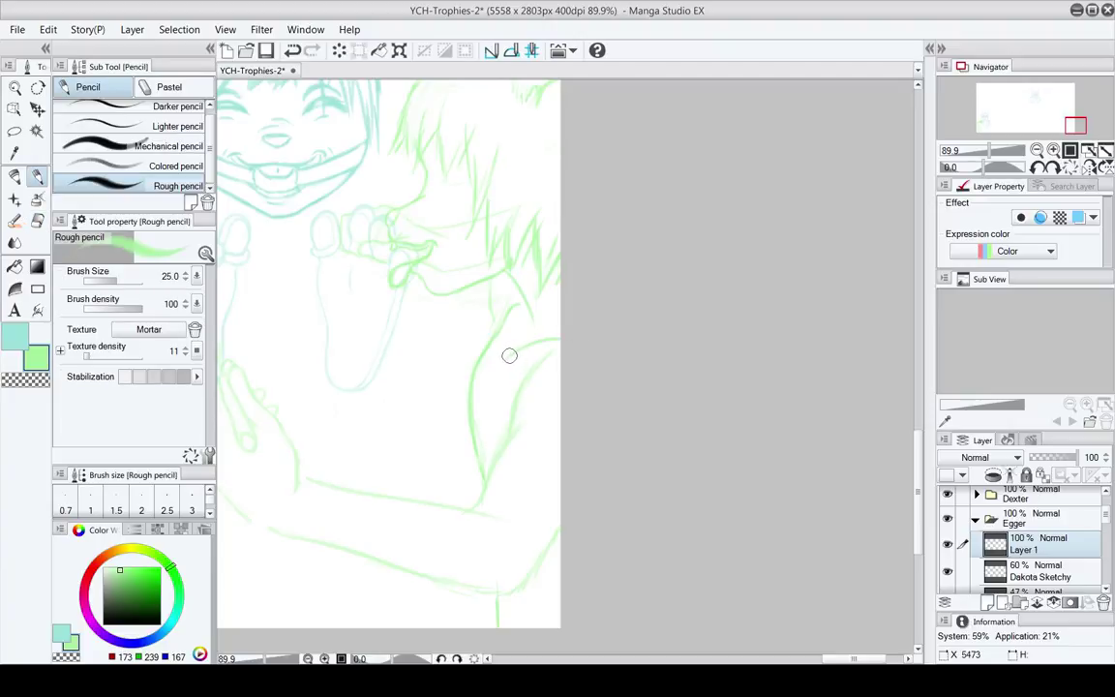
{"action": "key", "text": "e"}
{"action": "key", "text": "p"}
{"action": "left_click_drag", "start_coordinate": [511, 355], "coordinate": [523, 299]}
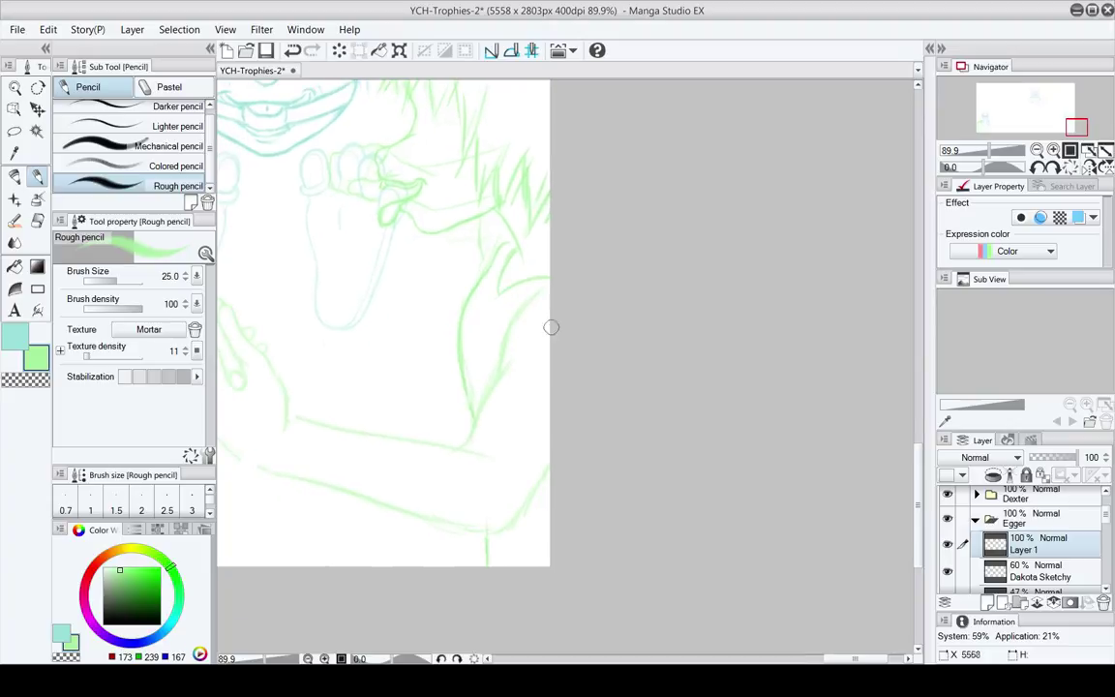
Rework the inner upper arm line and add a short curved stroke branching across the upper arm below the shoulder
{"action": "mouse_move", "coordinate": [565, 391]}
{"action": "left_mouse_down"}
{"action": "mouse_move", "coordinate": [613, 346]}
{"action": "mouse_move", "coordinate": [586, 381]}
{"action": "left_mouse_up"}
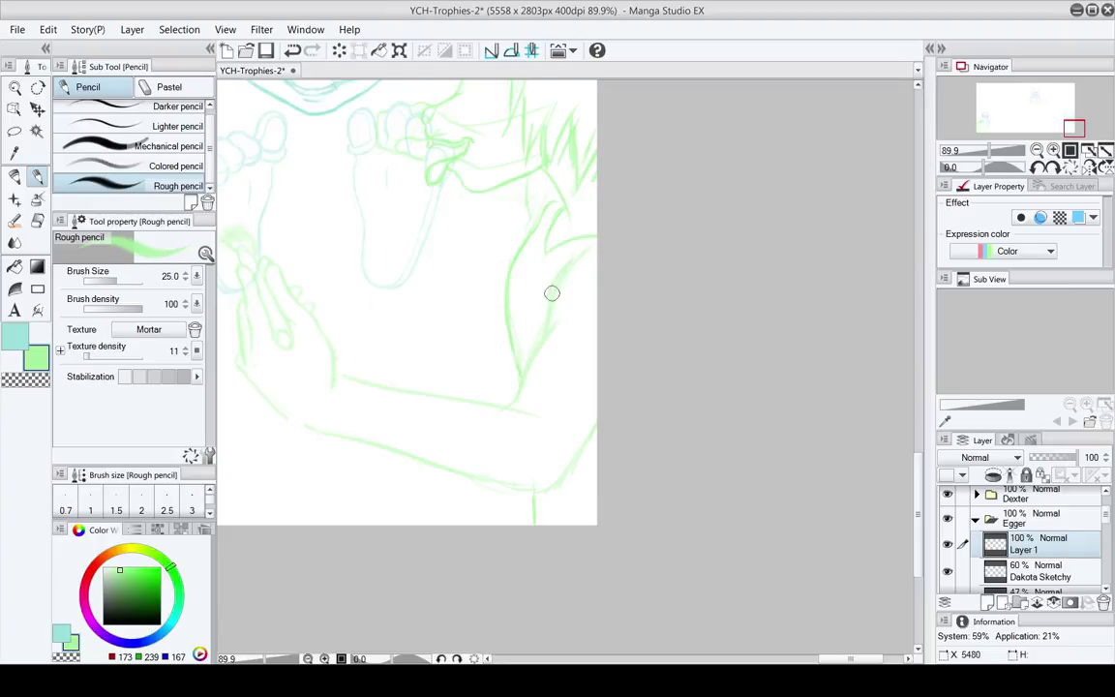
{"action": "key", "text": "e"}
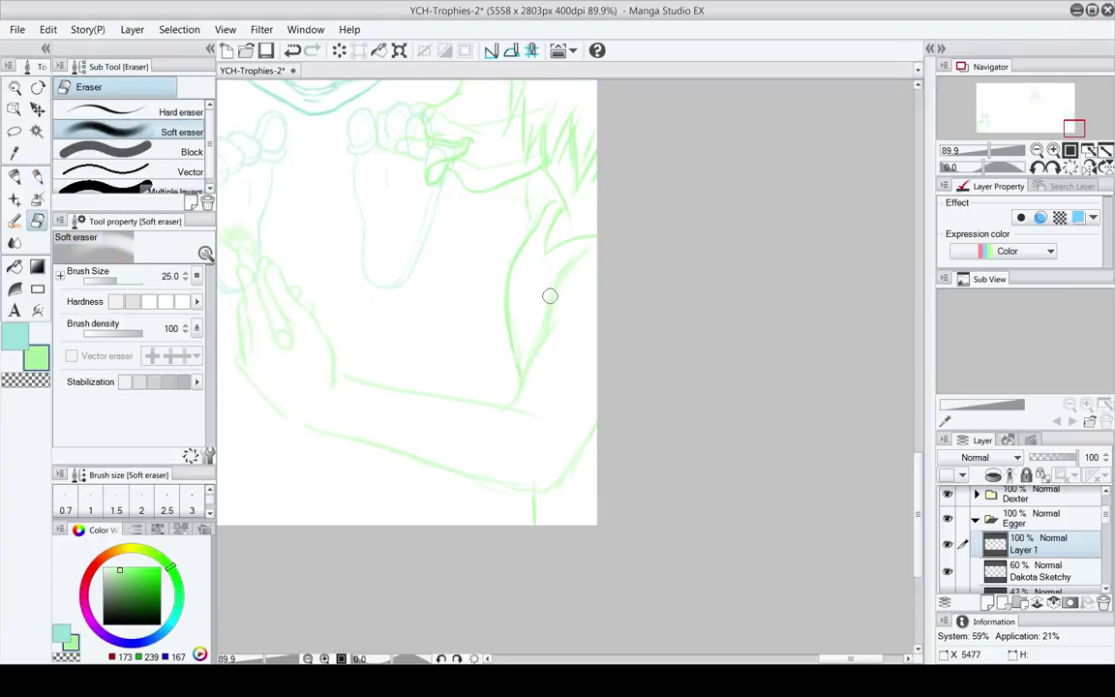
{"action": "key", "text": "p"}
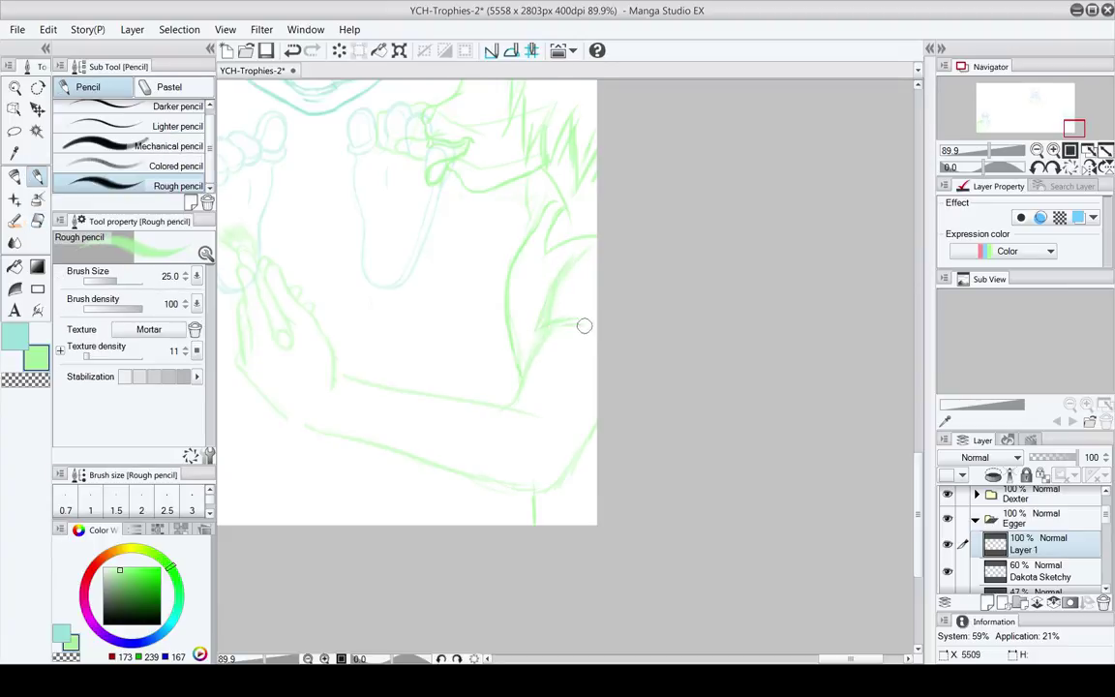
{"action": "key", "text": "e"}
{"action": "key", "text": "p"}
{"action": "key", "text": "e"}
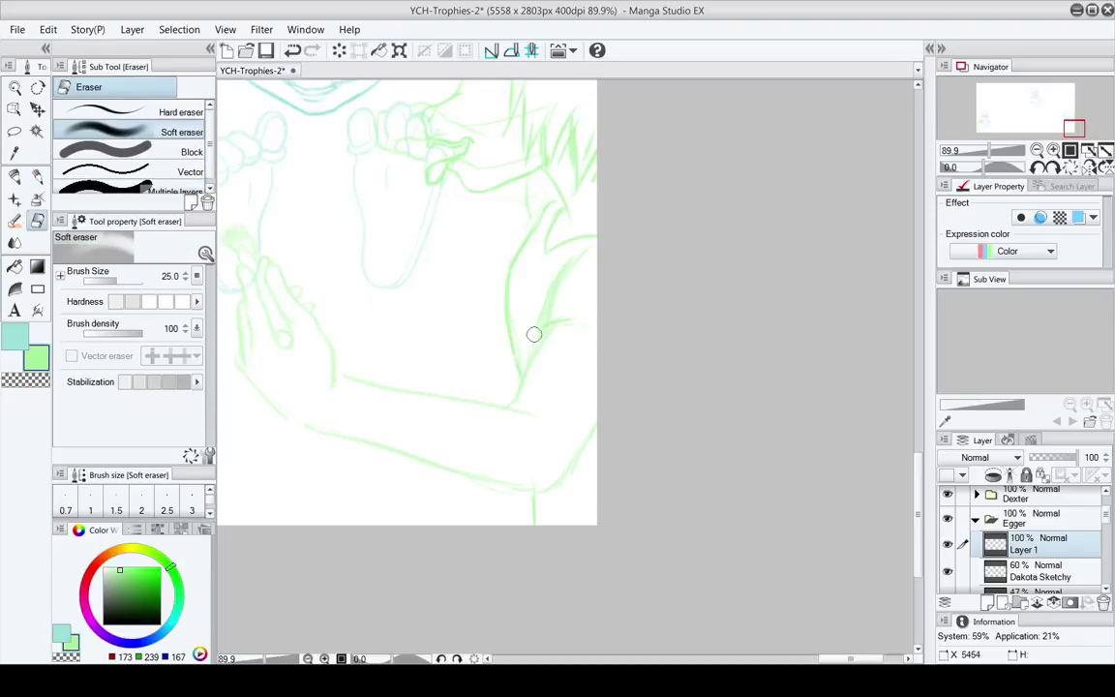
{"action": "key", "text": "p"}
{"action": "key", "text": "e"}
{"action": "key", "text": "p"}
{"action": "key", "text": "e"}
Refine the two curves across the upper arm out to the canvas edge with the Rough pencil and Soft eraser
{"action": "scroll", "coordinate": [578, 351], "scroll_direction": "up", "scroll_amount": 2}
{"action": "key", "text": "p"}
{"action": "key", "text": "e"}
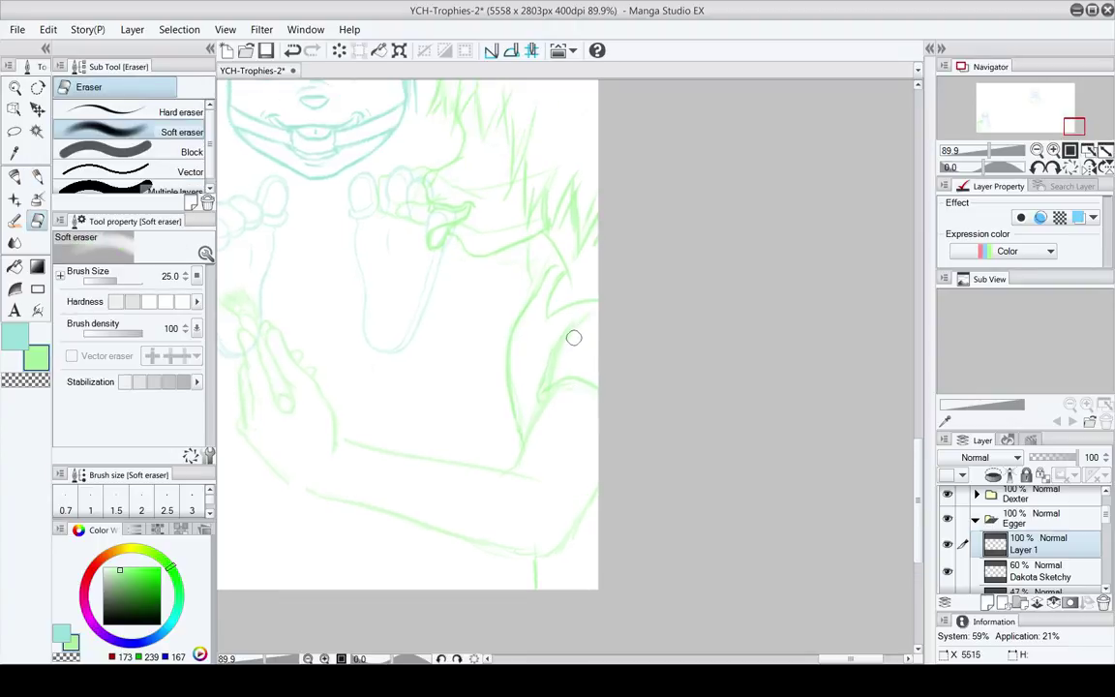
{"action": "key", "text": "p"}
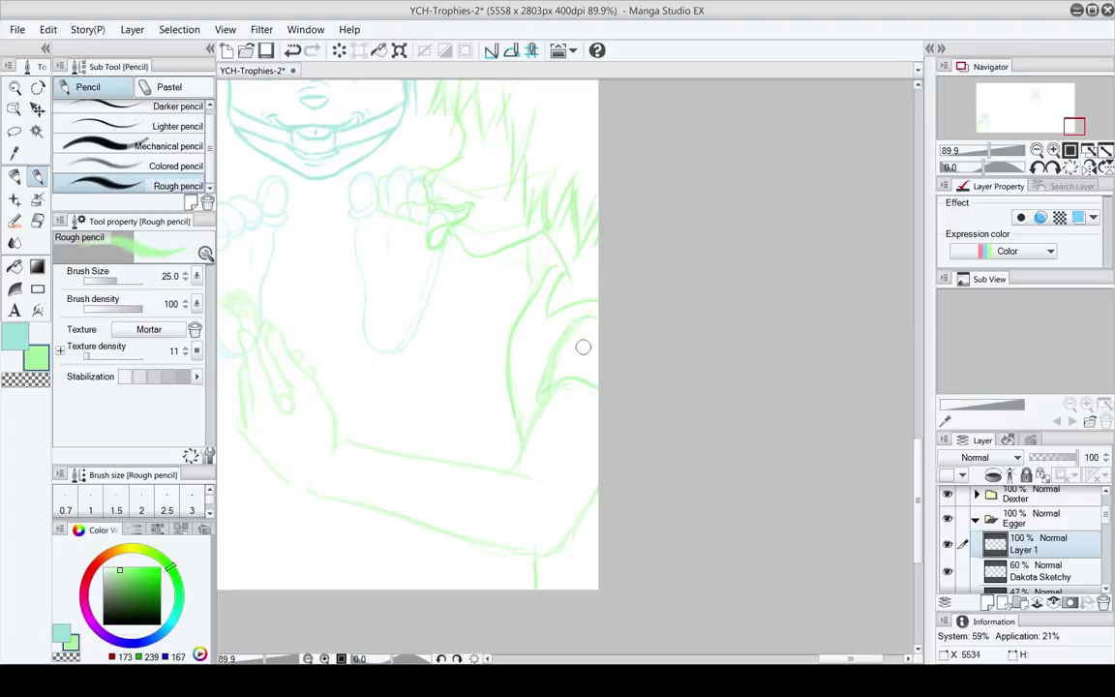
{"action": "key", "text": "e"}
{"action": "left_click_drag", "start_coordinate": [514, 377], "coordinate": [560, 334]}
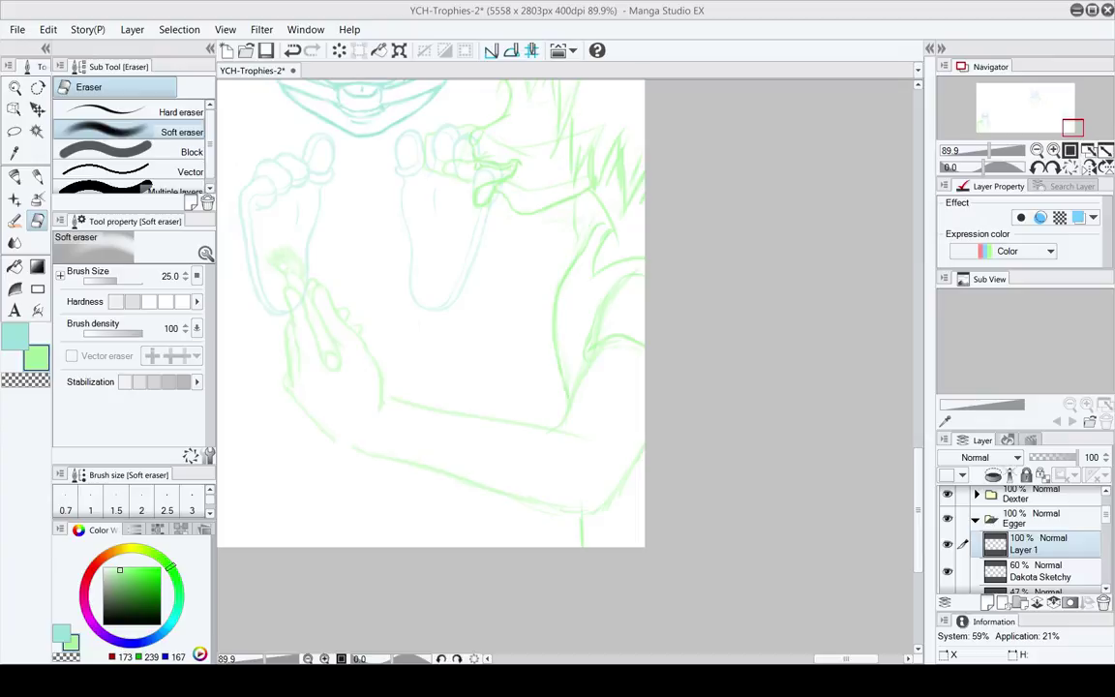
Sketch short curved strokes on the neck just below the jaw and hair, cleaning them up with the size 25 Soft eraser
{"action": "mouse_move", "coordinate": [470, 444]}
{"action": "left_mouse_down"}
{"action": "mouse_move", "coordinate": [506, 431]}
{"action": "mouse_move", "coordinate": [460, 330]}
{"action": "mouse_move", "coordinate": [456, 349]}
{"action": "left_mouse_up"}
{"action": "left_click_drag", "start_coordinate": [524, 339], "coordinate": [530, 431]}
{"action": "key", "text": "p"}
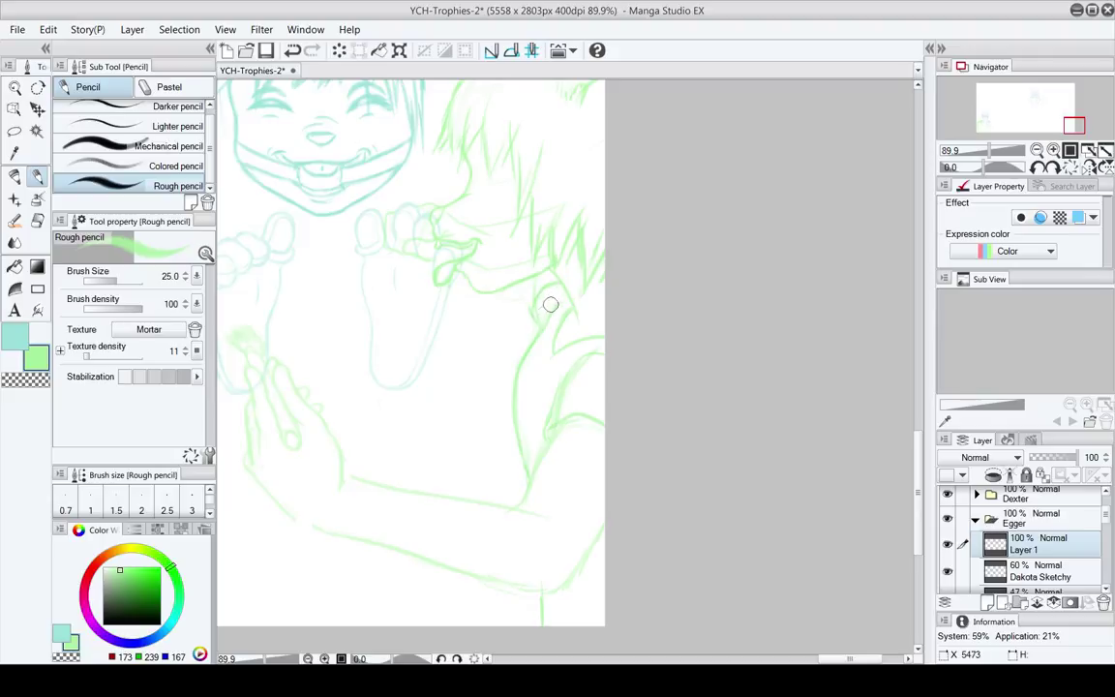
{"action": "key", "text": "e"}
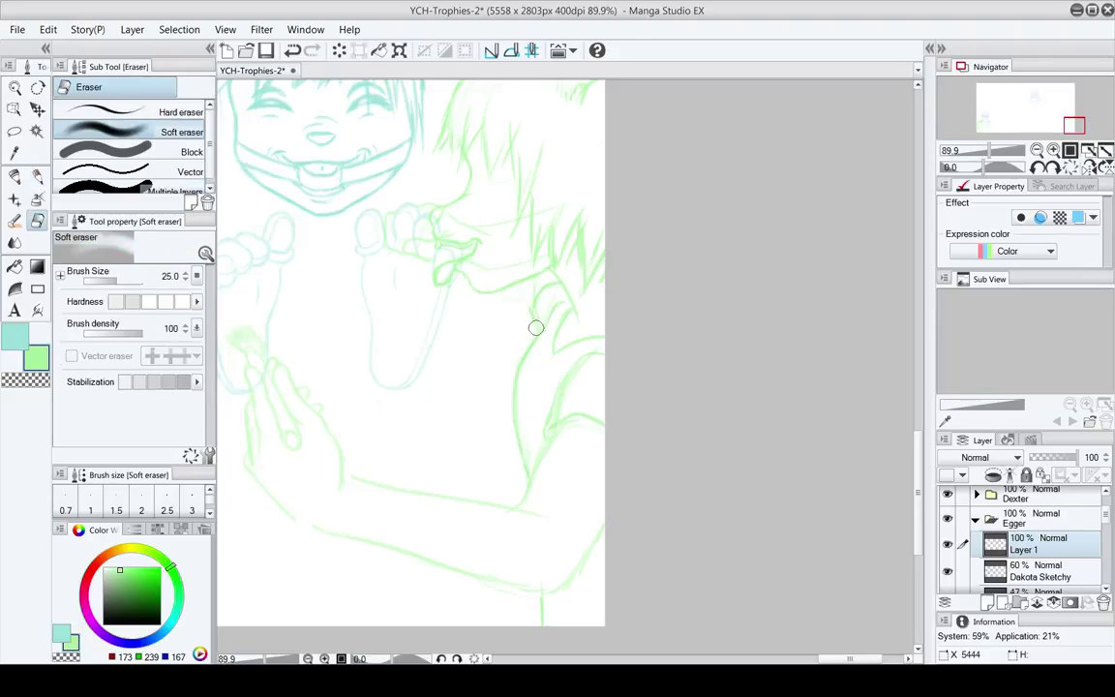
{"action": "key", "text": "p"}
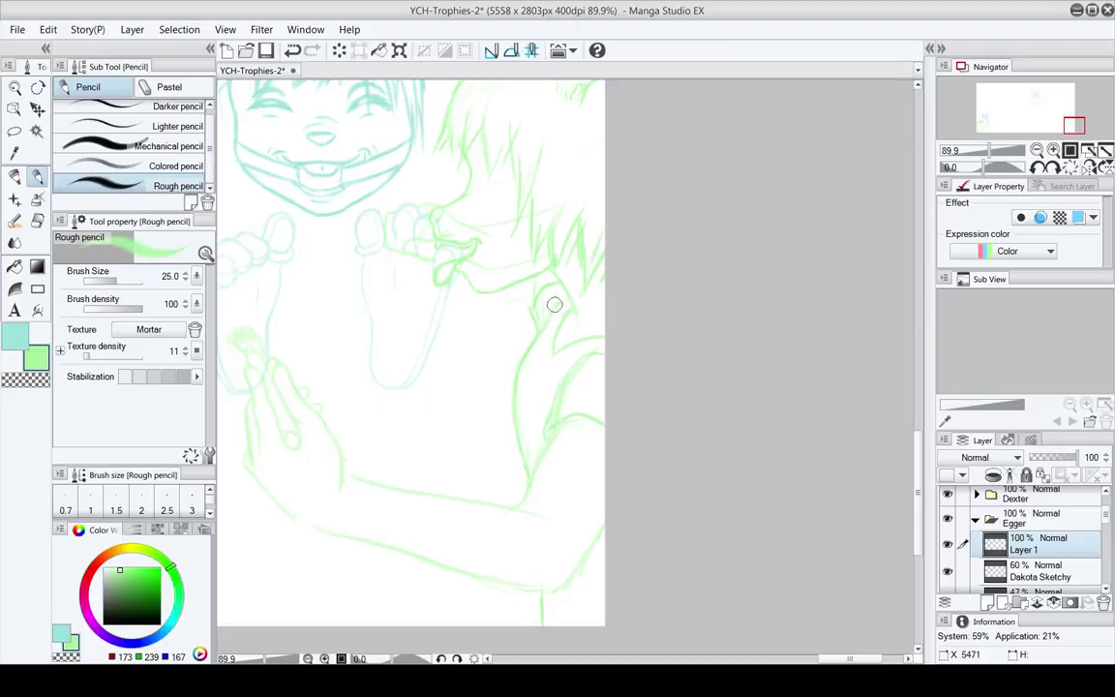
{"action": "key", "text": "e"}
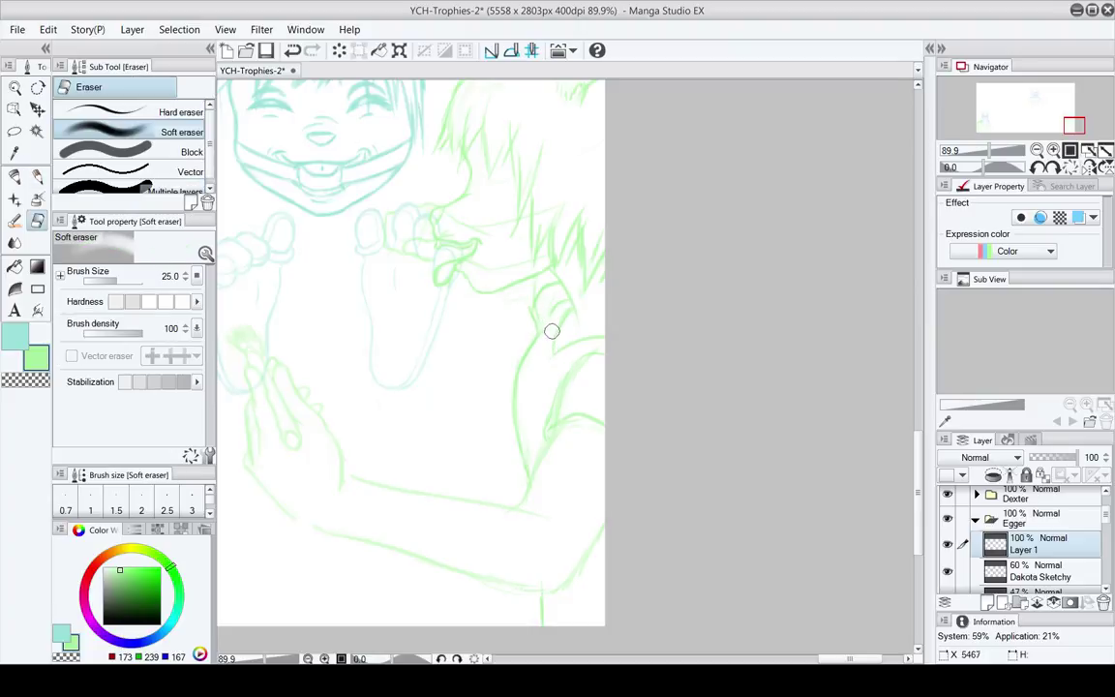
{"action": "key", "text": "ctrl+z"}
{"action": "key", "text": "p"}
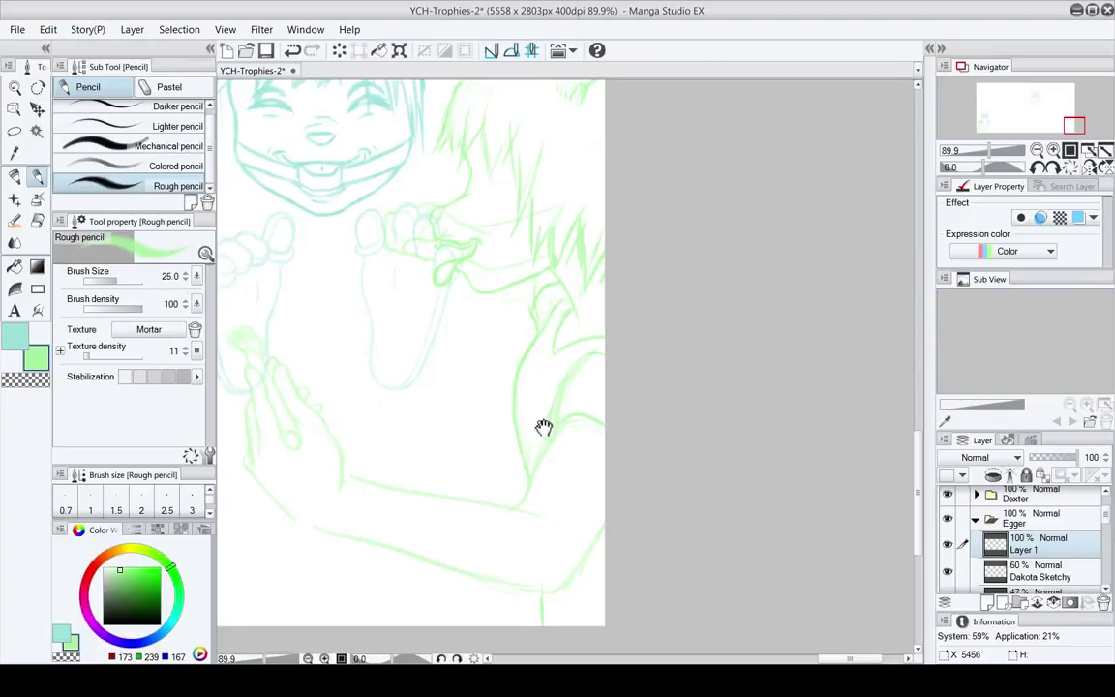
Touch up the chest and arm contours, alternating Rough pencil strokes with the Soft eraser
{"action": "left_click_drag", "start_coordinate": [544, 427], "coordinate": [513, 381]}
{"action": "key", "text": "e"}
{"action": "key", "text": "p"}
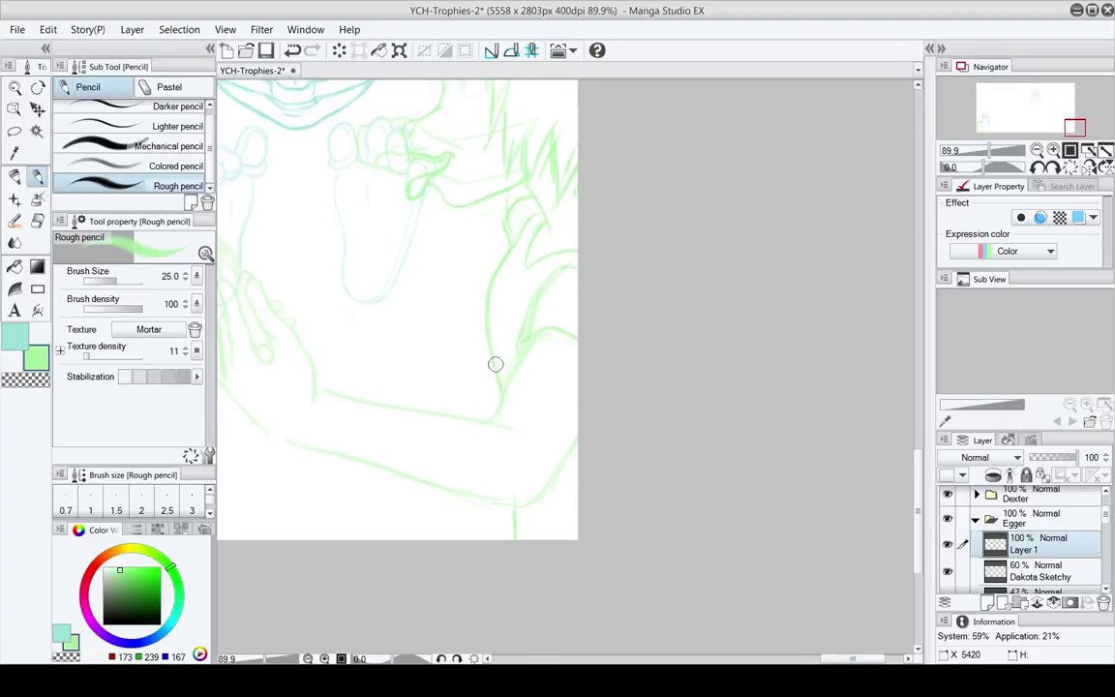
{"action": "key", "text": "e"}
{"action": "key", "text": "p"}
{"action": "mouse_move", "coordinate": [522, 526]}
{"action": "left_mouse_down"}
{"action": "mouse_move", "coordinate": [510, 446]}
{"action": "mouse_move", "coordinate": [497, 446]}
{"action": "mouse_move", "coordinate": [525, 418]}
{"action": "mouse_move", "coordinate": [597, 453]}
{"action": "left_mouse_up"}
{"action": "key", "text": "e"}
{"action": "key", "text": "p"}
{"action": "key", "text": "e"}
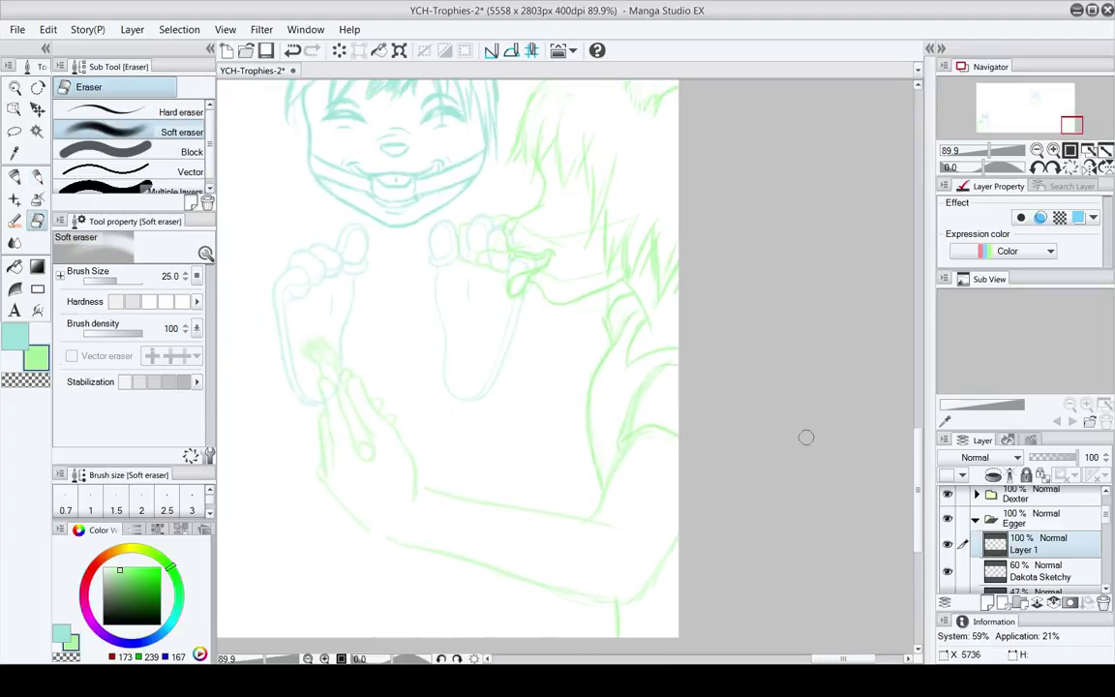
Erase stray guide strokes around the green character's cheek and jaw on the Dakota Sketchy layer, using the Soft eraser at sizes up to 60
{"action": "left_click", "coordinate": [1060, 577]}
{"action": "key", "text": "bracketright"}
{"action": "key", "text": "bracketright"}
{"action": "key", "text": "bracketright"}
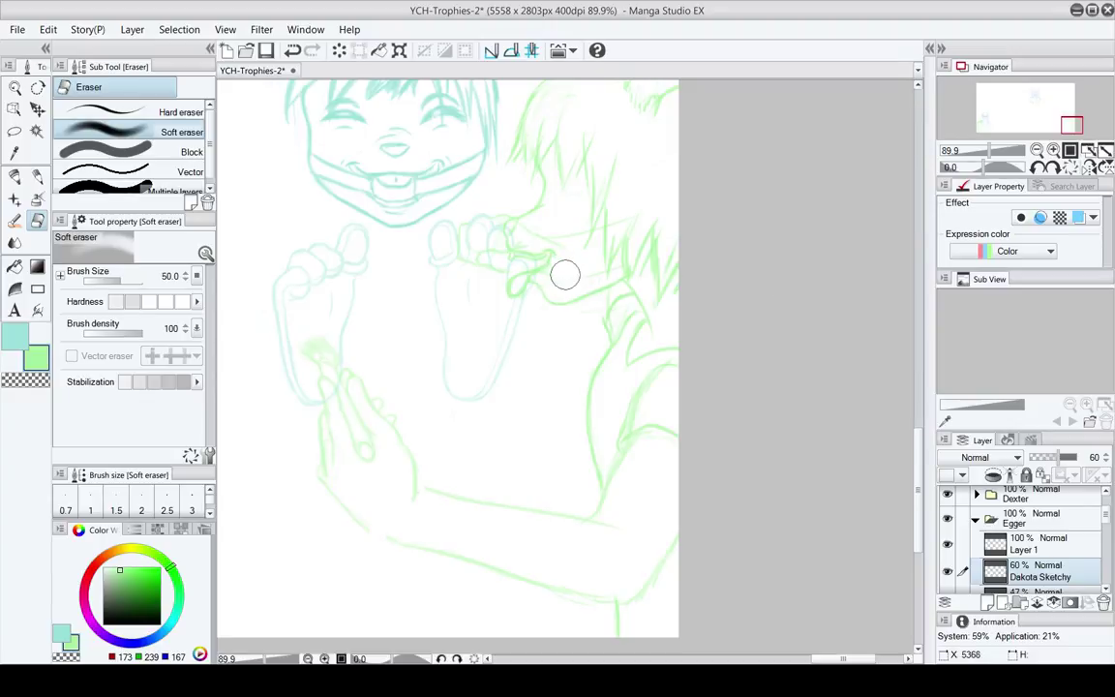
{"action": "key", "text": "bracketright"}
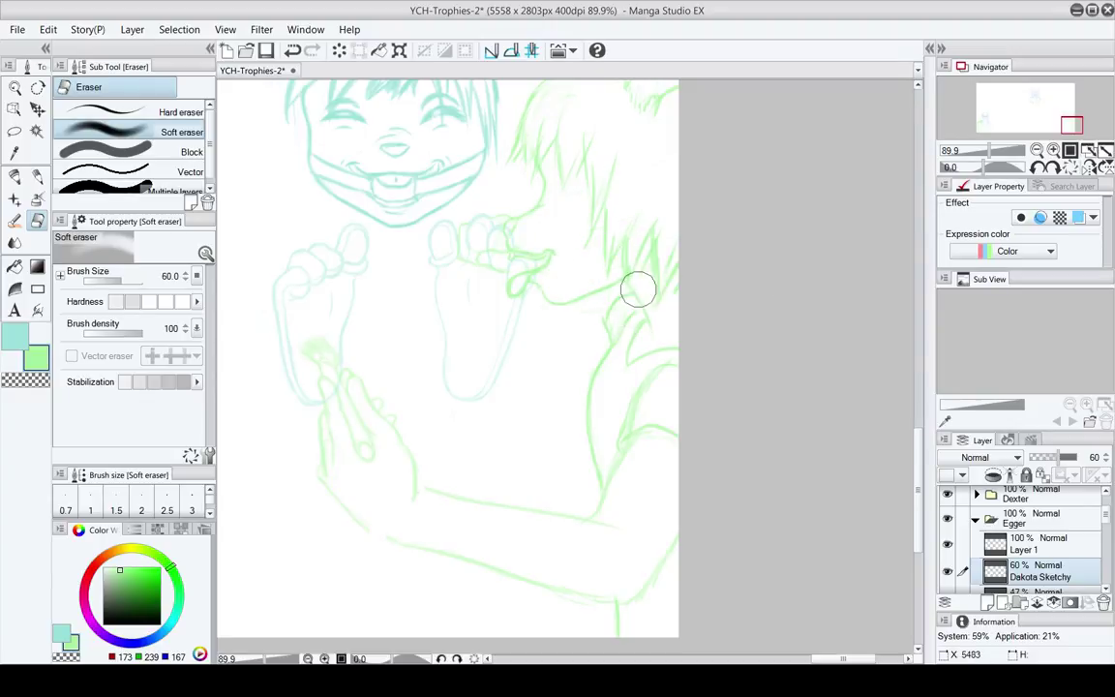
{"action": "scroll", "coordinate": [670, 428], "scroll_direction": "down", "scroll_amount": 1}
{"action": "key", "text": "bracketleft"}
{"action": "key", "text": "bracketleft"}
{"action": "key", "text": "bracketleft"}
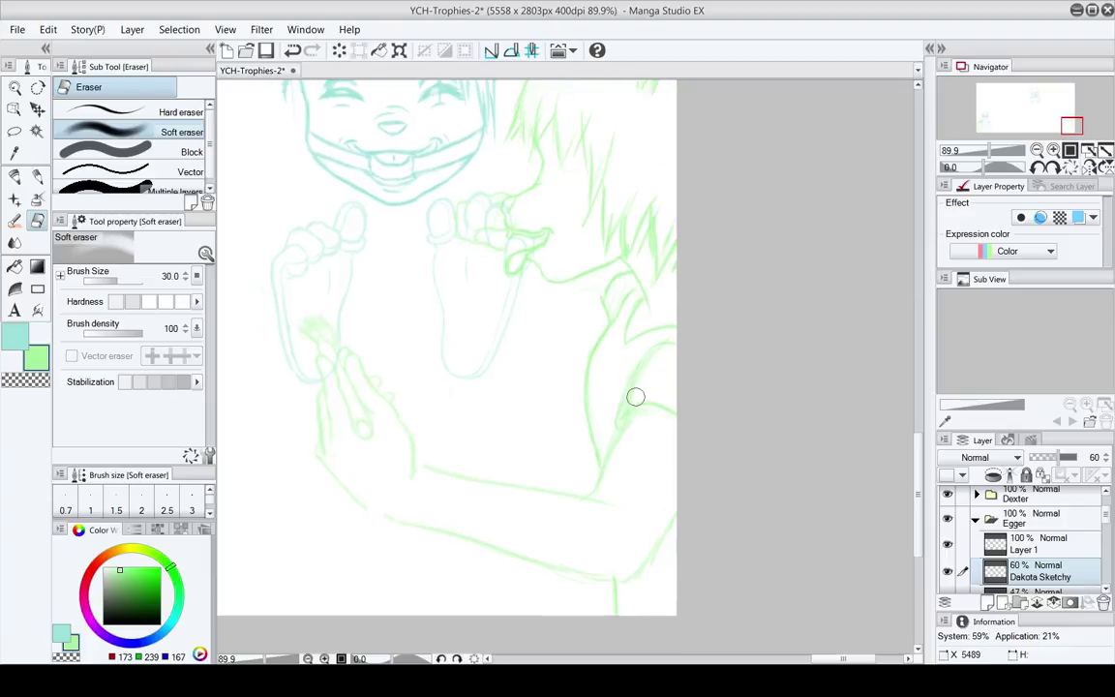
Set the Dakota Sketchy layer's opacity to 100%
{"action": "left_click", "coordinate": [1032, 539]}
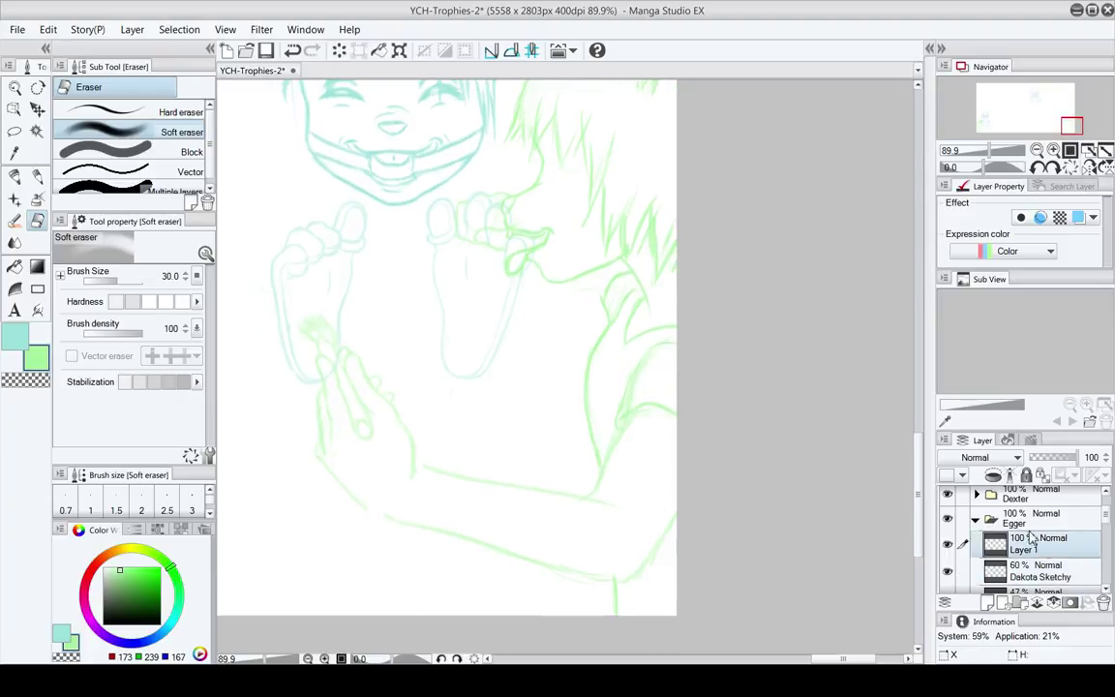
{"action": "left_click", "coordinate": [1022, 573]}
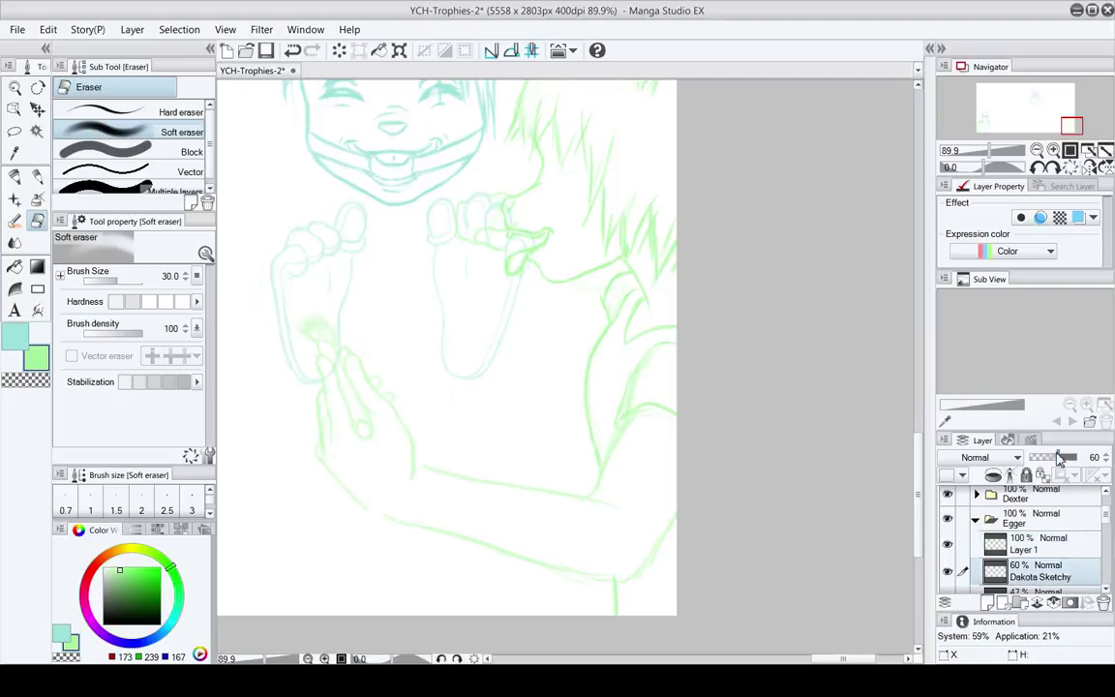
{"action": "left_click_drag", "start_coordinate": [1059, 458], "coordinate": [1091, 458]}
{"action": "left_click_drag", "start_coordinate": [553, 410], "coordinate": [655, 381]}
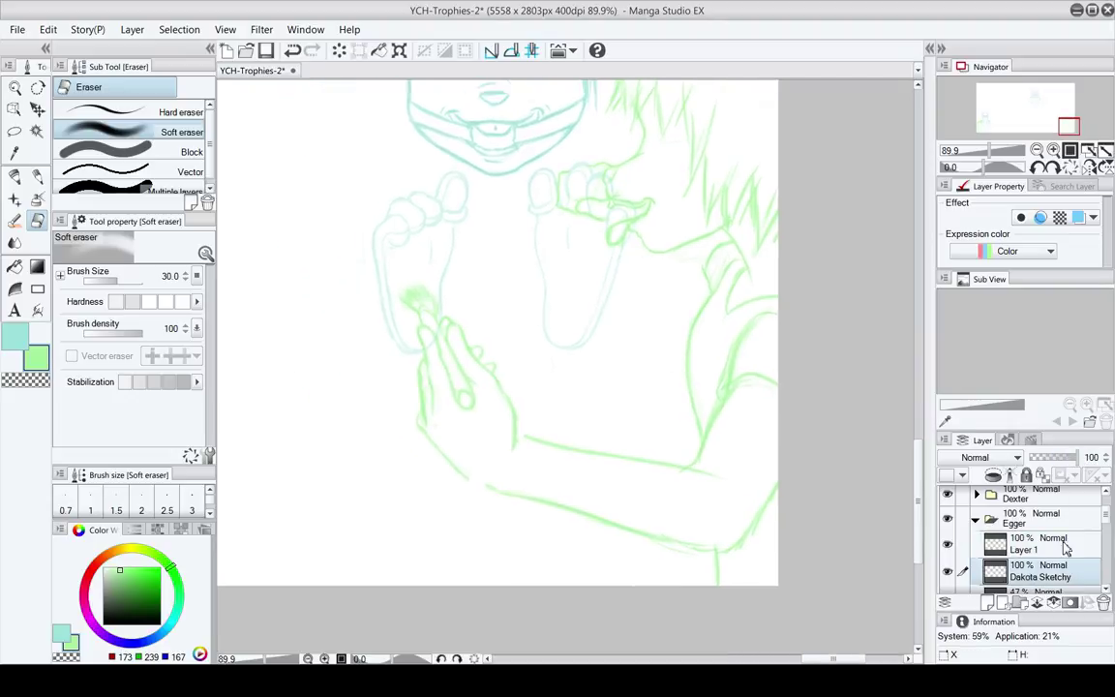
Refine the outer finger and knuckle of the green hand with the Rough pencil and a size 12 Soft eraser
{"action": "left_click", "coordinate": [17, 90]}
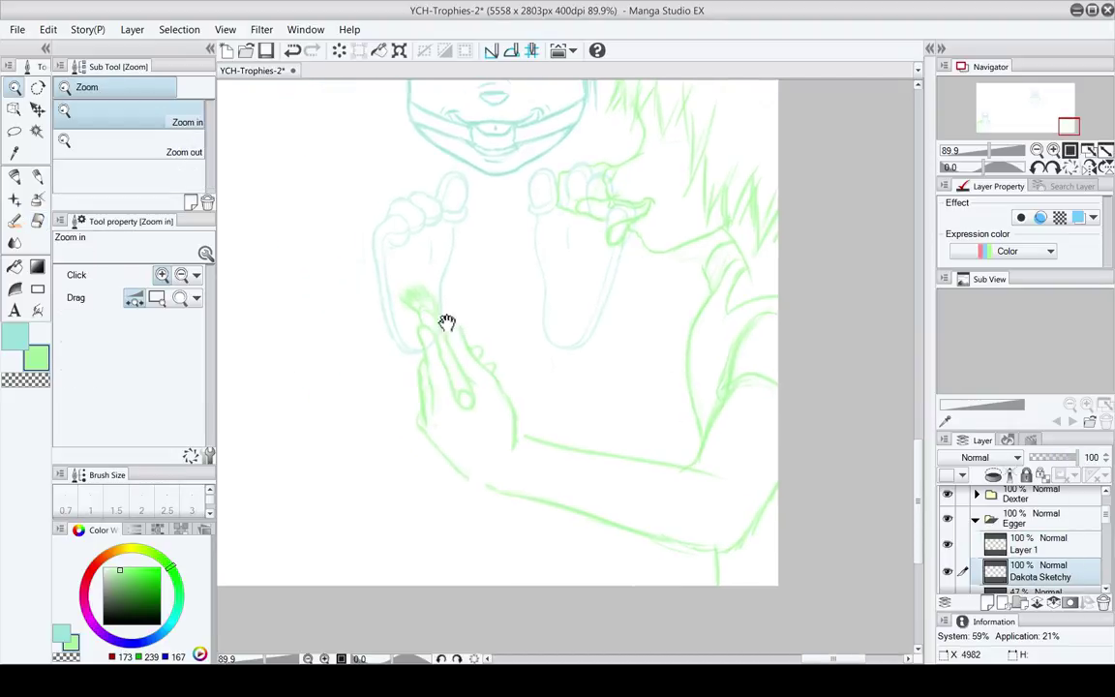
{"action": "left_click_drag", "start_coordinate": [419, 297], "coordinate": [472, 357]}
{"action": "left_click_drag", "start_coordinate": [438, 426], "coordinate": [418, 252]}
{"action": "mouse_move", "coordinate": [415, 313]}
{"action": "left_mouse_down"}
{"action": "mouse_move", "coordinate": [439, 338]}
{"action": "mouse_move", "coordinate": [442, 370]}
{"action": "left_mouse_up"}
{"action": "key", "text": "e"}
{"action": "key", "text": "bracketleft"}
{"action": "key", "text": "bracketleft"}
{"action": "key", "text": "bracketleft"}
{"action": "key", "text": "bracketleft"}
{"action": "key", "text": "bracketleft"}
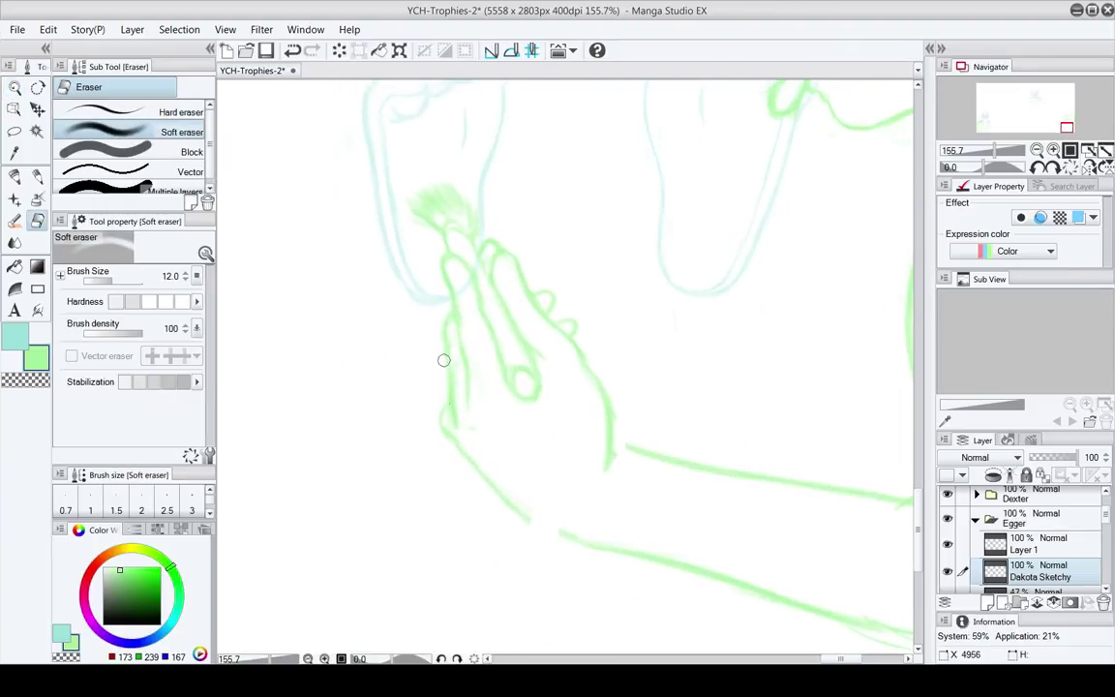
{"action": "key", "text": "p"}
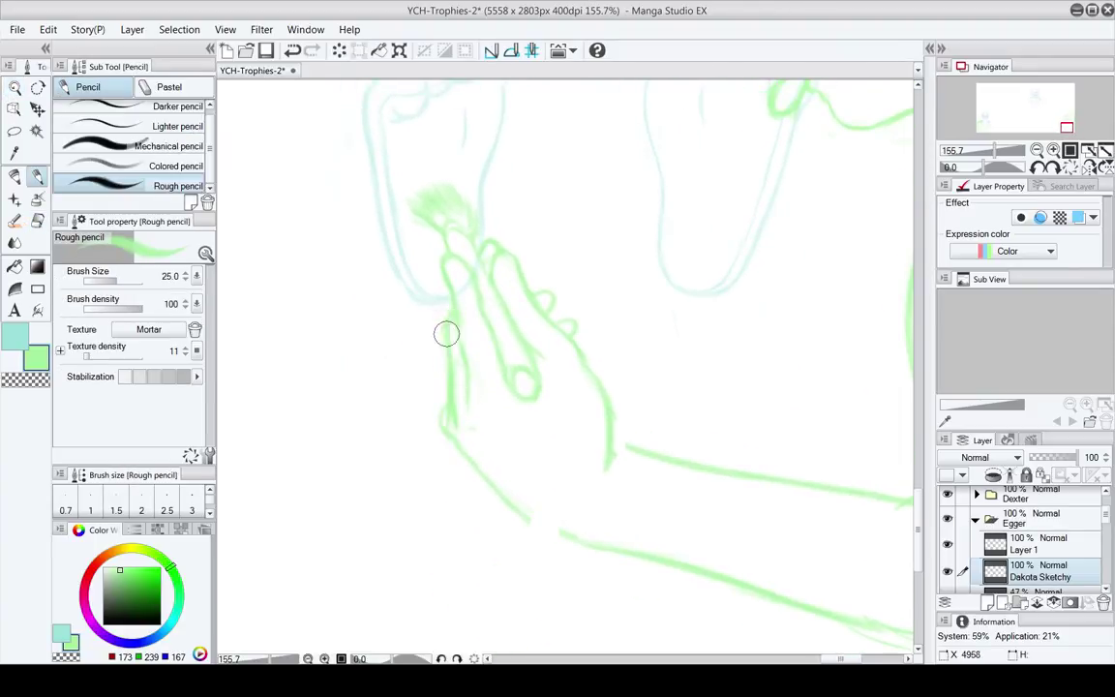
{"action": "key", "text": "e"}
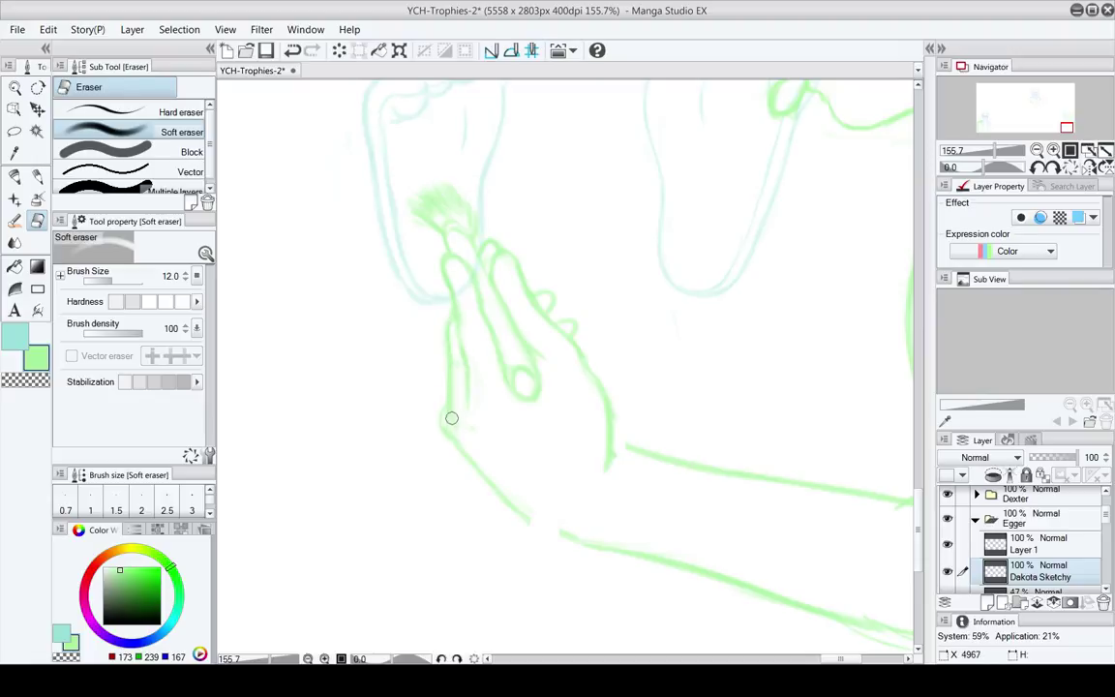
{"action": "key", "text": "p"}
{"action": "key", "text": "e"}
{"action": "key", "text": "p"}
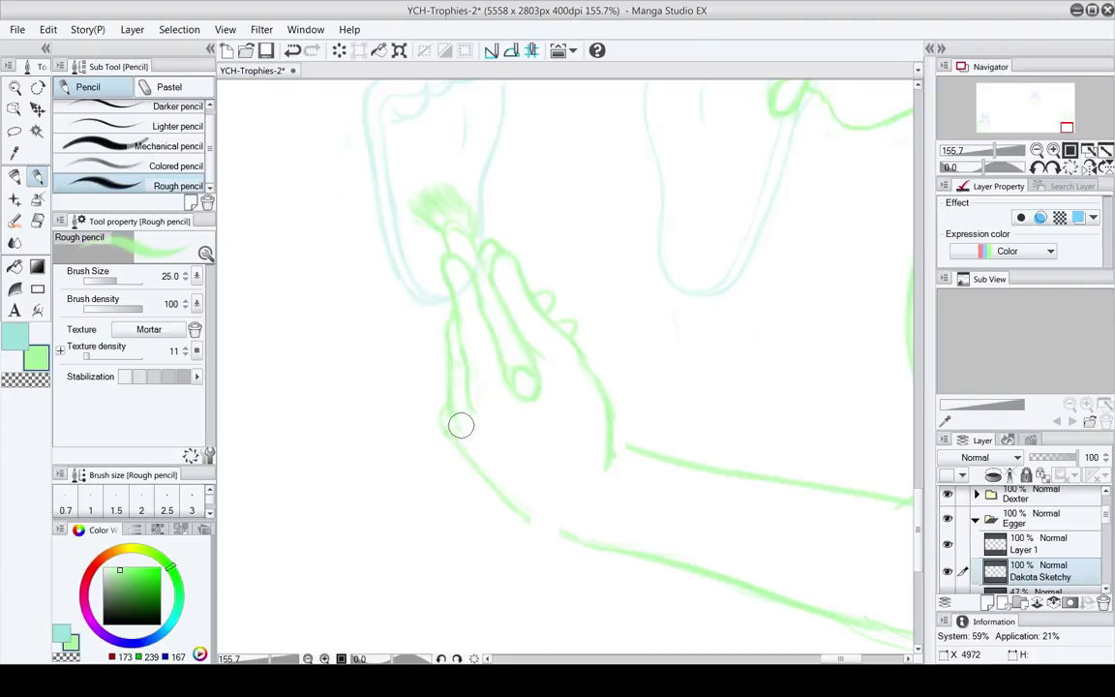
{"action": "key", "text": "e"}
Fade out the brush bristles above the green hand's fingertips with a size 30 Soft eraser
{"action": "scroll", "coordinate": [461, 415], "scroll_direction": "up", "scroll_amount": 4}
{"action": "key", "text": "p"}
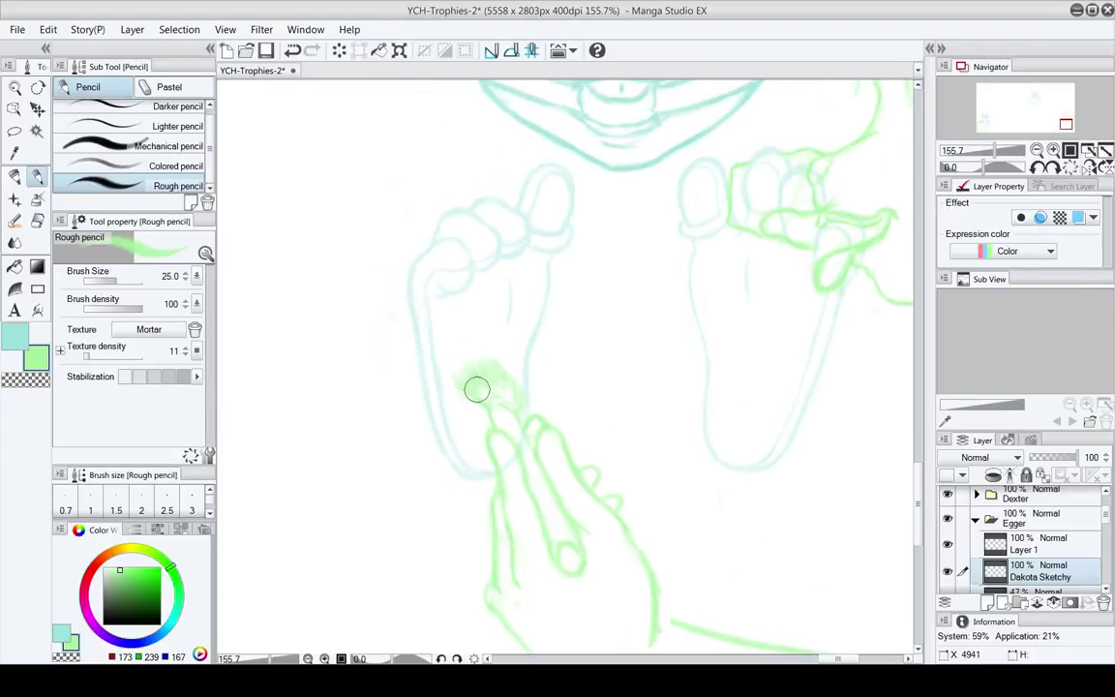
{"action": "key", "text": "e"}
{"action": "key", "text": "bracketright"}
{"action": "key", "text": "bracketright"}
{"action": "key", "text": "bracketright"}
{"action": "key", "text": "bracketright"}
{"action": "key", "text": "bracketright"}
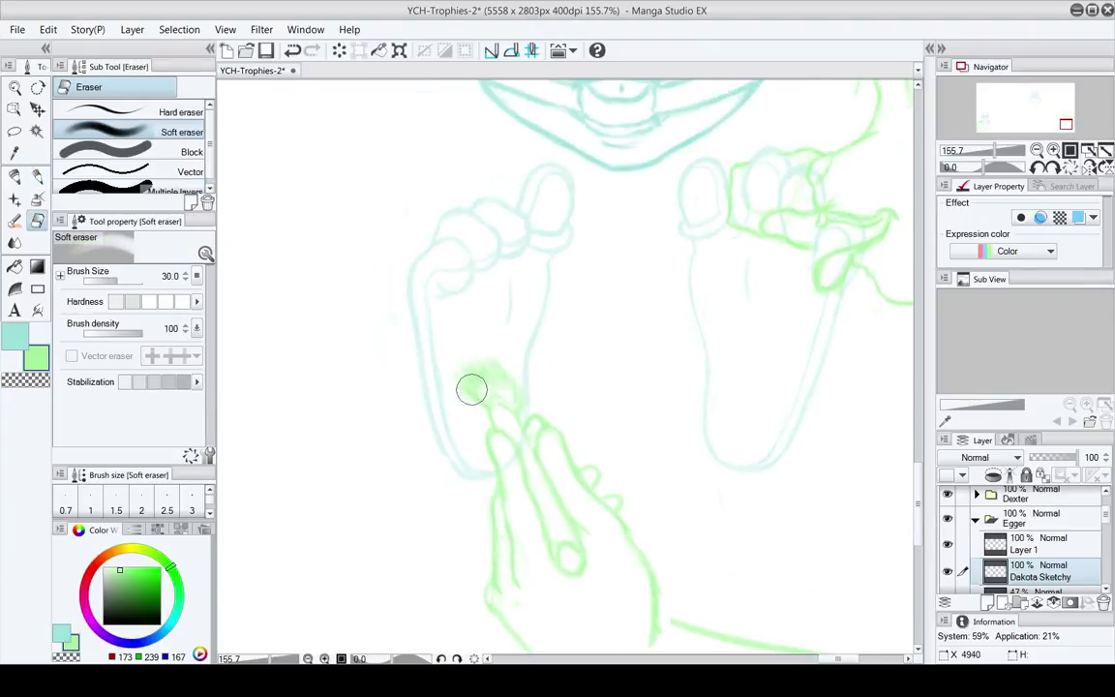
{"action": "left_click_drag", "start_coordinate": [459, 398], "coordinate": [462, 368]}
Redraw the bristles as spiky tufts fanning out over the sole with the Rough pencil, softening them with the eraser
{"action": "key", "text": "p"}
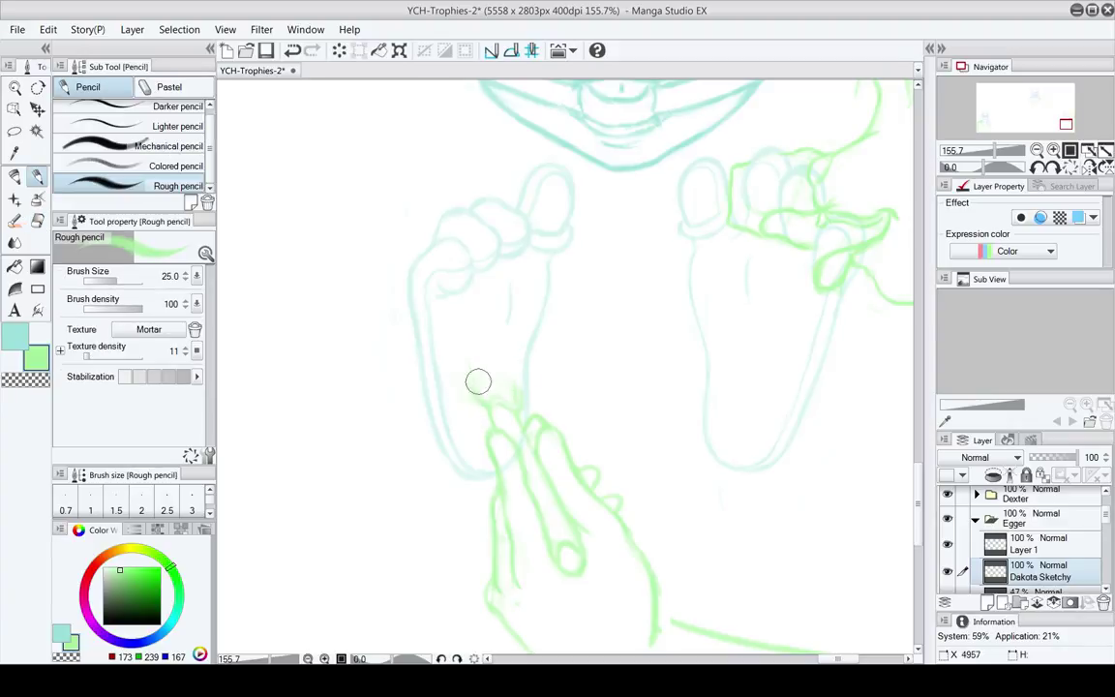
{"action": "mouse_move", "coordinate": [473, 369]}
{"action": "left_mouse_down"}
{"action": "mouse_move", "coordinate": [480, 383]}
{"action": "mouse_move", "coordinate": [476, 358]}
{"action": "mouse_move", "coordinate": [489, 375]}
{"action": "mouse_move", "coordinate": [496, 353]}
{"action": "mouse_move", "coordinate": [505, 358]}
{"action": "mouse_move", "coordinate": [518, 400]}
{"action": "mouse_move", "coordinate": [520, 379]}
{"action": "mouse_move", "coordinate": [485, 401]}
{"action": "left_mouse_up"}
{"action": "key", "text": "e"}
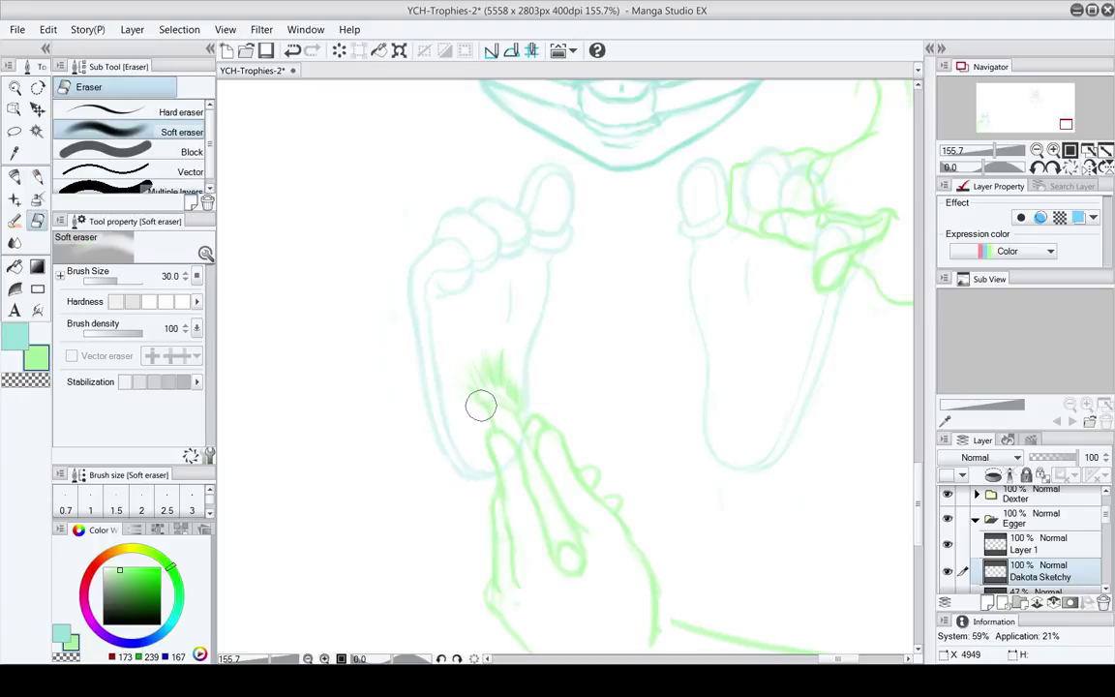
{"action": "key", "text": "p"}
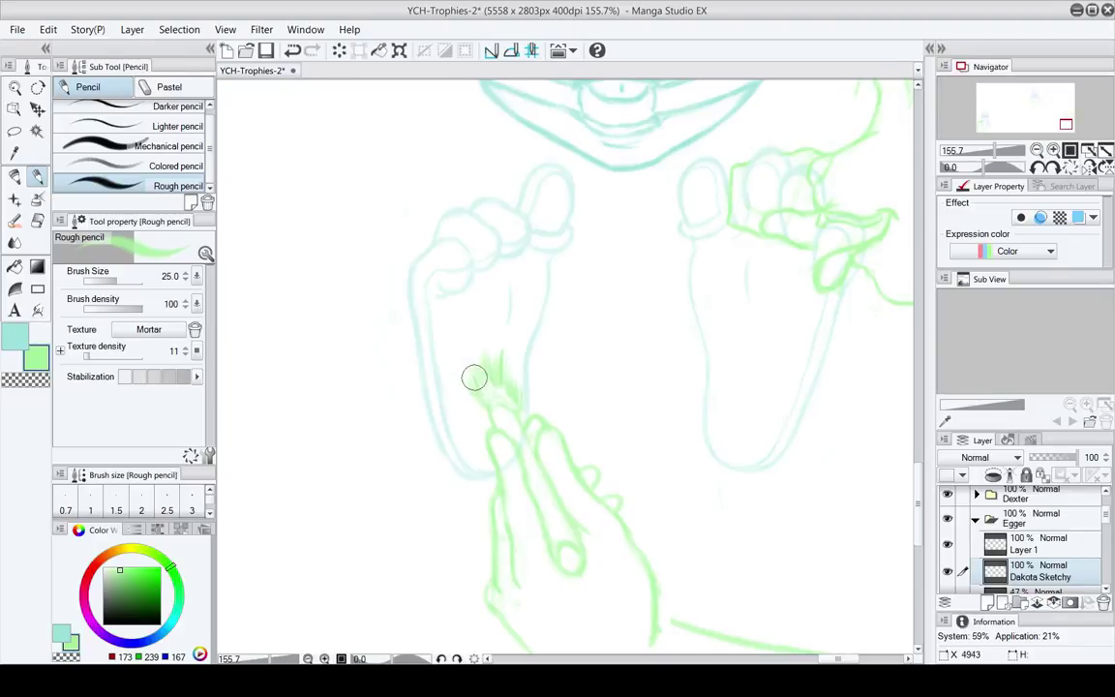
{"action": "left_click_drag", "start_coordinate": [474, 377], "coordinate": [496, 396]}
{"action": "key", "text": "space"}
{"action": "mouse_move", "coordinate": [487, 395]}
{"action": "left_mouse_down"}
{"action": "mouse_move", "coordinate": [498, 401]}
{"action": "mouse_move", "coordinate": [487, 396]}
{"action": "left_mouse_up"}
{"action": "left_click_drag", "start_coordinate": [520, 383], "coordinate": [455, 391]}
{"action": "left_click_drag", "start_coordinate": [532, 414], "coordinate": [520, 340]}
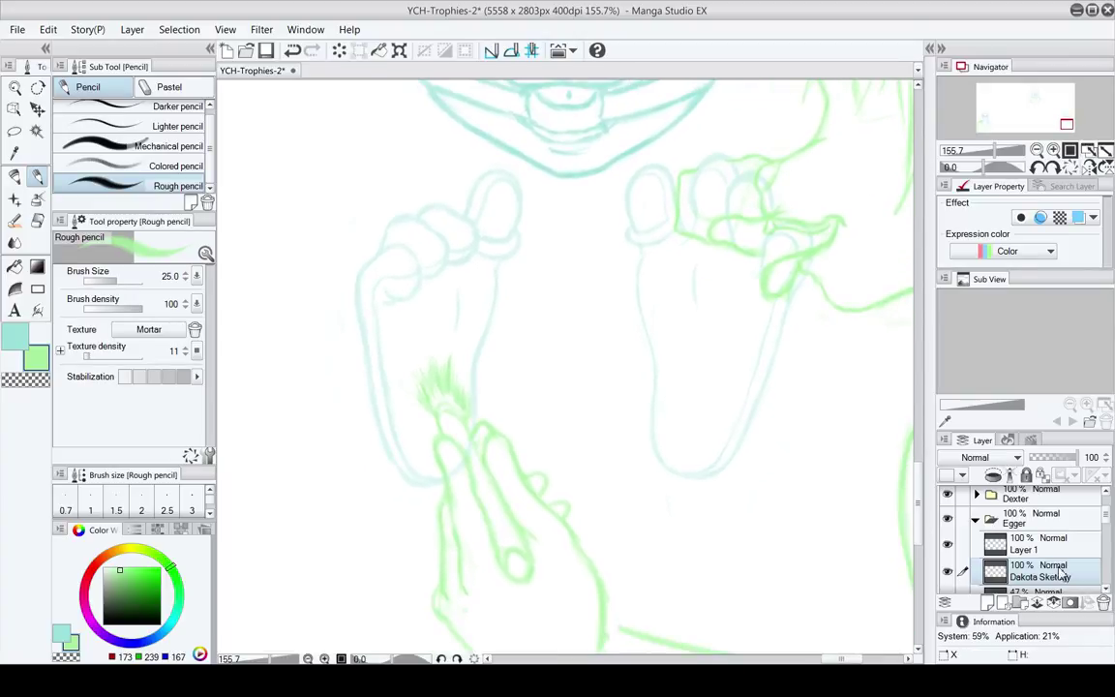
Set the Feet Sketchy layer's opacity to 100%
{"action": "scroll", "coordinate": [1110, 543], "scroll_direction": "down", "scroll_amount": 3}
{"action": "left_click_drag", "start_coordinate": [1106, 538], "coordinate": [1106, 534]}
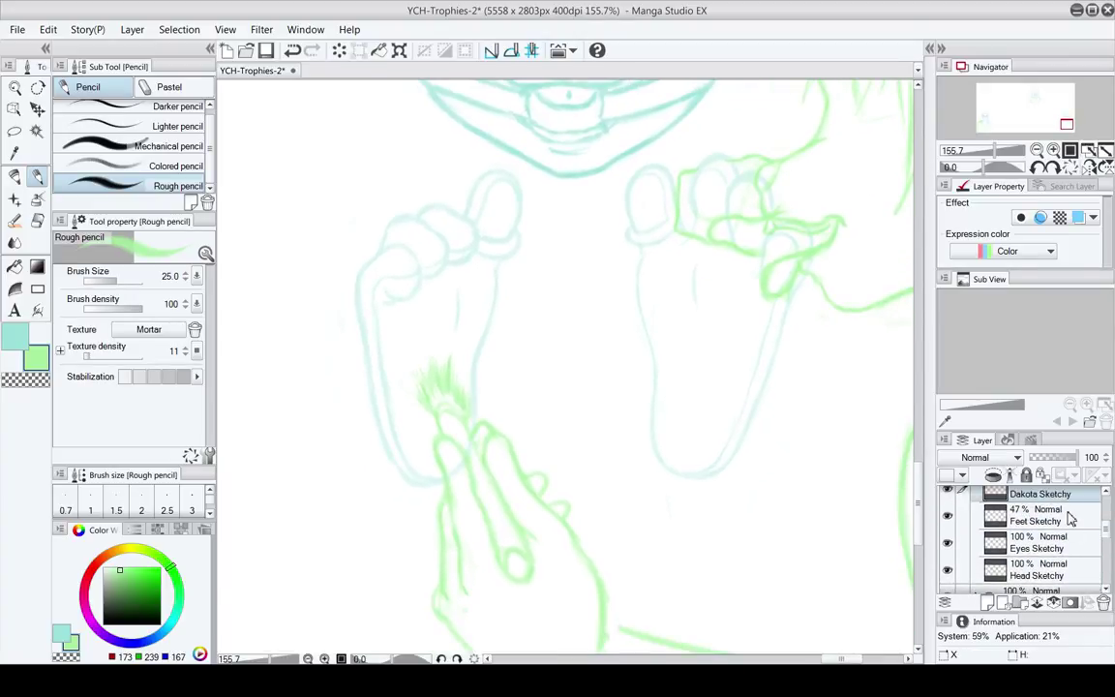
{"action": "left_click", "coordinate": [1069, 513]}
{"action": "left_click_drag", "start_coordinate": [1055, 458], "coordinate": [1100, 462]}
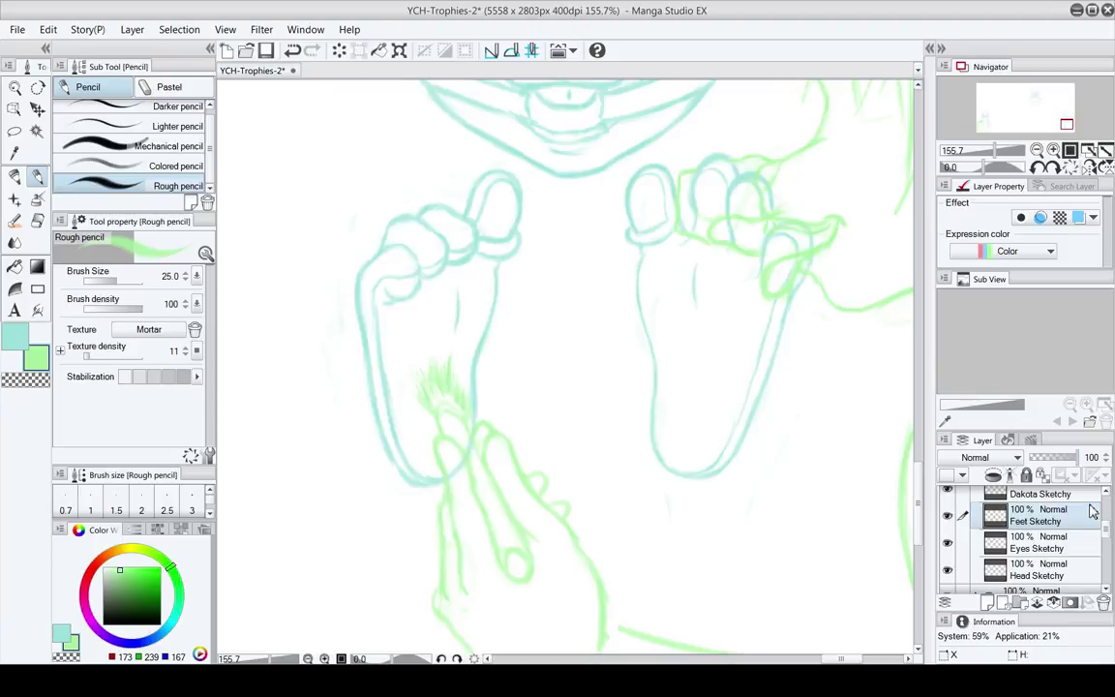
{"action": "scroll", "coordinate": [1109, 511], "scroll_direction": "up", "scroll_amount": 5}
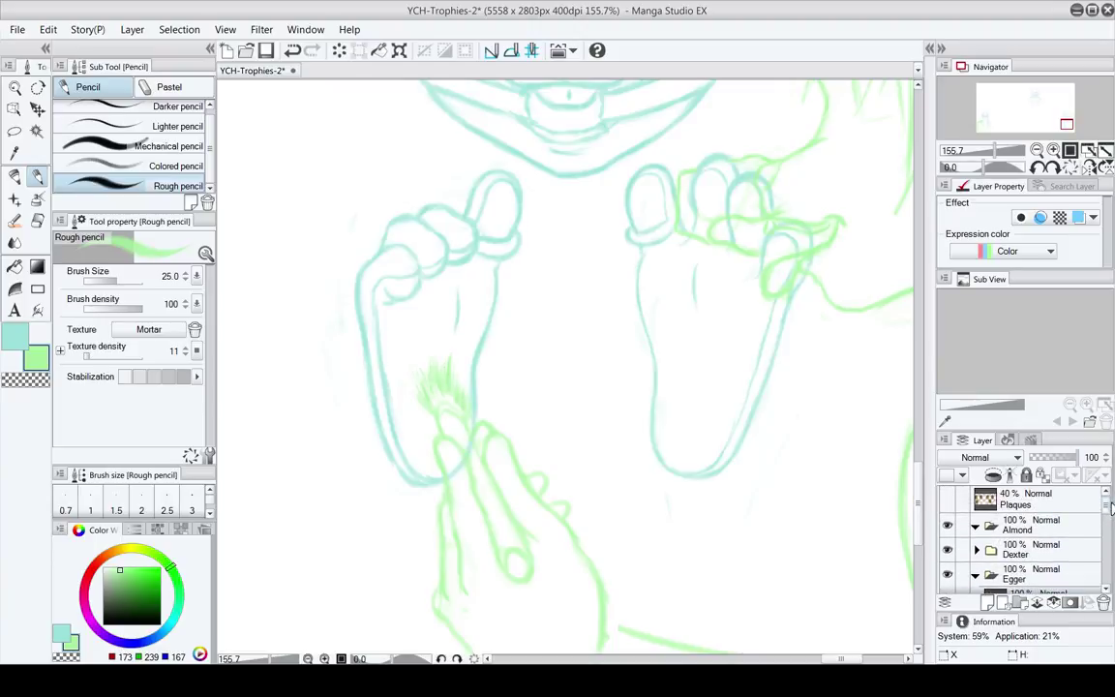
Sketch pointed hair strands hanging in front of the green character's face on Layer 1 with the Rough pencil
{"action": "left_click_drag", "start_coordinate": [772, 318], "coordinate": [550, 520]}
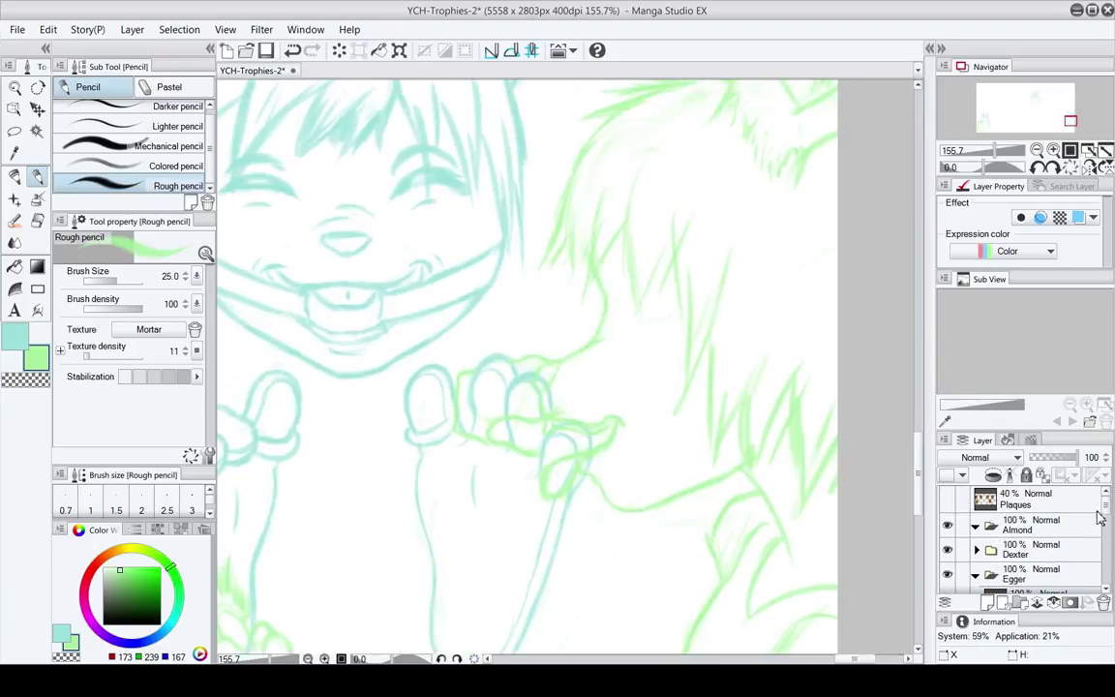
{"action": "scroll", "coordinate": [1100, 518], "scroll_direction": "down", "scroll_amount": 2}
{"action": "left_click", "coordinate": [968, 548]}
{"action": "mouse_move", "coordinate": [636, 348]}
{"action": "left_mouse_down"}
{"action": "mouse_move", "coordinate": [591, 383]}
{"action": "mouse_move", "coordinate": [563, 384]}
{"action": "mouse_move", "coordinate": [555, 294]}
{"action": "mouse_move", "coordinate": [571, 296]}
{"action": "left_mouse_up"}
{"action": "left_click", "coordinate": [14, 109]}
{"action": "left_click", "coordinate": [19, 89]}
{"action": "left_click_drag", "start_coordinate": [571, 296], "coordinate": [592, 339]}
{"action": "key", "text": "p"}
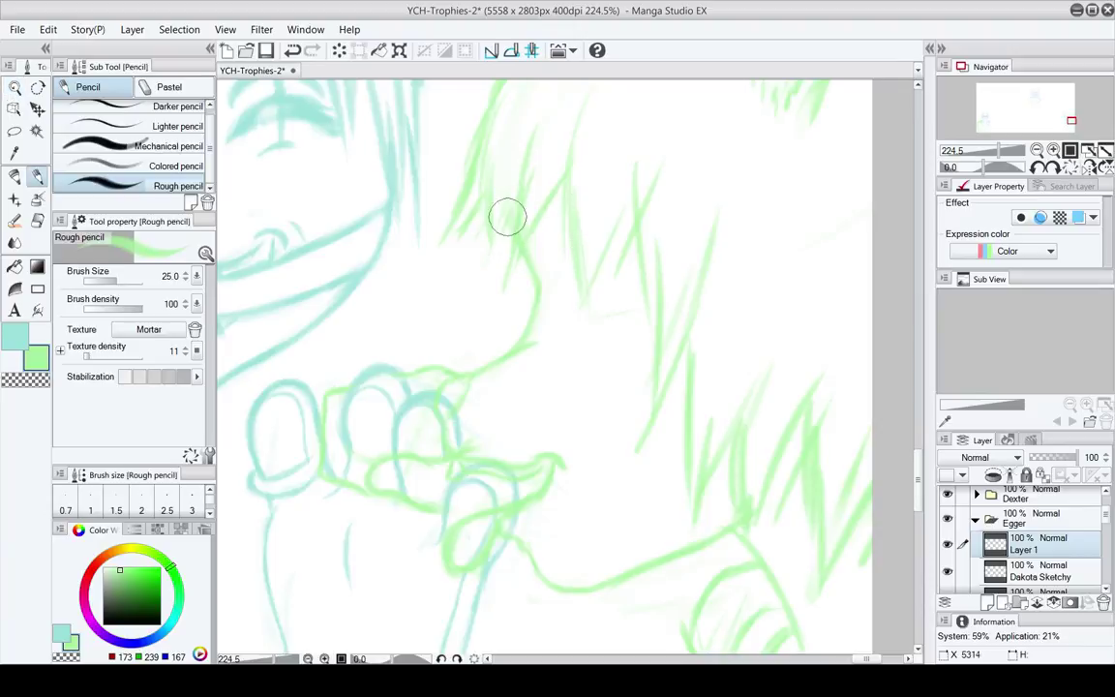
{"action": "mouse_move", "coordinate": [507, 216]}
{"action": "left_mouse_down"}
{"action": "mouse_move", "coordinate": [533, 224]}
{"action": "mouse_move", "coordinate": [528, 286]}
{"action": "mouse_move", "coordinate": [503, 314]}
{"action": "left_mouse_up"}
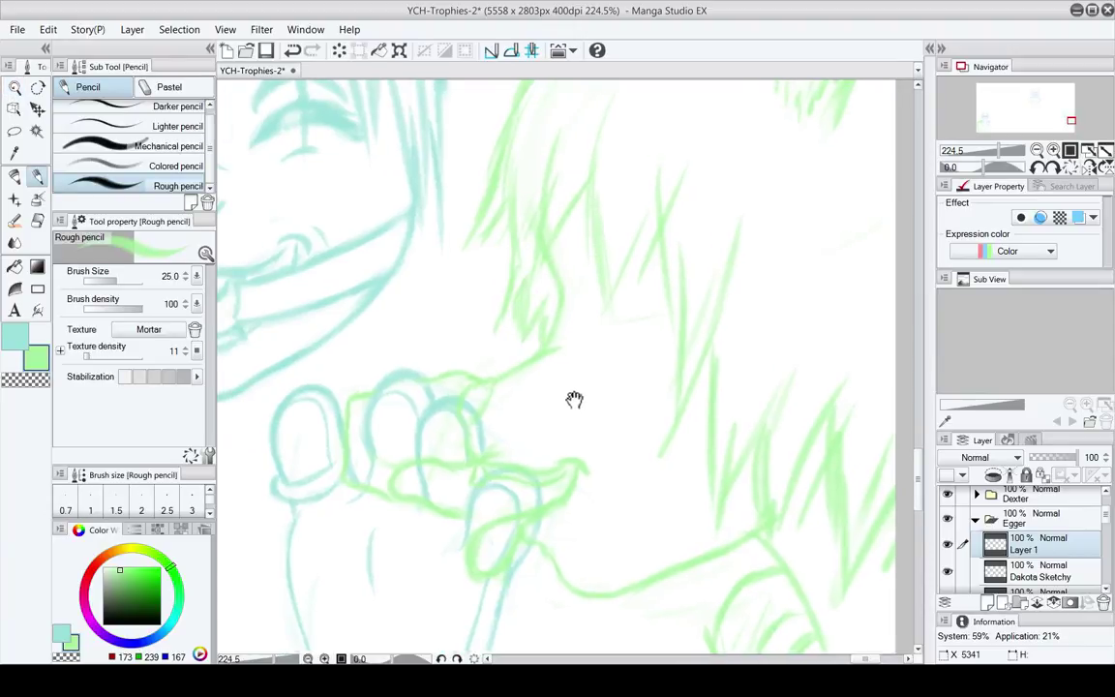
Rework the jagged hair tips over the green character's cheek with the Rough pencil and a Soft eraser reduced to size 15
{"action": "left_click_drag", "start_coordinate": [574, 400], "coordinate": [549, 391]}
{"action": "left_click_drag", "start_coordinate": [593, 343], "coordinate": [589, 360]}
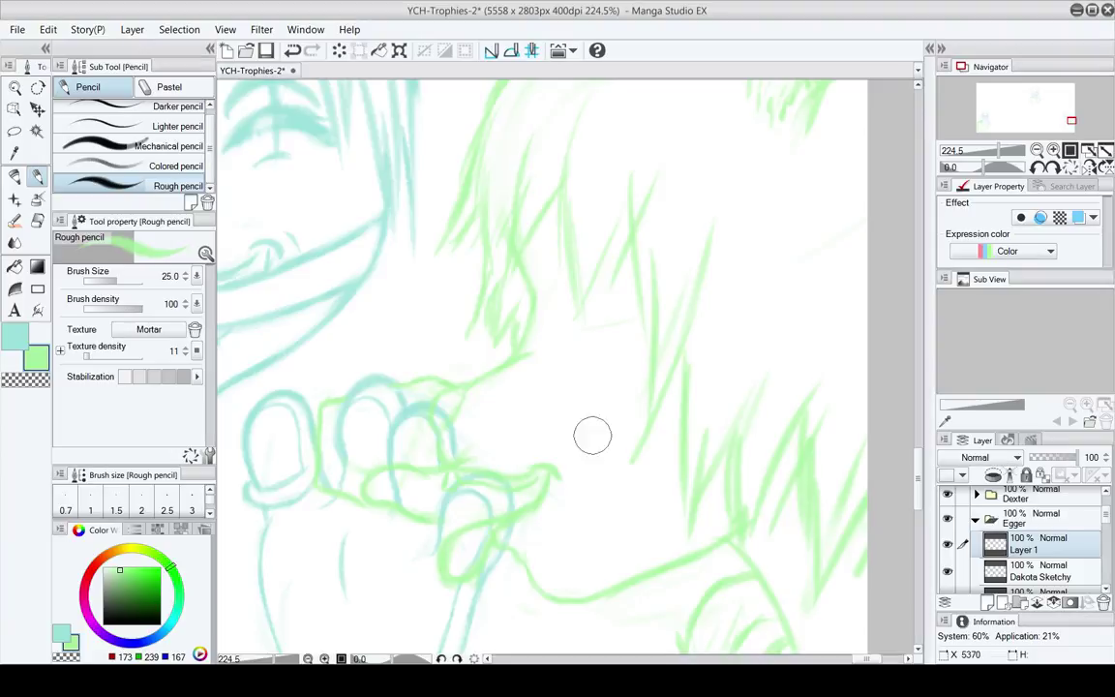
{"action": "mouse_move", "coordinate": [590, 435]}
{"action": "left_mouse_down"}
{"action": "mouse_move", "coordinate": [555, 369]}
{"action": "mouse_move", "coordinate": [605, 393]}
{"action": "mouse_move", "coordinate": [622, 369]}
{"action": "mouse_move", "coordinate": [655, 422]}
{"action": "left_mouse_up"}
{"action": "left_click_drag", "start_coordinate": [607, 238], "coordinate": [615, 256]}
{"action": "key", "text": "e"}
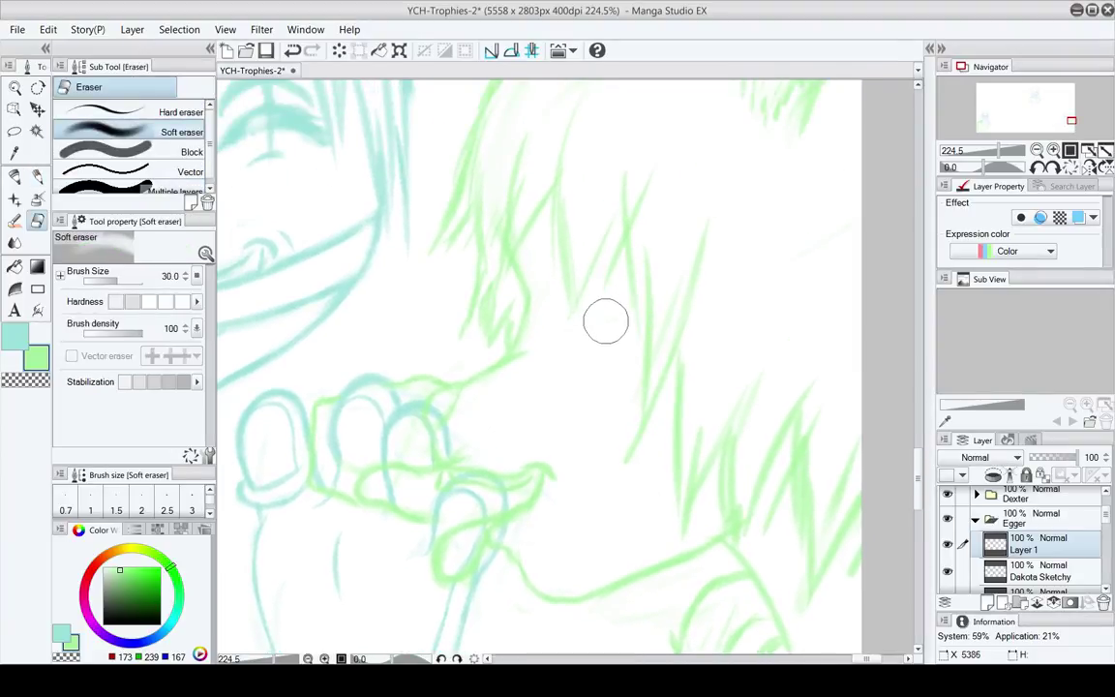
{"action": "key", "text": "p"}
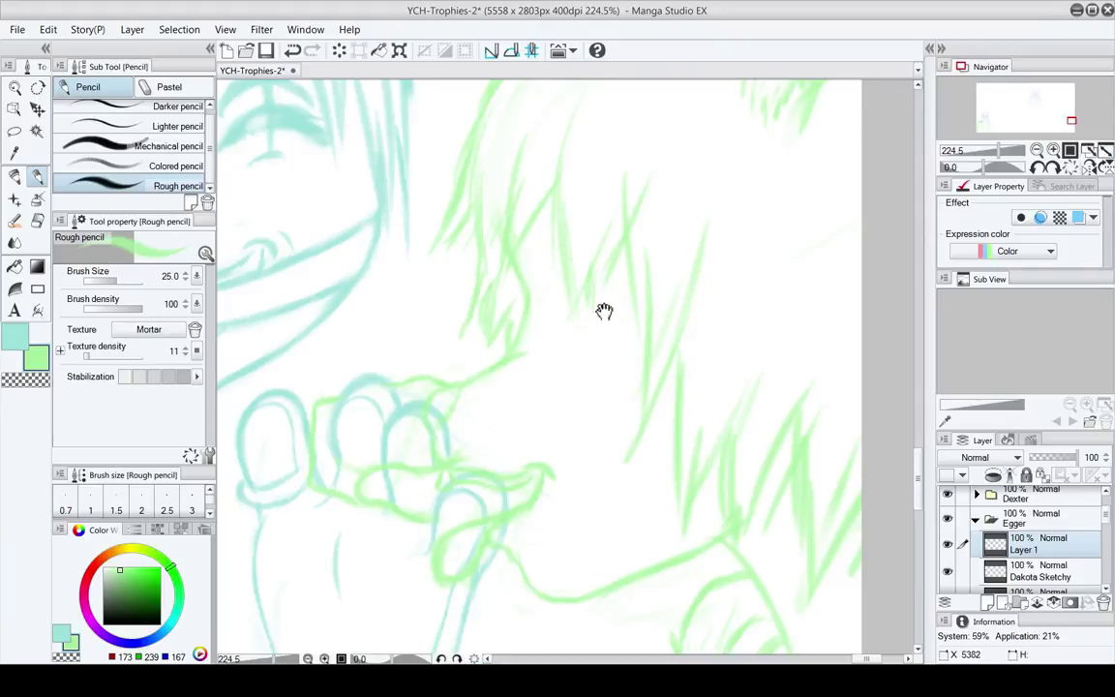
{"action": "left_click_drag", "start_coordinate": [606, 311], "coordinate": [603, 353]}
{"action": "key", "text": "e"}
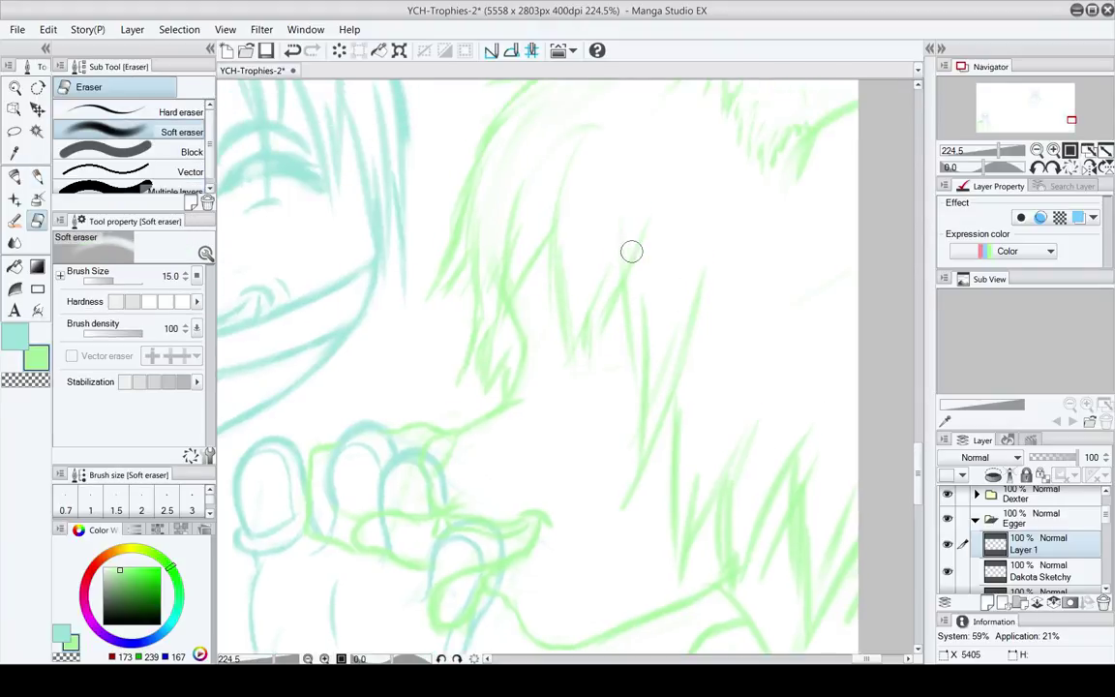
{"action": "key", "text": "p"}
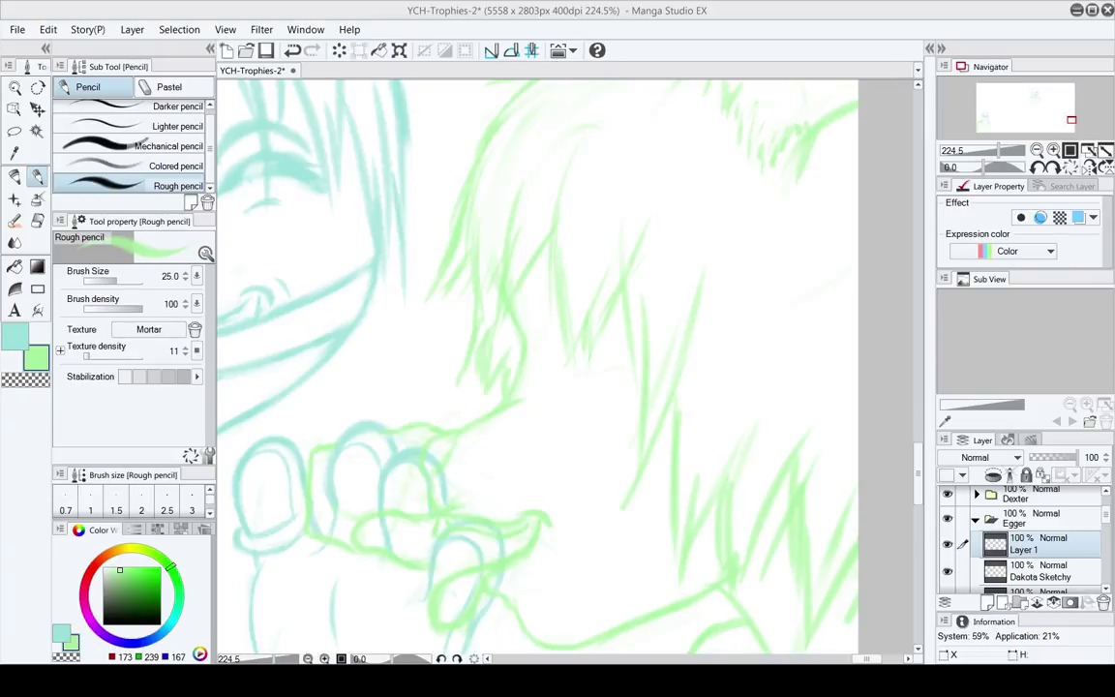
Save the YCH-Trophies-2 drawing
{"action": "mouse_move", "coordinate": [549, 454]}
{"action": "left_mouse_down"}
{"action": "mouse_move", "coordinate": [513, 279]}
{"action": "mouse_move", "coordinate": [553, 344]}
{"action": "mouse_move", "coordinate": [506, 334]}
{"action": "left_mouse_up"}
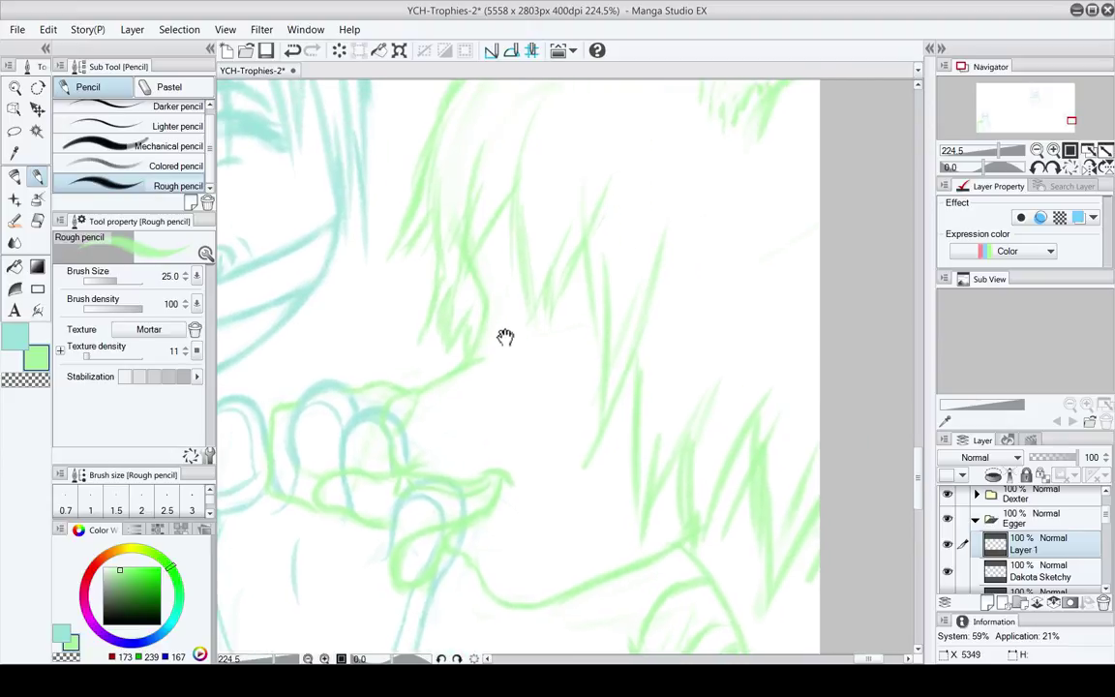
{"action": "left_click", "coordinate": [263, 50]}
{"action": "left_click_drag", "start_coordinate": [551, 336], "coordinate": [563, 348]}
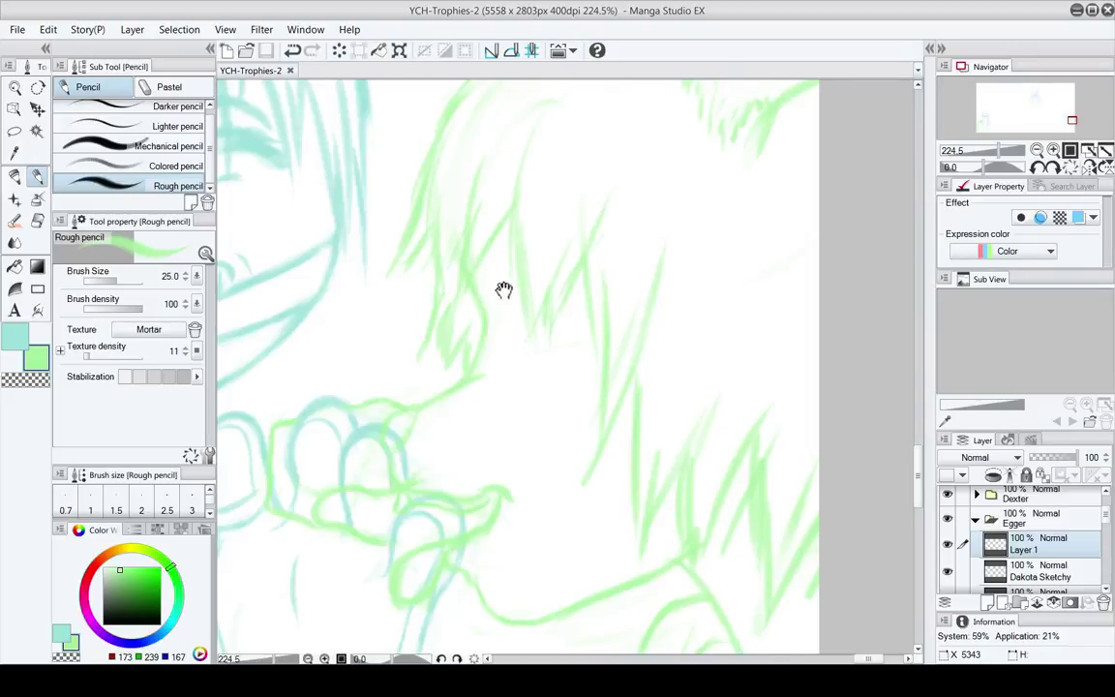
Sketch the green character's eye on Layer 1 with the Rough pencil: arched upper lid, crease, curved outer side and lower edge
{"action": "mouse_move", "coordinate": [506, 291]}
{"action": "left_mouse_down"}
{"action": "mouse_move", "coordinate": [501, 304]}
{"action": "mouse_move", "coordinate": [548, 290]}
{"action": "left_mouse_up"}
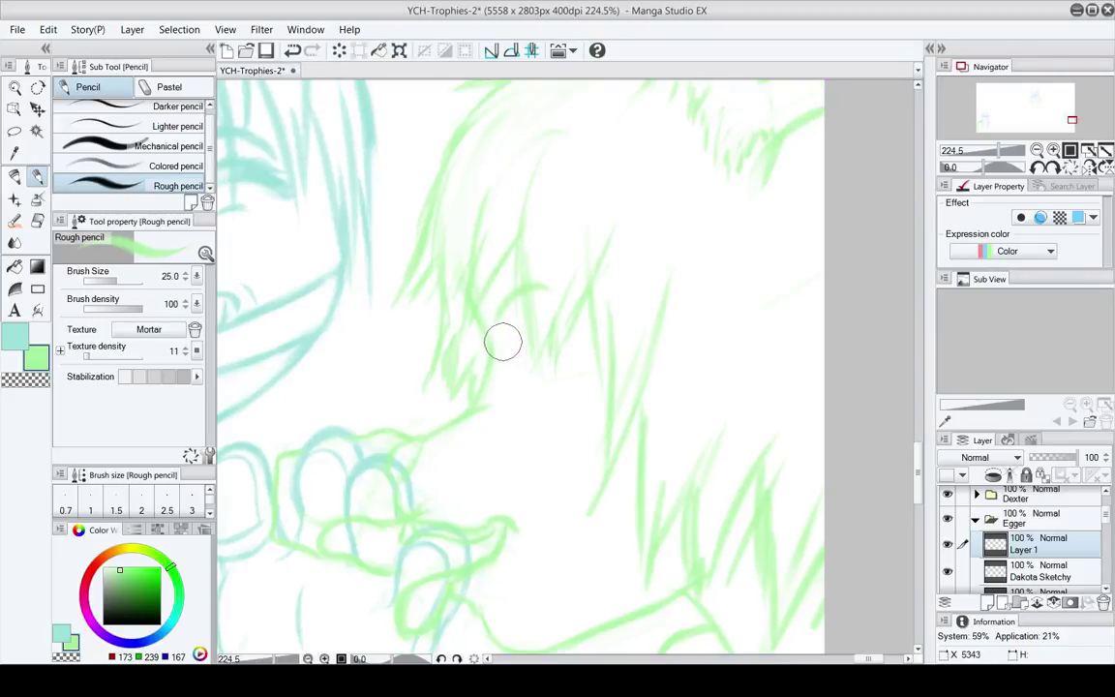
{"action": "mouse_move", "coordinate": [507, 333]}
{"action": "left_mouse_down"}
{"action": "mouse_move", "coordinate": [530, 314]}
{"action": "mouse_move", "coordinate": [502, 332]}
{"action": "mouse_move", "coordinate": [553, 334]}
{"action": "mouse_move", "coordinate": [532, 312]}
{"action": "mouse_move", "coordinate": [570, 350]}
{"action": "left_mouse_up"}
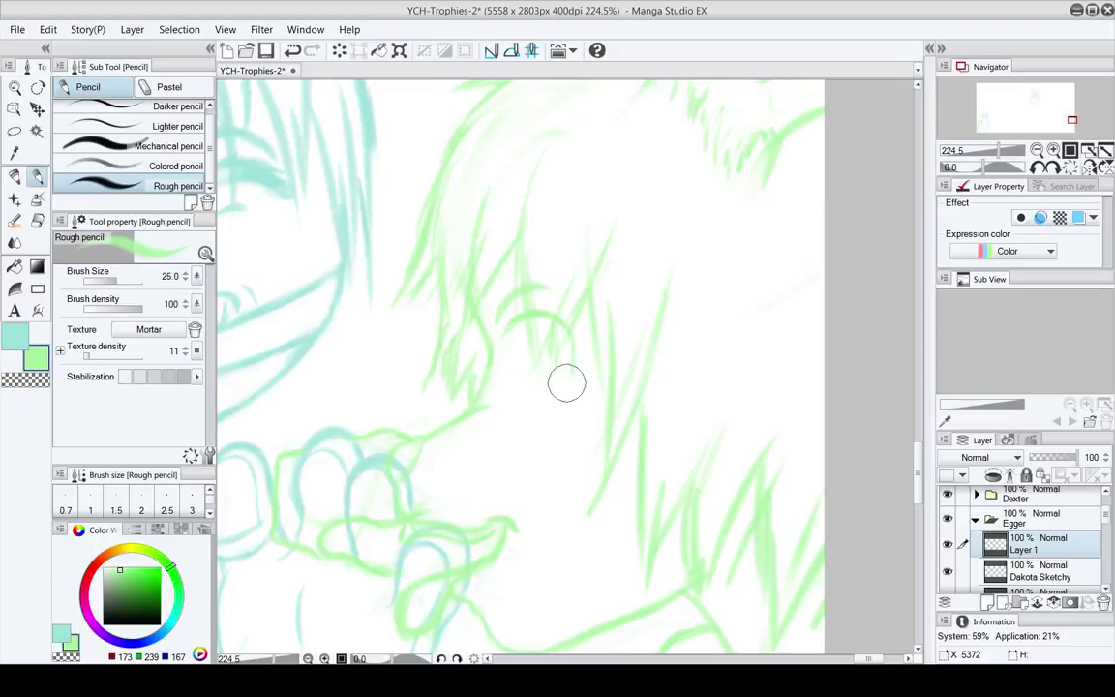
{"action": "key", "text": "e"}
{"action": "key", "text": "p"}
{"action": "left_click_drag", "start_coordinate": [495, 386], "coordinate": [570, 371]}
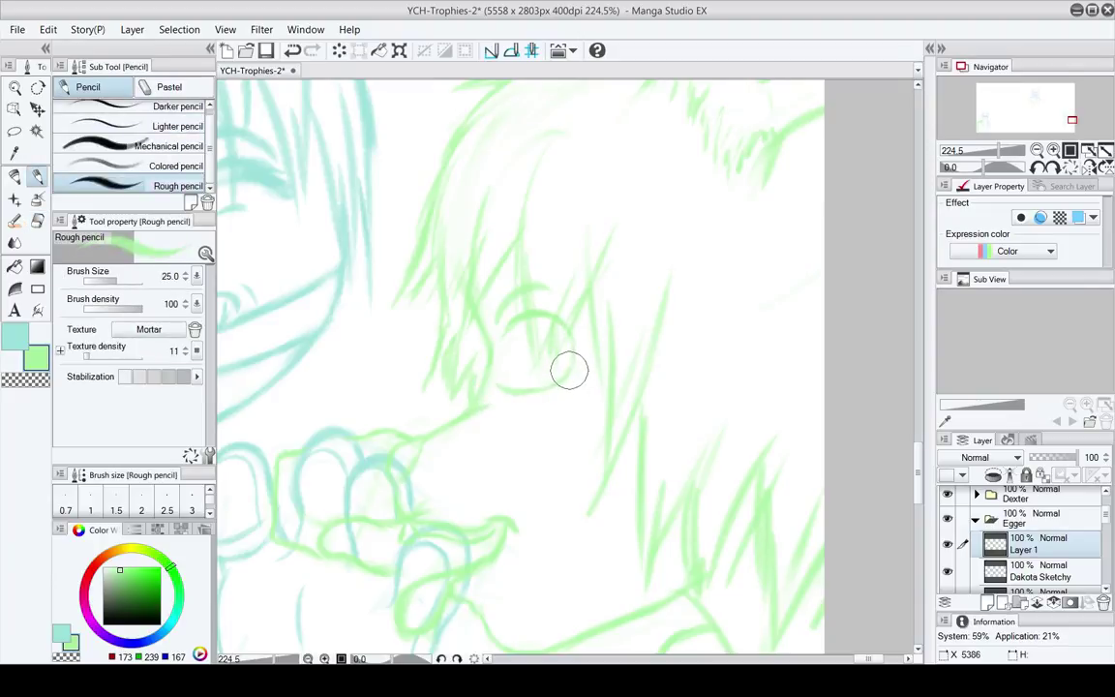
Rework the eye's lower lid line, alternating the Rough pencil with the Soft eraser at size 15
{"action": "key", "text": "e"}
{"action": "left_click_drag", "start_coordinate": [498, 393], "coordinate": [532, 396]}
{"action": "key", "text": "p"}
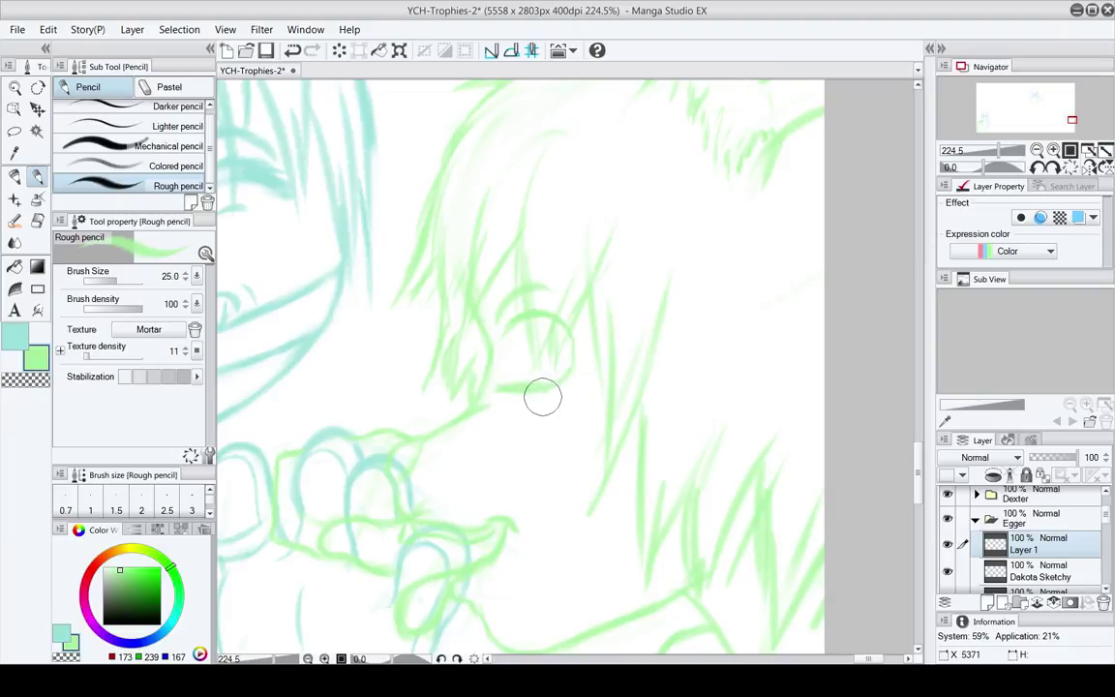
{"action": "key", "text": "e"}
{"action": "key", "text": "p"}
{"action": "key", "text": "e"}
{"action": "key", "text": "p"}
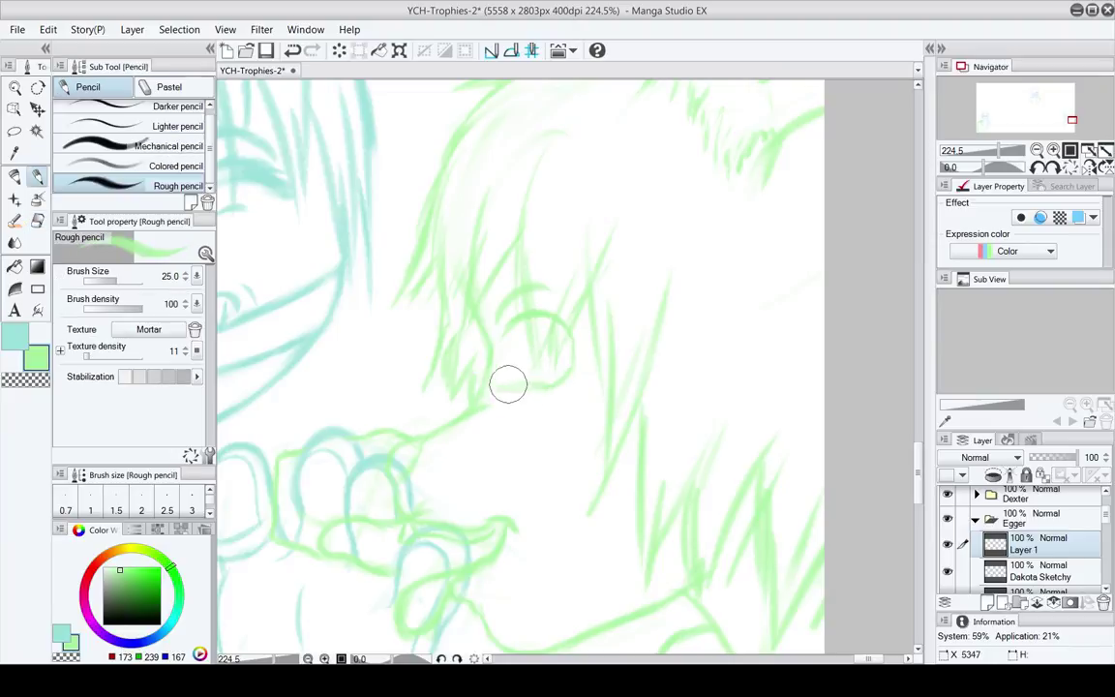
{"action": "key", "text": "e"}
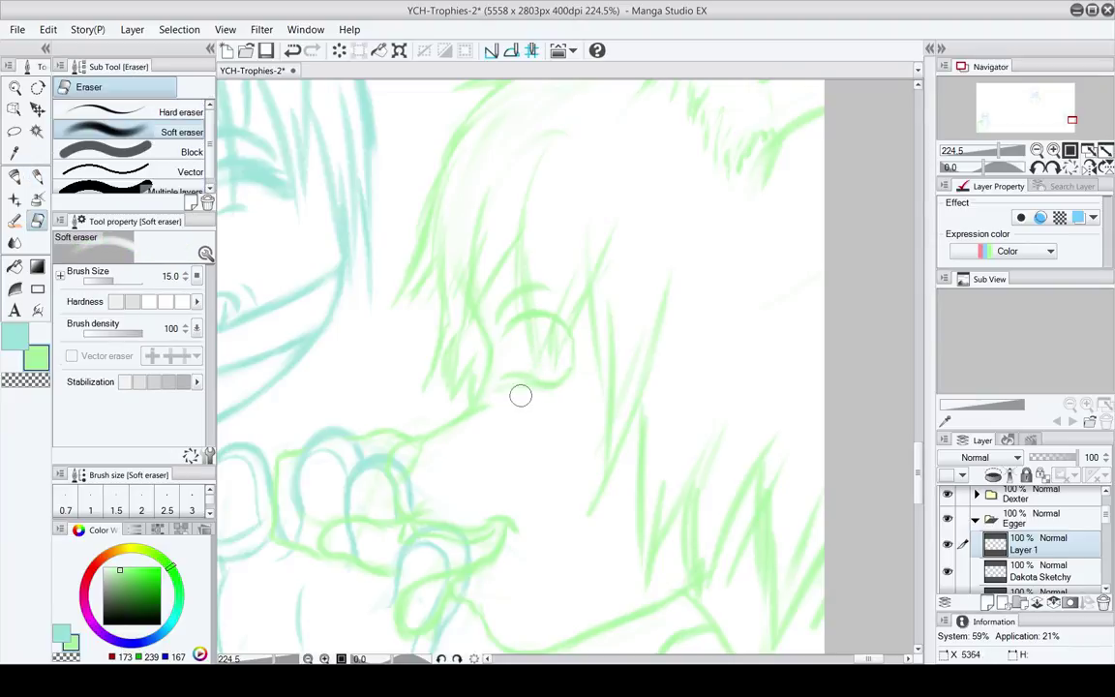
Draw the inner side of the eye to close its outline, cleaning up with the Soft eraser at size 10
{"action": "key", "text": "p"}
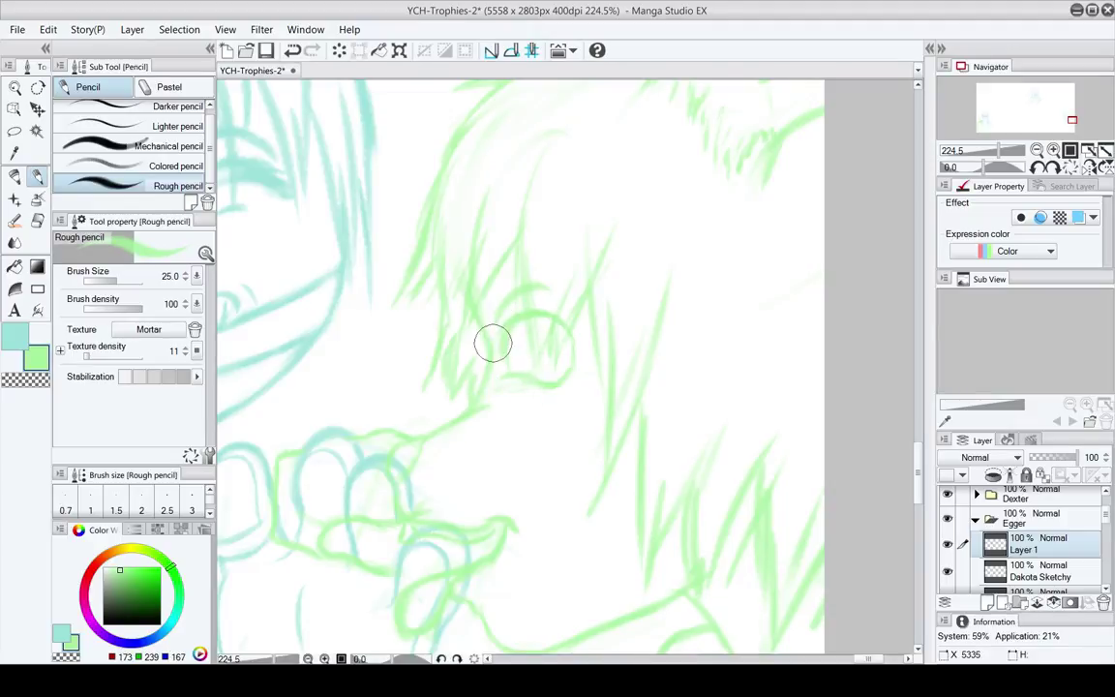
{"action": "key", "text": "e"}
{"action": "key", "text": "p"}
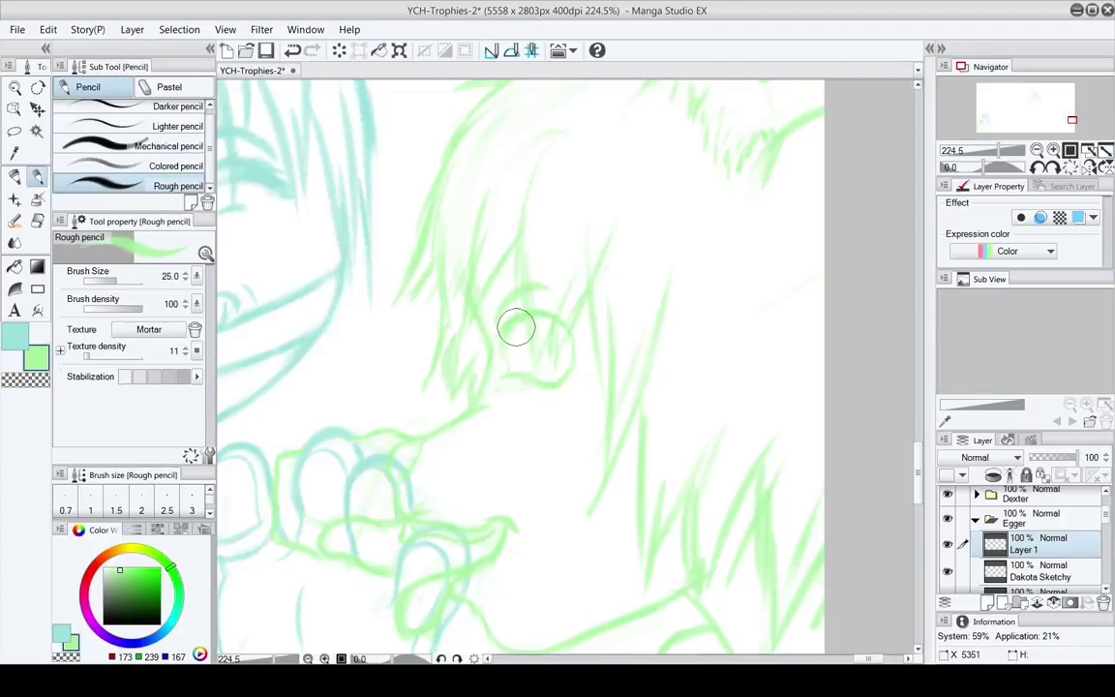
{"action": "key", "text": "e"}
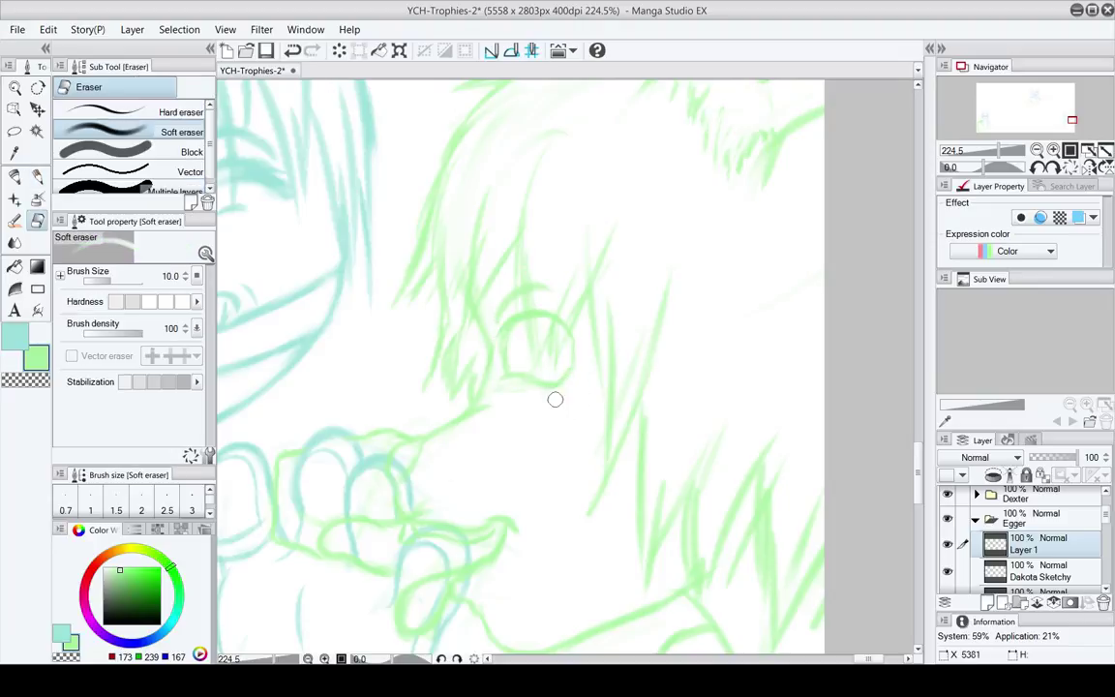
Sketch the iris and shade the pupil near the inner side of the eye with the Rough pencil
{"action": "key", "text": "p"}
{"action": "mouse_move", "coordinate": [558, 409]}
{"action": "left_mouse_down"}
{"action": "mouse_move", "coordinate": [568, 436]}
{"action": "mouse_move", "coordinate": [562, 391]}
{"action": "left_mouse_up"}
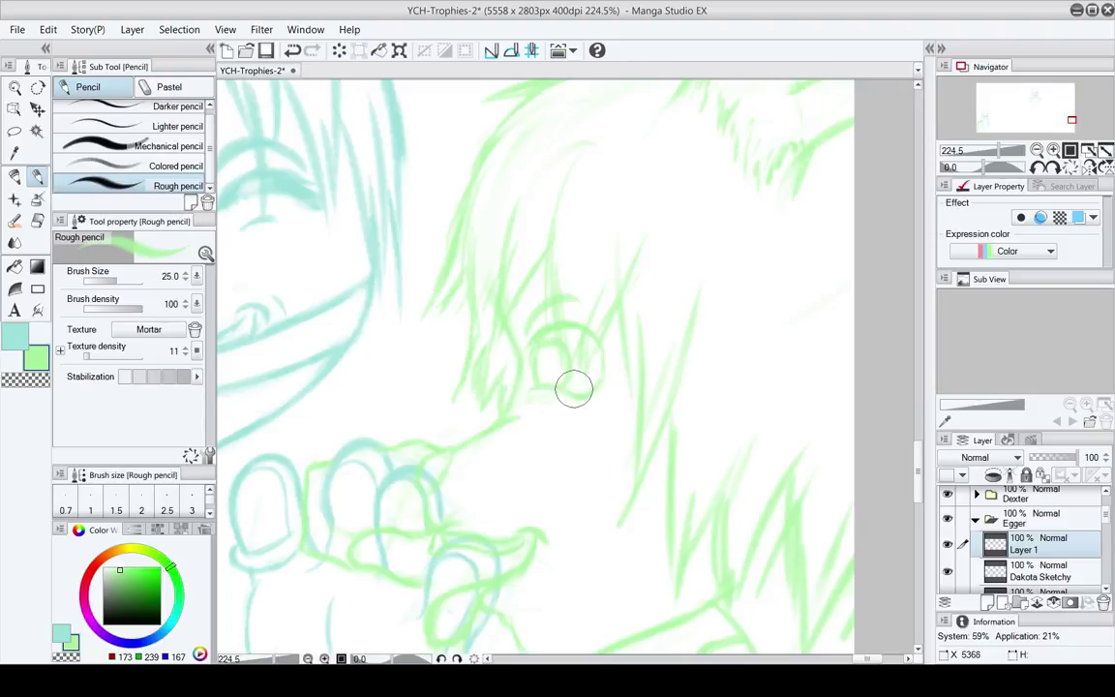
{"action": "left_click_drag", "start_coordinate": [566, 388], "coordinate": [539, 344]}
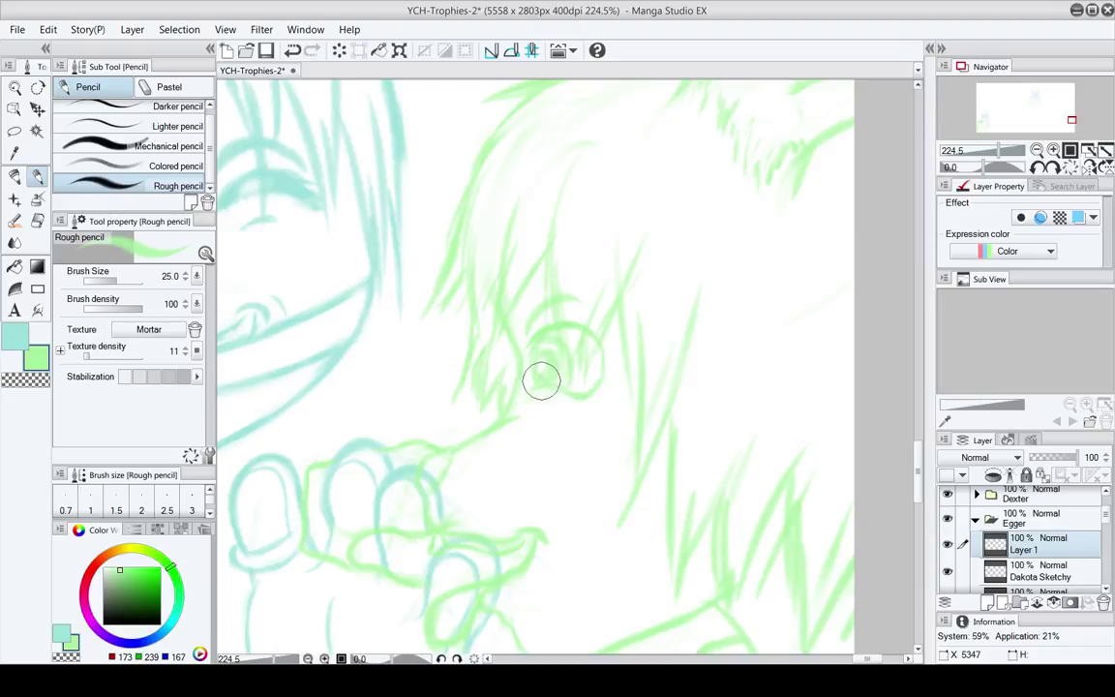
Thicken the eye's upper lash line and extend it past the outer corner with the Rough pencil
{"action": "left_click_drag", "start_coordinate": [637, 369], "coordinate": [801, 223]}
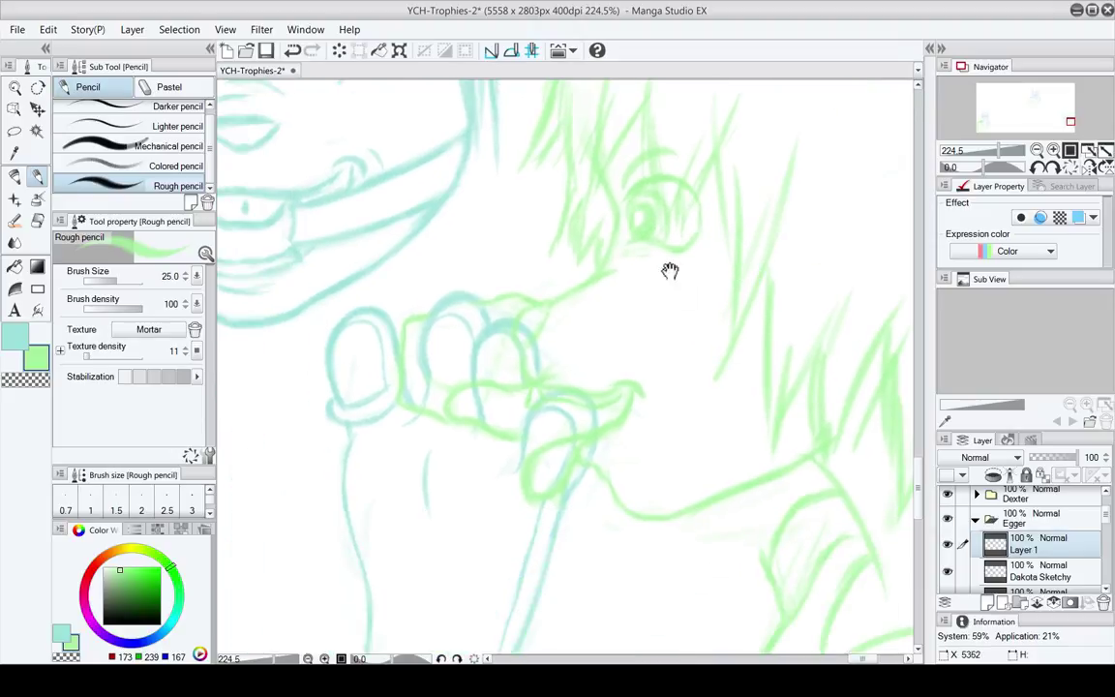
{"action": "left_click_drag", "start_coordinate": [667, 269], "coordinate": [539, 398]}
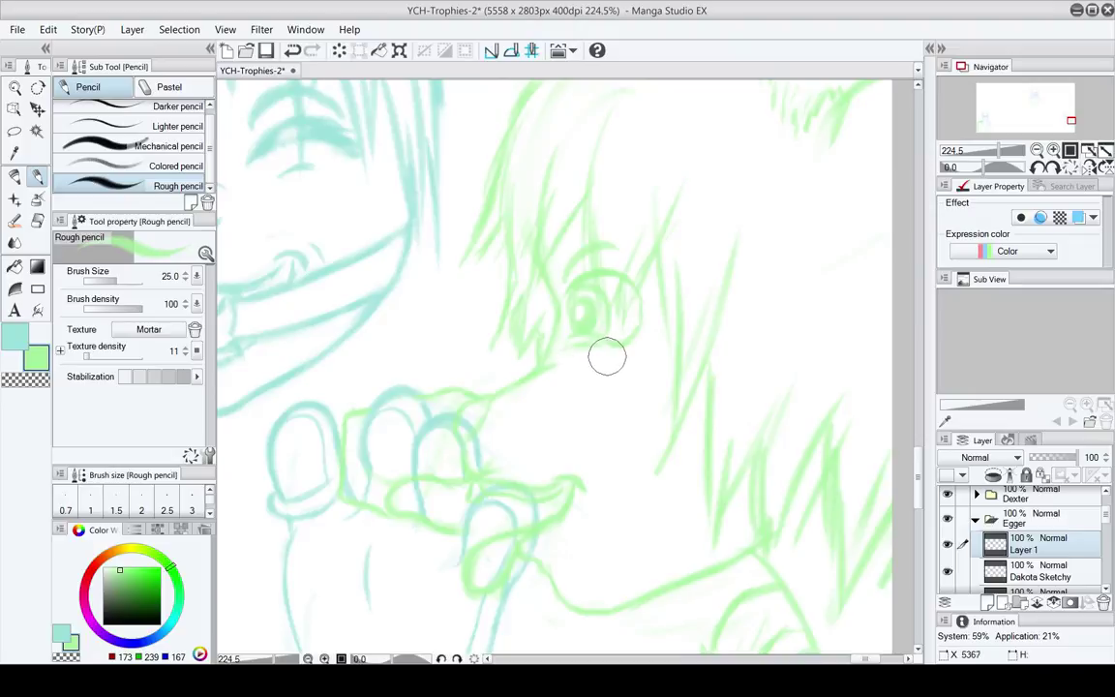
{"action": "left_click_drag", "start_coordinate": [645, 357], "coordinate": [625, 387]}
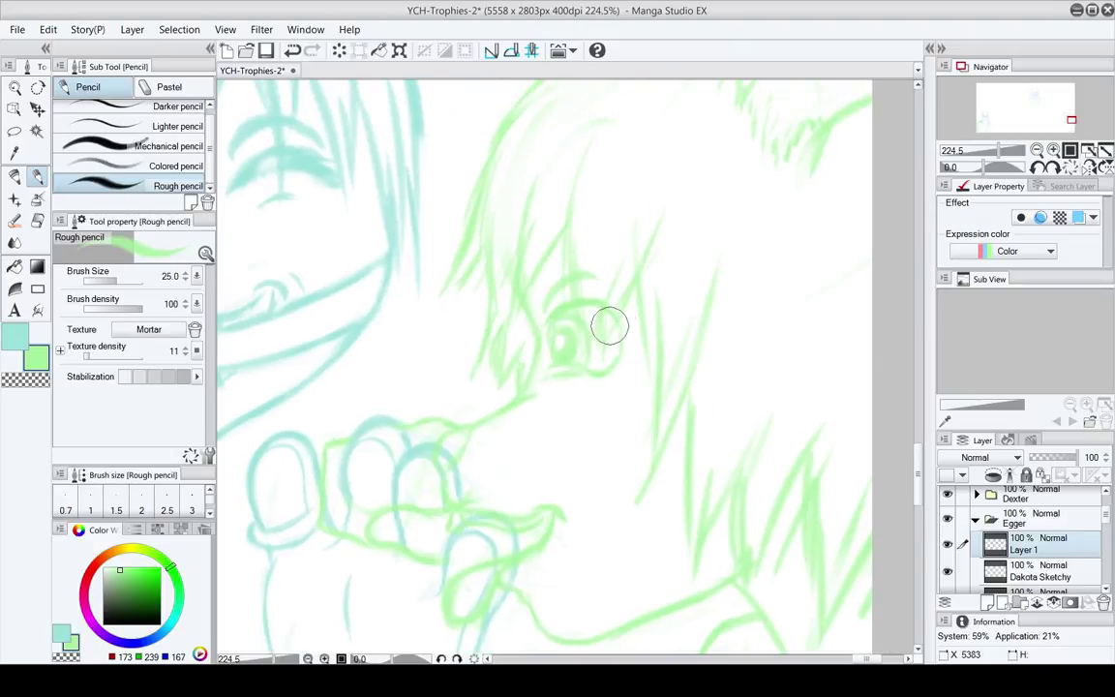
{"action": "left_click_drag", "start_coordinate": [578, 302], "coordinate": [623, 319]}
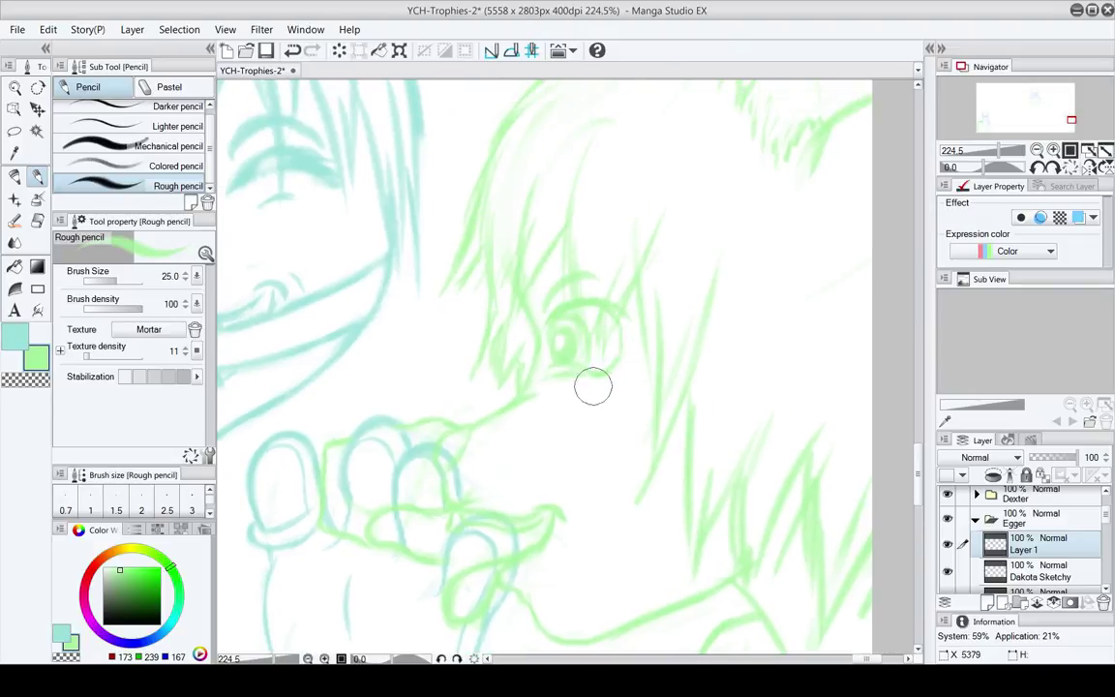
Erase the faint outer edge of the eye with the Soft eraser and redraw it as a cleaner curve
{"action": "key", "text": "e"}
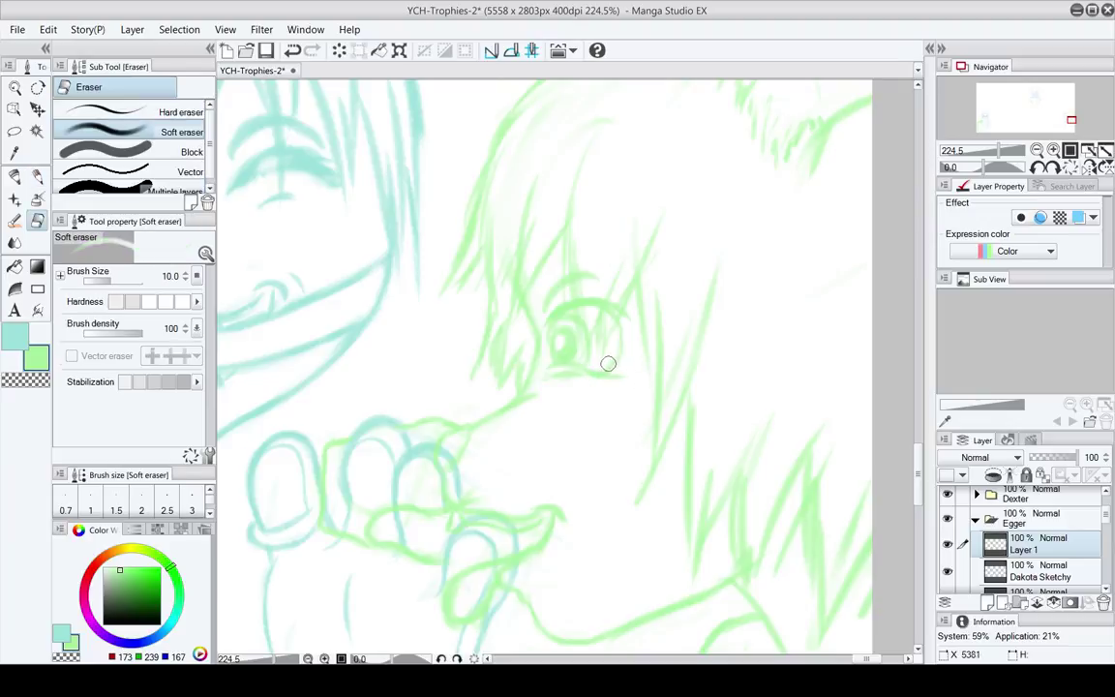
{"action": "key", "text": "p"}
{"action": "mouse_move", "coordinate": [607, 317]}
{"action": "left_mouse_down"}
{"action": "mouse_move", "coordinate": [608, 381]}
{"action": "mouse_move", "coordinate": [548, 372]}
{"action": "mouse_move", "coordinate": [620, 378]}
{"action": "left_mouse_up"}
{"action": "key", "text": "e"}
{"action": "key", "text": "p"}
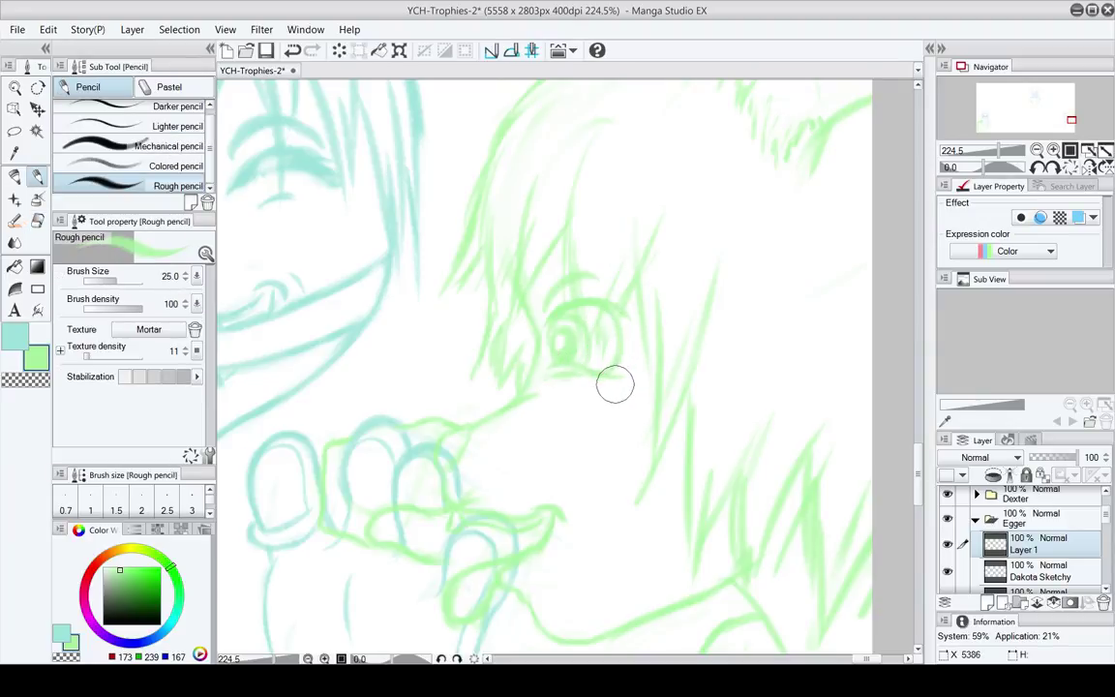
Refine the lower lid line beneath the iris with alternating Soft eraser and Rough pencil strokes
{"action": "key", "text": "e"}
{"action": "key", "text": "p"}
{"action": "key", "text": "e"}
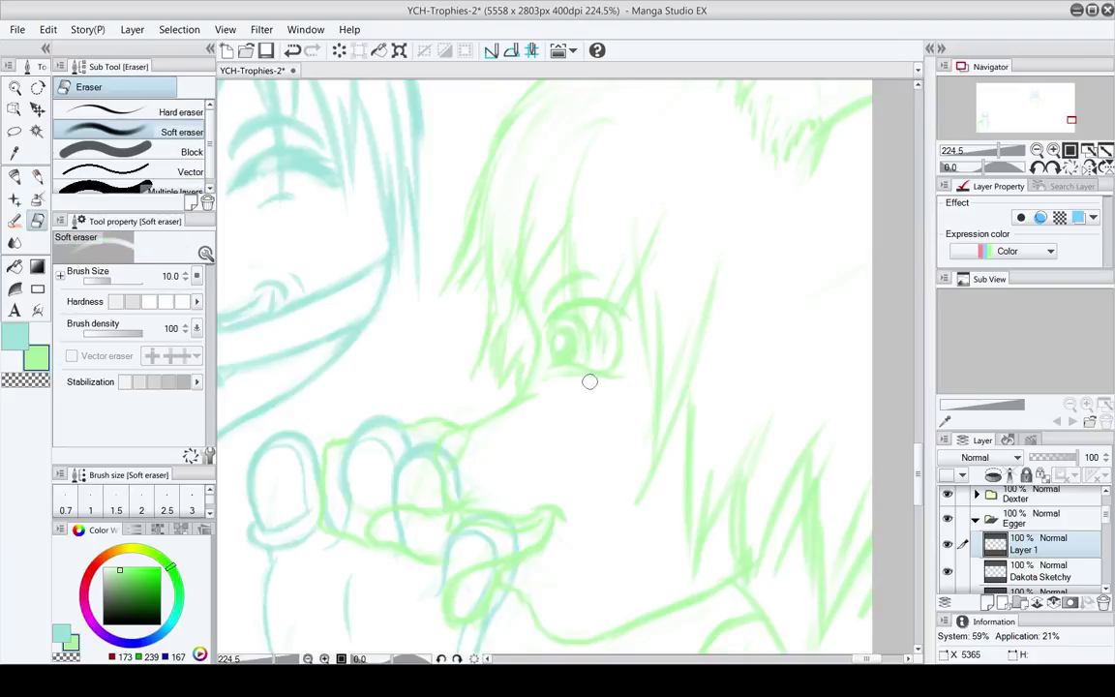
{"action": "key", "text": "p"}
{"action": "key", "text": "e"}
{"action": "key", "text": "p"}
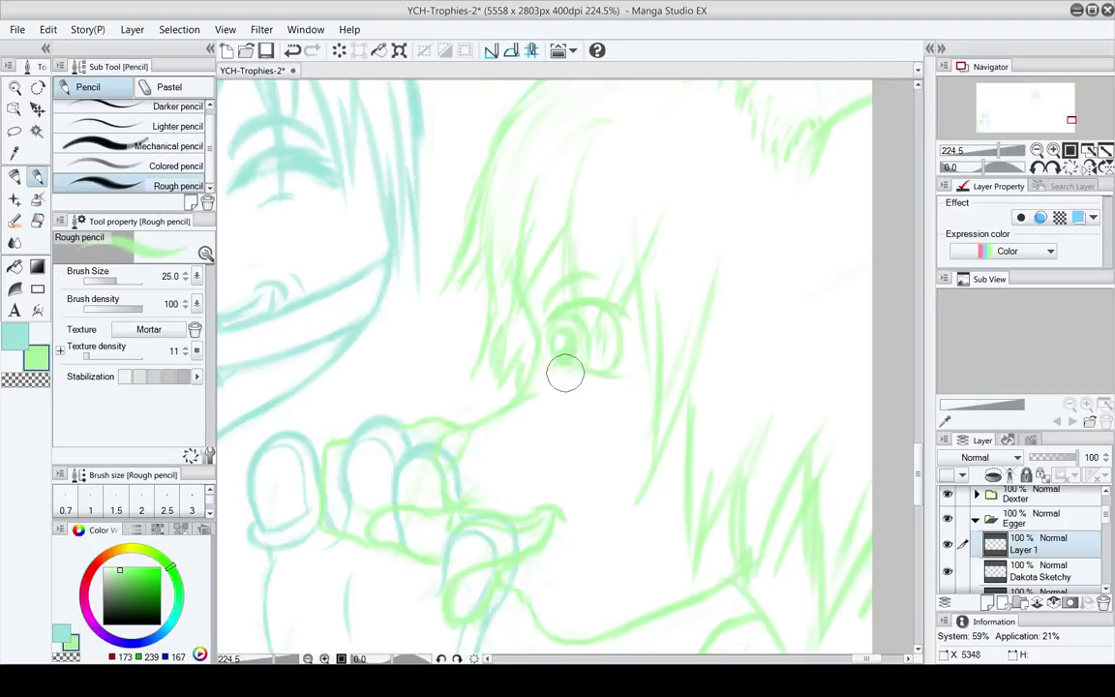
Strengthen the arched brow line above the eye with the Rough pencil and trim it with the Soft eraser
{"action": "left_click_drag", "start_coordinate": [583, 416], "coordinate": [617, 425]}
{"action": "left_click_drag", "start_coordinate": [602, 341], "coordinate": [602, 361]}
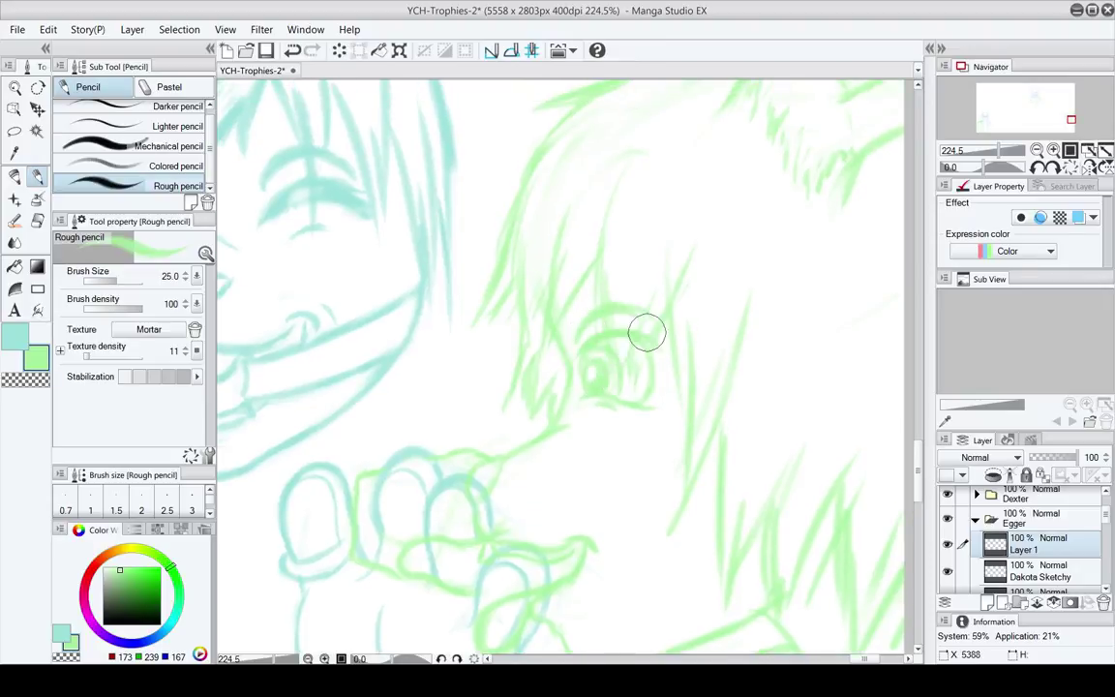
{"action": "key", "text": "e"}
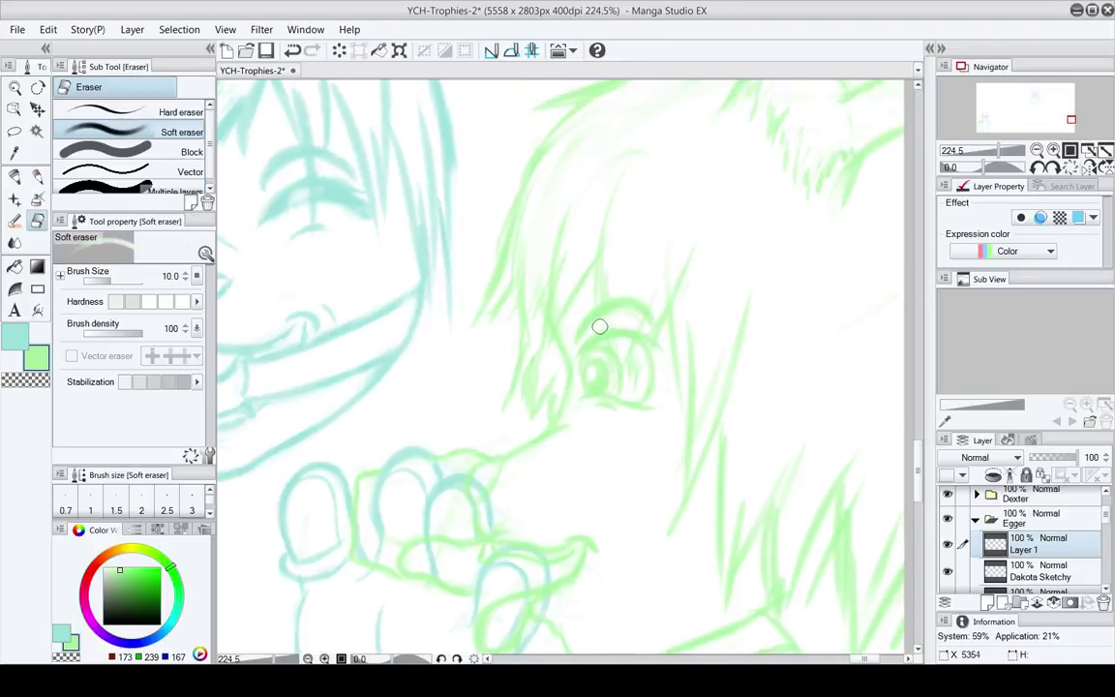
Lasso the eye and brow, enlarge them slightly, rotate them about 4 degrees, apply the transform and deselect
{"action": "left_click_drag", "start_coordinate": [728, 350], "coordinate": [739, 244]}
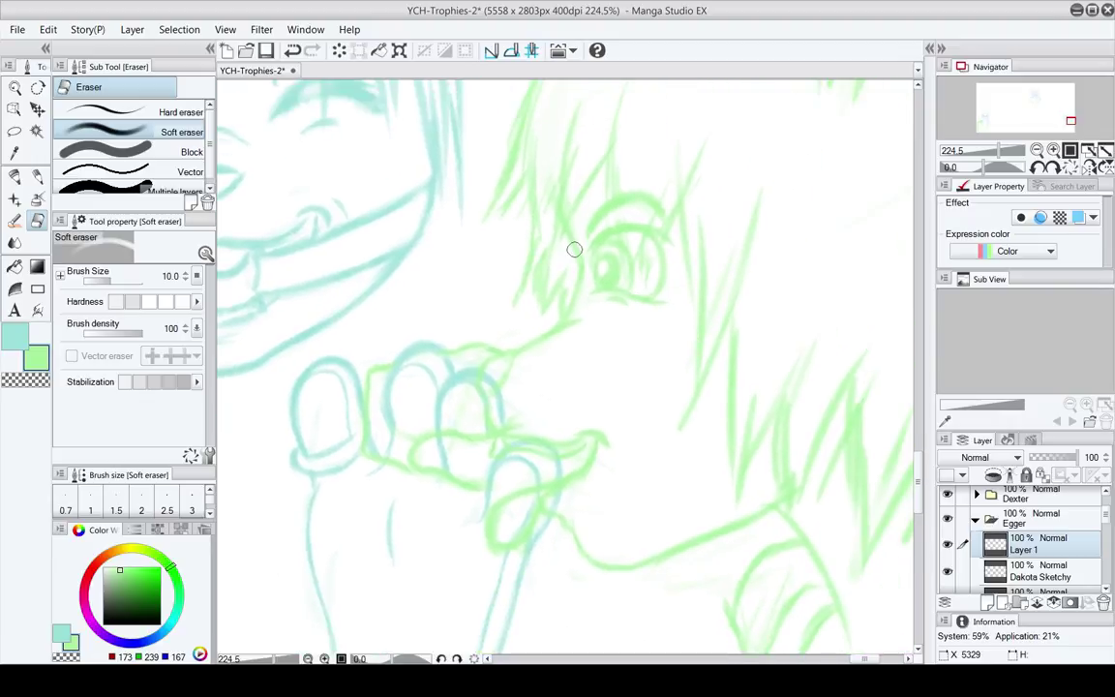
{"action": "left_click", "coordinate": [11, 83]}
{"action": "left_click_drag", "start_coordinate": [587, 341], "coordinate": [493, 328]}
{"action": "left_click_drag", "start_coordinate": [590, 375], "coordinate": [547, 368]}
{"action": "scroll", "coordinate": [547, 368], "scroll_direction": "up", "scroll_amount": 4}
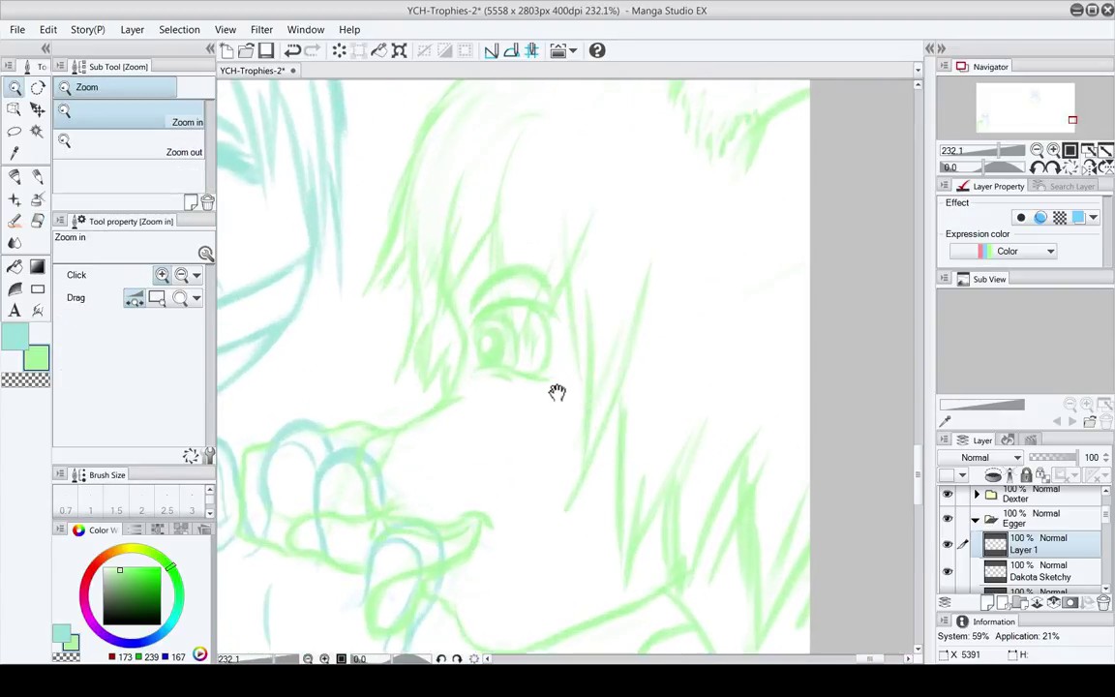
{"action": "key", "text": "m"}
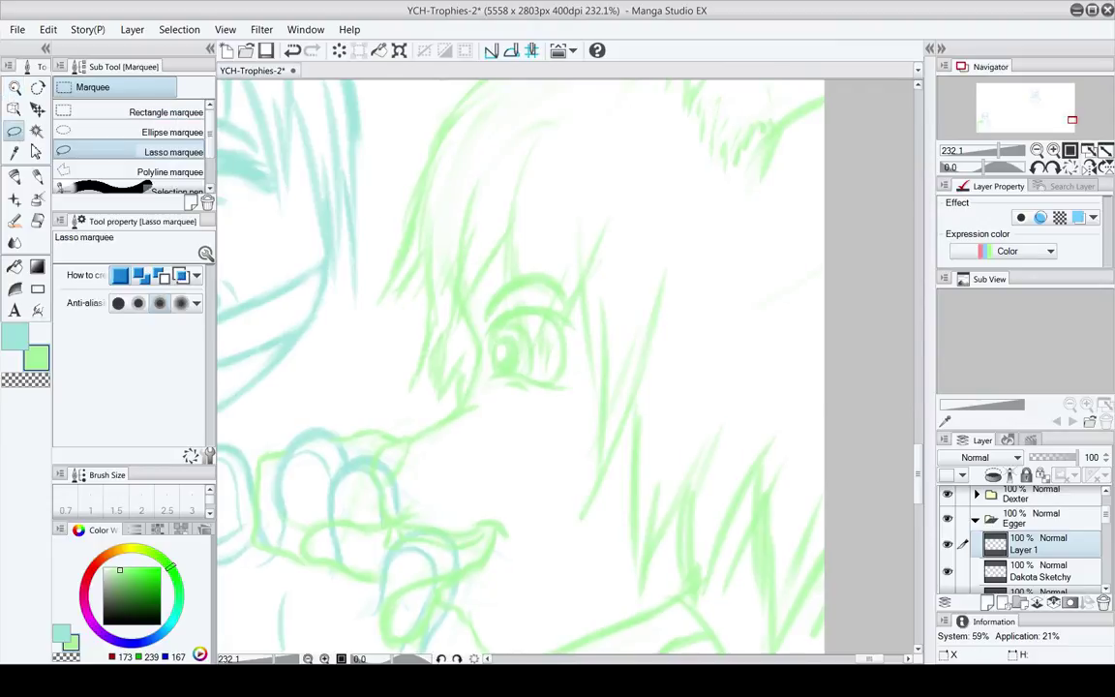
{"action": "mouse_move", "coordinate": [484, 326]}
{"action": "left_mouse_down"}
{"action": "mouse_move", "coordinate": [495, 384]}
{"action": "mouse_move", "coordinate": [548, 415]}
{"action": "mouse_move", "coordinate": [590, 361]}
{"action": "left_mouse_up"}
{"action": "mouse_move", "coordinate": [588, 315]}
{"action": "left_mouse_down"}
{"action": "mouse_move", "coordinate": [531, 256]}
{"action": "mouse_move", "coordinate": [494, 278]}
{"action": "mouse_move", "coordinate": [535, 257]}
{"action": "mouse_move", "coordinate": [532, 226]}
{"action": "left_mouse_up"}
{"action": "left_click", "coordinate": [565, 437]}
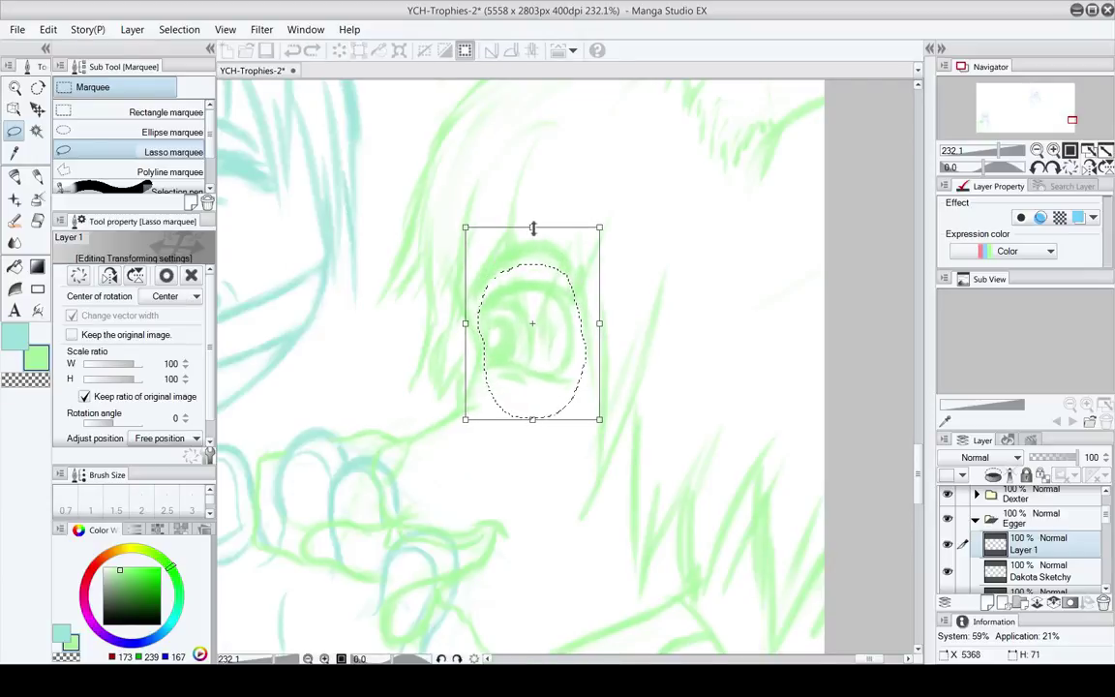
{"action": "left_click_drag", "start_coordinate": [562, 368], "coordinate": [573, 389]}
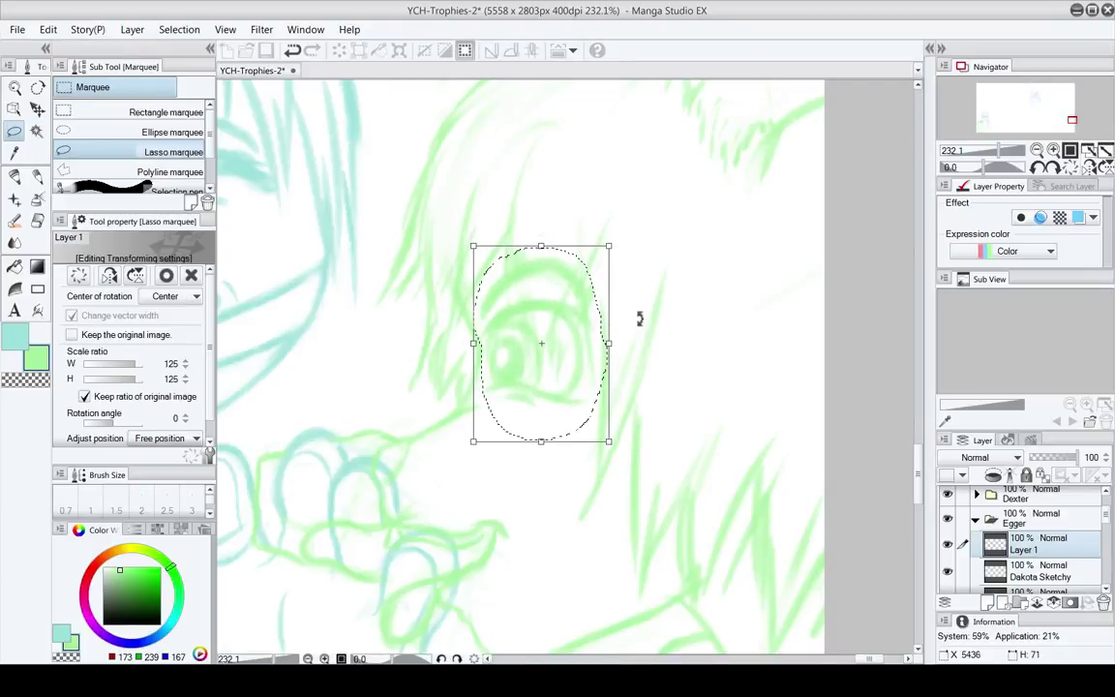
{"action": "left_click_drag", "start_coordinate": [640, 317], "coordinate": [640, 323]}
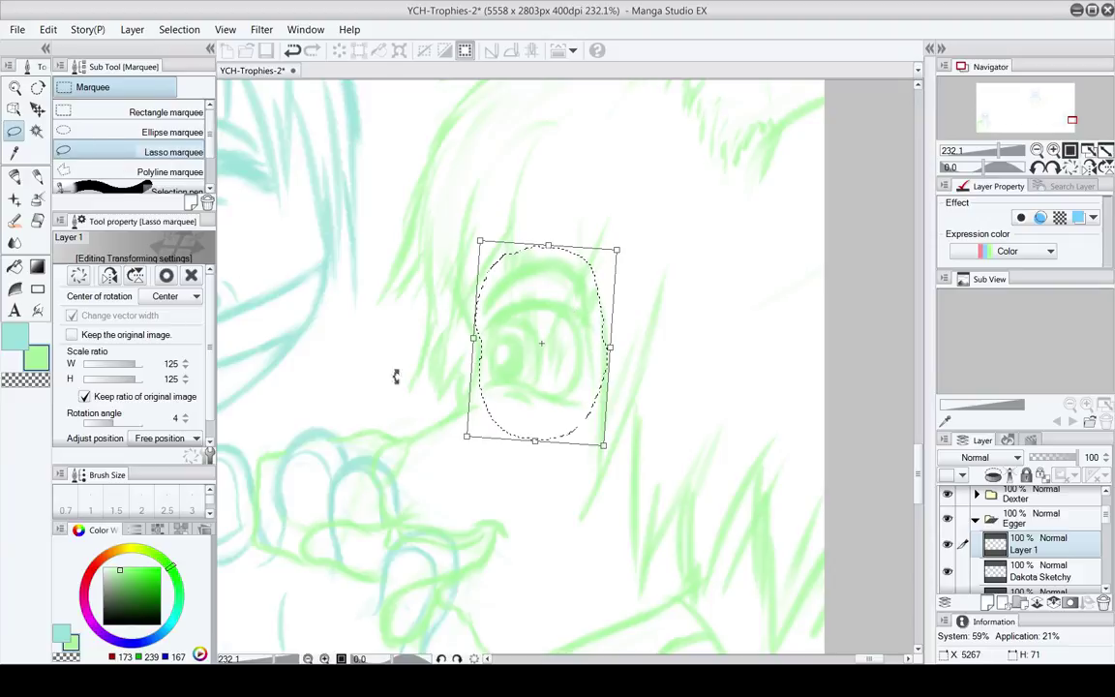
{"action": "left_click_drag", "start_coordinate": [608, 346], "coordinate": [598, 346]}
{"action": "key", "text": "Return"}
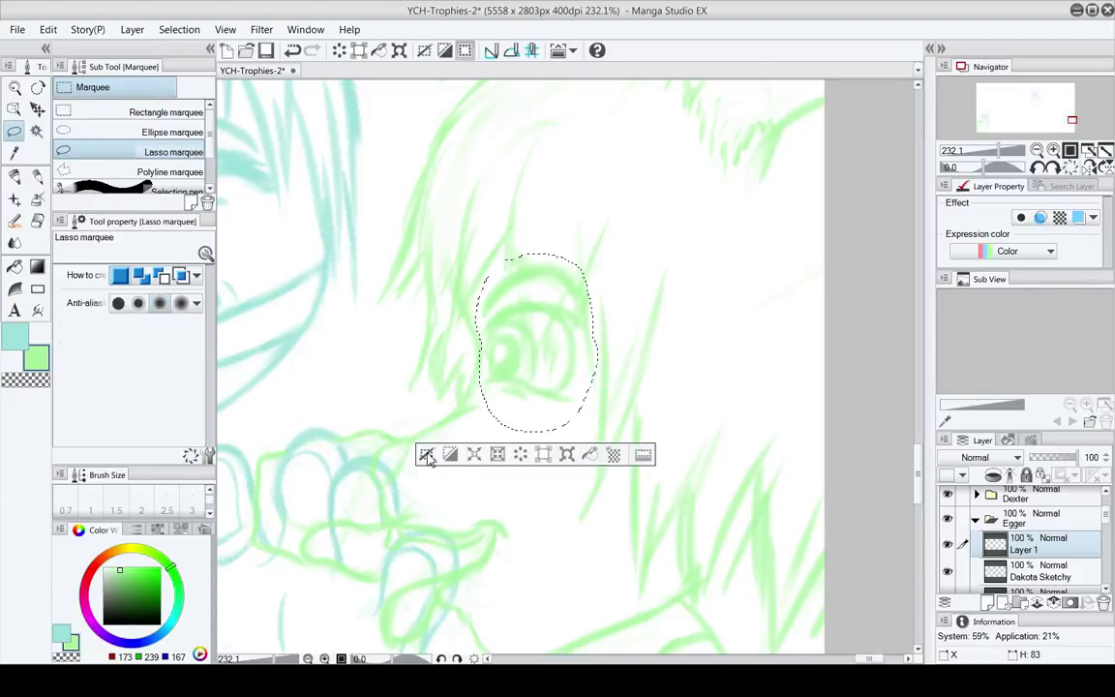
{"action": "left_click", "coordinate": [427, 456]}
{"action": "mouse_move", "coordinate": [495, 483]}
{"action": "left_mouse_down"}
{"action": "mouse_move", "coordinate": [513, 423]}
{"action": "mouse_move", "coordinate": [615, 263]}
{"action": "mouse_move", "coordinate": [557, 353]}
{"action": "left_mouse_up"}
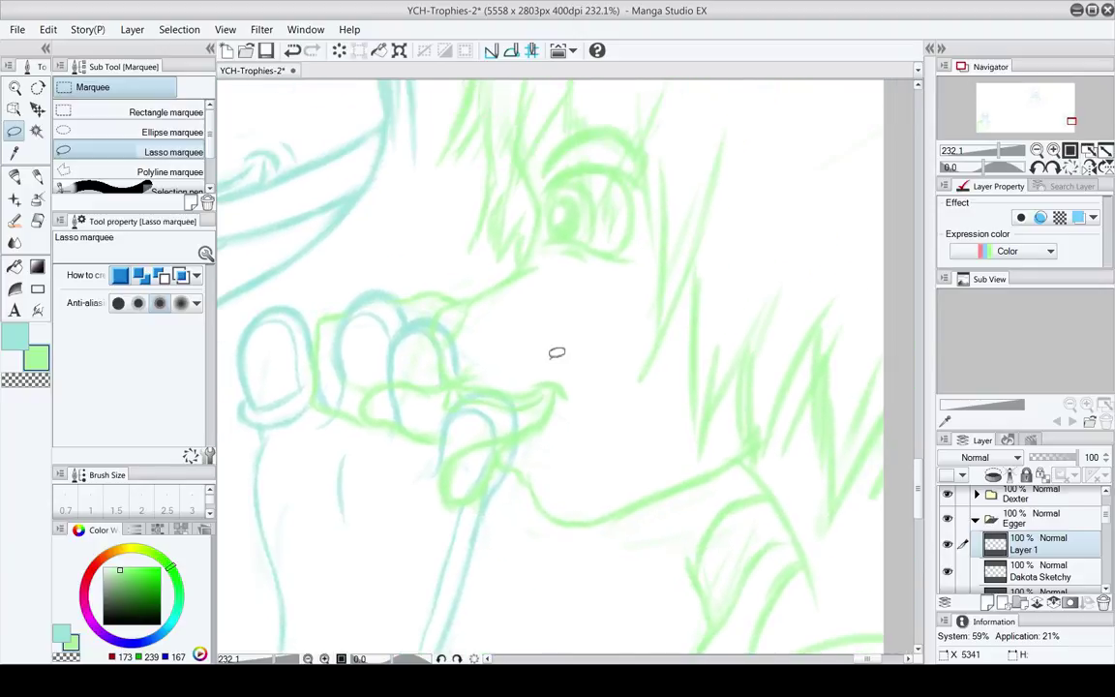
Compare the face before and after the eye transform by undoing and redoing the last changes
{"action": "key", "text": "ctrl+z"}
{"action": "key", "text": "ctrl+z"}
{"action": "key", "text": "ctrl+y"}
{"action": "key", "text": "ctrl+y"}
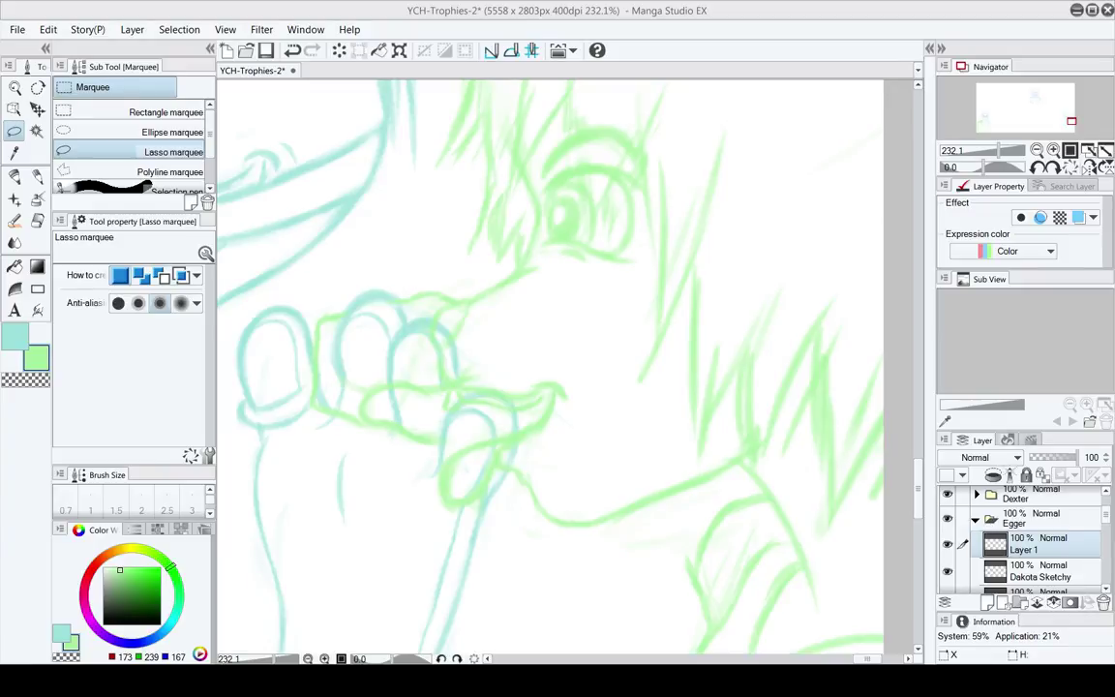
Save the drawing with the transformed eye and switch to the Soft eraser
{"action": "left_click_drag", "start_coordinate": [547, 429], "coordinate": [595, 356]}
{"action": "mouse_move", "coordinate": [672, 280]}
{"action": "left_mouse_down"}
{"action": "mouse_move", "coordinate": [654, 310]}
{"action": "mouse_move", "coordinate": [558, 341]}
{"action": "mouse_move", "coordinate": [583, 284]}
{"action": "mouse_move", "coordinate": [611, 340]}
{"action": "mouse_move", "coordinate": [553, 388]}
{"action": "left_mouse_up"}
{"action": "left_click_drag", "start_coordinate": [558, 334], "coordinate": [605, 313]}
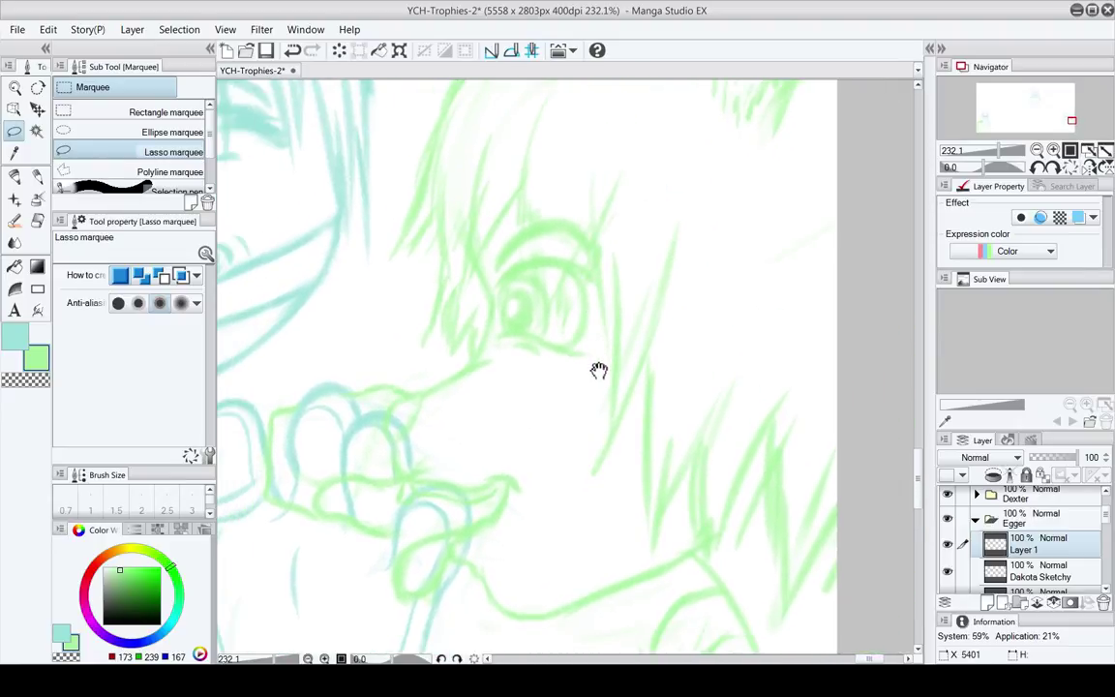
{"action": "left_click_drag", "start_coordinate": [597, 366], "coordinate": [593, 373]}
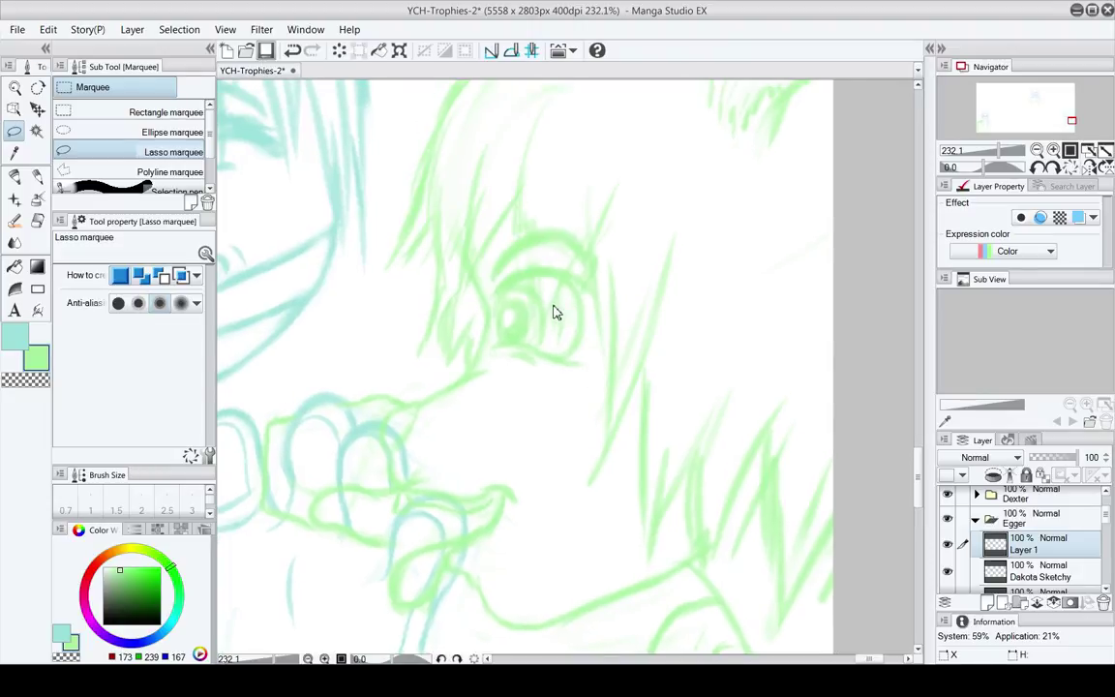
{"action": "key", "text": "ctrl+s"}
{"action": "key", "text": "e"}
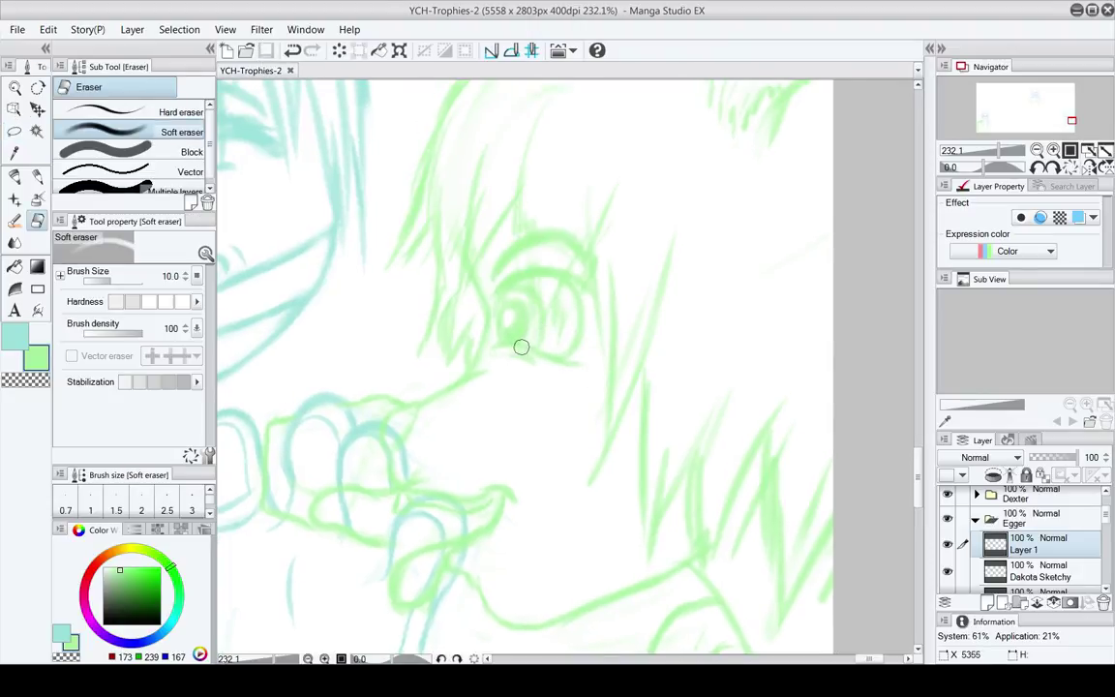
Lasso the eye and brow, cut them from Layer 1, paste them onto a separate layer and deselect
{"action": "left_click", "coordinate": [15, 129]}
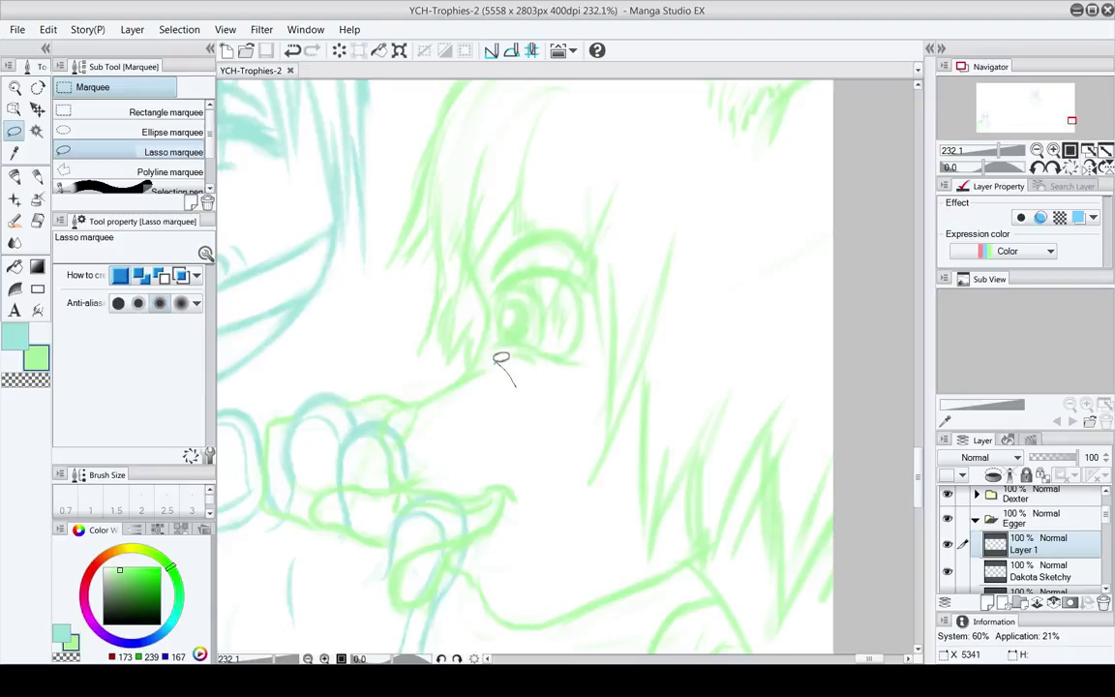
{"action": "mouse_move", "coordinate": [500, 359]}
{"action": "left_mouse_down"}
{"action": "mouse_move", "coordinate": [490, 276]}
{"action": "mouse_move", "coordinate": [511, 234]}
{"action": "mouse_move", "coordinate": [594, 221]}
{"action": "mouse_move", "coordinate": [605, 241]}
{"action": "mouse_move", "coordinate": [605, 357]}
{"action": "mouse_move", "coordinate": [586, 387]}
{"action": "left_mouse_up"}
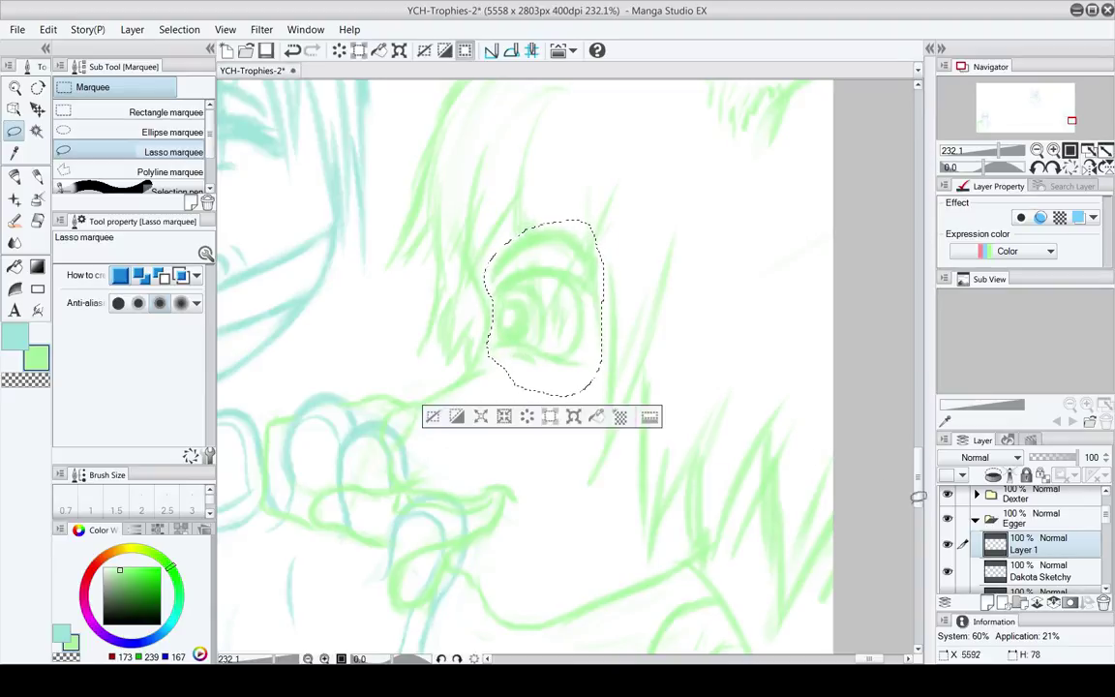
{"action": "key", "text": "ctrl+x"}
{"action": "key", "text": "ctrl+v"}
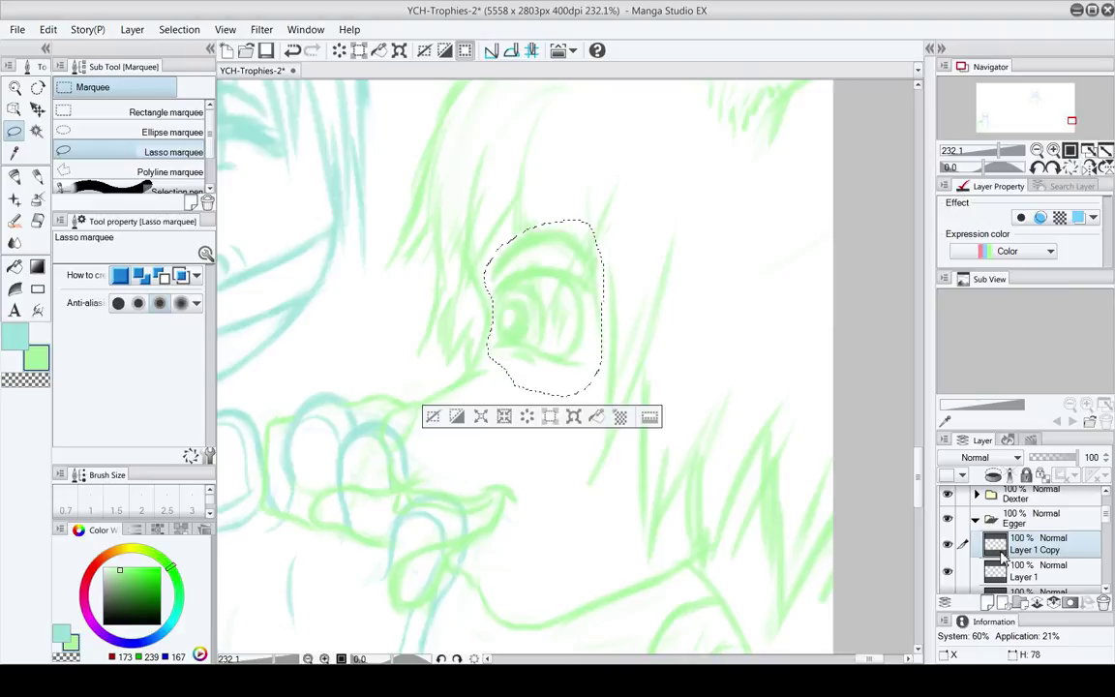
{"action": "left_click", "coordinate": [456, 410]}
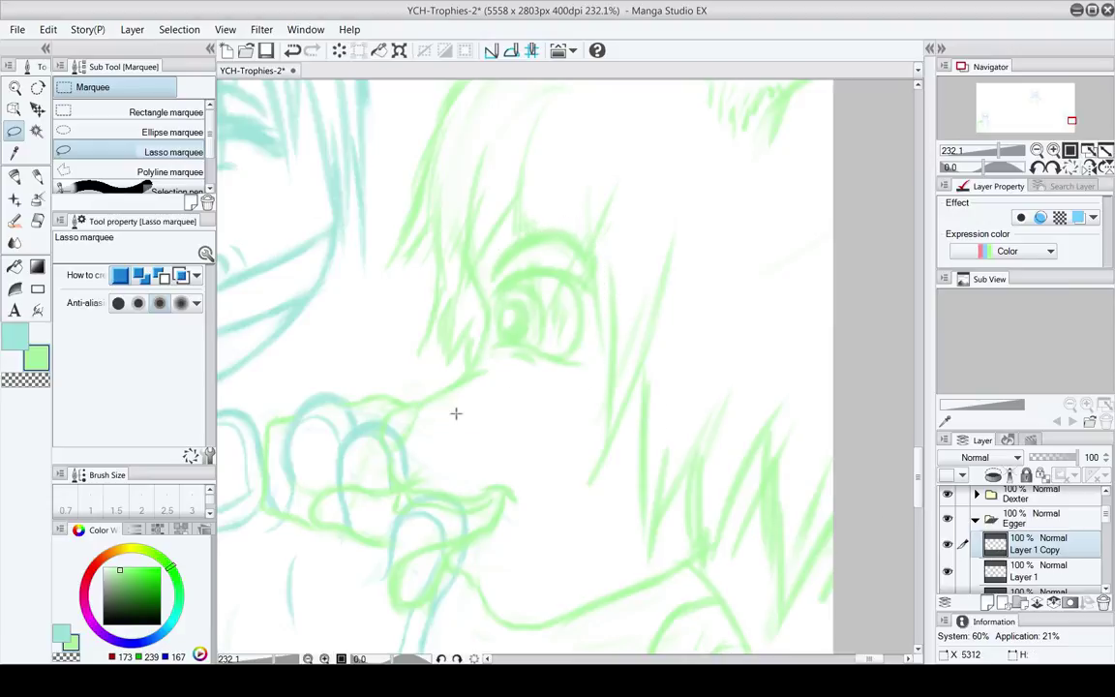
Add a new empty layer above Layer 1 Copy and hide the layer holding the old eye
{"action": "key", "text": "ctrl+shift+n"}
{"action": "left_click", "coordinate": [948, 571]}
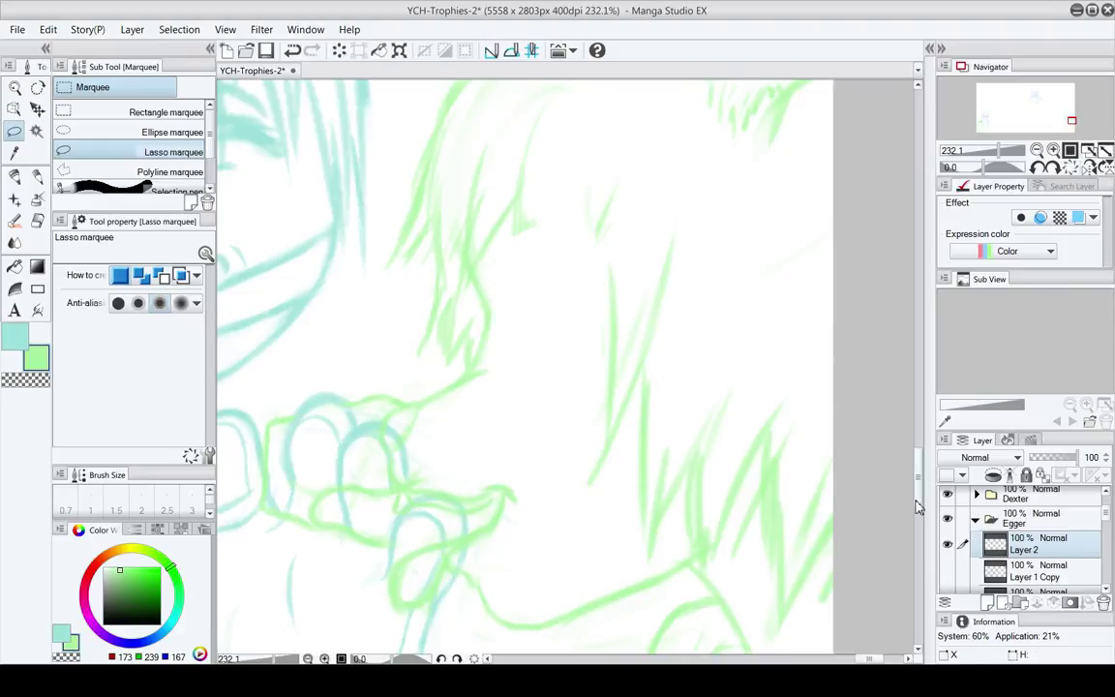
Sketch the new eye's upper arc, outer side and lower lid line on Layer 2 with the Rough pencil
{"action": "key", "text": "p"}
{"action": "left_click_drag", "start_coordinate": [613, 404], "coordinate": [614, 393]}
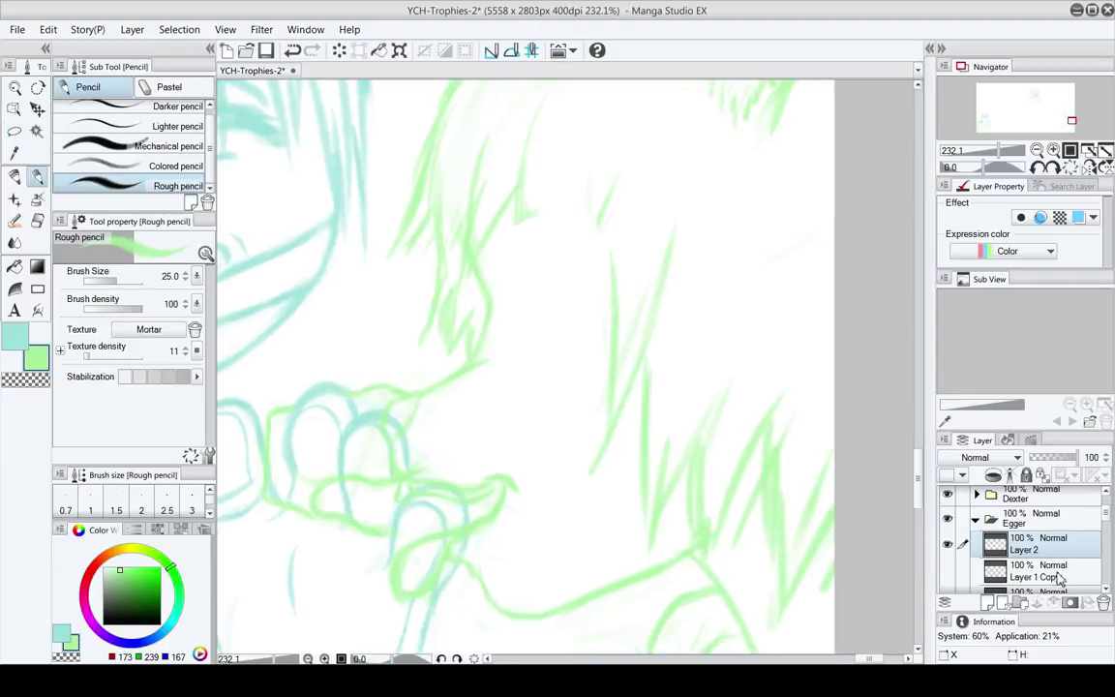
{"action": "scroll", "coordinate": [1090, 535], "scroll_direction": "down", "scroll_amount": 2}
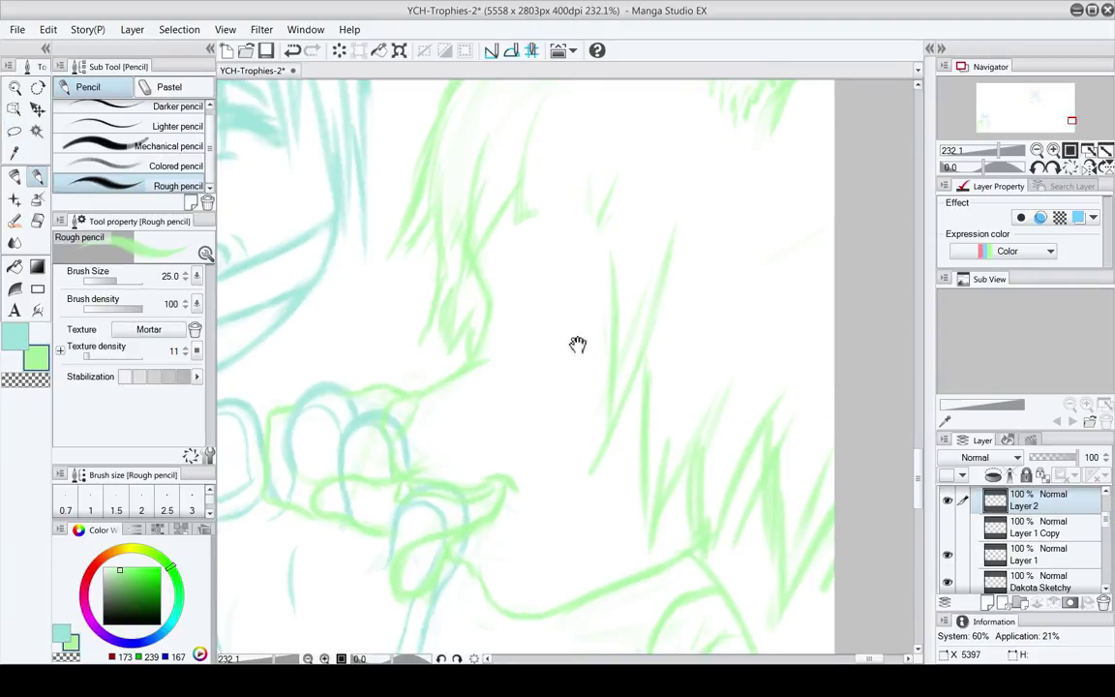
{"action": "left_click_drag", "start_coordinate": [578, 345], "coordinate": [576, 360]}
{"action": "mouse_move", "coordinate": [538, 309]}
{"action": "left_mouse_down"}
{"action": "mouse_move", "coordinate": [523, 337]}
{"action": "mouse_move", "coordinate": [531, 277]}
{"action": "left_mouse_up"}
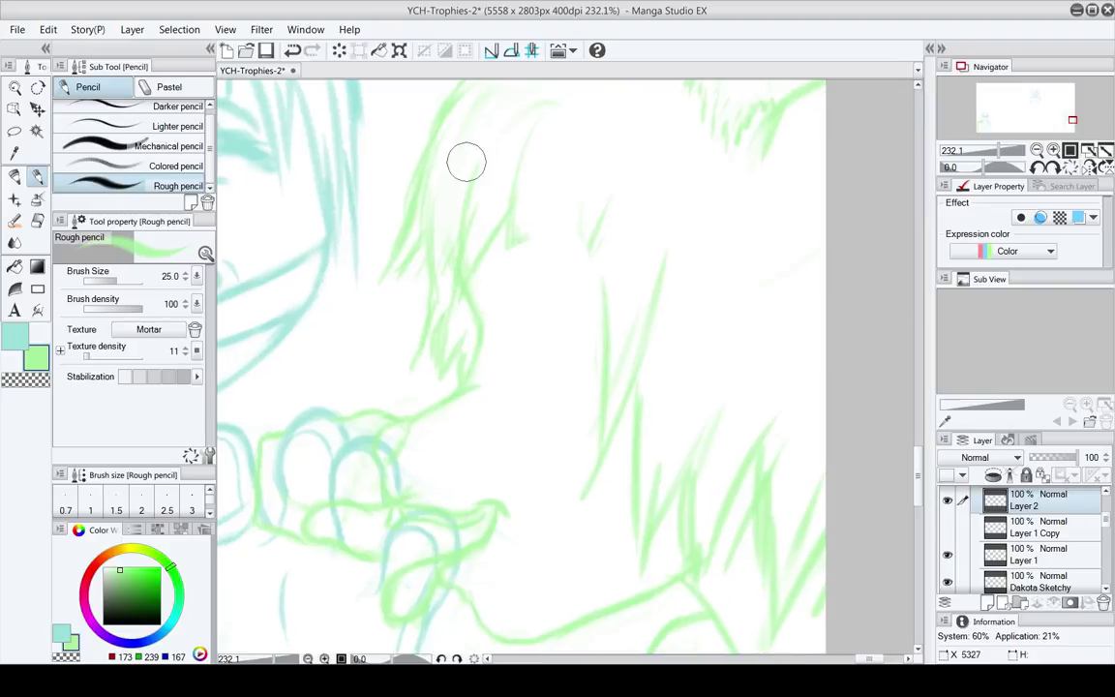
{"action": "left_click_drag", "start_coordinate": [532, 331], "coordinate": [537, 337]}
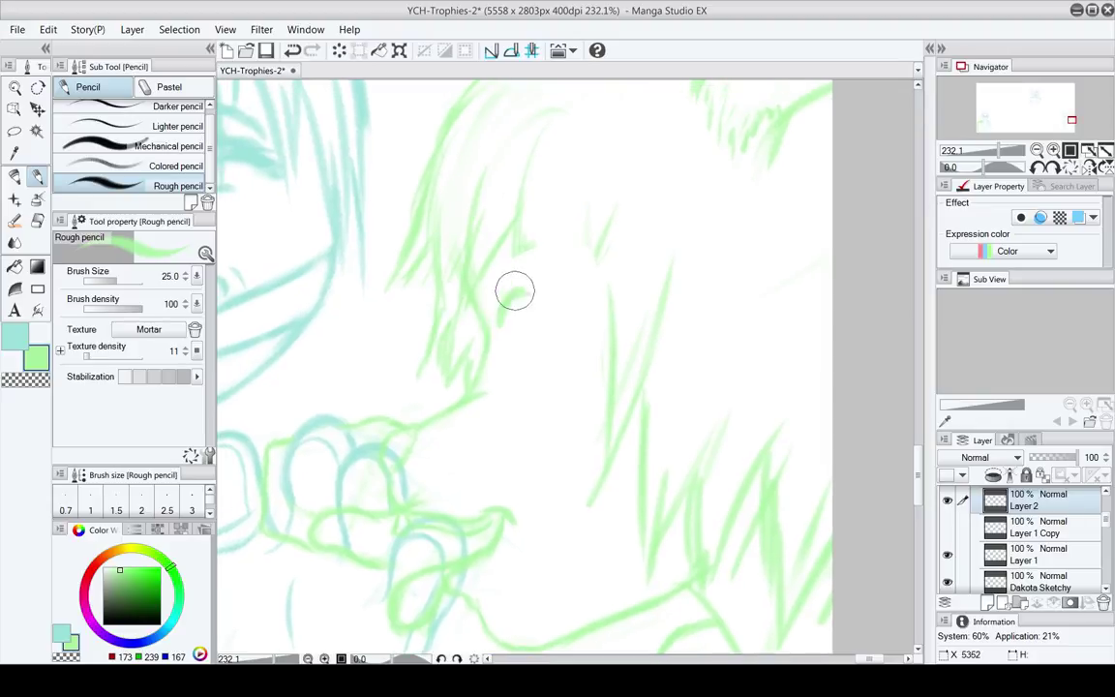
{"action": "key", "text": "e"}
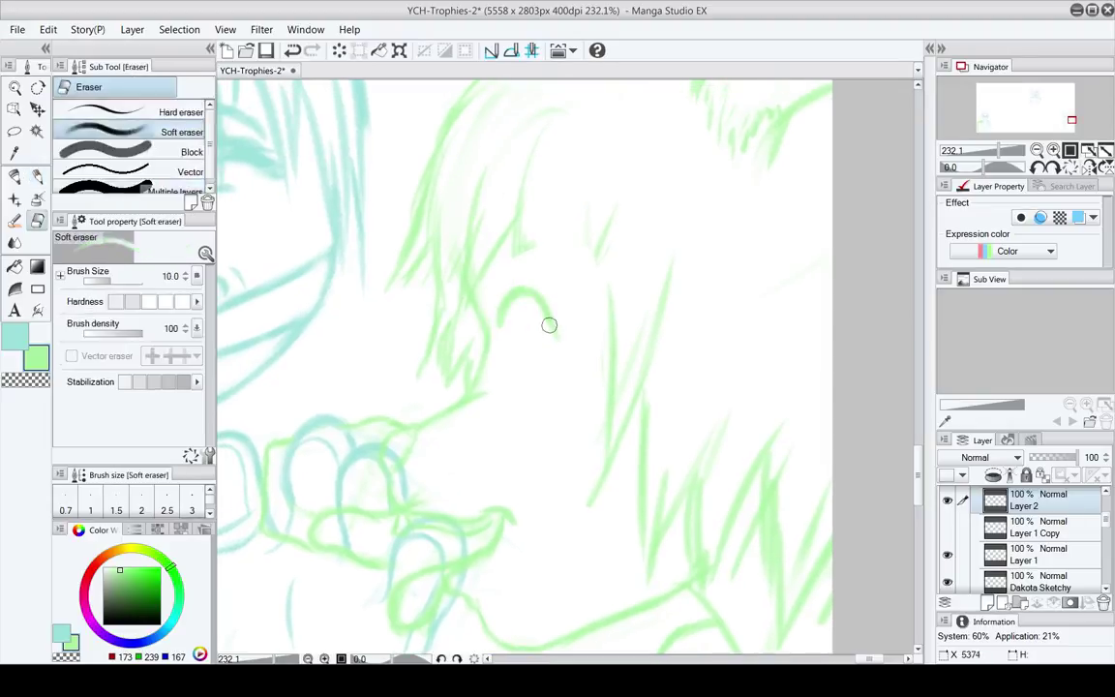
{"action": "key", "text": "p"}
{"action": "mouse_move", "coordinate": [543, 306]}
{"action": "left_mouse_down"}
{"action": "mouse_move", "coordinate": [550, 350]}
{"action": "mouse_move", "coordinate": [559, 343]}
{"action": "left_mouse_up"}
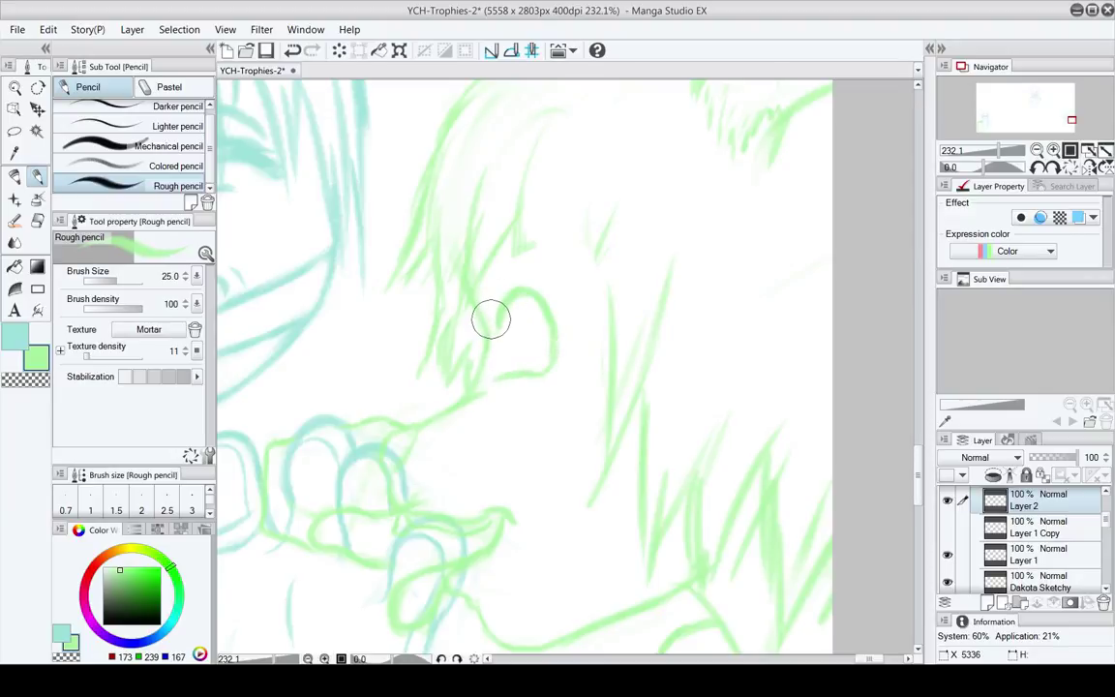
Add a curved crease above the new eye and draw the inner side of its outline
{"action": "mouse_move", "coordinate": [516, 298]}
{"action": "left_mouse_down"}
{"action": "mouse_move", "coordinate": [485, 291]}
{"action": "mouse_move", "coordinate": [494, 276]}
{"action": "mouse_move", "coordinate": [531, 283]}
{"action": "mouse_move", "coordinate": [516, 283]}
{"action": "mouse_move", "coordinate": [523, 268]}
{"action": "mouse_move", "coordinate": [541, 312]}
{"action": "left_mouse_up"}
{"action": "left_click_drag", "start_coordinate": [542, 370], "coordinate": [556, 366]}
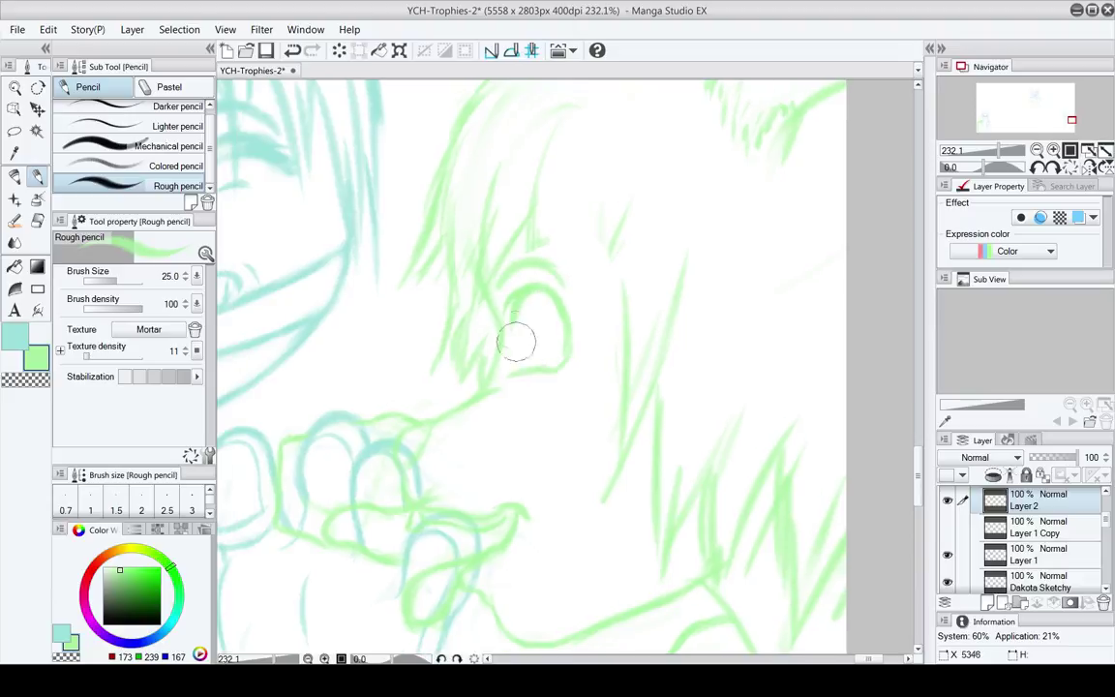
{"action": "mouse_move", "coordinate": [520, 311]}
{"action": "left_mouse_down"}
{"action": "mouse_move", "coordinate": [528, 373]}
{"action": "mouse_move", "coordinate": [507, 374]}
{"action": "mouse_move", "coordinate": [557, 378]}
{"action": "mouse_move", "coordinate": [516, 383]}
{"action": "mouse_move", "coordinate": [555, 396]}
{"action": "left_mouse_up"}
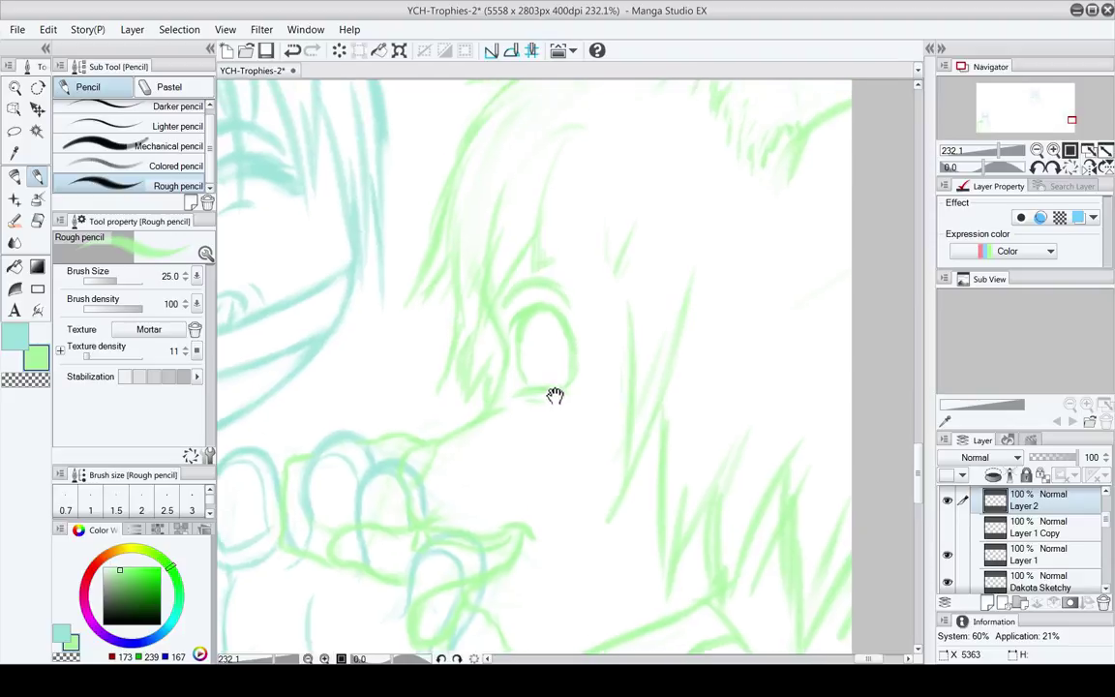
Thicken the upper lash line and extend the eye's outer edge down to the lower lid, trimming with the Soft eraser
{"action": "key", "text": "e"}
{"action": "left_click_drag", "start_coordinate": [570, 349], "coordinate": [560, 371]}
{"action": "key", "text": "p"}
{"action": "mouse_move", "coordinate": [513, 327]}
{"action": "left_mouse_down"}
{"action": "mouse_move", "coordinate": [571, 335]}
{"action": "mouse_move", "coordinate": [567, 343]}
{"action": "mouse_move", "coordinate": [541, 326]}
{"action": "mouse_move", "coordinate": [558, 322]}
{"action": "mouse_move", "coordinate": [561, 337]}
{"action": "mouse_move", "coordinate": [546, 316]}
{"action": "mouse_move", "coordinate": [579, 337]}
{"action": "left_mouse_up"}
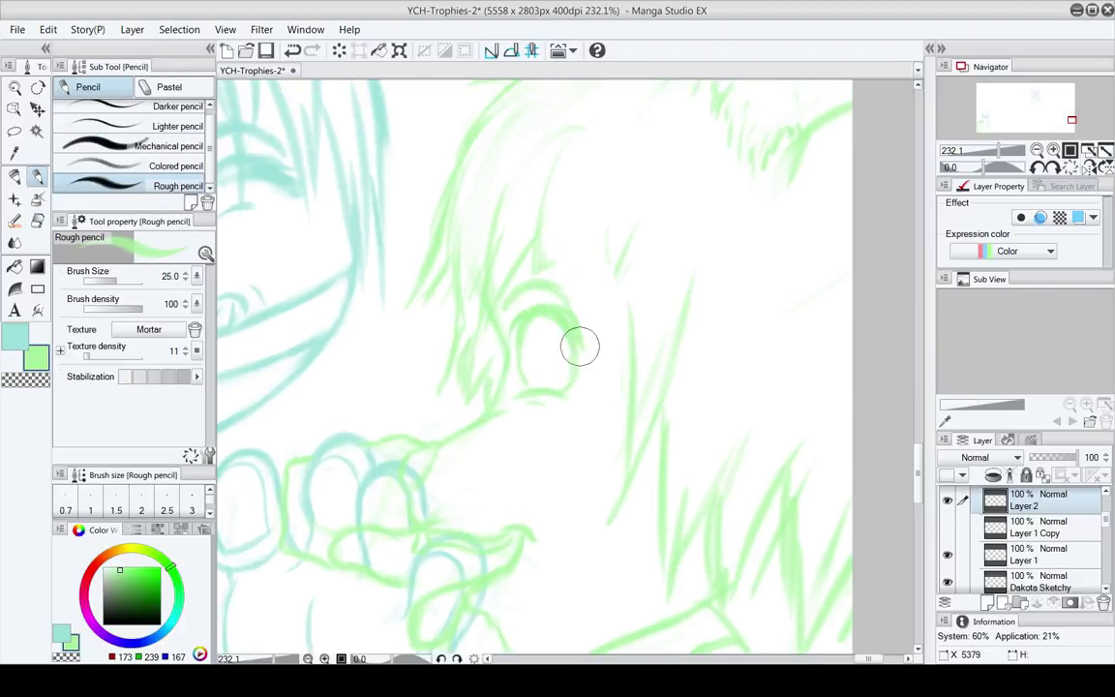
{"action": "key", "text": "e"}
{"action": "key", "text": "p"}
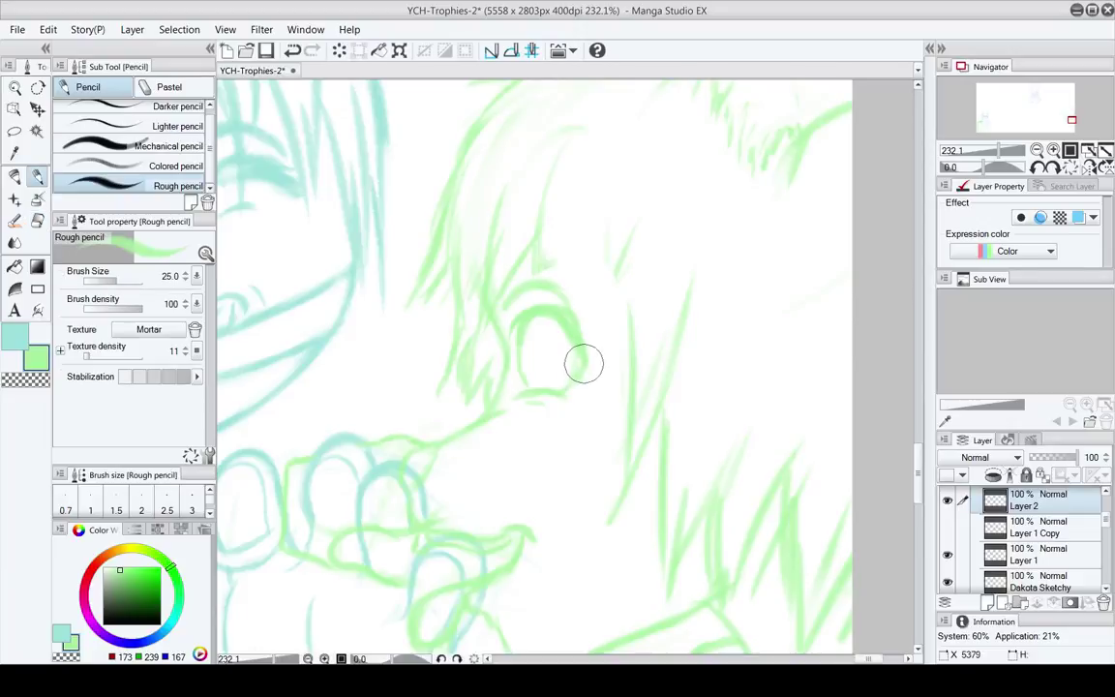
{"action": "left_click_drag", "start_coordinate": [584, 366], "coordinate": [569, 384]}
{"action": "key", "text": "e"}
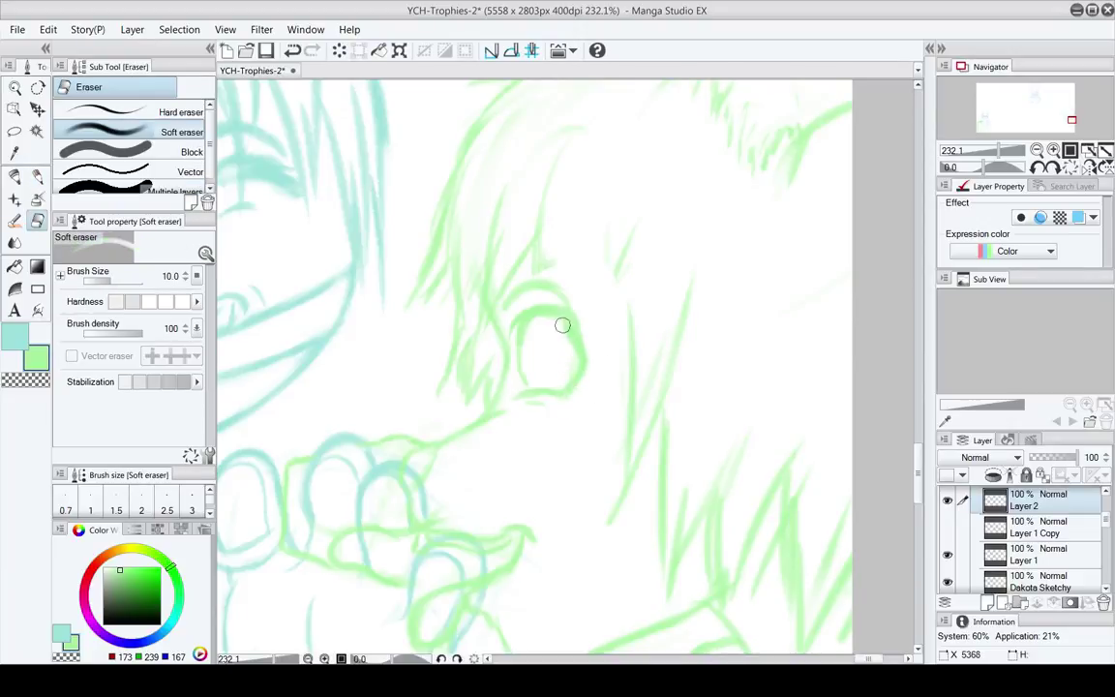
Round off the eye's outer edge by alternating Rough pencil strokes with Soft eraser trims inside and outside the line
{"action": "key", "text": "p"}
{"action": "key", "text": "e"}
{"action": "key", "text": "p"}
{"action": "key", "text": "e"}
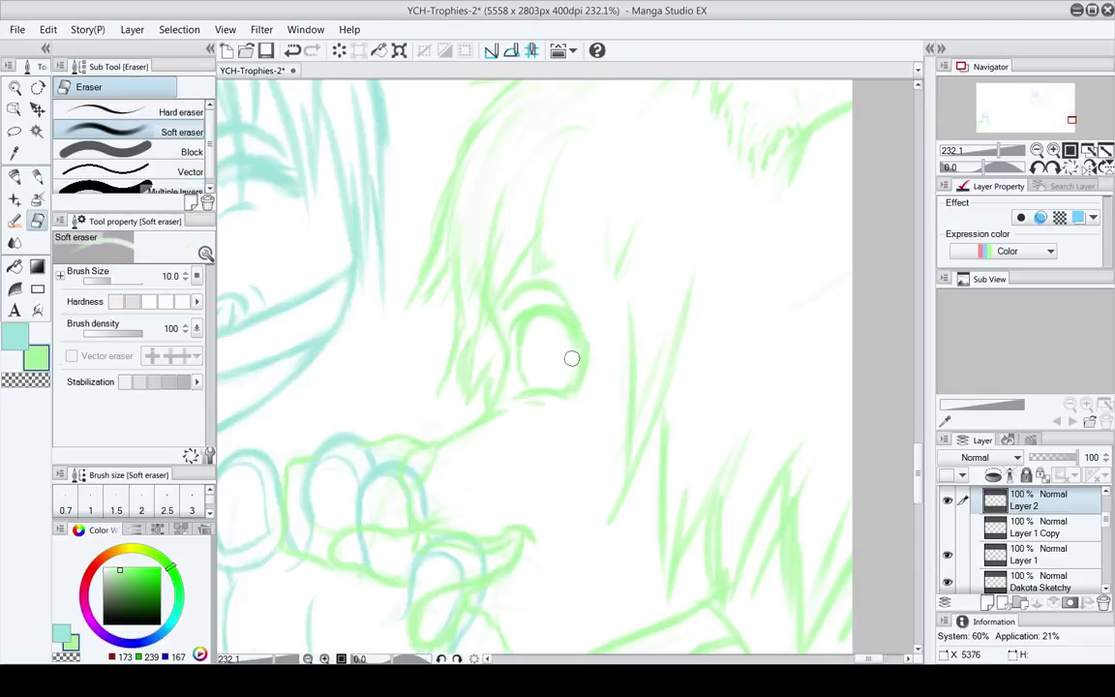
{"action": "left_click_drag", "start_coordinate": [572, 356], "coordinate": [568, 393]}
{"action": "key", "text": "p"}
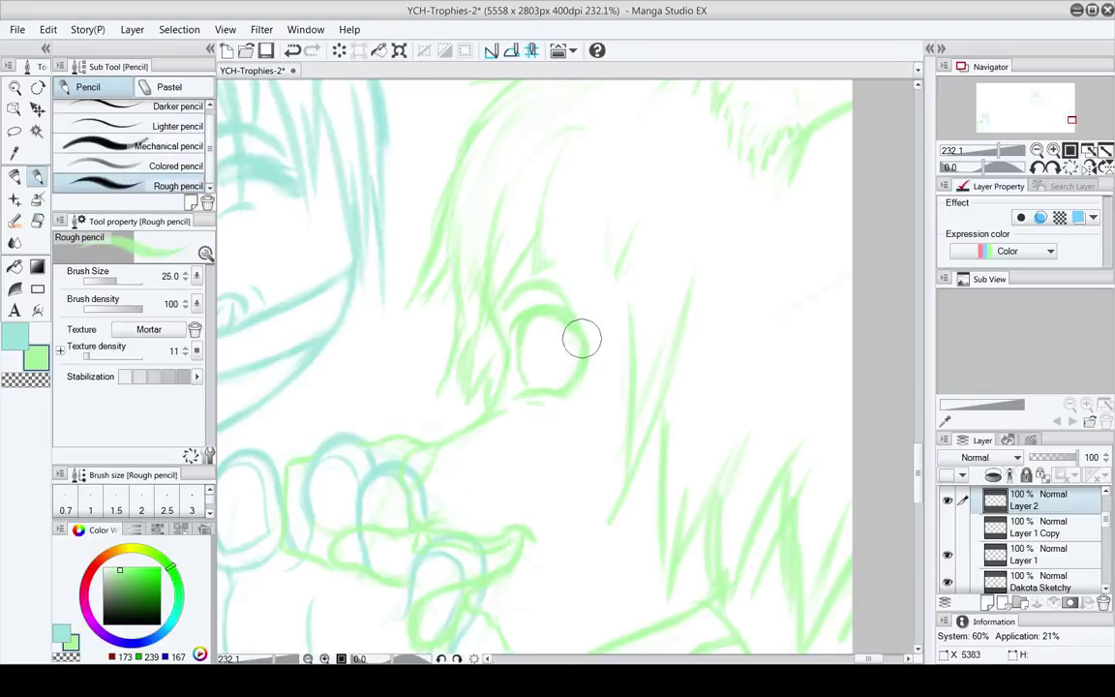
{"action": "key", "text": "e"}
{"action": "mouse_move", "coordinate": [592, 345]}
{"action": "left_mouse_down"}
{"action": "mouse_move", "coordinate": [572, 398]}
{"action": "mouse_move", "coordinate": [583, 403]}
{"action": "left_mouse_up"}
{"action": "key", "text": "p"}
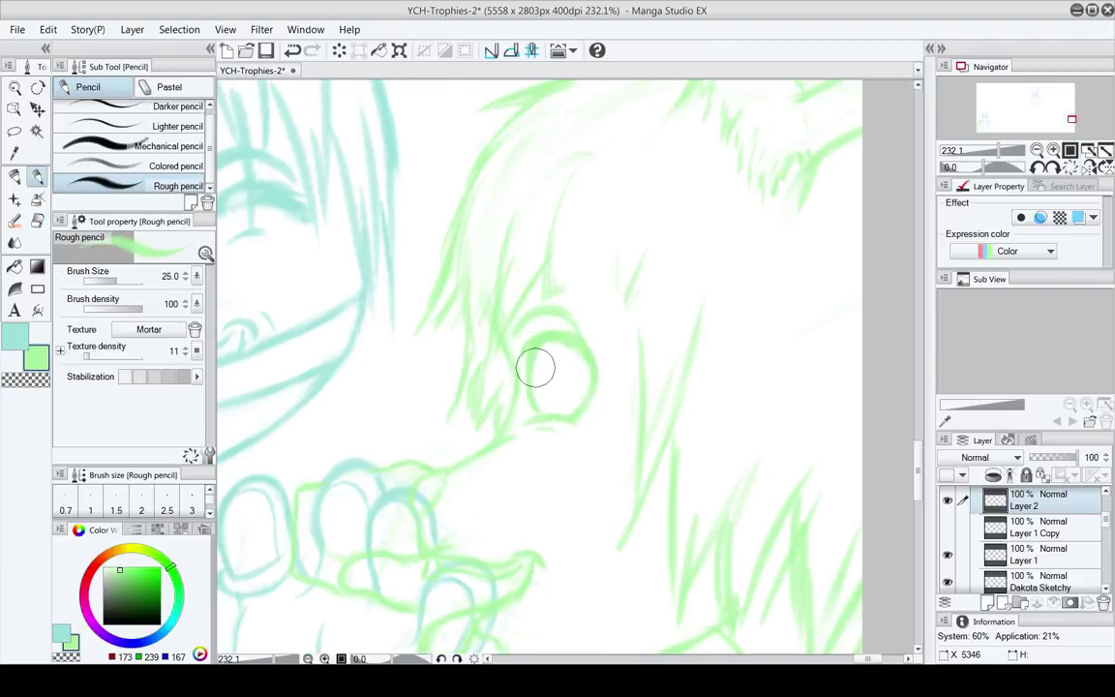
Strengthen and smooth the upper inner side of the eye outline, alternating the Rough pencil and Soft eraser
{"action": "key", "text": "e"}
{"action": "key", "text": "p"}
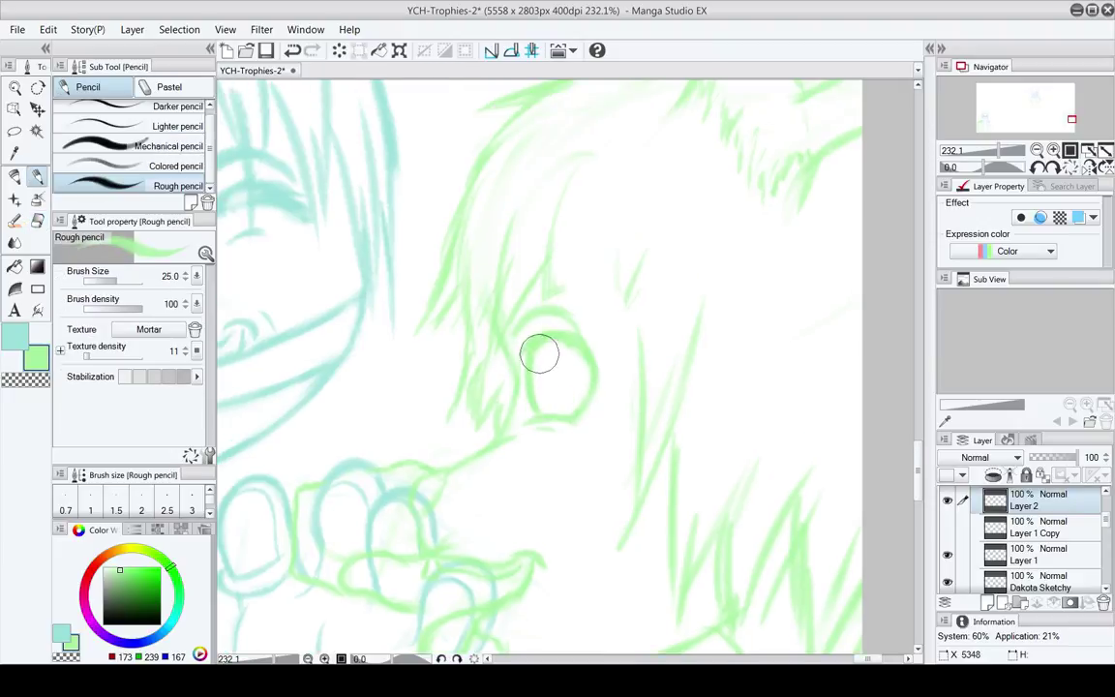
{"action": "key", "text": "e"}
{"action": "key", "text": "p"}
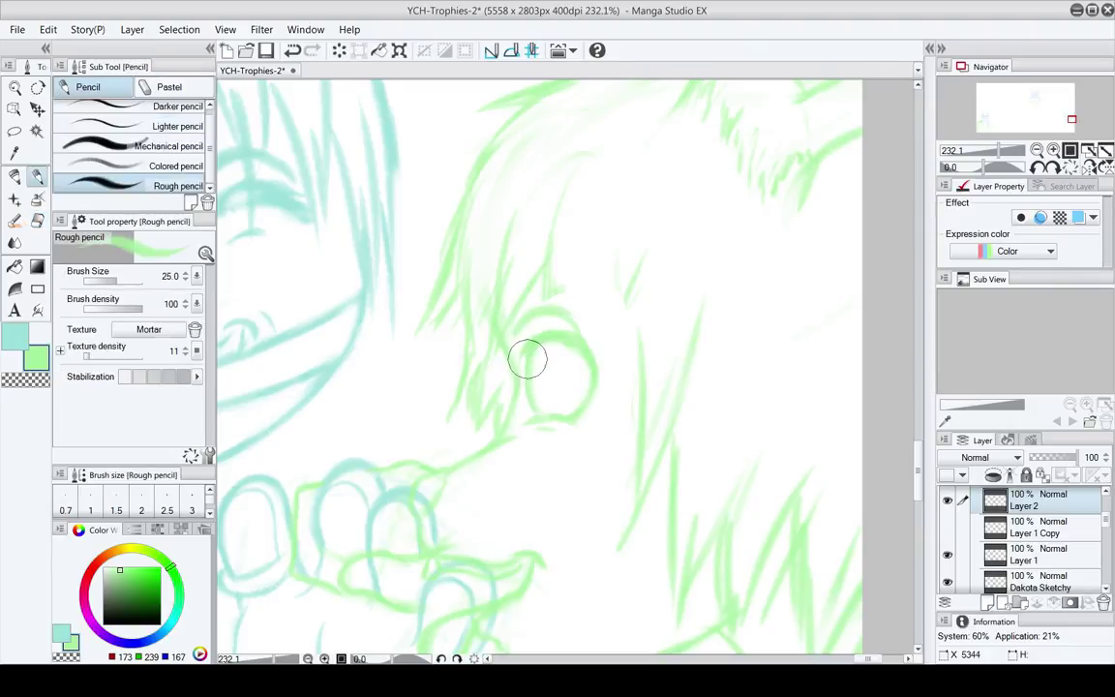
{"action": "key", "text": "e"}
{"action": "key", "text": "p"}
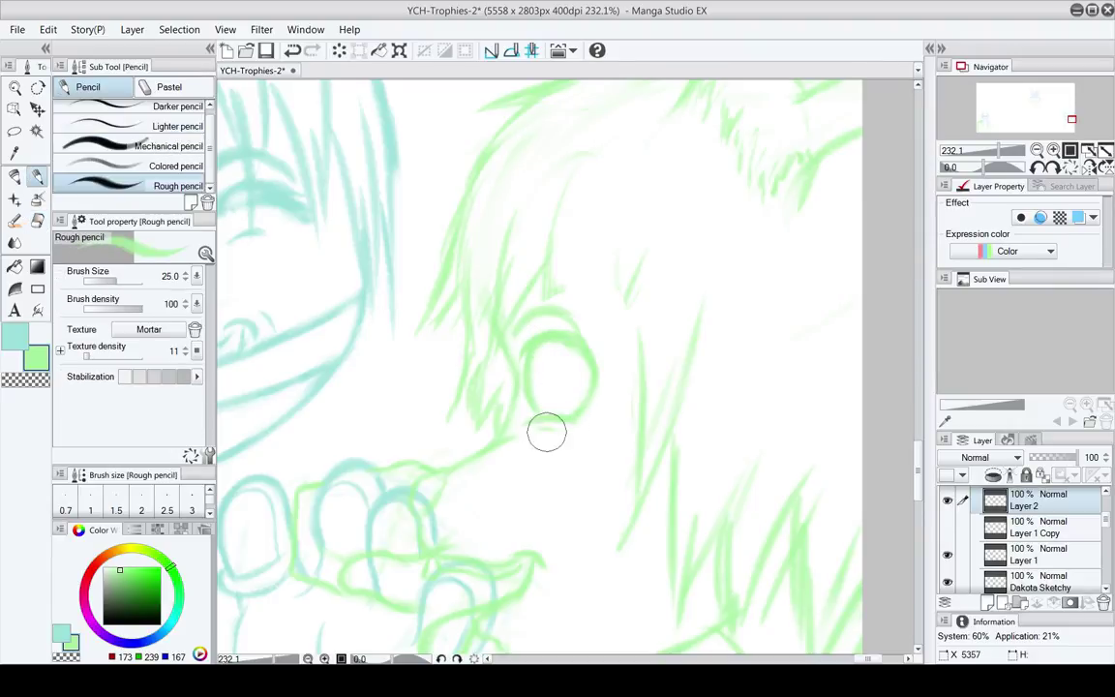
Refine the lower lid and inner edge of the eye with the Rough pencil and Soft eraser, darkening the upper inner curve
{"action": "key", "text": "e"}
{"action": "key", "text": "p"}
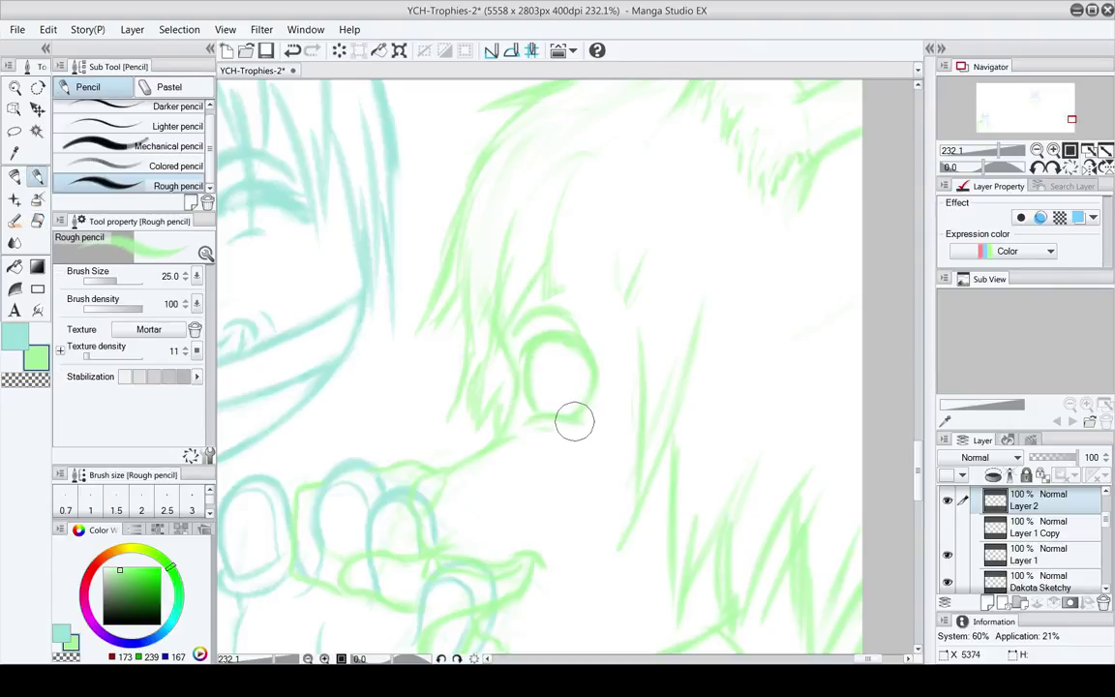
{"action": "key", "text": "e"}
{"action": "key", "text": "p"}
{"action": "key", "text": "e"}
{"action": "key", "text": "p"}
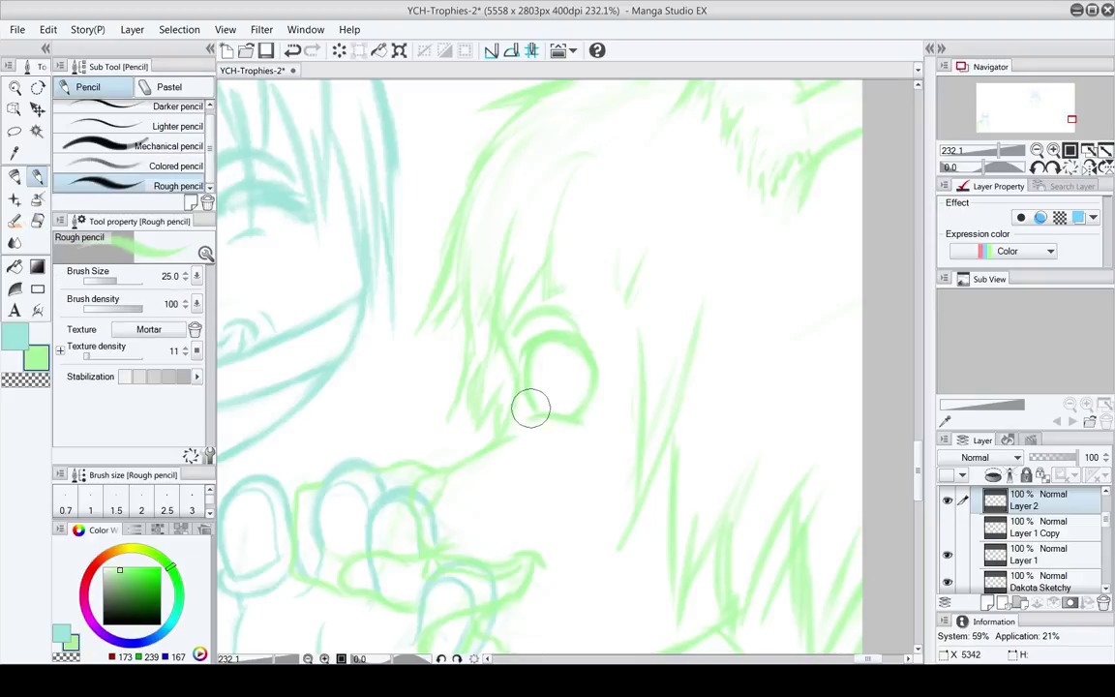
{"action": "key", "text": "e"}
{"action": "key", "text": "p"}
{"action": "key", "text": "e"}
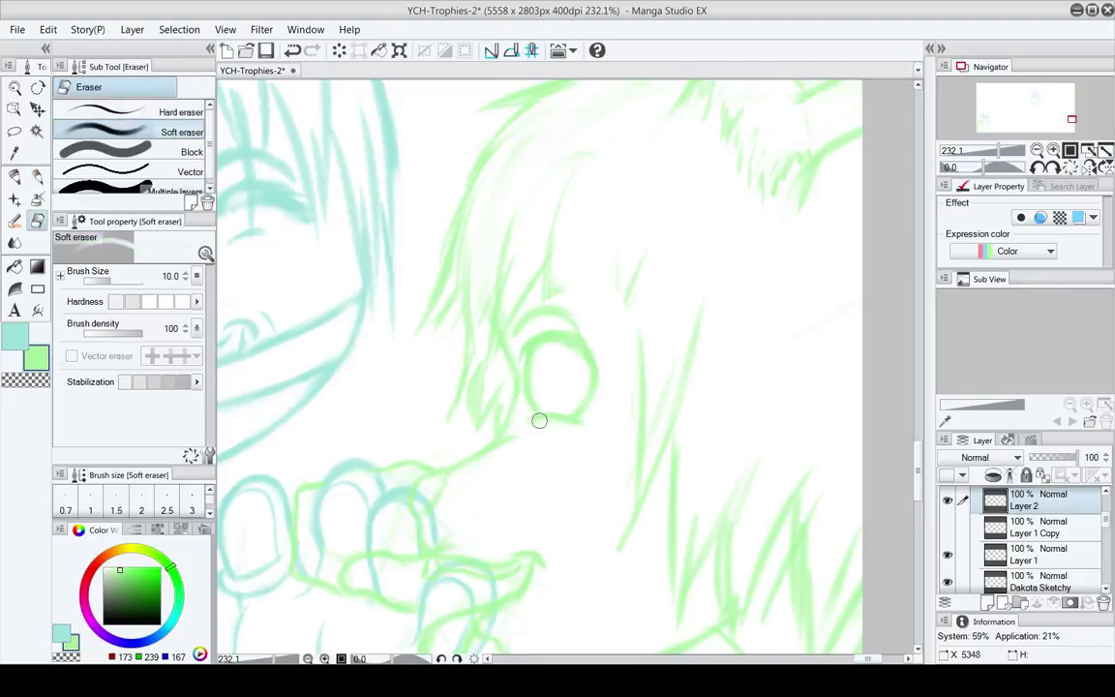
{"action": "key", "text": "p"}
{"action": "key", "text": "e"}
{"action": "key", "text": "p"}
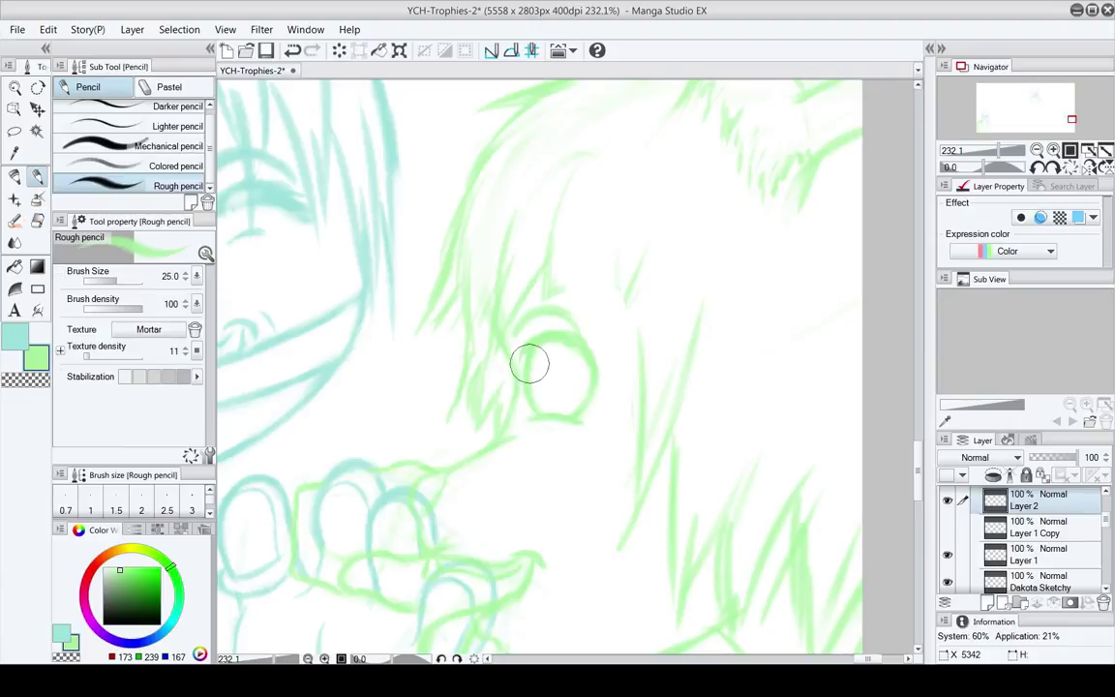
{"action": "mouse_move", "coordinate": [530, 364]}
{"action": "left_mouse_down"}
{"action": "mouse_move", "coordinate": [540, 413]}
{"action": "mouse_move", "coordinate": [557, 376]}
{"action": "mouse_move", "coordinate": [550, 326]}
{"action": "left_mouse_up"}
{"action": "key", "text": "e"}
{"action": "key", "text": "space"}
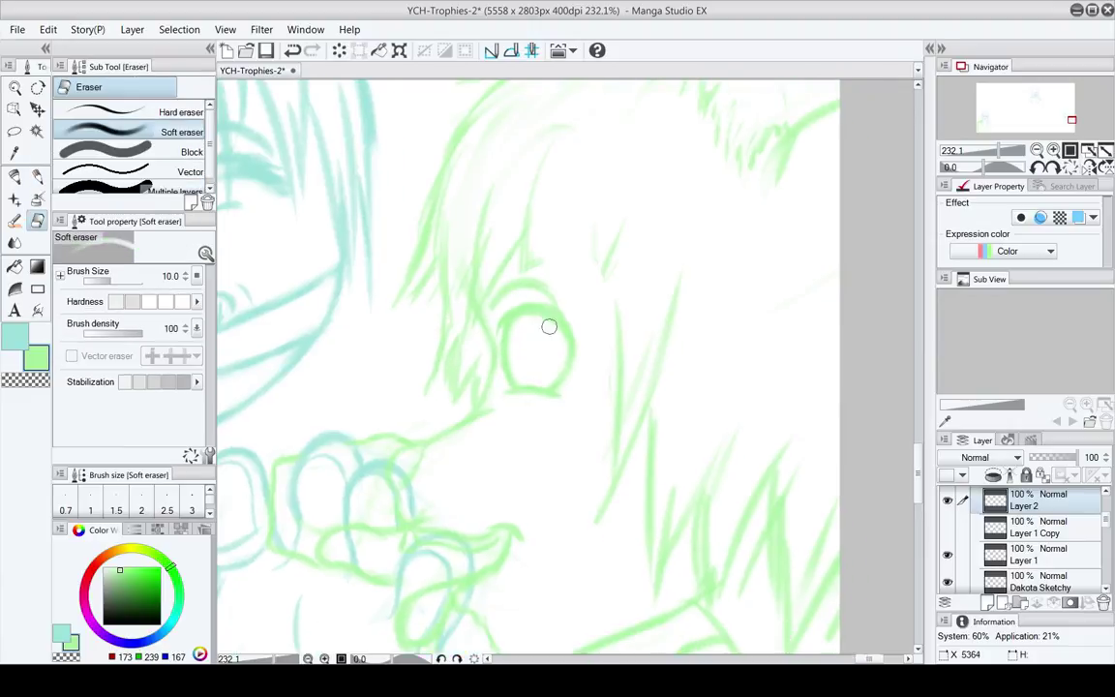
Draw the iris and a shaded pupil inside the eye with the Rough pencil, undoing and redrawing the iris curve
{"action": "key", "text": "p"}
{"action": "left_click_drag", "start_coordinate": [537, 369], "coordinate": [544, 390]}
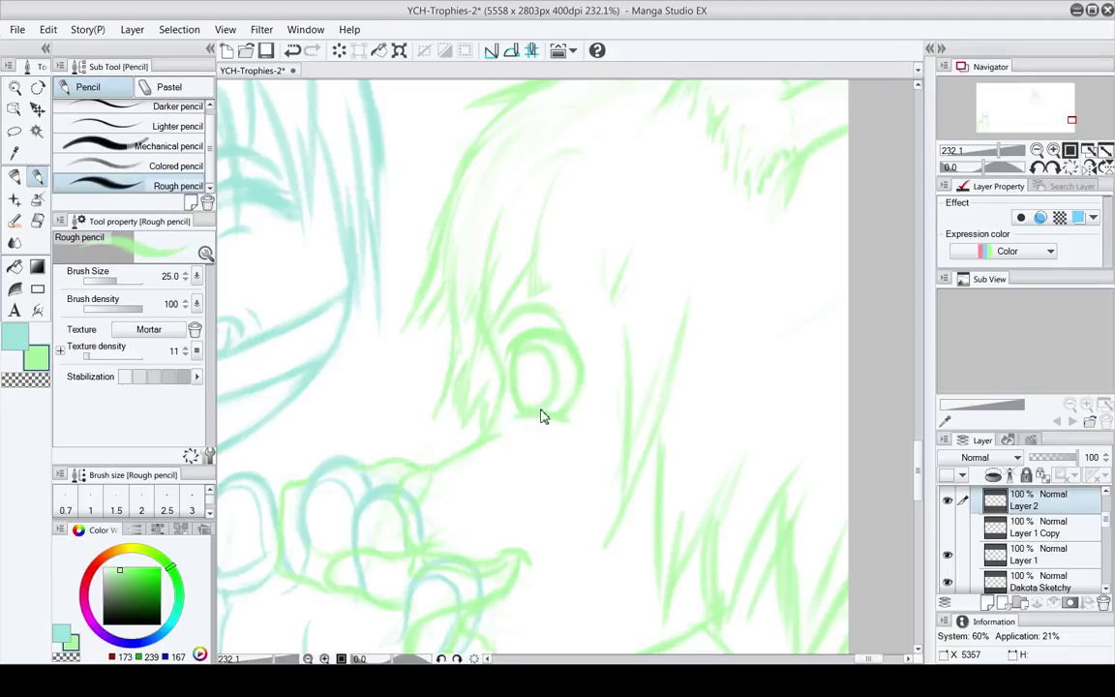
{"action": "key", "text": "ctrl+z"}
{"action": "left_click_drag", "start_coordinate": [533, 409], "coordinate": [510, 368]}
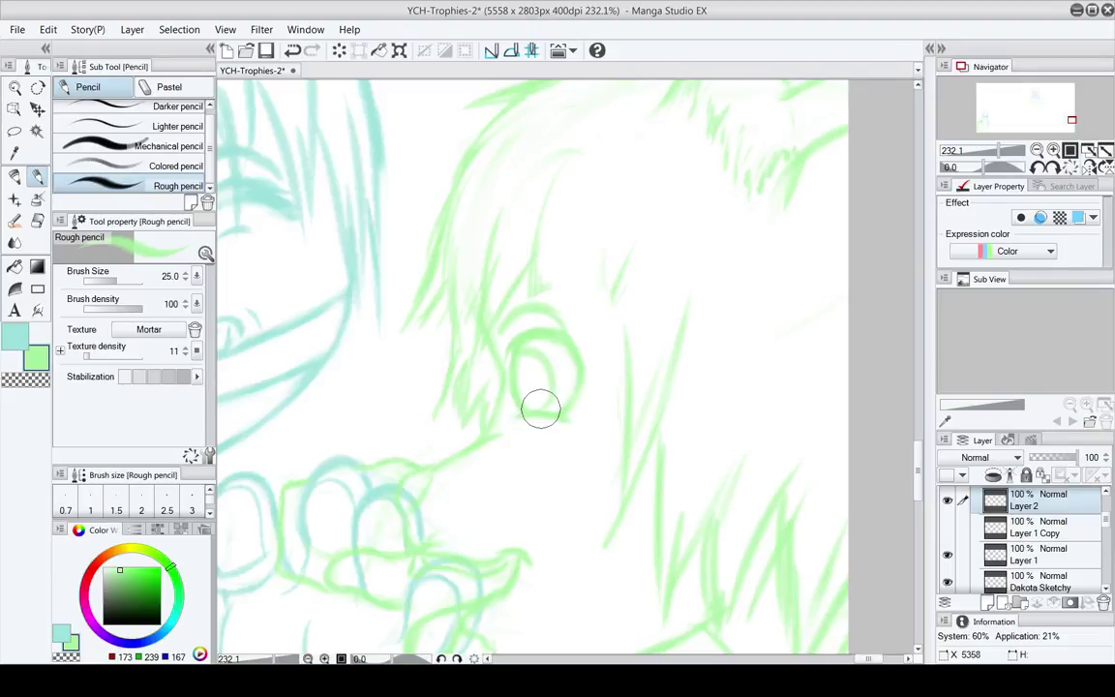
{"action": "key", "text": "ctrl+z"}
{"action": "mouse_move", "coordinate": [533, 413]}
{"action": "left_mouse_down"}
{"action": "mouse_move", "coordinate": [518, 371]}
{"action": "mouse_move", "coordinate": [523, 411]}
{"action": "mouse_move", "coordinate": [534, 363]}
{"action": "mouse_move", "coordinate": [518, 379]}
{"action": "mouse_move", "coordinate": [524, 391]}
{"action": "mouse_move", "coordinate": [535, 369]}
{"action": "mouse_move", "coordinate": [532, 401]}
{"action": "mouse_move", "coordinate": [511, 369]}
{"action": "mouse_move", "coordinate": [533, 409]}
{"action": "mouse_move", "coordinate": [515, 380]}
{"action": "mouse_move", "coordinate": [524, 388]}
{"action": "mouse_move", "coordinate": [525, 373]}
{"action": "mouse_move", "coordinate": [524, 385]}
{"action": "left_mouse_up"}
{"action": "mouse_move", "coordinate": [592, 436]}
{"action": "left_mouse_down"}
{"action": "mouse_move", "coordinate": [650, 280]}
{"action": "mouse_move", "coordinate": [588, 424]}
{"action": "left_mouse_up"}
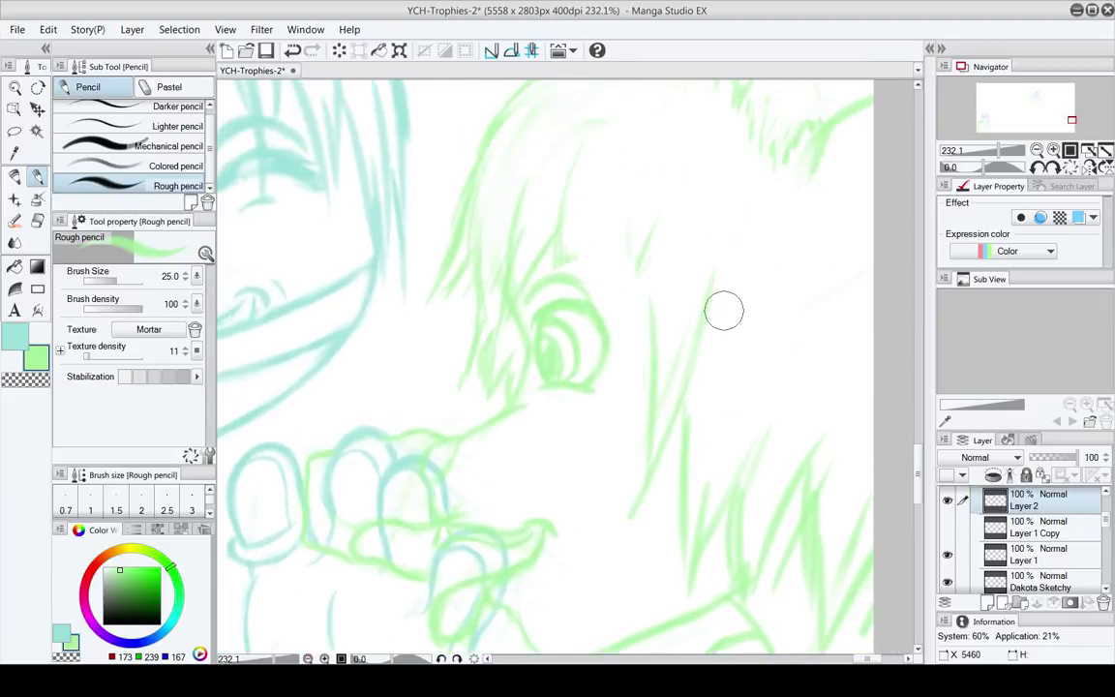
Draw pointed hair strands beside the eye's outer edge on Layer 2 and erase the old strand there on Layer 1
{"action": "mouse_move", "coordinate": [564, 253]}
{"action": "left_mouse_down"}
{"action": "mouse_move", "coordinate": [548, 282]}
{"action": "mouse_move", "coordinate": [541, 267]}
{"action": "mouse_move", "coordinate": [538, 344]}
{"action": "mouse_move", "coordinate": [572, 286]}
{"action": "mouse_move", "coordinate": [546, 411]}
{"action": "mouse_move", "coordinate": [595, 331]}
{"action": "mouse_move", "coordinate": [593, 429]}
{"action": "left_mouse_up"}
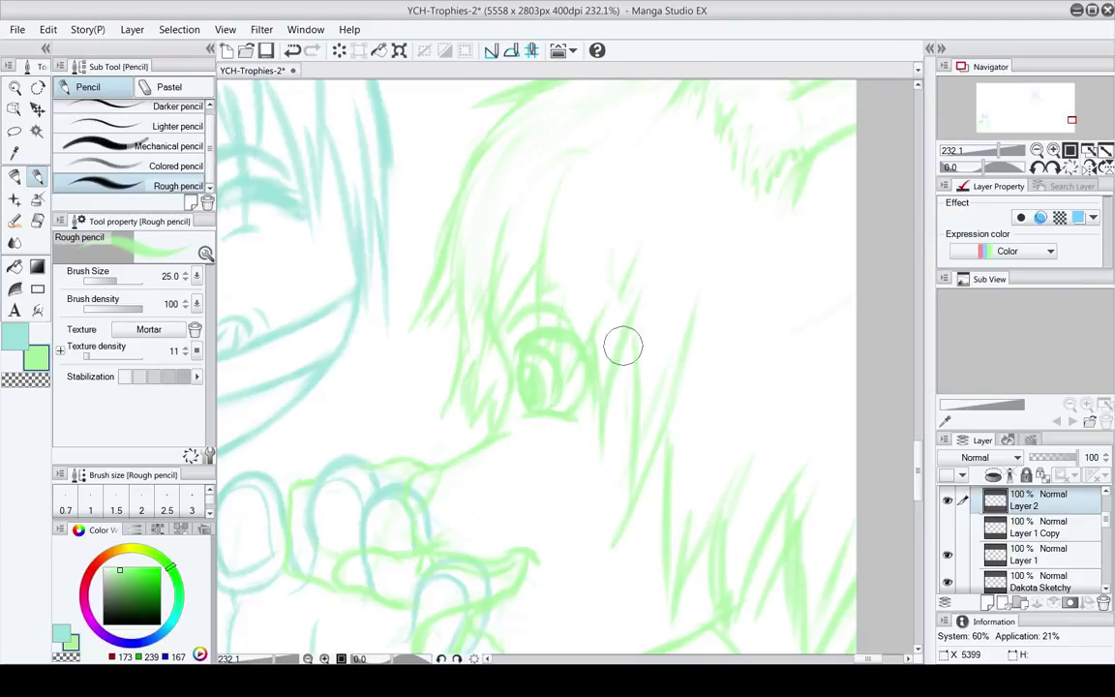
{"action": "key", "text": "e"}
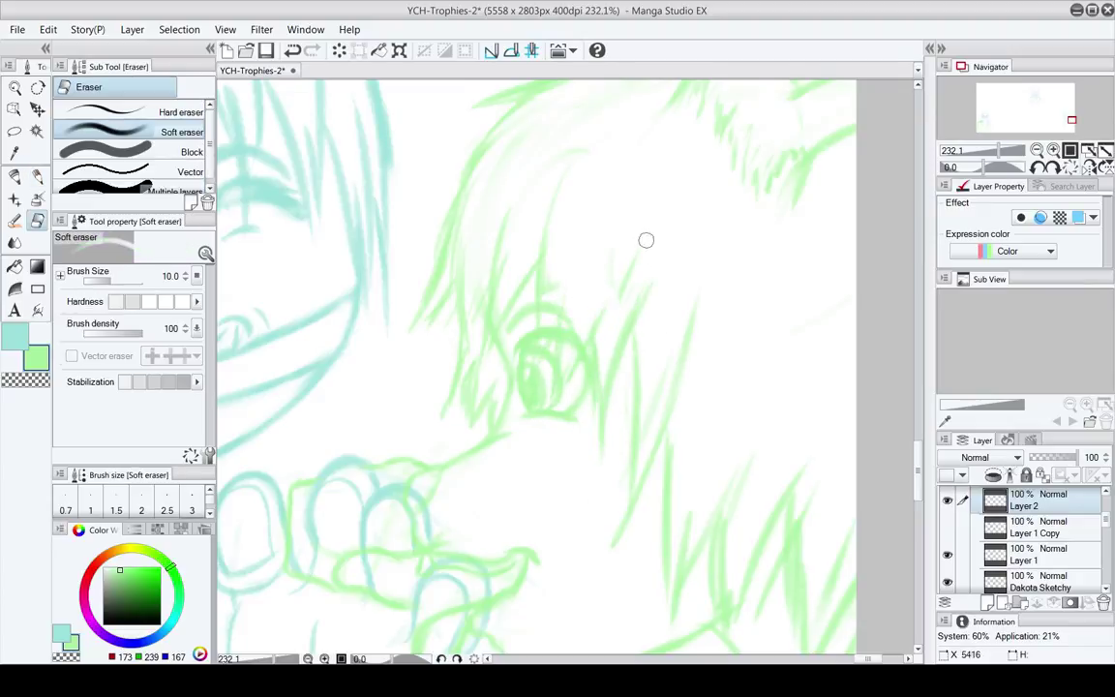
{"action": "left_click", "coordinate": [1063, 555]}
{"action": "left_click_drag", "start_coordinate": [638, 289], "coordinate": [632, 265]}
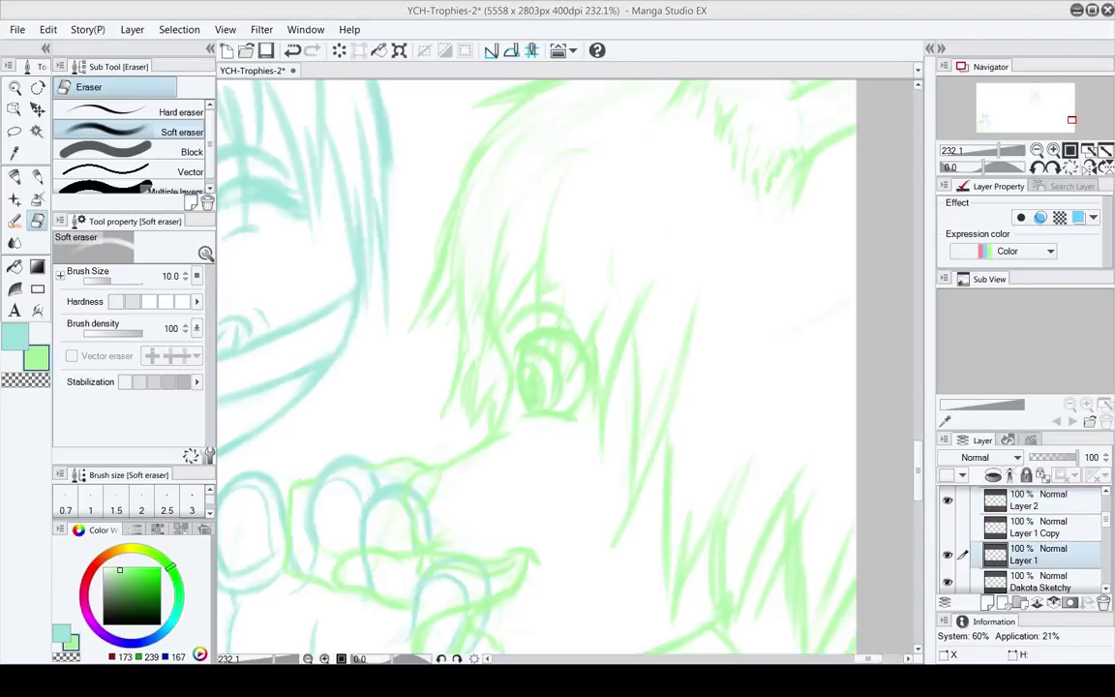
Save the drawing with the redrawn eye and hair strands
{"action": "key", "text": "ctrl+s"}
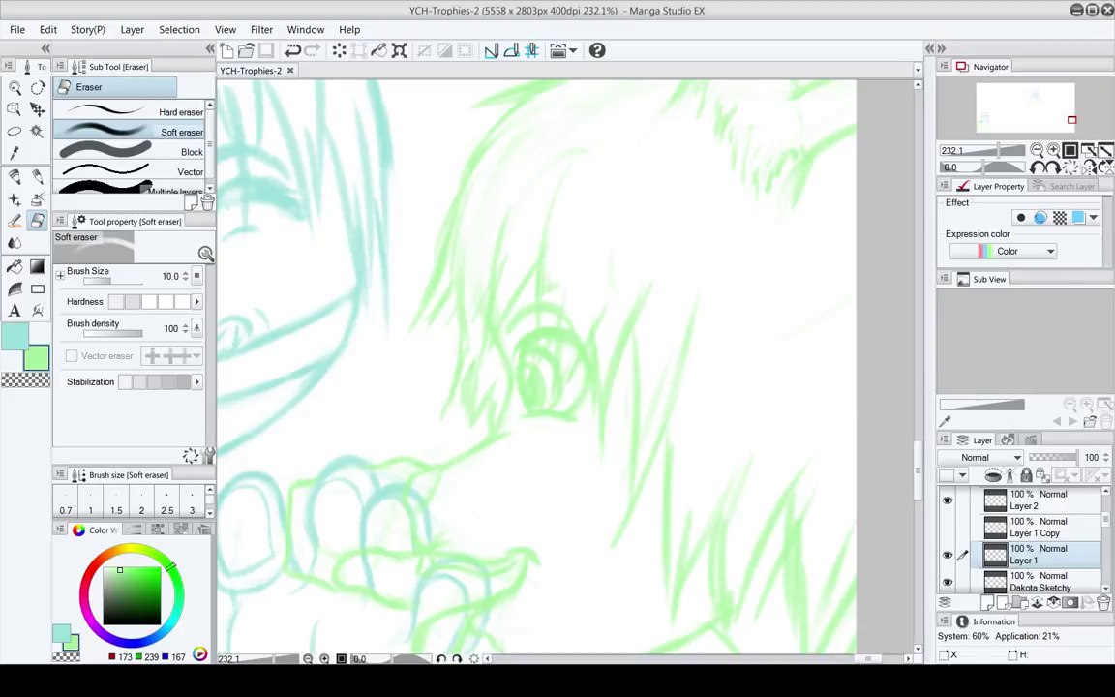
{"action": "scroll", "coordinate": [499, 436], "scroll_direction": "down", "scroll_amount": 2}
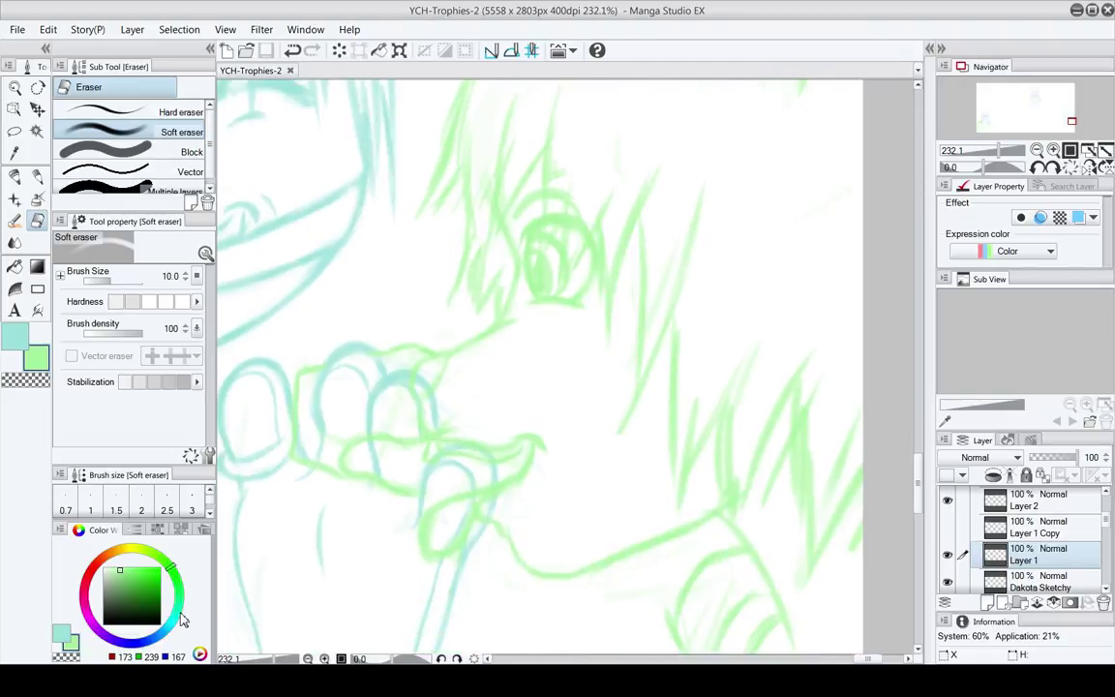
Touch up the hair strand above the eye on Layer 1 with the Rough pencil and Soft eraser
{"action": "mouse_move", "coordinate": [551, 428]}
{"action": "left_mouse_down"}
{"action": "mouse_move", "coordinate": [547, 395]}
{"action": "mouse_move", "coordinate": [472, 408]}
{"action": "mouse_move", "coordinate": [552, 344]}
{"action": "left_mouse_up"}
{"action": "key", "text": "p"}
{"action": "mouse_move", "coordinate": [537, 299]}
{"action": "left_mouse_down"}
{"action": "mouse_move", "coordinate": [569, 302]}
{"action": "mouse_move", "coordinate": [585, 434]}
{"action": "left_mouse_up"}
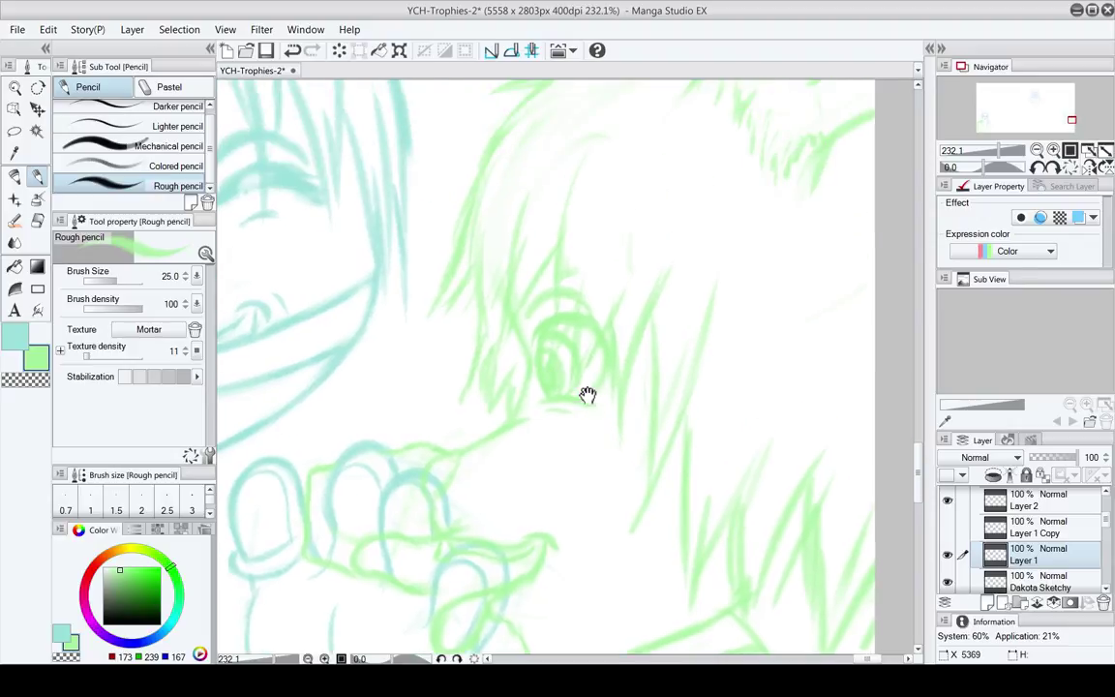
{"action": "left_click", "coordinate": [1038, 498]}
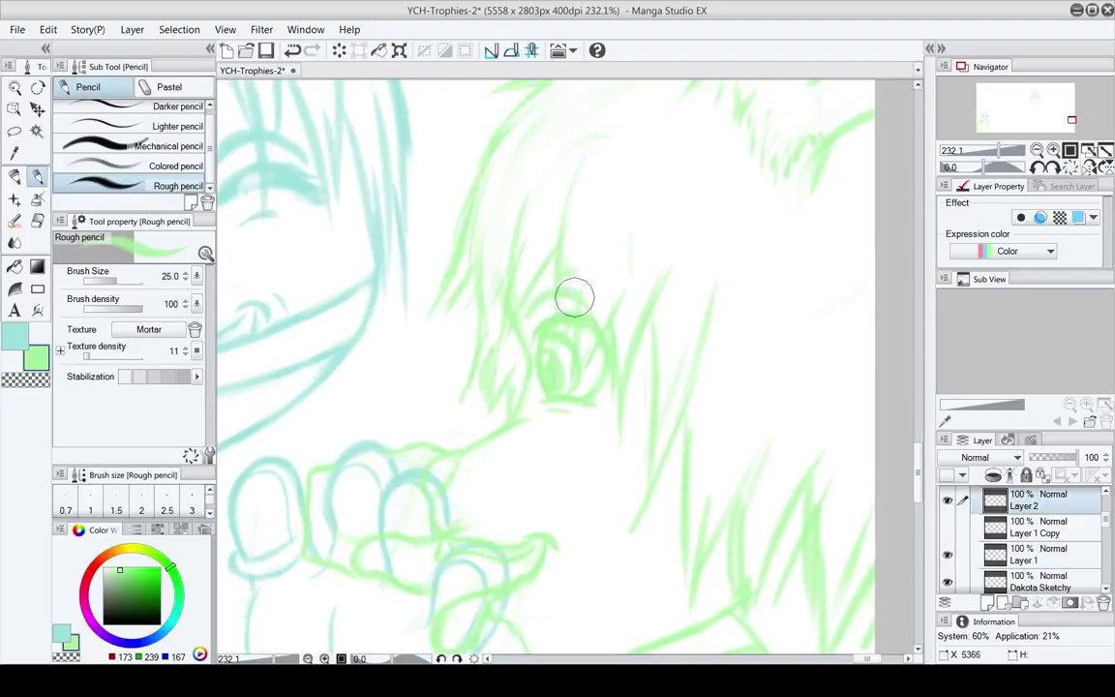
{"action": "left_click", "coordinate": [1055, 557]}
{"action": "key", "text": "e"}
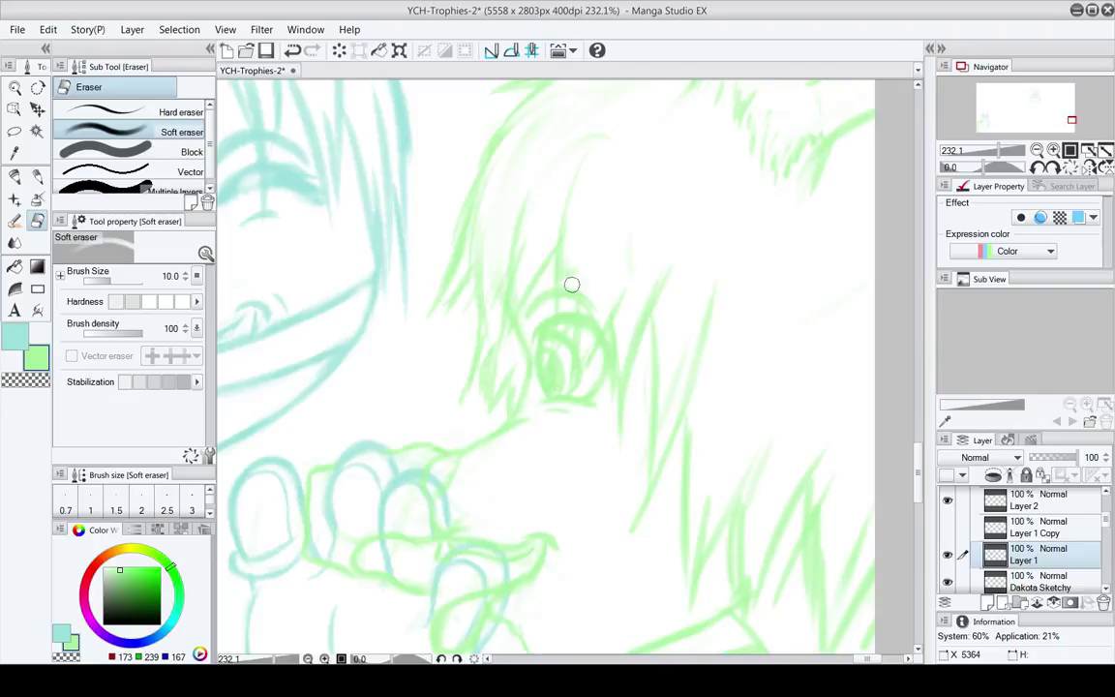
{"action": "left_click_drag", "start_coordinate": [598, 330], "coordinate": [651, 201]}
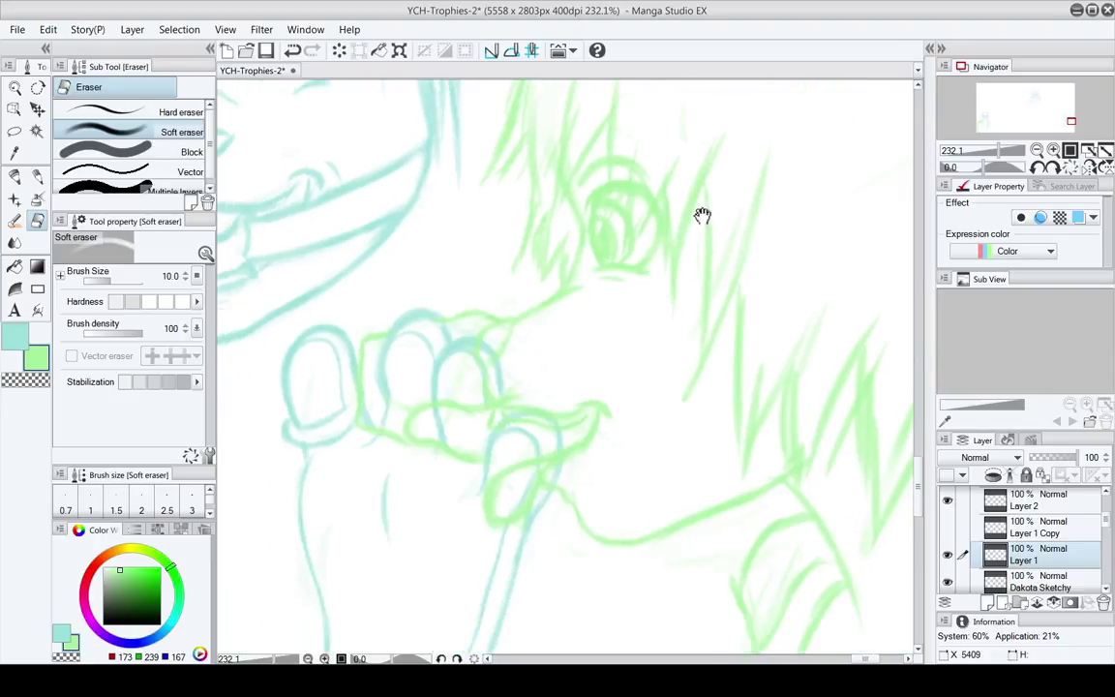
Transform the eye and hair strands on Layer 2, scaling to 119 with the ratio kept and rotating to -5 degrees
{"action": "left_click", "coordinate": [16, 87]}
{"action": "mouse_move", "coordinate": [645, 343]}
{"action": "left_mouse_down"}
{"action": "mouse_move", "coordinate": [589, 355]}
{"action": "mouse_move", "coordinate": [583, 369]}
{"action": "mouse_move", "coordinate": [640, 334]}
{"action": "left_mouse_up"}
{"action": "left_click", "coordinate": [1063, 504]}
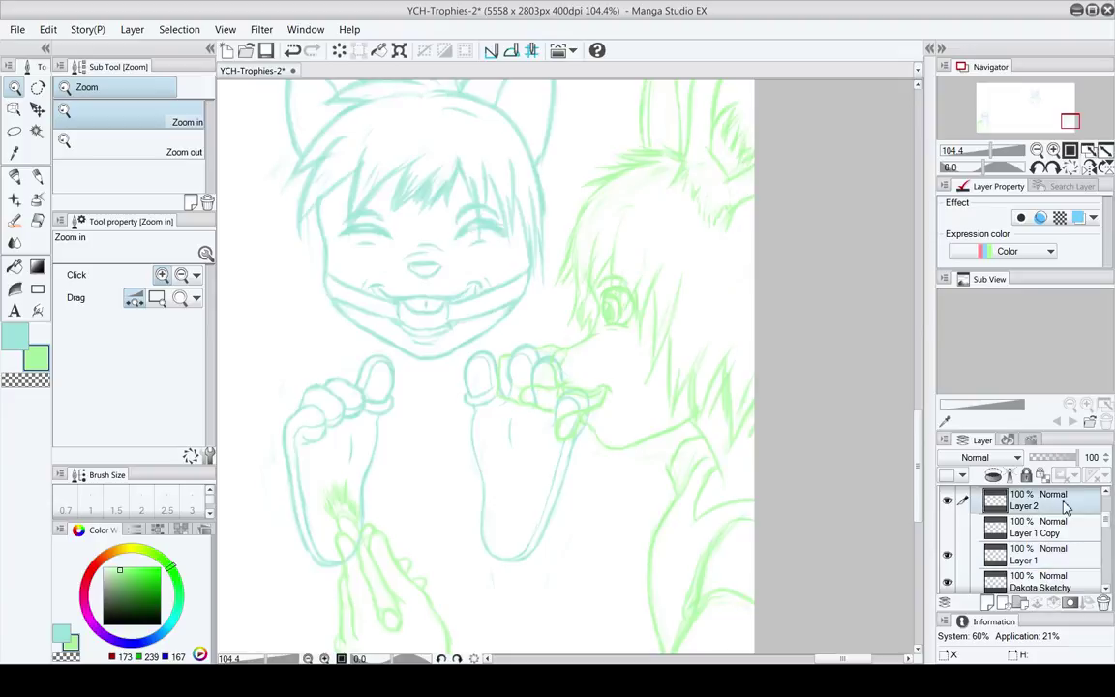
{"action": "left_click", "coordinate": [399, 51]}
{"action": "left_click_drag", "start_coordinate": [671, 299], "coordinate": [677, 298]}
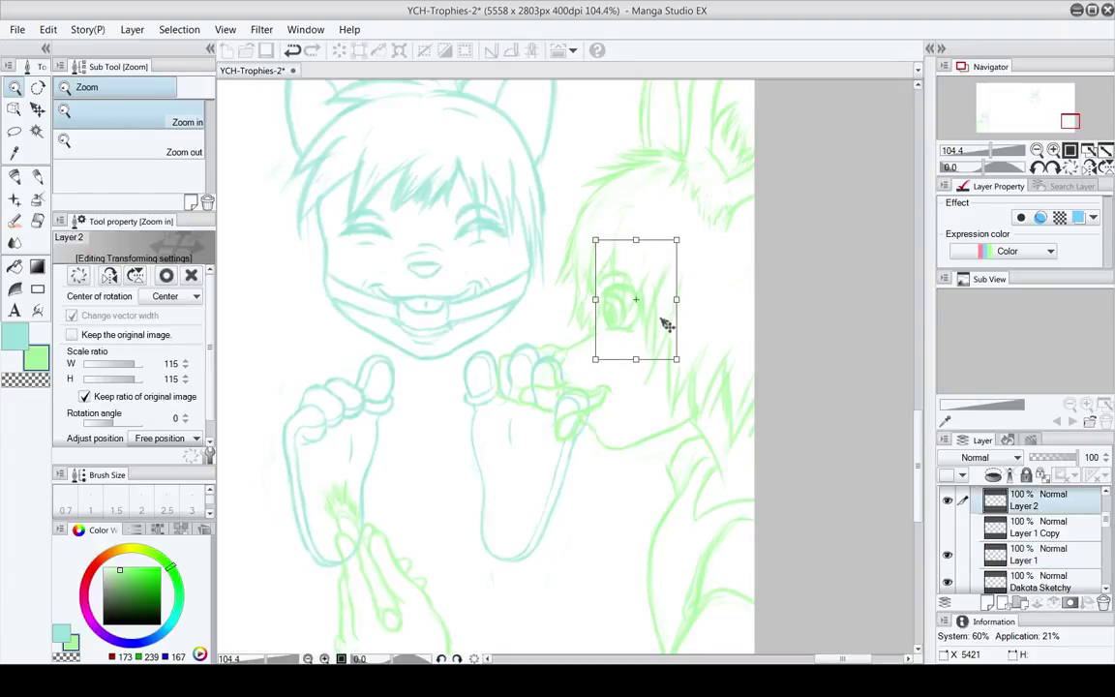
{"action": "mouse_move", "coordinate": [685, 428]}
{"action": "left_mouse_down"}
{"action": "mouse_move", "coordinate": [577, 357]}
{"action": "mouse_move", "coordinate": [563, 423]}
{"action": "mouse_move", "coordinate": [580, 477]}
{"action": "left_mouse_up"}
{"action": "left_click_drag", "start_coordinate": [590, 376], "coordinate": [599, 397]}
{"action": "left_click_drag", "start_coordinate": [573, 338], "coordinate": [624, 337]}
{"action": "left_click_drag", "start_coordinate": [567, 361], "coordinate": [569, 366]}
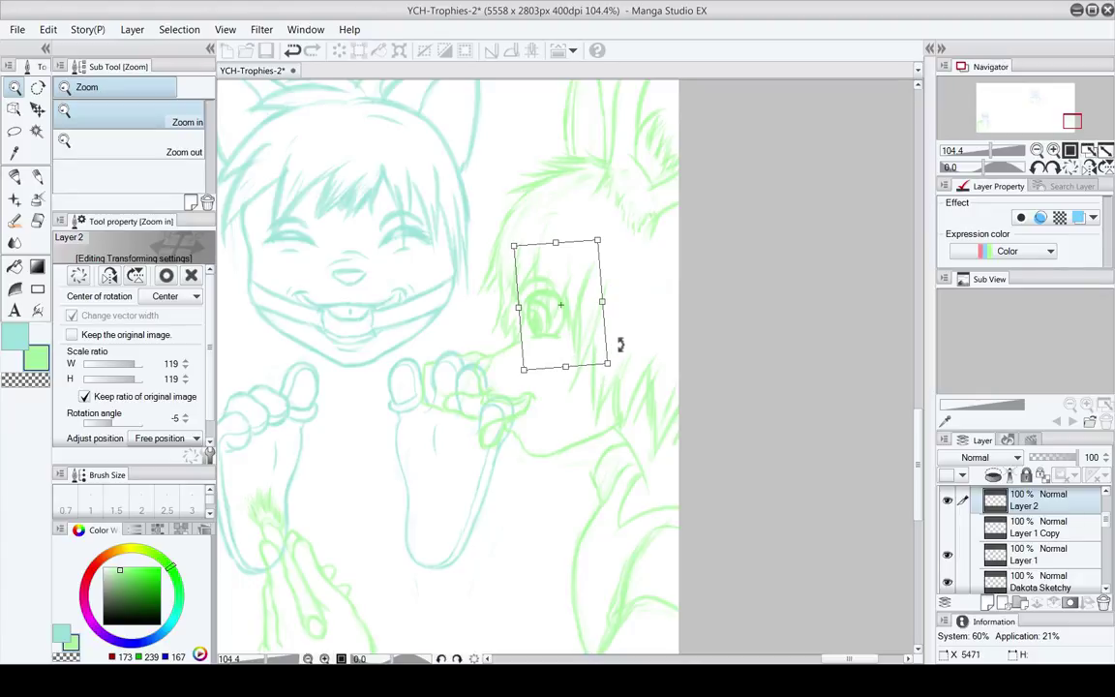
{"action": "key", "text": "Return"}
Redraw the rear neck line running from the jaw down to the shoulder on Layer 1 with the Rough pencil and Soft eraser
{"action": "left_click_drag", "start_coordinate": [490, 458], "coordinate": [558, 284]}
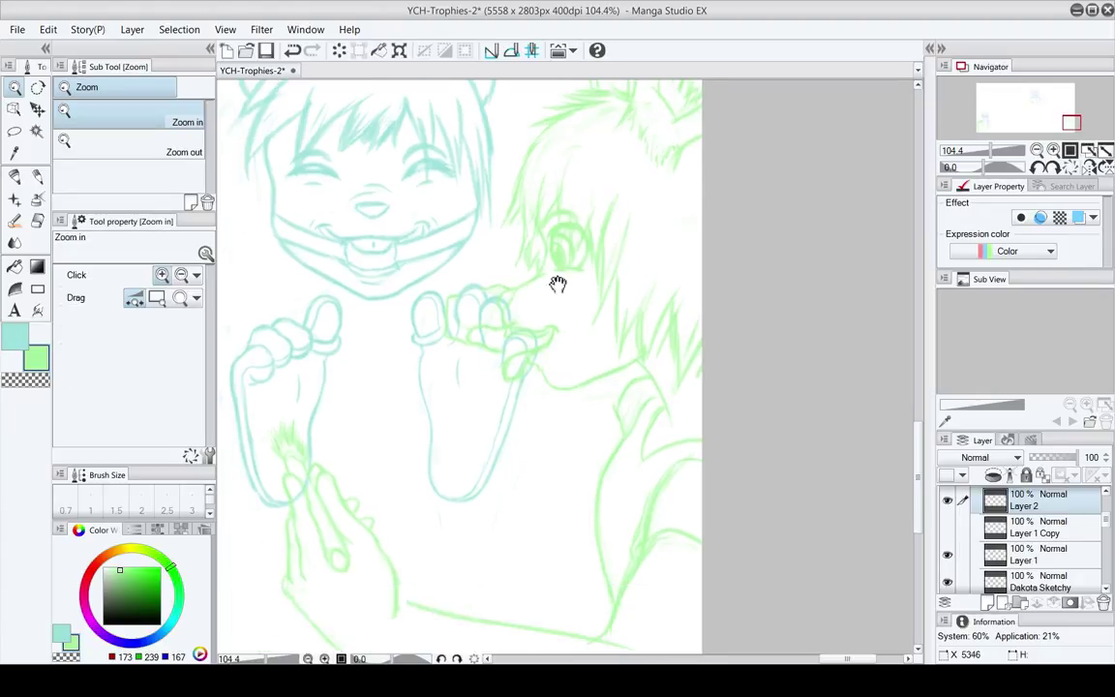
{"action": "left_click_drag", "start_coordinate": [636, 423], "coordinate": [583, 366]}
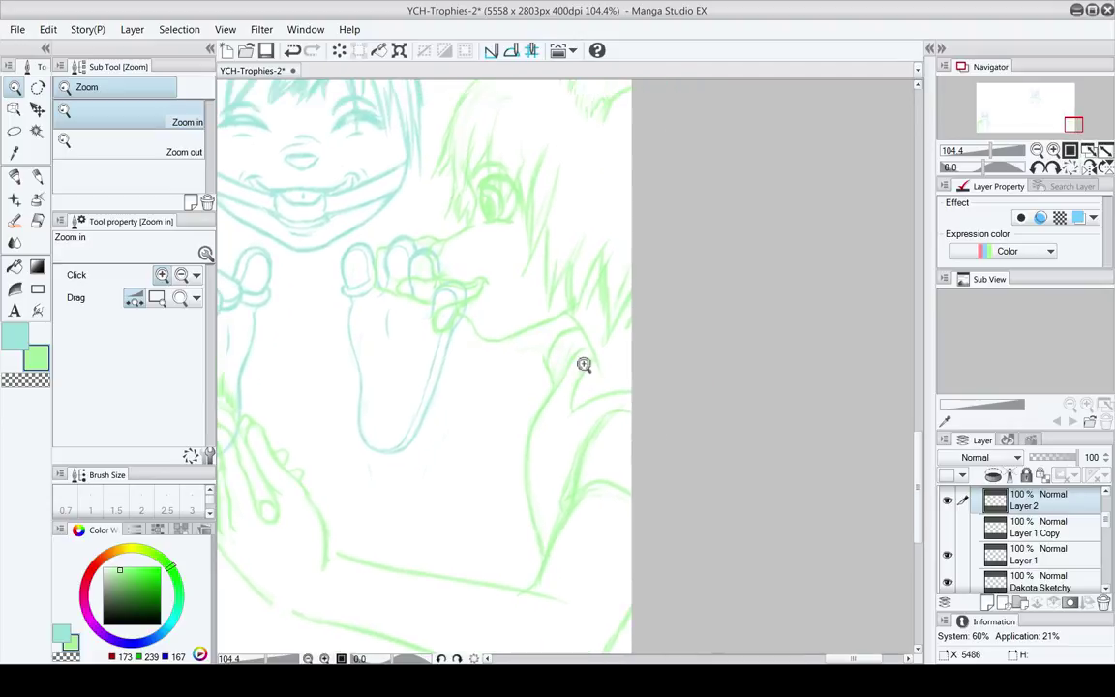
{"action": "left_click", "coordinate": [1027, 559]}
{"action": "key", "text": "e"}
{"action": "key", "text": "p"}
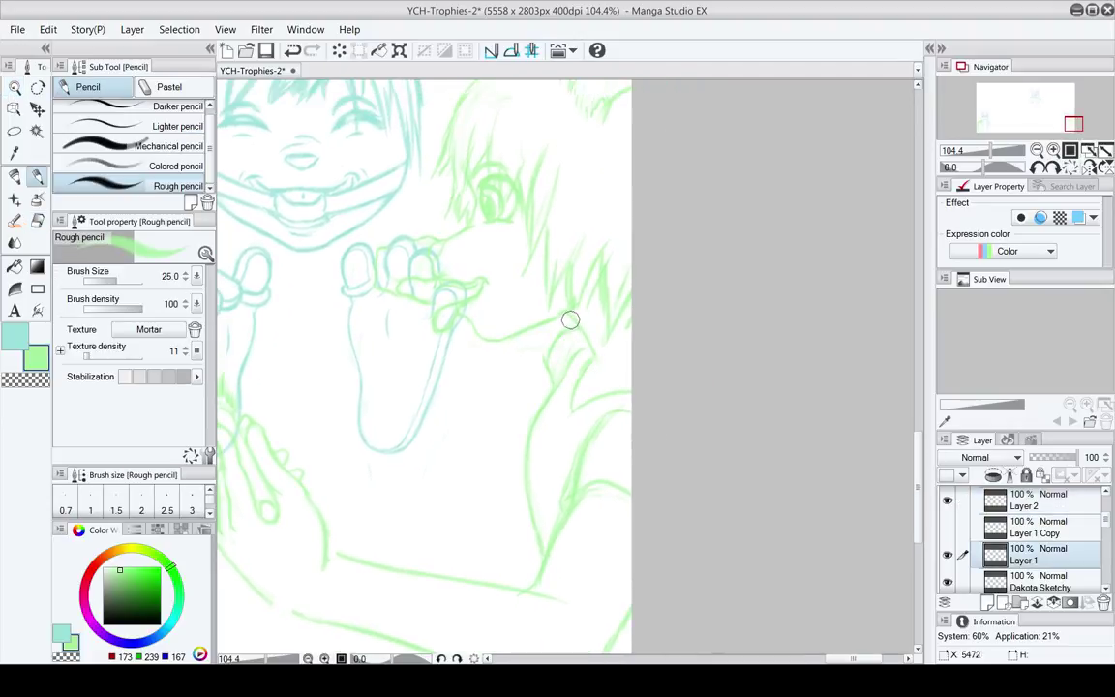
{"action": "key", "text": "e"}
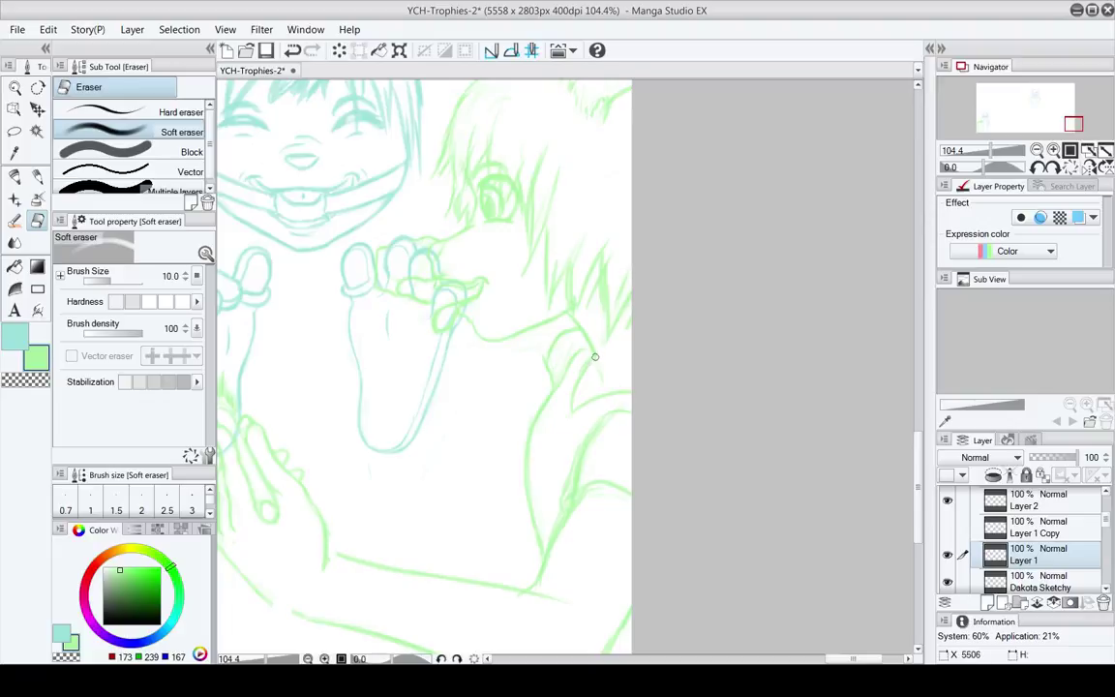
{"action": "key", "text": "p"}
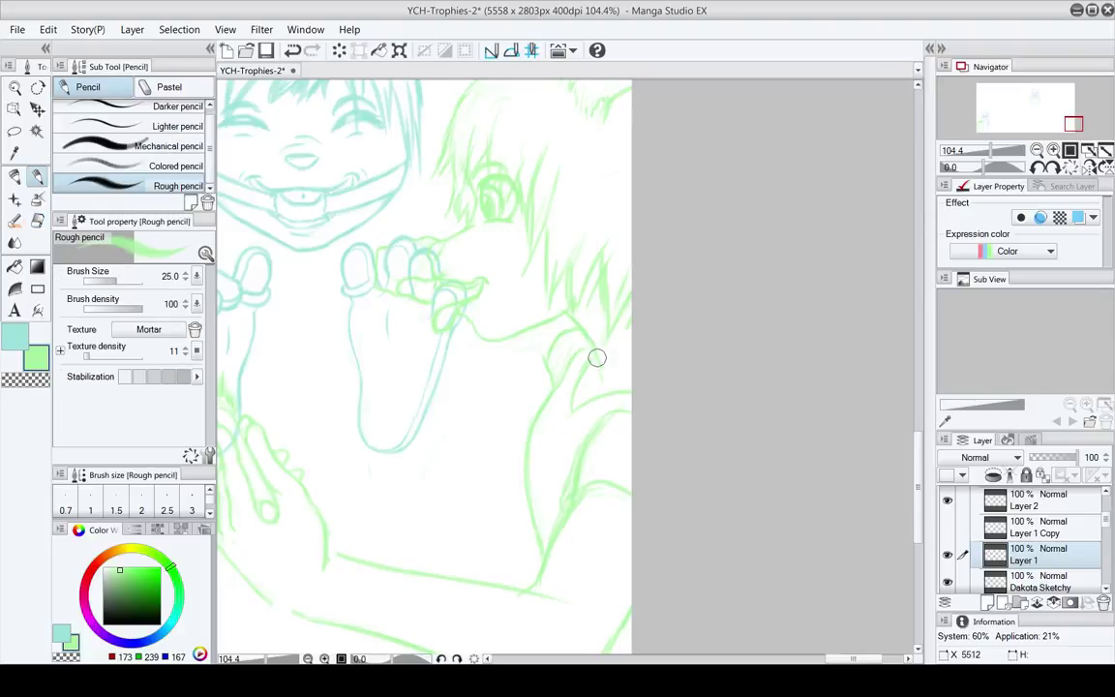
{"action": "key", "text": "e"}
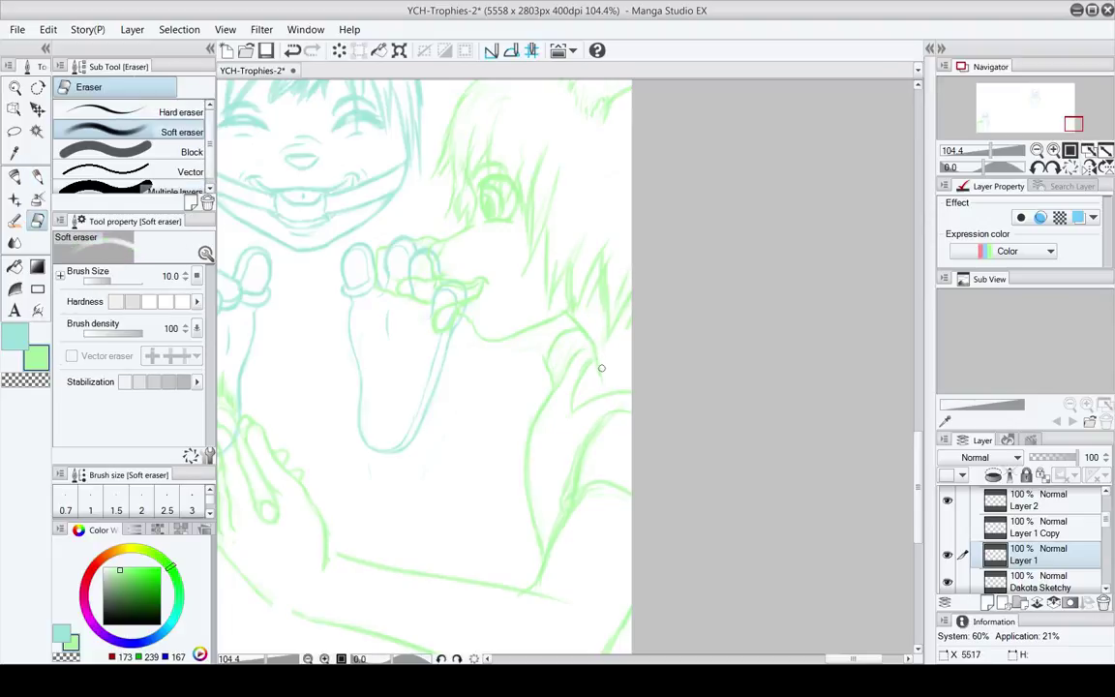
{"action": "key", "text": "p"}
{"action": "key", "text": "e"}
{"action": "key", "text": "p"}
{"action": "key", "text": "e"}
{"action": "key", "text": "p"}
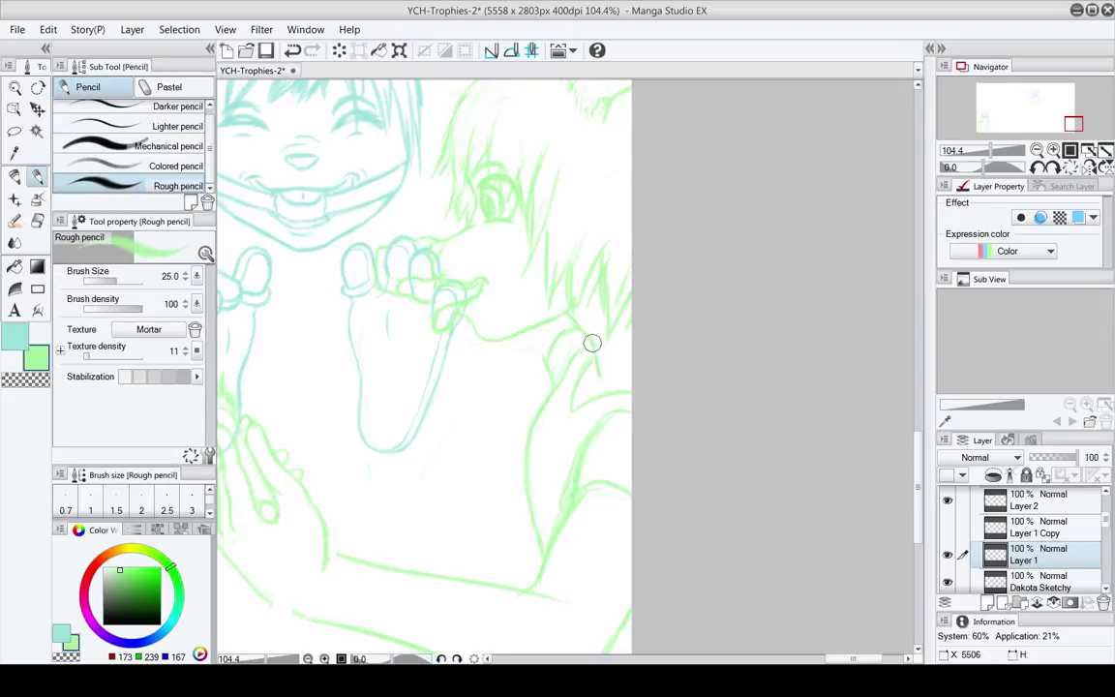
{"action": "key", "text": "e"}
{"action": "key", "text": "p"}
Draw a short front neck line from under the jaw to the collar on the Dakota Sketchy layer, undoing a misplaced stroke
{"action": "left_click_drag", "start_coordinate": [581, 391], "coordinate": [633, 366]}
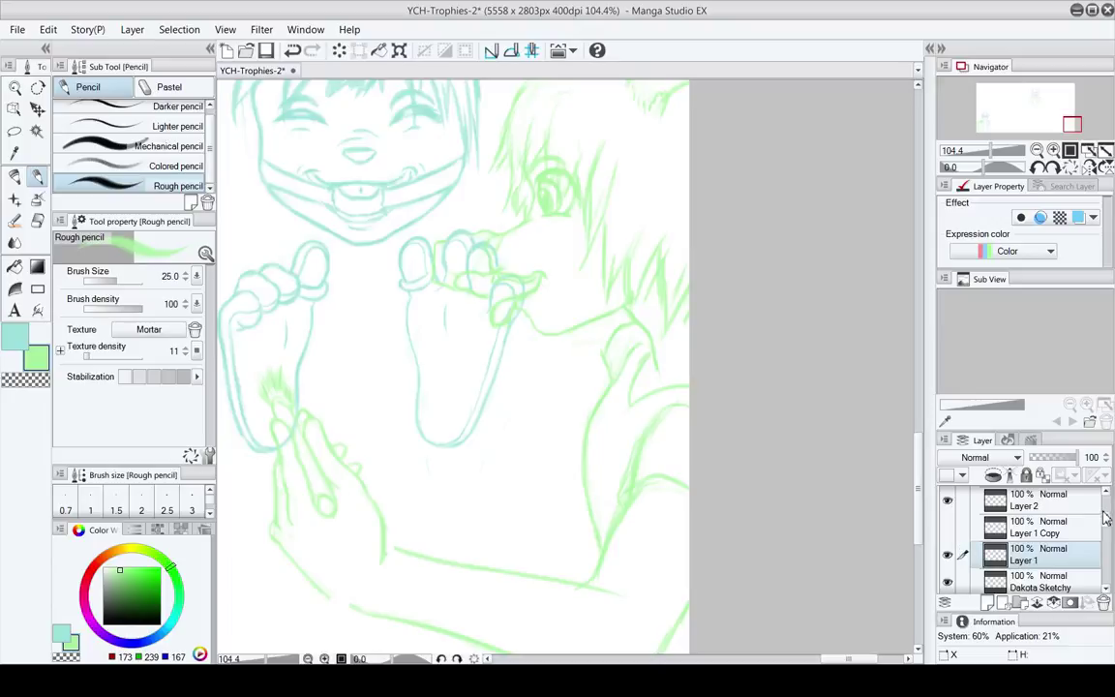
{"action": "left_click", "coordinate": [949, 528]}
{"action": "left_click", "coordinate": [949, 528]}
{"action": "left_click_drag", "start_coordinate": [1102, 521], "coordinate": [1103, 529]}
{"action": "left_click", "coordinate": [1068, 547]}
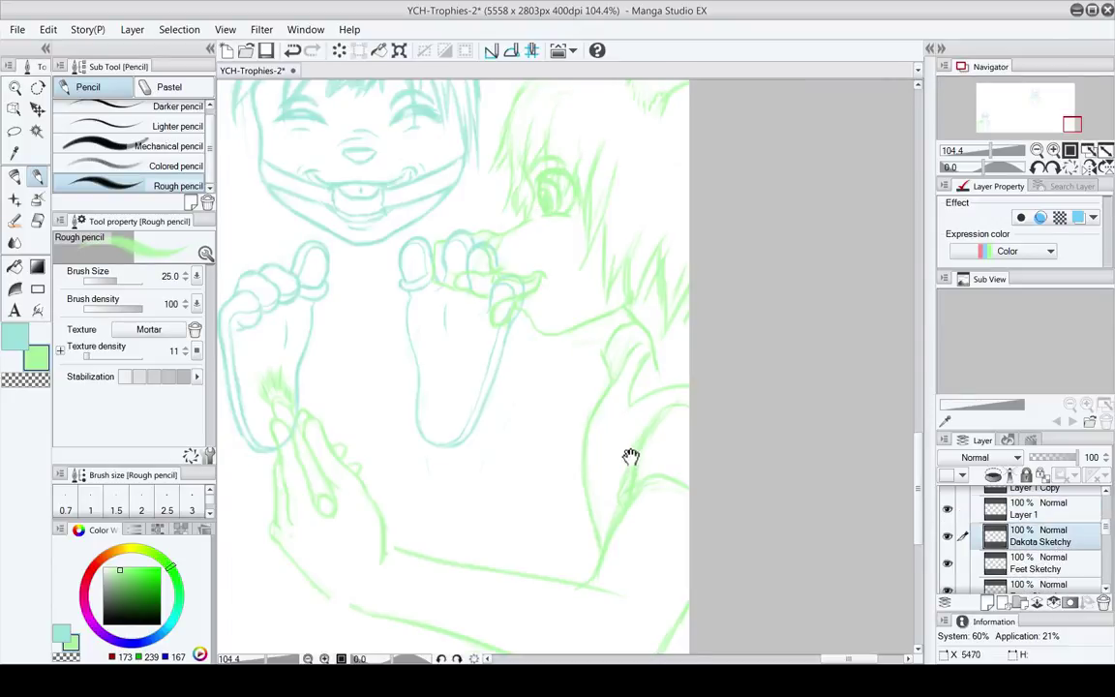
{"action": "left_click_drag", "start_coordinate": [630, 456], "coordinate": [623, 477]}
{"action": "key", "text": "b"}
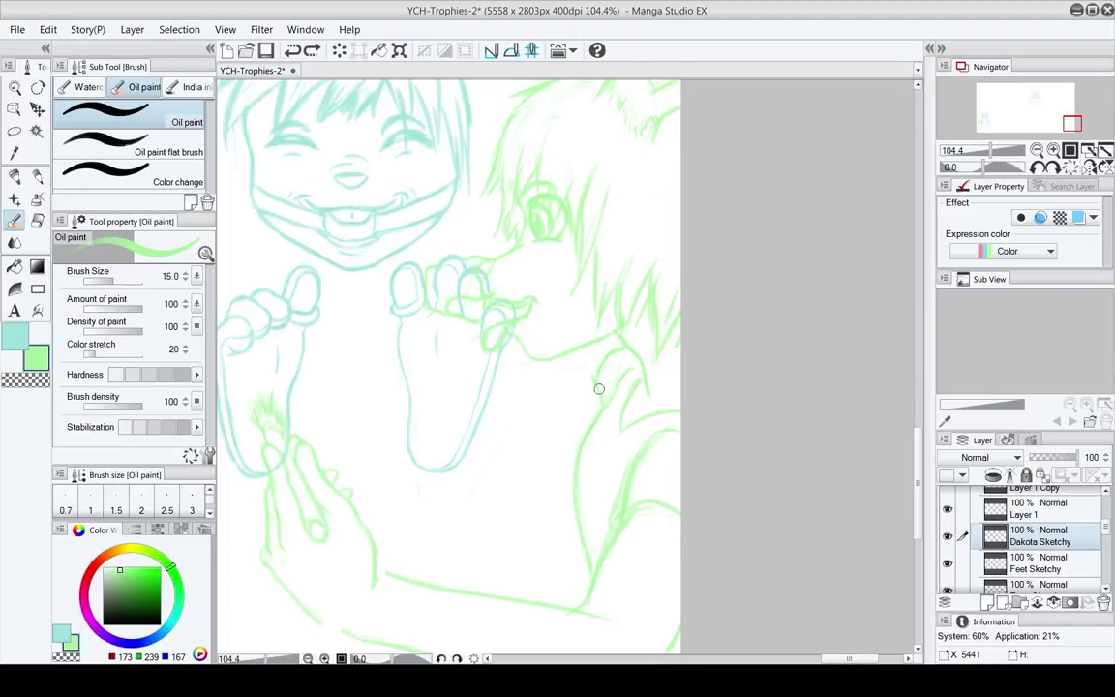
{"action": "key", "text": "p"}
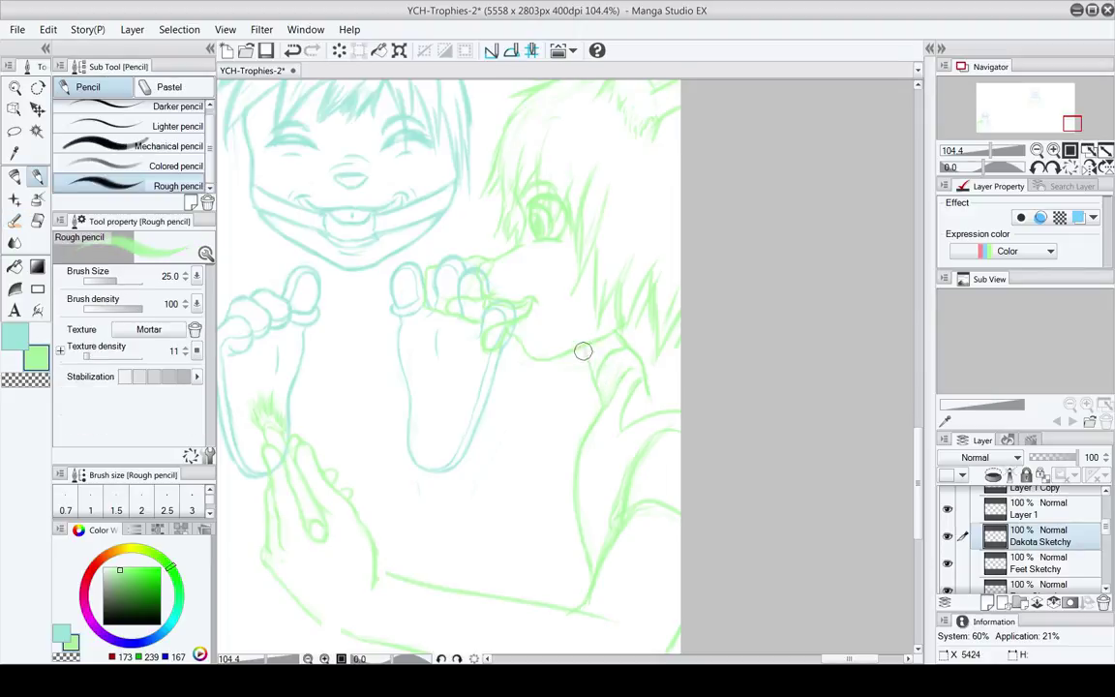
{"action": "key", "text": "ctrl+z"}
{"action": "key", "text": "e"}
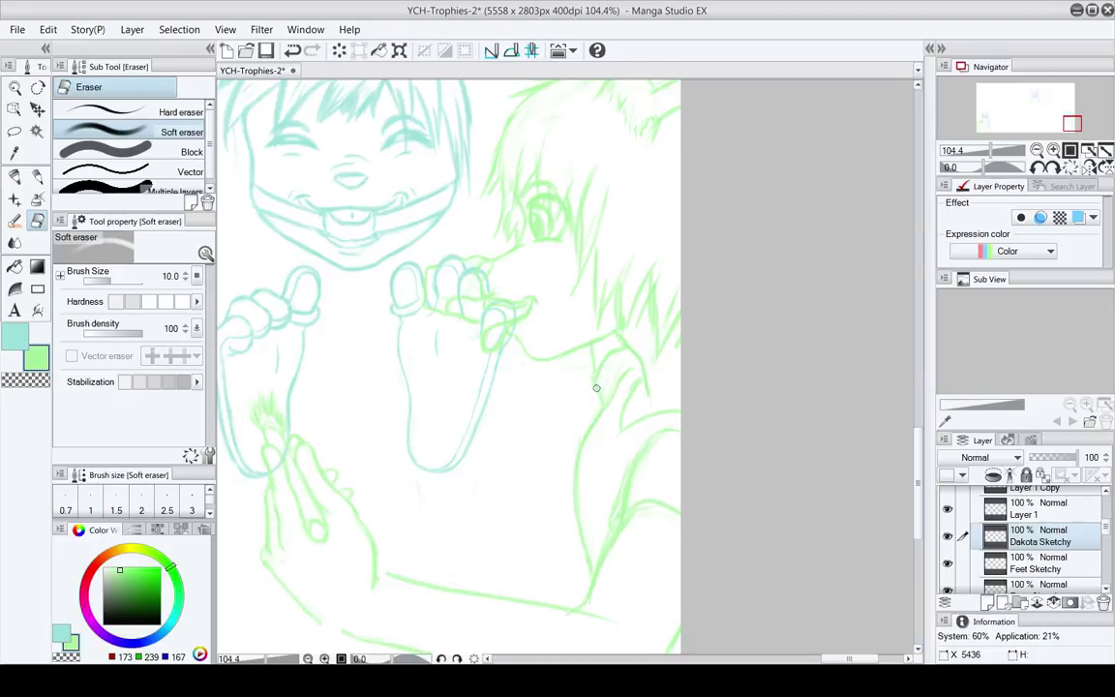
Reshape the front of the collar on Layer 1 with the Rough pencil and the Soft eraser enlarged to 17
{"action": "left_click", "coordinate": [1035, 518]}
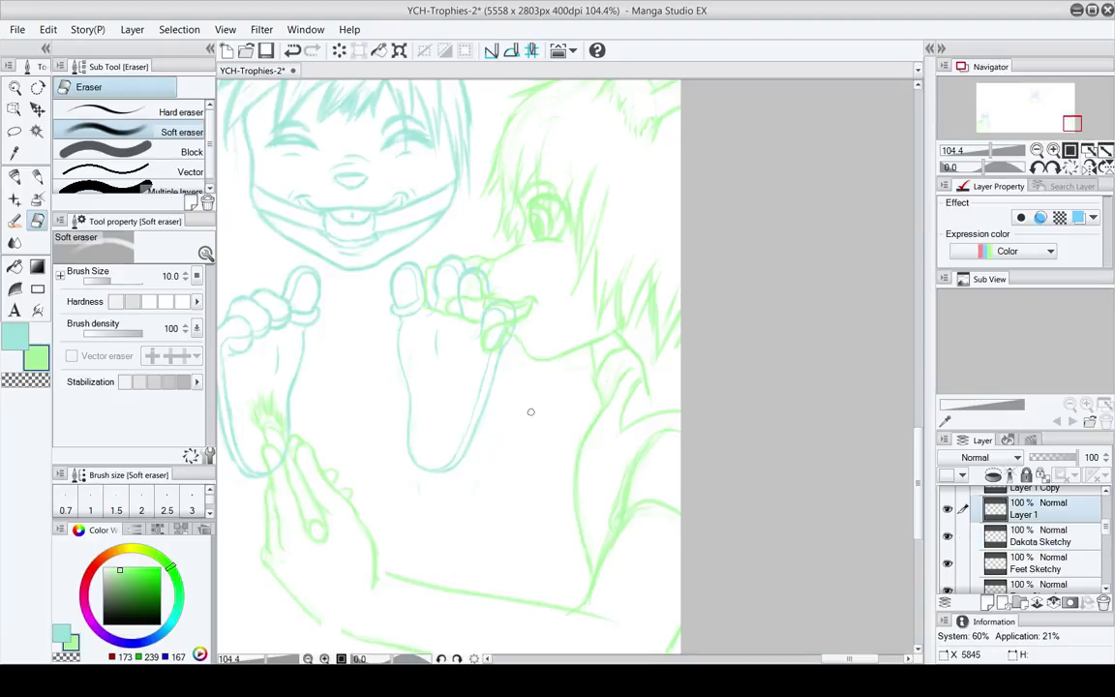
{"action": "key", "text": "]"}
{"action": "key", "text": "]"}
{"action": "key", "text": "]"}
{"action": "key", "text": "p"}
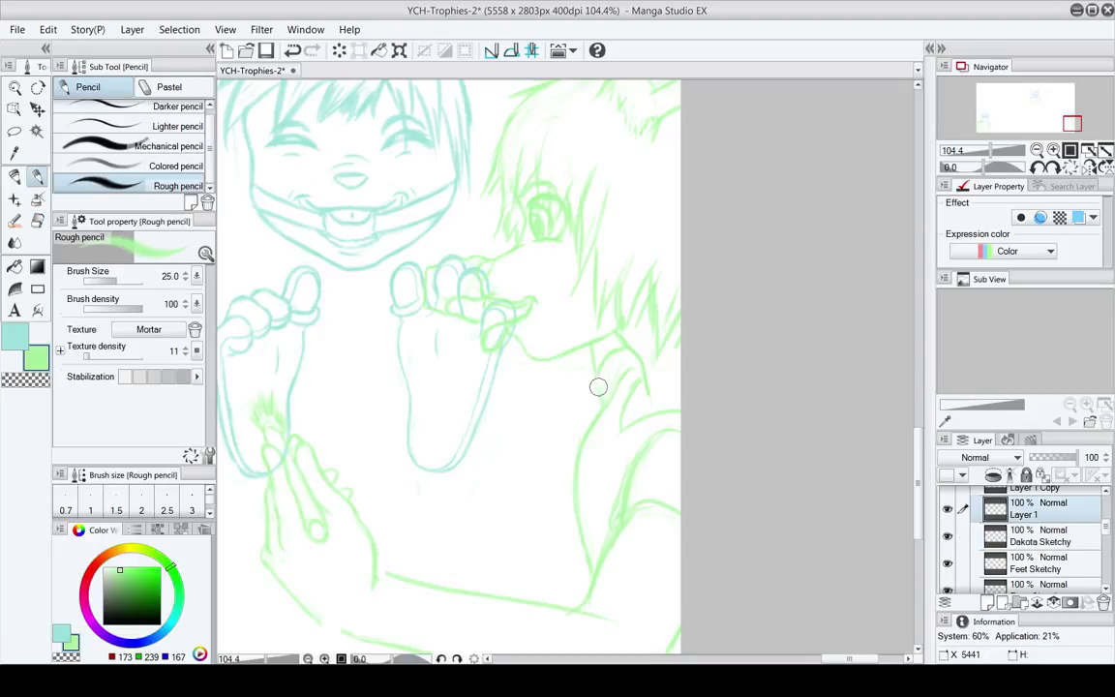
{"action": "key", "text": "e"}
{"action": "key", "text": "p"}
{"action": "key", "text": "e"}
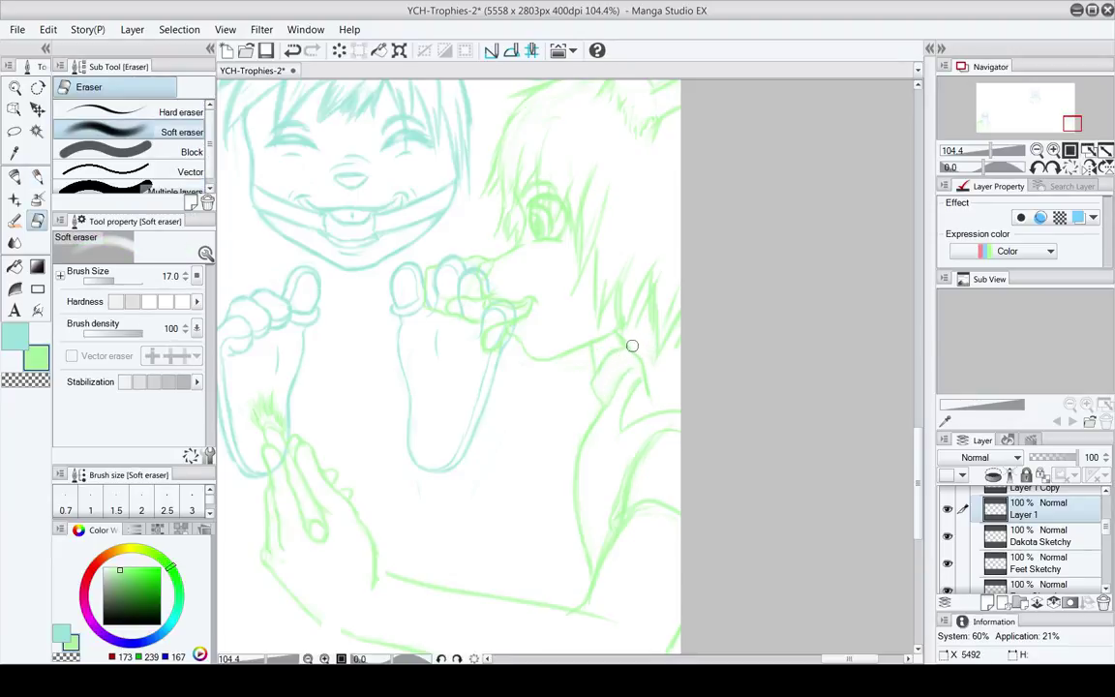
Redraw the collar's rear edge below the hair as a curve down to the shoulder, erasing stray ends
{"action": "key", "text": "p"}
{"action": "key", "text": "e"}
{"action": "key", "text": "p"}
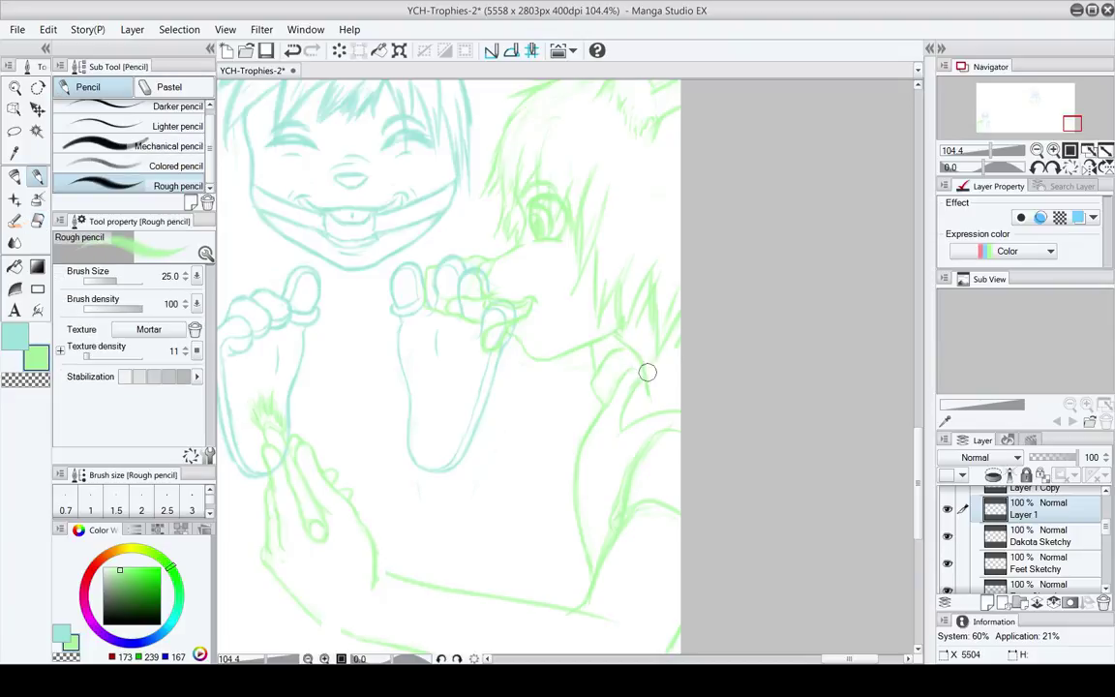
{"action": "key", "text": "e"}
{"action": "key", "text": "p"}
{"action": "key", "text": "e"}
{"action": "key", "text": "p"}
{"action": "key", "text": "e"}
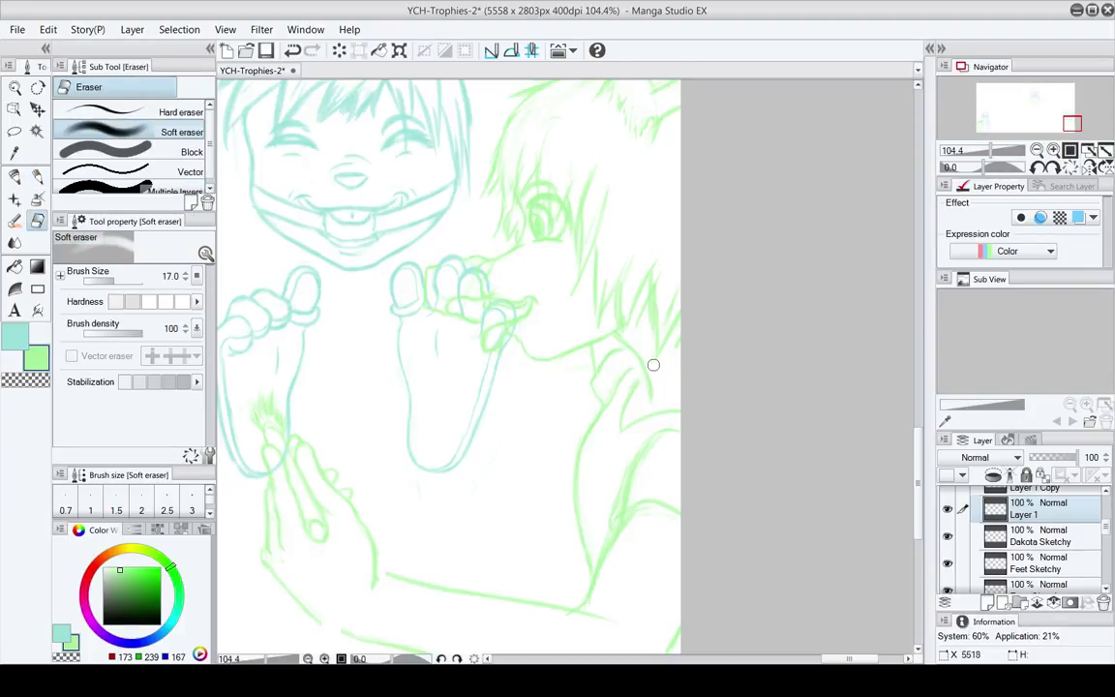
{"action": "key", "text": "p"}
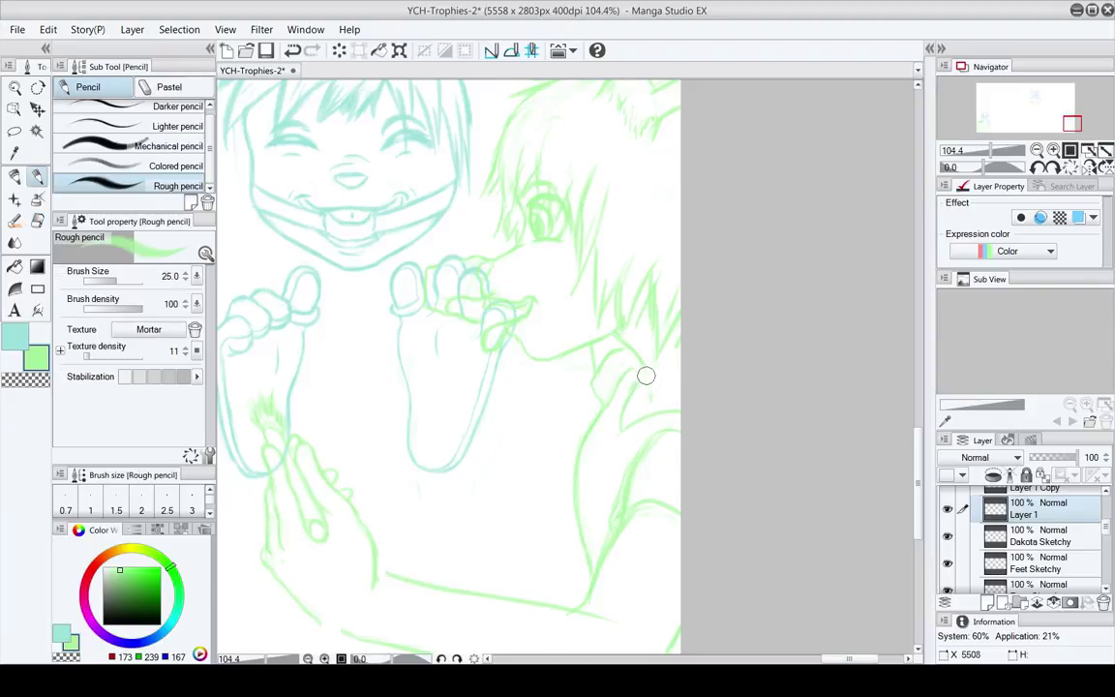
{"action": "key", "text": "e"}
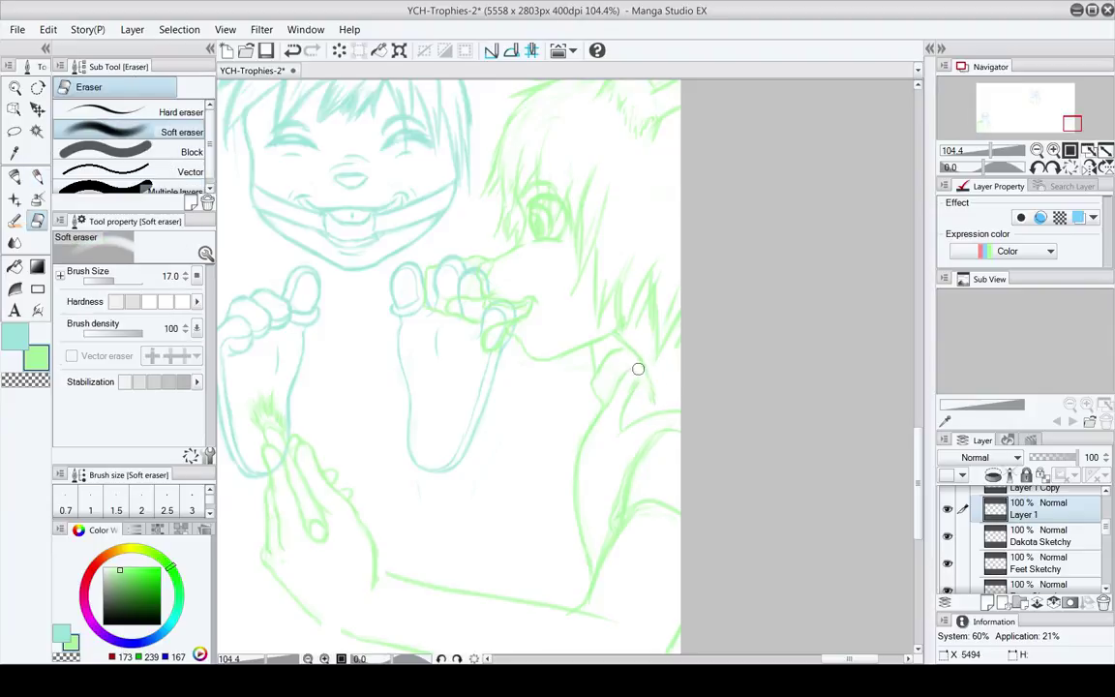
{"action": "key", "text": "p"}
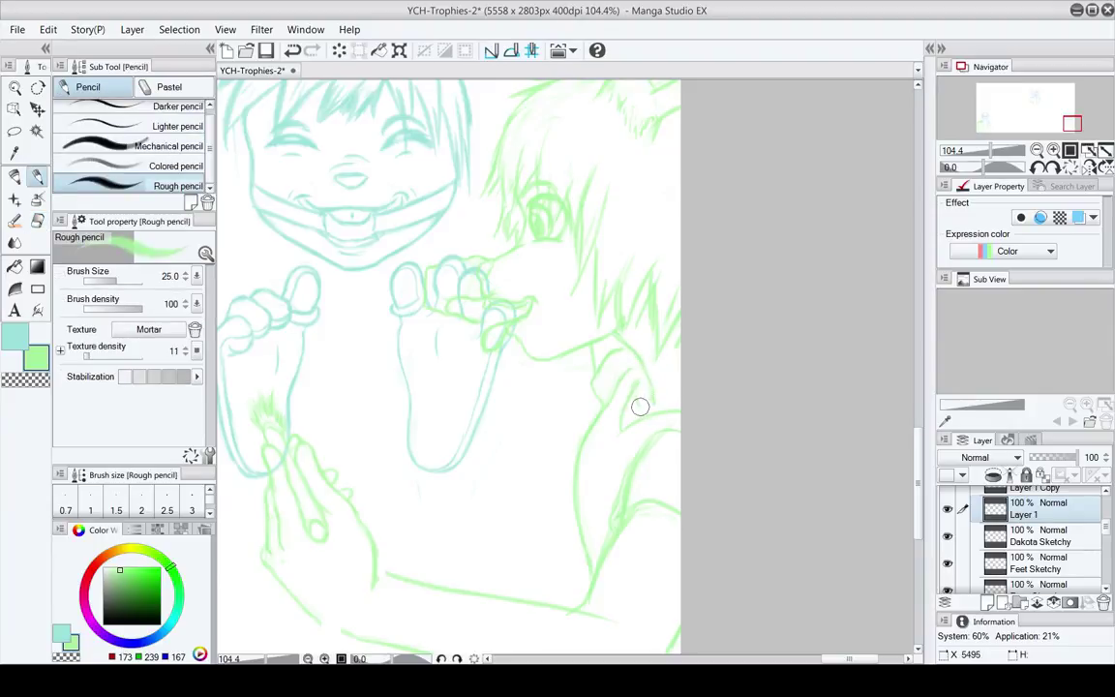
{"action": "key", "text": "e"}
{"action": "key", "text": "p"}
Add fold lines inside the collar and save the drawing
{"action": "left_click_drag", "start_coordinate": [637, 423], "coordinate": [619, 420]}
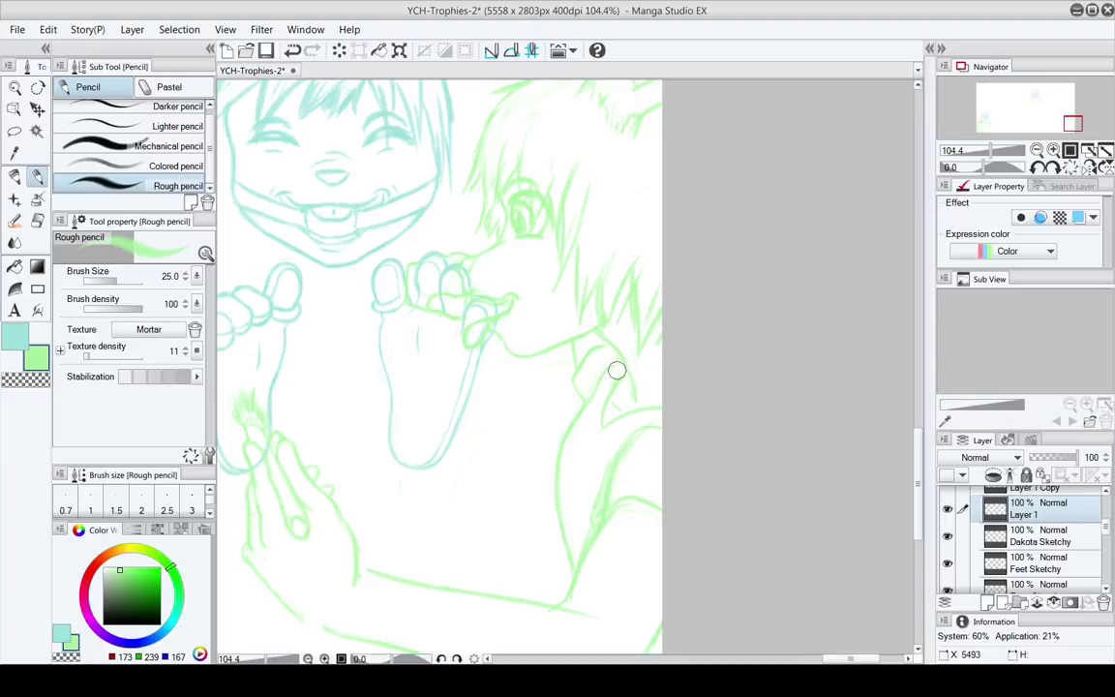
{"action": "key", "text": "e"}
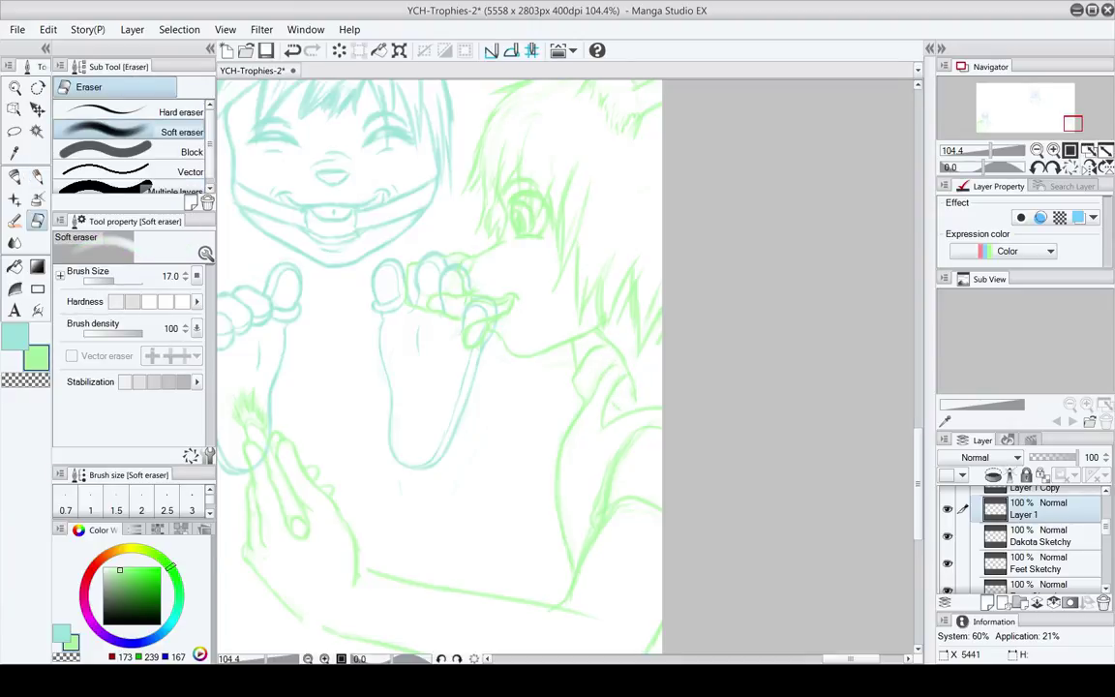
{"action": "key", "text": "ctrl+s"}
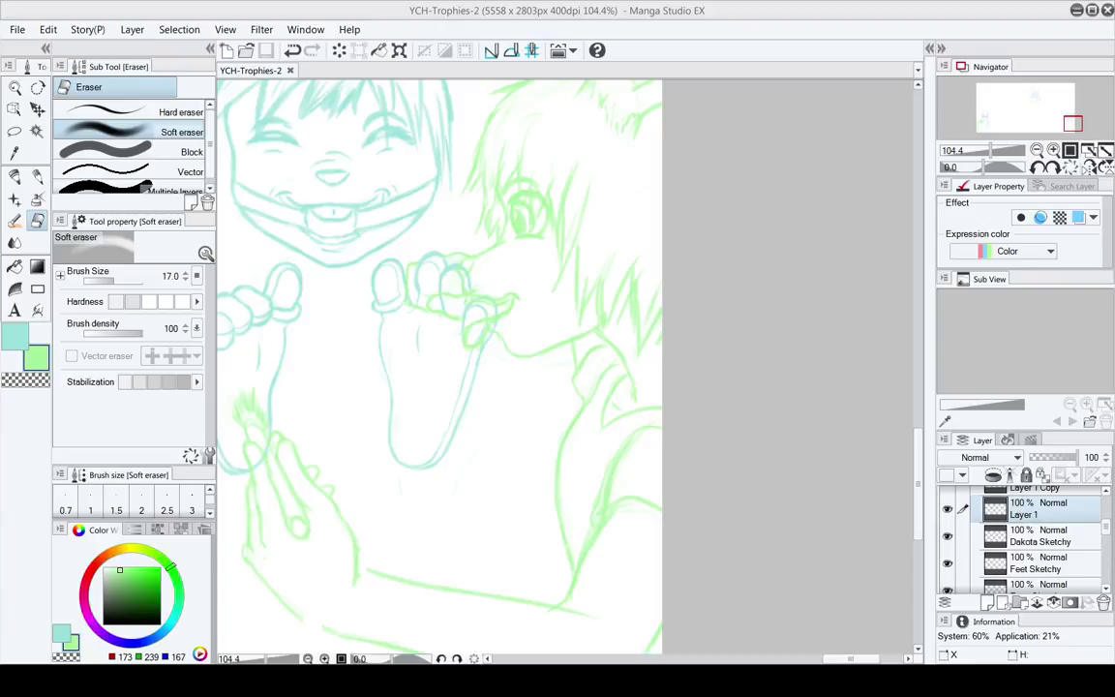
Merge Layer 1 down into the Dakota Sketchy layer
{"action": "left_click_drag", "start_coordinate": [418, 412], "coordinate": [468, 425]}
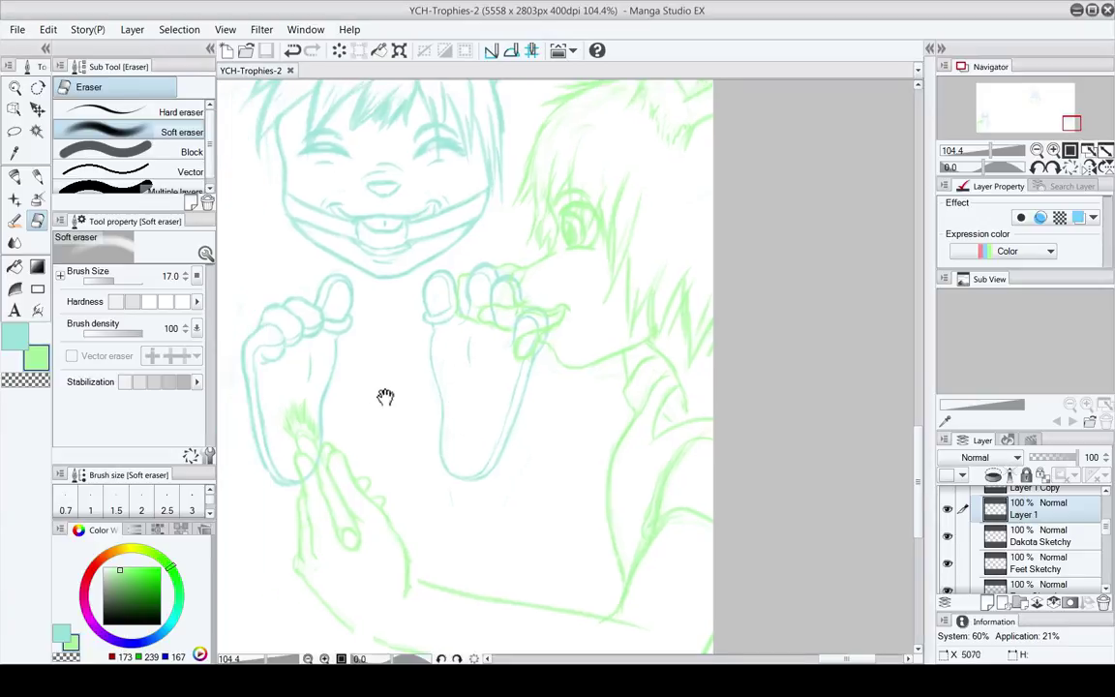
{"action": "left_click_drag", "start_coordinate": [383, 351], "coordinate": [421, 390]}
{"action": "left_click_drag", "start_coordinate": [624, 402], "coordinate": [581, 432]}
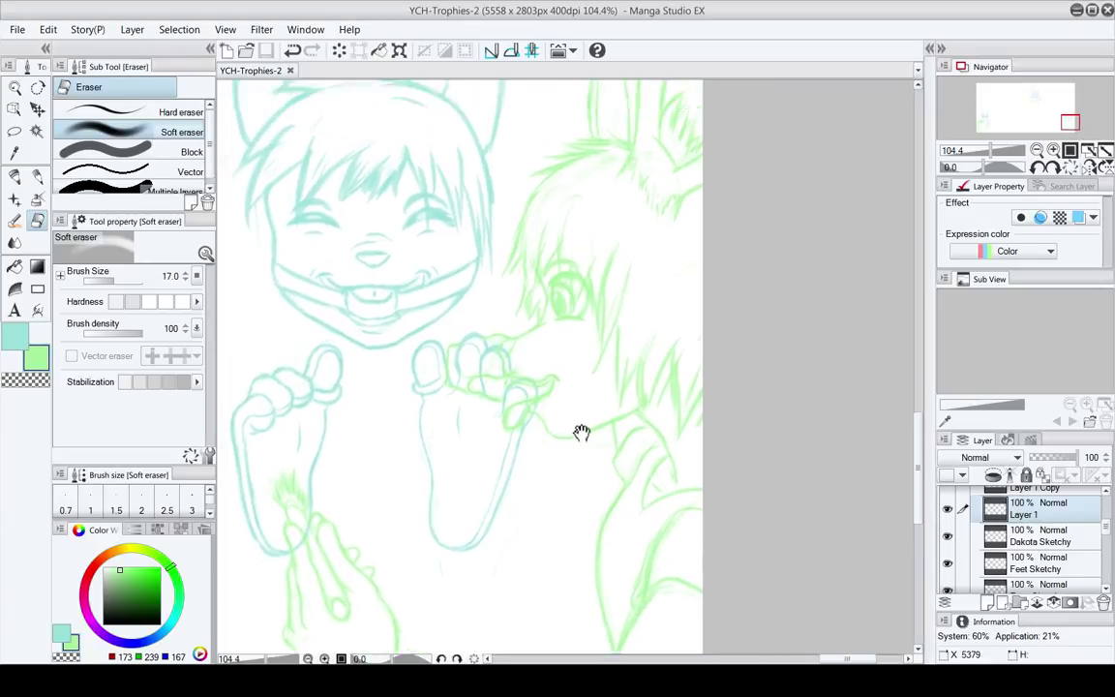
{"action": "left_click_drag", "start_coordinate": [576, 373], "coordinate": [524, 426]}
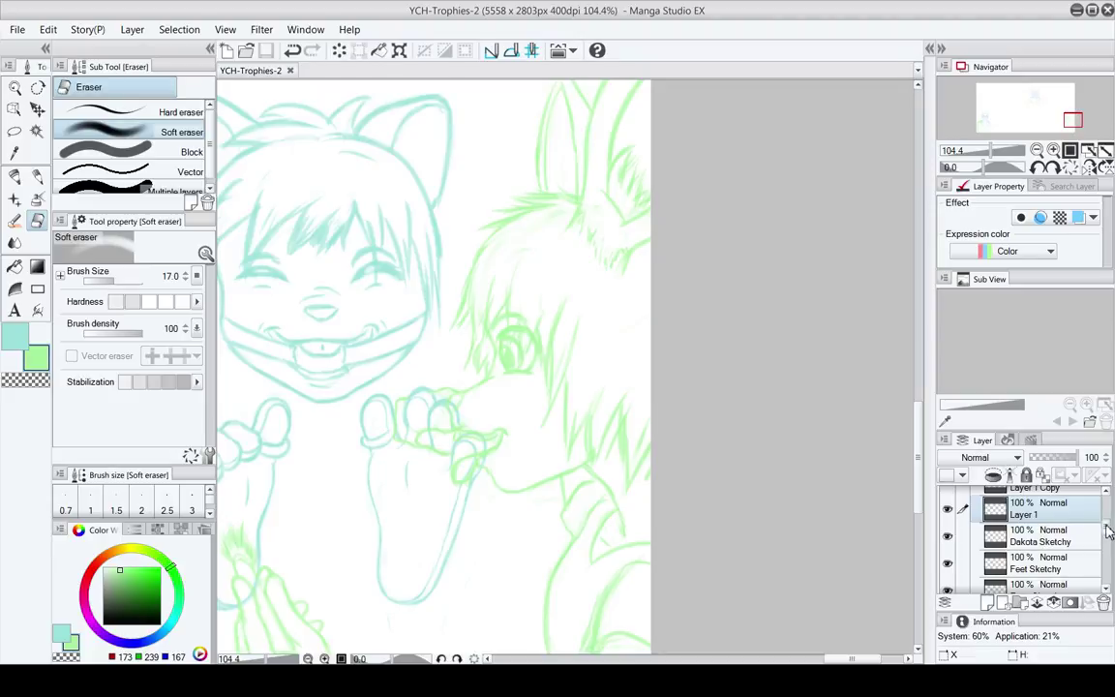
{"action": "key", "text": "ctrl+e"}
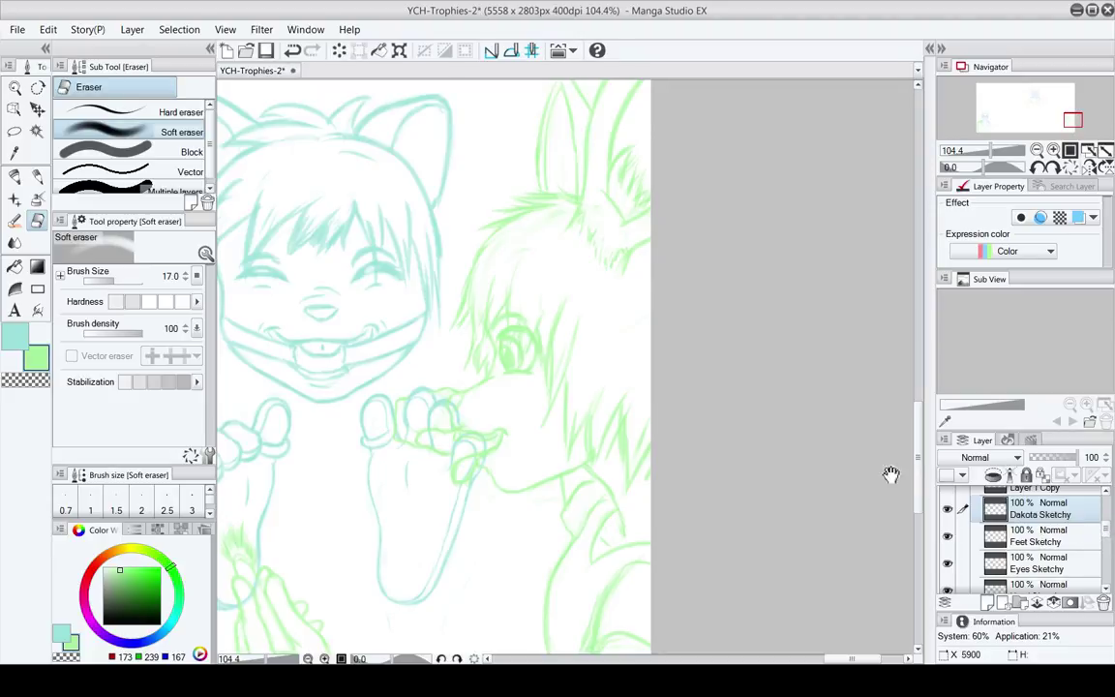
{"action": "left_click_drag", "start_coordinate": [527, 400], "coordinate": [490, 461]}
{"action": "left_click", "coordinate": [14, 87]}
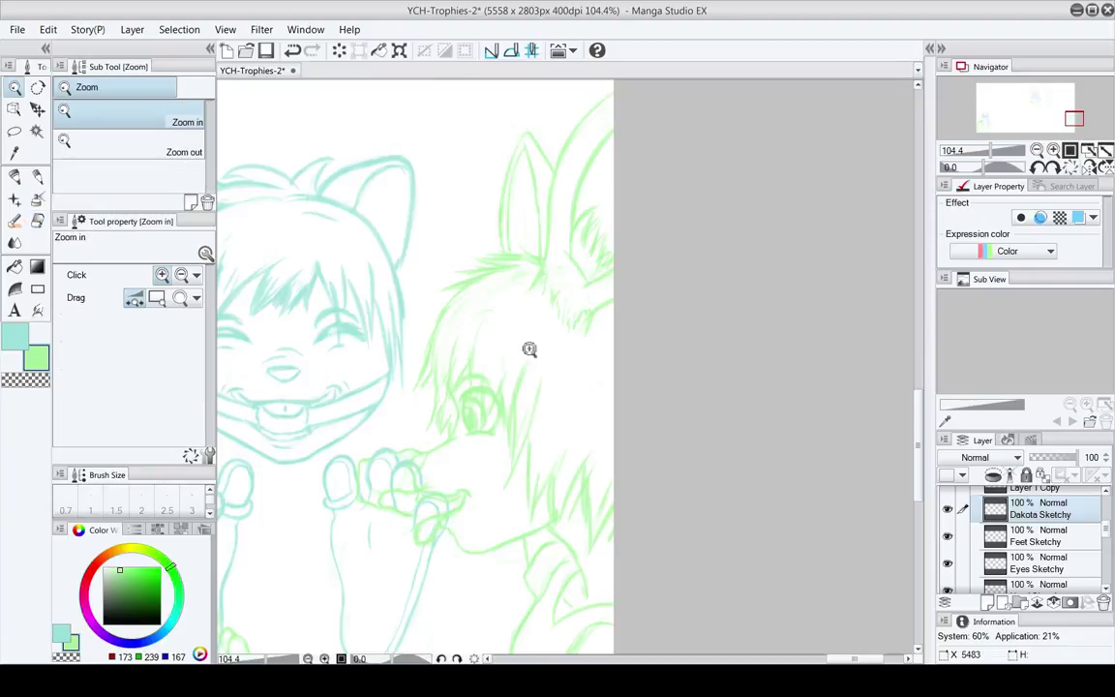
Sketch a small flat oval on the upper hair below the ears with the Rough pencil, using the Soft eraser at size 10
{"action": "left_click_drag", "start_coordinate": [531, 349], "coordinate": [582, 394]}
{"action": "key", "text": "ctrl"}
{"action": "mouse_move", "coordinate": [535, 293]}
{"action": "left_mouse_down"}
{"action": "mouse_move", "coordinate": [553, 306]}
{"action": "mouse_move", "coordinate": [540, 314]}
{"action": "left_mouse_up"}
{"action": "key", "text": "p"}
{"action": "key", "text": "e"}
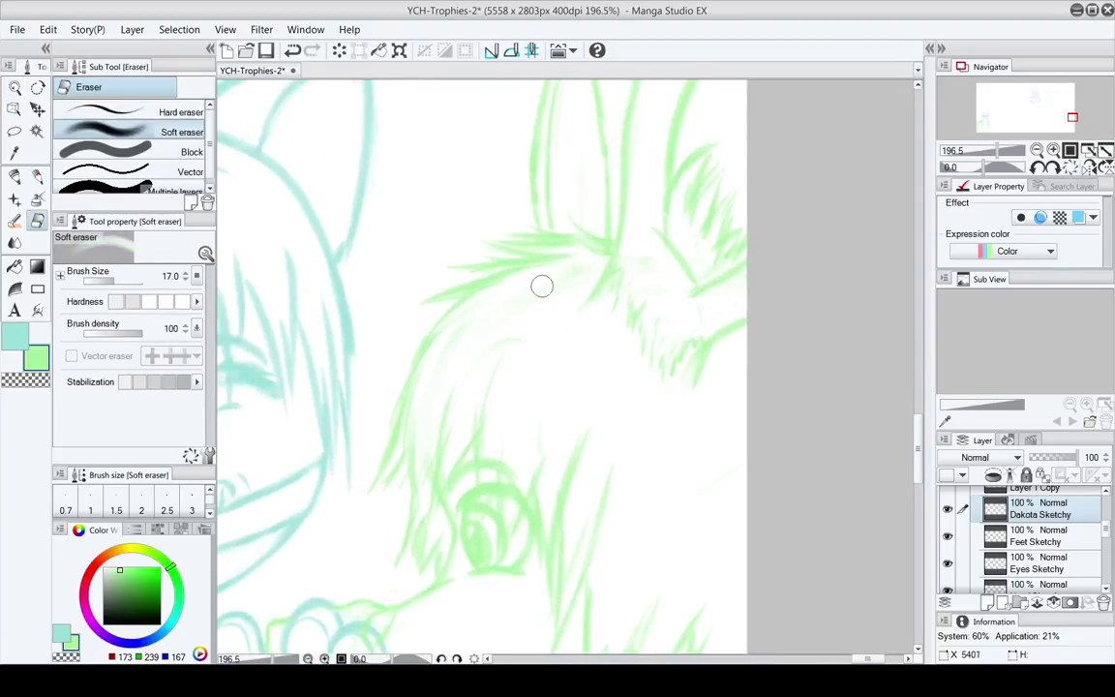
{"action": "key", "text": "p"}
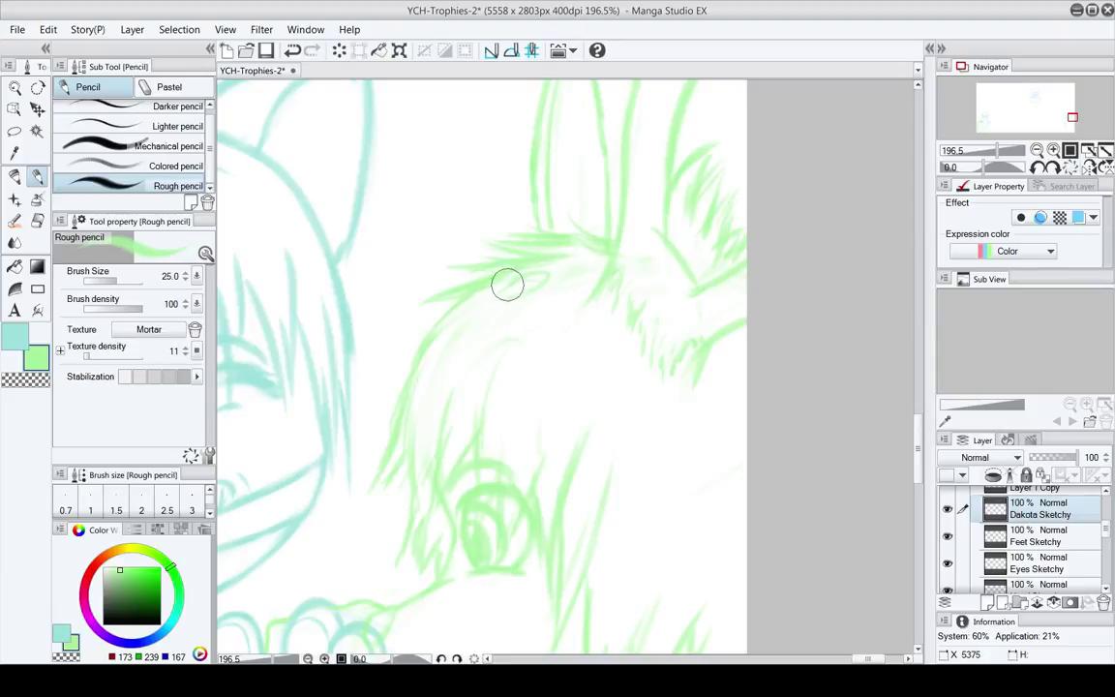
{"action": "key", "text": "e"}
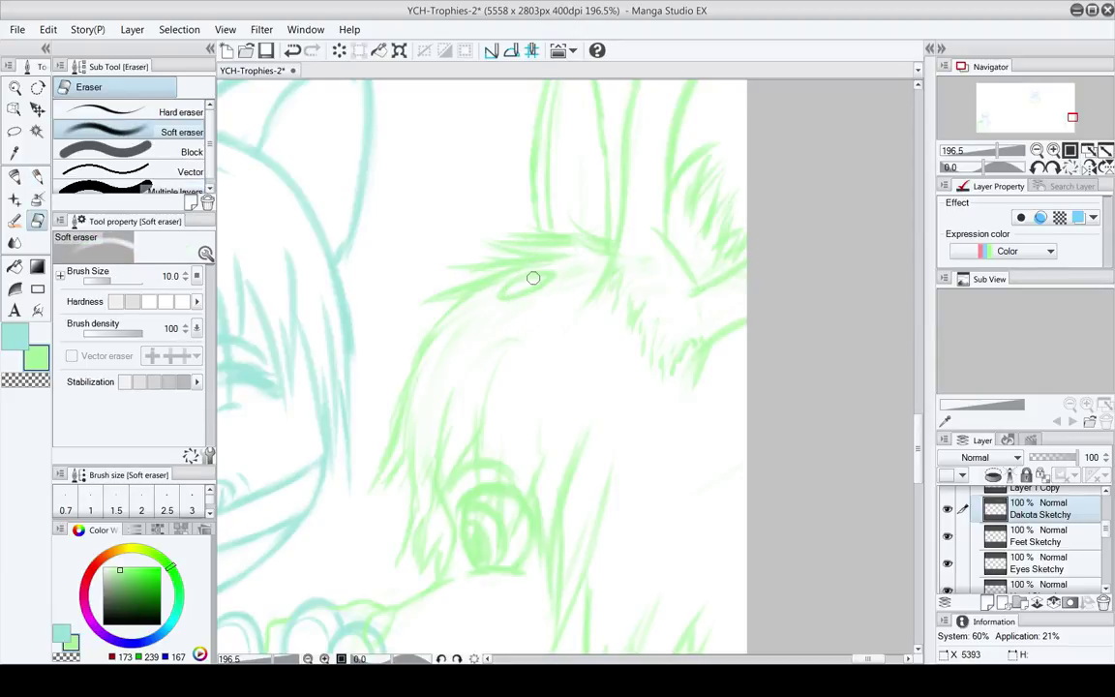
Add a short lower edge beneath the oval to give it thickness, trimming it with the Soft eraser at size 6
{"action": "key", "text": "p"}
{"action": "key", "text": "e"}
{"action": "key", "text": "p"}
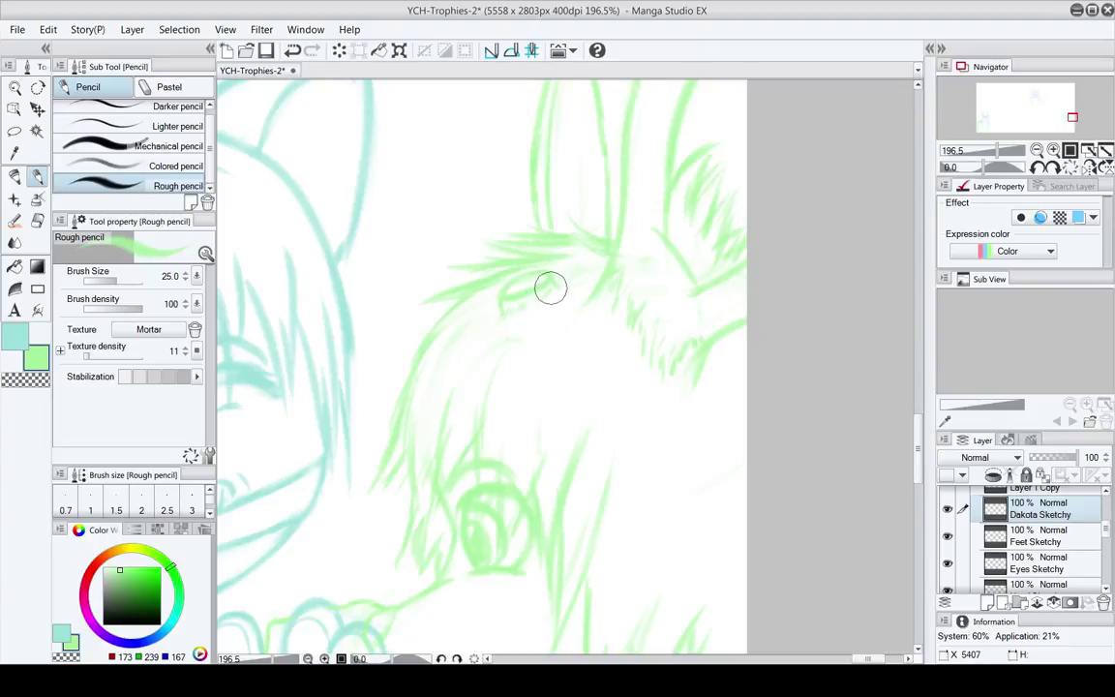
{"action": "key", "text": "e"}
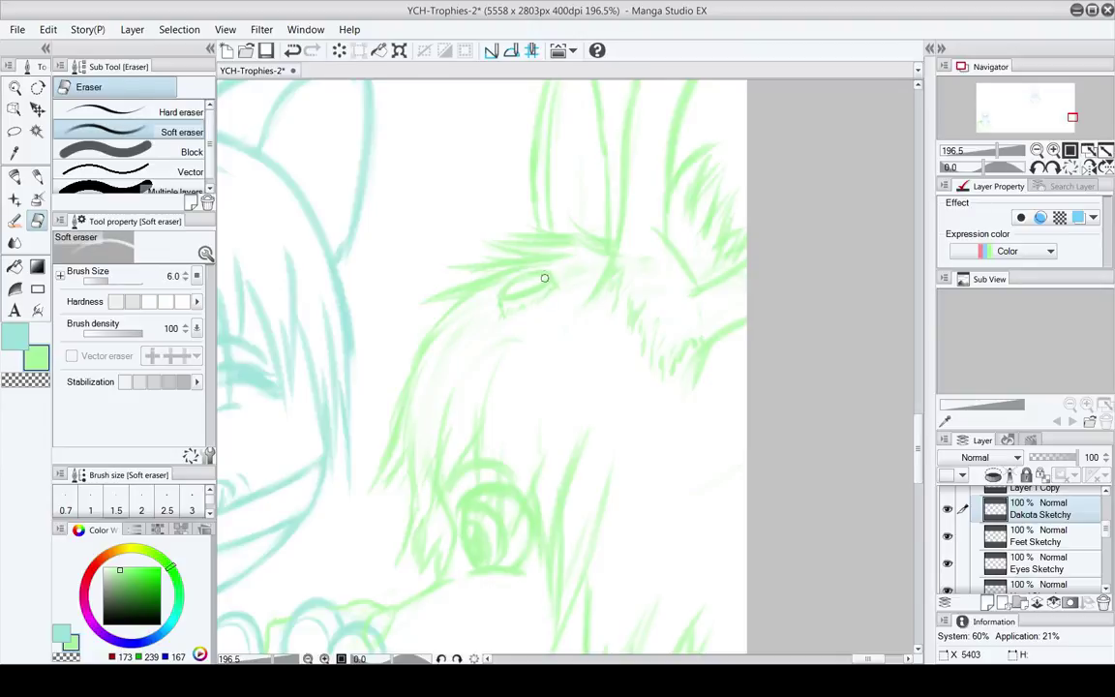
{"action": "key", "text": "p"}
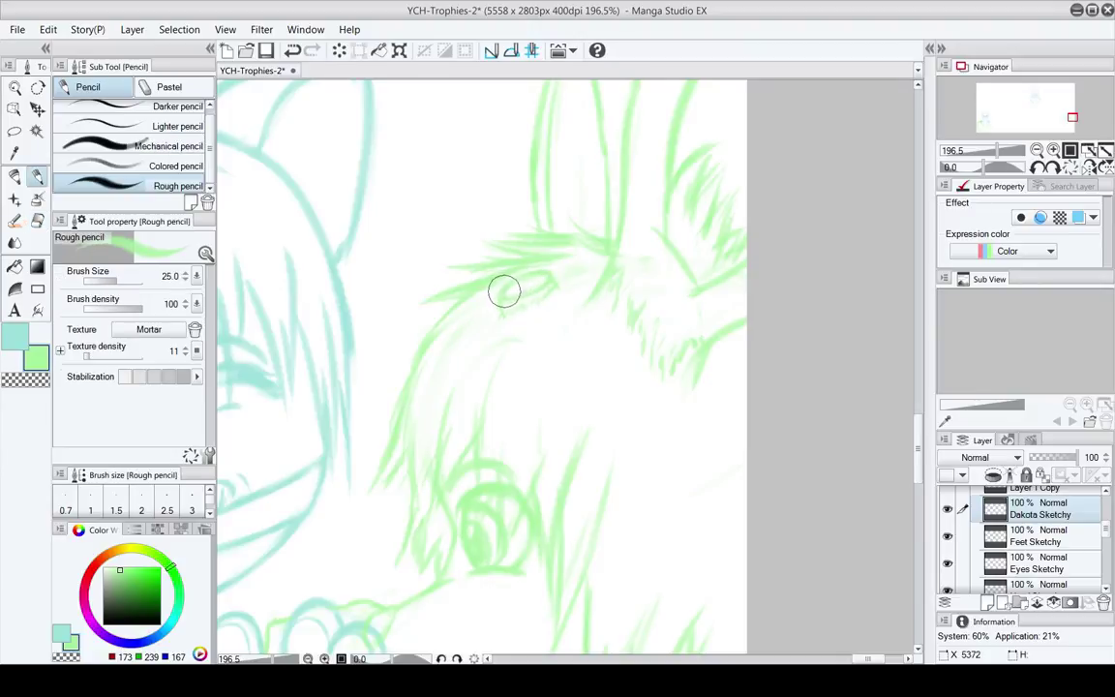
{"action": "key", "text": "e"}
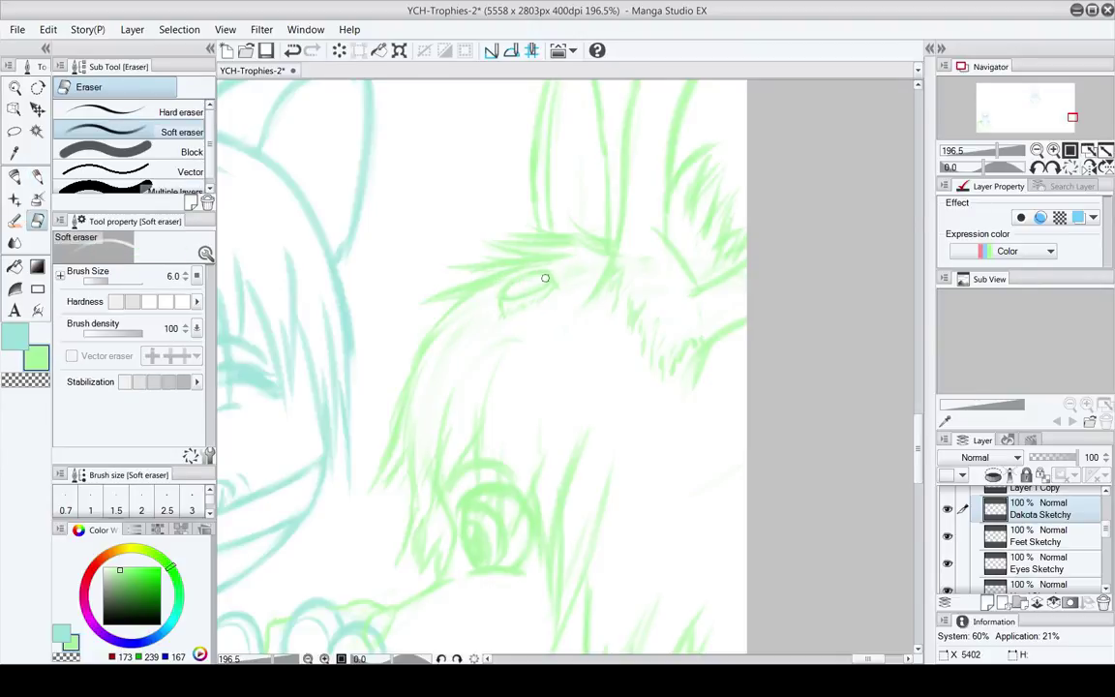
Clean up the oval's outline with alternating Rough pencil and Soft eraser strokes, narrowing its front end
{"action": "key", "text": "p"}
{"action": "key", "text": "e"}
{"action": "key", "text": "p"}
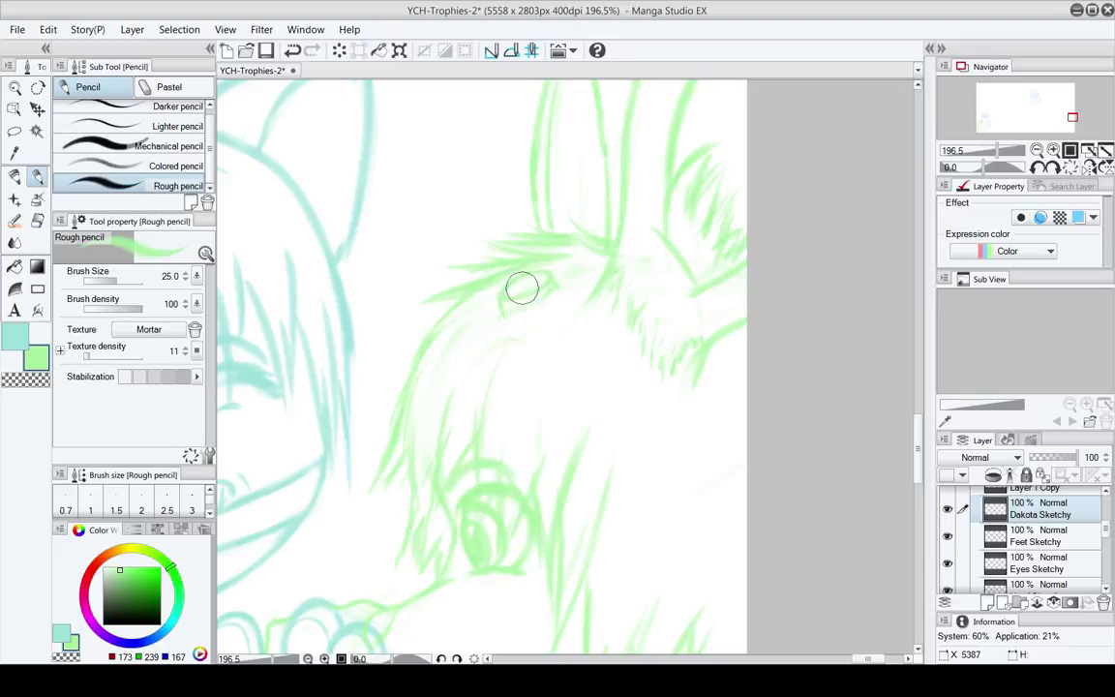
{"action": "key", "text": "e"}
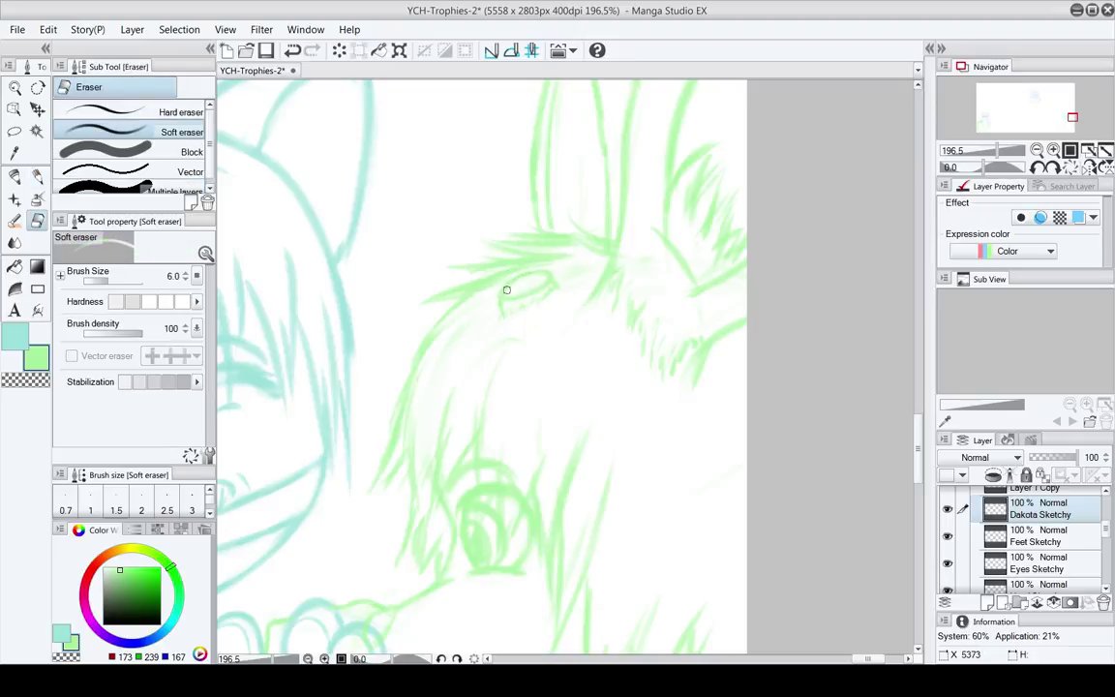
{"action": "key", "text": "p"}
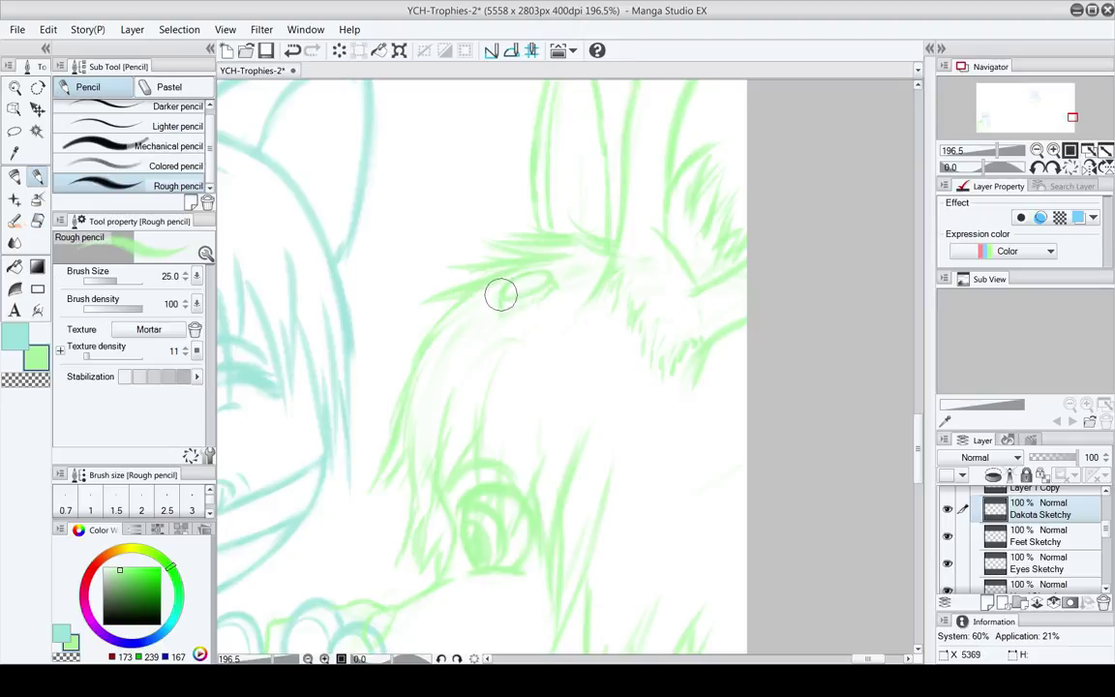
{"action": "key", "text": "e"}
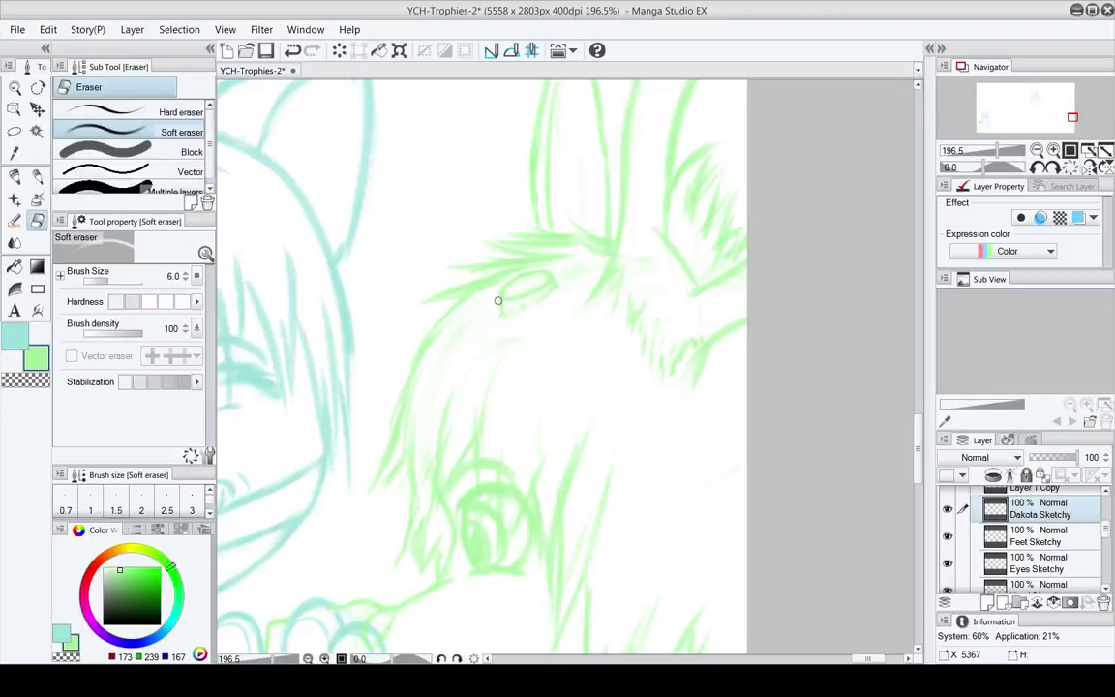
{"action": "key", "text": "p"}
{"action": "key", "text": "e"}
{"action": "key", "text": "p"}
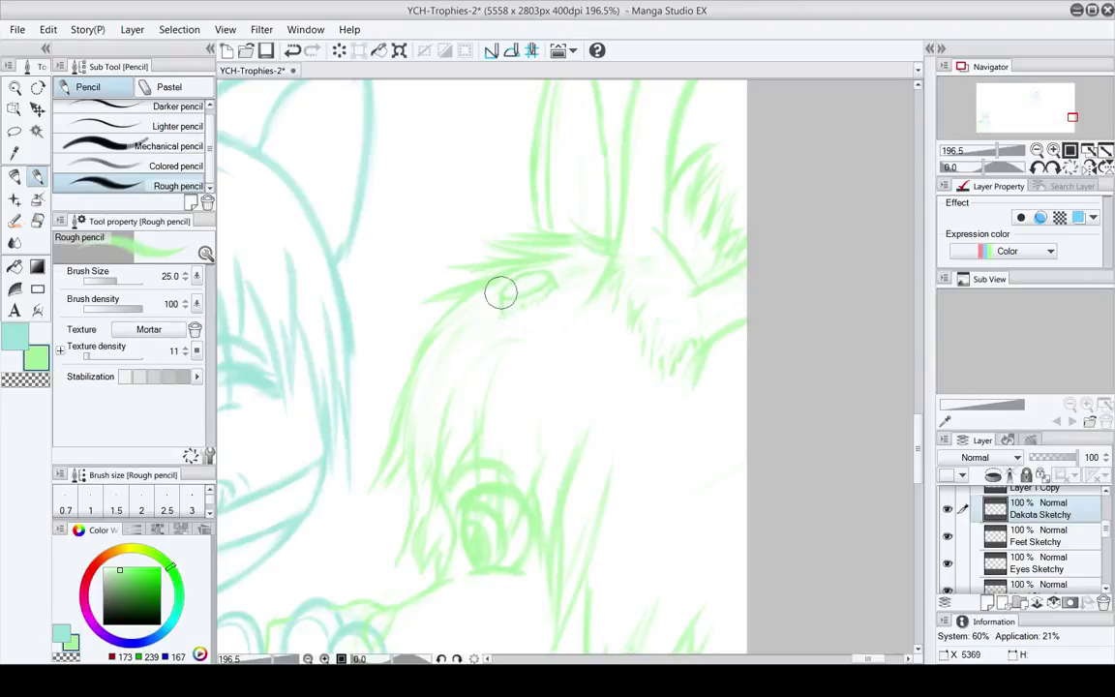
Rework the front end of the oval and its connection to the short edge below with fine pencil and eraser strokes
{"action": "key", "text": "e"}
{"action": "key", "text": "p"}
{"action": "key", "text": "e"}
{"action": "key", "text": "p"}
{"action": "key", "text": "e"}
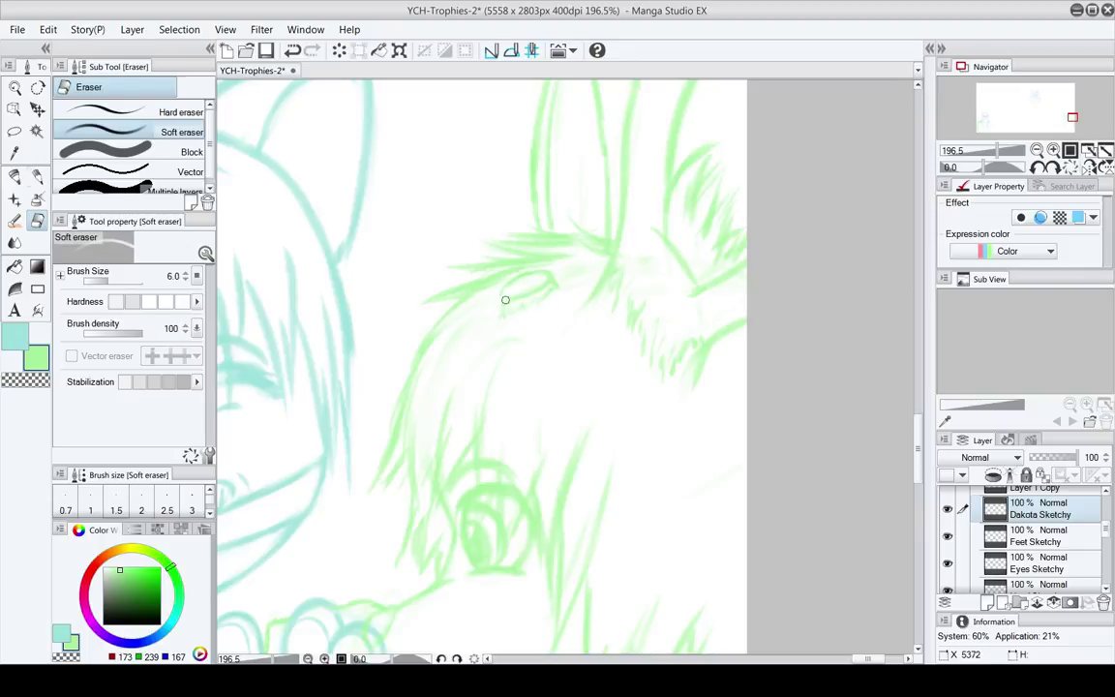
{"action": "key", "text": "p"}
{"action": "key", "text": "e"}
{"action": "key", "text": "p"}
{"action": "key", "text": "e"}
{"action": "key", "text": "p"}
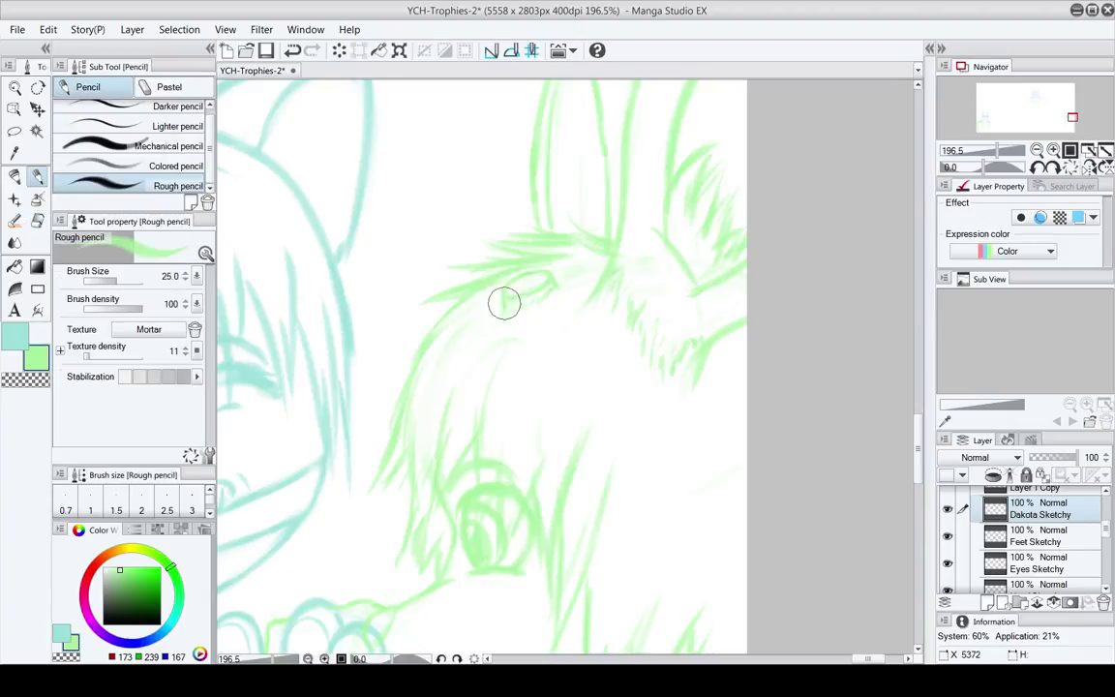
{"action": "key", "text": "e"}
{"action": "key", "text": "p"}
{"action": "key", "text": "e"}
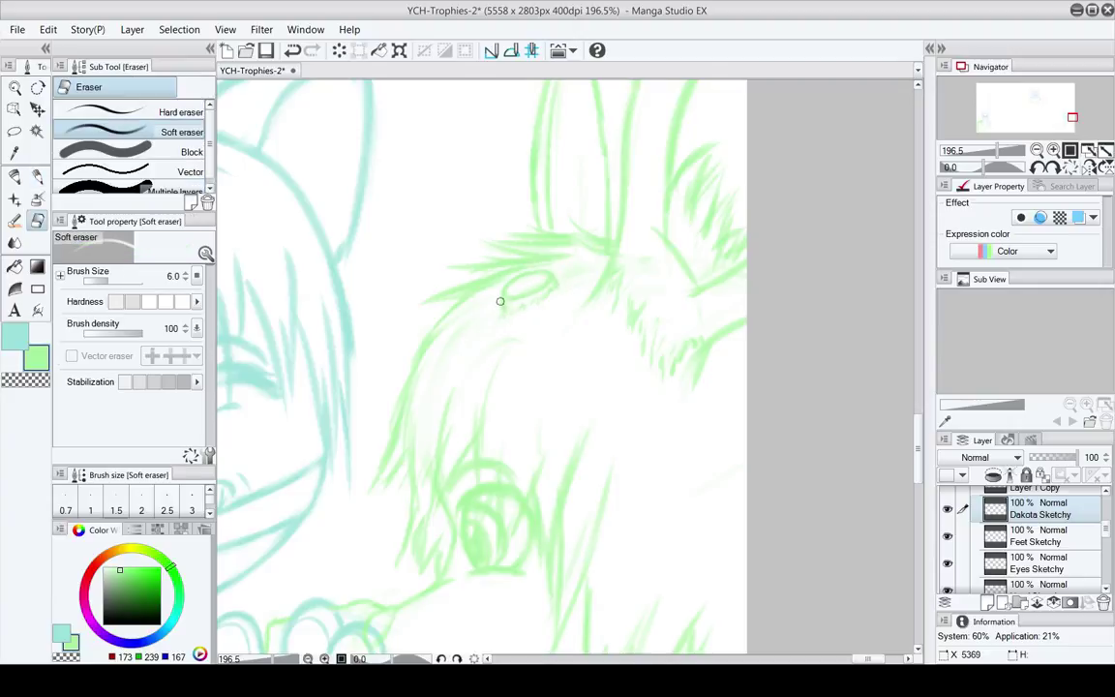
Redraw the oval's upper curve and front side as one line running down to the lower edge, erasing the excess
{"action": "key", "text": "p"}
{"action": "key", "text": "e"}
{"action": "key", "text": "p"}
{"action": "key", "text": "e"}
{"action": "key", "text": "p"}
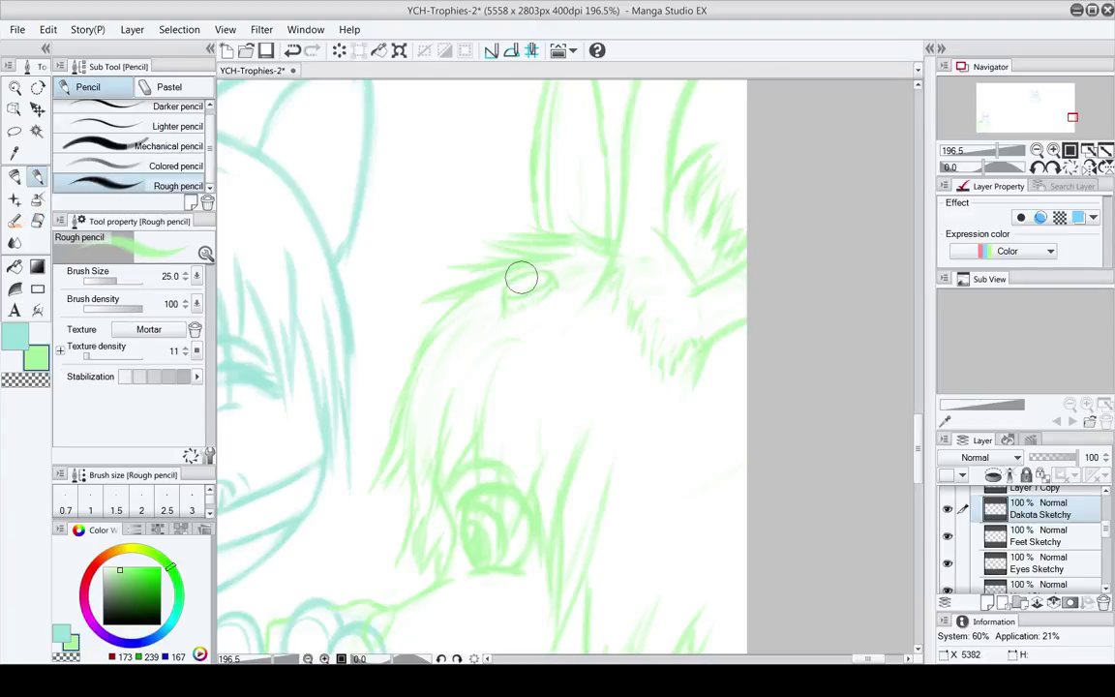
{"action": "key", "text": "e"}
{"action": "left_click_drag", "start_coordinate": [536, 303], "coordinate": [524, 309]}
{"action": "key", "text": "p"}
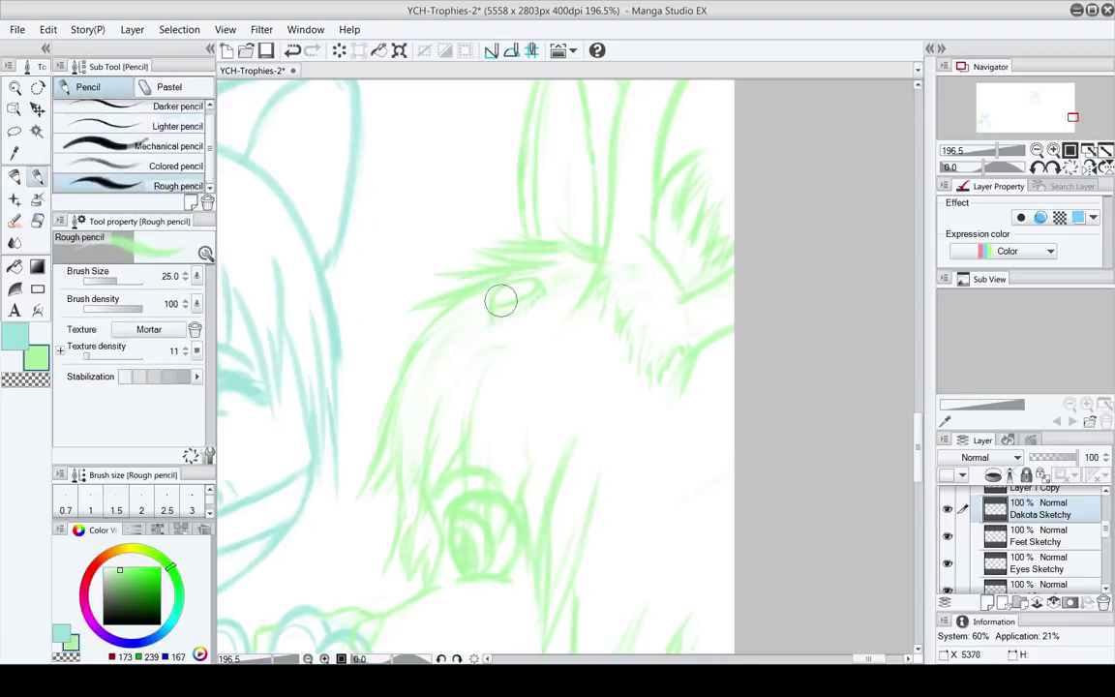
{"action": "key", "text": "e"}
{"action": "key", "text": "p"}
{"action": "key", "text": "e"}
{"action": "key", "text": "p"}
{"action": "key", "text": "e"}
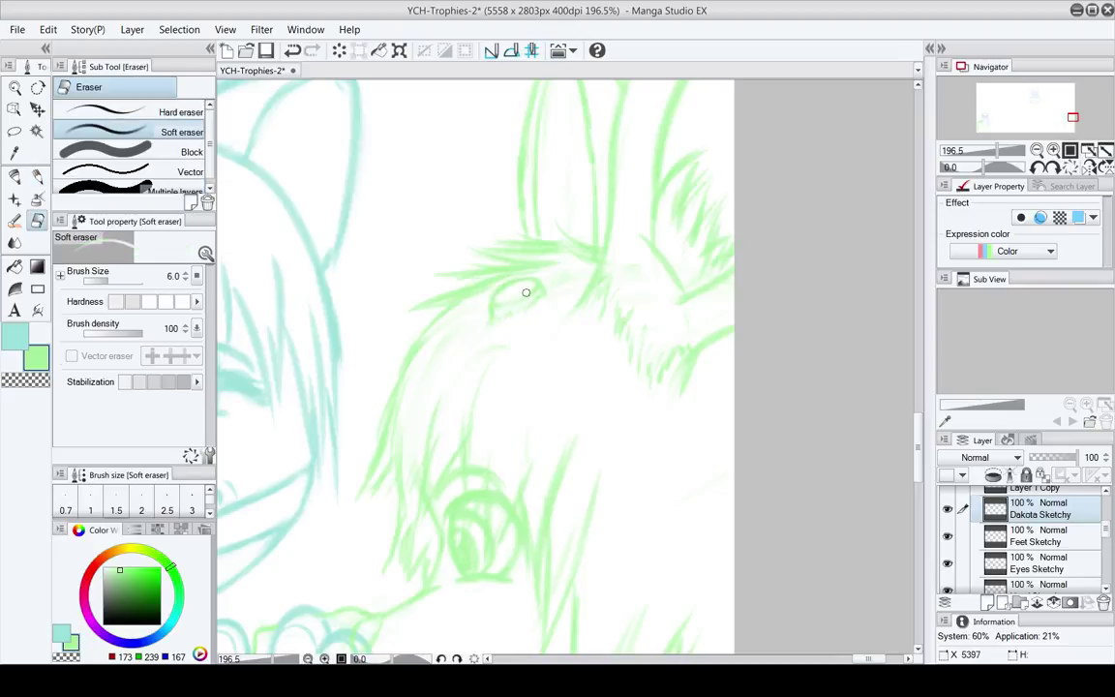
Refine the oval's rear end and inner rim with the Rough pencil and the size 6 Soft eraser
{"action": "key", "text": "p"}
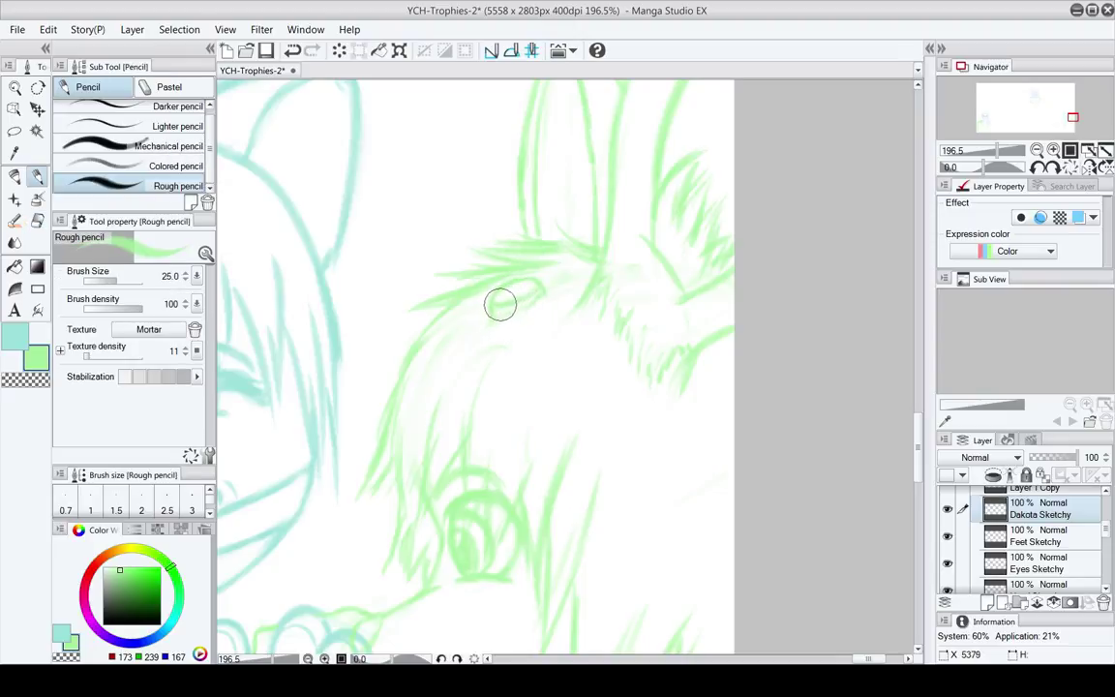
{"action": "key", "text": "e"}
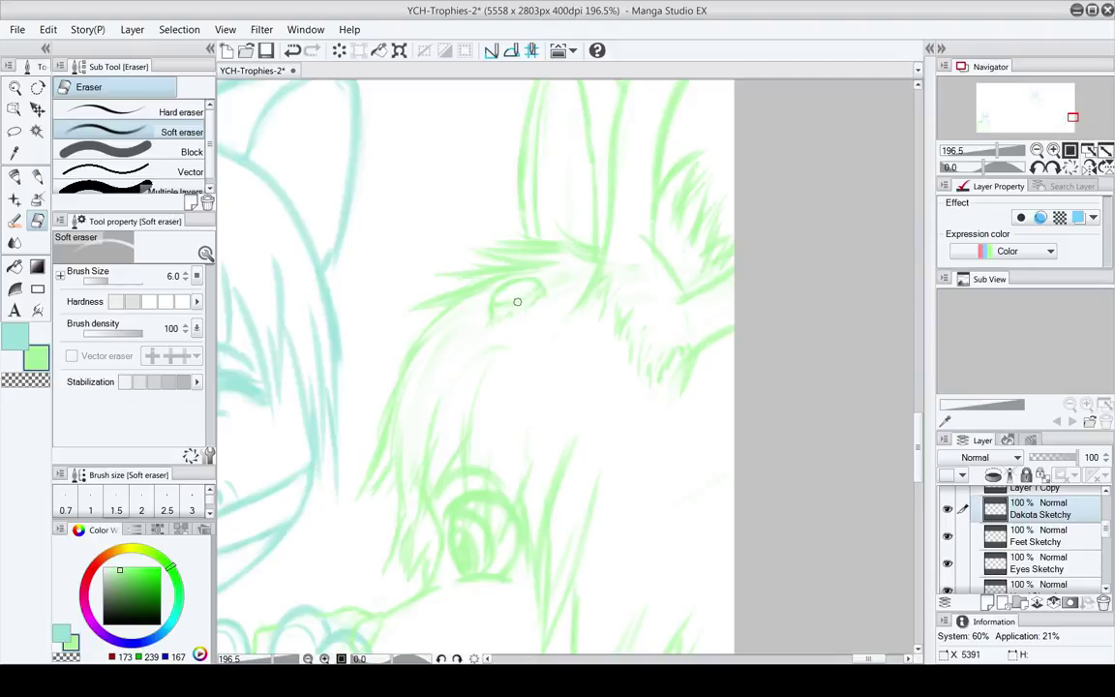
{"action": "key", "text": "p"}
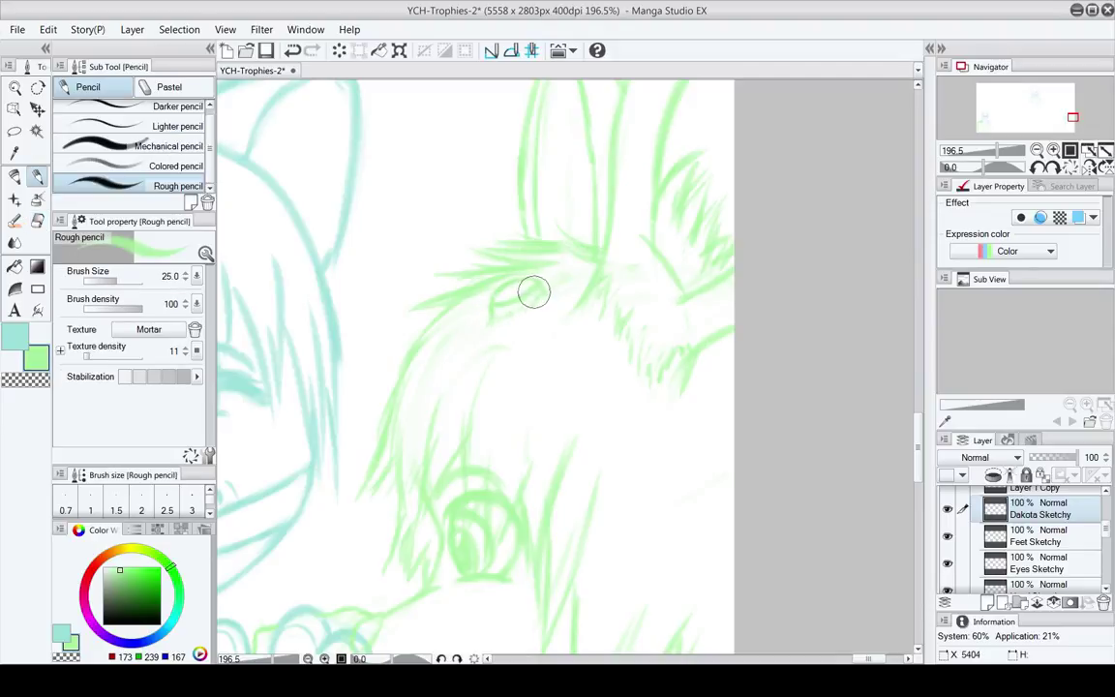
{"action": "key", "text": "e"}
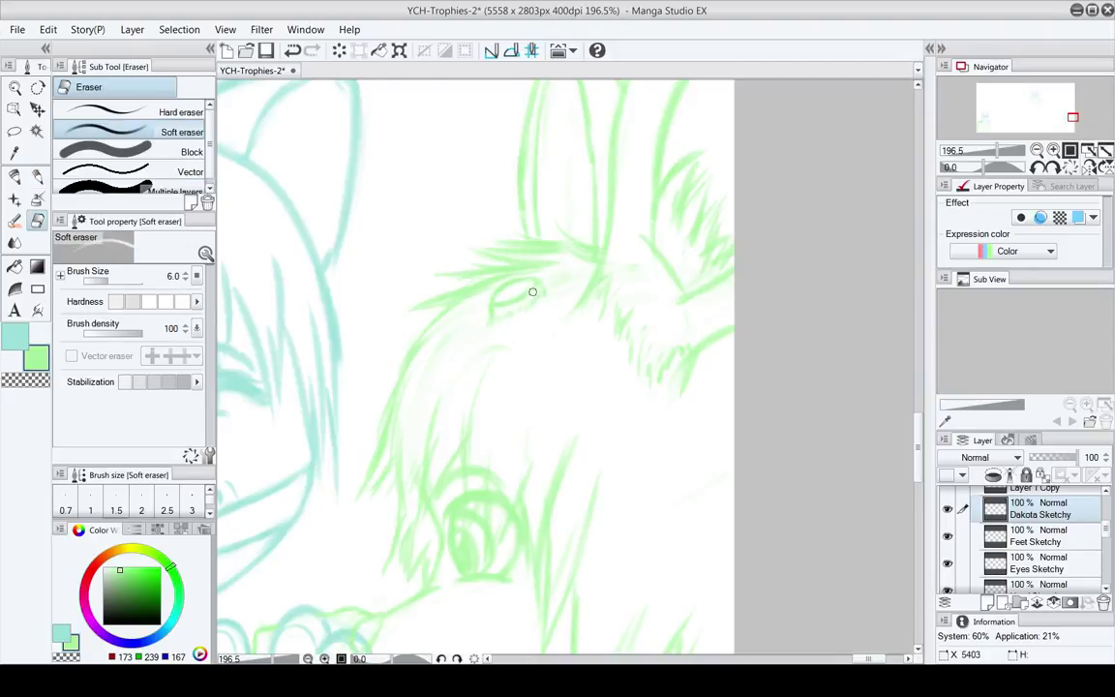
{"action": "key", "text": "p"}
{"action": "key", "text": "e"}
{"action": "key", "text": "p"}
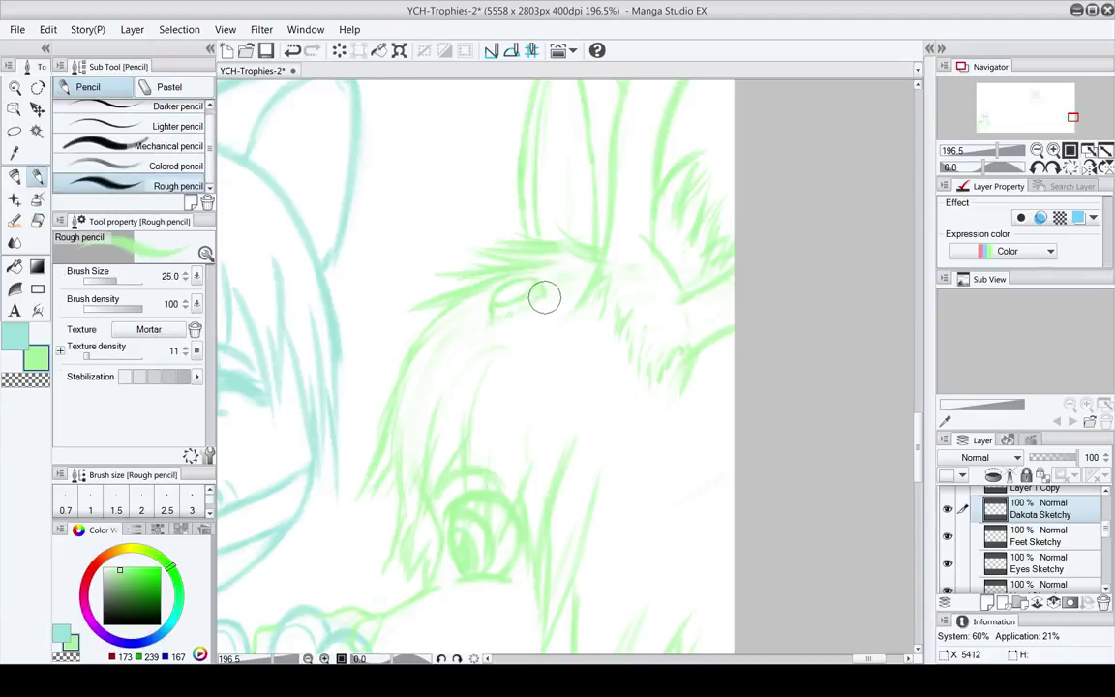
{"action": "key", "text": "e"}
{"action": "key", "text": "p"}
{"action": "key", "text": "e"}
{"action": "key", "text": "p"}
{"action": "key", "text": "e"}
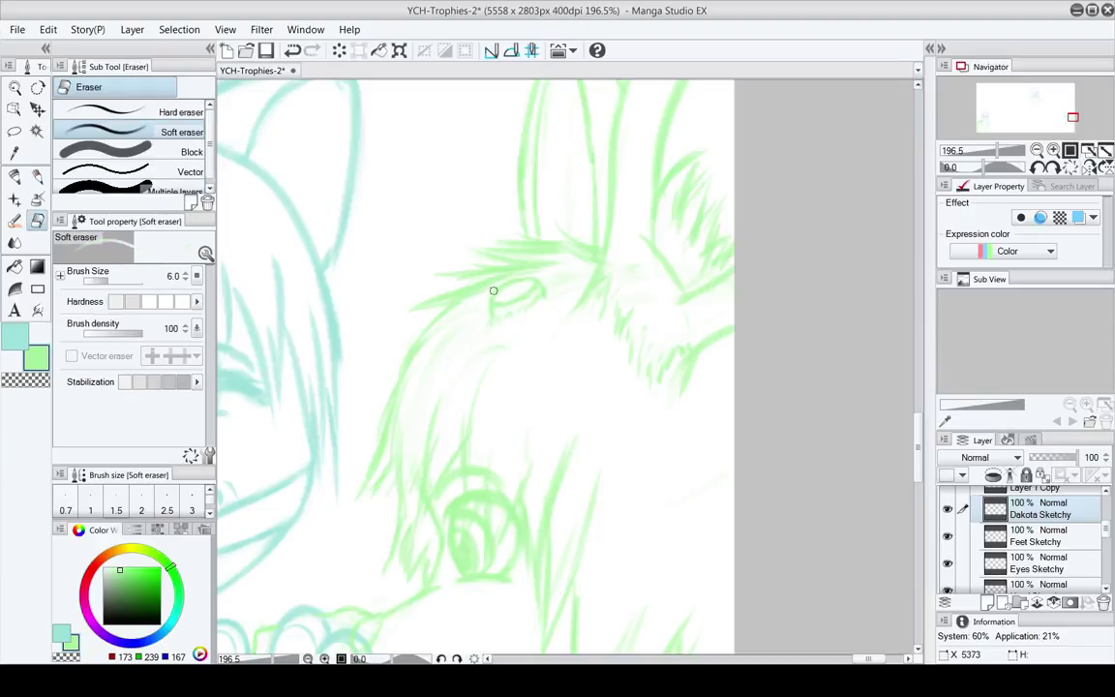
{"action": "key", "text": "p"}
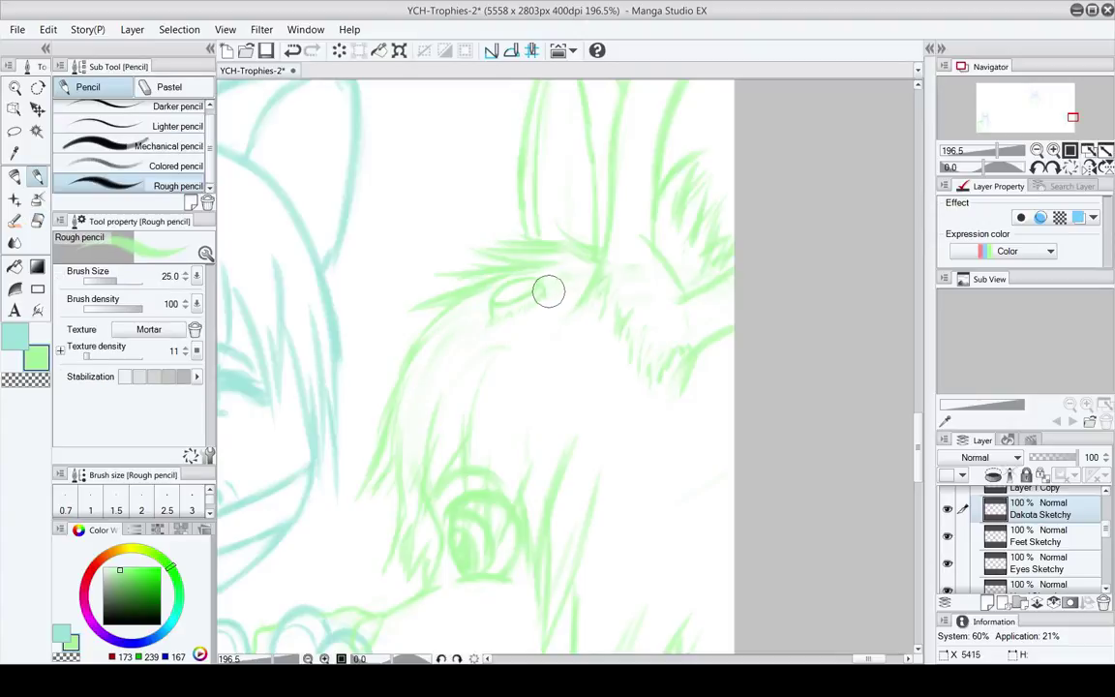
{"action": "key", "text": "e"}
{"action": "key", "text": "p"}
Draw fur tufts inside the base of the front ear and tidy the ear's inner edge with the Rough pencil and Soft eraser
{"action": "mouse_move", "coordinate": [550, 328]}
{"action": "left_mouse_down"}
{"action": "mouse_move", "coordinate": [473, 338]}
{"action": "mouse_move", "coordinate": [481, 361]}
{"action": "left_mouse_up"}
{"action": "key", "text": "b"}
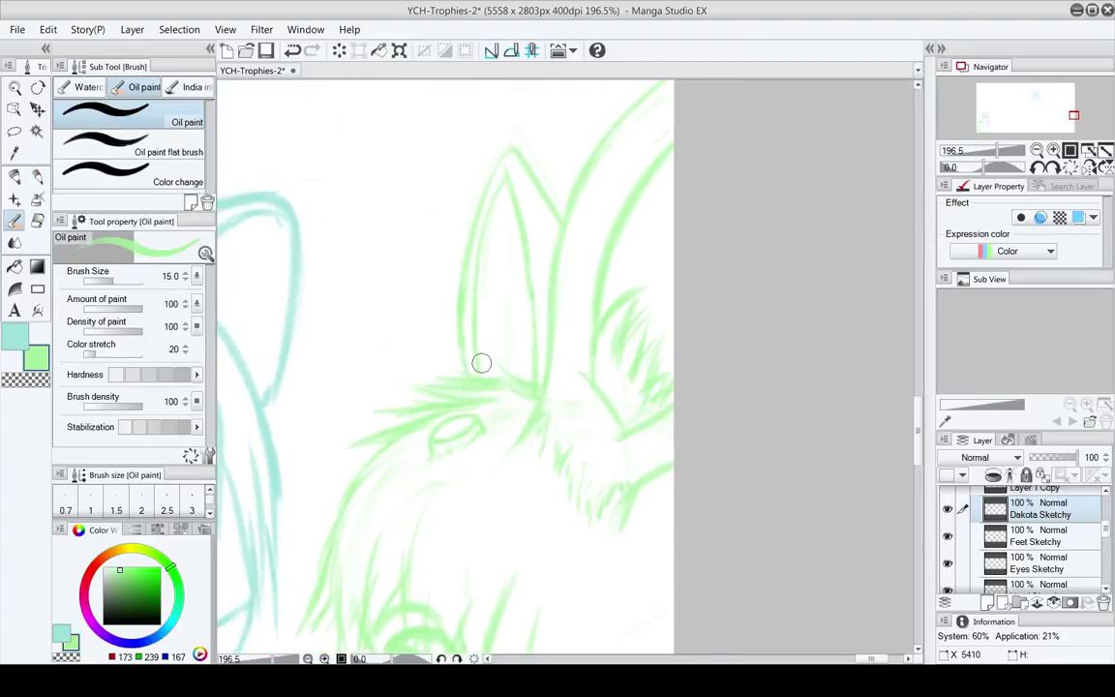
{"action": "key", "text": "p"}
{"action": "key", "text": "e"}
{"action": "key", "text": "p"}
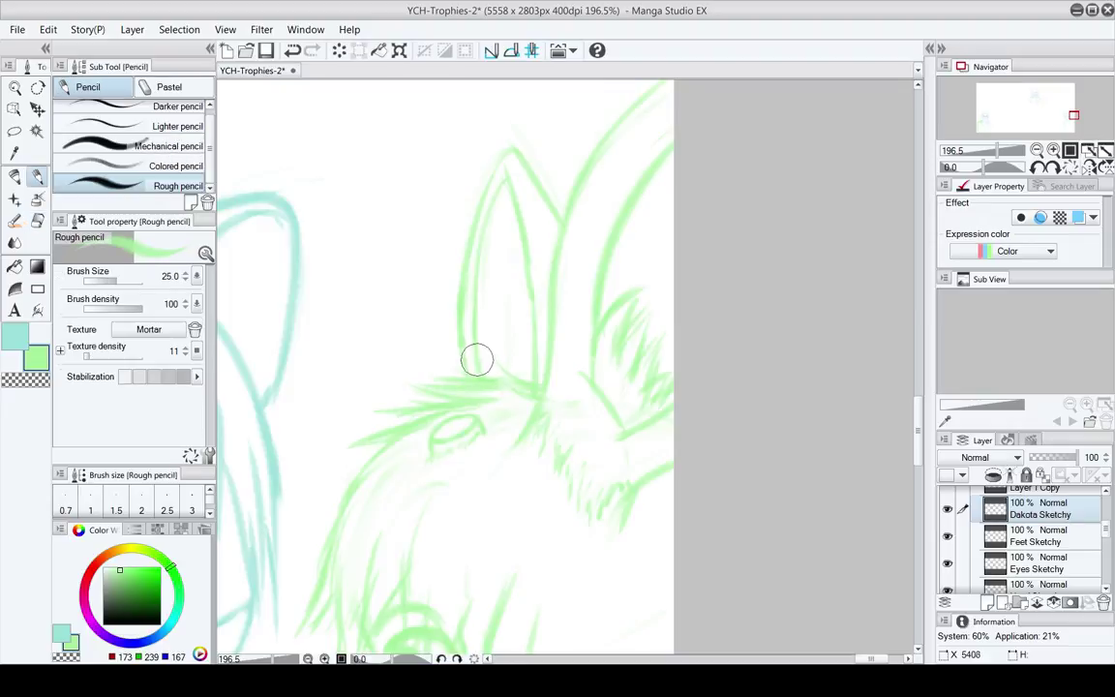
{"action": "left_click_drag", "start_coordinate": [489, 367], "coordinate": [482, 380]}
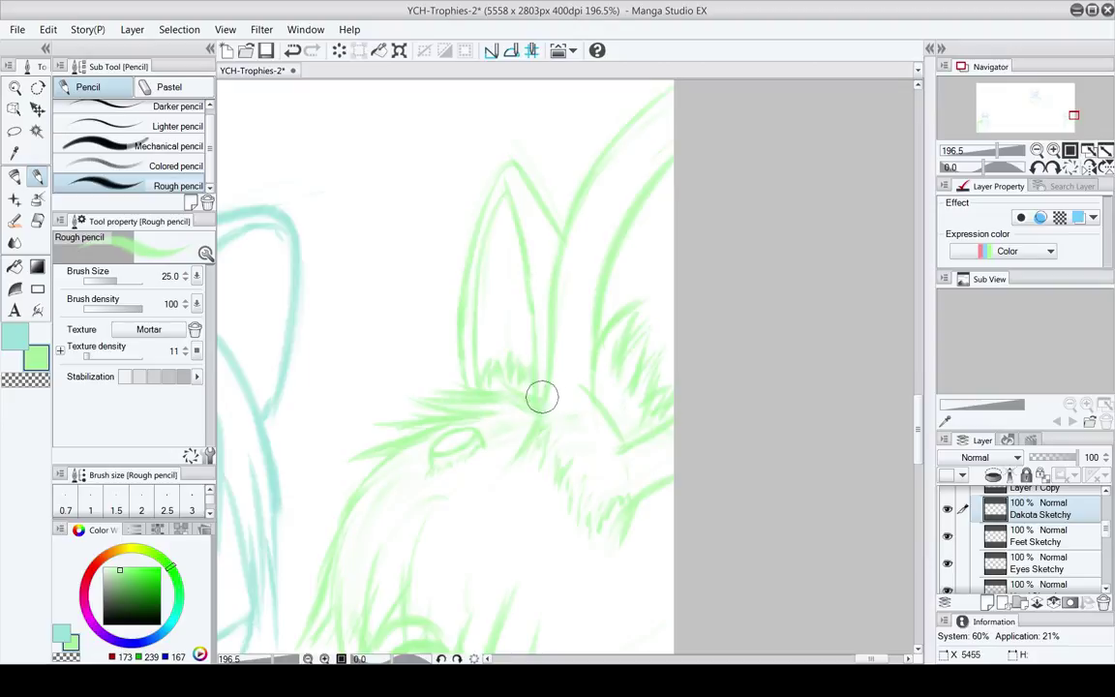
{"action": "left_click_drag", "start_coordinate": [533, 480], "coordinate": [546, 523]}
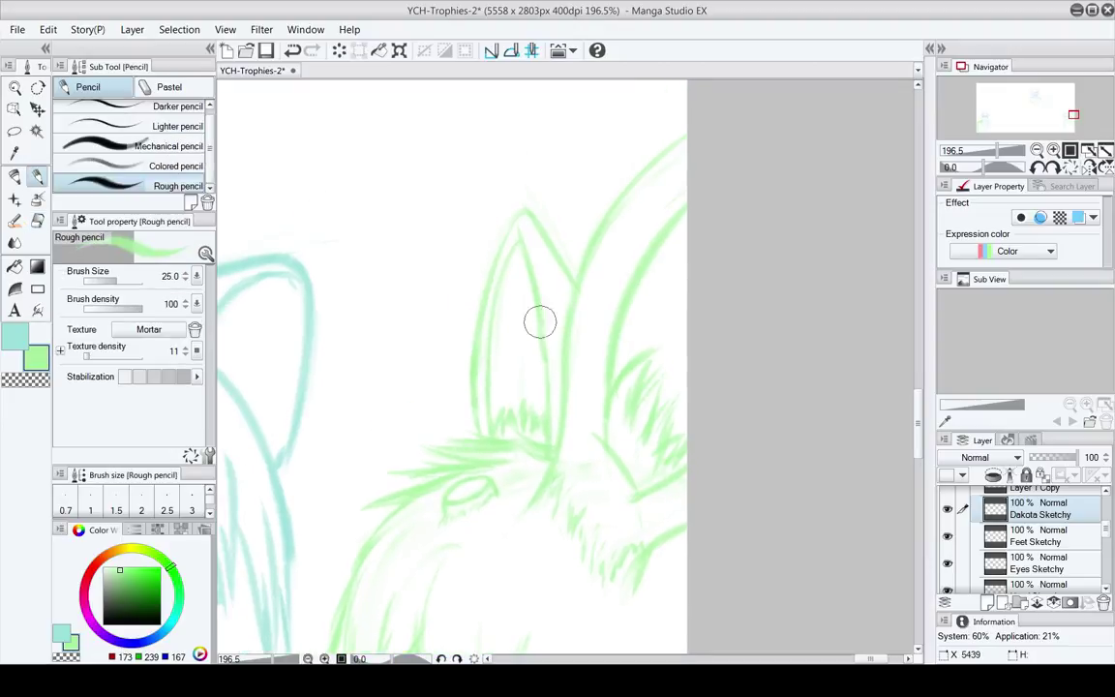
{"action": "key", "text": "e"}
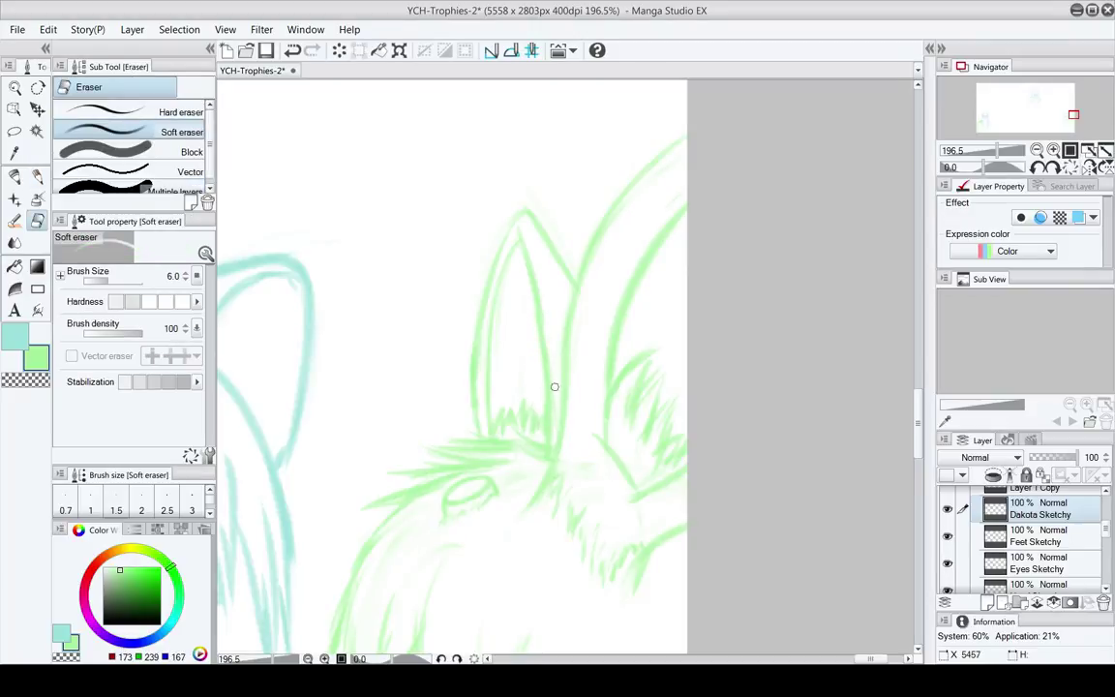
Lasso the small oval detail on the upper hair, adjust it slightly with a free transform and apply the change
{"action": "left_click_drag", "start_coordinate": [511, 475], "coordinate": [539, 346]}
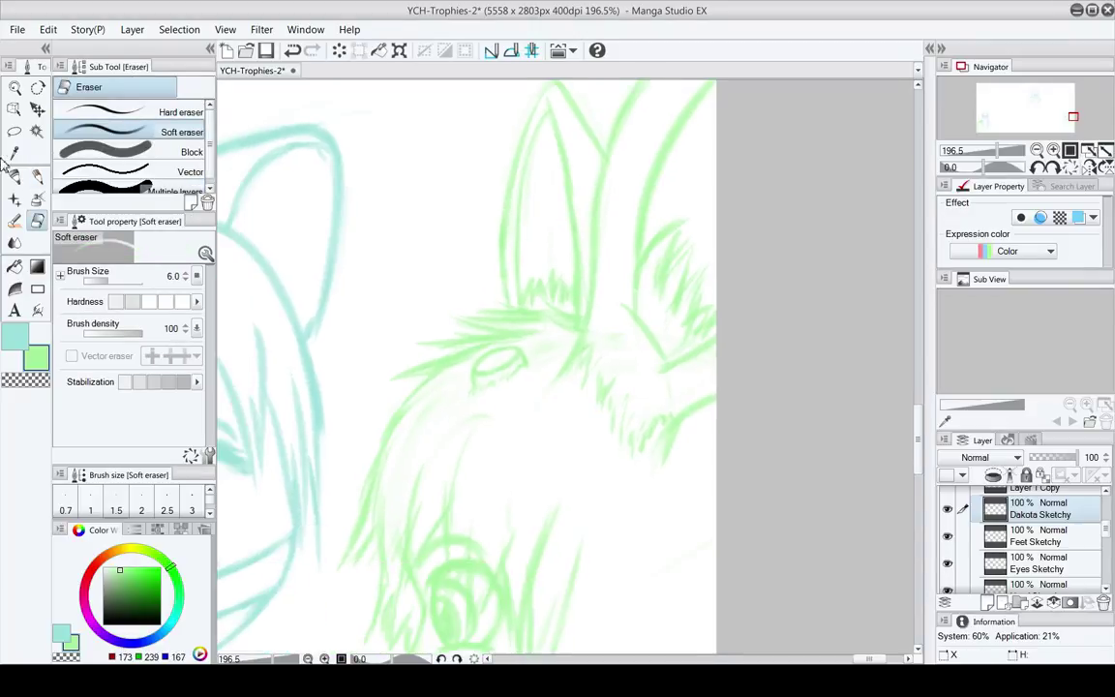
{"action": "left_click", "coordinate": [14, 87]}
{"action": "scroll", "coordinate": [545, 333], "scroll_direction": "down", "scroll_amount": 4}
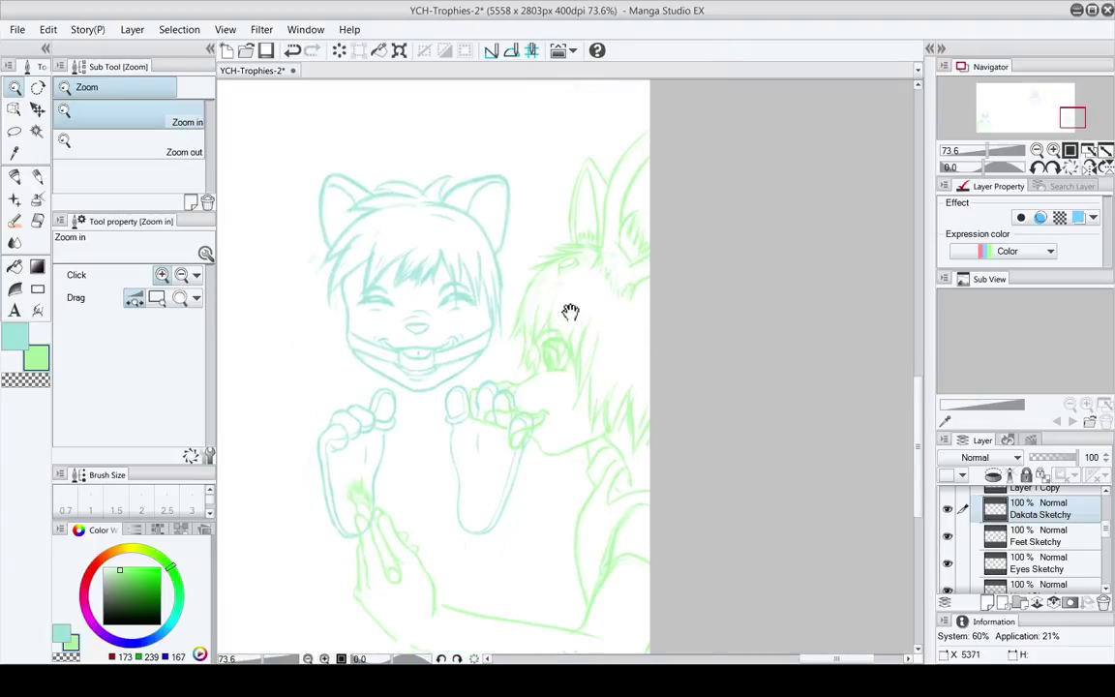
{"action": "left_click_drag", "start_coordinate": [575, 309], "coordinate": [521, 334]}
{"action": "left_click_drag", "start_coordinate": [510, 288], "coordinate": [542, 255]}
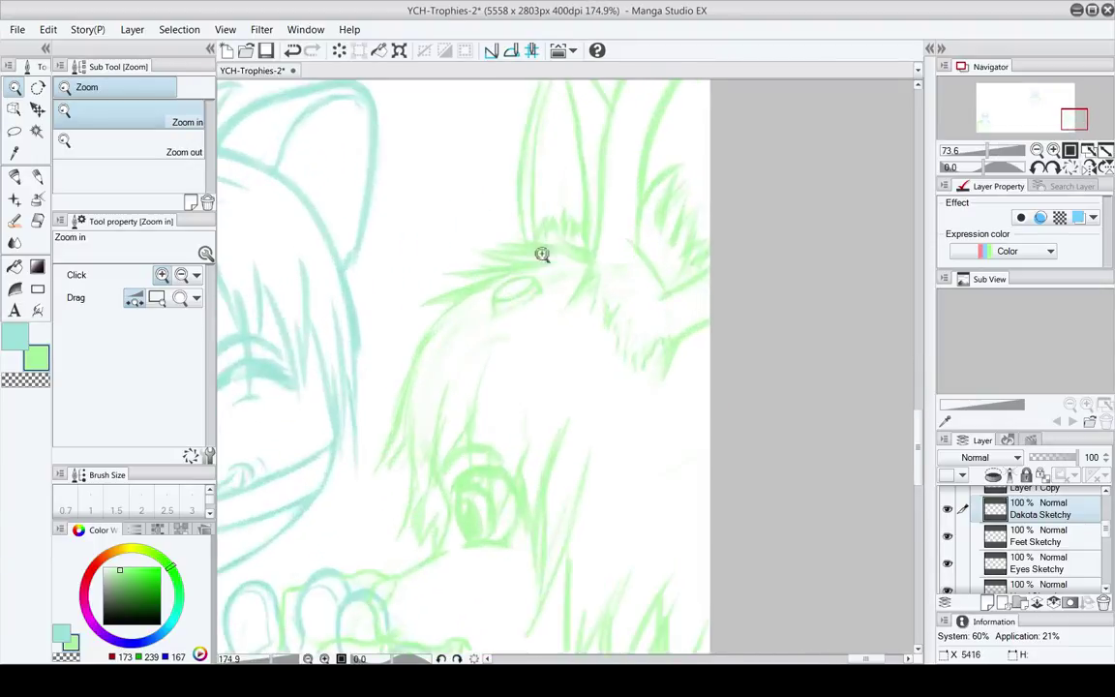
{"action": "key", "text": "m"}
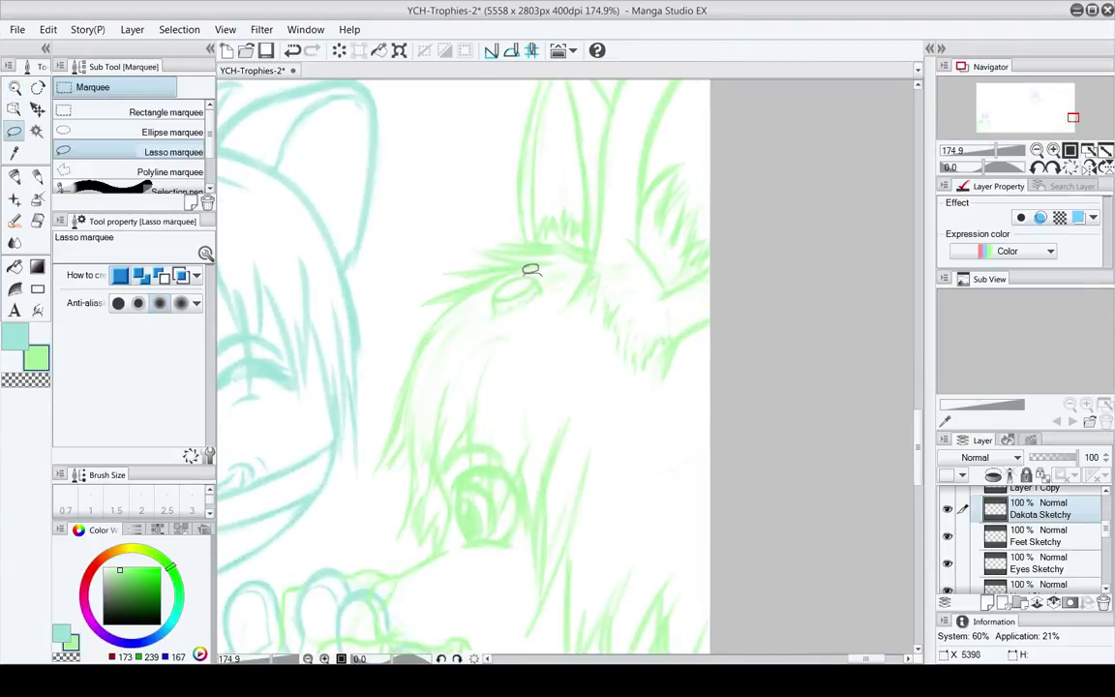
{"action": "mouse_move", "coordinate": [513, 274]}
{"action": "left_mouse_down"}
{"action": "mouse_move", "coordinate": [490, 293]}
{"action": "mouse_move", "coordinate": [552, 293]}
{"action": "mouse_move", "coordinate": [492, 319]}
{"action": "mouse_move", "coordinate": [519, 352]}
{"action": "mouse_move", "coordinate": [535, 332]}
{"action": "left_mouse_up"}
{"action": "key", "text": "ctrl+t"}
{"action": "key", "text": "Return"}
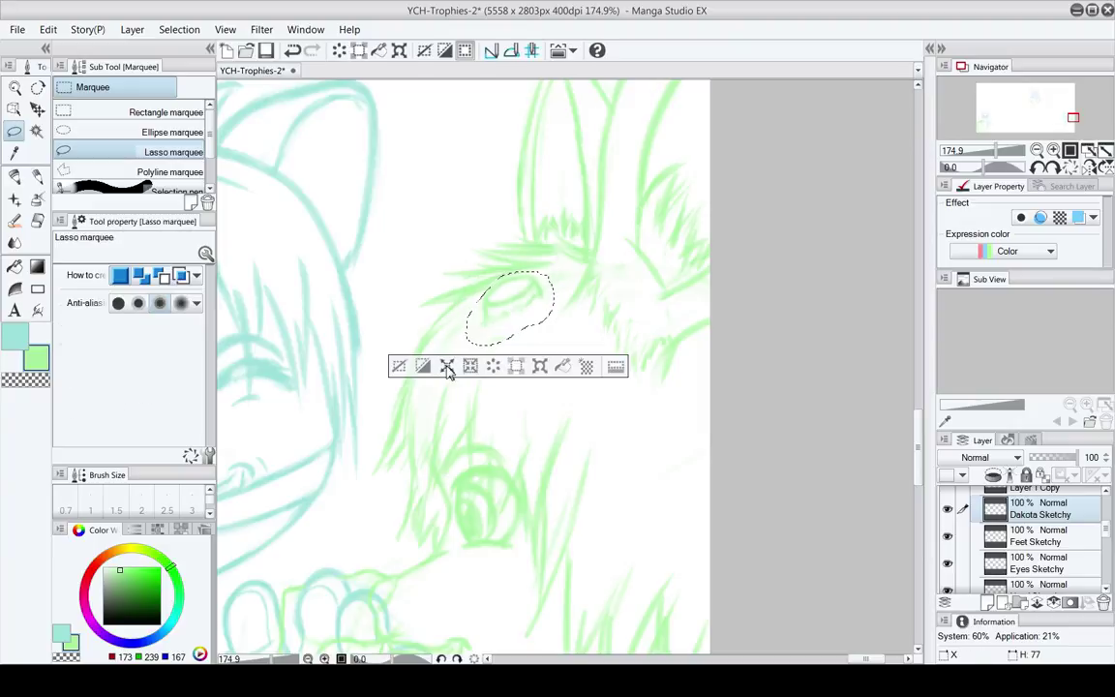
Clear the lasso selection and switch to the teal colour on the Head Sketchy layer
{"action": "left_click", "coordinate": [447, 367]}
{"action": "left_click", "coordinate": [15, 109]}
{"action": "left_click", "coordinate": [14, 87]}
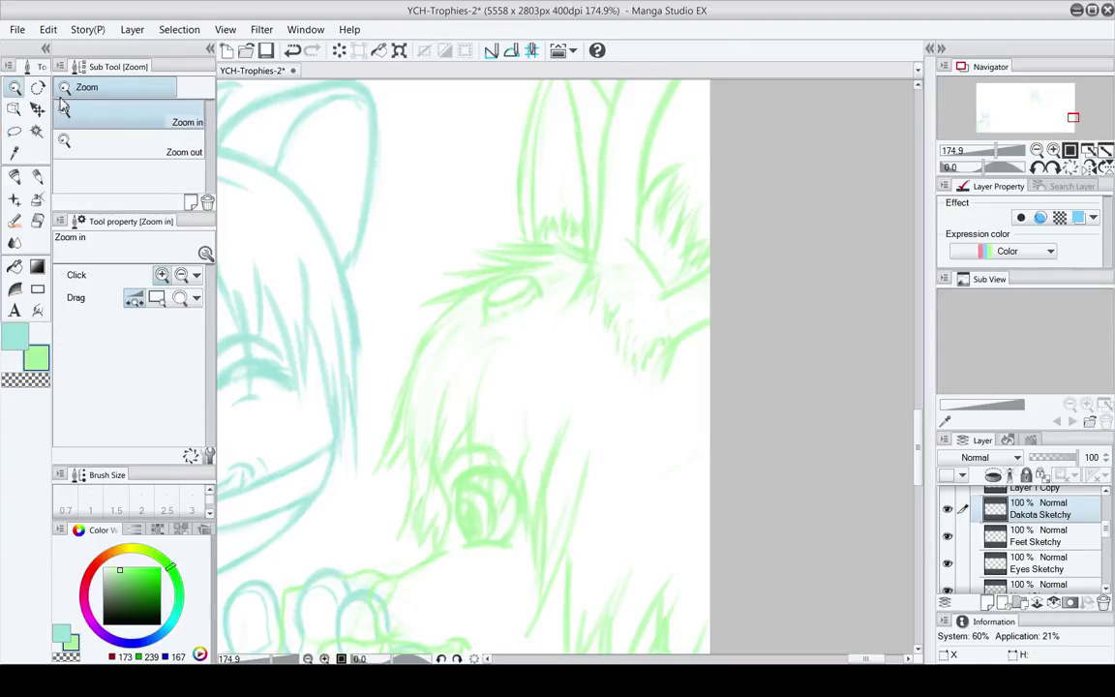
{"action": "scroll", "coordinate": [306, 182], "scroll_direction": "down", "scroll_amount": 3}
{"action": "left_click_drag", "start_coordinate": [441, 317], "coordinate": [631, 219]}
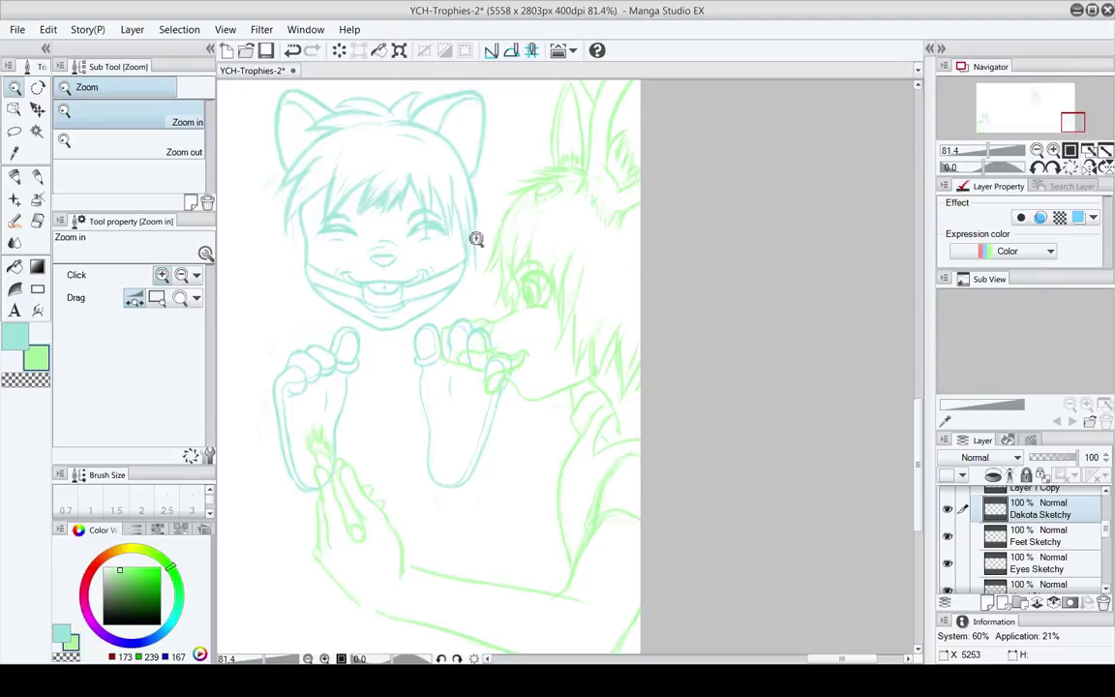
{"action": "left_click_drag", "start_coordinate": [515, 265], "coordinate": [505, 275]}
{"action": "left_click_drag", "start_coordinate": [448, 312], "coordinate": [494, 295]}
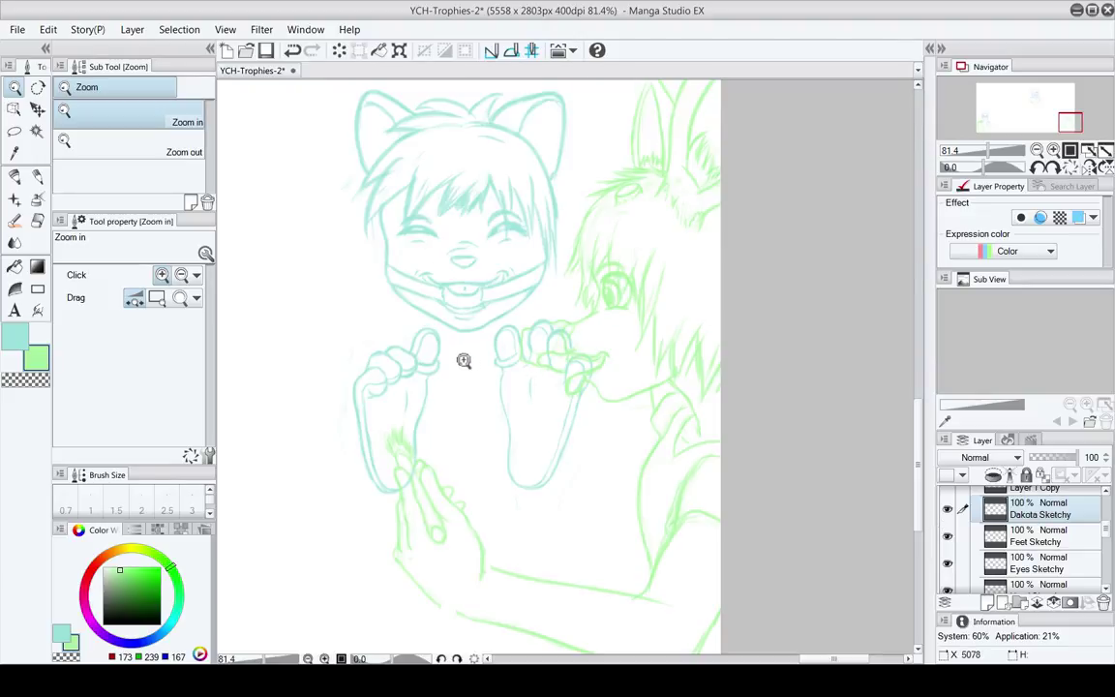
{"action": "left_click_drag", "start_coordinate": [455, 260], "coordinate": [490, 259]}
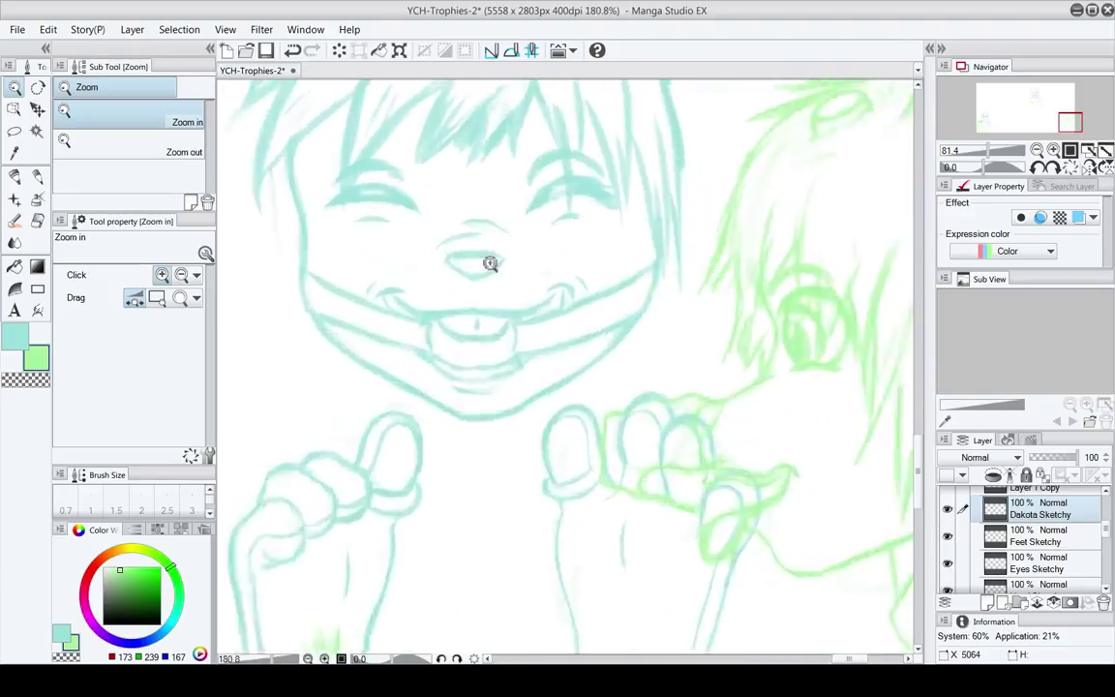
{"action": "left_click", "coordinate": [1063, 586]}
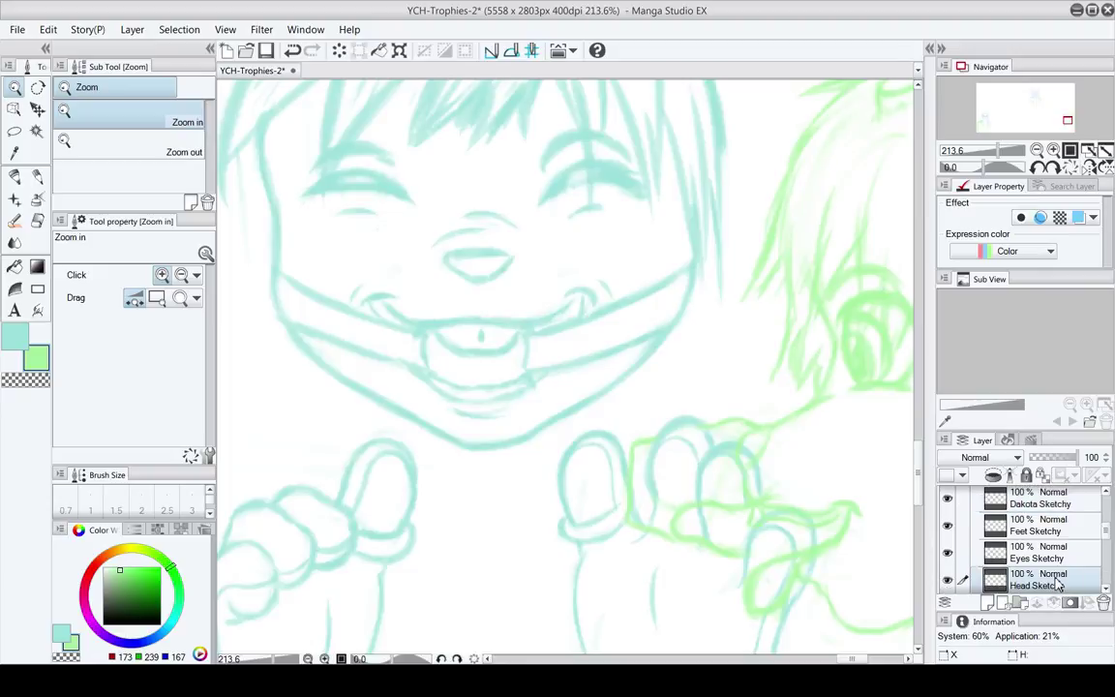
{"action": "key", "text": "x"}
Sketch pointed teeth inside the teal character's open mouth with the Rough pencil at size 20
{"action": "mouse_move", "coordinate": [585, 398]}
{"action": "left_mouse_down"}
{"action": "mouse_move", "coordinate": [548, 434]}
{"action": "mouse_move", "coordinate": [600, 414]}
{"action": "mouse_move", "coordinate": [600, 363]}
{"action": "left_mouse_up"}
{"action": "key", "text": "p"}
{"action": "scroll", "coordinate": [589, 354], "scroll_direction": "up", "scroll_amount": 2}
{"action": "key", "text": "e"}
{"action": "key", "text": "p"}
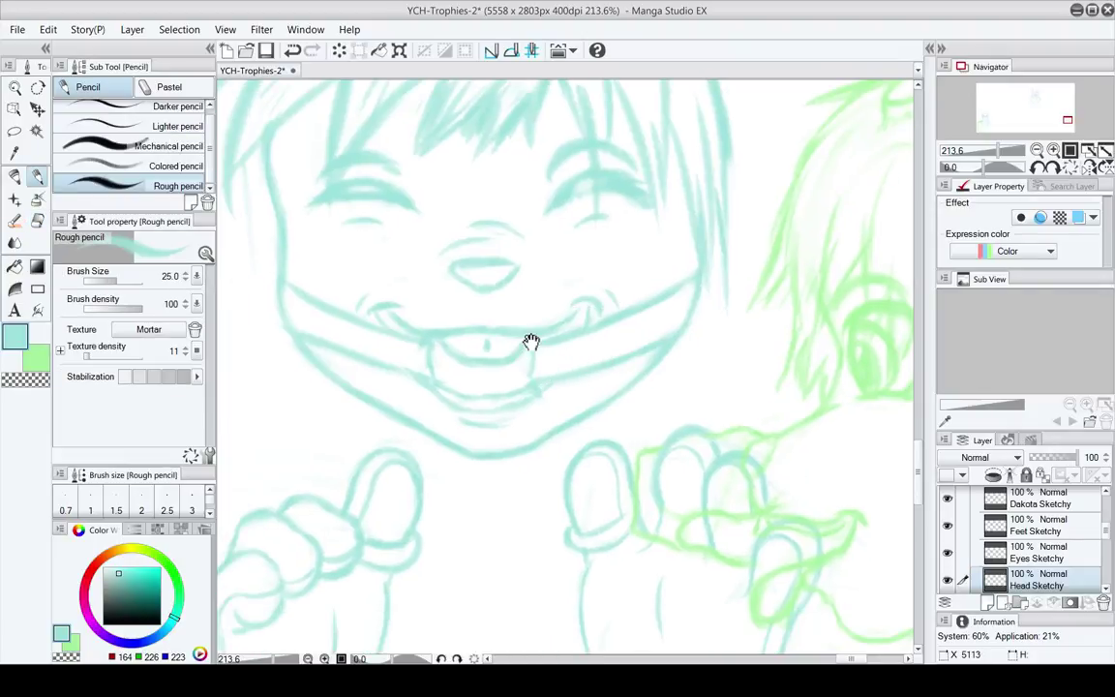
{"action": "left_click_drag", "start_coordinate": [530, 343], "coordinate": [554, 341]}
{"action": "key", "text": "bracketleft"}
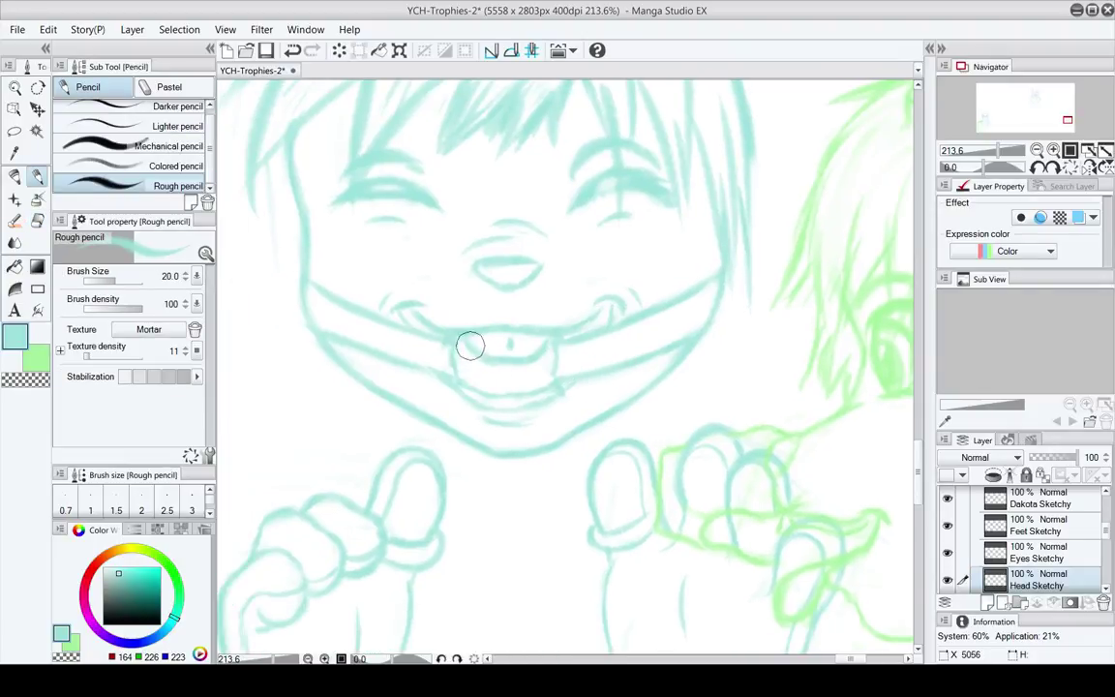
{"action": "mouse_move", "coordinate": [471, 358]}
{"action": "left_mouse_down"}
{"action": "mouse_move", "coordinate": [496, 374]}
{"action": "mouse_move", "coordinate": [531, 371]}
{"action": "mouse_move", "coordinate": [551, 342]}
{"action": "left_mouse_up"}
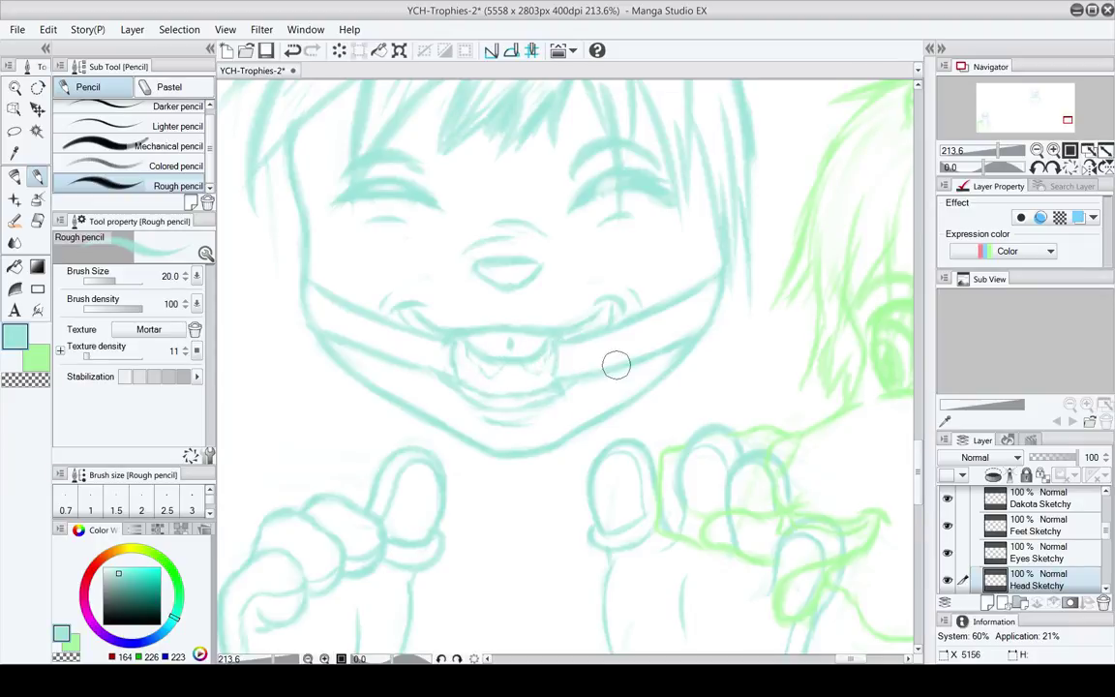
Strengthen the upper lip line of the open mouth and save the document
{"action": "mouse_move", "coordinate": [587, 403]}
{"action": "left_mouse_down"}
{"action": "mouse_move", "coordinate": [582, 416]}
{"action": "mouse_move", "coordinate": [584, 405]}
{"action": "left_mouse_up"}
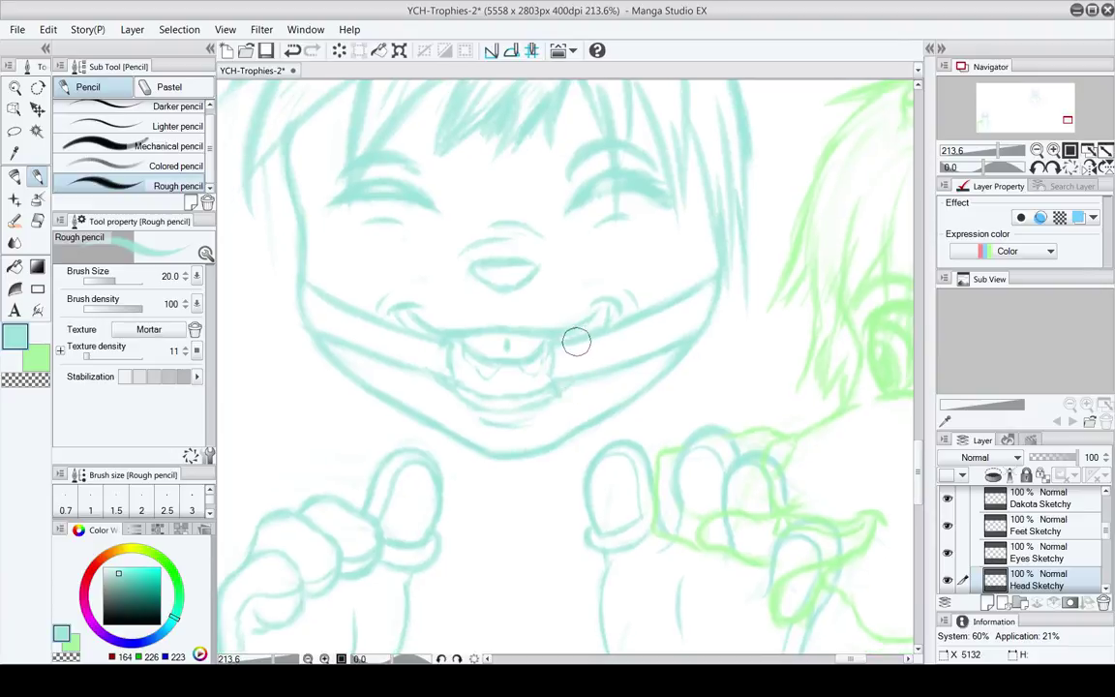
{"action": "key", "text": "e"}
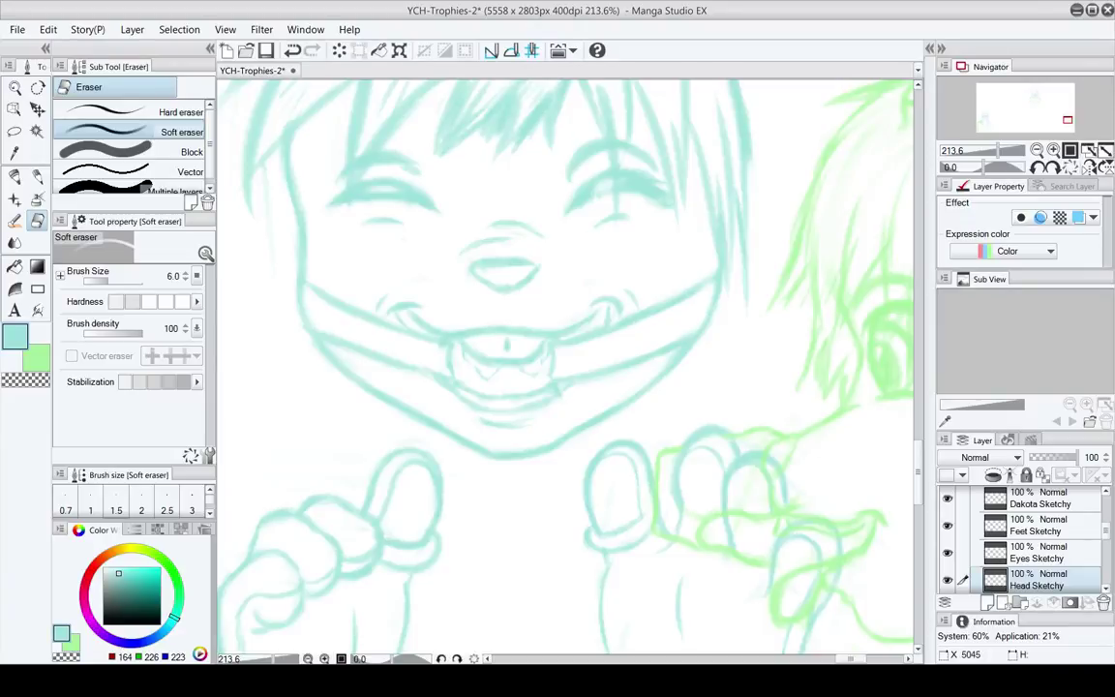
{"action": "key", "text": "ctrl+s"}
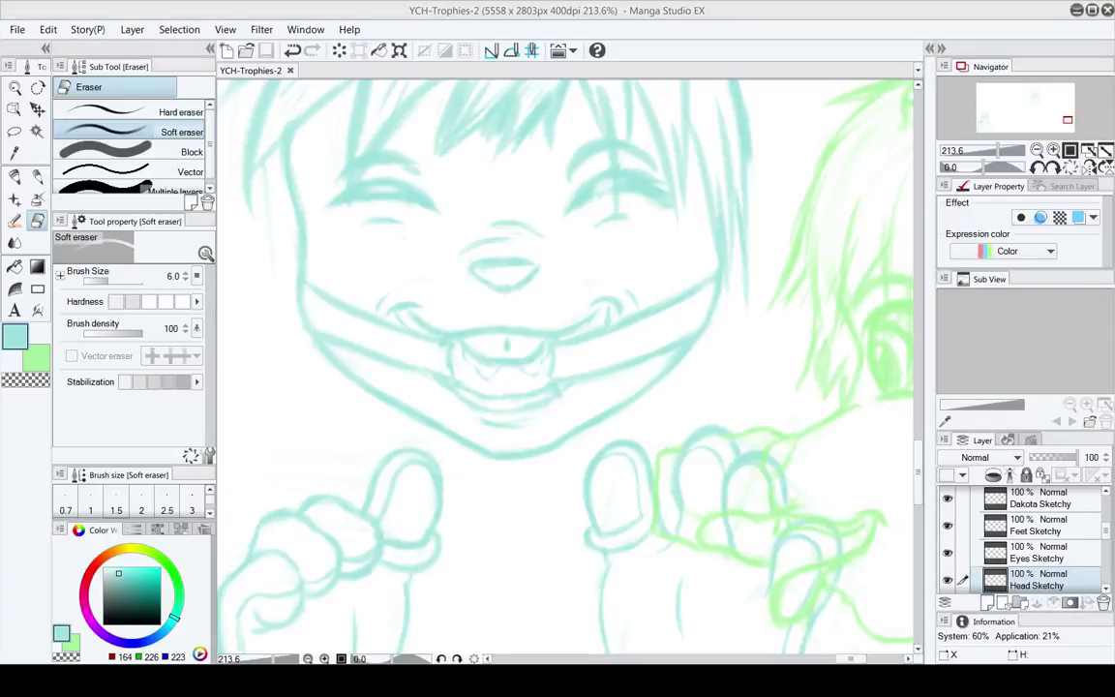
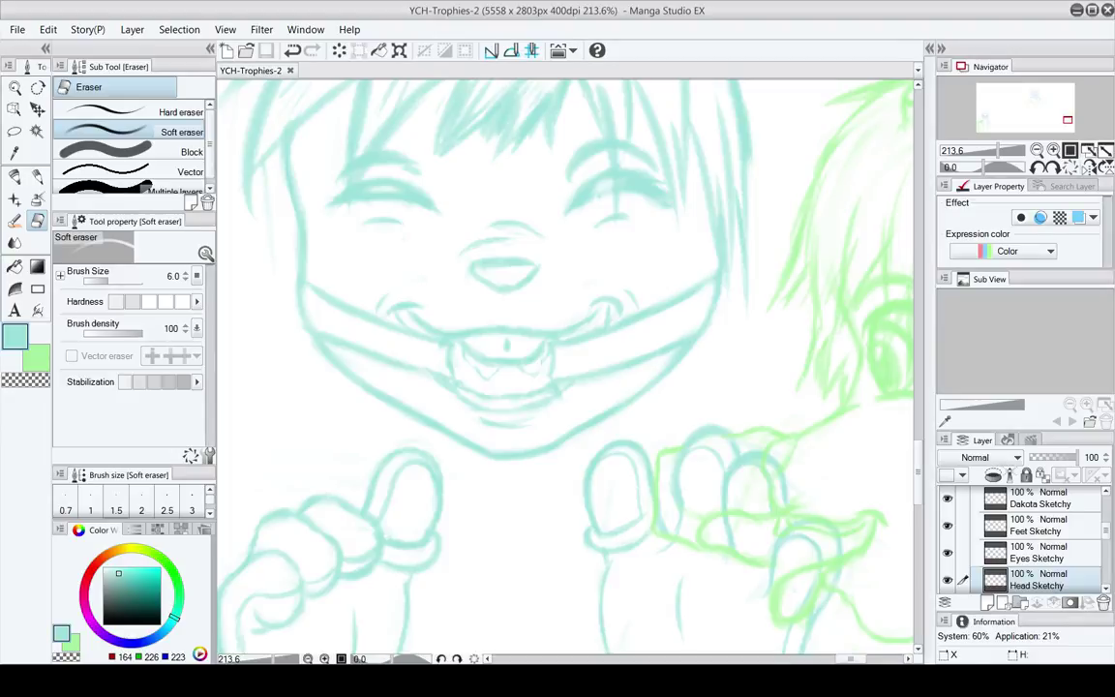
Soften the smile's left corner with the Soft eraser at size 10 and rework it with the Rough pencil
{"action": "mouse_move", "coordinate": [530, 500]}
{"action": "left_mouse_down"}
{"action": "mouse_move", "coordinate": [473, 241]}
{"action": "mouse_move", "coordinate": [511, 395]}
{"action": "mouse_move", "coordinate": [533, 416]}
{"action": "left_mouse_up"}
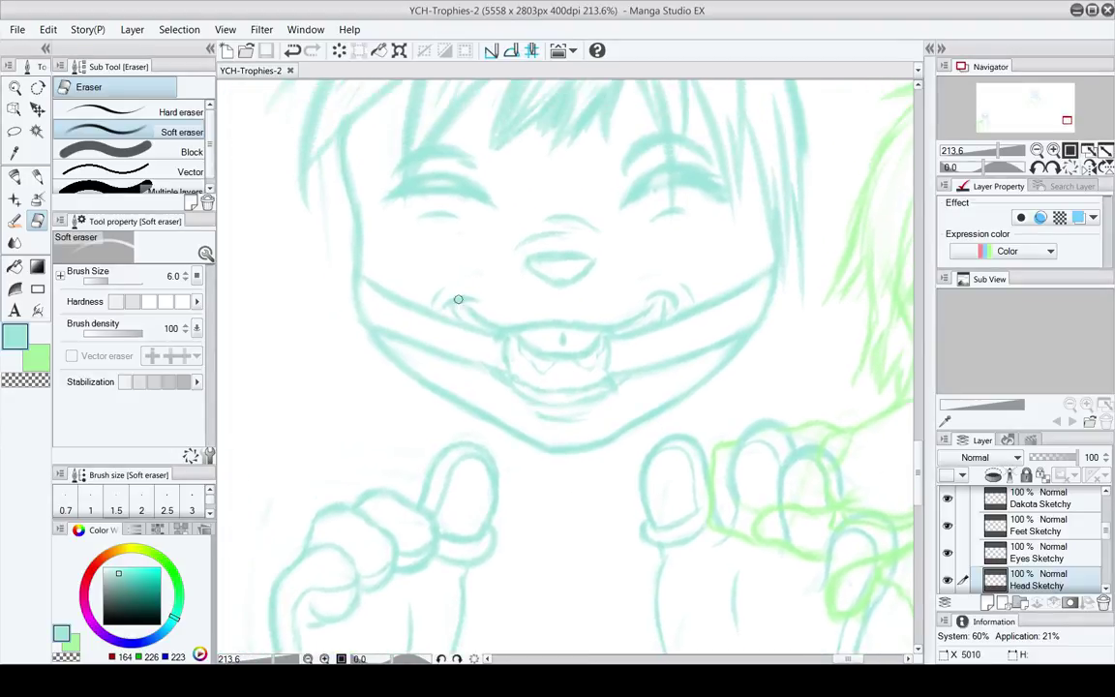
{"action": "key", "text": "bracketright"}
{"action": "key", "text": "bracketright"}
{"action": "key", "text": "bracketright"}
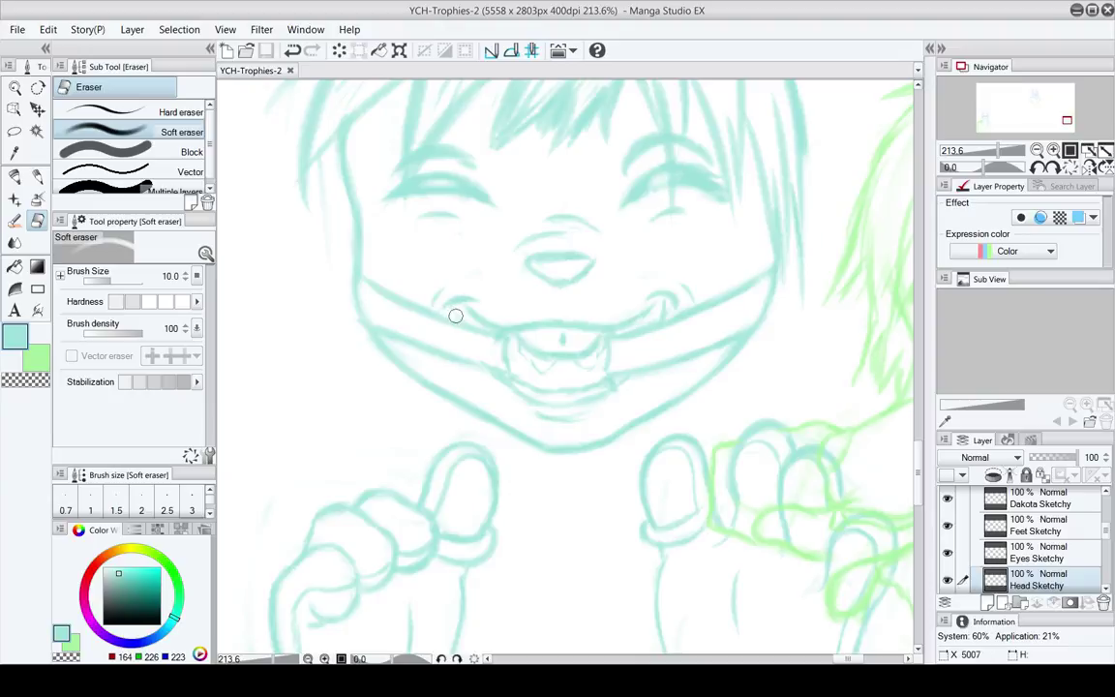
{"action": "key", "text": "p"}
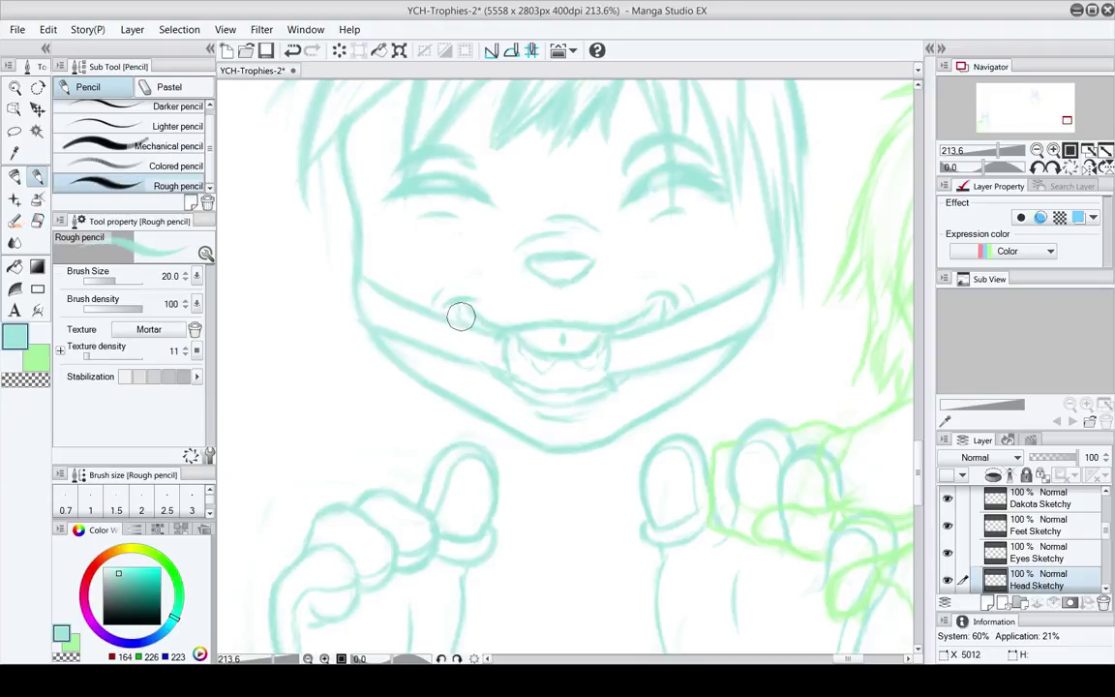
{"action": "key", "text": "e"}
{"action": "key", "text": "p"}
{"action": "key", "text": "space"}
{"action": "left_click_drag", "start_coordinate": [559, 326], "coordinate": [519, 316]}
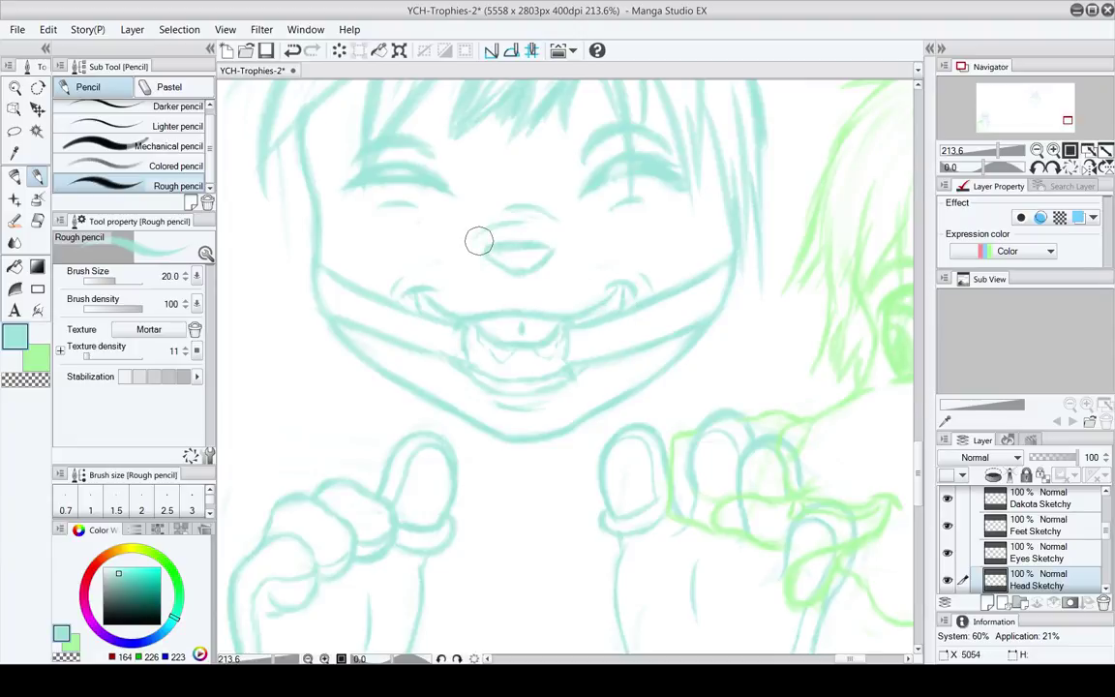
Redraw the curved crease above the mouth's left corner, erasing the stray lines around it
{"action": "key", "text": "space"}
{"action": "mouse_move", "coordinate": [451, 309]}
{"action": "left_mouse_down"}
{"action": "mouse_move", "coordinate": [466, 319]}
{"action": "mouse_move", "coordinate": [421, 306]}
{"action": "mouse_move", "coordinate": [440, 299]}
{"action": "left_mouse_up"}
{"action": "key", "text": "e"}
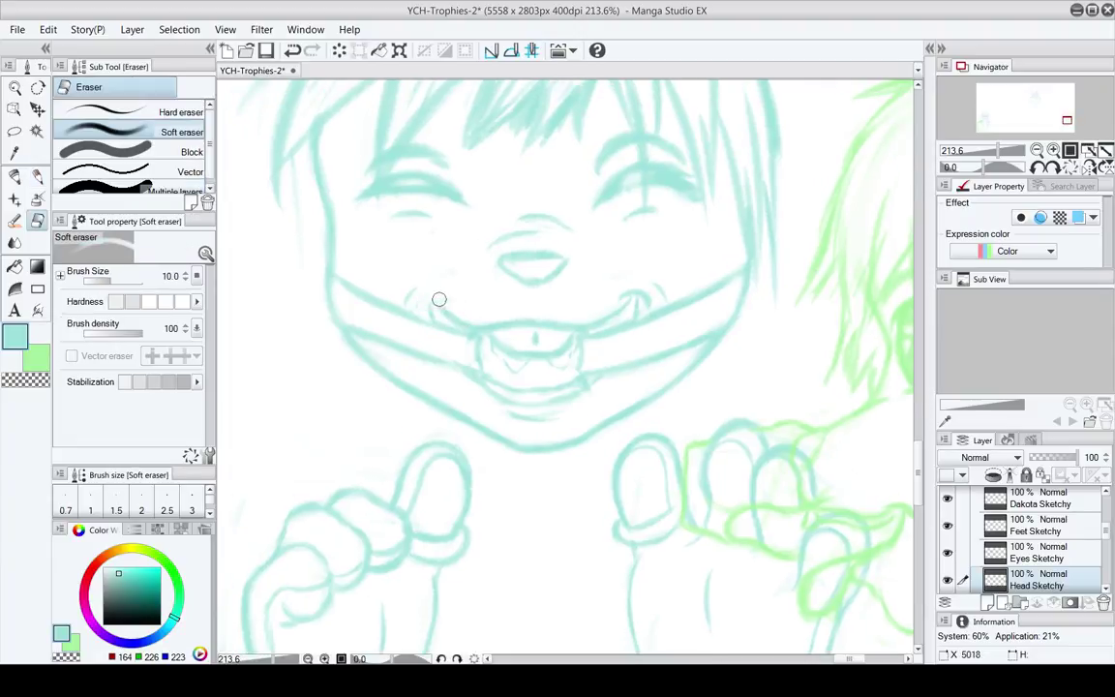
{"action": "key", "text": "p"}
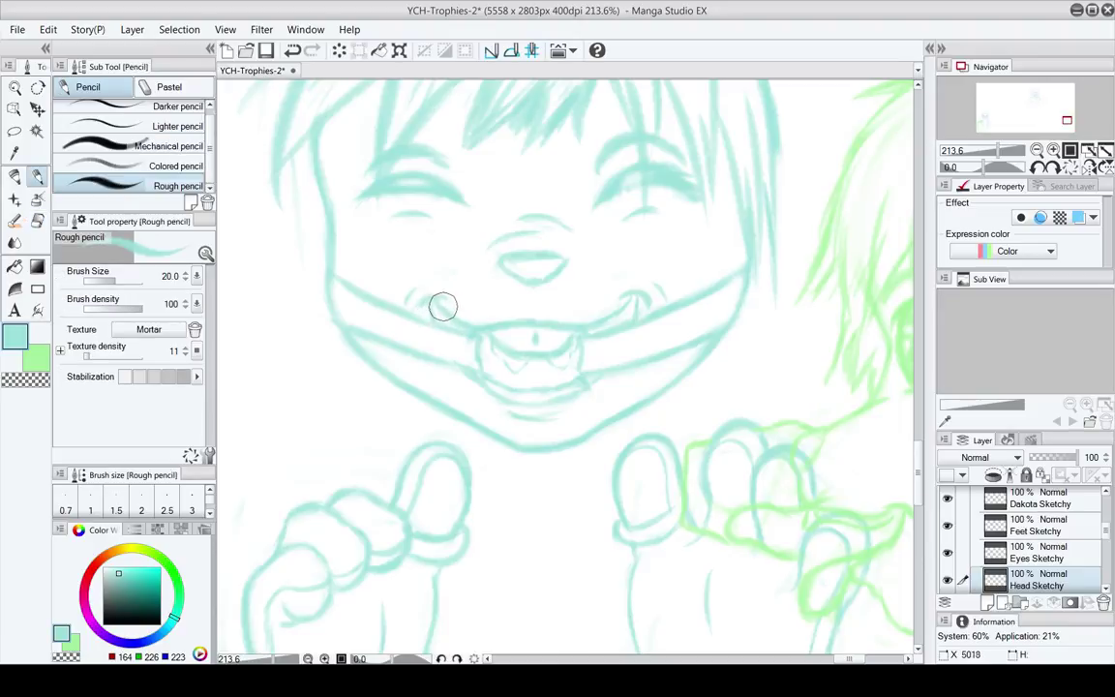
{"action": "key", "text": "e"}
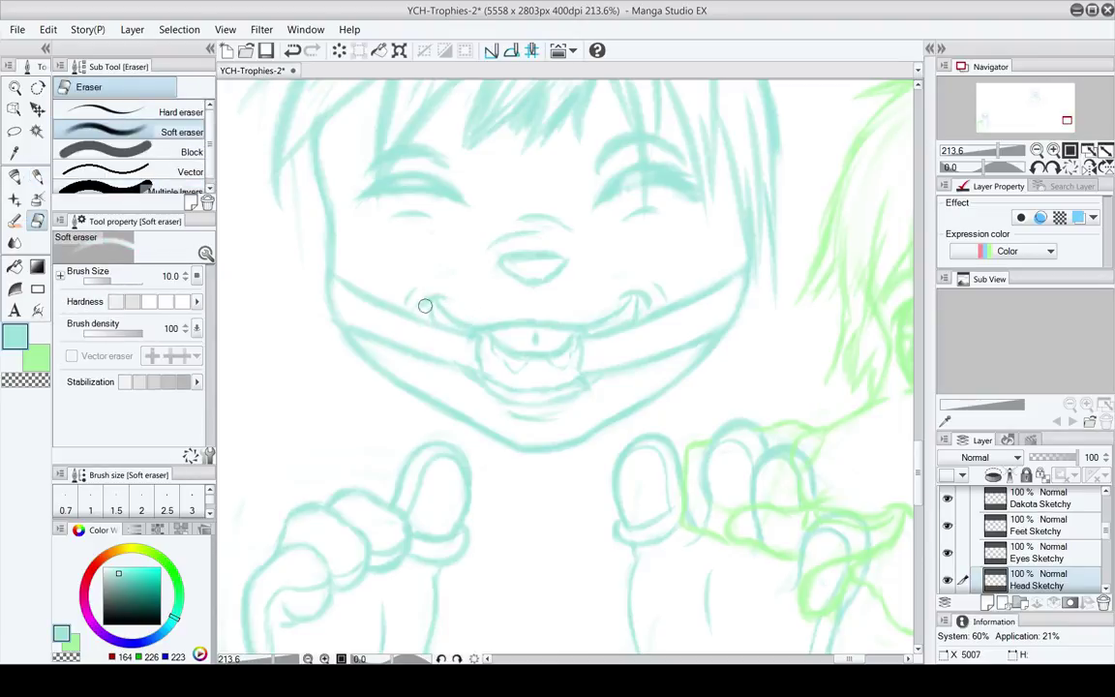
{"action": "key", "text": "p"}
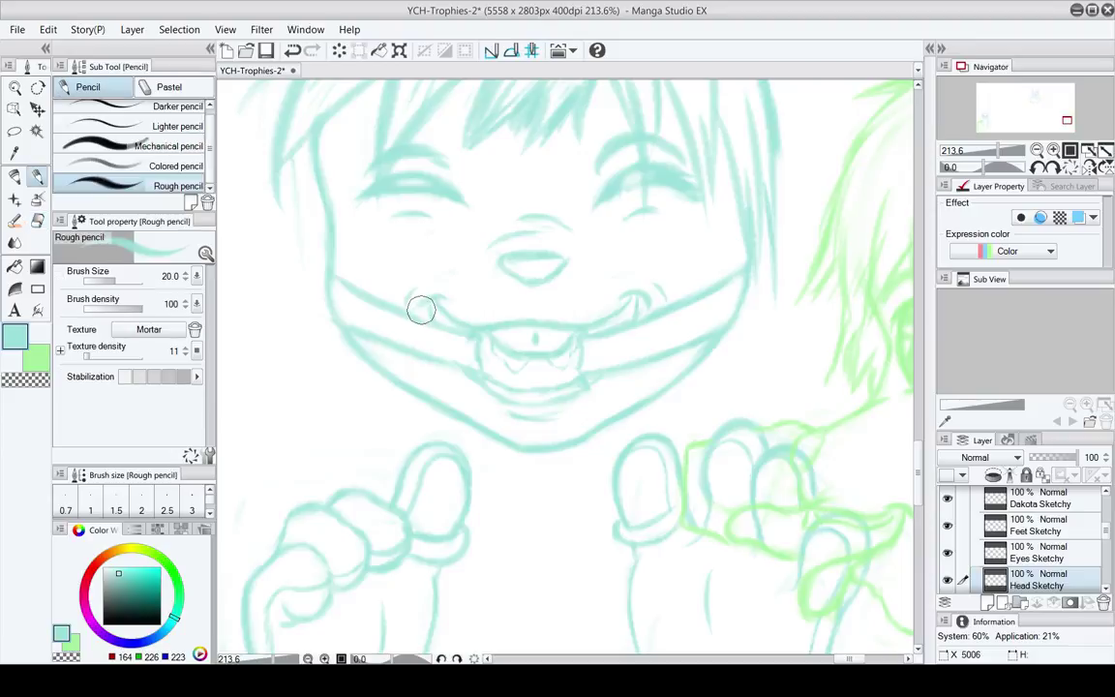
Redraw the smile's right corner and its cheek crease with the Rough pencil, cleaning it up with the Soft eraser
{"action": "left_click_drag", "start_coordinate": [563, 258], "coordinate": [520, 223]}
{"action": "key", "text": "e"}
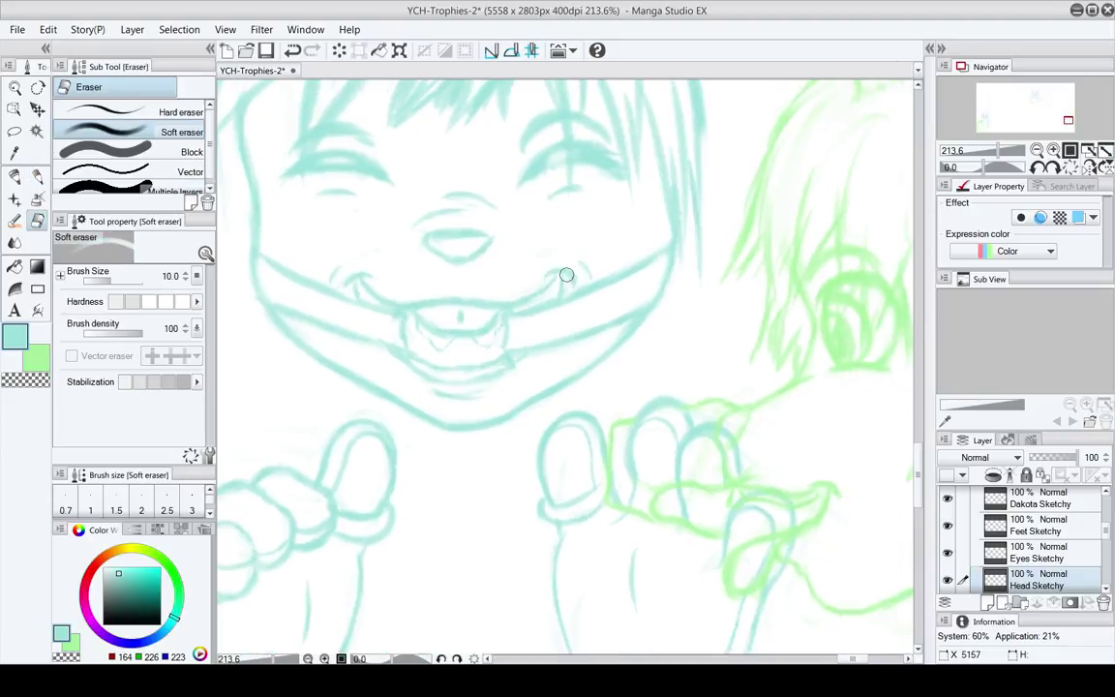
{"action": "key", "text": "p"}
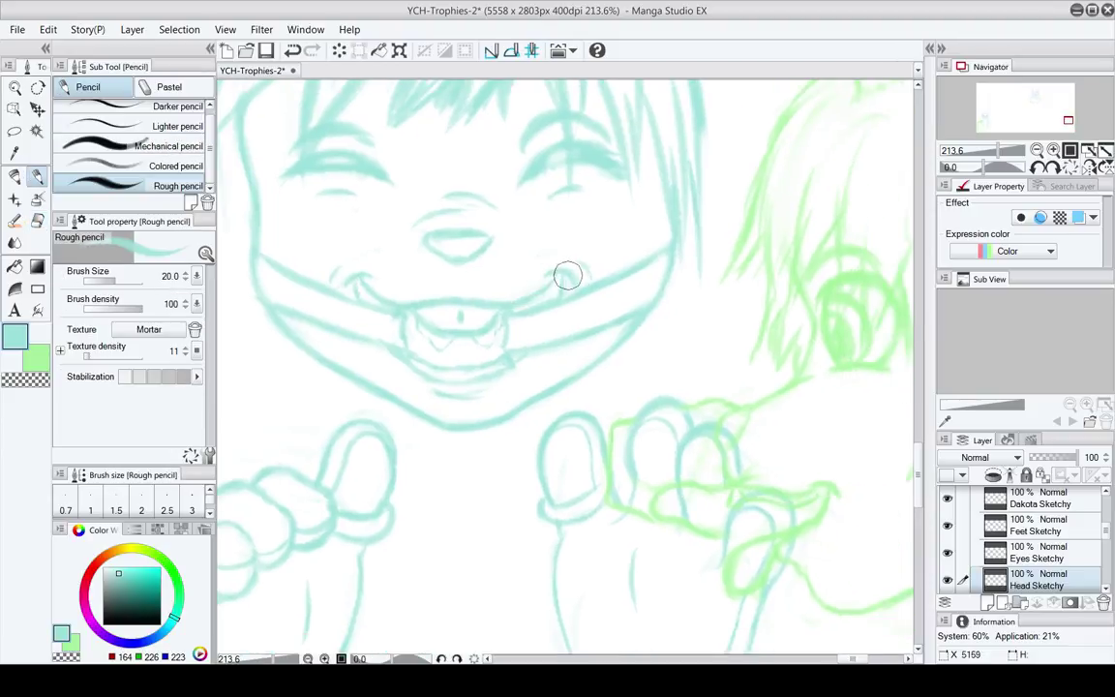
{"action": "key", "text": "e"}
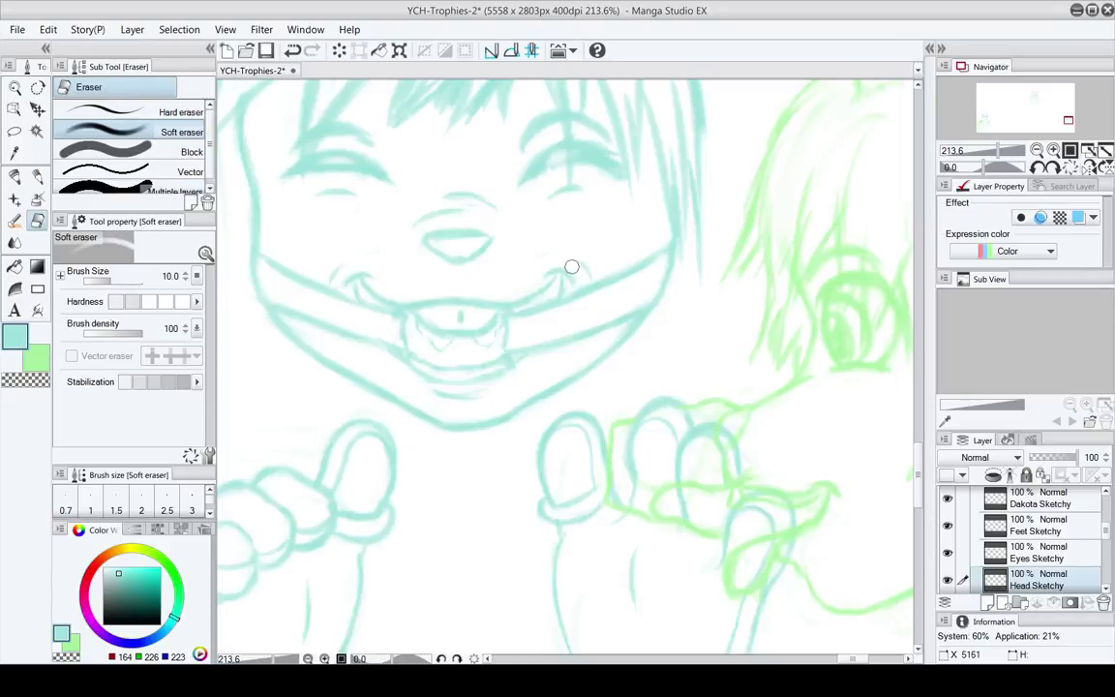
{"action": "key", "text": "p"}
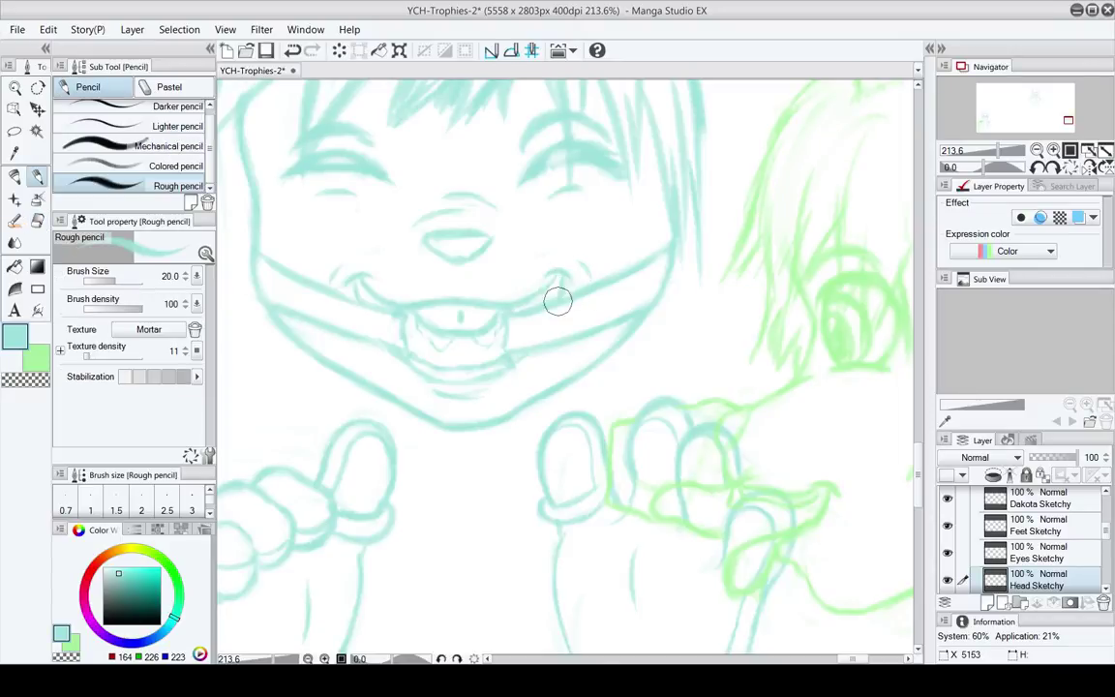
{"action": "left_click_drag", "start_coordinate": [586, 342], "coordinate": [574, 342]}
{"action": "key", "text": "e"}
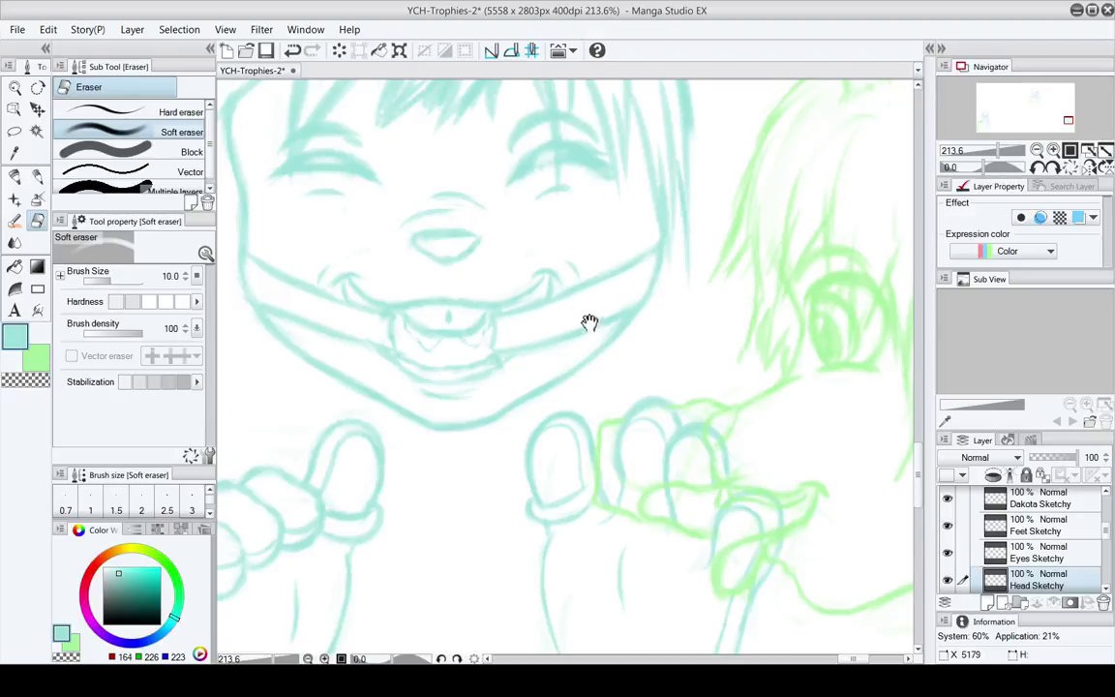
Refine the teal character's chin and lower jawline with the size 20 Rough pencil and size 10 Soft eraser
{"action": "left_click_drag", "start_coordinate": [641, 323], "coordinate": [568, 323]}
{"action": "left_click_drag", "start_coordinate": [509, 375], "coordinate": [667, 274]}
{"action": "mouse_move", "coordinate": [585, 317]}
{"action": "left_mouse_down"}
{"action": "mouse_move", "coordinate": [624, 367]}
{"action": "mouse_move", "coordinate": [598, 455]}
{"action": "mouse_move", "coordinate": [496, 366]}
{"action": "left_mouse_up"}
{"action": "key", "text": "p"}
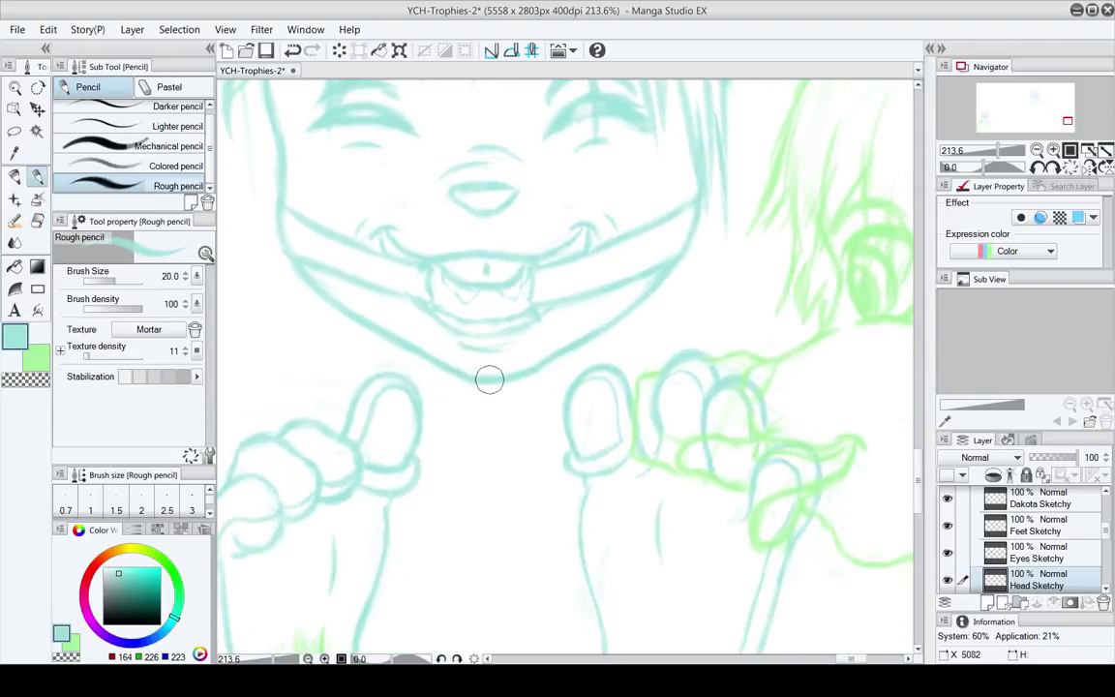
{"action": "key", "text": "e"}
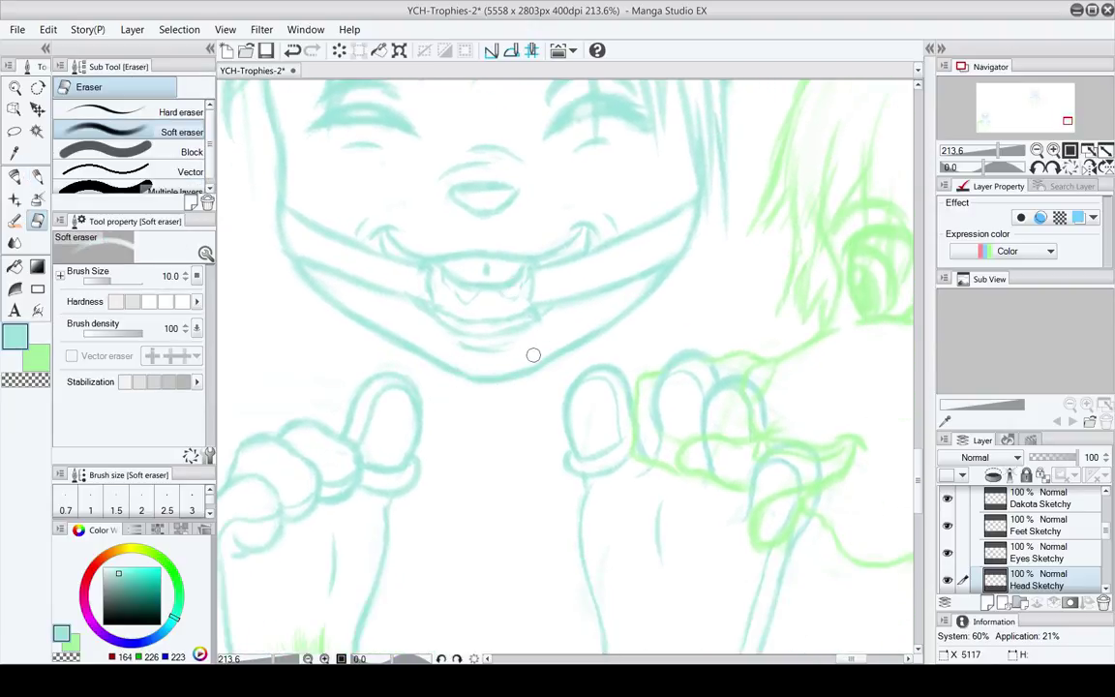
{"action": "key", "text": "p"}
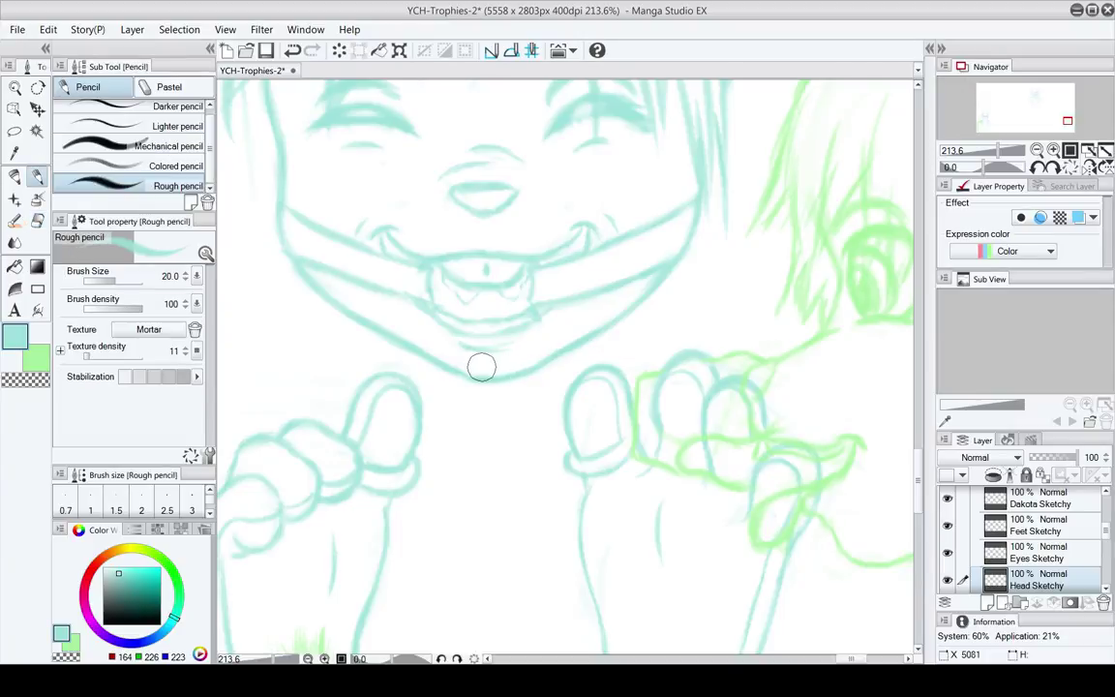
{"action": "key", "text": "e"}
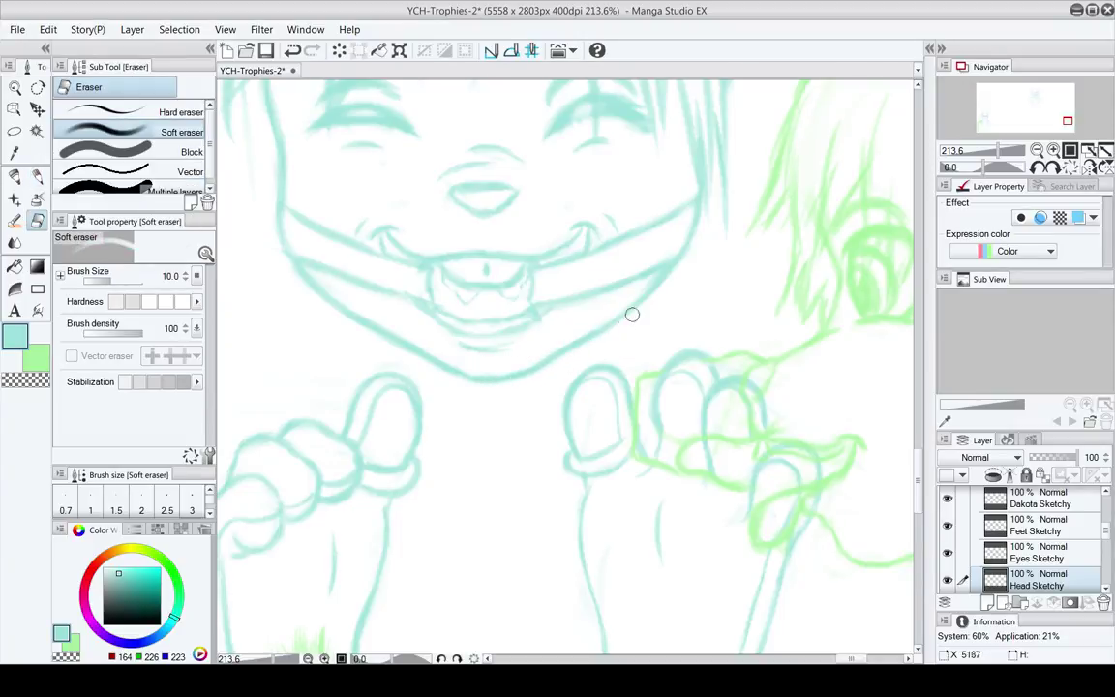
Refine the jaw's right edge and the upper edge of the left cheek band with the Rough pencil and Soft eraser
{"action": "key", "text": "p"}
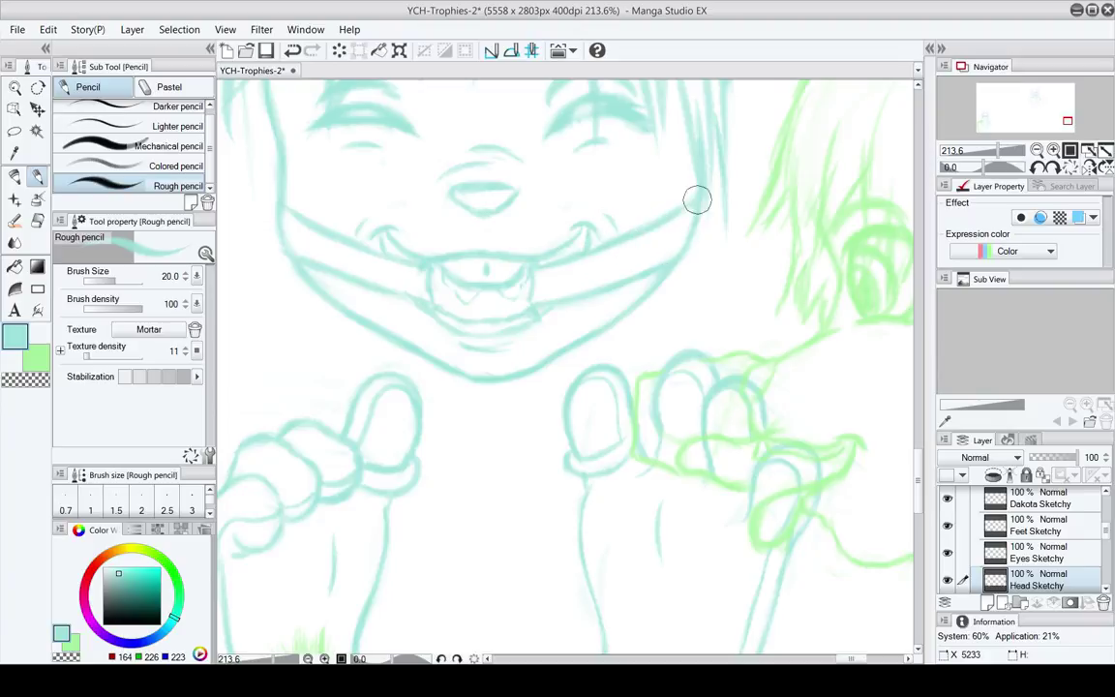
{"action": "key", "text": "e"}
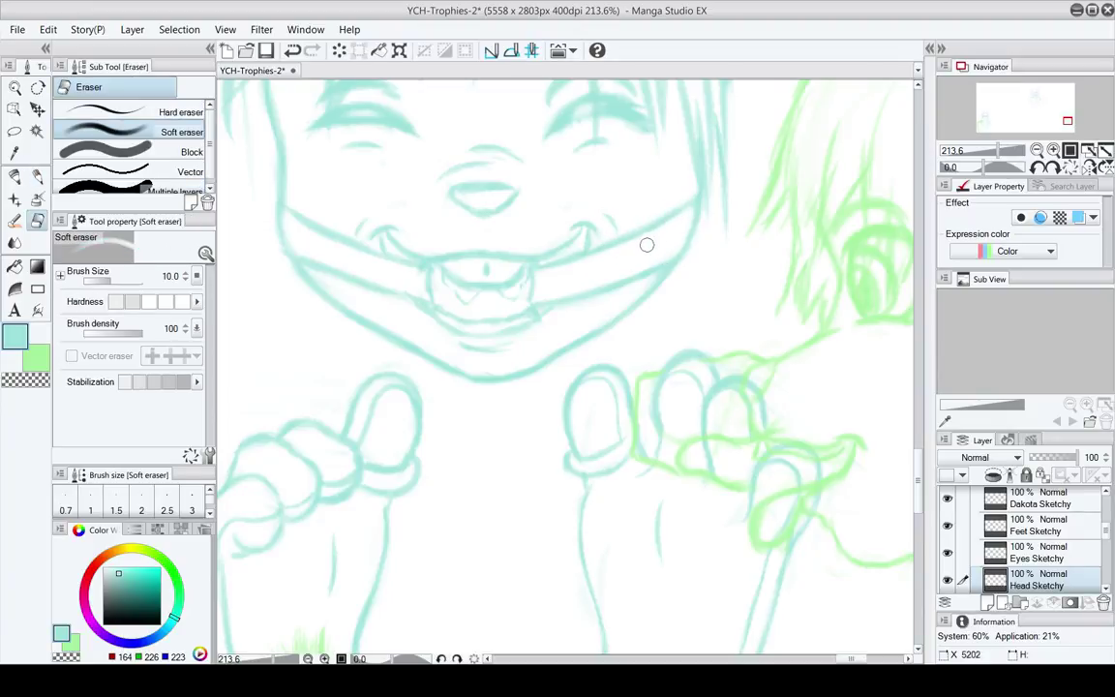
{"action": "left_click_drag", "start_coordinate": [393, 324], "coordinate": [490, 428]}
{"action": "key", "text": "p"}
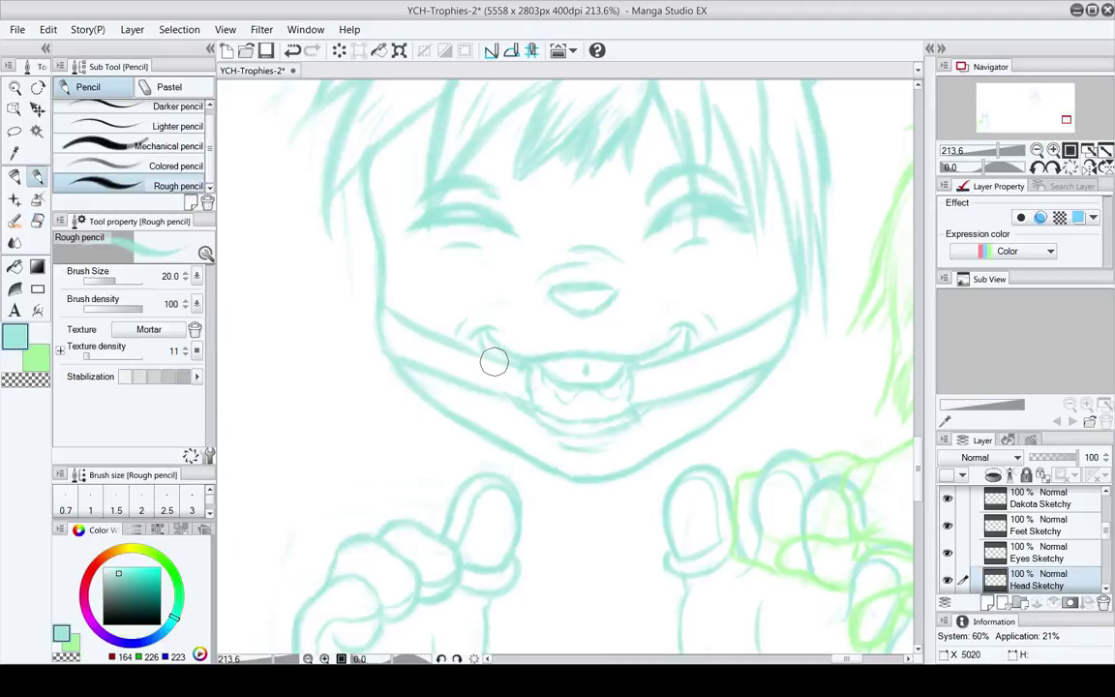
{"action": "key", "text": "e"}
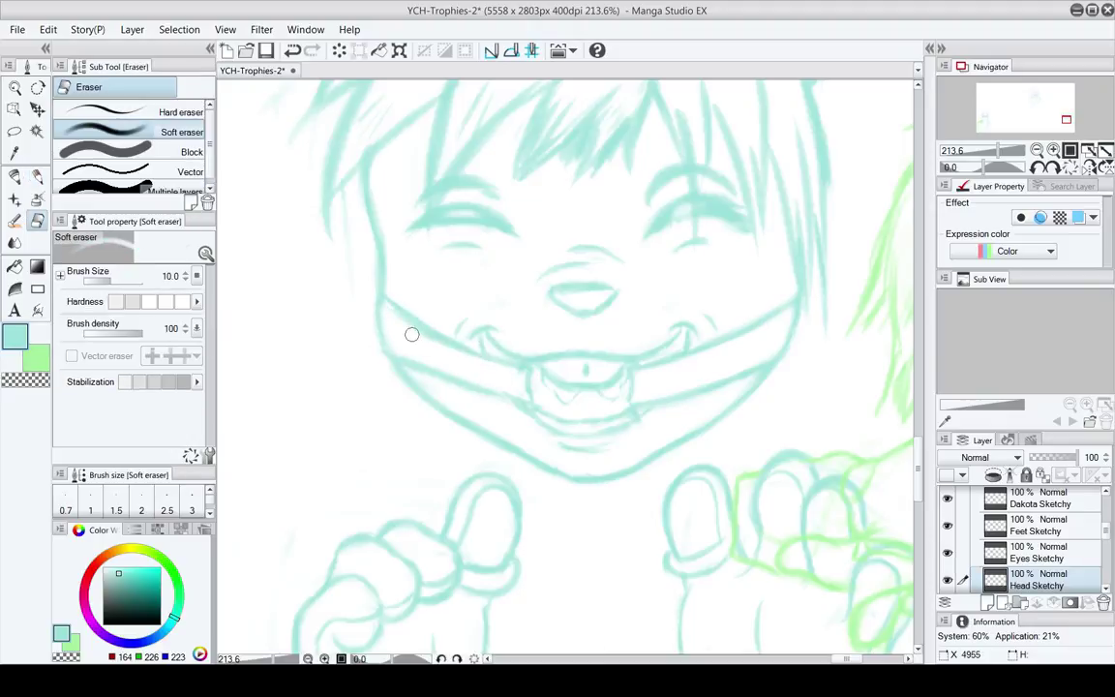
Redraw the lower edge of the left cheek band and trim its thickness with the size 10 Soft eraser
{"action": "key", "text": "p"}
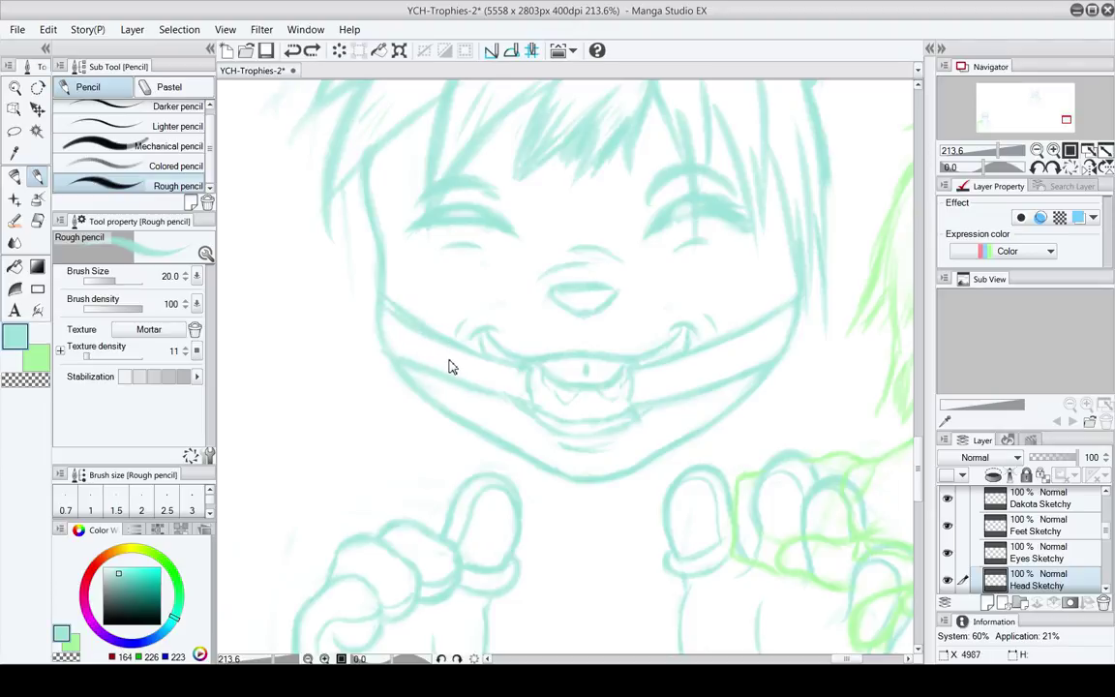
{"action": "mouse_move", "coordinate": [455, 436]}
{"action": "left_mouse_down"}
{"action": "mouse_move", "coordinate": [453, 449]}
{"action": "mouse_move", "coordinate": [385, 356]}
{"action": "left_mouse_up"}
{"action": "key", "text": "b"}
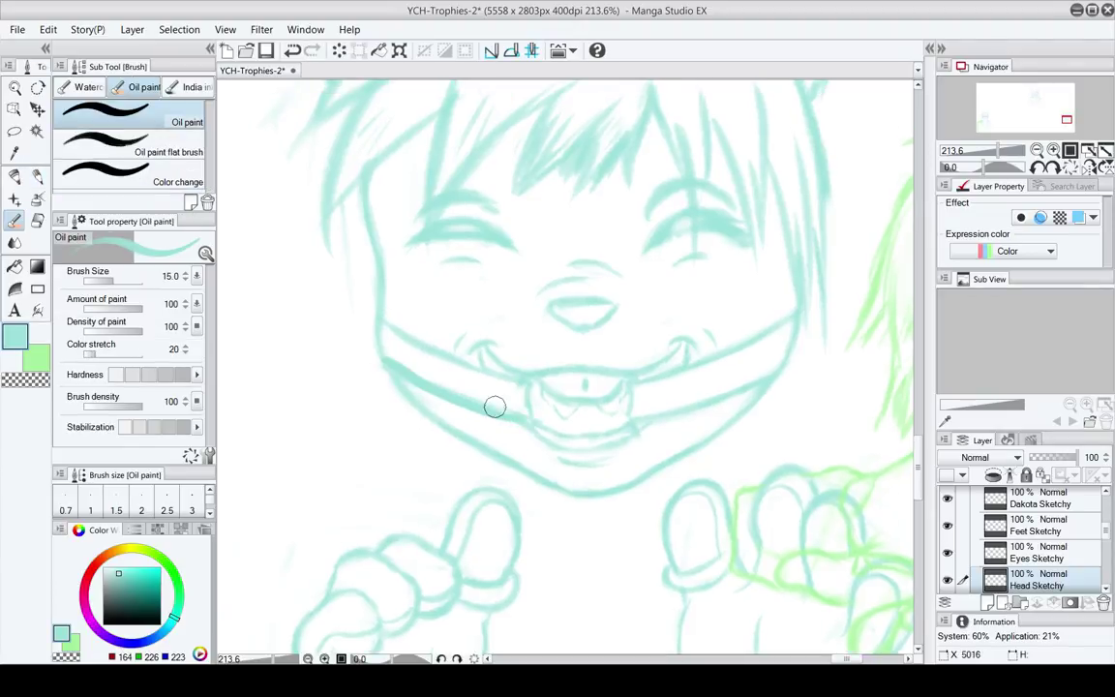
{"action": "key", "text": "e"}
{"action": "left_click_drag", "start_coordinate": [500, 410], "coordinate": [441, 387]}
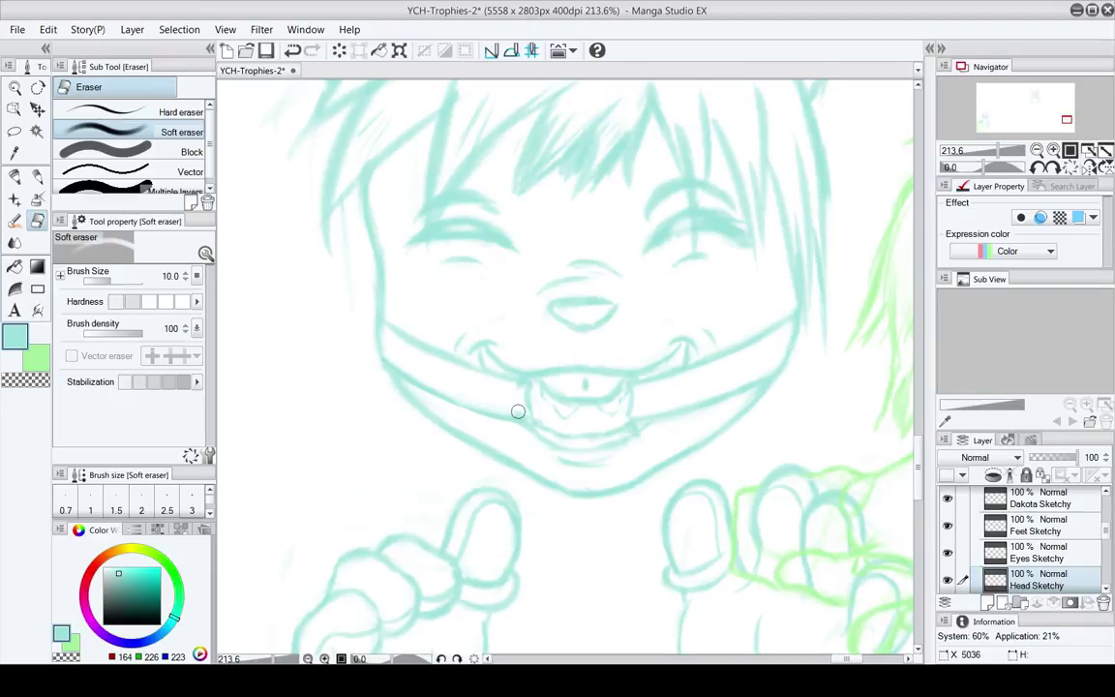
{"action": "key", "text": "p"}
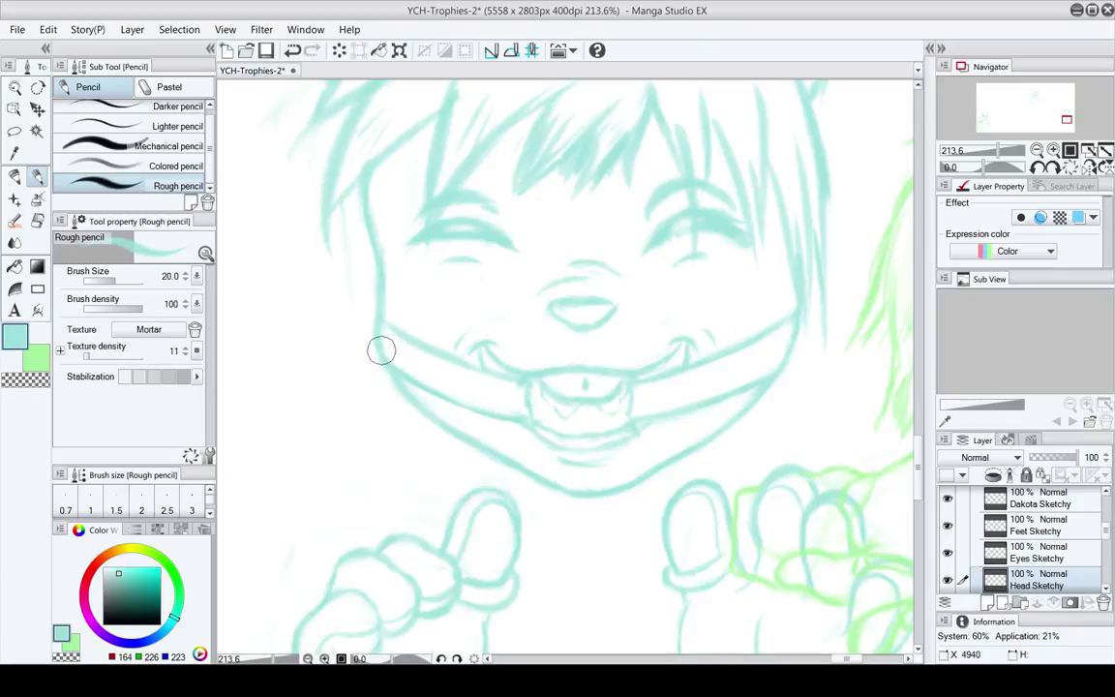
Clean up the face outline where the cheek band meets the left side of the jaw
{"action": "key", "text": "e"}
{"action": "key", "text": "p"}
{"action": "key", "text": "e"}
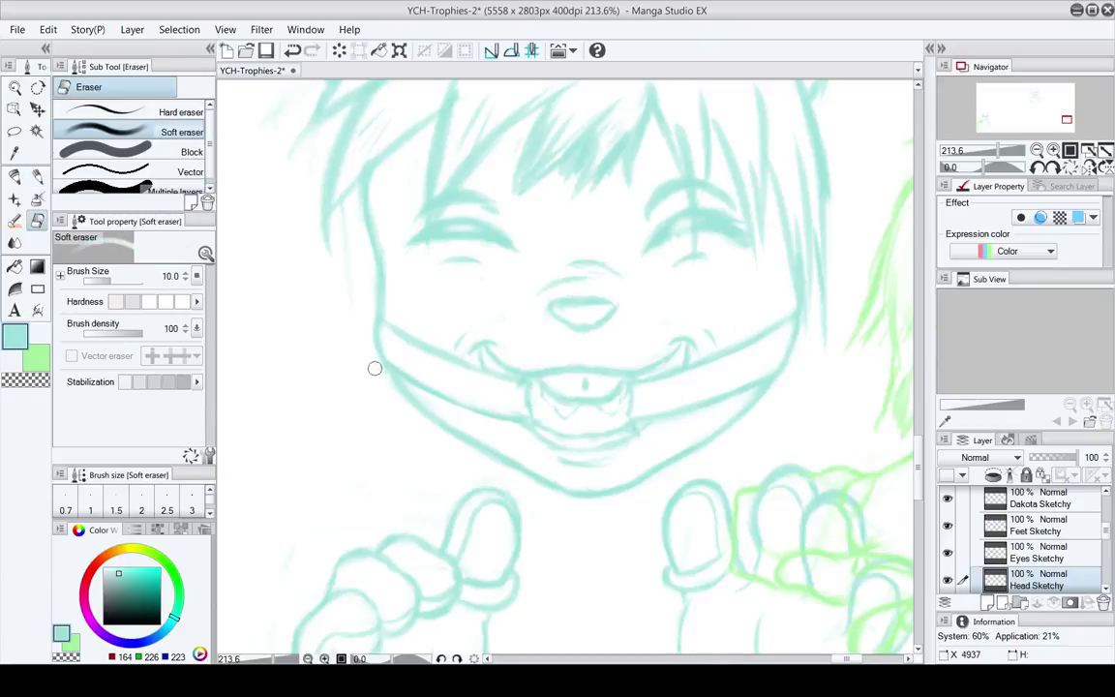
{"action": "left_click_drag", "start_coordinate": [674, 357], "coordinate": [612, 379]}
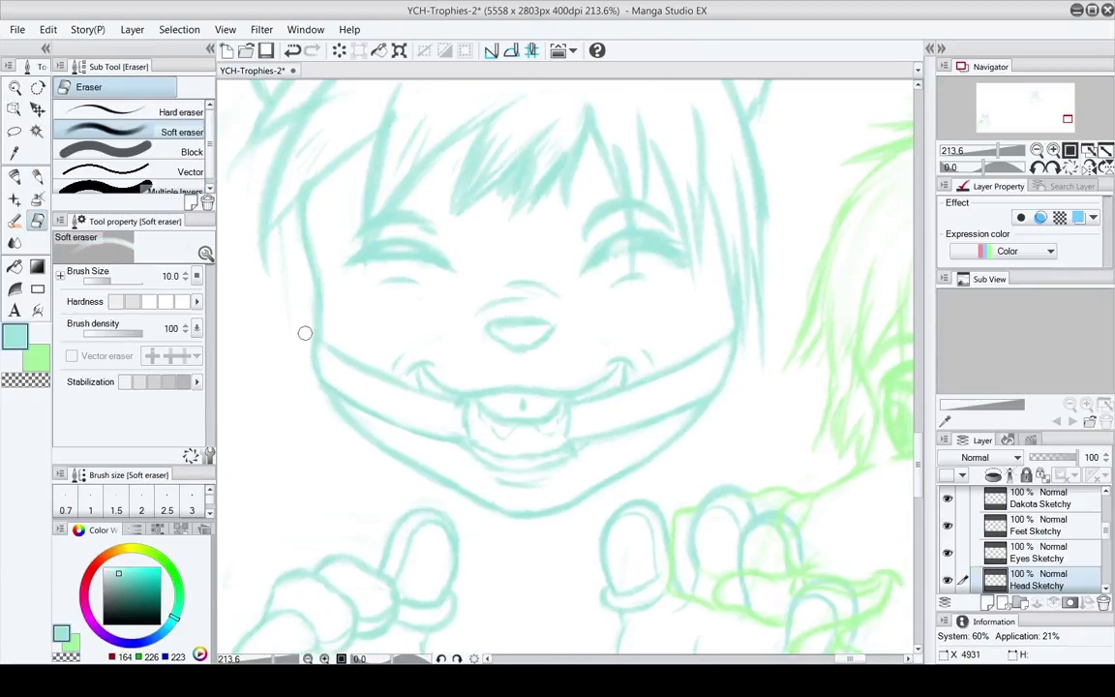
Erase the stray lines beside the left cheek and sketch the hair lock there with the Rough pencil
{"action": "left_click_drag", "start_coordinate": [279, 325], "coordinate": [298, 401]}
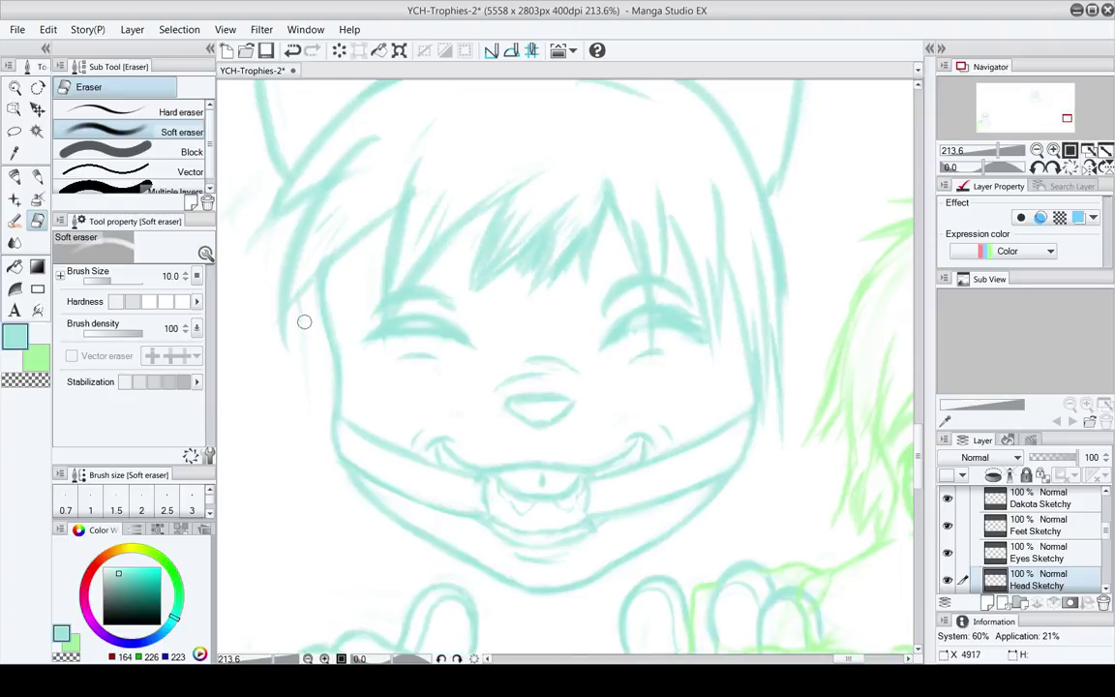
{"action": "left_click_drag", "start_coordinate": [354, 338], "coordinate": [371, 381]}
{"action": "key", "text": "p"}
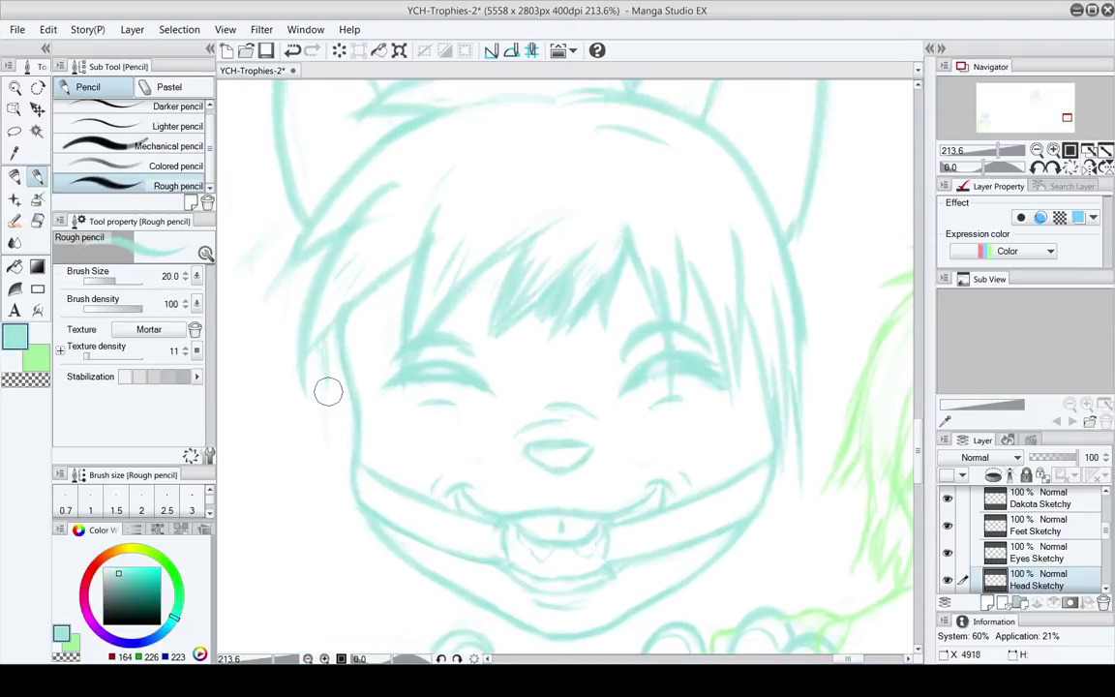
Sketch jagged fur tufts along the inner base of the right ear with the size 20 Rough pencil
{"action": "scroll", "coordinate": [371, 370], "scroll_direction": "up", "scroll_amount": 3}
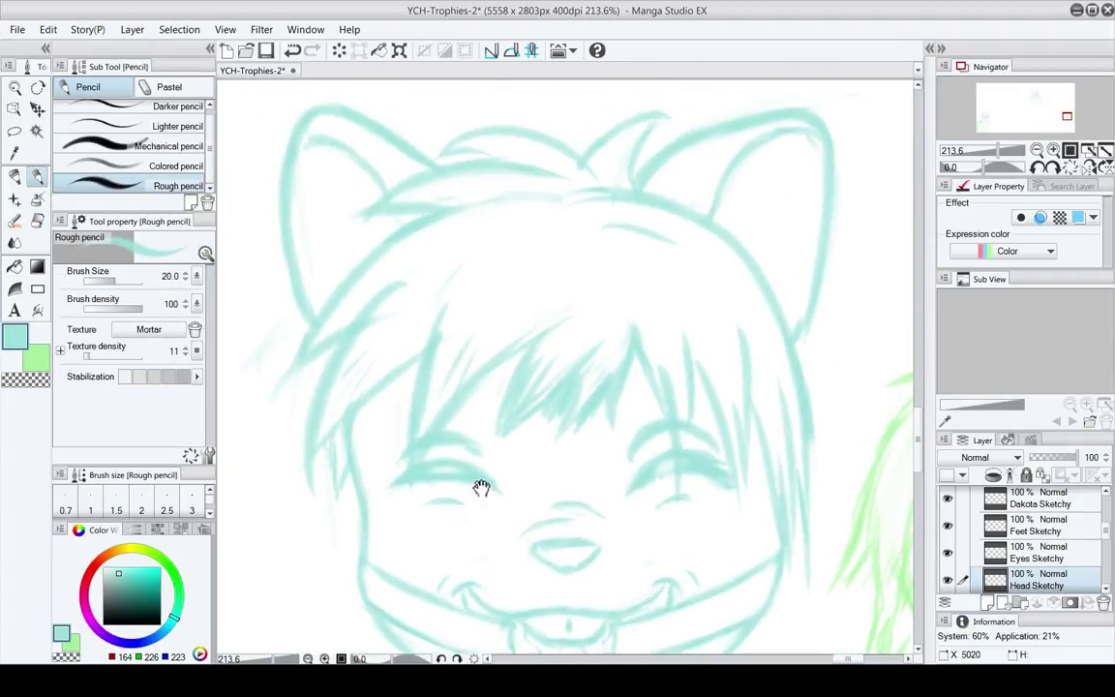
{"action": "left_click_drag", "start_coordinate": [586, 300], "coordinate": [455, 358]}
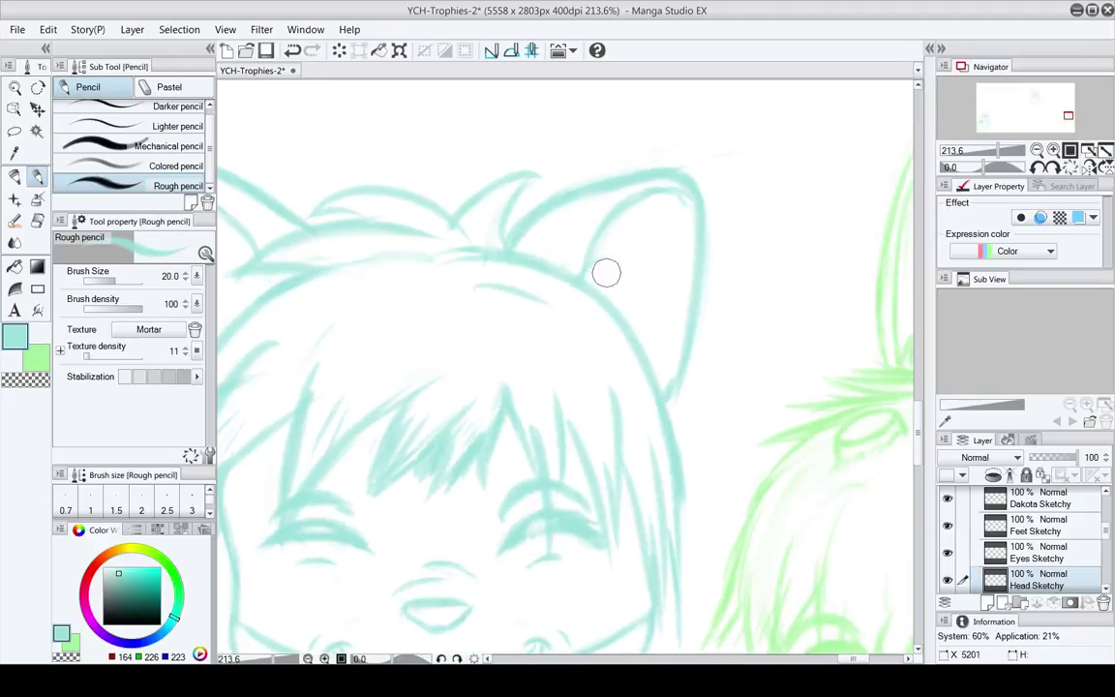
{"action": "mouse_move", "coordinate": [591, 274]}
{"action": "left_mouse_down"}
{"action": "mouse_move", "coordinate": [639, 281]}
{"action": "mouse_move", "coordinate": [632, 305]}
{"action": "mouse_move", "coordinate": [652, 293]}
{"action": "mouse_move", "coordinate": [643, 332]}
{"action": "left_mouse_up"}
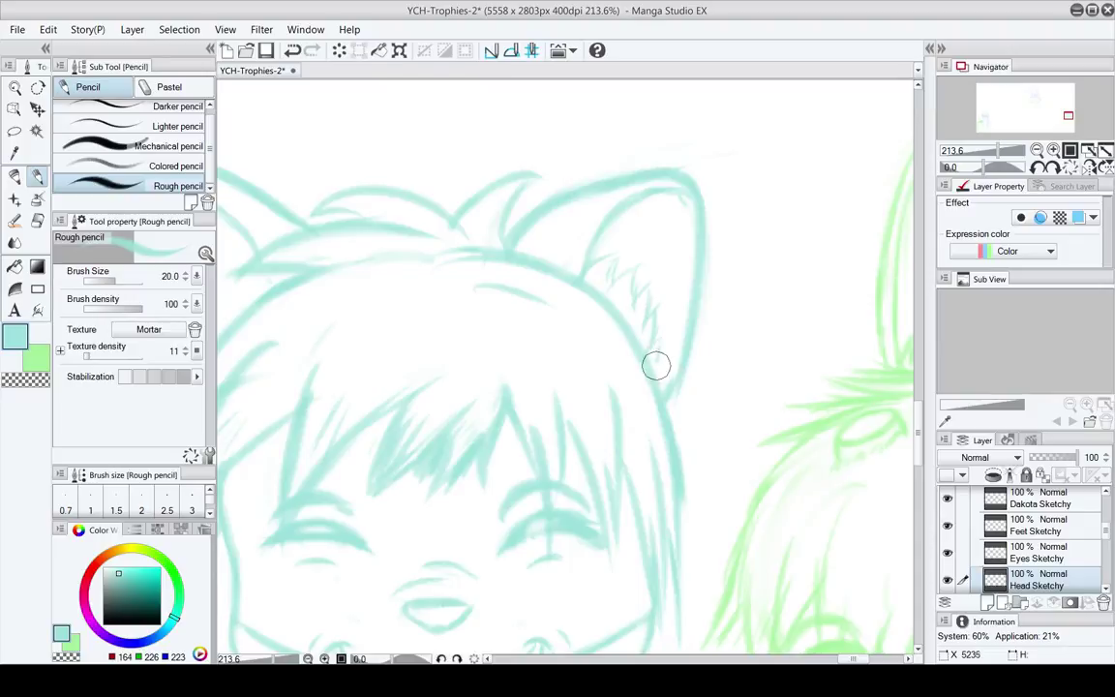
Sketch matching jagged fur tufts along the inner base of the left ear
{"action": "mouse_move", "coordinate": [510, 389]}
{"action": "left_mouse_down"}
{"action": "mouse_move", "coordinate": [684, 389]}
{"action": "mouse_move", "coordinate": [742, 416]}
{"action": "left_mouse_up"}
{"action": "left_click_drag", "start_coordinate": [460, 338], "coordinate": [491, 363]}
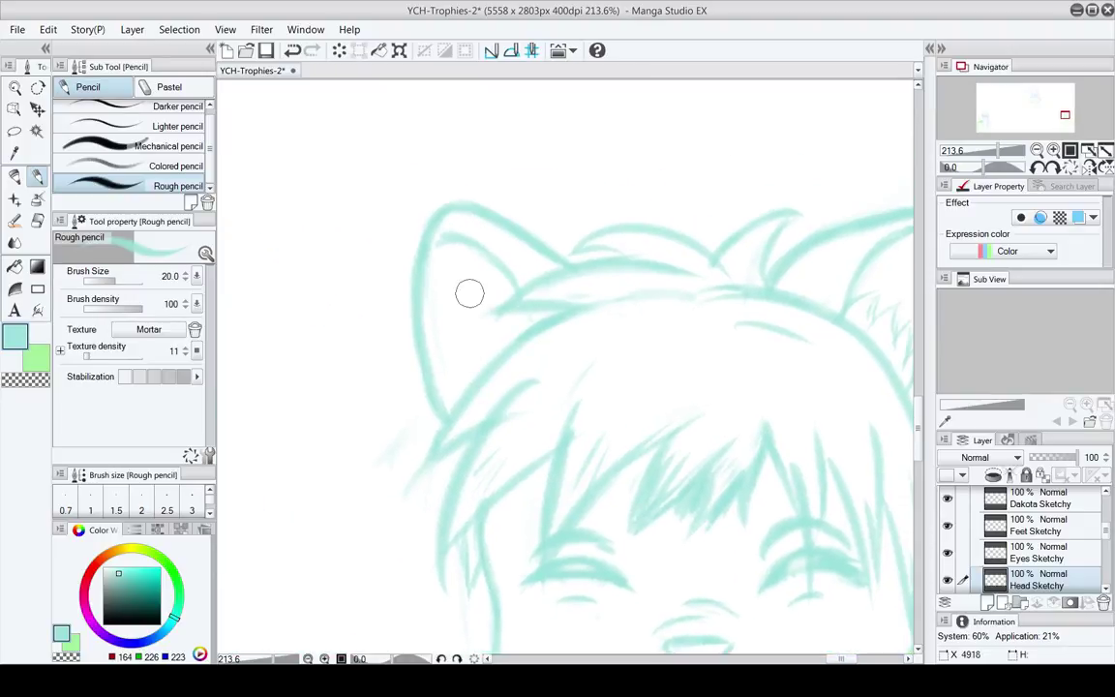
{"action": "key", "text": "e"}
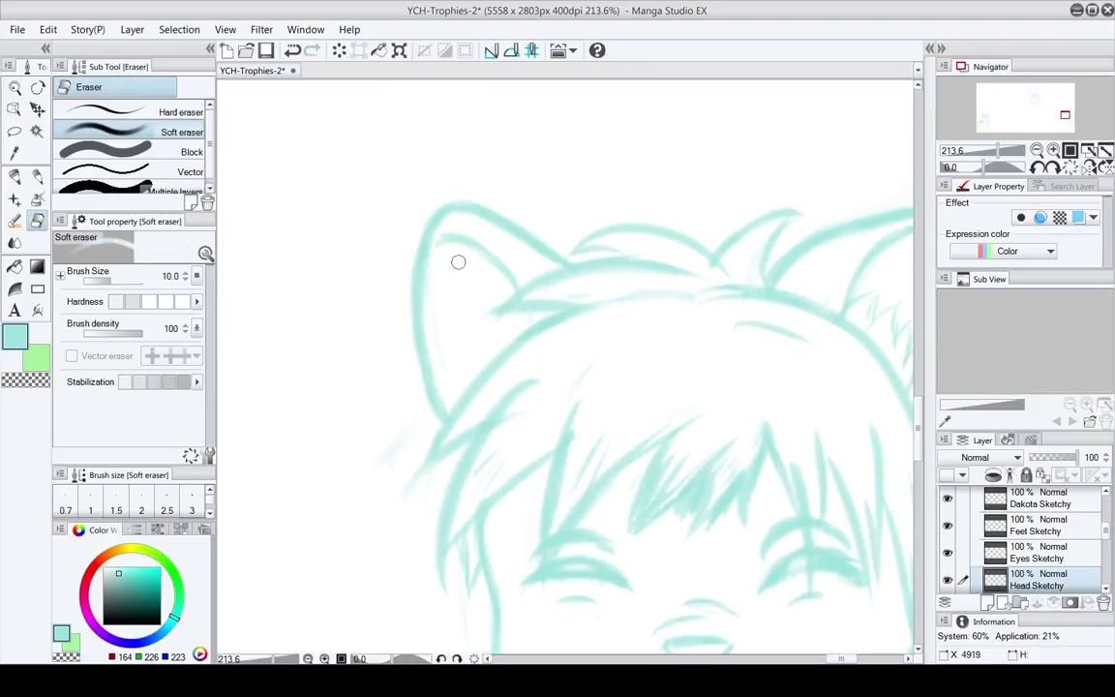
{"action": "key", "text": "p"}
{"action": "left_click_drag", "start_coordinate": [457, 393], "coordinate": [448, 409]}
{"action": "left_click_drag", "start_coordinate": [456, 366], "coordinate": [448, 385]}
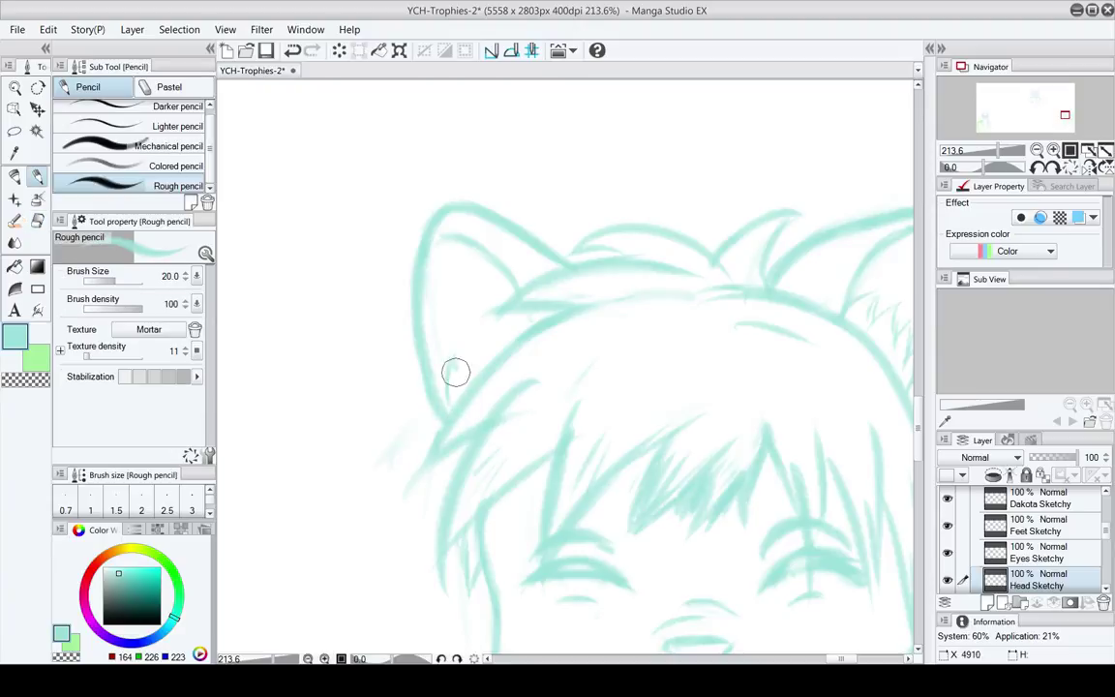
{"action": "mouse_move", "coordinate": [463, 339]}
{"action": "left_mouse_down"}
{"action": "mouse_move", "coordinate": [492, 348]}
{"action": "mouse_move", "coordinate": [497, 322]}
{"action": "mouse_move", "coordinate": [499, 356]}
{"action": "left_mouse_up"}
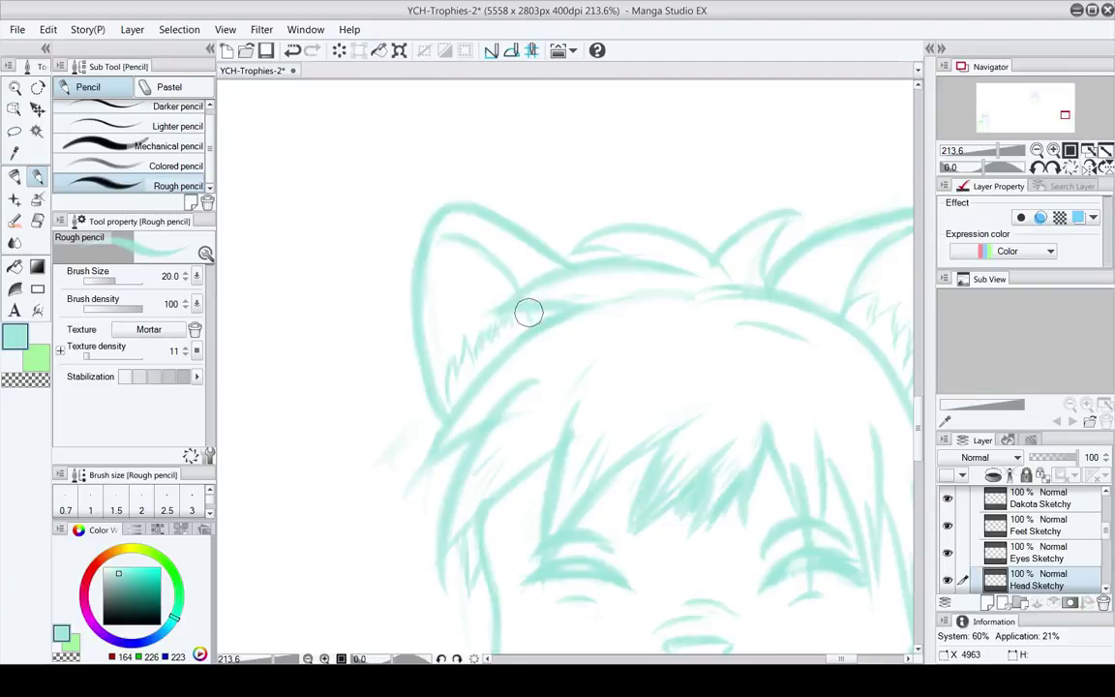
Rework the left ear's fur tufts where they meet the hair, alternating the Soft eraser and Rough pencil
{"action": "key", "text": "e"}
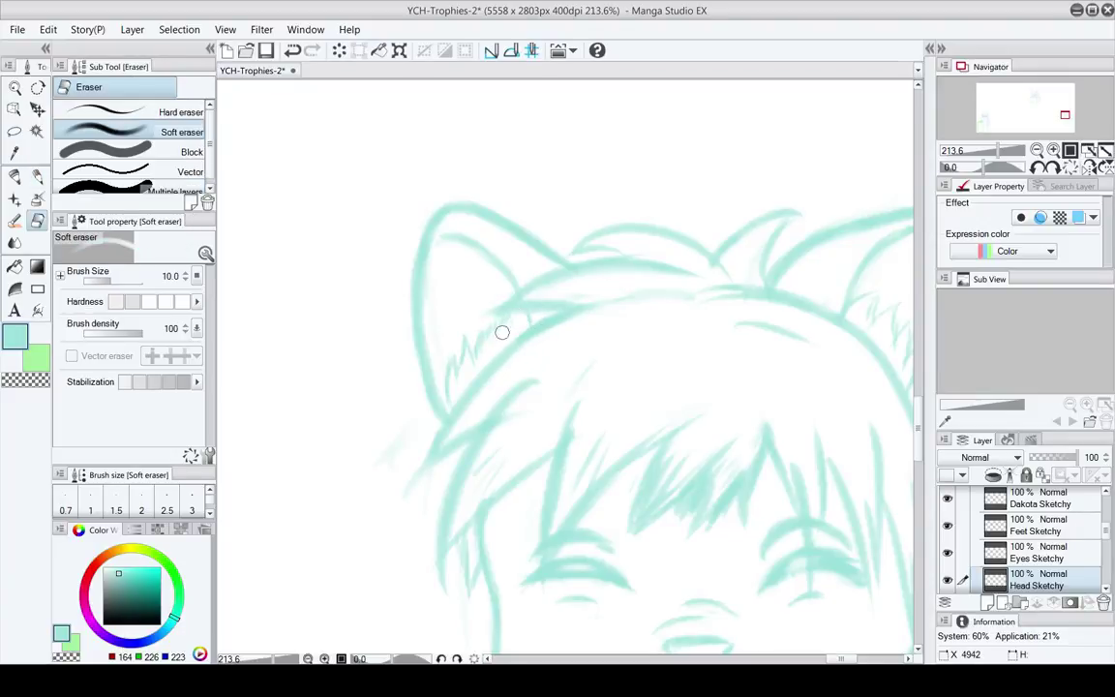
{"action": "key", "text": "p"}
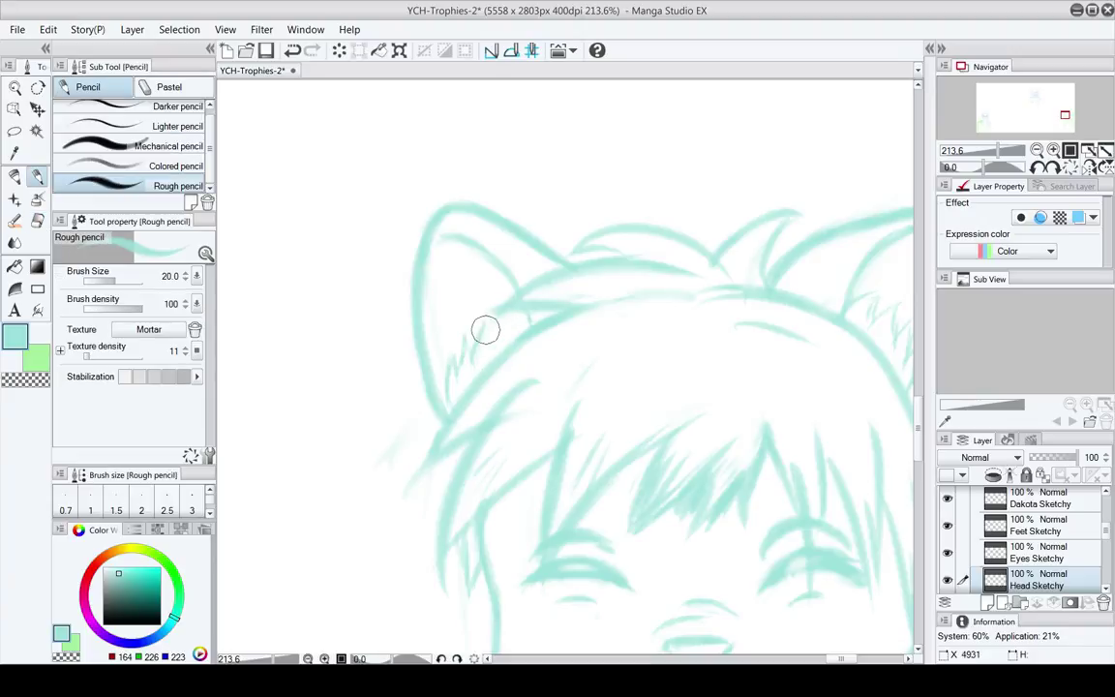
{"action": "mouse_move", "coordinate": [504, 328]}
{"action": "left_mouse_down"}
{"action": "mouse_move", "coordinate": [472, 383]}
{"action": "mouse_move", "coordinate": [453, 382]}
{"action": "mouse_move", "coordinate": [465, 355]}
{"action": "mouse_move", "coordinate": [467, 378]}
{"action": "mouse_move", "coordinate": [454, 370]}
{"action": "mouse_move", "coordinate": [451, 390]}
{"action": "mouse_move", "coordinate": [457, 356]}
{"action": "mouse_move", "coordinate": [447, 404]}
{"action": "mouse_move", "coordinate": [449, 390]}
{"action": "mouse_move", "coordinate": [460, 414]}
{"action": "mouse_move", "coordinate": [436, 389]}
{"action": "mouse_move", "coordinate": [448, 462]}
{"action": "left_mouse_up"}
{"action": "key", "text": "e"}
{"action": "key", "text": "p"}
{"action": "key", "text": "e"}
{"action": "key", "text": "p"}
{"action": "key", "text": "e"}
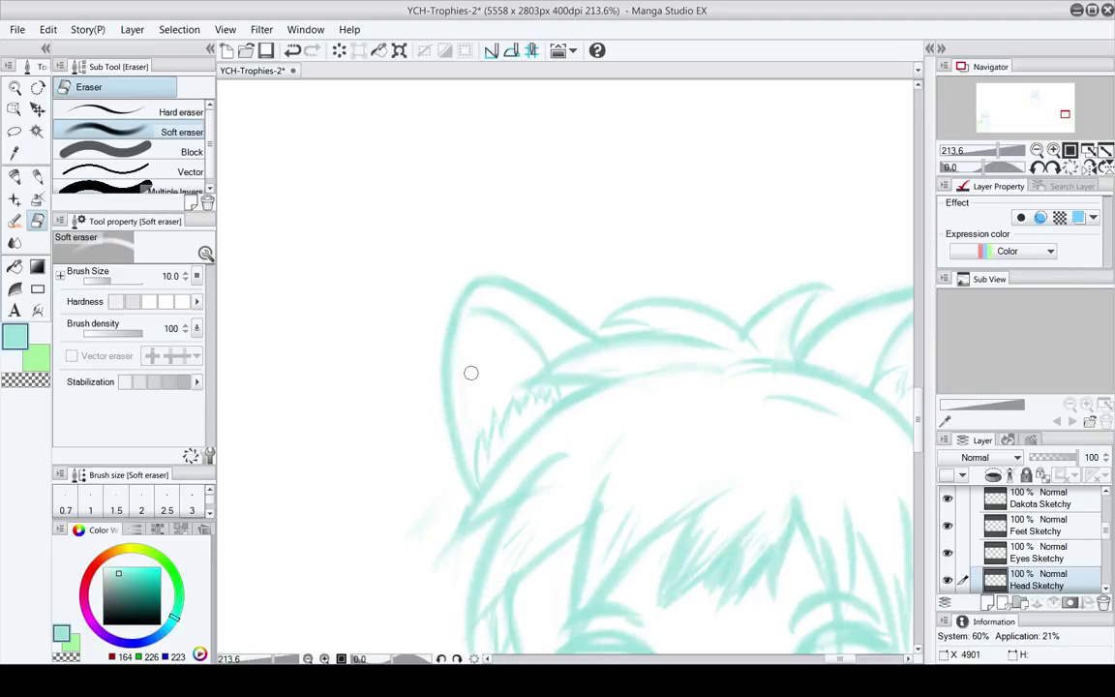
Thin the right ear's upper outline with the Soft eraser and redraw it with the Rough pencil
{"action": "left_click_drag", "start_coordinate": [503, 364], "coordinate": [399, 321]}
{"action": "left_click_drag", "start_coordinate": [577, 369], "coordinate": [436, 304]}
{"action": "left_click_drag", "start_coordinate": [629, 217], "coordinate": [694, 249]}
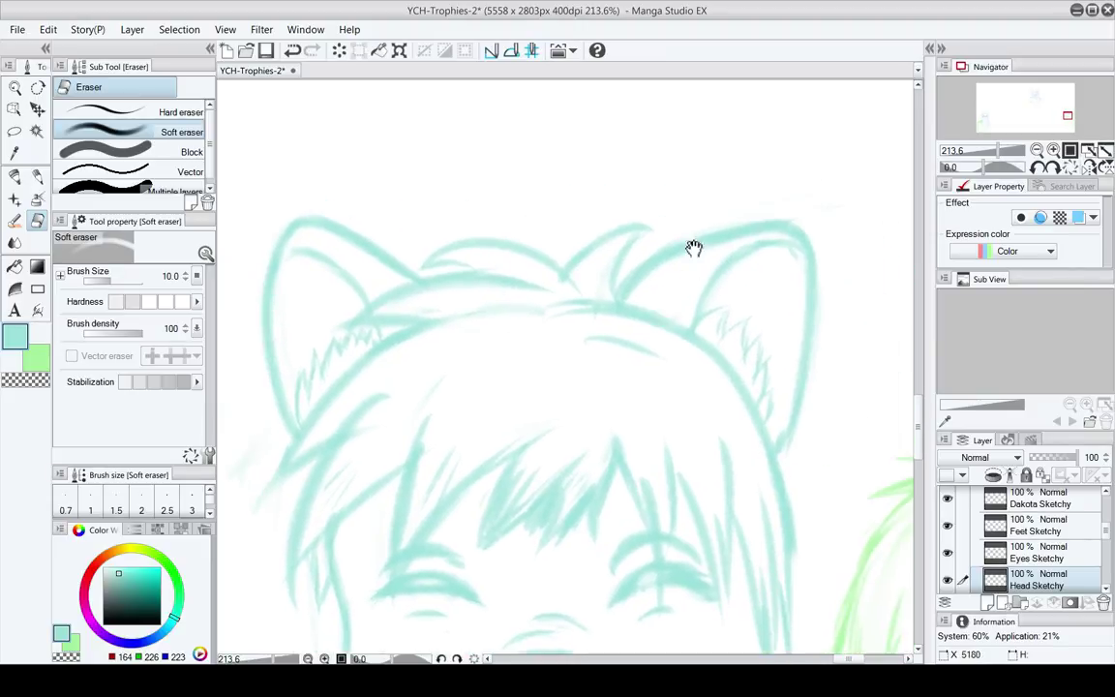
{"action": "left_click_drag", "start_coordinate": [748, 223], "coordinate": [731, 240]}
{"action": "key", "text": "p"}
{"action": "mouse_move", "coordinate": [664, 256]}
{"action": "left_mouse_down"}
{"action": "mouse_move", "coordinate": [774, 232]}
{"action": "mouse_move", "coordinate": [676, 274]}
{"action": "left_mouse_up"}
{"action": "key", "text": "e"}
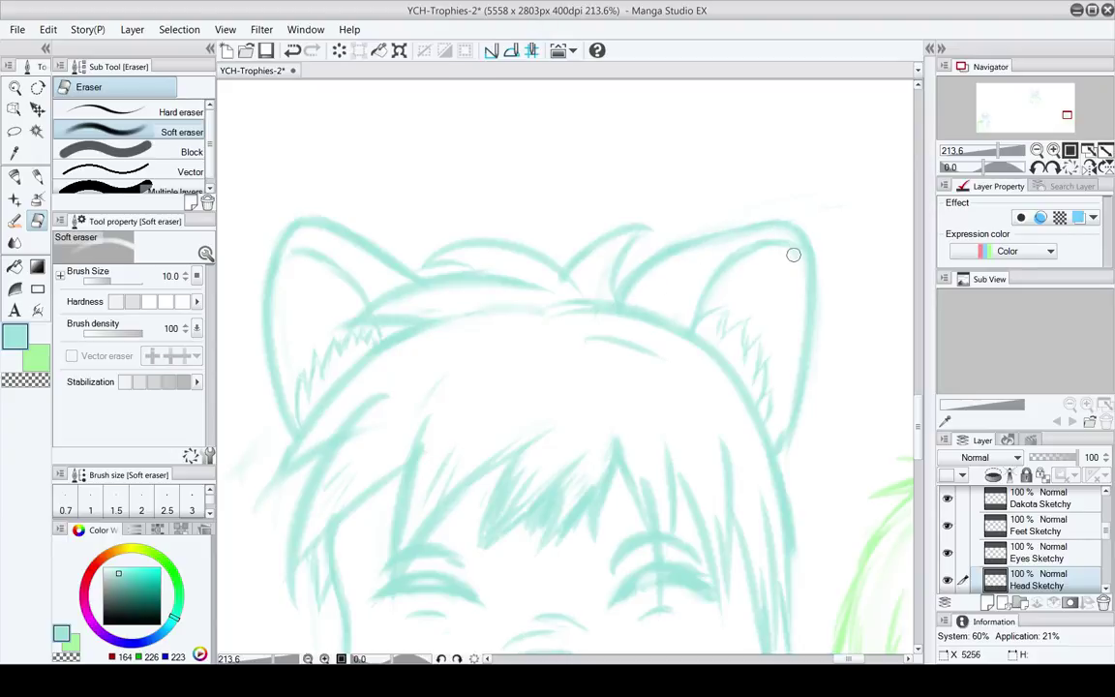
On the Eyes Sketchy layer, thicken the left eyebrow with the size 20 Rough pencil, undoing the unwanted strokes
{"action": "scroll", "coordinate": [738, 261], "scroll_direction": "down", "scroll_amount": 5}
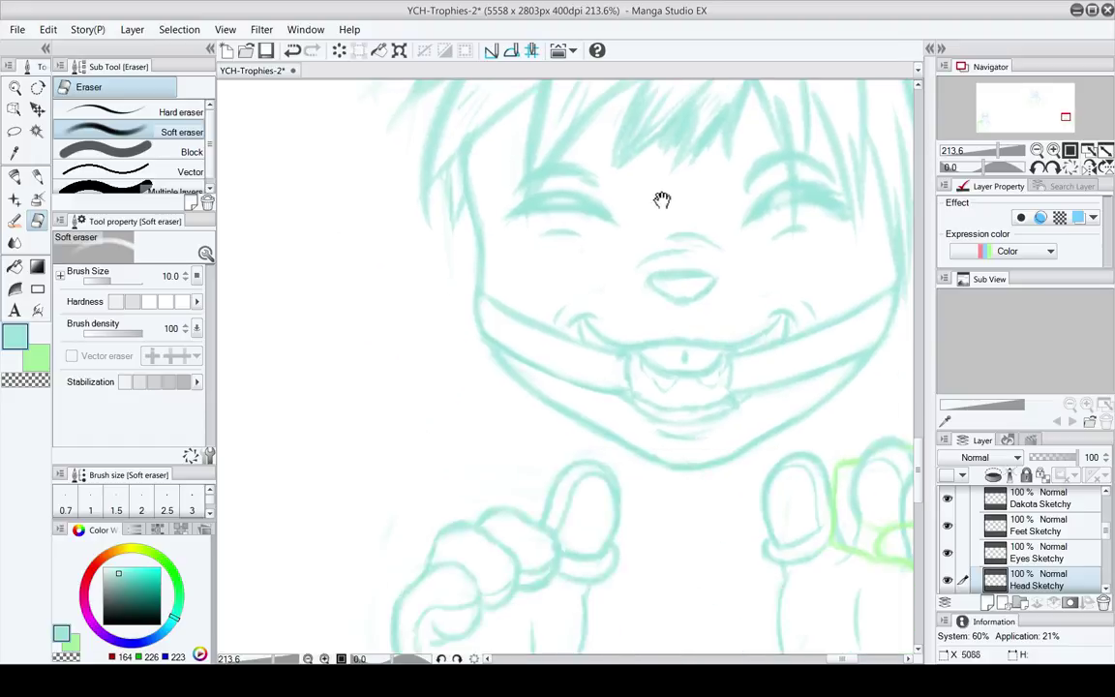
{"action": "left_click", "coordinate": [12, 88]}
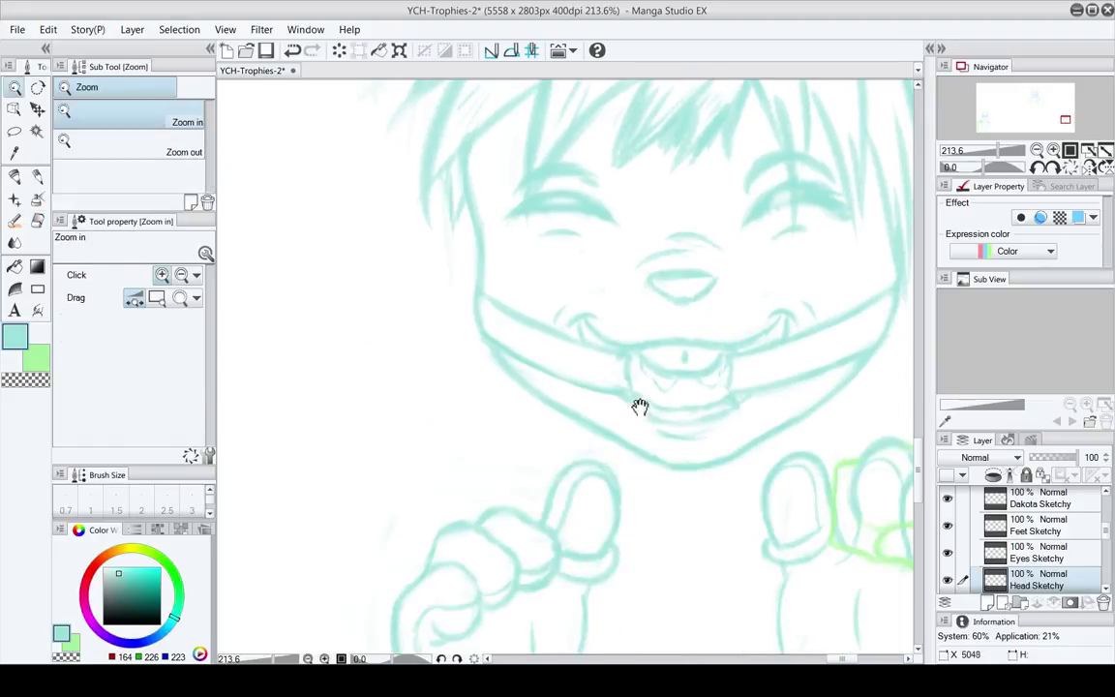
{"action": "left_click_drag", "start_coordinate": [666, 392], "coordinate": [573, 350]}
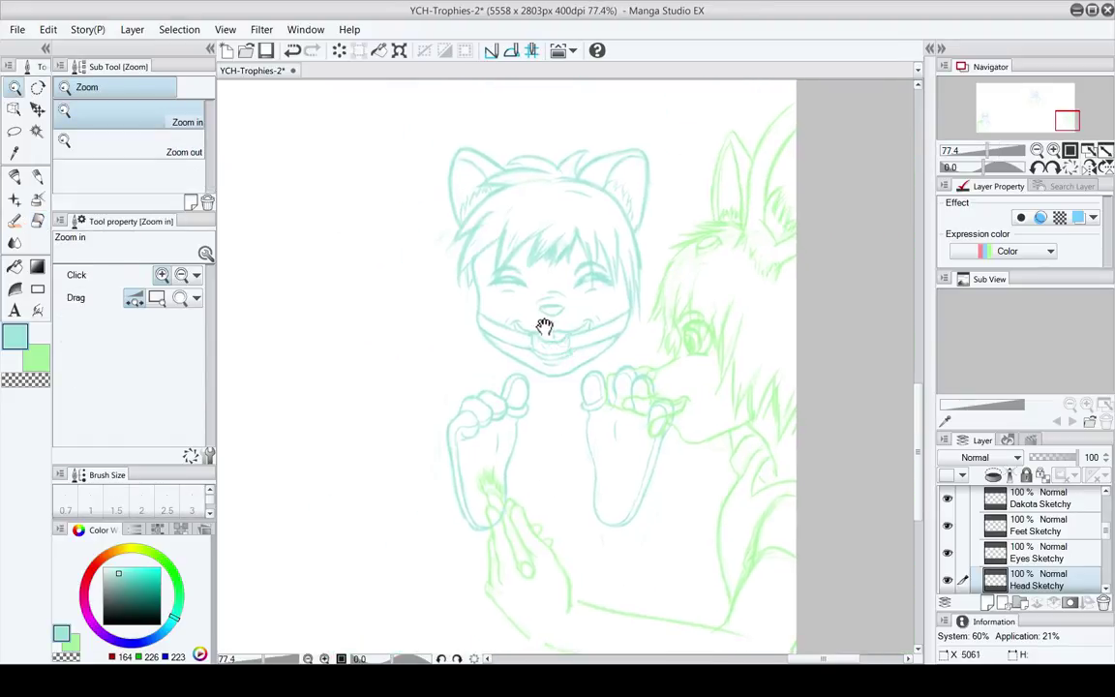
{"action": "scroll", "coordinate": [548, 297], "scroll_direction": "up", "scroll_amount": 3}
{"action": "left_click", "coordinate": [1029, 564]}
{"action": "key", "text": "p"}
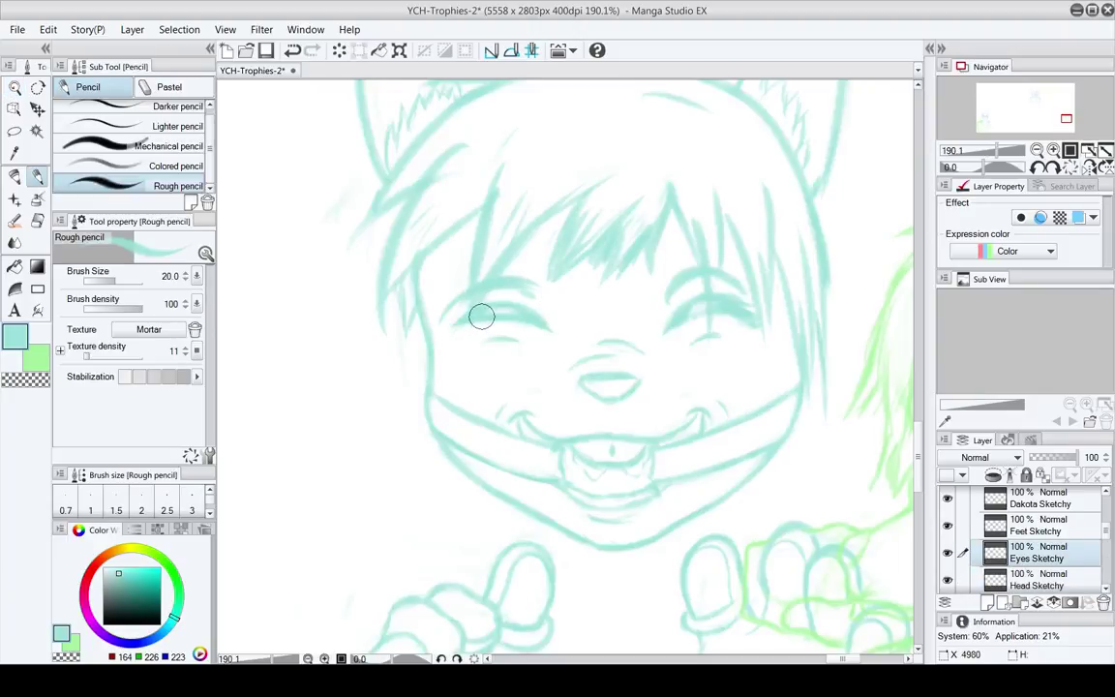
{"action": "key", "text": "ctrl+z"}
{"action": "mouse_move", "coordinate": [436, 322]}
{"action": "left_mouse_down"}
{"action": "mouse_move", "coordinate": [527, 306]}
{"action": "mouse_move", "coordinate": [486, 313]}
{"action": "mouse_move", "coordinate": [479, 281]}
{"action": "mouse_move", "coordinate": [513, 311]}
{"action": "mouse_move", "coordinate": [474, 287]}
{"action": "left_mouse_up"}
{"action": "key", "text": "ctrl+z"}
{"action": "key", "text": "ctrl+z"}
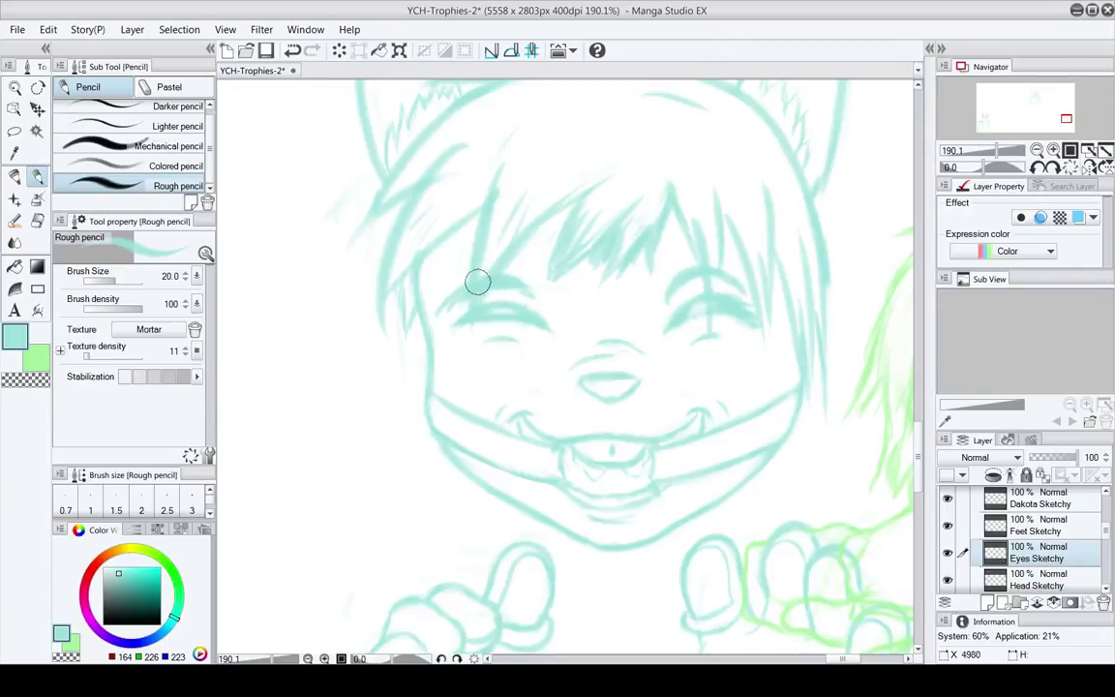
{"action": "key", "text": "e"}
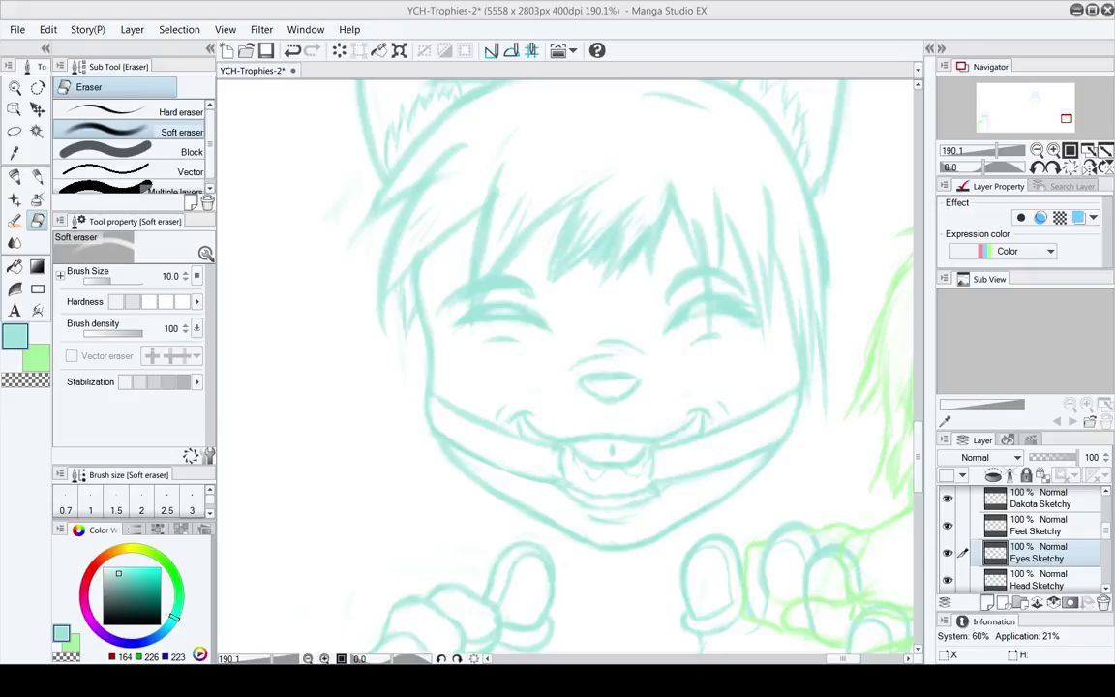
Thicken and reshape the right eyebrow to match the left one using the Rough pencil and Soft eraser
{"action": "mouse_move", "coordinate": [588, 450]}
{"action": "left_mouse_down"}
{"action": "mouse_move", "coordinate": [558, 385]}
{"action": "mouse_move", "coordinate": [530, 434]}
{"action": "left_mouse_up"}
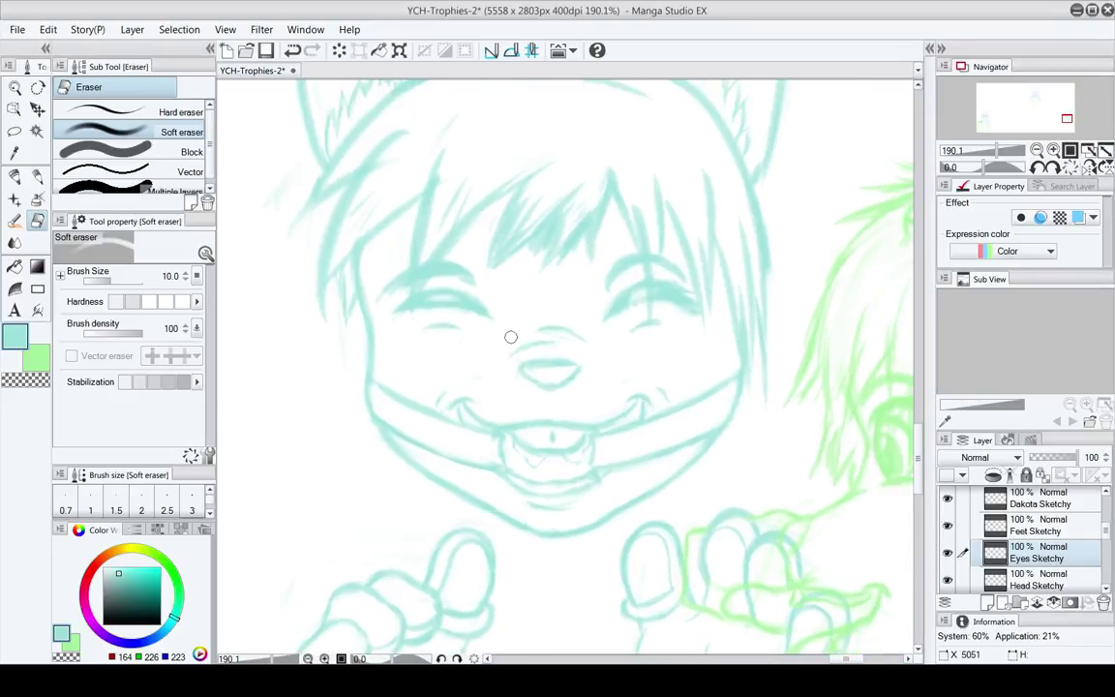
{"action": "key", "text": "p"}
{"action": "key", "text": "e"}
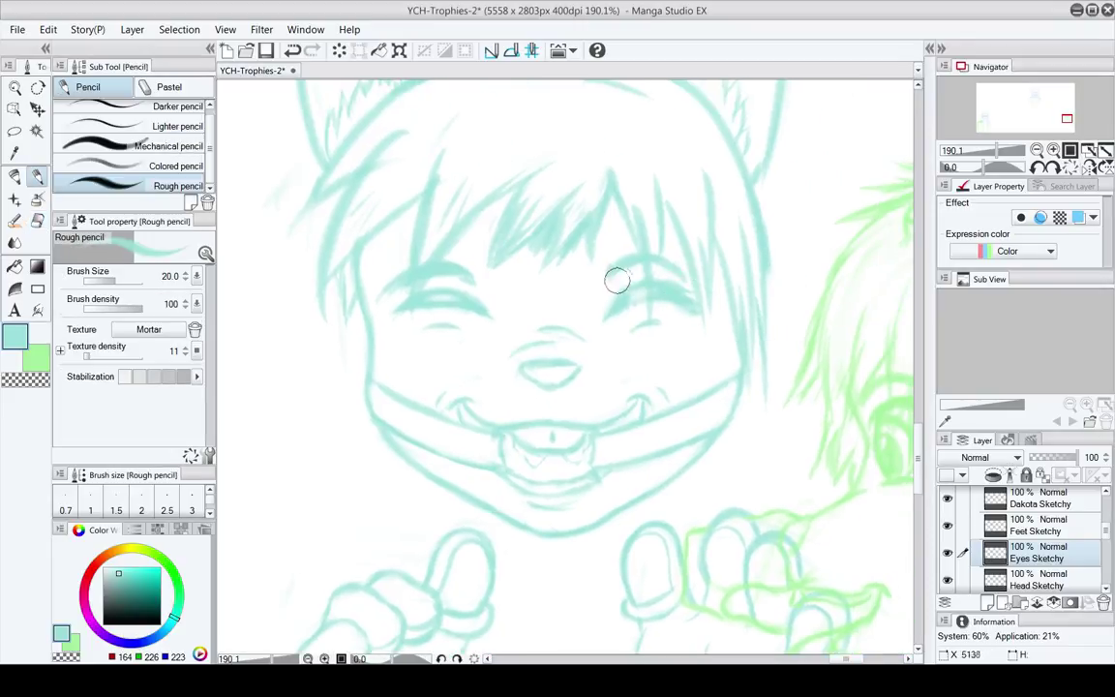
{"action": "key", "text": "p"}
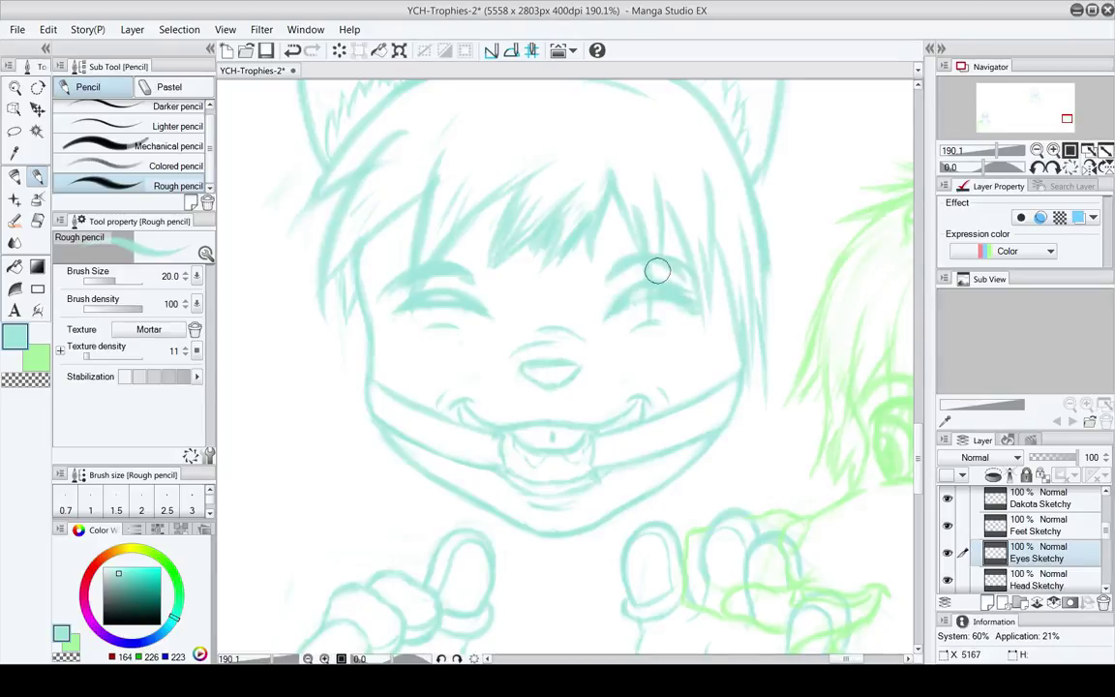
{"action": "key", "text": "e"}
{"action": "key", "text": "p"}
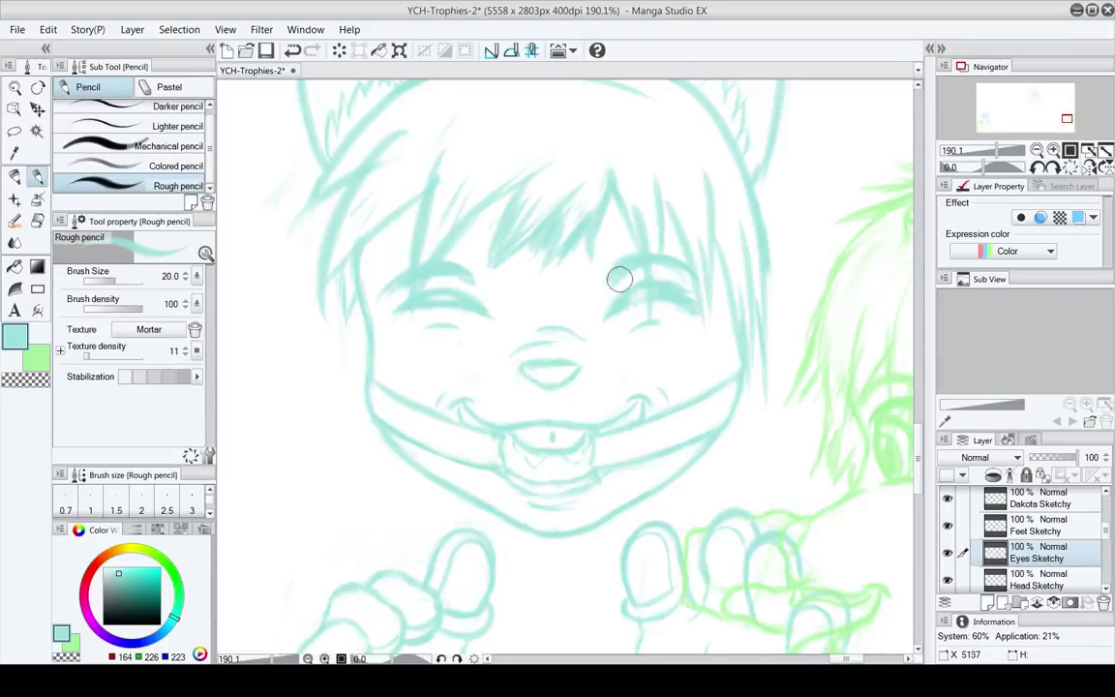
{"action": "key", "text": "e"}
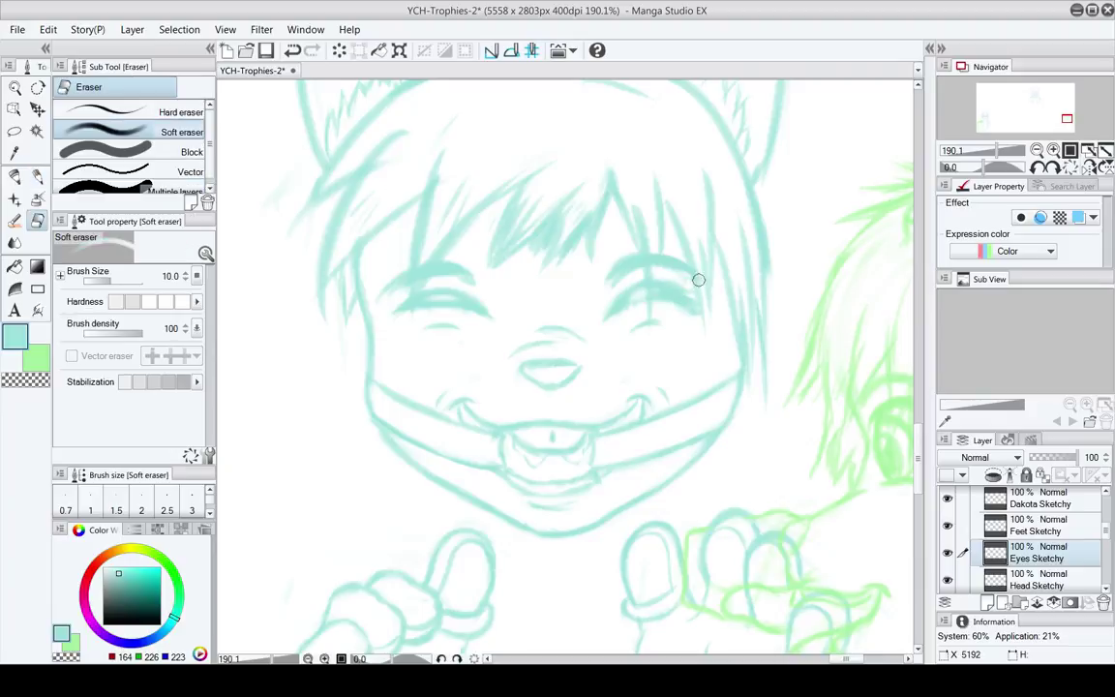
Touch up the outer end of the right eyebrow with the Rough pencil and Soft eraser
{"action": "key", "text": "p"}
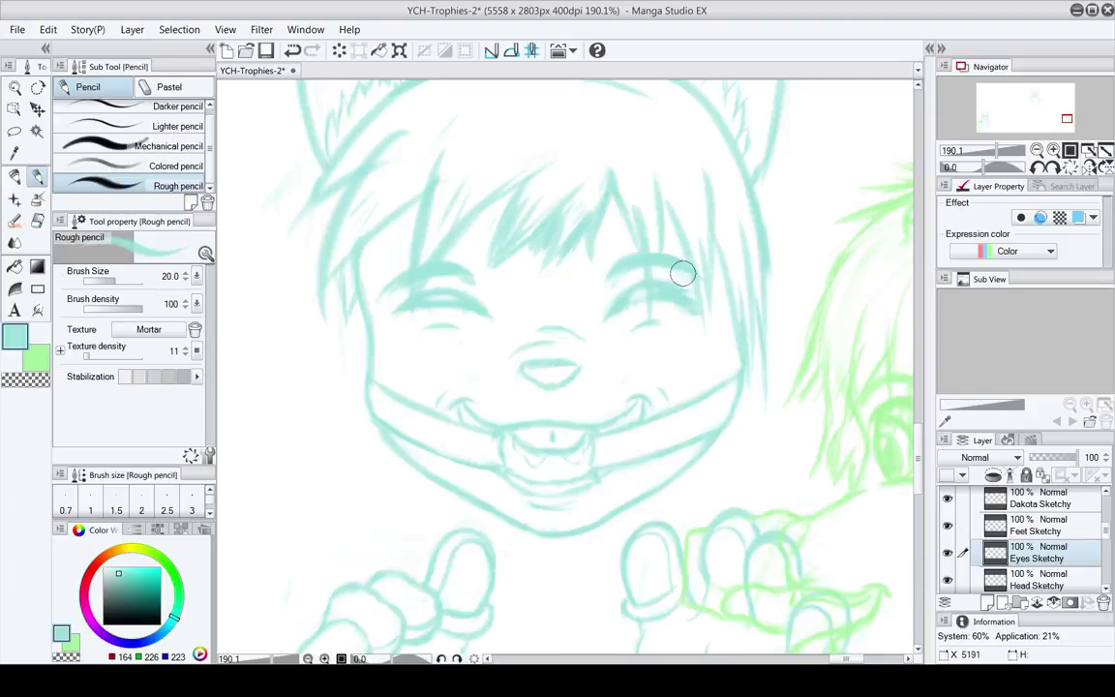
{"action": "key", "text": "e"}
{"action": "key", "text": "p"}
Refine the inner ends of the left eyebrow and closed eyelid, alternating the Soft eraser and Rough pencil
{"action": "left_click_drag", "start_coordinate": [483, 299], "coordinate": [505, 310]}
{"action": "key", "text": "e"}
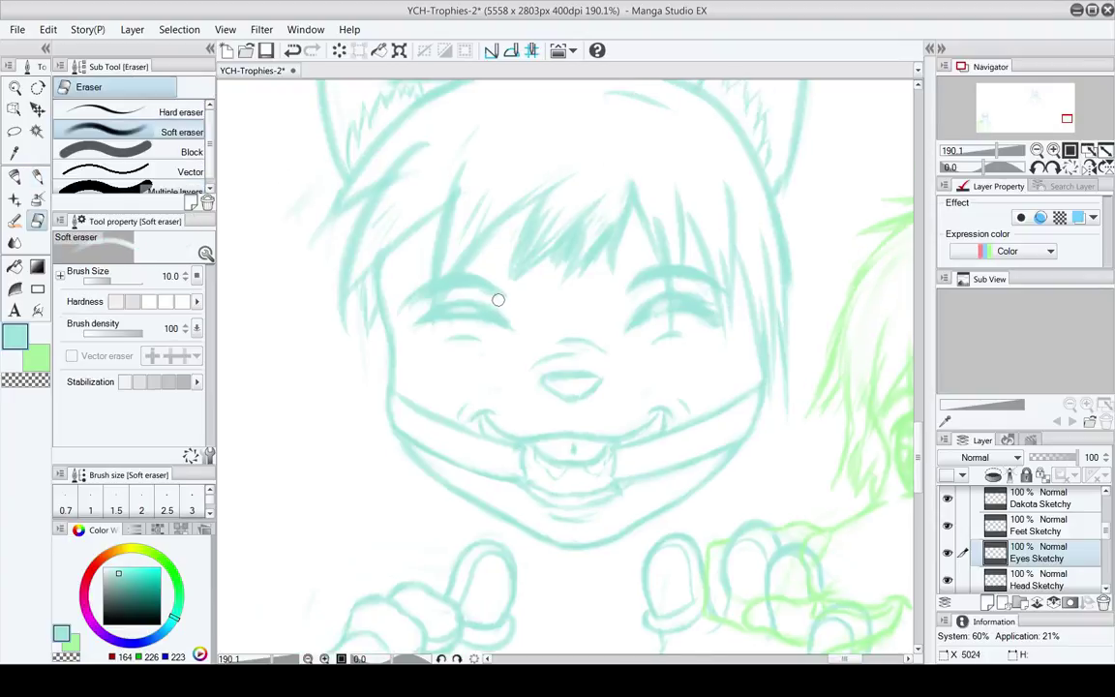
{"action": "key", "text": "p"}
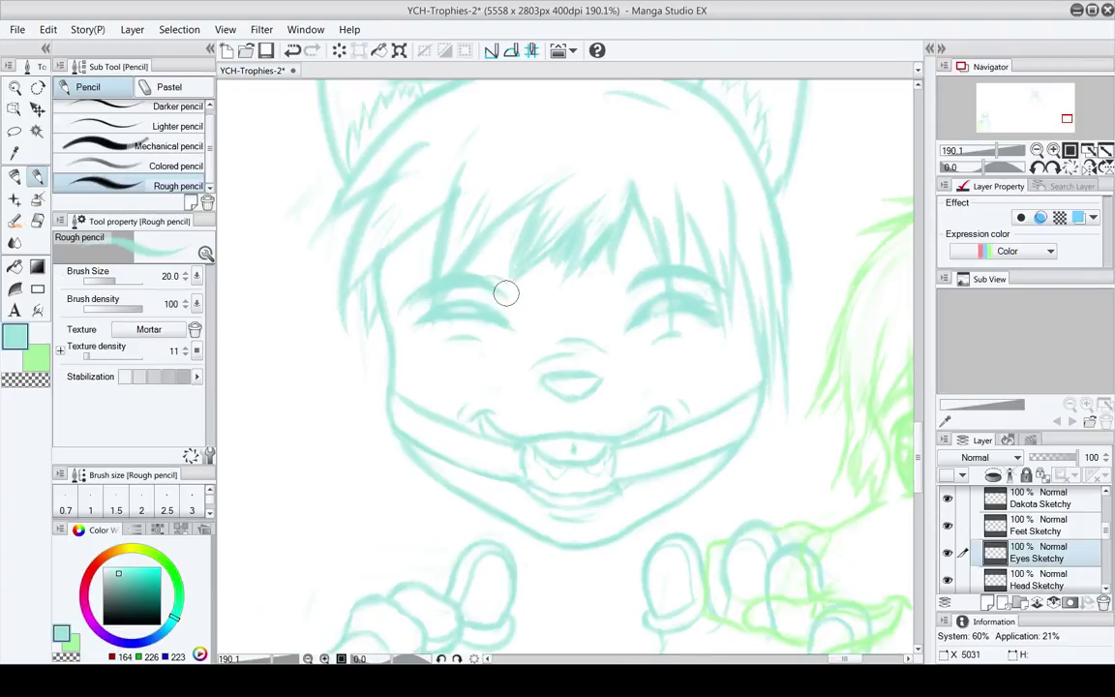
{"action": "key", "text": "e"}
{"action": "key", "text": "p"}
{"action": "key", "text": "e"}
{"action": "key", "text": "p"}
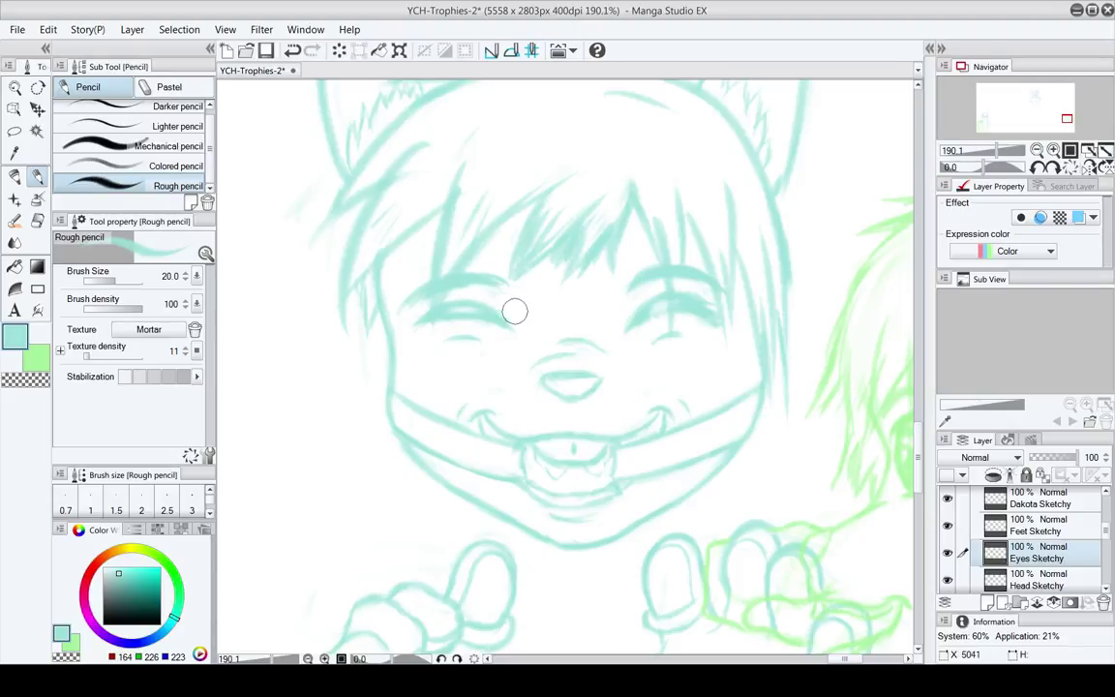
{"action": "key", "text": "e"}
{"action": "key", "text": "p"}
Clean up the upper and lower edges of the left eyebrow and redraw its outer end with the Rough pencil
{"action": "left_click_drag", "start_coordinate": [657, 319], "coordinate": [595, 311]}
{"action": "key", "text": "e"}
{"action": "key", "text": "p"}
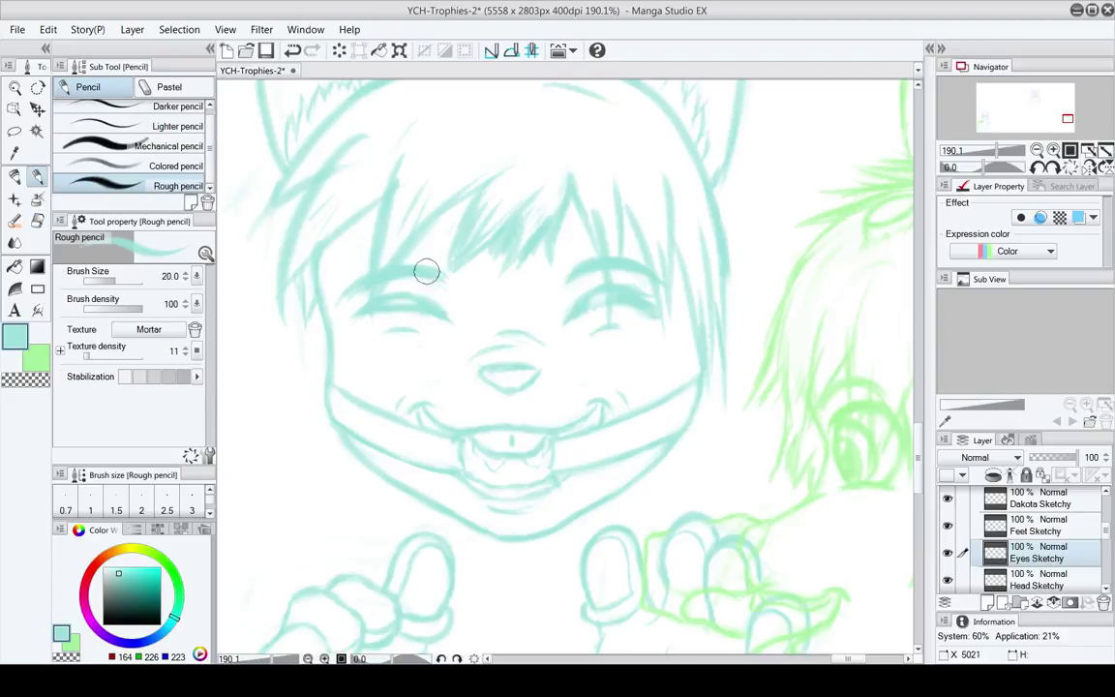
{"action": "left_click_drag", "start_coordinate": [405, 296], "coordinate": [373, 287]}
{"action": "key", "text": "e"}
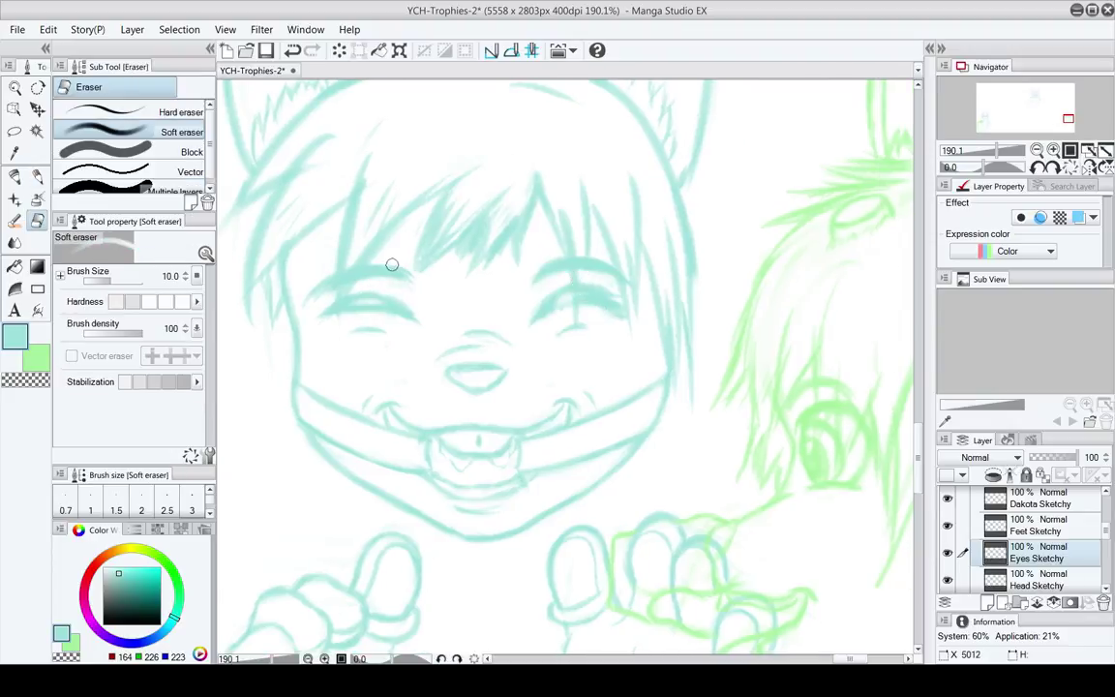
{"action": "key", "text": "p"}
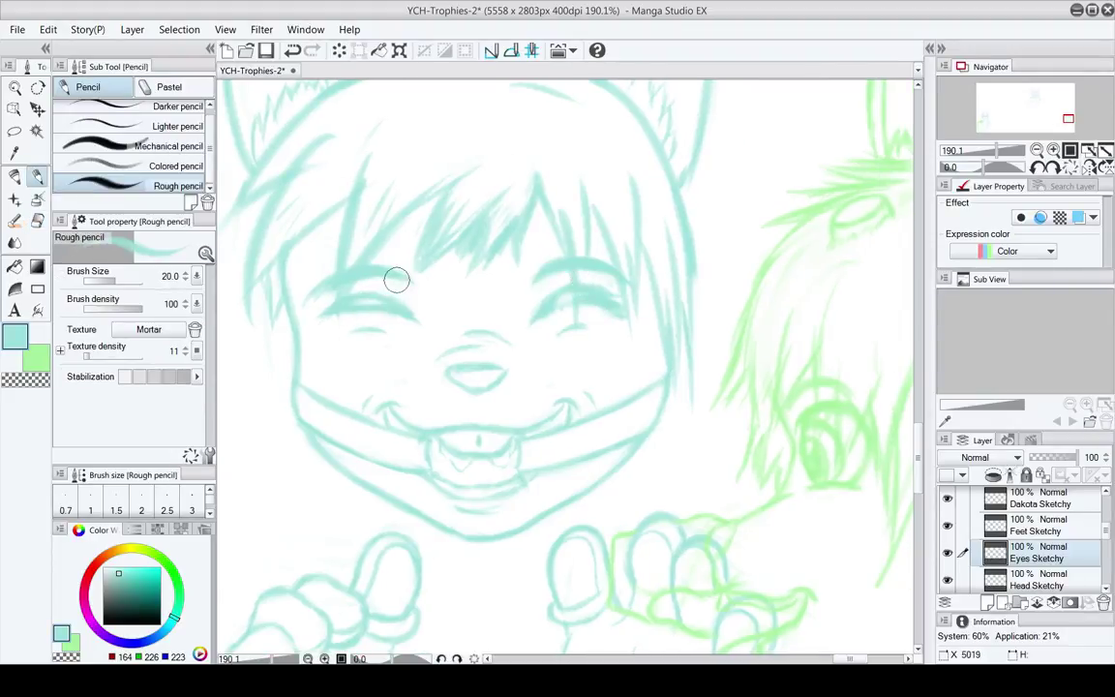
{"action": "left_click_drag", "start_coordinate": [371, 291], "coordinate": [398, 301]}
{"action": "key", "text": "e"}
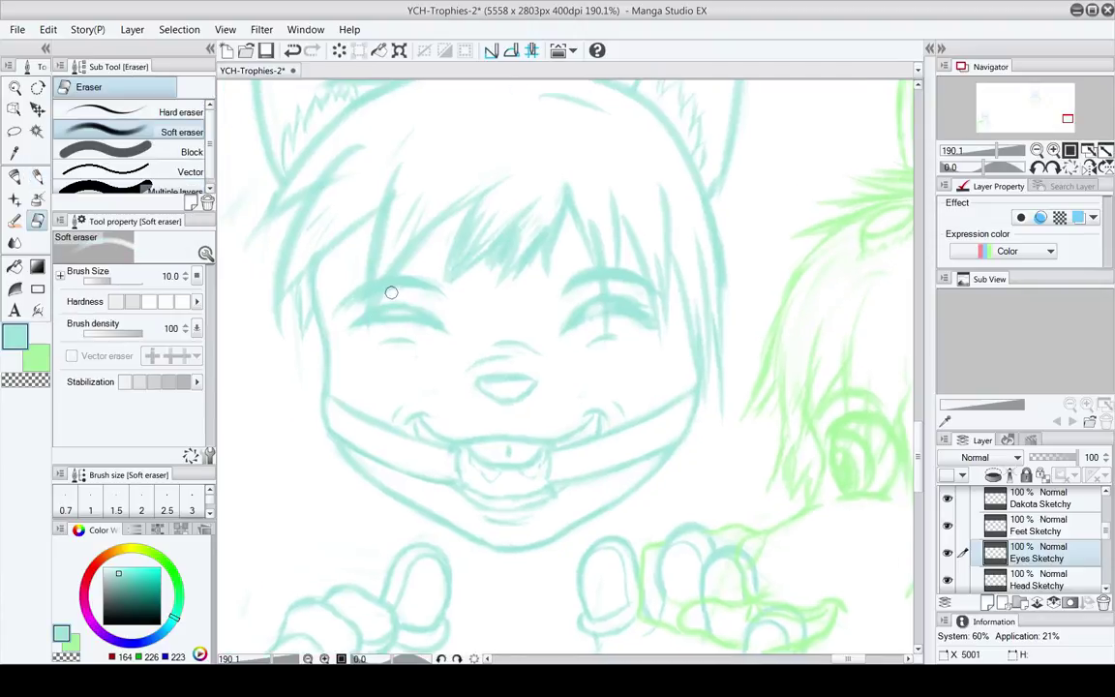
{"action": "key", "text": "p"}
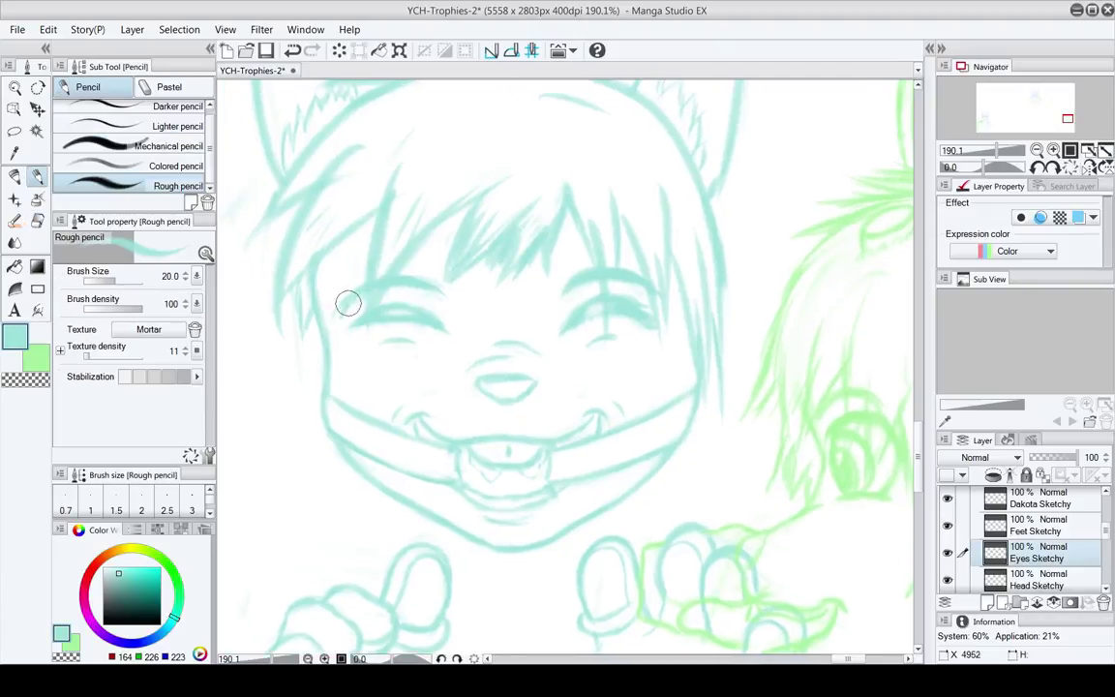
Erase stray marks between the right eyebrow and eyelid and darken the closed lid with the Rough pencil
{"action": "left_click_drag", "start_coordinate": [613, 322], "coordinate": [583, 319]}
{"action": "key", "text": "e"}
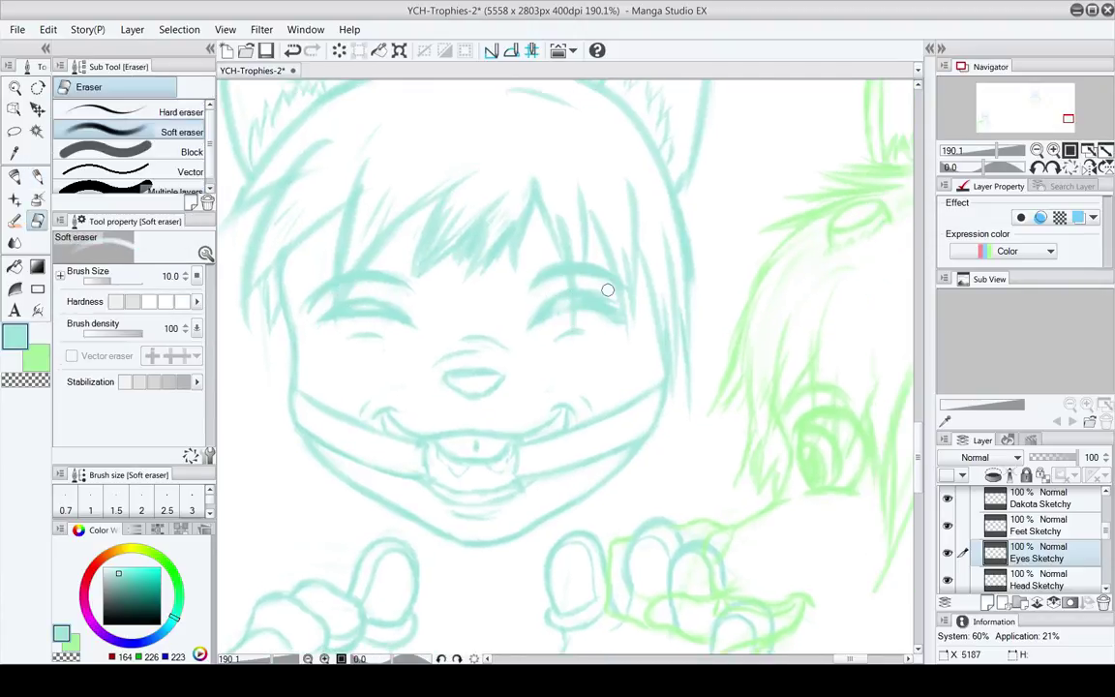
{"action": "key", "text": "p"}
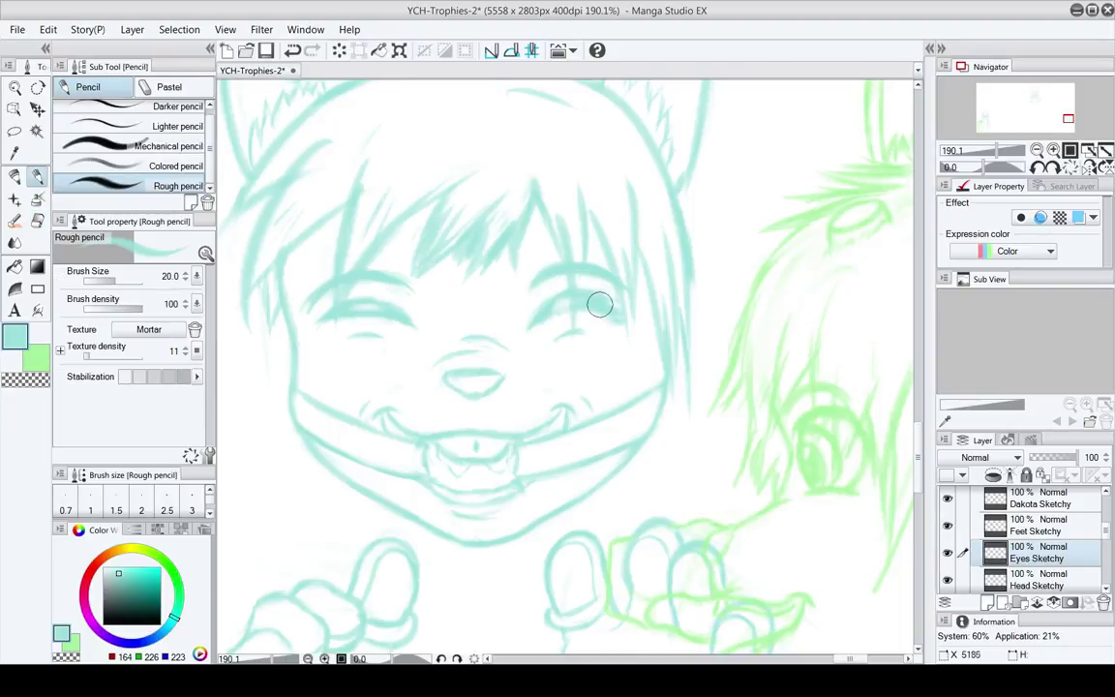
{"action": "key", "text": "e"}
{"action": "left_click_drag", "start_coordinate": [554, 396], "coordinate": [577, 361]}
{"action": "key", "text": "p"}
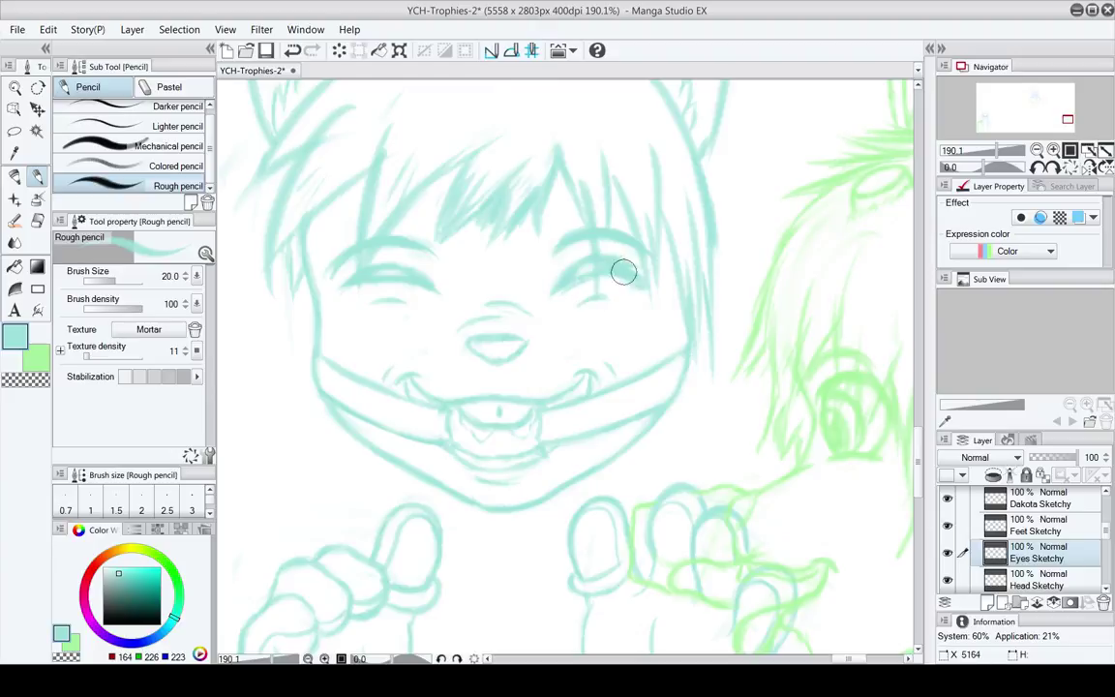
Rework the left closed eye's outer corner, adding lash strokes with the Rough pencil
{"action": "left_click_drag", "start_coordinate": [368, 238], "coordinate": [393, 258]}
{"action": "key", "text": "e"}
{"action": "key", "text": "p"}
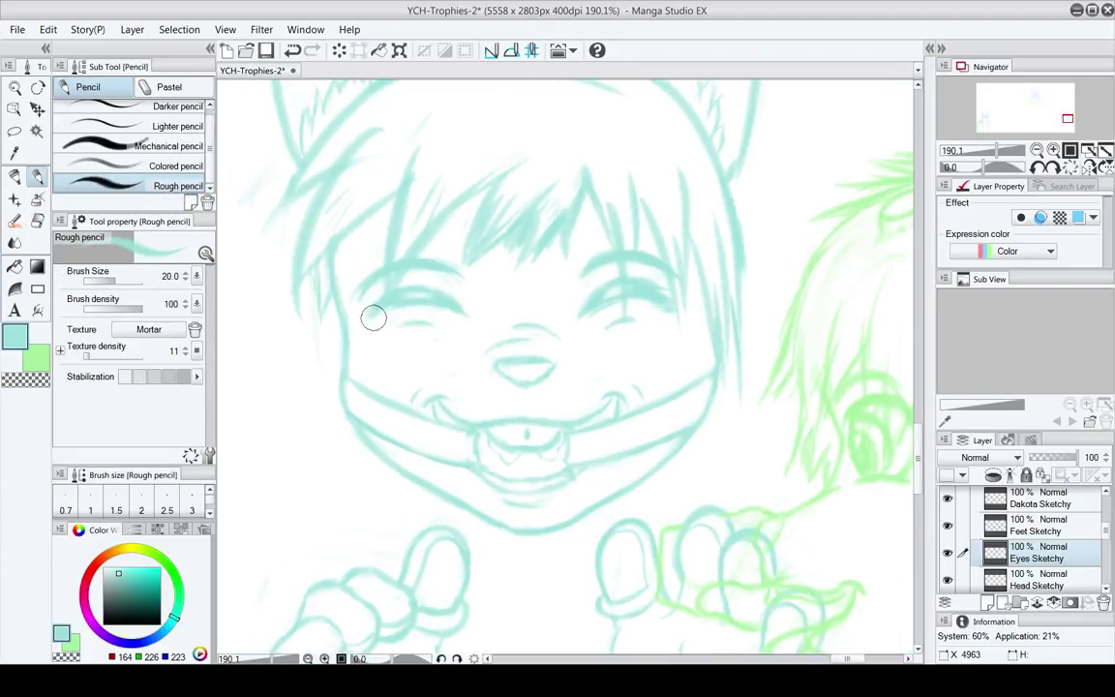
{"action": "left_click_drag", "start_coordinate": [433, 339], "coordinate": [453, 326]}
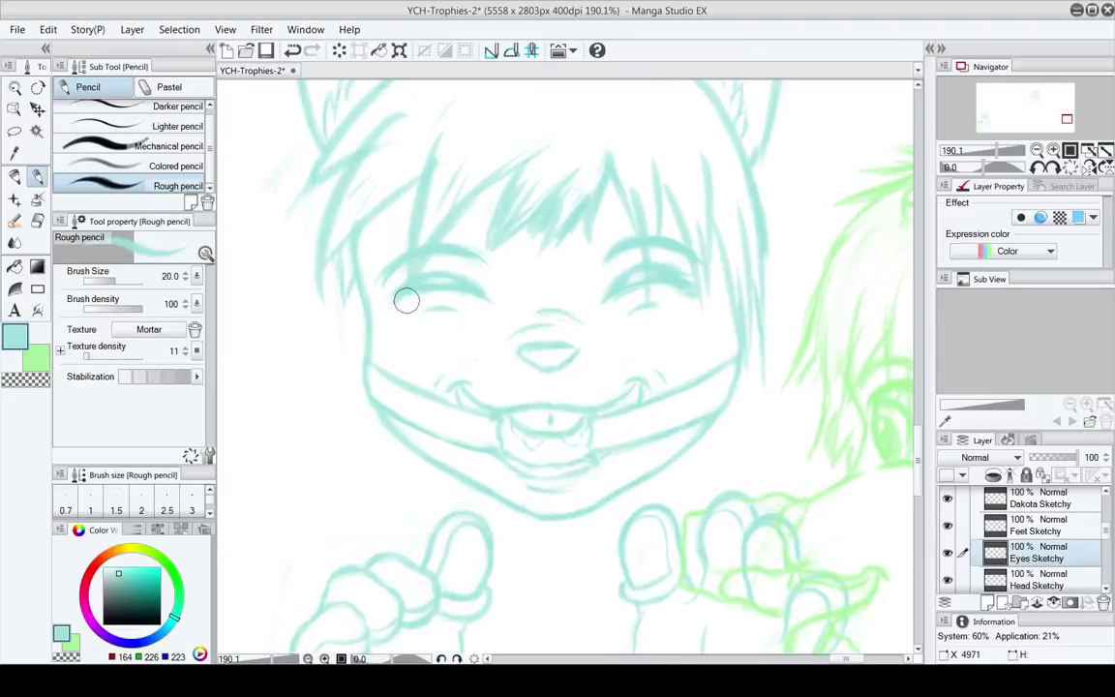
{"action": "key", "text": "e"}
{"action": "key", "text": "p"}
Add matching lash strokes at the right closed eye's outer corner with the Rough pencil and Soft eraser
{"action": "left_click_drag", "start_coordinate": [707, 310], "coordinate": [667, 303]}
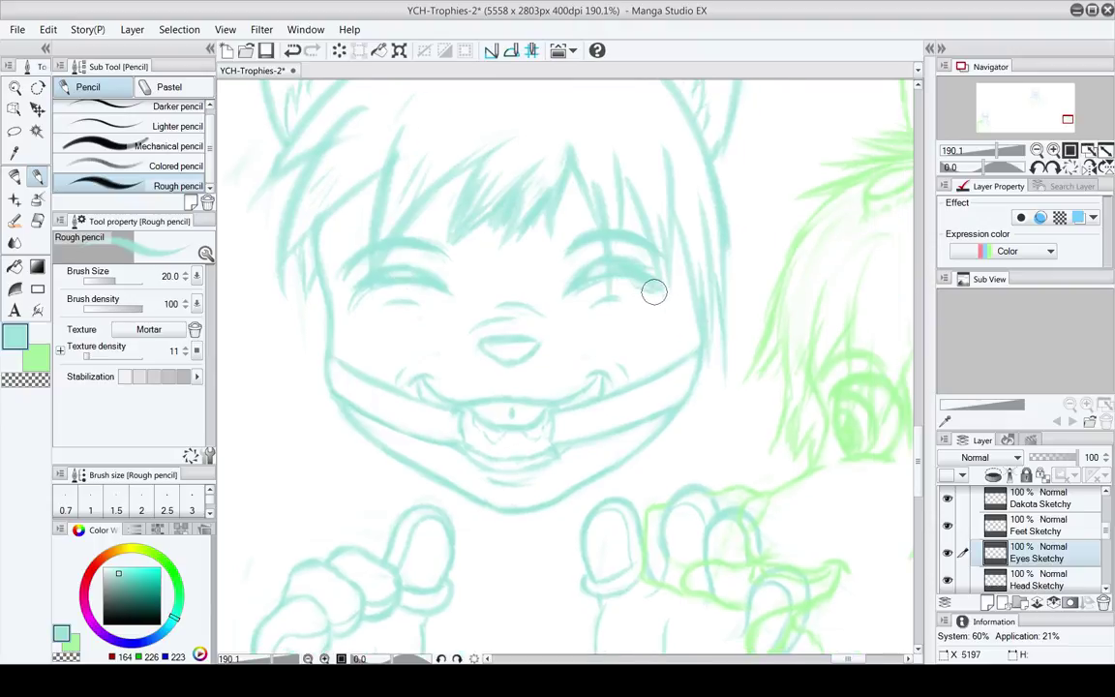
{"action": "key", "text": "e"}
{"action": "key", "text": "p"}
{"action": "left_click_drag", "start_coordinate": [667, 358], "coordinate": [657, 322]}
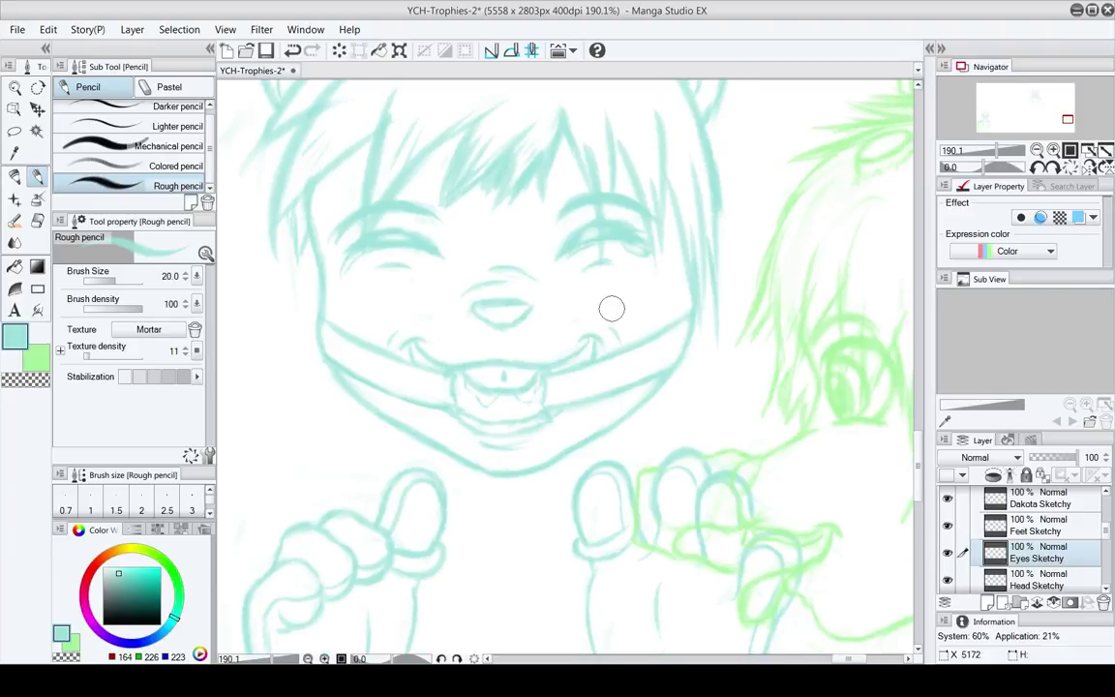
Show the Sketchy 1 Copy and Plaques layers and bring the neighbouring trophies into view
{"action": "mouse_move", "coordinate": [560, 361]}
{"action": "left_mouse_down"}
{"action": "mouse_move", "coordinate": [548, 270]}
{"action": "mouse_move", "coordinate": [567, 433]}
{"action": "left_mouse_up"}
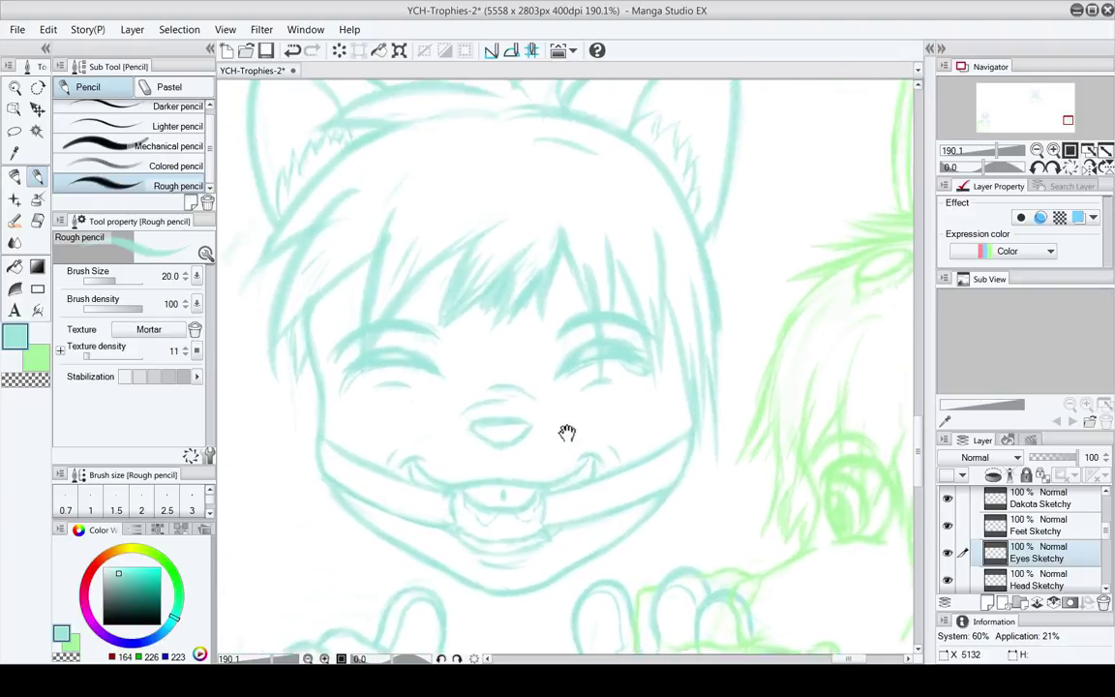
{"action": "left_click", "coordinate": [15, 89]}
{"action": "left_click_drag", "start_coordinate": [610, 278], "coordinate": [510, 248]}
{"action": "mouse_move", "coordinate": [1110, 533]}
{"action": "left_mouse_down"}
{"action": "mouse_move", "coordinate": [1106, 583]}
{"action": "mouse_move", "coordinate": [1108, 492]}
{"action": "left_mouse_up"}
{"action": "left_click", "coordinate": [948, 554]}
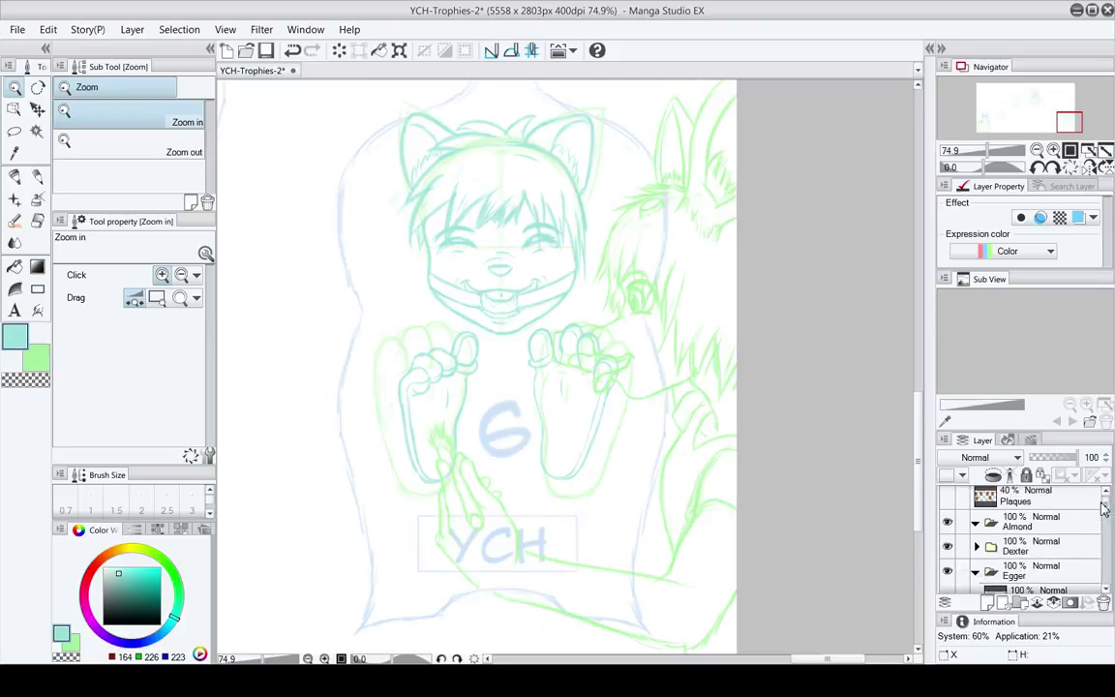
{"action": "left_click_drag", "start_coordinate": [527, 271], "coordinate": [573, 319]}
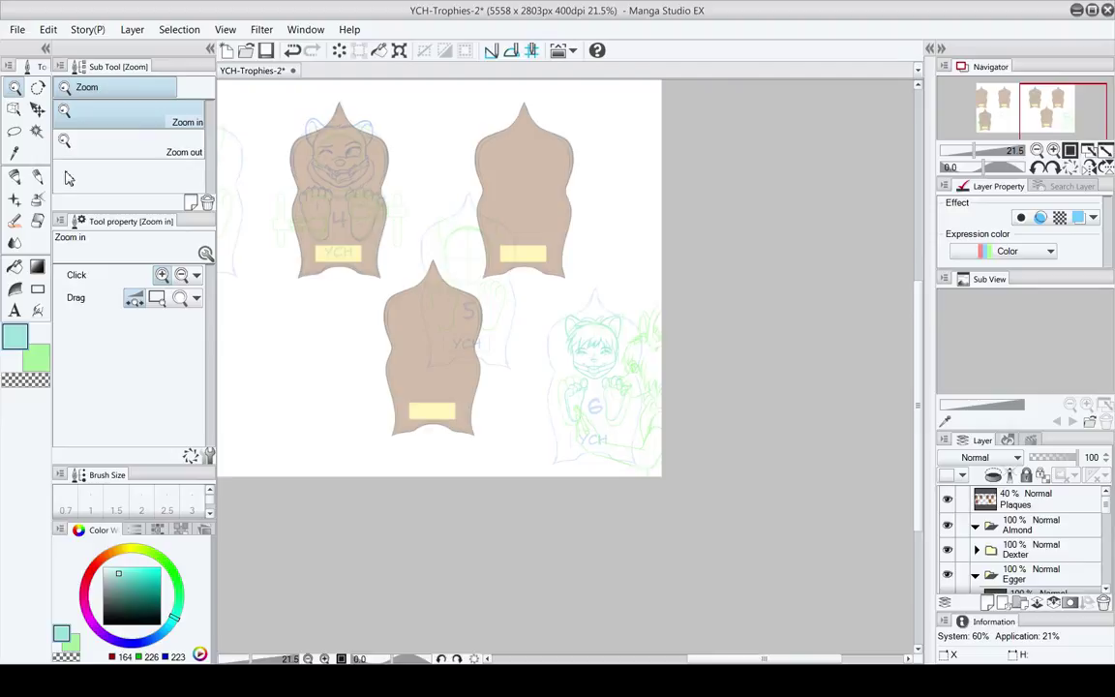
On the Plaques layer, lasso the empty plaque beside trophy 4, move it onto the trophy 6 outline, and deselect
{"action": "left_click", "coordinate": [15, 131]}
{"action": "mouse_move", "coordinate": [467, 101]}
{"action": "left_mouse_down"}
{"action": "mouse_move", "coordinate": [457, 115]}
{"action": "mouse_move", "coordinate": [488, 280]}
{"action": "mouse_move", "coordinate": [605, 130]}
{"action": "mouse_move", "coordinate": [494, 104]}
{"action": "left_mouse_up"}
{"action": "left_click", "coordinate": [37, 110]}
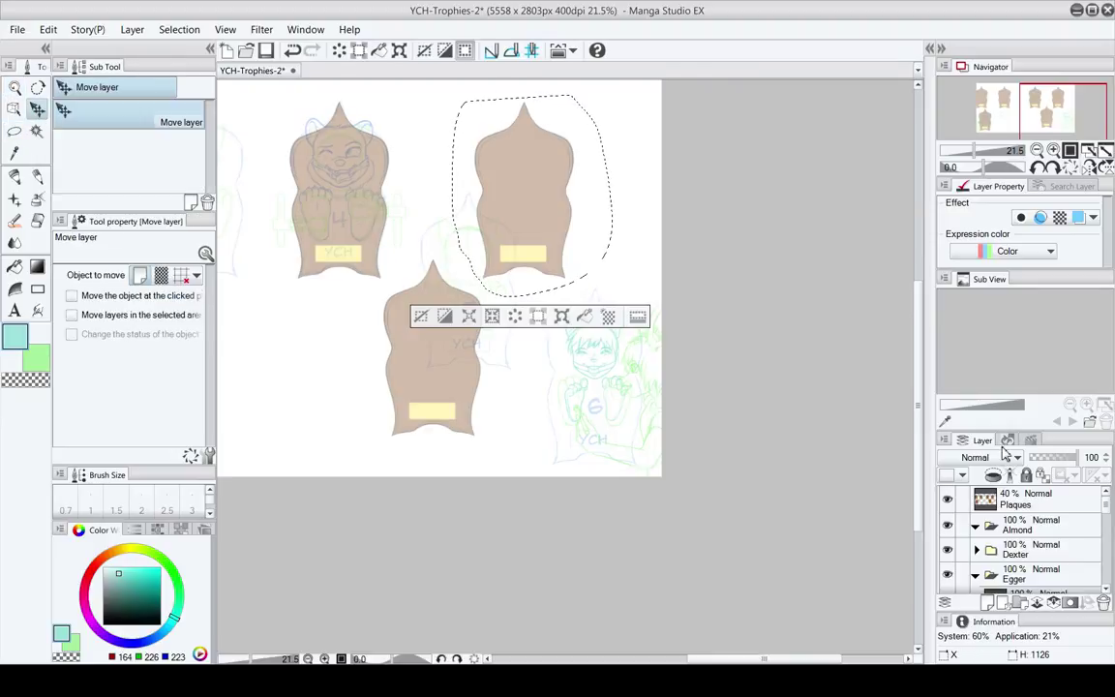
{"action": "left_click", "coordinate": [1026, 498]}
{"action": "mouse_move", "coordinate": [541, 187]}
{"action": "left_mouse_down"}
{"action": "mouse_move", "coordinate": [605, 301]}
{"action": "mouse_move", "coordinate": [612, 377]}
{"action": "left_mouse_up"}
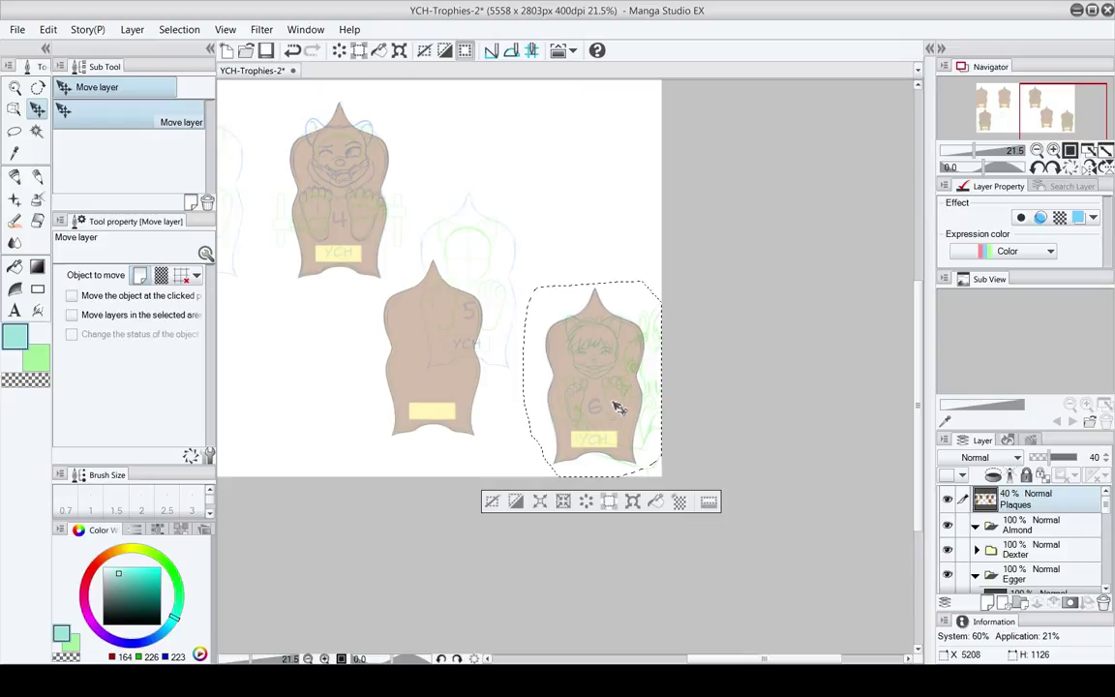
{"action": "mouse_move", "coordinate": [617, 403]}
{"action": "left_mouse_down"}
{"action": "mouse_move", "coordinate": [612, 387]}
{"action": "mouse_move", "coordinate": [618, 407]}
{"action": "left_mouse_up"}
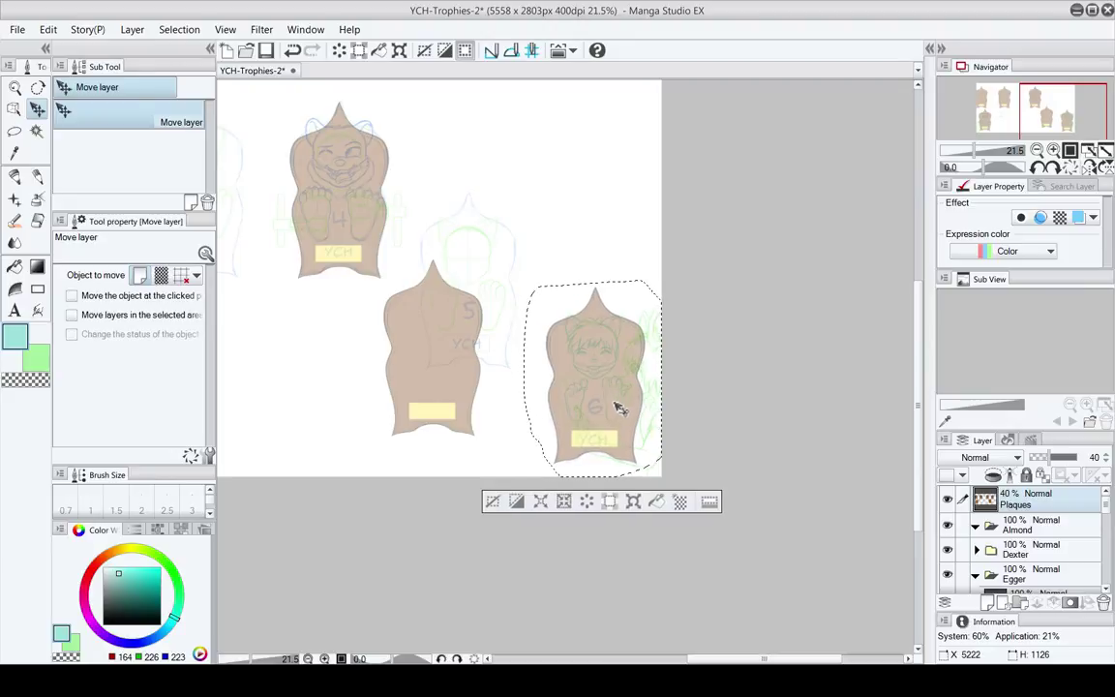
{"action": "key", "text": "ctrl+d"}
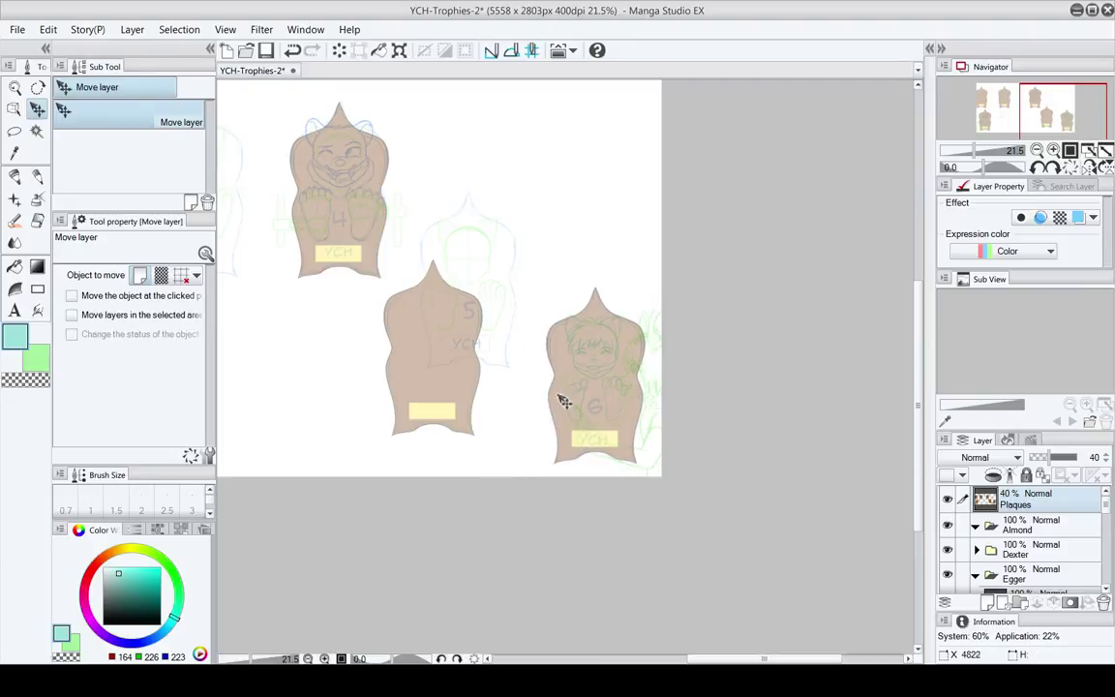
Hide the Plaques and Sketchy 1 Copy layers, leaving the trophy 6 character sketches on view
{"action": "left_click", "coordinate": [948, 500]}
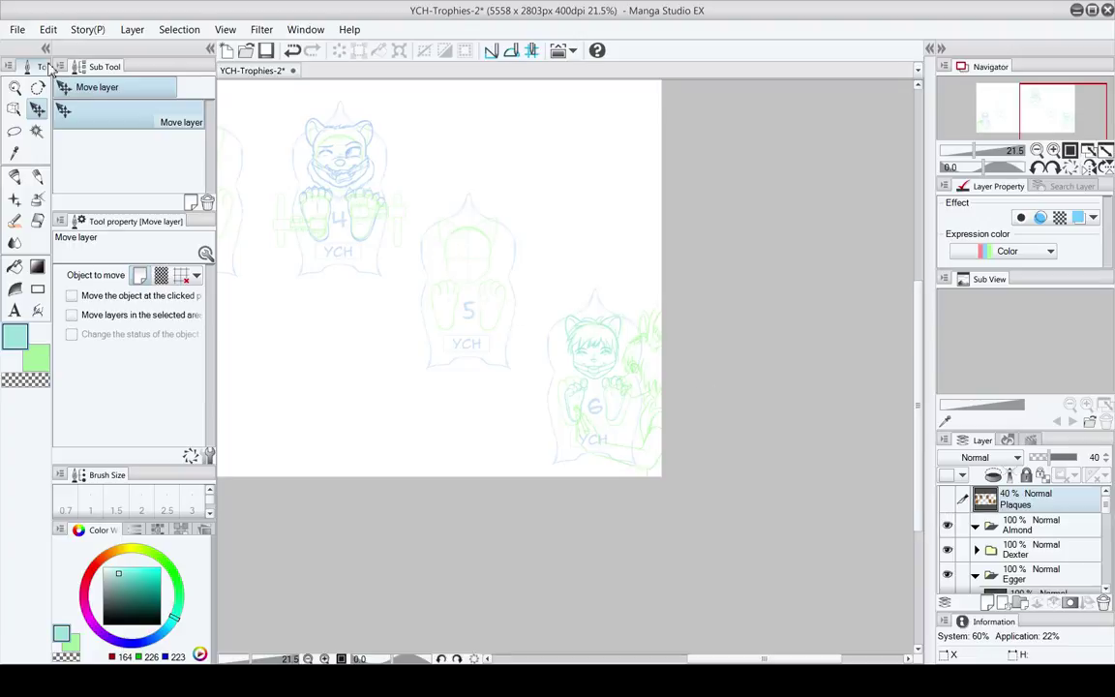
{"action": "left_click", "coordinate": [14, 87]}
{"action": "left_click_drag", "start_coordinate": [607, 399], "coordinate": [537, 359]}
{"action": "mouse_move", "coordinate": [519, 331]}
{"action": "left_mouse_down"}
{"action": "mouse_move", "coordinate": [551, 335]}
{"action": "mouse_move", "coordinate": [527, 342]}
{"action": "left_mouse_up"}
{"action": "left_click_drag", "start_coordinate": [1106, 508], "coordinate": [1107, 514]}
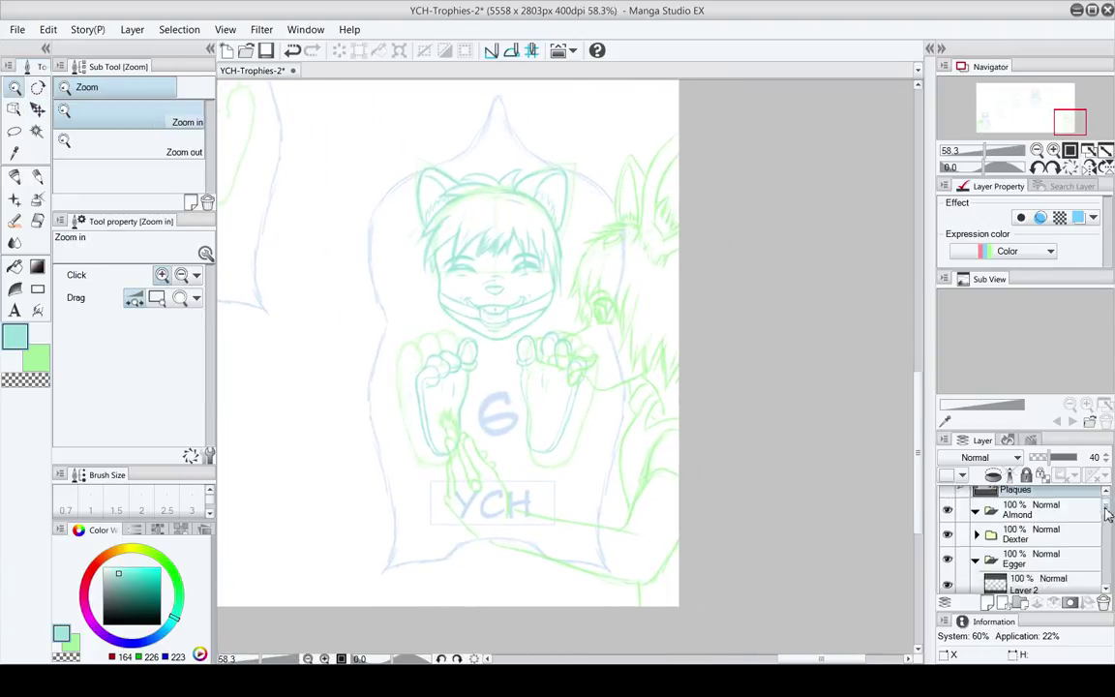
{"action": "scroll", "coordinate": [1104, 542], "scroll_direction": "down", "scroll_amount": 8}
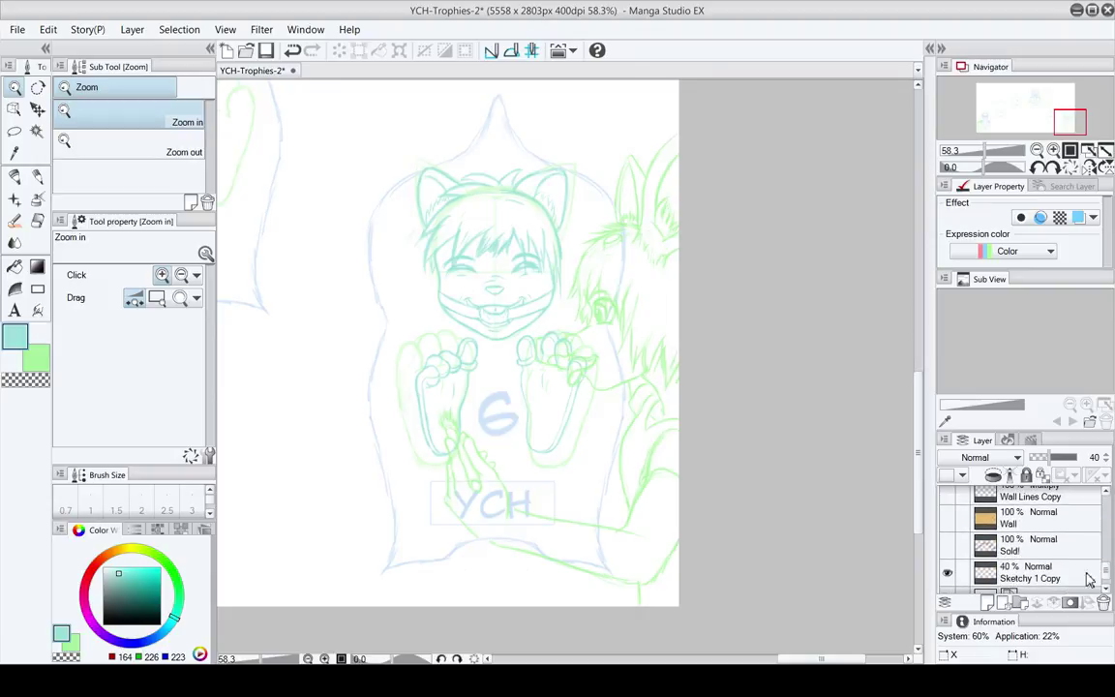
{"action": "left_click_drag", "start_coordinate": [488, 322], "coordinate": [495, 315]}
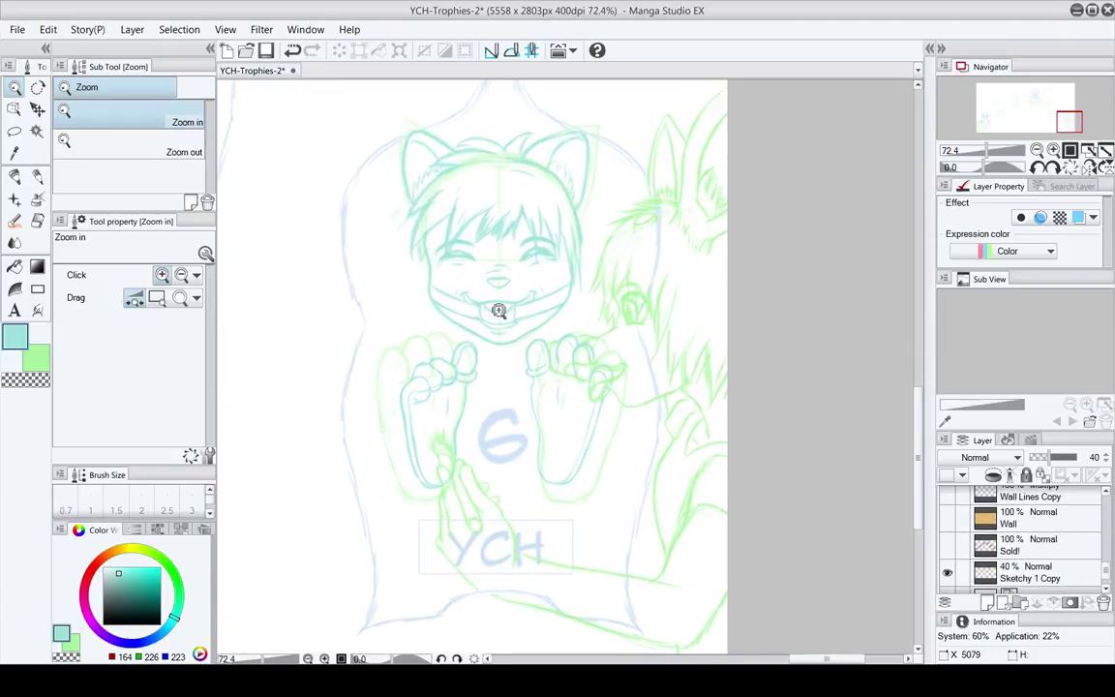
{"action": "left_click", "coordinate": [948, 573]}
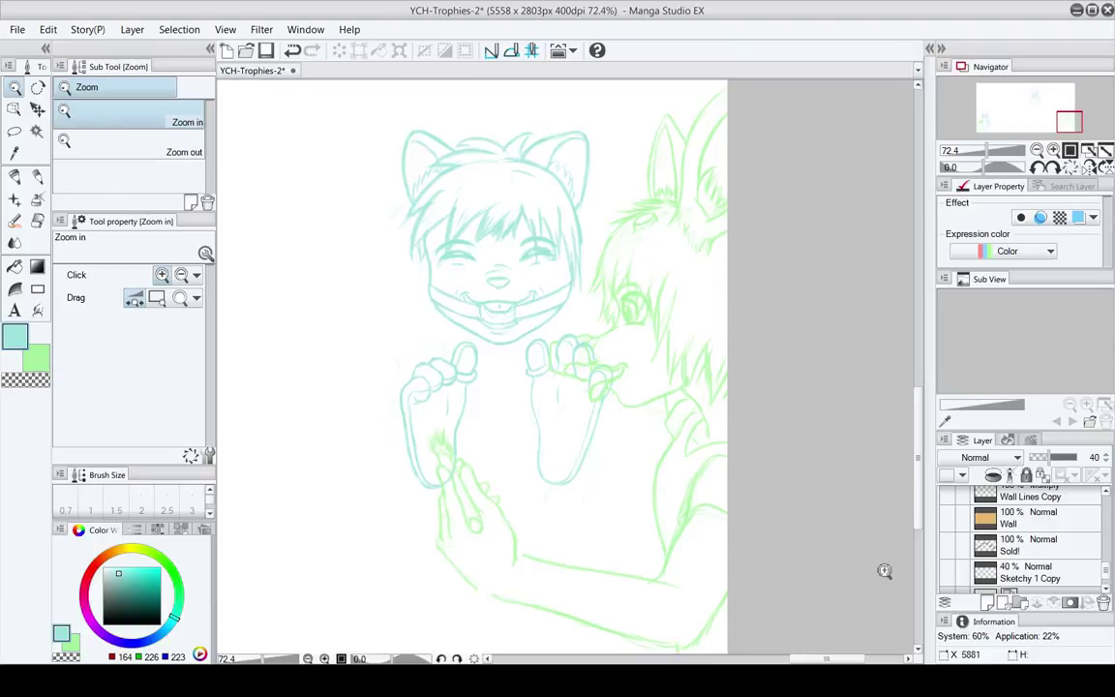
On the Feet Sketchy layer, lasso the teal character's left foot, scale it to 102%, and save the file
{"action": "left_click_drag", "start_coordinate": [1108, 571], "coordinate": [1110, 528]}
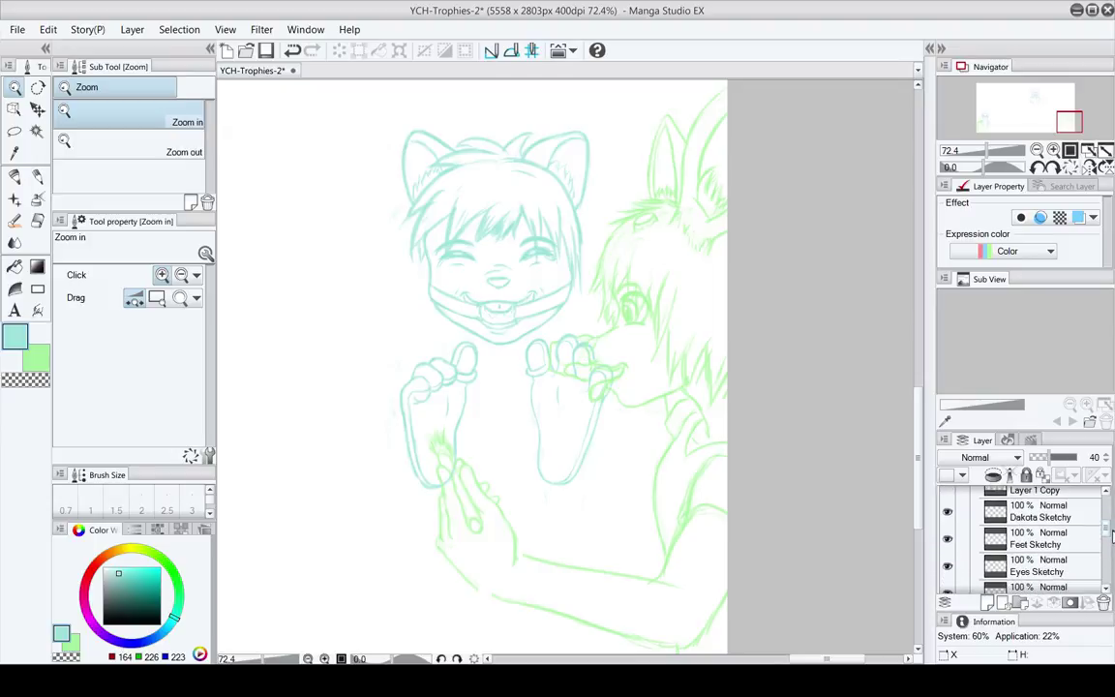
{"action": "left_click", "coordinate": [1065, 537]}
{"action": "key", "text": "m"}
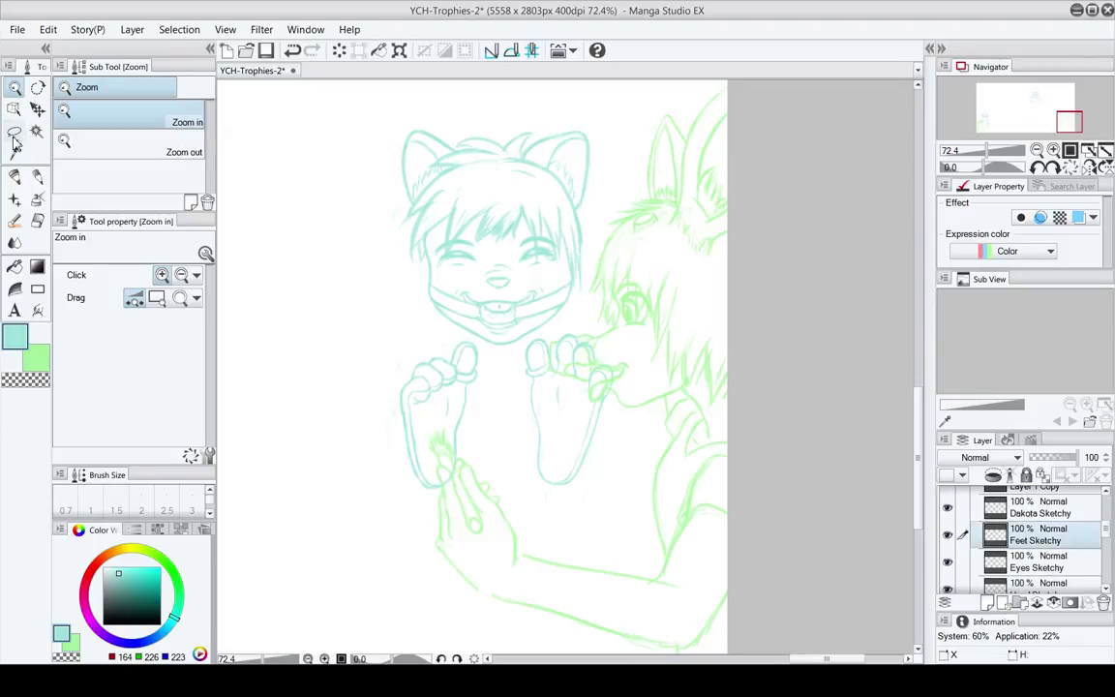
{"action": "mouse_move", "coordinate": [421, 335]}
{"action": "left_mouse_down"}
{"action": "mouse_move", "coordinate": [373, 418]}
{"action": "mouse_move", "coordinate": [424, 527]}
{"action": "mouse_move", "coordinate": [510, 436]}
{"action": "mouse_move", "coordinate": [502, 363]}
{"action": "mouse_move", "coordinate": [463, 332]}
{"action": "left_mouse_up"}
{"action": "left_click", "coordinate": [465, 544]}
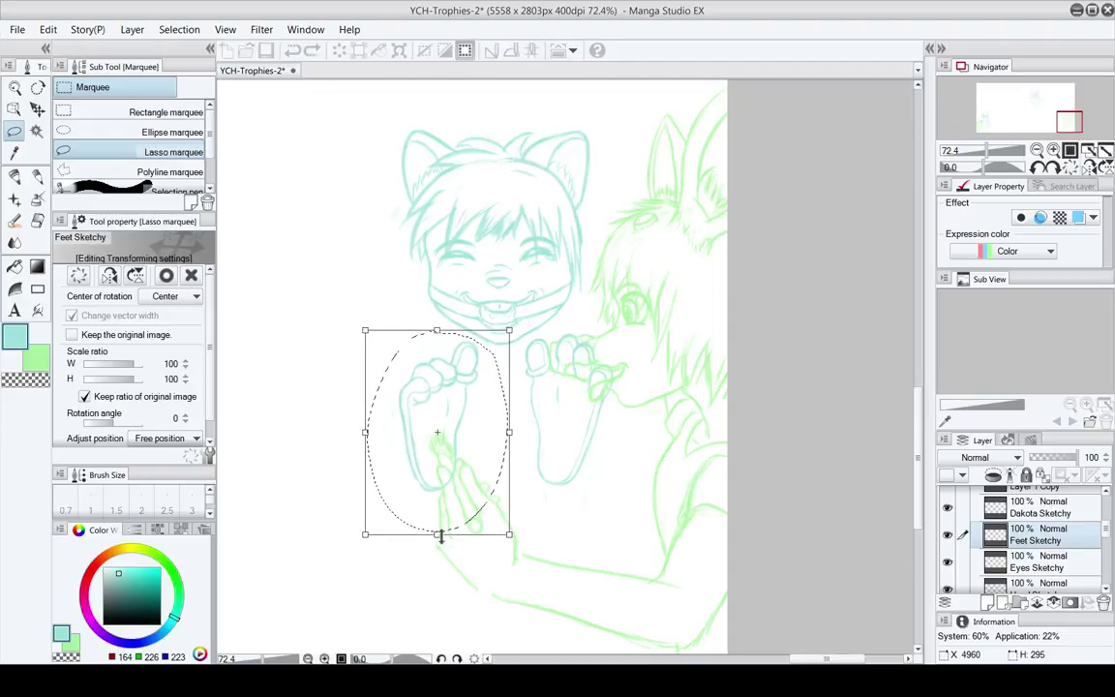
{"action": "left_click_drag", "start_coordinate": [439, 531], "coordinate": [440, 534]}
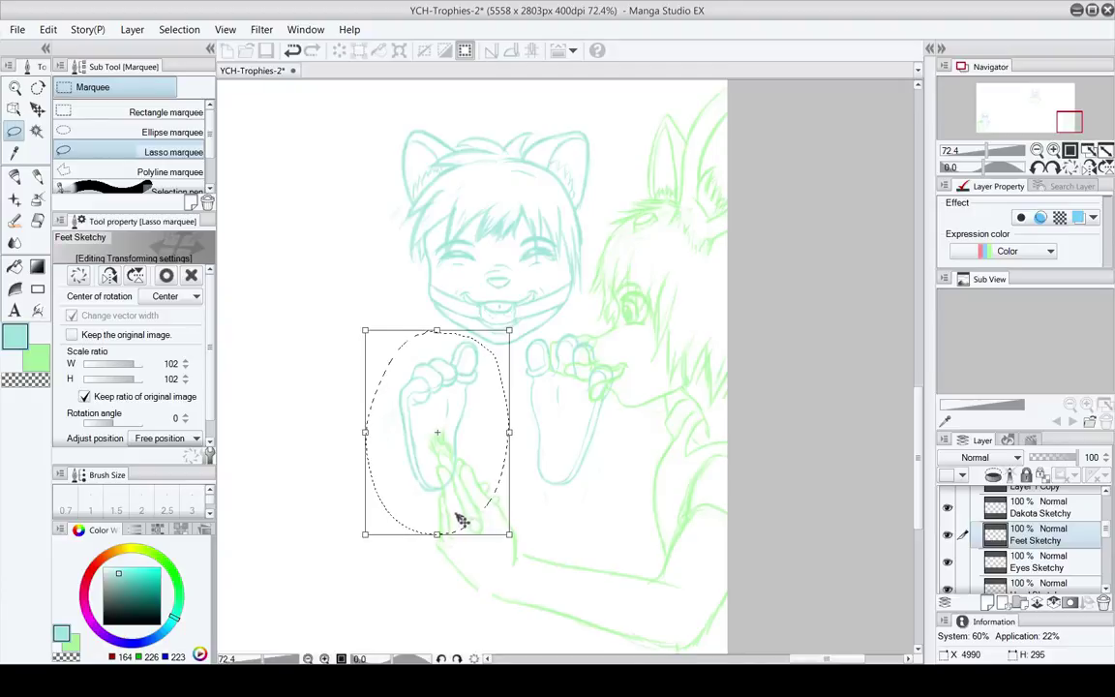
{"action": "left_click_drag", "start_coordinate": [367, 433], "coordinate": [365, 435]}
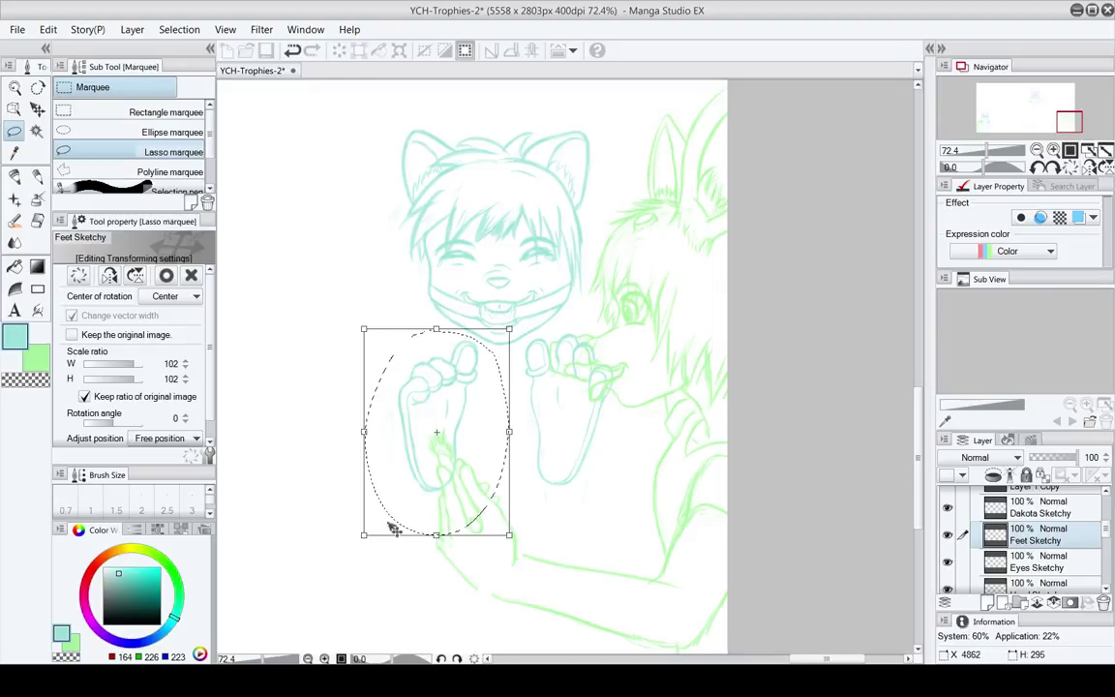
{"action": "key", "text": "Return"}
{"action": "left_click", "coordinate": [349, 555]}
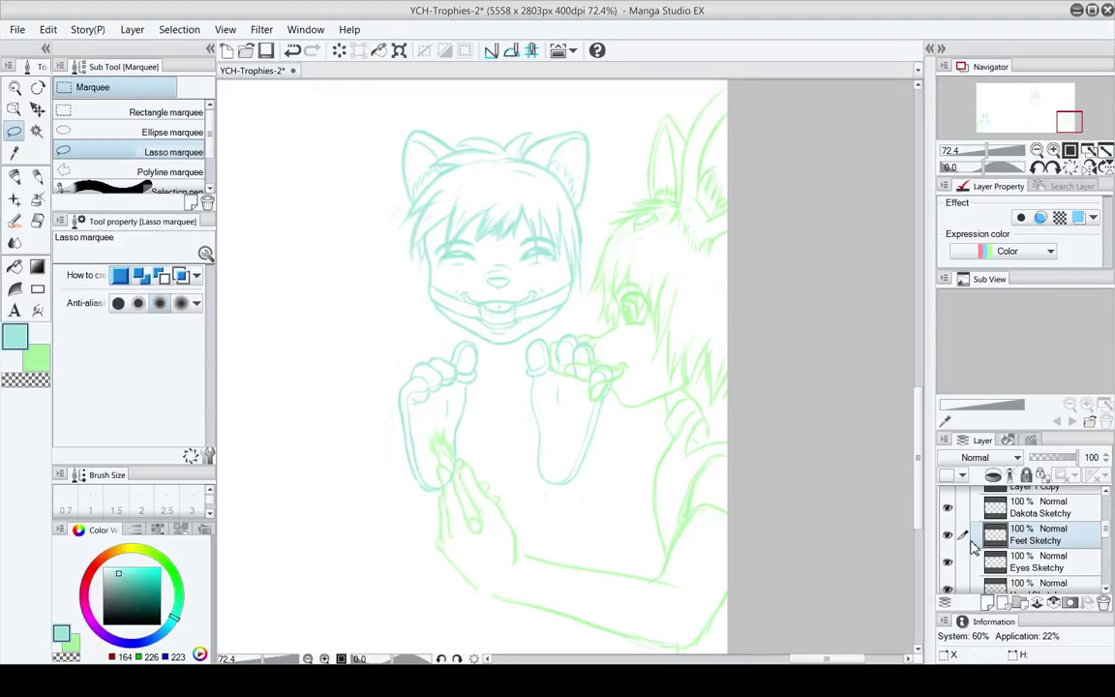
{"action": "left_click_drag", "start_coordinate": [607, 369], "coordinate": [605, 380]}
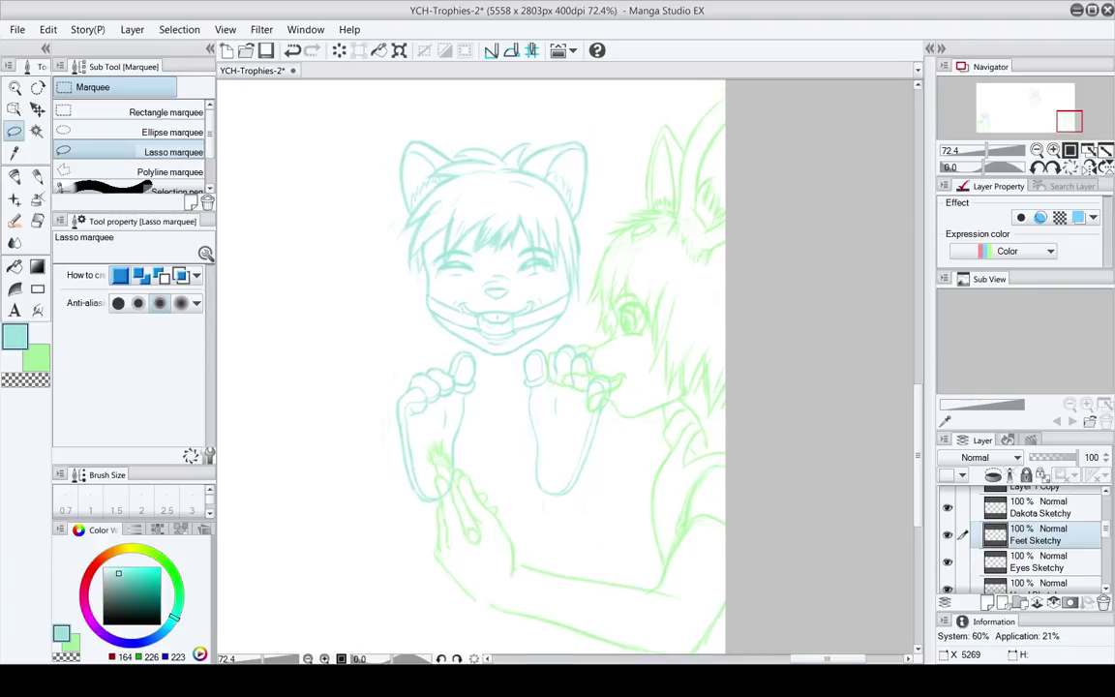
{"action": "key", "text": "ctrl+s"}
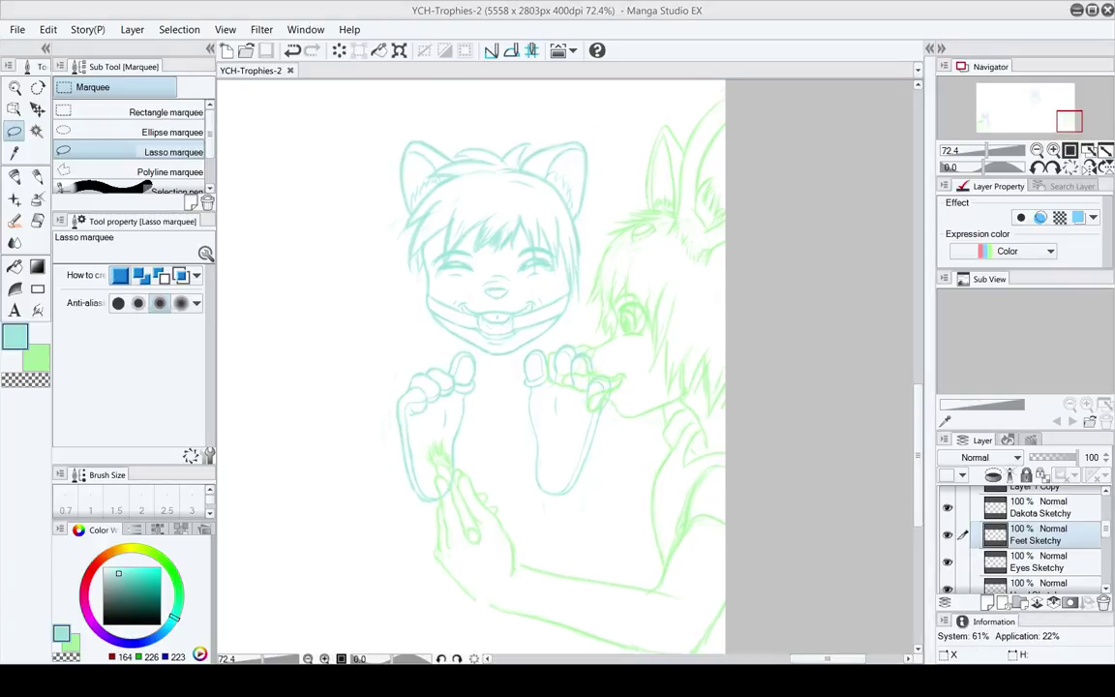